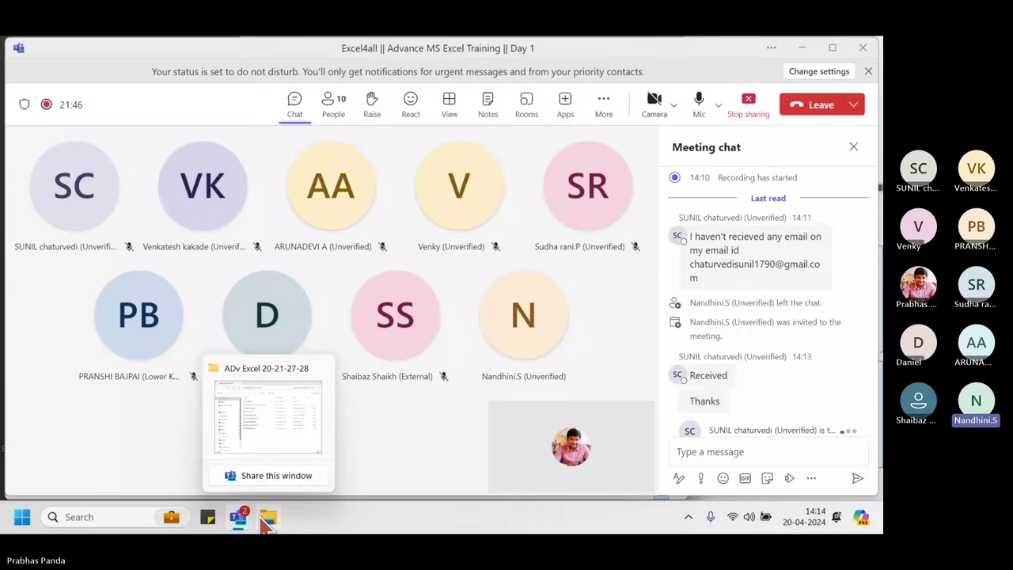
Narrow the ADv Excel 20-21-27-28 folder window, select the file-size Word document, then return to Teams.
left_click(268, 517)
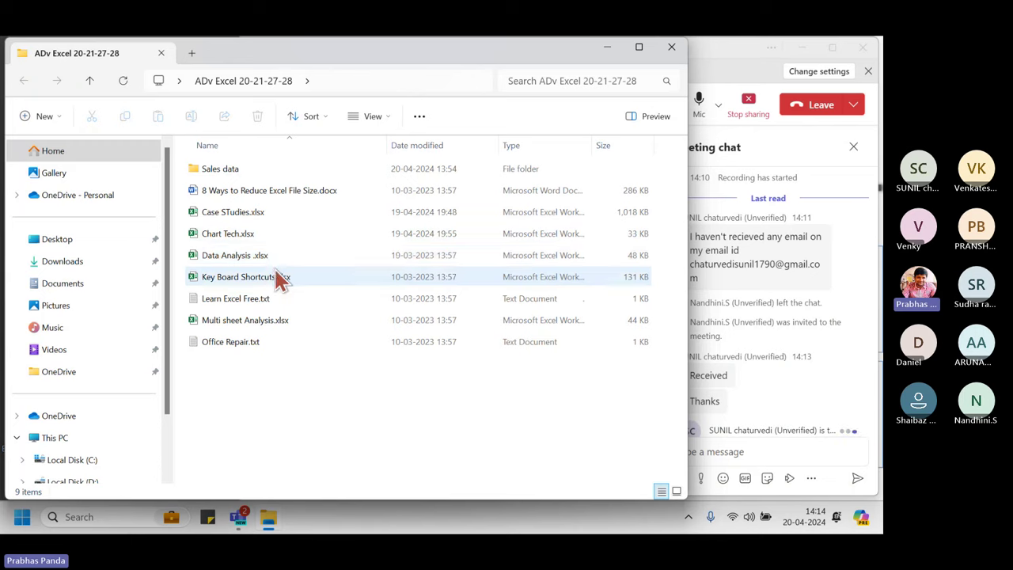
left_click_drag(686, 278, 667, 277)
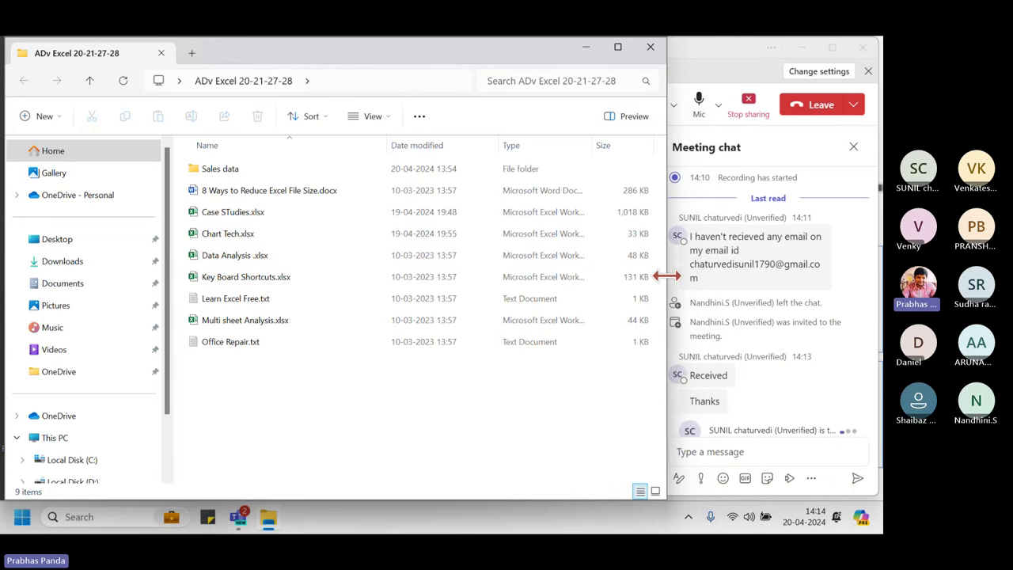
left_click(256, 191)
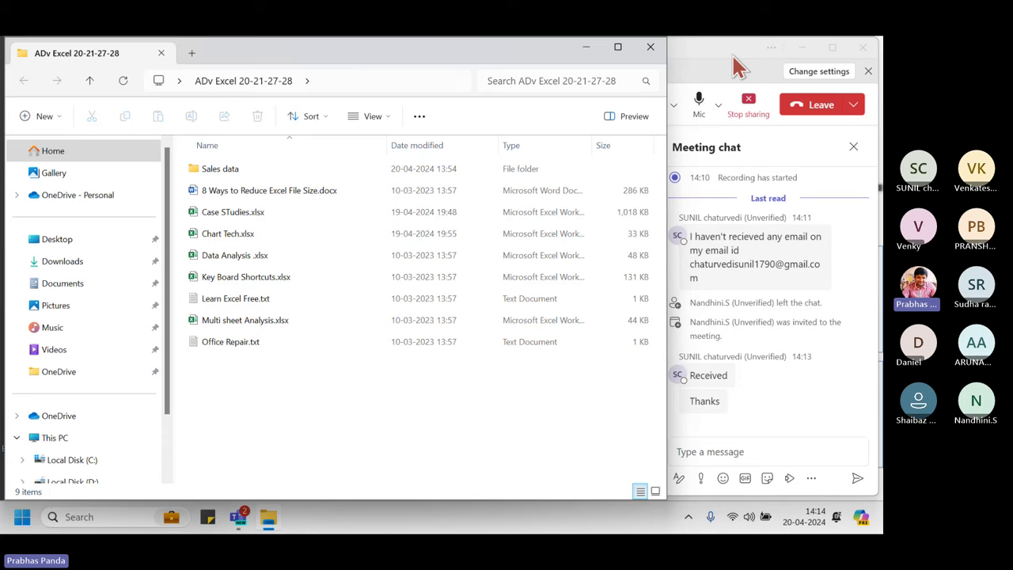
left_click(734, 67)
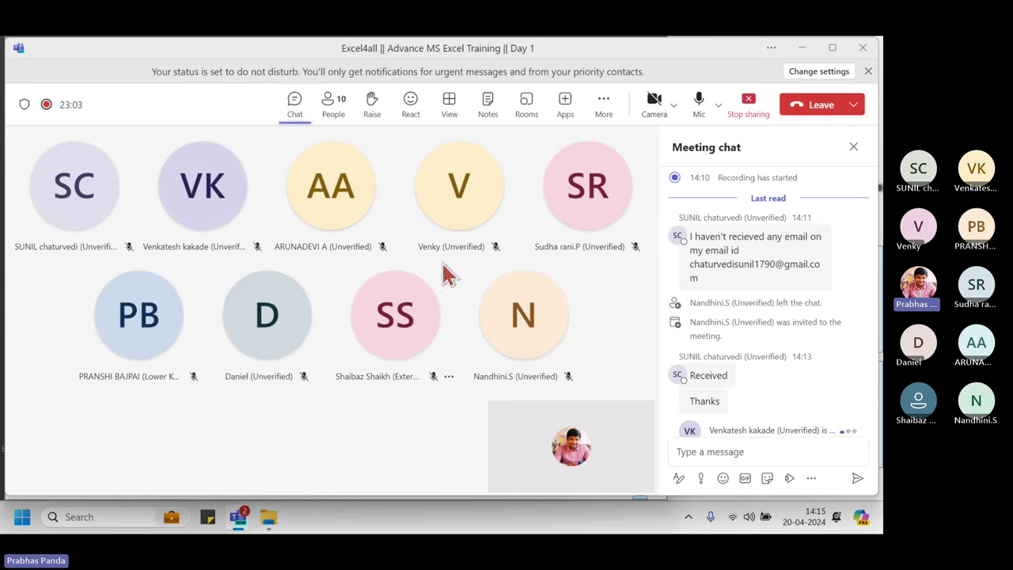
Stop sharing the screen in the Teams meeting.
left_click(753, 111)
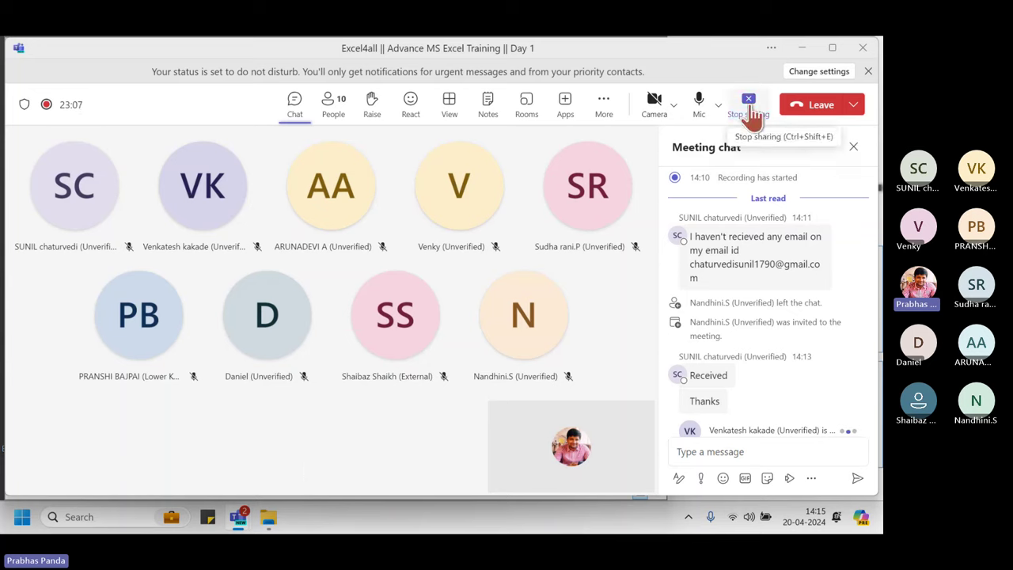
left_click(753, 110)
left_click(753, 110)
left_click(753, 115)
left_click(752, 115)
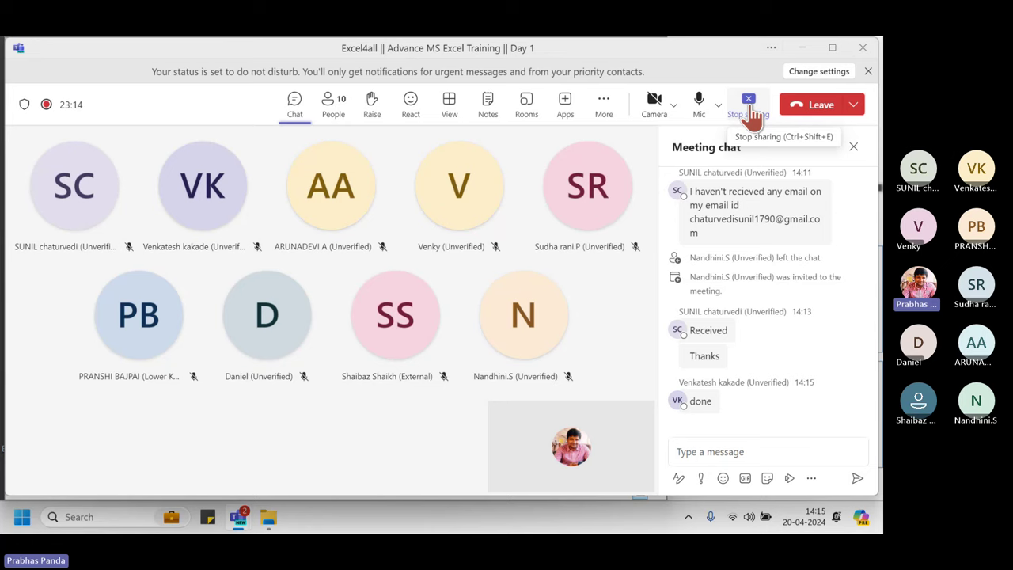
left_click(753, 115)
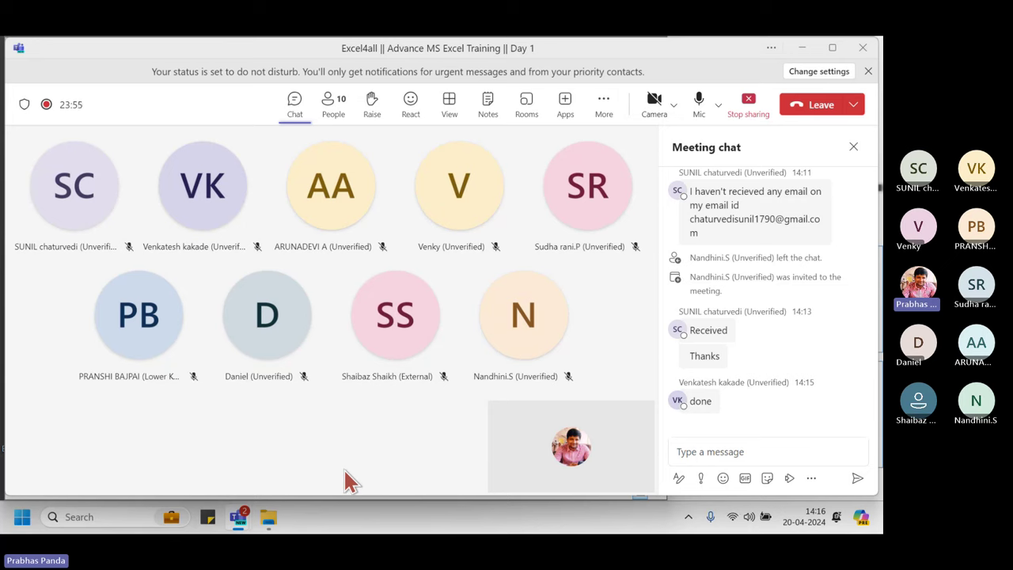
Switch from the Teams meeting back to the ADv Excel 20-21-27-28 folder window.
left_click(273, 517)
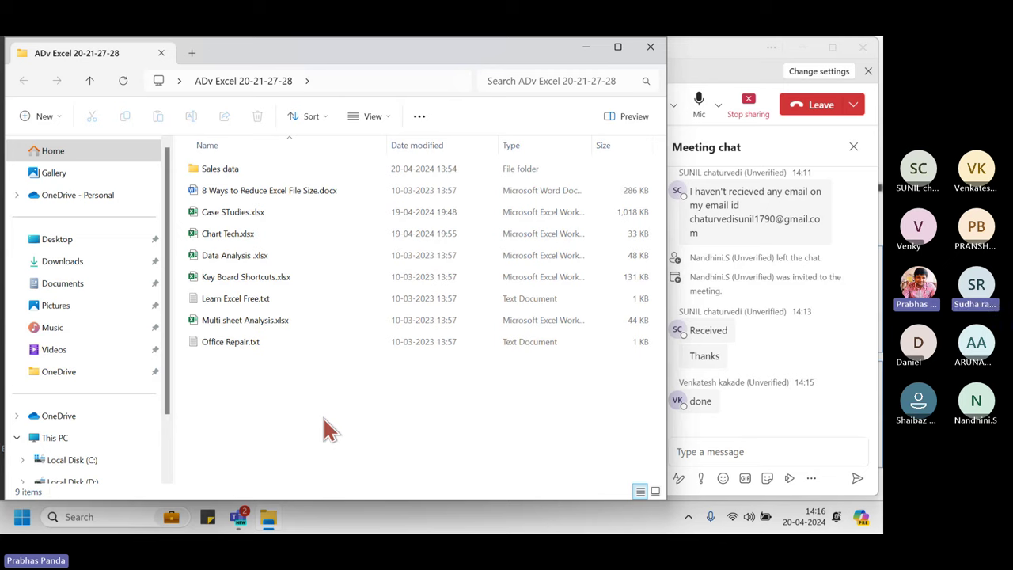
left_click(735, 52)
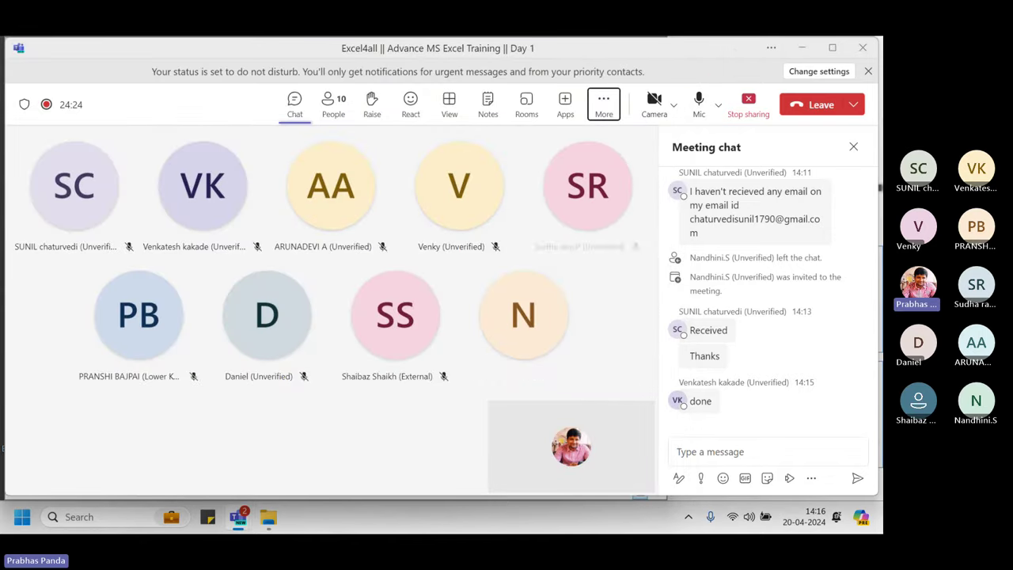
key("alt+Tab")
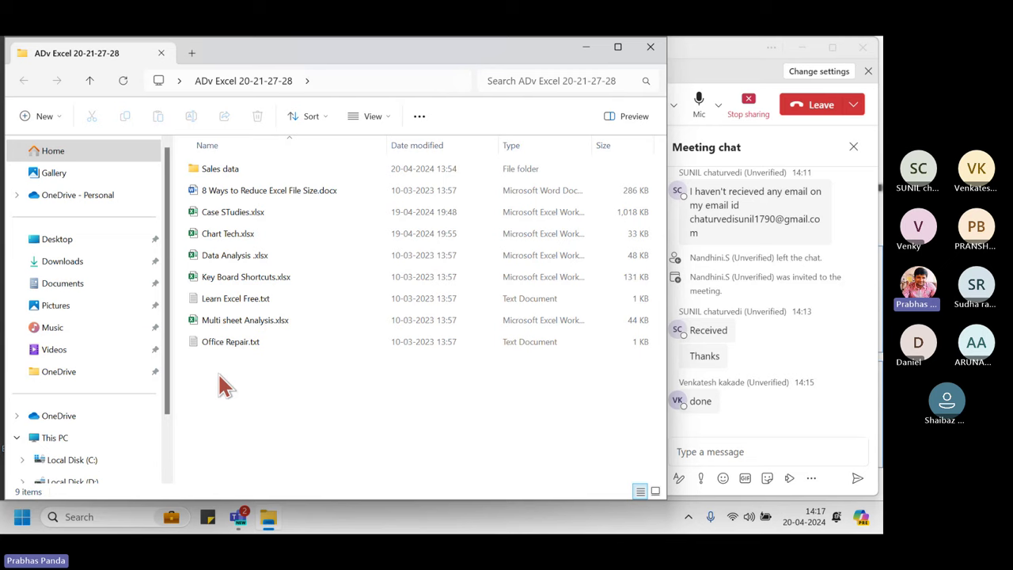
Create a new Microsoft Excel Worksheet named 'Session Expectation' in the folder and open it.
right_click(222, 402)
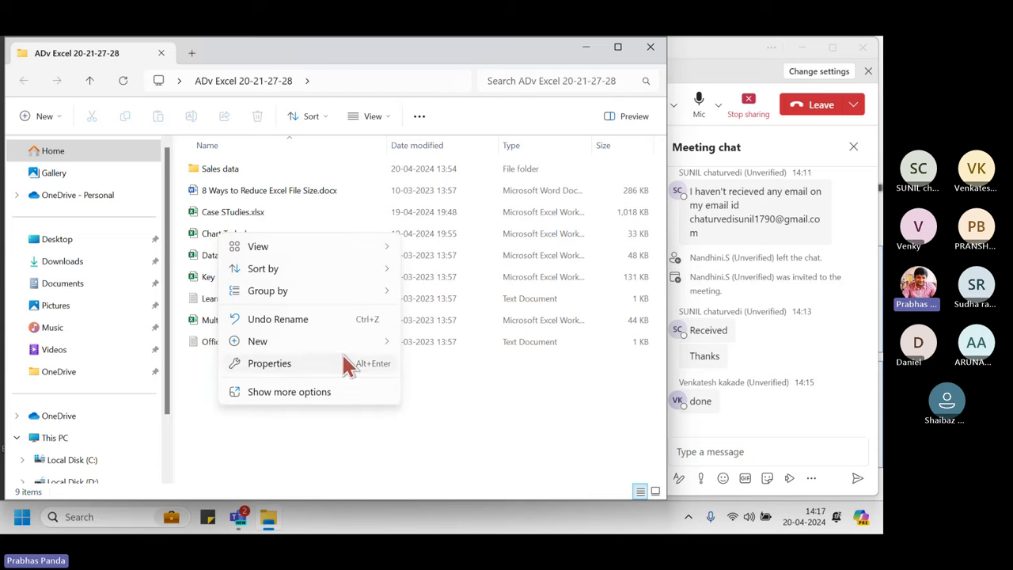
mouse_move(370, 348)
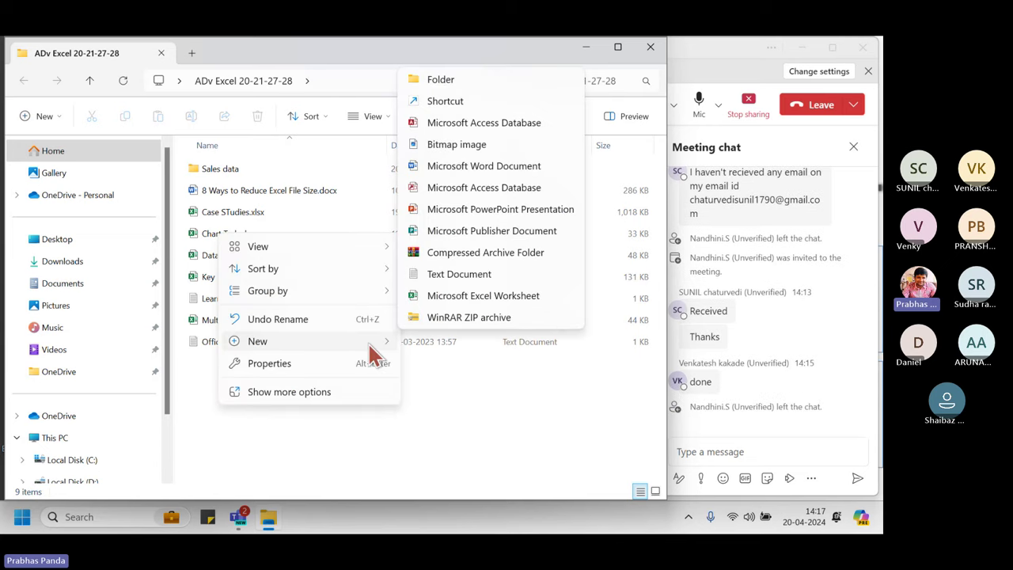
left_click(464, 299)
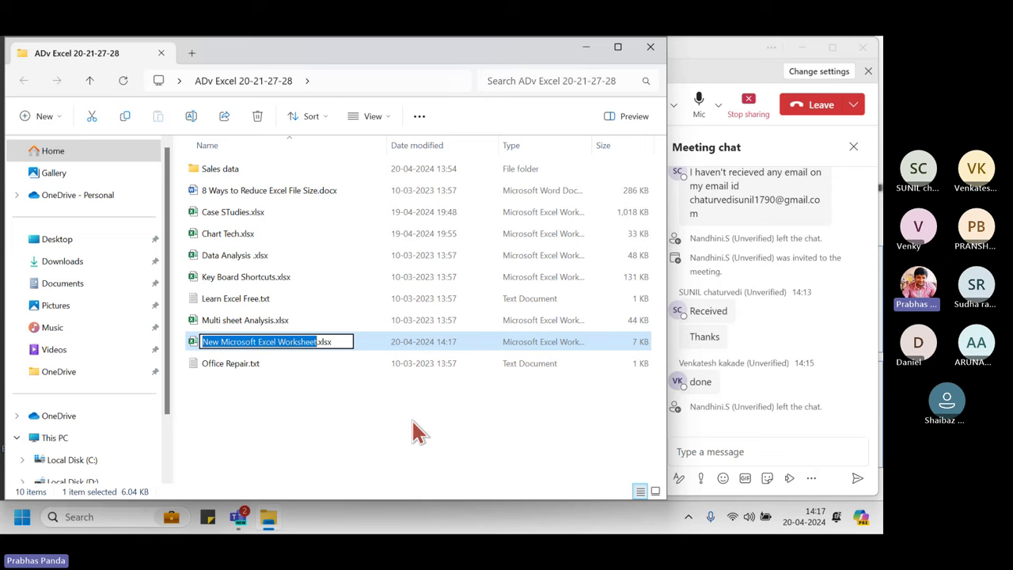
type("Session ")
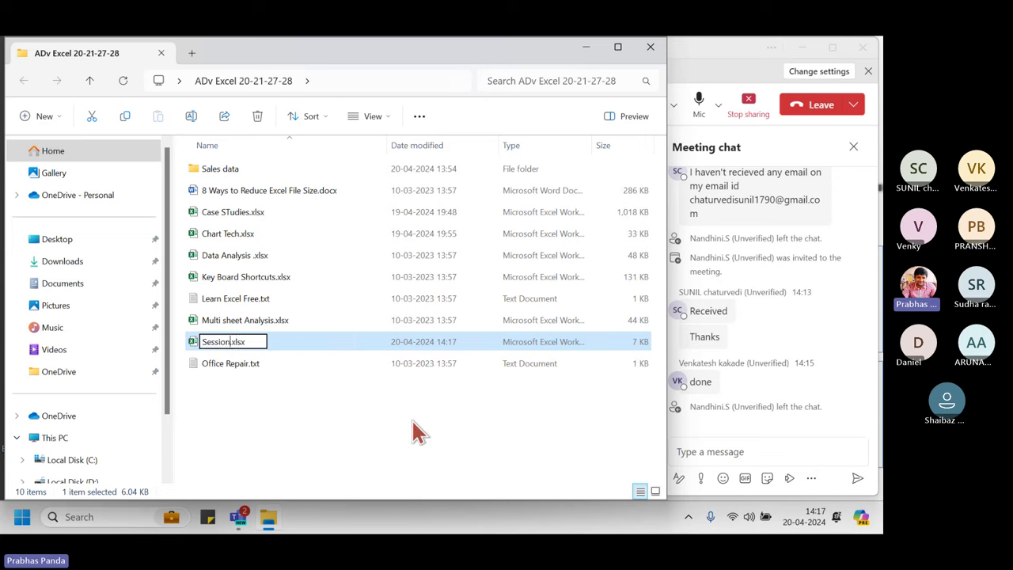
type("Expectation")
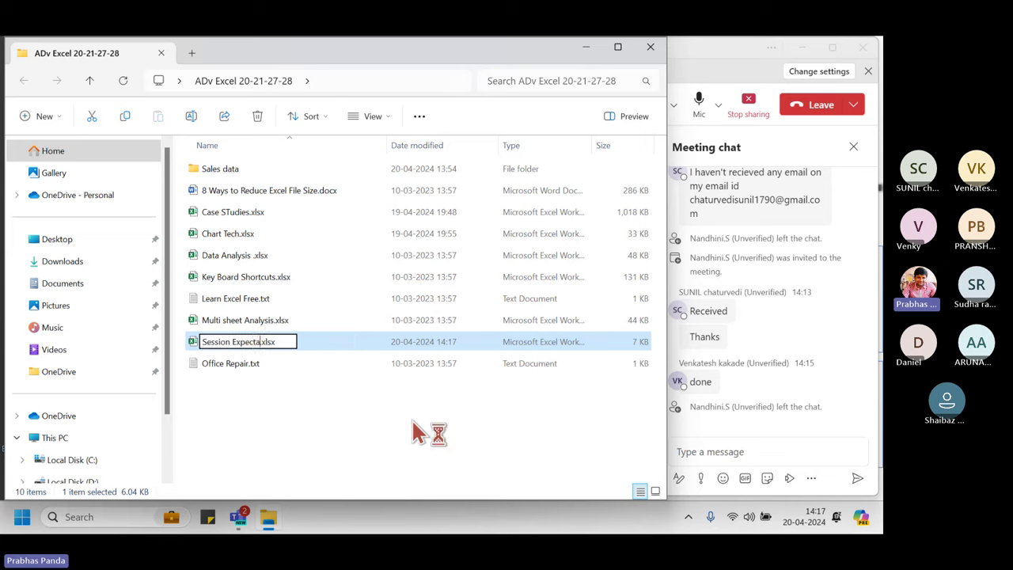
key("Return")
key("Return")
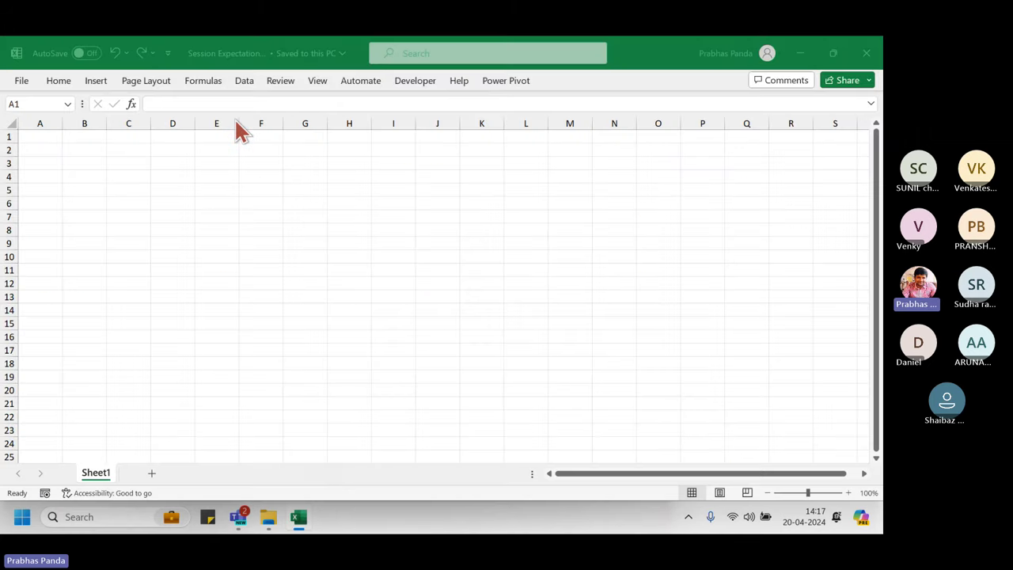
Restore the Excel window to a smaller size and move it to the screen's left edge.
key("alt+Tab")
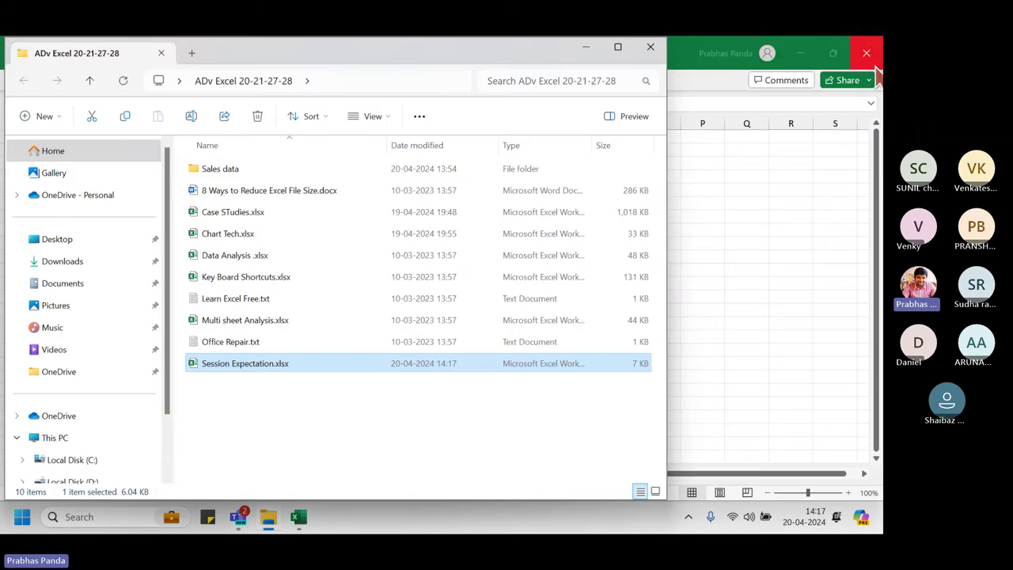
left_click(832, 53)
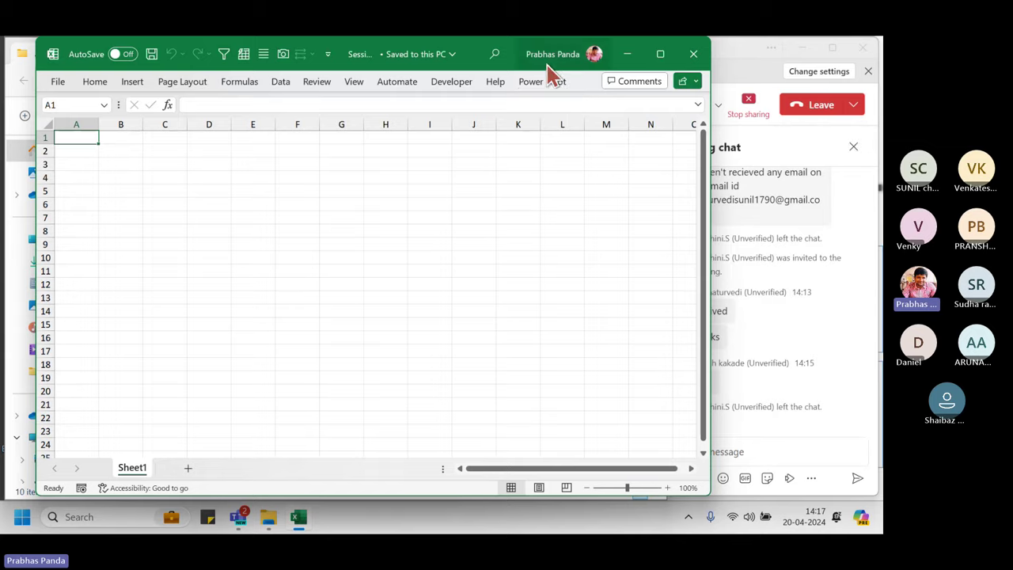
left_click_drag(547, 72, 513, 71)
Admit the lobby attendee from the Teams People panel, then return to the blank workbook.
left_click(725, 63)
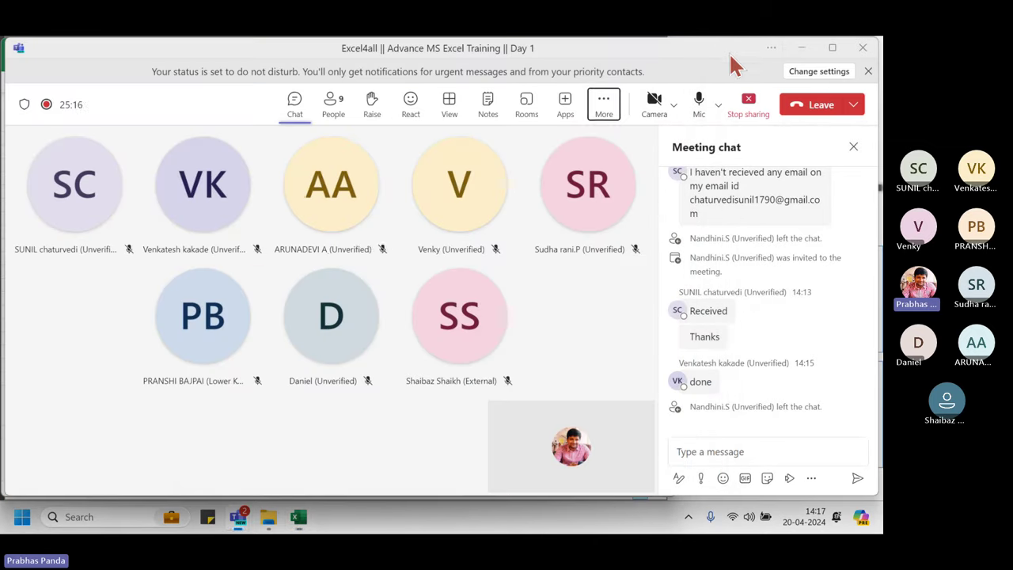
left_click(328, 111)
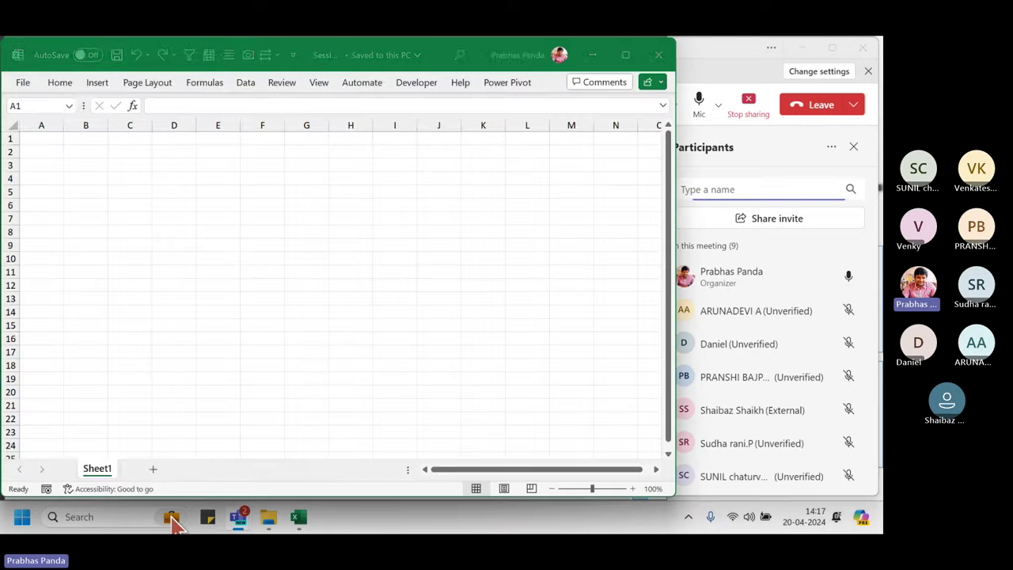
key("alt+Tab")
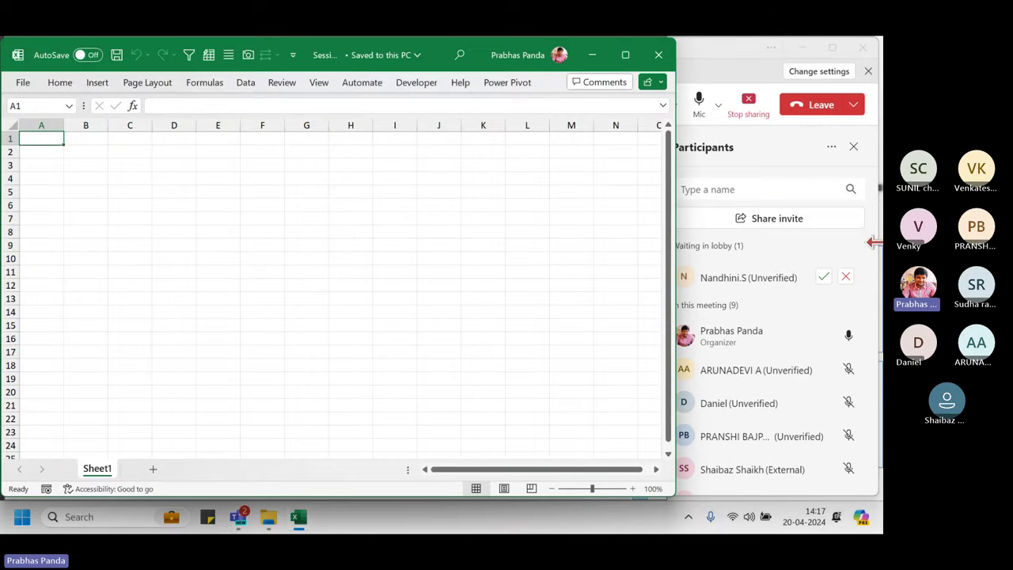
left_click(824, 276)
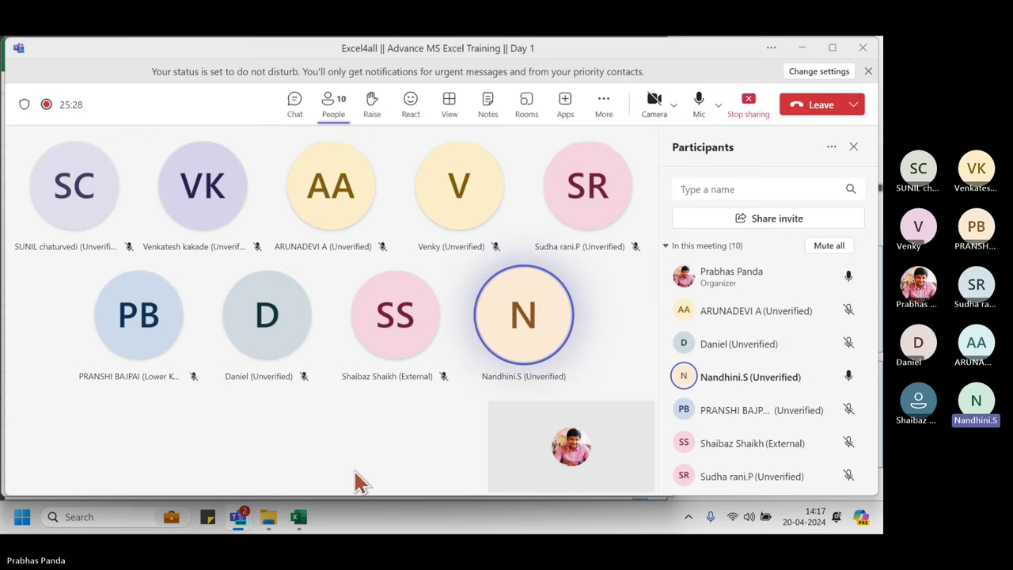
key("alt+Tab")
scroll(263, 312, "up", 12)
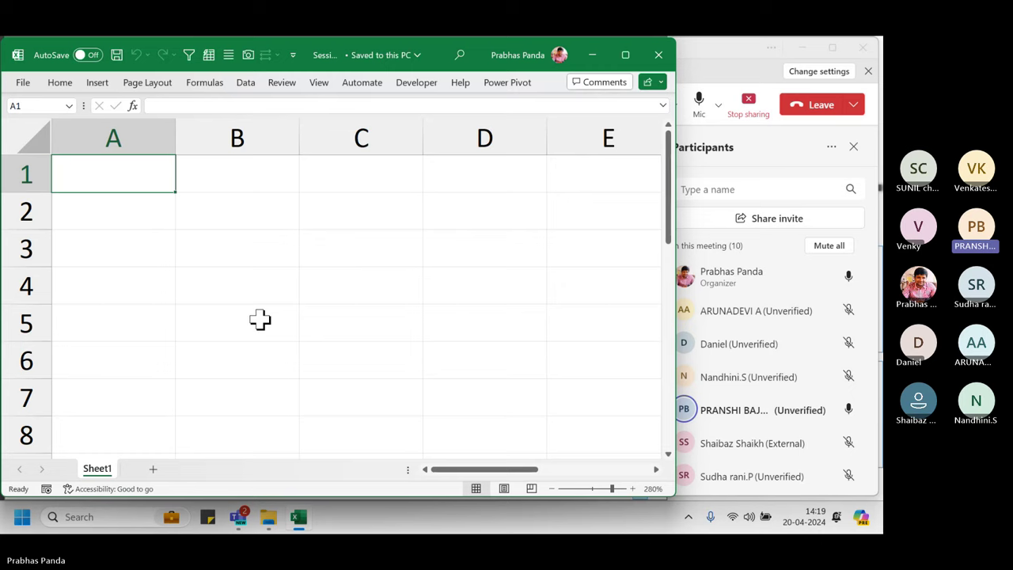
Enter Data Validation, Data Cleansing, Data Analysis and Charts & Graphs in A1:A4, autofitting column A.
type("Data Validation")
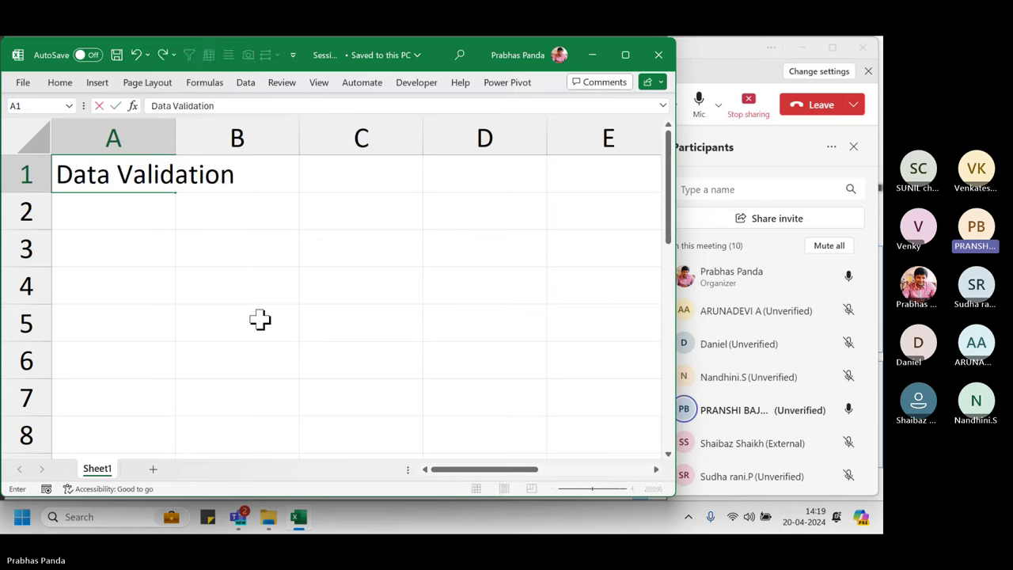
key("Return")
type("D")
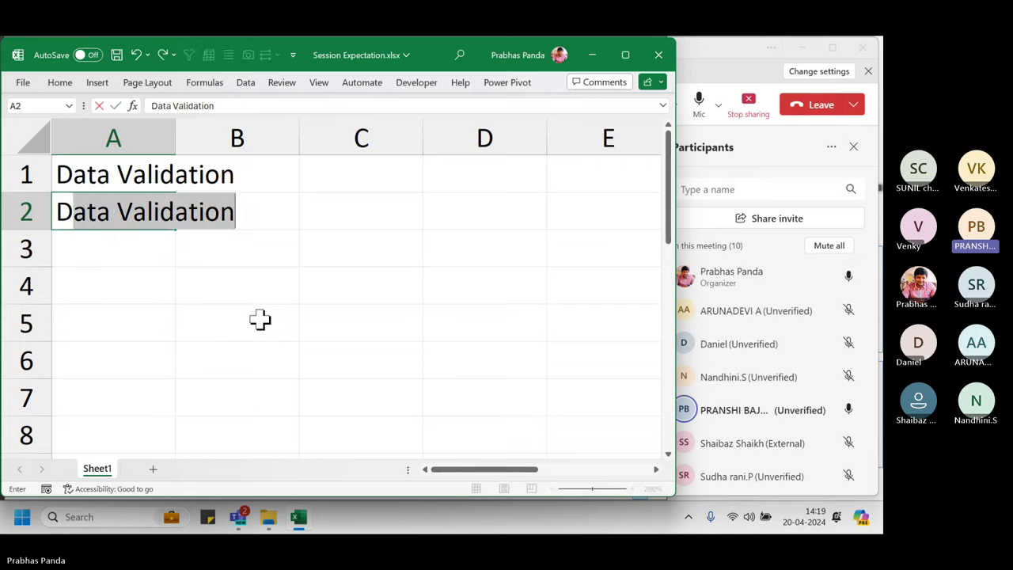
type("ata Cleansin")
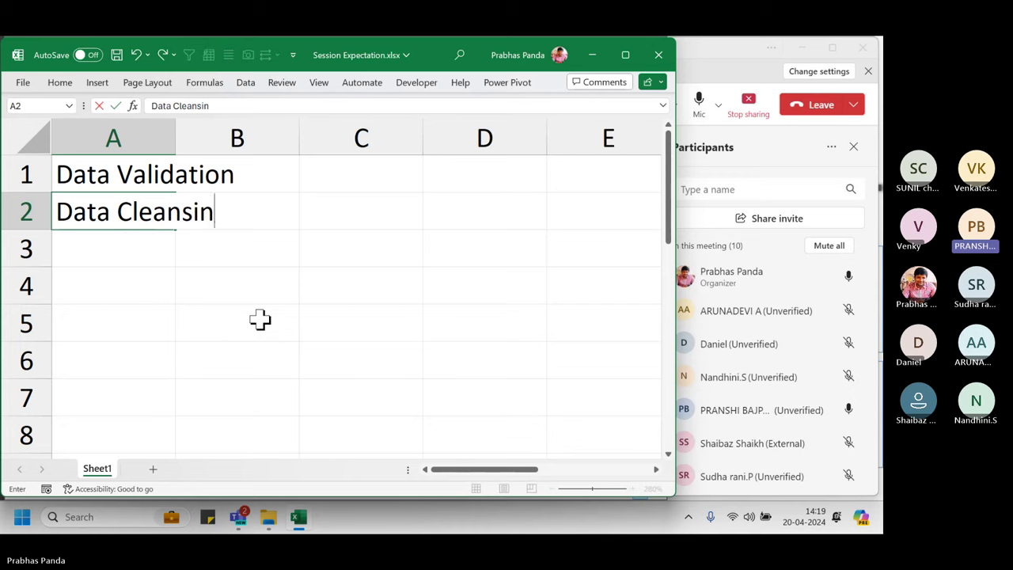
type("g")
key("Return")
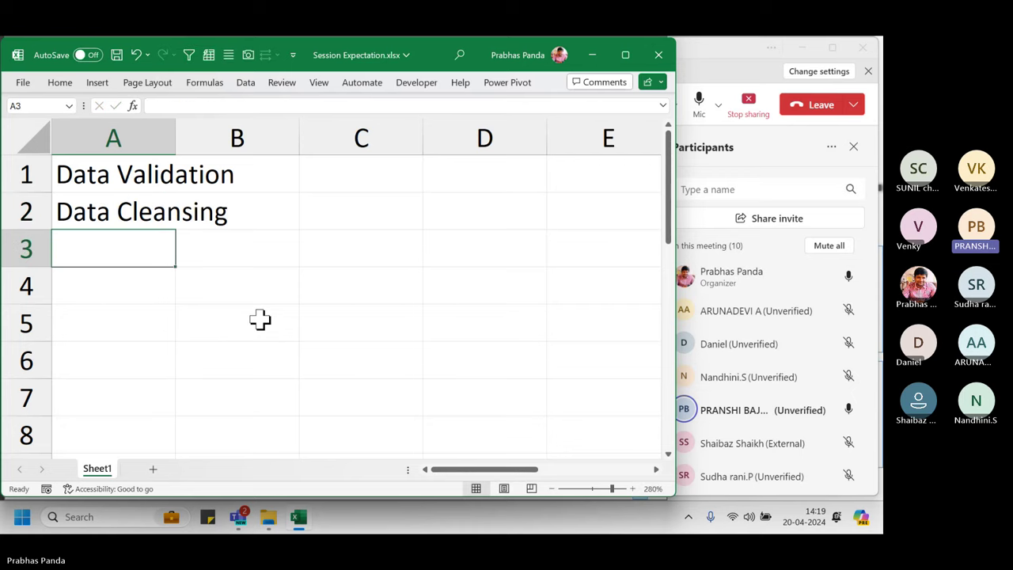
double_click(175, 139)
scroll(240, 244, "down", 2)
scroll(240, 244, "down", 2)
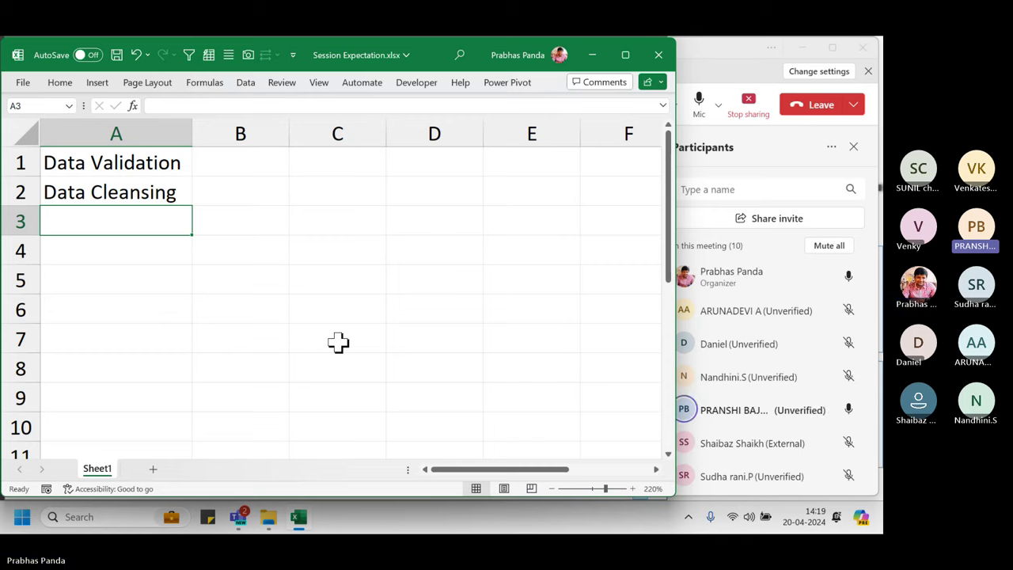
type("Data Nalysi")
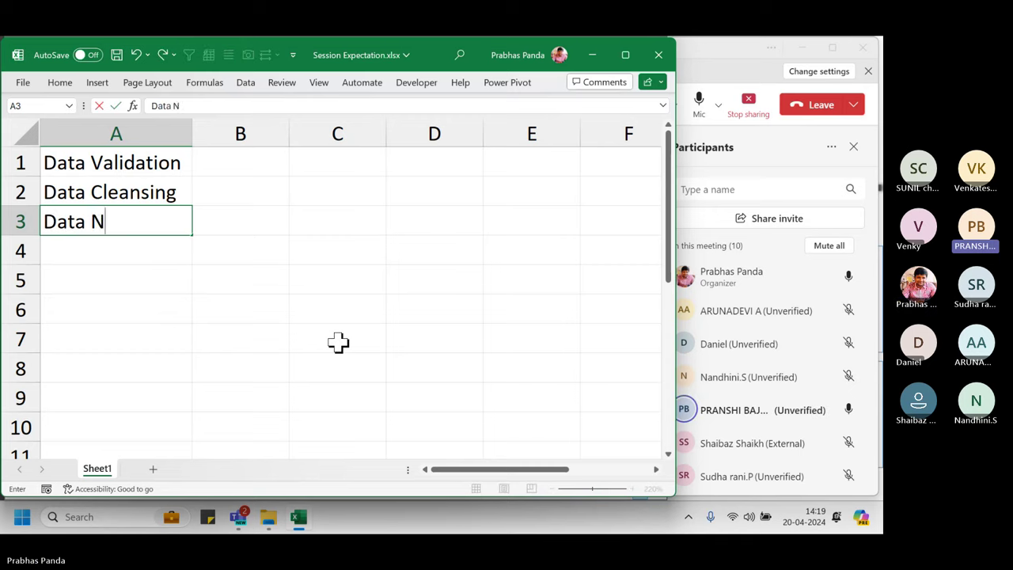
key("BackSpace")
key("BackSpace")
key("BackSpace")
key("BackSpace")
key("BackSpace")
key("BackSpace")
type("Analysis")
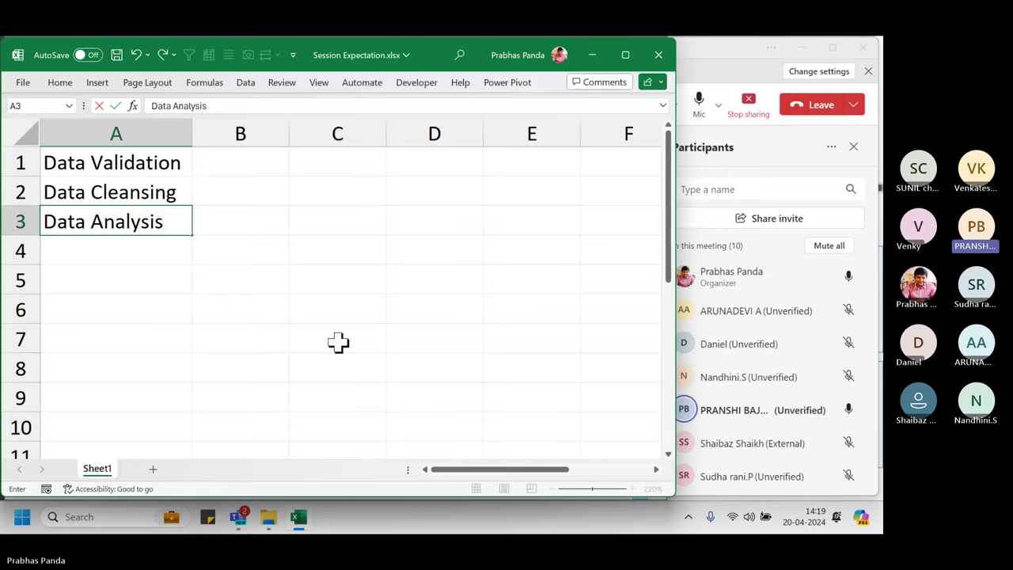
key("Return")
type("Charts &")
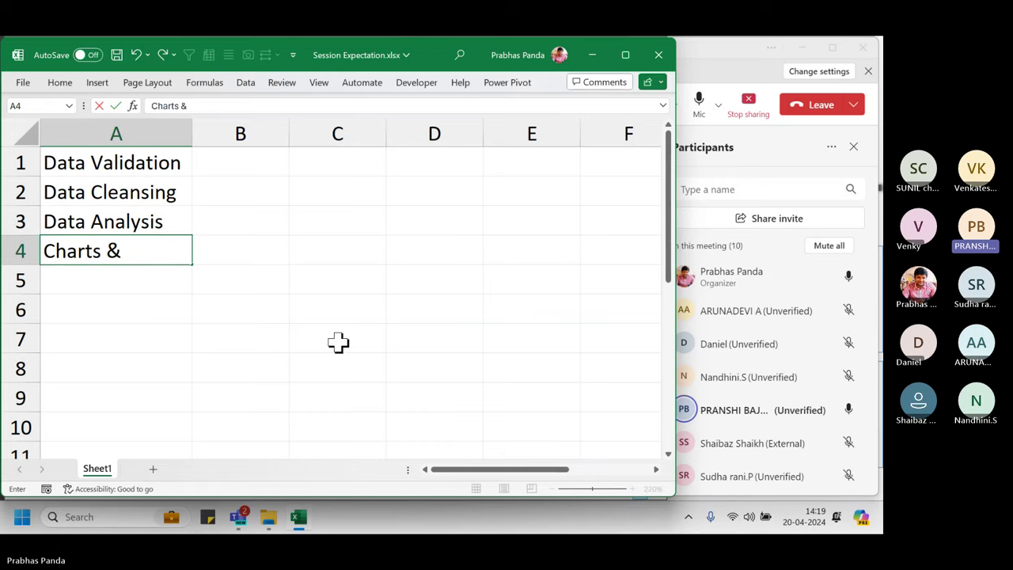
type(" Graphs")
key("Return")
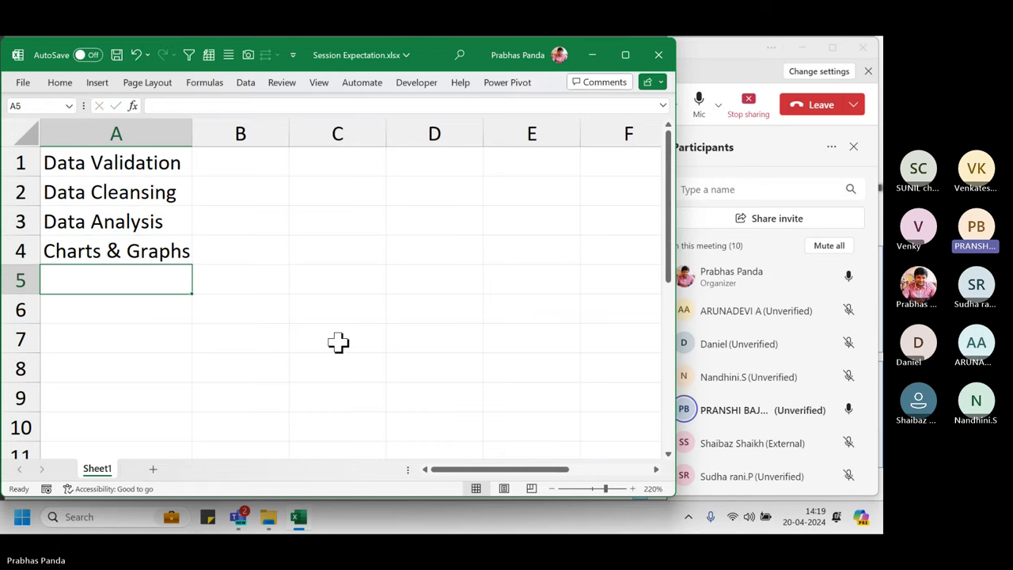
Enter Nested Functions, Functions & Formulae, Shortcut Keys and TAT Saving Techniques in A5:A8.
scroll(262, 227, "down", 1)
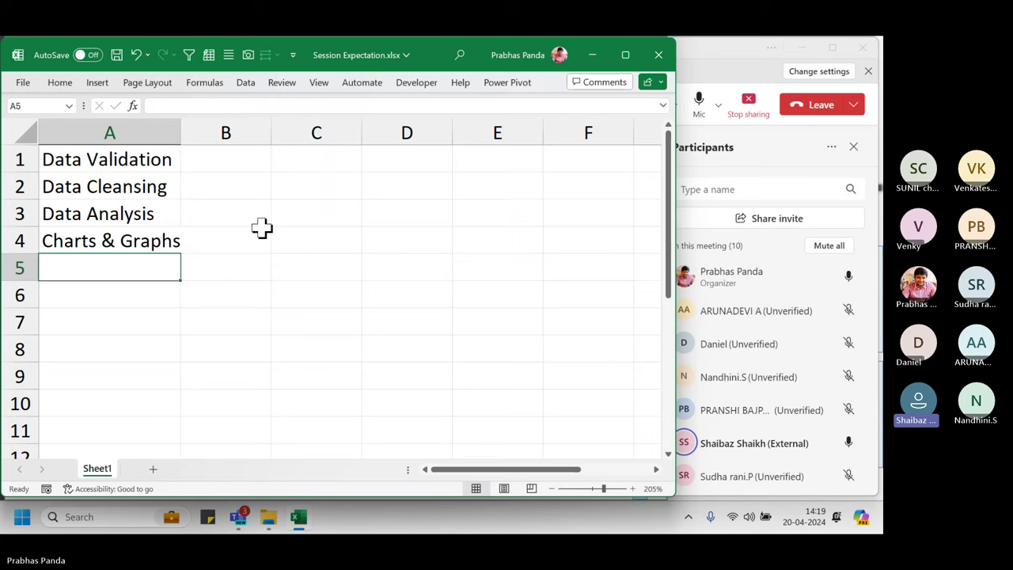
type("Nested")
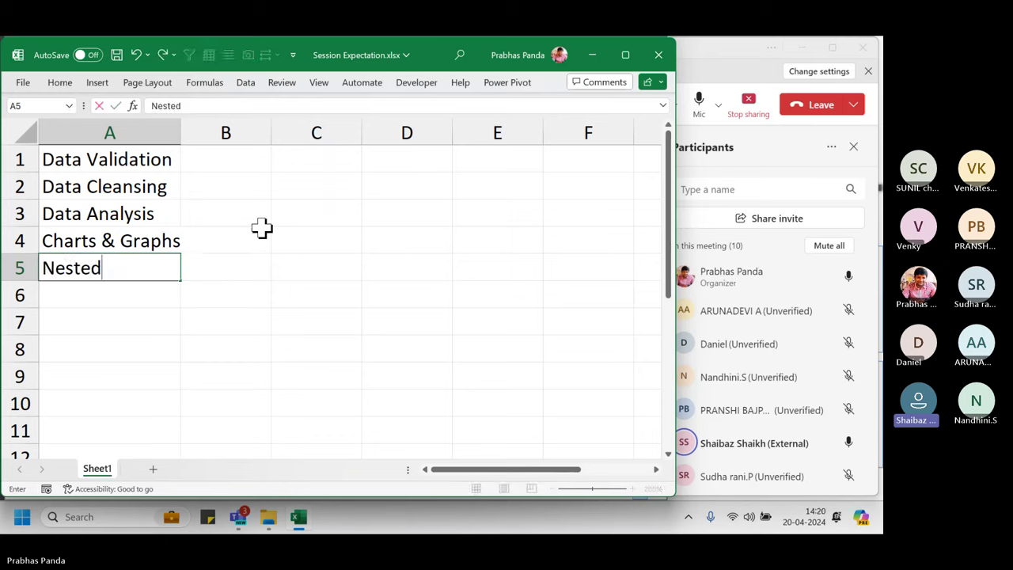
type(" Functions")
key("Return")
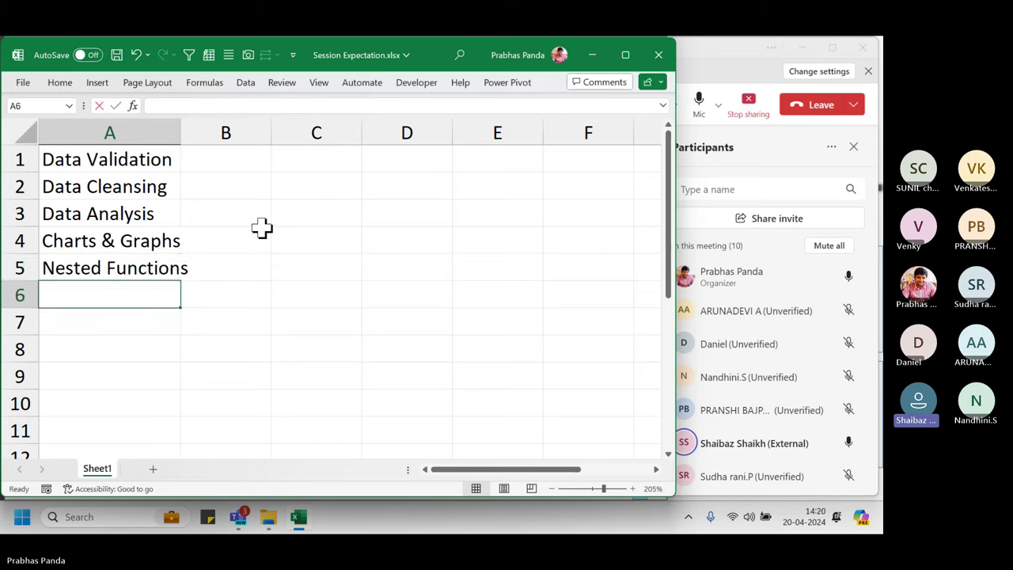
type("Functions")
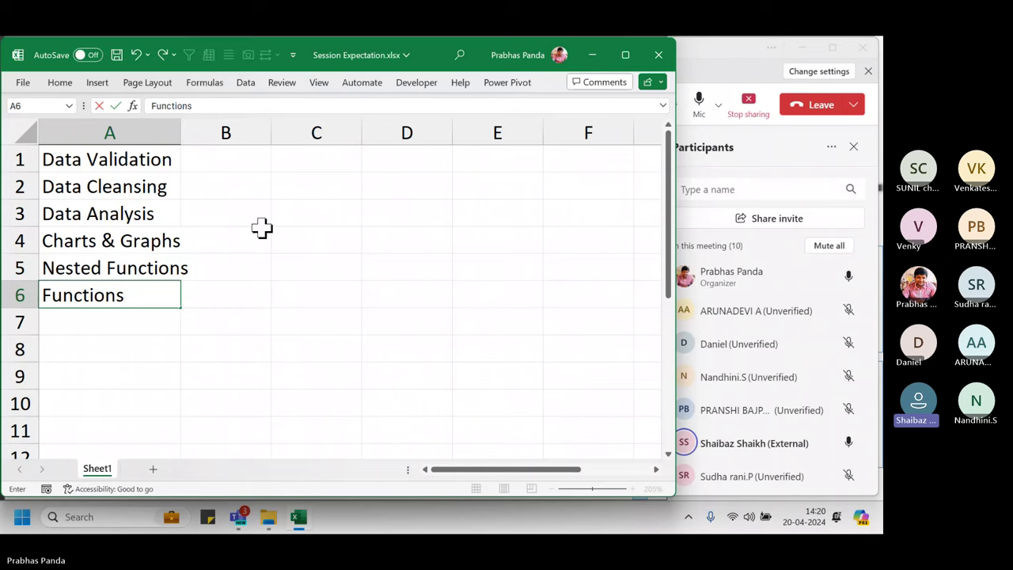
type(" & Formulae")
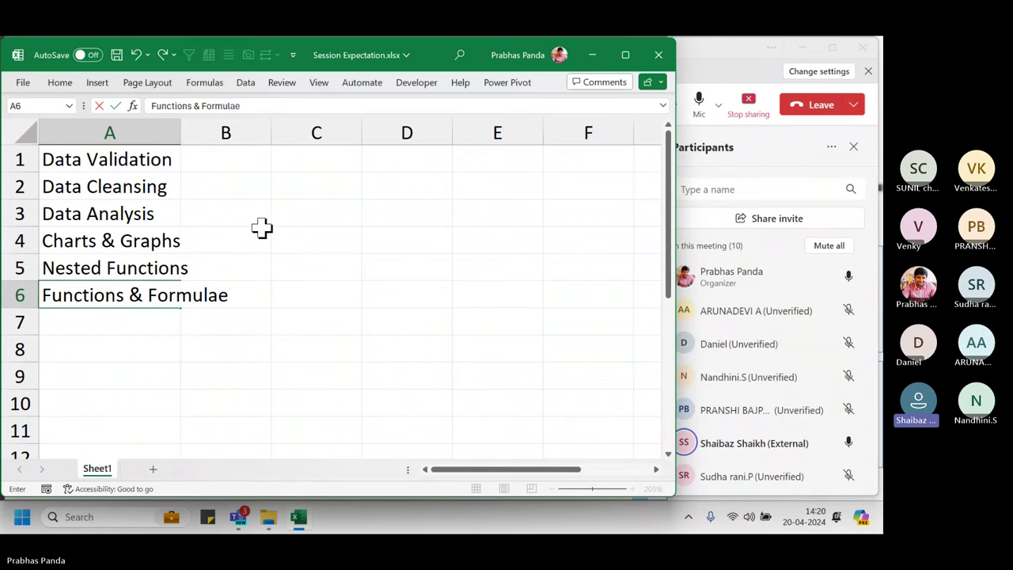
key("Return")
type("Short")
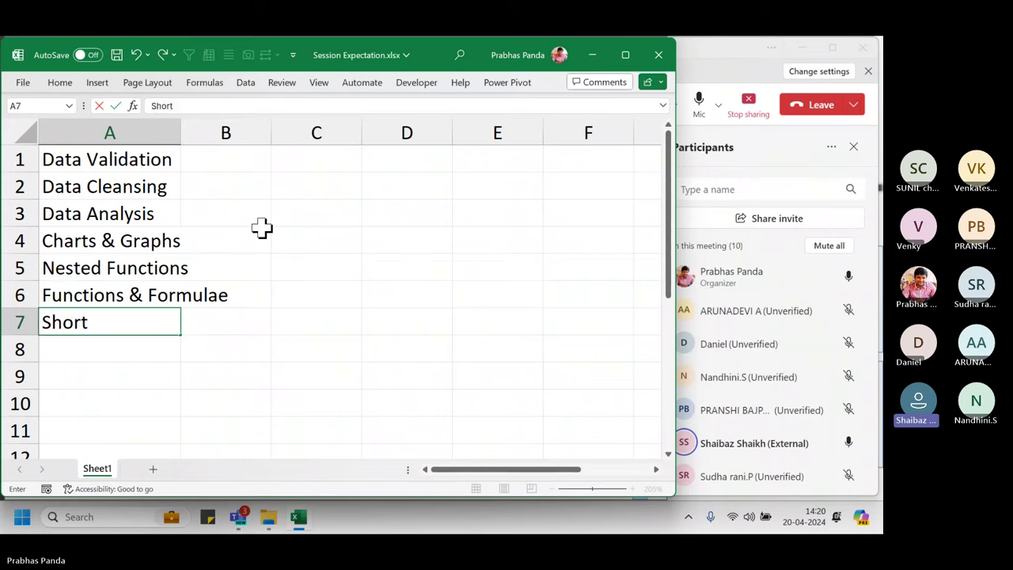
type("cut Keys")
key("Return")
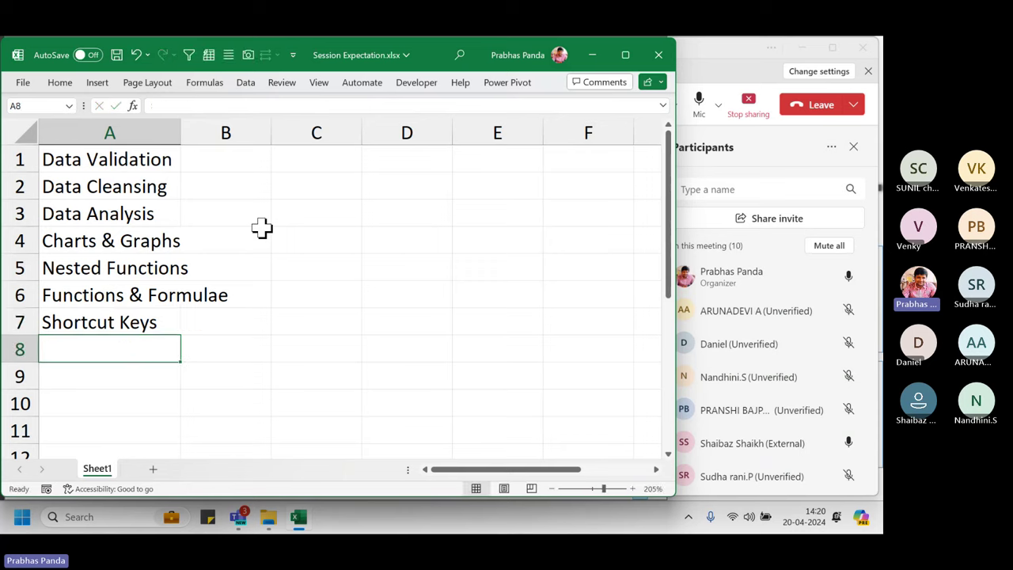
type("TAT Savi")
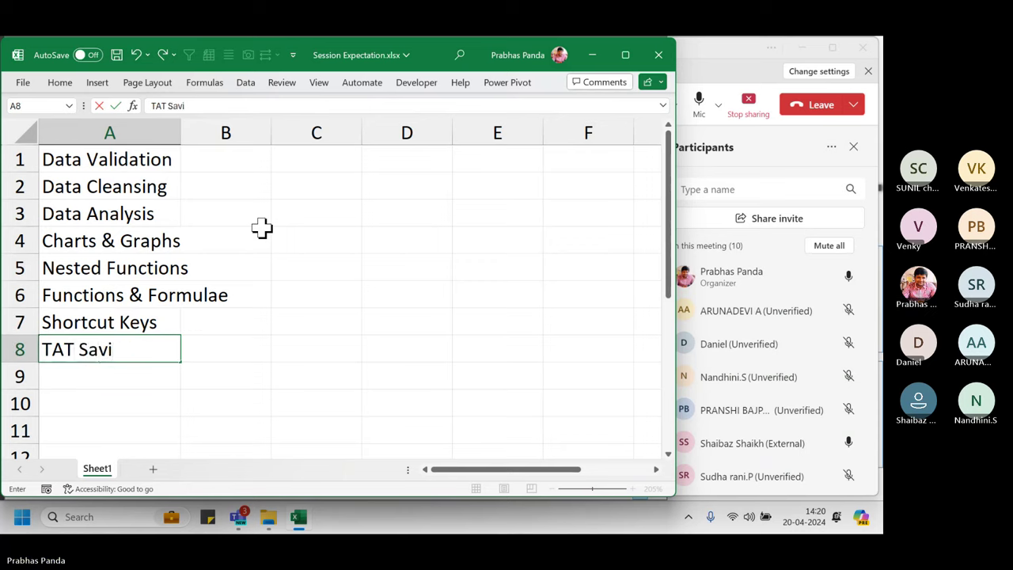
type("ng Techniques")
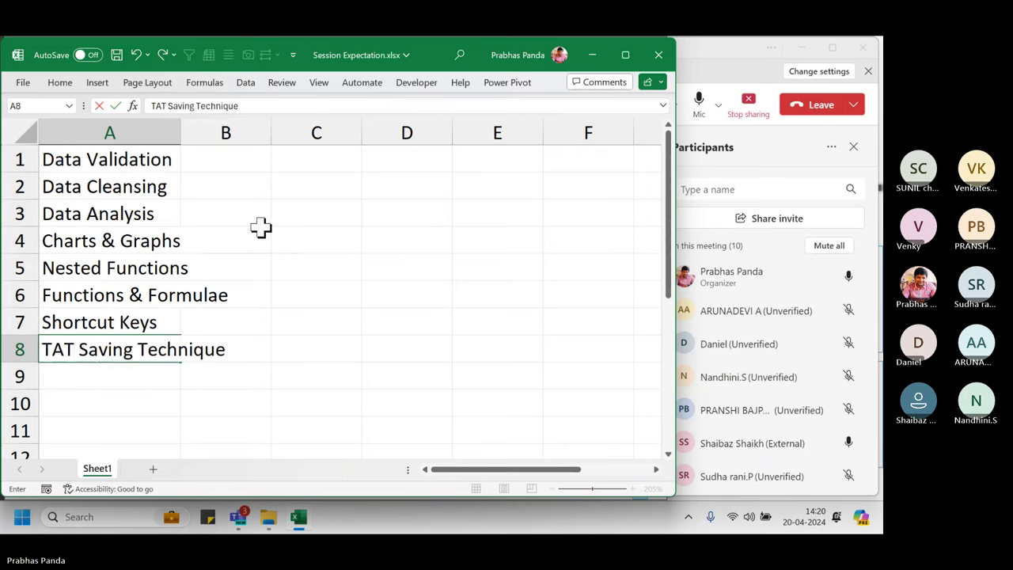
key("Return")
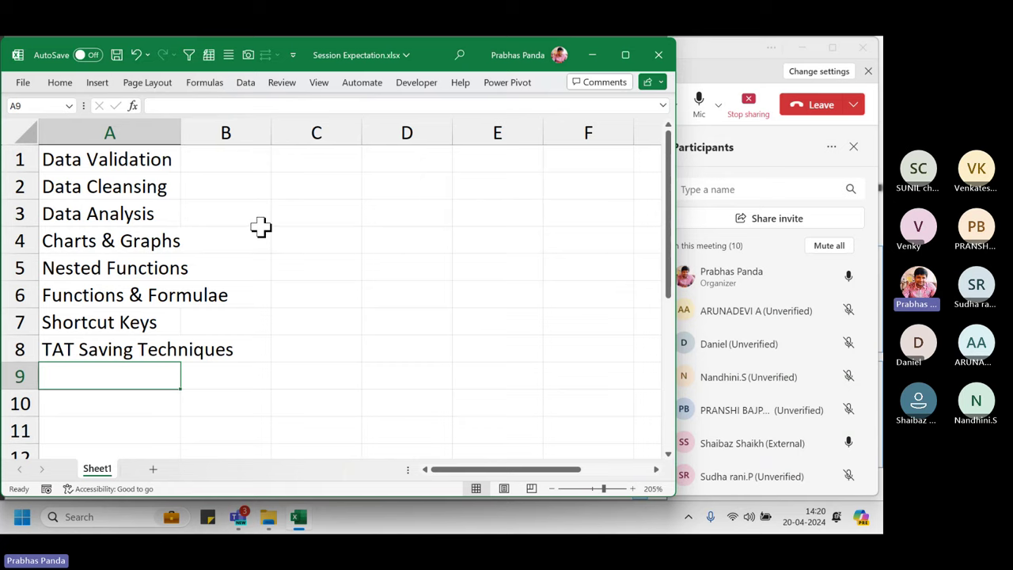
scroll(227, 238, "down", 3, "ctrl")
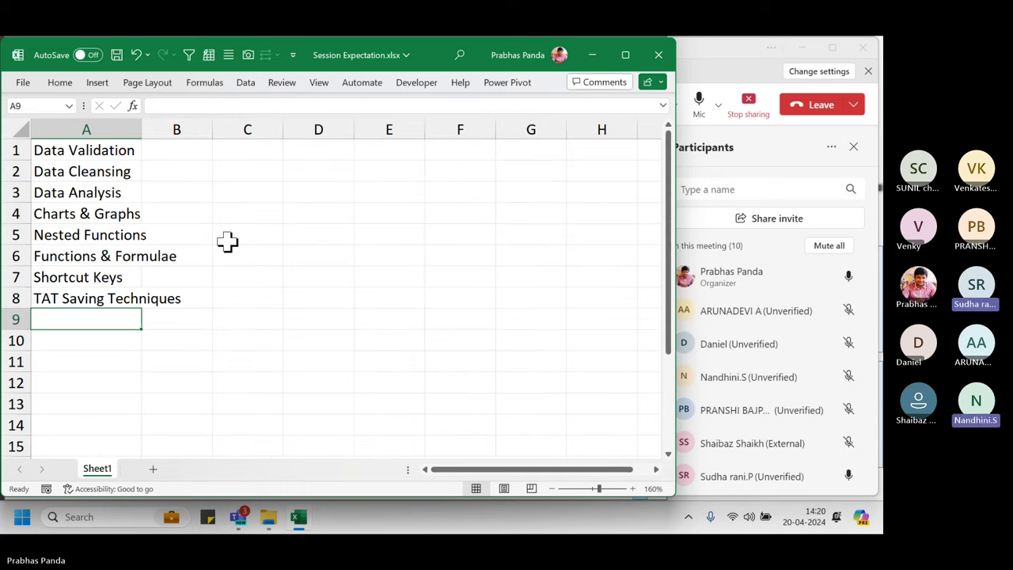
scroll(740, 332, "down", 2)
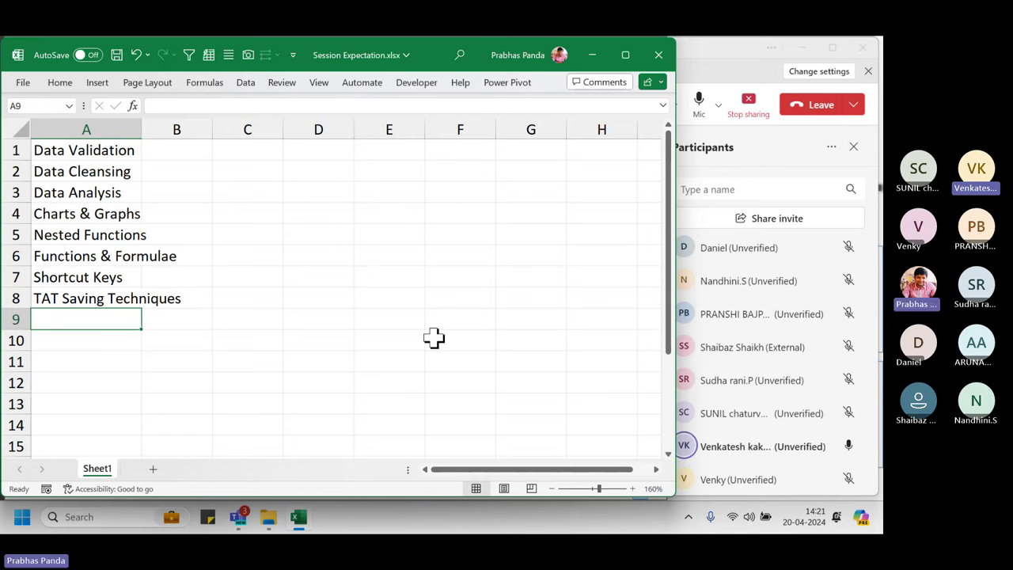
Enter 'Dashboard Designing' as the ninth topic in cell A9.
type("D")
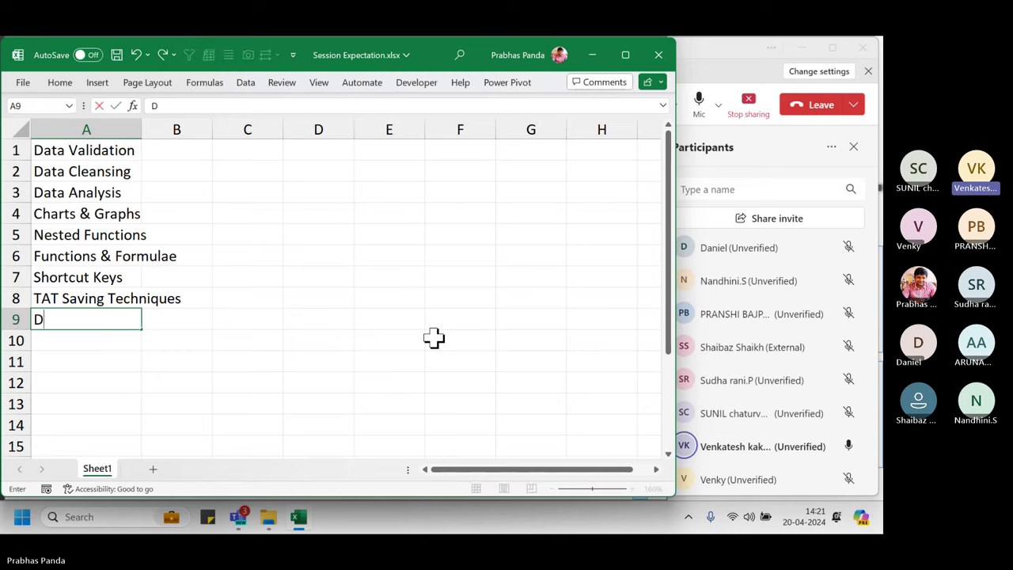
type("ashboard Designing")
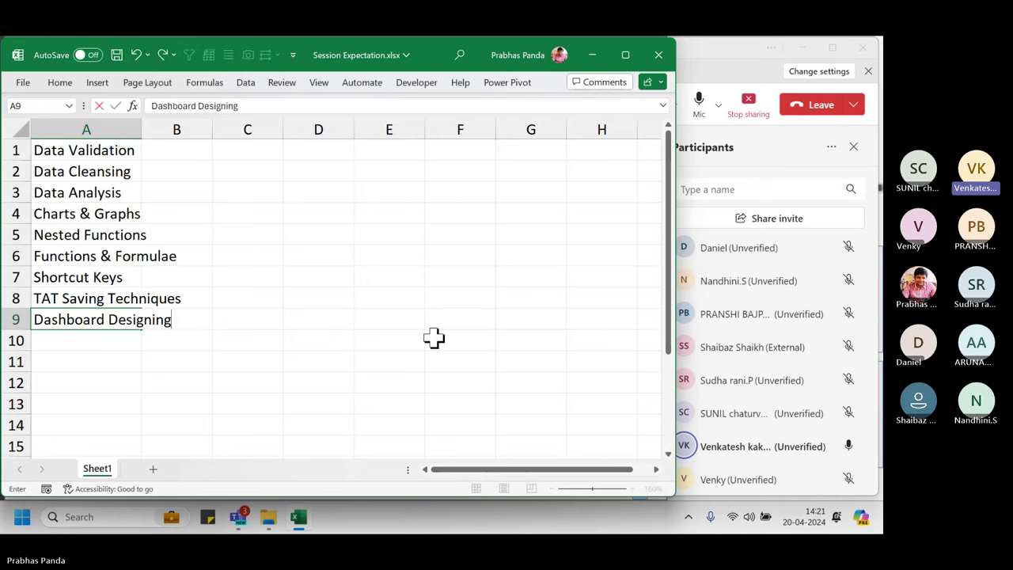
key("Return")
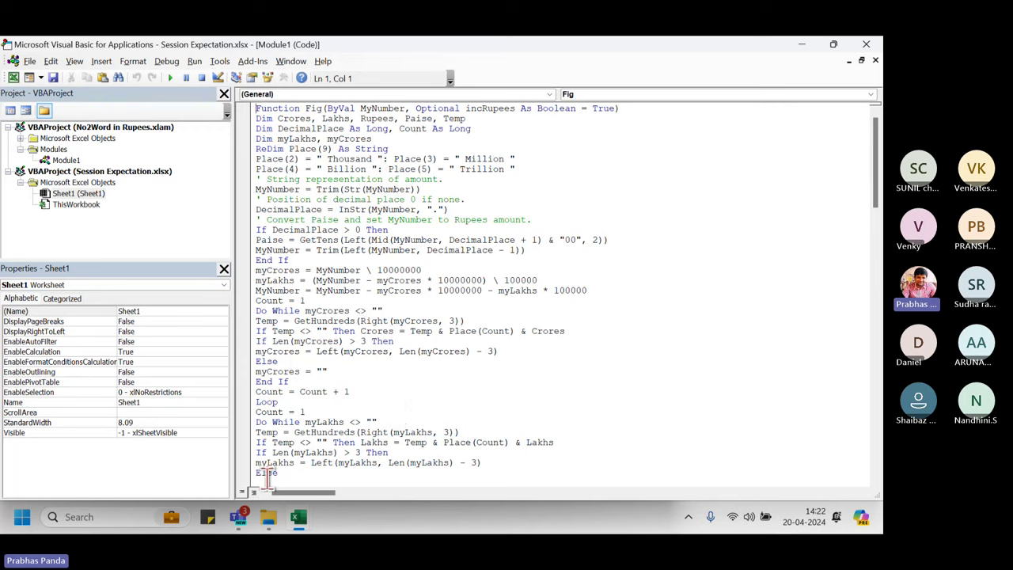
Switch from the Visual Basic editor back to the Excel sheet of nine topics.
left_click(876, 57)
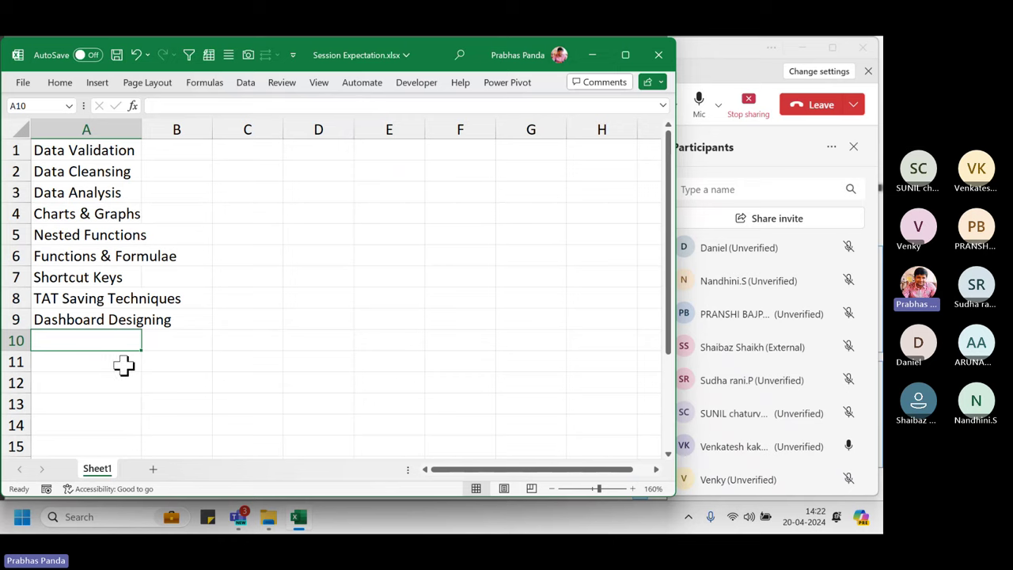
Autofit column A, save Session Expectation.xlsx, close Excel, and return to the Teams meeting.
double_click(141, 130)
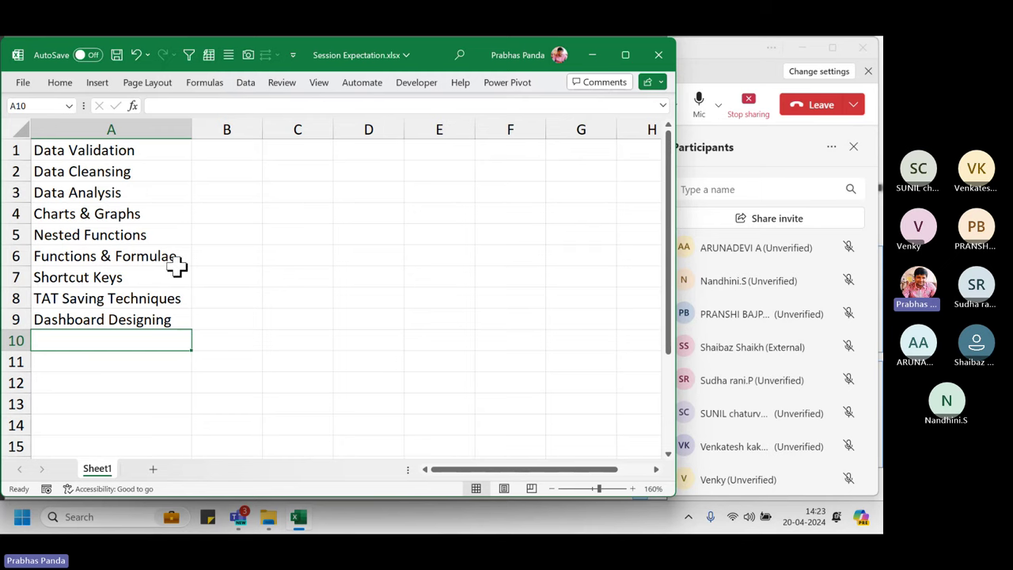
key("ctrl+s")
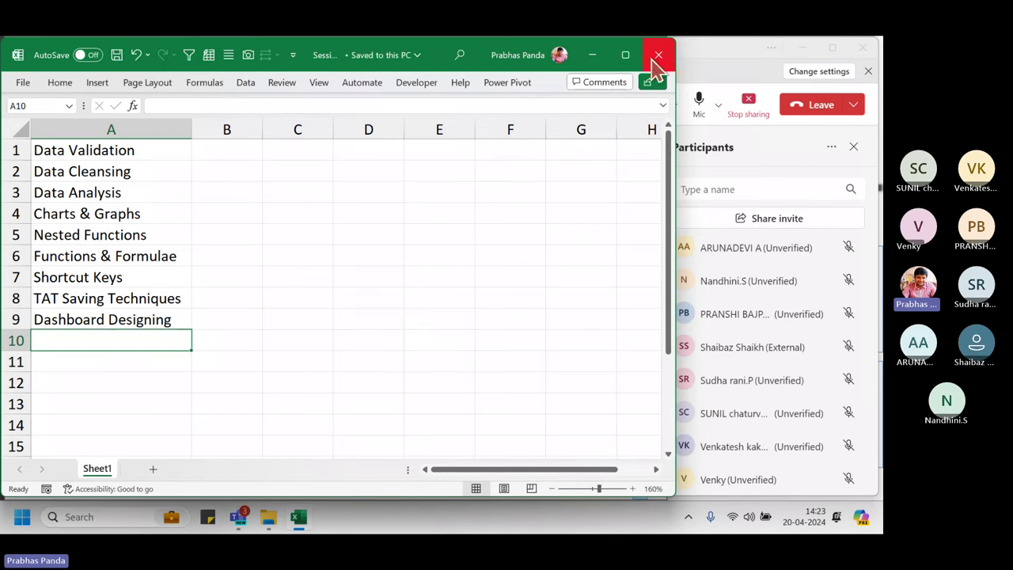
left_click(657, 57)
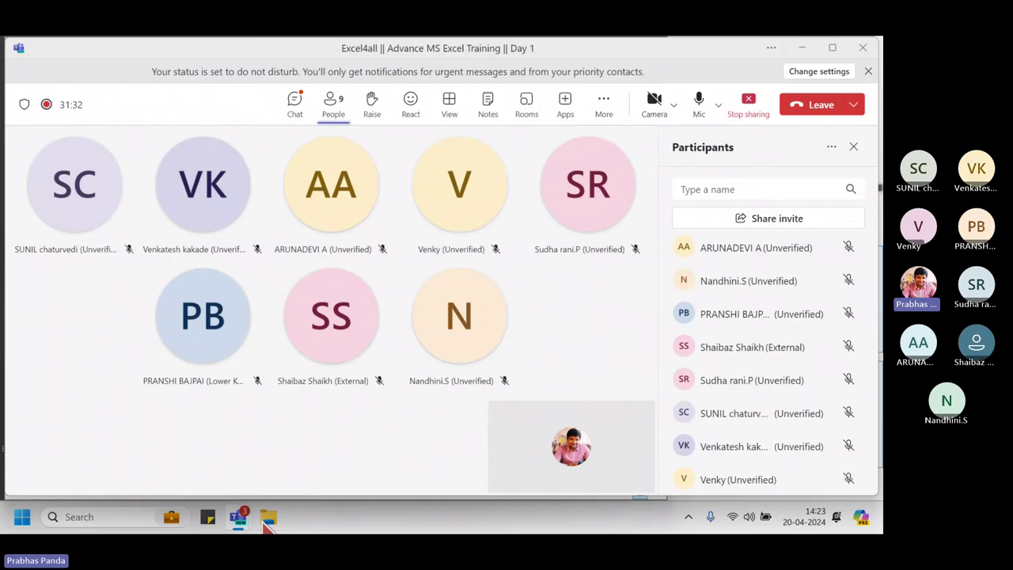
left_click(269, 524)
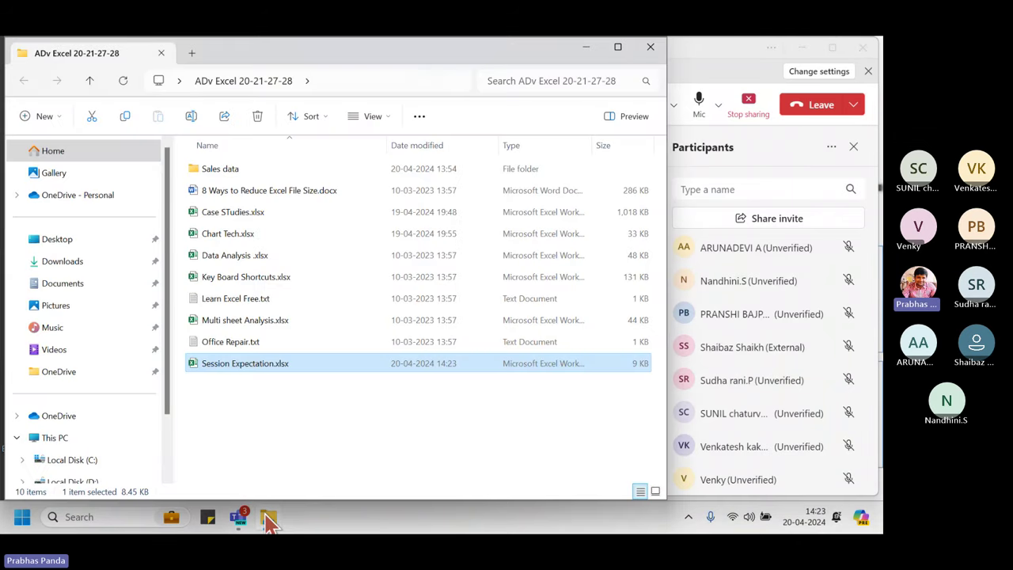
left_click(843, 79)
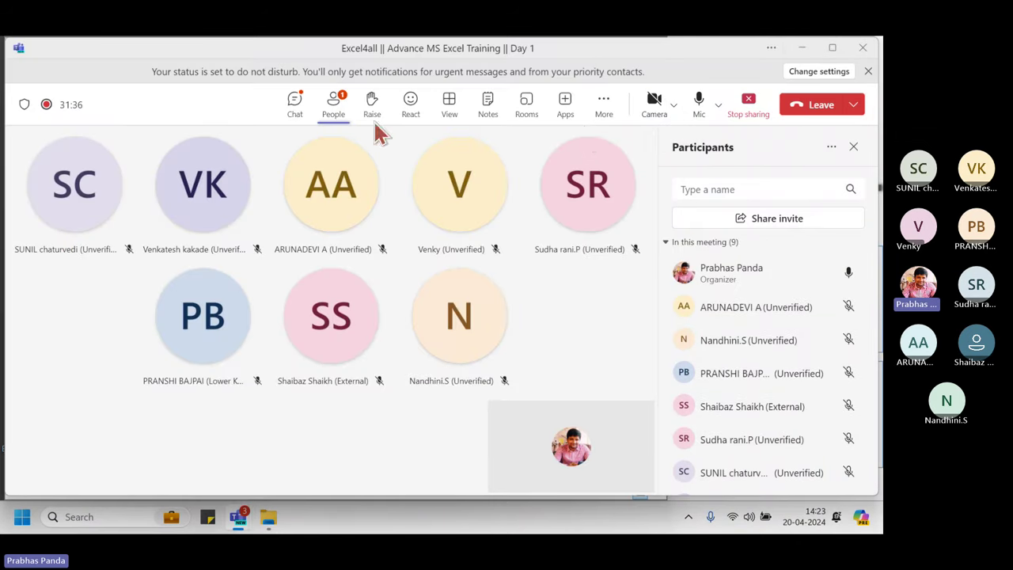
Admit the attendee waiting in the lobby and open the meeting chat.
left_click(335, 107)
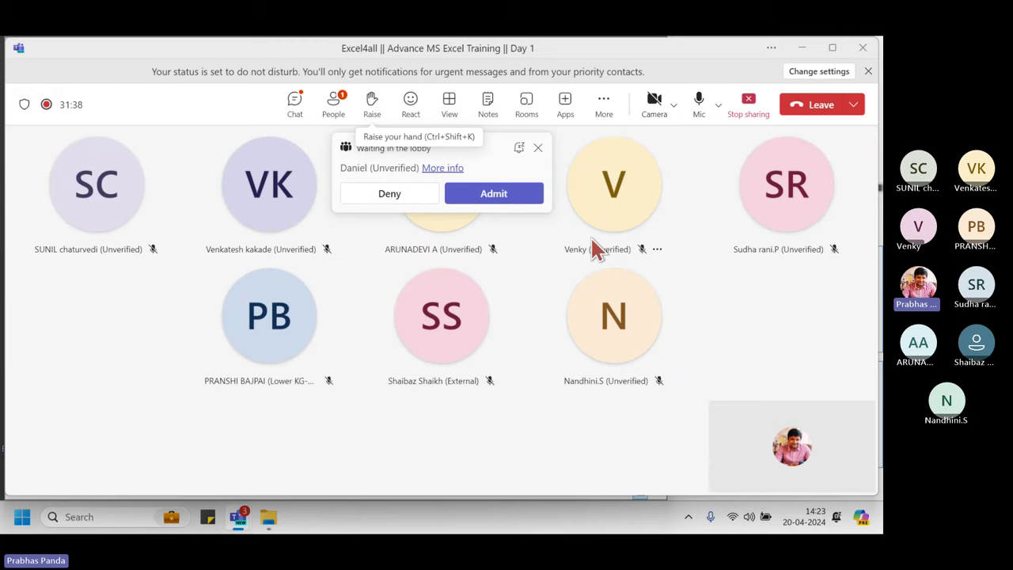
left_click(494, 193)
left_click(296, 109)
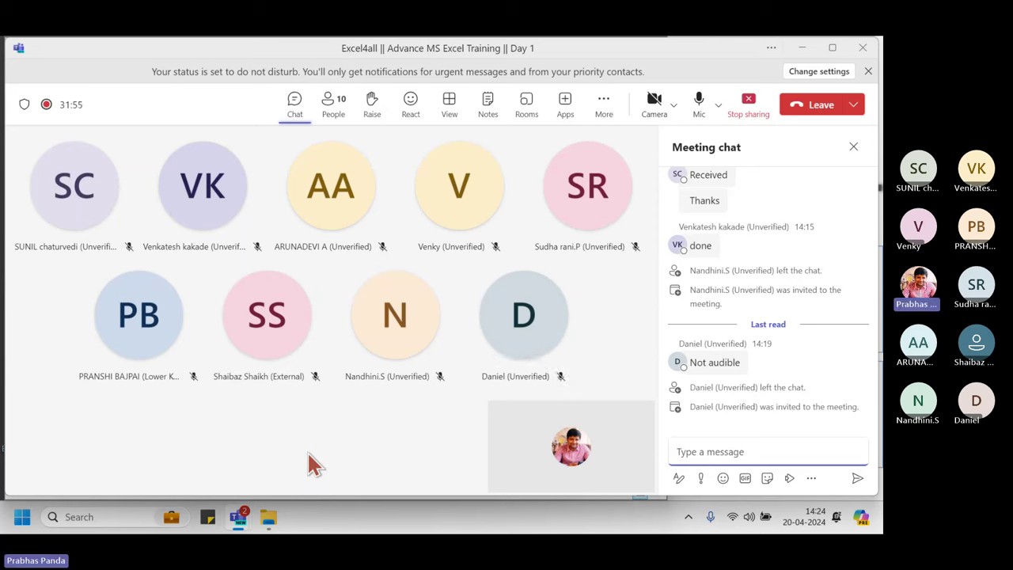
Check the new attendee's profile card and participant options, then go back to the chat.
left_click(523, 323)
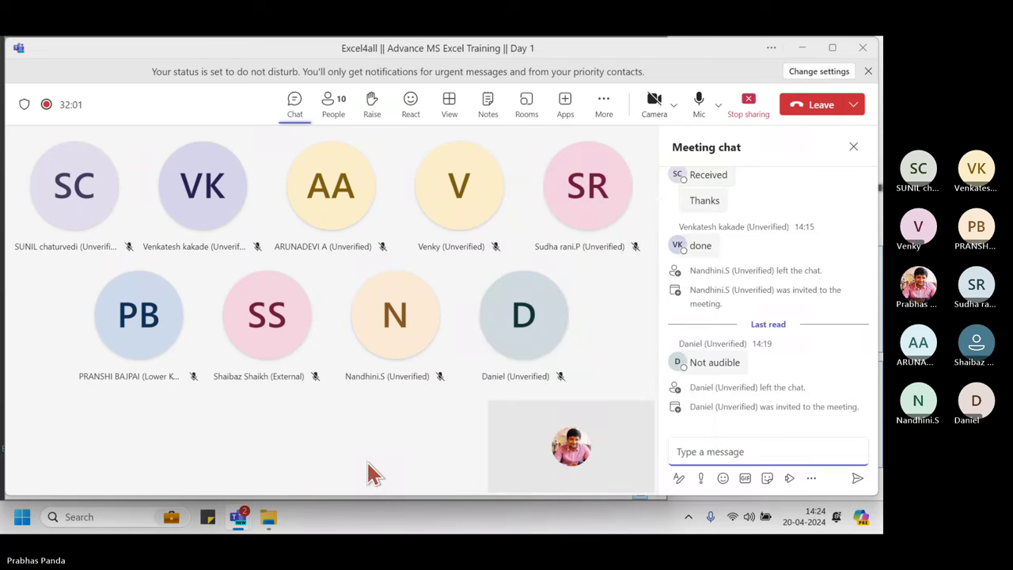
left_click(329, 111)
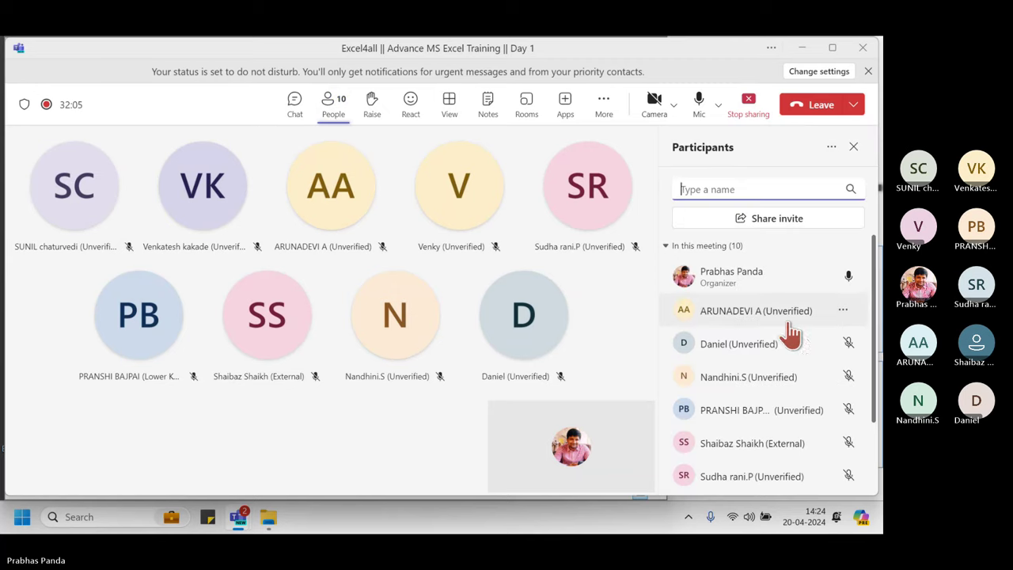
left_click(843, 345)
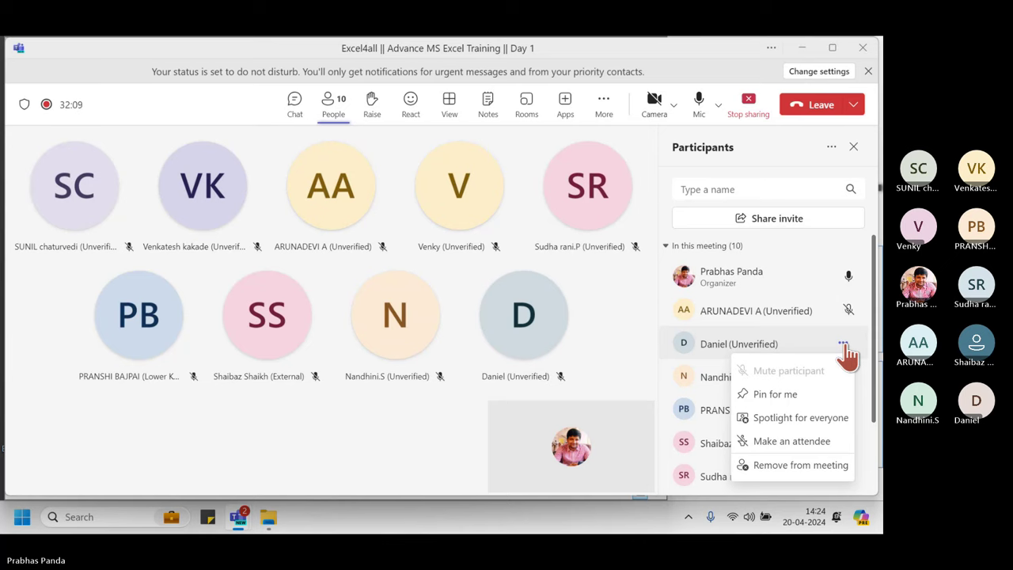
left_click(844, 346)
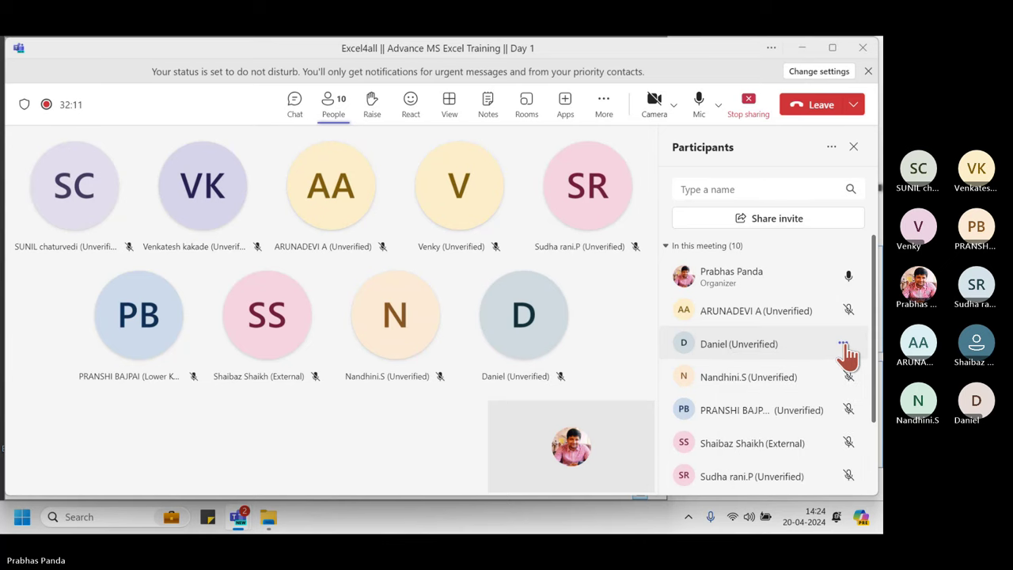
mouse_move(559, 387)
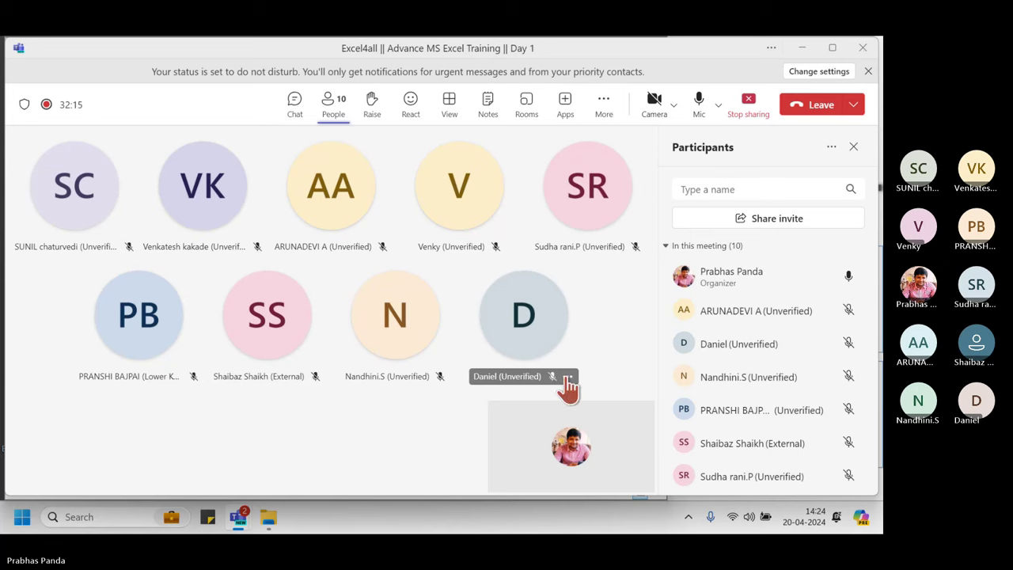
left_click(568, 378)
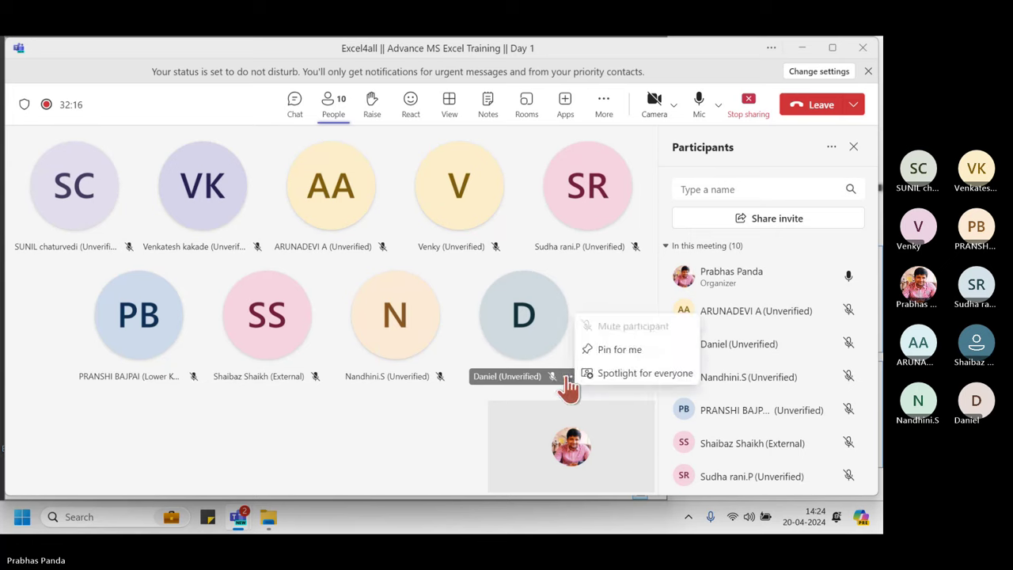
left_click(424, 463)
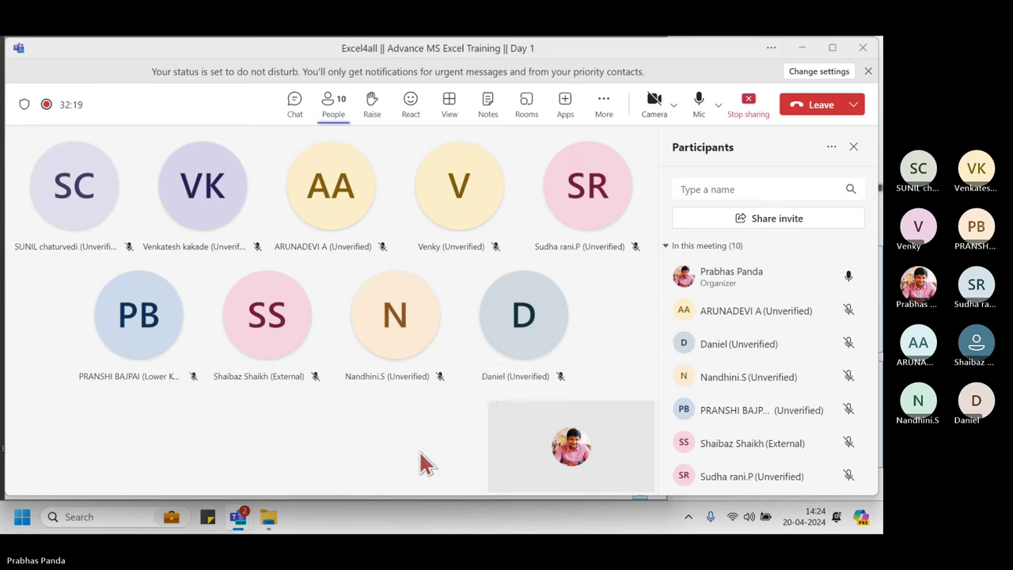
left_click(287, 108)
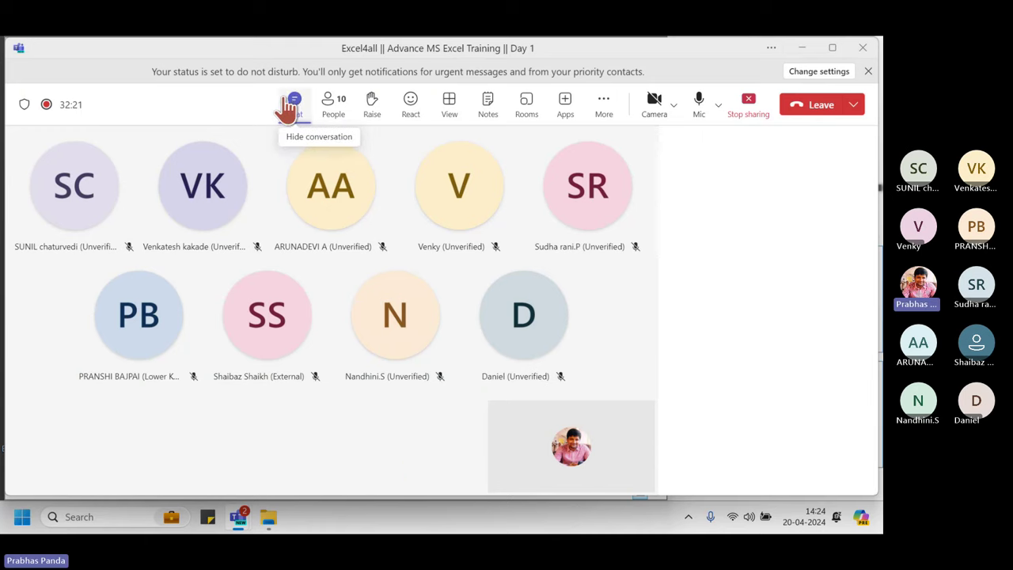
Bring the course folder forward and open the Session Expectation workbook from it.
left_click(269, 518)
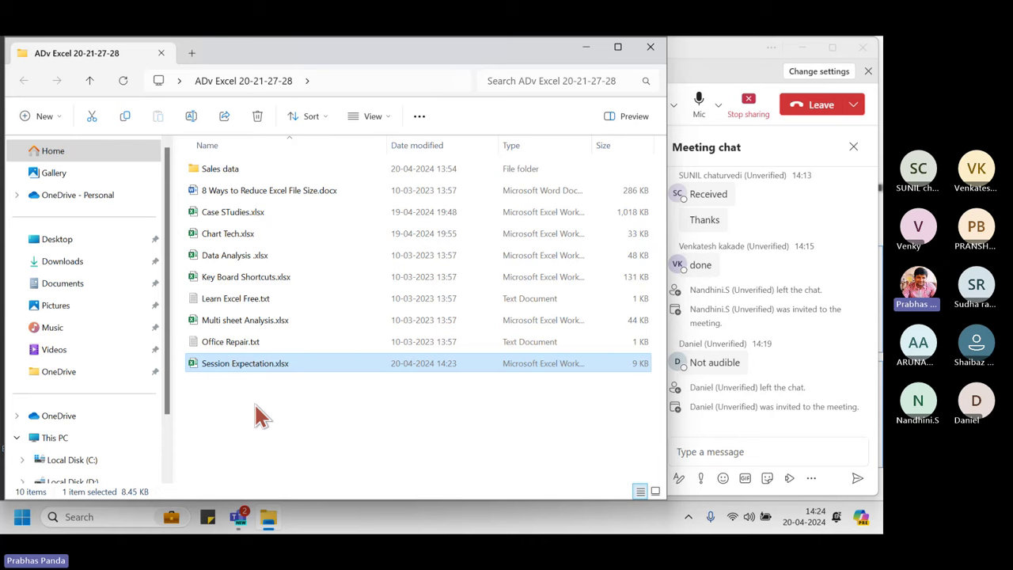
key("Return")
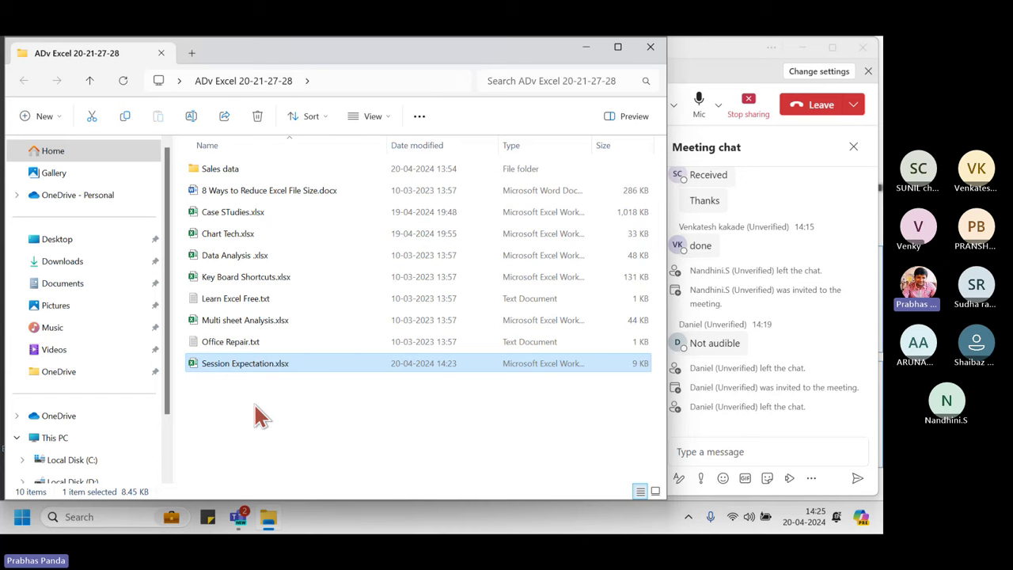
Open '8 Ways to Reduce Excel File Size.docx' in Word and scroll to its Test Results.
left_click(278, 193)
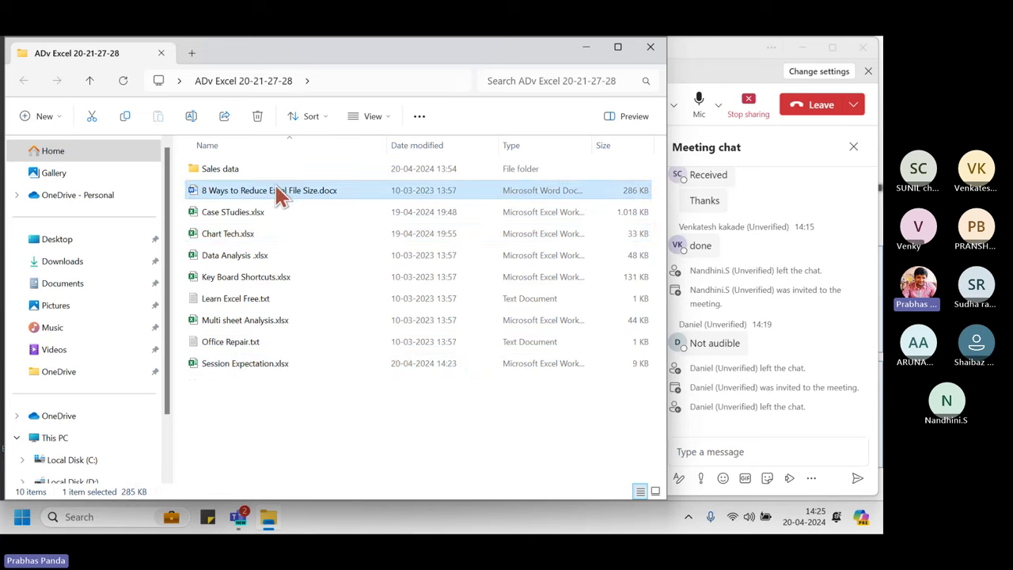
key("ctrl")
key("ctrl")
key("ctrl")
double_click(278, 196)
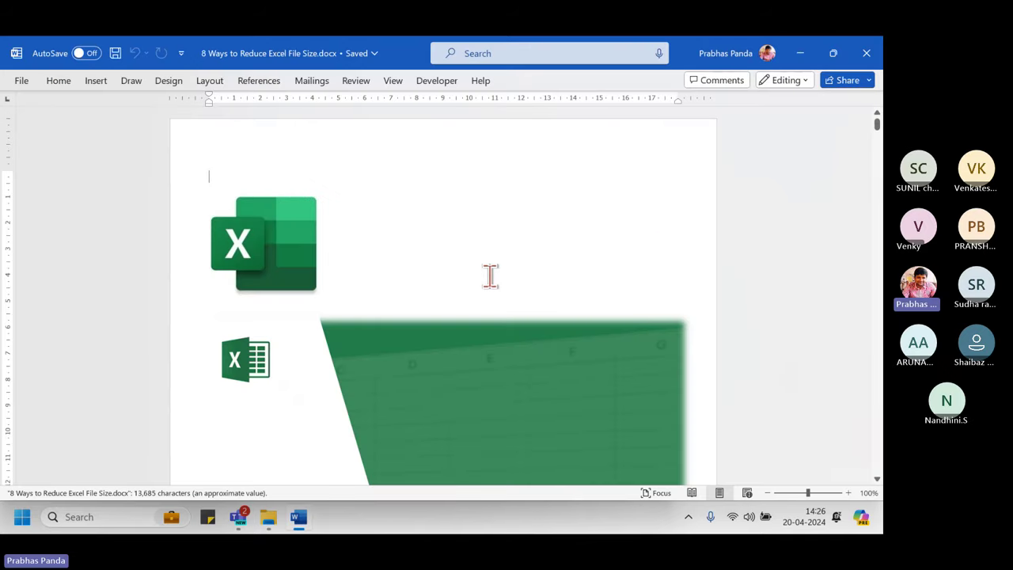
scroll(490, 276, "down", 8)
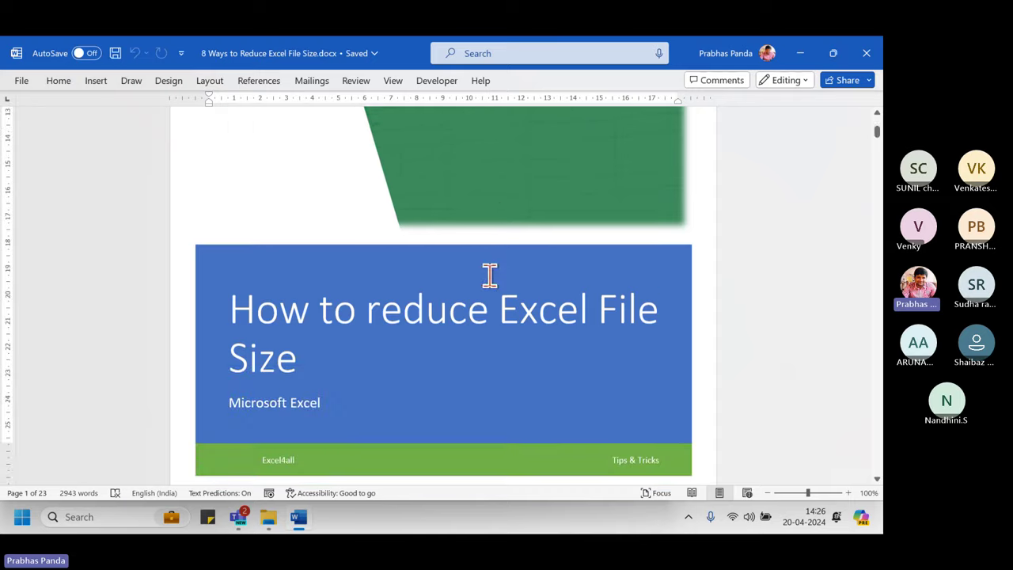
scroll(489, 274, "down", 10)
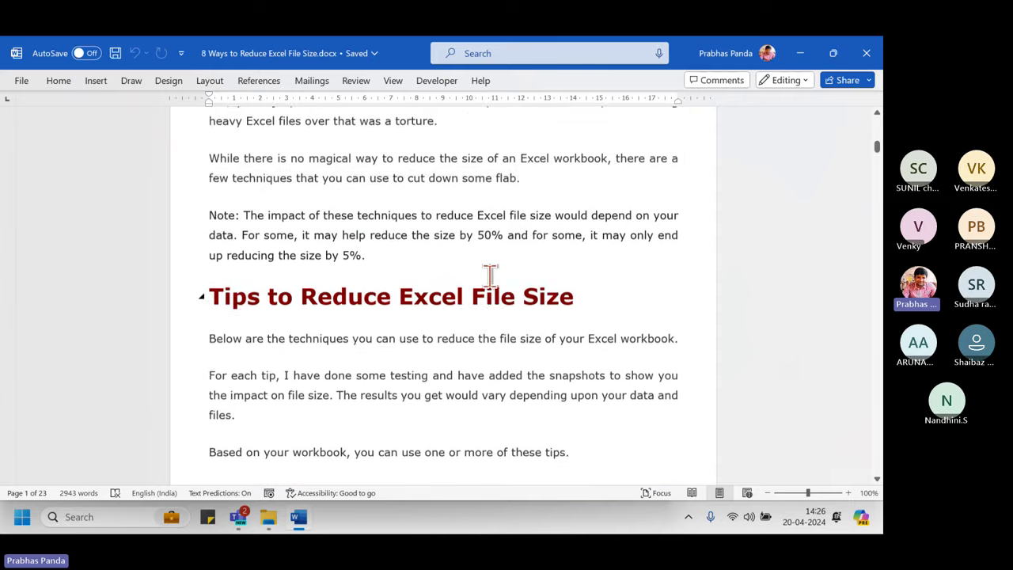
scroll(490, 275, "down", 15)
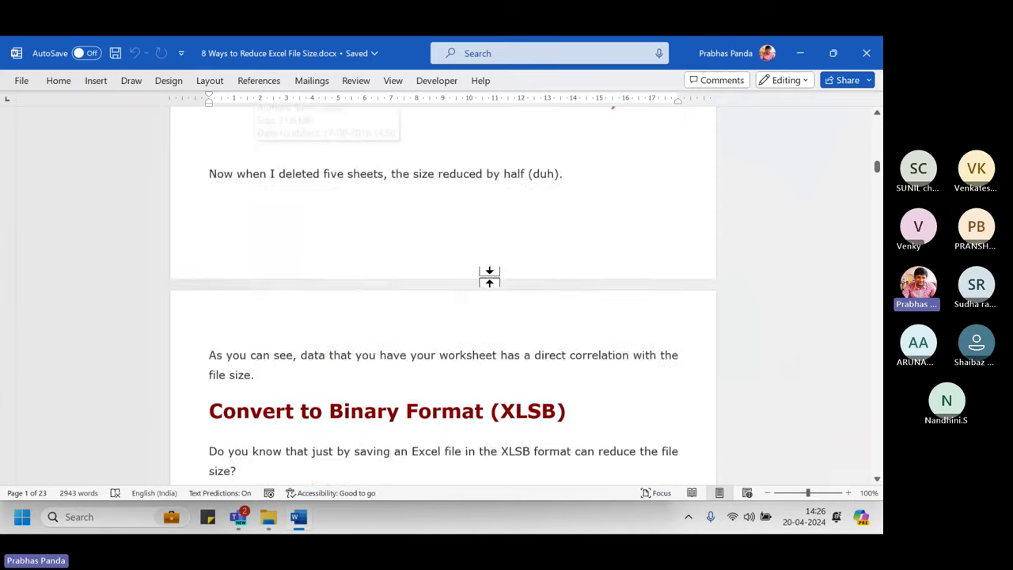
scroll(490, 276, "down", 15)
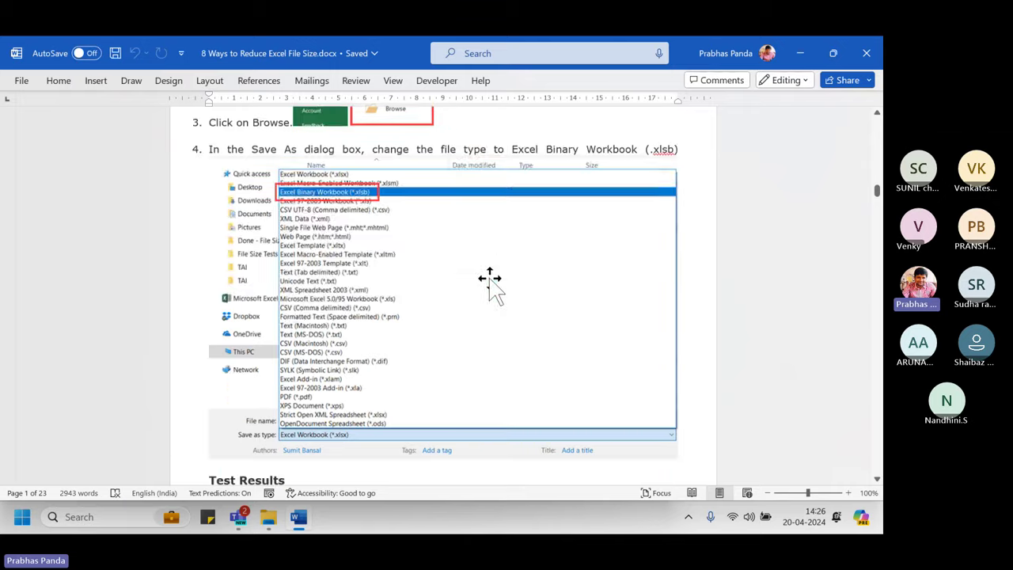
scroll(489, 279, "down", 6)
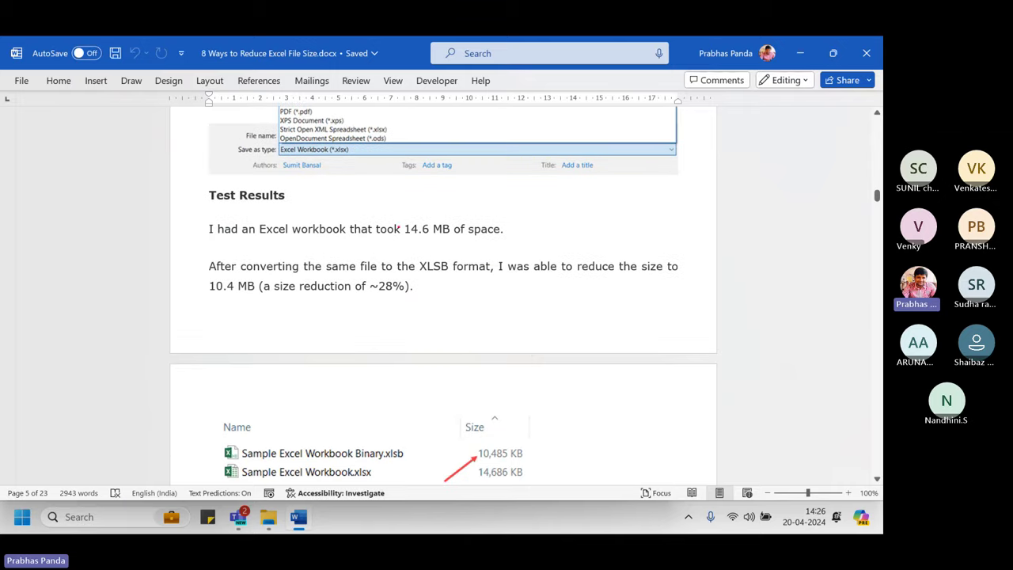
Box the original 14.6 MB and reduced 10.4 MB XLSB sizes, then close Word.
mouse_move(388, 216)
left_mouse_down()
mouse_move(410, 239)
mouse_move(525, 252)
left_mouse_up()
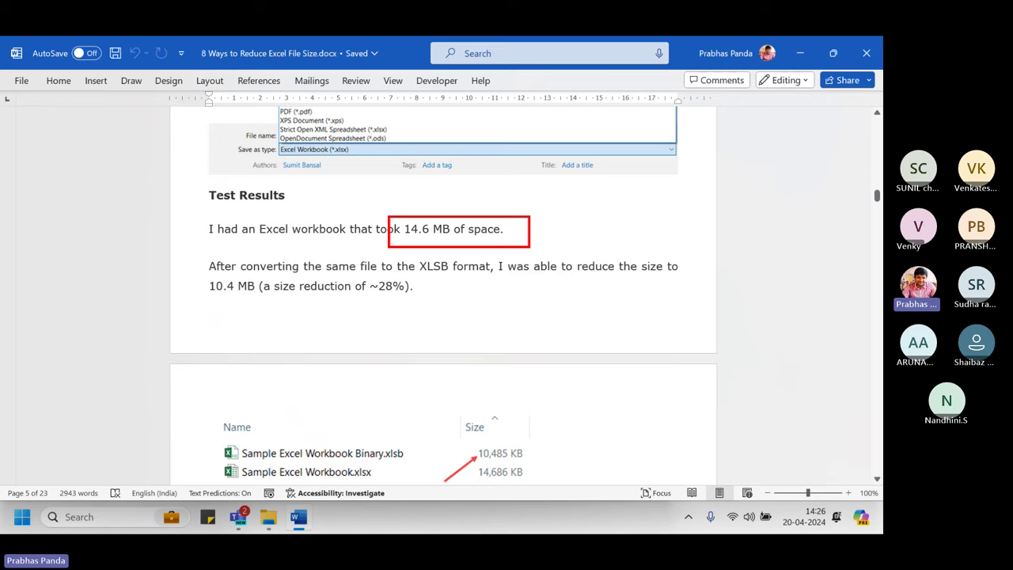
mouse_move(192, 273)
left_mouse_down()
mouse_move(227, 304)
mouse_move(428, 303)
left_mouse_up()
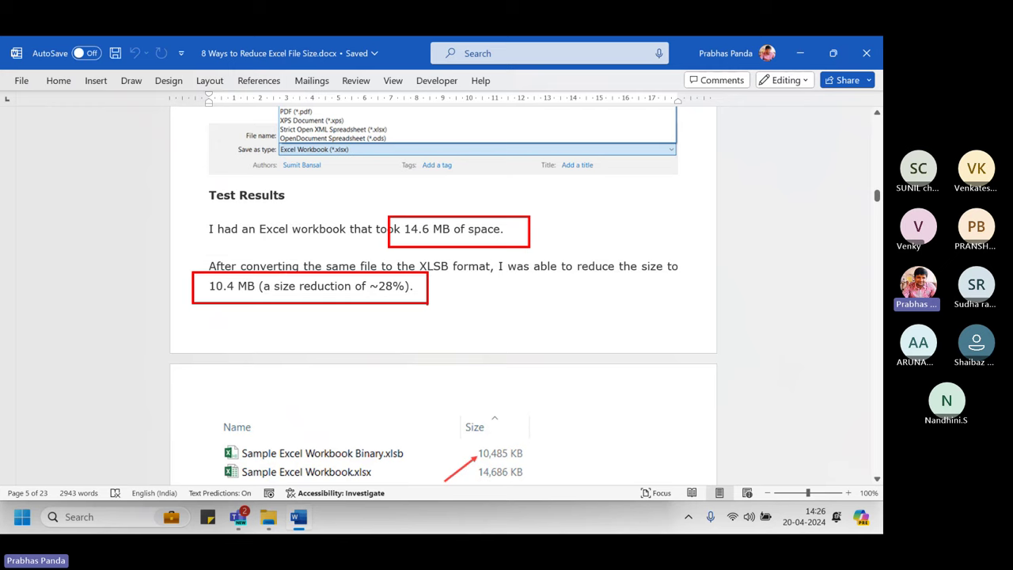
key("Escape")
left_click(866, 53)
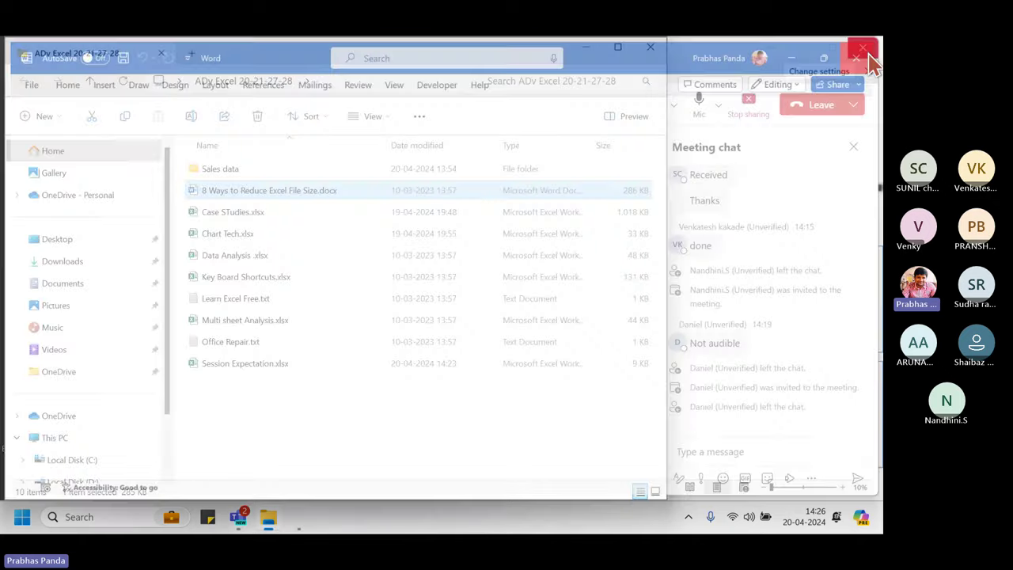
Admit the lobby attendee in Teams and return to the ADv Excel 20-21-27-28 folder.
left_click(760, 55)
left_click(365, 193)
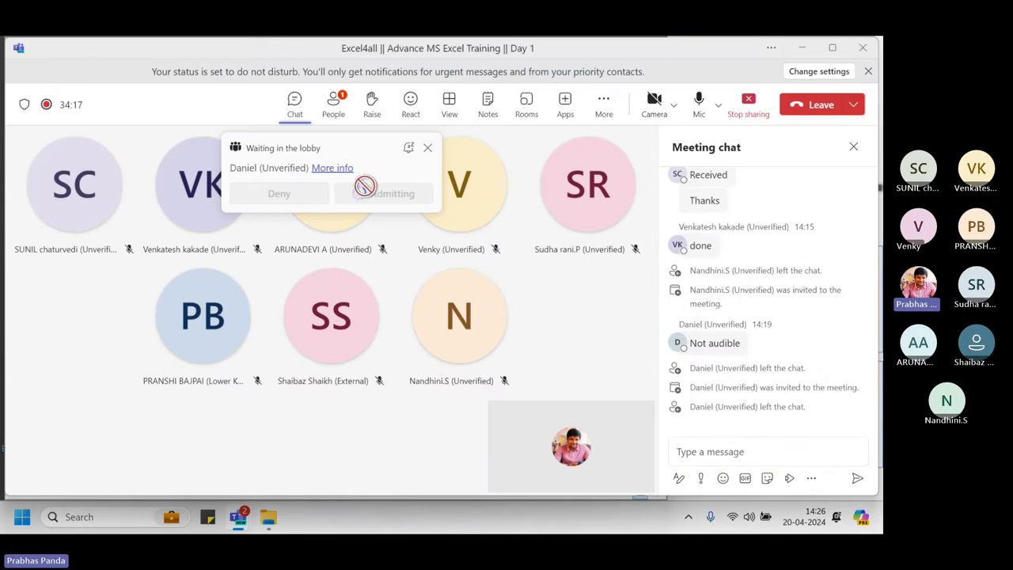
key("alt+Tab")
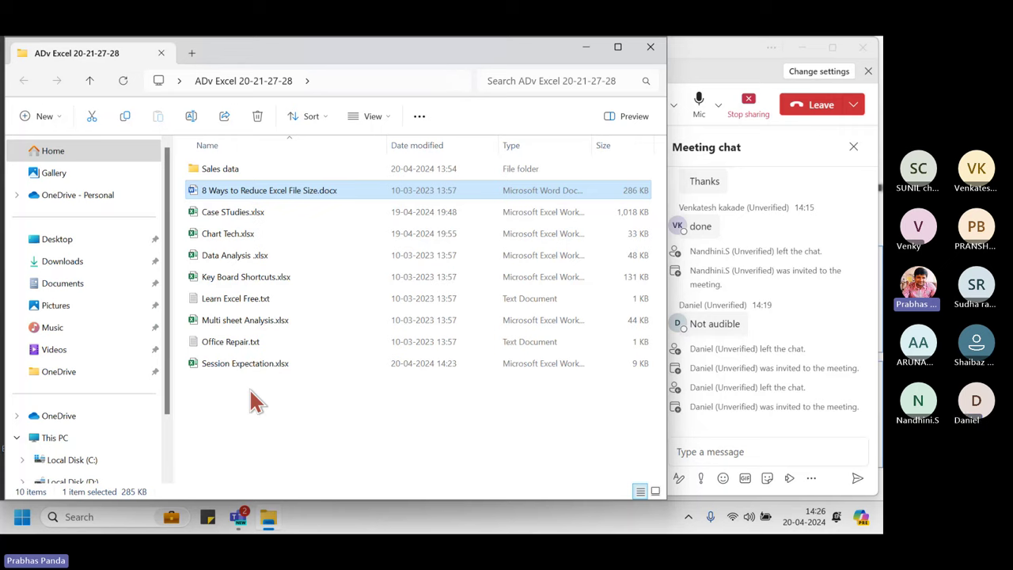
left_click(308, 194)
left_click(308, 192)
Open Key Board Shortcuts.xlsx and view its MS Excel, MS Word, MS PPT and MS Outlook sheets.
left_click(269, 281)
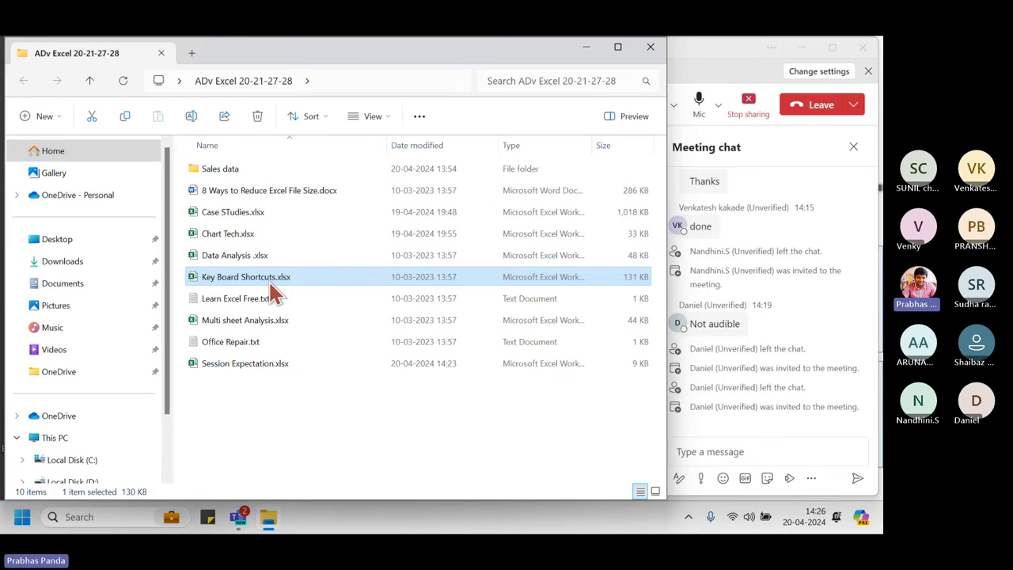
double_click(268, 280)
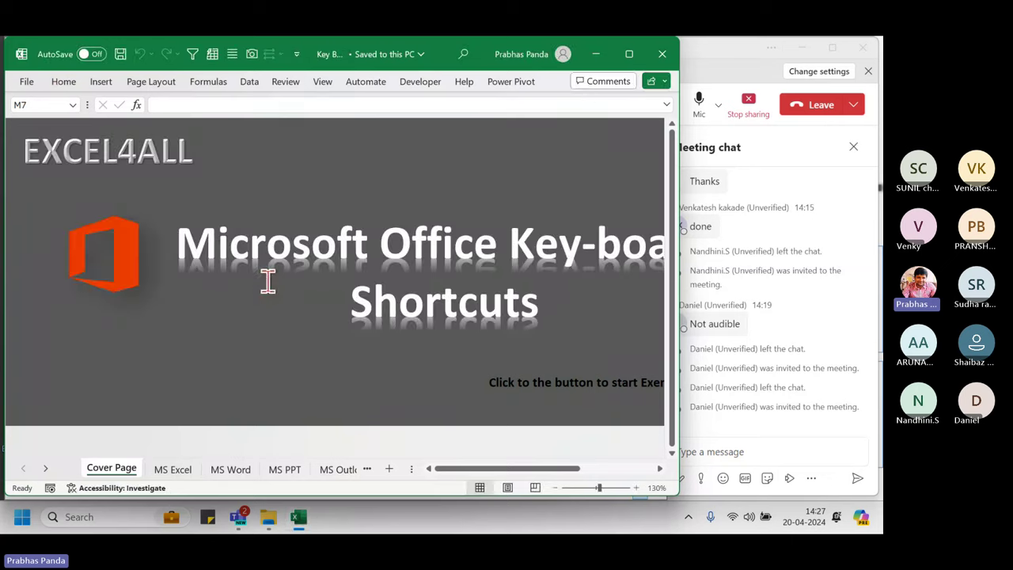
left_click(172, 467)
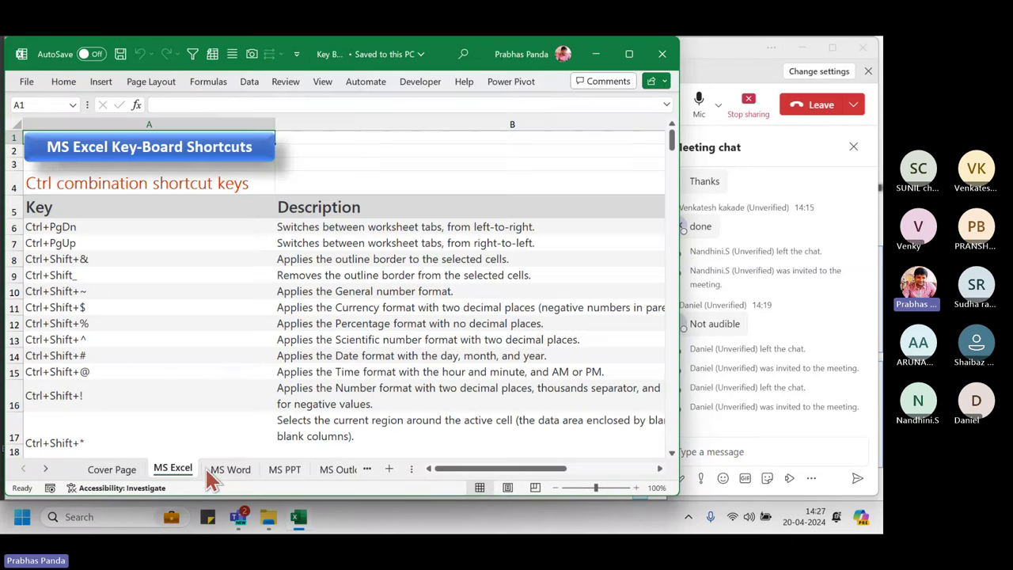
left_click(225, 470)
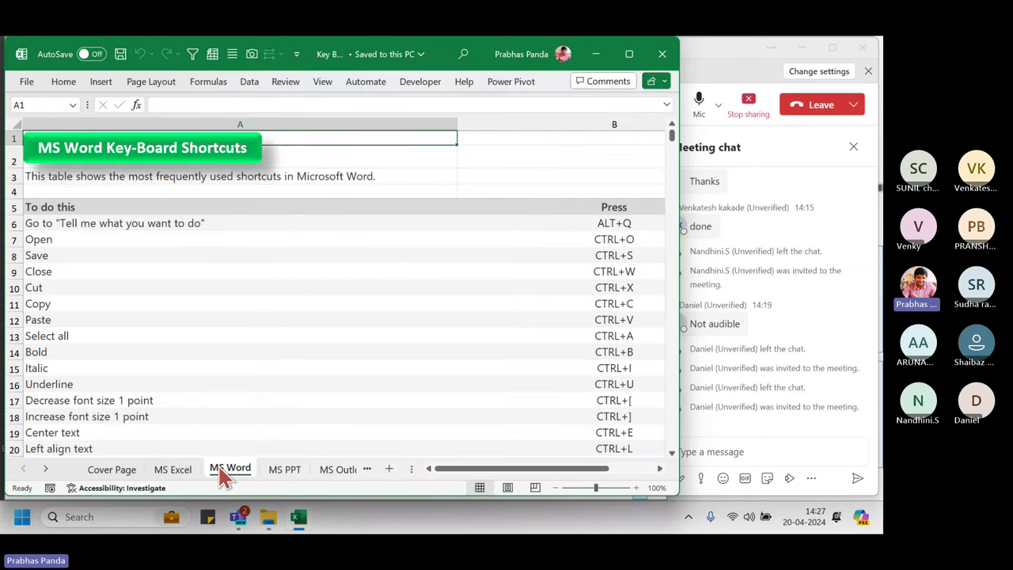
left_click(295, 467)
left_click(341, 470)
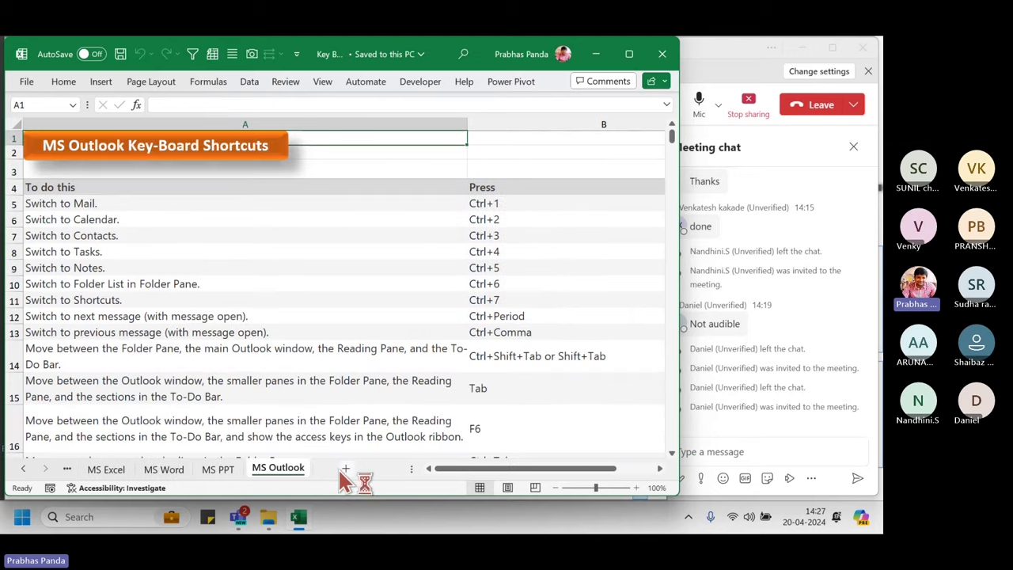
left_click_drag(411, 469, 497, 468)
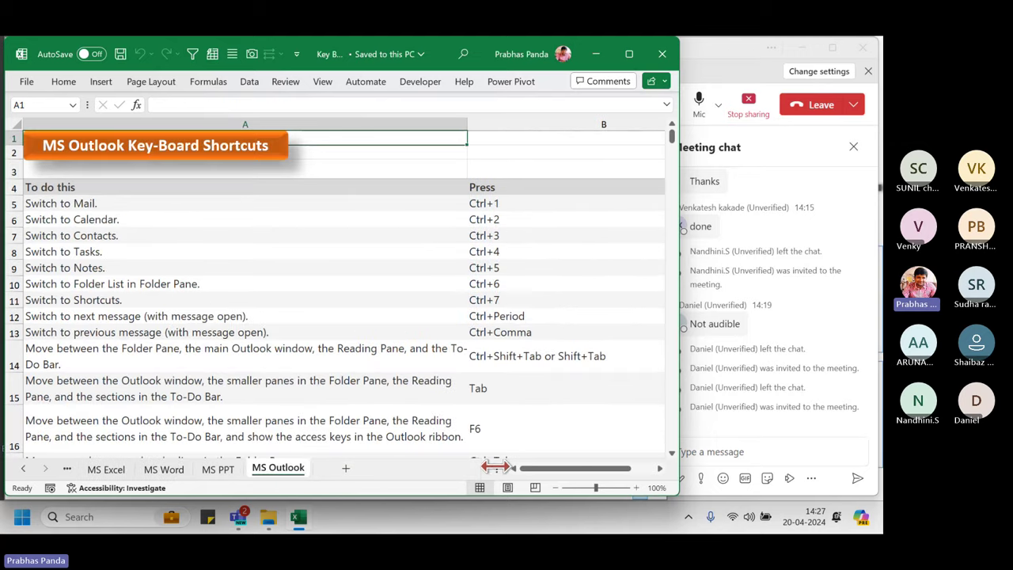
left_click(23, 469)
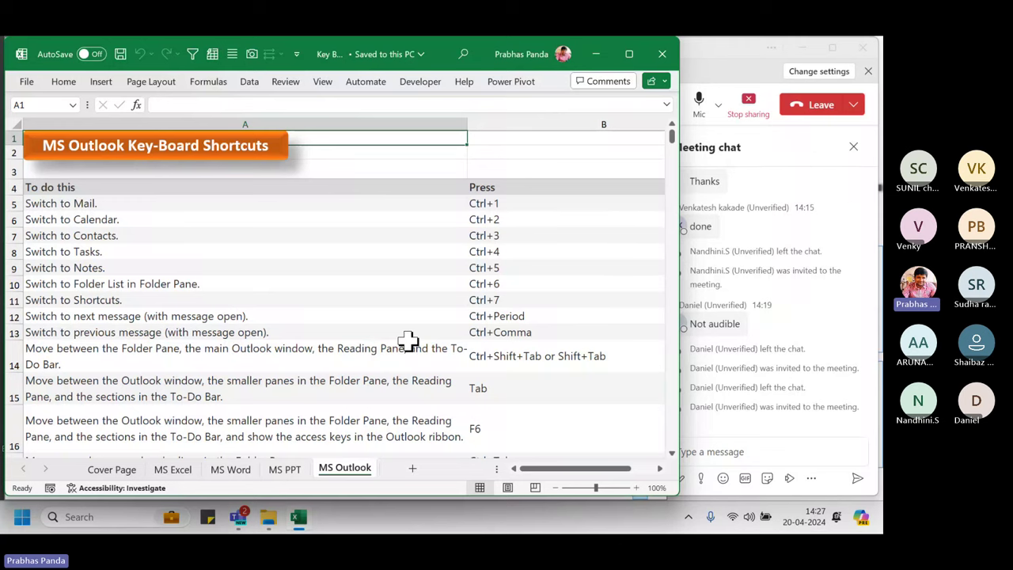
Close the shortcuts workbook and open Learn Excel Free.txt in Notepad.
left_click(662, 55)
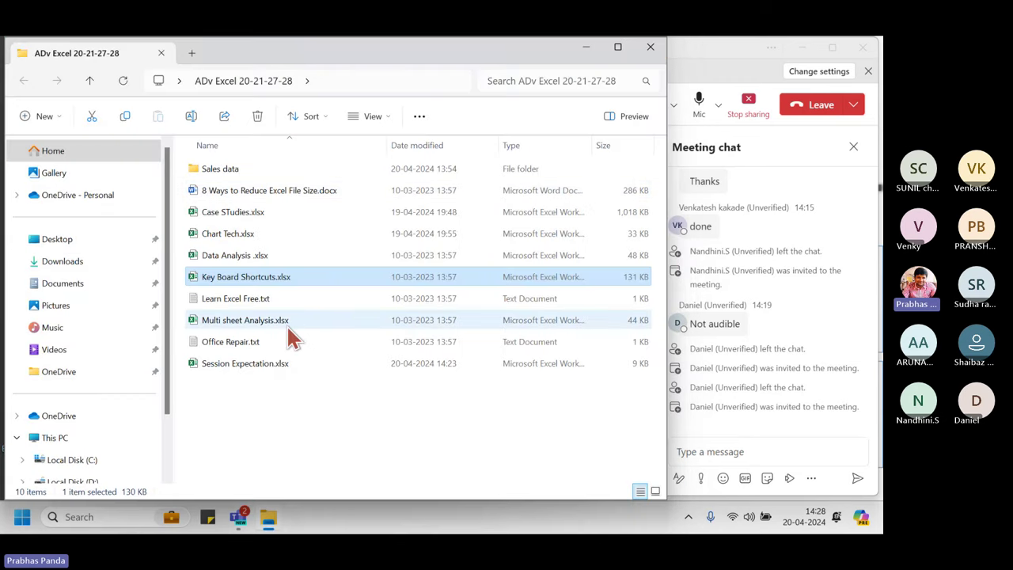
left_click(267, 300)
left_click(267, 303)
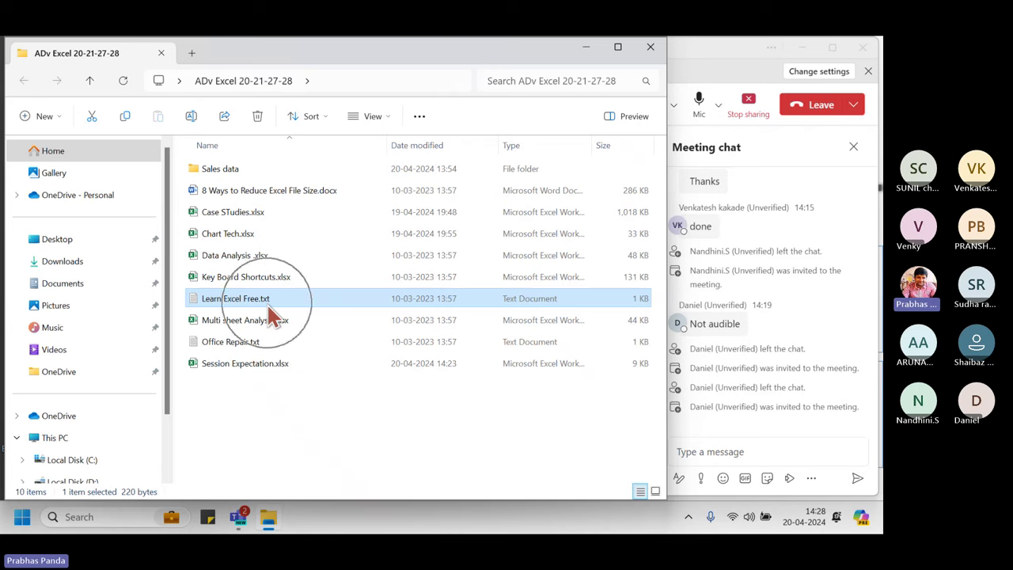
left_click(267, 303)
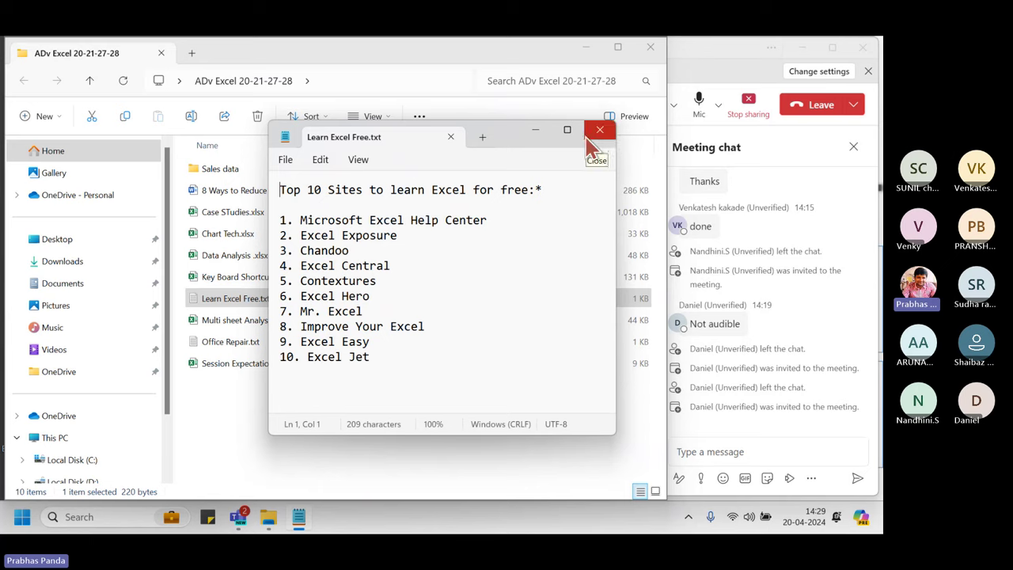
Dismiss the window layout suggestions and close the Learn Excel Free.txt notes.
mouse_move(581, 142)
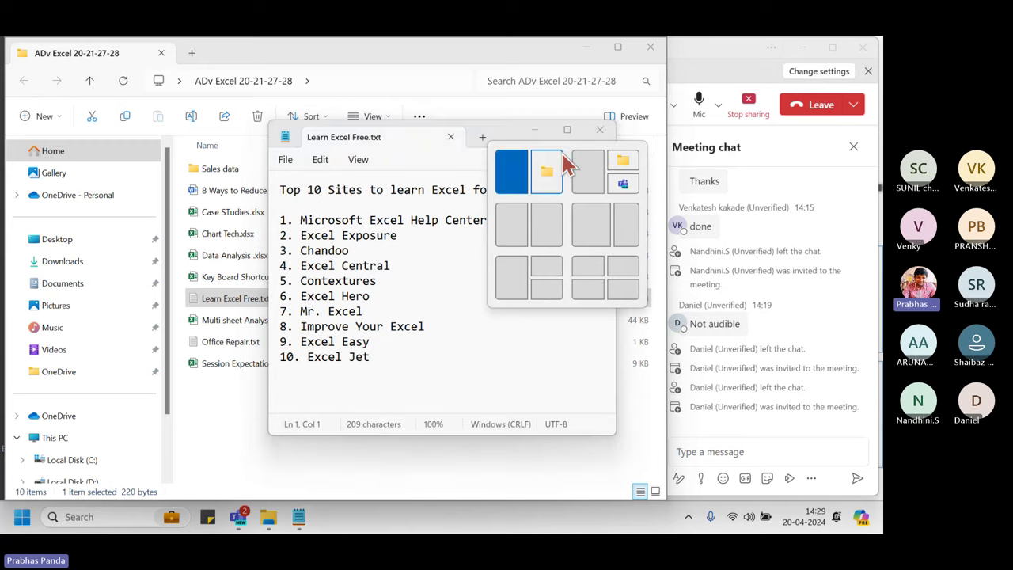
left_click(414, 355)
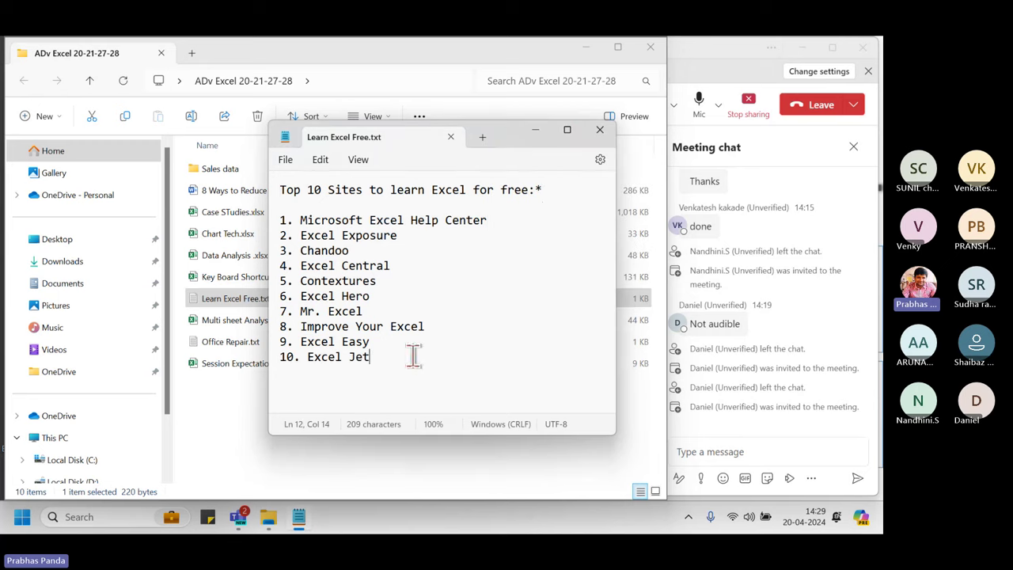
left_click(600, 130)
left_click(258, 363)
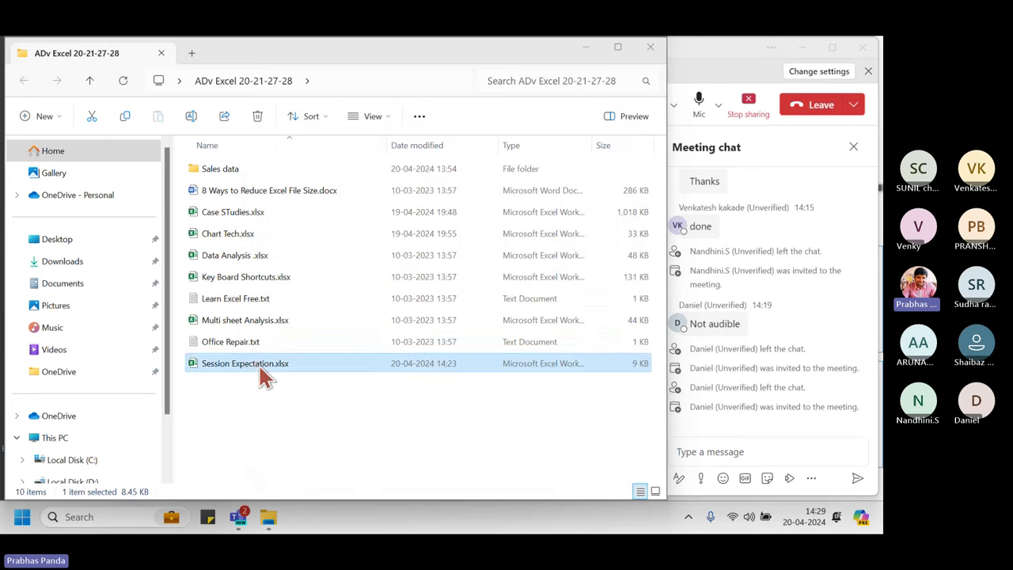
Open Office Repair.txt in Notepad, select the first Excel repair URL, and start Windows search.
double_click(266, 342)
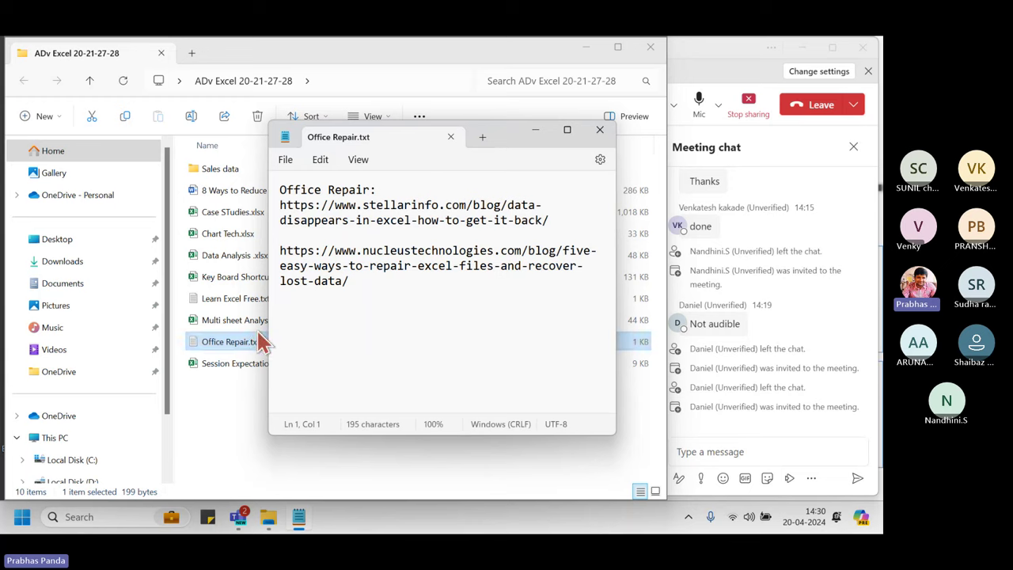
triple_click(284, 214)
key("ctrl+c")
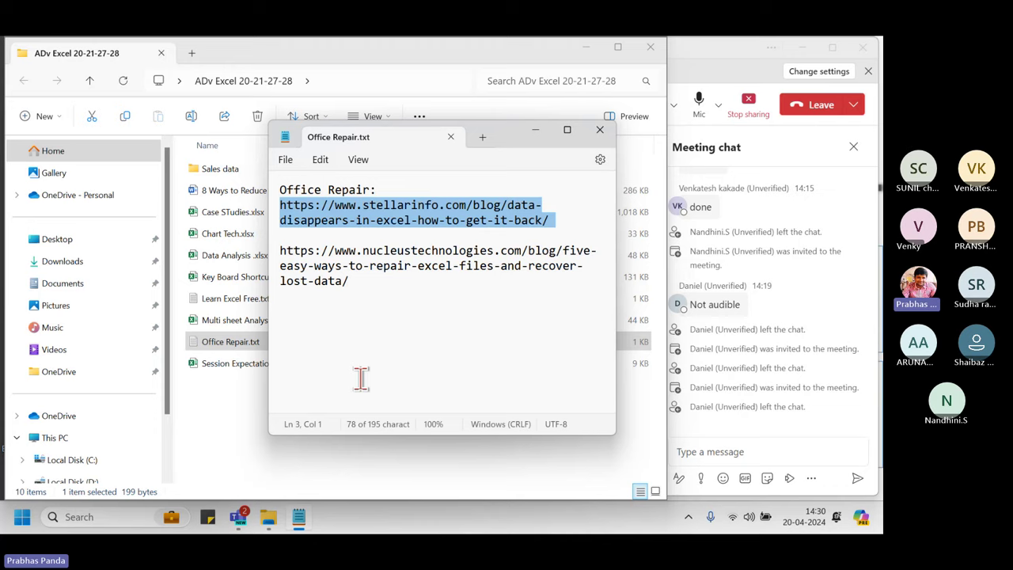
key("super")
Launch Edge via the 'edge' search and load the pasted repair article link.
type("edge")
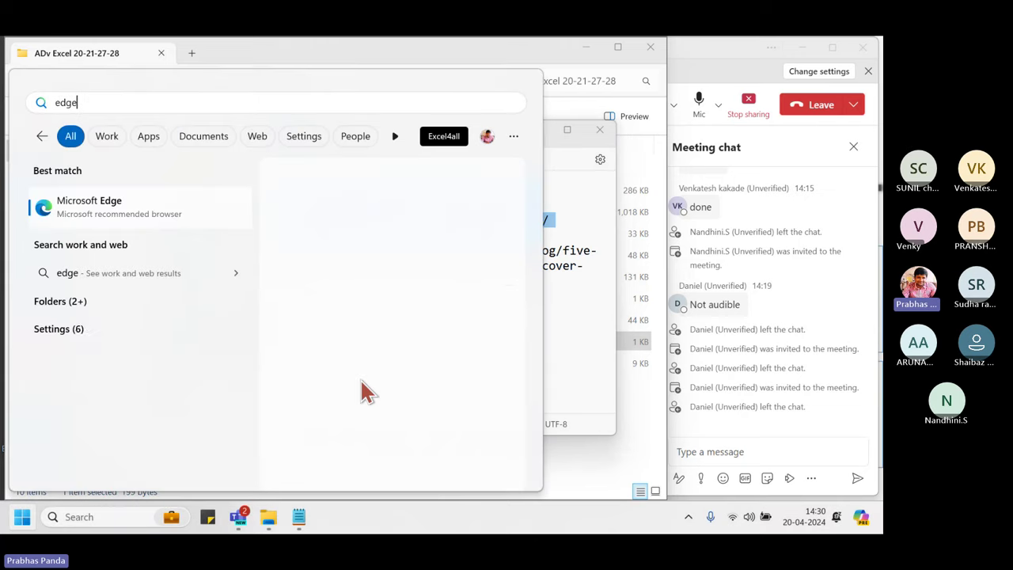
key("Return")
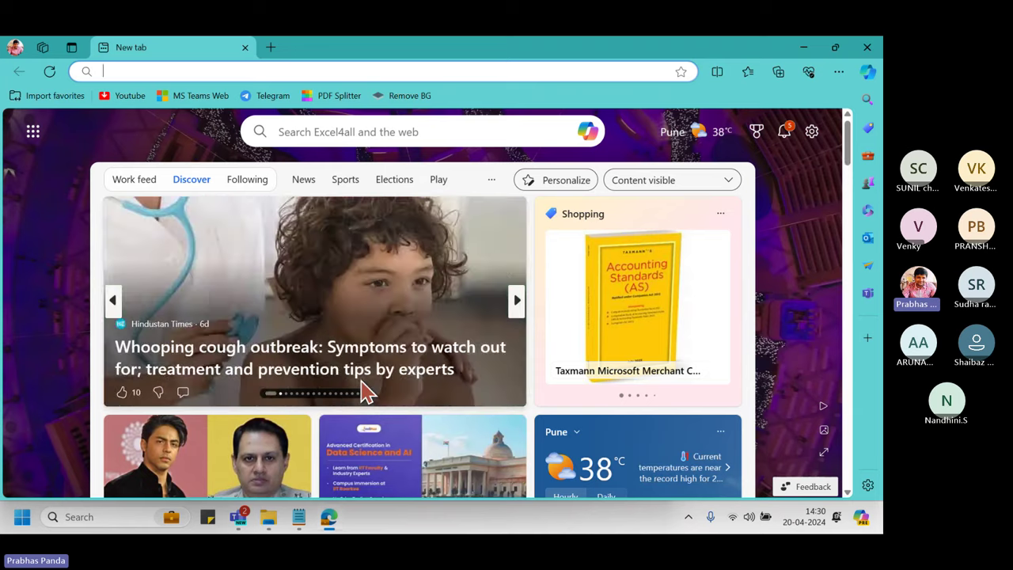
key("ctrl+v")
key("Return")
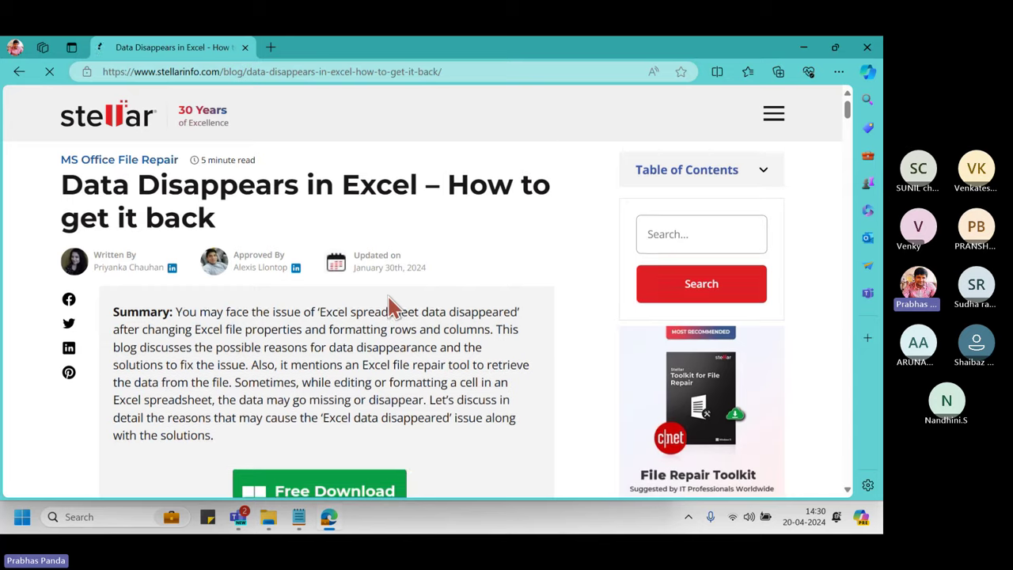
Scroll down the Stellar article to its steps for repairing the corrupt Excel file.
scroll(389, 300, "down", 5)
scroll(389, 294, "up", 1)
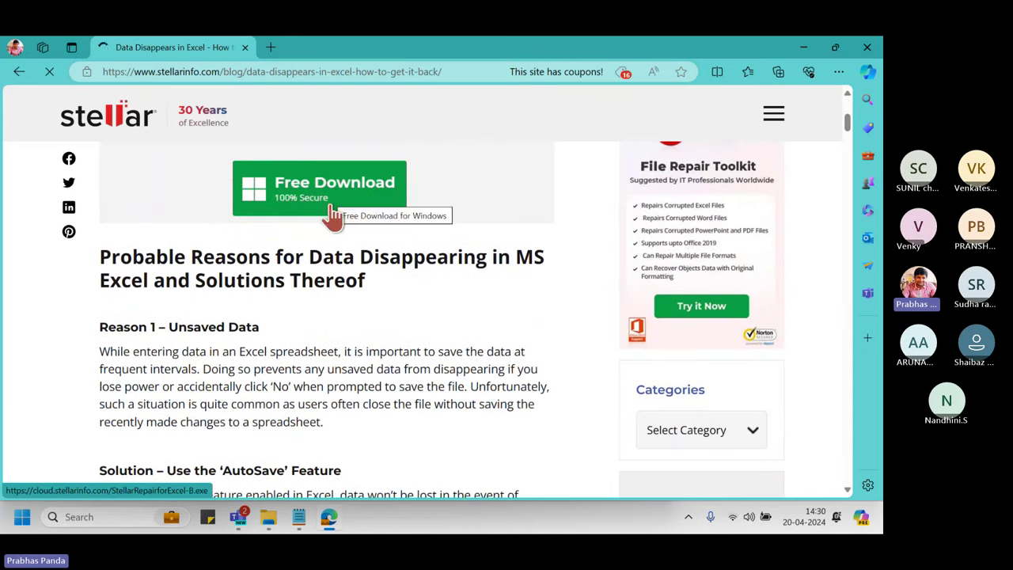
scroll(351, 344, "down", 5)
scroll(344, 329, "down", 10)
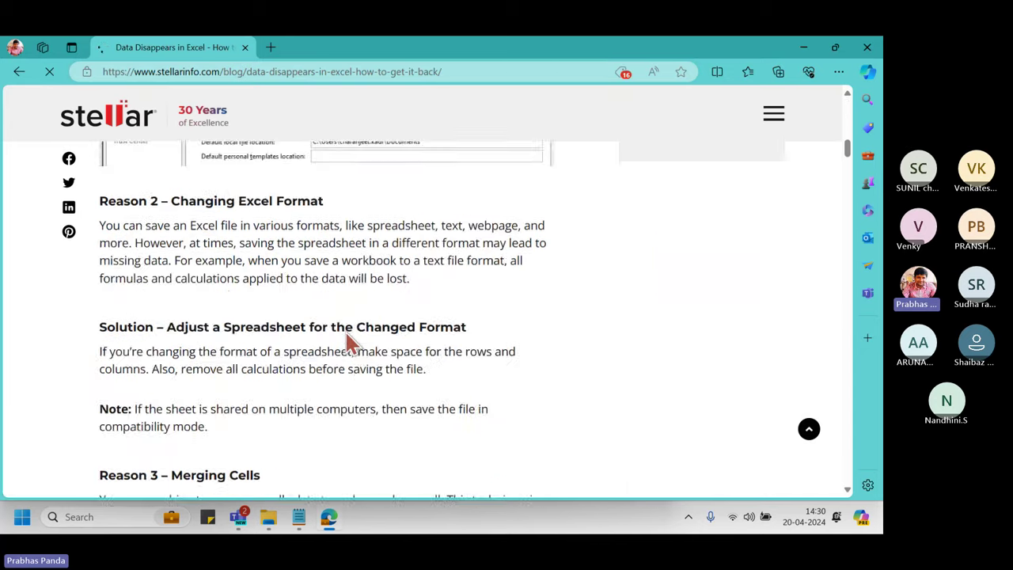
scroll(343, 336, "down", 4)
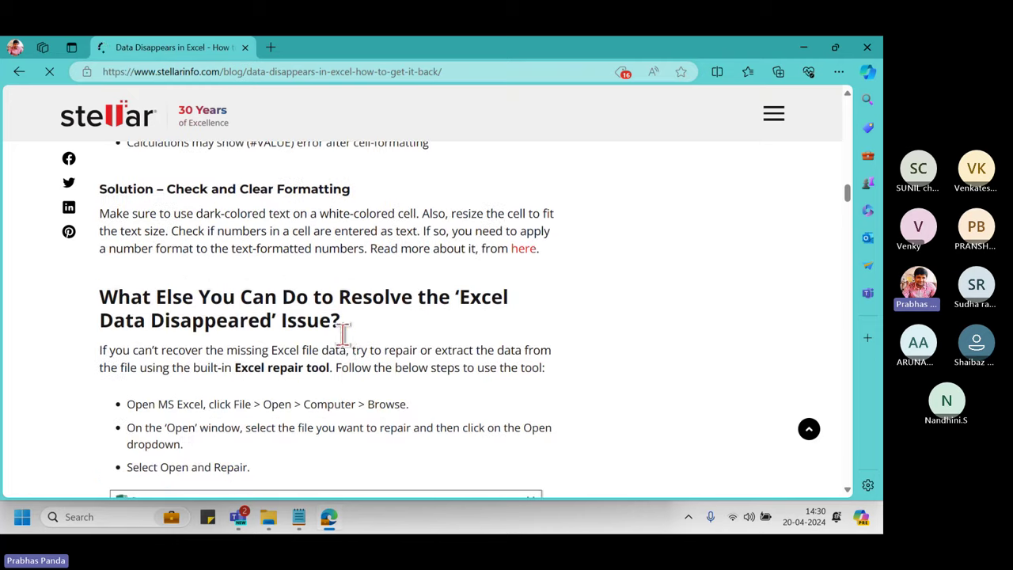
scroll(344, 339, "down", 5)
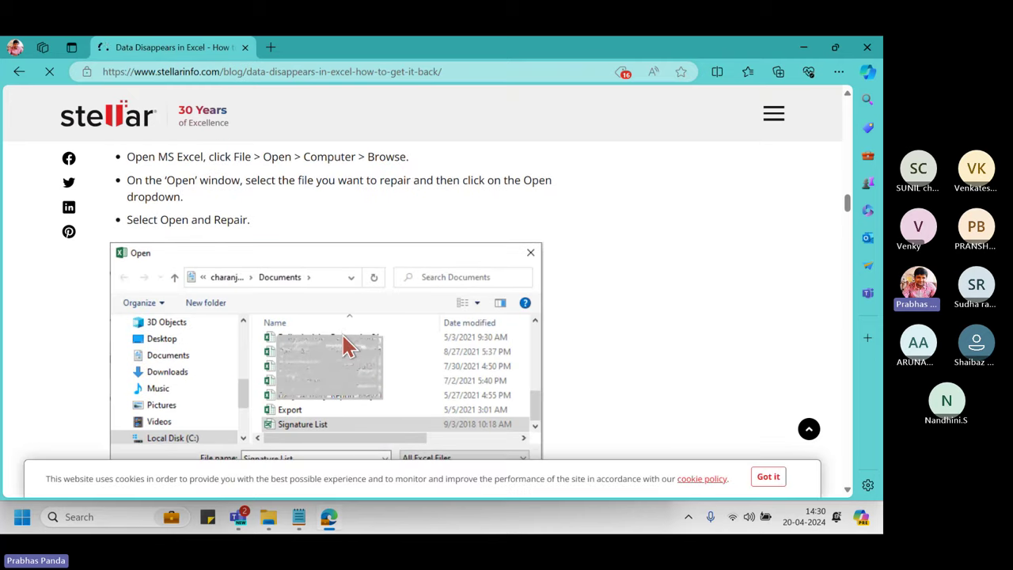
scroll(346, 346, "down", 15)
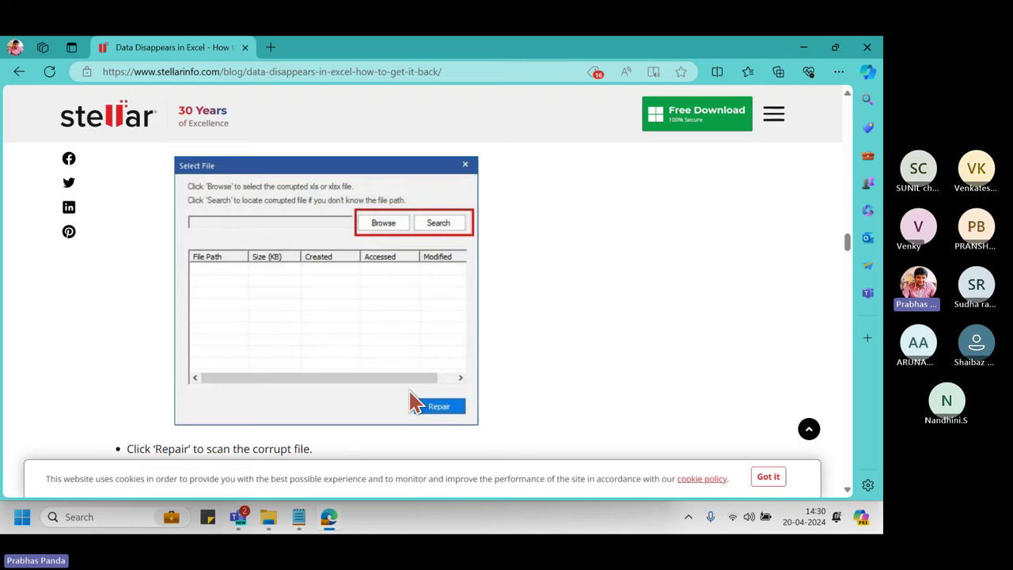
scroll(388, 396, "down", 3)
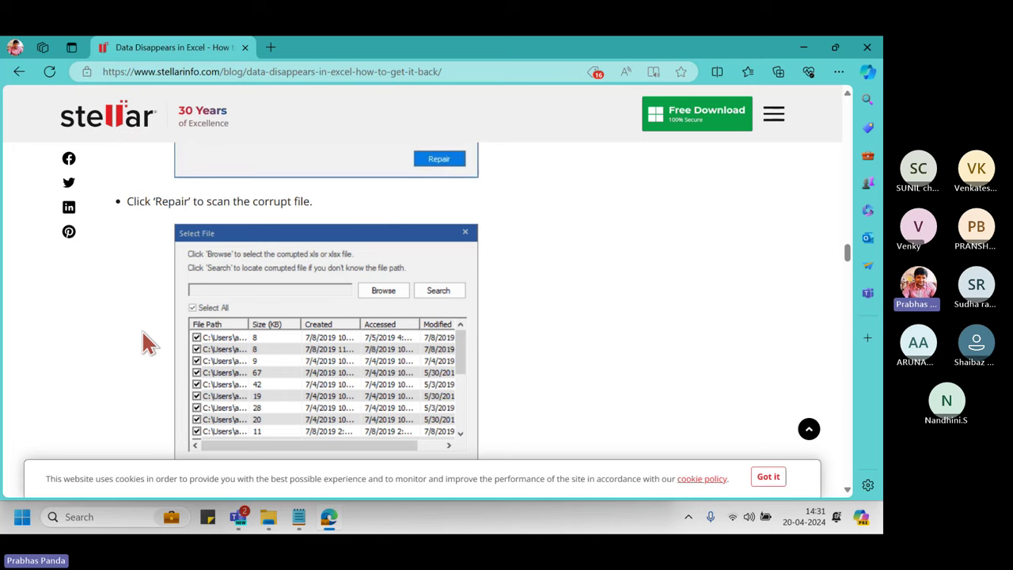
scroll(144, 333, "down", 2)
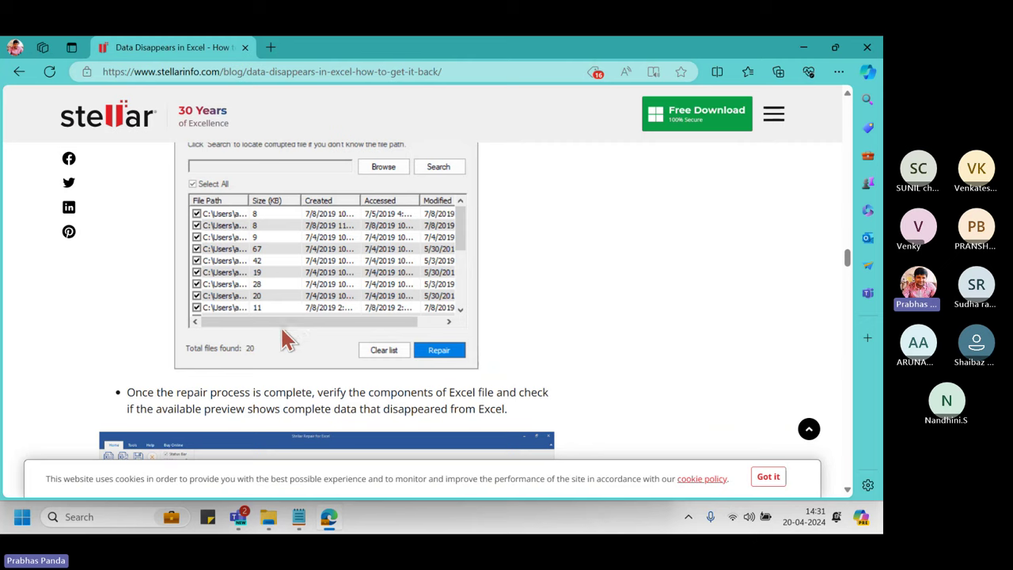
Close Edge and the Office Repair notes, admit the lobby guest, then select Case STudies.xlsx.
left_click(867, 52)
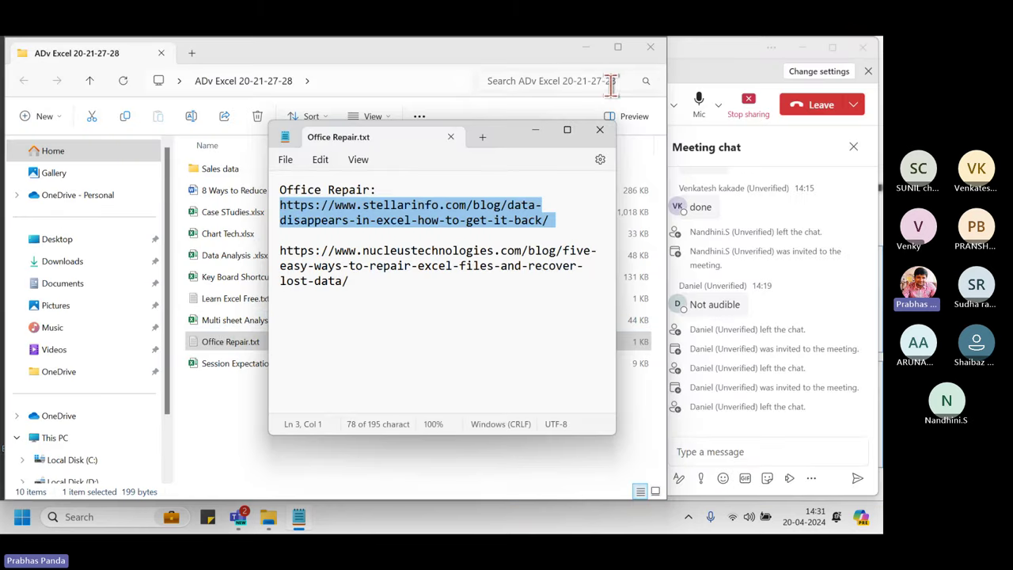
left_click(602, 130)
left_click(687, 75)
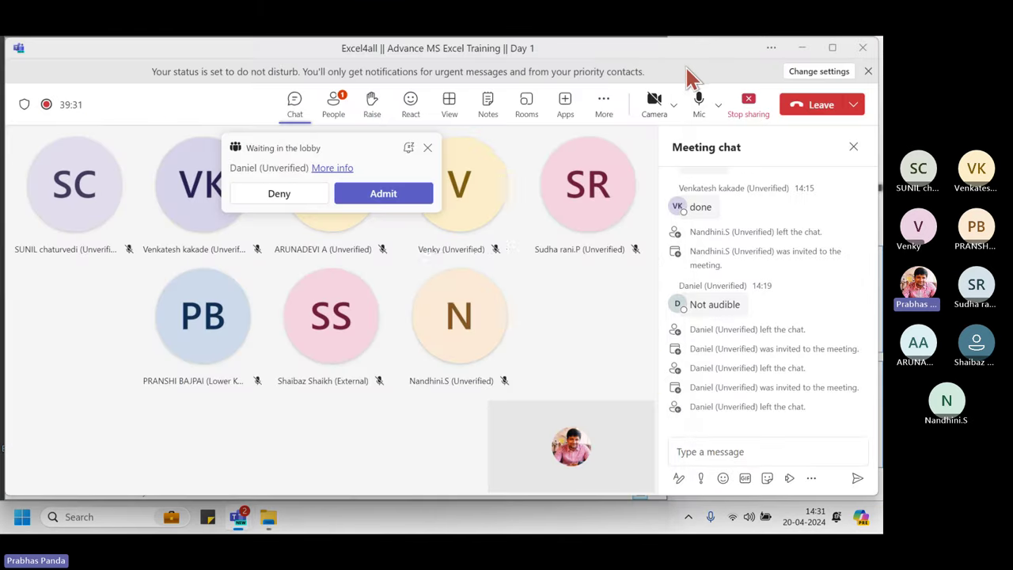
left_click(384, 193)
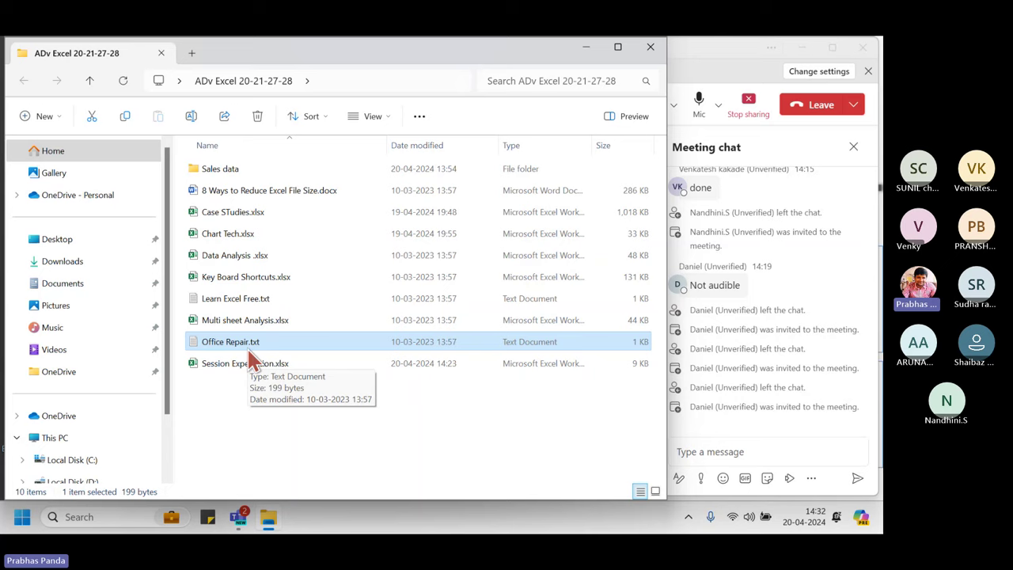
double_click(251, 352)
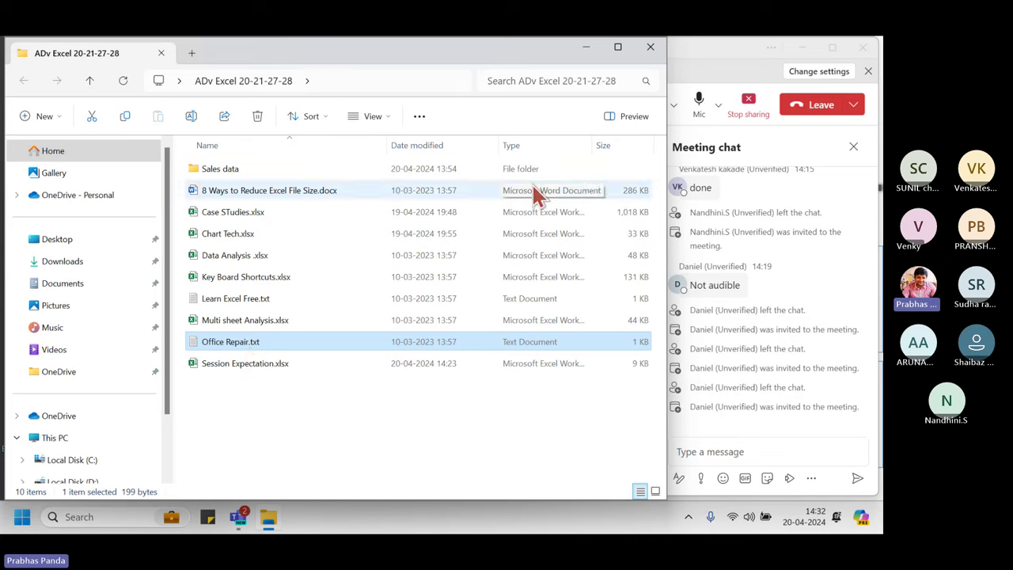
left_click(240, 217)
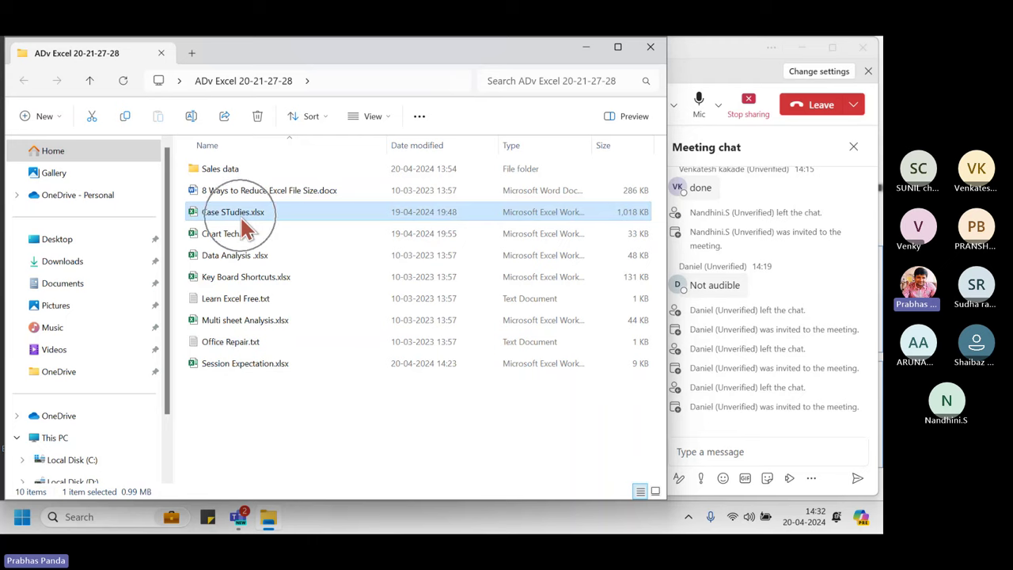
Open Case STudies.xlsx and show the Business Maths sheet with its Vendor Evaluation prices.
double_click(240, 216)
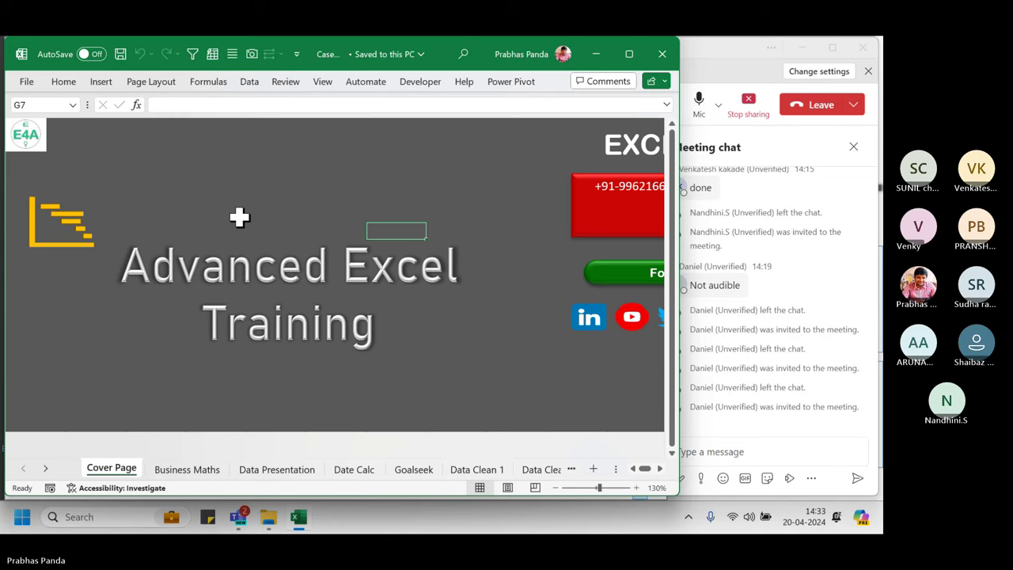
left_click(202, 473)
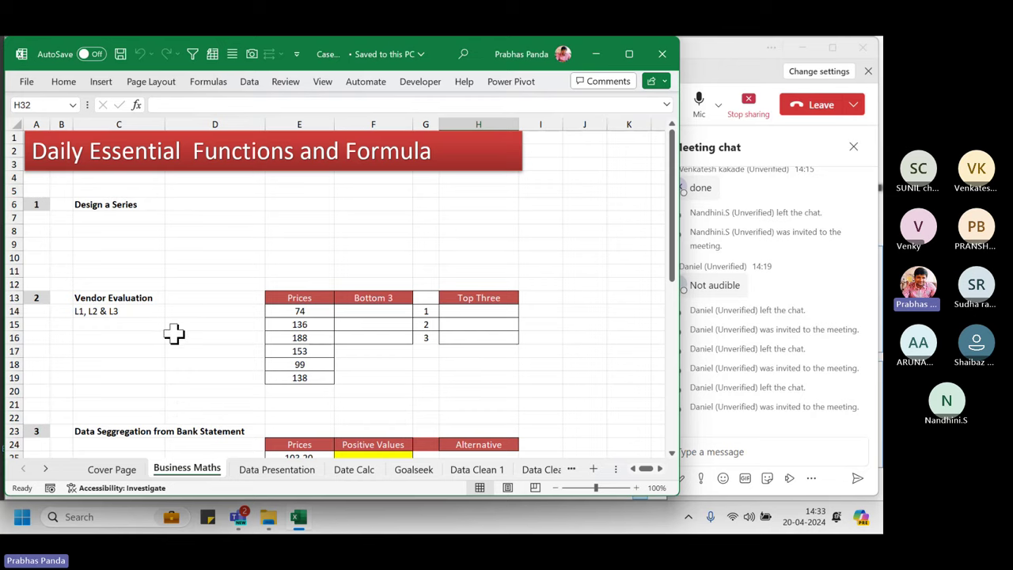
scroll(174, 334, "up", 1, "ctrl")
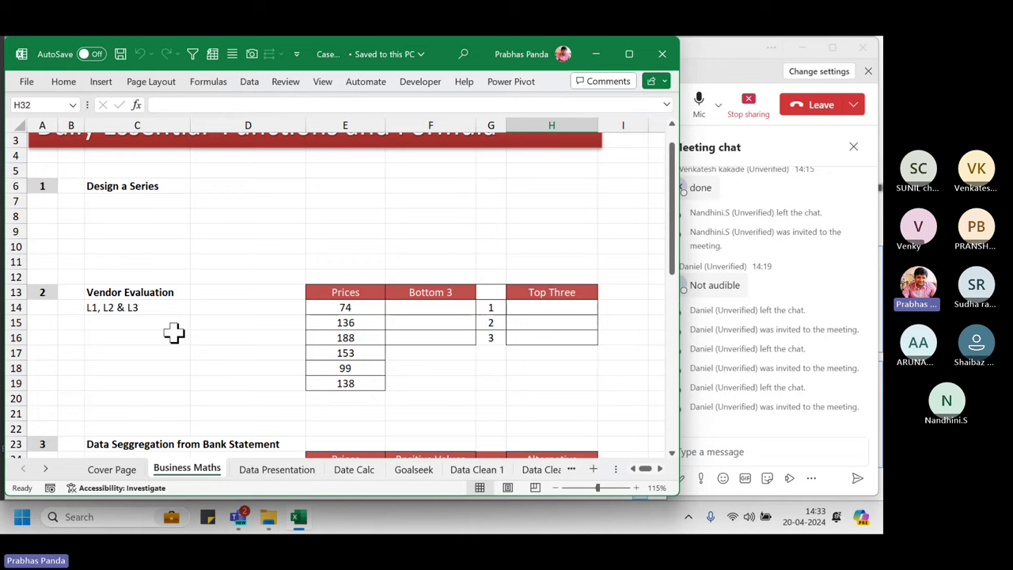
Open File > More > Account and outline the Microsoft 365 Apps for enterprise product information.
left_click(34, 81)
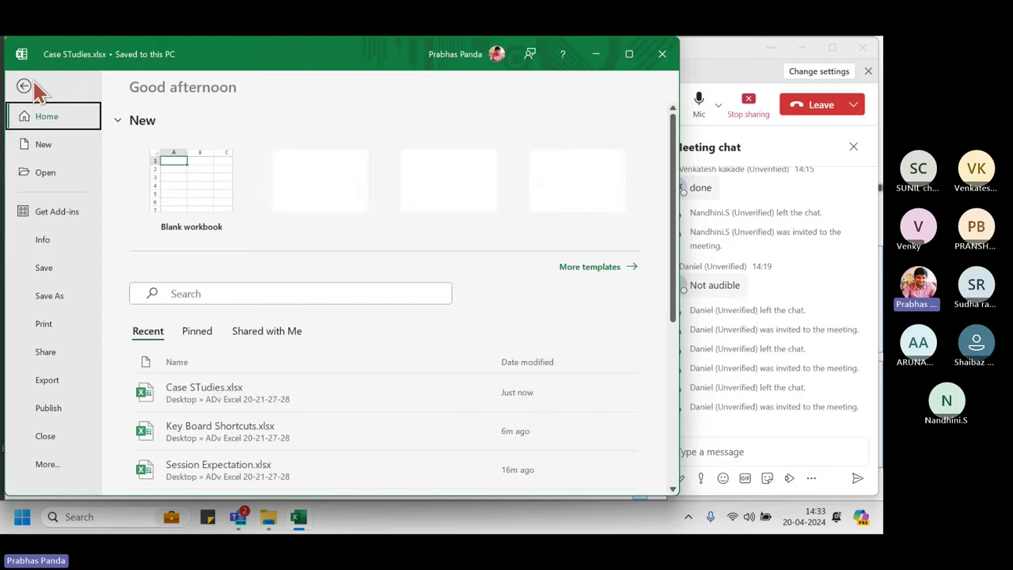
left_click(49, 467)
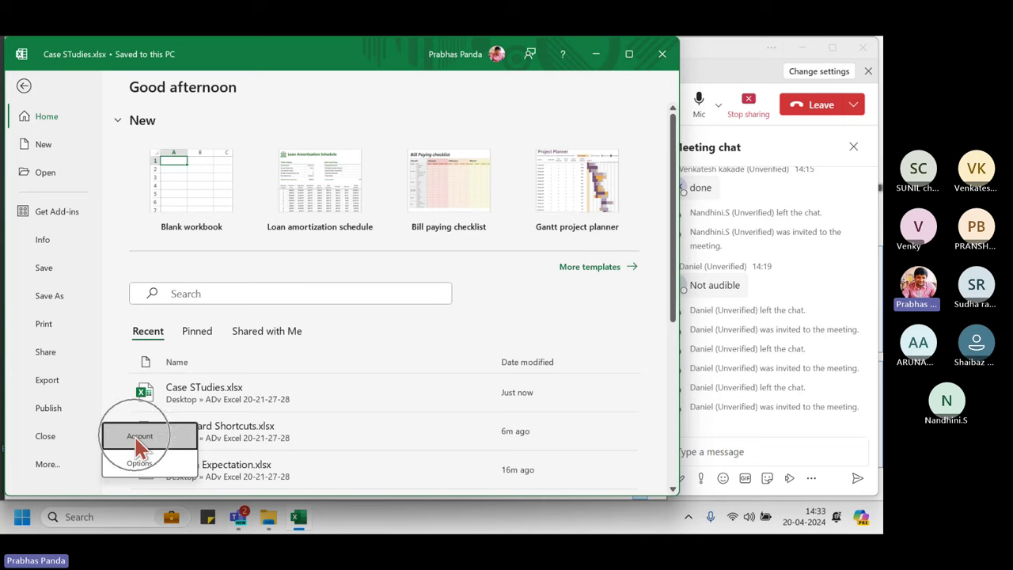
left_click(139, 443)
left_click(42, 464)
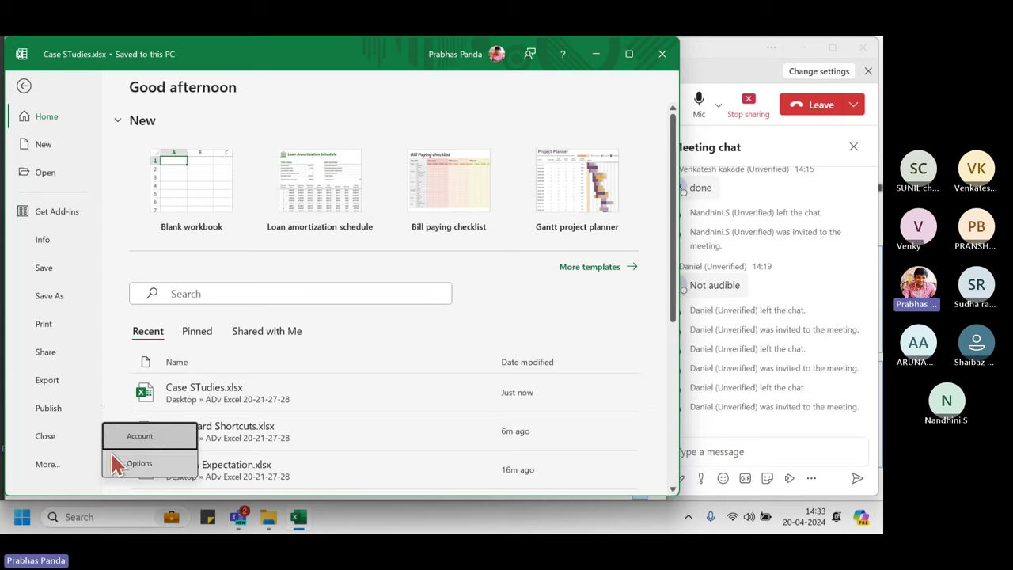
left_click(150, 436)
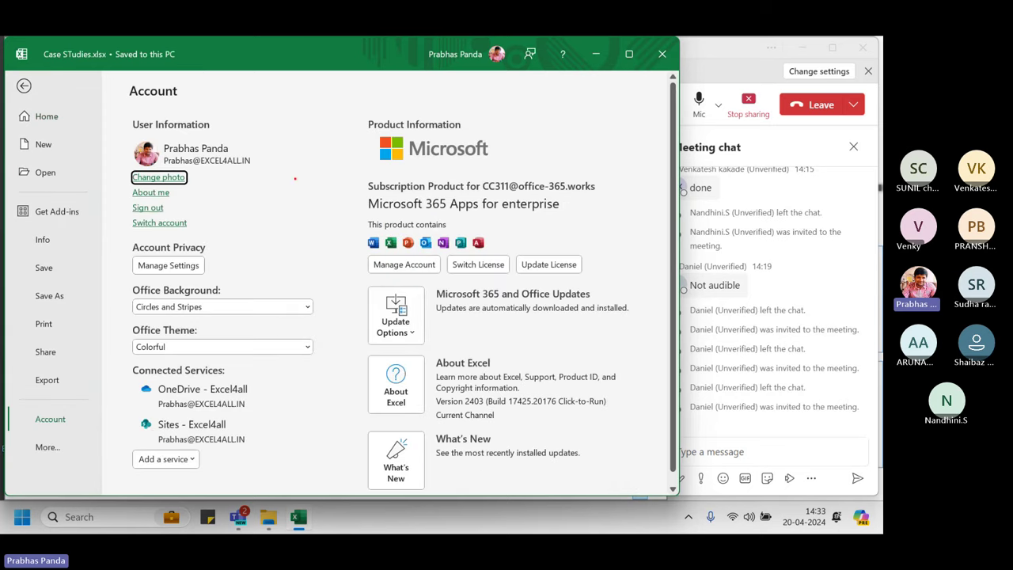
left_click_drag(361, 136, 611, 236)
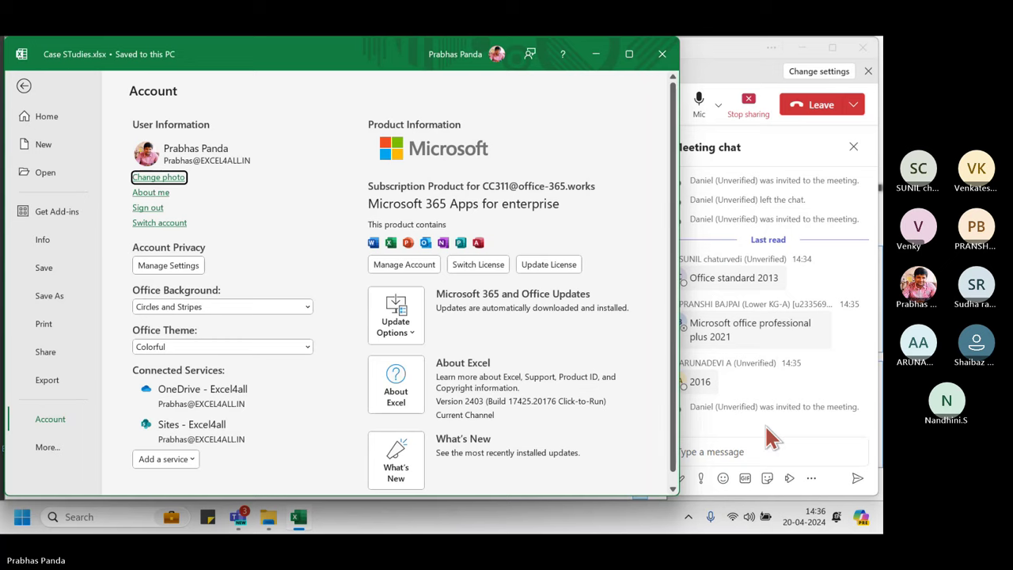
Admit everyone from the Teams lobby, then leave Excel's Account page for the worksheet.
left_click(707, 50)
left_click(395, 207)
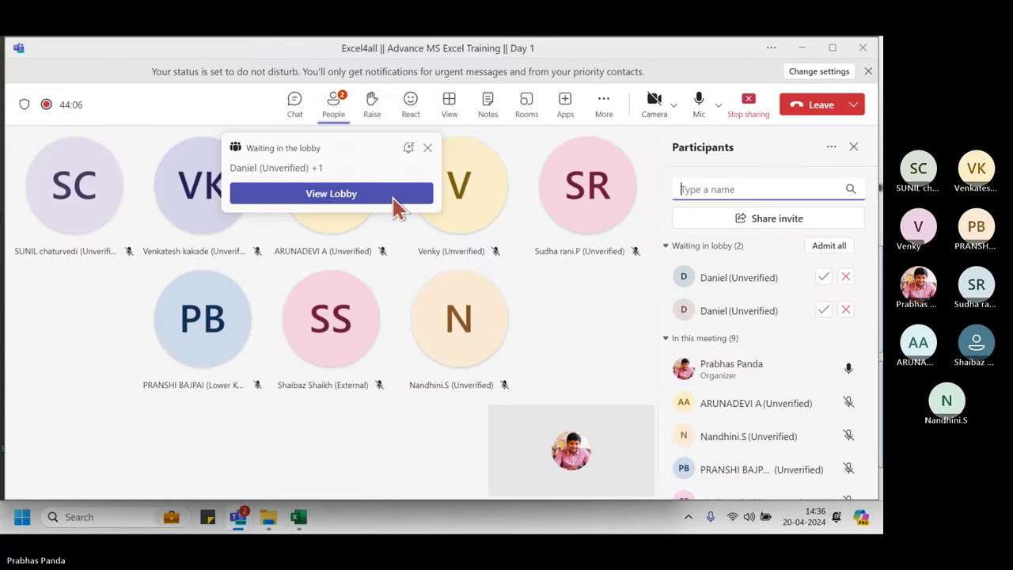
left_click(842, 248)
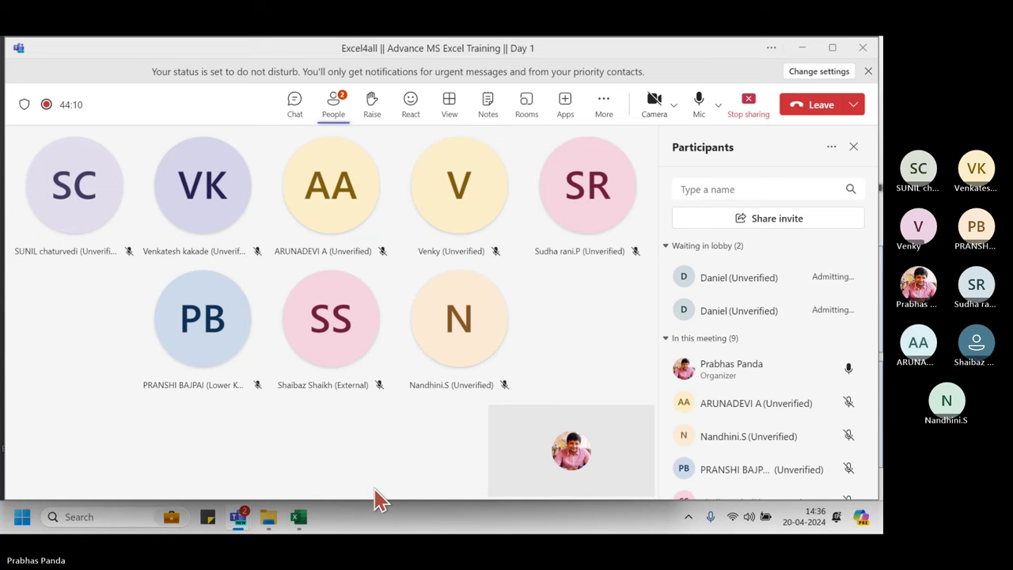
left_click(299, 524)
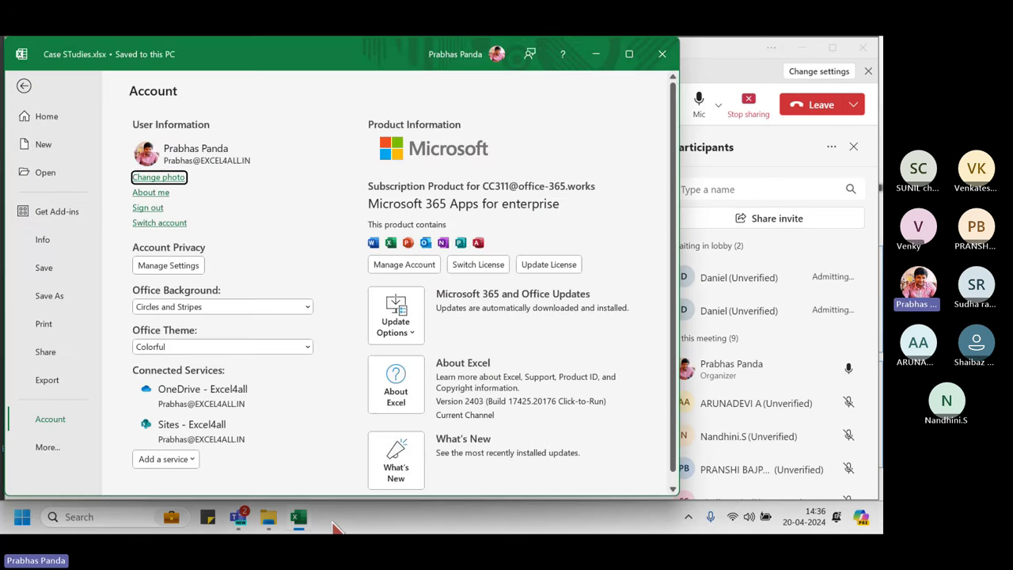
key("Escape")
Check the meeting chat and lobby list in Teams, then switch back to Business Maths.
left_click(707, 87)
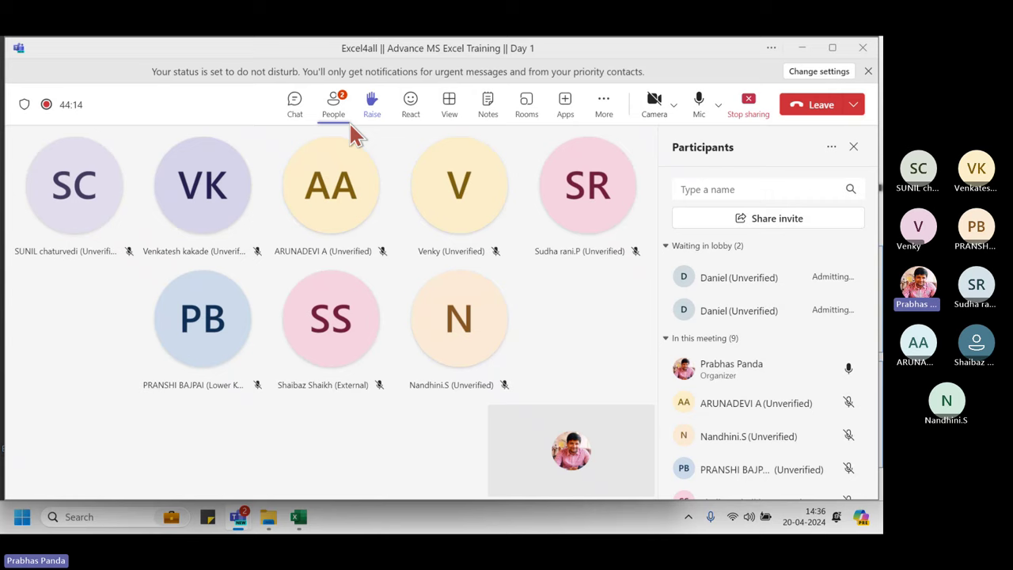
left_click(294, 104)
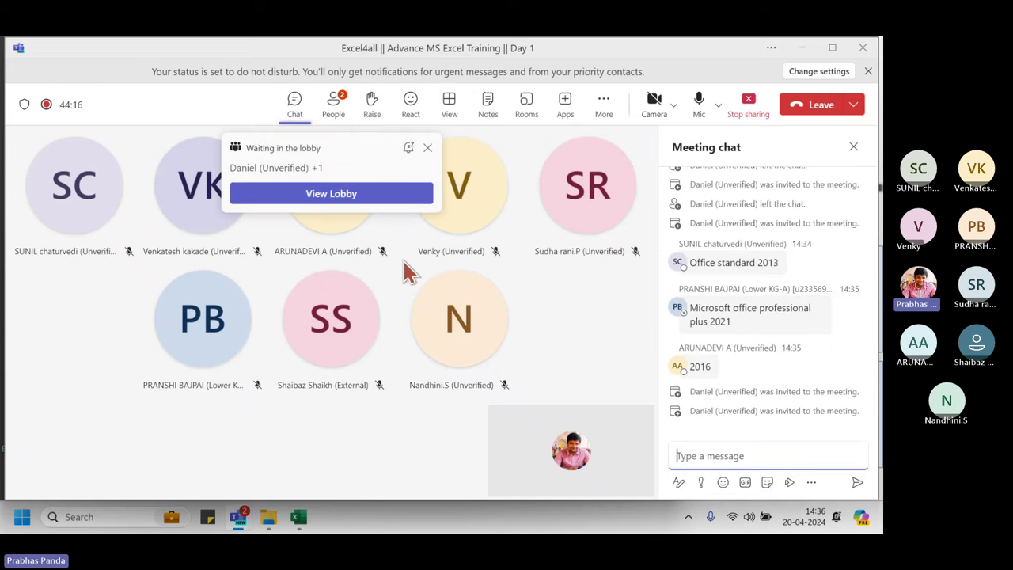
left_click(346, 195)
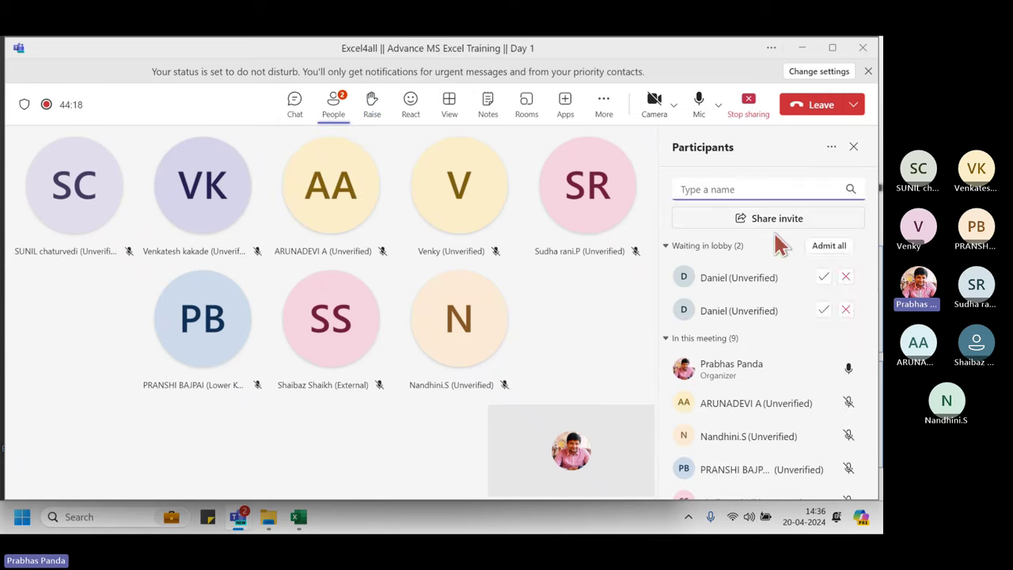
left_click(779, 245)
left_click(293, 105)
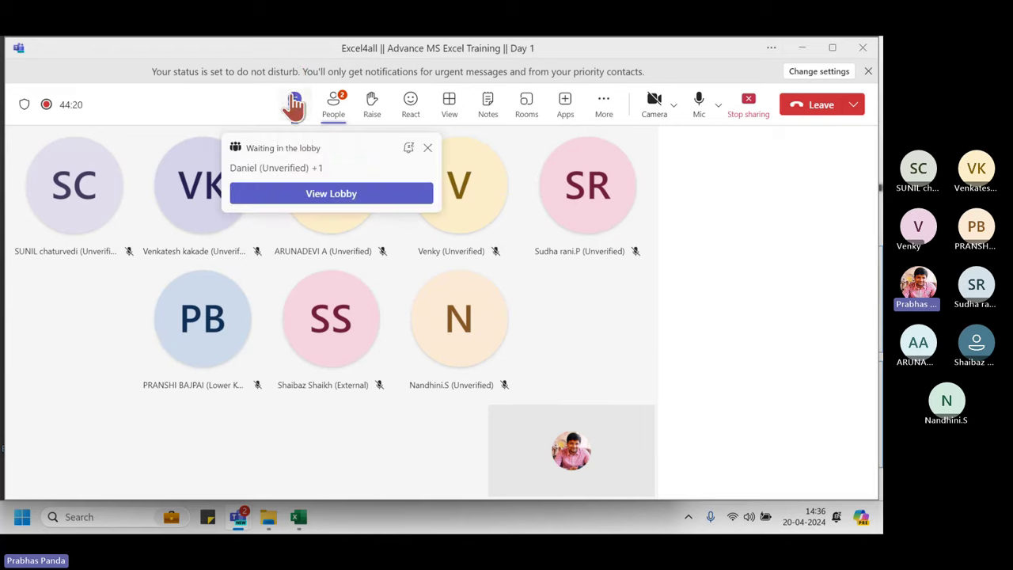
key("alt+Tab")
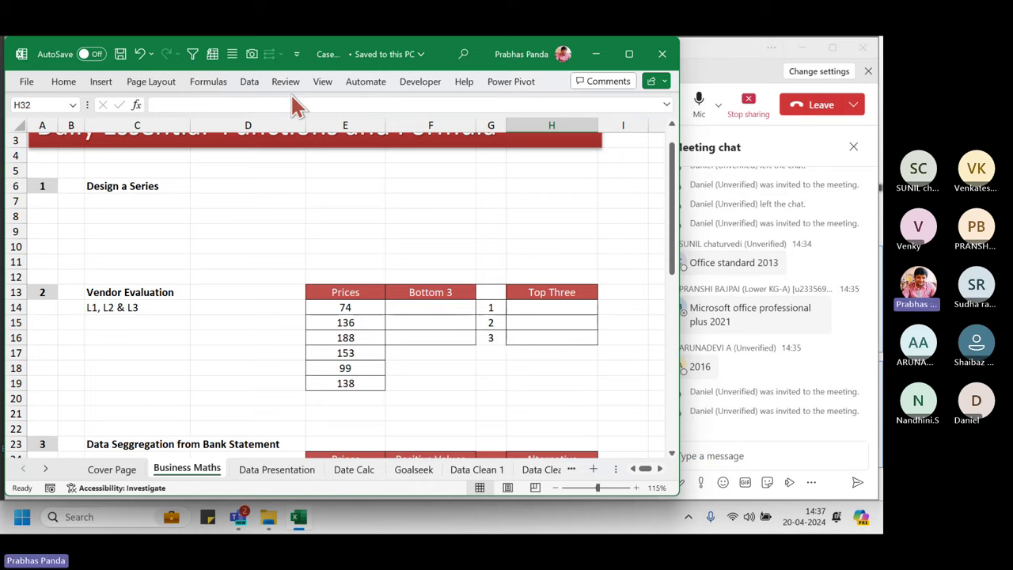
Select D6:F9 in Excel, then admit all Teams lobby attendees and open the meeting chat.
scroll(162, 253, "up", 1)
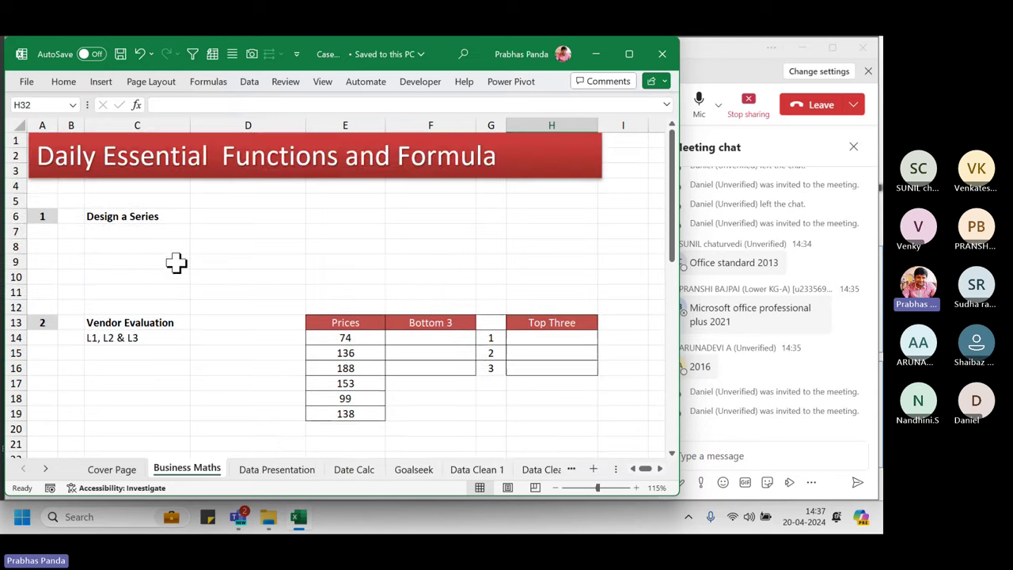
left_click_drag(255, 215, 413, 268)
left_click(727, 92)
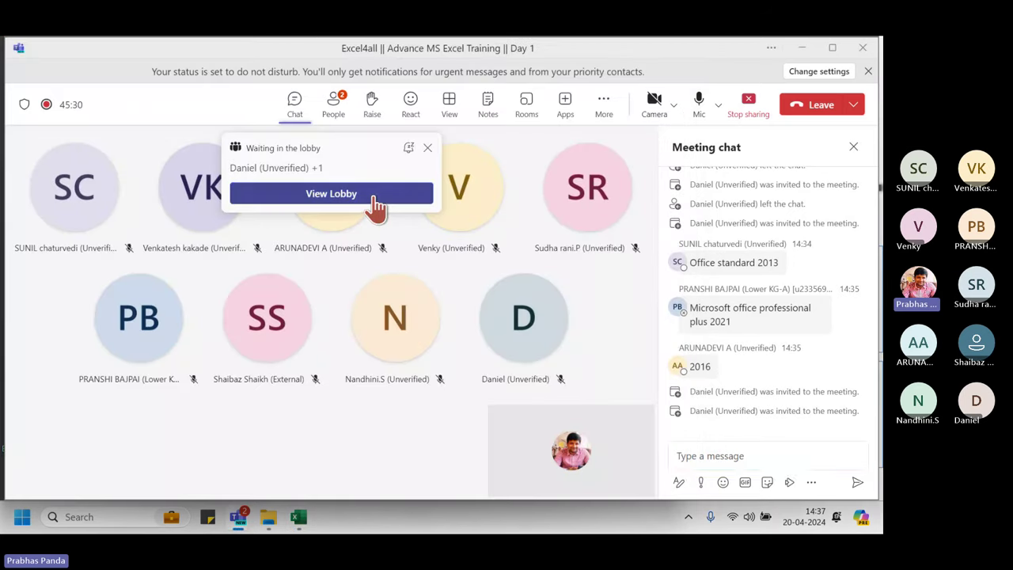
left_click(377, 207)
left_click(838, 248)
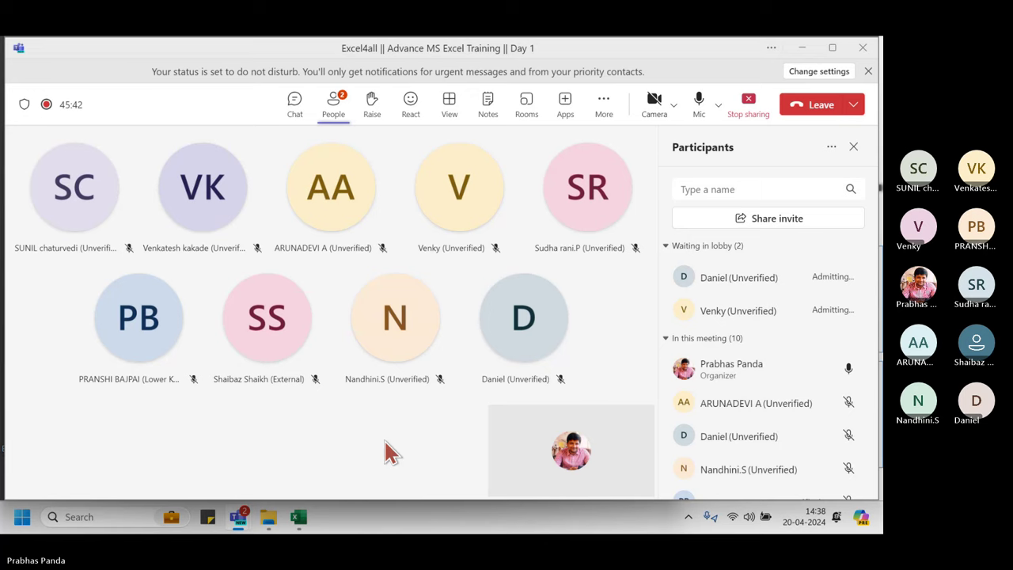
left_click(293, 109)
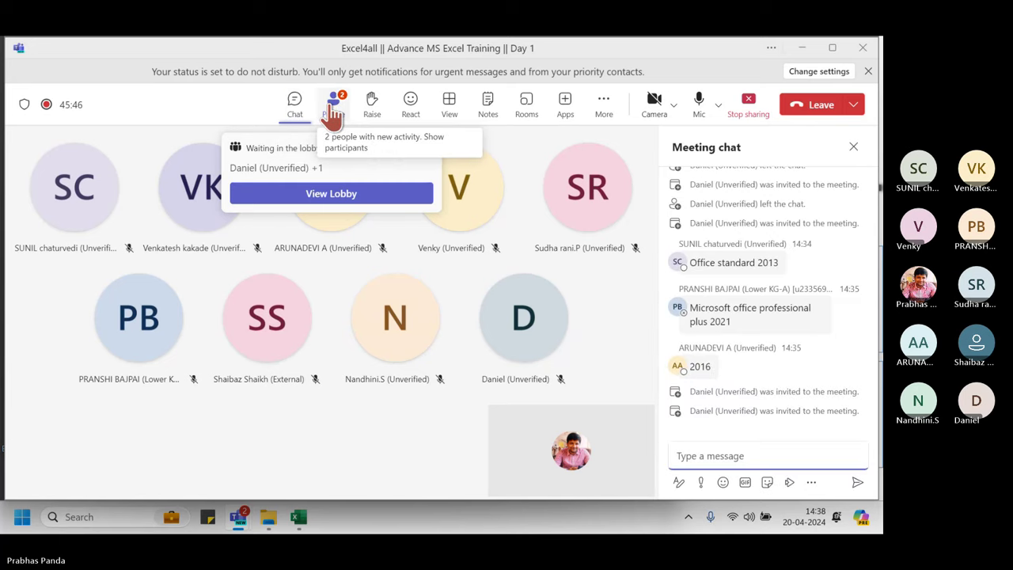
key("alt+Tab")
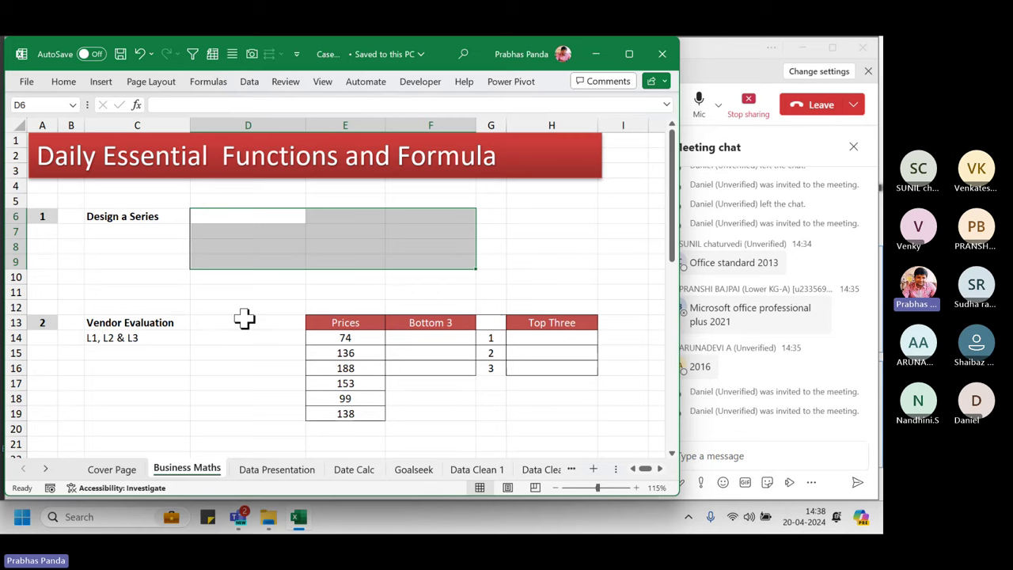
Admit the next lobby attendees, then return to Excel with cell D6 selected.
left_click(804, 50)
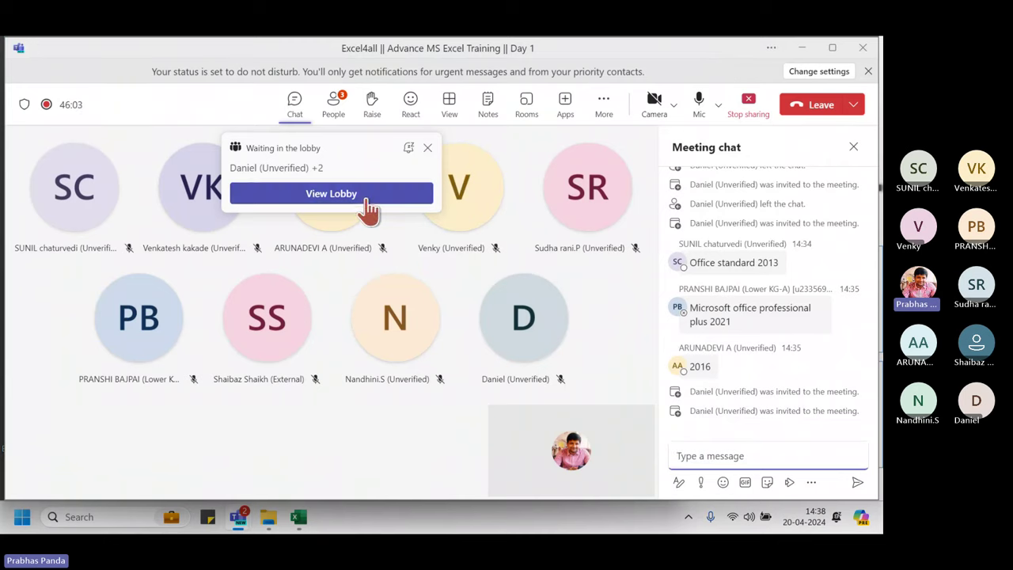
left_click(368, 207)
left_click(829, 246)
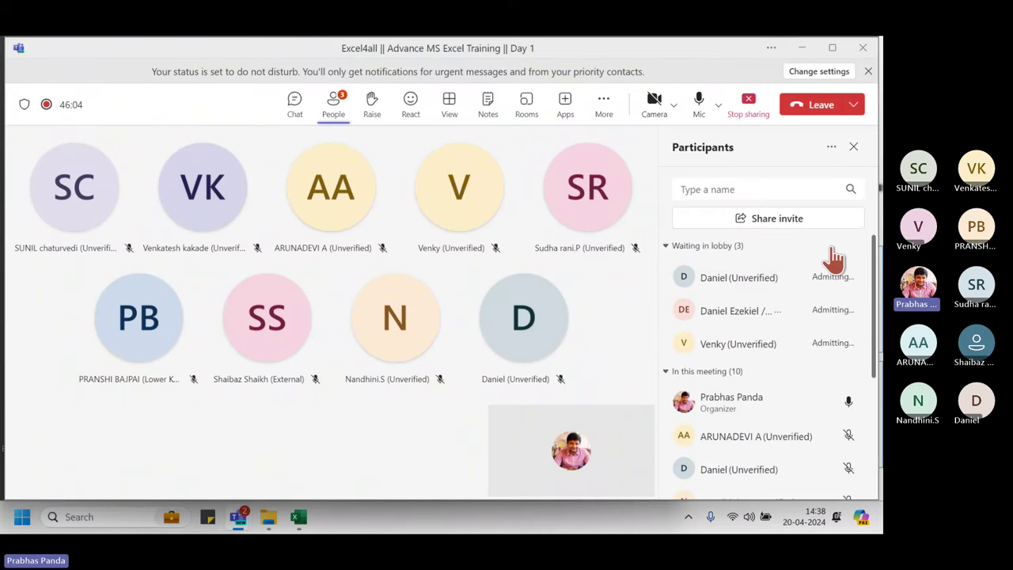
key("alt+Tab")
left_click(233, 214)
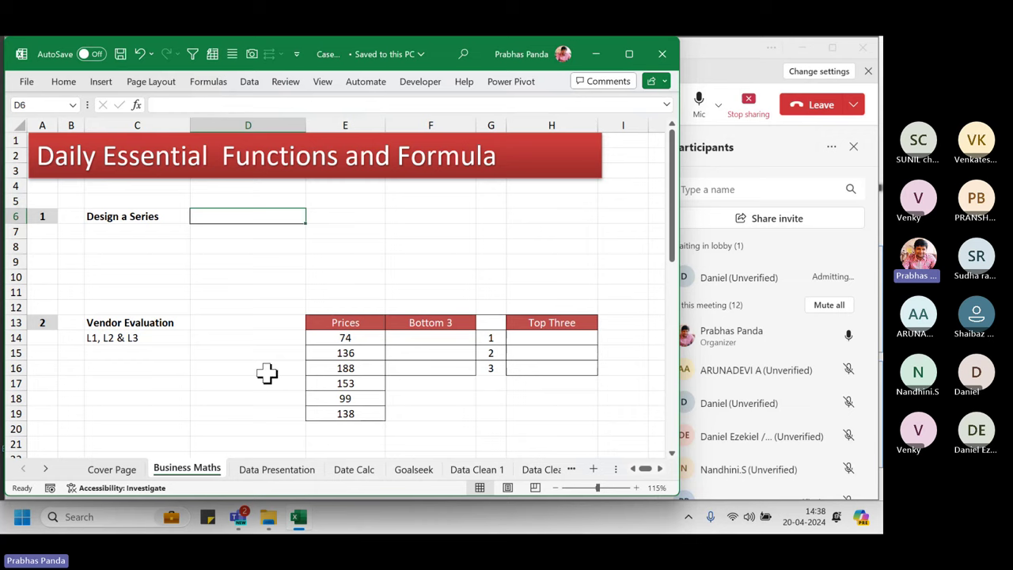
Enter EXCEL in D6, drag-fill it across D6:F11, then clear the range.
type("EXCEL")
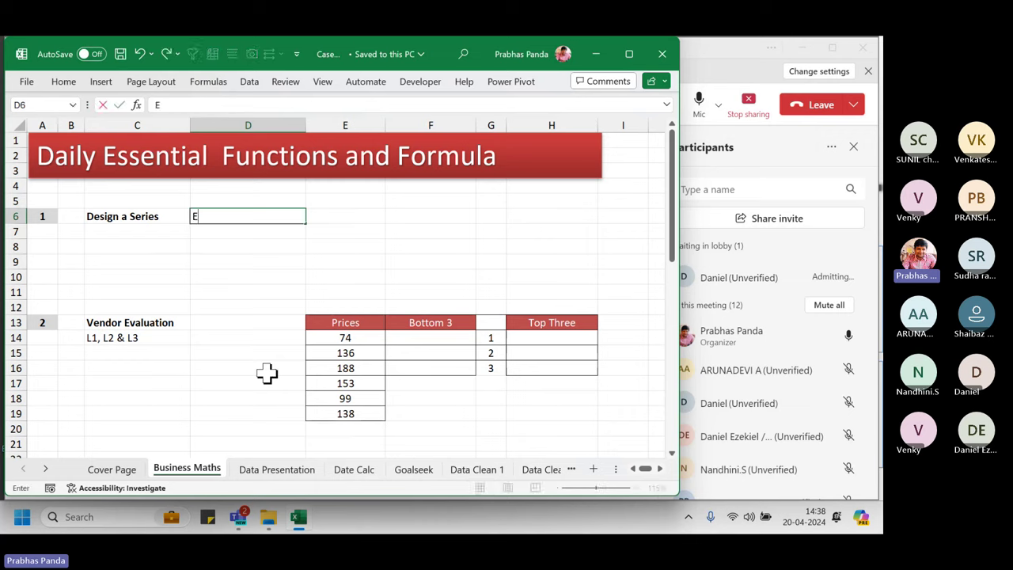
key("Return")
key("Up")
key("shift+Right")
key("shift+Right")
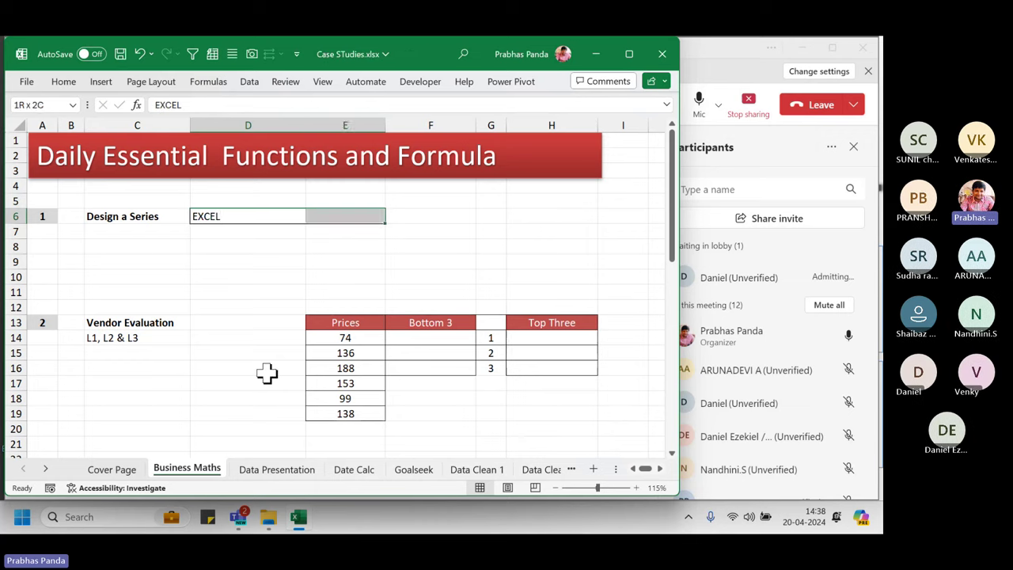
key("shift+Down")
key("shift+Down")
key("shift+Down")
key("shift+Down")
key("shift+Left")
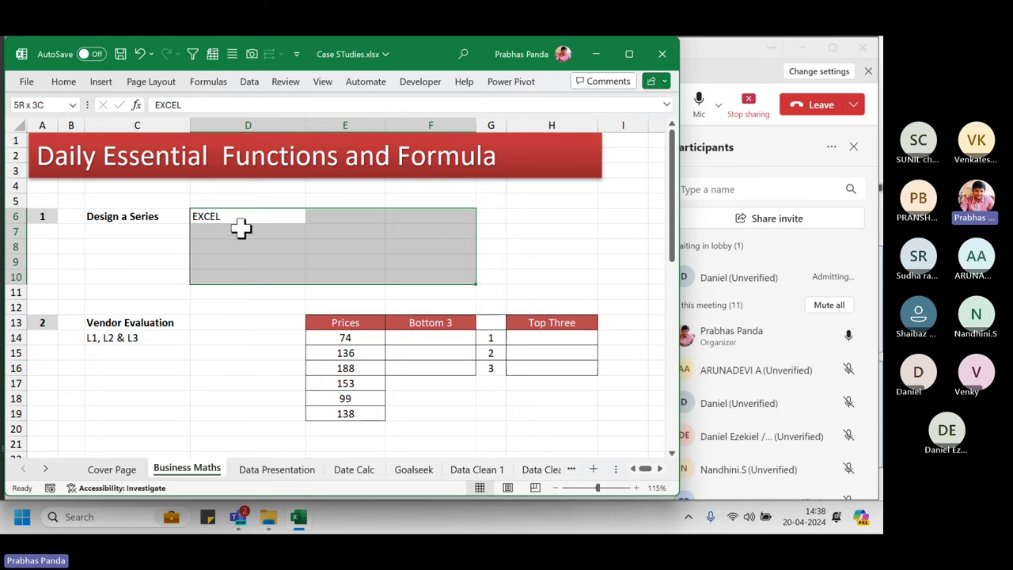
left_click(270, 216)
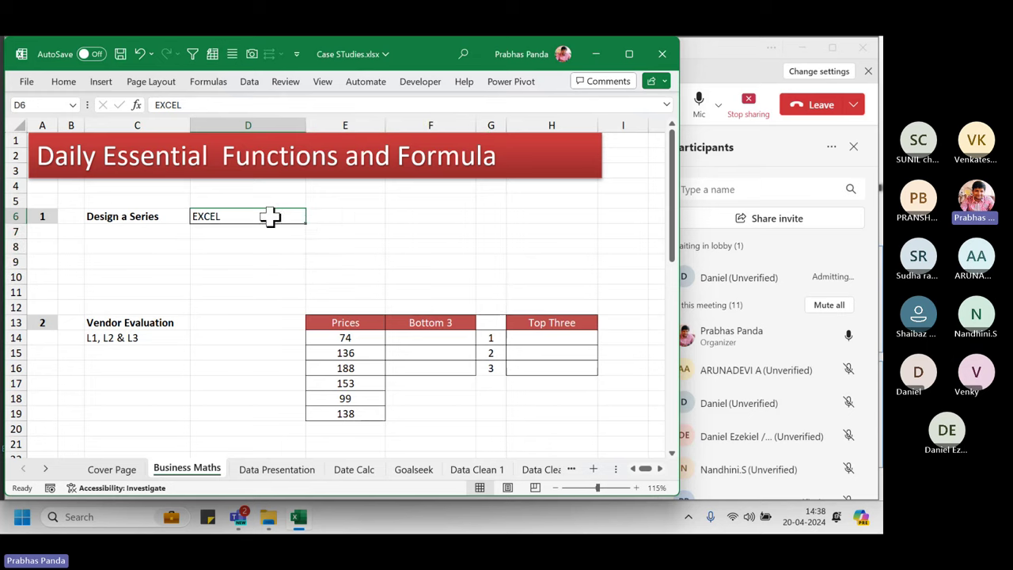
left_click_drag(305, 225, 462, 306)
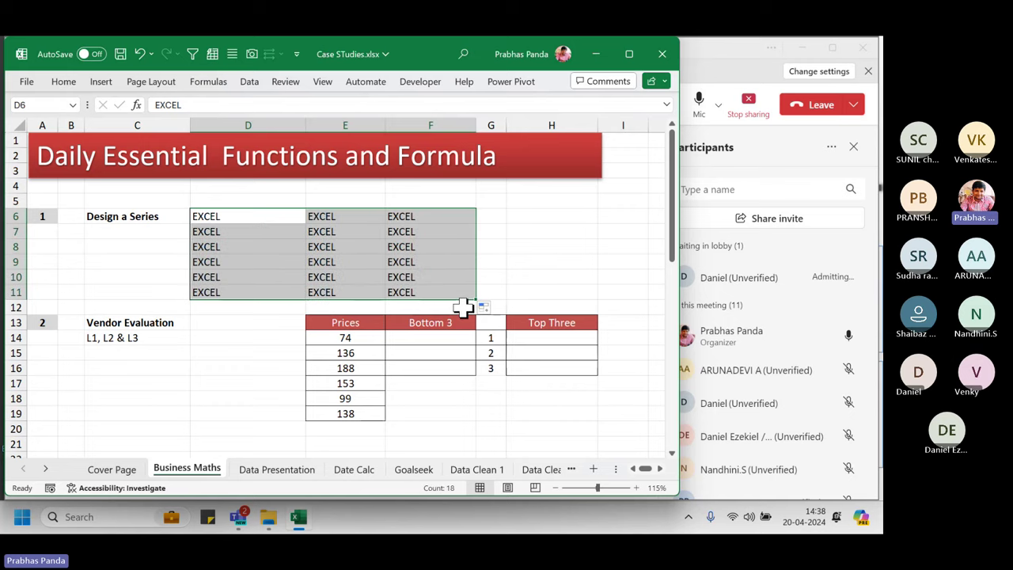
key("Delete")
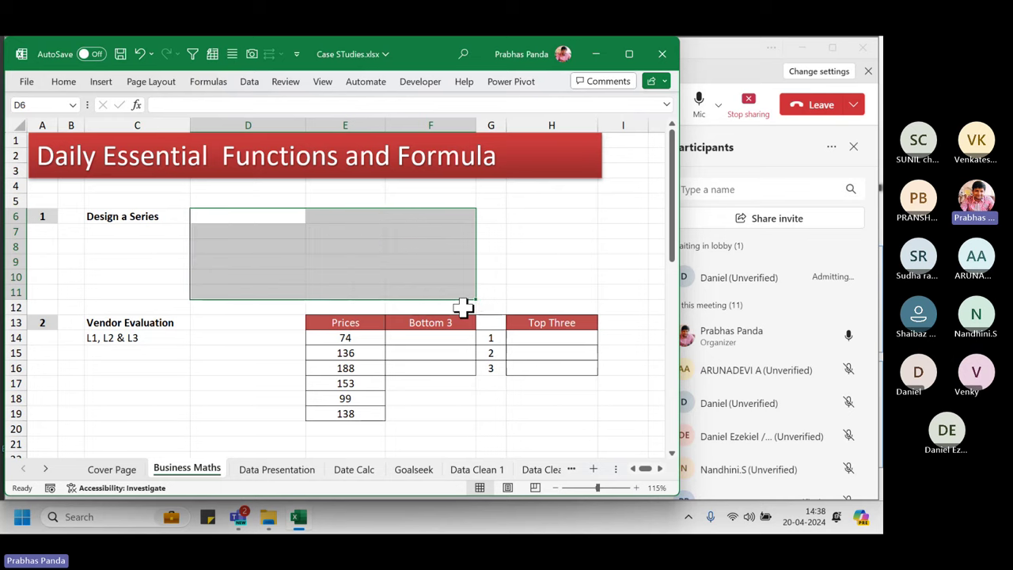
key("shift+BackSpace")
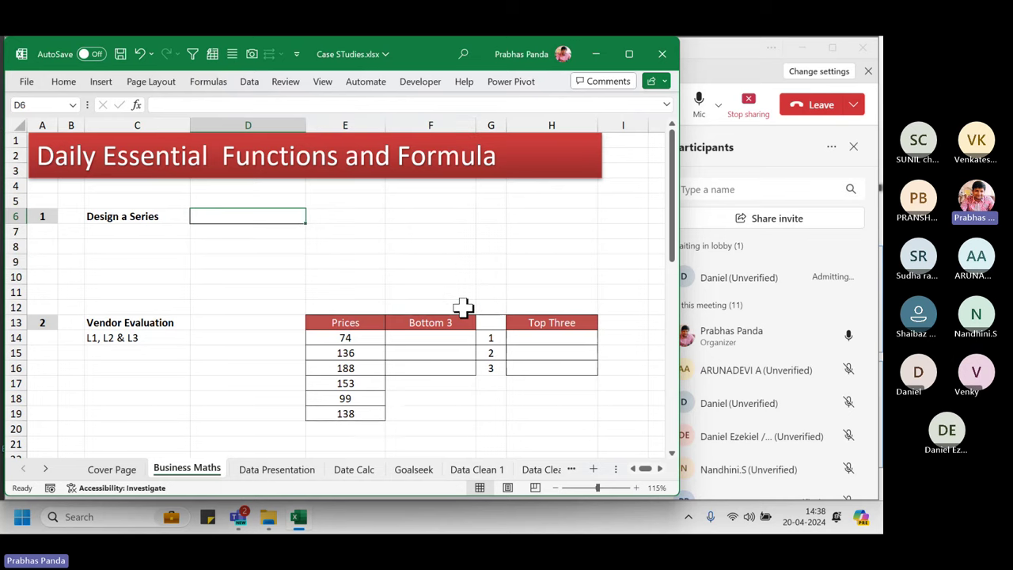
Retype EXCEL in D6 and fill D6:F11 using Ctrl+D and Ctrl+R.
type("EXCEL")
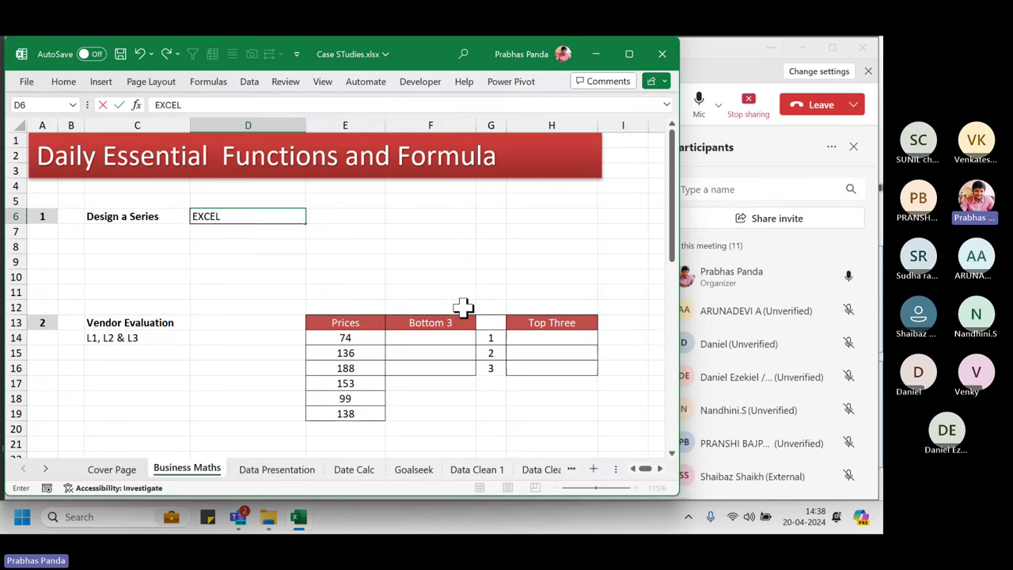
key("Return")
key("Up")
key("shift+Right")
key("shift+Right")
key("shift+Down")
key("shift+Down")
key("shift+Down")
key("shift+Down")
key("shift+Down")
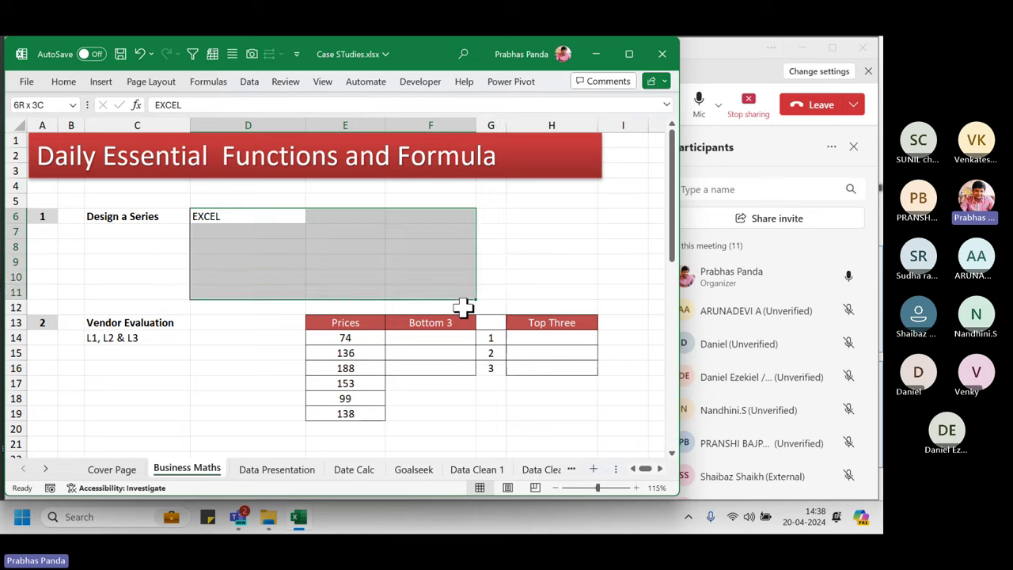
key("ctrl")
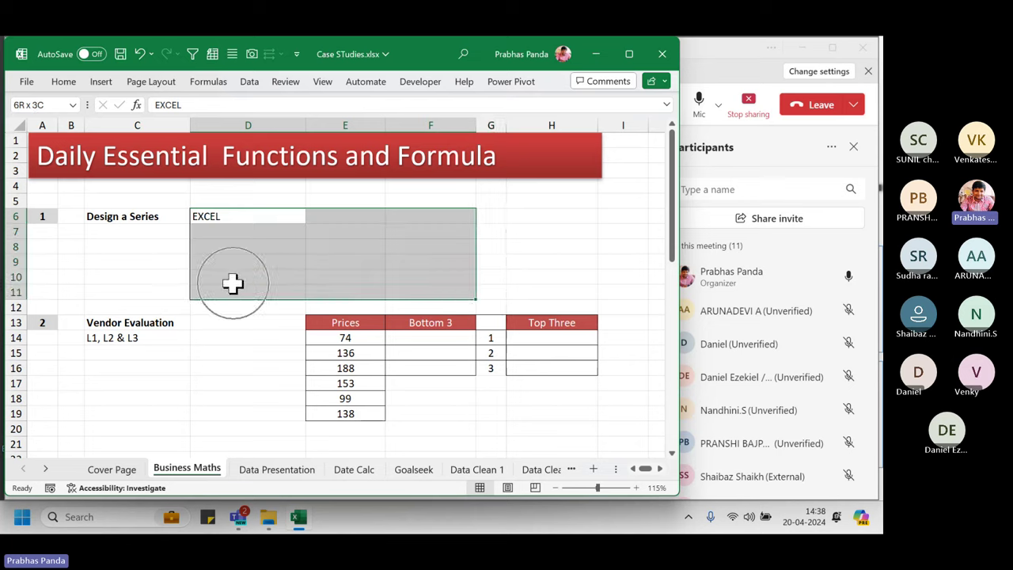
key("ctrl")
key("ctrl+d")
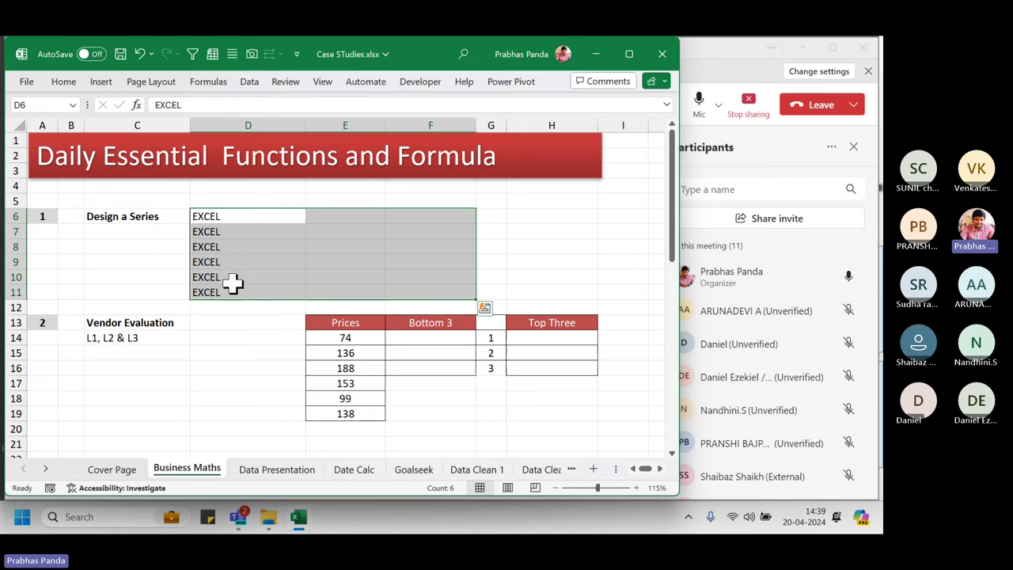
key("ctrl+r")
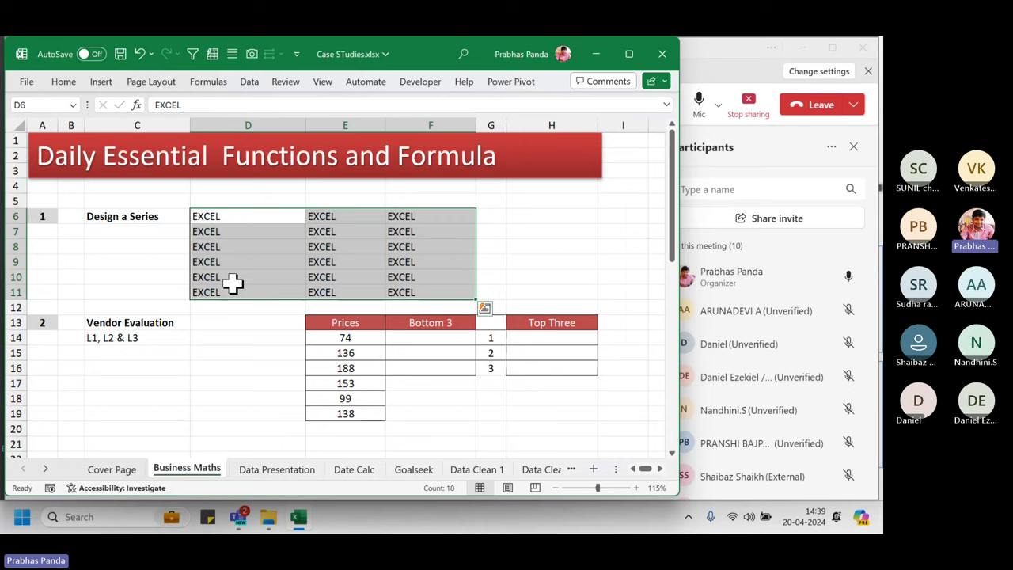
Clear D6:F11, then enter EXCEL into all selected cells at once with Ctrl+Enter.
key("Delete")
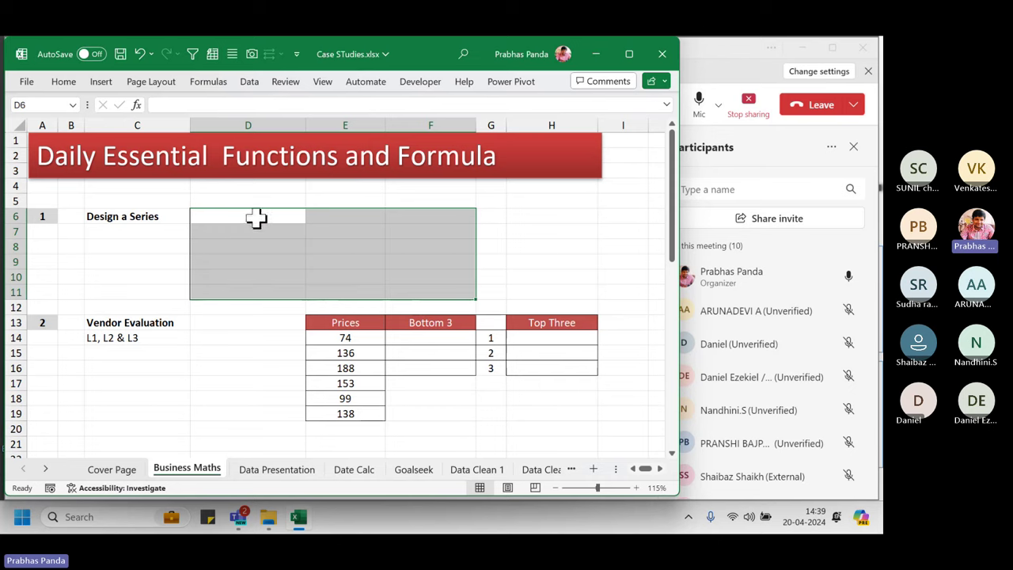
left_click_drag(255, 219, 428, 288)
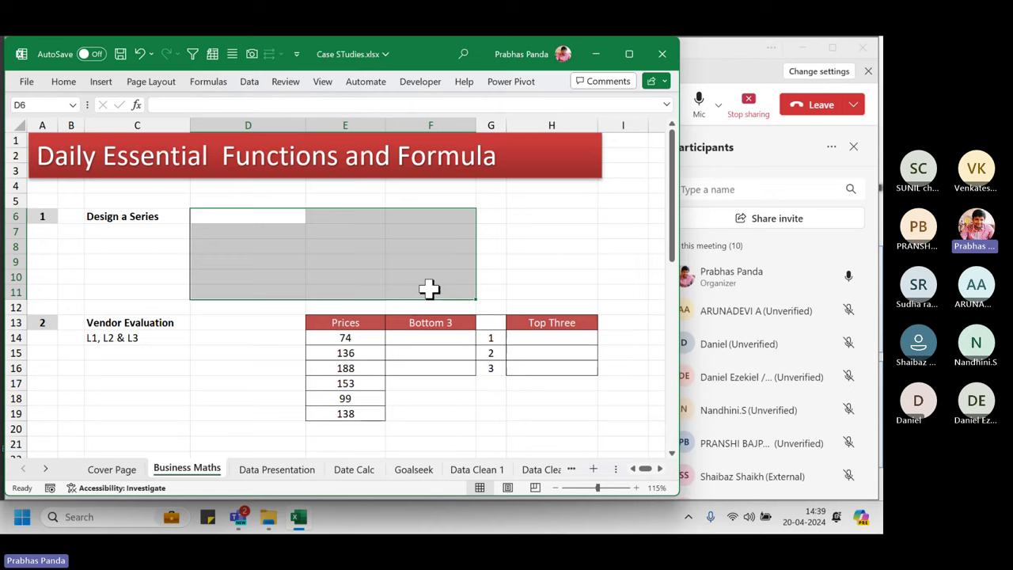
type("EXCEL")
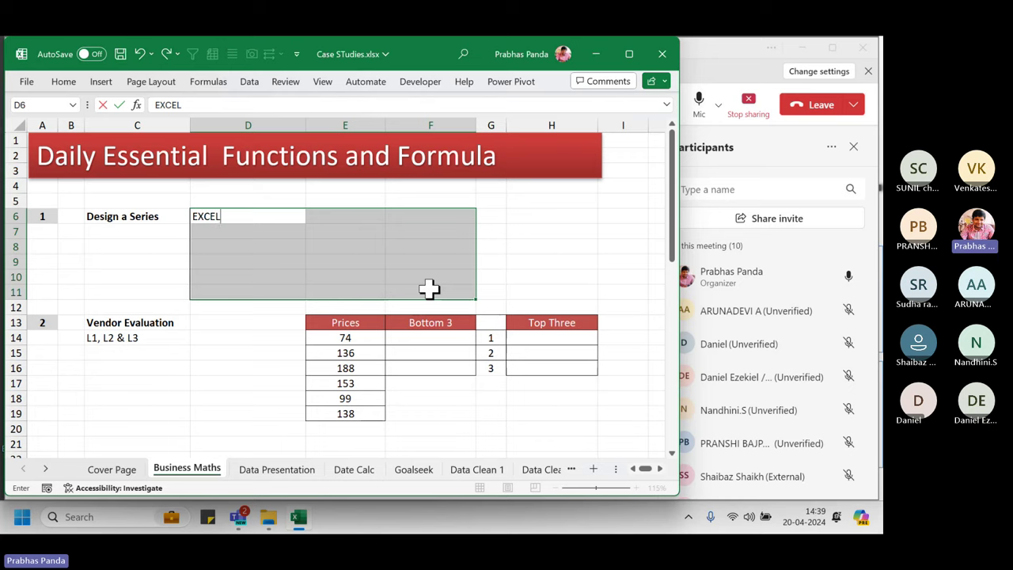
key("ctrl+Return")
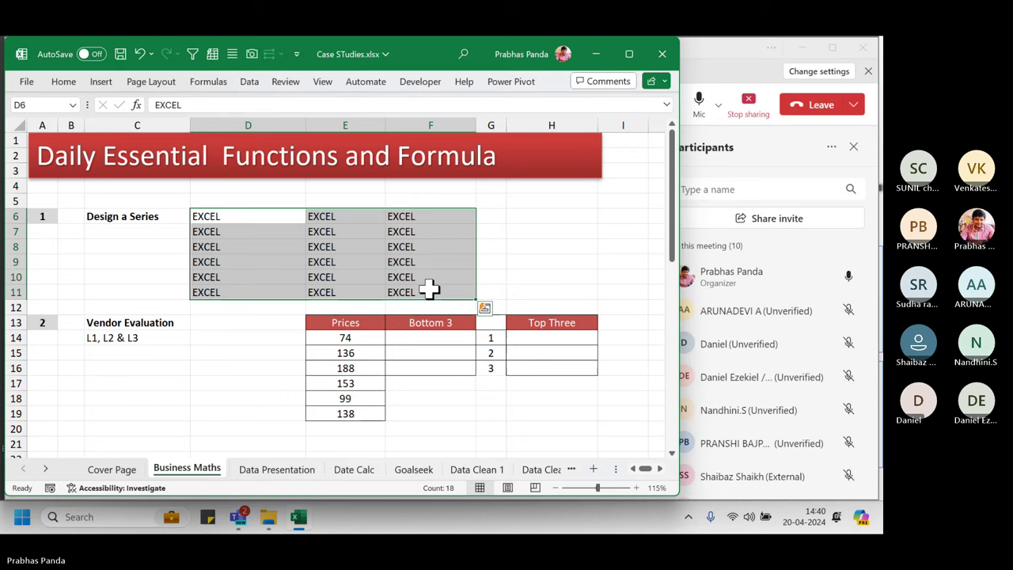
Show the Teams meeting chat and return to the Excel workbook.
left_click(776, 53)
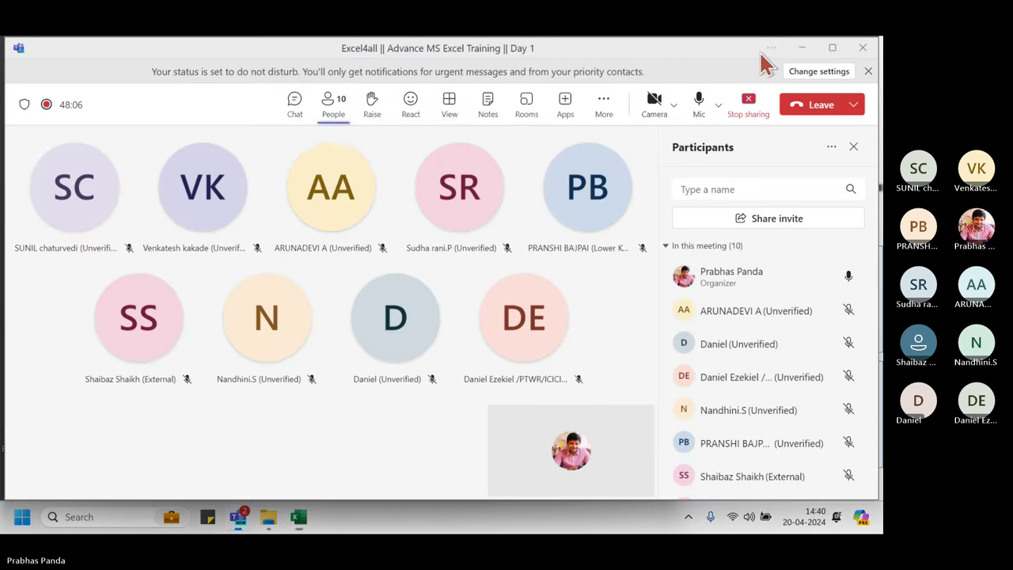
left_click(299, 114)
key("alt+Tab")
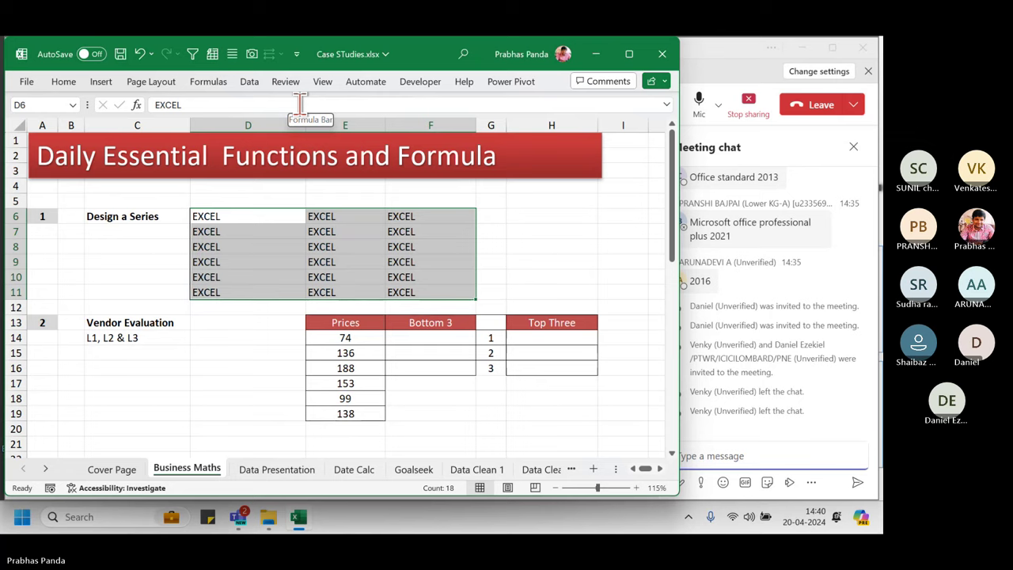
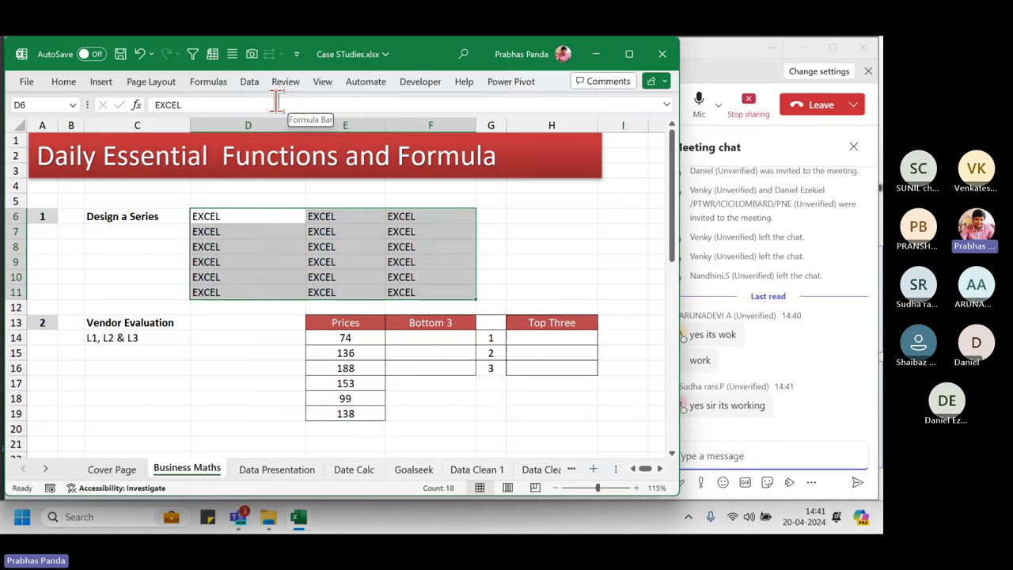
Deselect the EXCEL block and scroll down to the Vendor Evaluation price table.
left_click(235, 279)
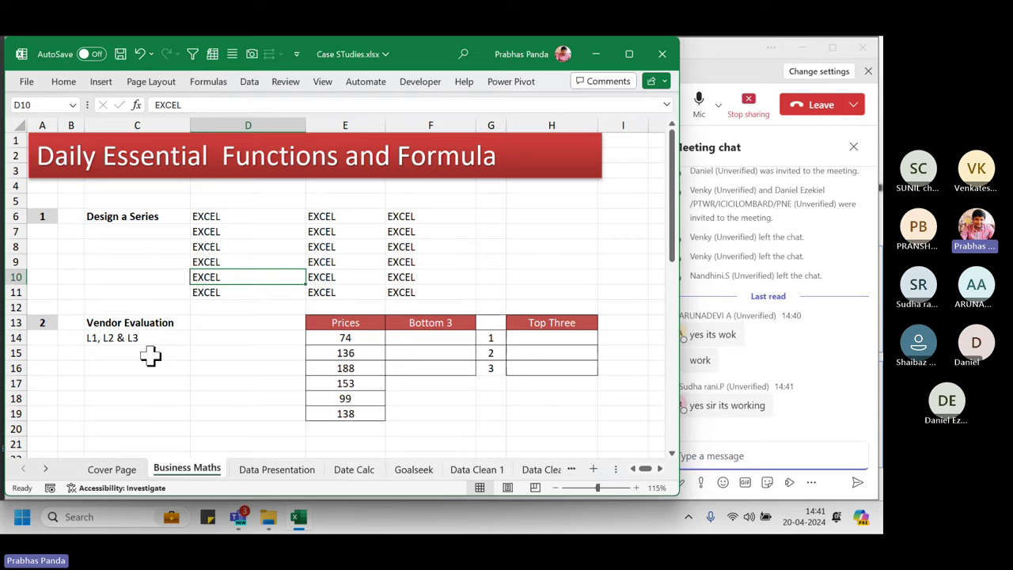
scroll(150, 356, "down", 2)
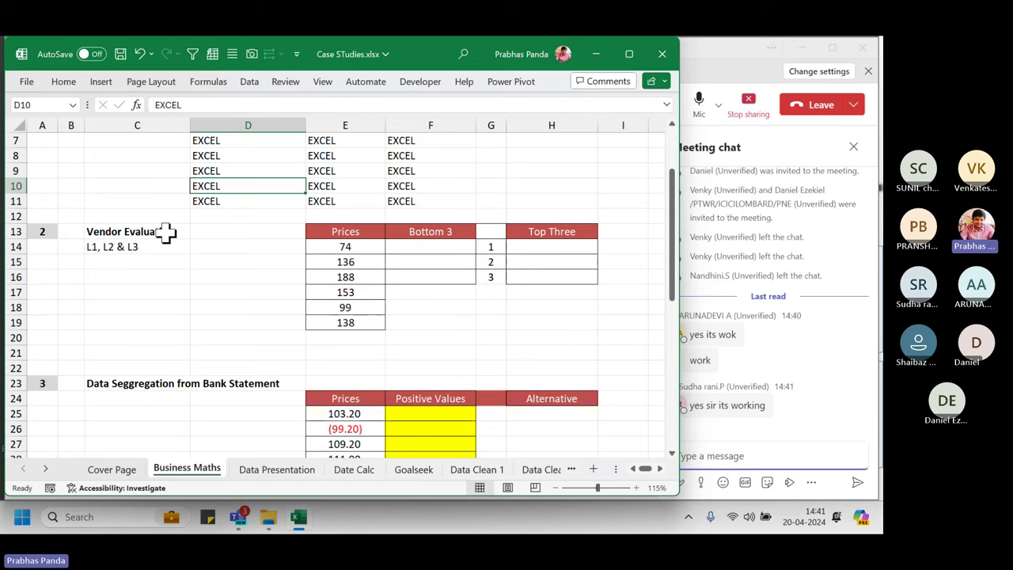
Admit the two Teams lobby attendees one after another, returning to Excel each time.
left_click(760, 72)
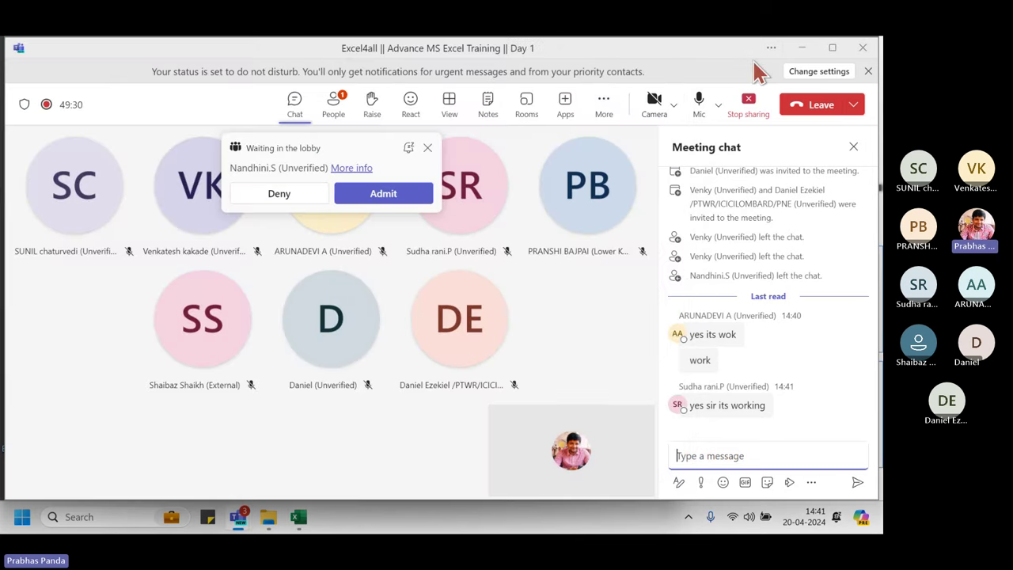
left_click(396, 198)
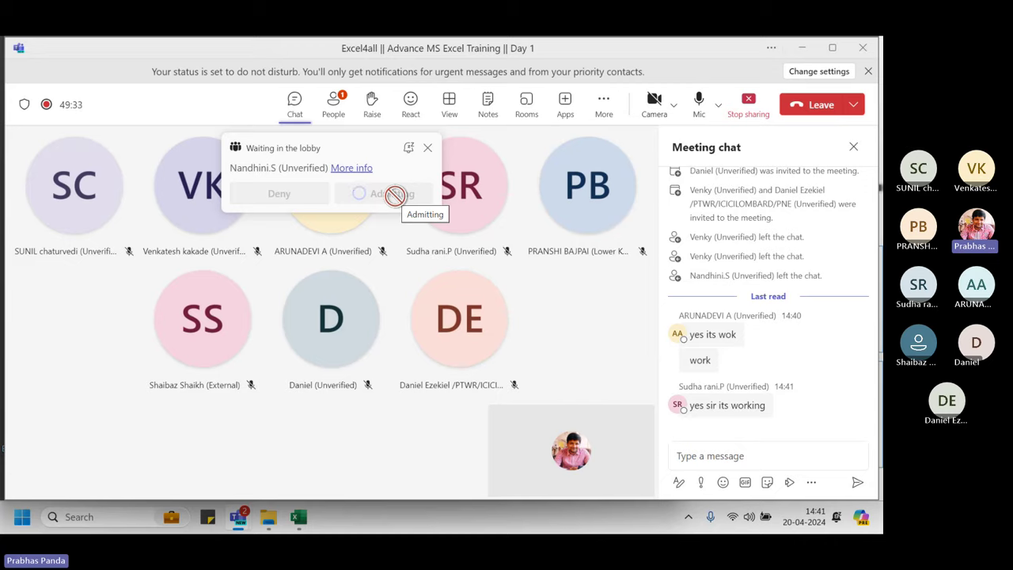
key("alt+Tab")
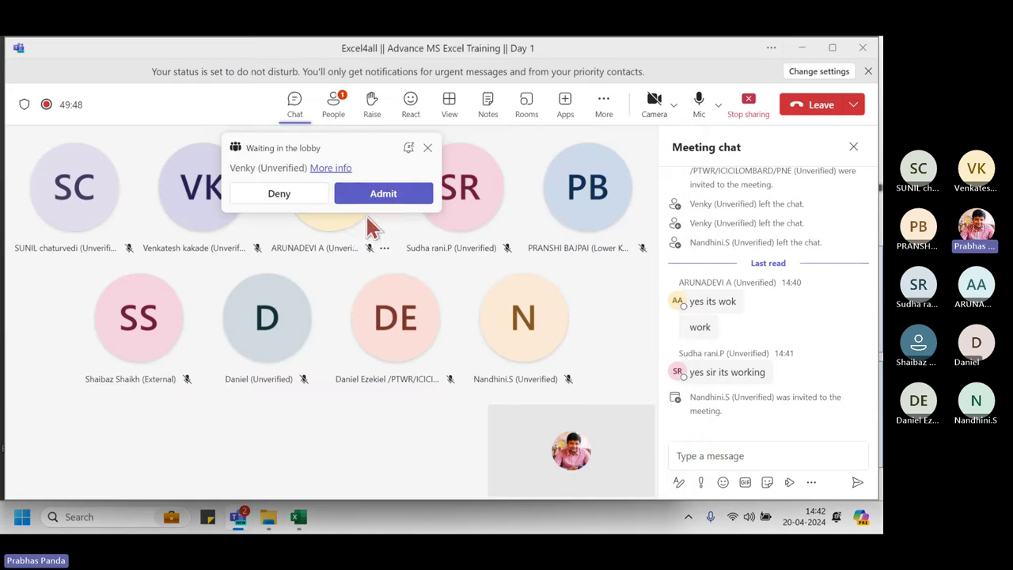
left_click(372, 198)
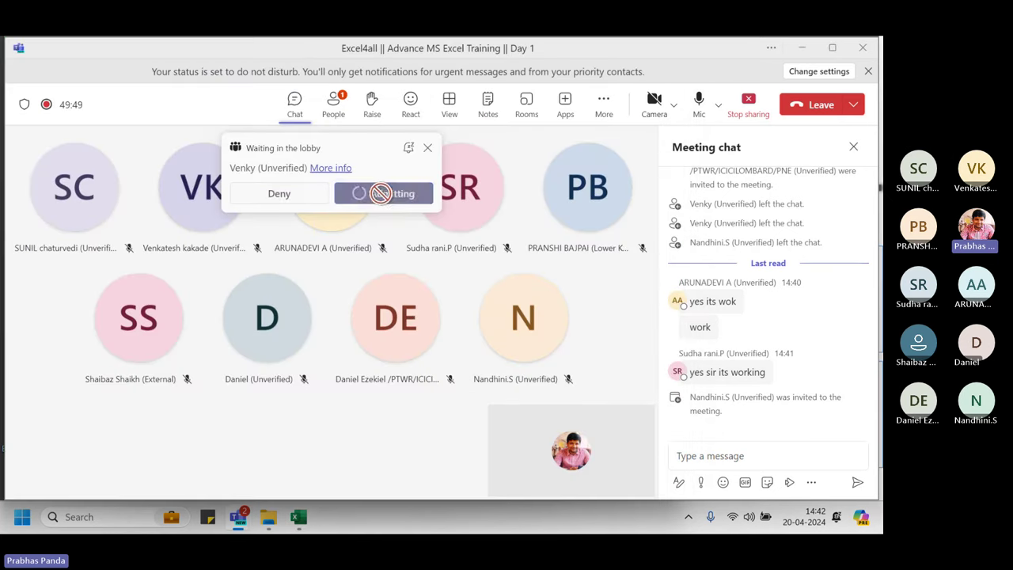
key("alt+Tab")
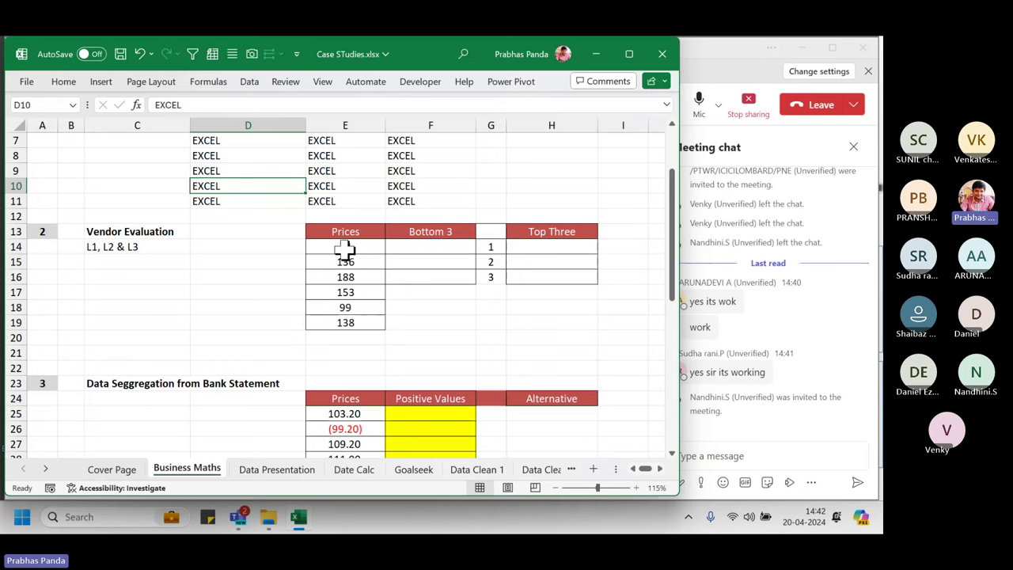
Enter 74 as the lowest price in D14 beside the Prices column.
left_click_drag(344, 233, 352, 340)
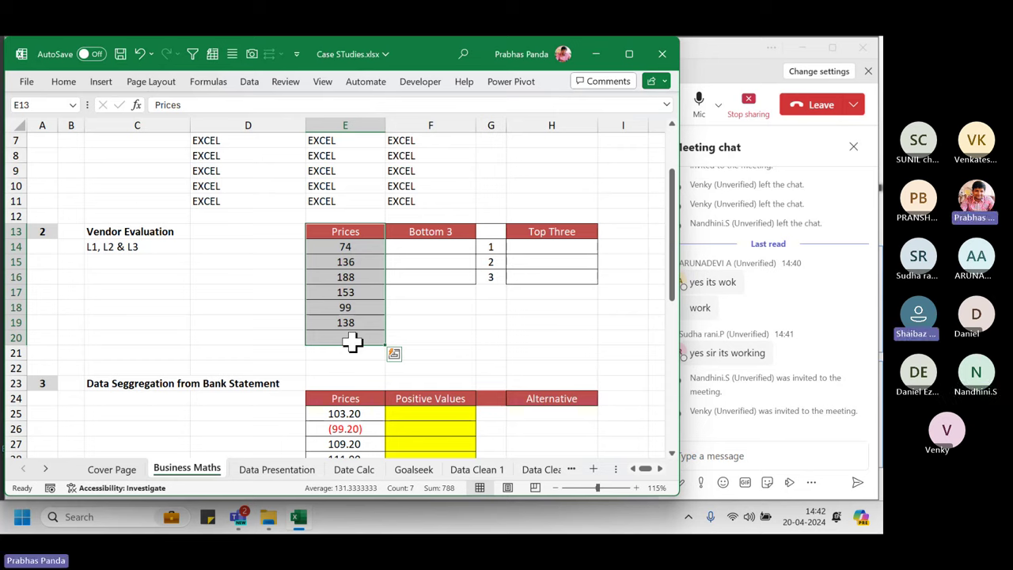
left_click(239, 257)
key("Up")
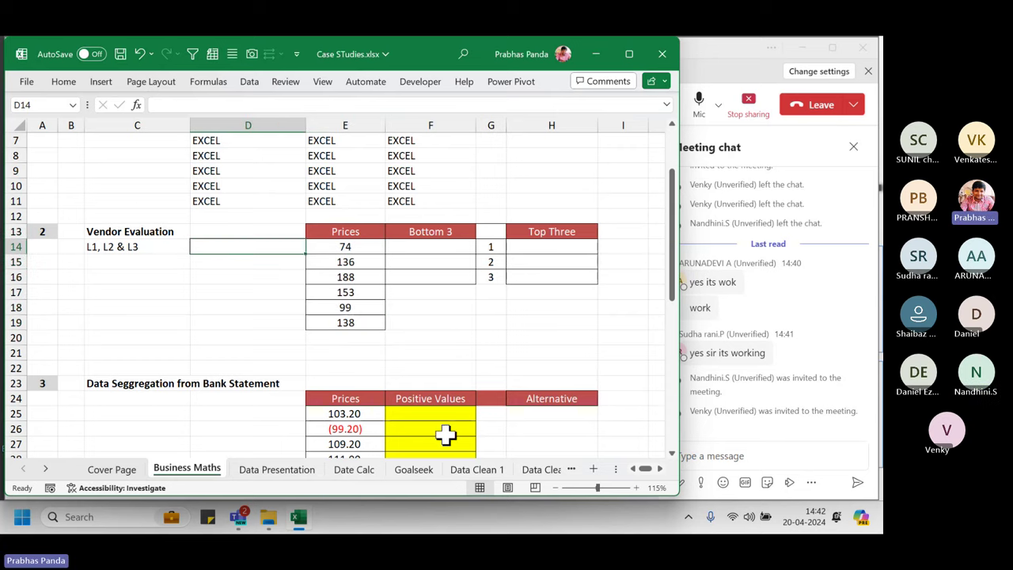
type("74")
key("Return")
Centre and bold the three lowest-price cells D14:D16.
key("Up")
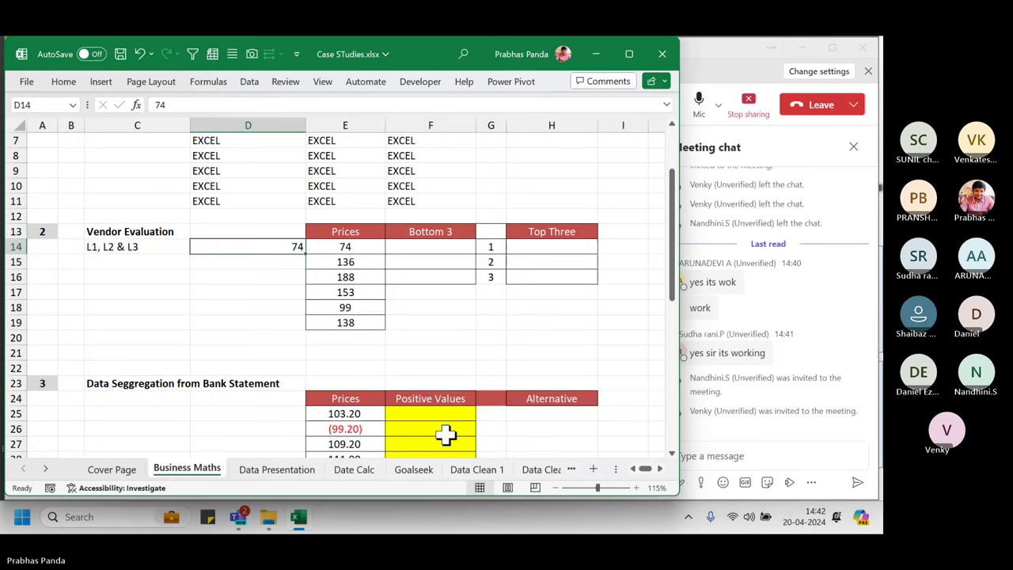
key("shift+Down")
key("shift+Down")
key("alt+h")
key("a")
key("c")
key("ctrl+b")
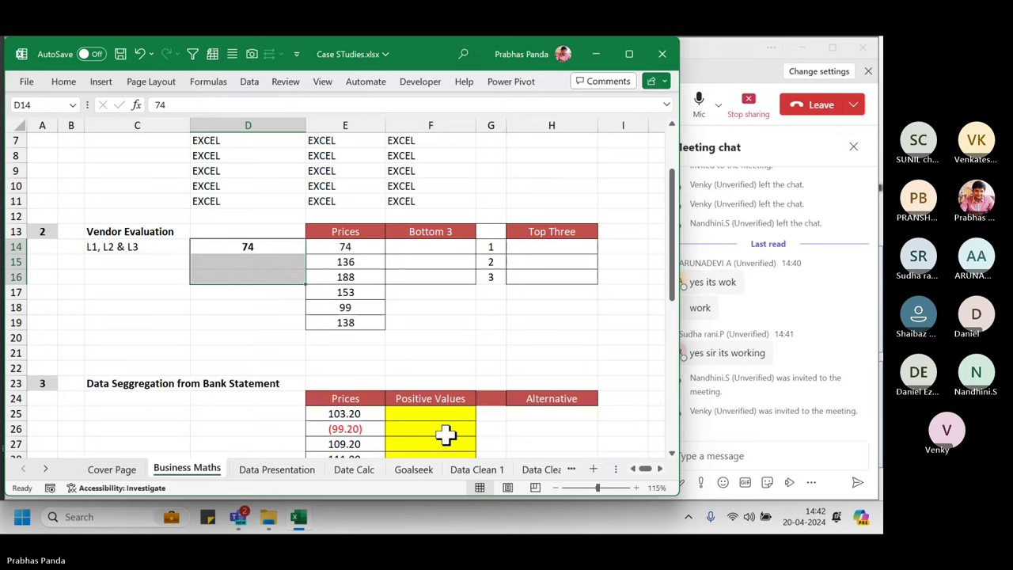
Enter 99 and 136 as the second and third lowest prices.
key("Down")
type("99")
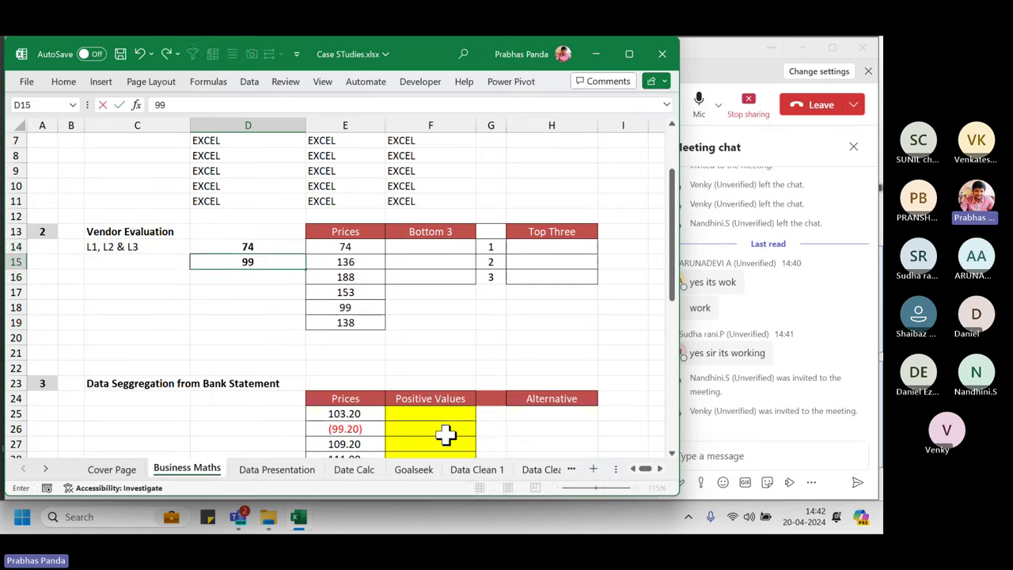
key("Return")
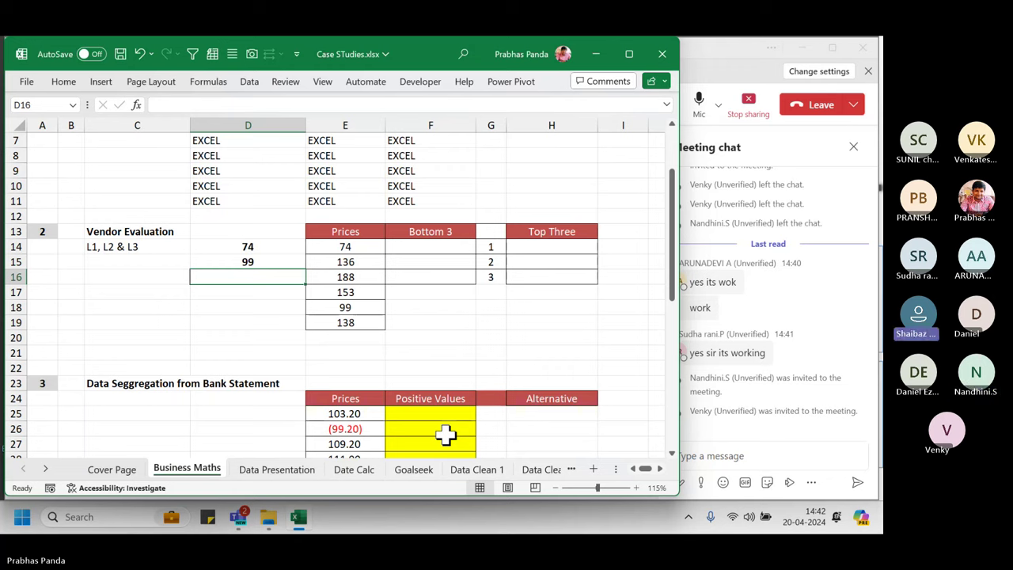
type("136")
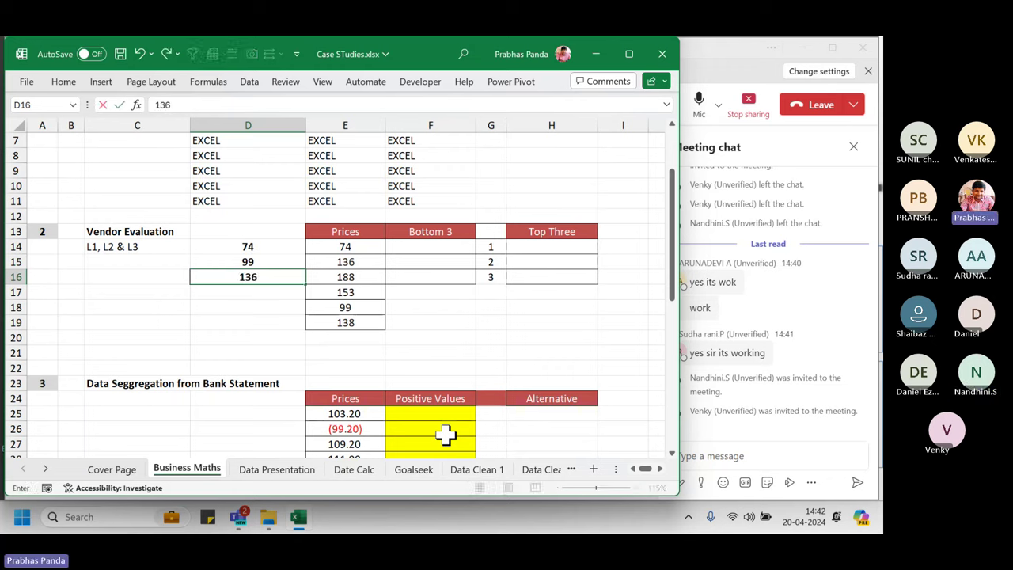
key("Return")
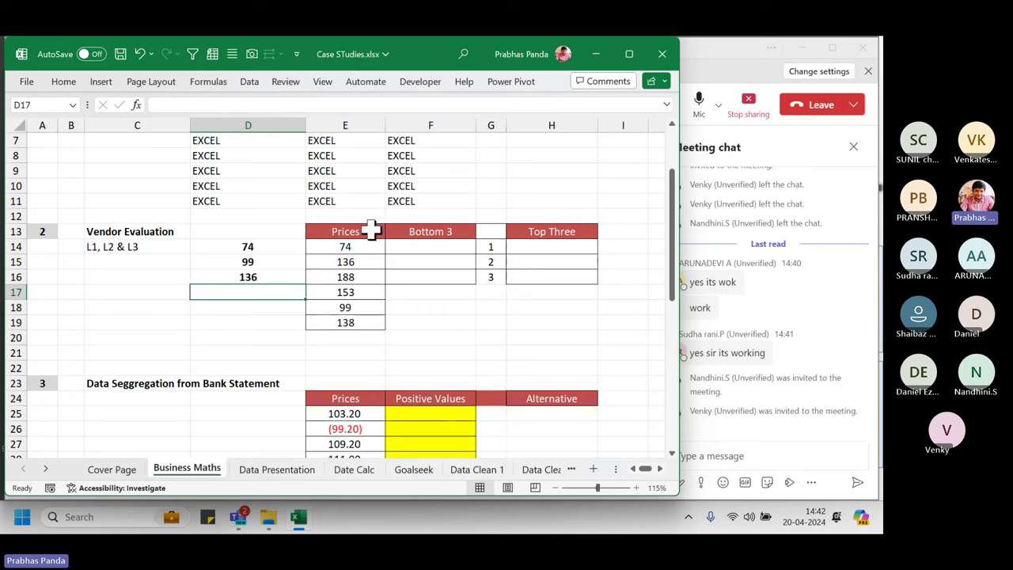
left_click(351, 118)
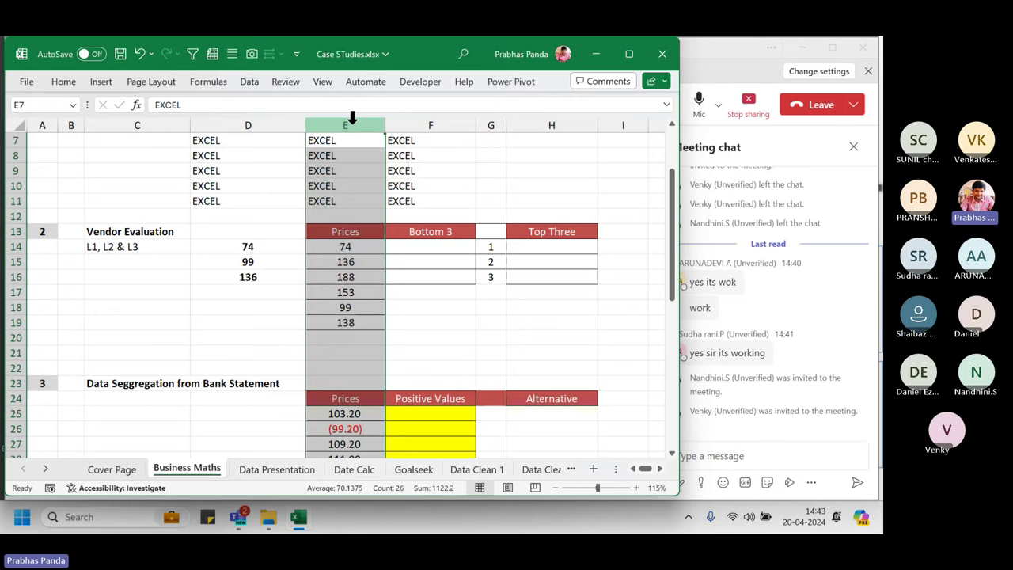
left_click_drag(358, 245, 356, 285)
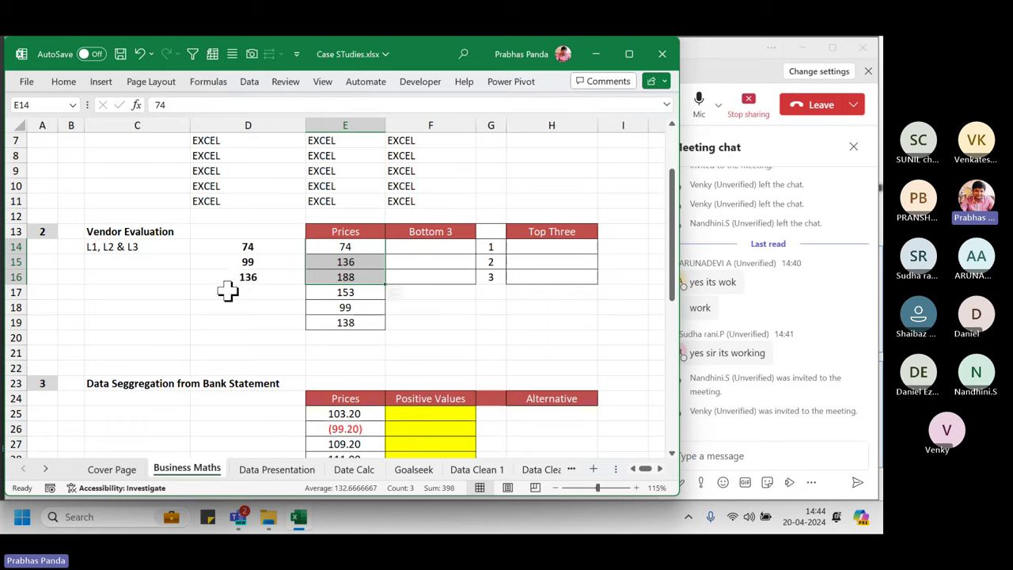
left_click_drag(366, 253, 357, 340)
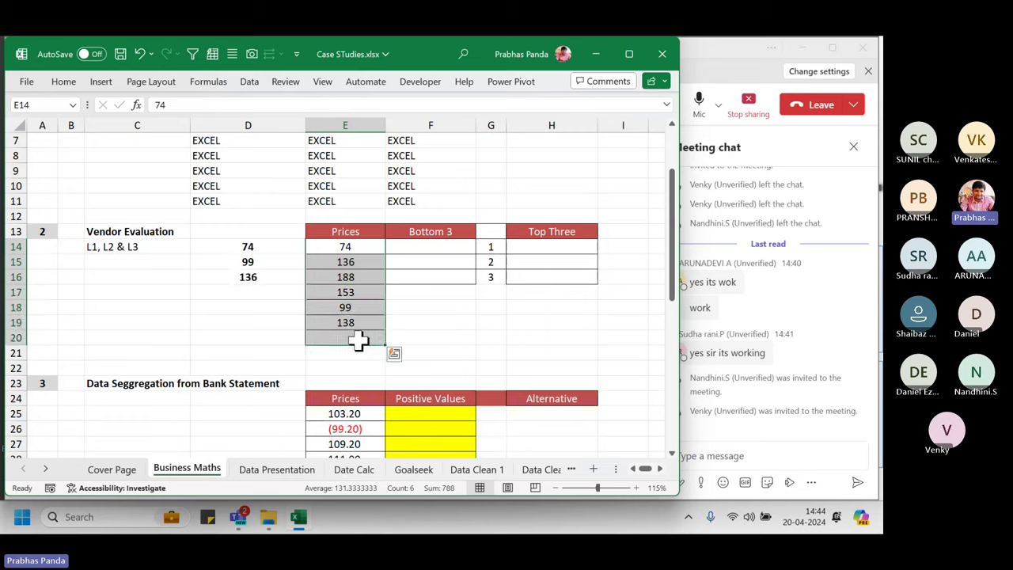
left_click_drag(346, 247, 345, 379)
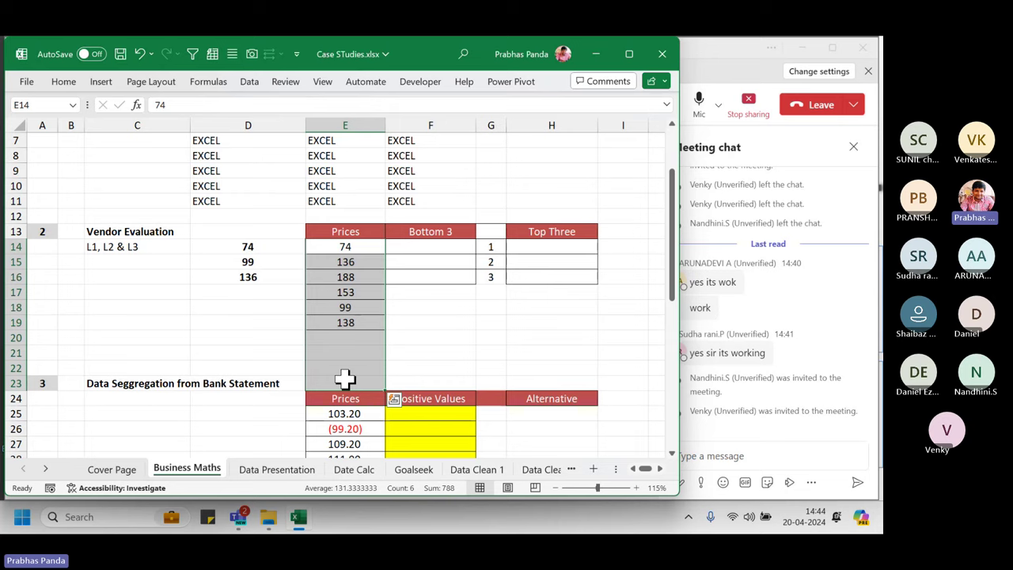
left_click(348, 261)
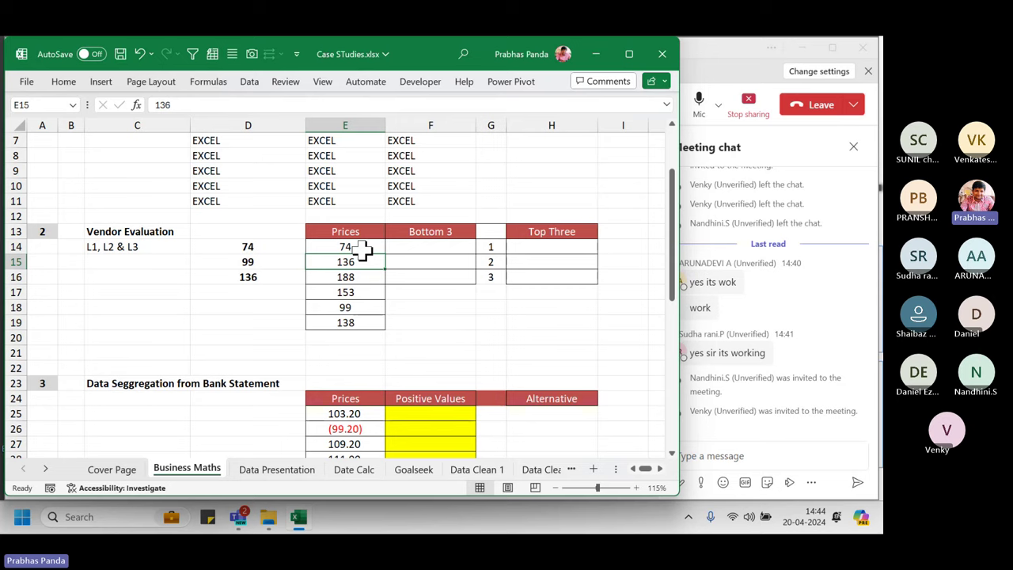
Select the three empty Bottom 3 cells F14:F16.
left_click(242, 231)
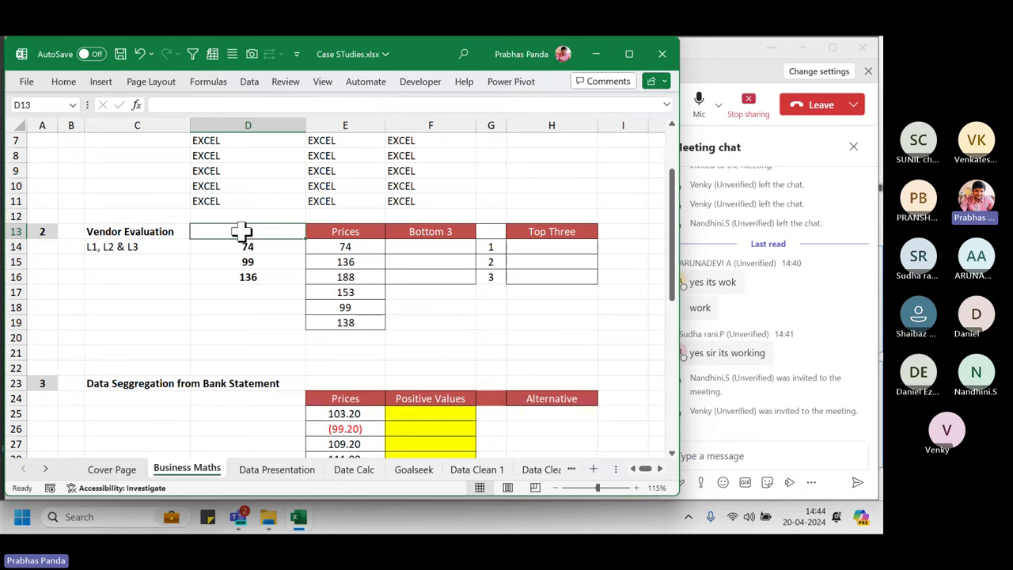
left_click(241, 231)
left_click(241, 231)
left_click_drag(423, 242, 414, 287)
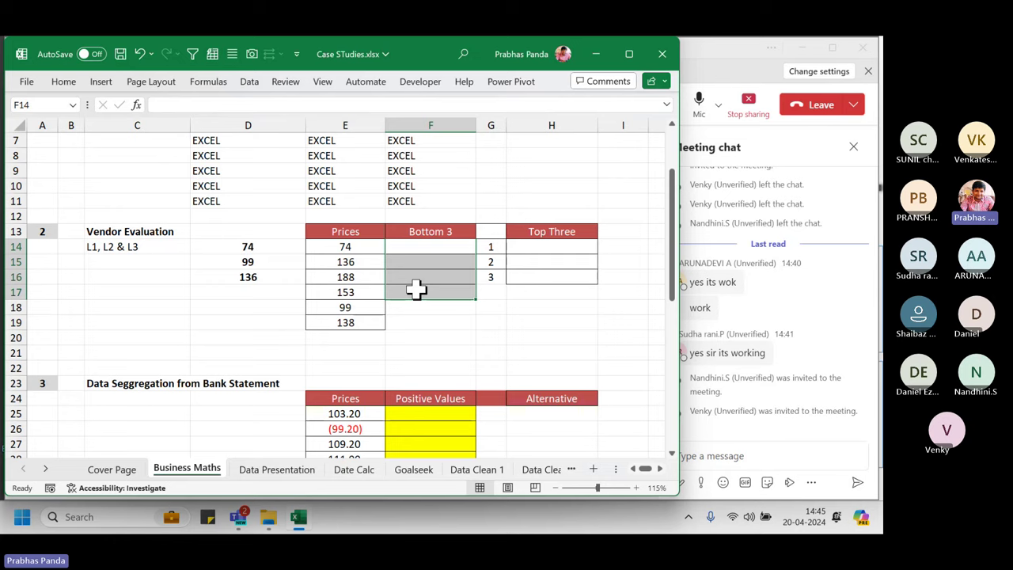
left_click_drag(415, 291, 430, 249)
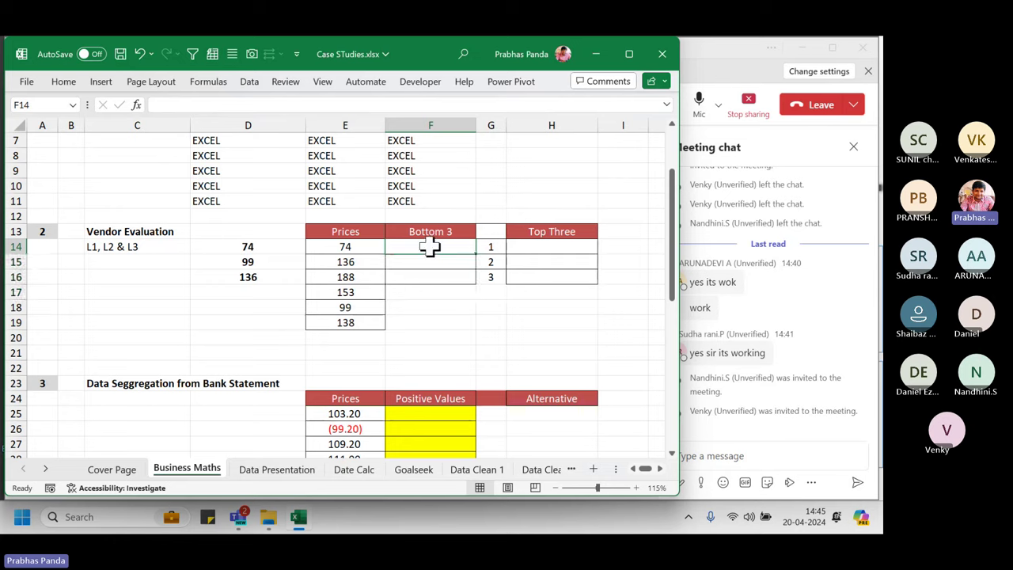
left_click(428, 247)
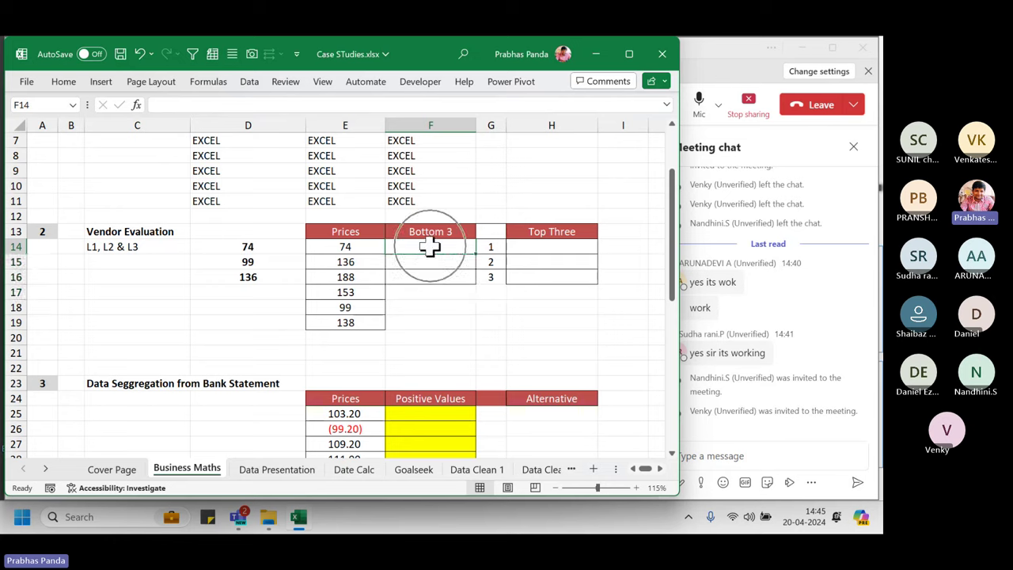
key("shift+Down")
key("shift+Down")
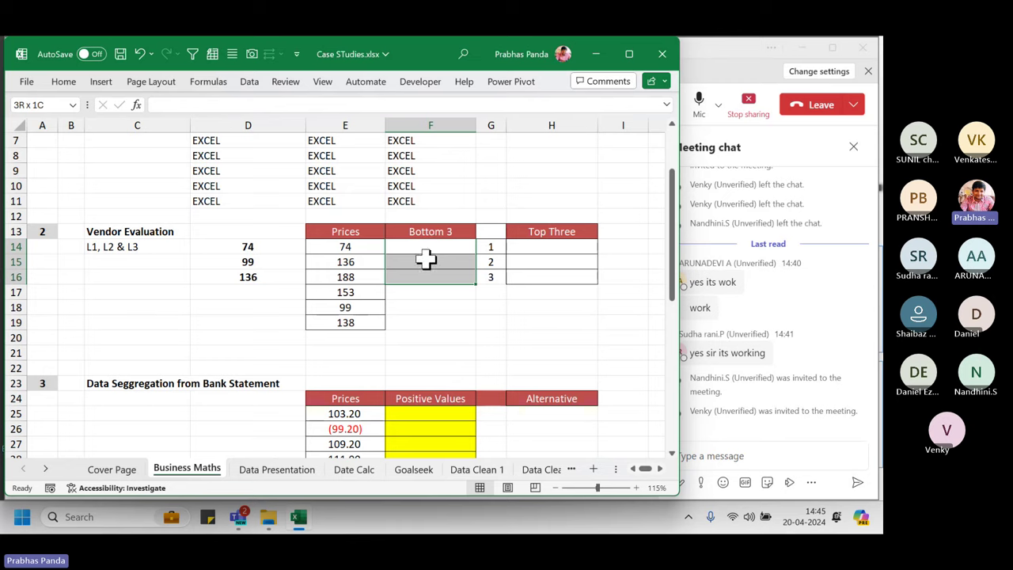
left_click(422, 248)
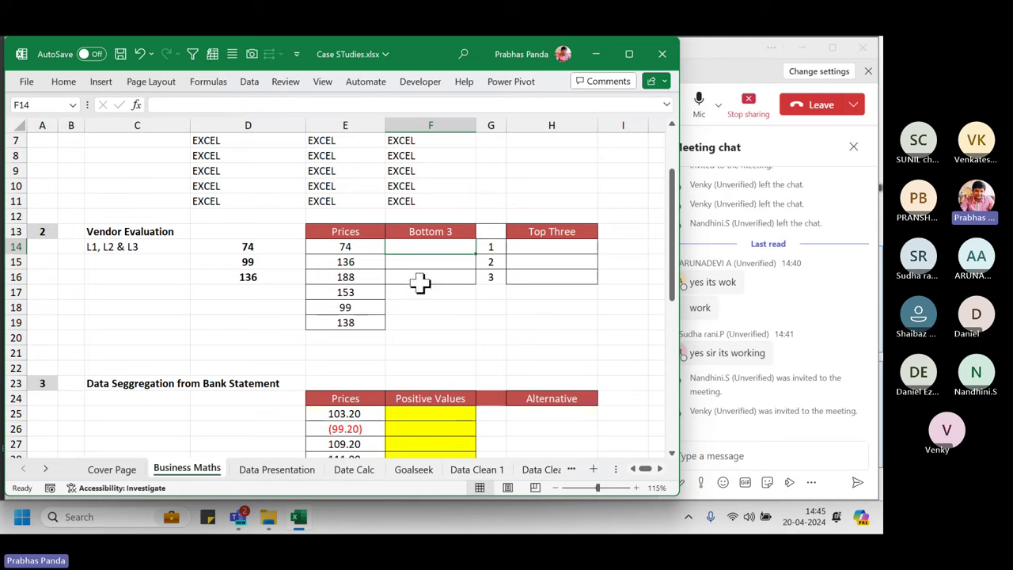
left_click_drag(418, 247, 419, 277)
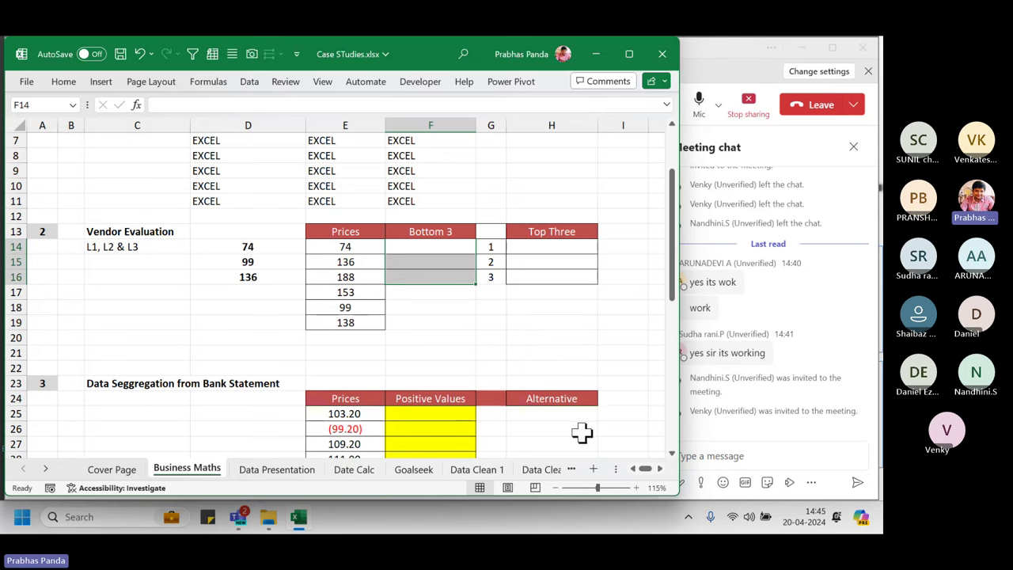
Type =SMALL( with prices E14:E19 locked as $E$14:$E$19, followed by a comma.
type("=")
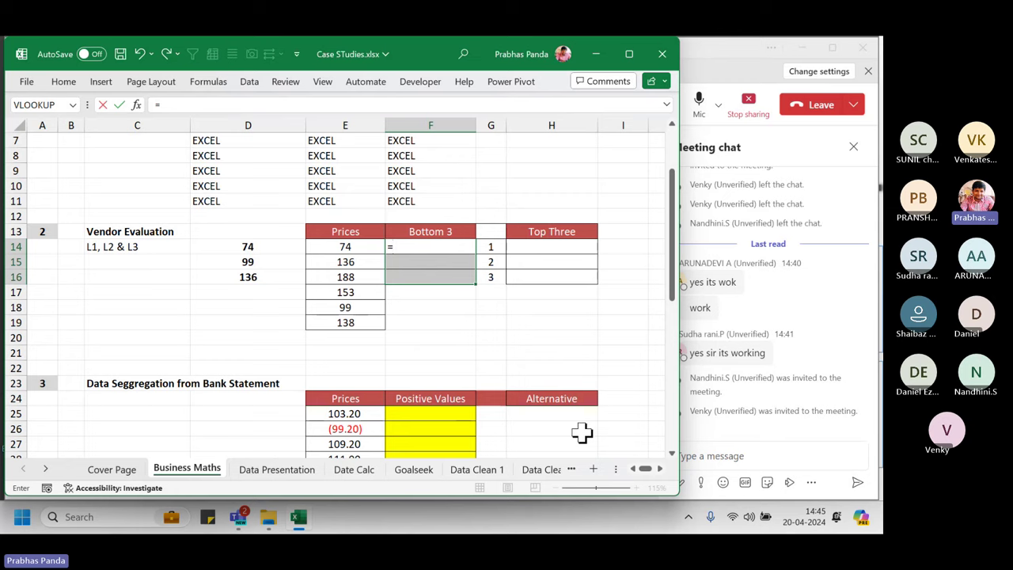
type("SMALL(")
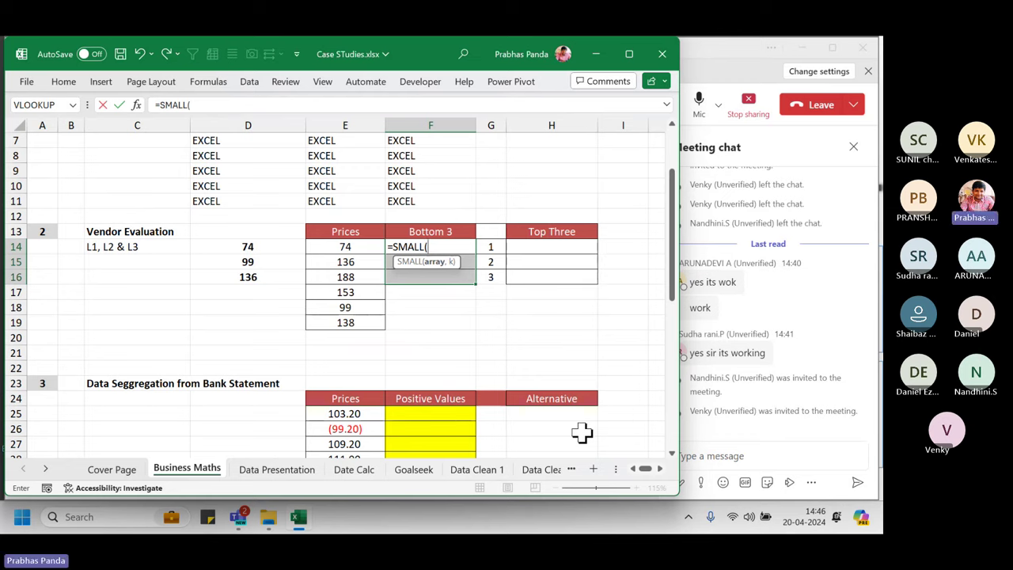
key("Left")
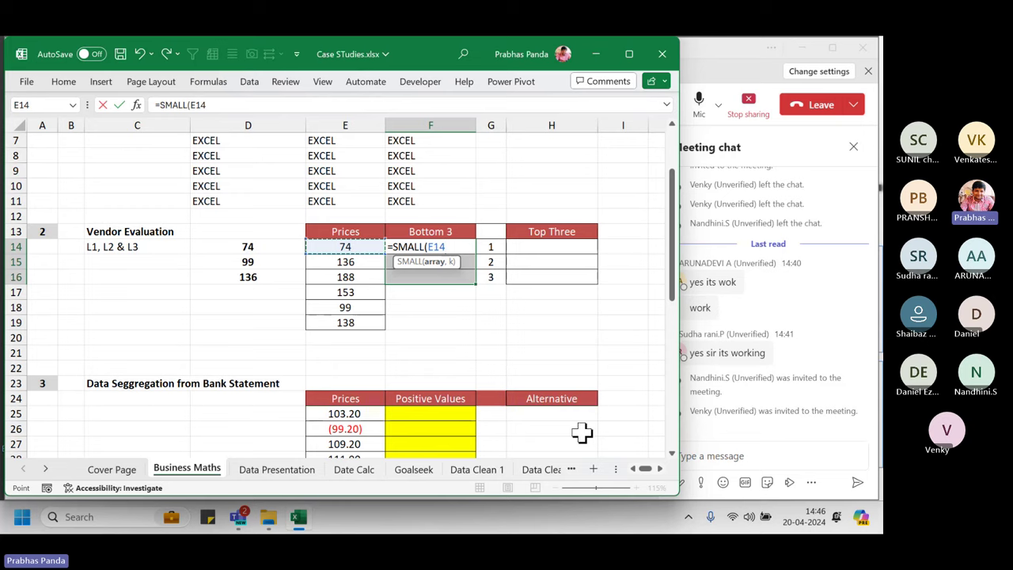
key("ctrl+shift+Down")
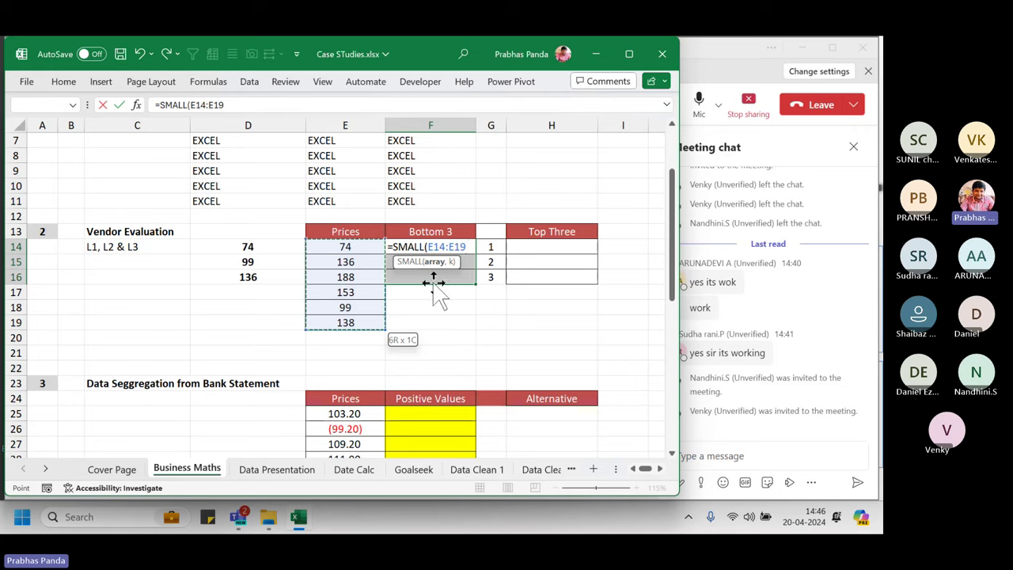
key("F4")
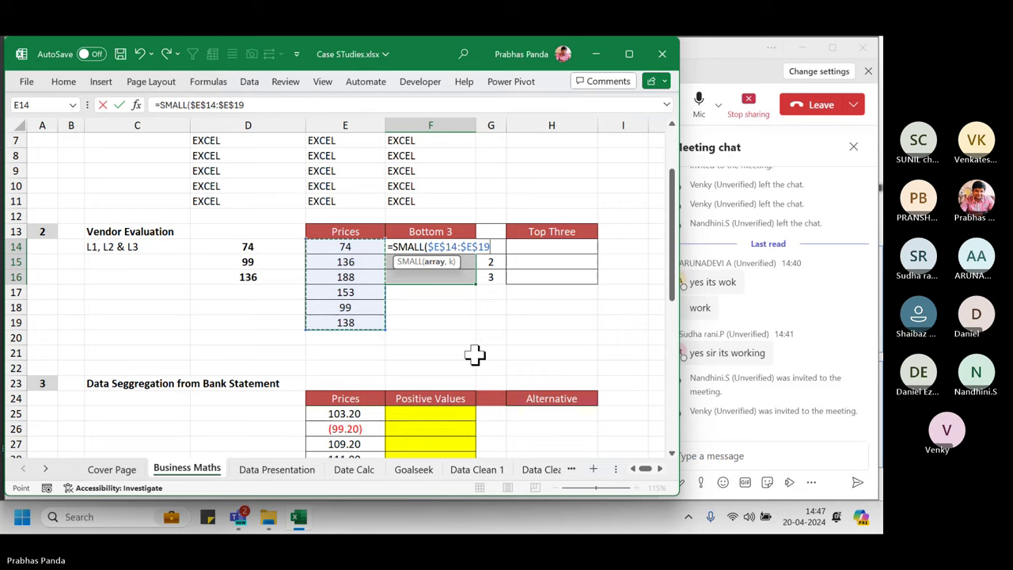
type(",")
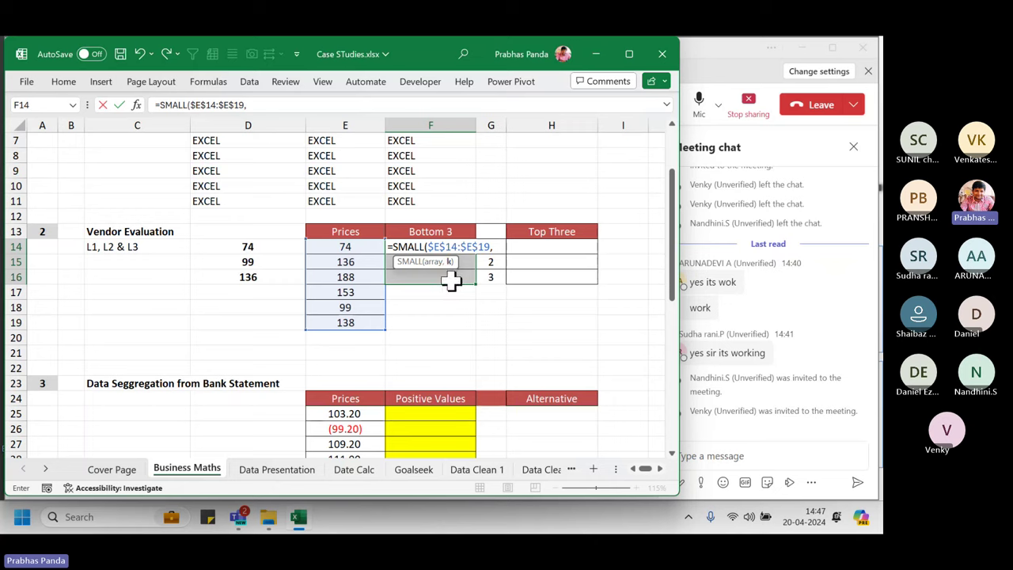
left_click(269, 248)
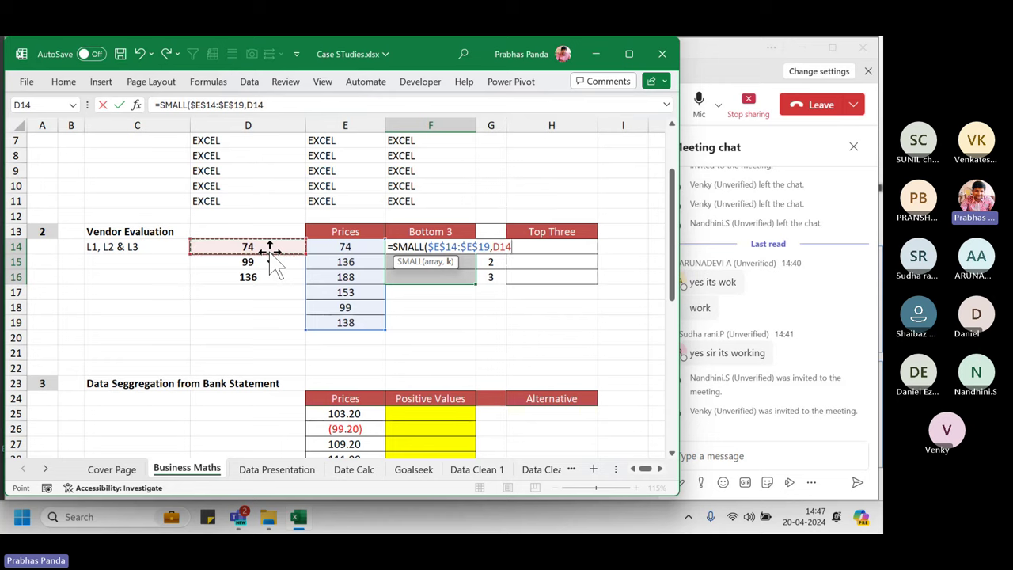
key("BackSpace")
key("BackSpace")
key("BackSpace")
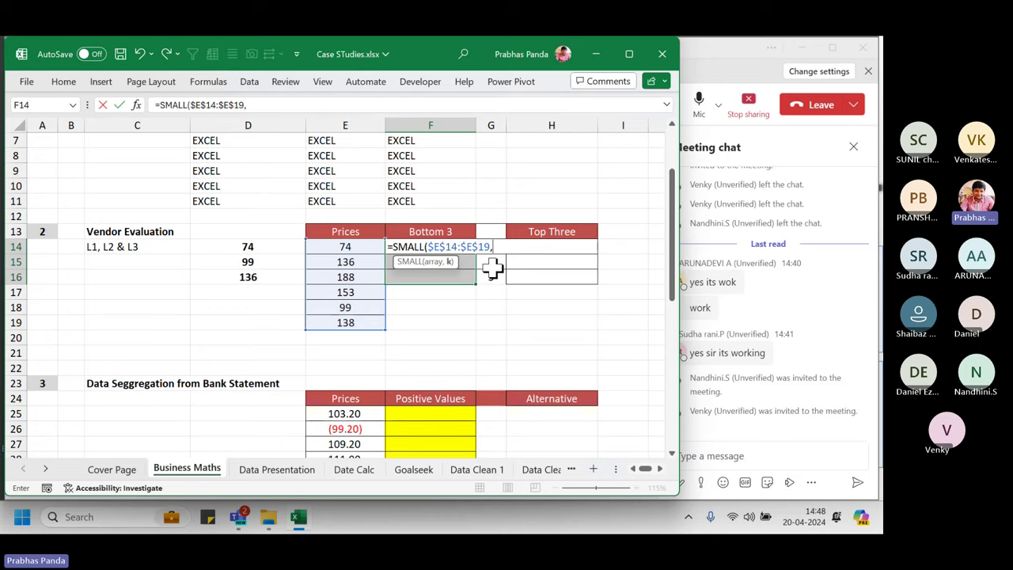
Complete =SMALL($E$14:$E$19,G14) in F14:F16 and centre and bold the results.
key("Right")
type(")")
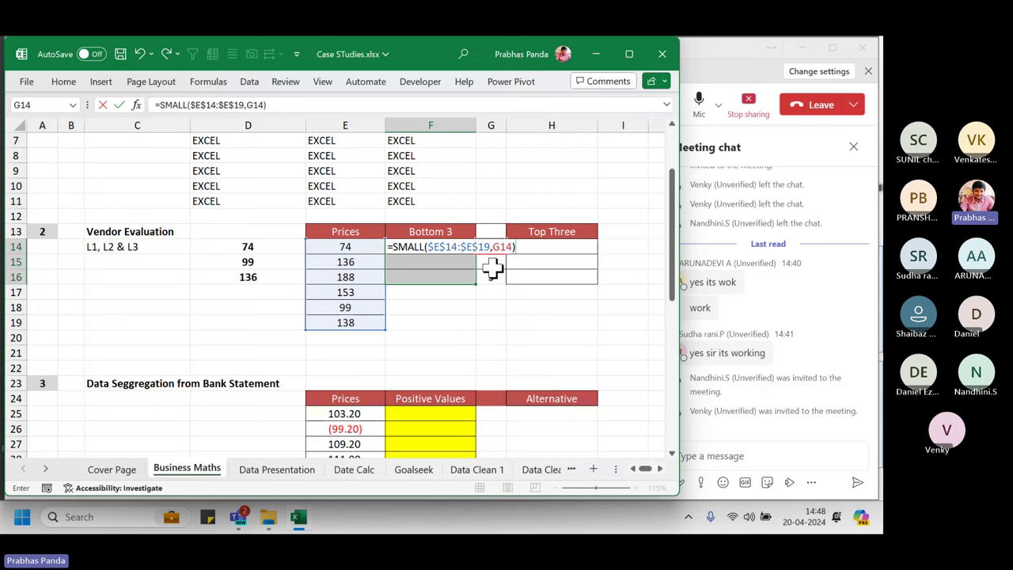
key("ctrl+Return")
key("alt+h")
key("a")
key("c")
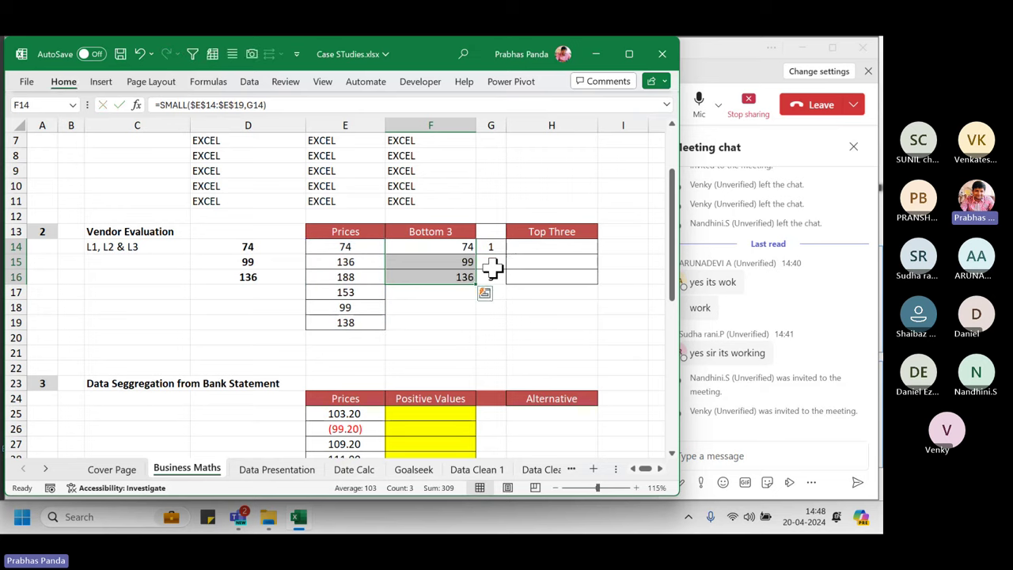
key("ctrl+b")
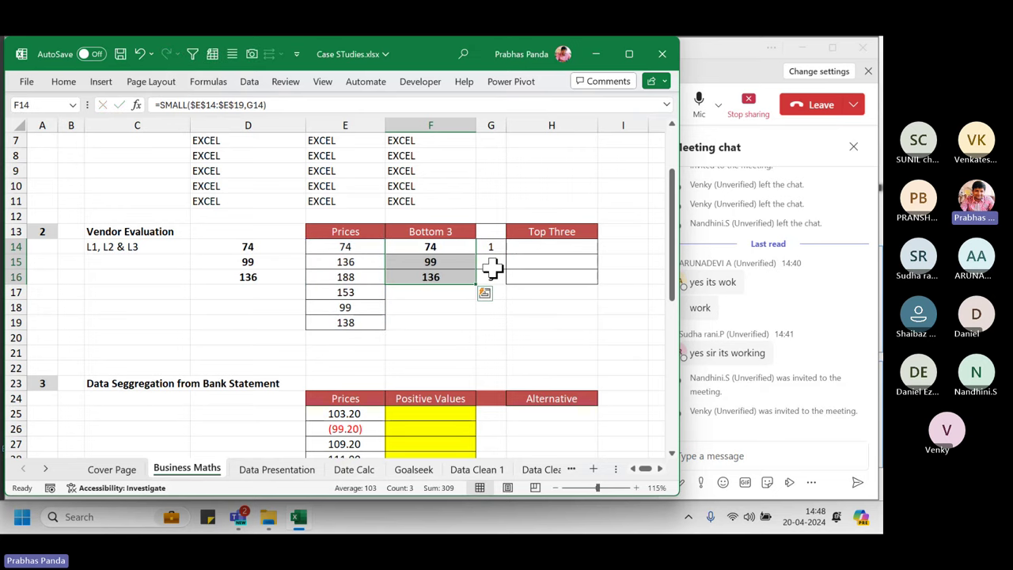
Paste the SMALL formula text into cell F20.
key("F2")
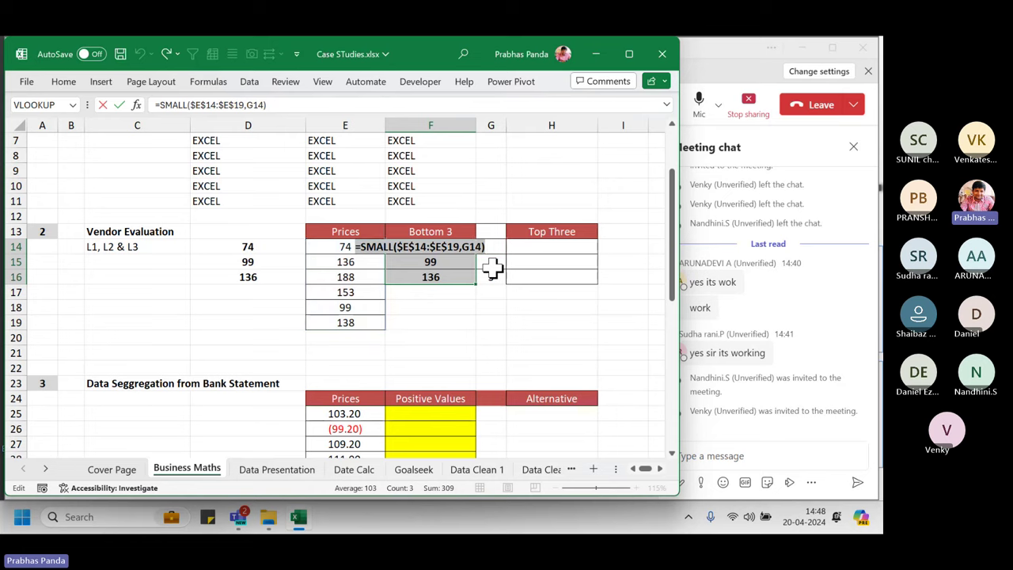
key("Escape")
key("Down")
key("Down")
key("Down")
key("Down")
key("Down")
key("Down")
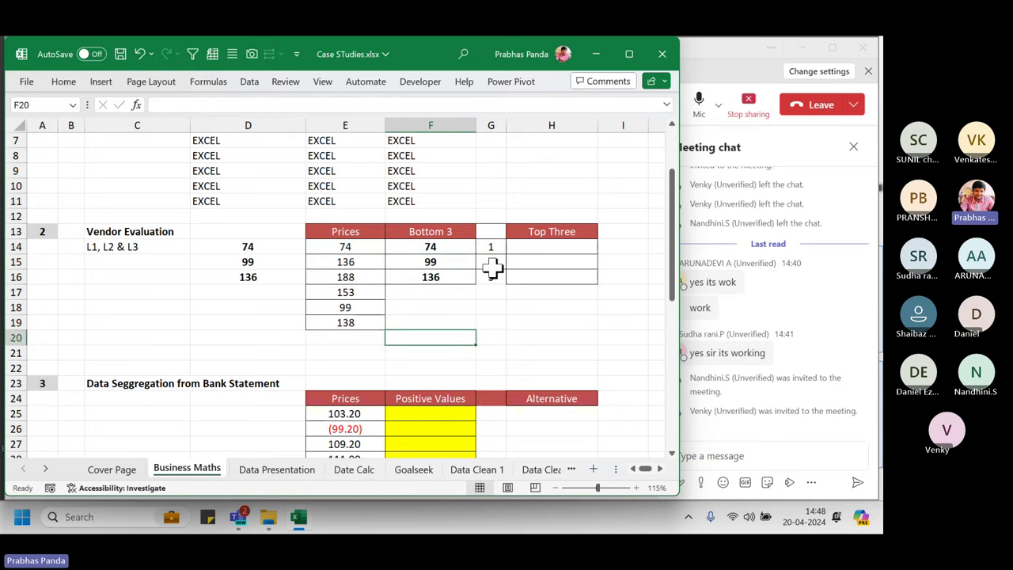
type("=SMALL($E$14:$E$19,G14)")
key("Return")
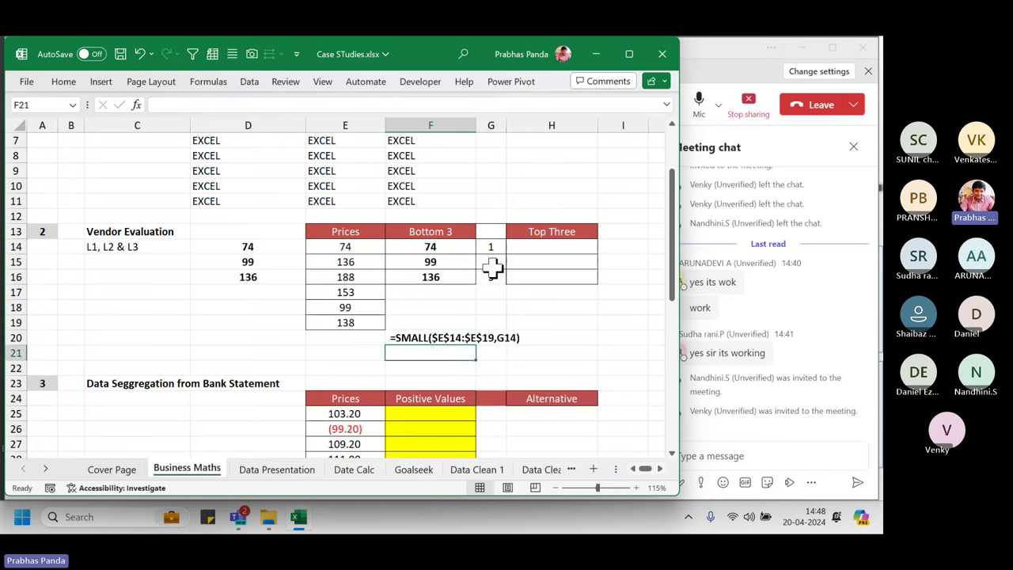
left_click(796, 451)
Post the SMALL formula in the Teams chat, admit the lobby participant, and return to Excel.
type("=SMALL($E$14:$E$19,G14)")
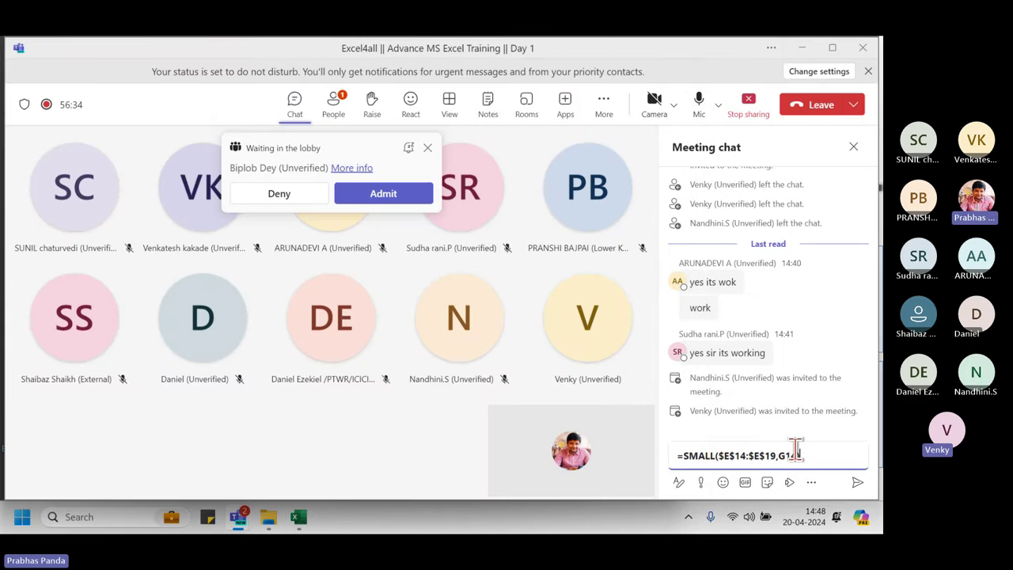
key("Return")
left_click(384, 192)
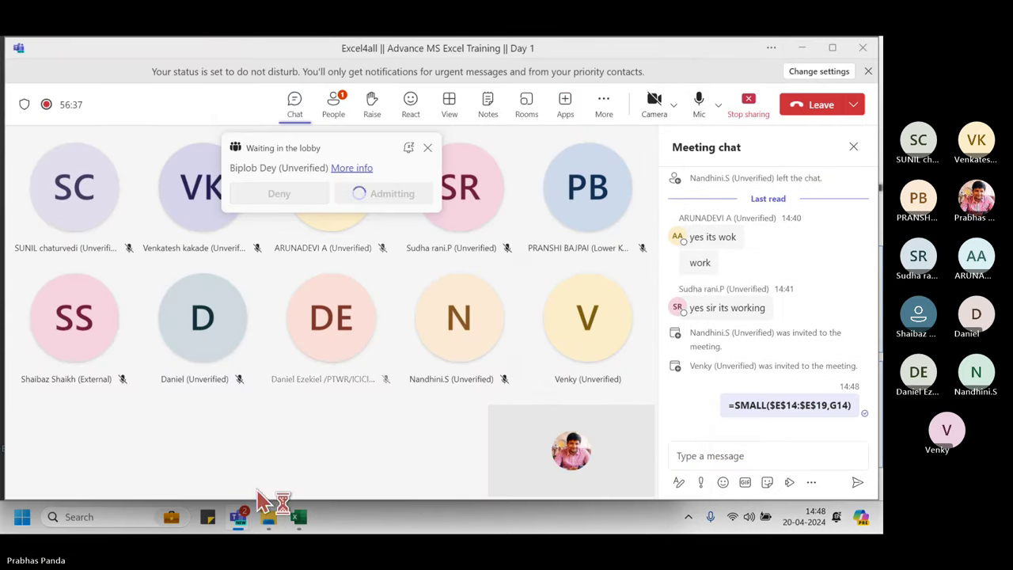
key("alt+Tab")
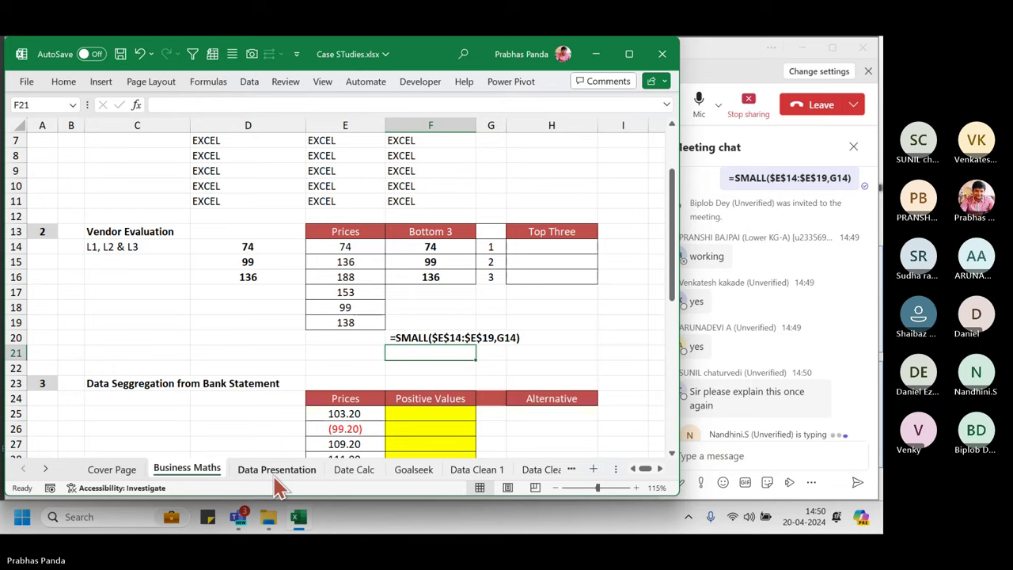
Clear F14:F16 and re-enter =SMALL($E$14:$E$19,G14) in all three cells.
left_click_drag(455, 250, 438, 278)
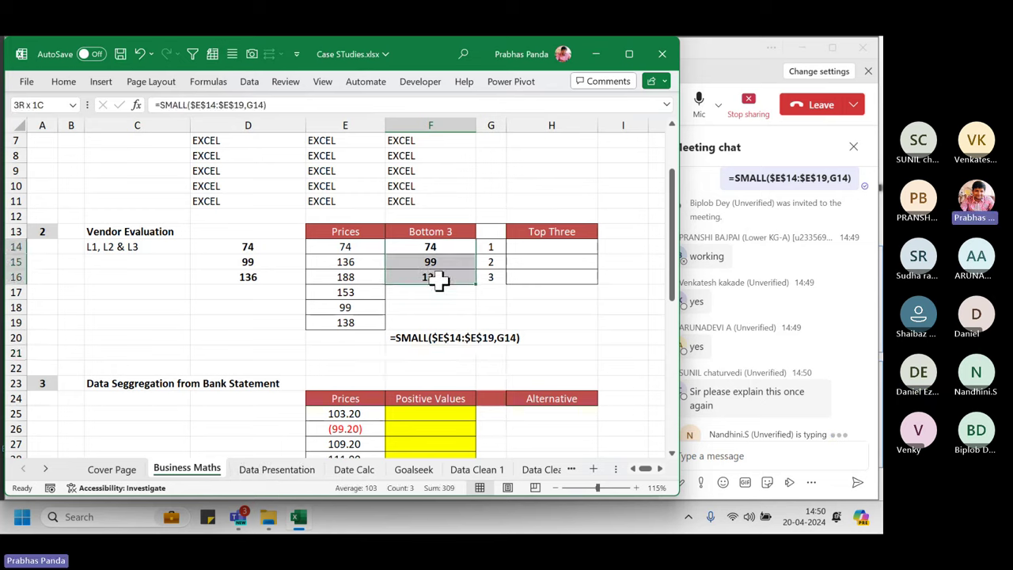
key("Delete")
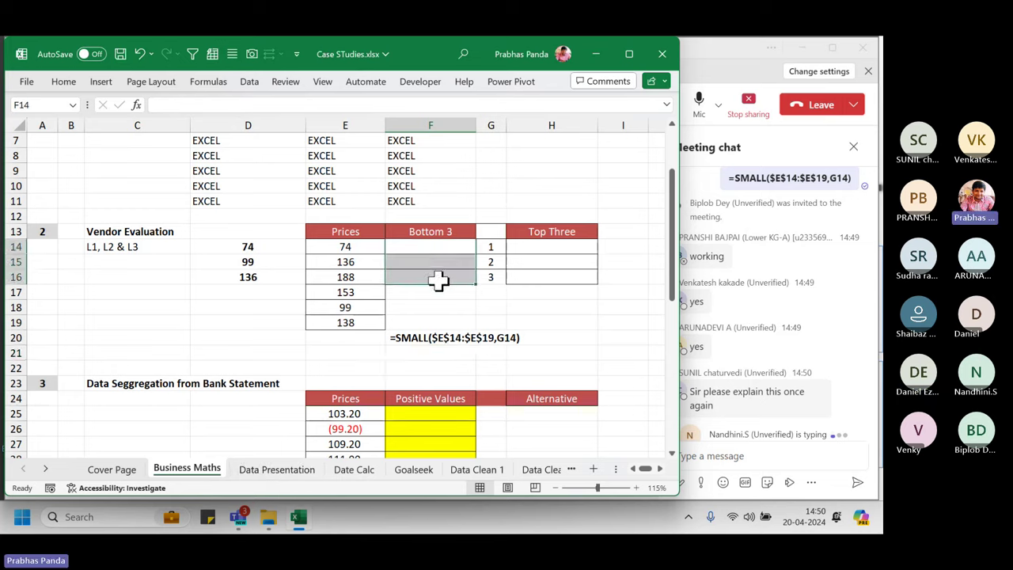
type("=")
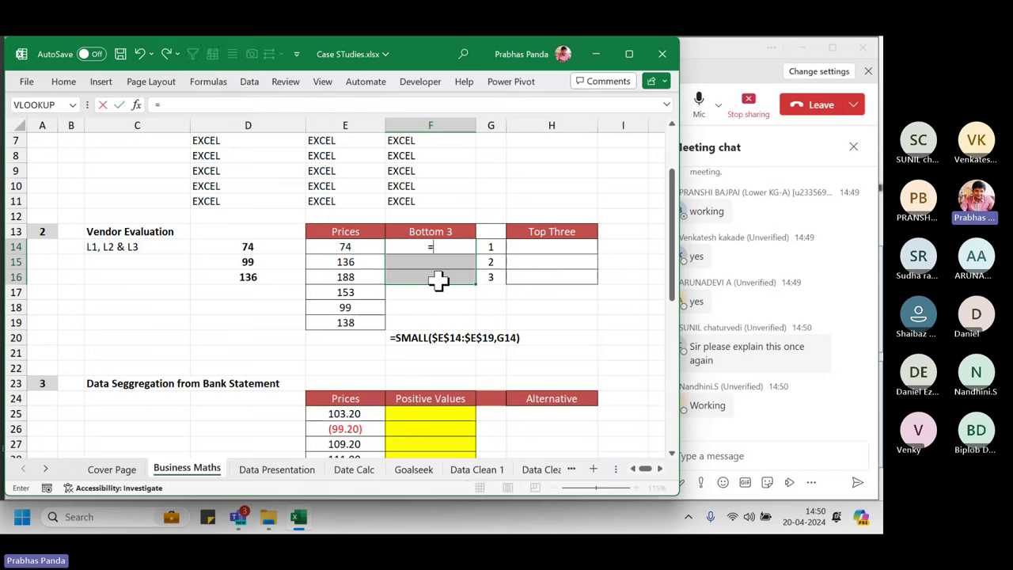
type("SMALL(")
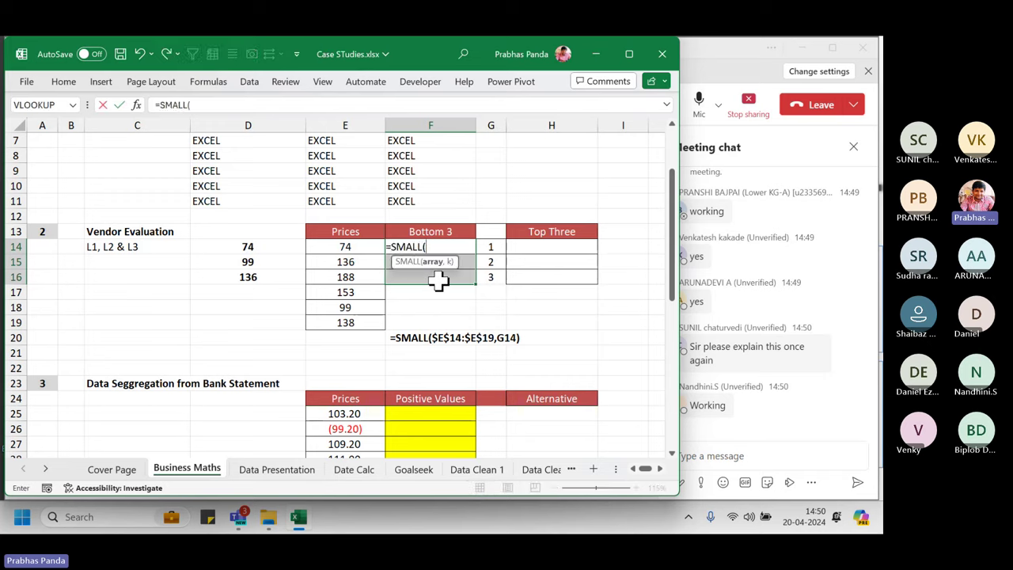
key("Left")
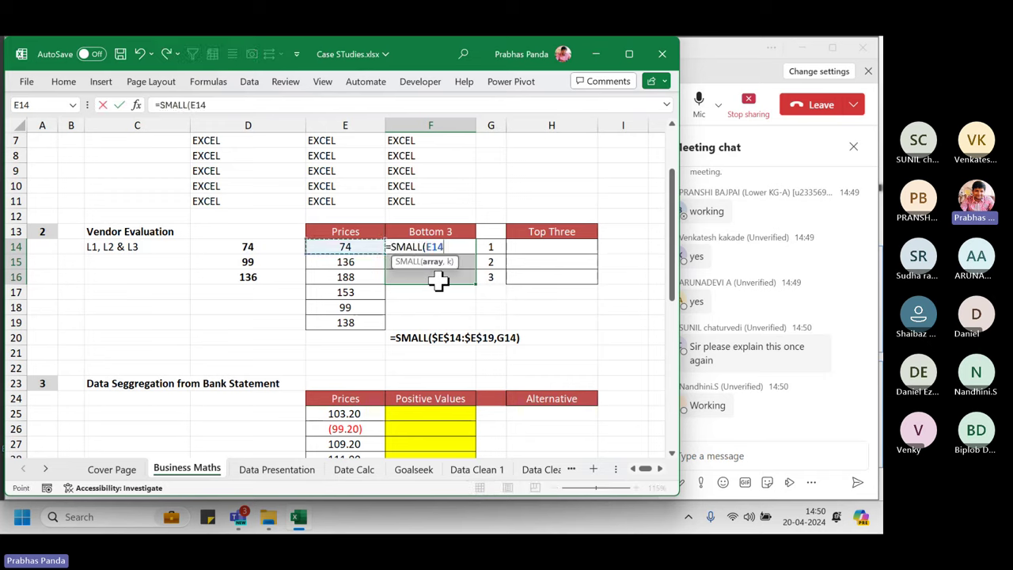
key("ctrl+shift+Down")
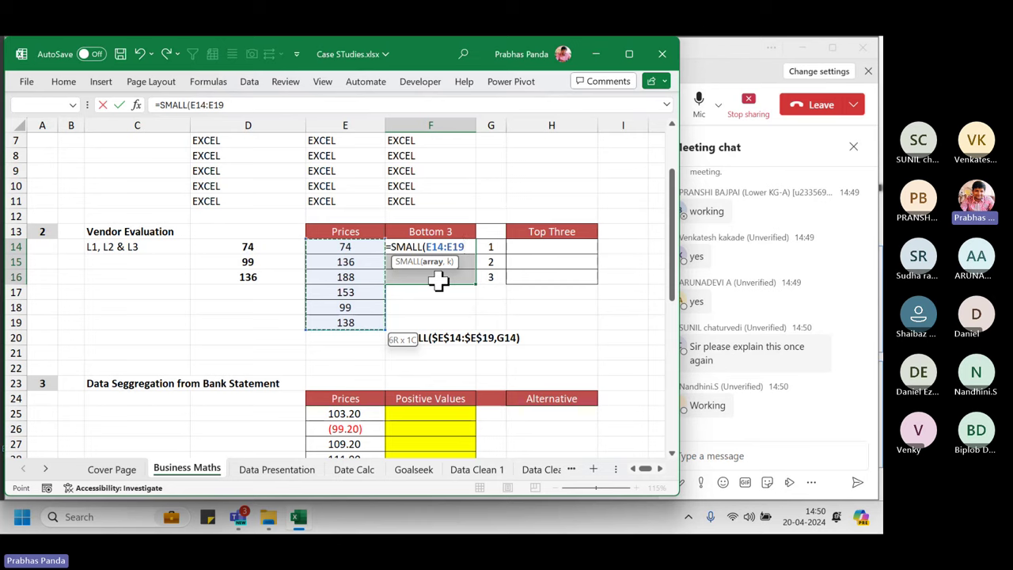
key("F4")
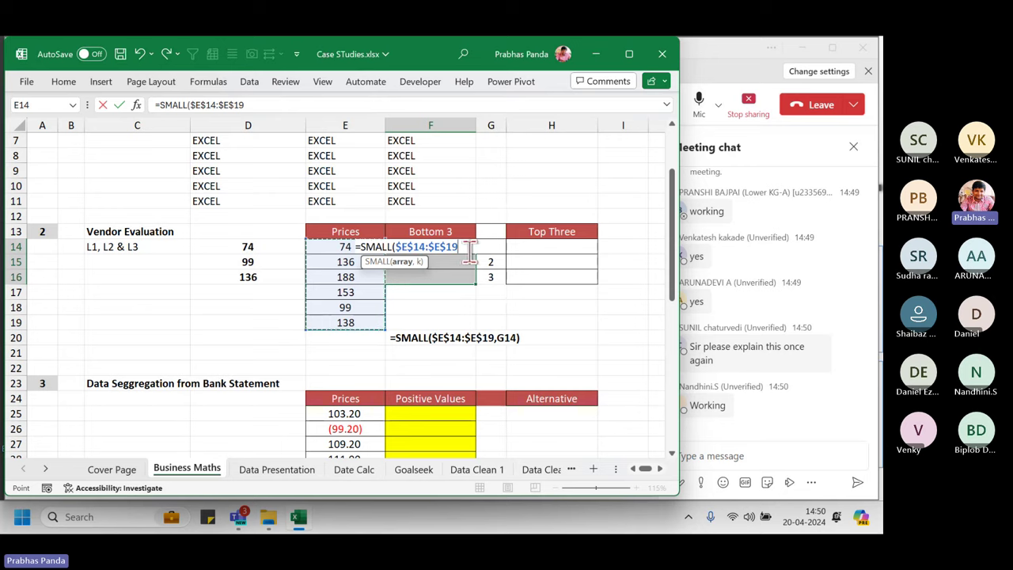
type(",")
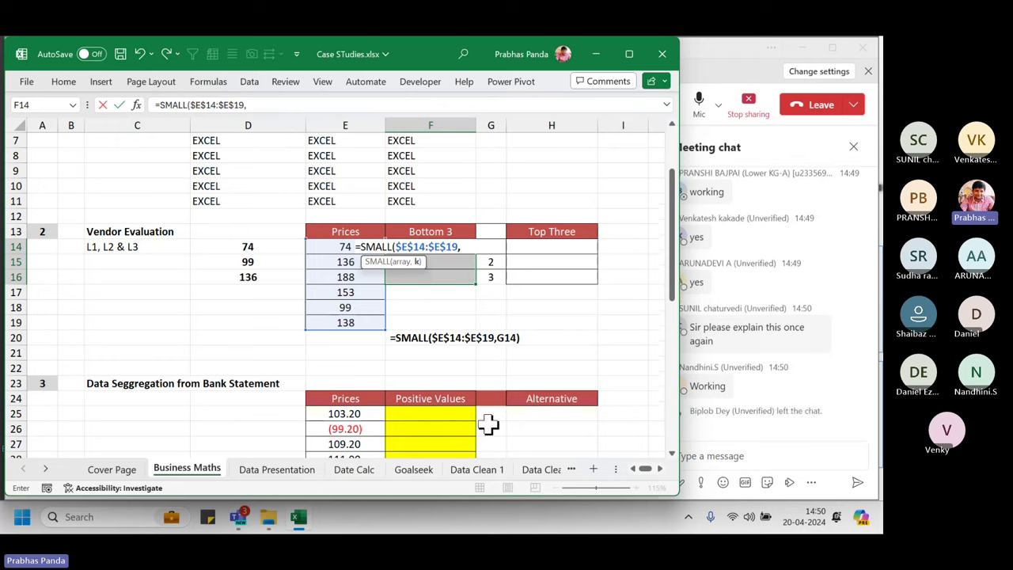
key("Right")
type(")")
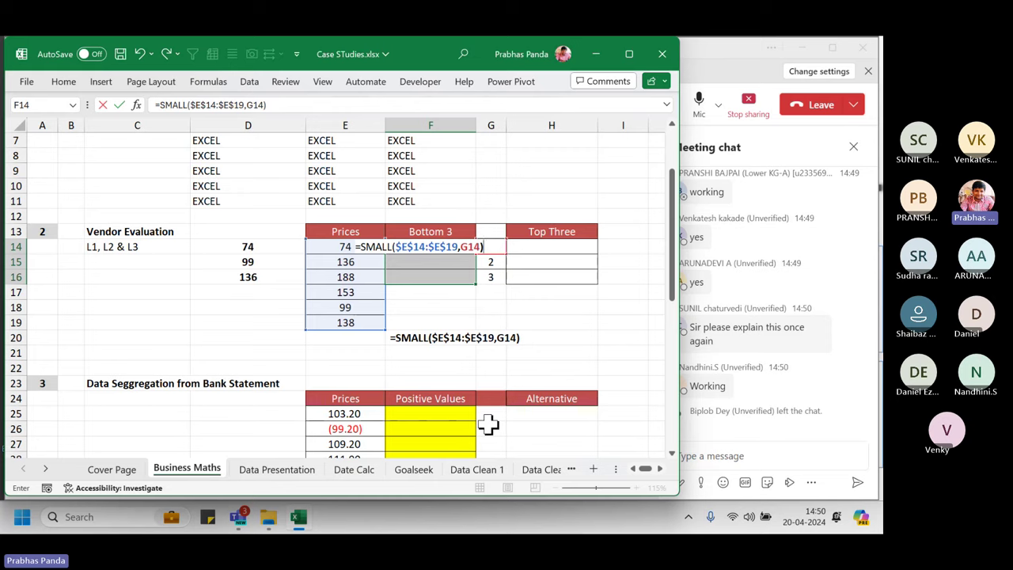
key("ctrl+Return")
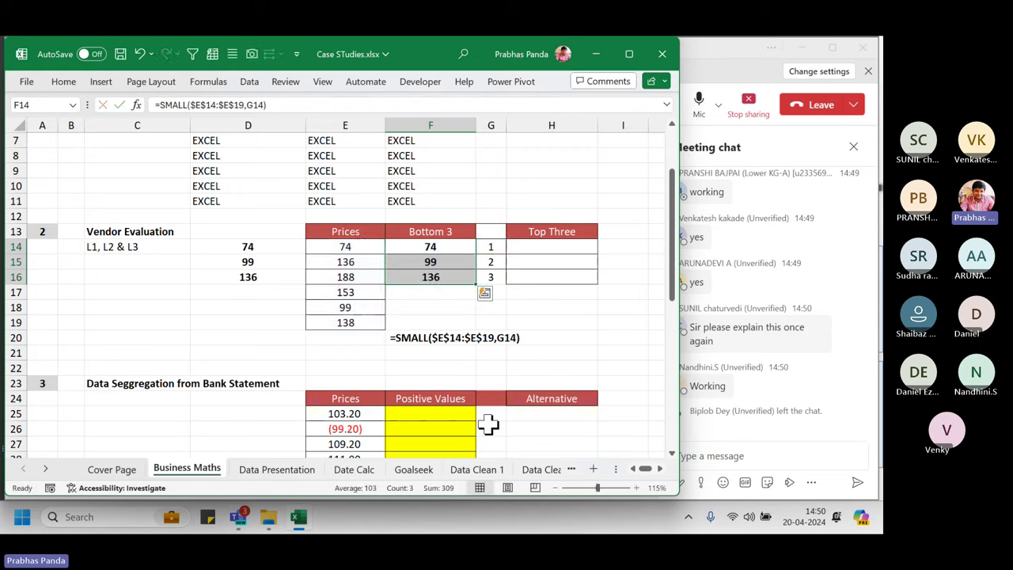
key("F2")
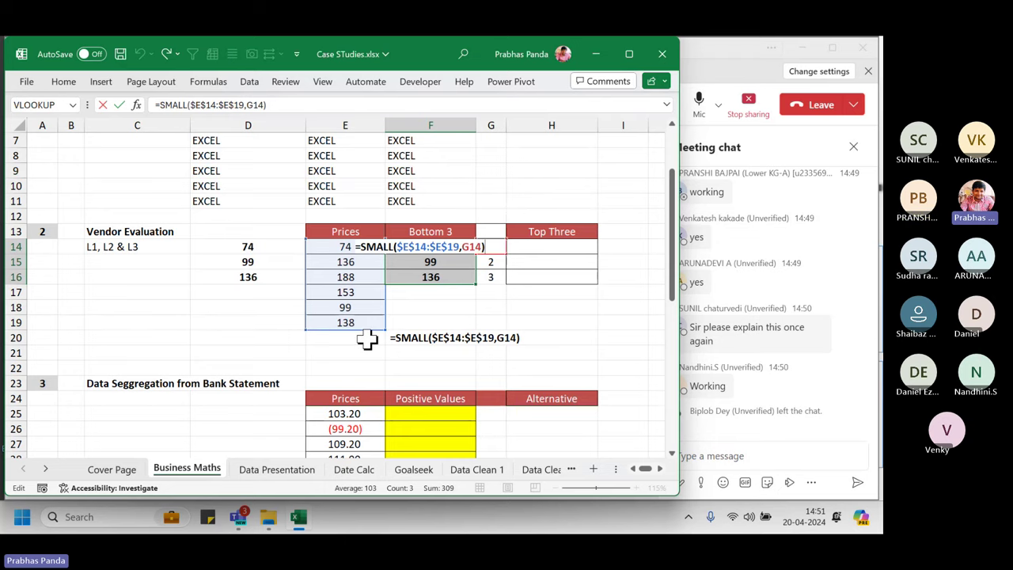
key("ctrl+Return")
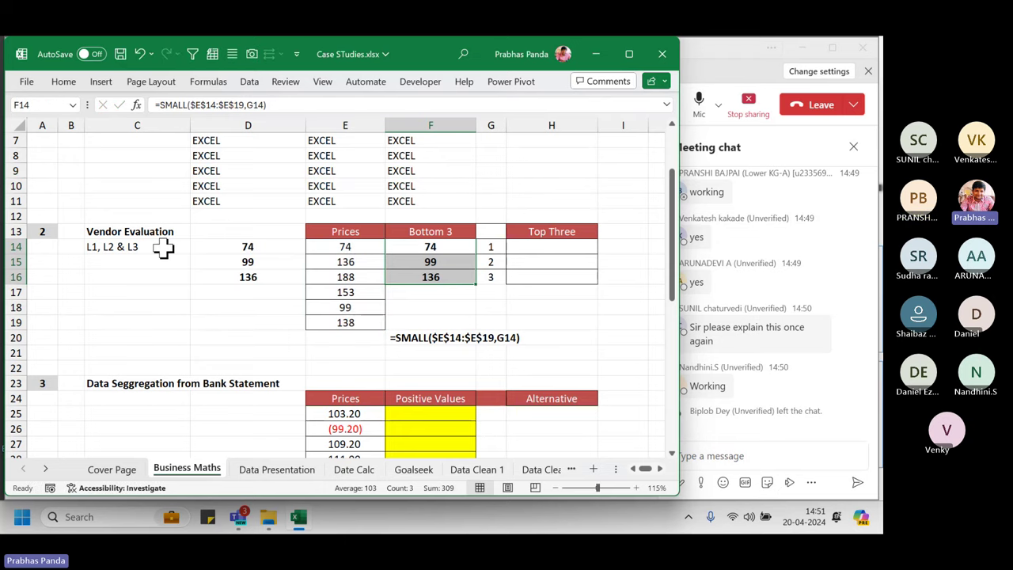
In a new workbook, try SUNDAY and then 1 as sample entries in B2.
key("ctrl+n")
scroll(266, 297, "up", 9, "ctrl")
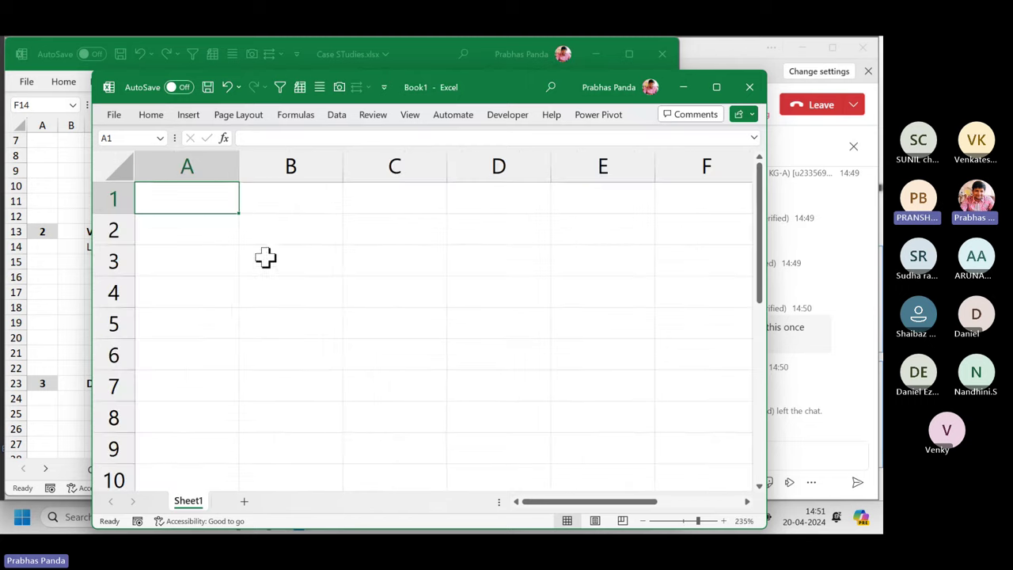
left_click(265, 208)
left_click(275, 228)
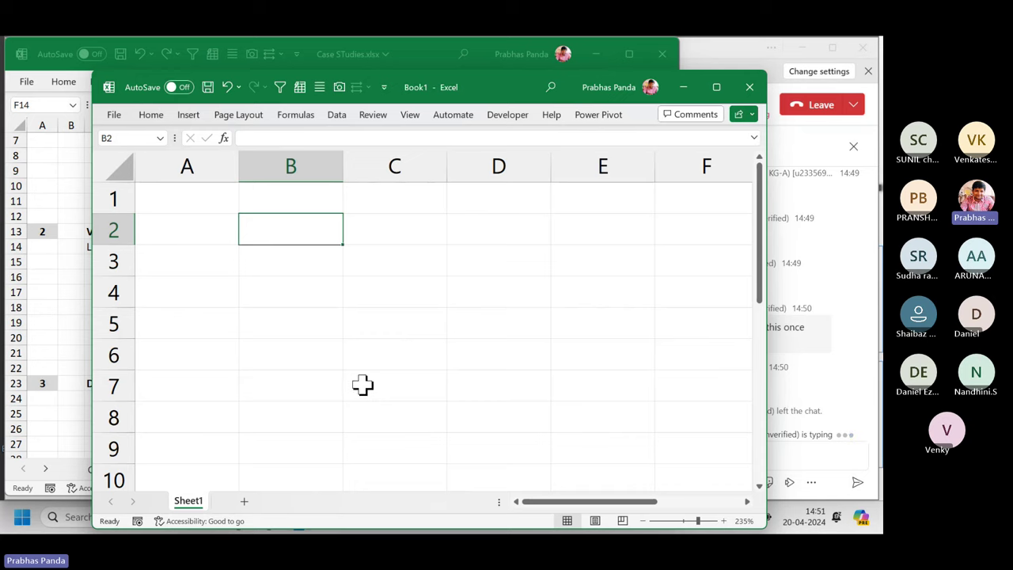
type("sUN")
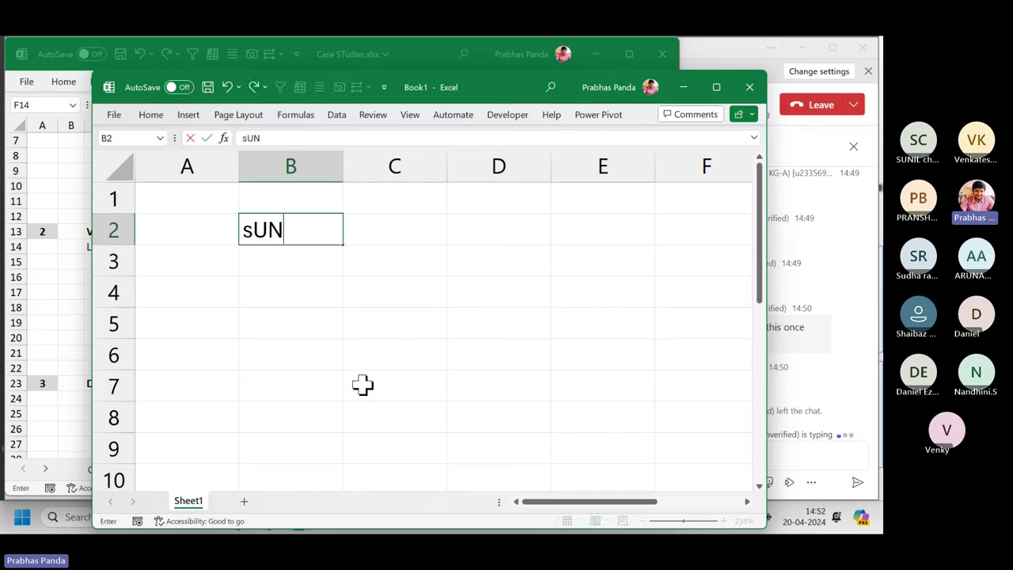
type("DAY")
key("Return")
key("Up")
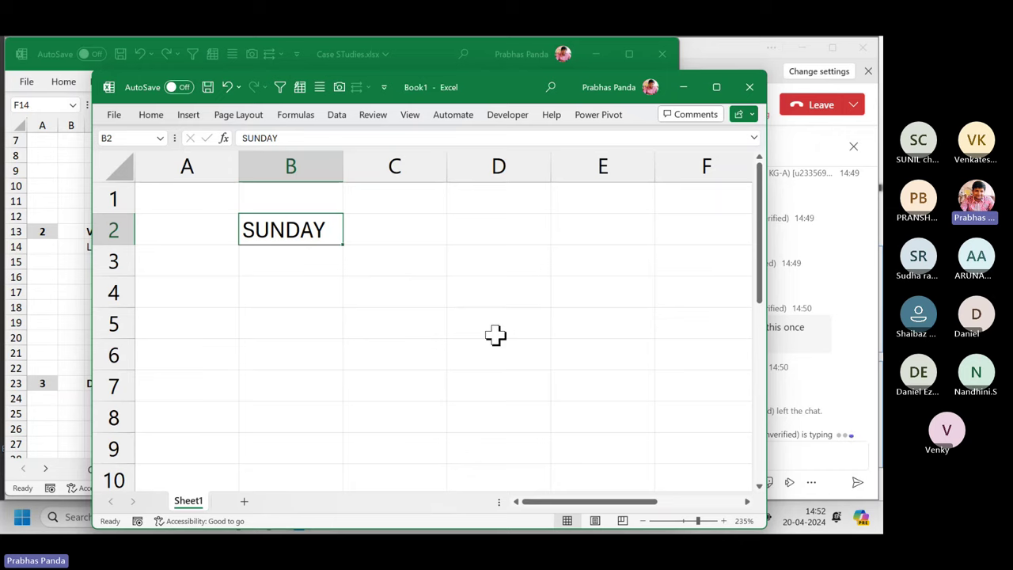
type("1")
key("Return")
Enter =RANDBETWEEN(1000,9999) in cell B2.
key("Left")
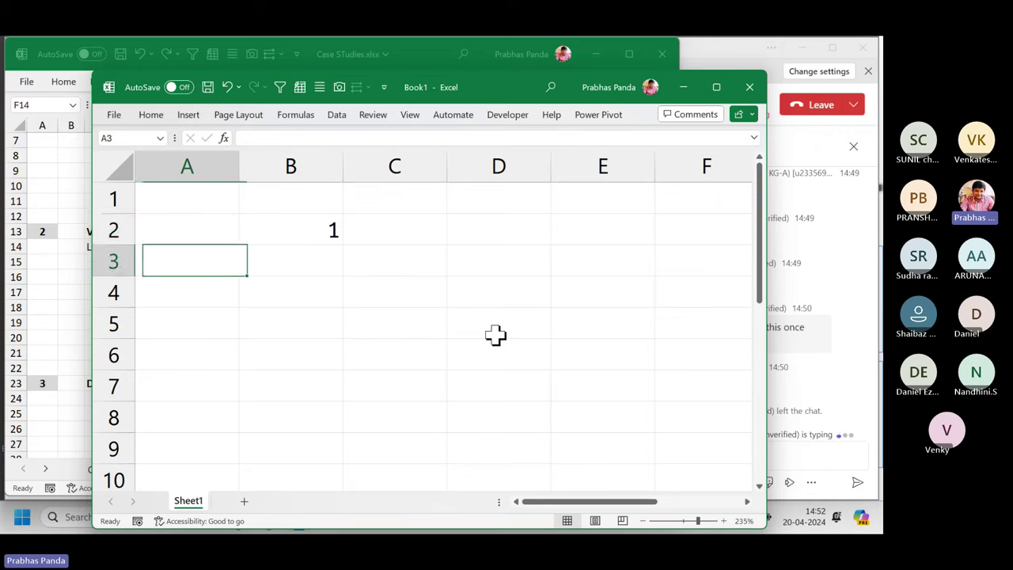
key("Up")
key("Right")
type("=RANDBE")
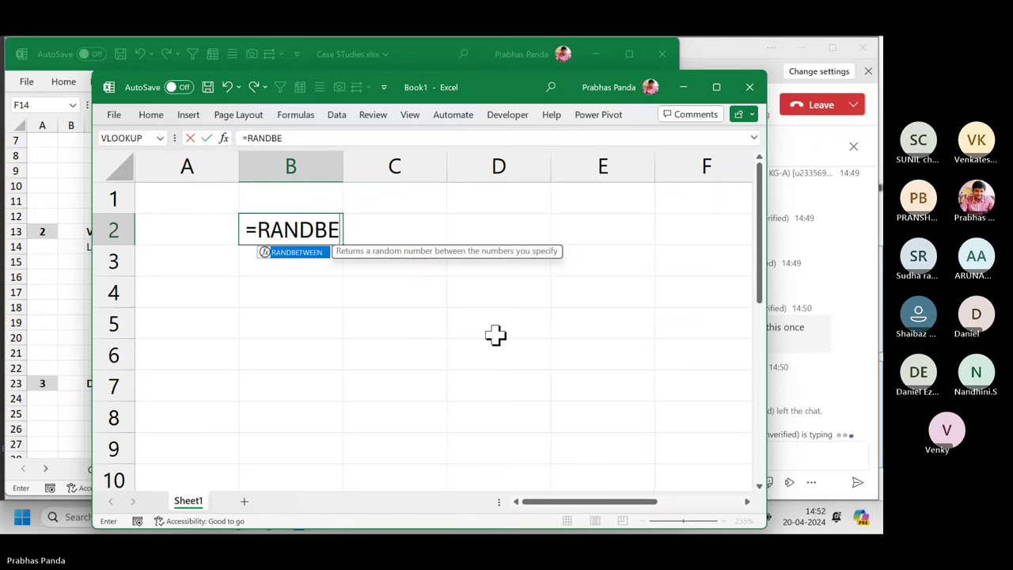
key("Tab")
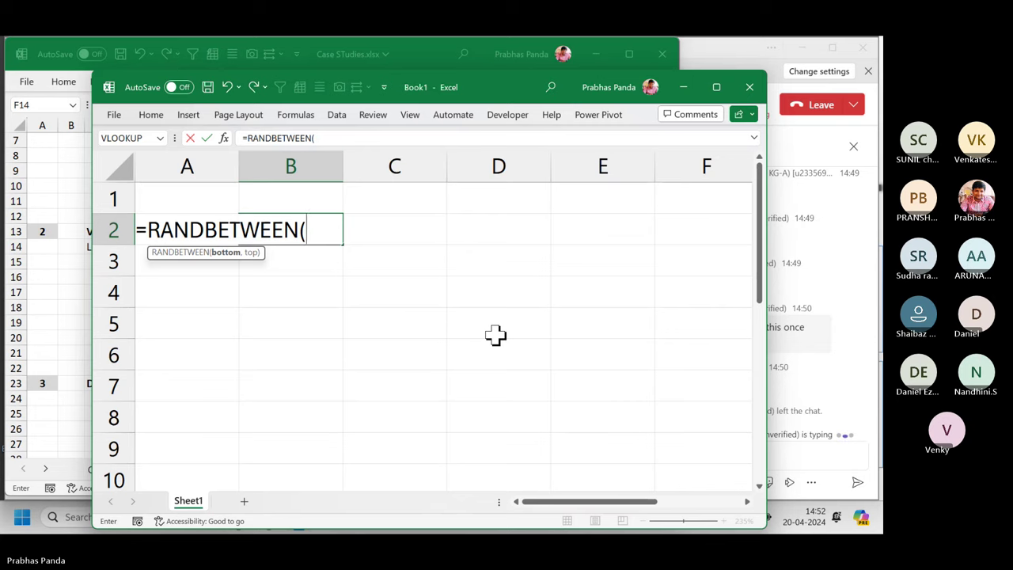
type("1000")
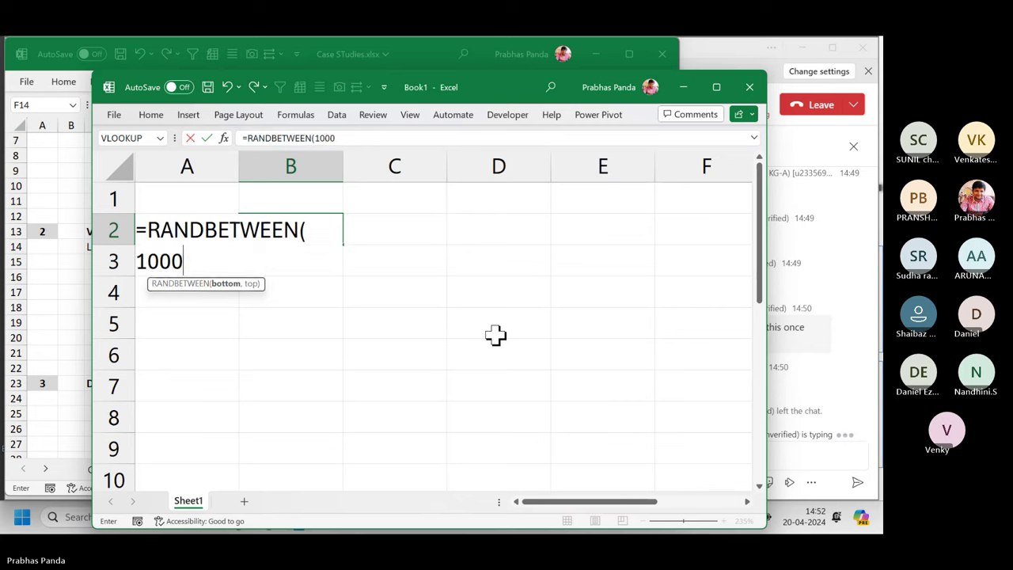
type(",99999")
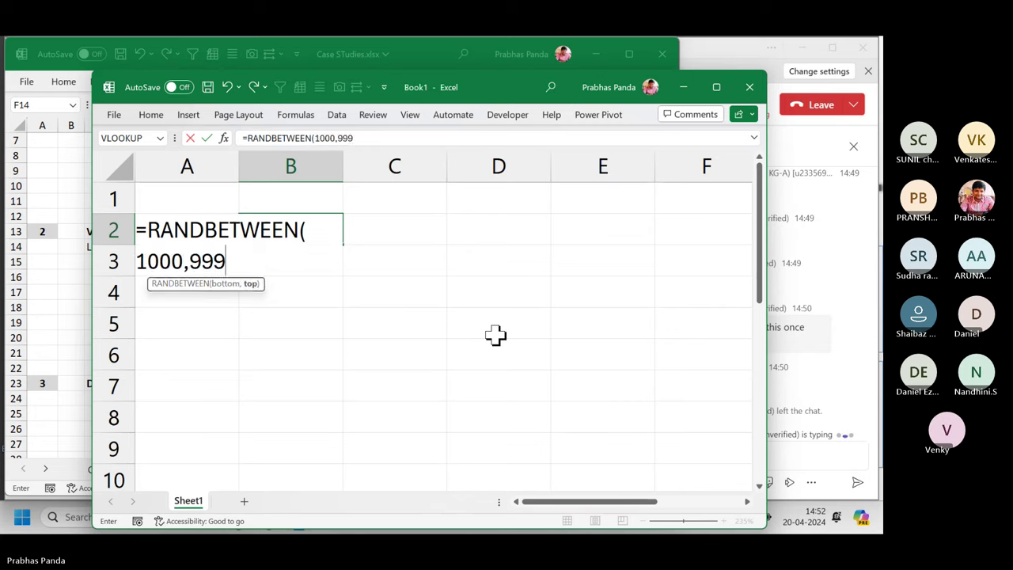
type(")")
key("Return")
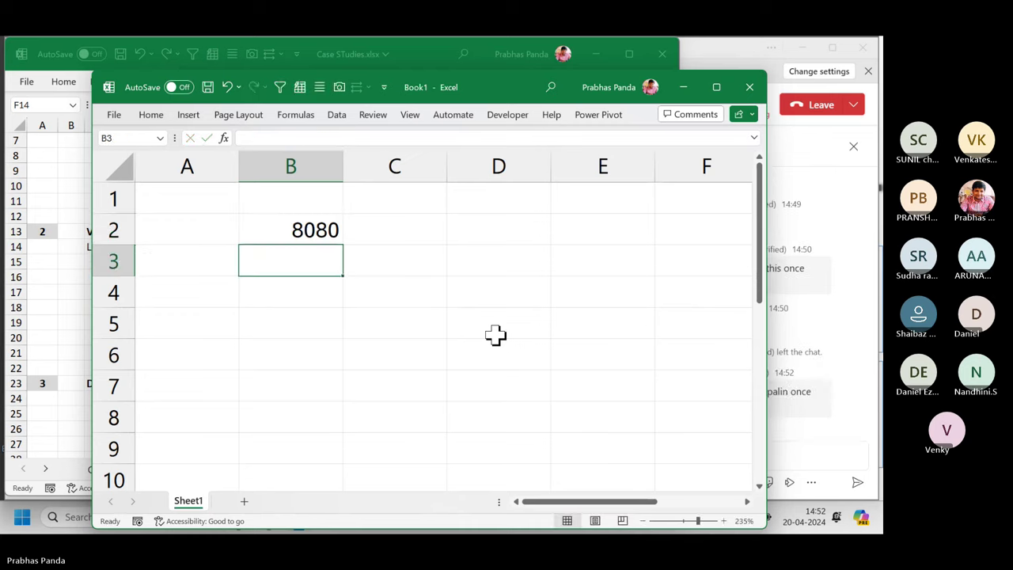
Fill the RANDBETWEEN formula down from B2 to B102.
left_click(286, 223)
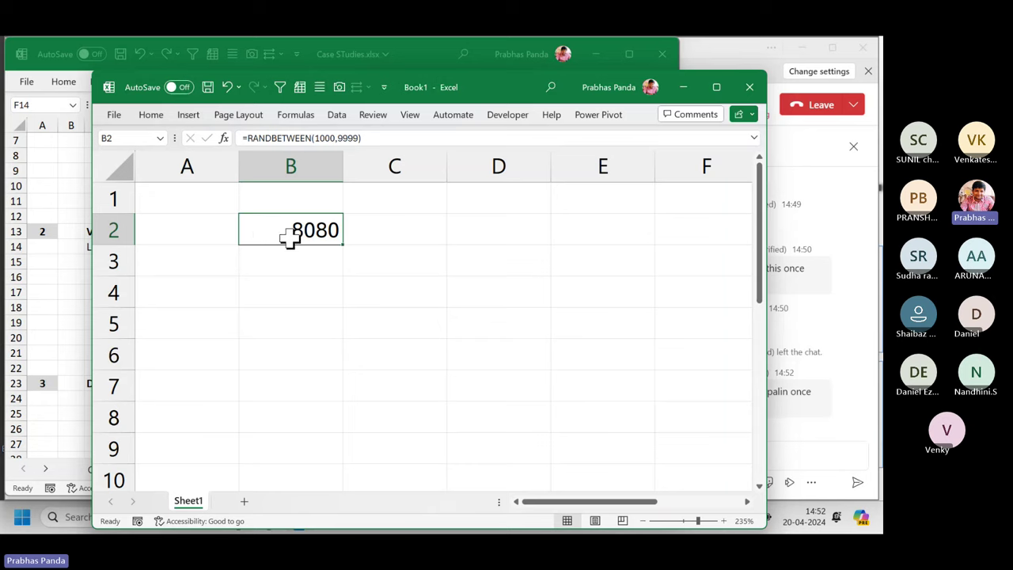
key("F5")
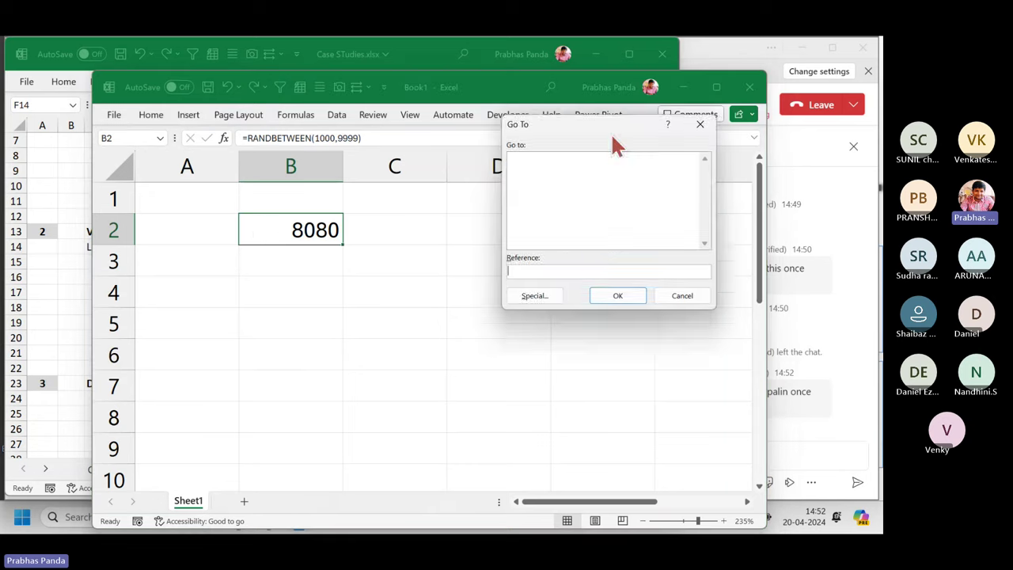
type("B102")
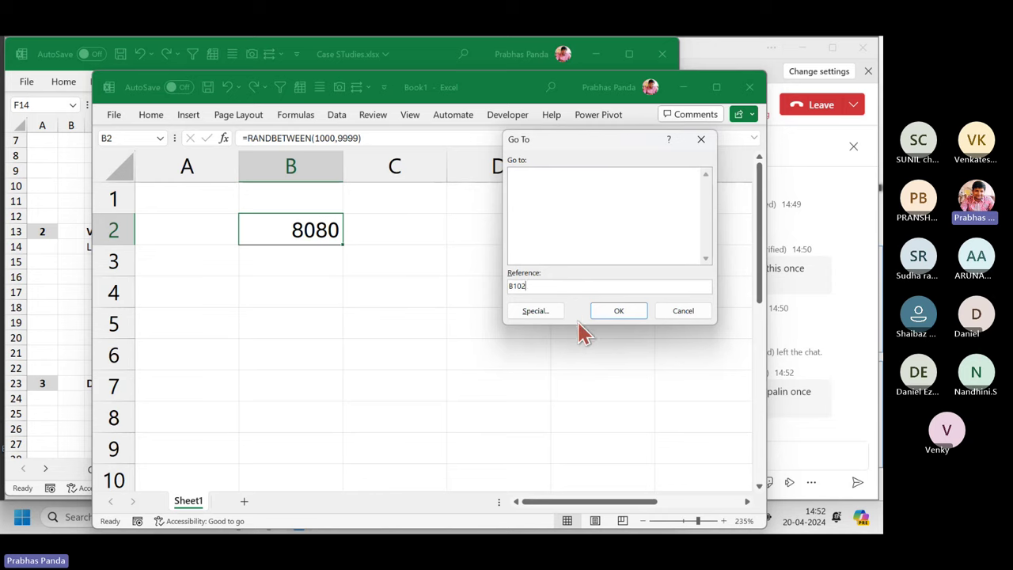
left_click(615, 311)
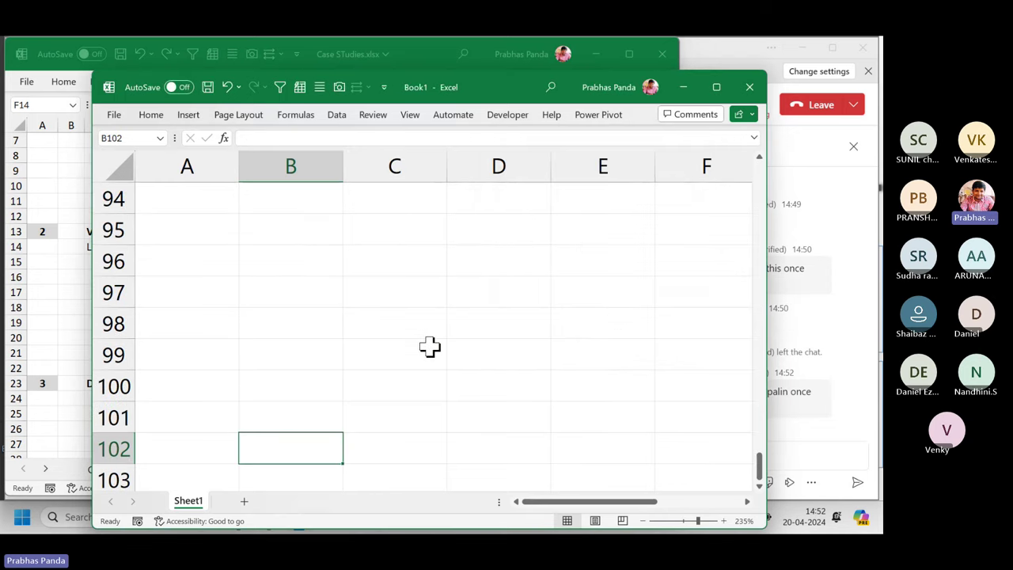
key("ctrl+shift+Up")
key("ctrl+d")
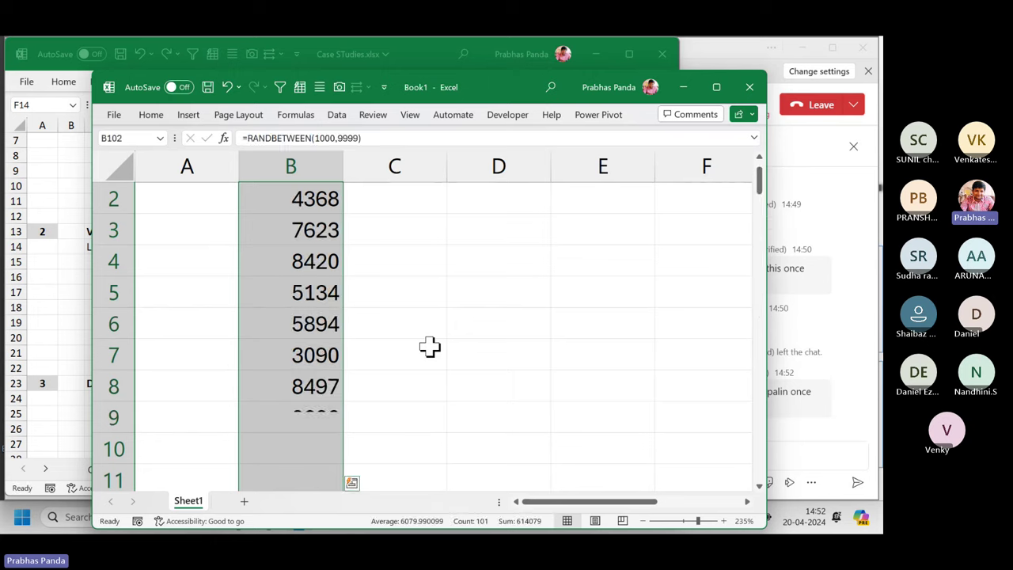
Paste B2:B102 back over itself as values only.
key("ctrl+c")
key("alt+e")
key("s")
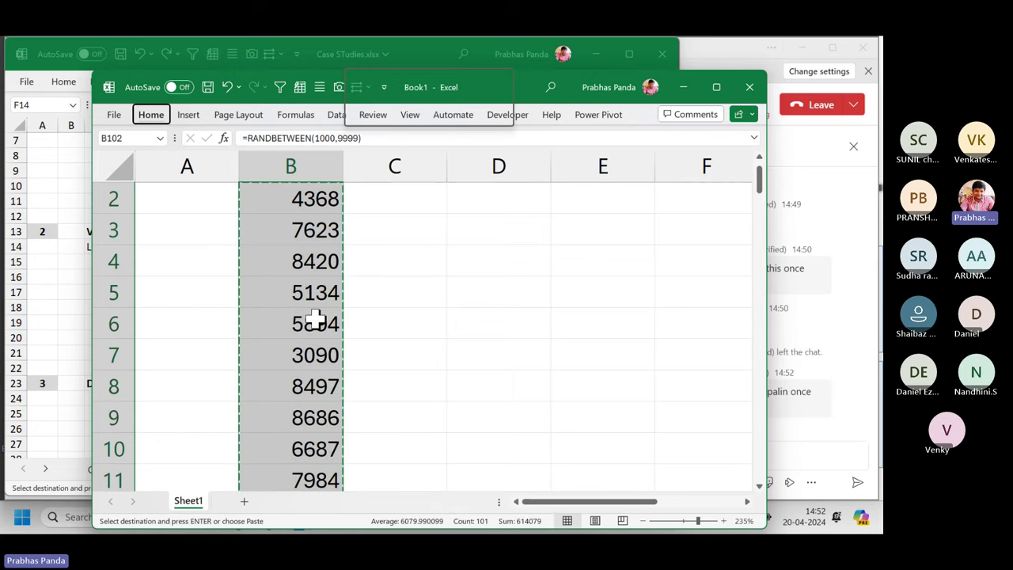
key("v")
key("Return")
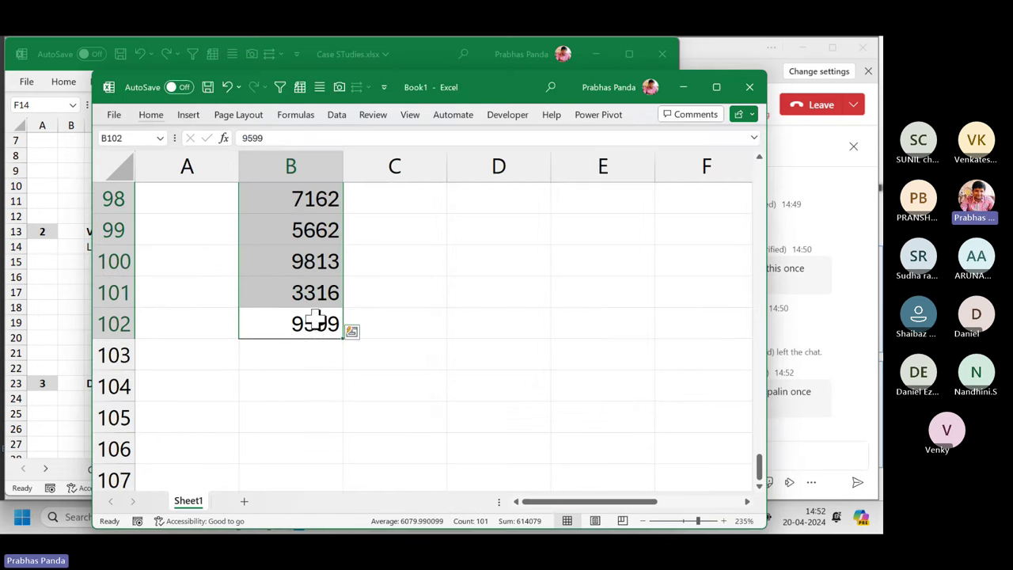
left_click(305, 226)
key("ctrl+Home")
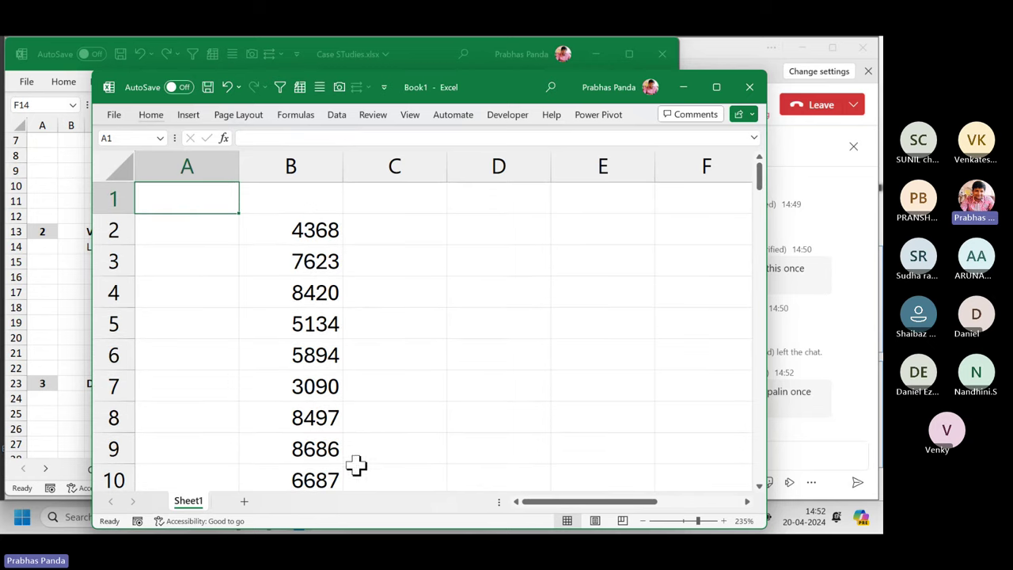
scroll(312, 448, "down", 4)
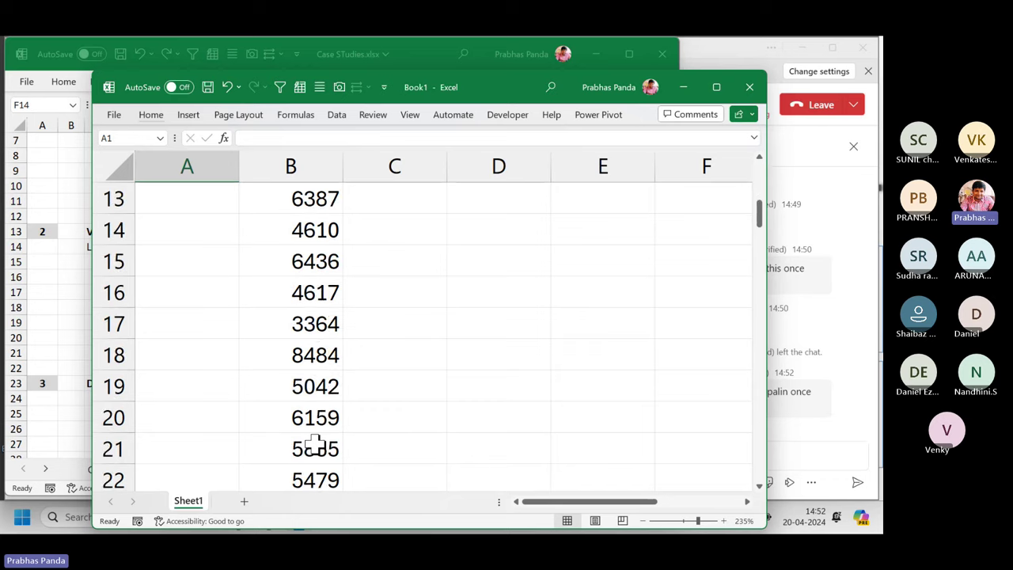
scroll(289, 323, "up", 2)
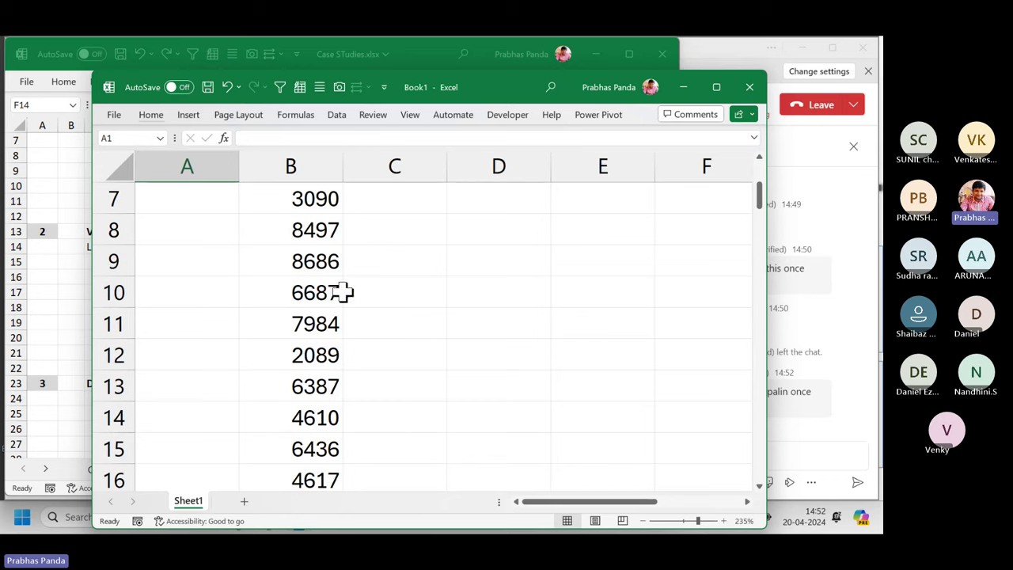
left_click_drag(320, 293, 313, 265)
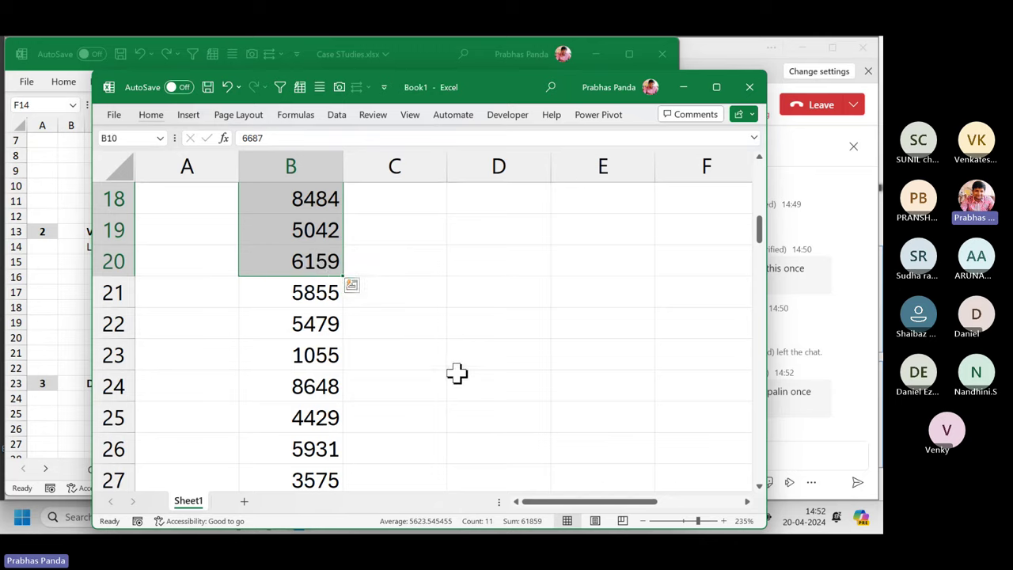
scroll(457, 375, "up", 4)
scroll(458, 377, "down", 2)
scroll(458, 377, "down", 4)
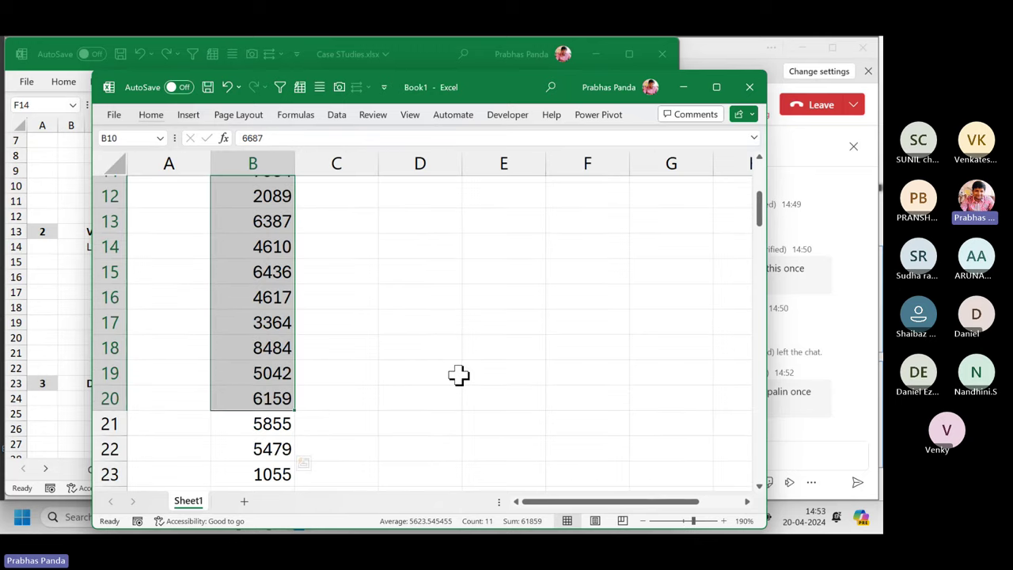
scroll(458, 375, "up", 1)
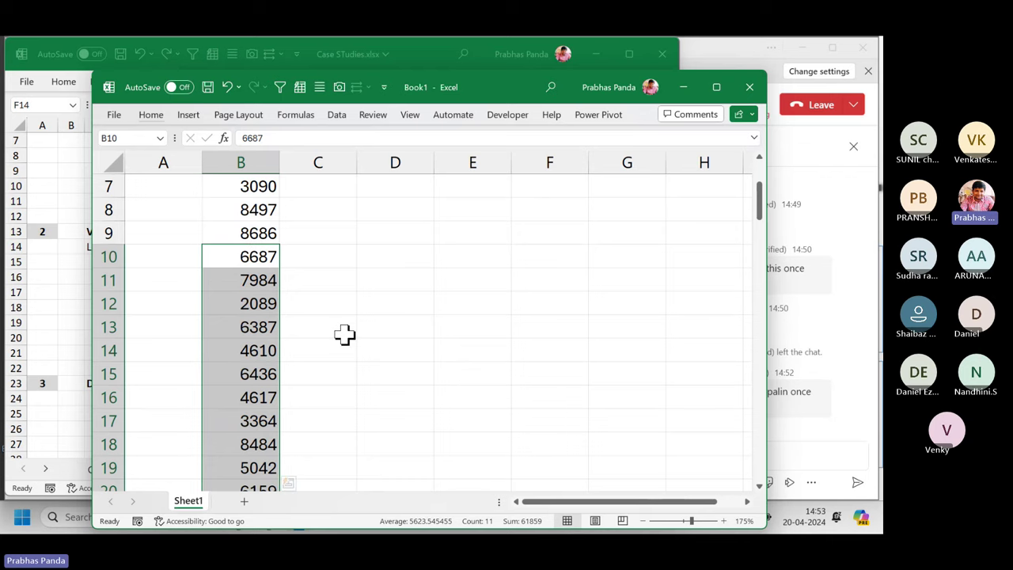
Enter 1 as the first index number in C2.
key("ctrl+Up")
key("Up")
key("Right")
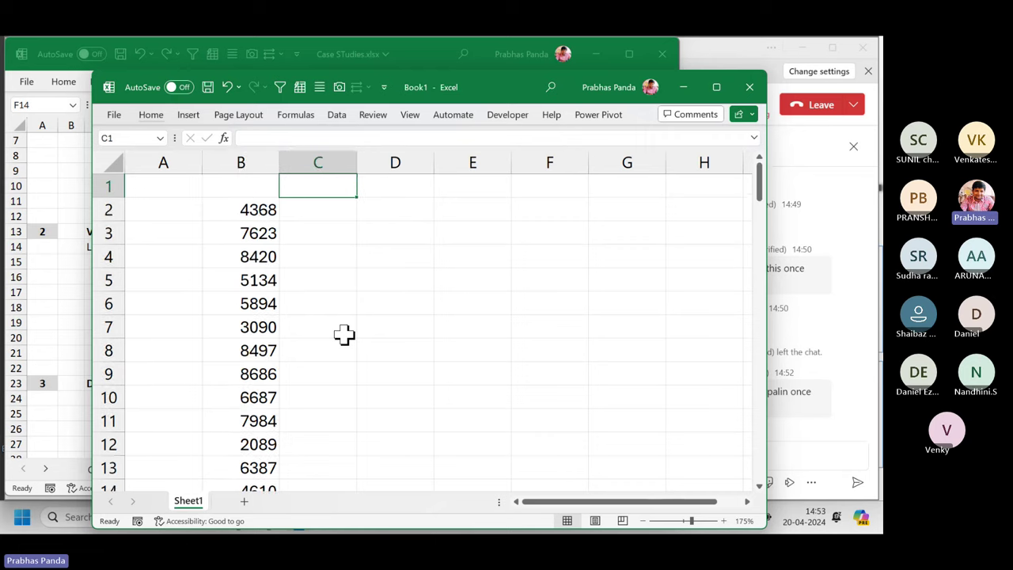
key("Down")
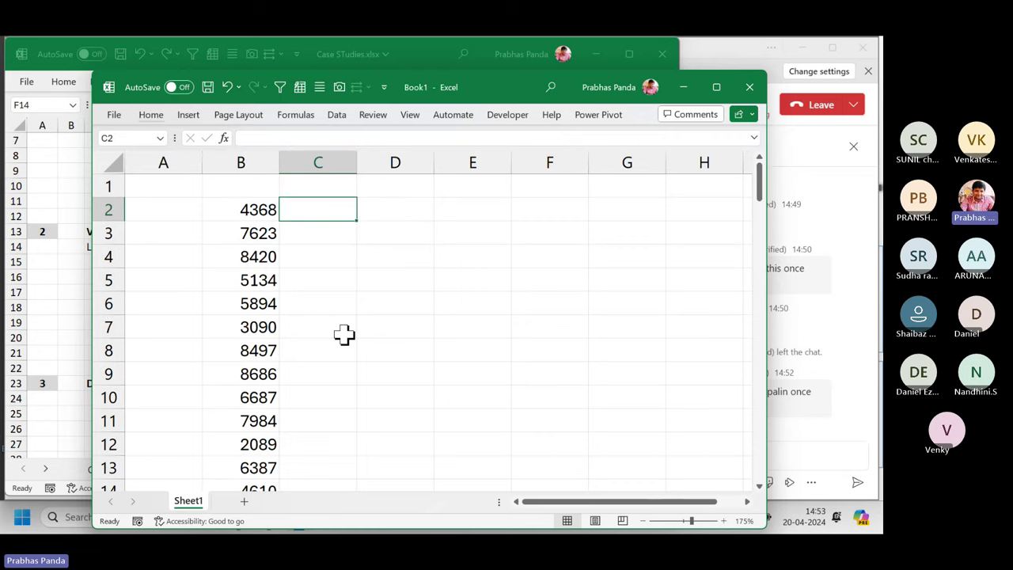
type("1")
key("Return")
key("Up")
Put =C2+1 in C3, fill it down, and select C2:C102.
left_click(317, 233)
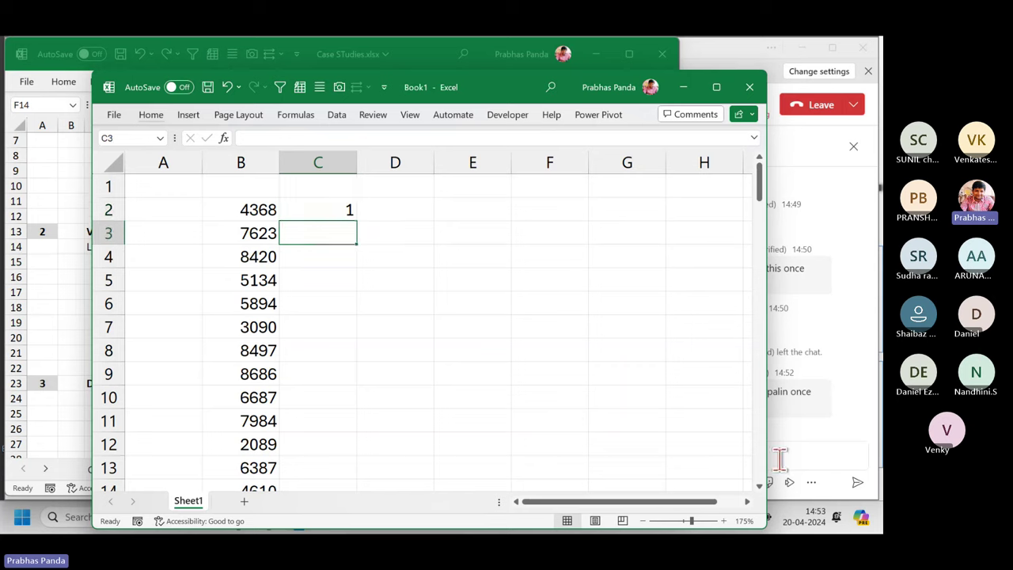
type("=")
key("Up")
type("+")
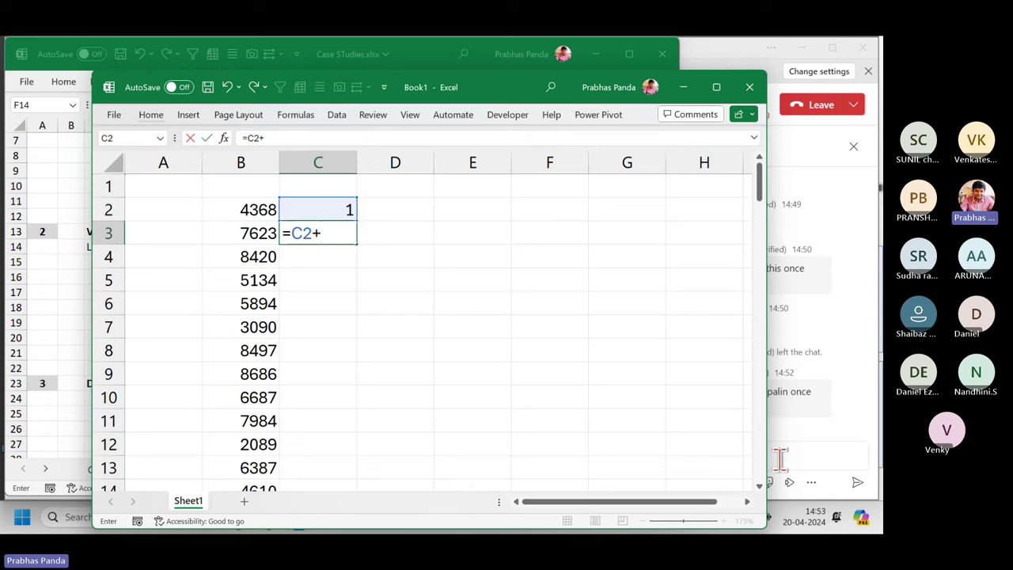
type("1")
key("Return")
key("Up")
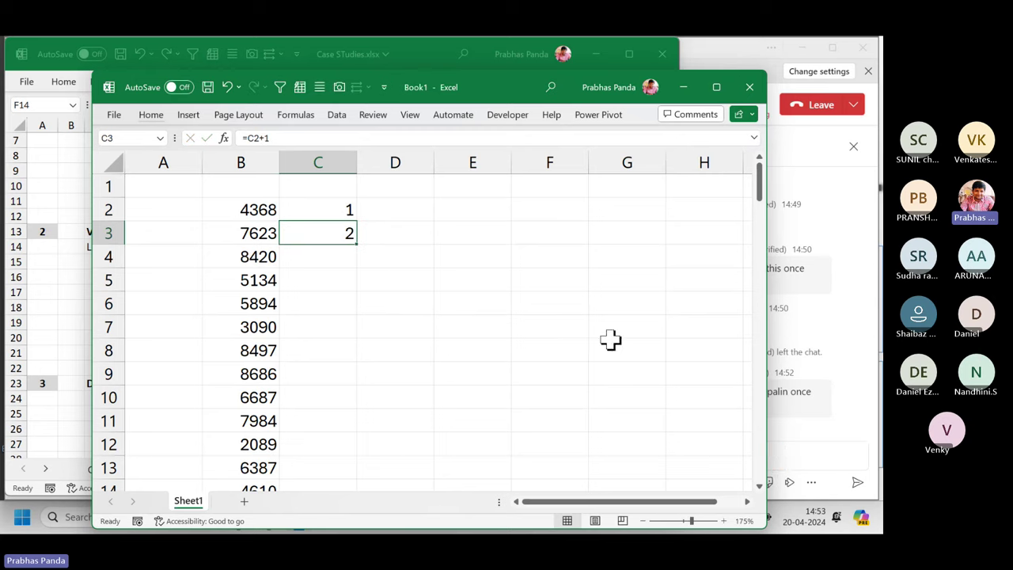
double_click(357, 244)
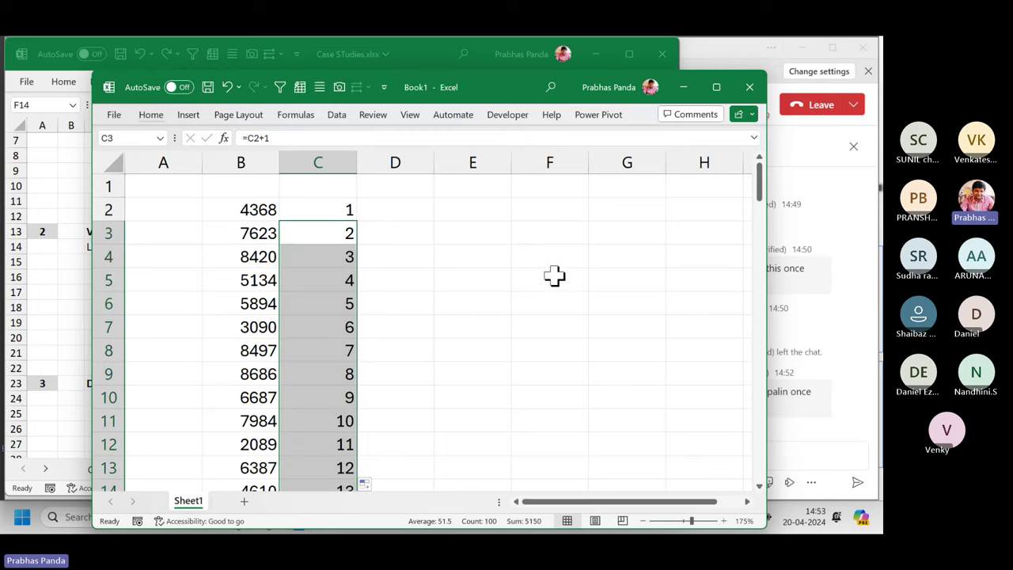
key("Up")
key("ctrl+shift+Down")
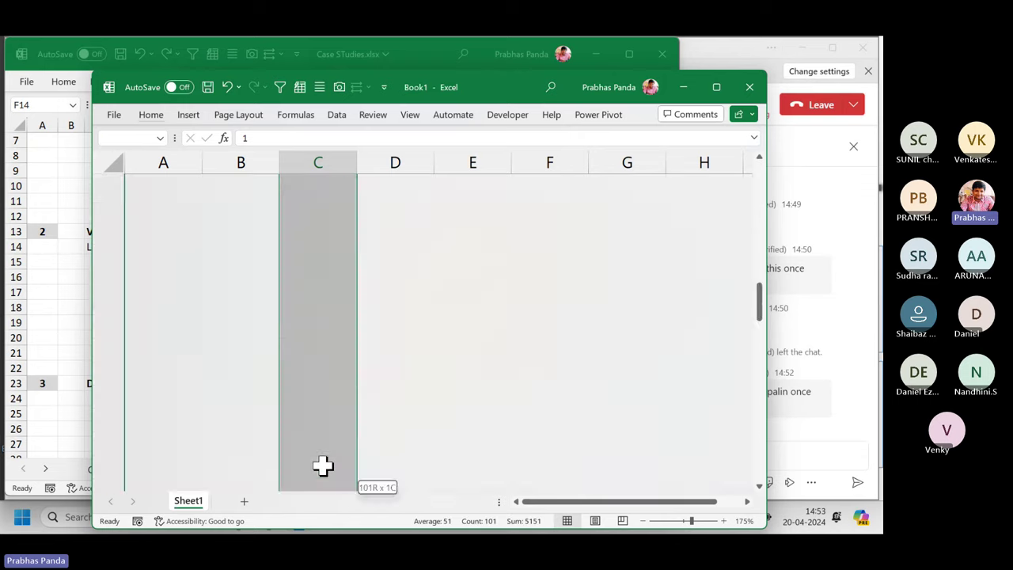
Paste the C2:C102 index numbers back as fixed values.
key("ctrl+c")
key("ctrl+alt+v")
key("v")
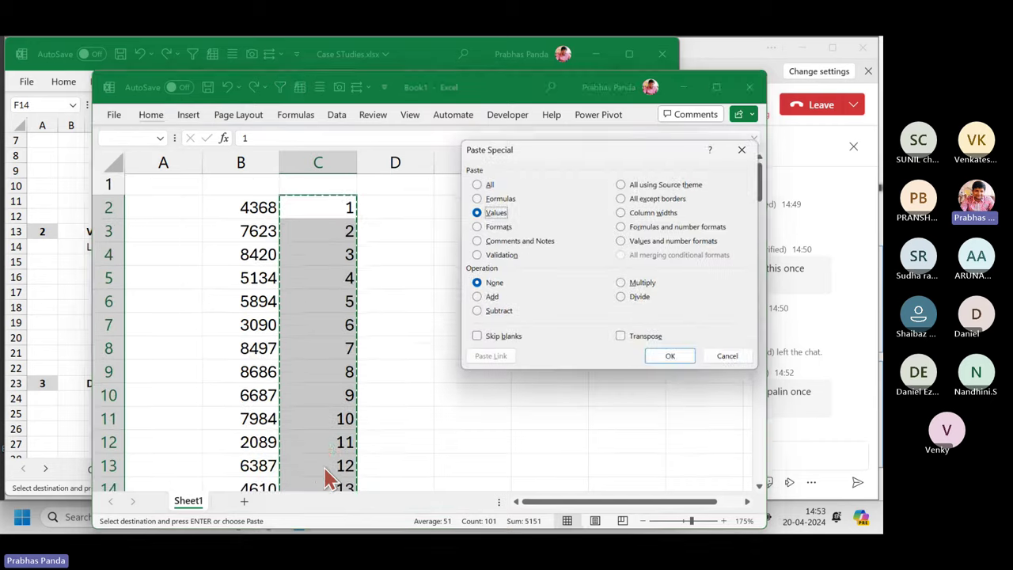
key("Return")
key("Escape")
Head column B 'Value' and column C 'Index'.
left_click(258, 186)
type("vALUE")
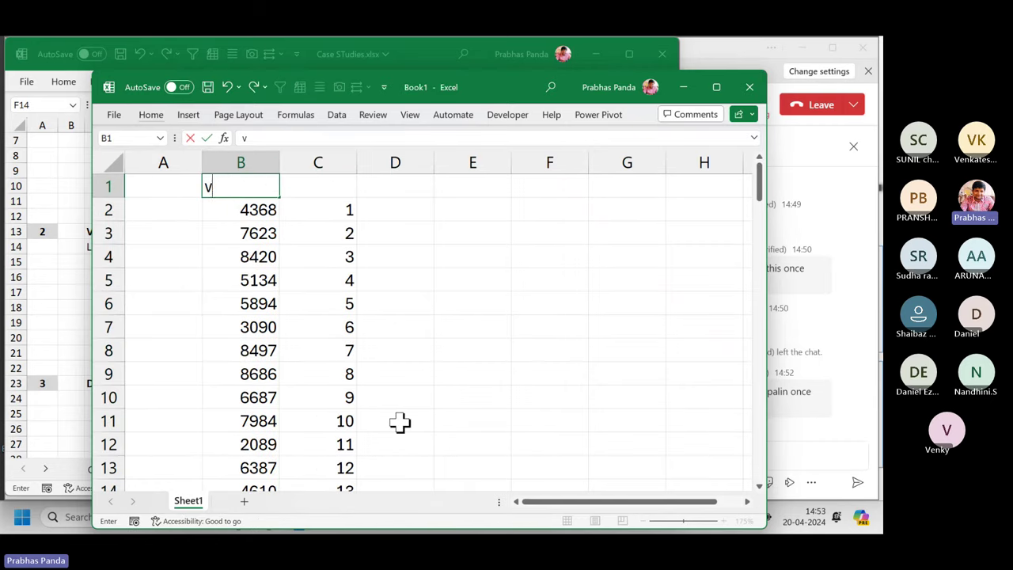
key("Tab")
type("Index")
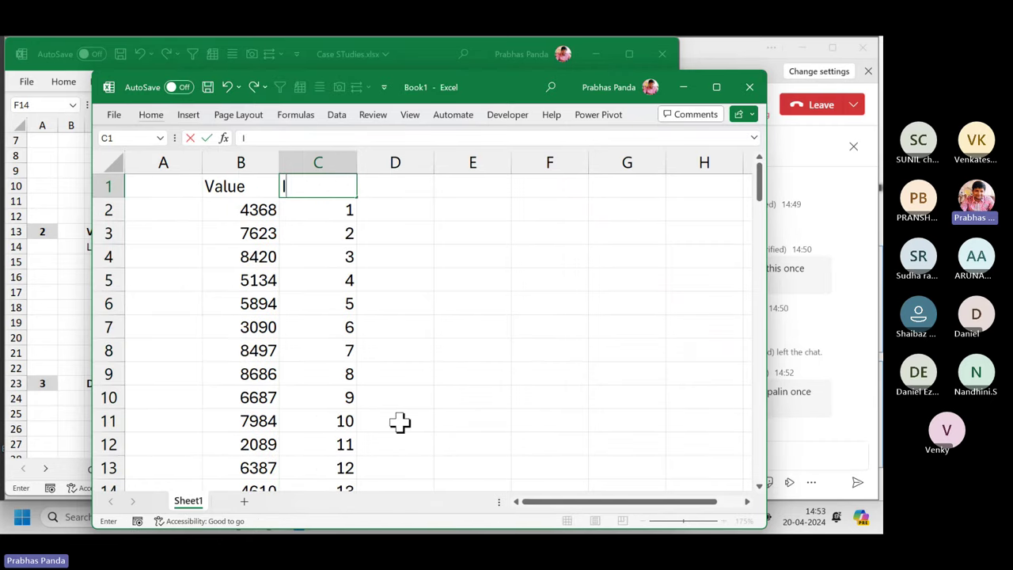
key("Return")
key("Return")
Add filters to the Value and Index header cells.
key("Up")
key("Up")
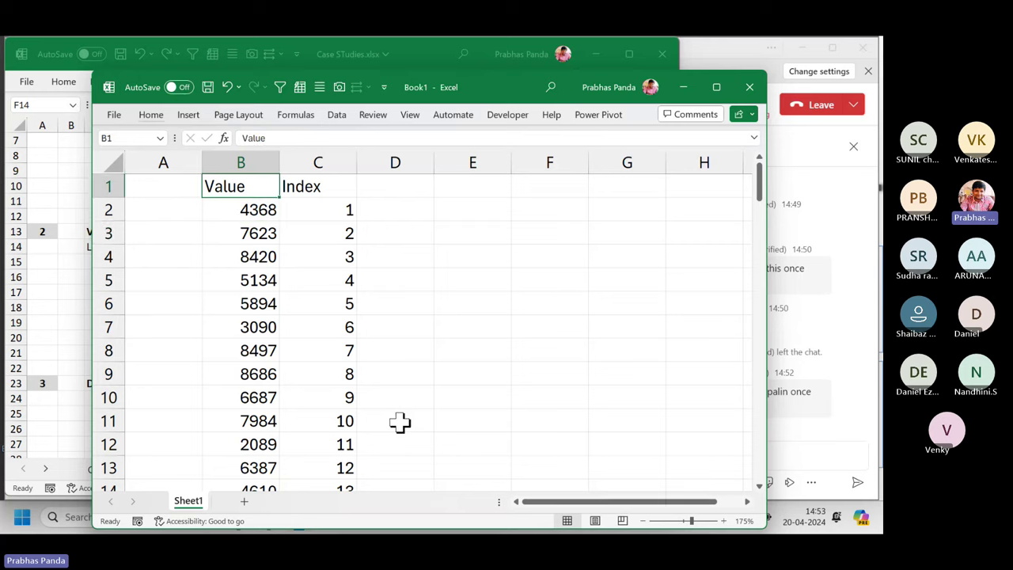
key("shift+Right")
key("shift+Down")
key("ctrl+shift+l")
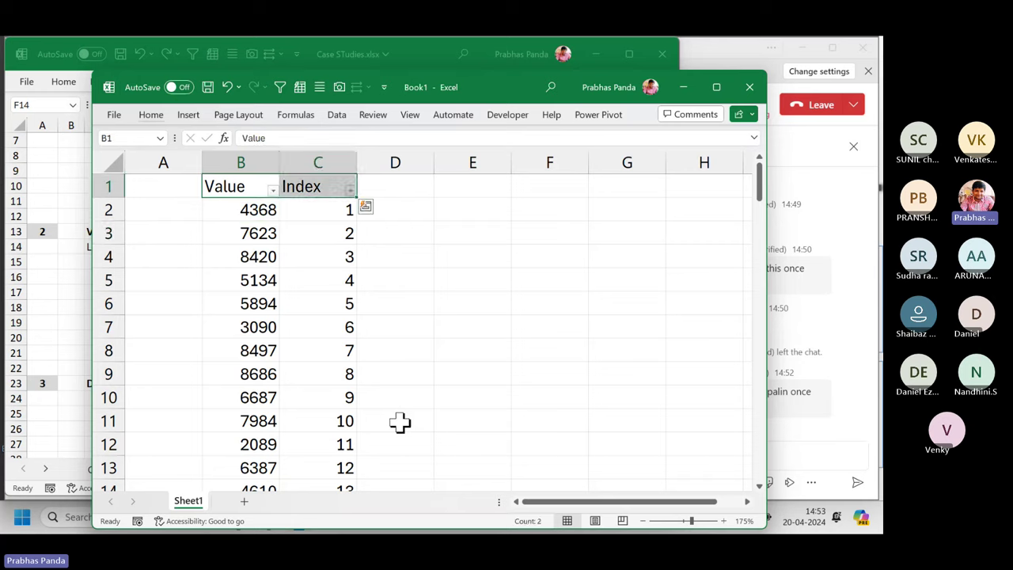
key("Down")
key("Right")
key("Up")
key("alt+Down")
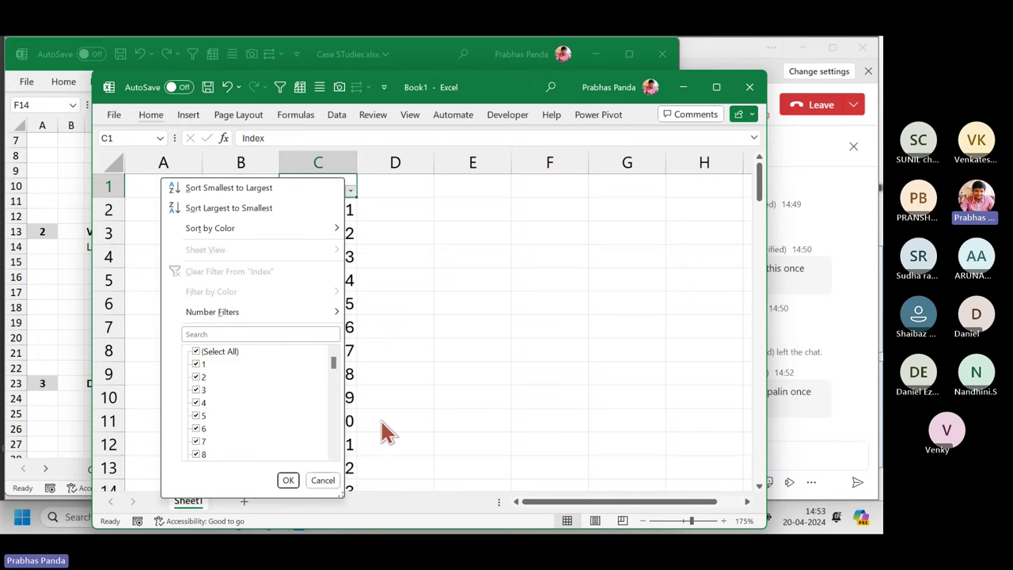
mouse_move(270, 310)
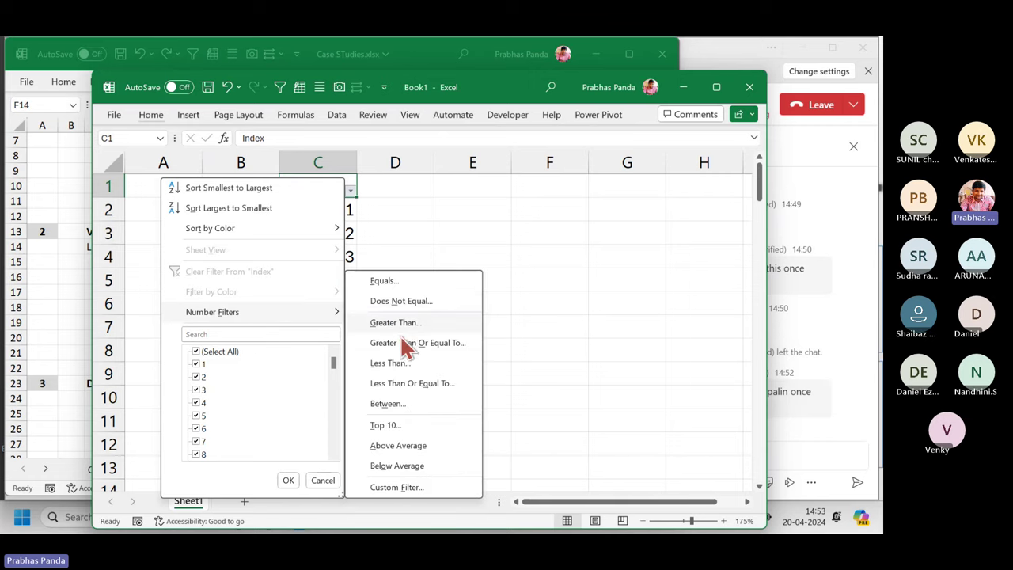
left_click(411, 405)
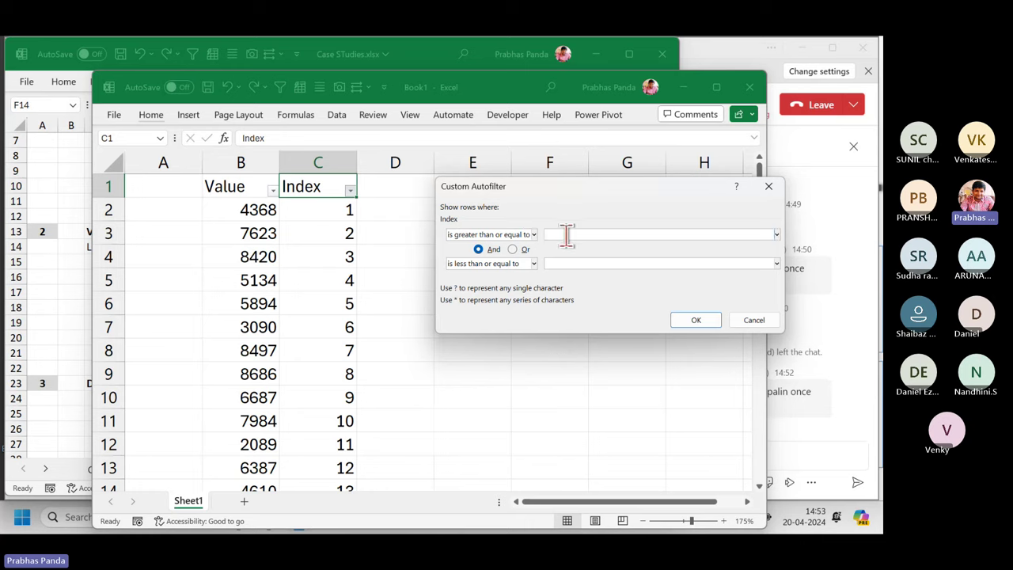
type("101")
left_click(568, 263)
type("120")
left_click(696, 320)
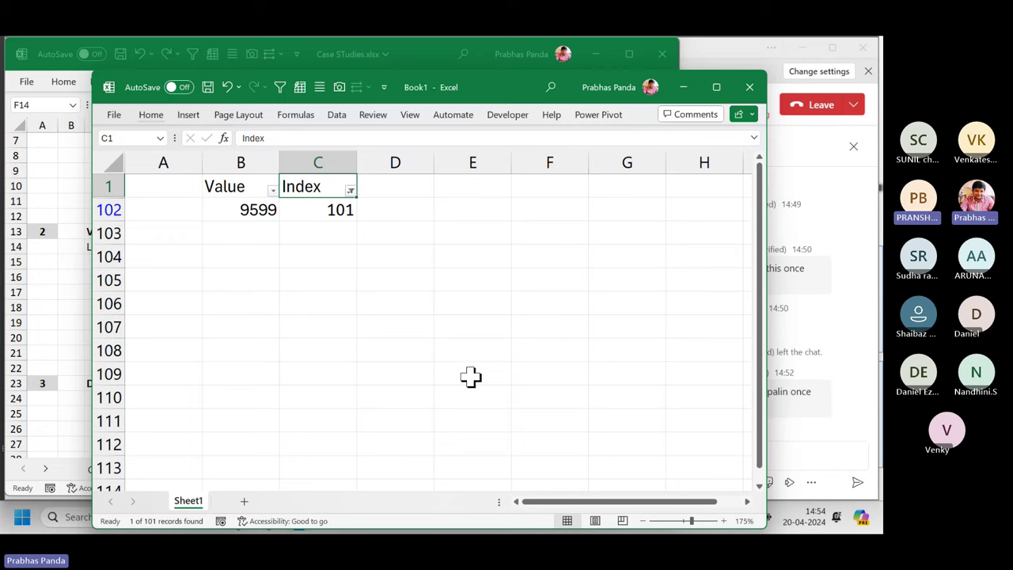
key("alt")
key("a")
key("c")
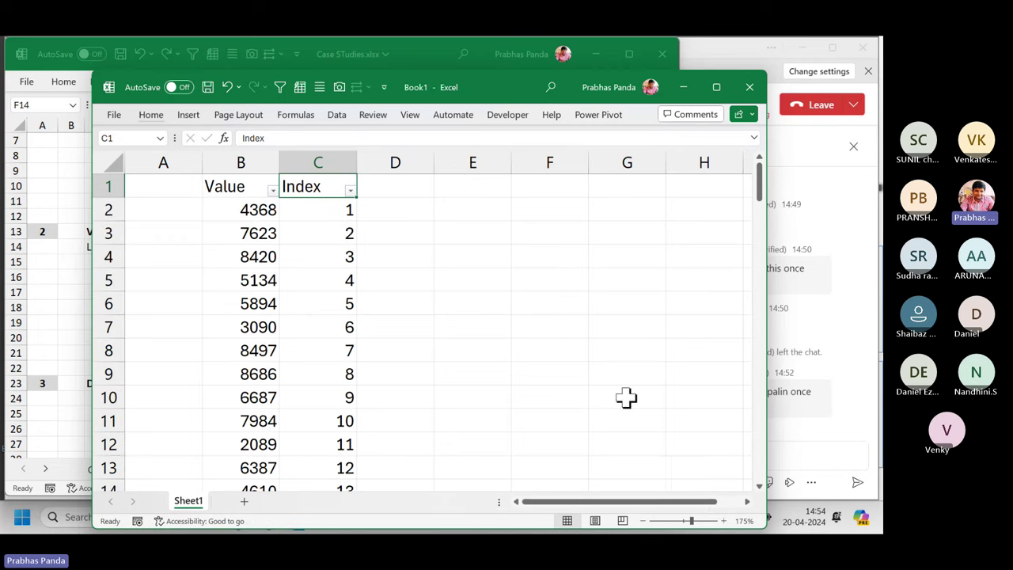
Filter the Index column to values between 90 and 100.
left_click(349, 190)
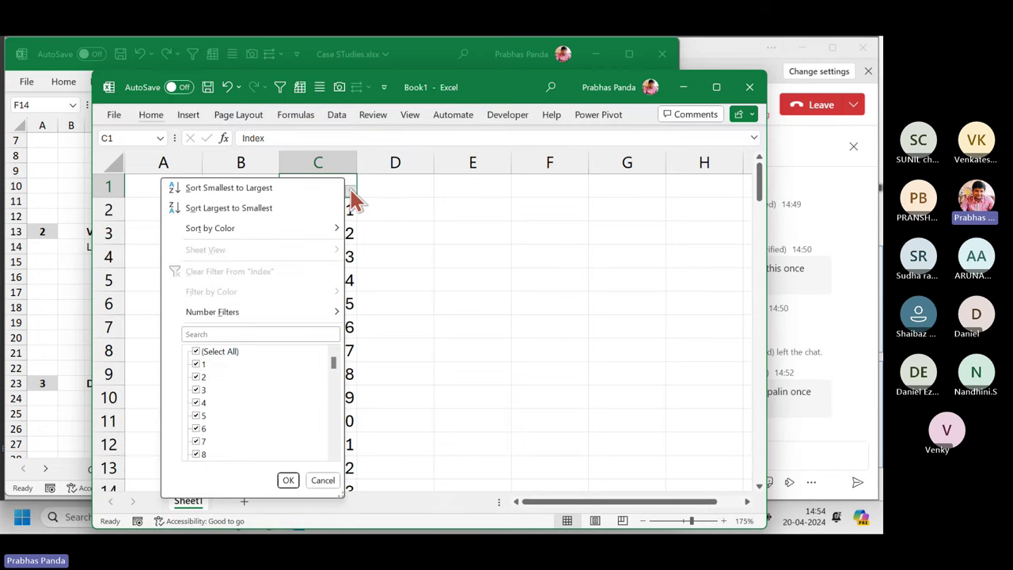
mouse_move(283, 311)
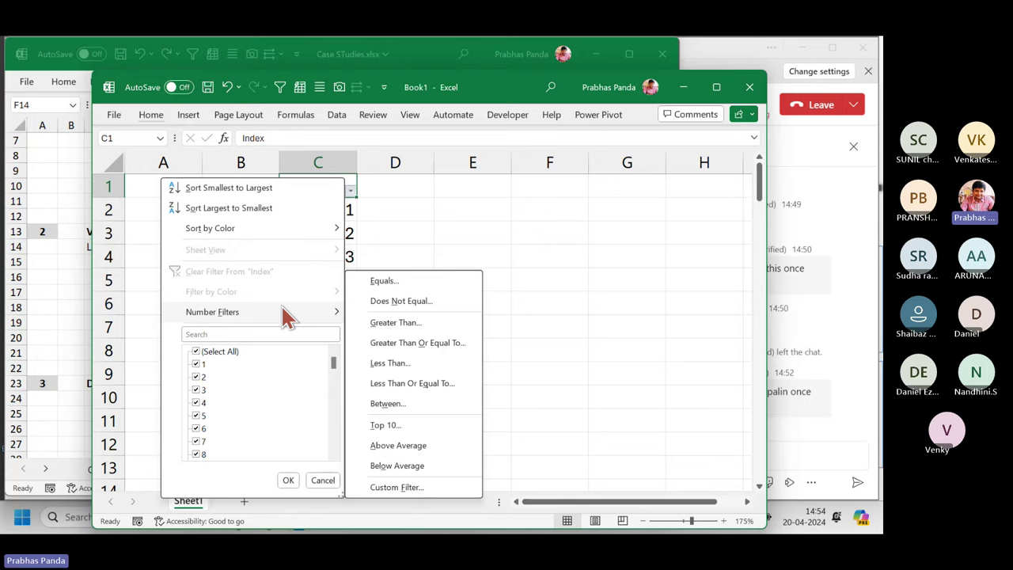
left_click(407, 404)
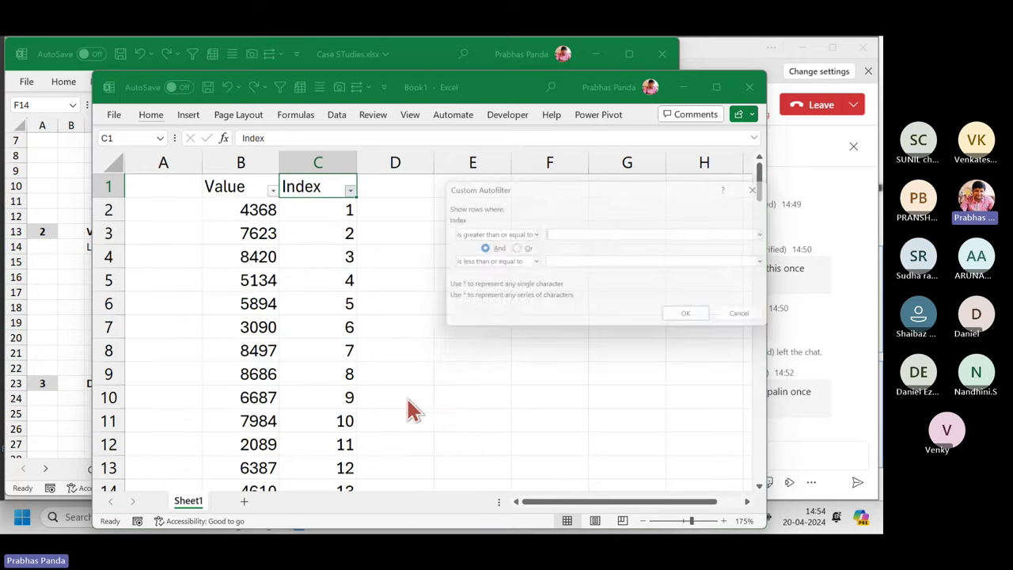
left_click(599, 230)
type("90")
key("Tab")
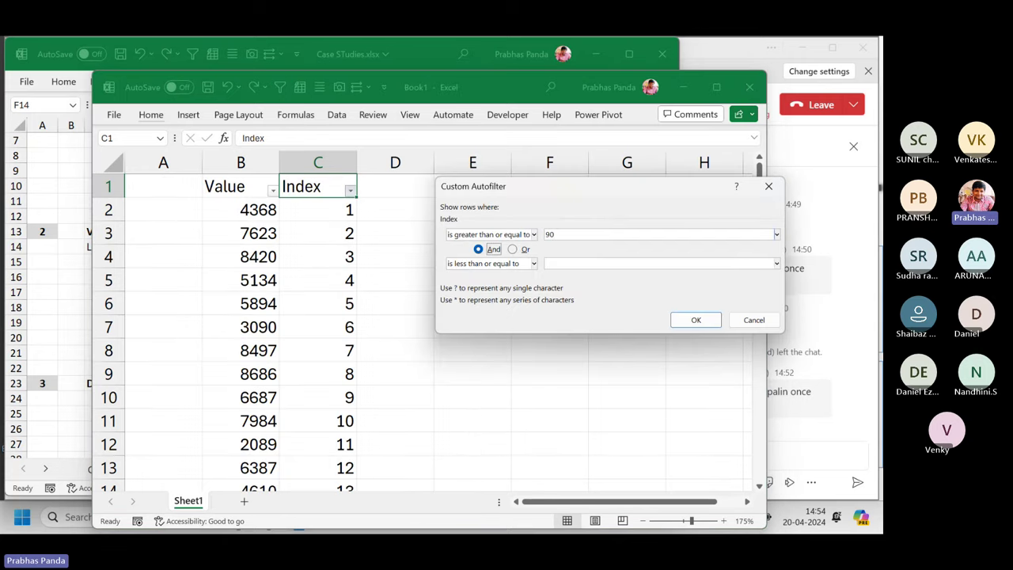
left_click(635, 263)
type("100")
left_click(691, 319)
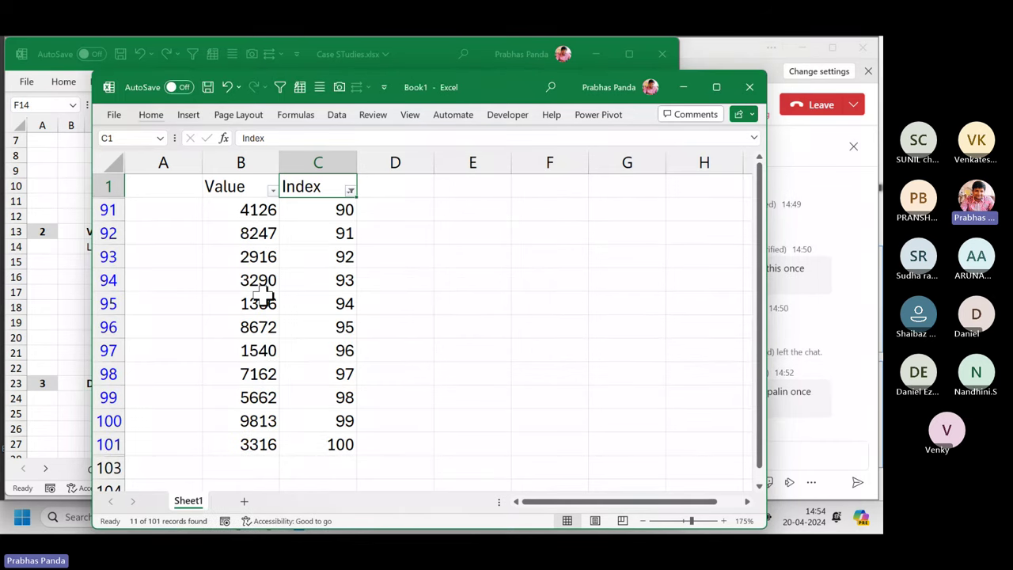
Select the visible values, then close Book1 without saving.
left_click_drag(246, 211, 242, 446)
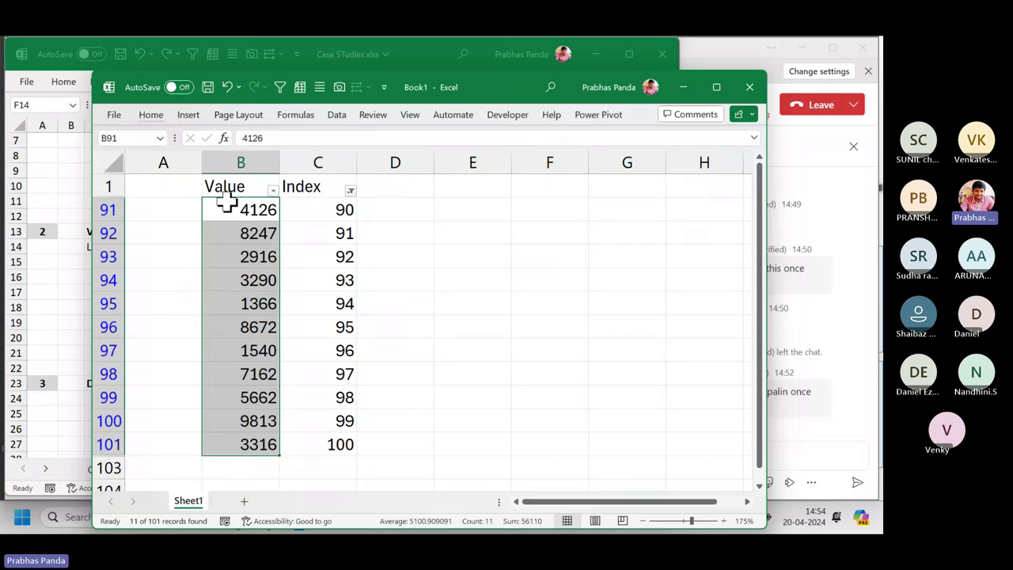
key("ctrl+q")
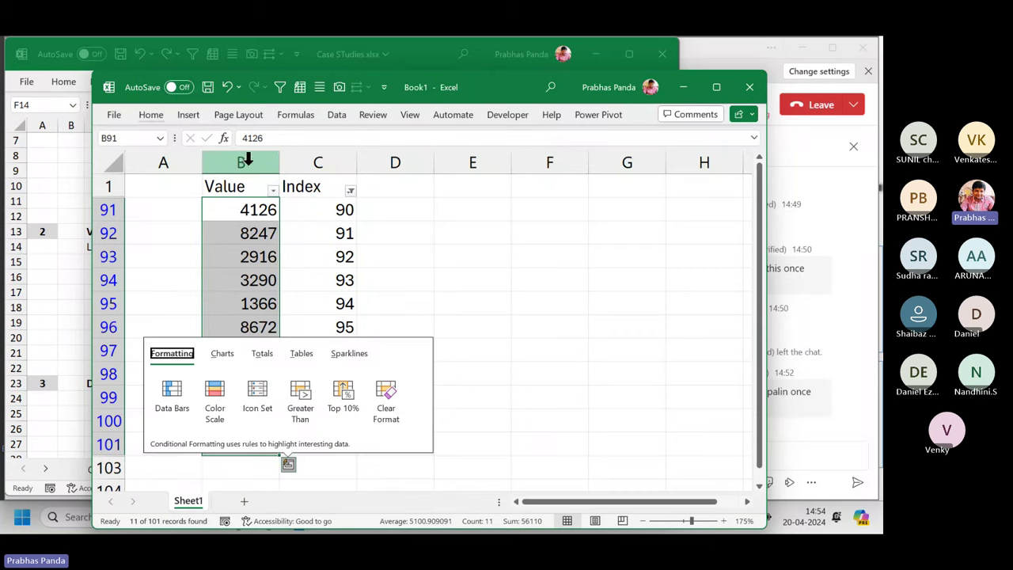
left_click(332, 163)
left_click(336, 159)
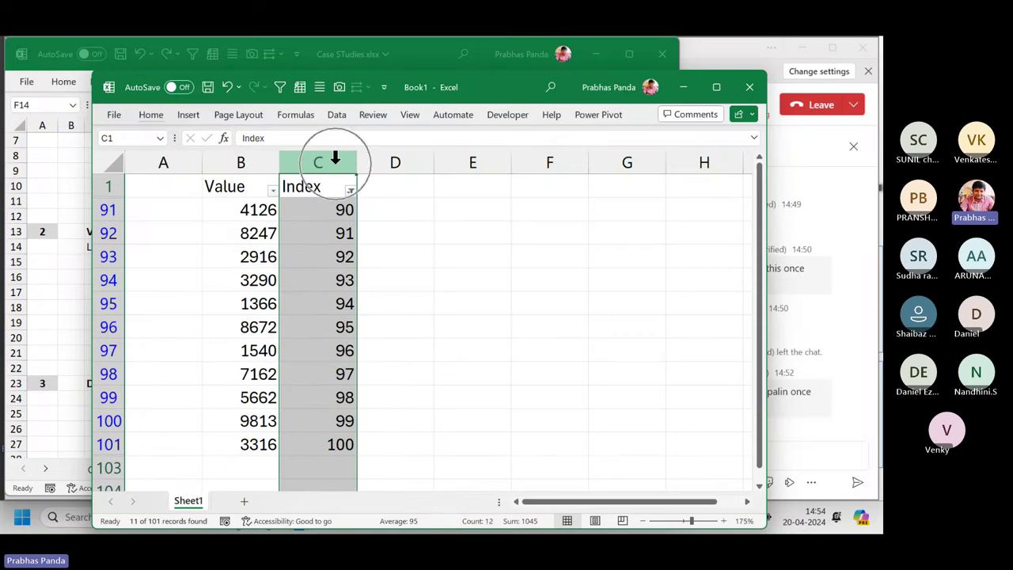
left_click(336, 159)
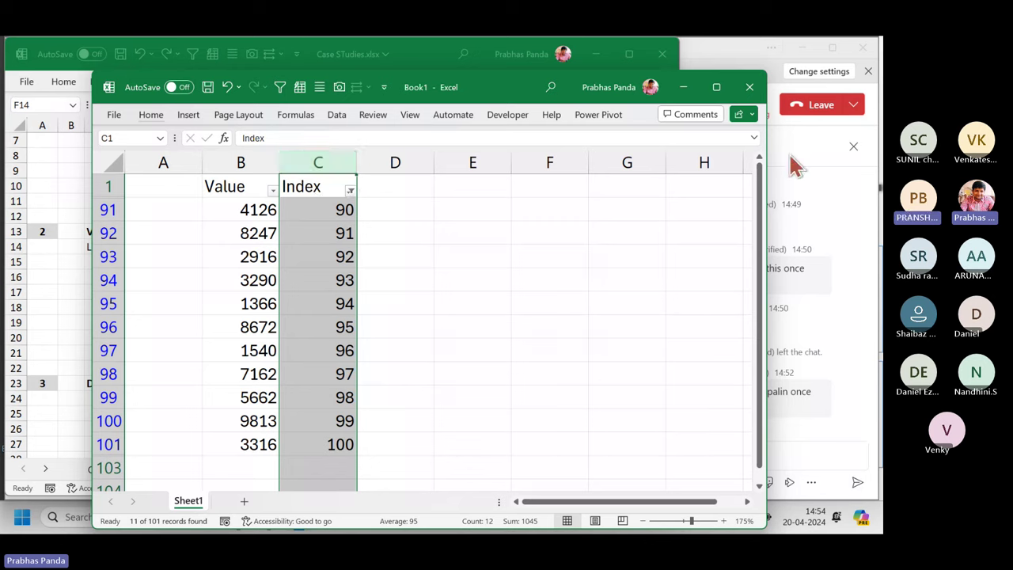
left_click(750, 87)
left_click(469, 384)
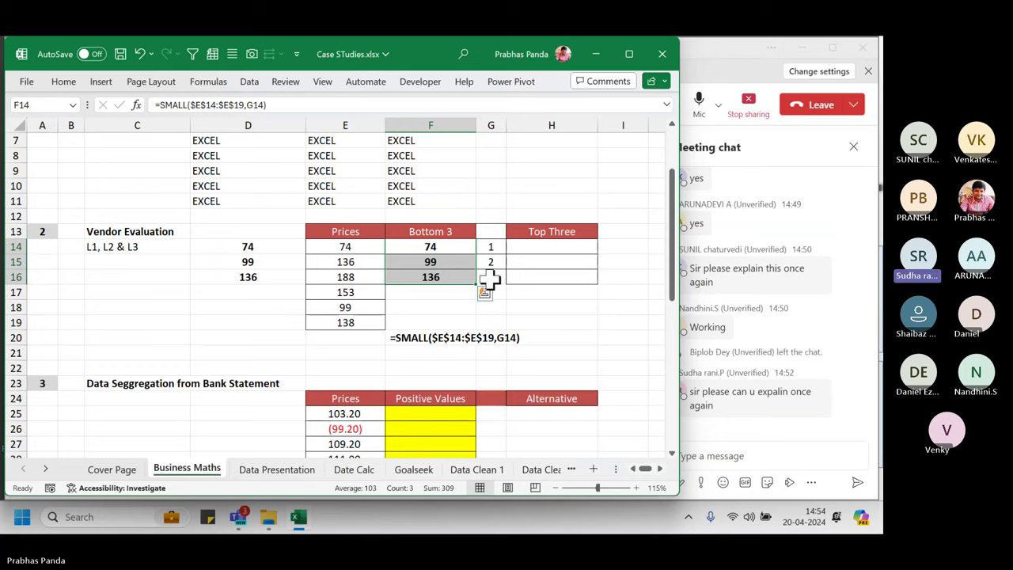
Clear the existing Bottom 3 results in F14:F16.
left_click_drag(402, 254, 420, 282)
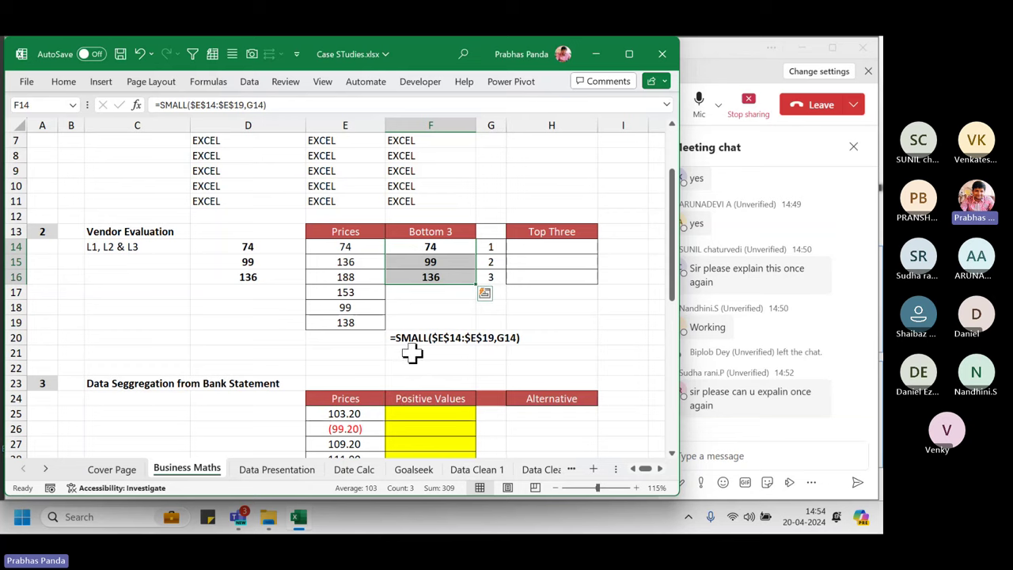
key("ctrl+q")
key("Escape")
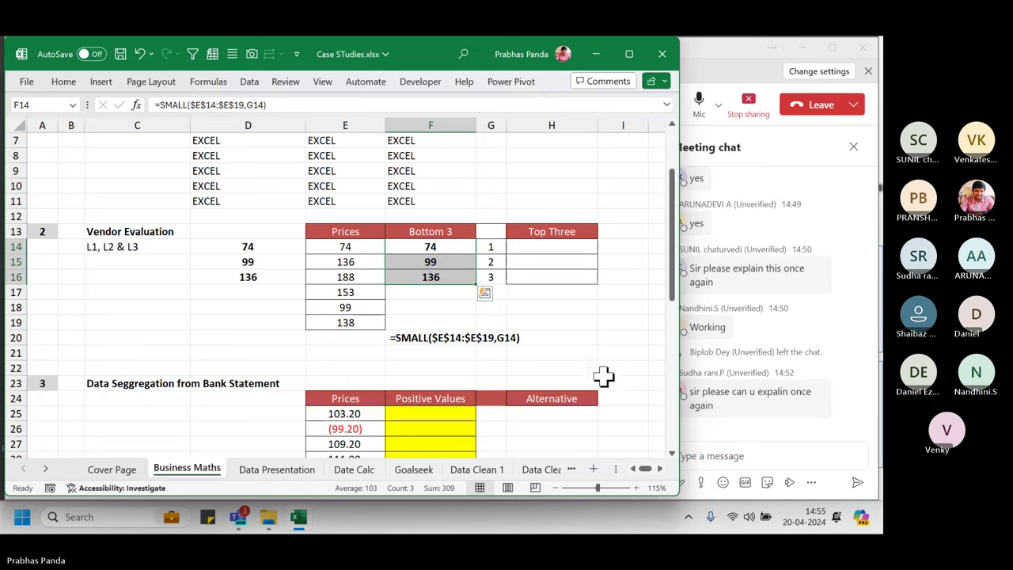
key("Delete")
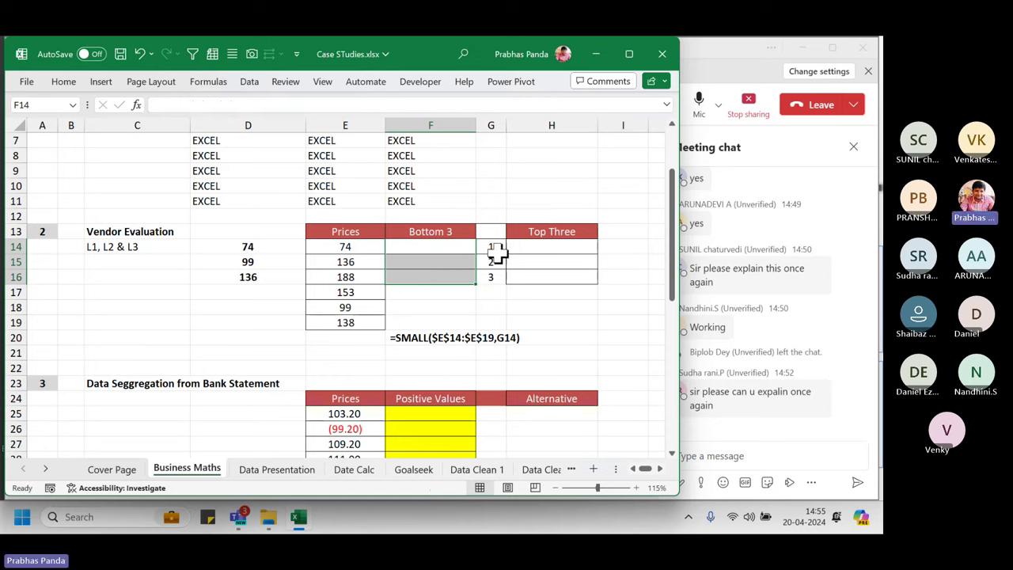
Enter =SMALL($E$14:$E$19,G14) into all three cells F14:F16 at once.
left_click_drag(448, 247, 450, 278)
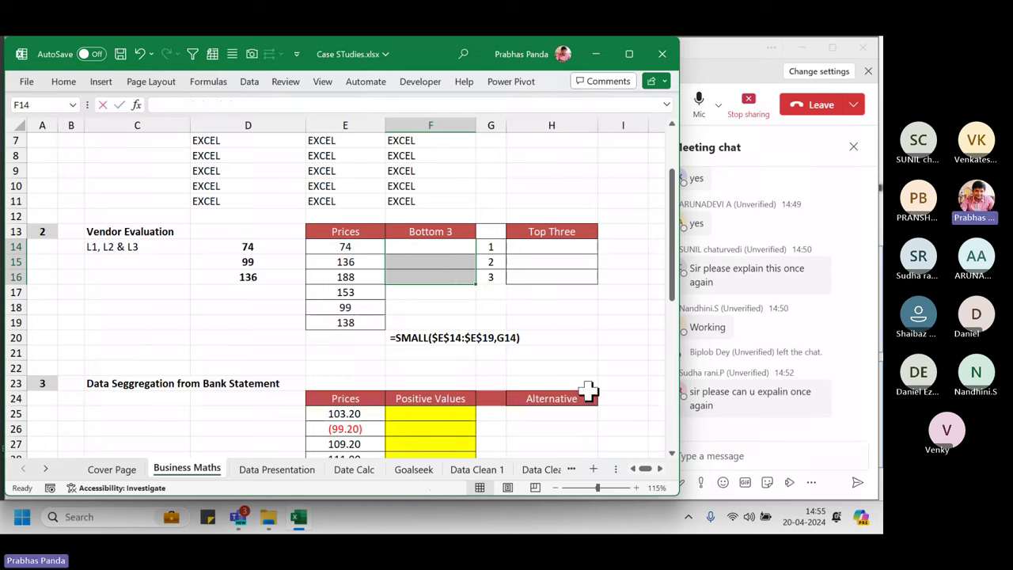
type("=small")
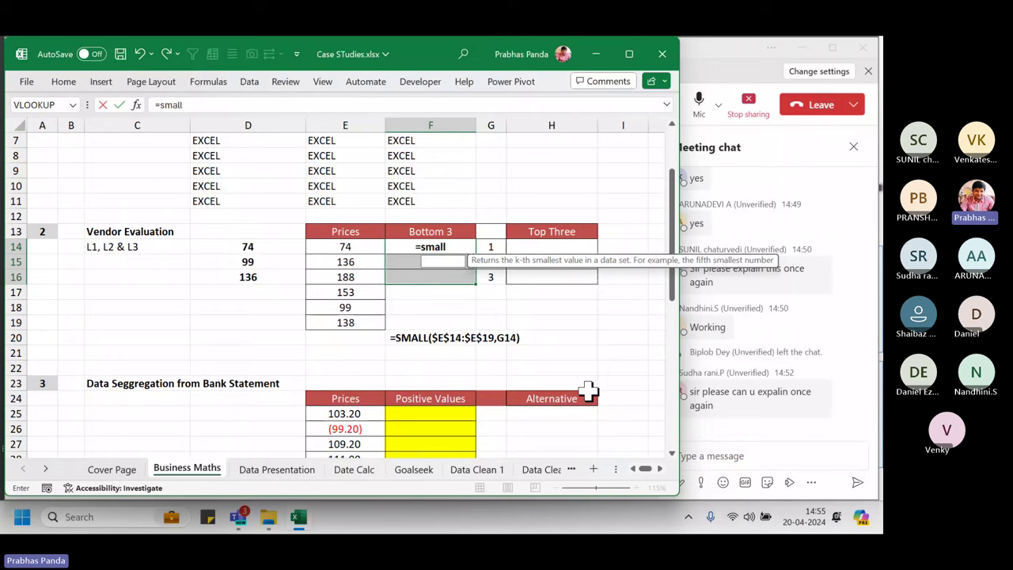
key("Tab")
key("Left")
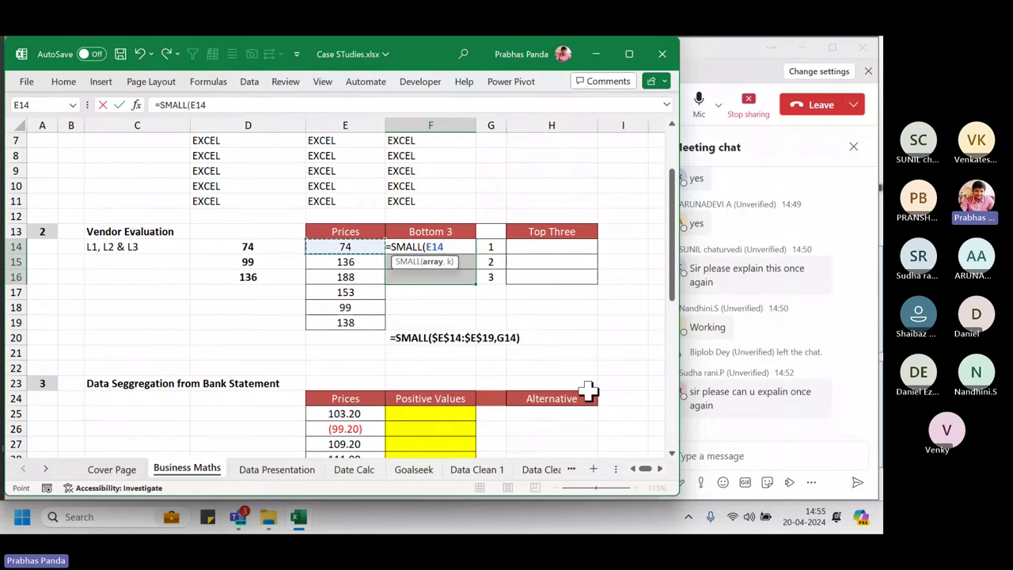
key("ctrl+shift+Down")
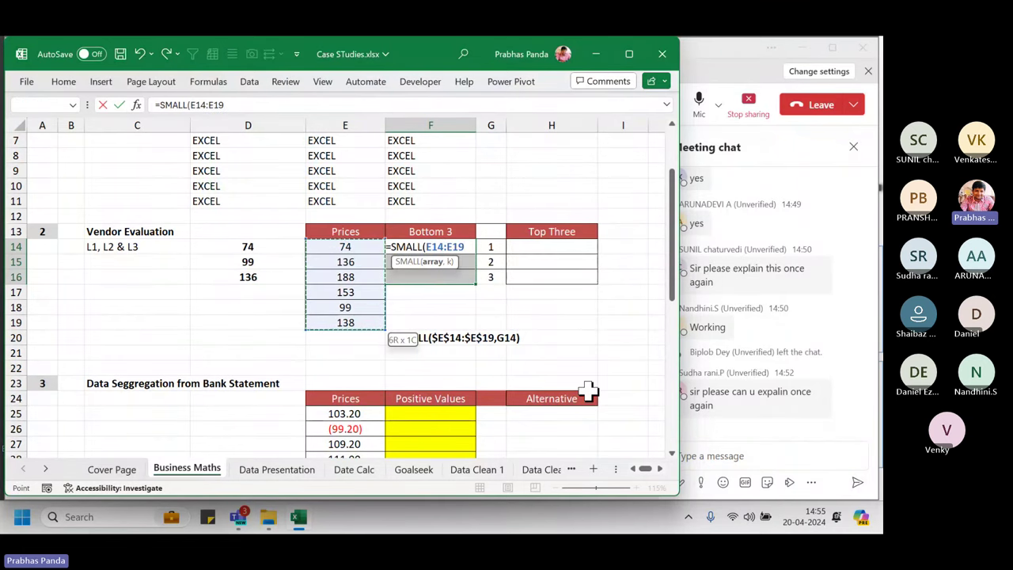
key("F4")
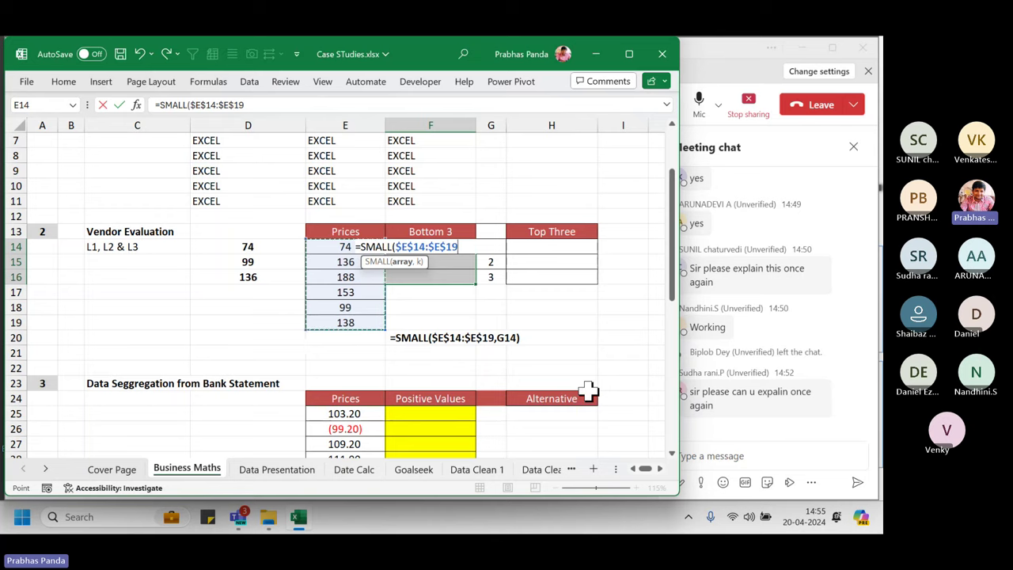
type(",")
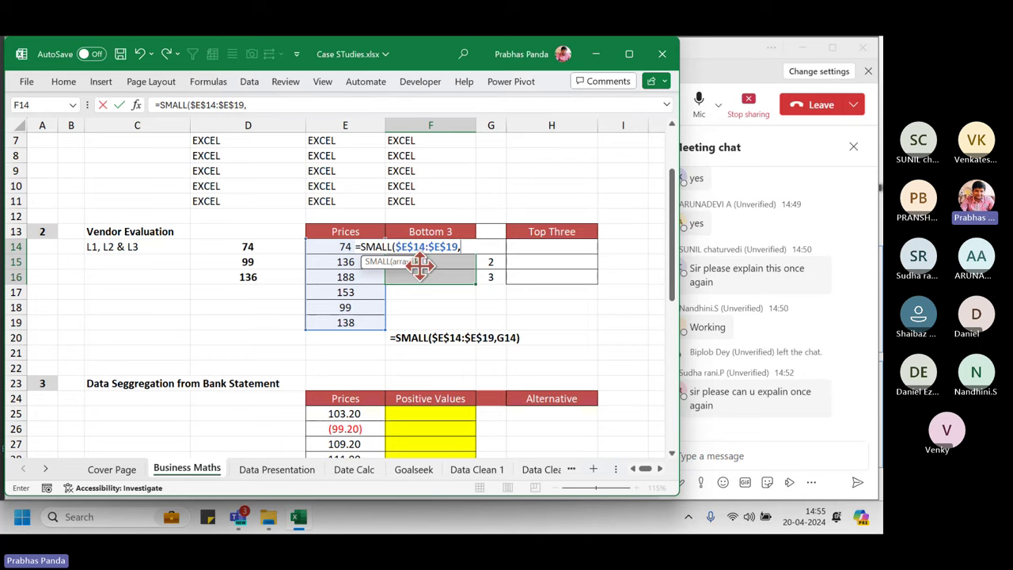
left_click(491, 246)
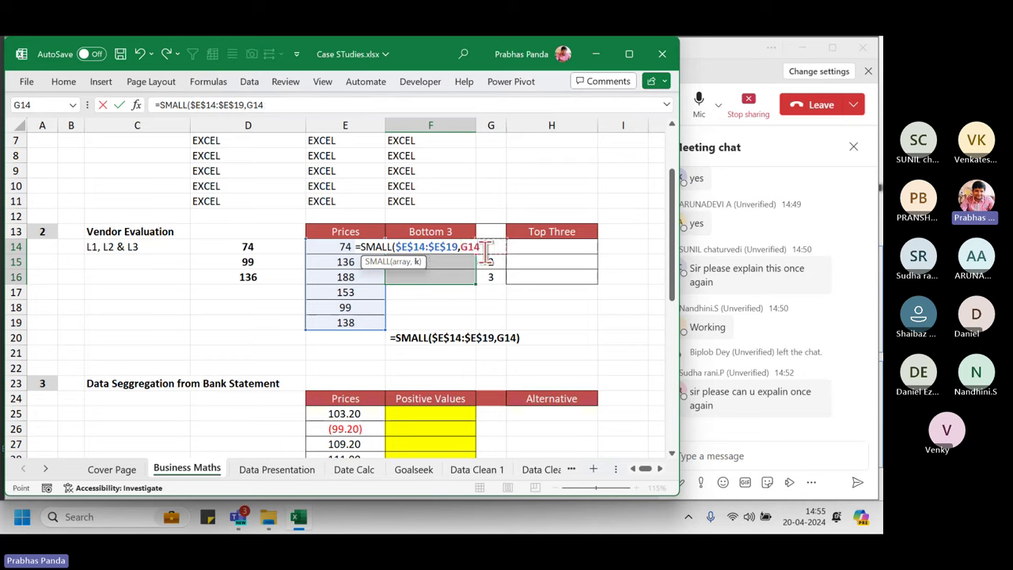
type(")")
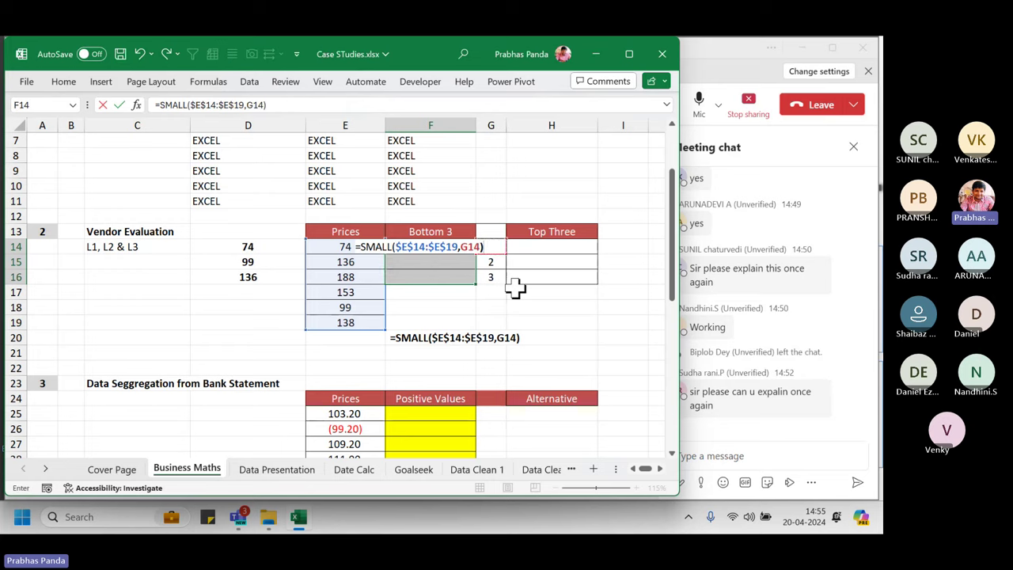
key("ctrl+Return")
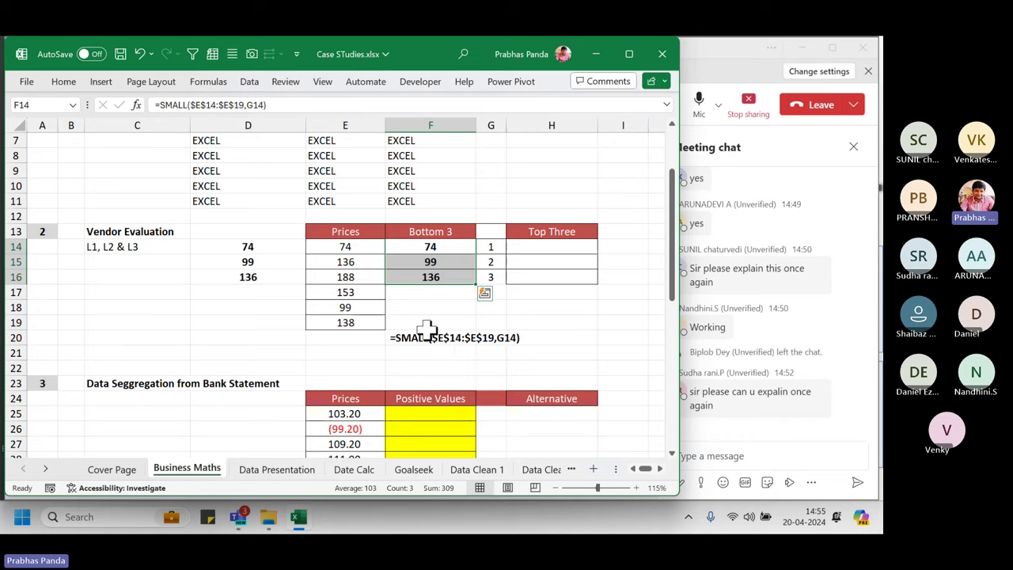
Select the first Bottom 3 formula cell F14.
left_click(440, 247)
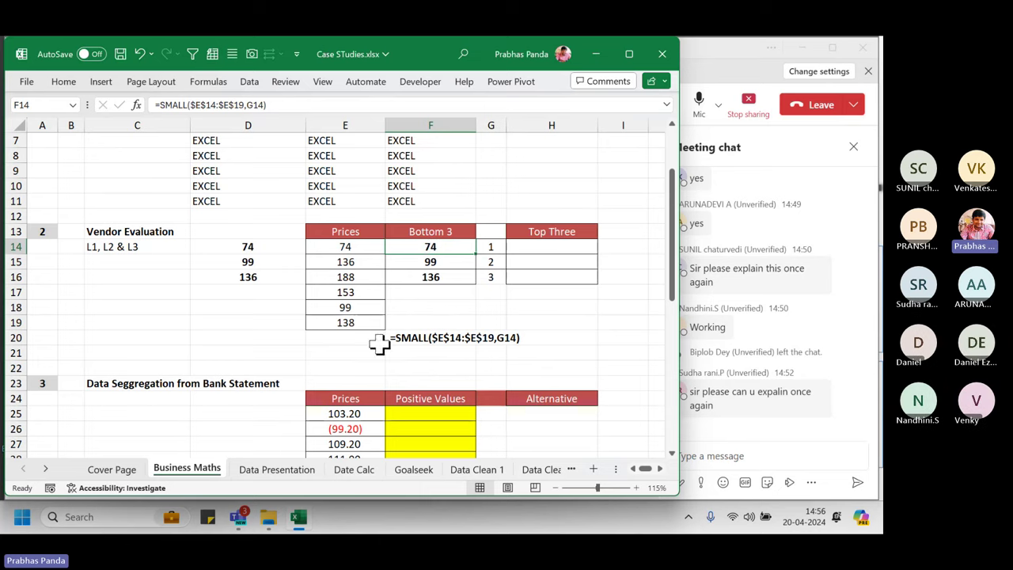
left_click(444, 249)
left_click(446, 248)
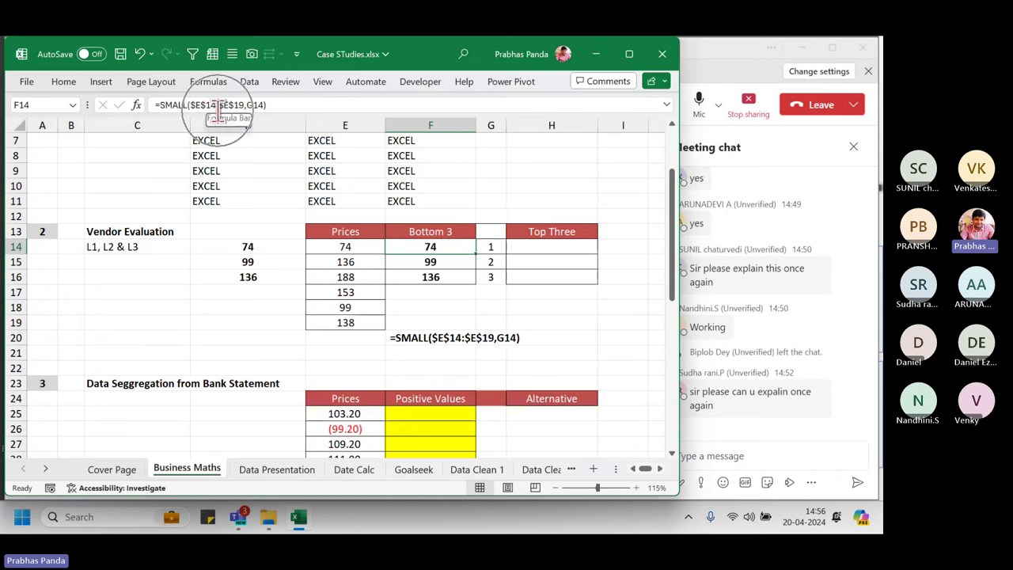
left_click(443, 255)
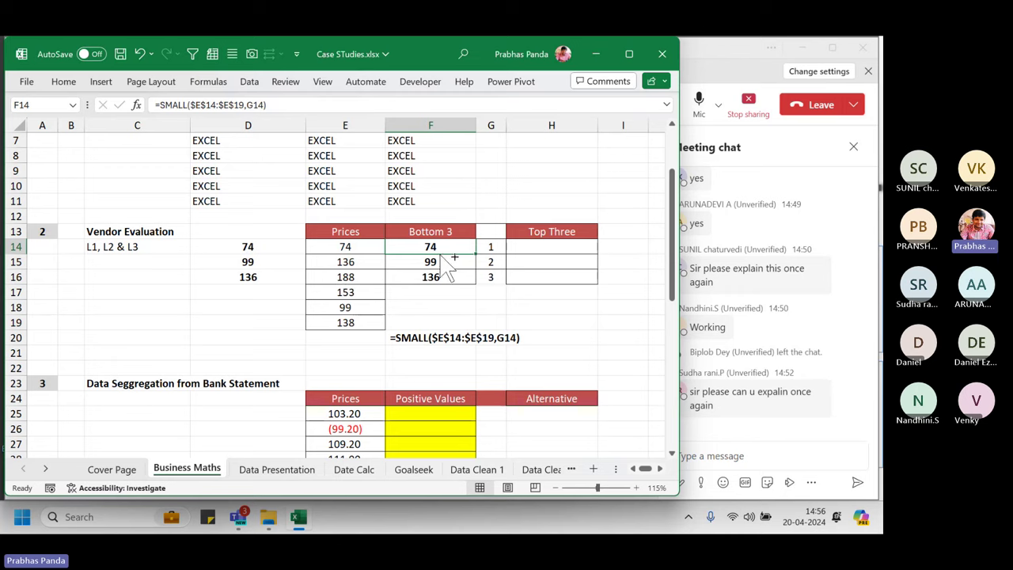
Begin a =FORMULATEXT( formula in F20, then bring the Teams meeting window forward.
left_click(412, 342)
type("=")
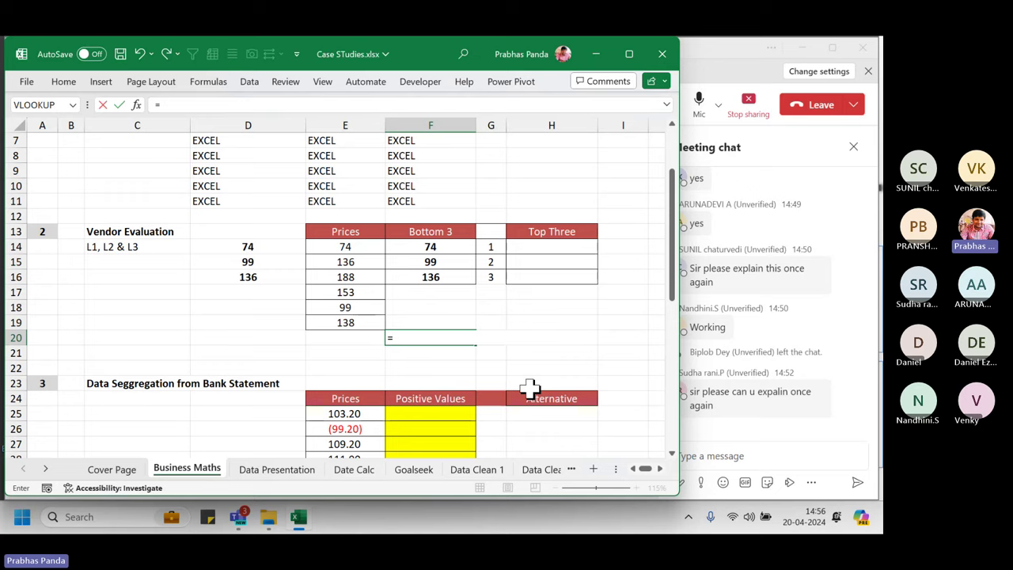
type("formulae")
key("BackSpace")
key("Tab")
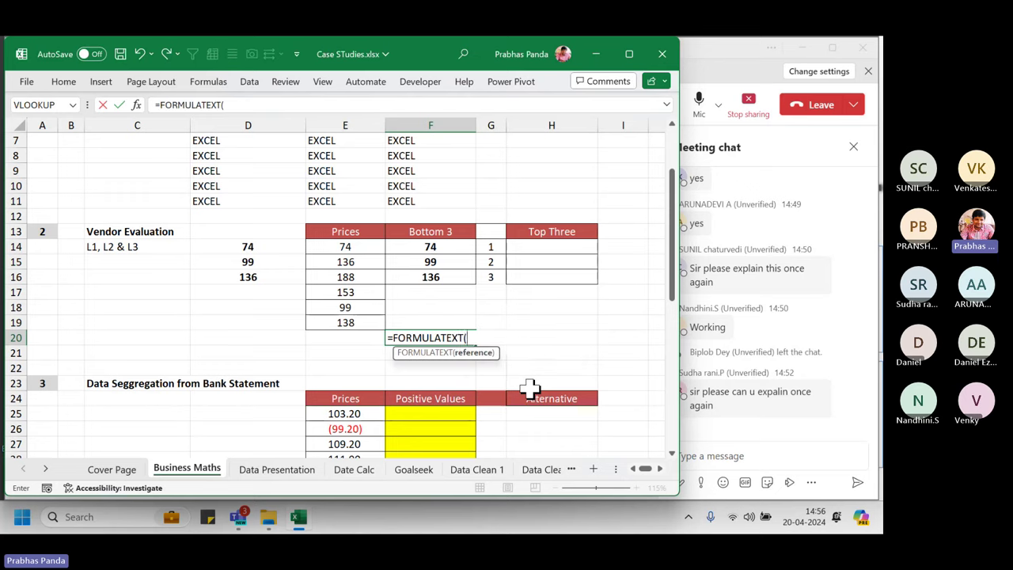
left_click(706, 54)
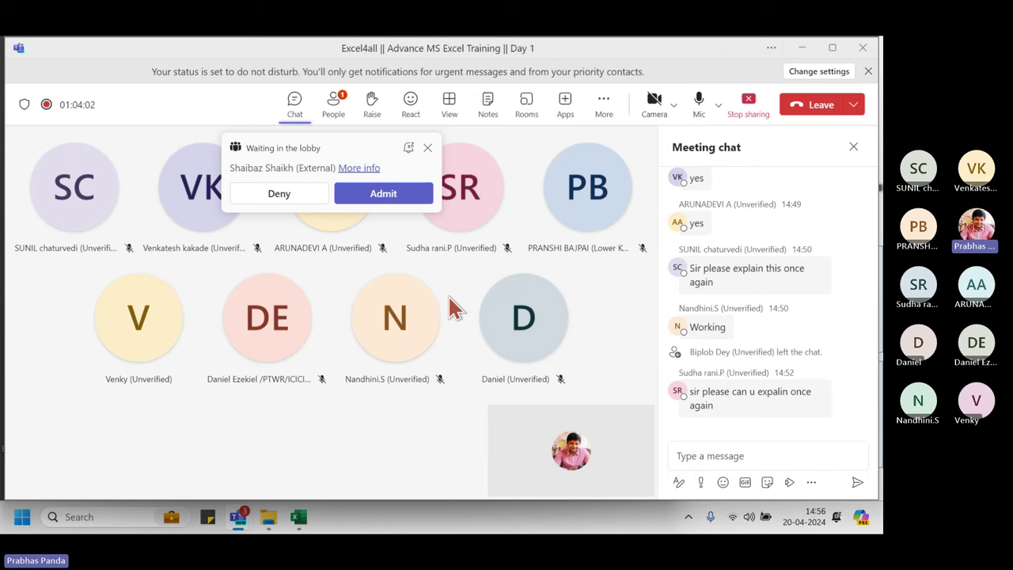
Admit the lobby attendee, then complete =FORMULATEXT(F14) in F20 and review it.
left_click(384, 195)
key("alt+Tab")
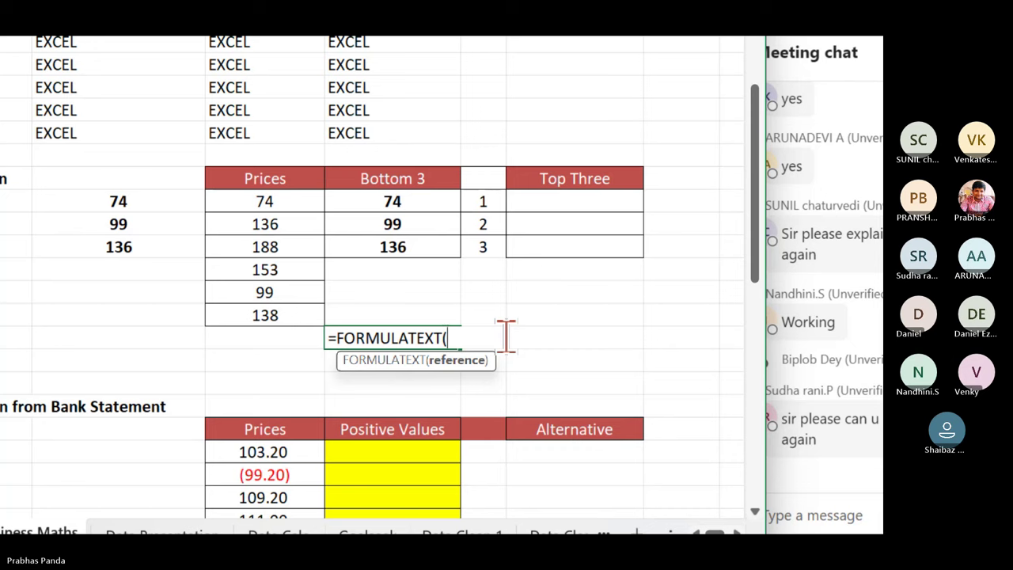
left_click(408, 201)
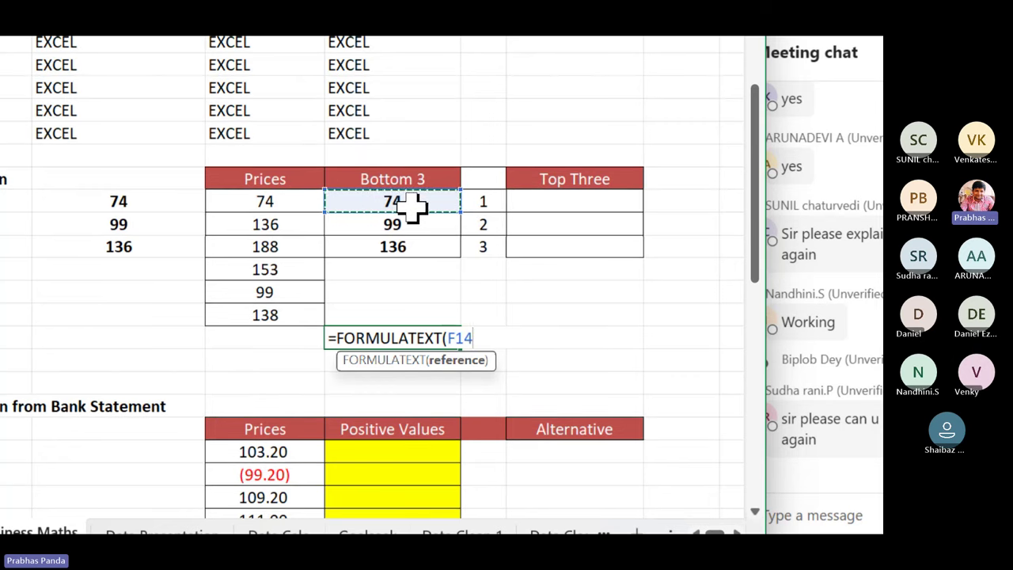
key("Return")
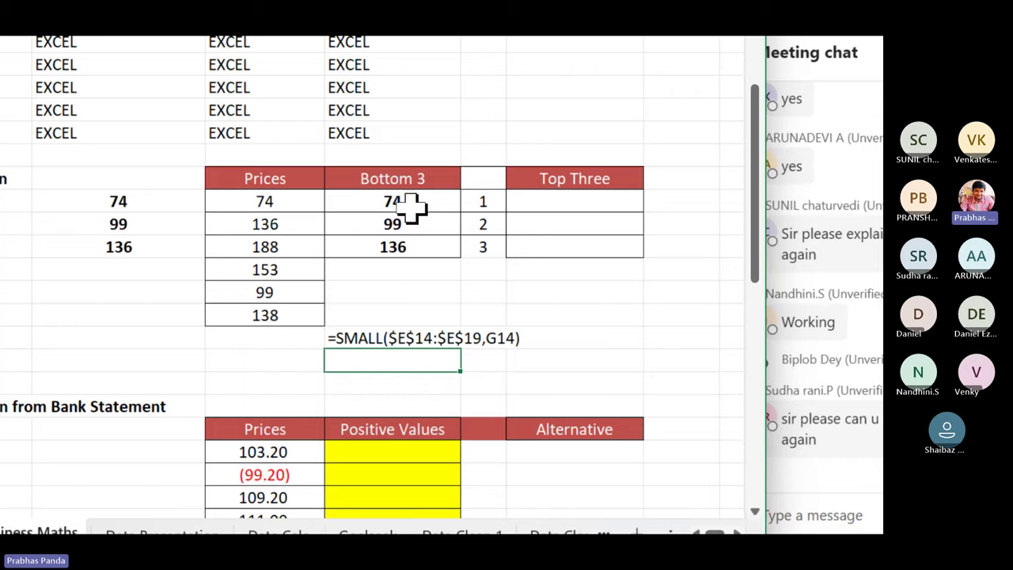
left_click(385, 338)
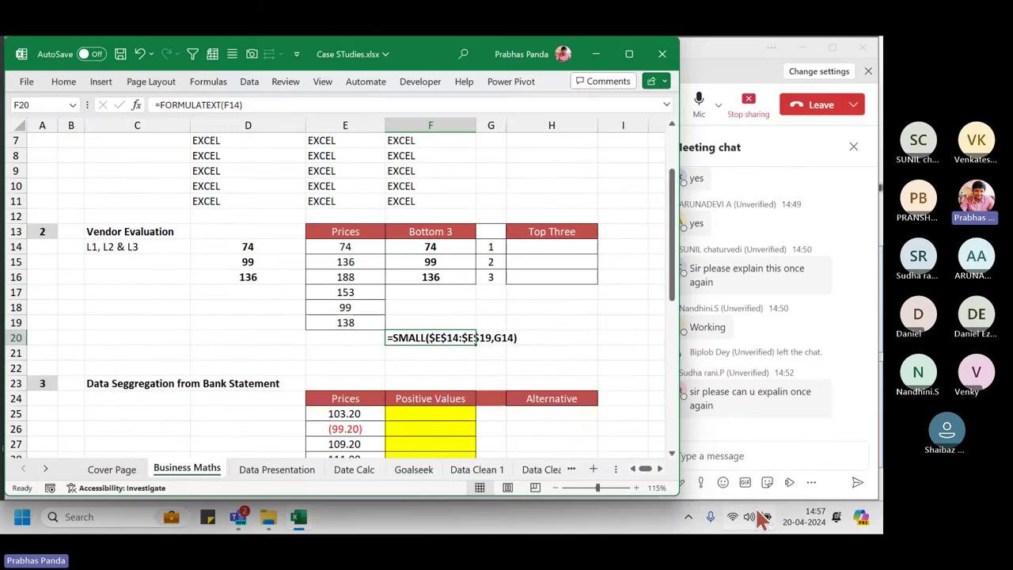
key("F2")
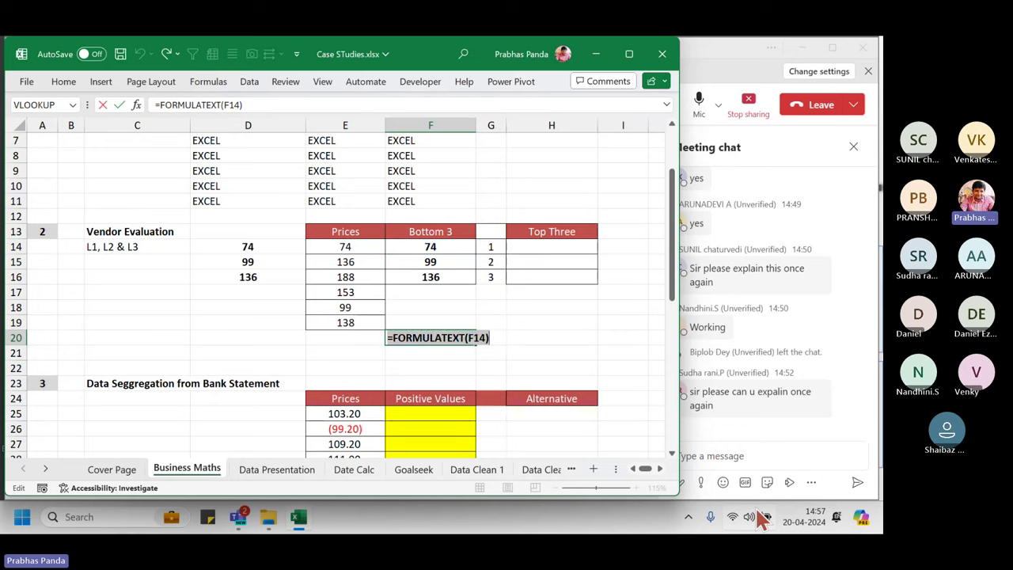
key("Escape")
Send =FORMULATEXT(F14) to the Teams meeting chat and return to Excel.
left_click(772, 457)
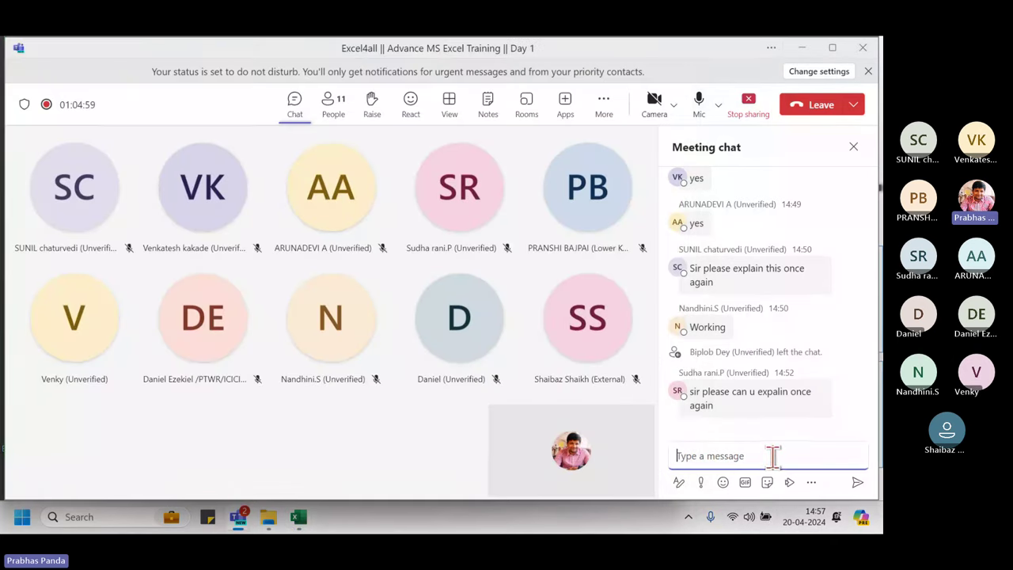
key("ctrl+v")
key("Return")
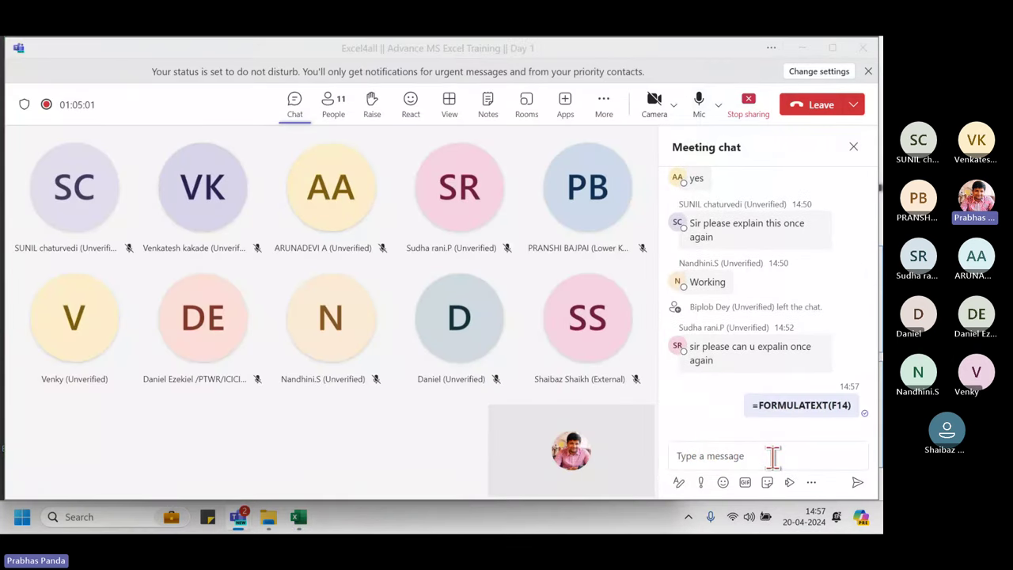
key("alt+Tab")
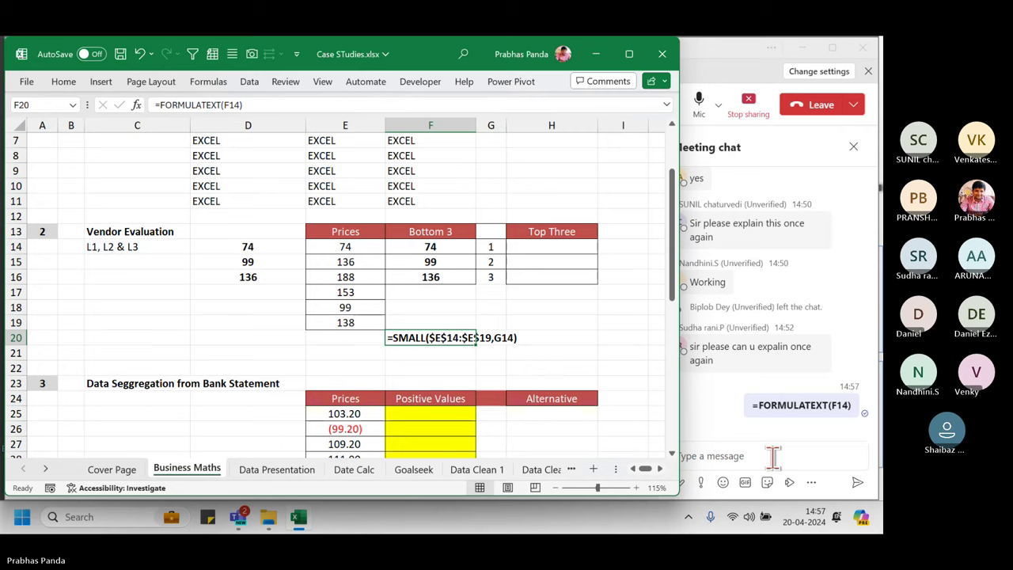
key("Up")
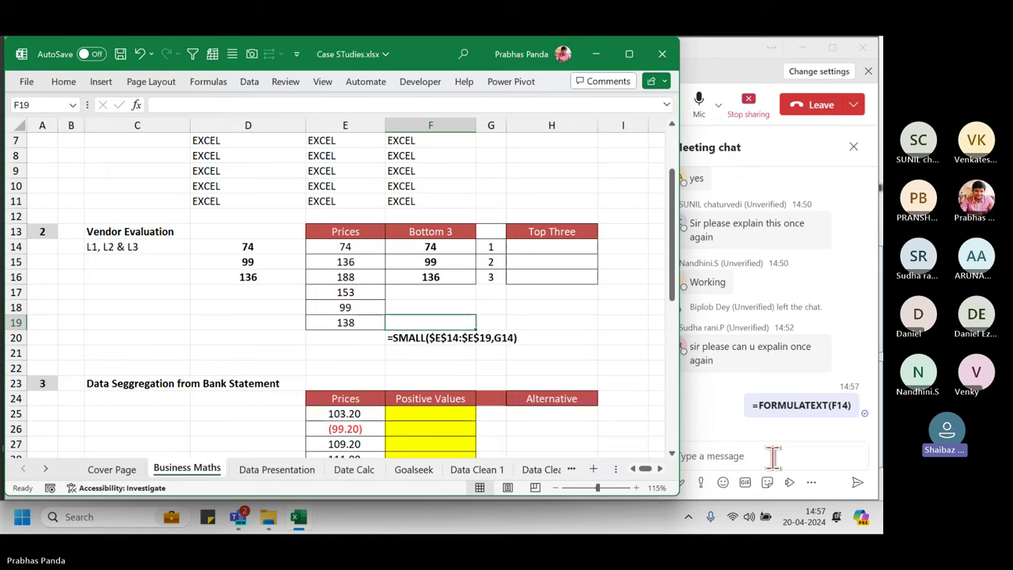
key("Up")
key("Up")
key("Up")
key("Up")
key("Up")
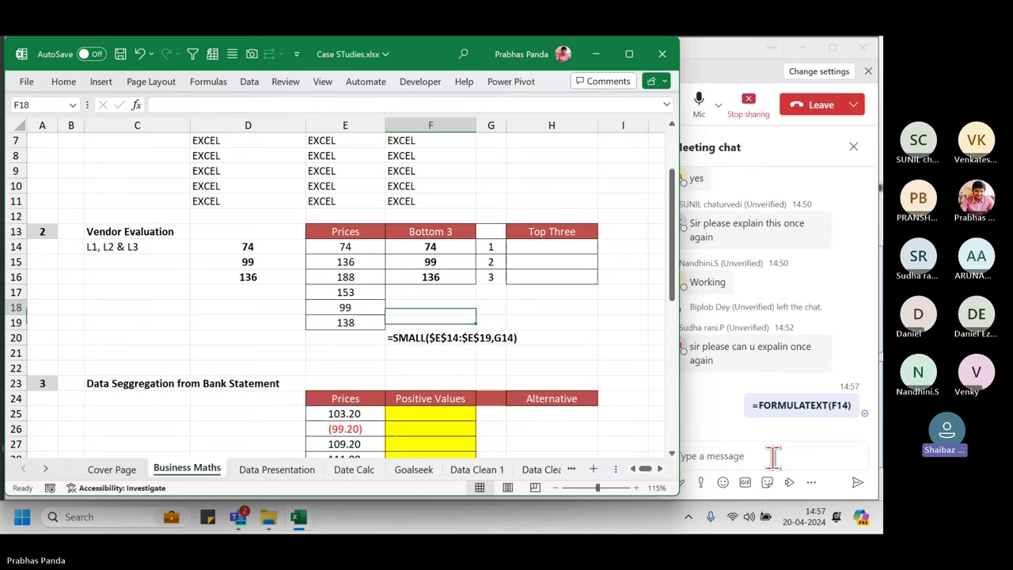
type("=small")
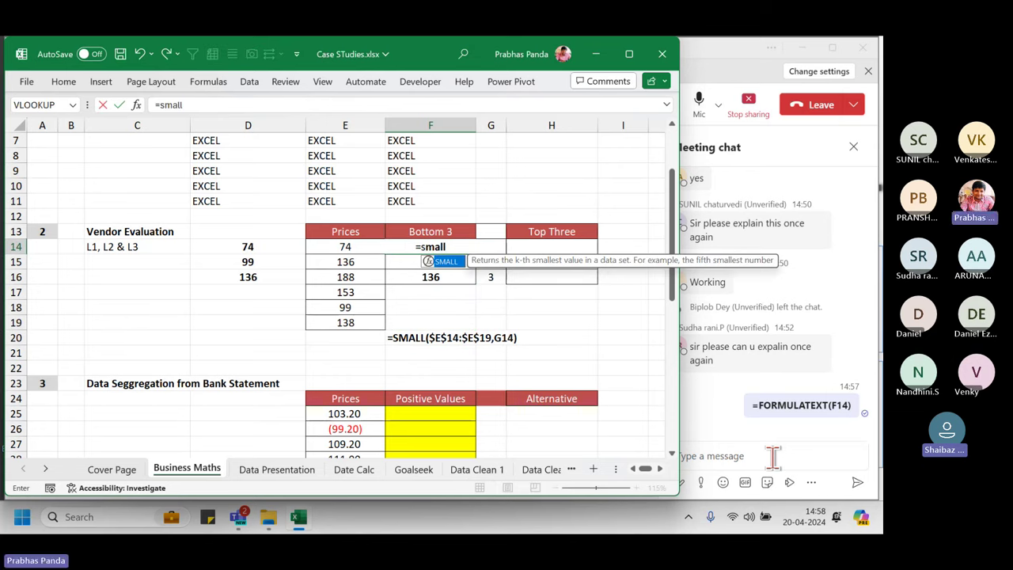
key("BackSpace")
type("(")
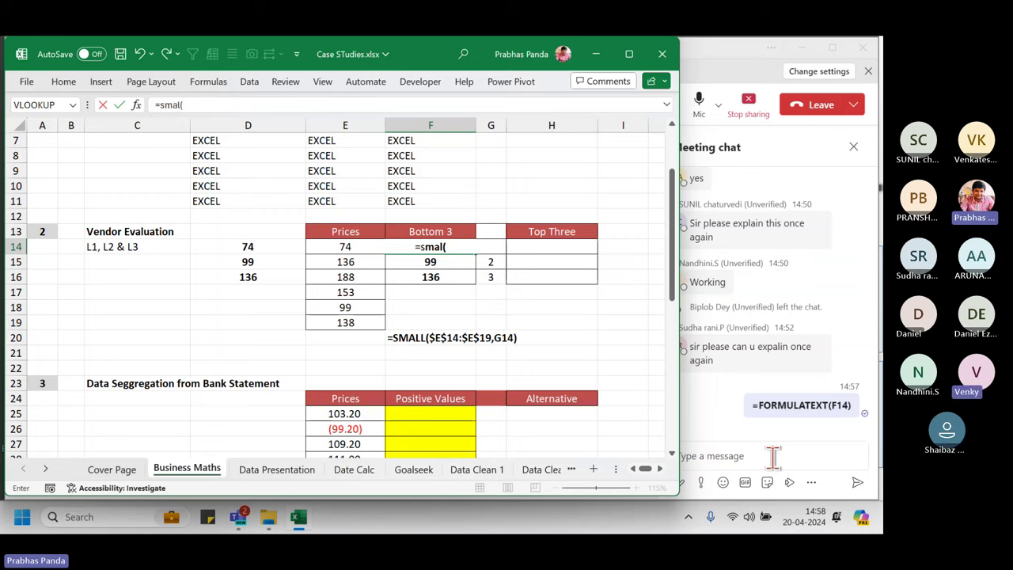
key("Return")
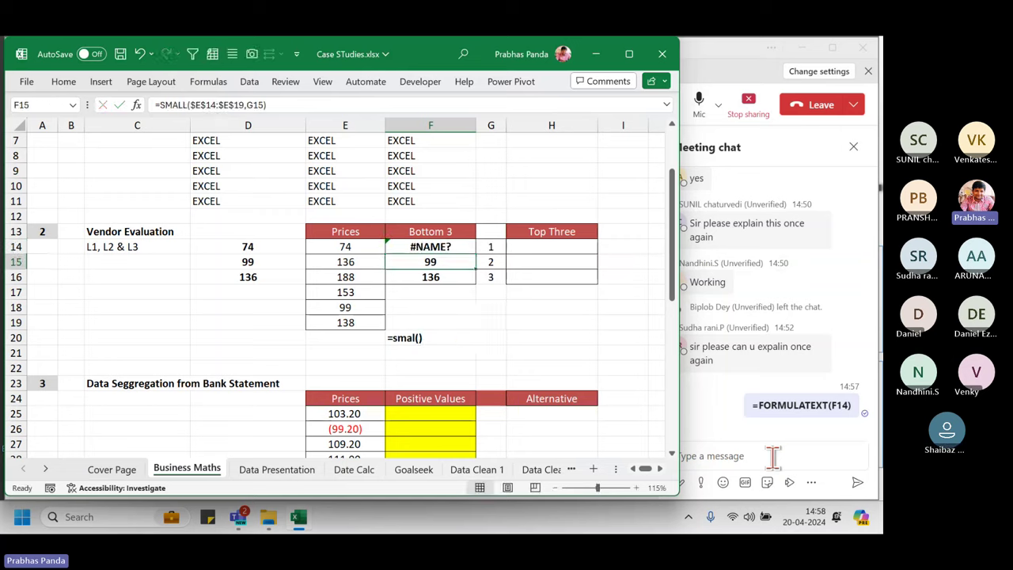
left_click(451, 248)
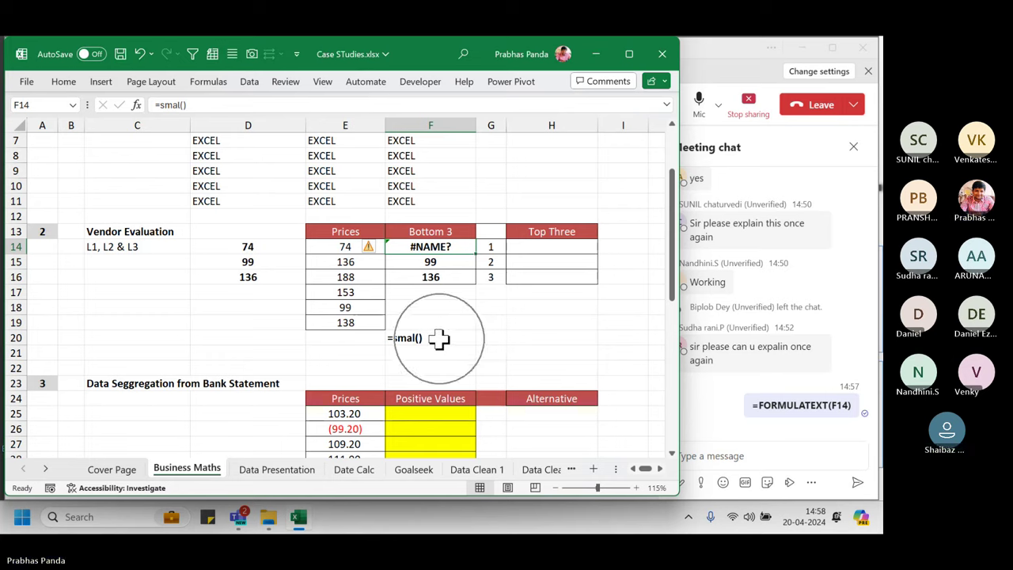
key("ctrl+z")
left_click(282, 338)
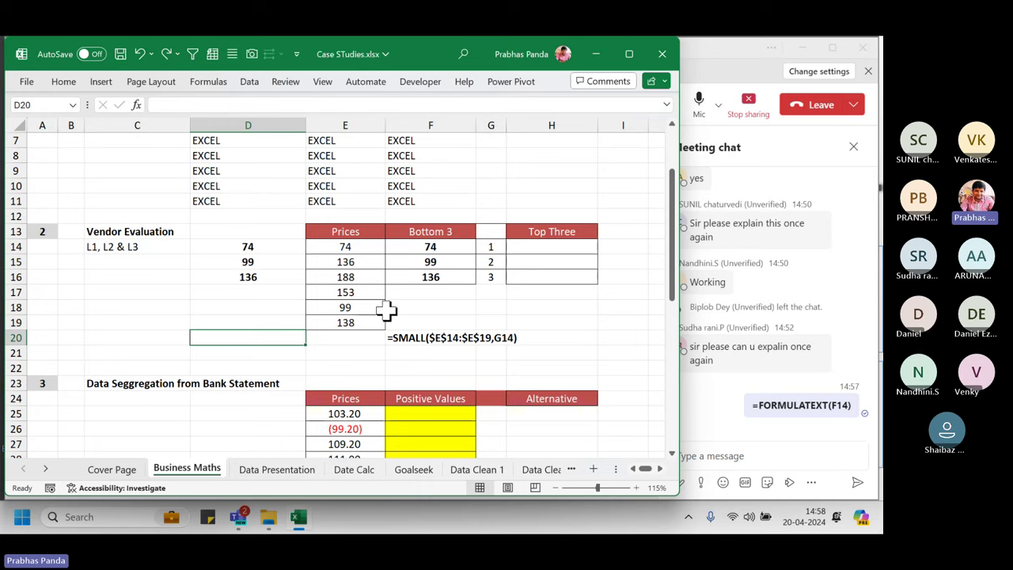
Enter =LARGE($E$14:$E$19,G14) into all three Top Three cells H14:H16.
left_click(552, 247)
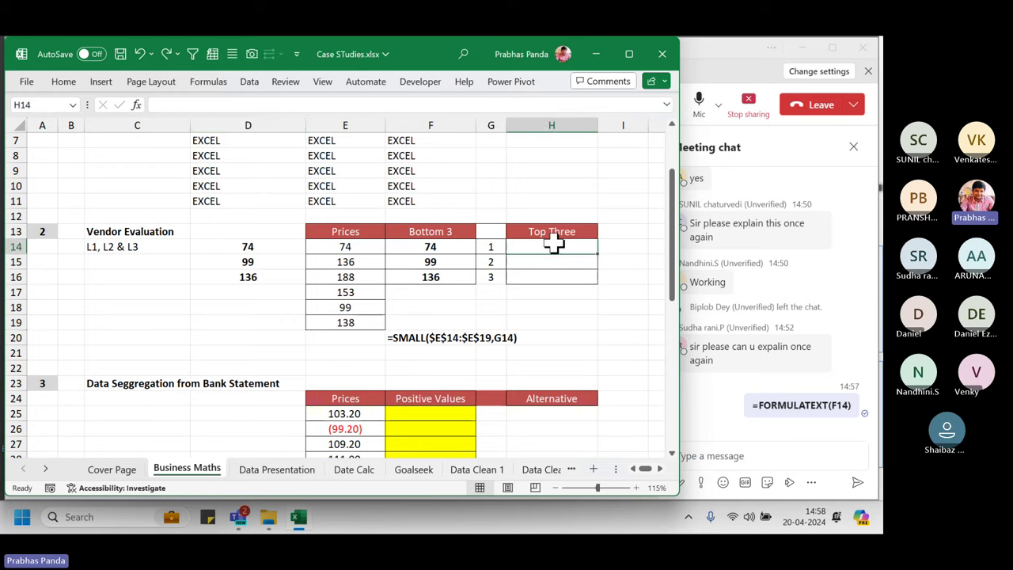
left_click_drag(553, 246, 561, 275)
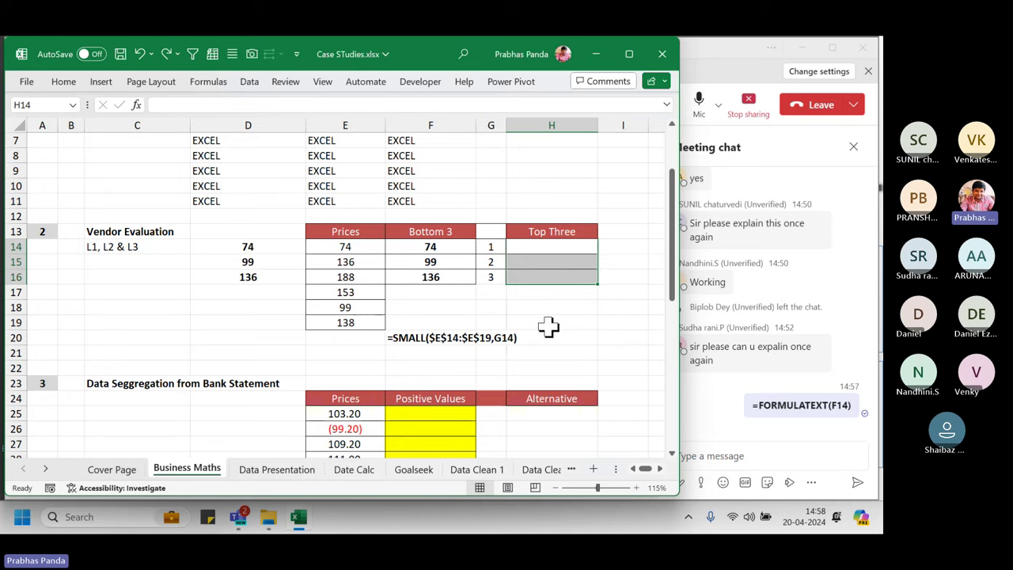
left_click_drag(545, 245, 549, 275)
type("=")
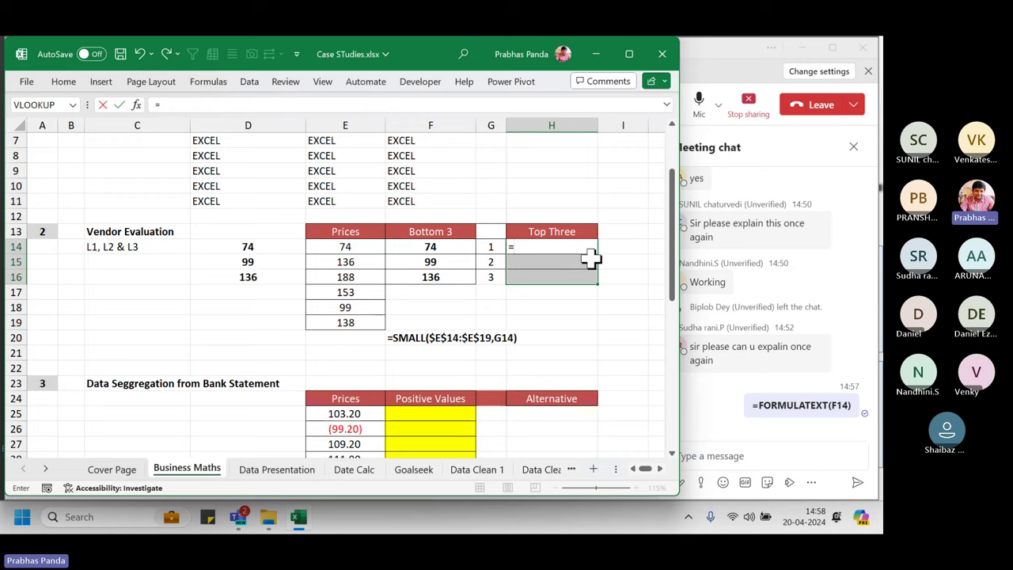
type("lar")
key("Tab")
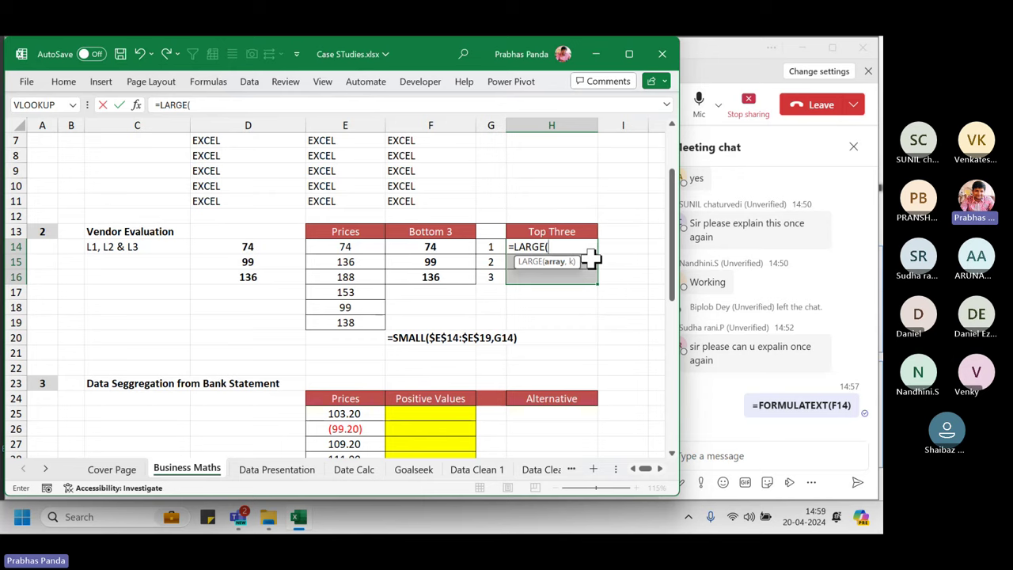
key("Left")
key("Left")
key("Left")
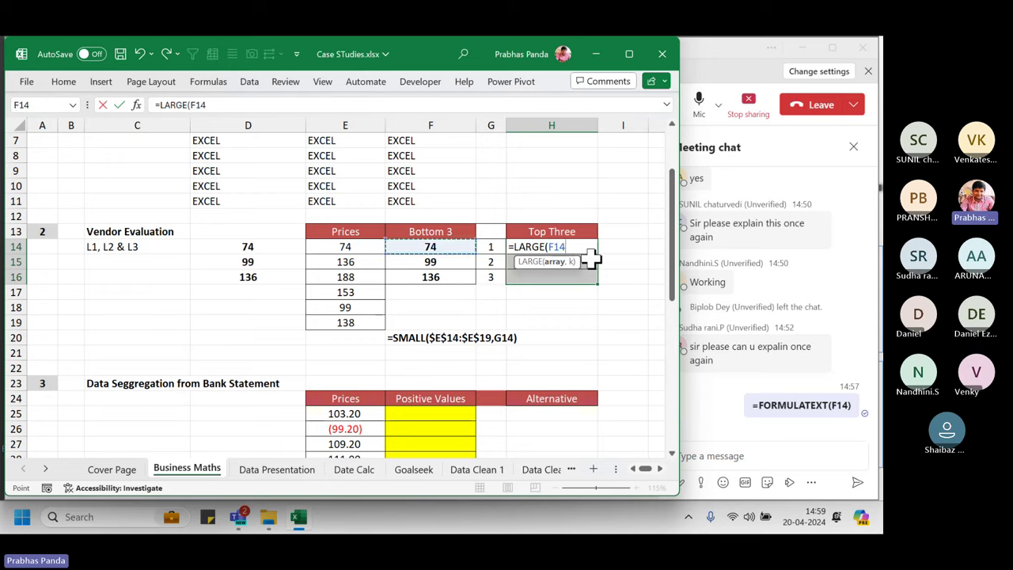
key("ctrl+shift+Down")
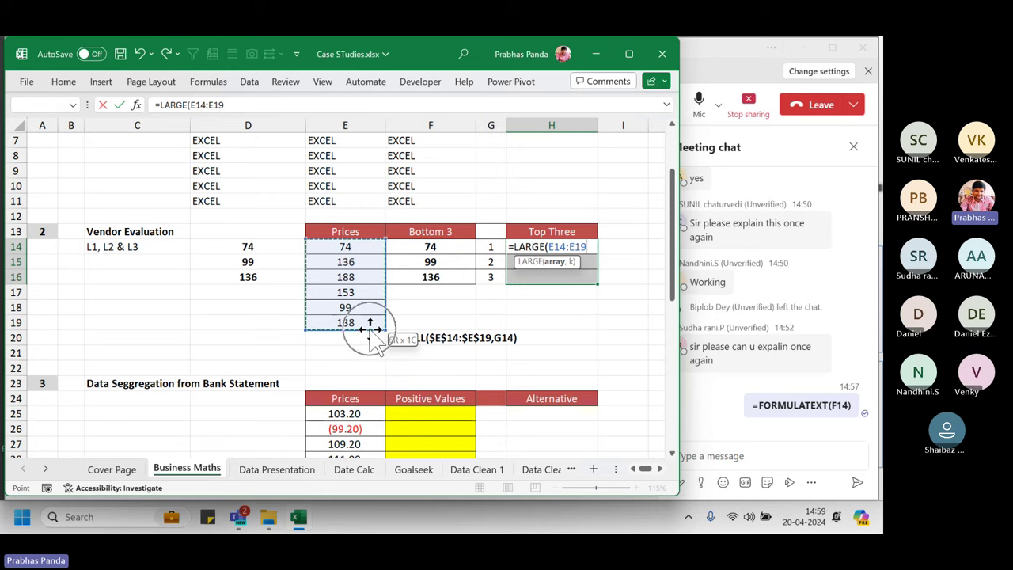
key("F4")
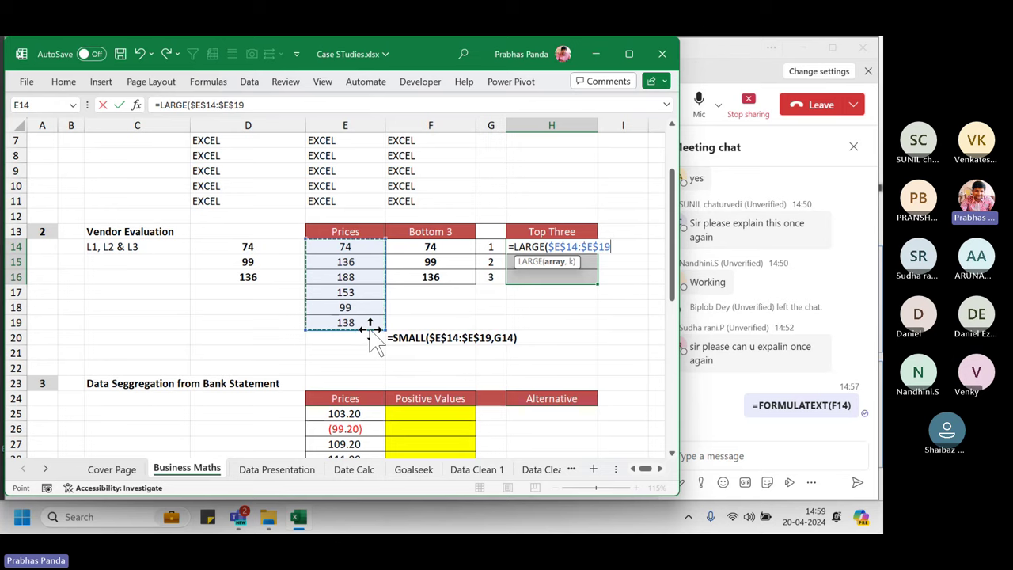
type(",")
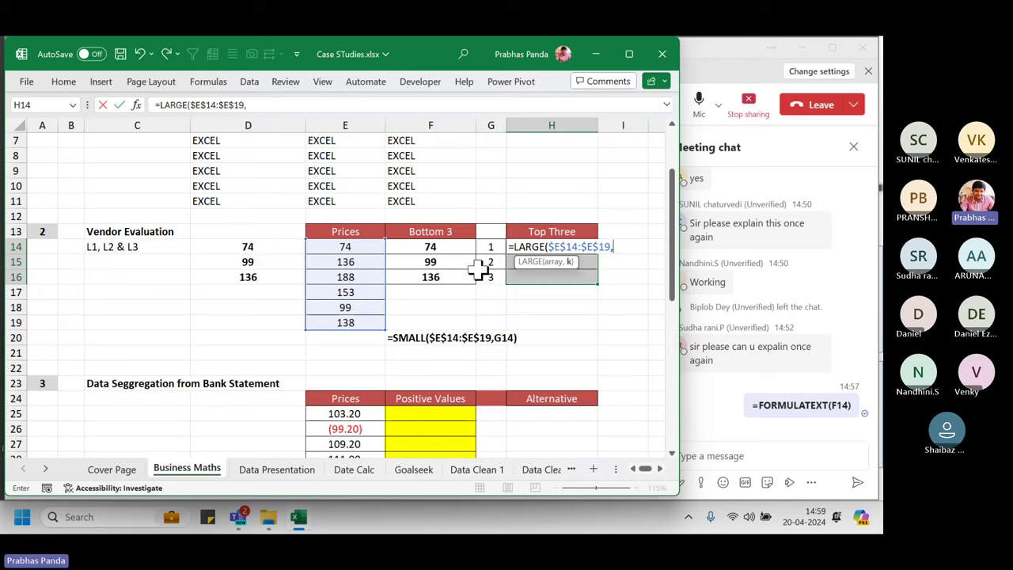
left_click(491, 247)
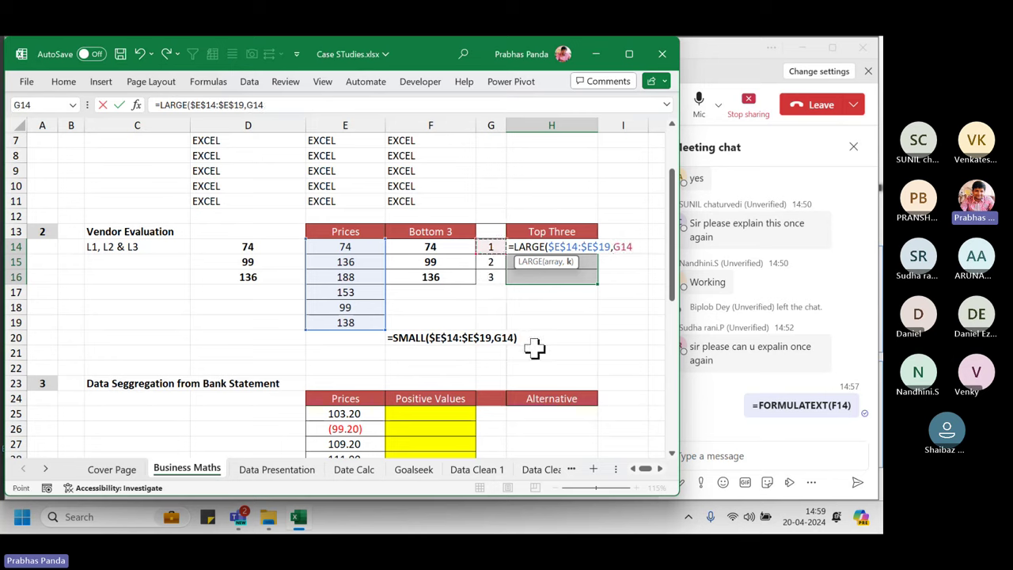
type(")")
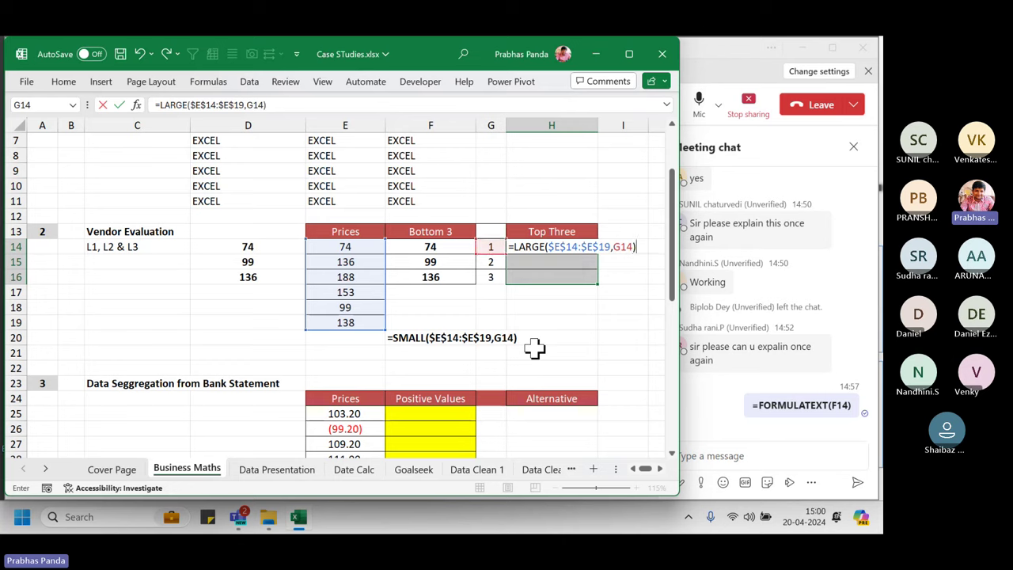
key("ctrl+Return")
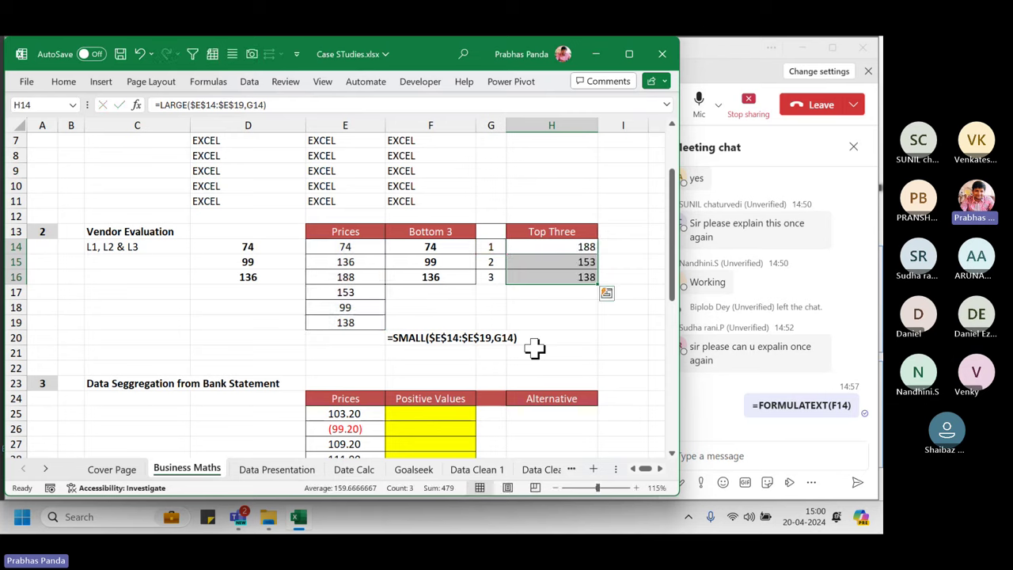
Centre the Top Three values, show H14's formula text in H17, and paste it into Teams.
key("alt+h")
key("a")
key("c")
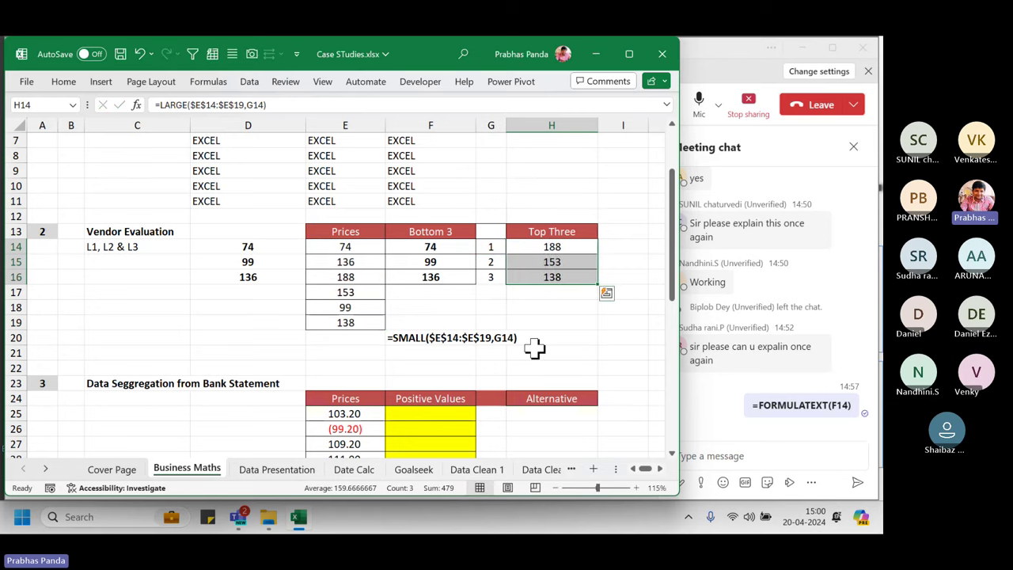
key("F2")
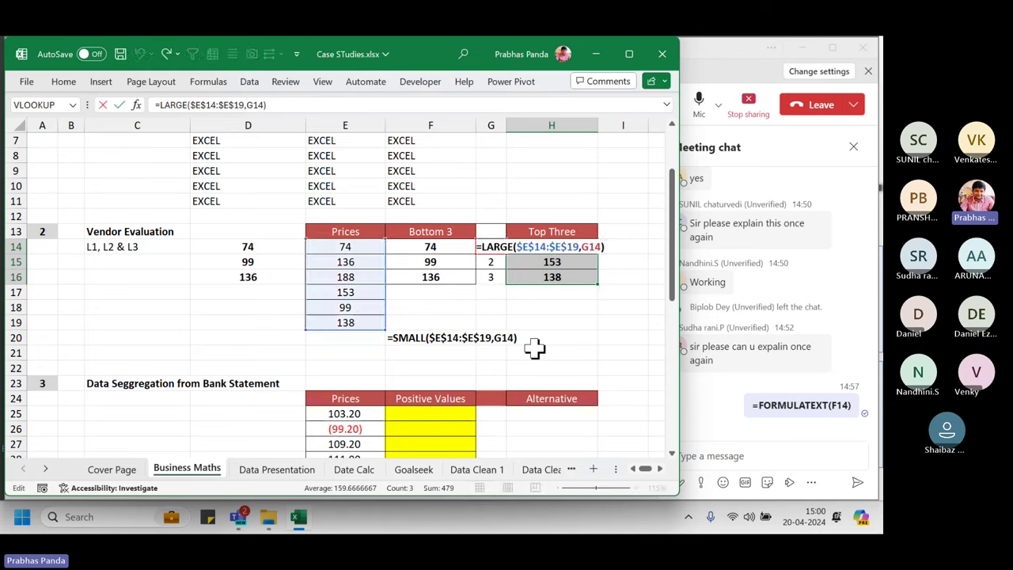
key("Escape")
key("Down")
key("Down")
key("Down")
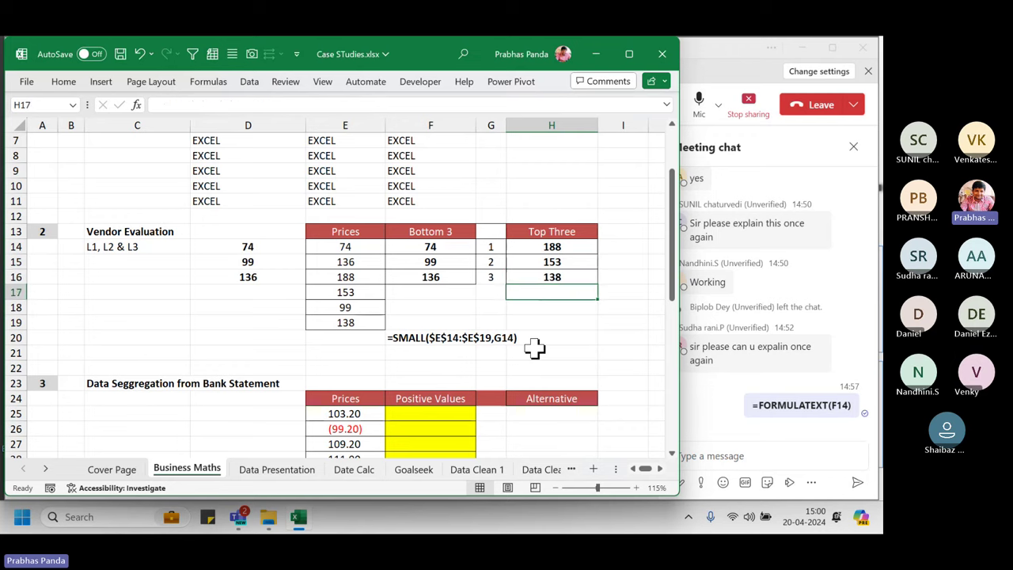
key("Return")
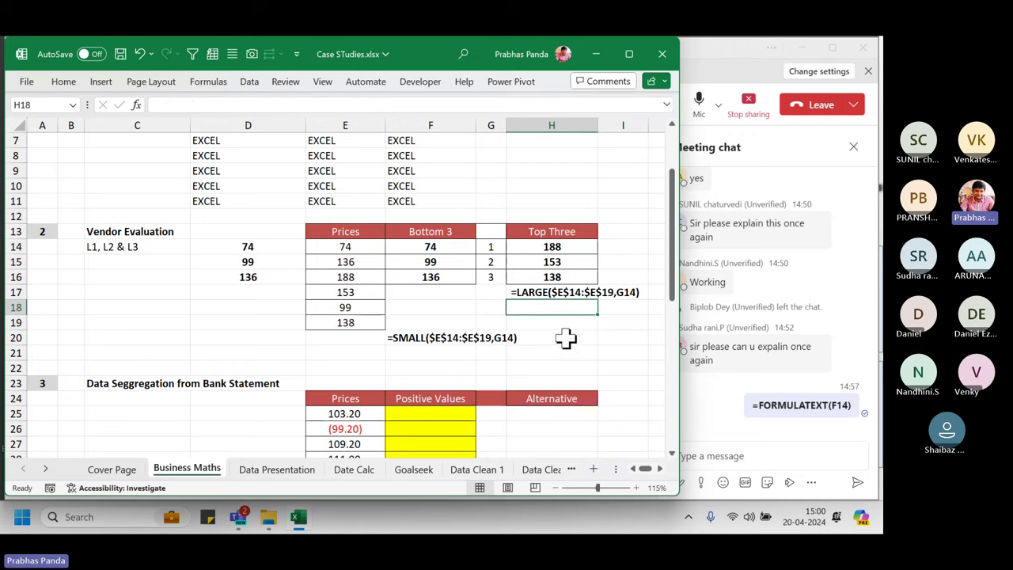
left_click(749, 455)
type("=LARGE($E$14:$E$19,G14)")
Send the pasted LARGE formula in the Teams chat and switch back to Excel.
key("Return")
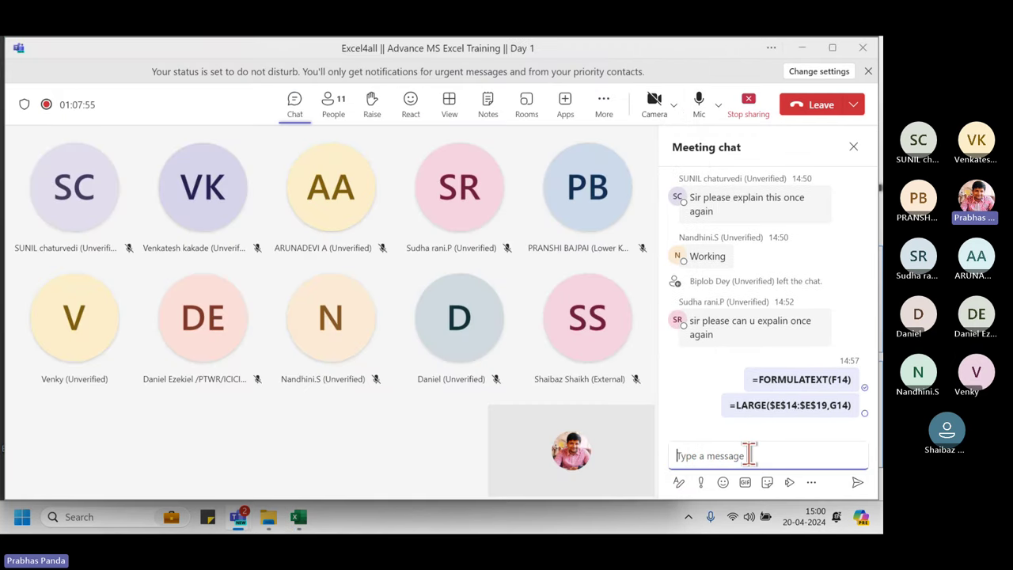
key("alt+Tab")
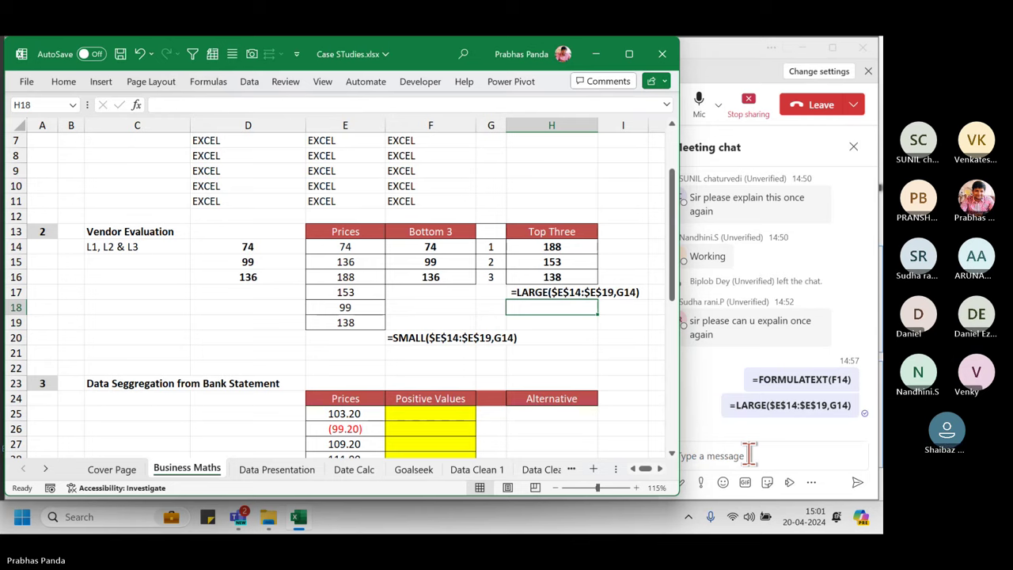
left_click_drag(486, 218, 493, 323)
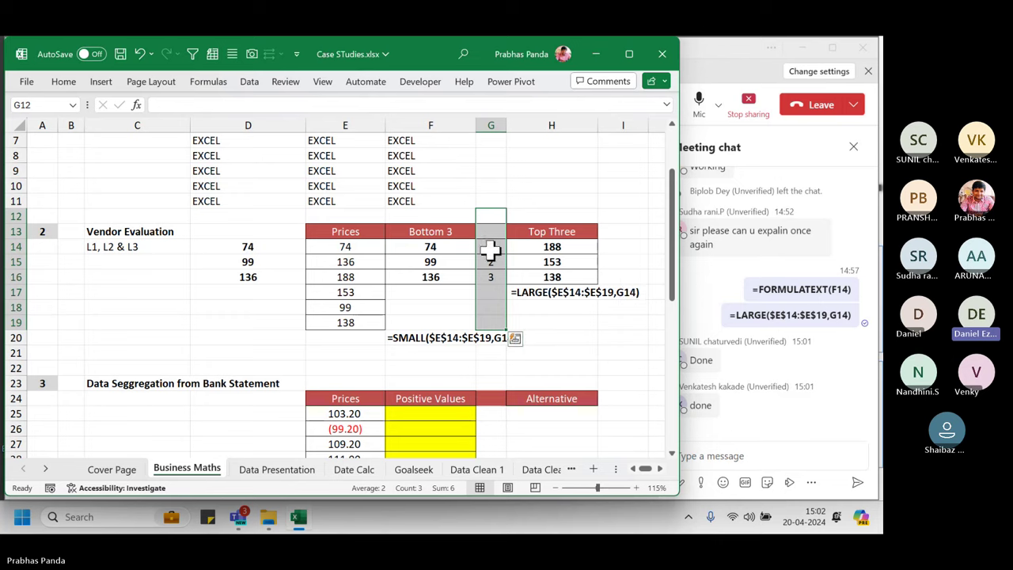
left_click_drag(491, 247, 493, 424)
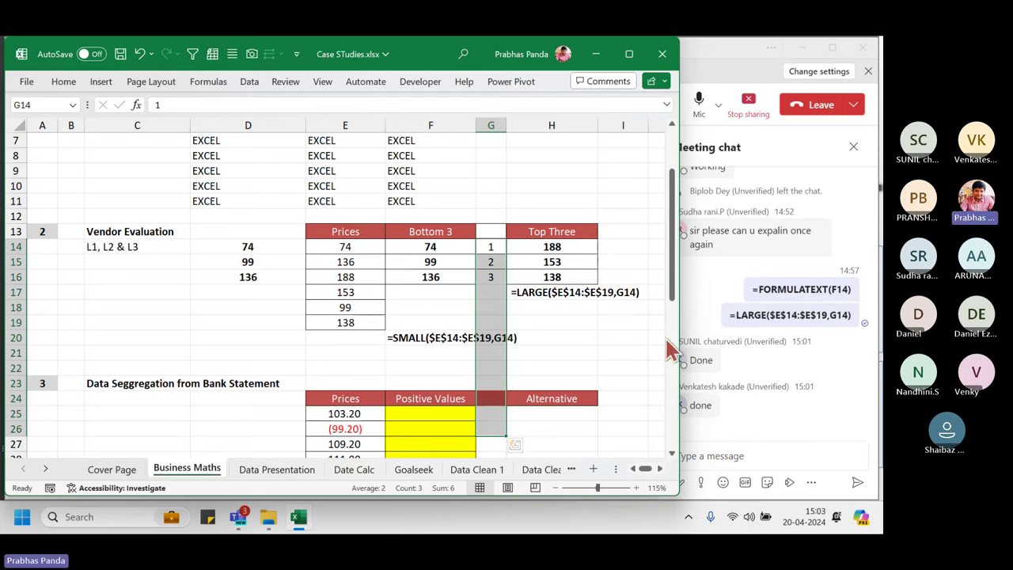
left_click(594, 322)
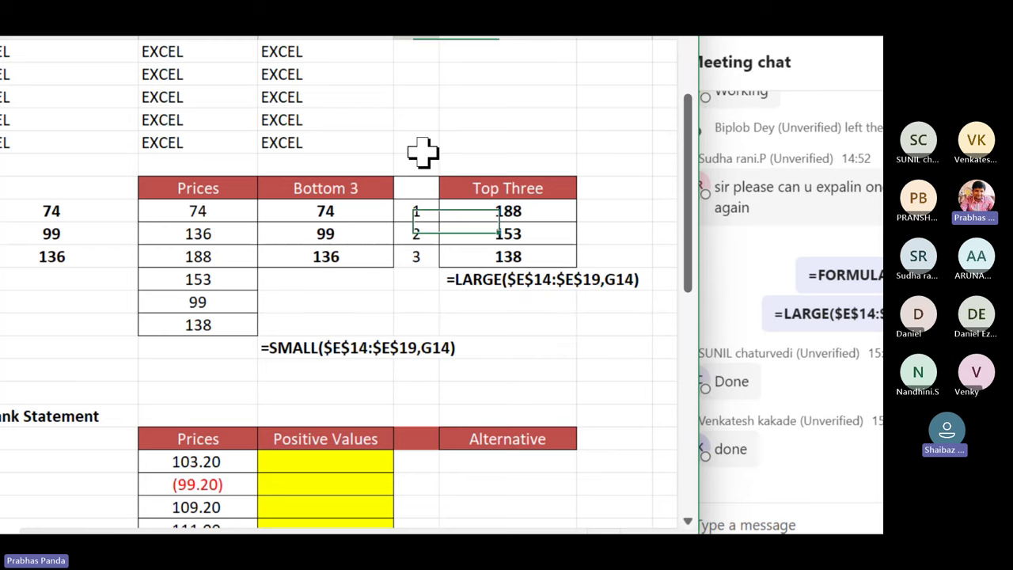
left_click_drag(423, 150, 419, 315)
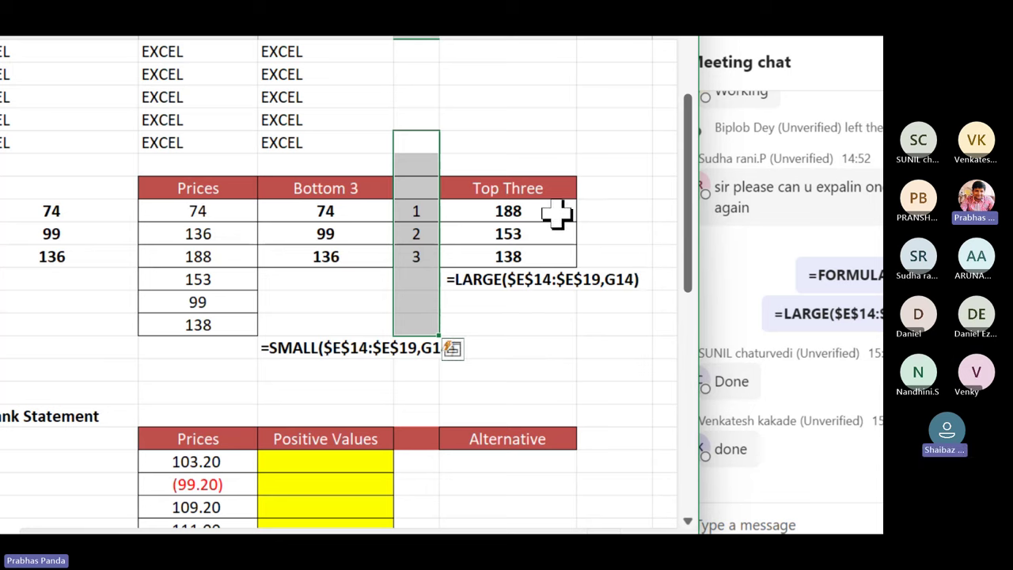
left_click_drag(558, 210, 549, 235)
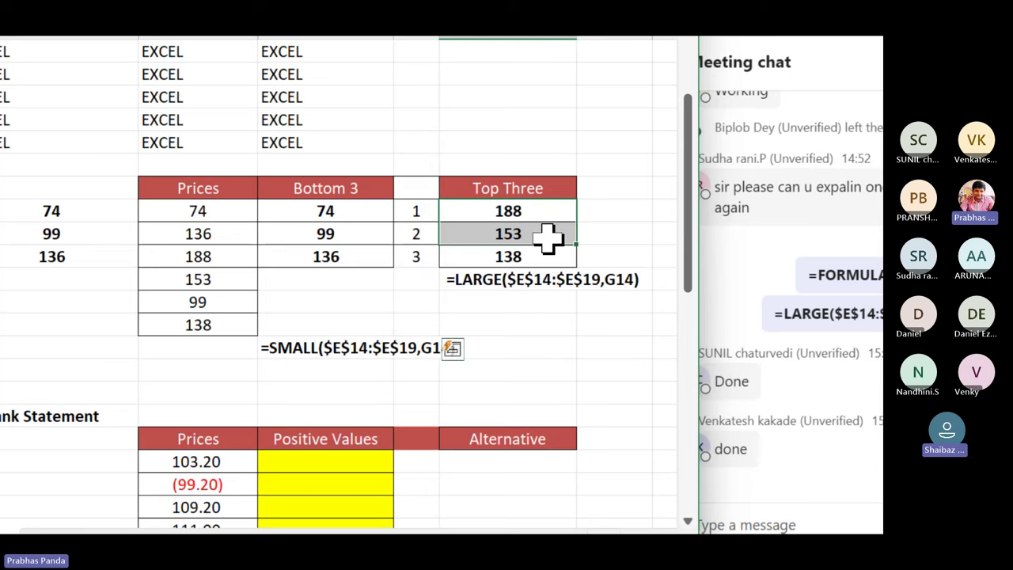
left_click_drag(543, 208, 543, 242)
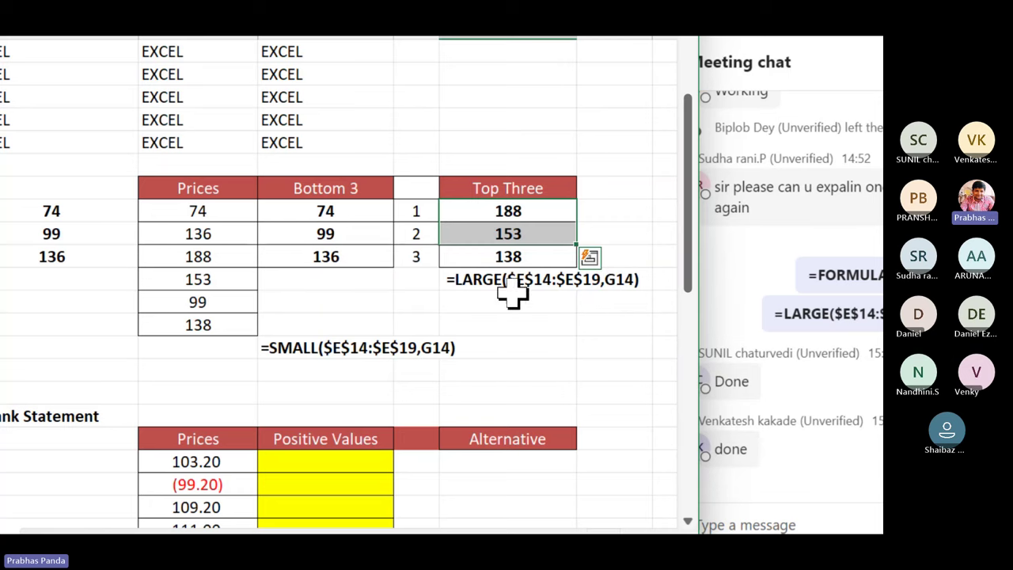
left_click_drag(224, 217, 204, 323)
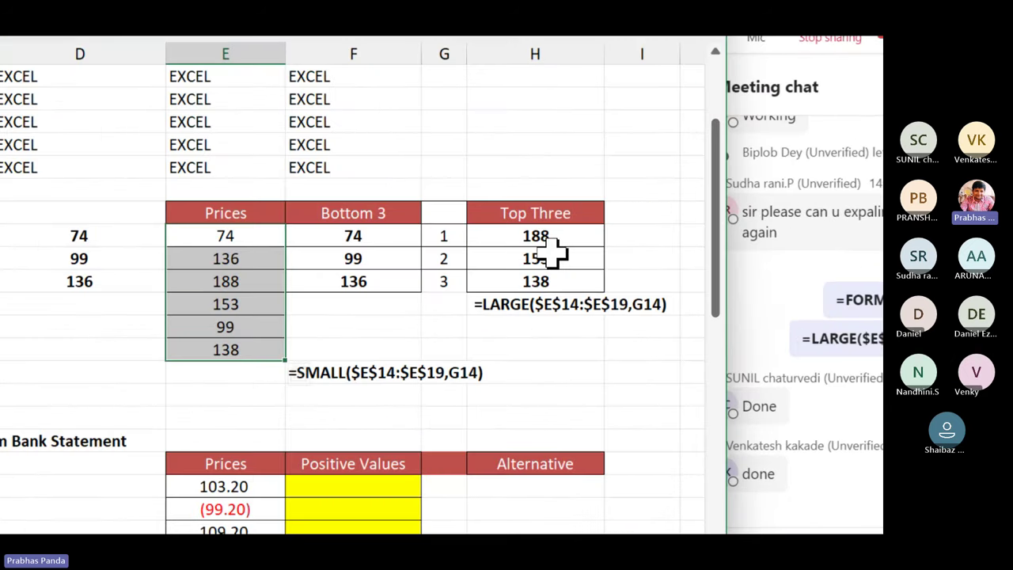
Change the price range in the H14:H16 LARGE formulas to relative E14:E19.
left_click(562, 245)
left_click_drag(552, 232, 543, 280)
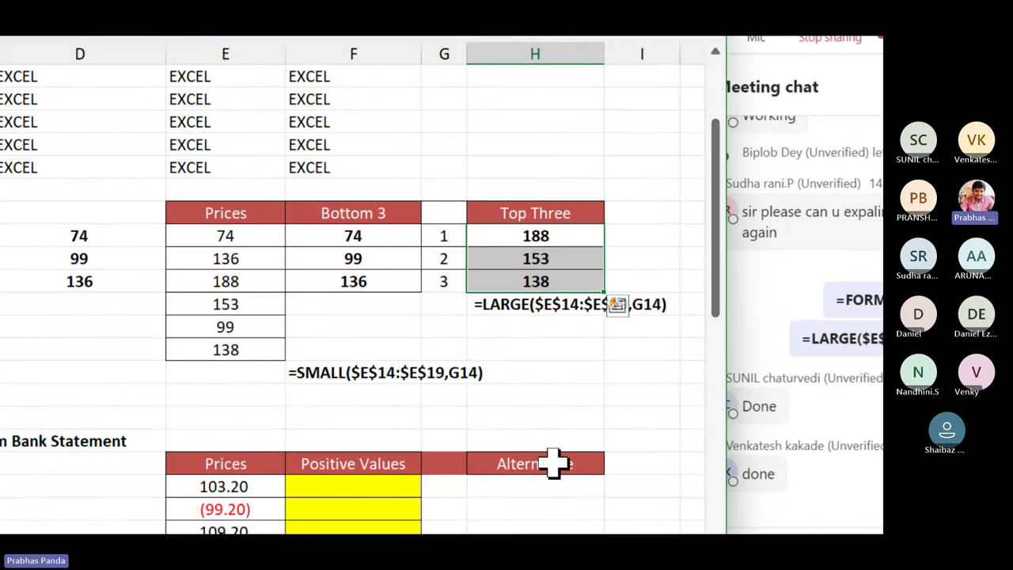
key("F2")
left_click_drag(505, 238, 557, 247)
key("F4")
key("F4")
key("F4")
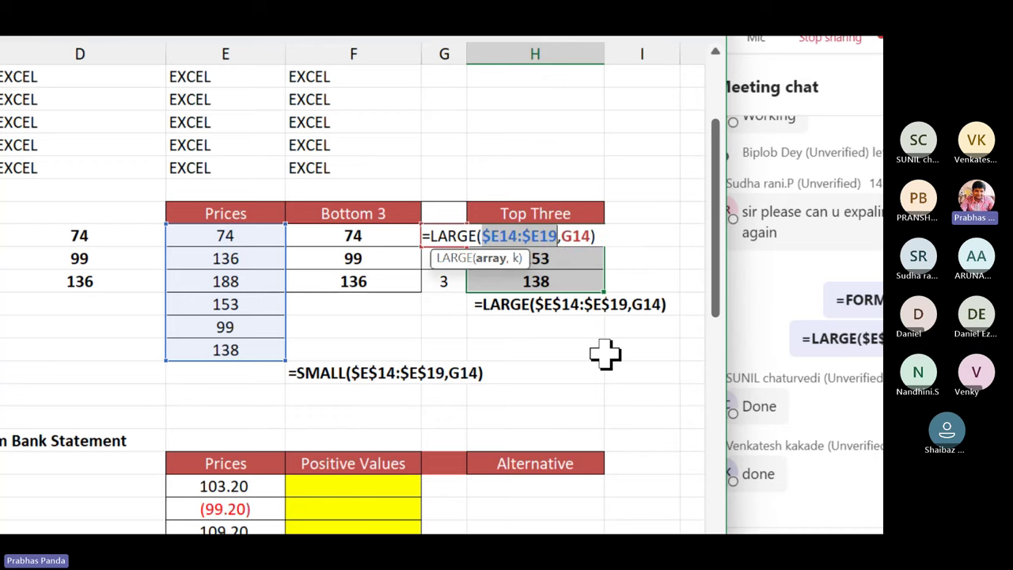
key("ctrl+Return")
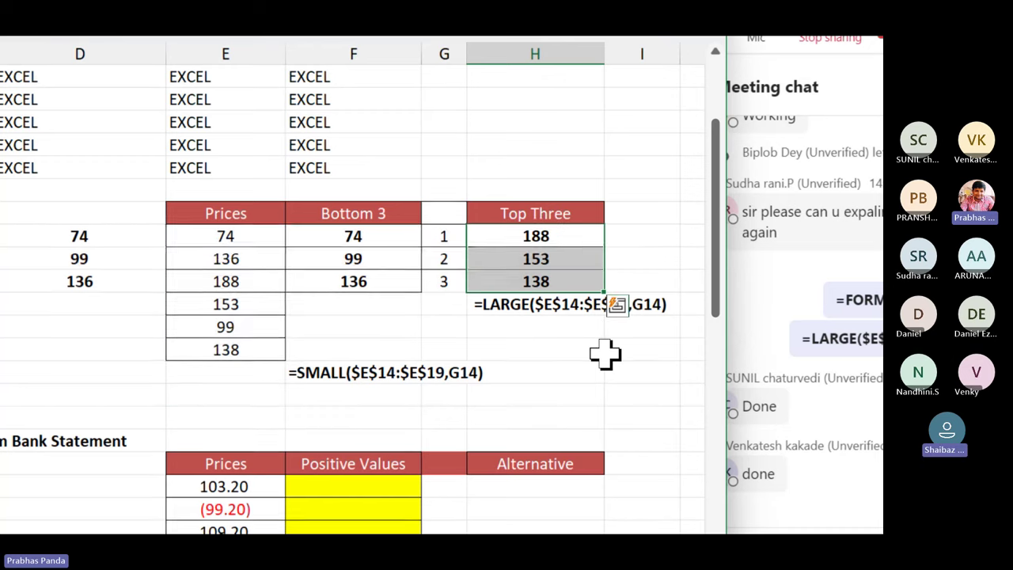
Check the Top Three results 188, 153 and 138 against the Prices list.
left_click(528, 238)
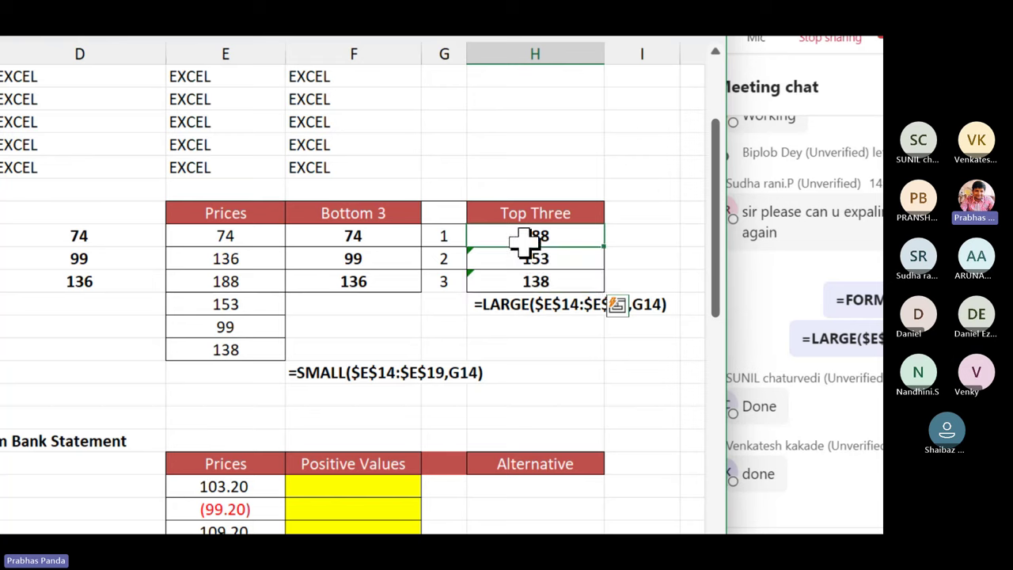
left_click(193, 290)
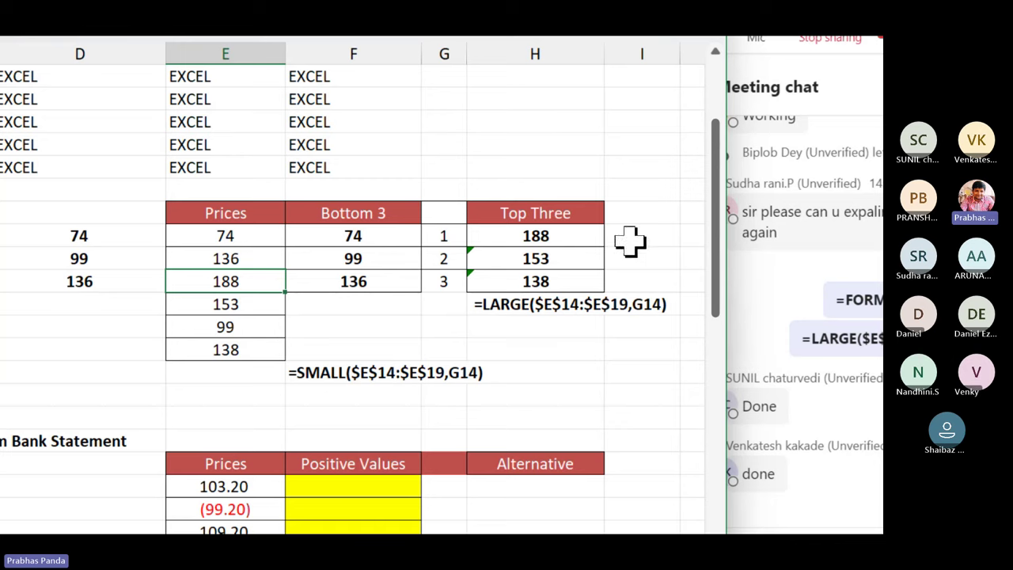
left_click(582, 261)
left_click(565, 282)
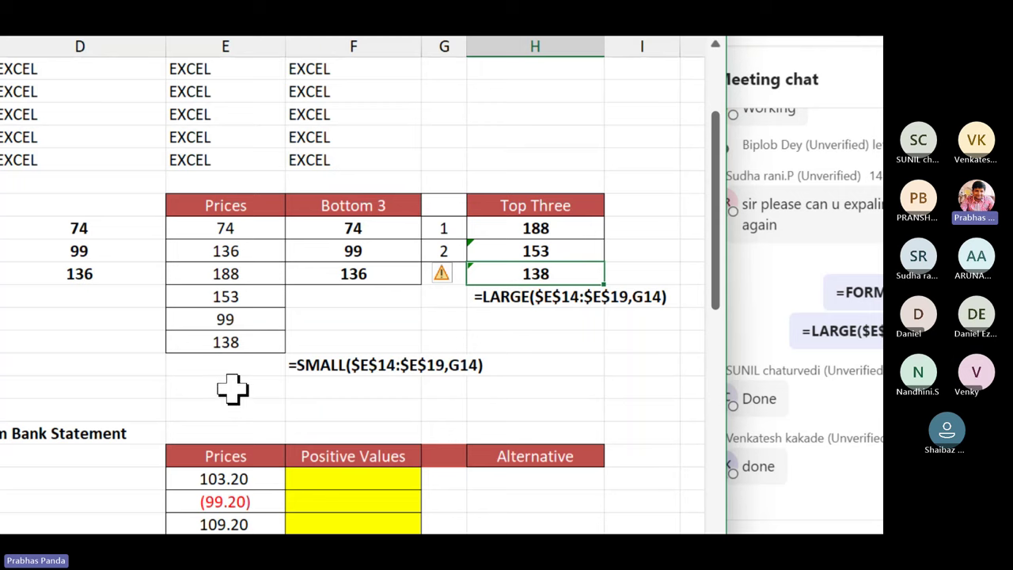
Change the first price in E14 to 138 and the last price in E19 to 74.
left_click(238, 341)
left_click(247, 228)
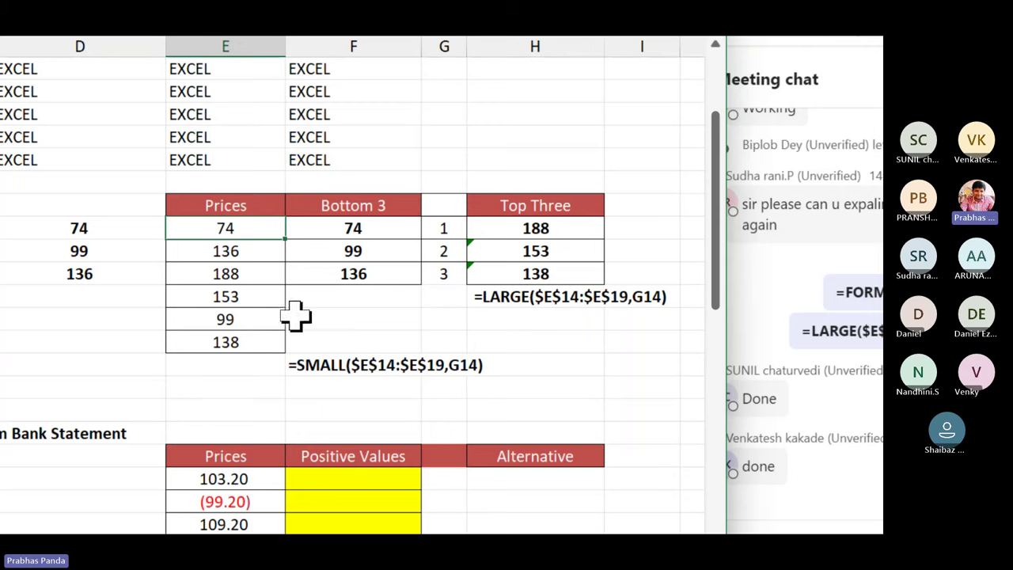
type("138")
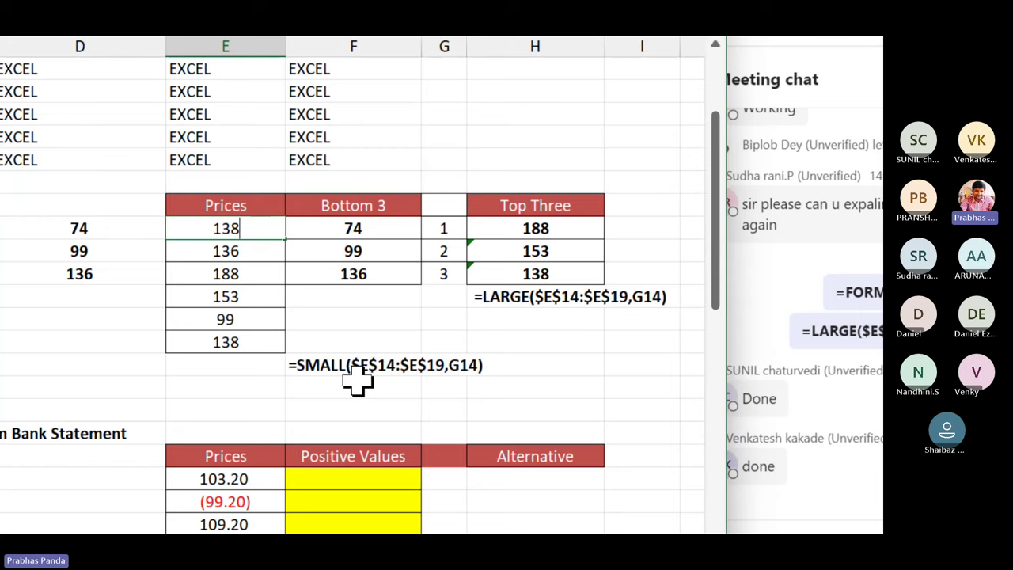
key("Return")
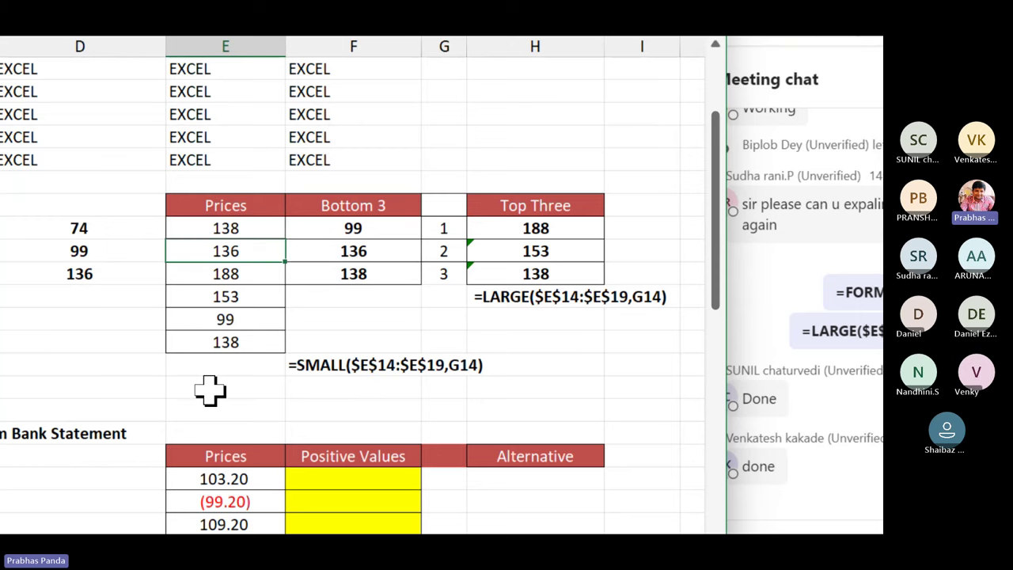
left_click(213, 339)
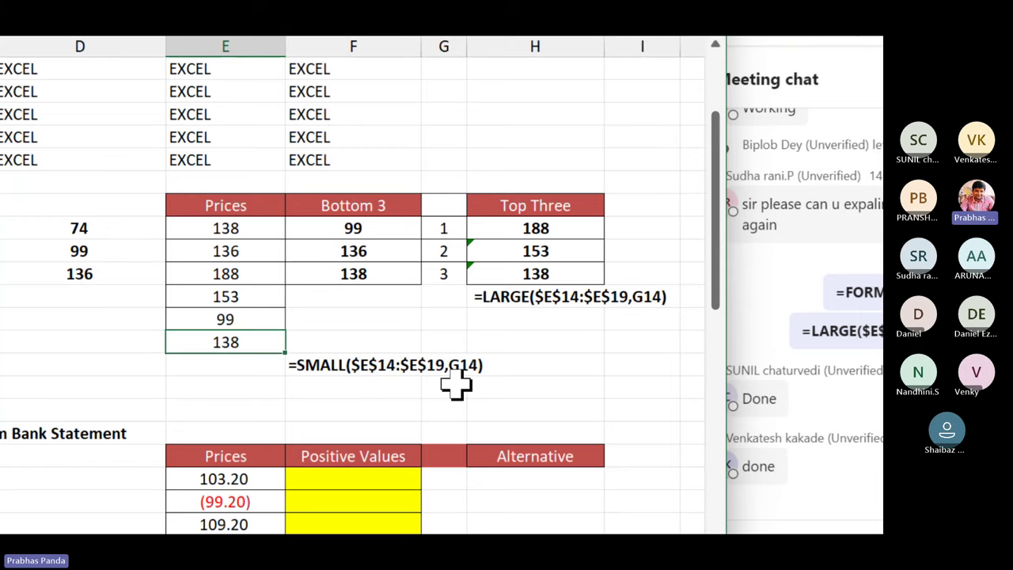
type("74")
key("Return")
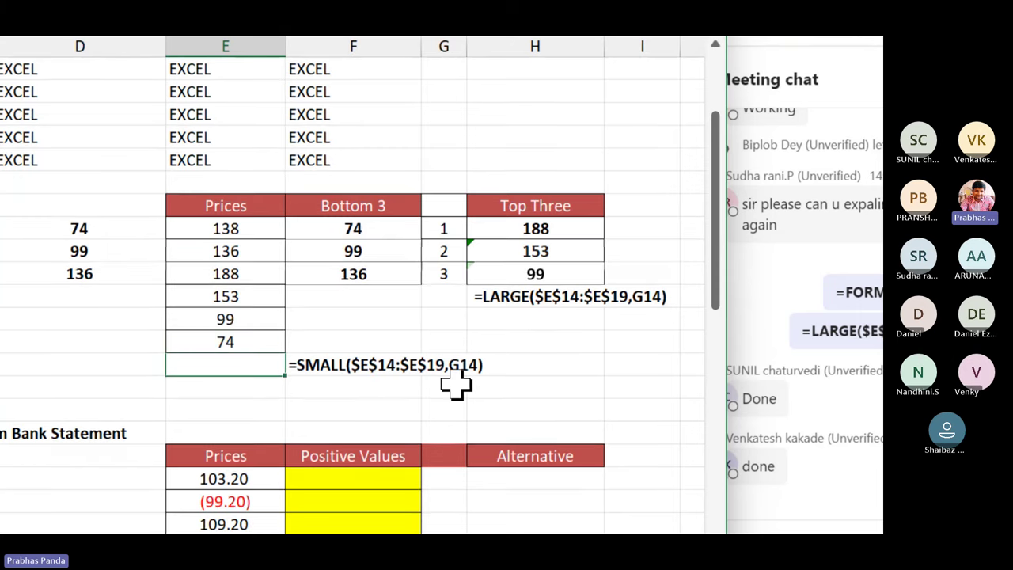
Inspect the third Top Three formula =LARGE(E16:E21,G16), then undo E19 back to 138.
left_click(561, 277)
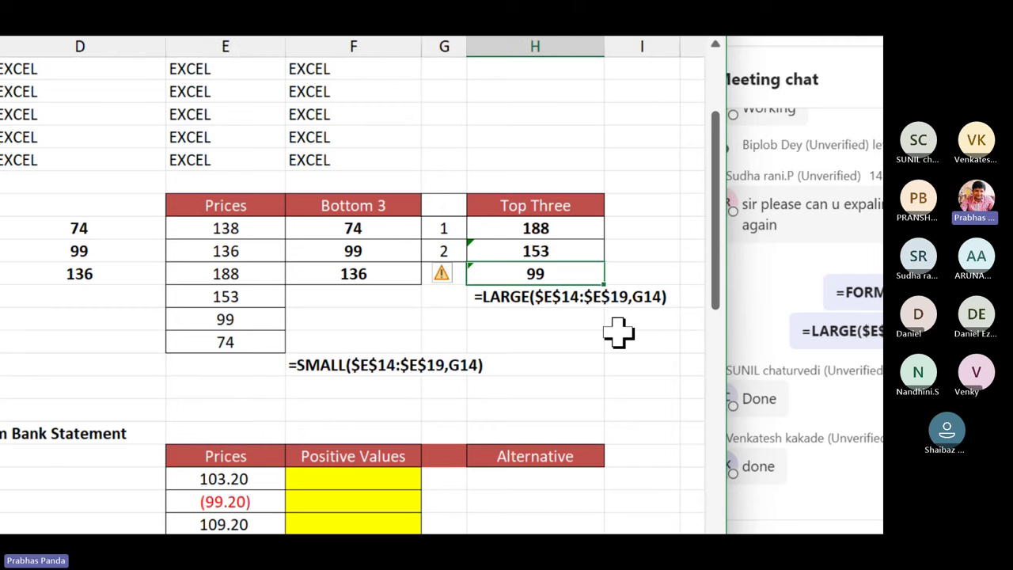
key("F2")
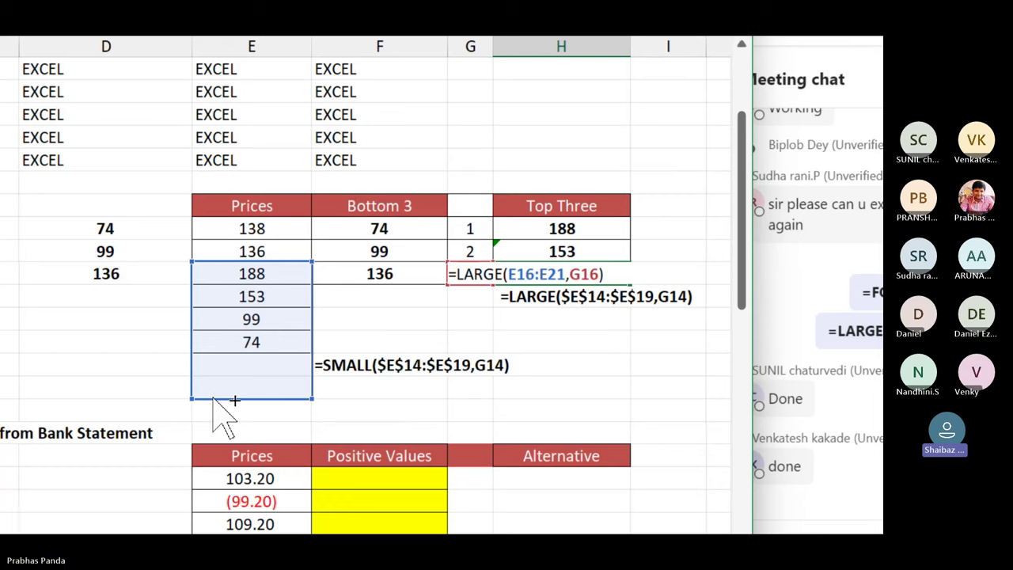
key("ctrl+Return")
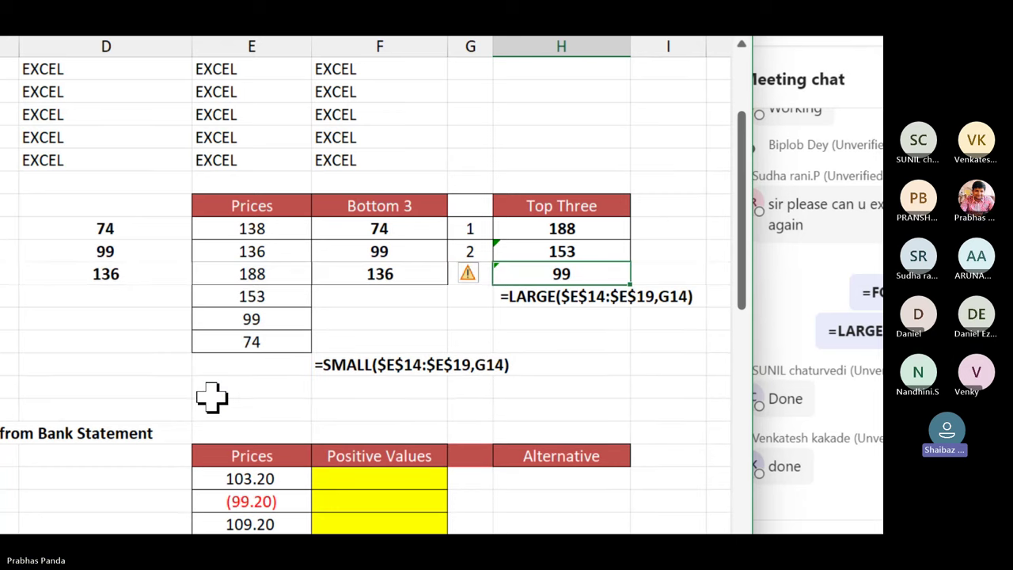
key("ctrl+z")
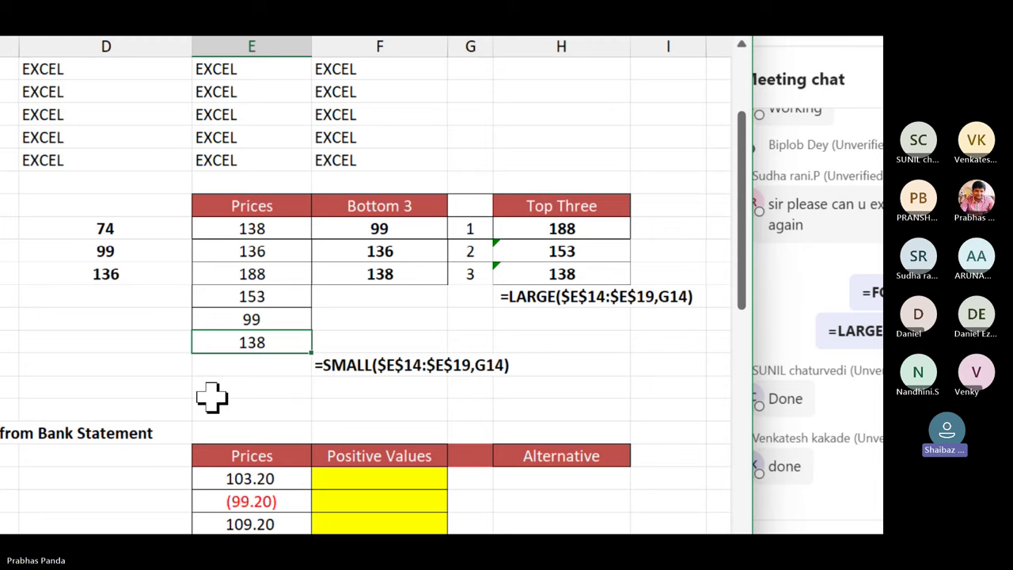
Undo E14 back to 74, highlight the Bottom 3, Top Three and rank cells, then select F14's SMALL formula.
key("ctrl+z")
key("ctrl+z")
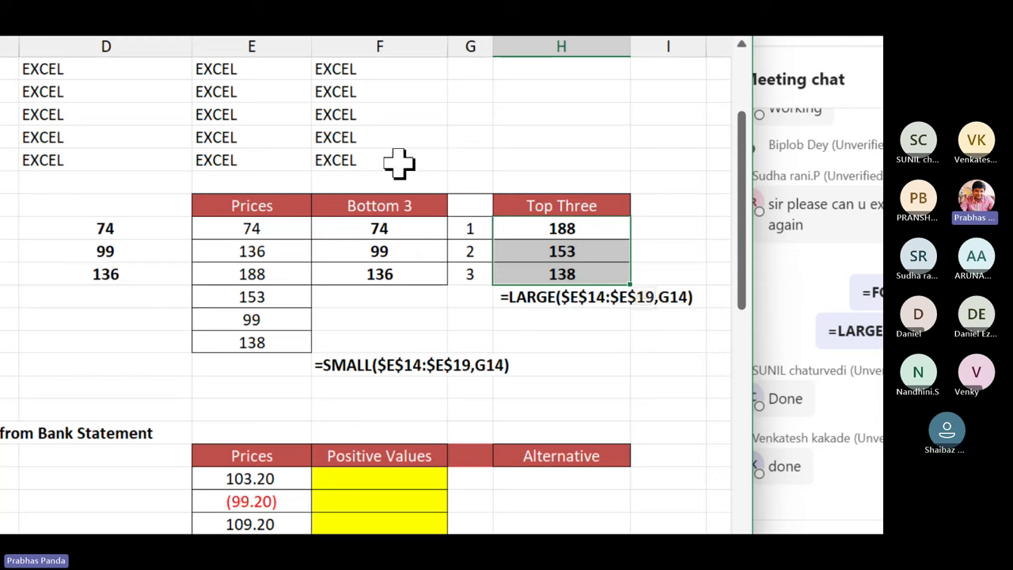
left_click_drag(372, 182, 385, 299)
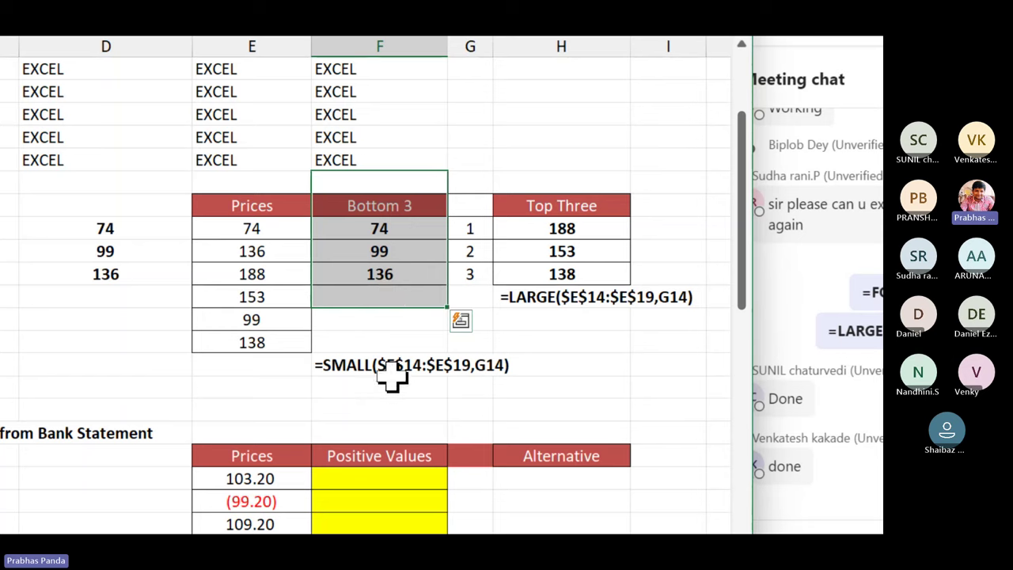
left_click_drag(599, 162, 584, 361)
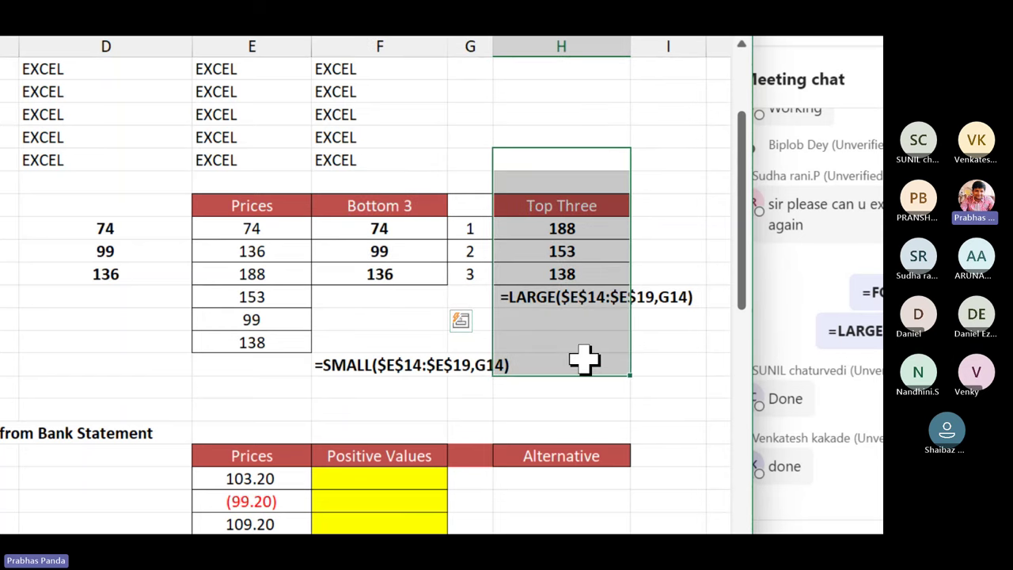
left_click_drag(459, 220, 463, 314)
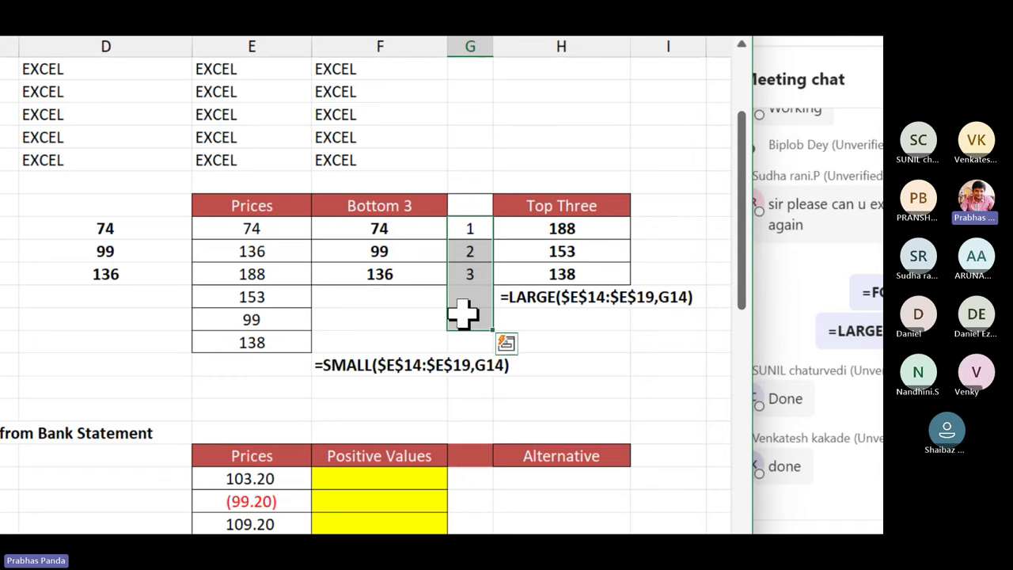
left_click(418, 229)
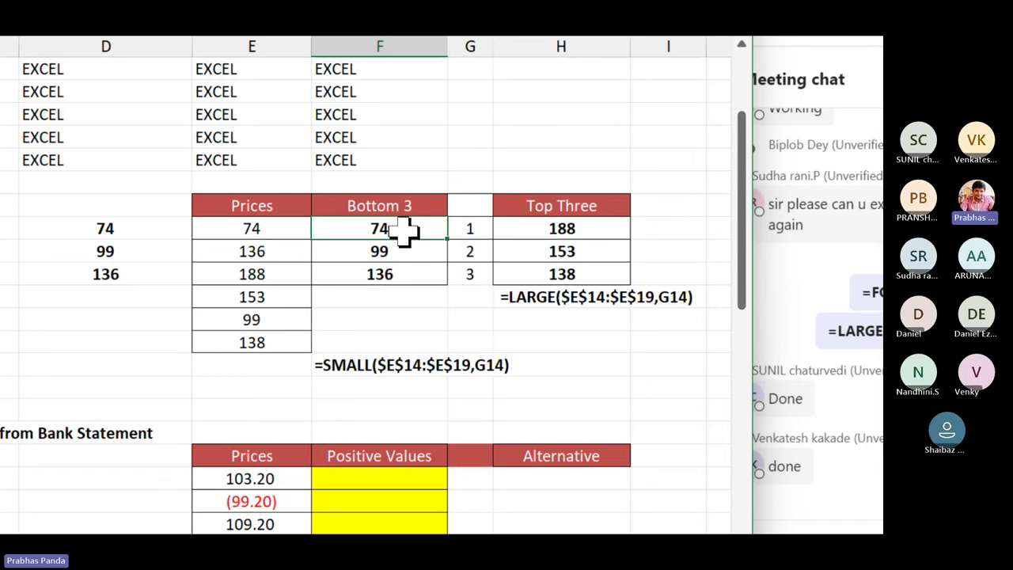
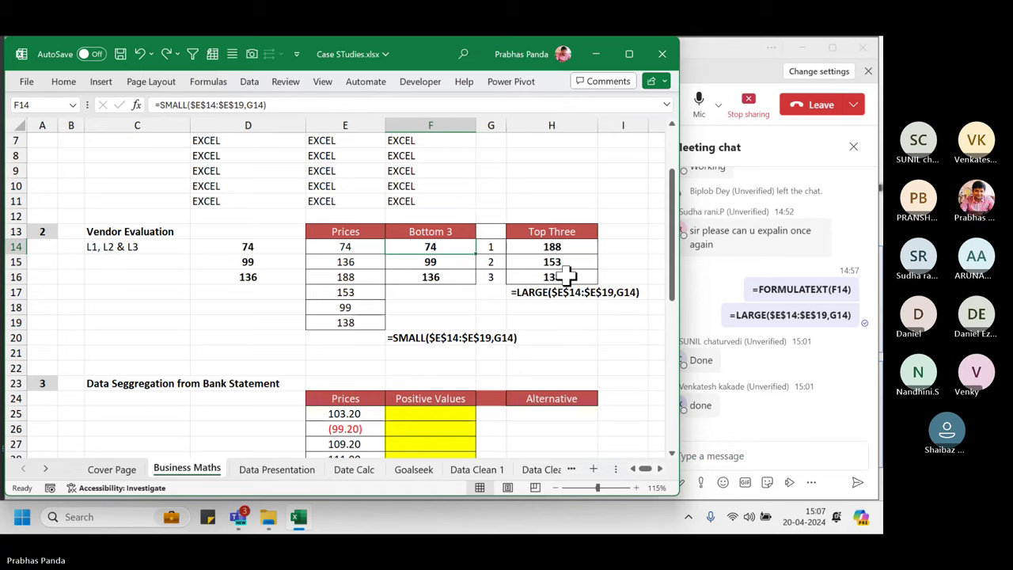
Delete the 1, 2, 3 rank numbers from the column G helper cells.
scroll(304, 282, "down", 2)
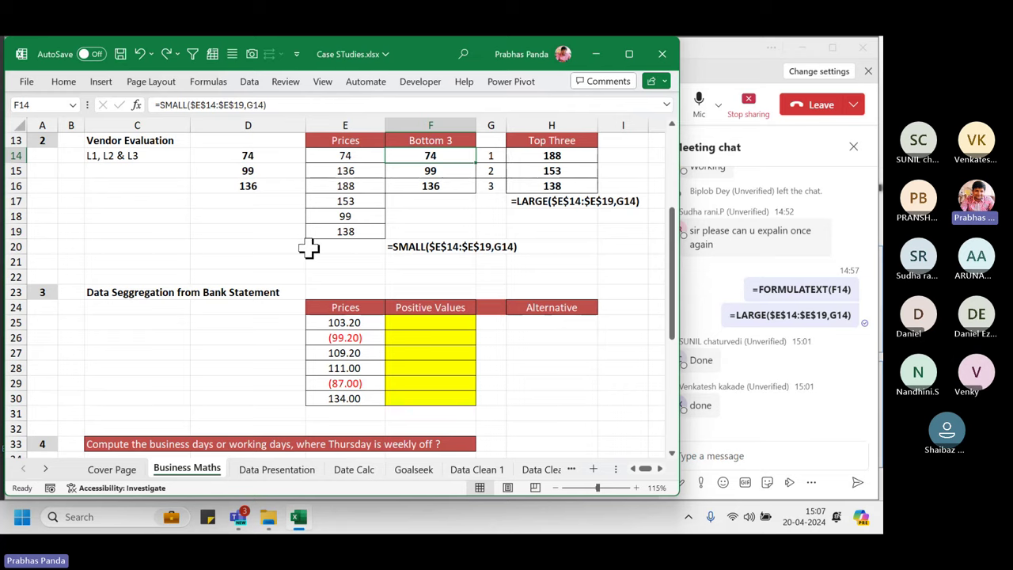
scroll(229, 276, "up", 4)
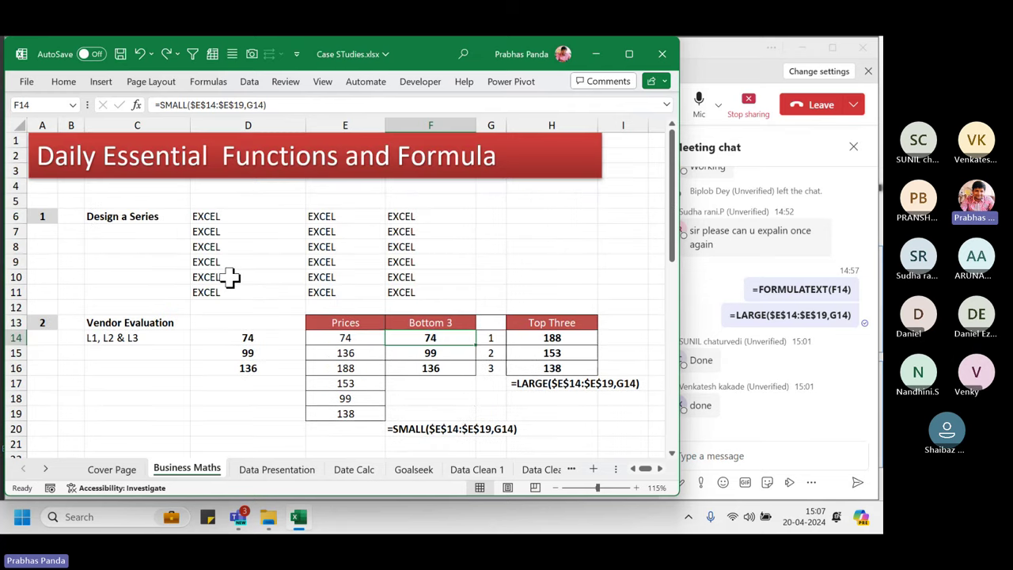
scroll(228, 276, "down", 3)
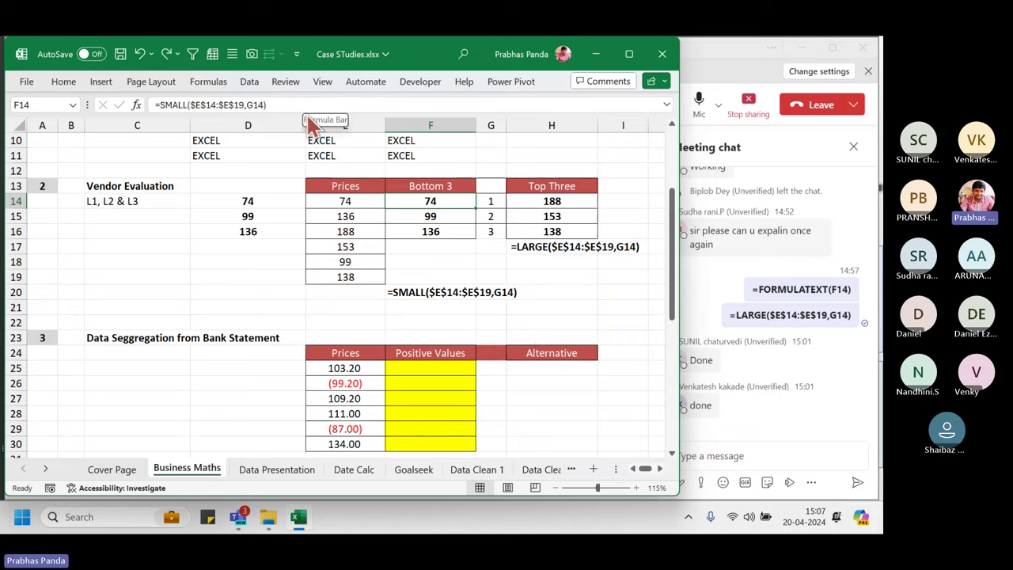
left_click(327, 282)
left_click_drag(276, 176, 623, 298)
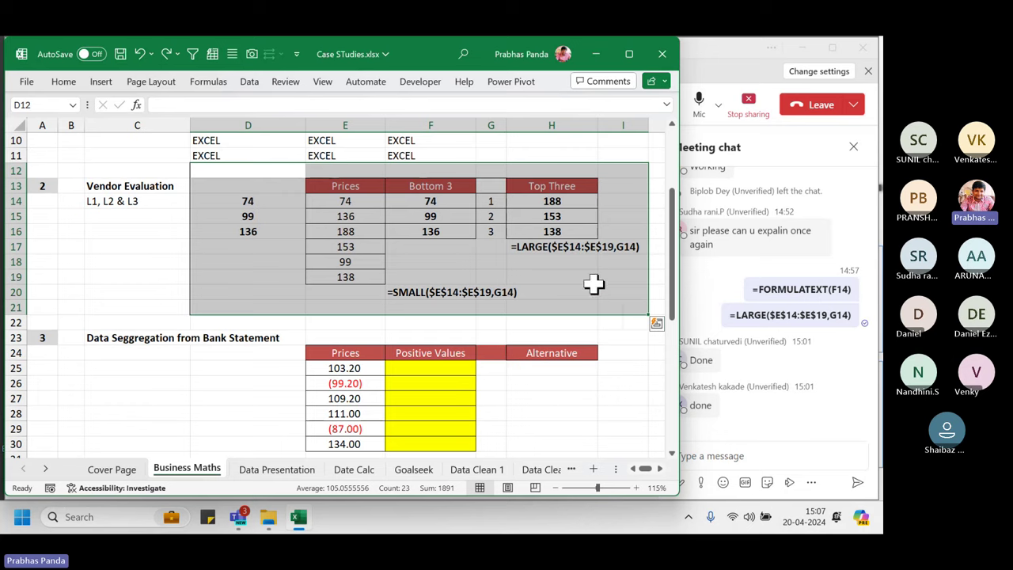
left_click(493, 261)
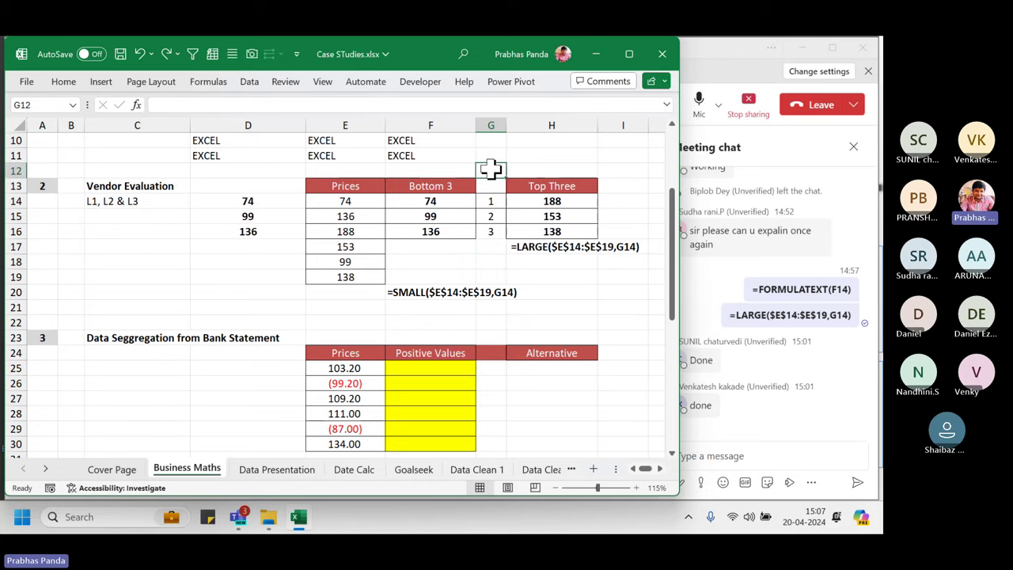
left_click_drag(491, 171, 494, 276)
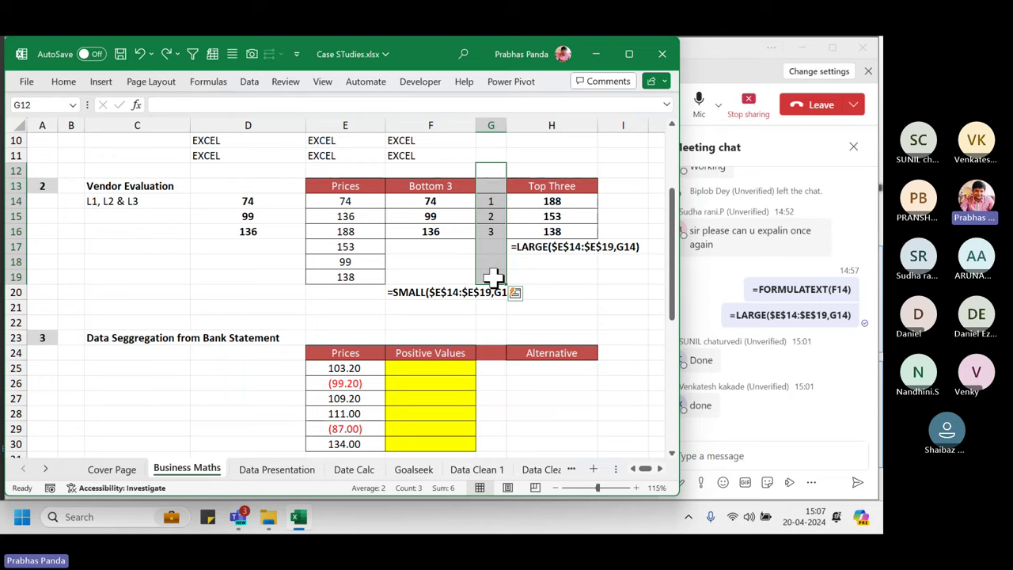
key("Delete")
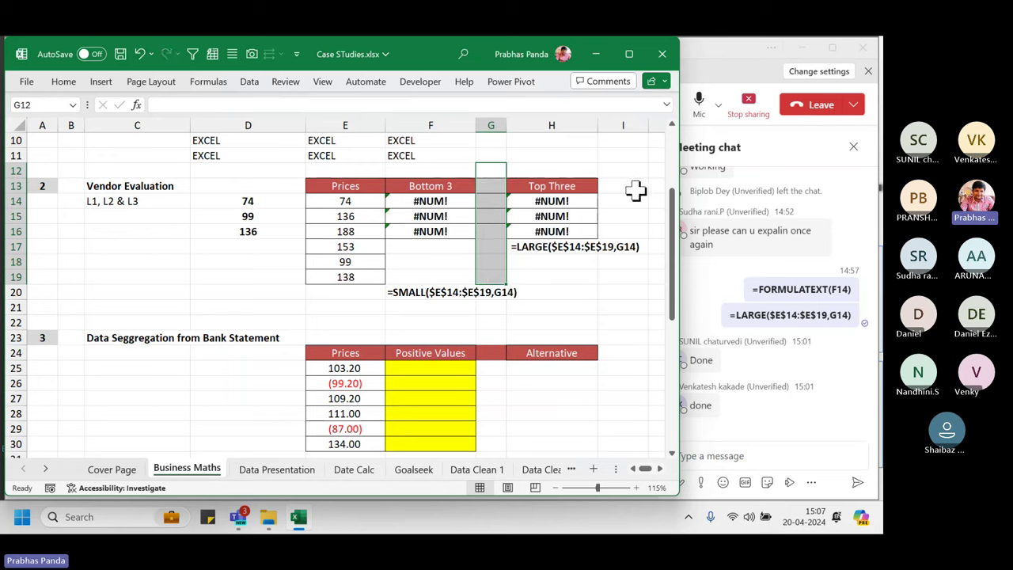
Review the Vendor Evaluation table E13:H20, now showing #NUM! under Bottom 3 and Top Three.
left_click(565, 279)
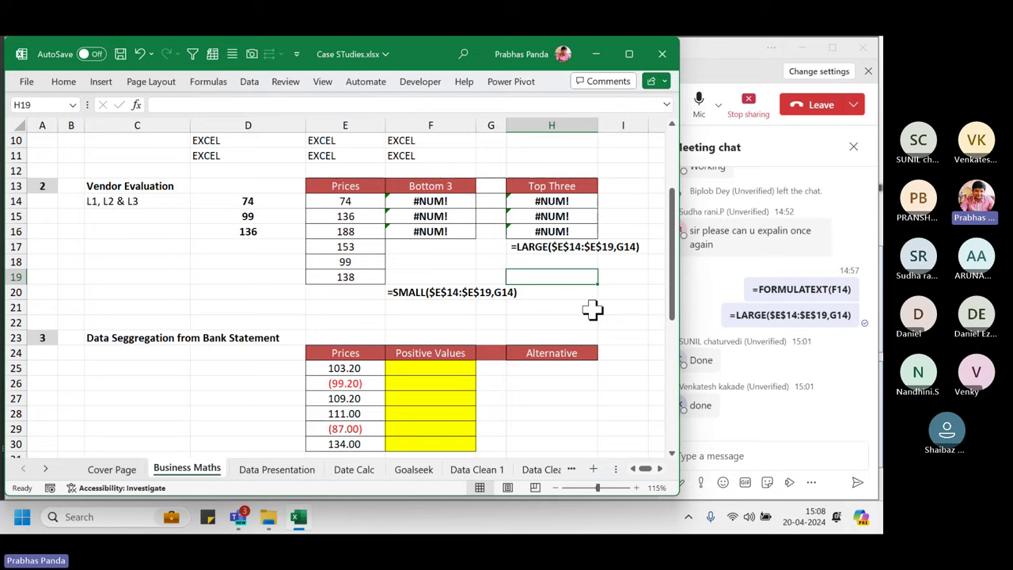
scroll(593, 309, "down", 1)
scroll(594, 309, "up", 3)
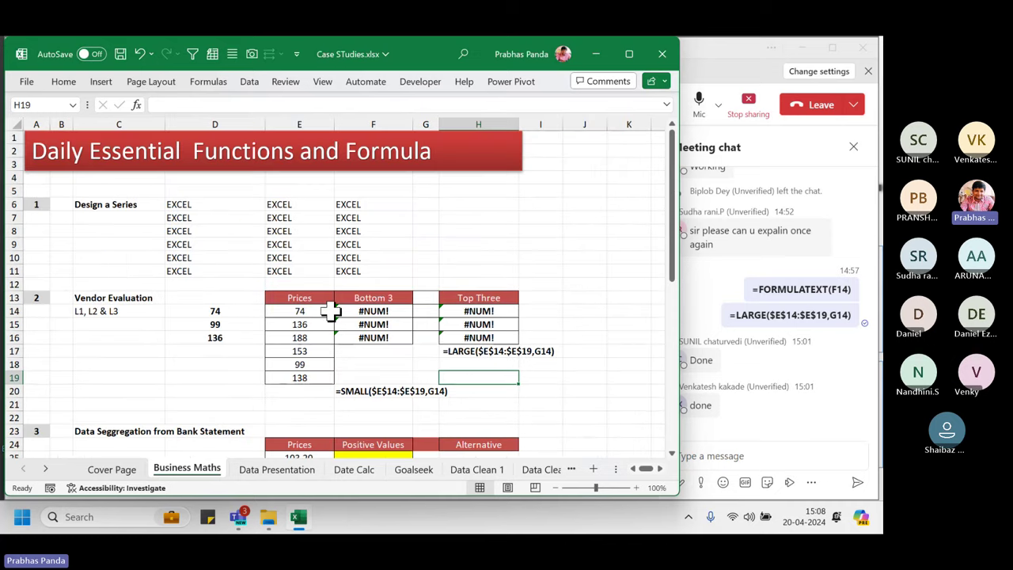
left_click_drag(278, 299, 506, 394)
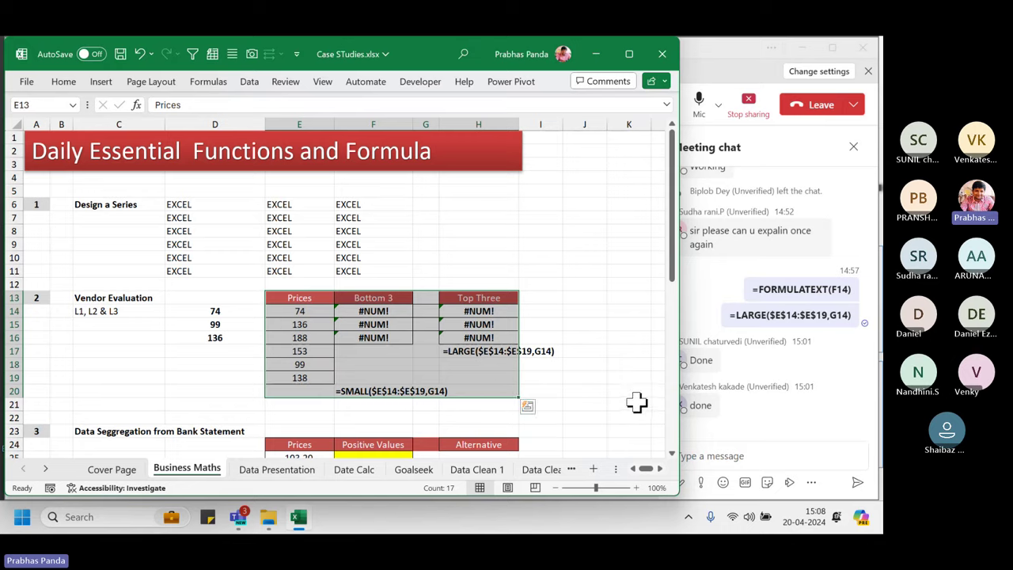
scroll(637, 402, "up", 3)
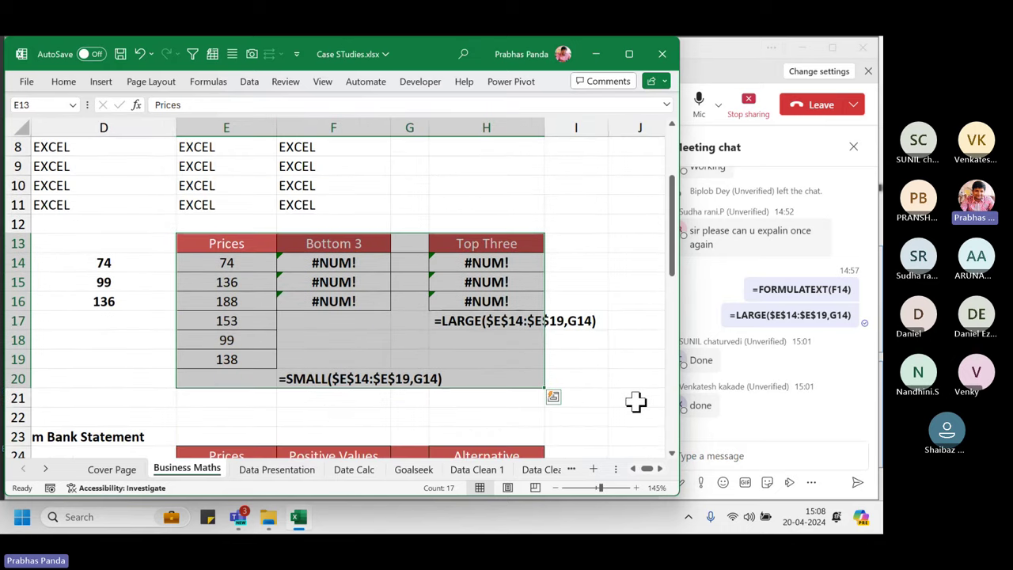
scroll(637, 402, "down", 1)
left_click(400, 265)
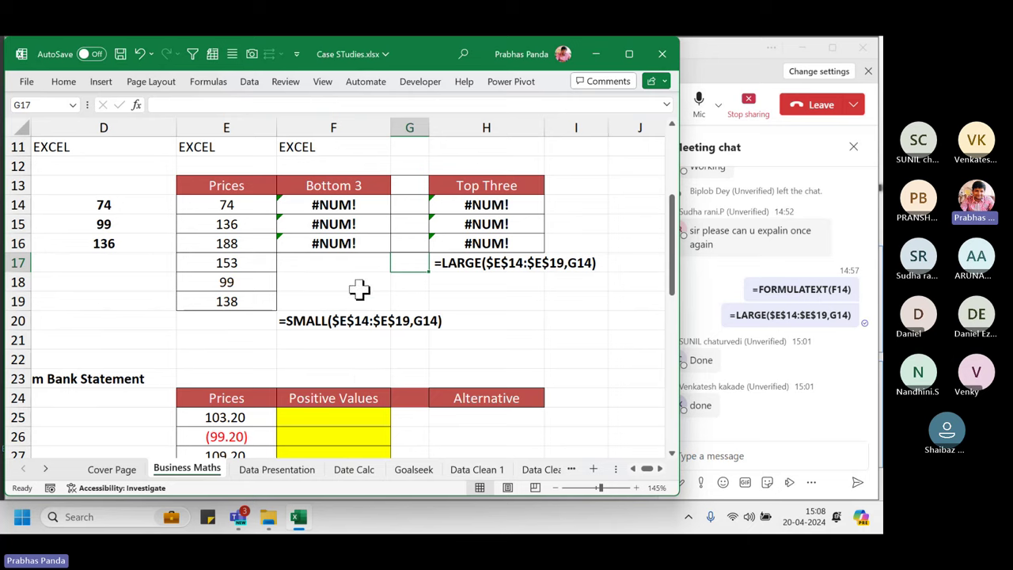
left_click_drag(407, 167, 418, 299)
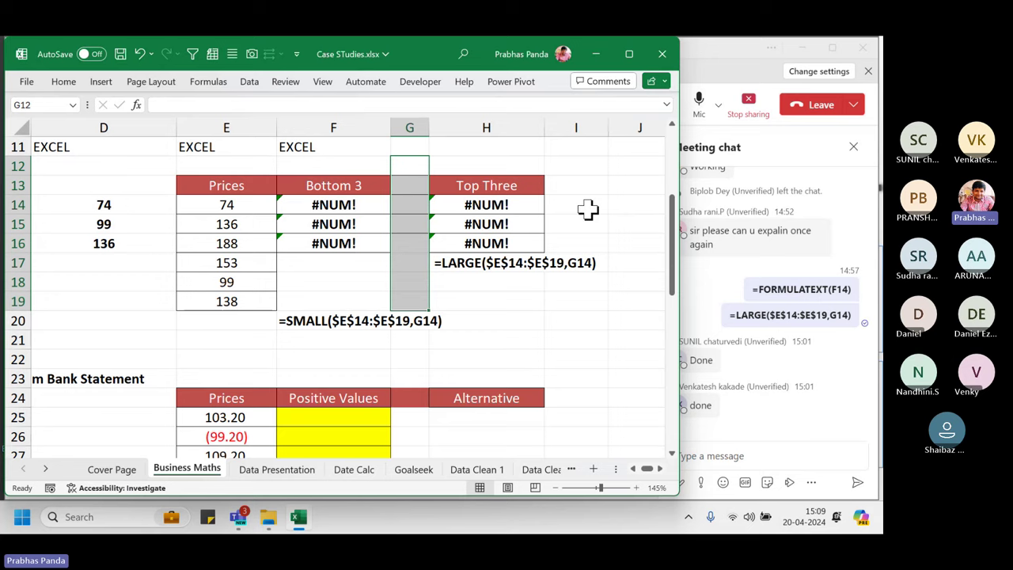
left_click(587, 208)
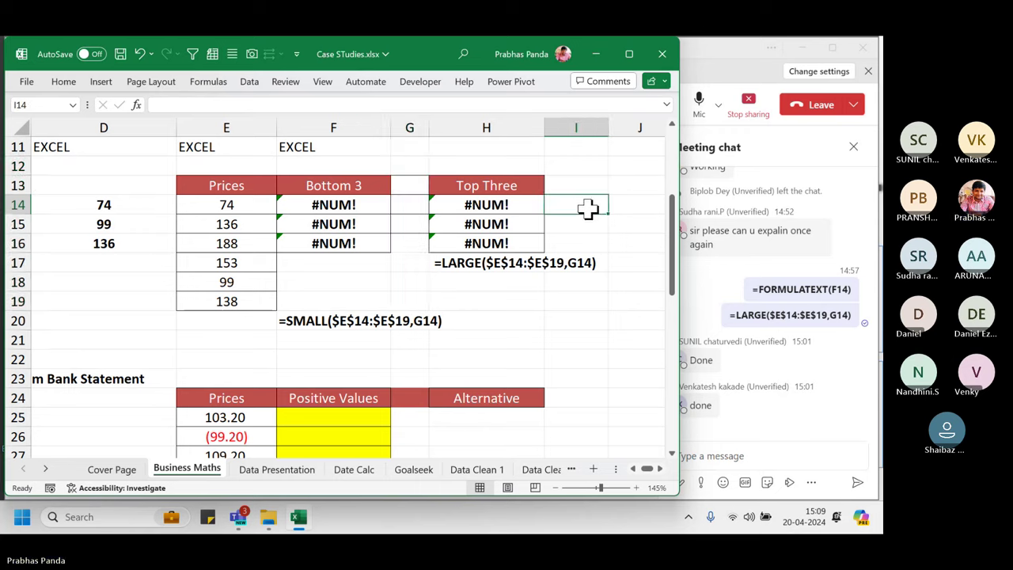
key("shift+space")
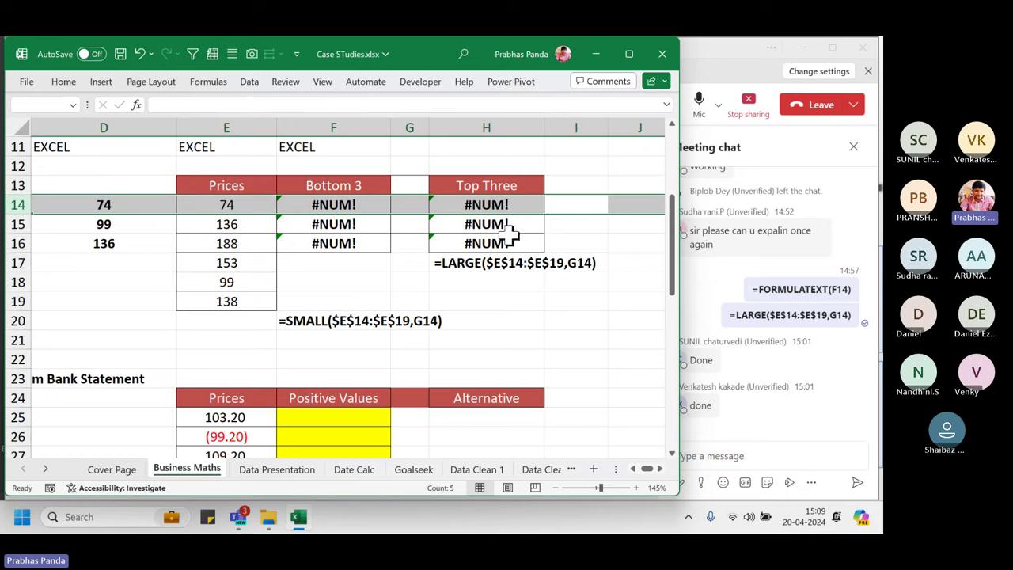
left_click(20, 205)
Enter =ROW() in cell I14.
left_click(570, 205)
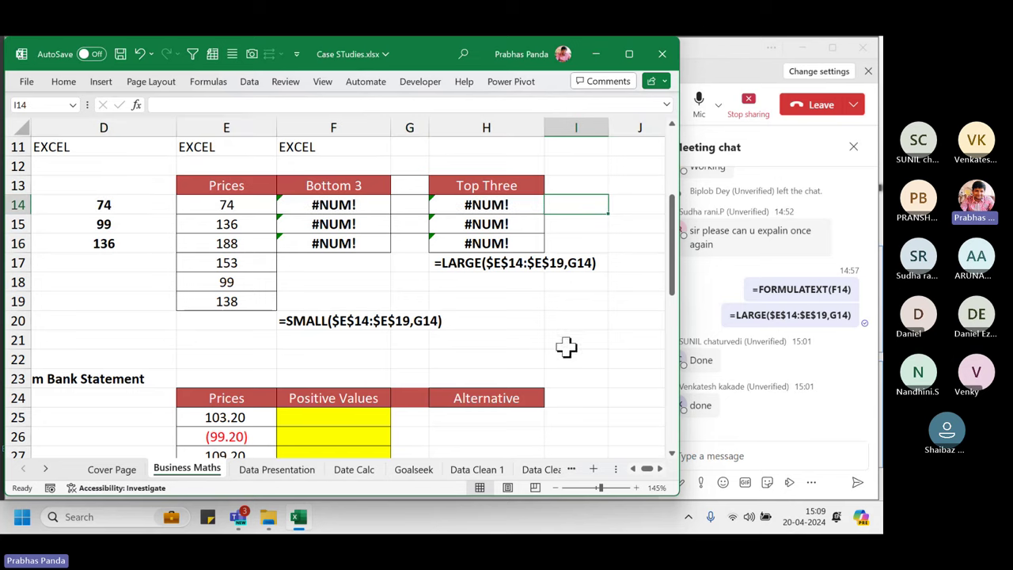
type("=RO")
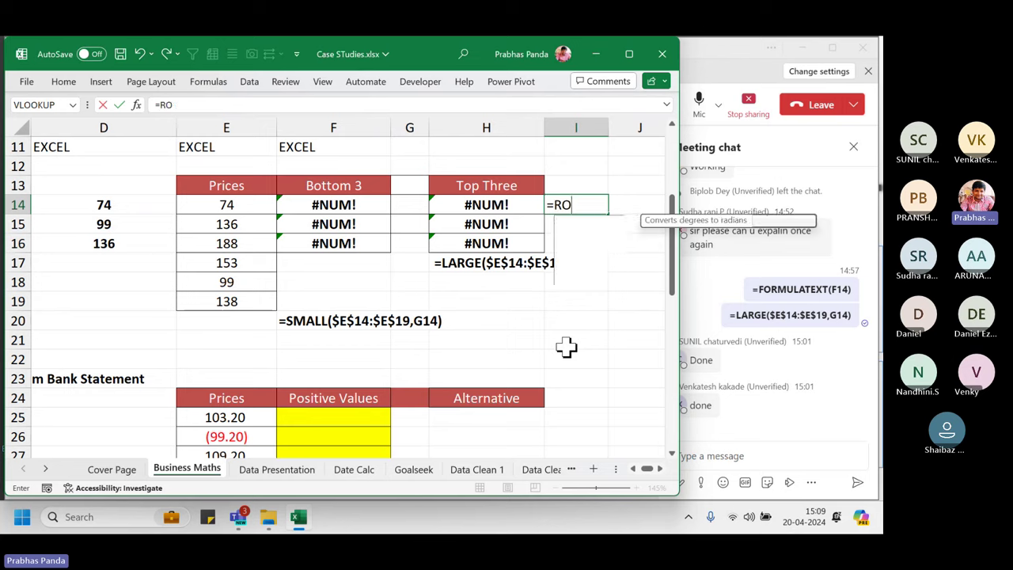
type("W()")
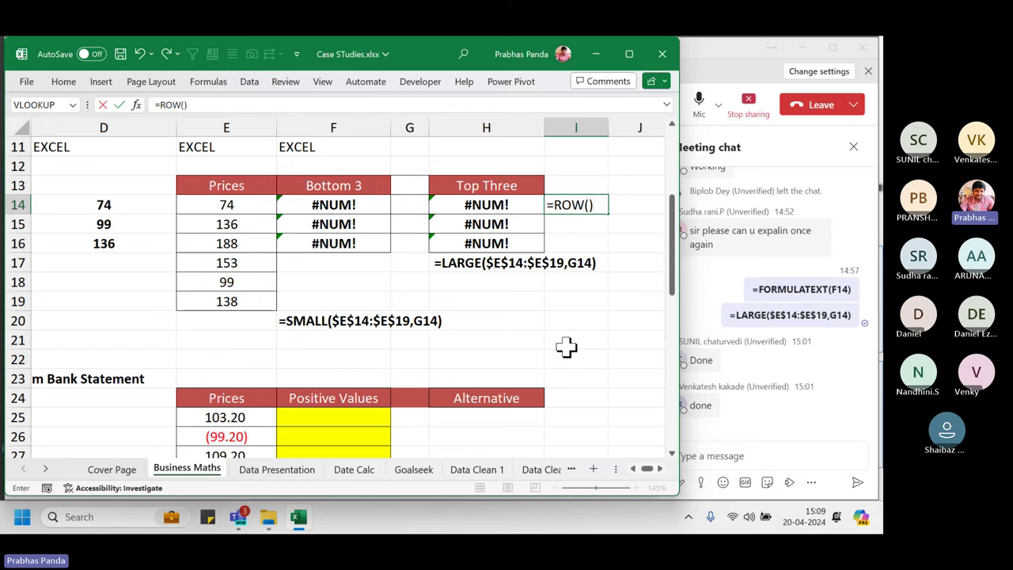
key("Return")
key("Up")
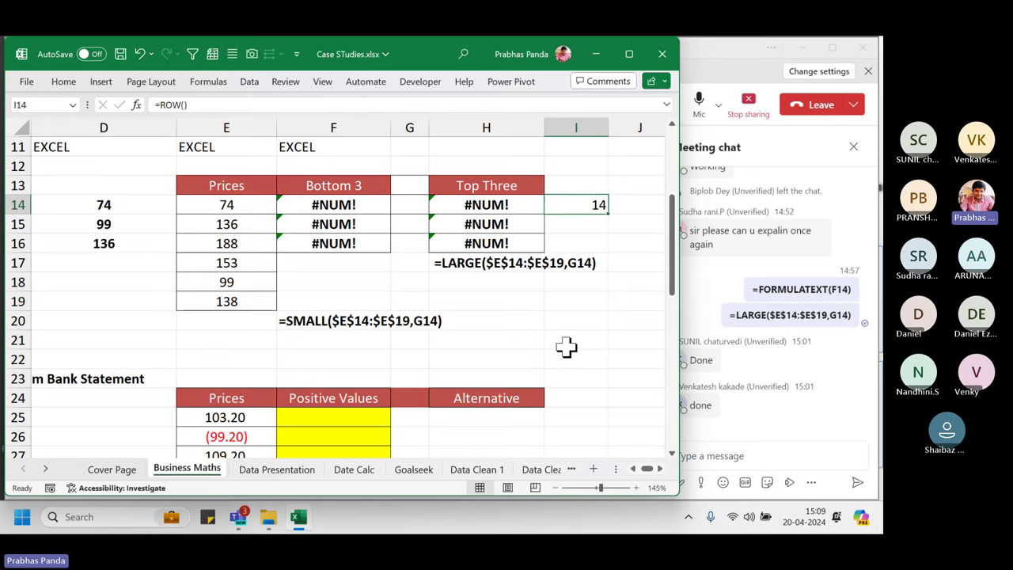
key("shift+space")
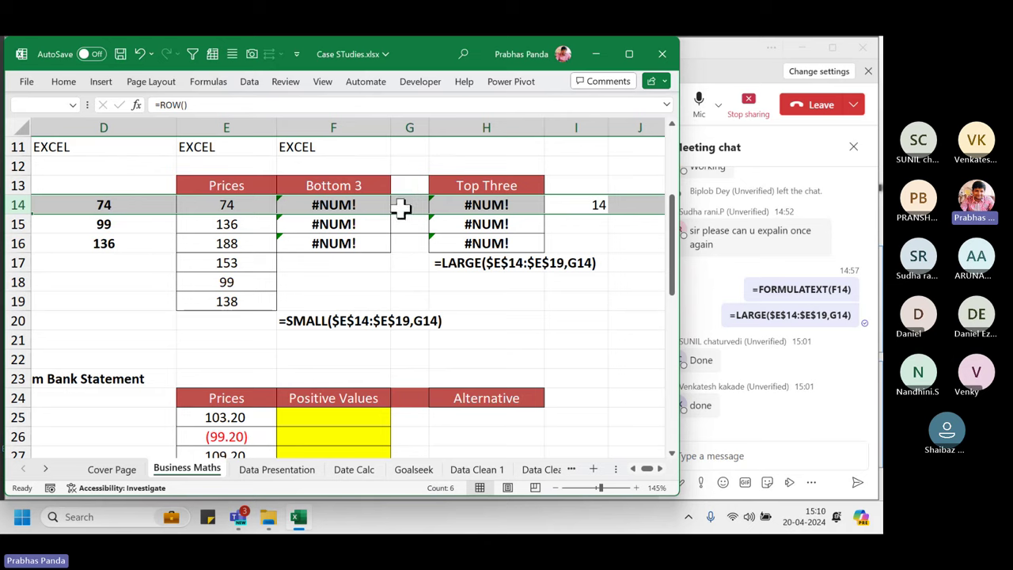
Change I14 to =ROW()-13 and fill it down to I16 to get ranks 1, 2, 3.
left_click(572, 204)
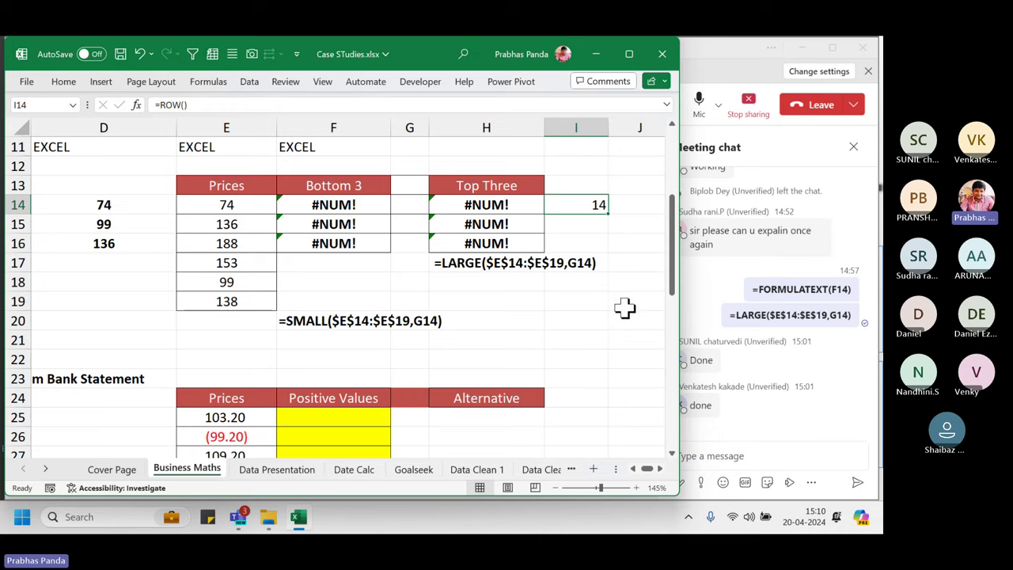
key("F2")
type("-13")
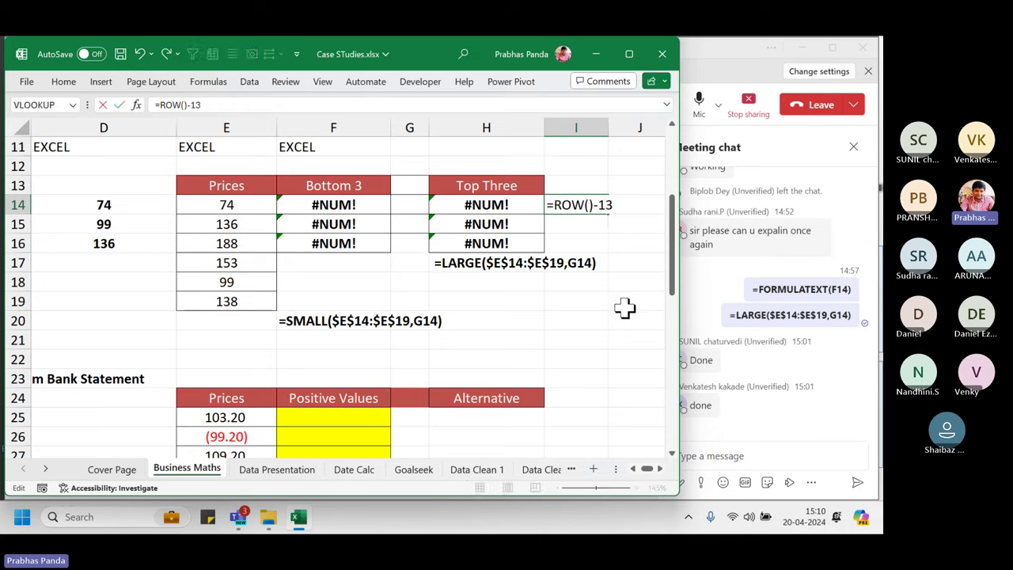
key("ctrl+Return")
key("Return")
key("Up")
key("shift+Down")
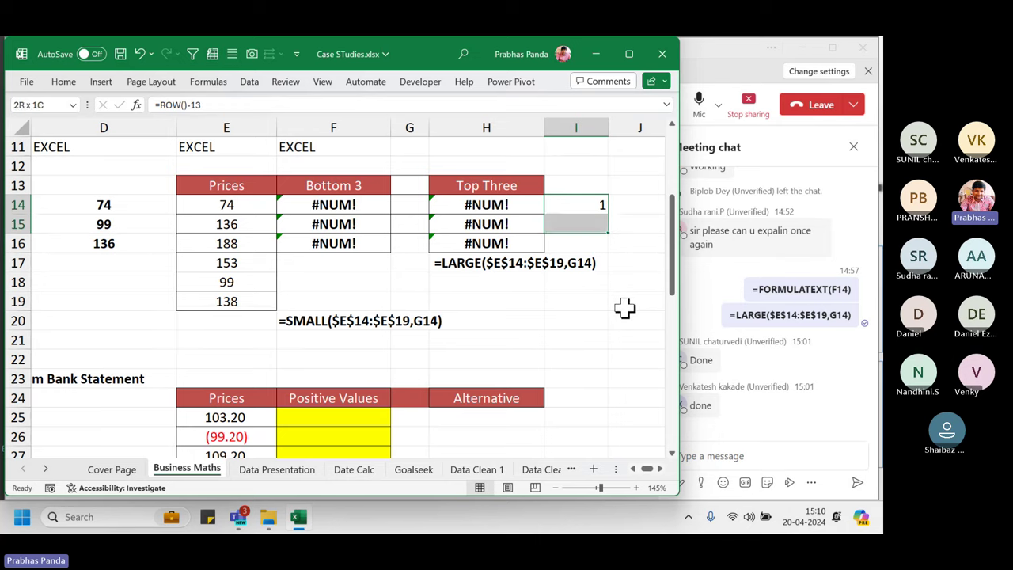
key("shift+Down")
key("ctrl+d")
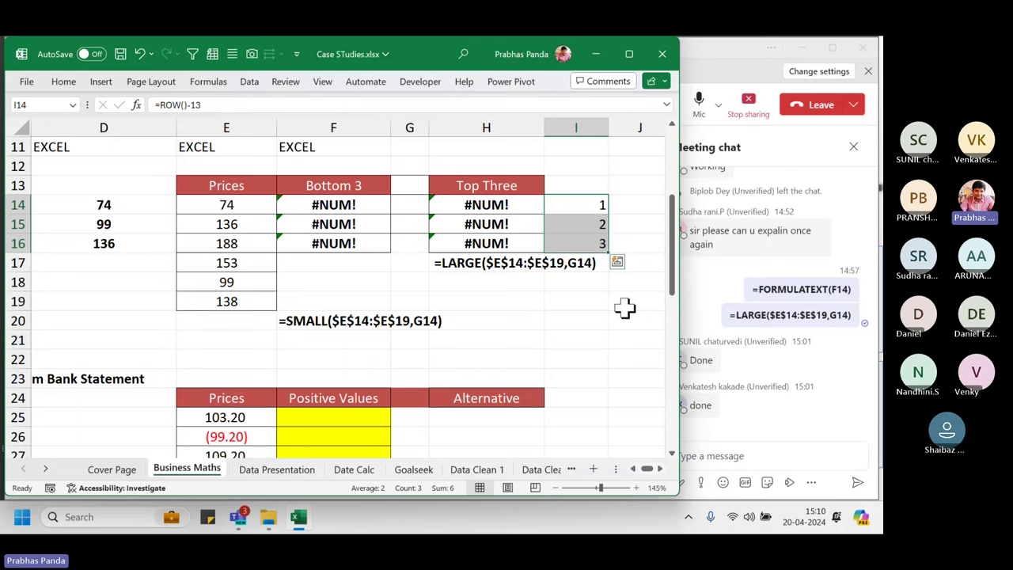
left_click_drag(488, 204, 489, 245)
left_click(582, 205)
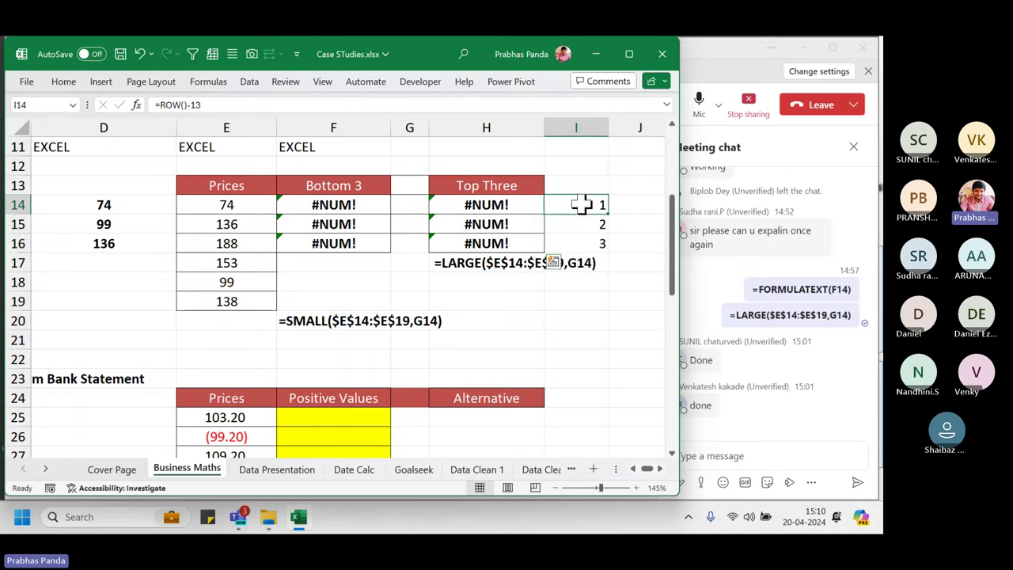
left_click_drag(582, 204, 583, 245)
Clear the rank numbers in I14:I16 and the old Top Three formulas in H14:H16.
key("Delete")
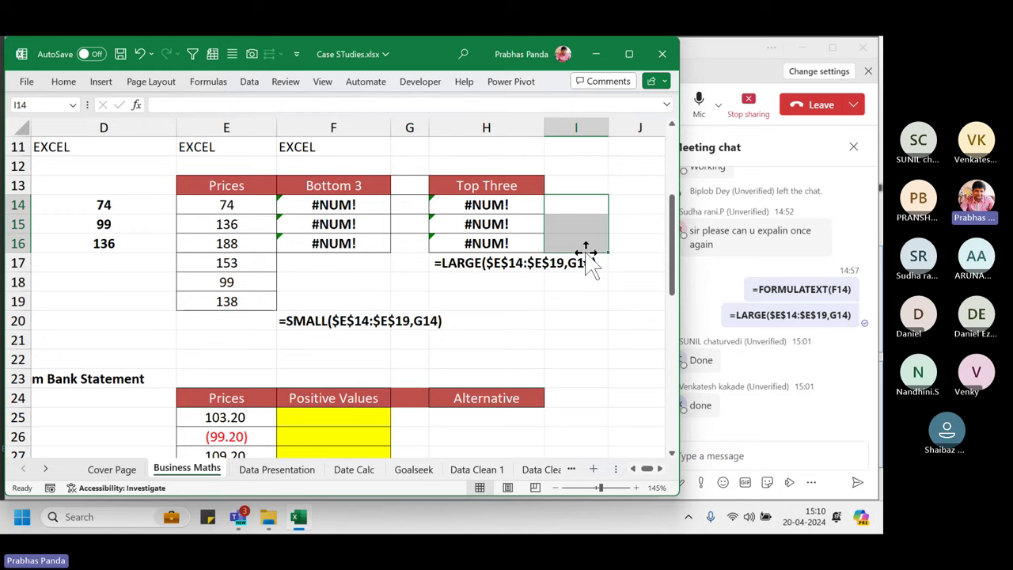
left_click_drag(487, 204, 487, 245)
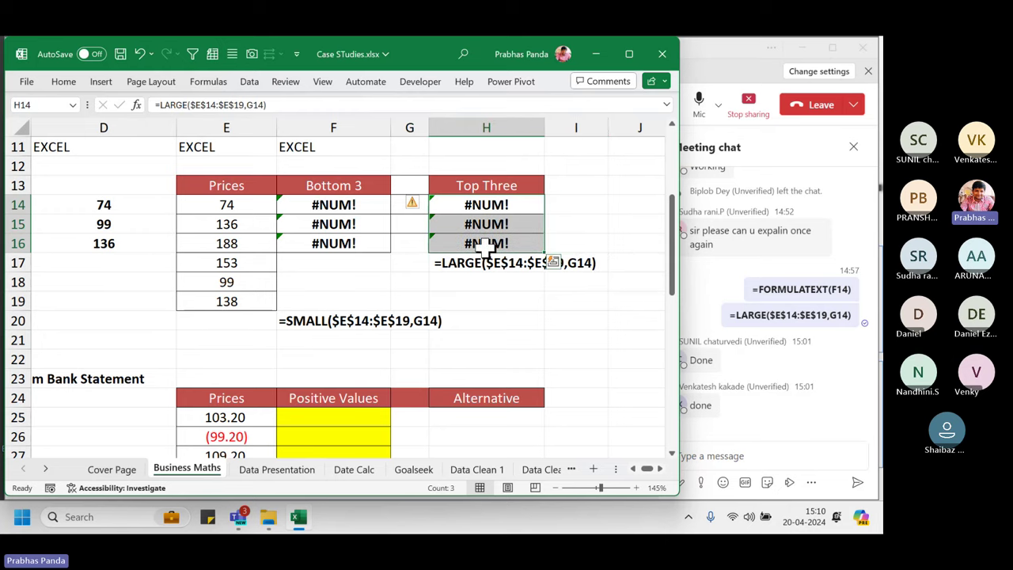
key("Delete")
left_click(499, 283)
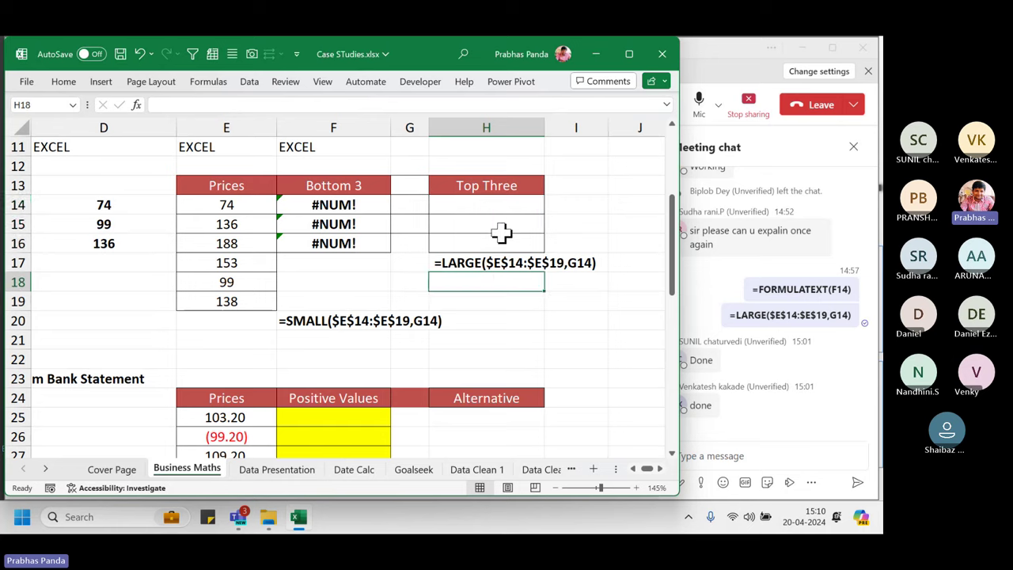
Fill H14:H16 with =LARGE($E$14:$E$19,ROW()-13) to list 188, 153 and 138.
left_click_drag(497, 204, 504, 243)
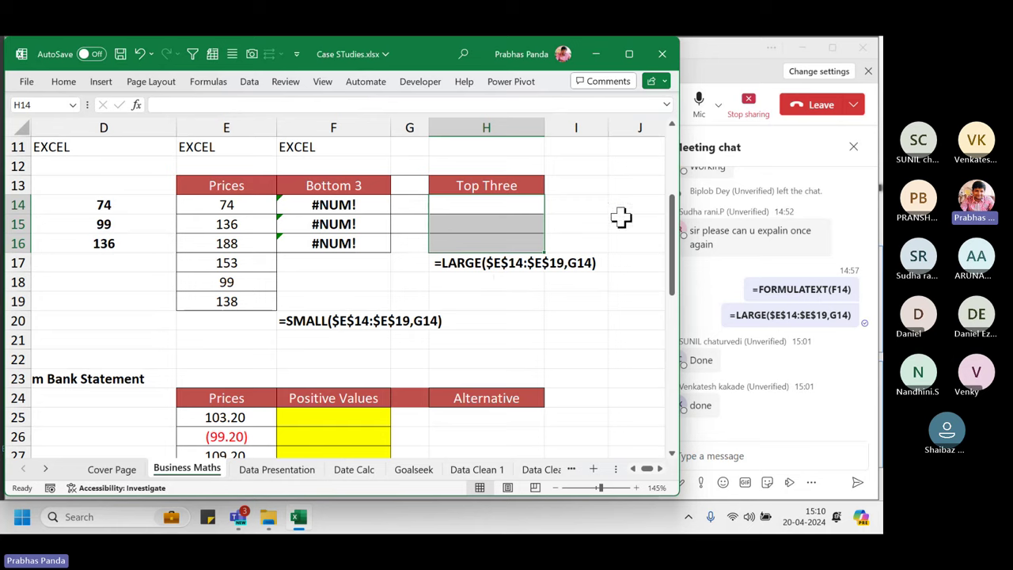
type("=LARGE(")
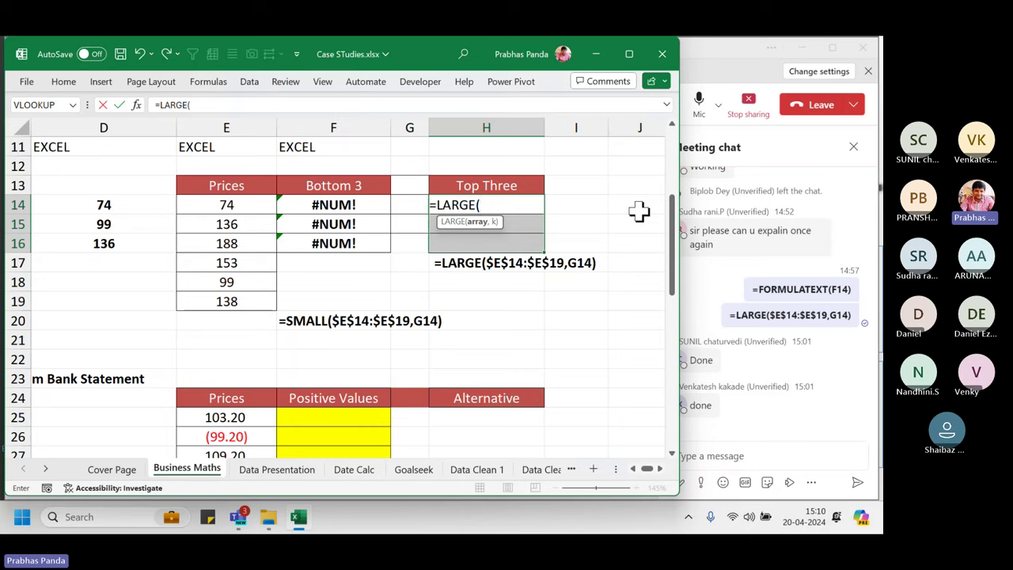
key("Left")
key("Left")
key("Left")
key("ctrl+shift+Down")
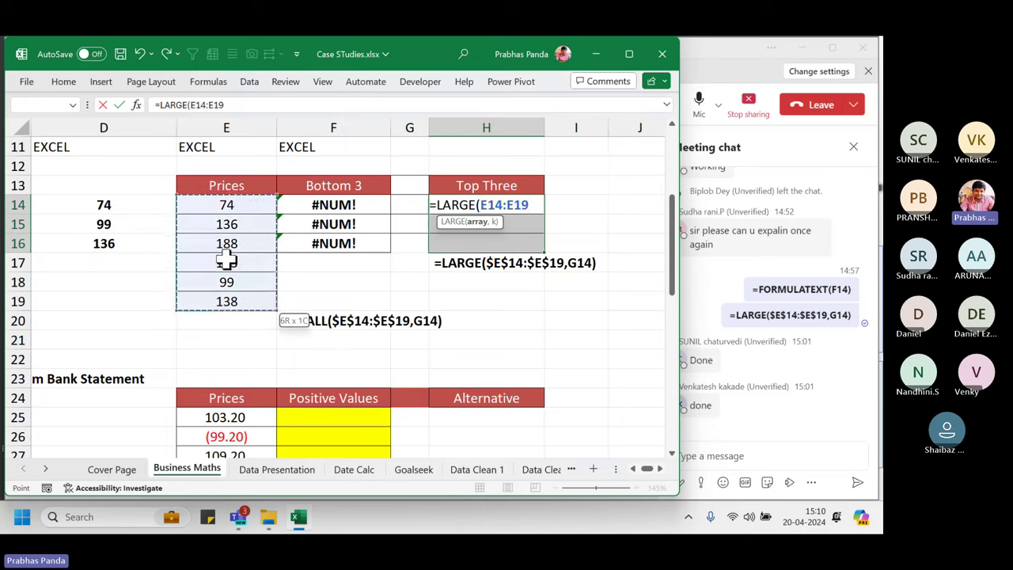
key("F4")
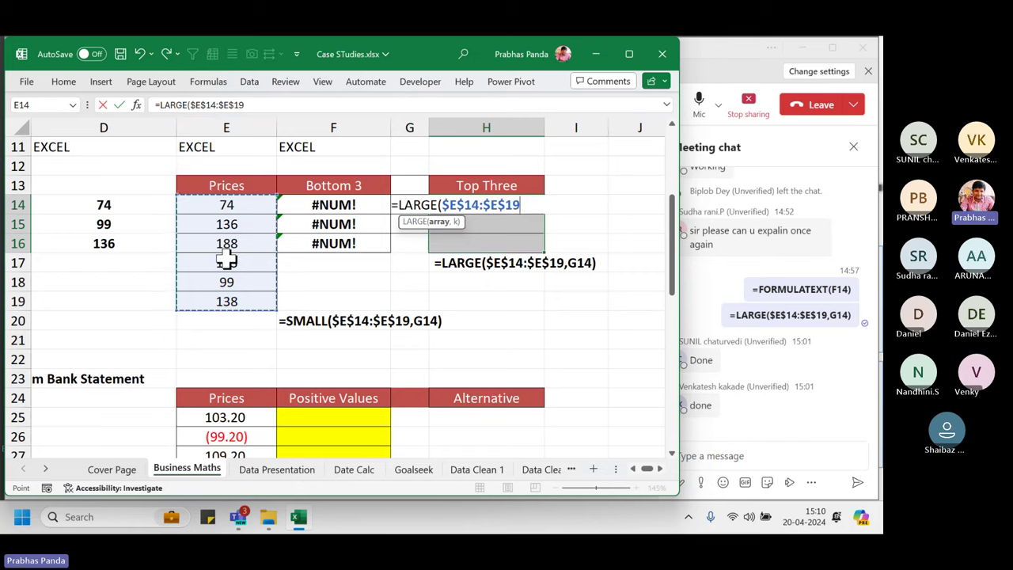
type(",")
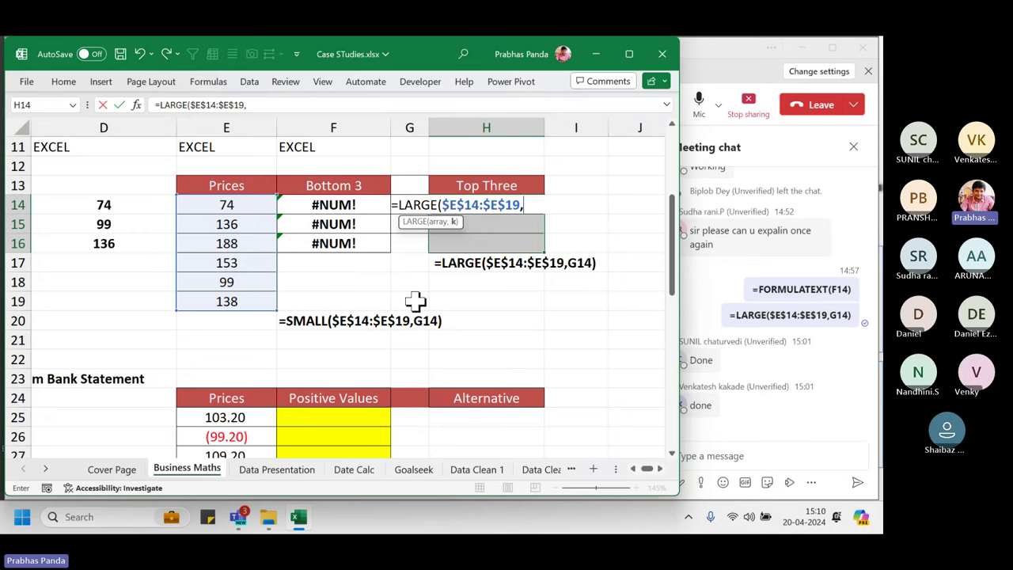
type("ROW")
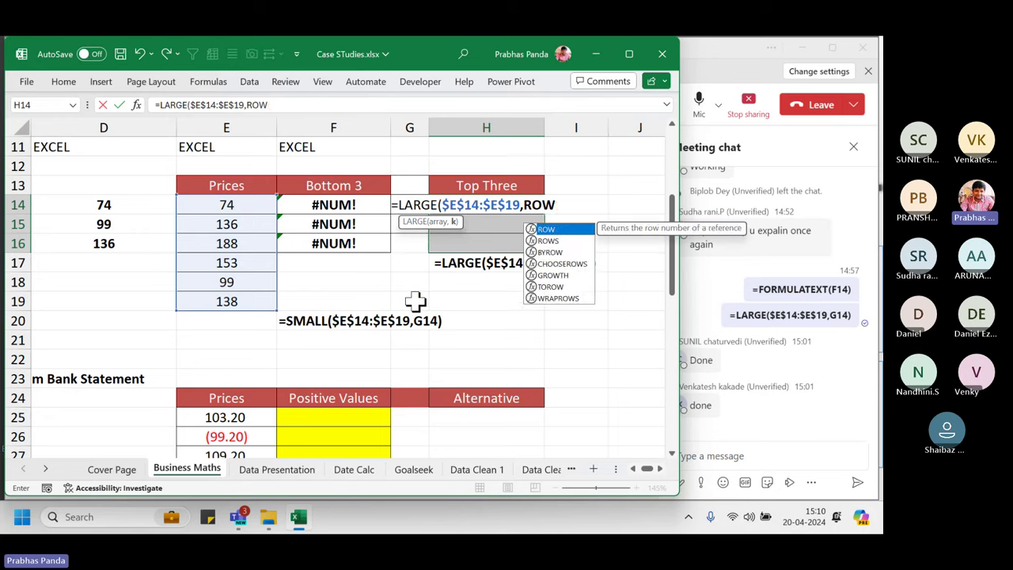
type("()")
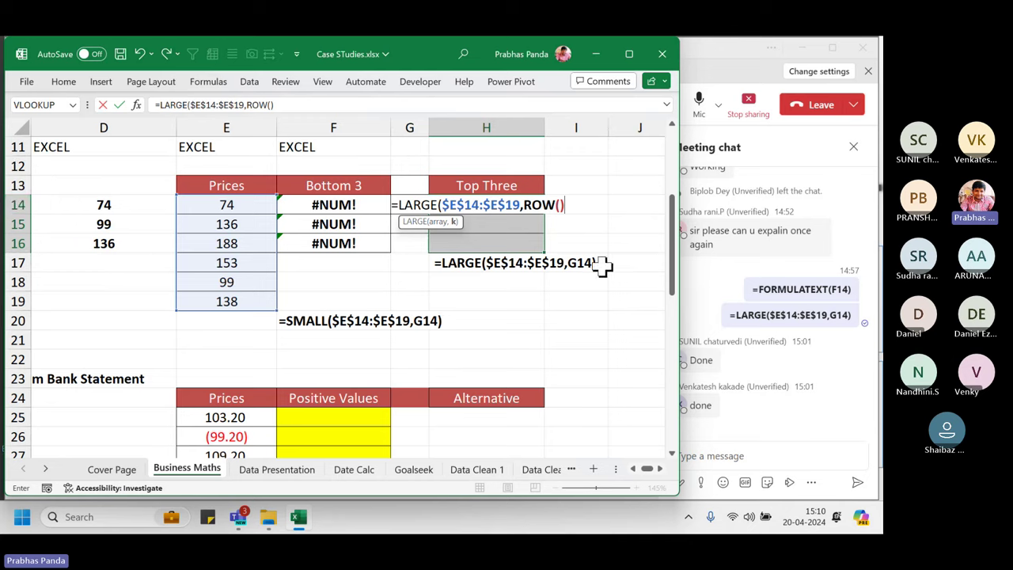
type("-13")
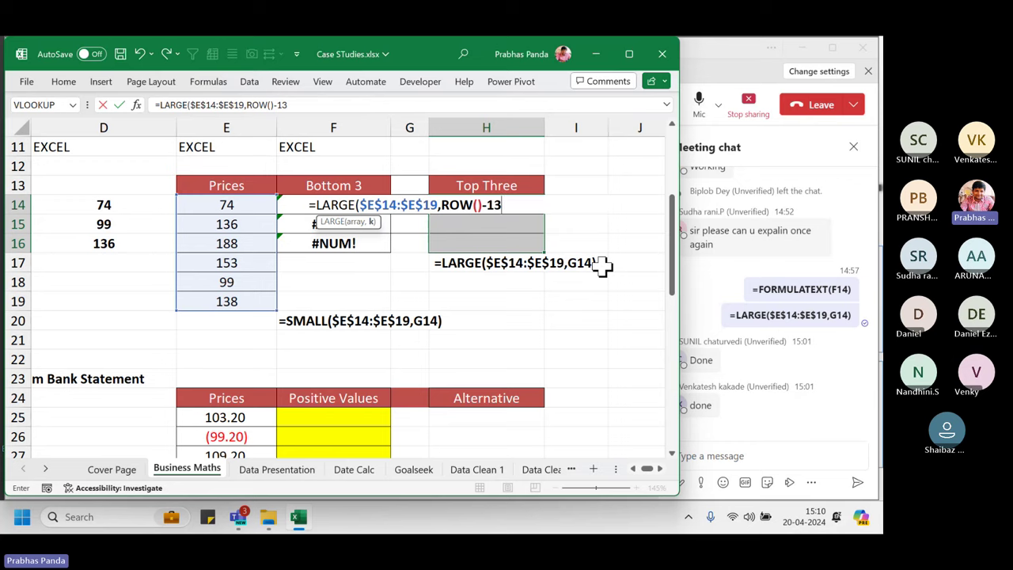
type(")")
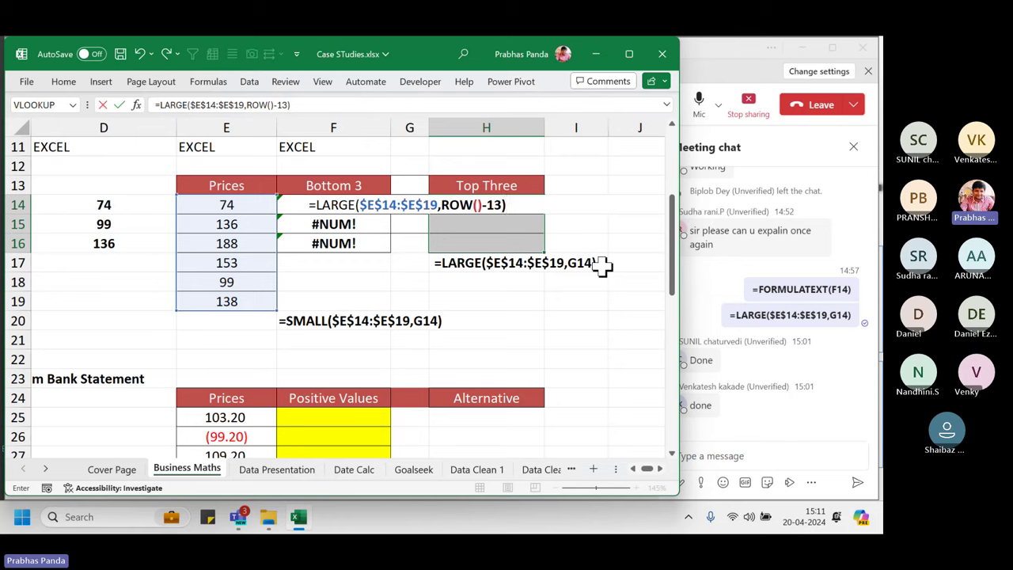
key("ctrl+Return")
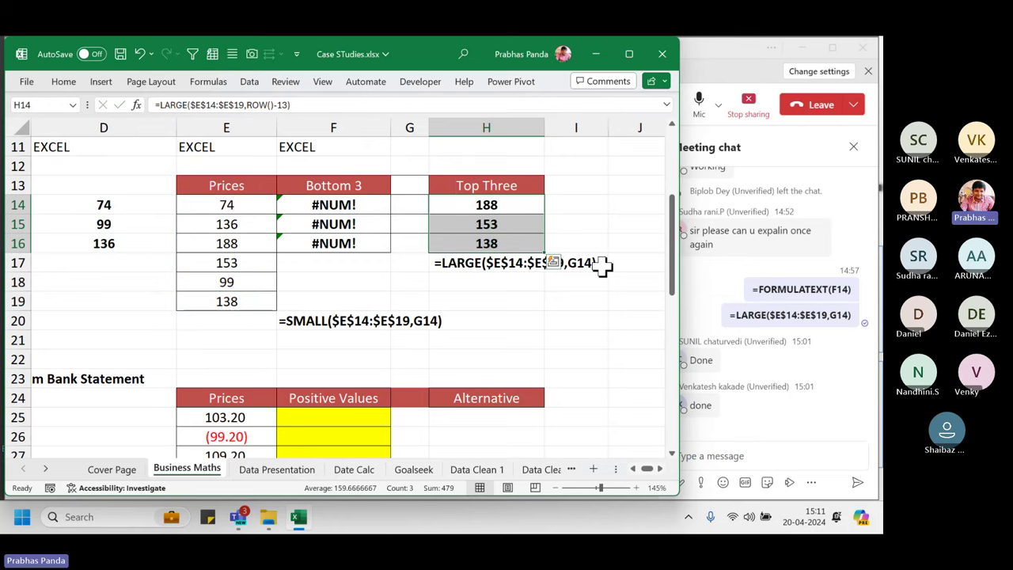
Paste the LARGE formula text into H17 as a note.
key("F2")
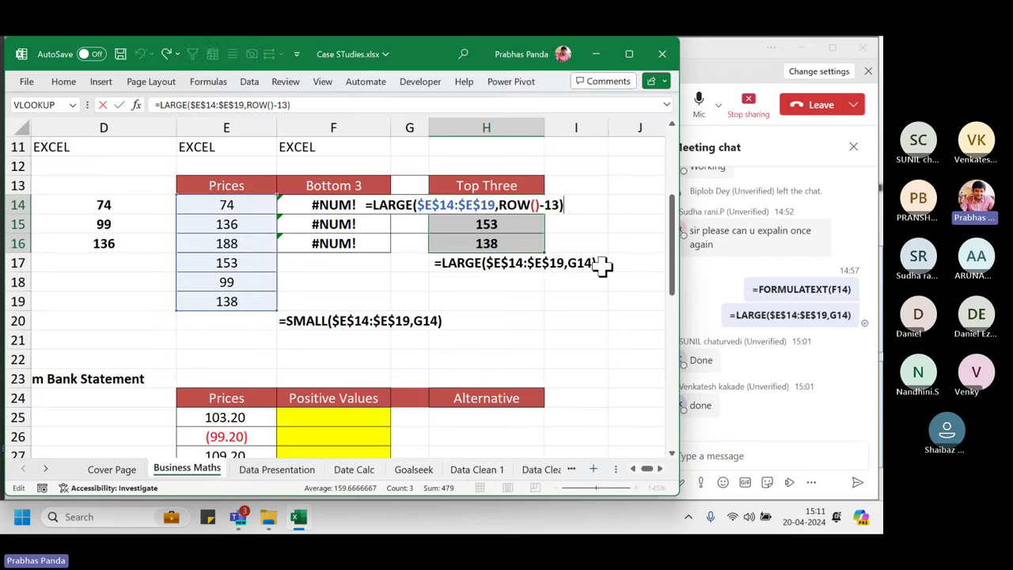
key("Escape")
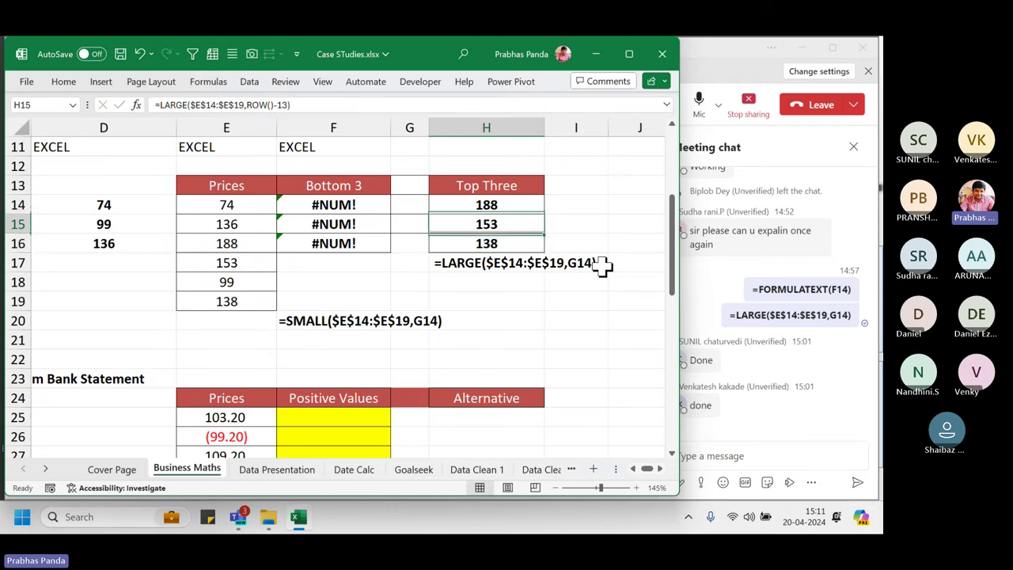
key("Down")
key("Down")
key("Down")
key("BackSpace")
type("=LARGE($E$14:$E$19,ROW()-13)")
key("Return")
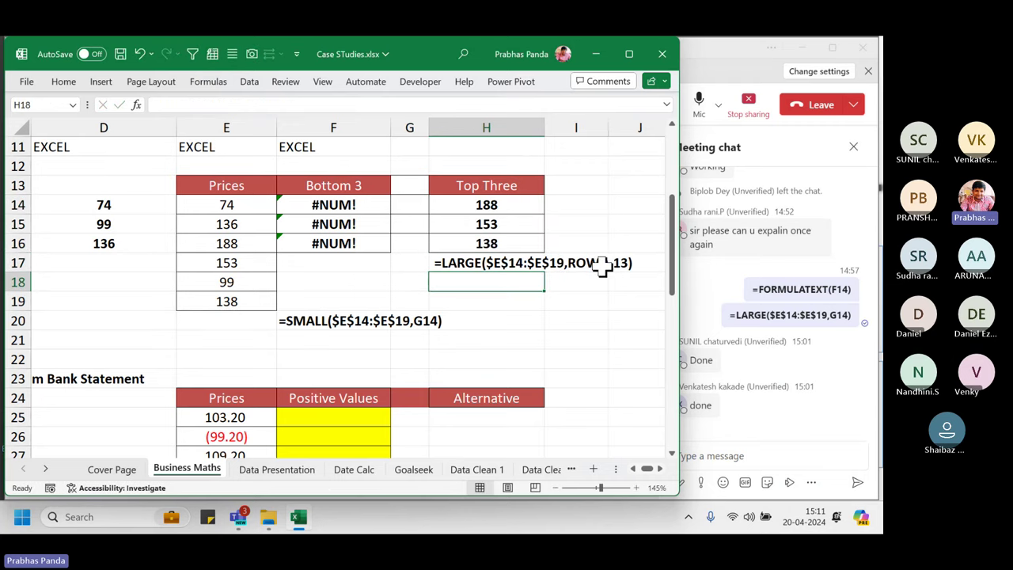
left_click(732, 459)
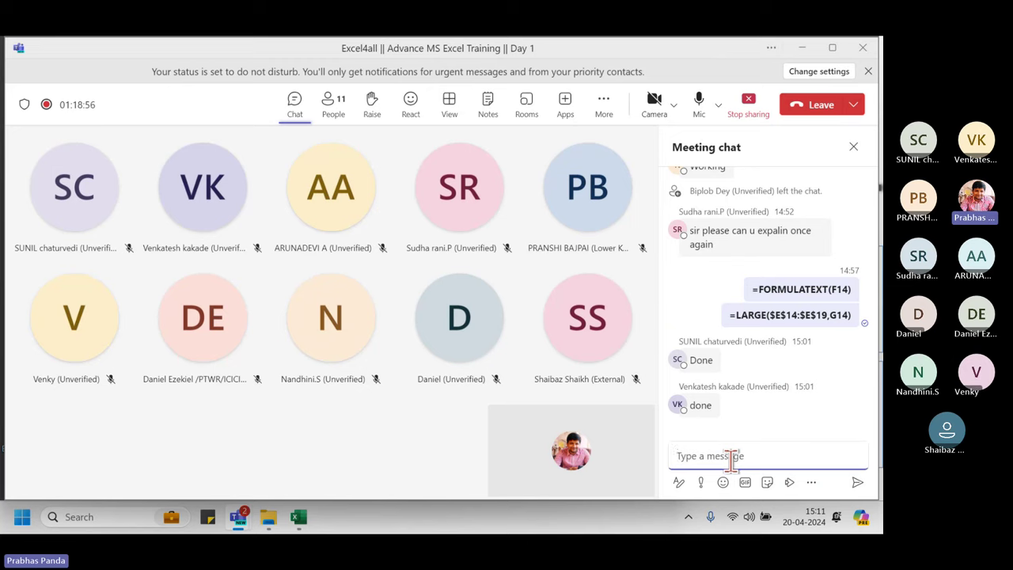
Post =LARGE($E$14:$E$19,ROW()-13) in the Teams meeting chat and return to Excel.
type("=LARGE($E$14:$E$19,ROW()-13)")
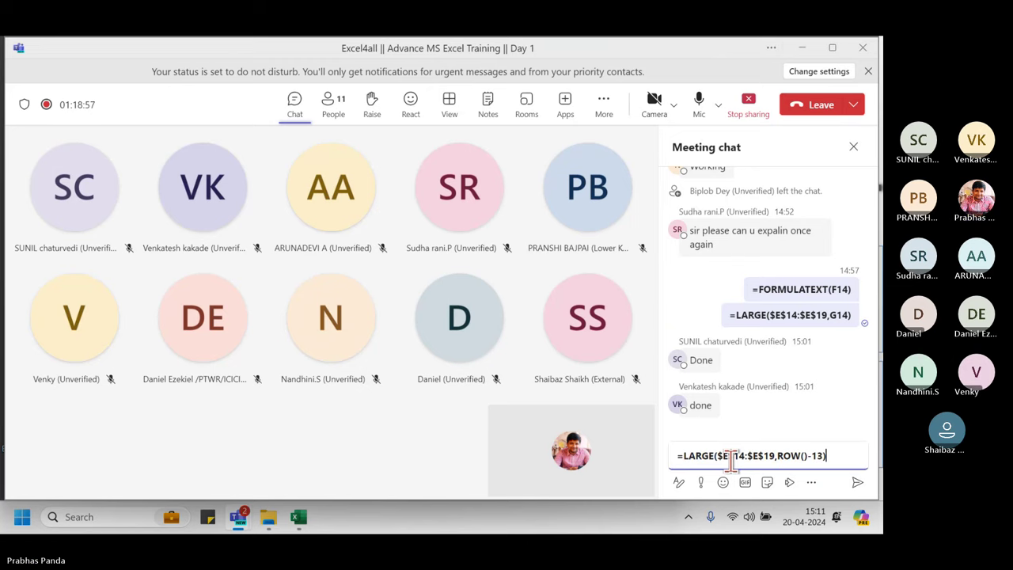
key("Return")
key("alt+Tab")
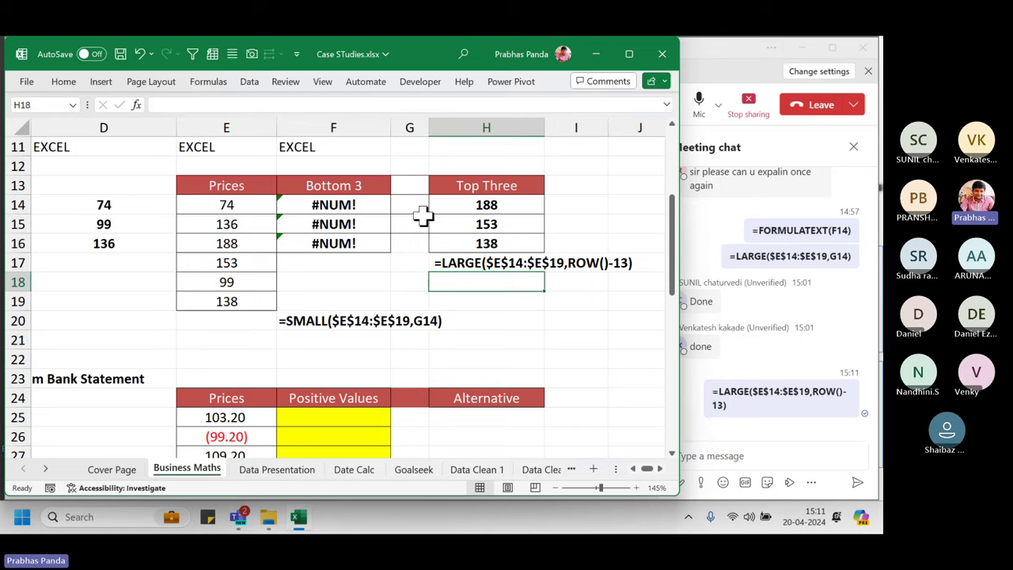
Undo back to the original G14-based LARGE formulas in Top Three.
left_click_drag(406, 173, 425, 305)
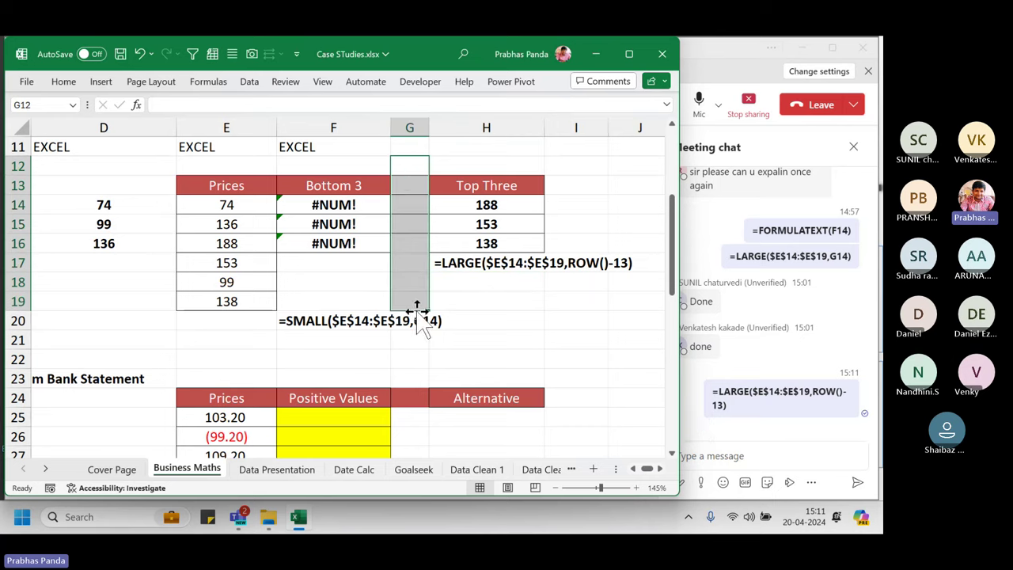
key("ctrl+z")
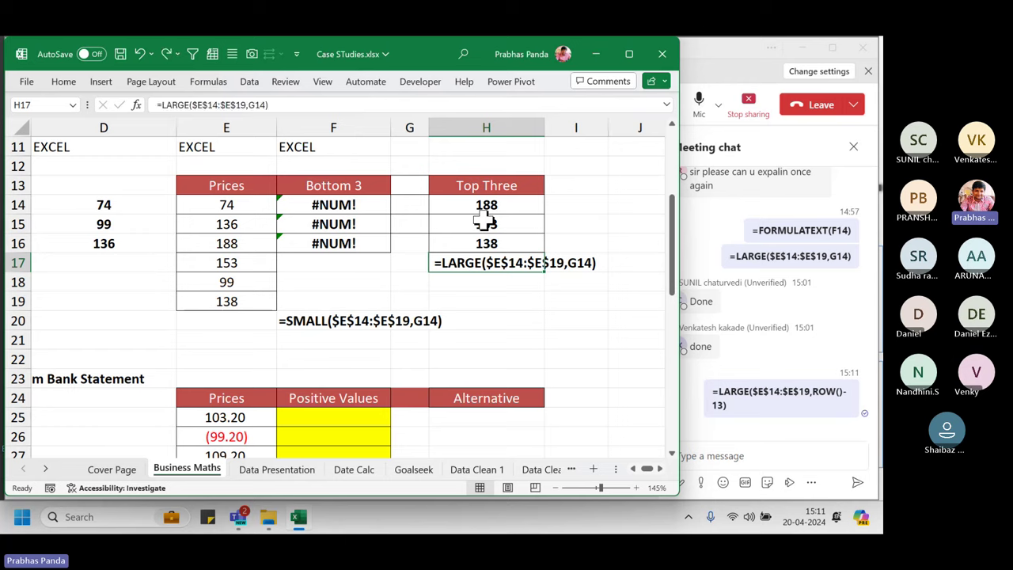
key("ctrl+z")
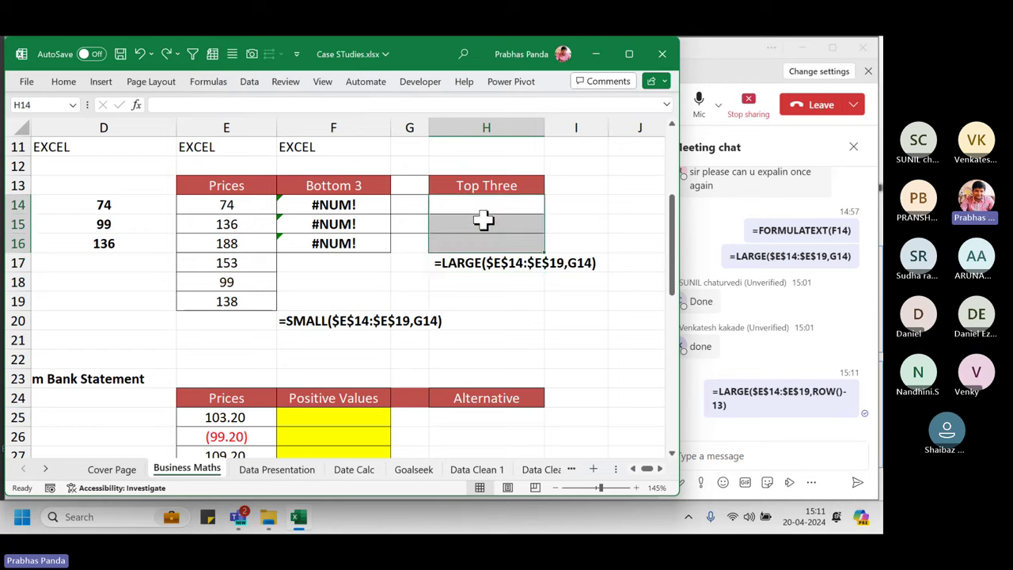
key("ctrl+z")
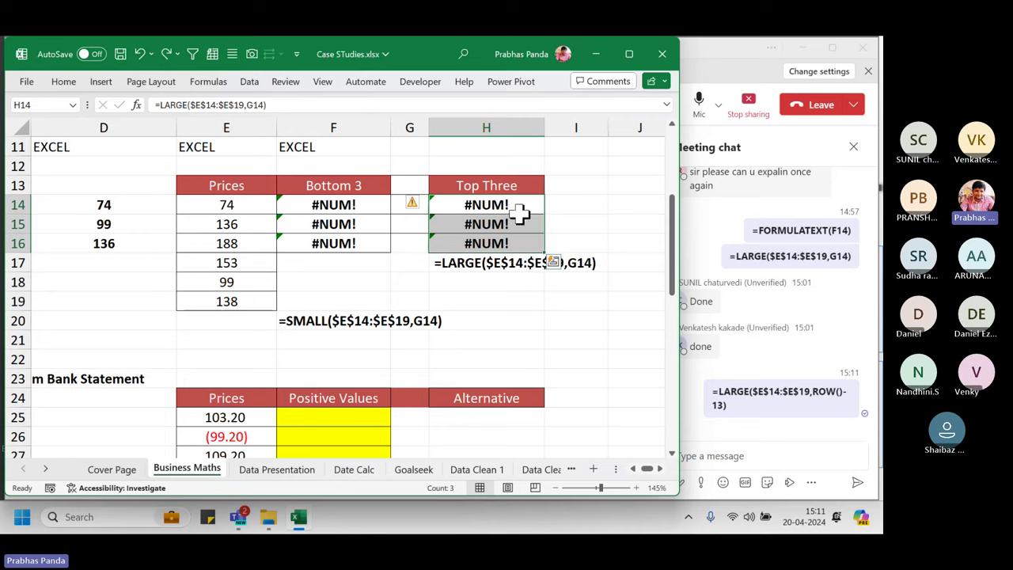
left_click_drag(397, 164, 403, 272)
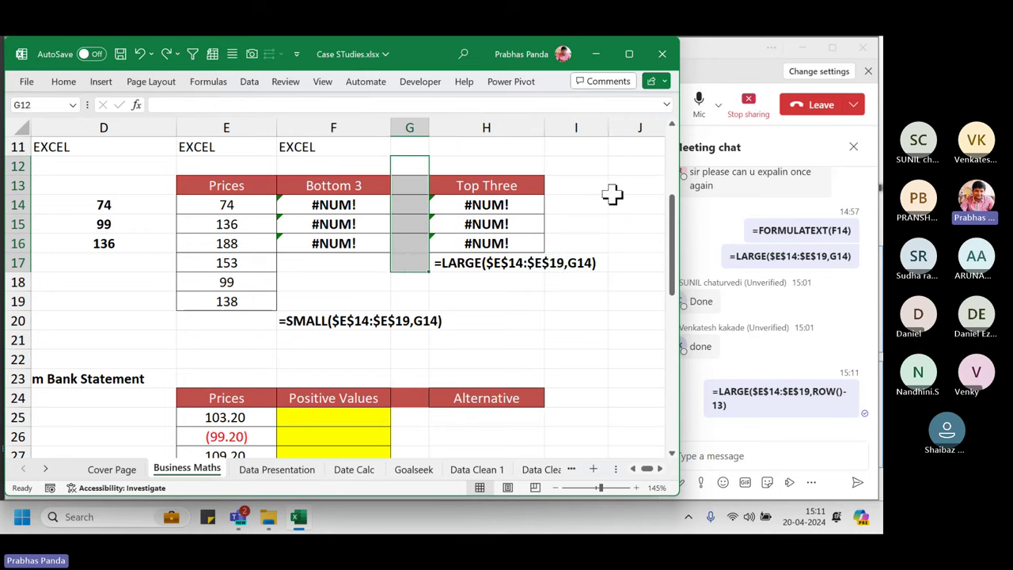
Enter =ROW()-13 in I14 so it returns 1.
left_click(566, 208)
type("=ROW()")
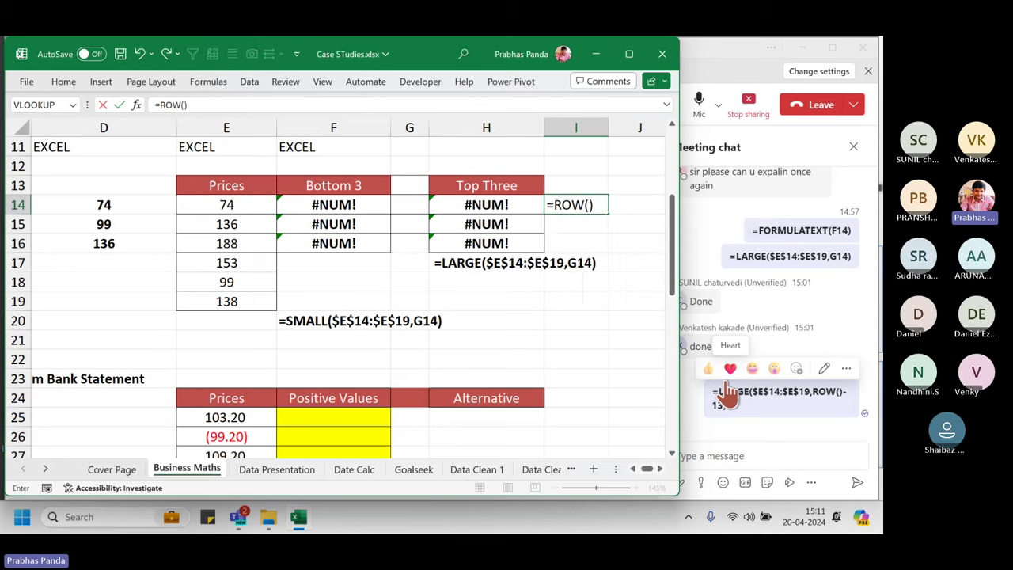
key("Return")
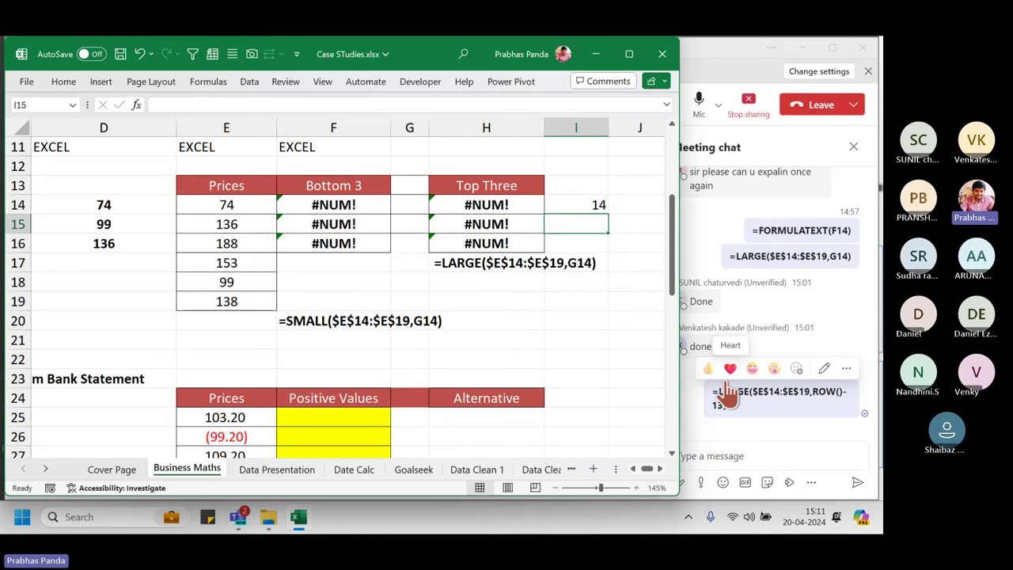
left_click(560, 203)
key("shift+space")
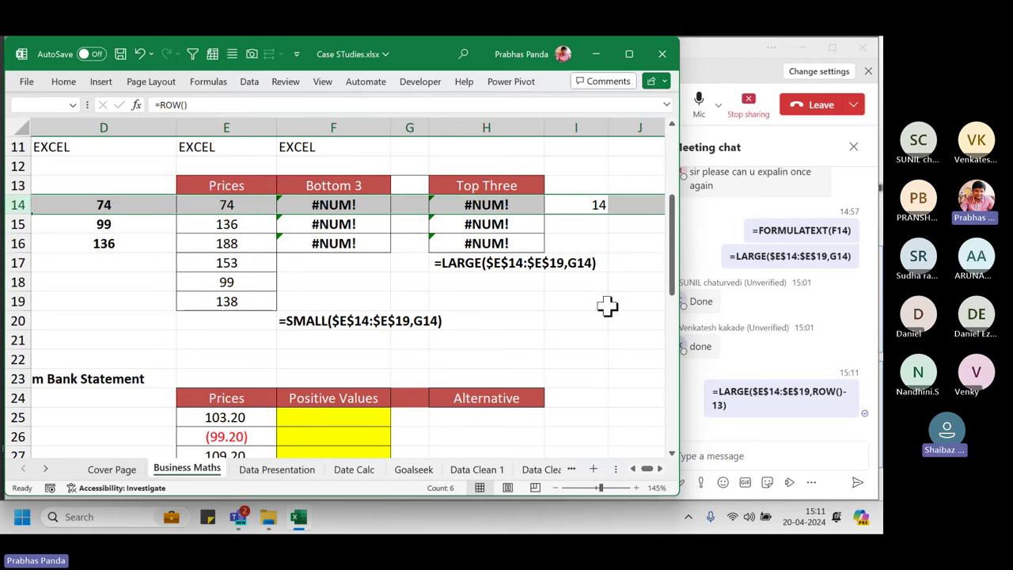
left_click(407, 207)
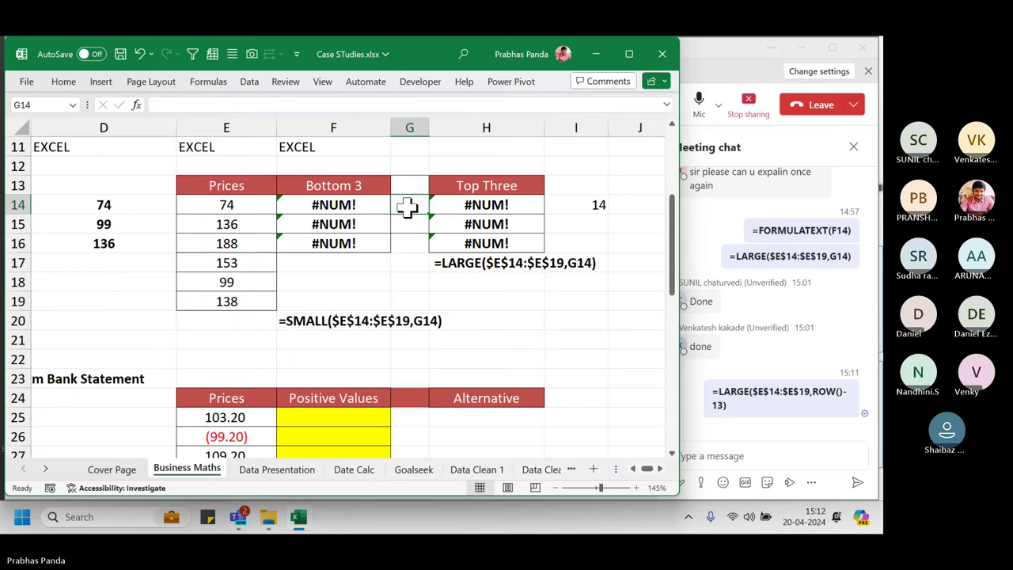
left_click(594, 209)
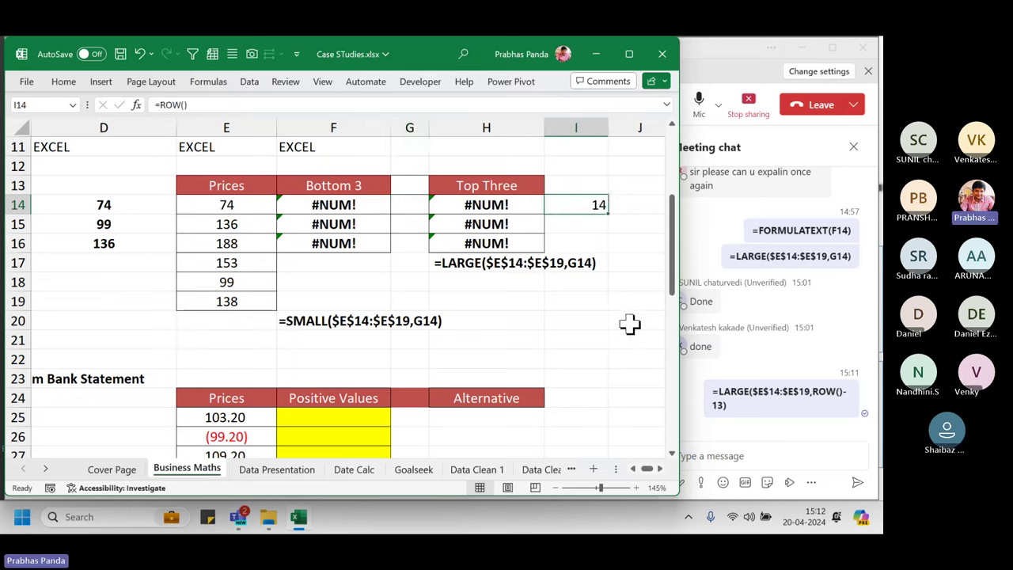
key("F2")
type("-13")
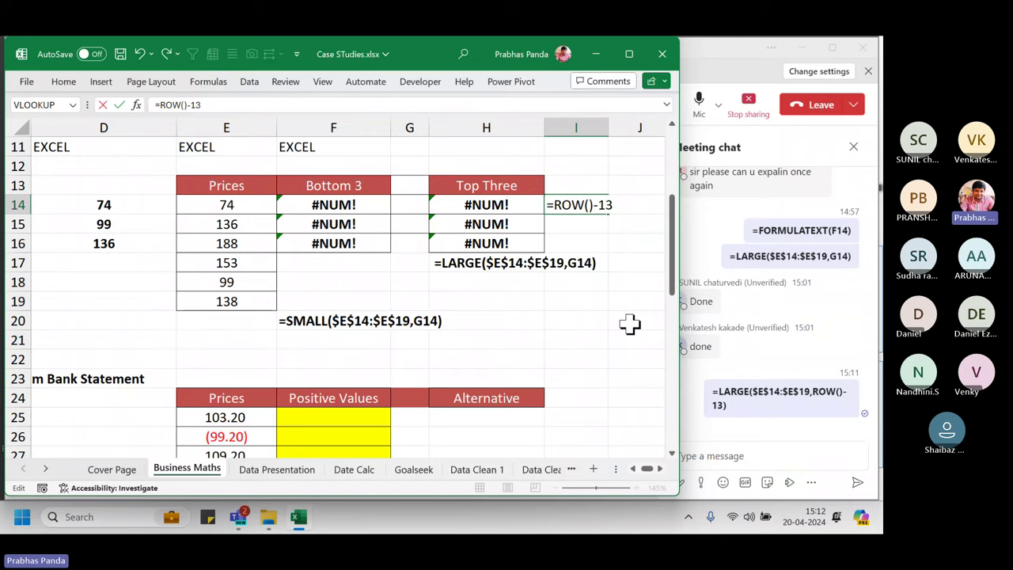
key("Return")
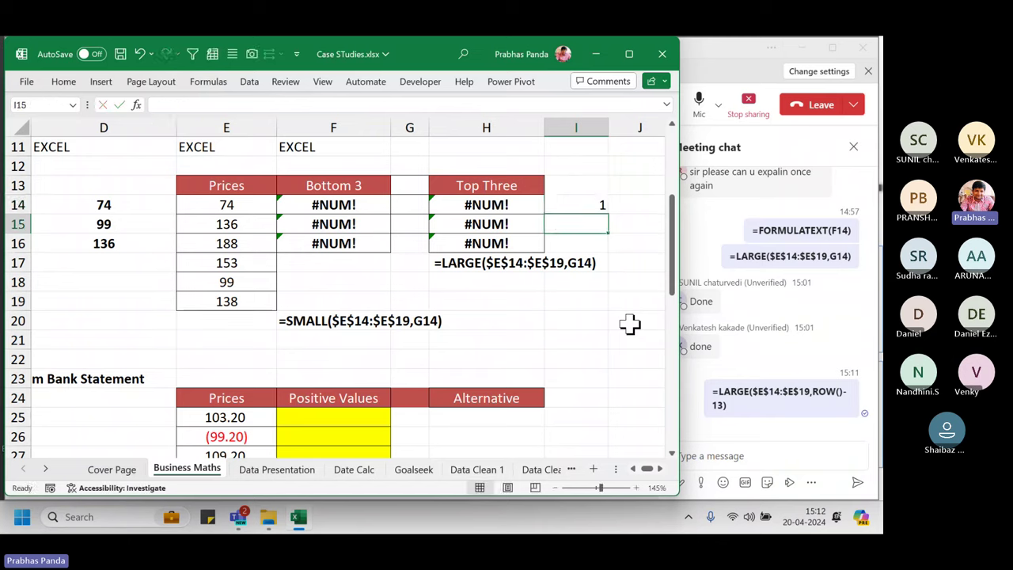
Fill the ROW()-13 helper down to I16, check 1, 2, 3, then clear I14:I16.
key("Up")
key("F2")
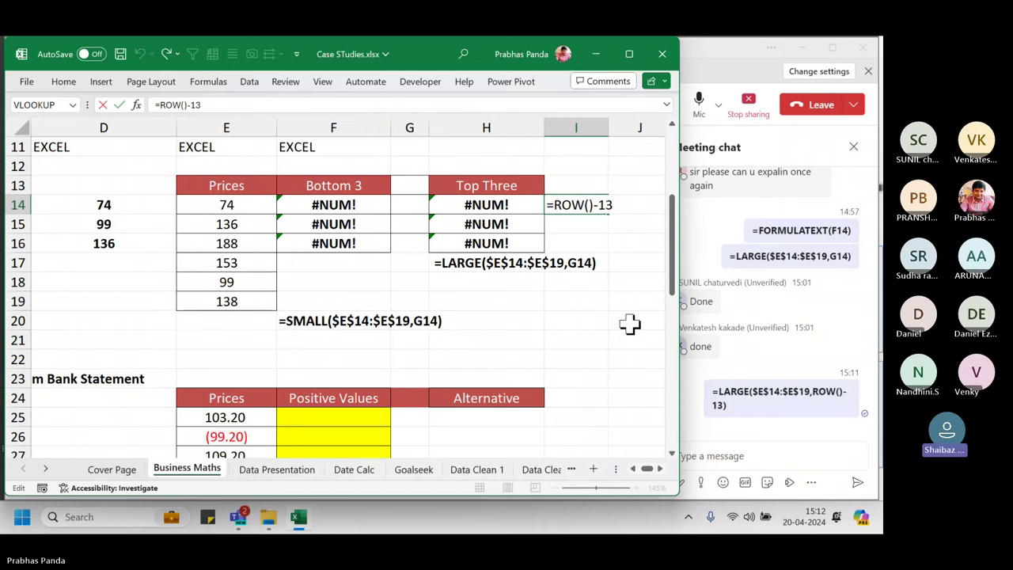
key("Escape")
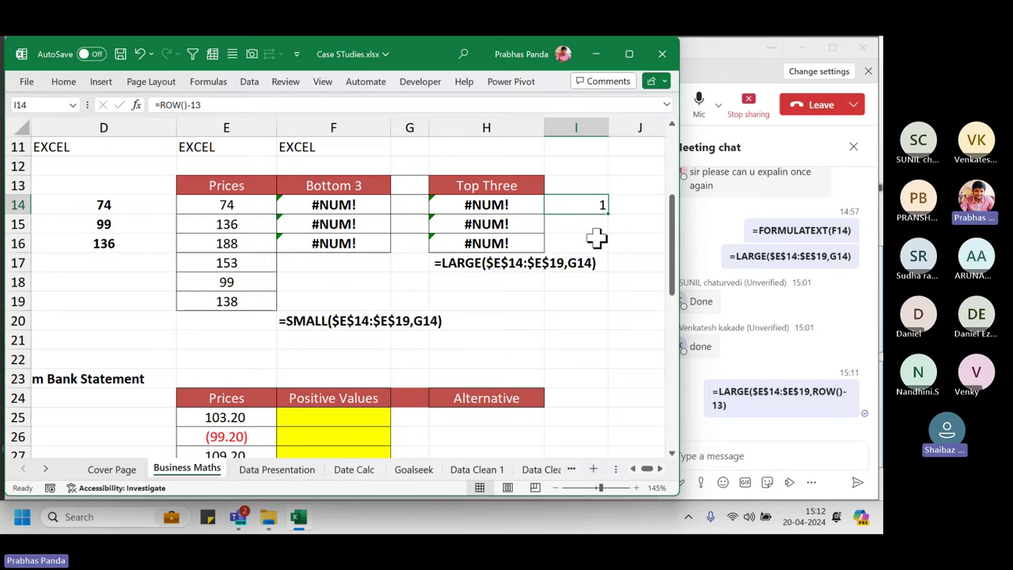
key("F2")
key("Escape")
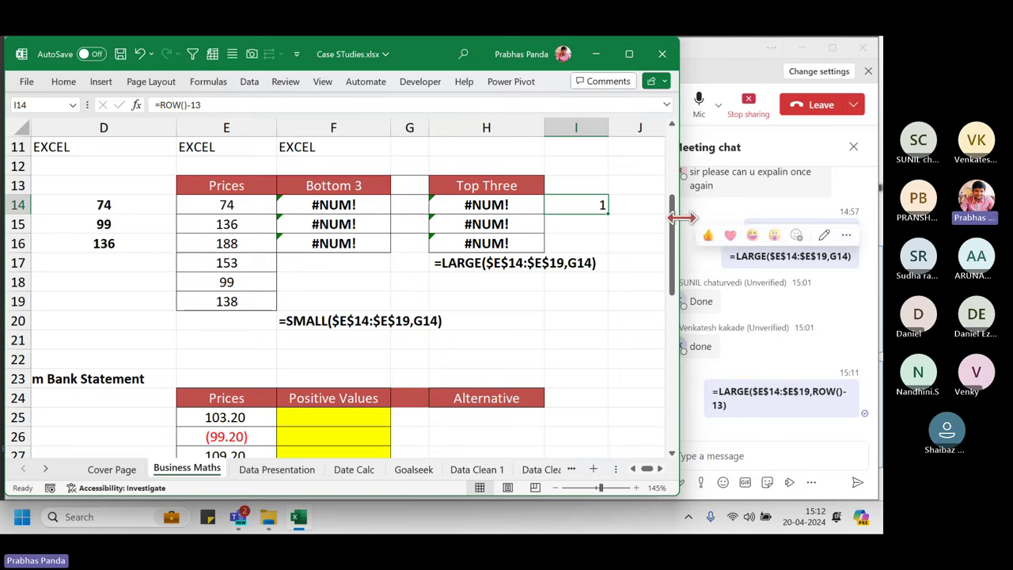
left_click_drag(608, 213, 605, 248)
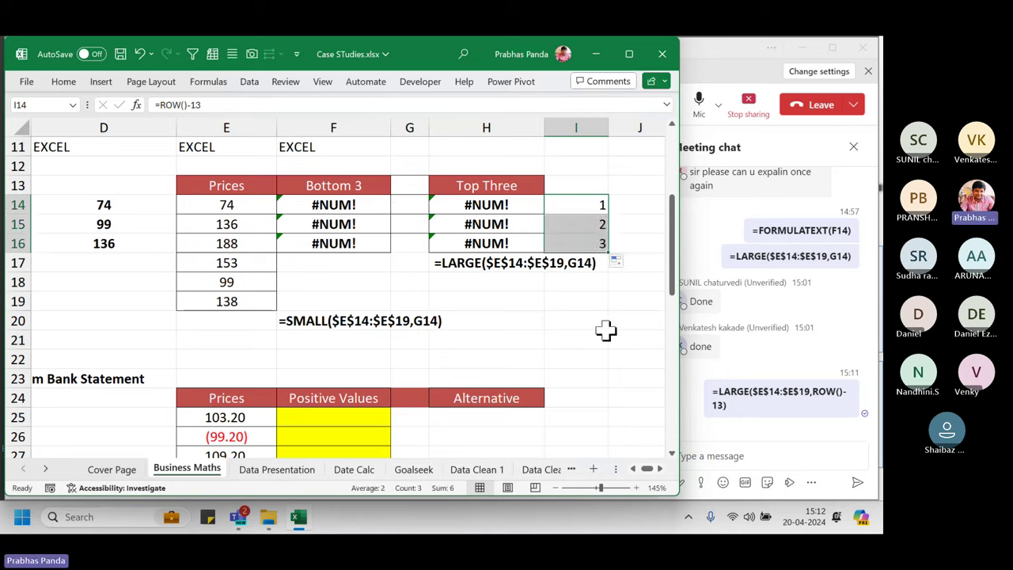
left_click_drag(393, 212, 418, 264)
left_click_drag(574, 207, 583, 242)
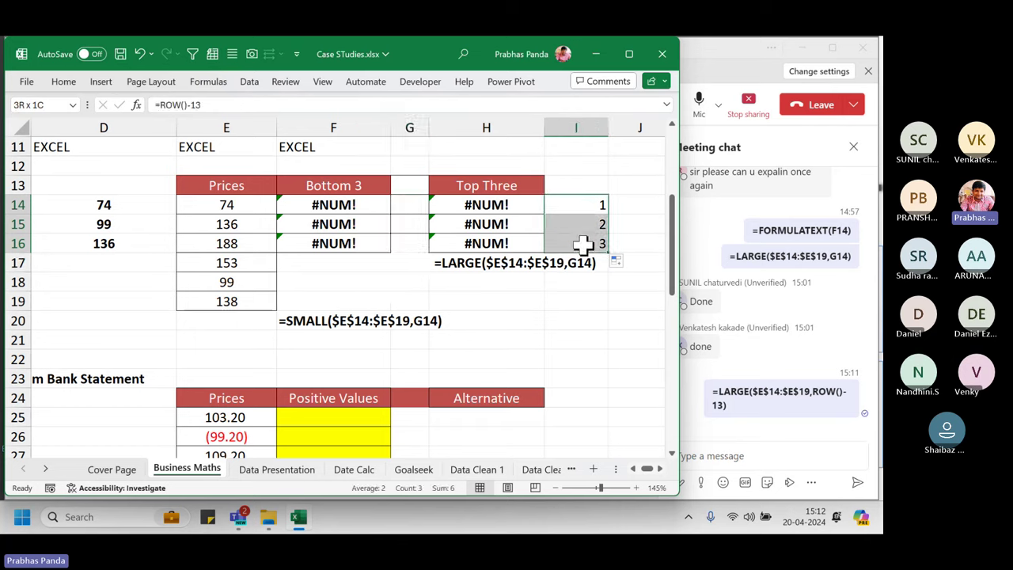
key("F2")
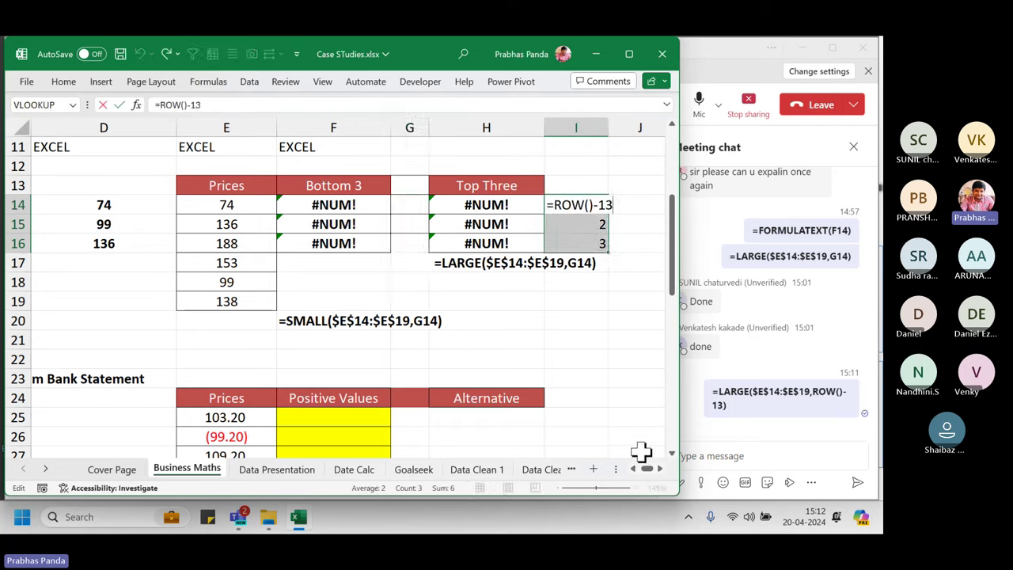
key("Escape")
key("Delete")
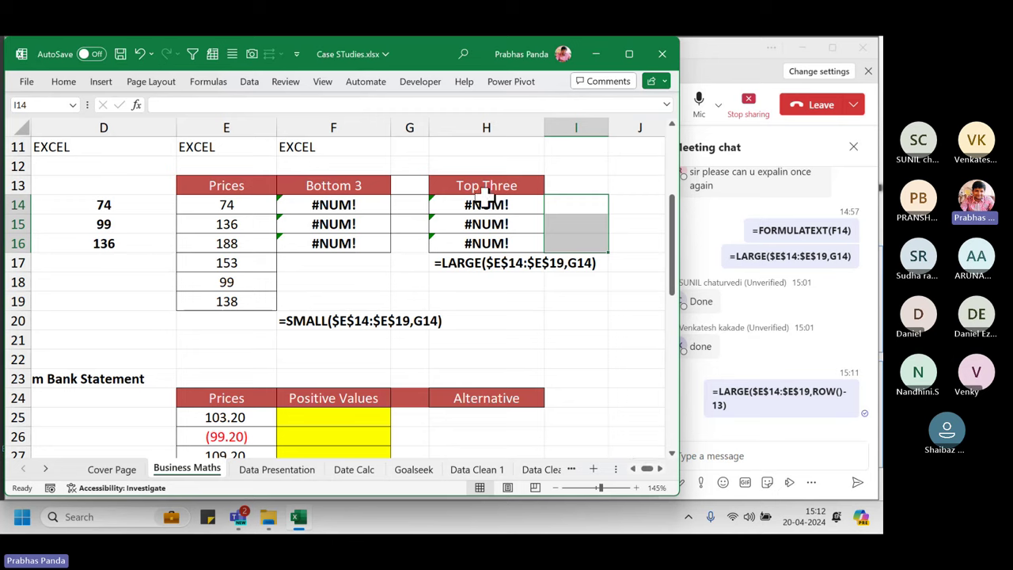
Fill H14:H16 with =LARGE($E$14:$E$19,ROW()-13) to list 188, 153 and 138.
left_click_drag(486, 201, 489, 243)
type("=")
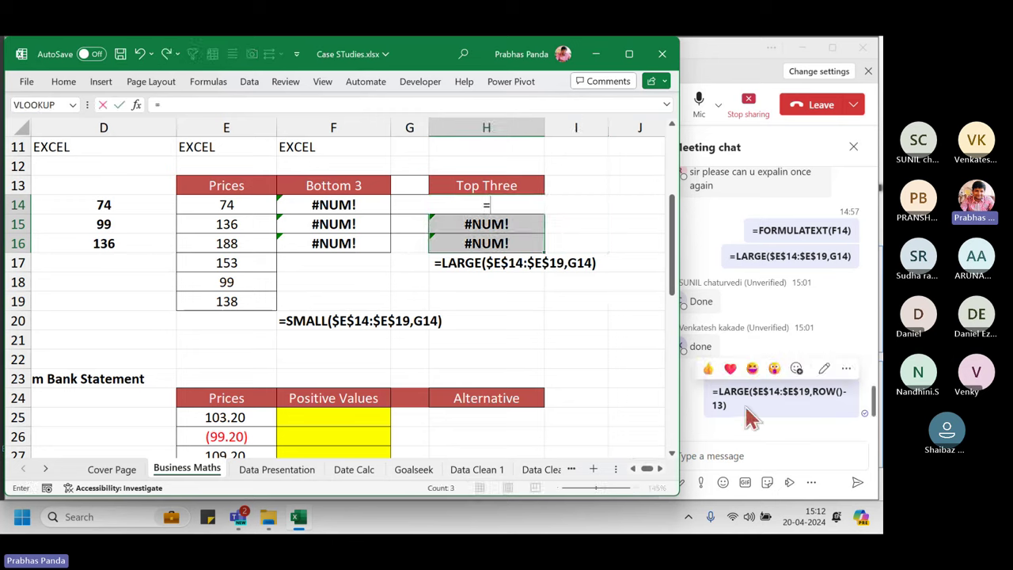
type("LARGE(")
key("Left")
key("Left")
key("Left")
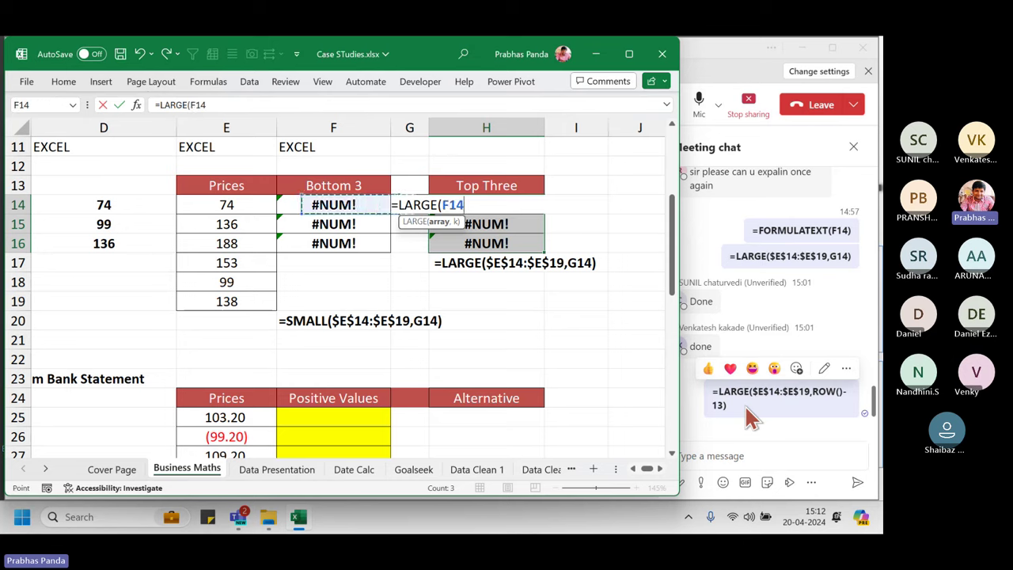
key("shift+Down")
key("shift+Down")
key("shift+Down")
key("shift+Down")
key("shift+Down")
key("F4")
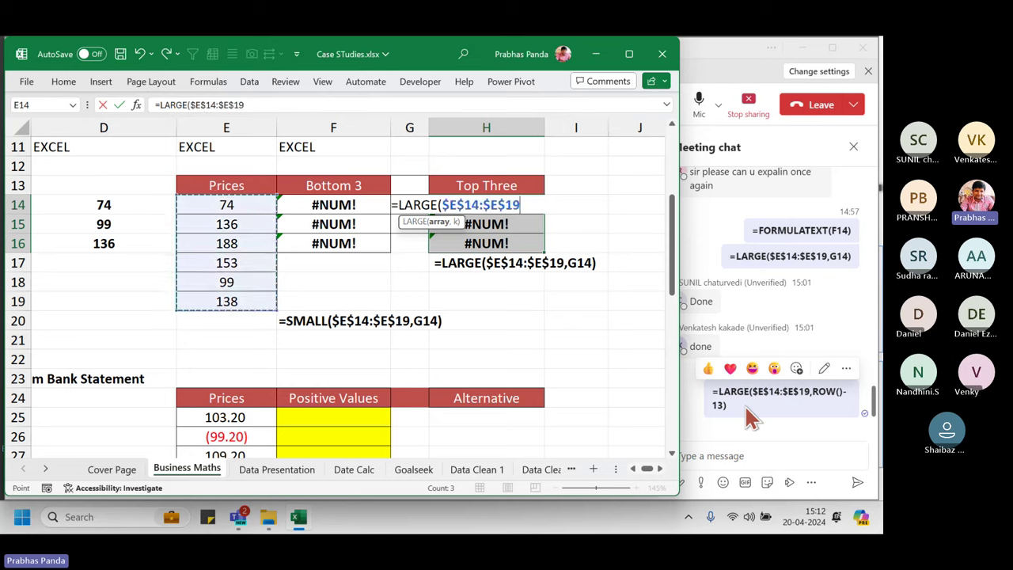
type(",ROW()")
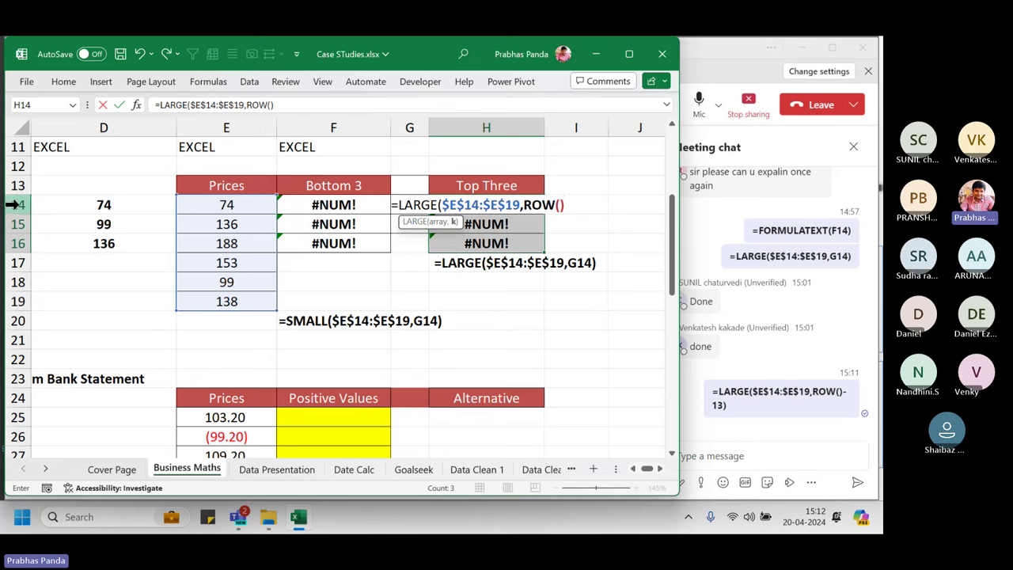
type("-13")
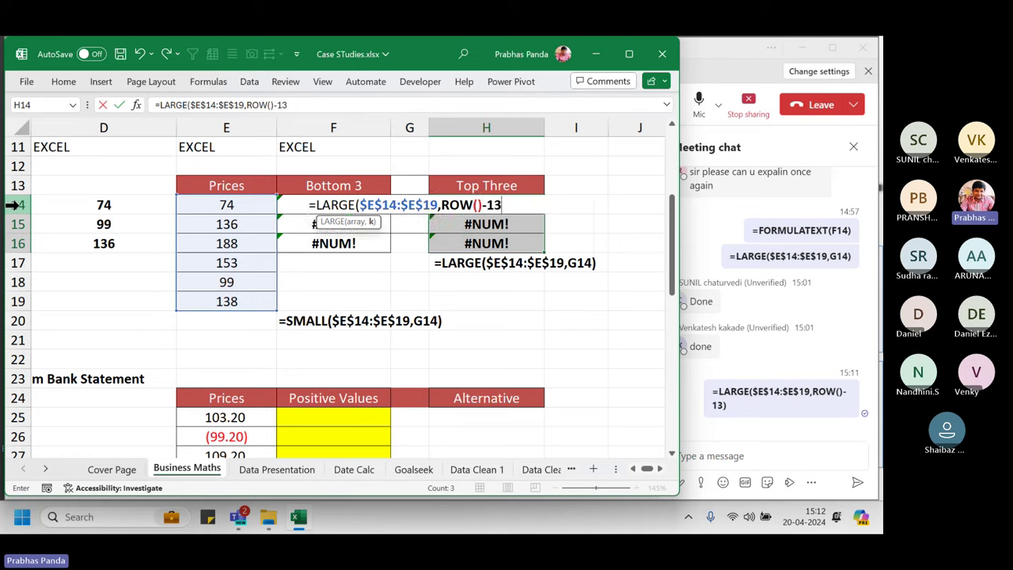
type(")")
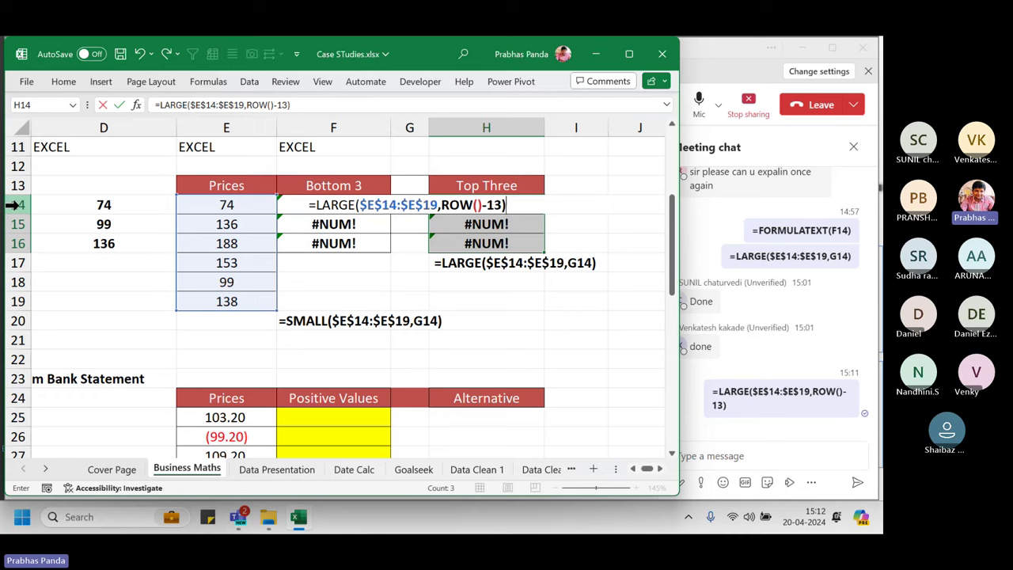
key("ctrl+Return")
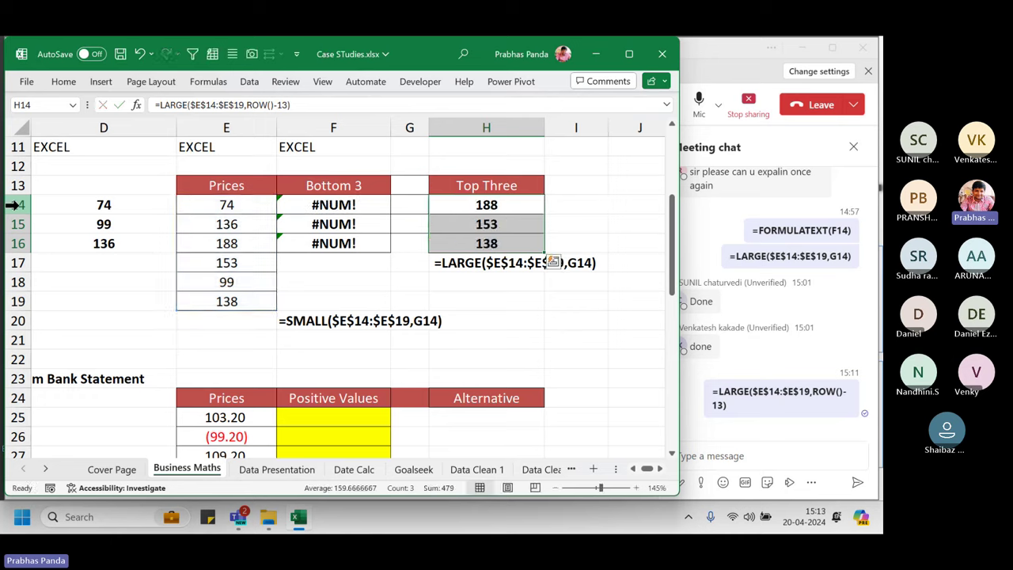
Replace the H17 note with the new LARGE formula text.
key("F2")
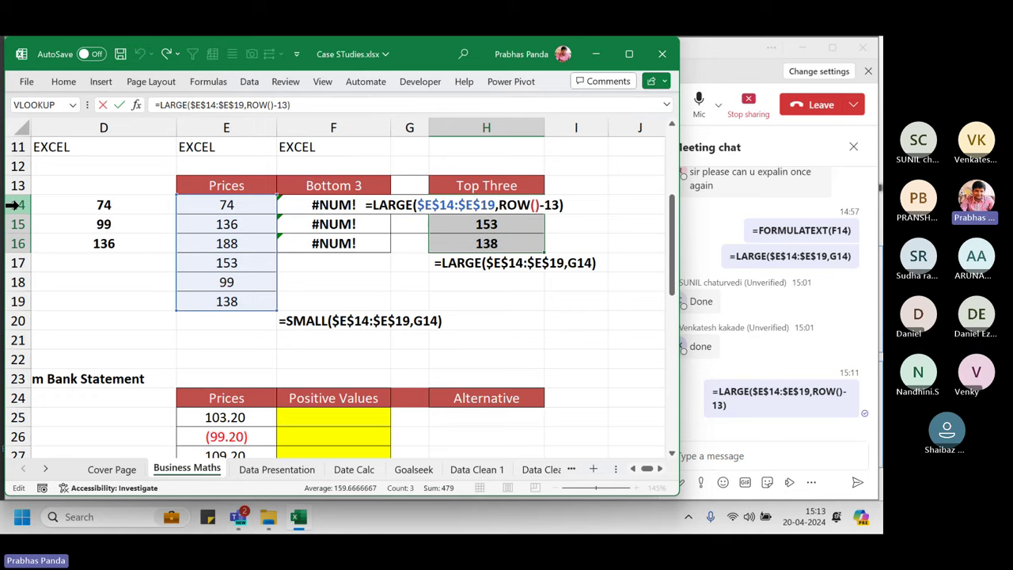
key("Escape")
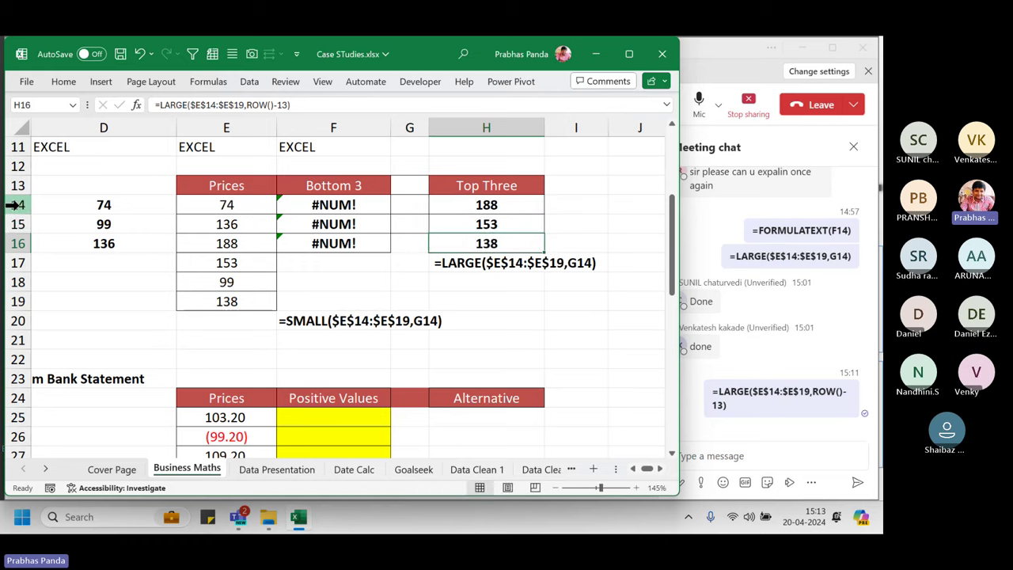
key("Down")
key("Down")
key("Down")
key("BackSpace")
type("=LARGE($E$14:$E$19,ROW()-13)")
key("Return")
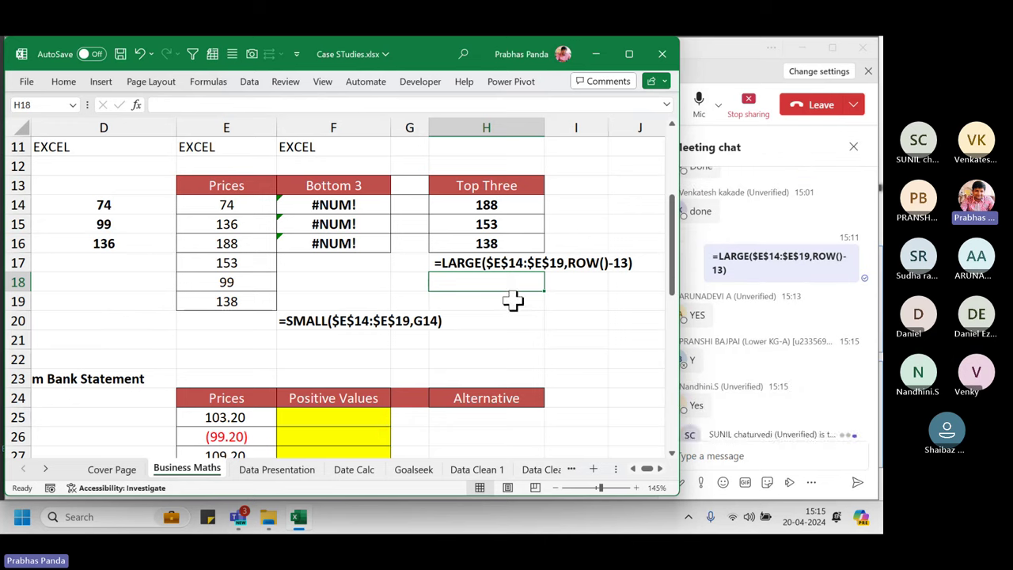
Fill Bottom 3 with =SMALL($E$14:$E$19,ROW()-13) to list 74, 99 and 136.
left_click_drag(361, 208, 362, 239)
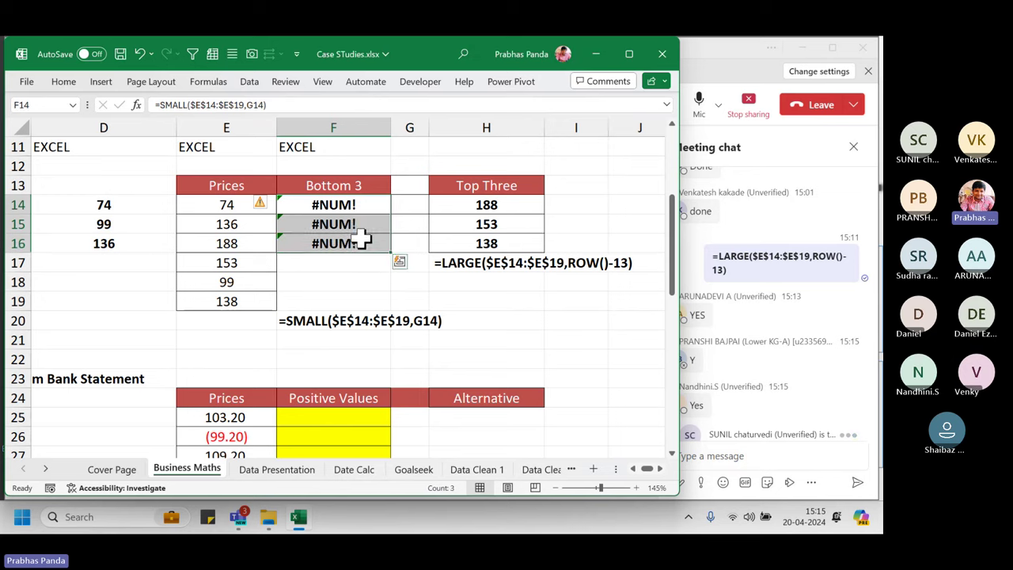
key("Delete")
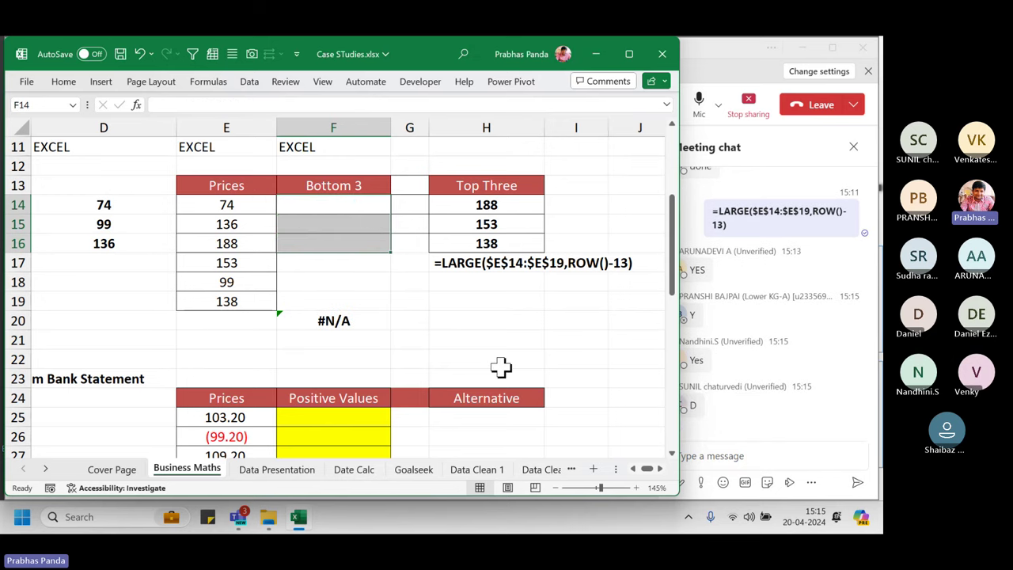
type("=SMALL(")
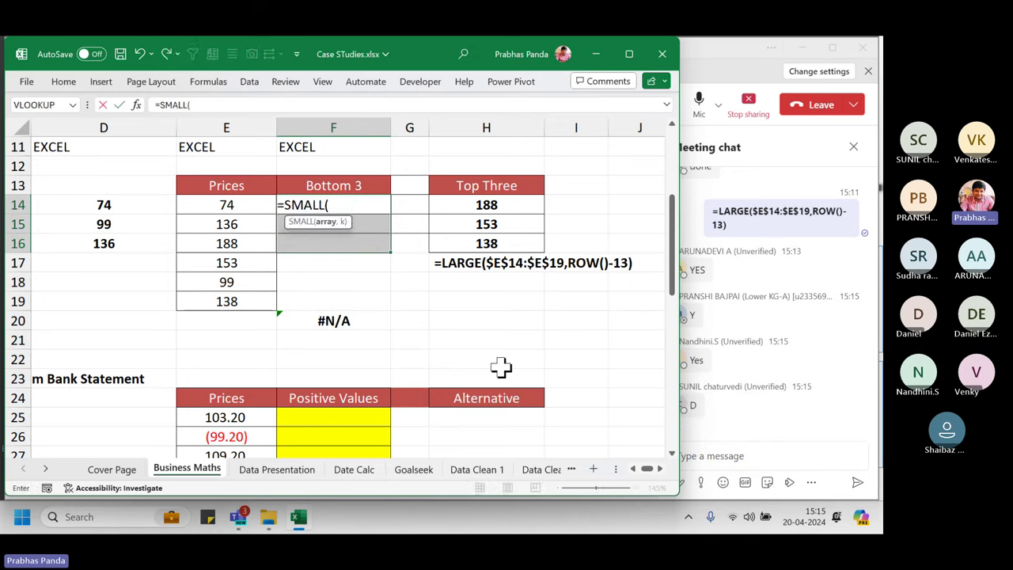
key("Left")
key("shift+Down")
key("shift+Down")
key("shift+Down")
key("shift+Down")
key("shift+Down")
key("F4")
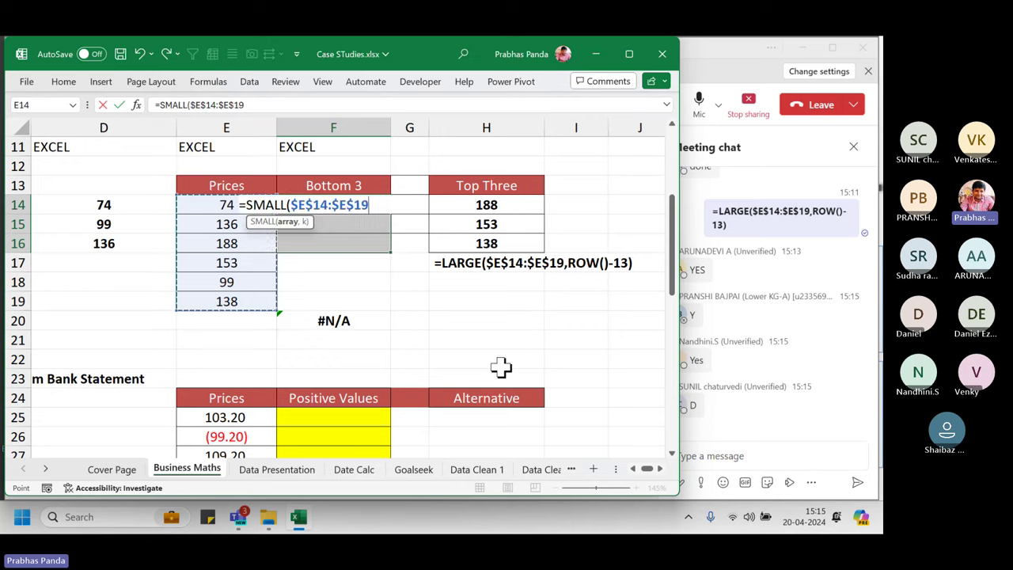
type(",")
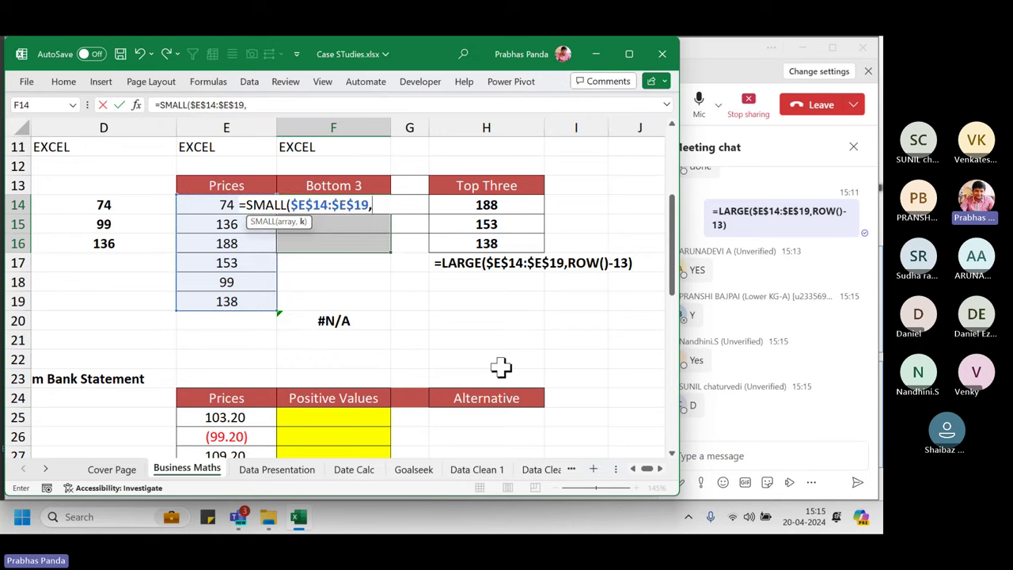
type("ROW()")
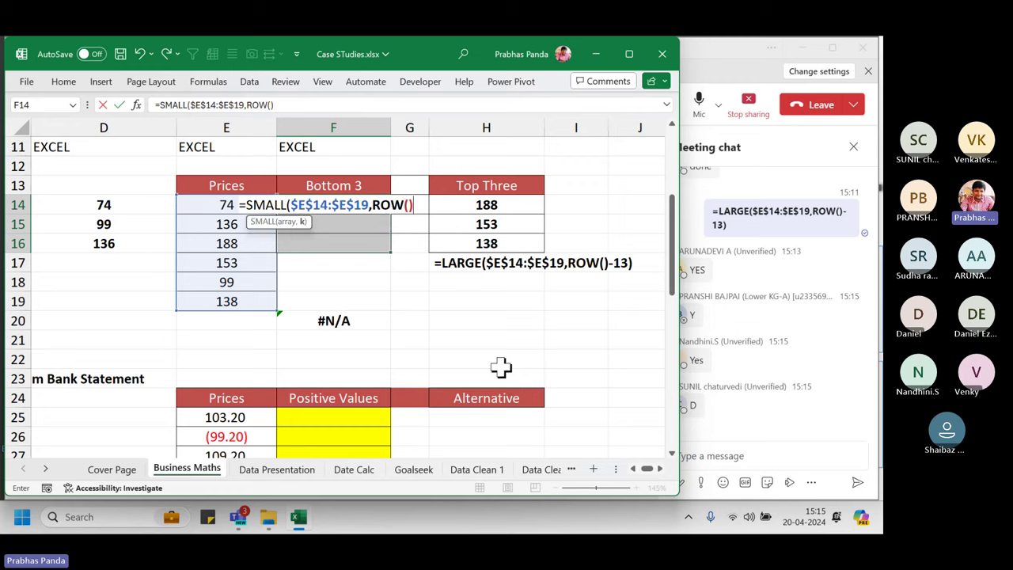
type("-13")
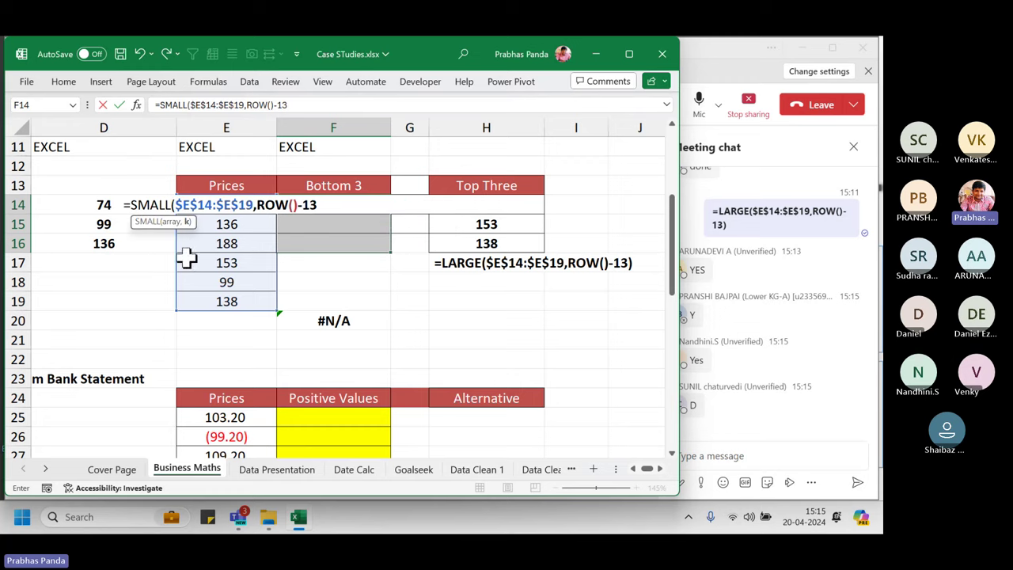
type(")")
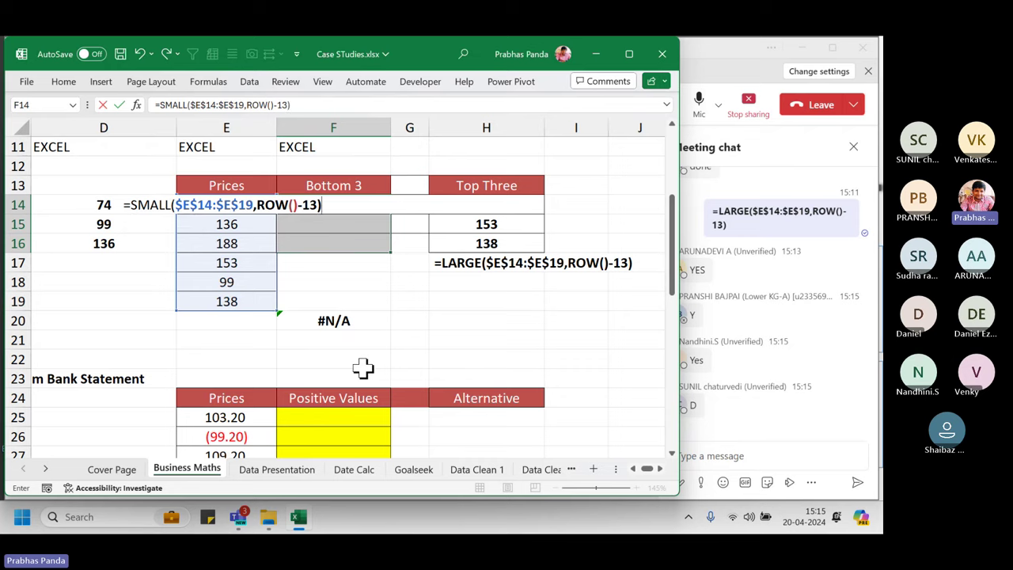
key("ctrl+Return")
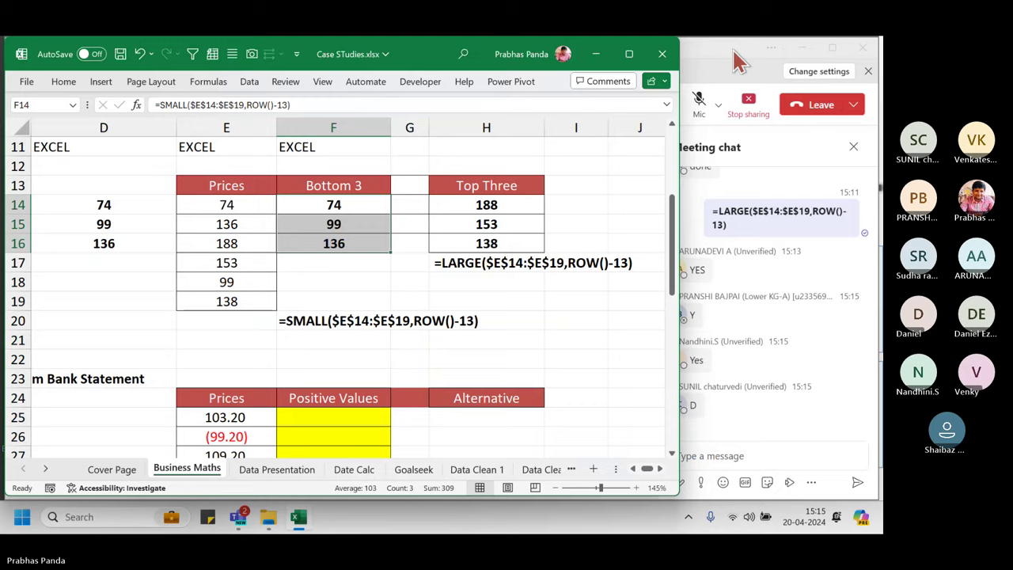
Unmute the microphone, post the SMALL formula from F14 in the meeting chat, and return to Excel.
left_click(699, 98)
left_click(329, 208)
key("F2")
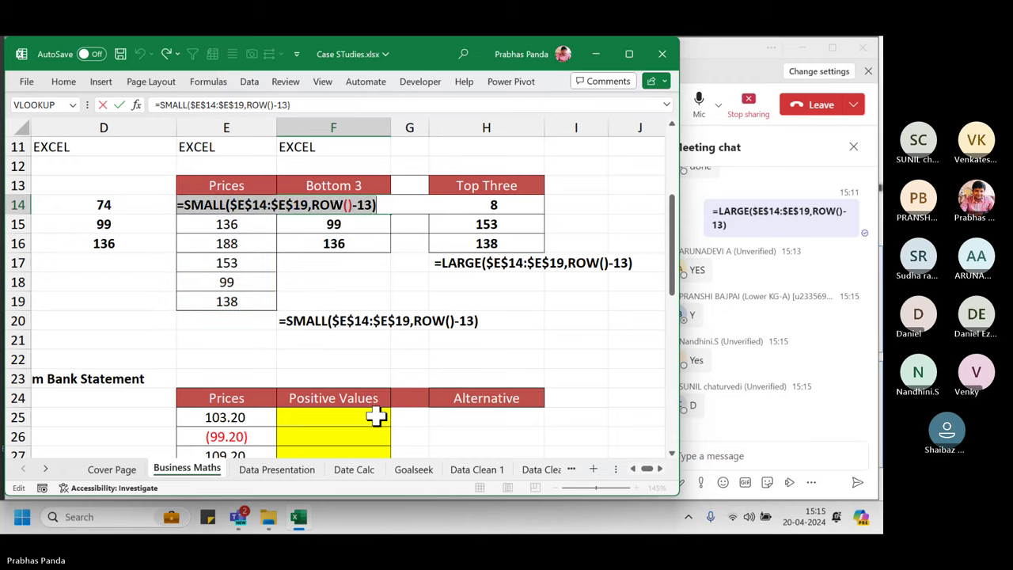
key("Escape")
left_click(701, 457)
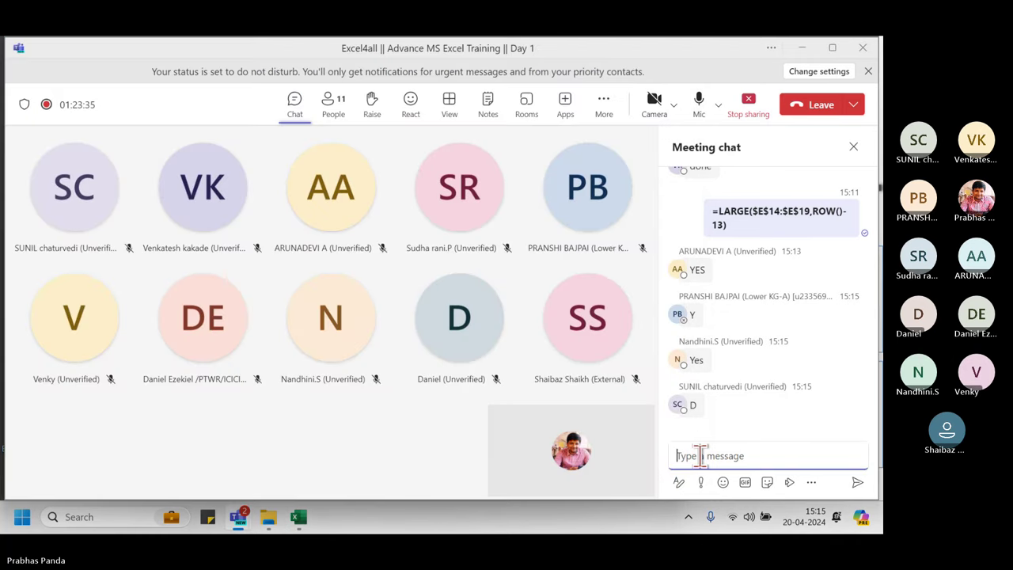
type("=SMALL($E$14:$E$19,ROW()-13)")
key("Return")
key("alt+Tab")
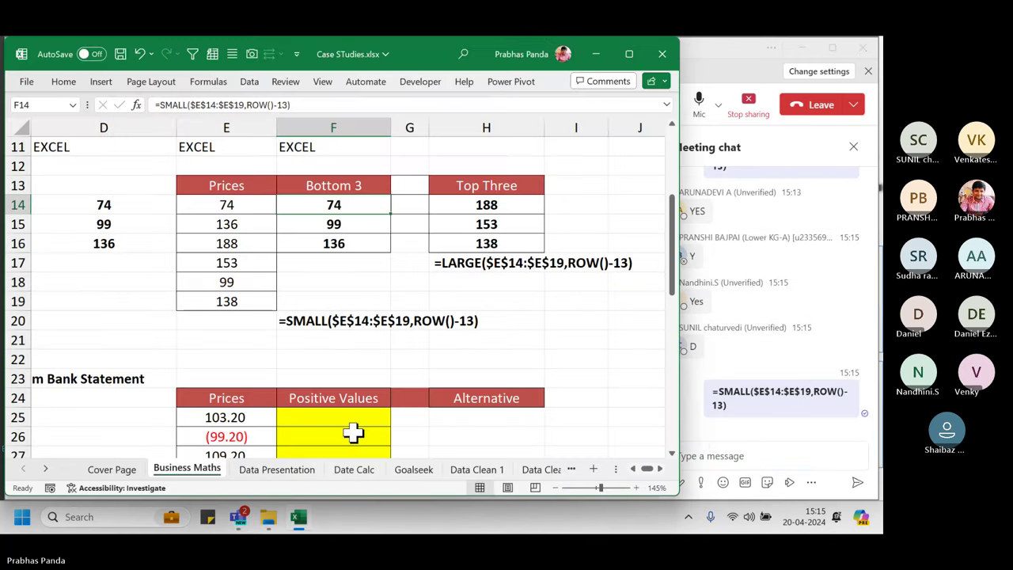
left_click(513, 346)
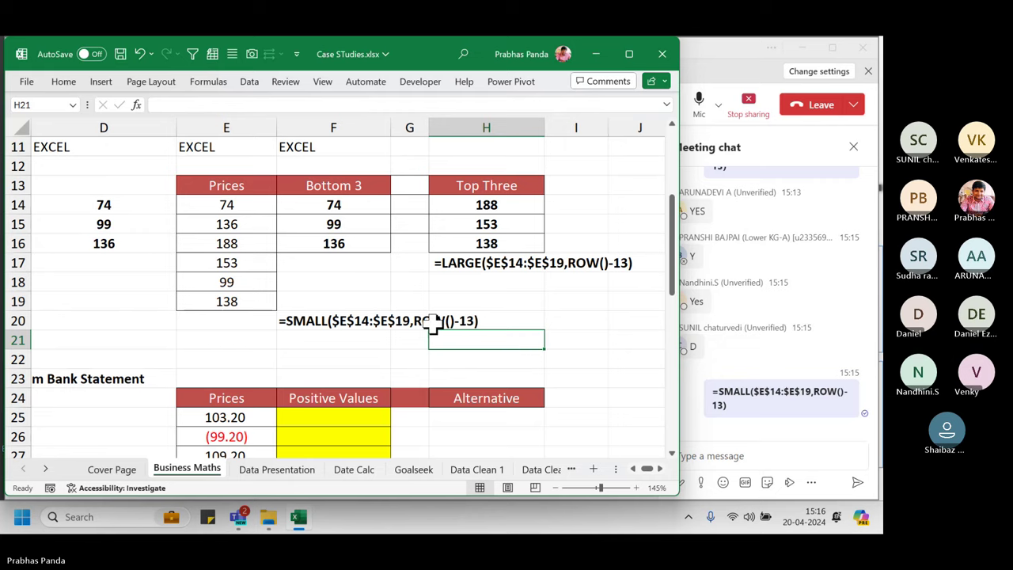
Scroll down to the bank-statement segregation table around row 23, bringing column C into view.
scroll(432, 323, "down", 1)
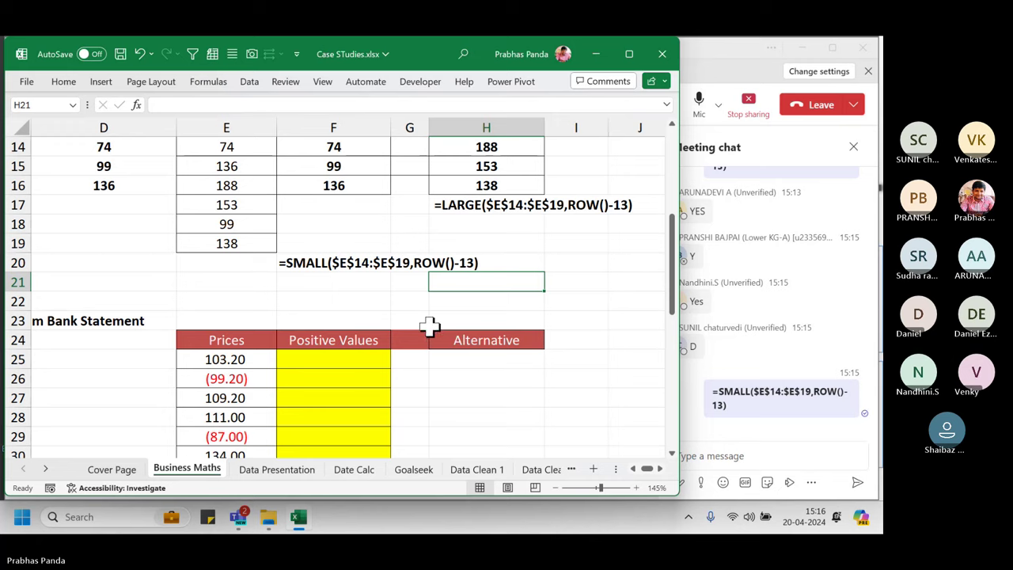
scroll(427, 333, "down", 1)
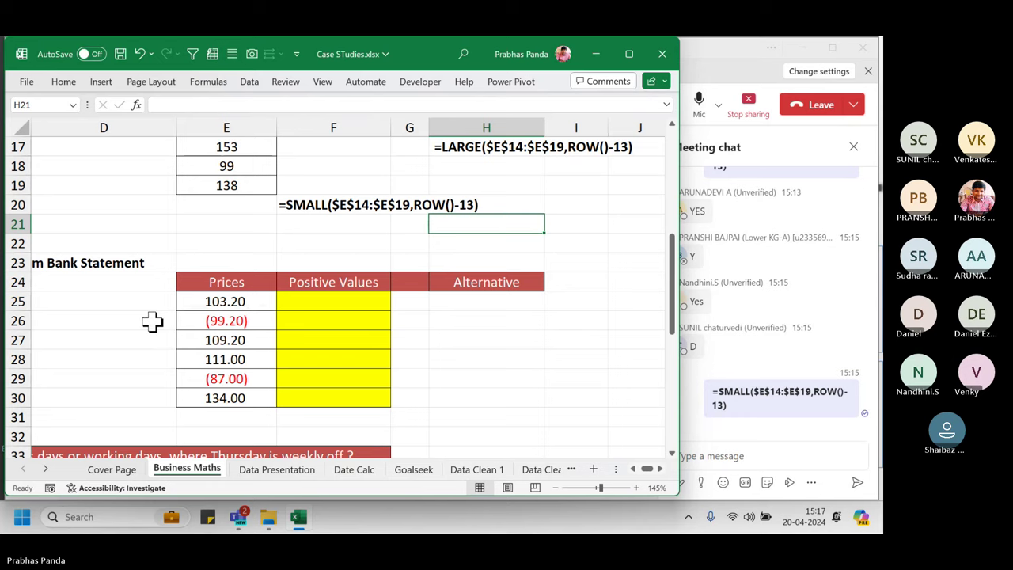
left_click(172, 249)
key("Left")
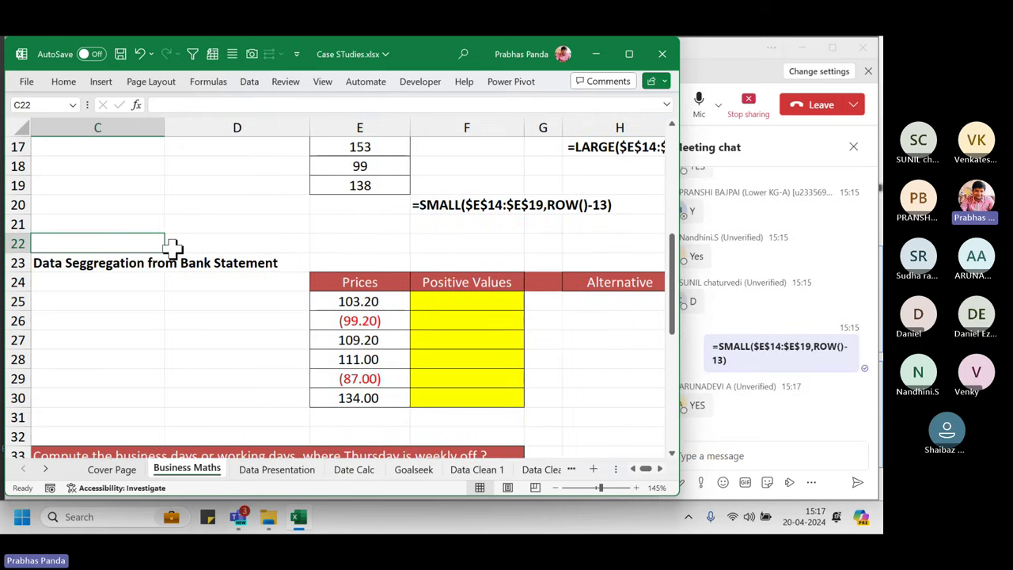
scroll(219, 288, "down", 1)
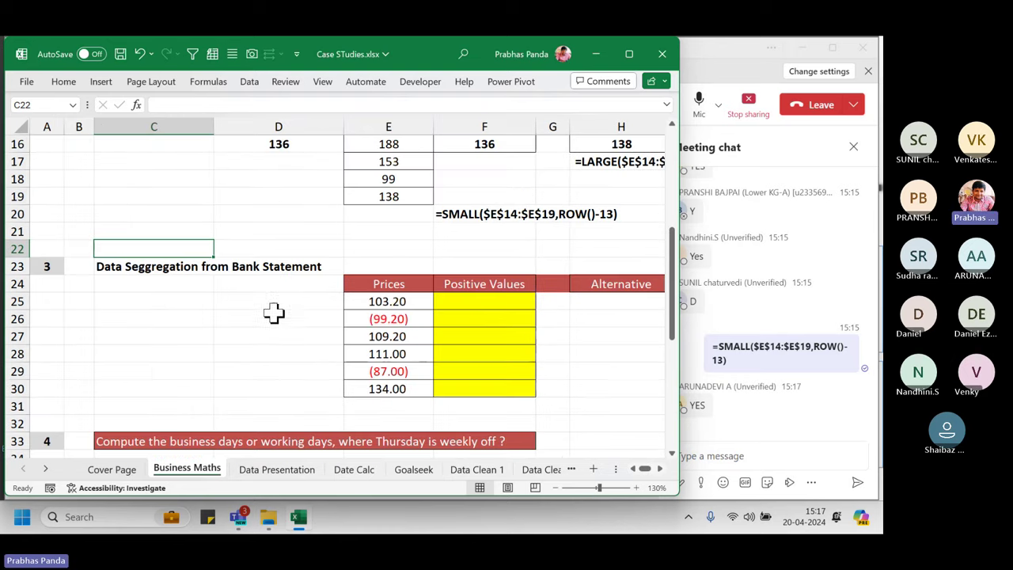
Look over the prices in E25:E30, then select the yellow Positive Values cells F25:F30.
left_click_drag(375, 299, 389, 405)
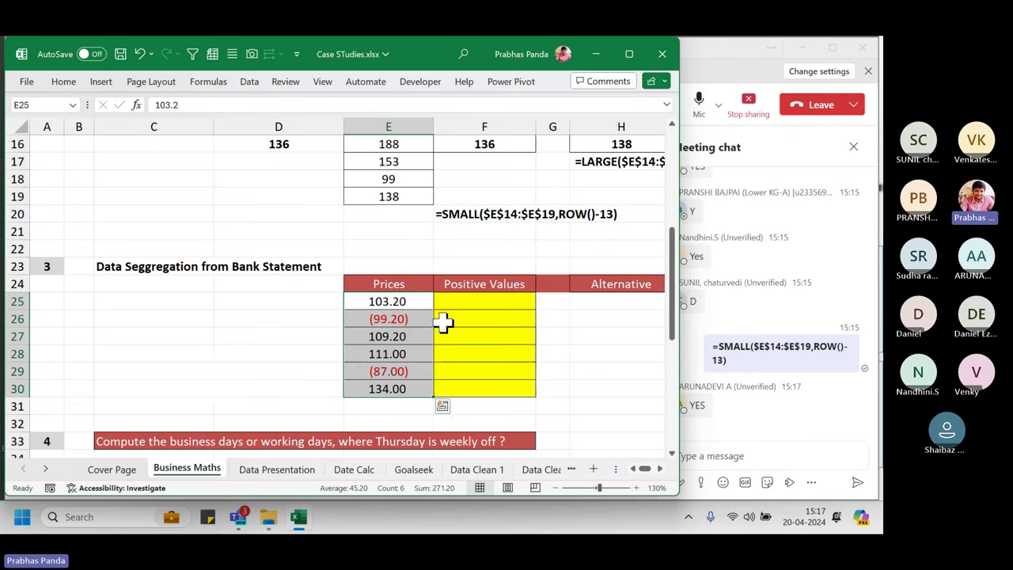
left_click_drag(475, 302, 475, 389)
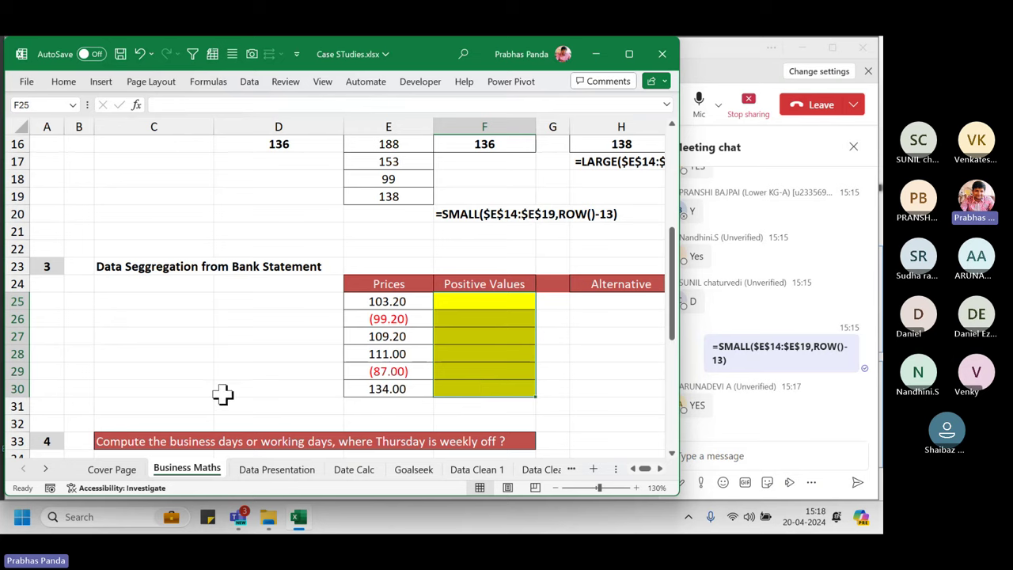
left_click_drag(380, 300, 380, 385)
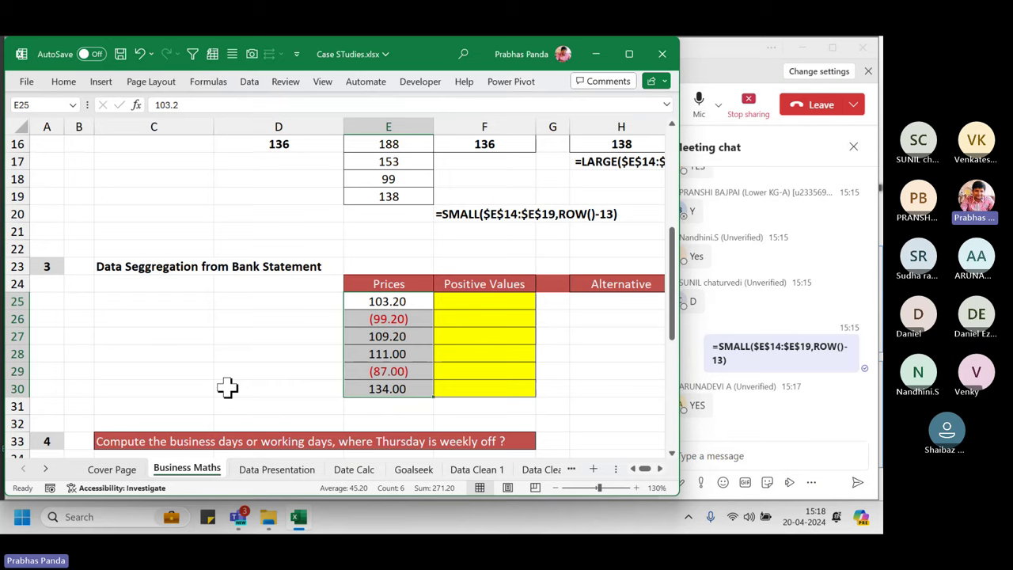
left_click(249, 349)
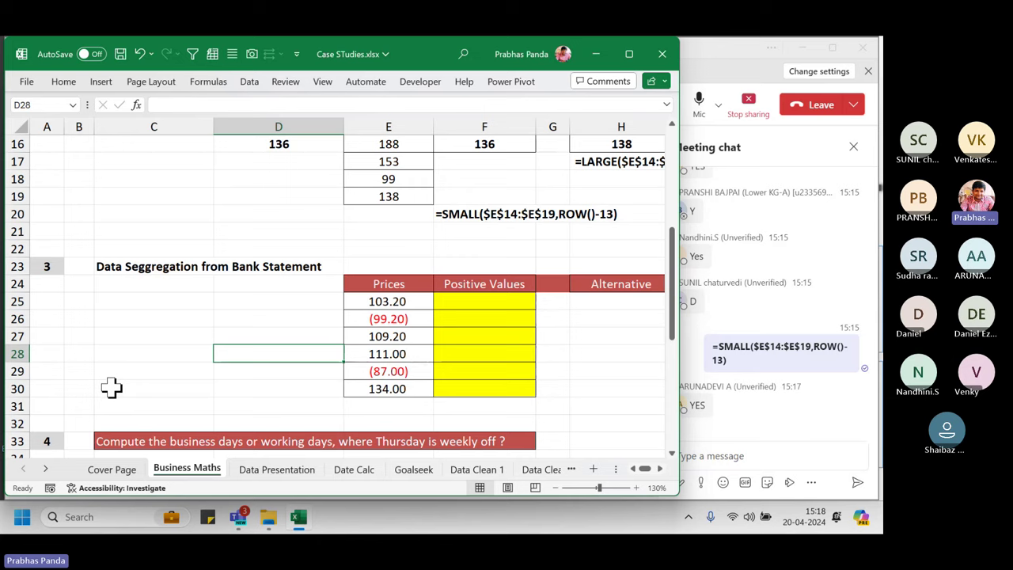
left_click(389, 301)
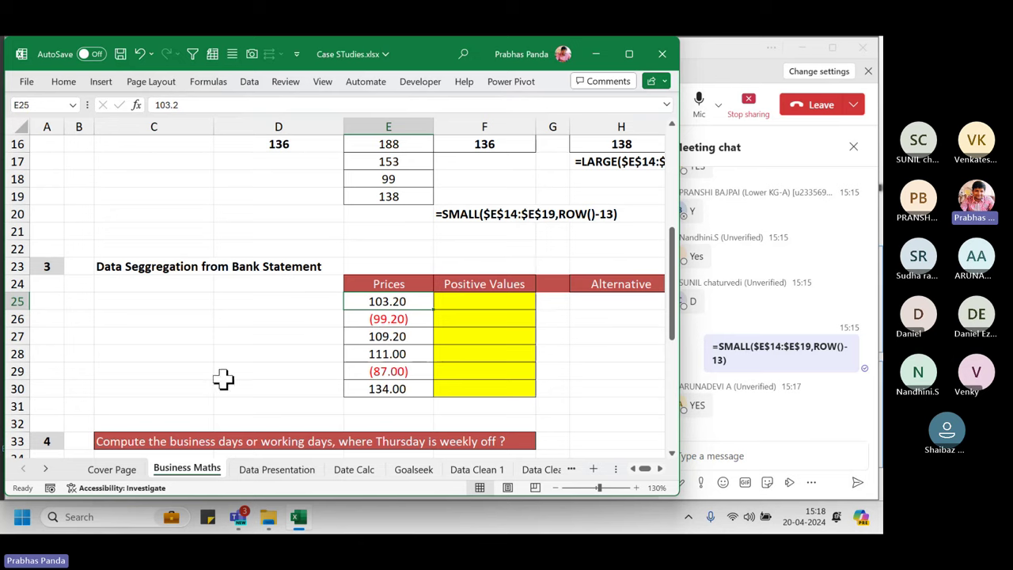
left_click_drag(455, 300, 464, 385)
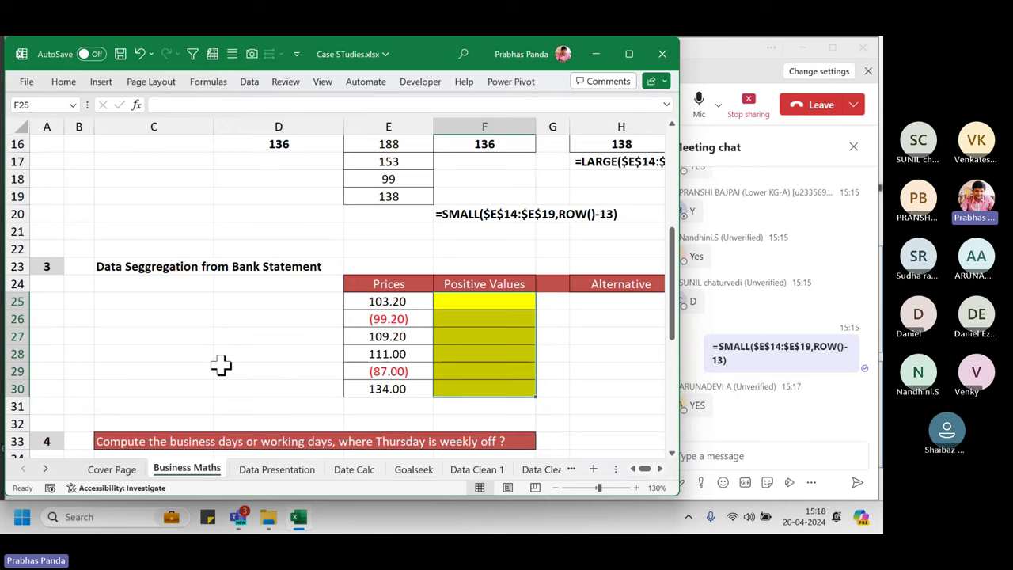
Type =IF(E25>0,E25,"") into the Positive Values cells to keep only positive prices.
type("=IF(")
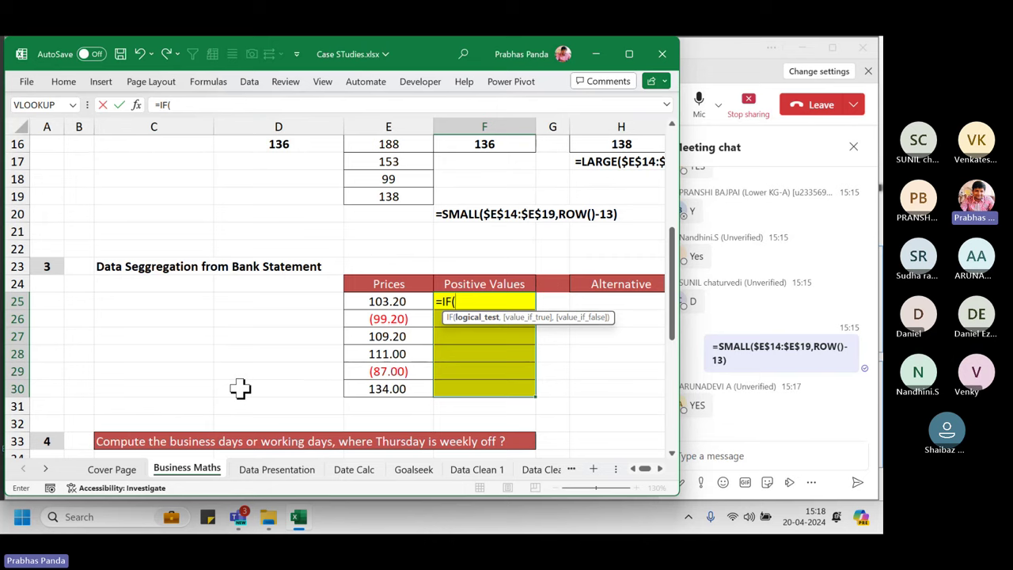
scroll(396, 378, "down", 1)
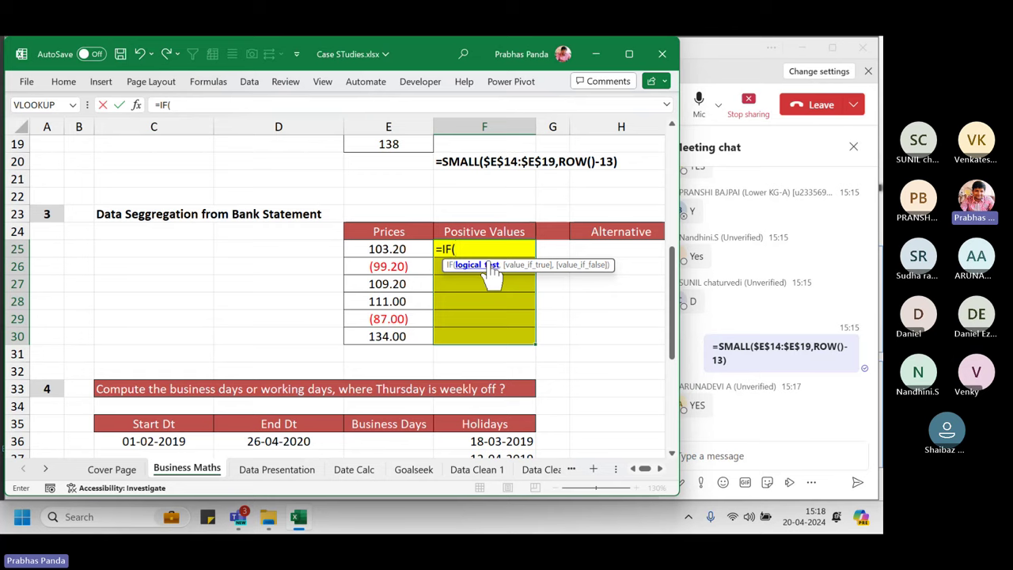
key("Left")
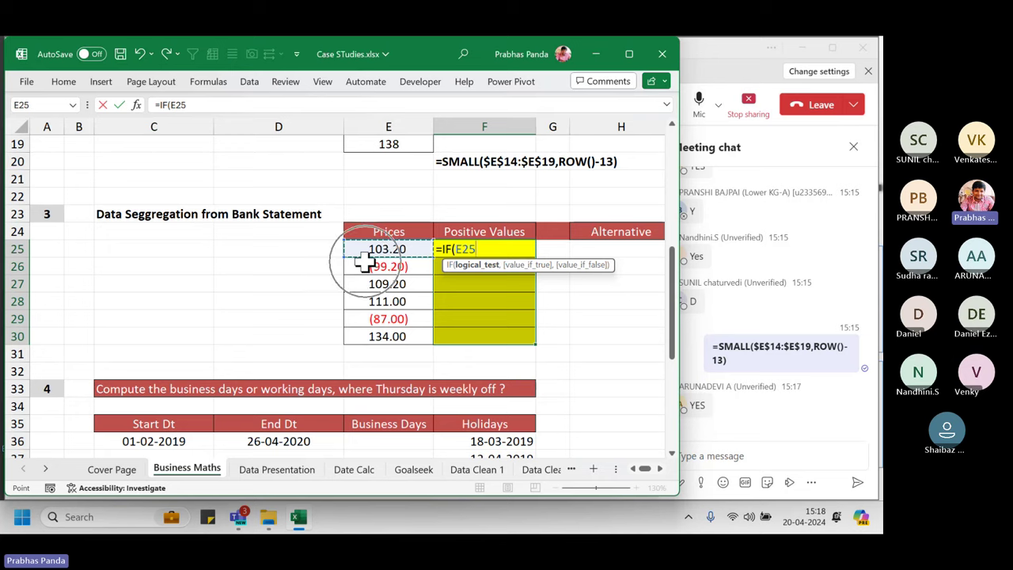
type(">0")
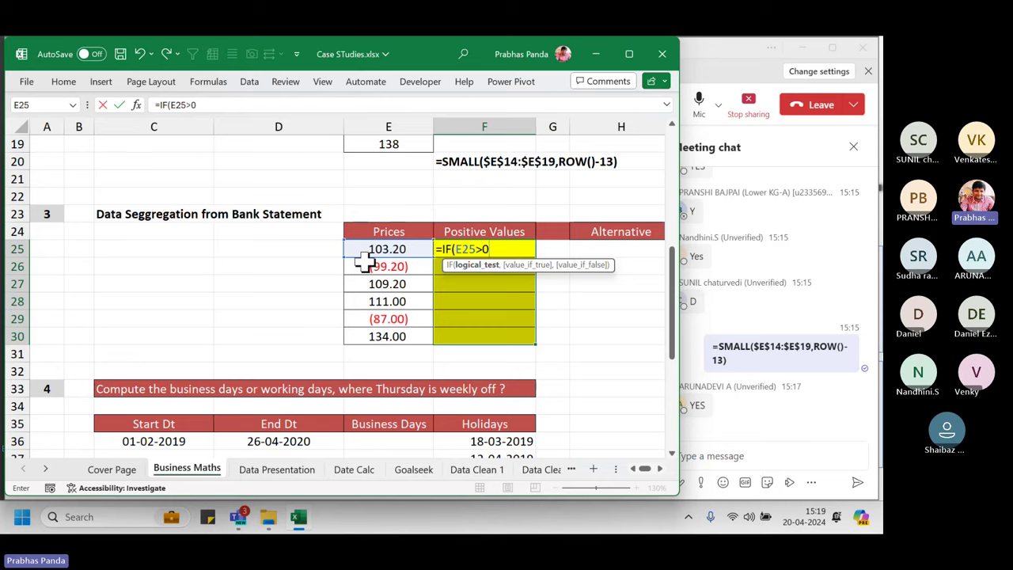
type(" ,")
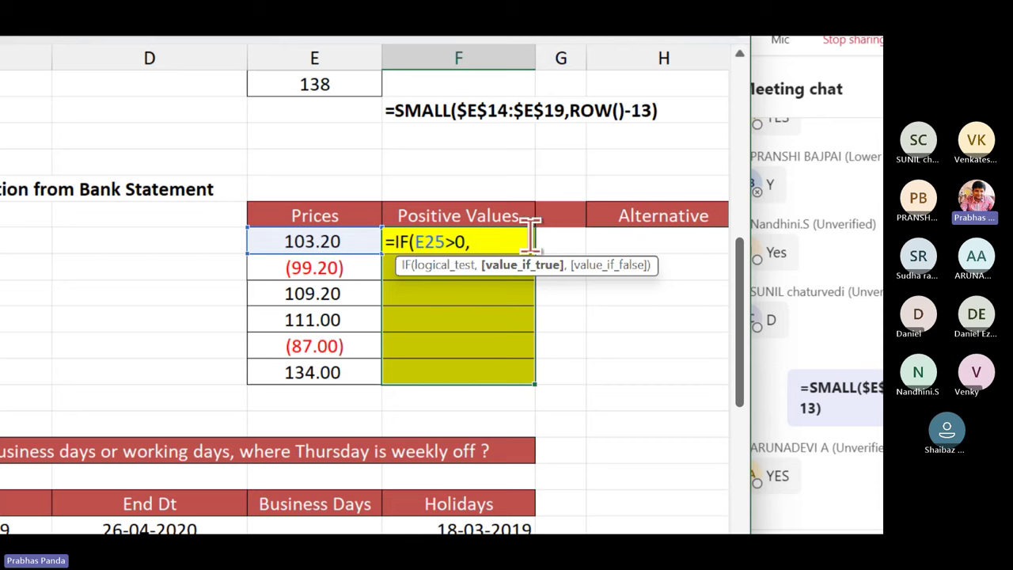
left_click(338, 245)
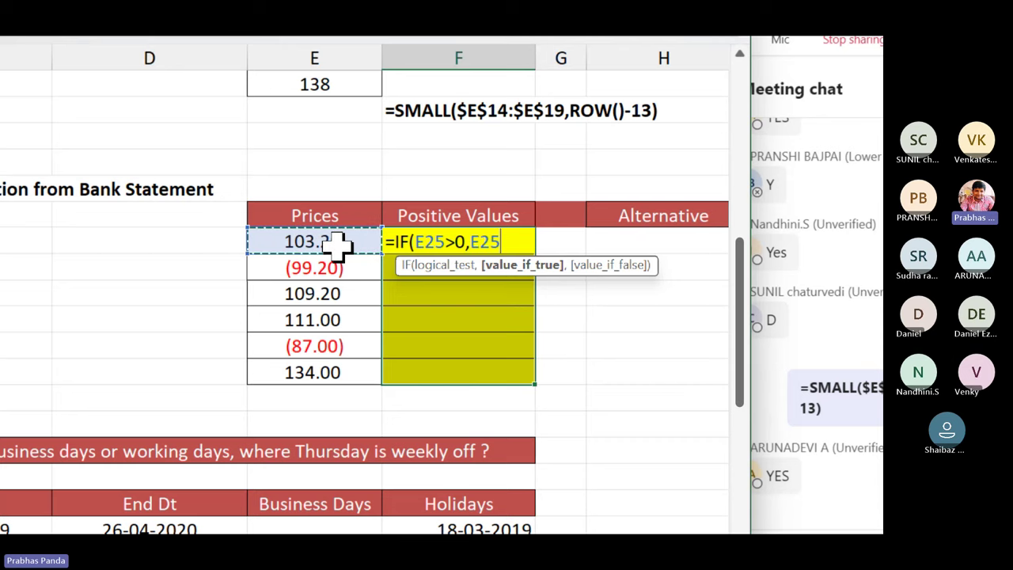
type(",")
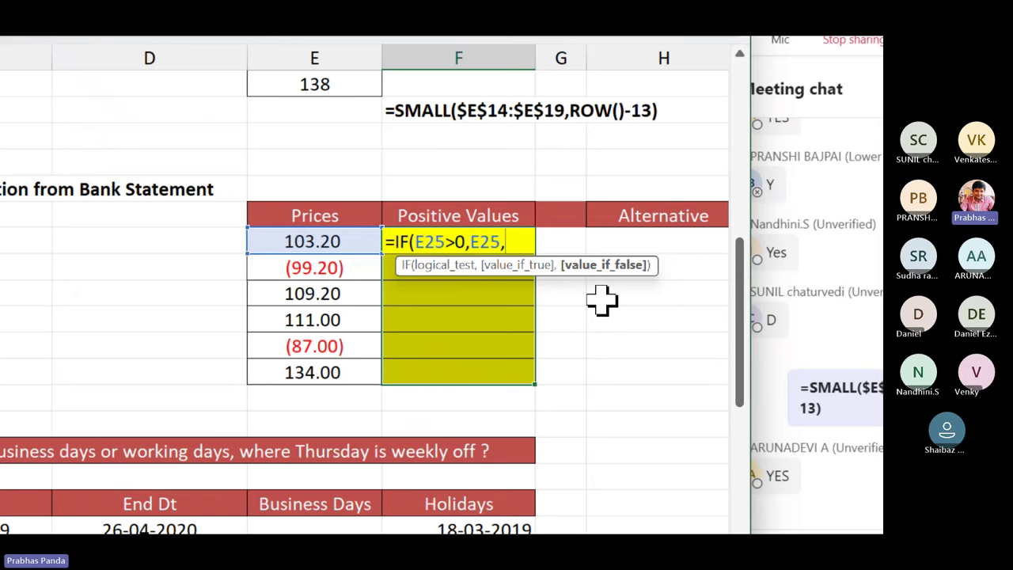
type("\"\"")
type(")")
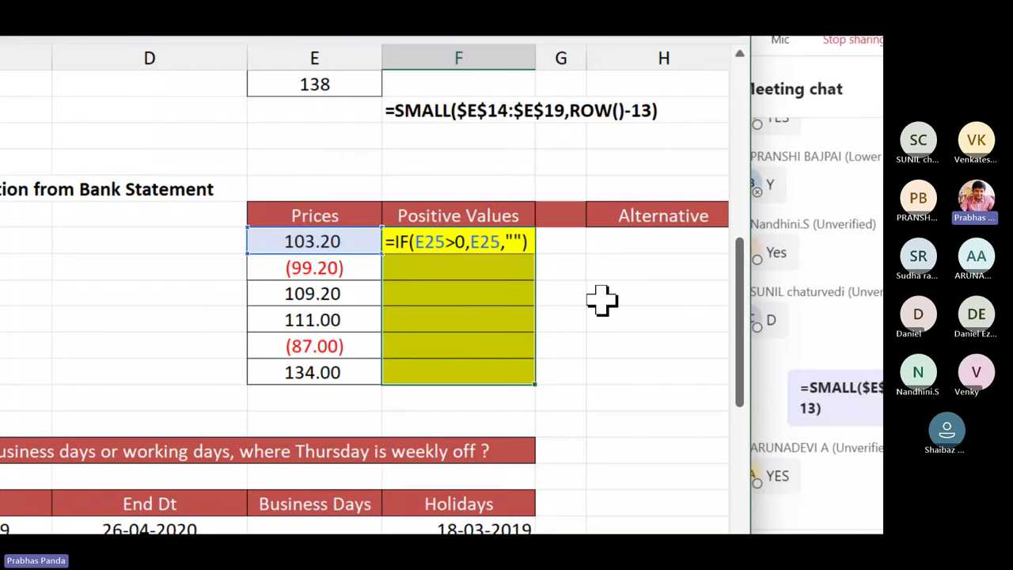
Fill the Positive Values cells with the IF formula and enter it as a text label in F23.
key("ctrl+Return")
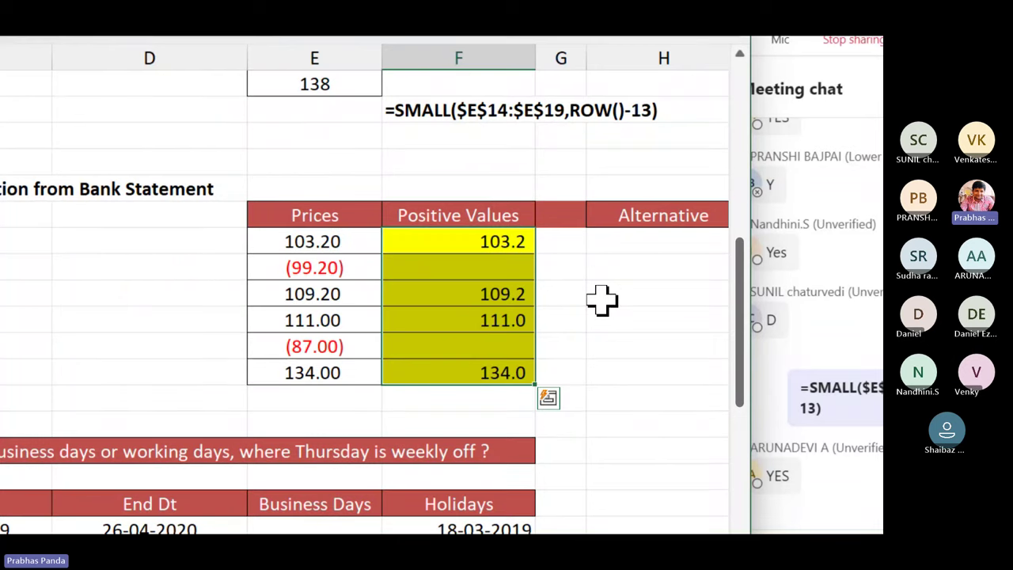
key("F2")
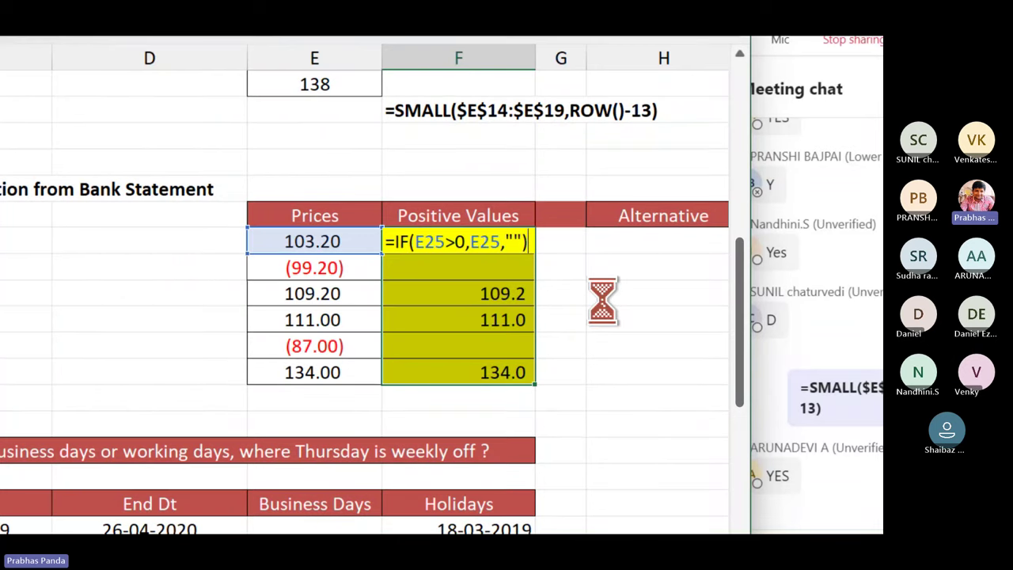
key("shift+Home")
key("ctrl+c")
key("Escape")
key("Up")
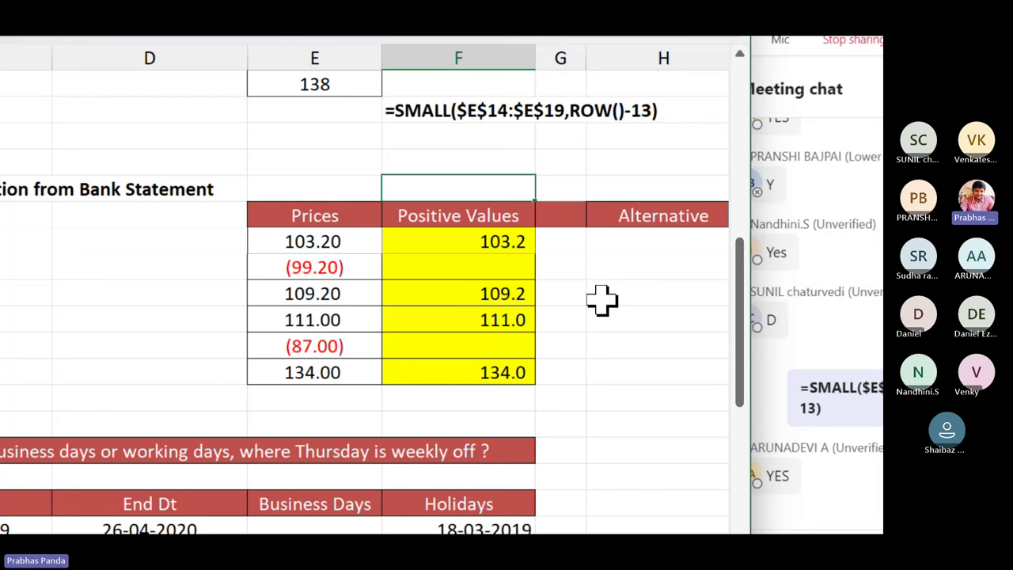
type("'")
key("ctrl+v")
key("Return")
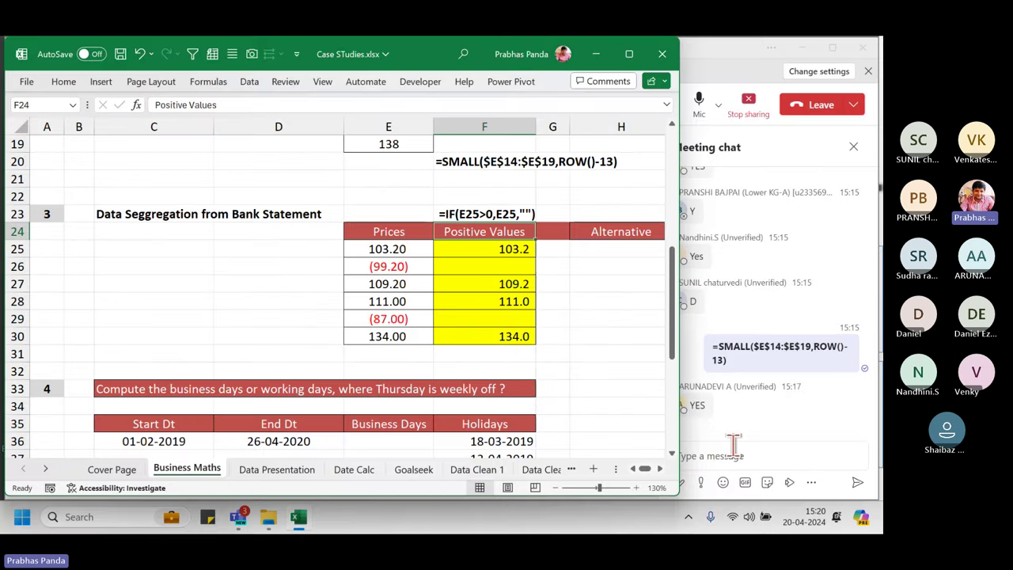
Post the IF formula in the Teams meeting chat.
key("ctrl+v")
key("Return")
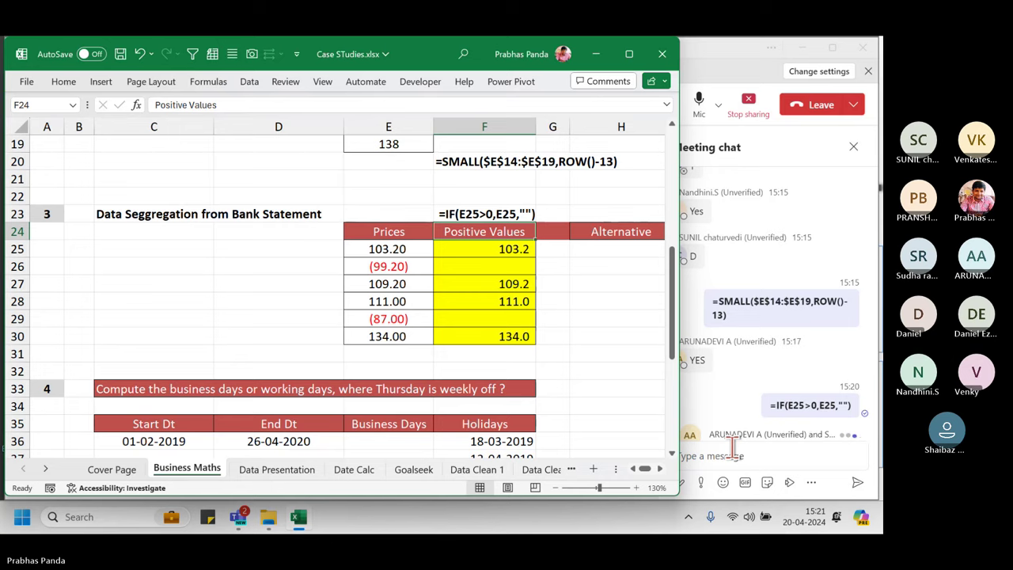
left_click(660, 469)
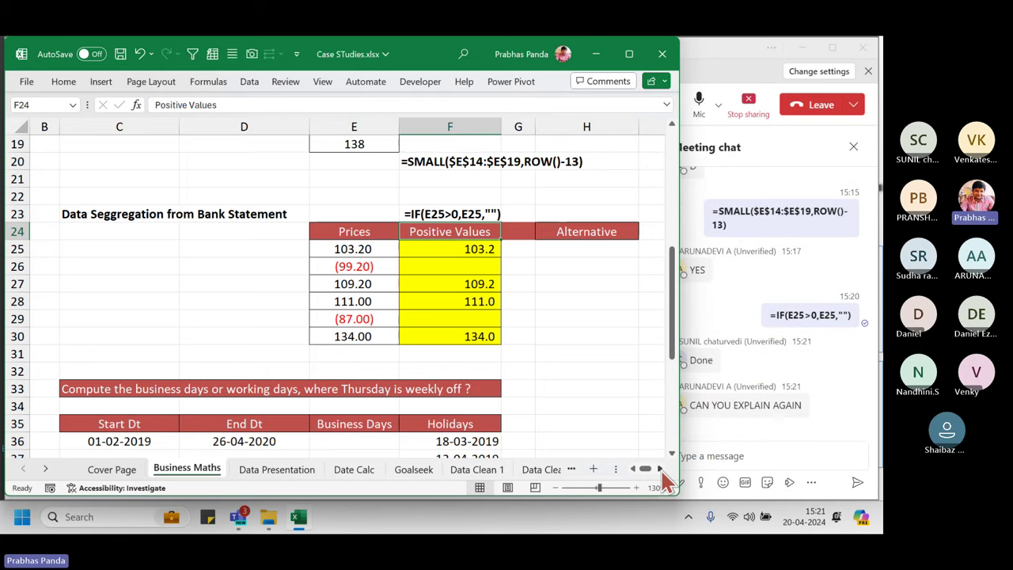
Clear the Positive Values results in F25:F30, then reselect the prices and F25:F30.
left_click_drag(459, 252, 455, 339)
key("Delete")
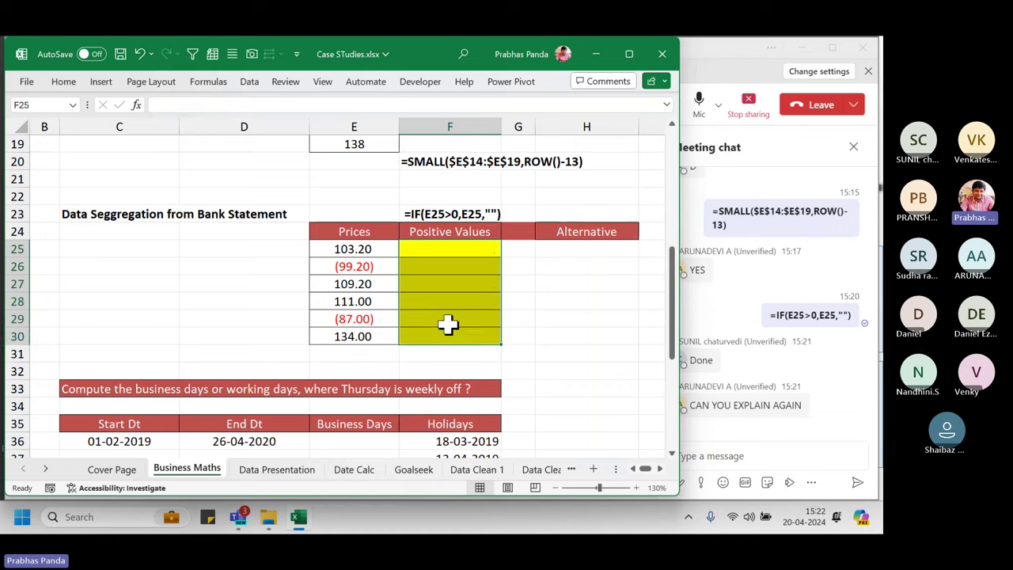
left_click_drag(354, 250, 378, 341)
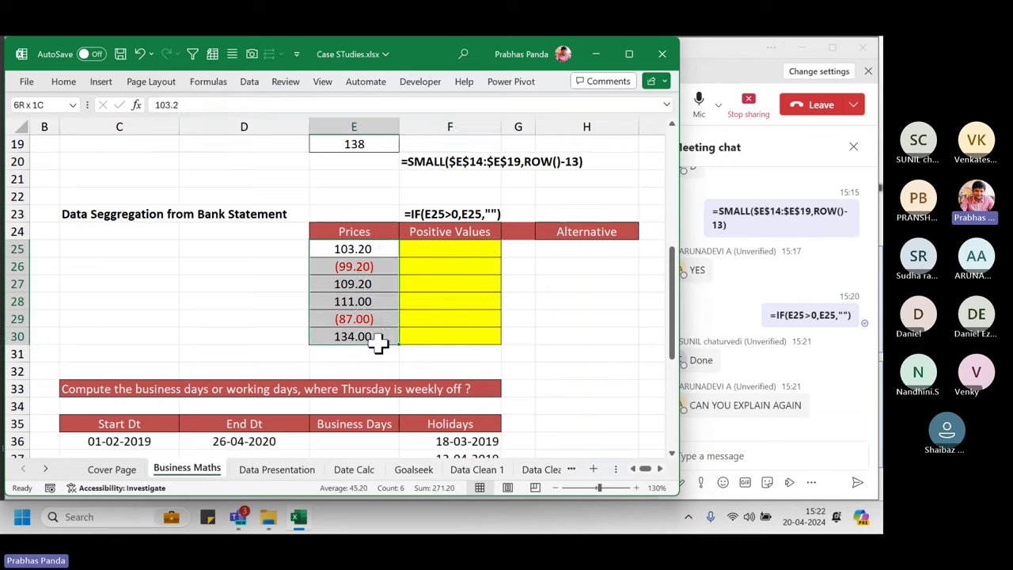
left_click_drag(464, 251, 472, 339)
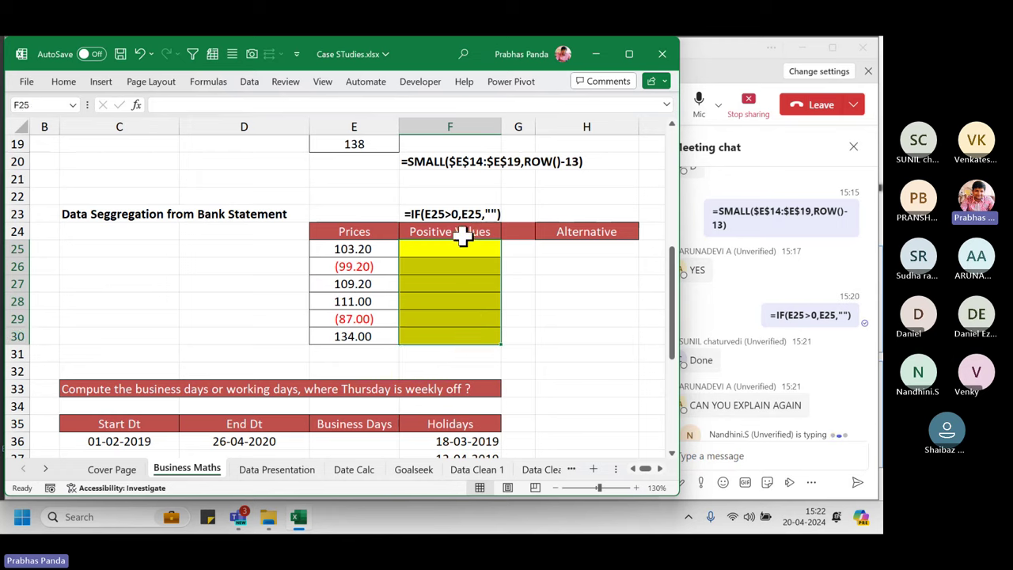
Start F25's formula as =IF(E25>0,E25, using the first price E25.
type("=")
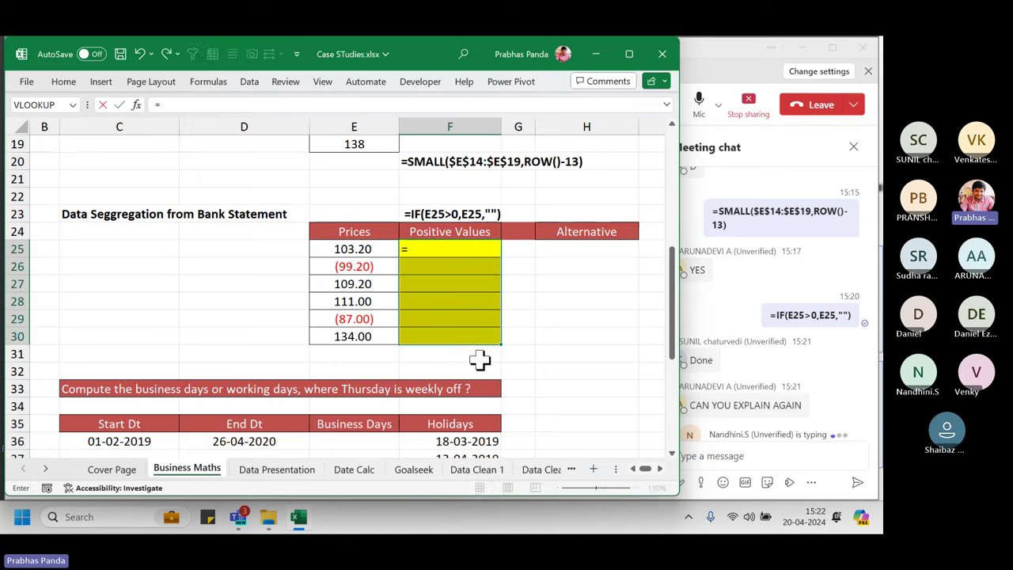
type("IF(")
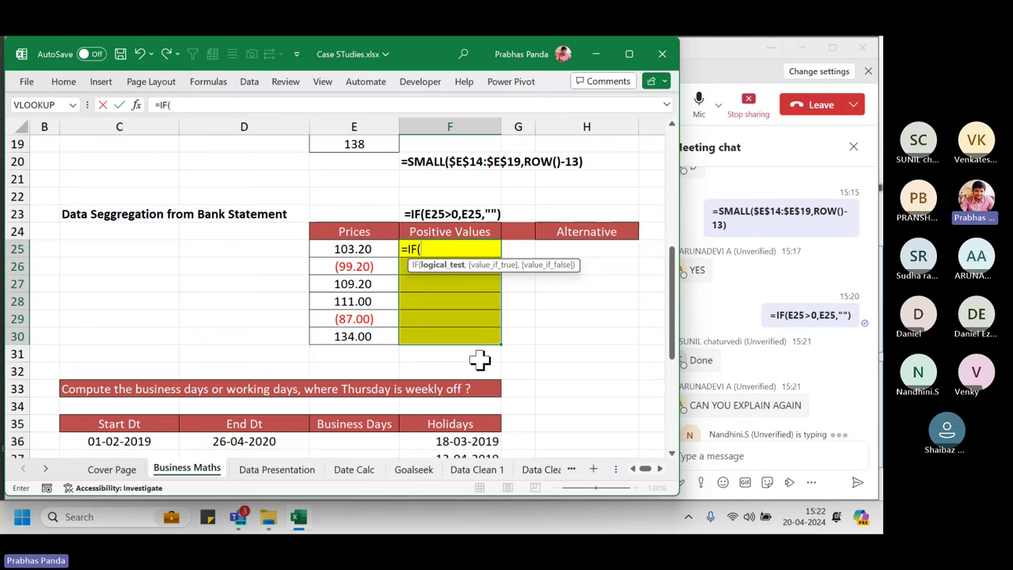
key("Left")
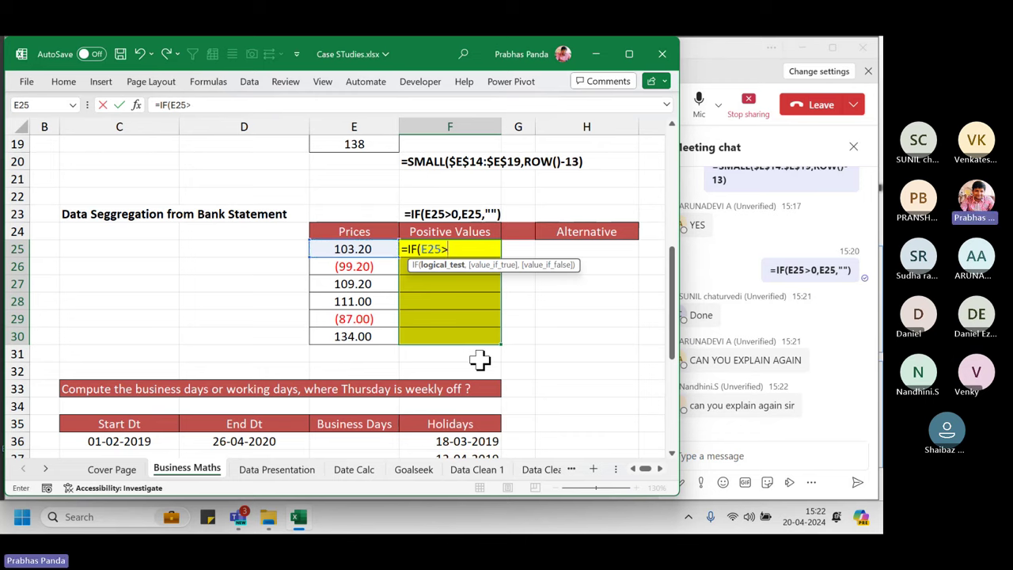
type(">0,")
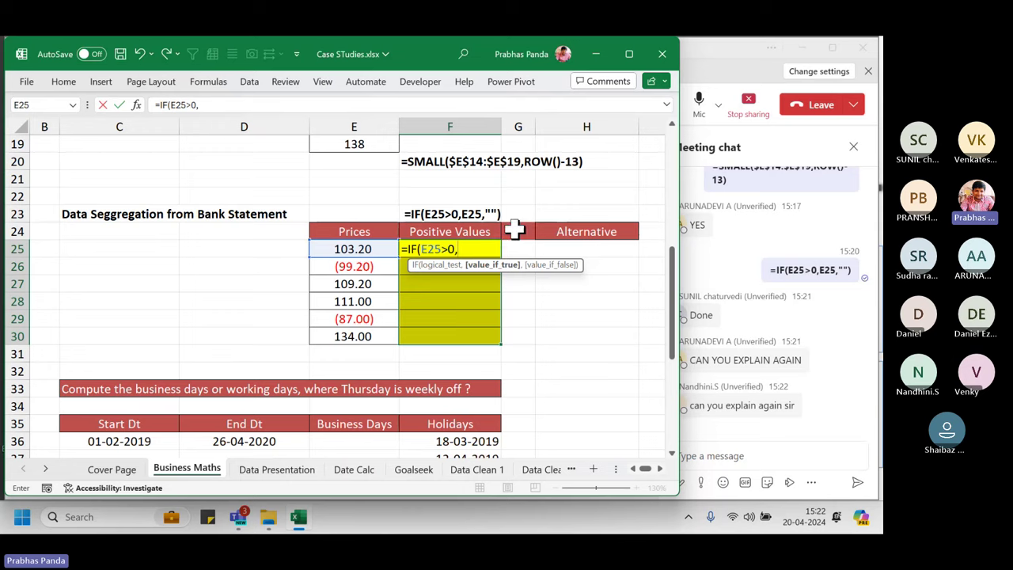
left_click(379, 249)
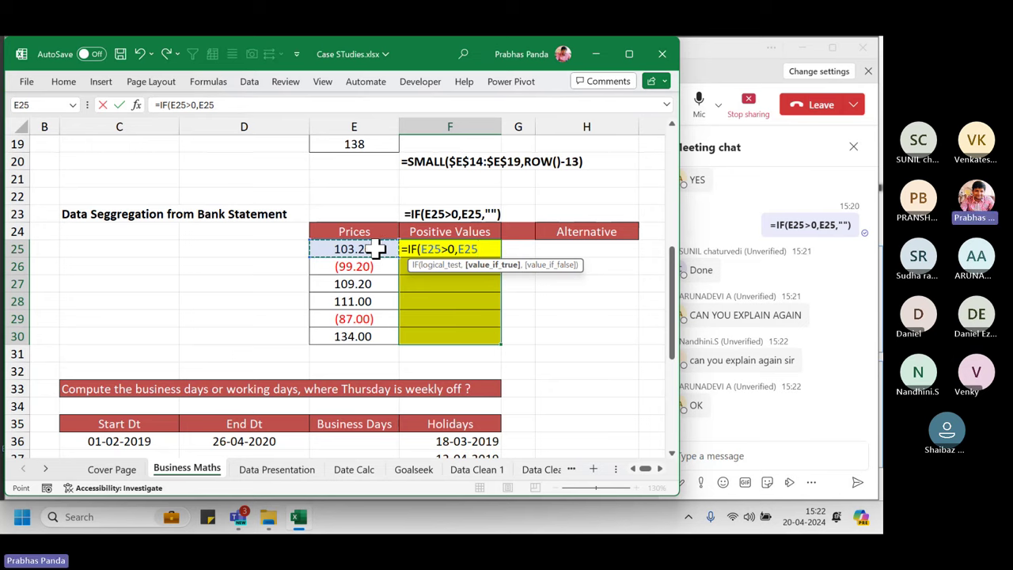
type(",")
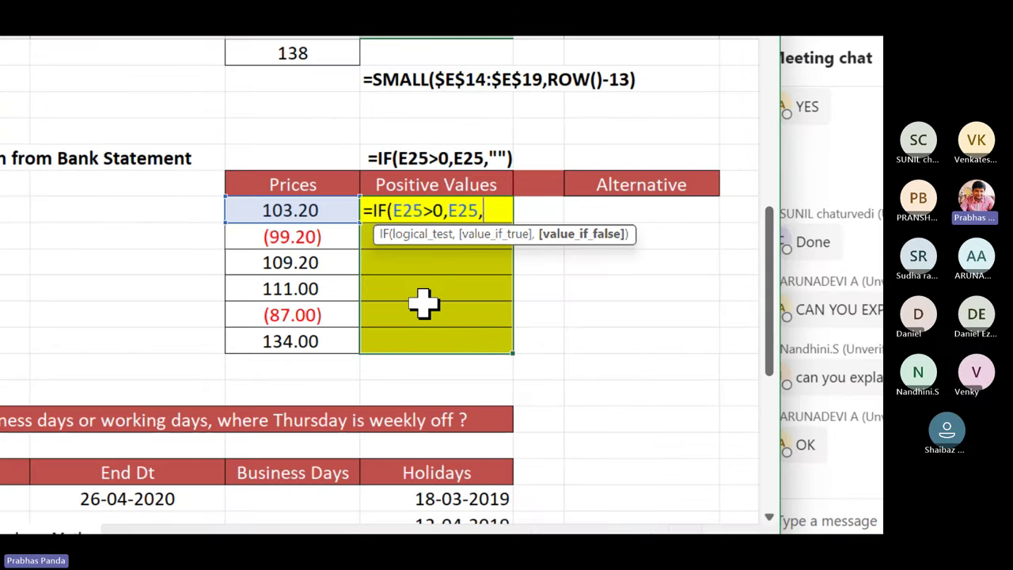
Complete =IF(E25>0,E25,"") and fill it into F25:F30.
type("\"\"")
type(")")
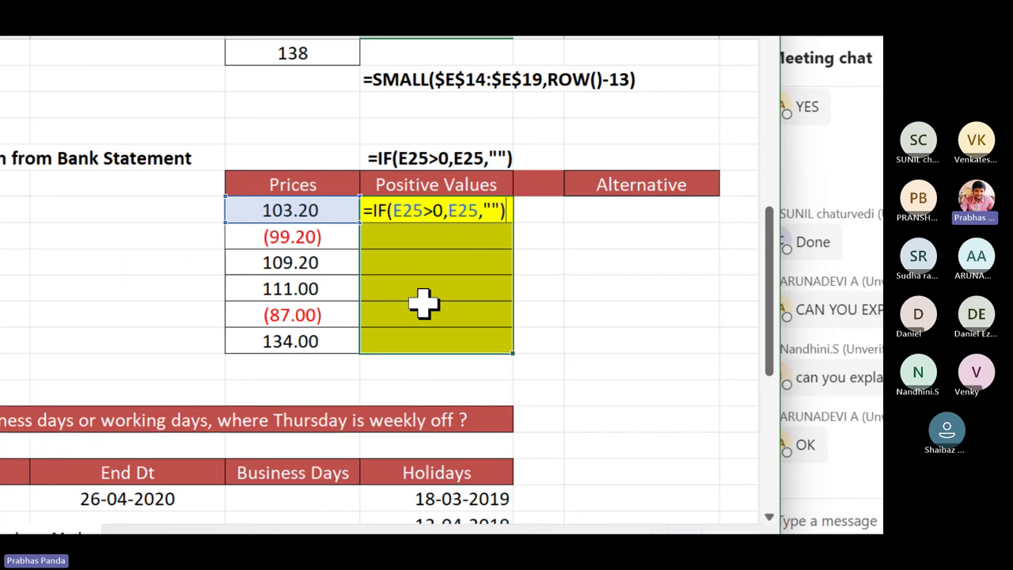
key("ctrl+Return")
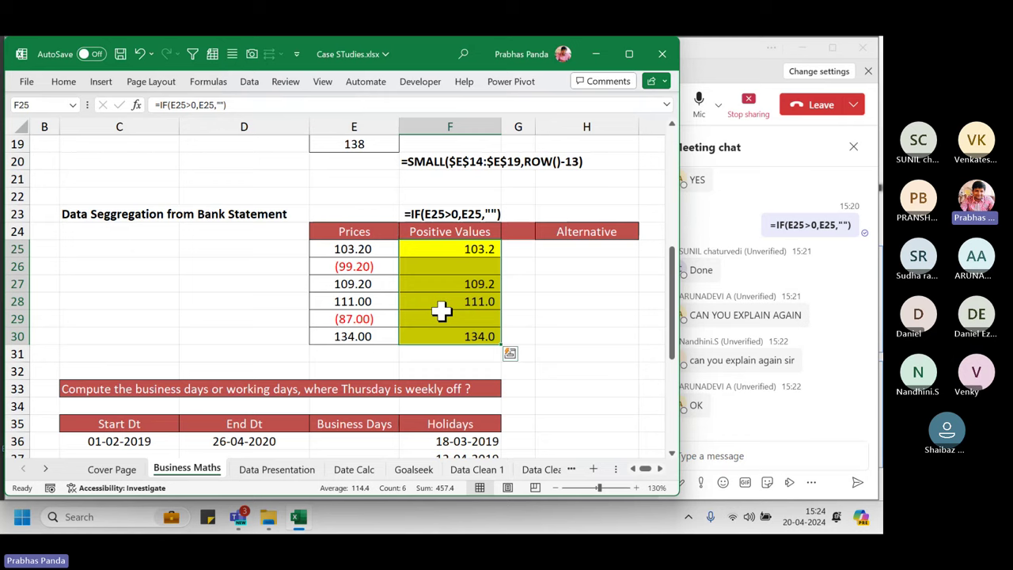
left_click(345, 232)
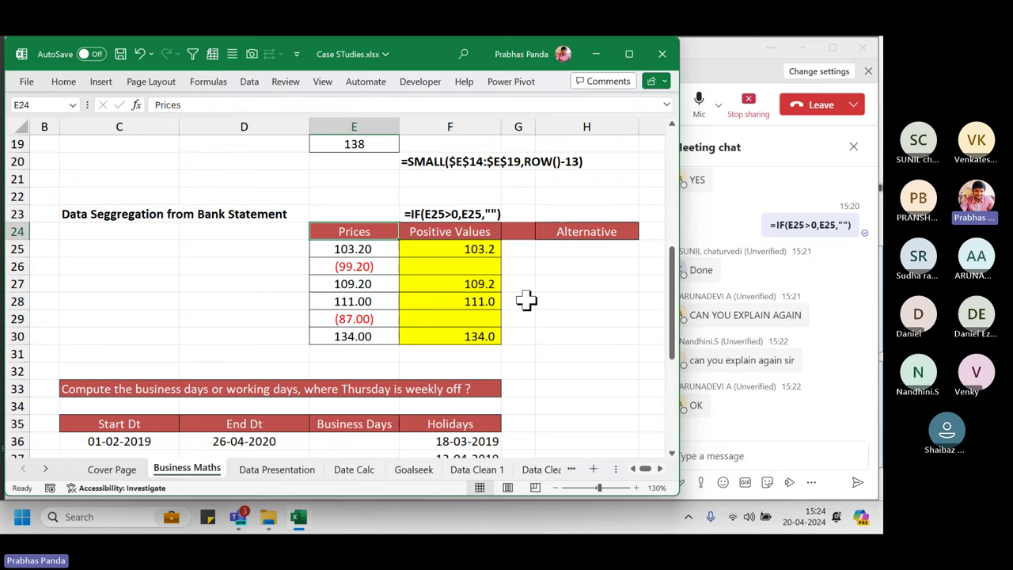
left_click_drag(316, 195, 479, 355)
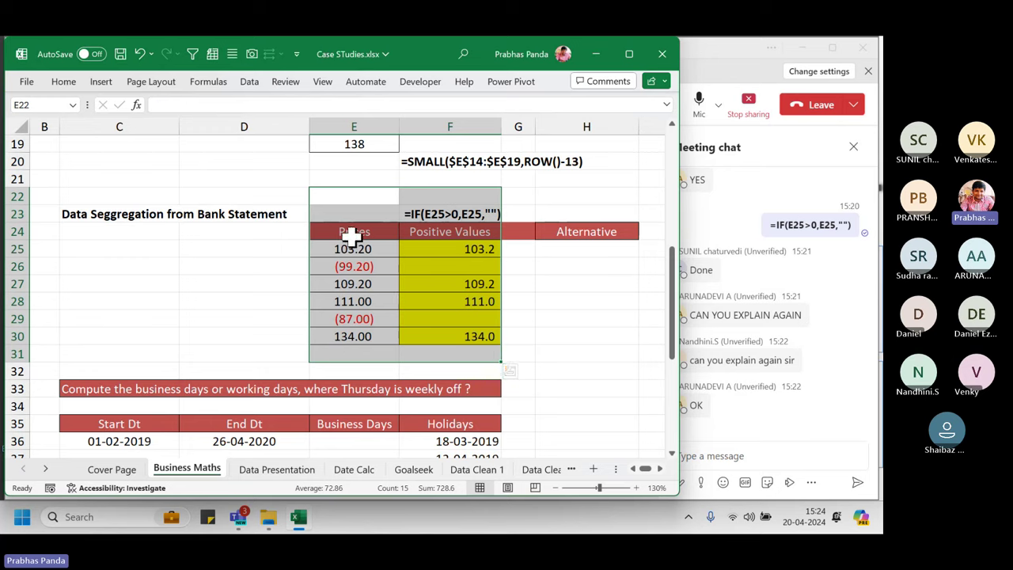
left_click_drag(351, 232, 452, 348)
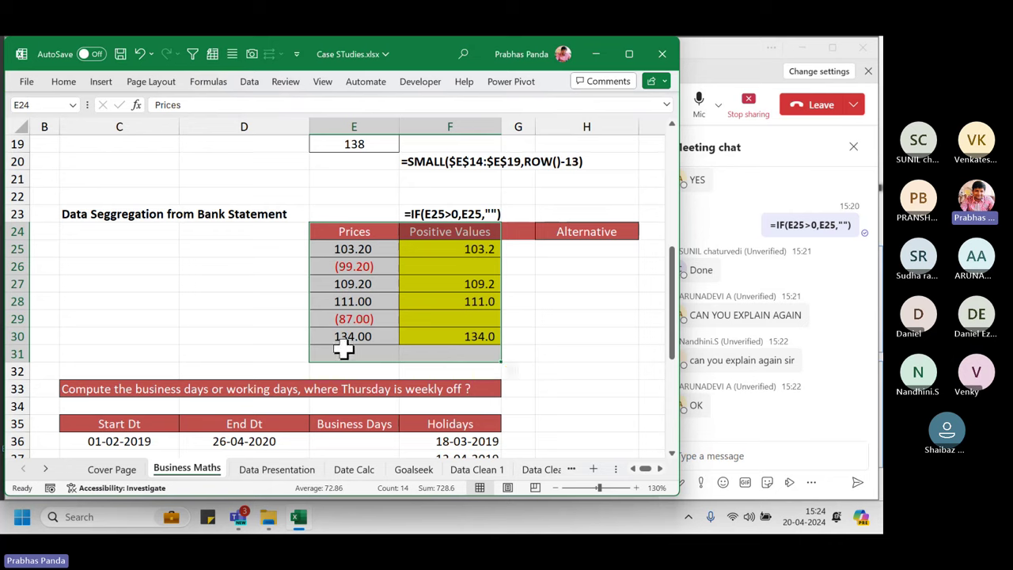
Fill H25:H30 with =MAX(E25,0) so negative prices show 0.00.
left_click_drag(575, 248, 561, 344)
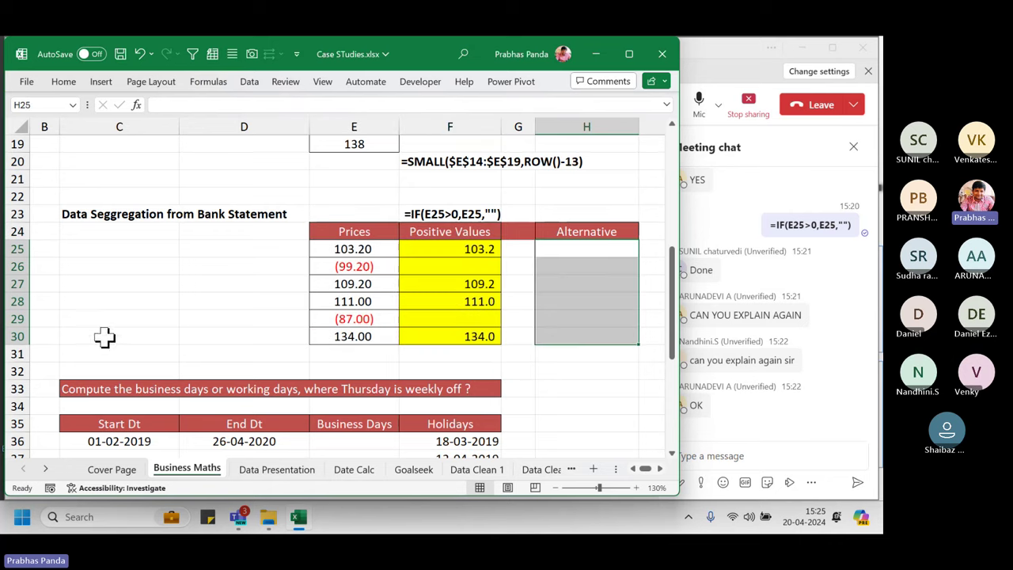
type("=")
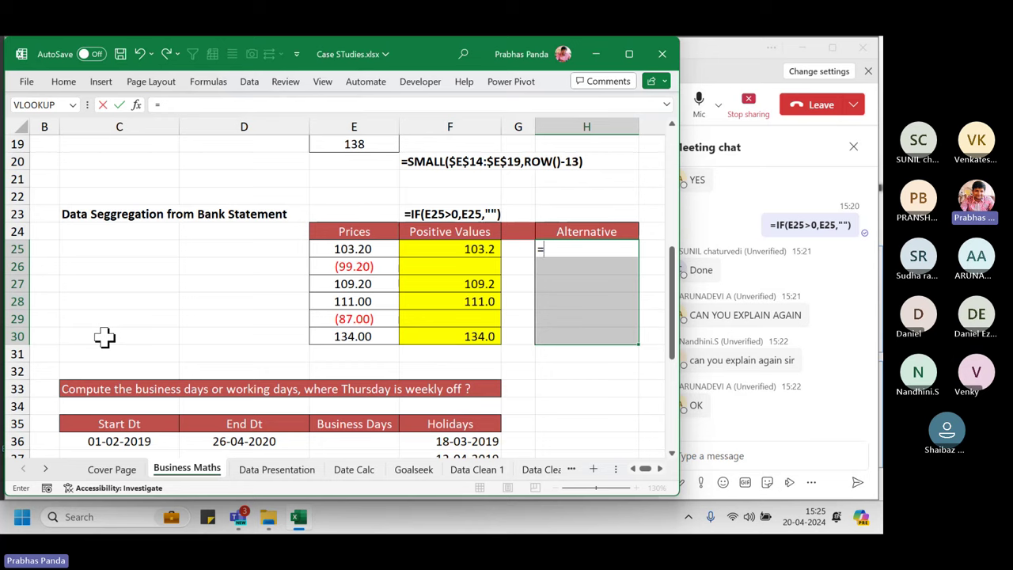
type("MAX(")
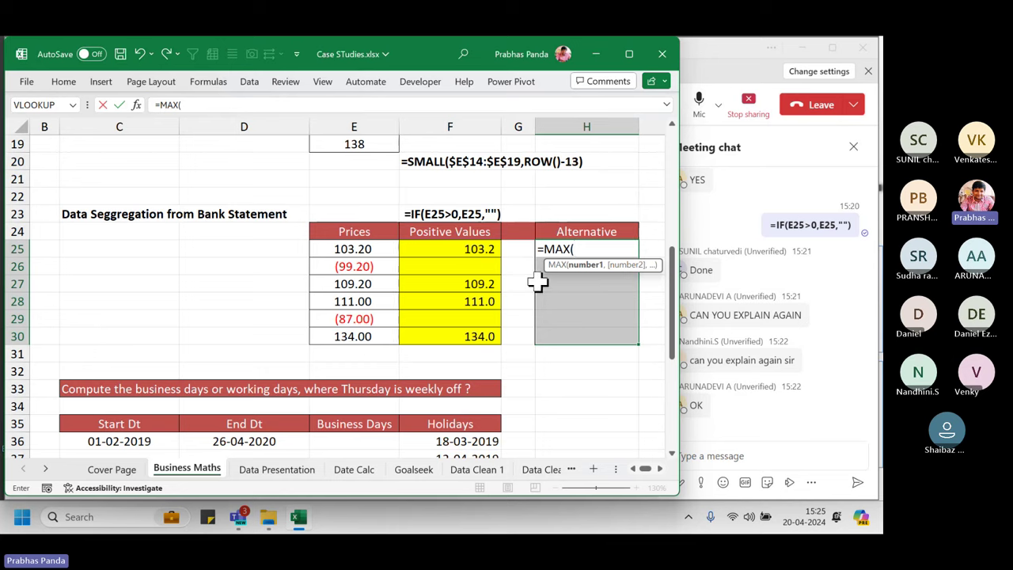
left_click(592, 266)
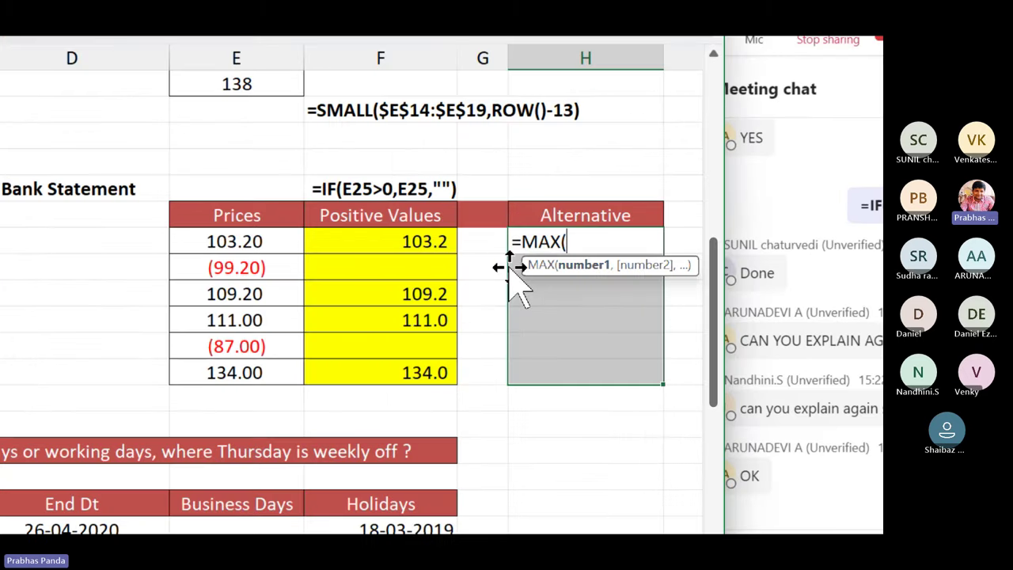
left_click(264, 243)
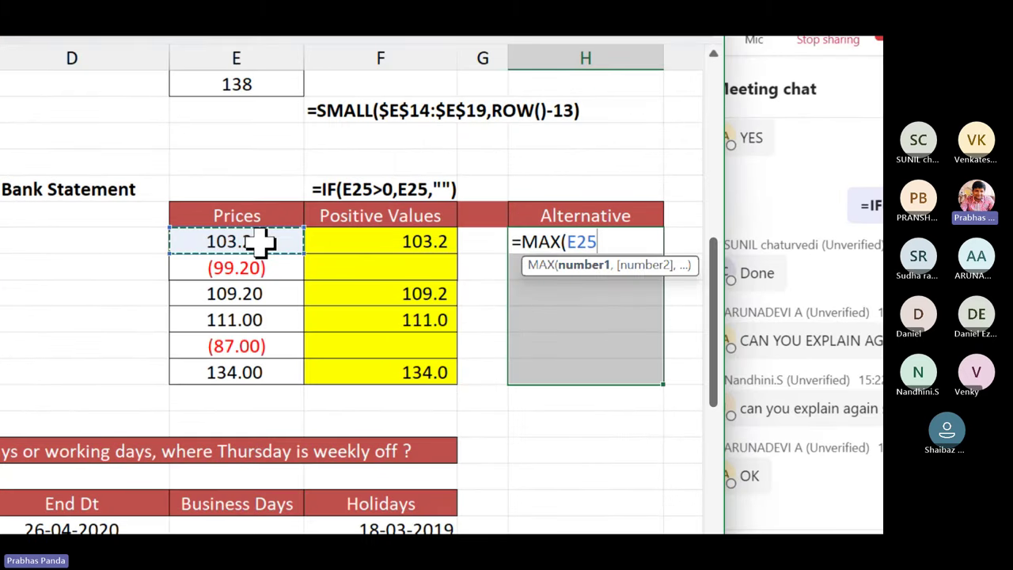
type(",")
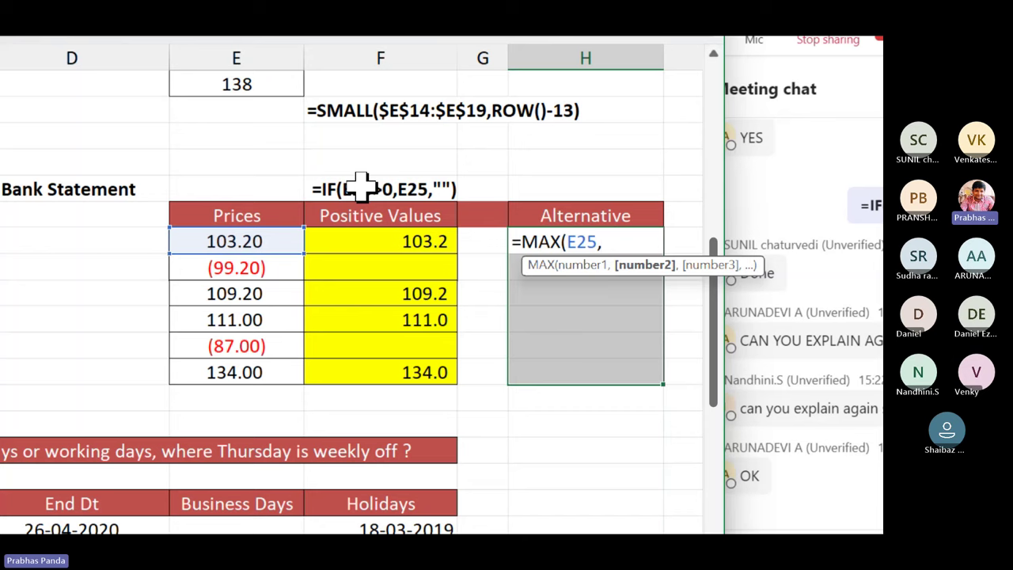
type("0")
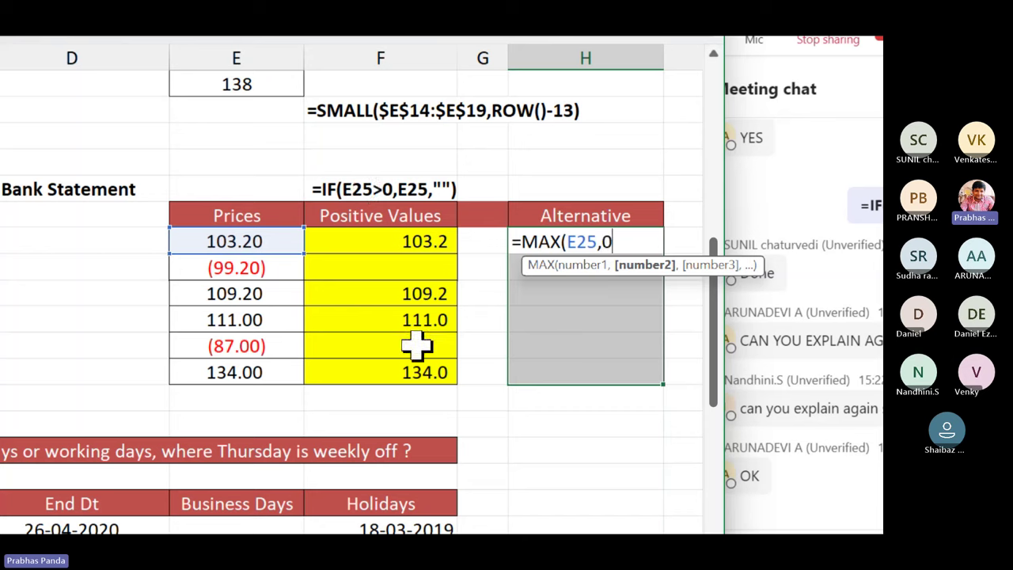
type(")")
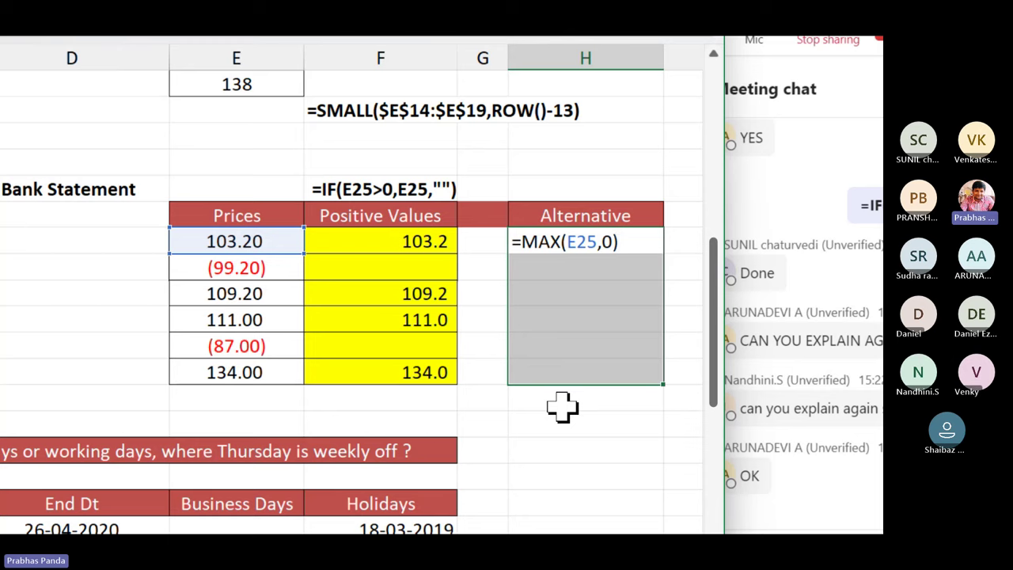
key("ctrl+Return")
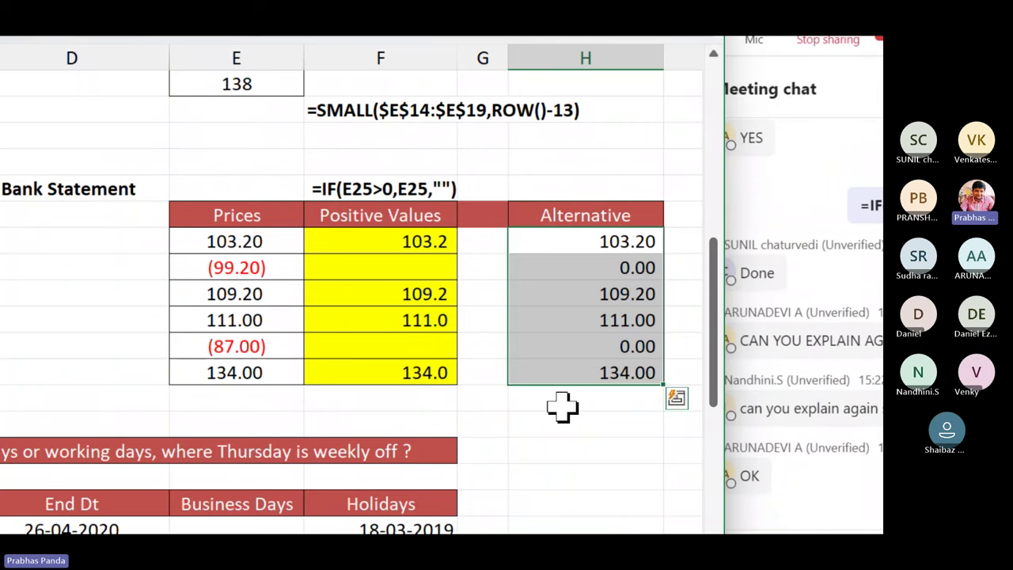
Place the =MAX(E25,0) formula text as a label above the Alternative header.
key("F2")
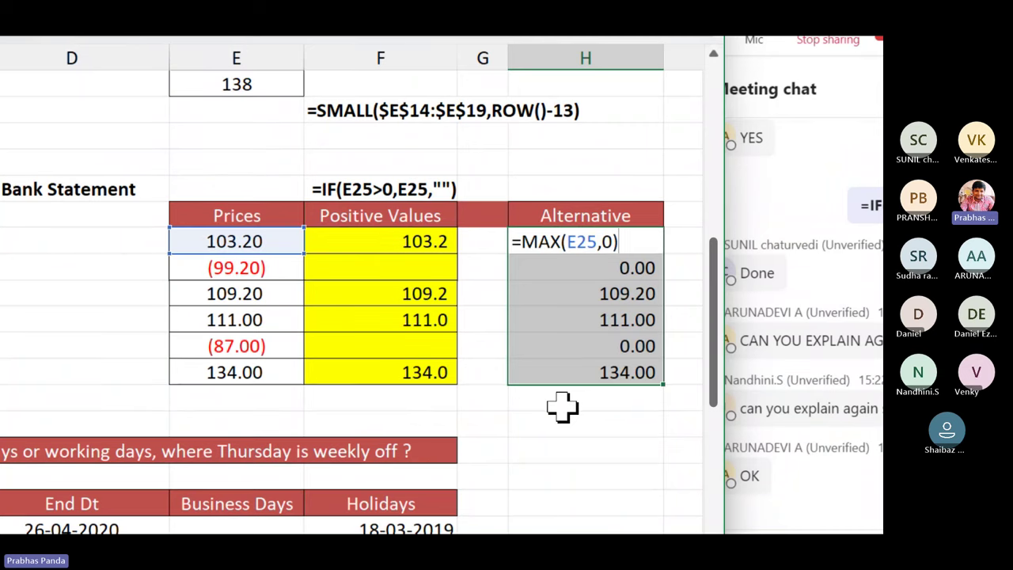
key("Escape")
key("Up")
key("F2")
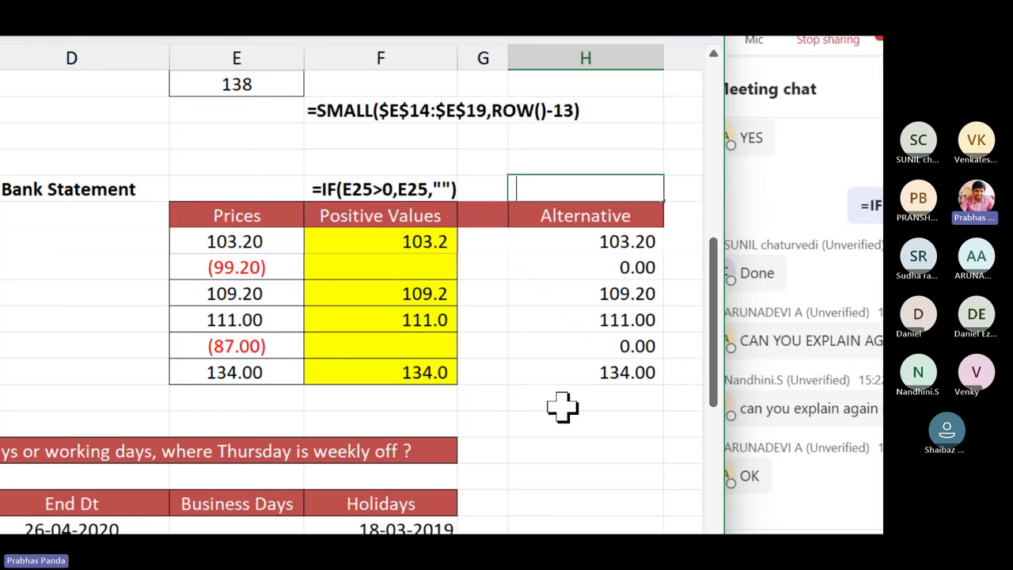
type("=MAX(E25,0)")
key("Escape")
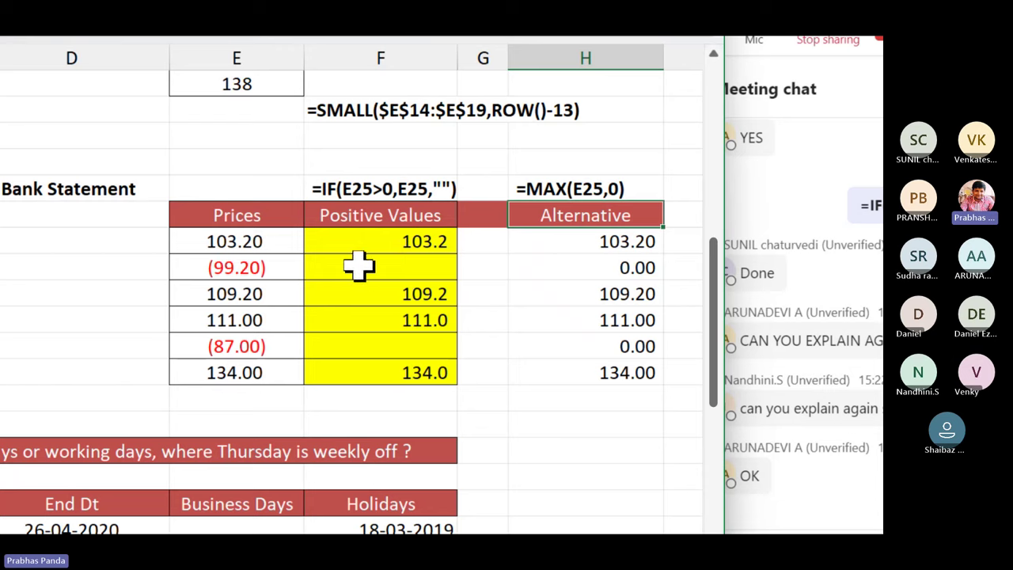
Select the Positive Values and Alternative columns and post =MAX(E25,0) in the meeting chat.
mouse_move(403, 163)
left_mouse_down()
mouse_move(412, 272)
mouse_move(388, 376)
left_mouse_up()
mouse_move(651, 168)
left_mouse_down()
mouse_move(610, 305)
mouse_move(610, 372)
left_mouse_up()
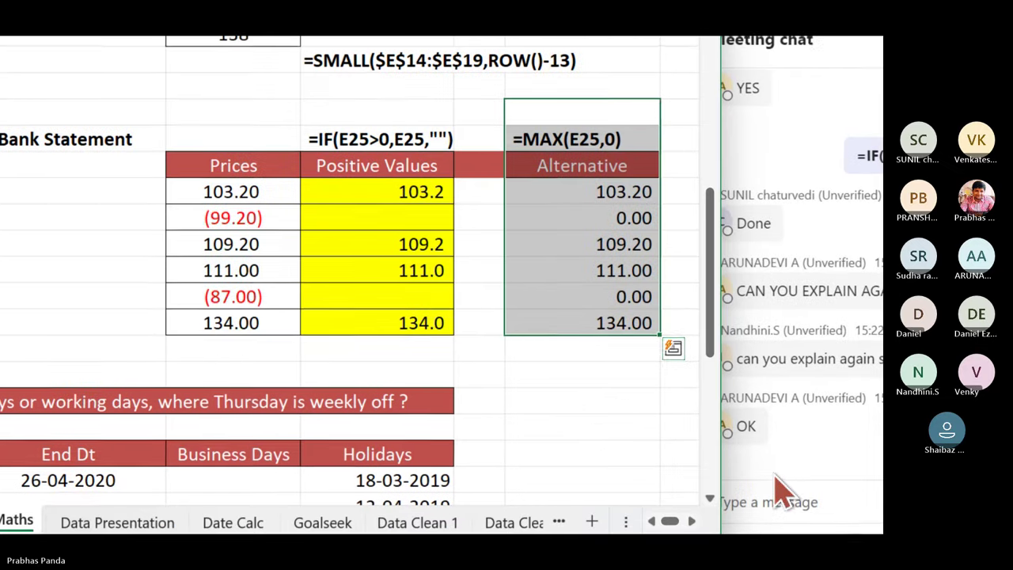
left_click(777, 495)
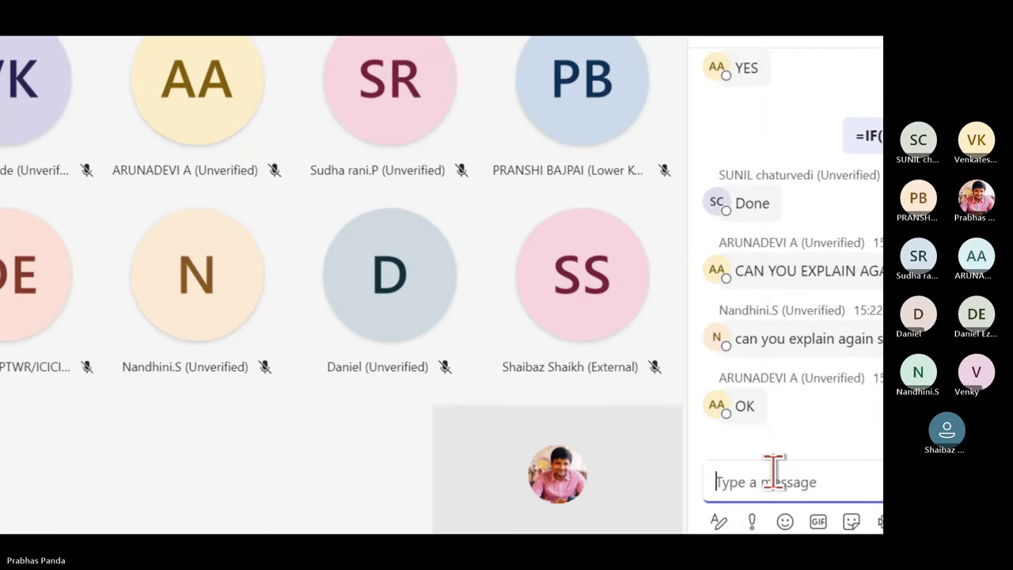
key("ctrl+v")
key("Return")
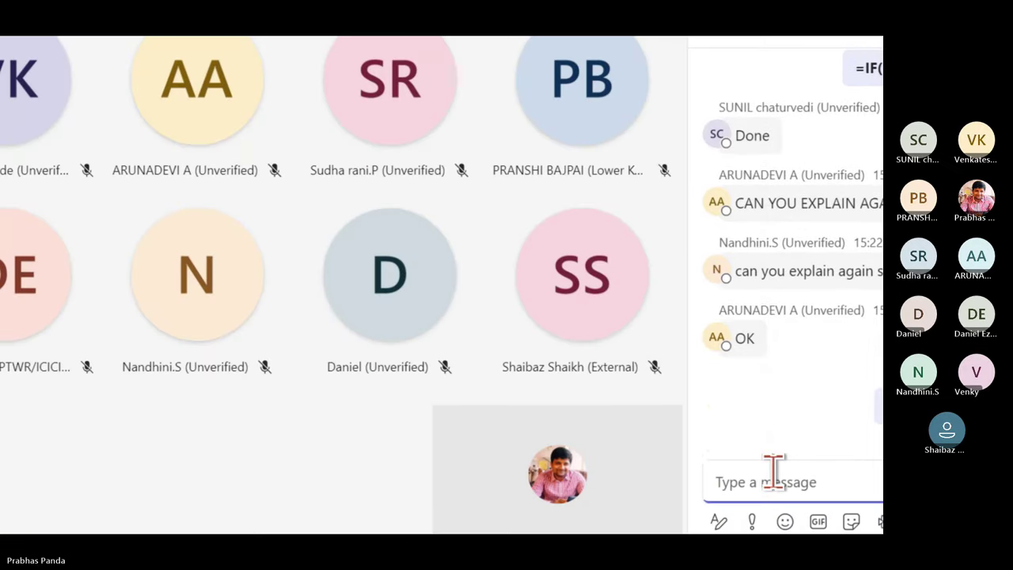
Switch back to the Case STudies workbook in Excel.
key("alt+Tab")
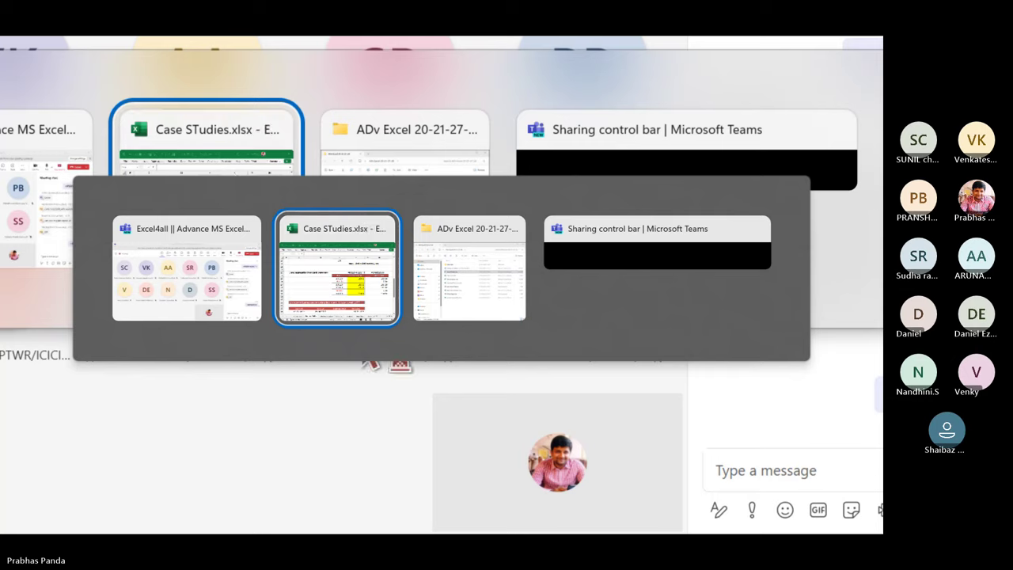
left_click(470, 269)
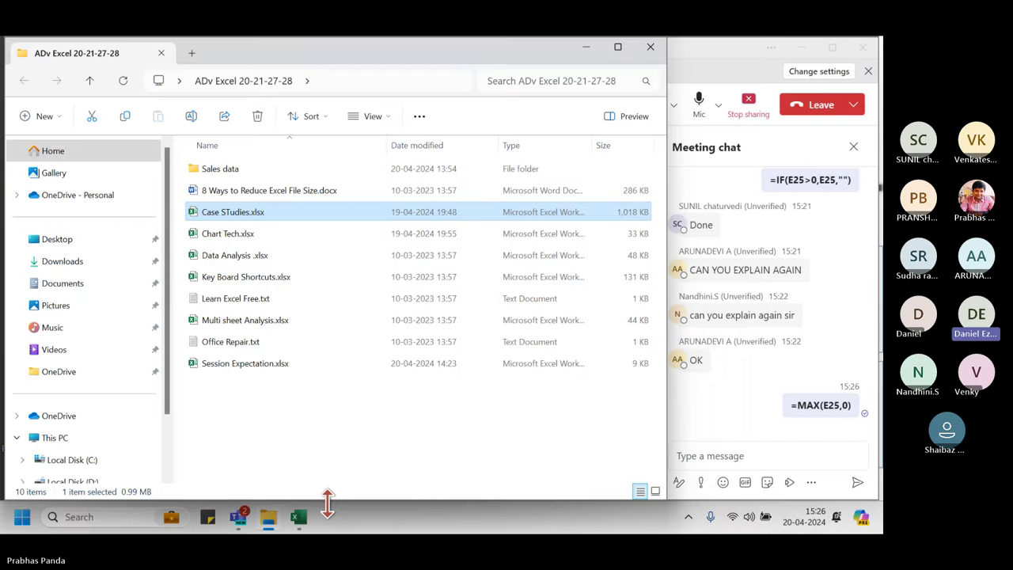
left_click(298, 516)
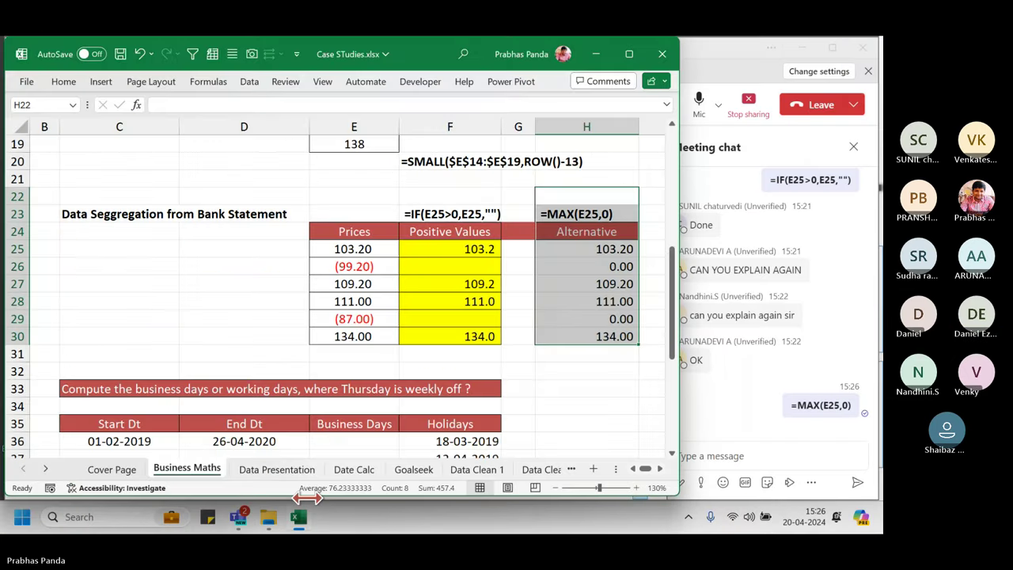
Format H25:H30 as General so results read 103.2, 0, 109.2, 111, 0, 134.
left_click(566, 298)
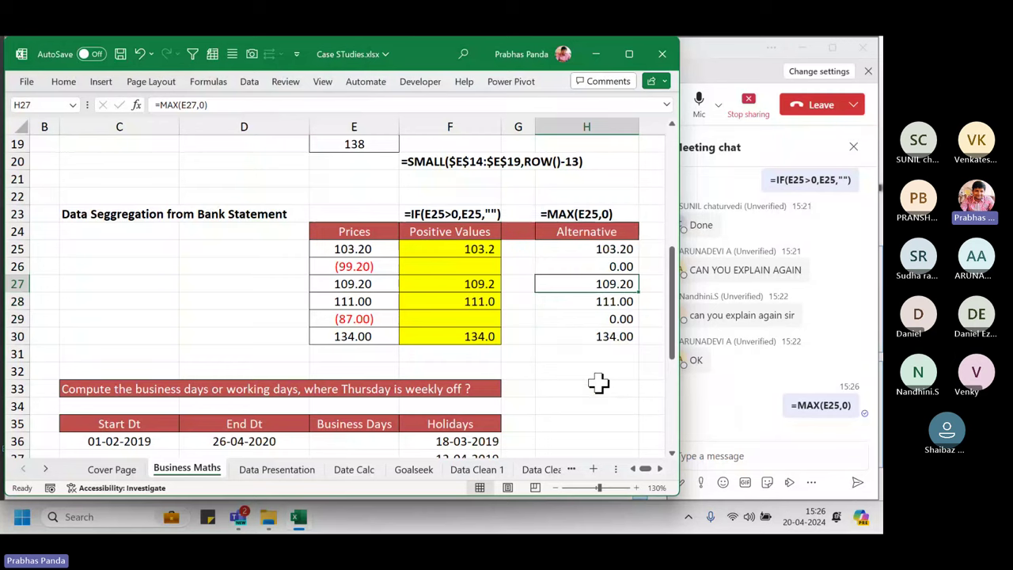
left_click_drag(574, 248, 581, 337)
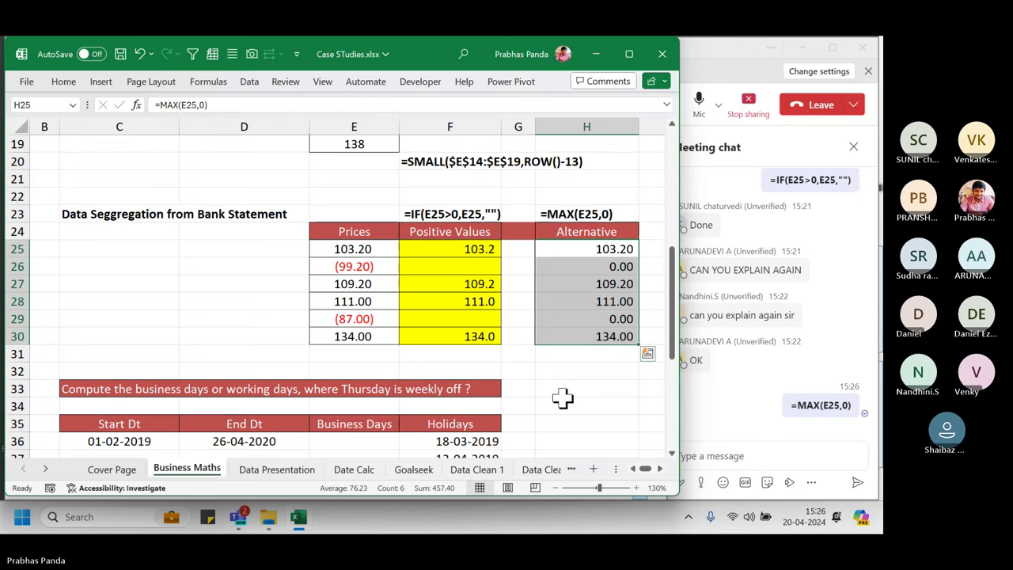
key("ctrl+shift+1")
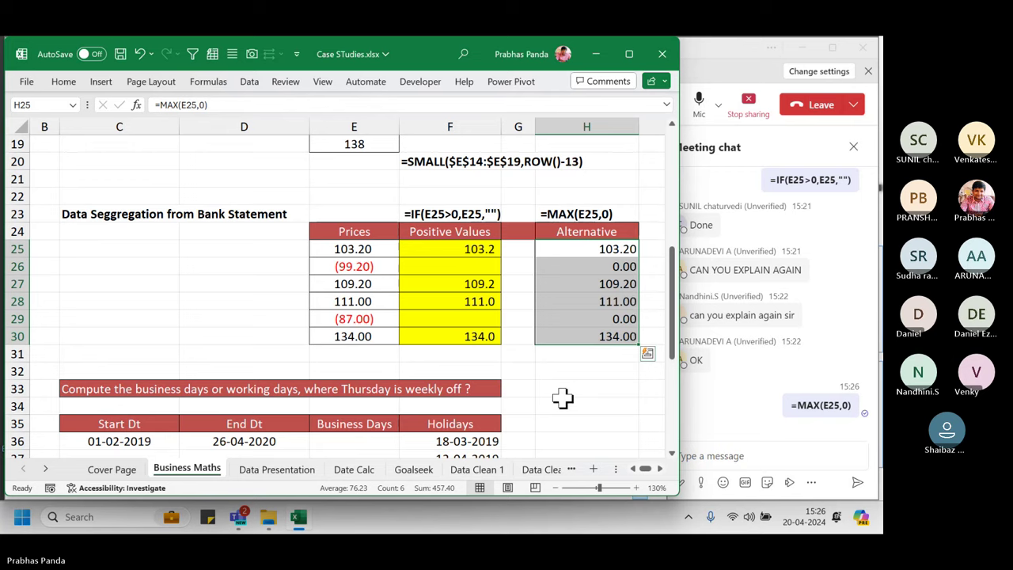
key("ctrl+shift+grave")
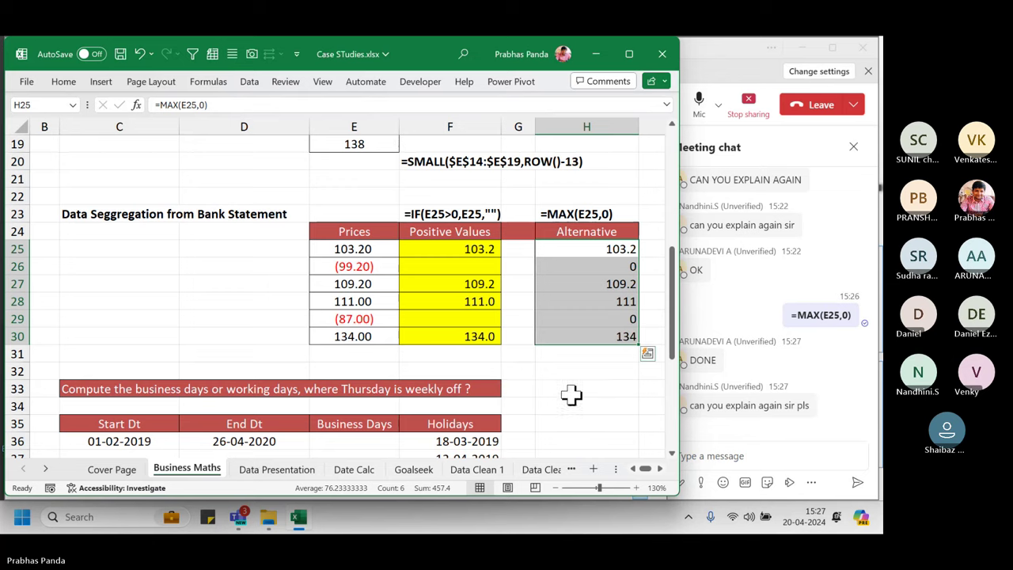
Clear H25:H30 and refill it with =MAX(E25,0), showing 103.20, 0.00, 109.20, 111.00, 0.00, 134.00.
key("Delete")
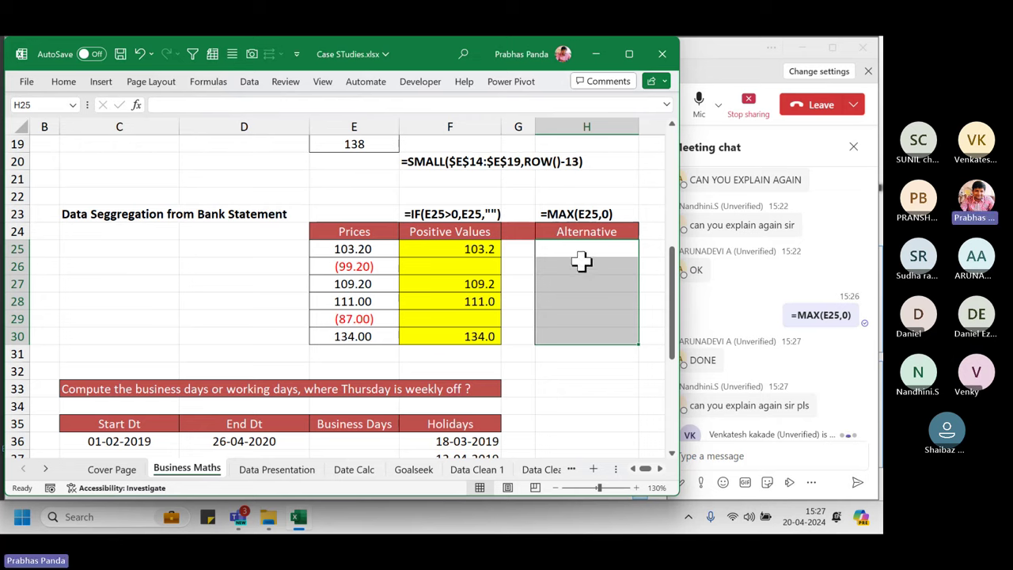
left_click_drag(553, 255, 562, 337)
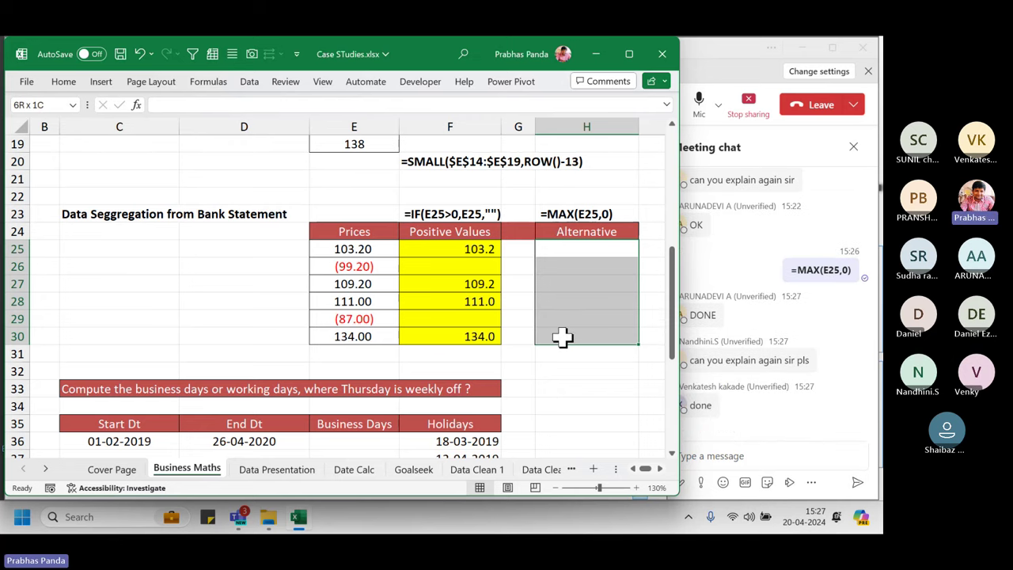
type("=MA")
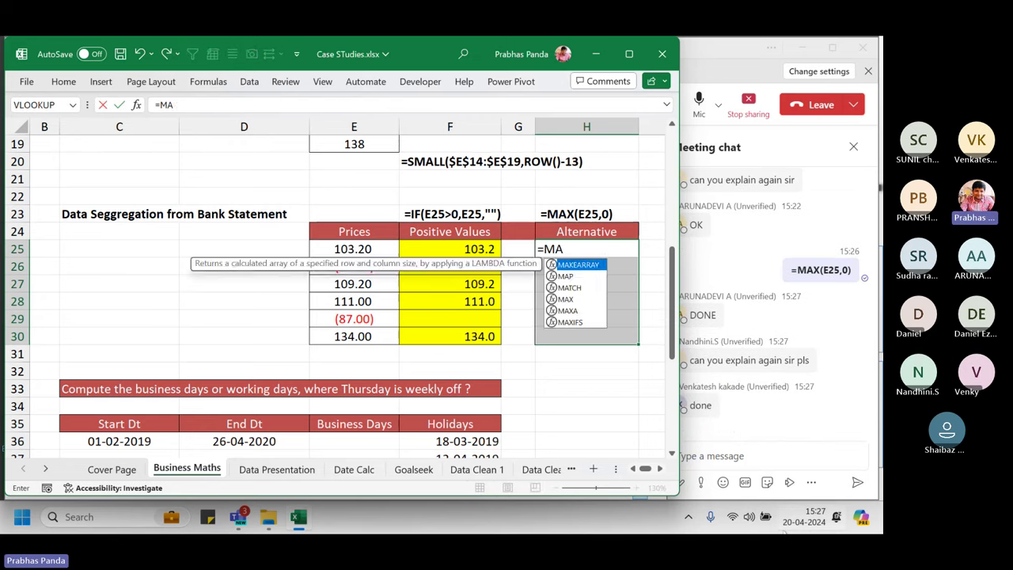
type("X(")
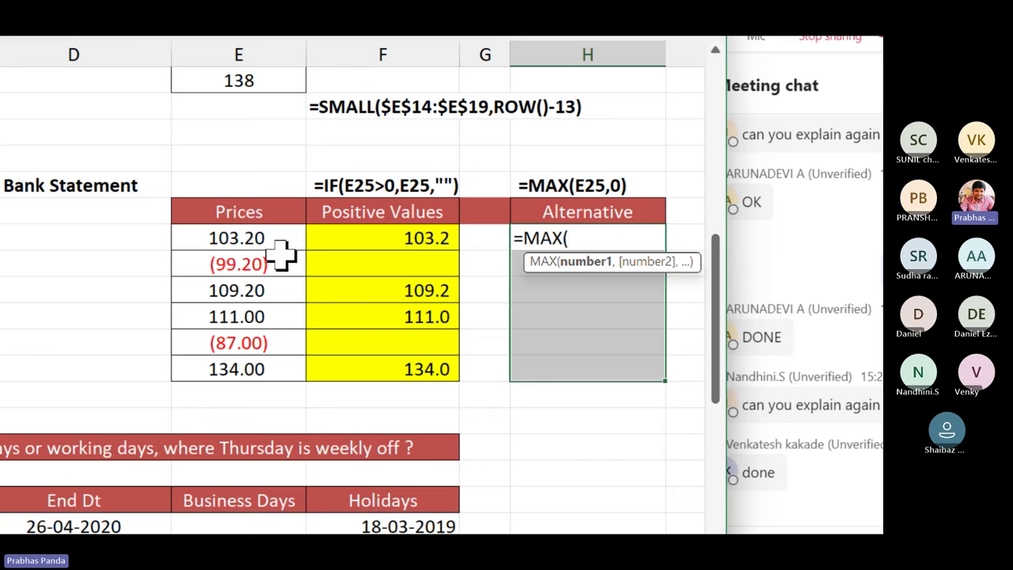
left_click(272, 236)
type(",")
left_click(219, 286)
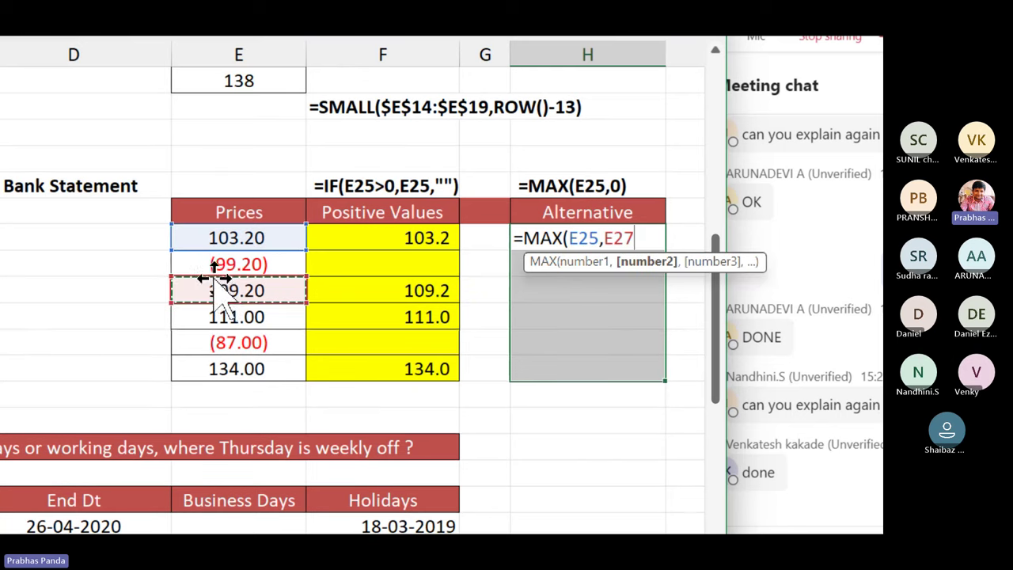
type(",")
left_click(253, 318)
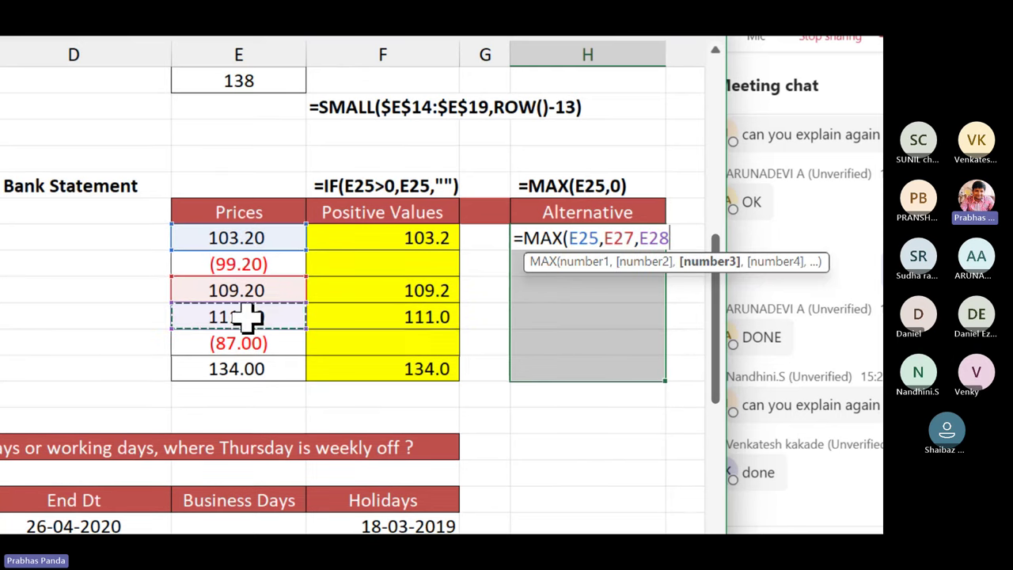
key("BackSpace")
key("BackSpace")
key("BackSpace")
key("BackSpace")
key("BackSpace")
key("BackSpace")
key("BackSpace")
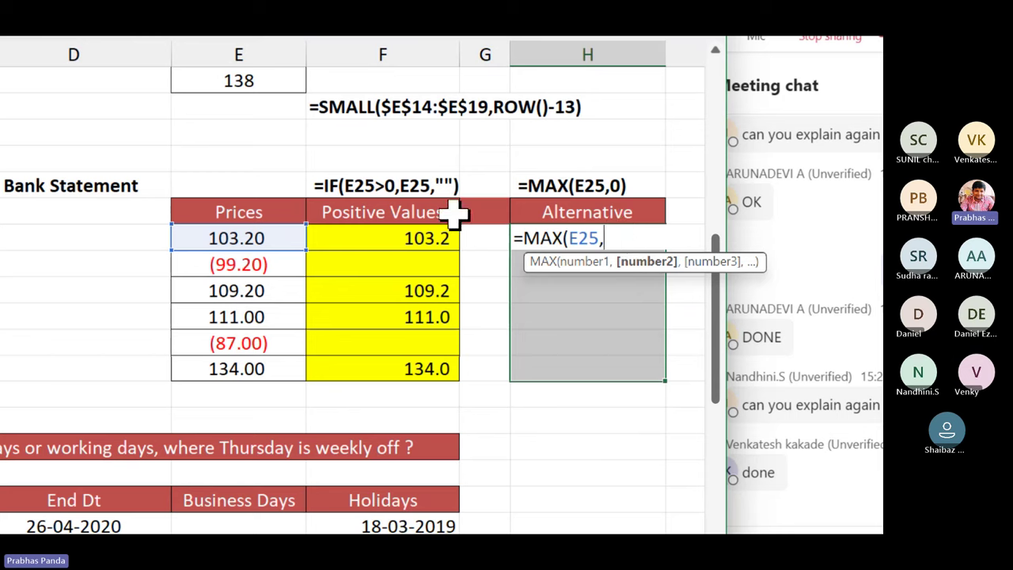
type("0")
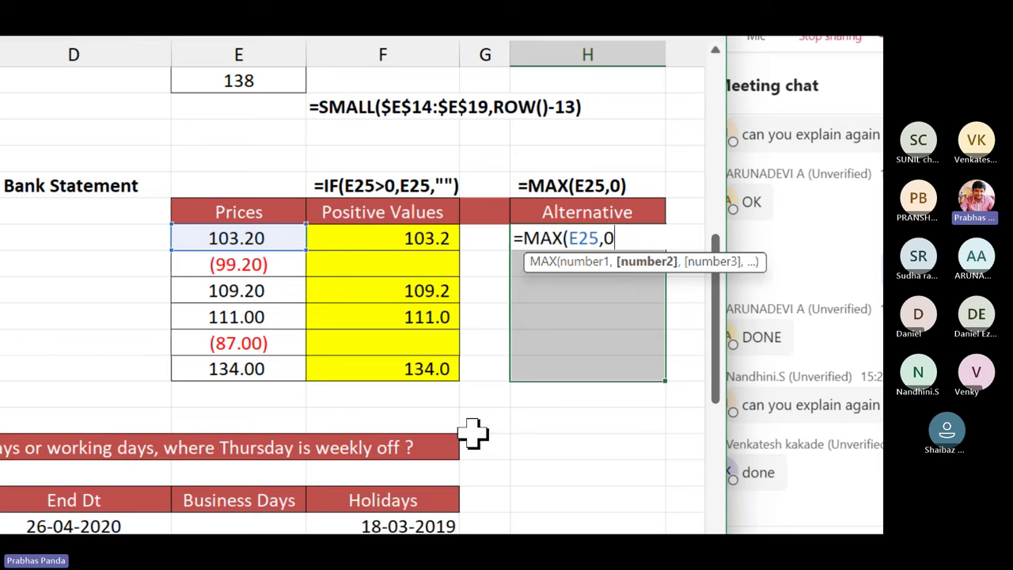
type(")")
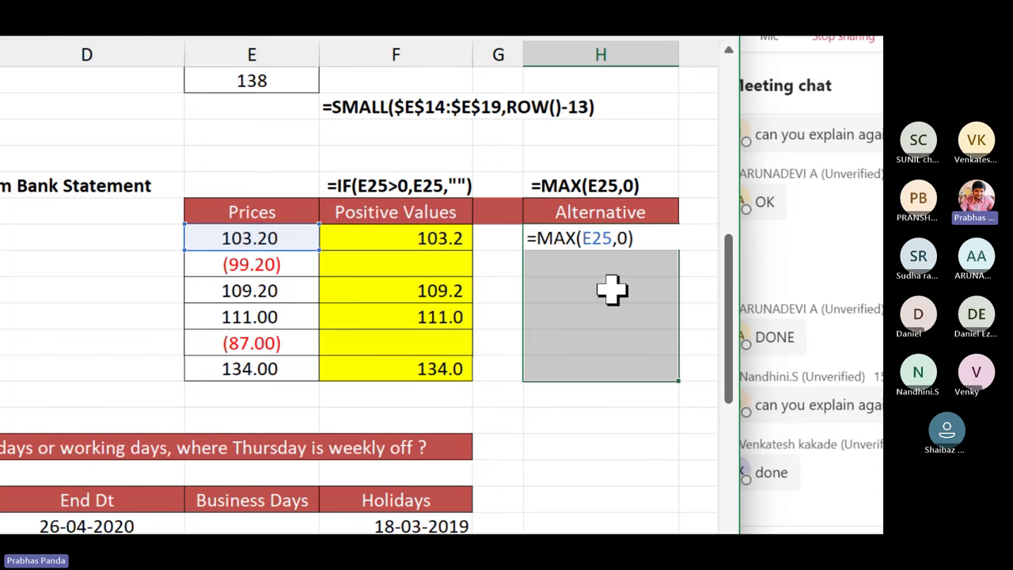
key("ctrl+Return")
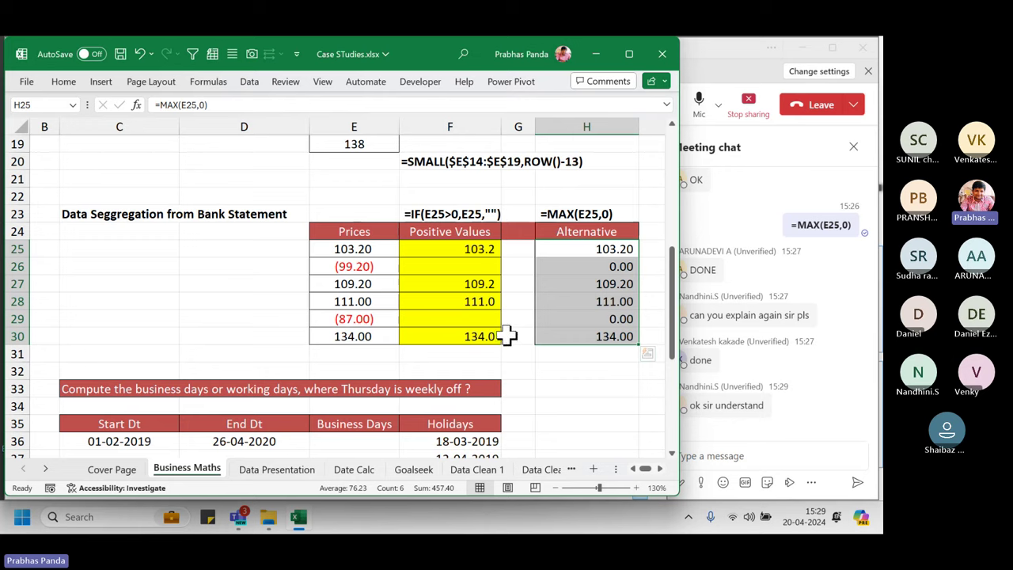
left_click_drag(592, 218, 594, 378)
left_click(595, 269)
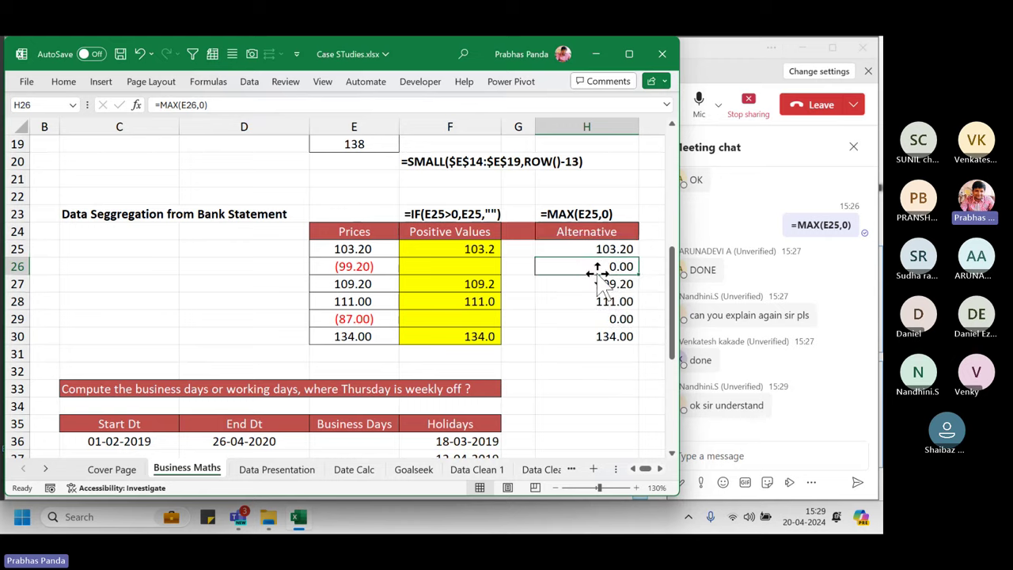
key("Right")
key("Right")
Fill I25:I30 with =MIN(E25,0) to isolate the negative prices.
left_click_drag(523, 249, 518, 339)
type("=MIN(")
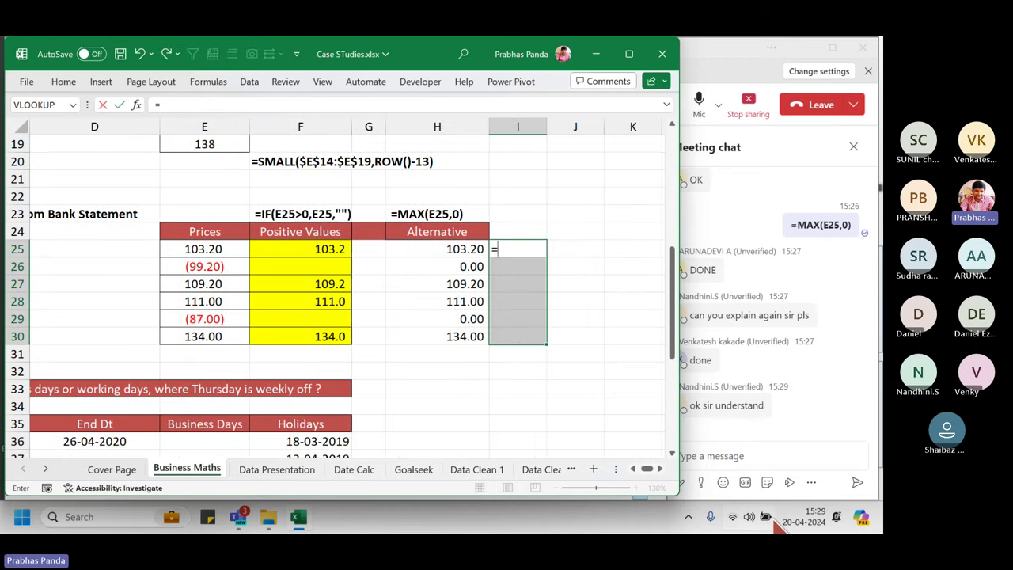
key("Left")
key("Left")
key("Left")
key("Left")
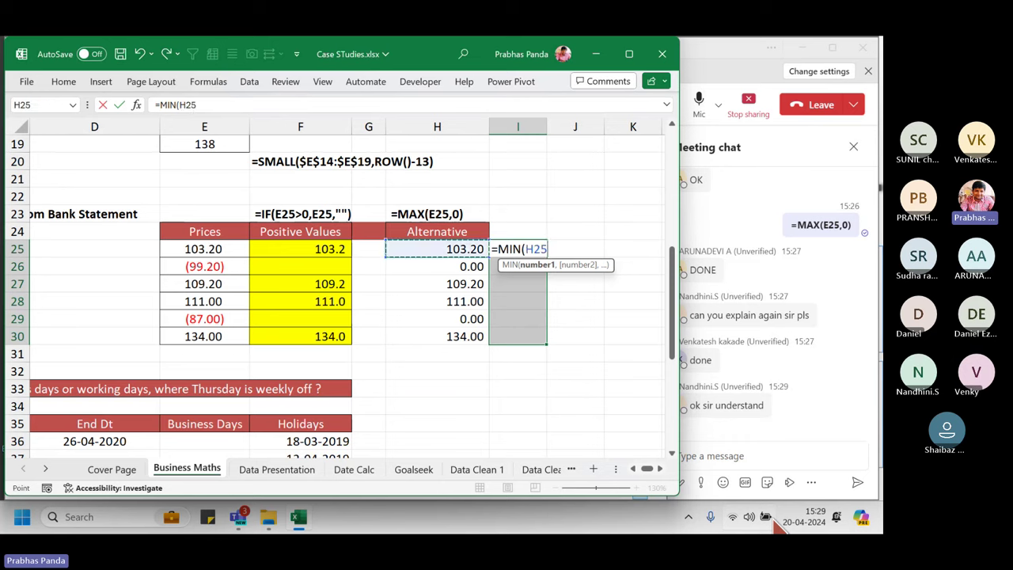
type(",0")
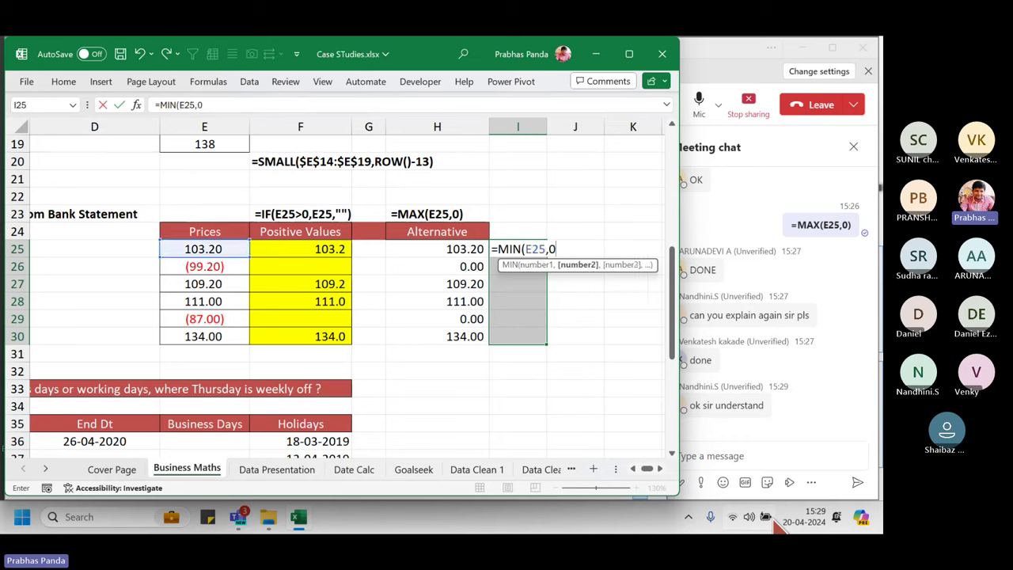
type(")")
key("ctrl+Return")
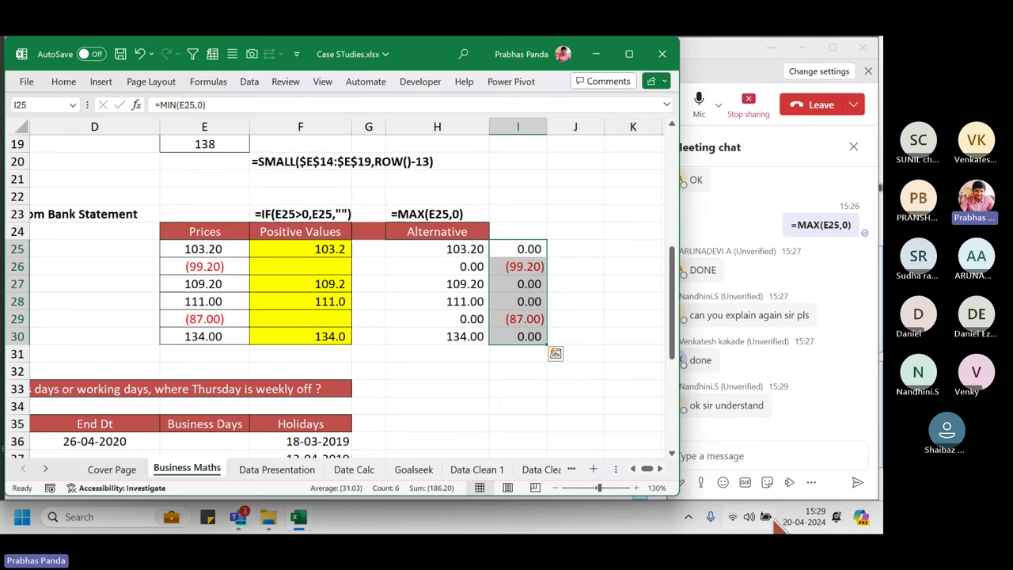
Compare the results with the prices and paste =MIN(E25,0) as a label in I23.
left_click_drag(448, 231, 541, 336)
left_click_drag(181, 228, 205, 358)
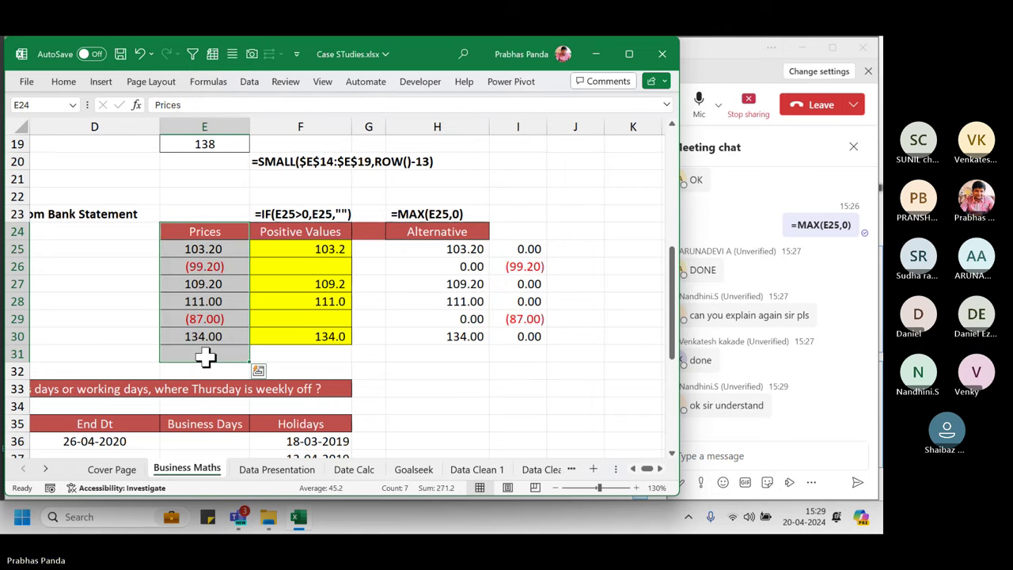
left_click(545, 247)
key("Up")
key("Up")
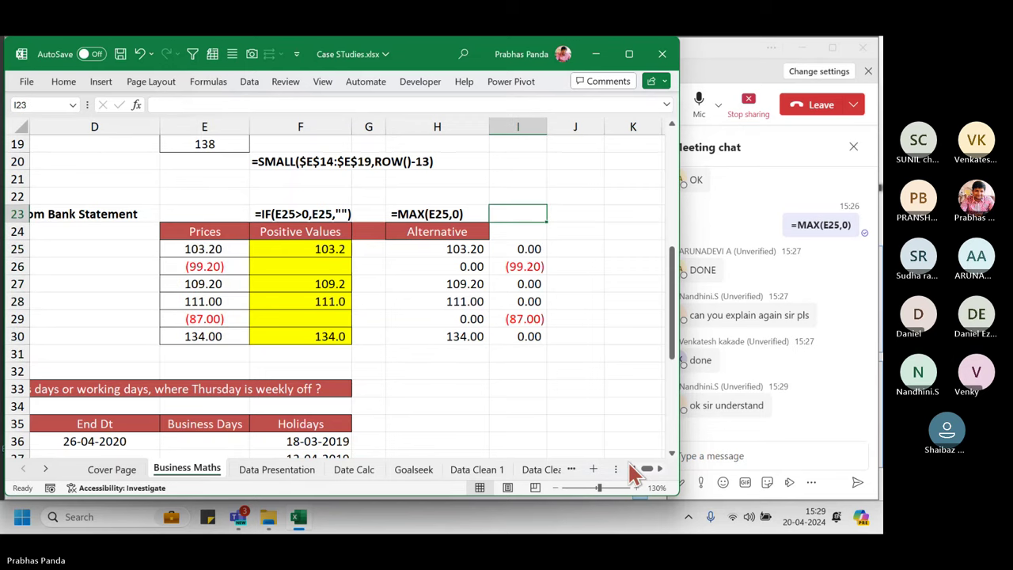
key("BackSpace")
type("=MIN(E25,0)")
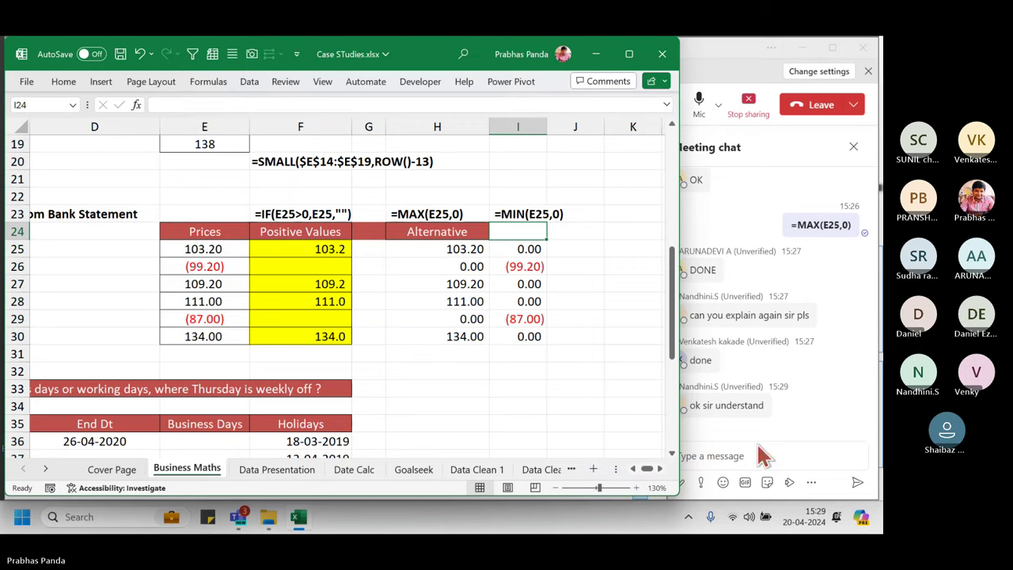
Post =MIN(E25,0) in the Teams meeting chat and return to Excel.
left_click(764, 456)
type("=MIN(E25,0)")
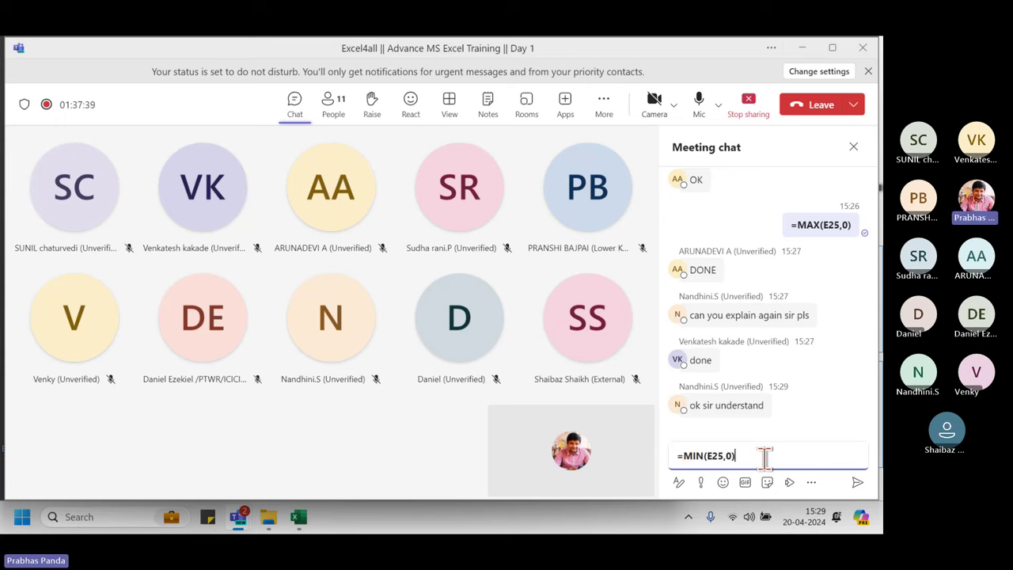
key("Return")
key("alt+Tab")
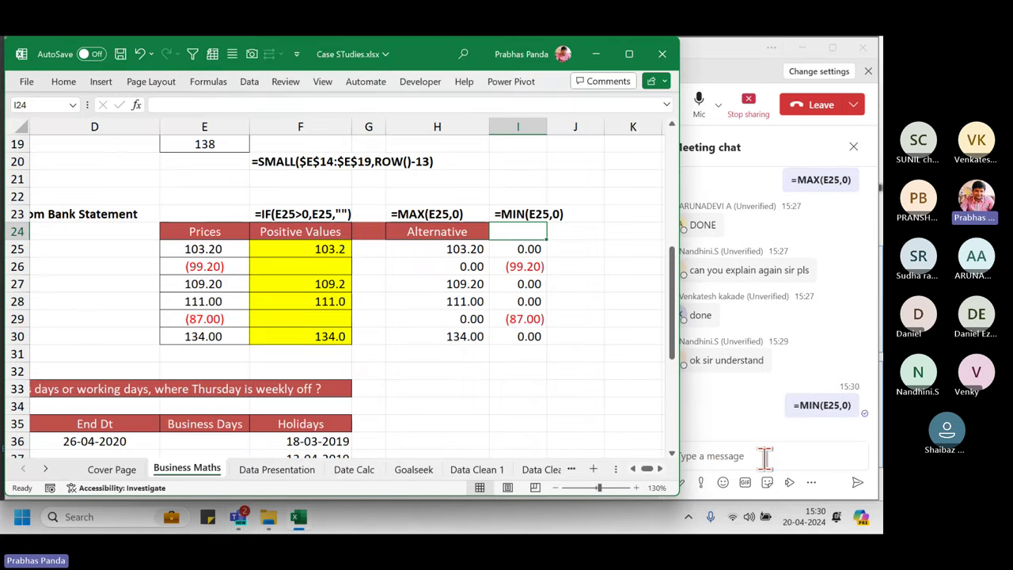
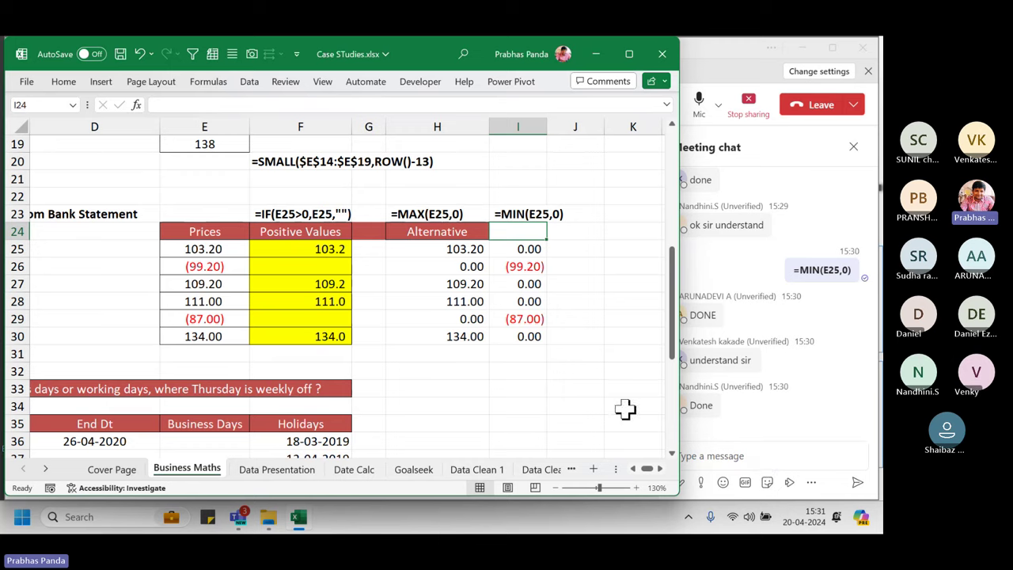
Scroll to question 4 near row 33: business days with a Thursday weekly off.
scroll(68, 260, "down", 2)
left_click(70, 220)
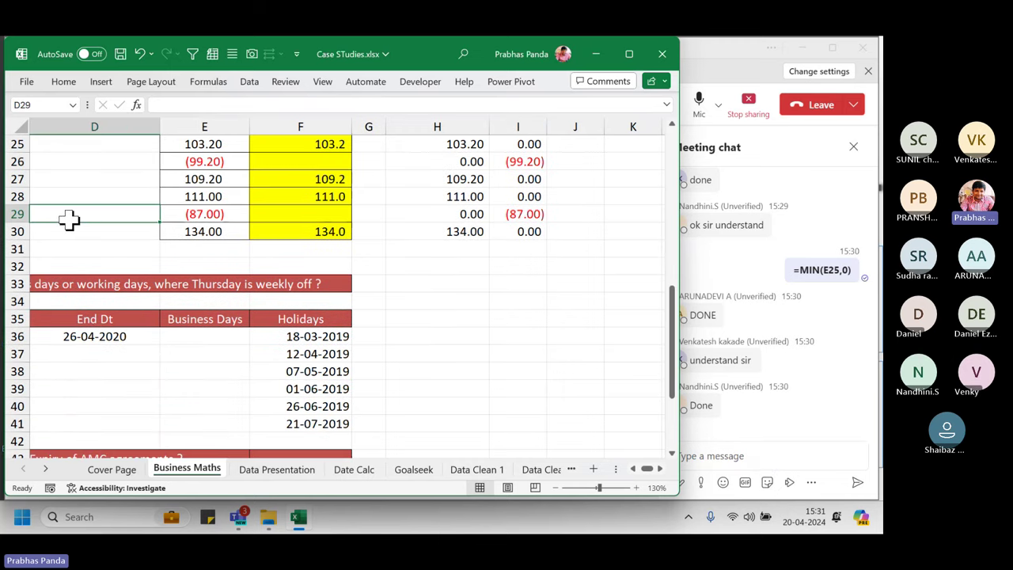
key("Left")
key("Left")
key("Left")
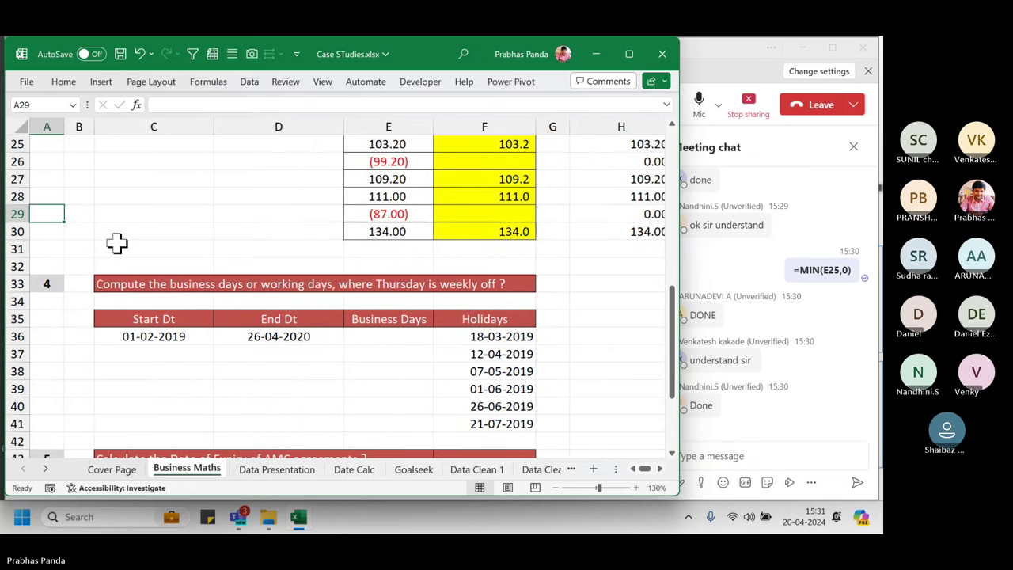
scroll(169, 229, "down", 2)
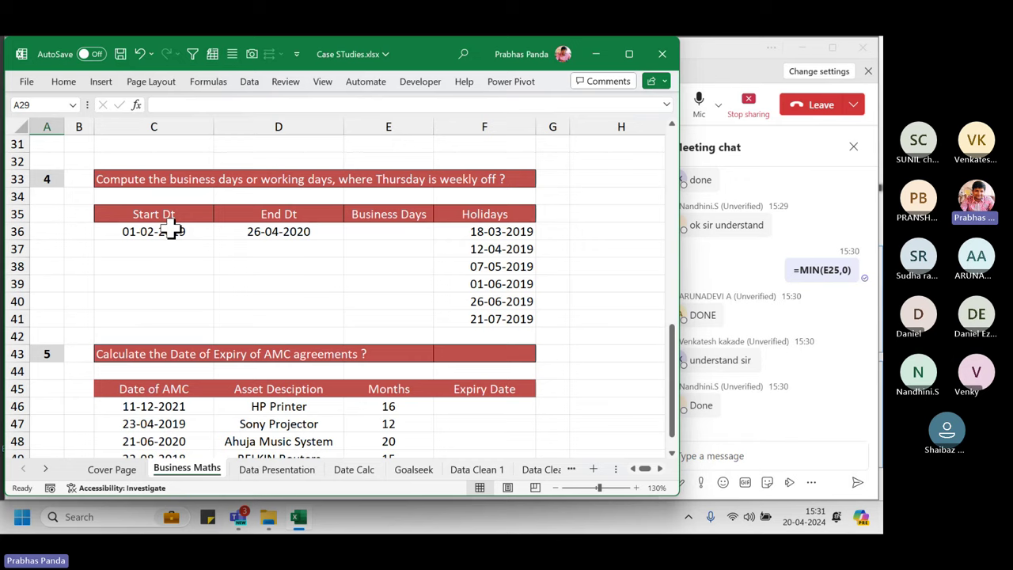
left_click_drag(181, 214, 186, 251)
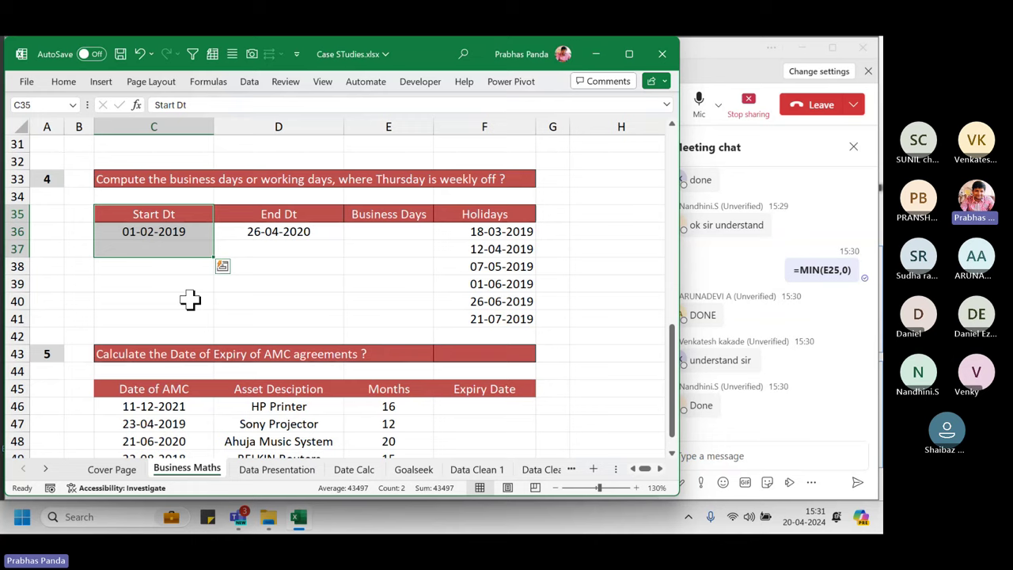
left_click_drag(303, 214, 305, 247)
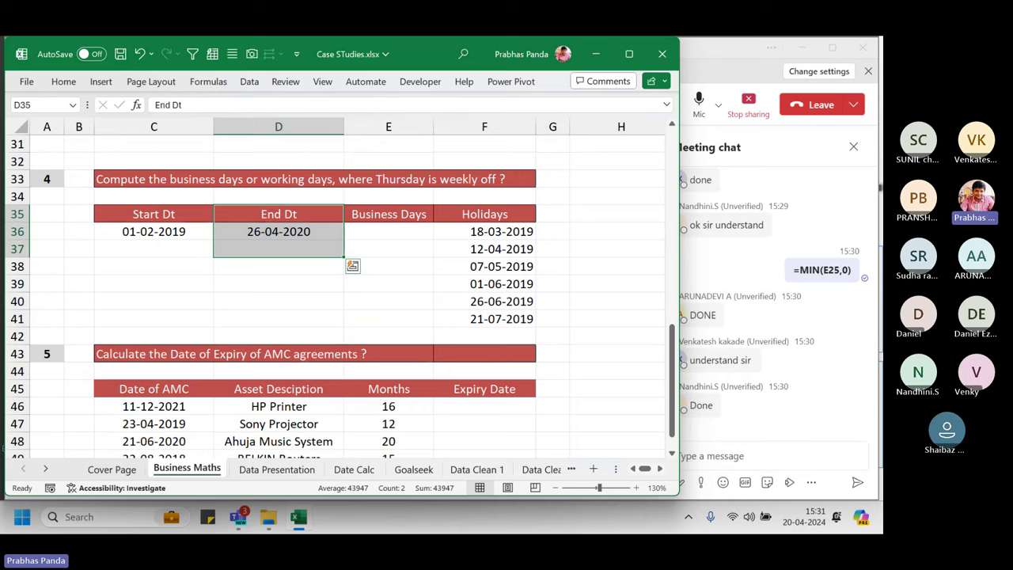
left_click_drag(360, 152, 441, 204)
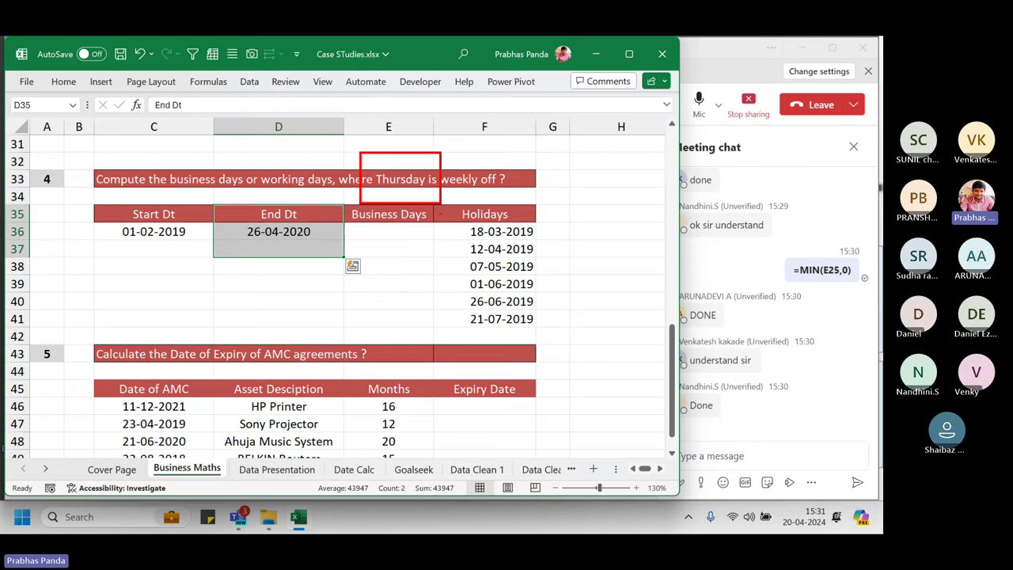
mouse_move(439, 212)
left_mouse_down()
mouse_move(450, 246)
mouse_move(559, 335)
left_mouse_up()
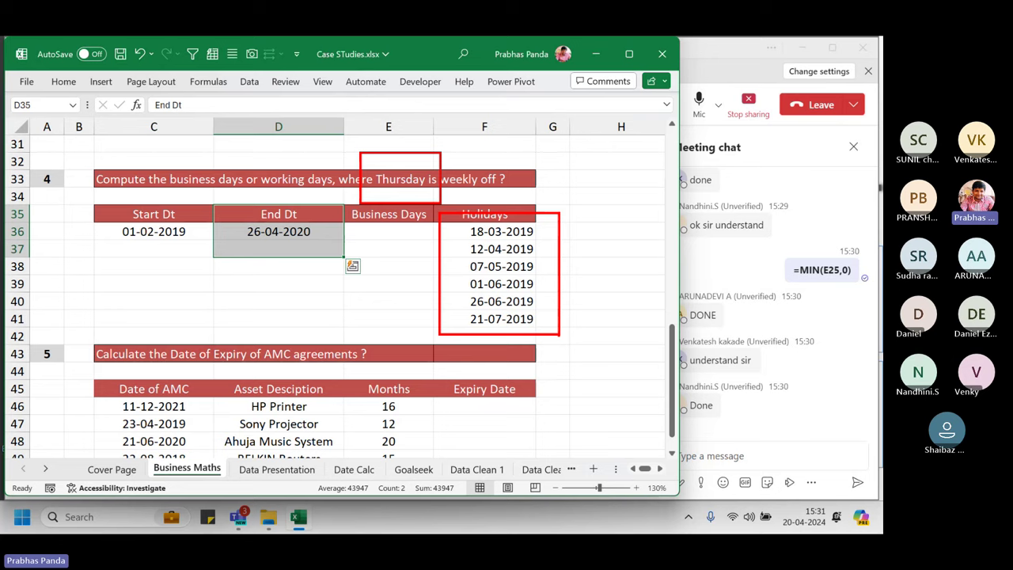
key("Escape")
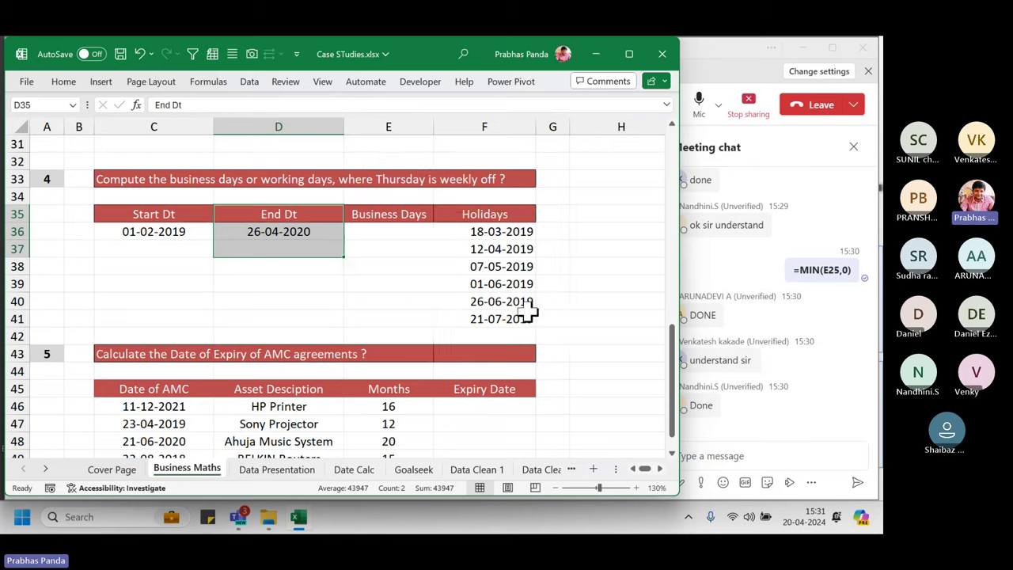
left_click(361, 269)
left_click(372, 234)
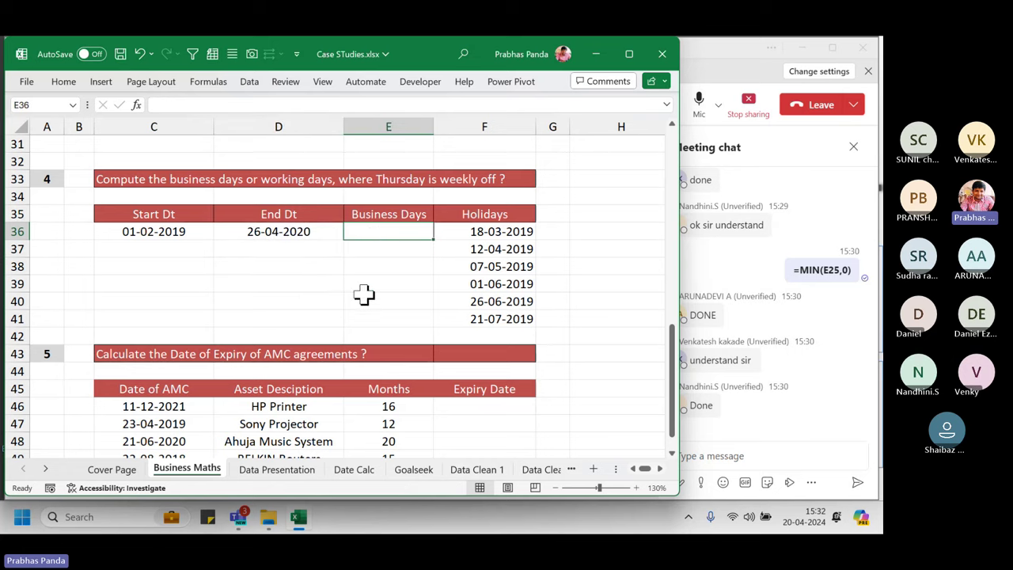
Enter =NETWORKDAYS.INTL(C36,D36,15,F36:F41) in E36 with Thursday only as weekend, returning 381.
type("=NET")
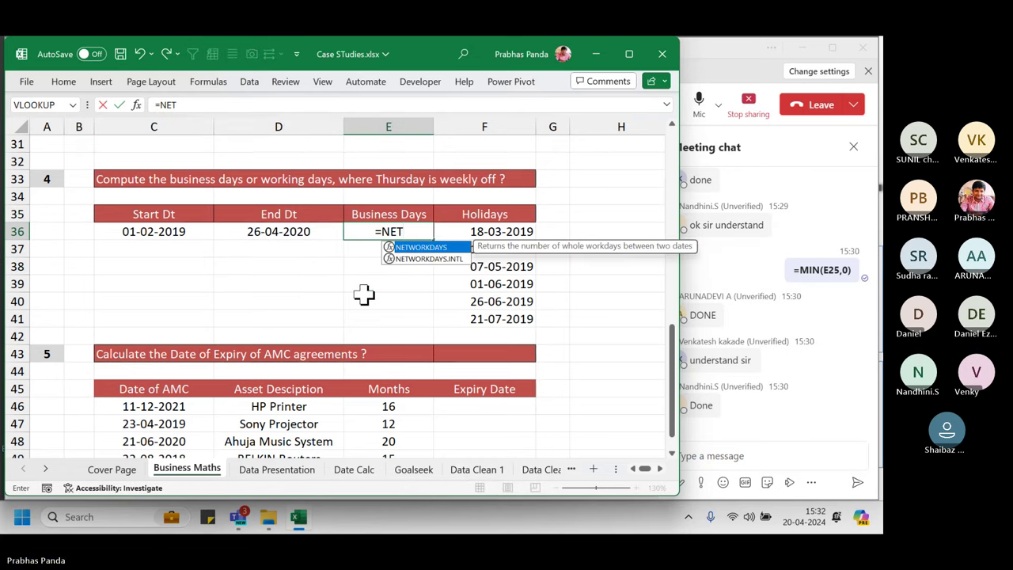
key("Down")
key("Tab")
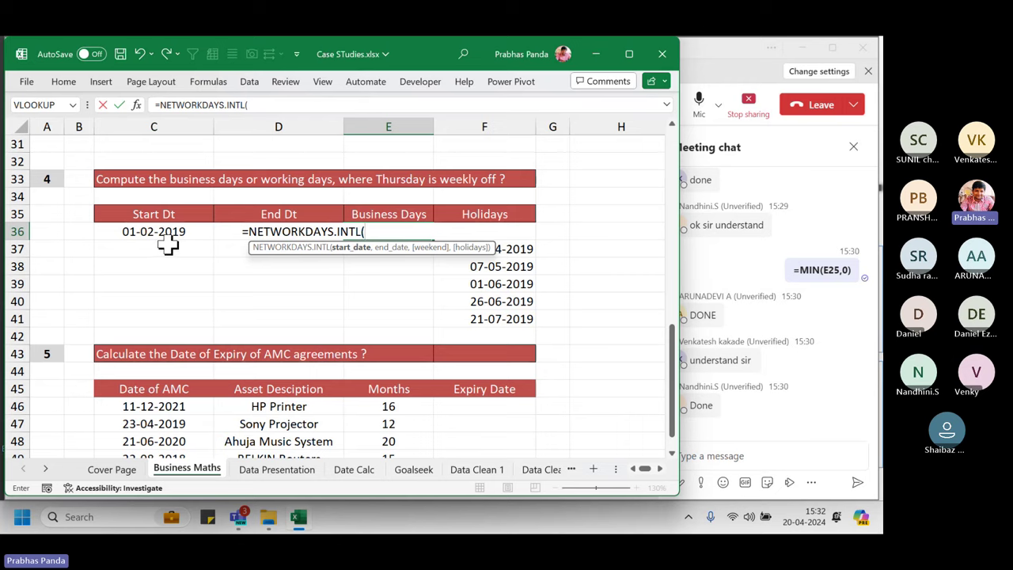
key("Left")
key("Left")
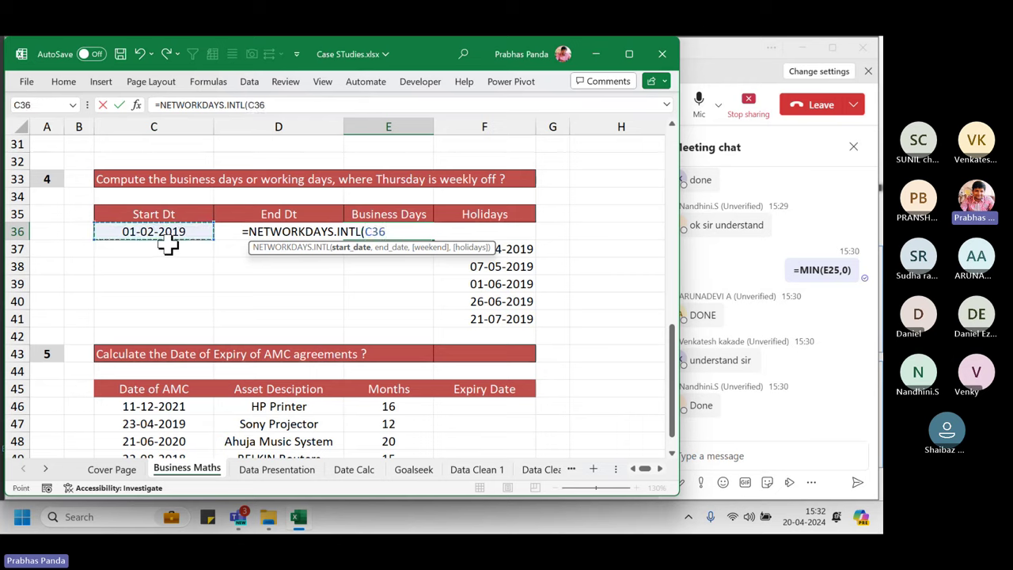
type(",")
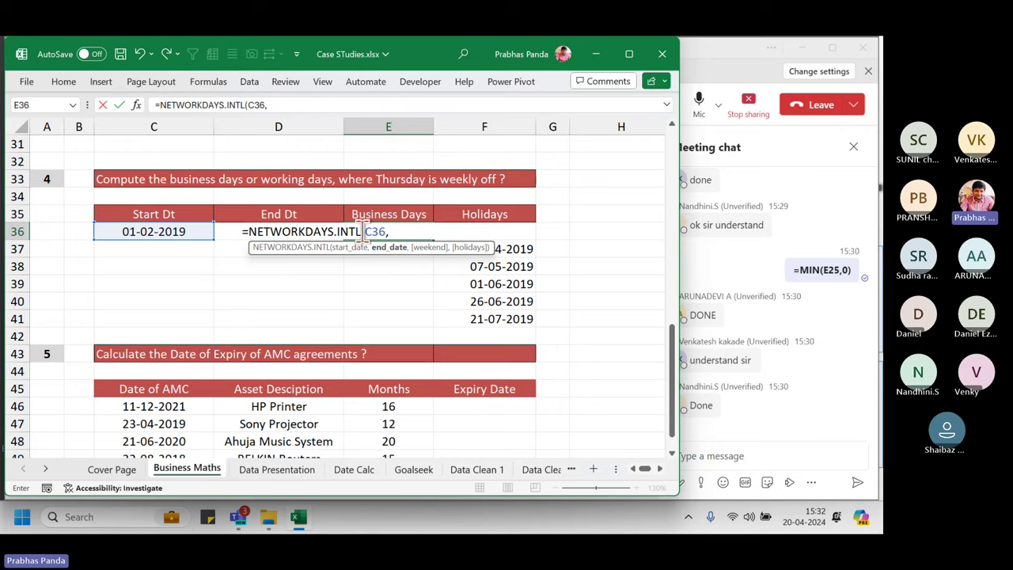
key("Left")
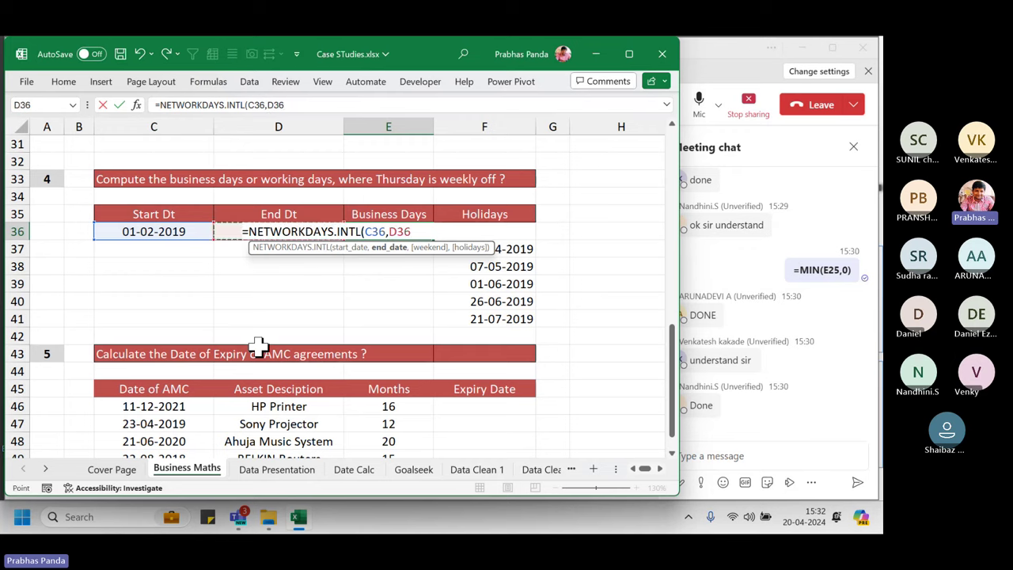
type(",")
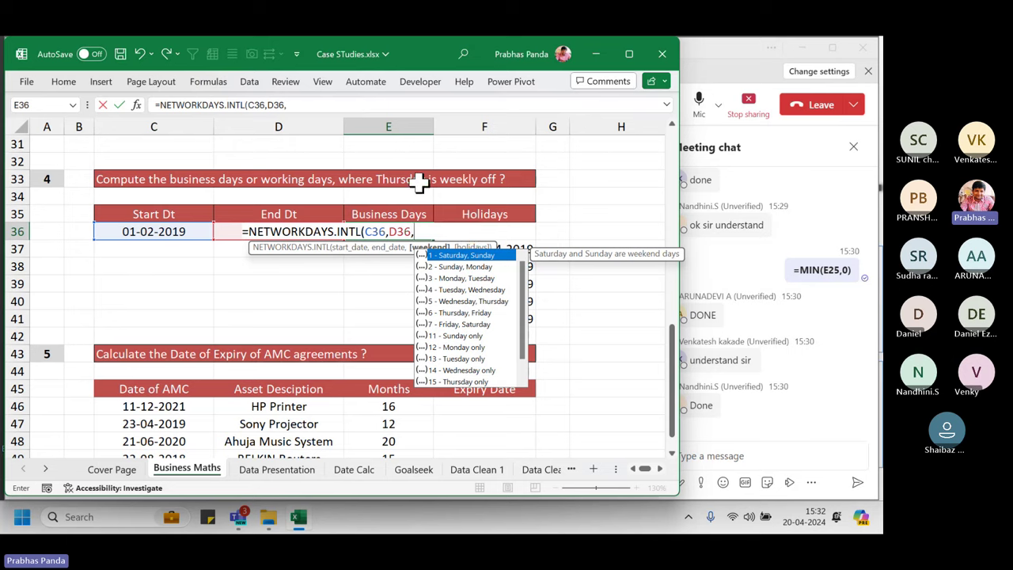
key("Down")
key("Down")
key("Down")
key("Down")
key("Down")
key("Down")
key("Down")
key("Down")
key("Down")
key("Down")
key("Down")
key("Down")
key("Down")
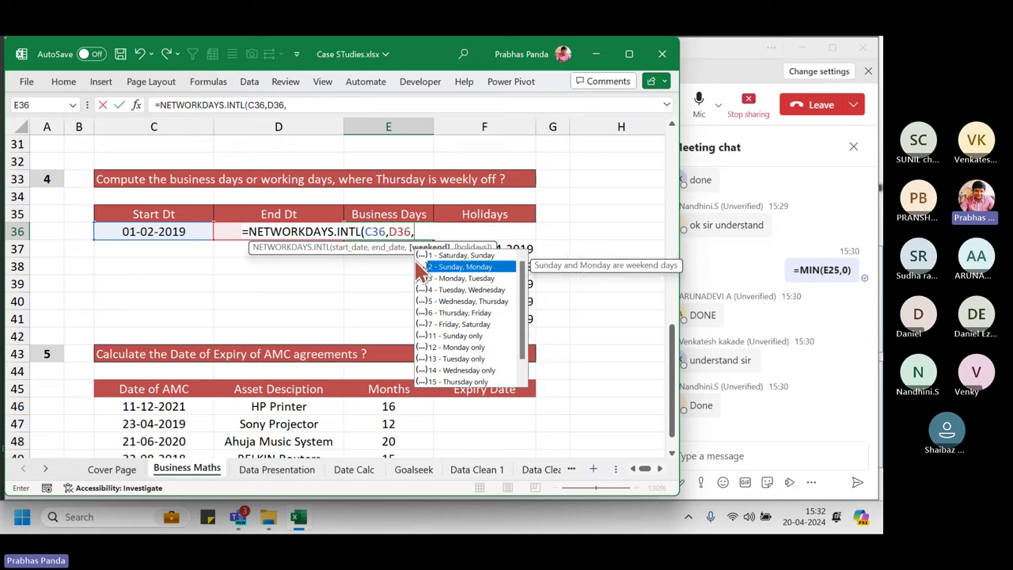
key("Up")
key("Up")
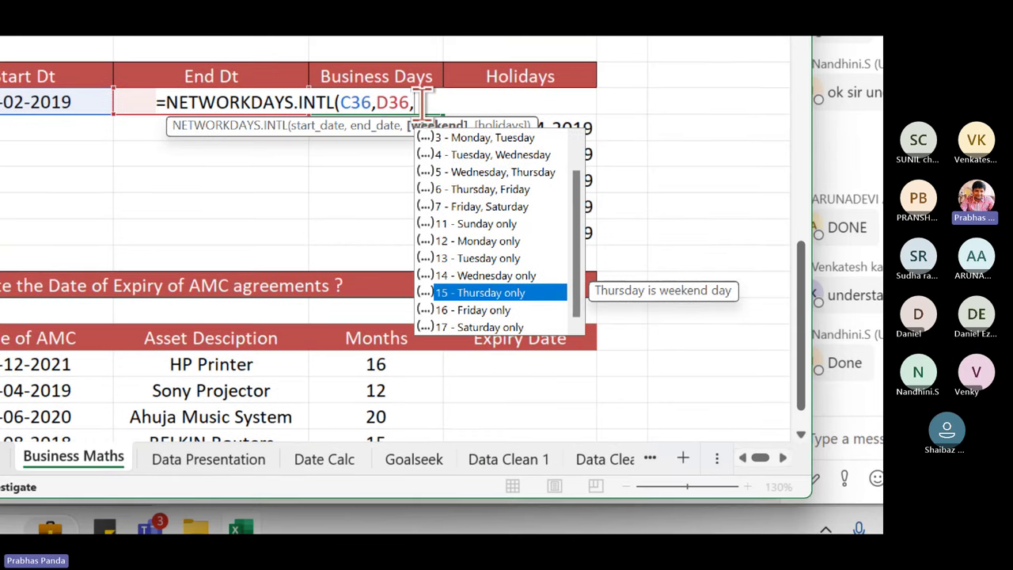
double_click(475, 293)
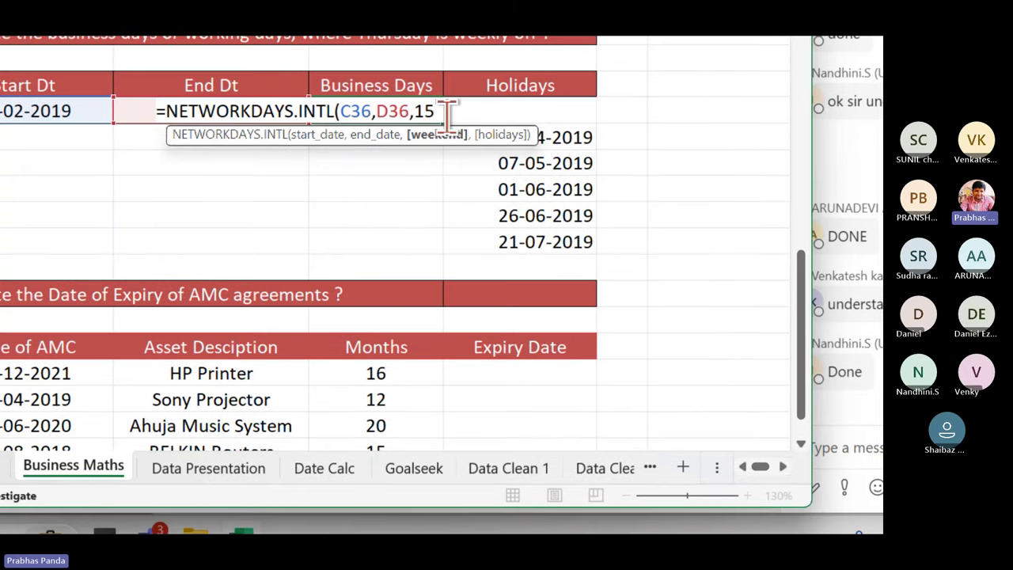
type(",")
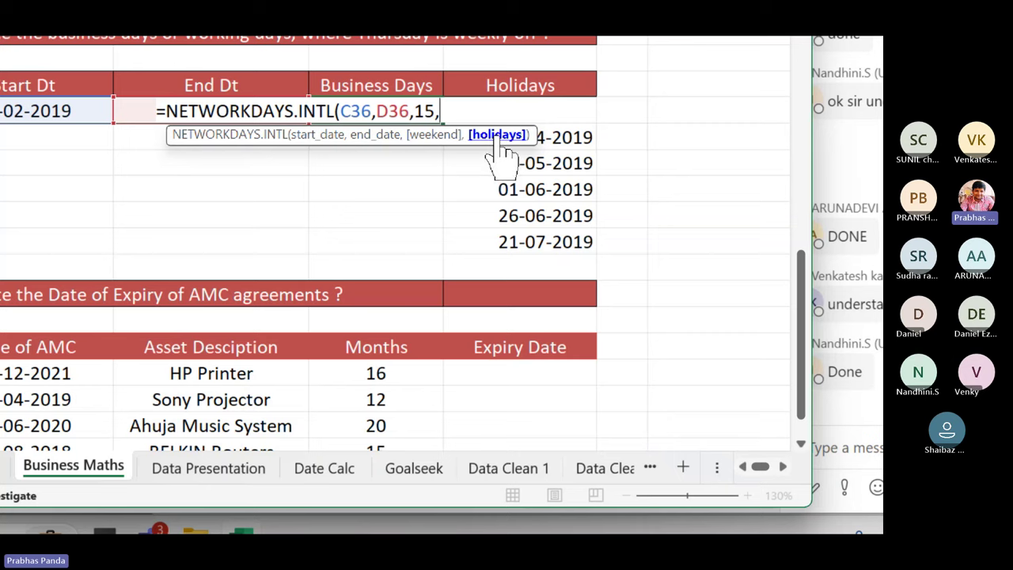
key("Right")
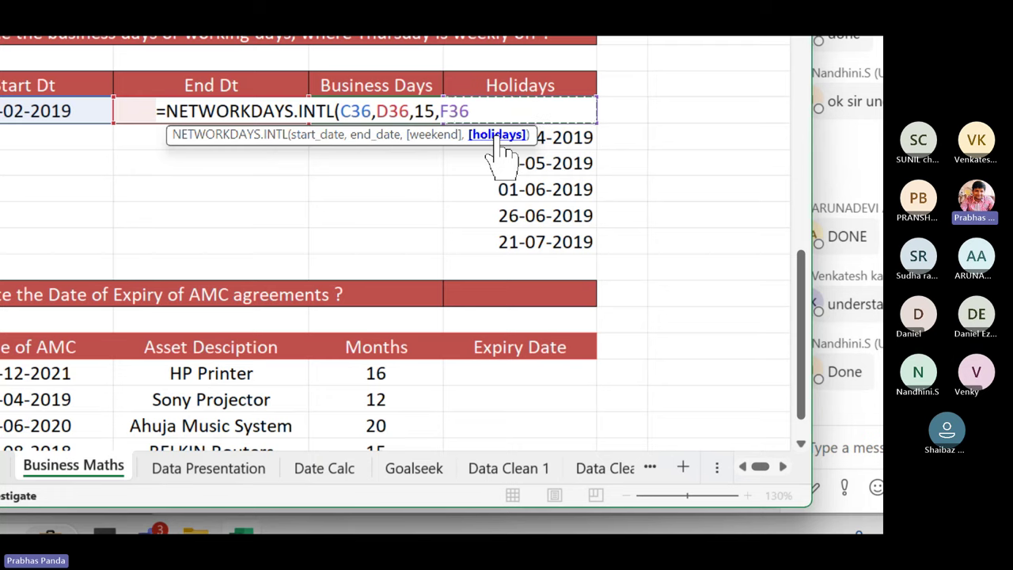
key("ctrl+shift+Down")
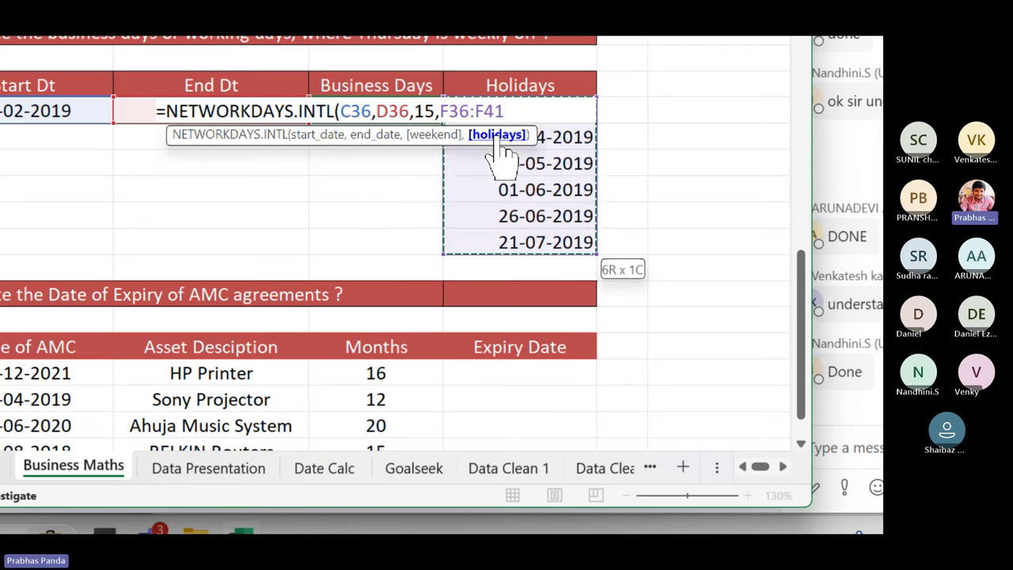
key("Return")
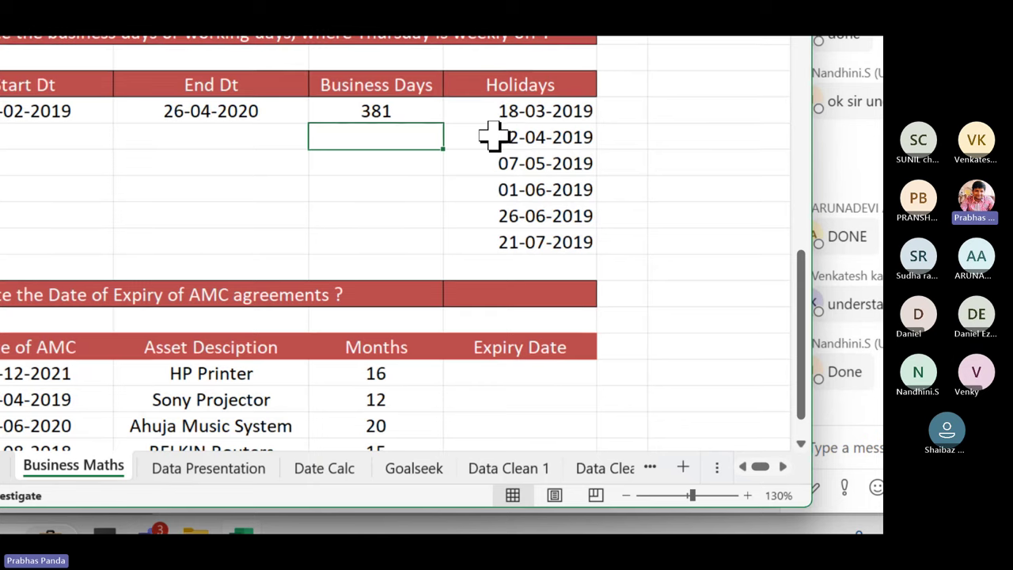
Bold the 381 result and paste its formula text into E34 above the table.
key("Up")
key("ctrl+b")
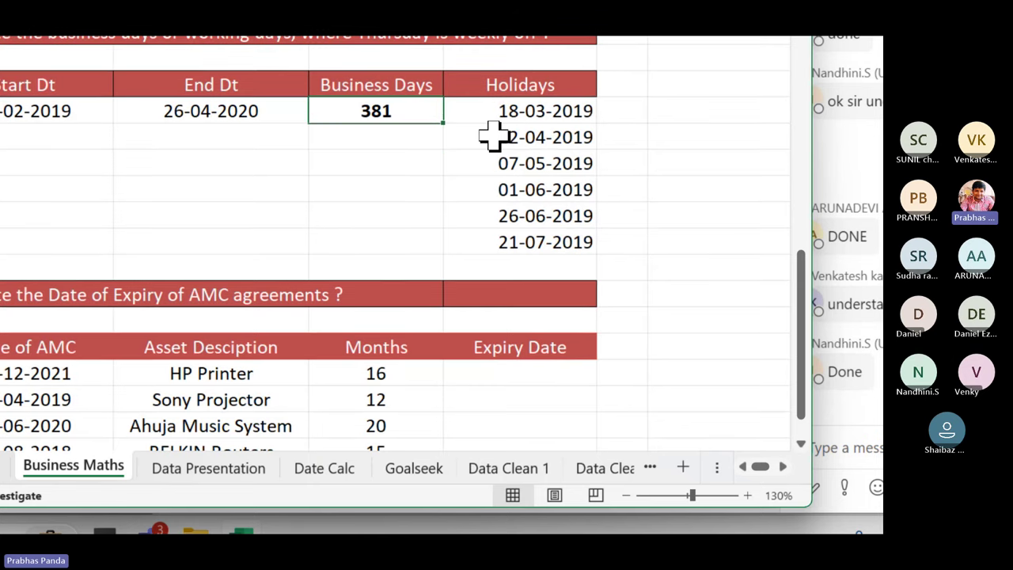
key("F2")
key("Home")
key("shift+End")
key("ctrl+c")
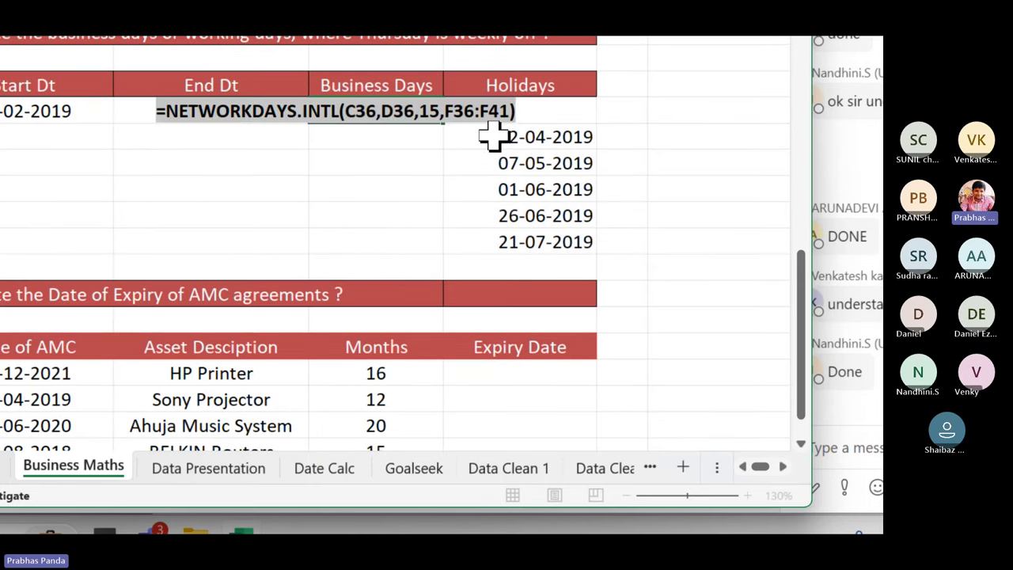
key("Escape")
key("Down")
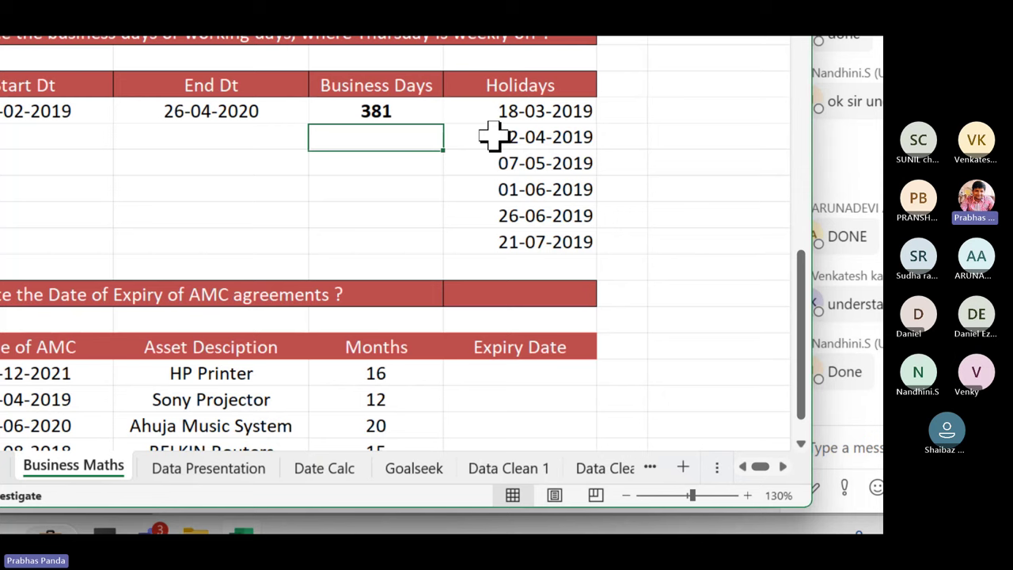
key("Up")
key("Up")
key("Up")
key("ctrl+v")
key("Return")
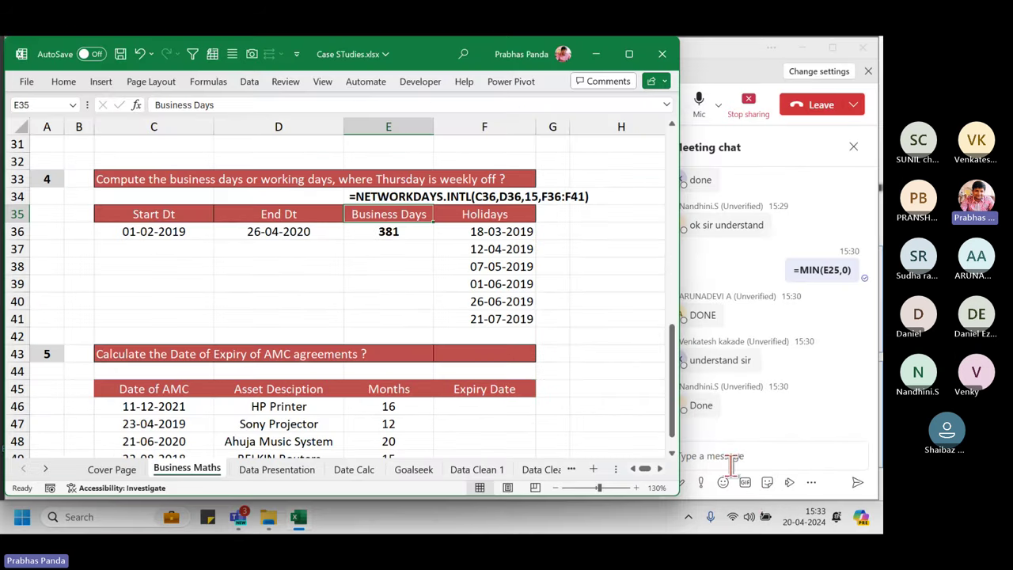
Post =NETWORKDAYS.INTL(C36,D36,15,F36:F41) in the Teams meeting chat, then return to Excel.
left_click(877, 456)
key("ctrl+v")
key("Return")
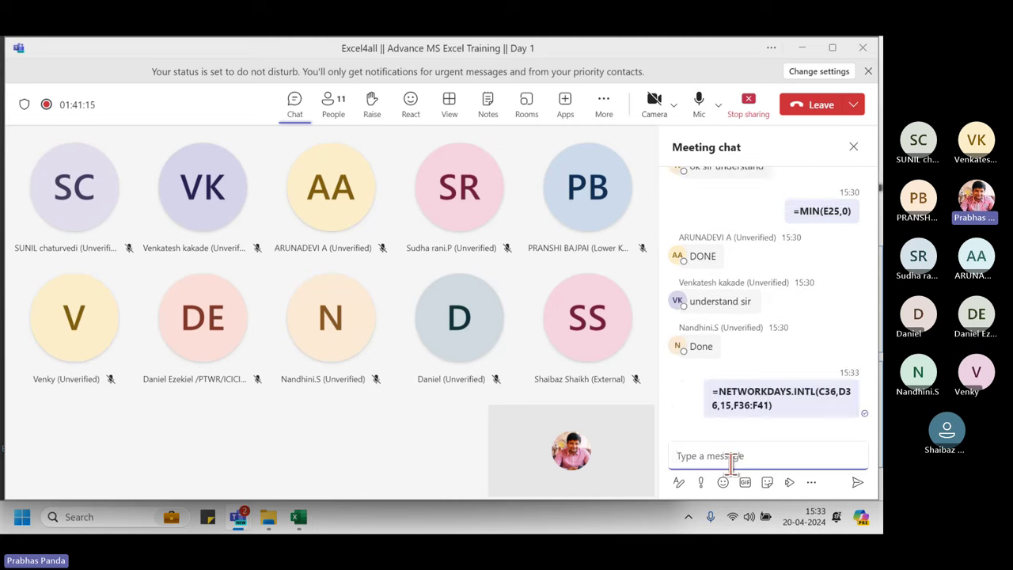
key("alt+Tab")
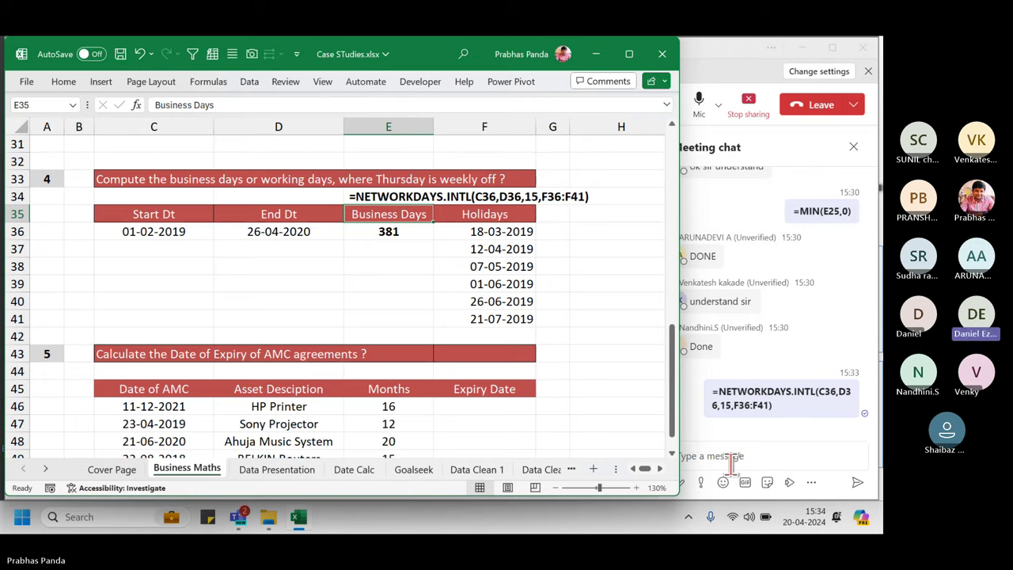
Re-enter =NETWORKDAYS.INTL(C36,D36,15,F36:F41) in E36, picking 15 - Thursday only as weekend.
left_click(388, 243)
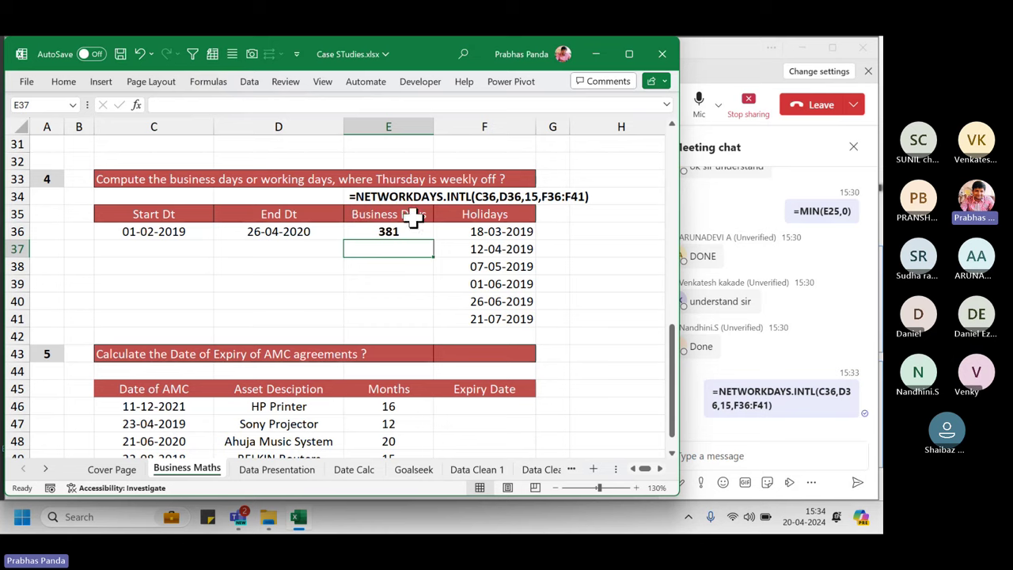
left_click(399, 230)
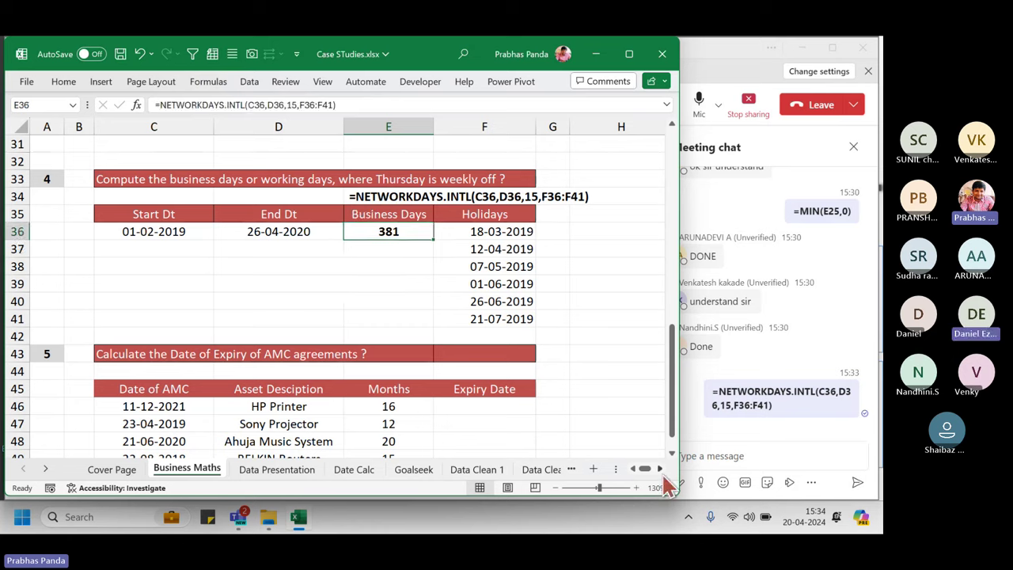
type("=NET")
key("Down")
key("Tab")
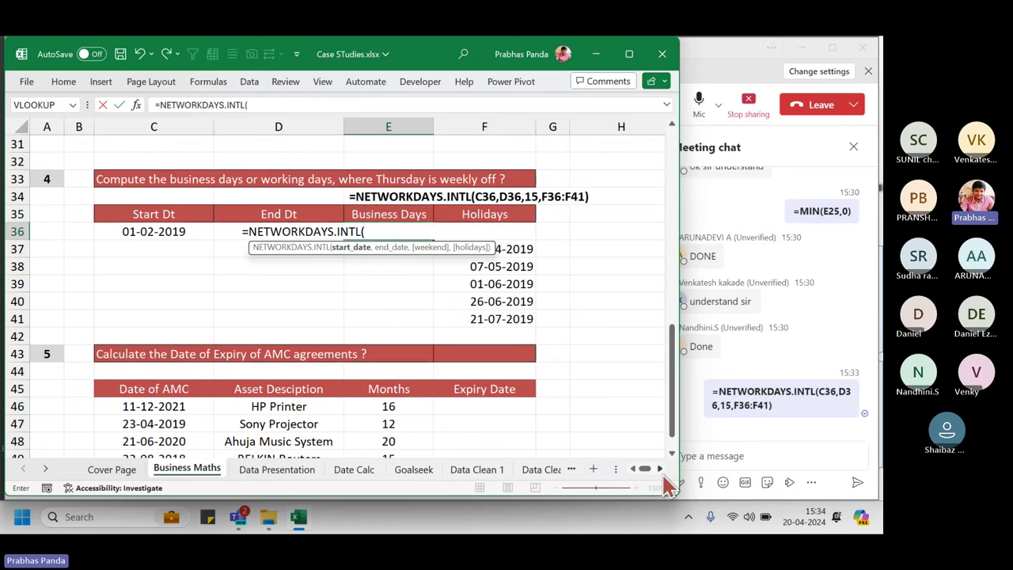
key("Left")
key("Left")
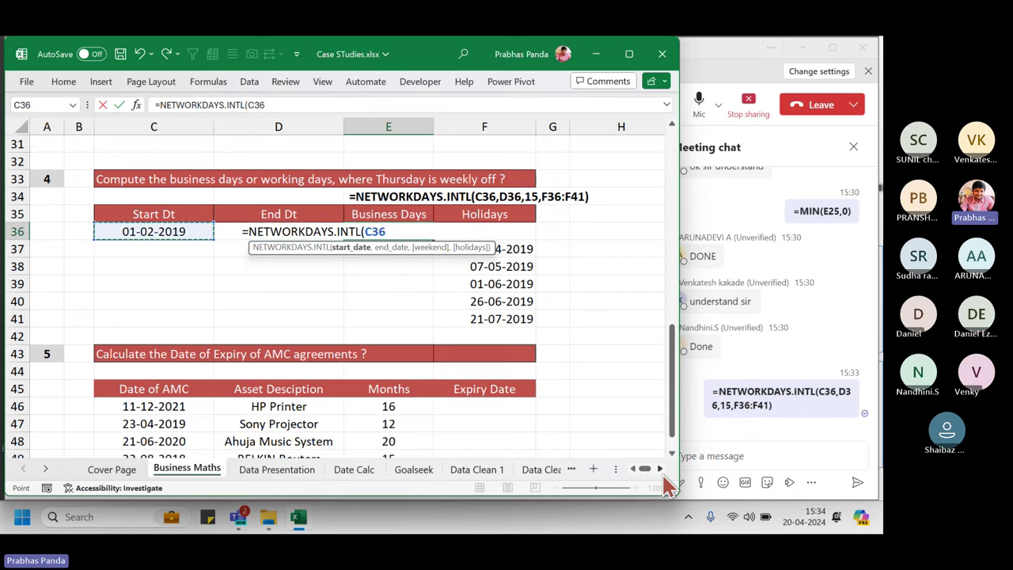
type(",")
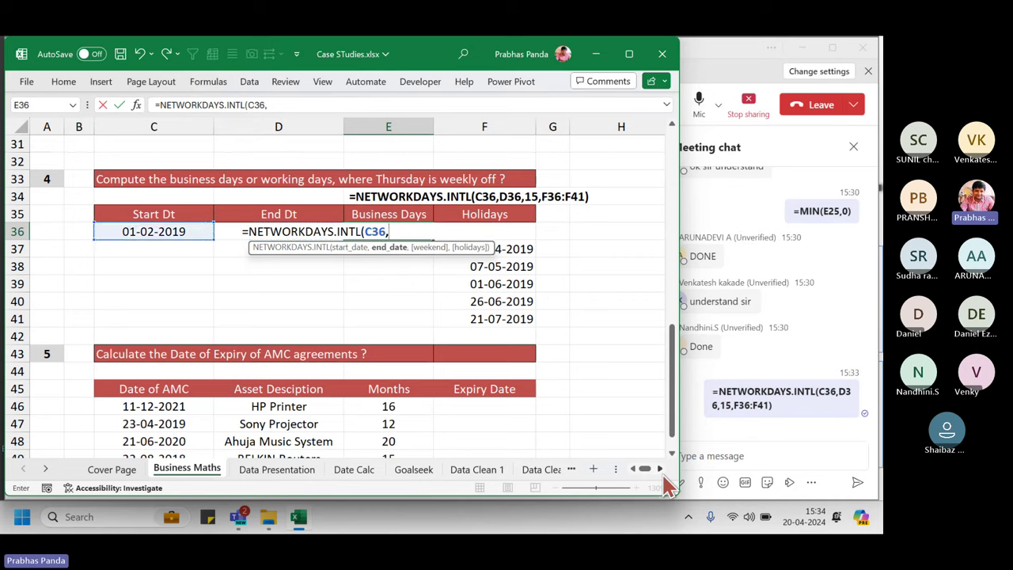
key("Left")
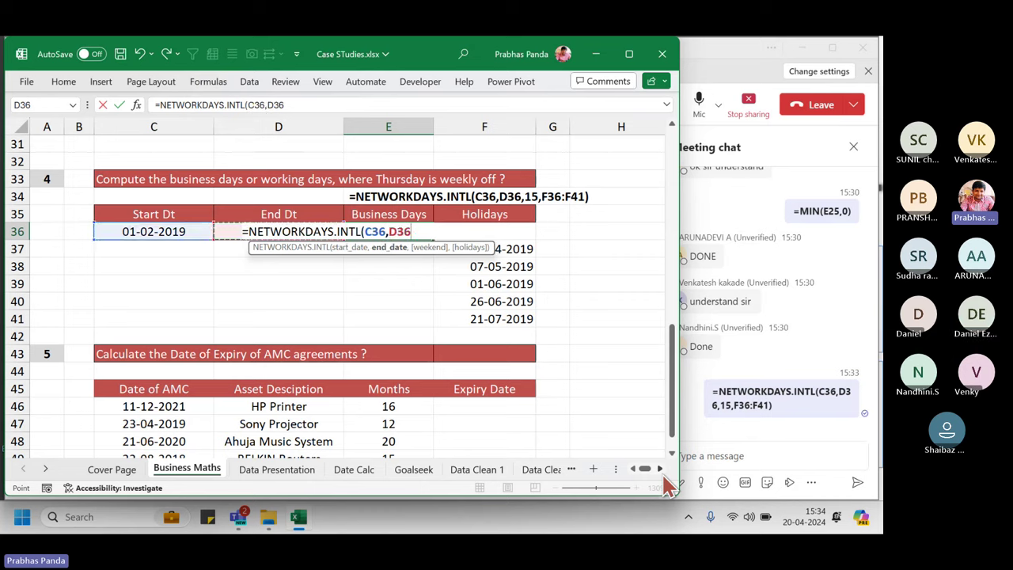
type(",")
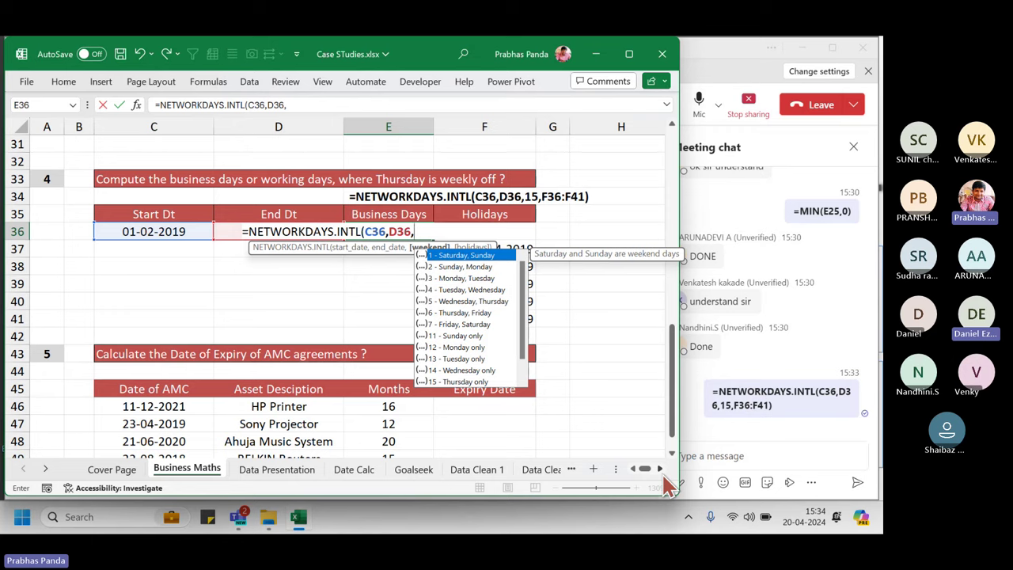
key("Down")
key("Down")
key("Down")
key("Down")
key("Down")
key("Down")
key("Down")
key("Down")
key("Down")
key("Down")
key("Down")
key("Down")
key("Down")
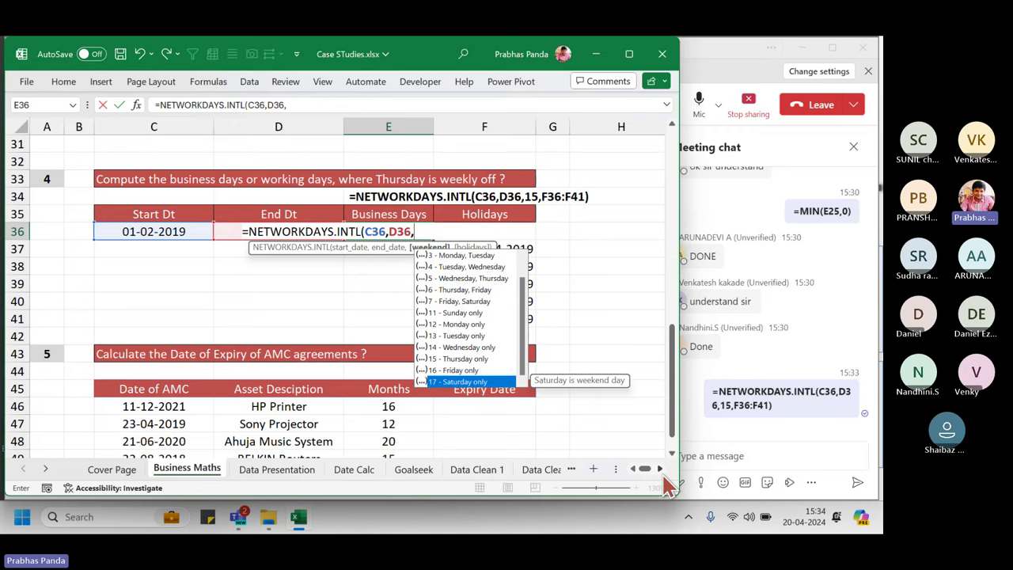
key("Up")
key("Up")
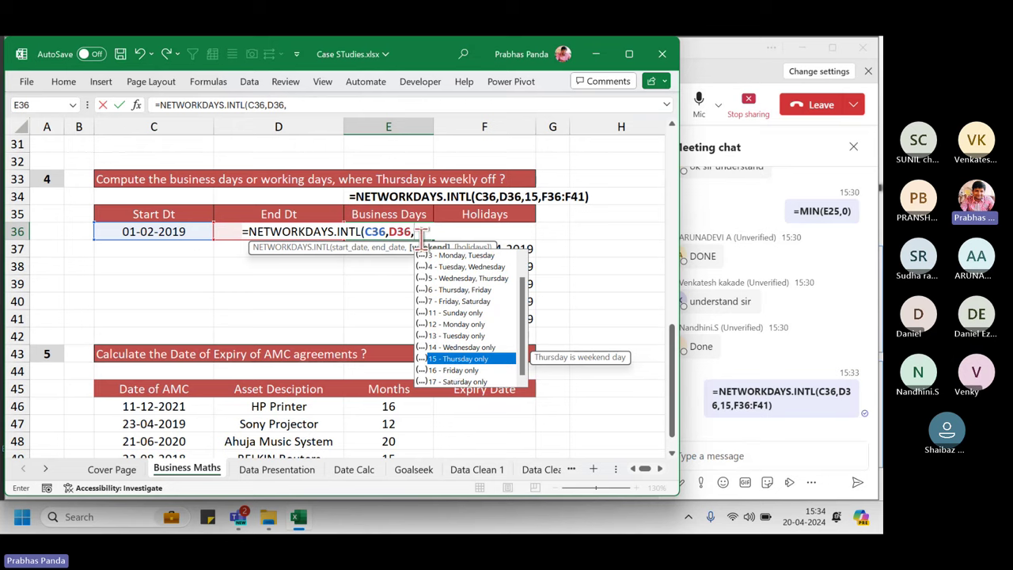
double_click(455, 358)
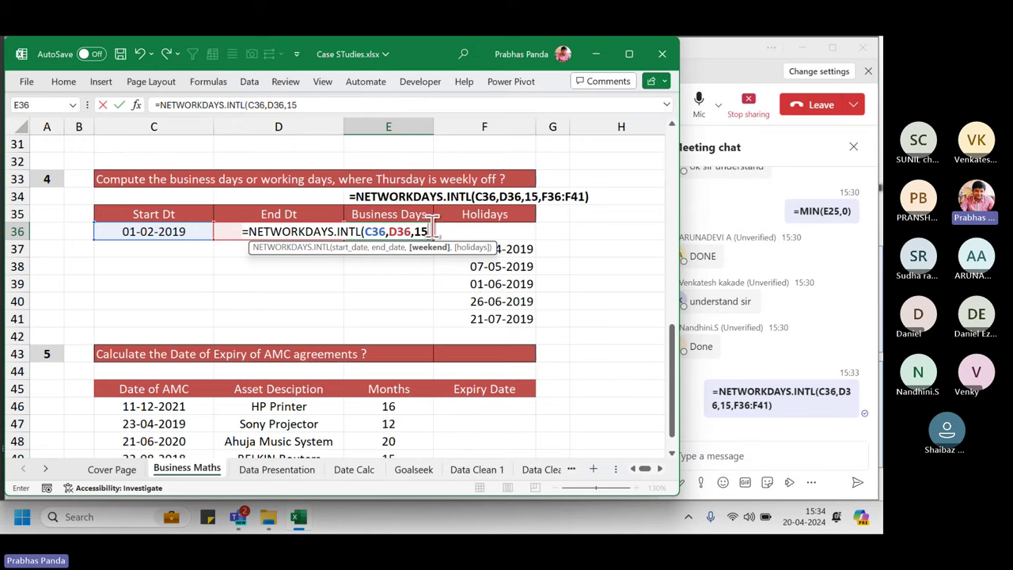
type(",")
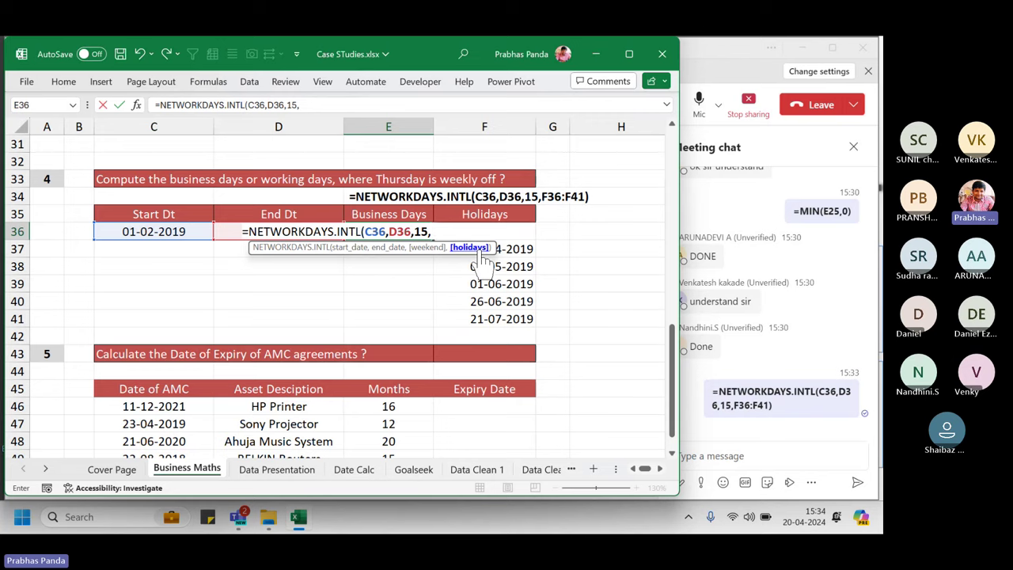
key("Right")
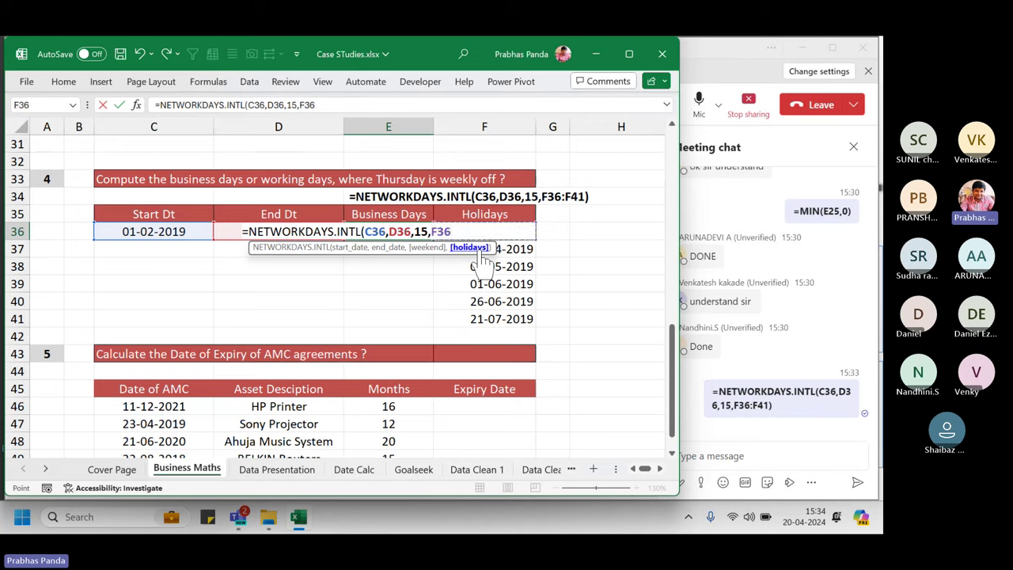
key("shift+Down")
key("shift+Down")
key("shift+Down")
key("shift+Down")
key("shift+Down")
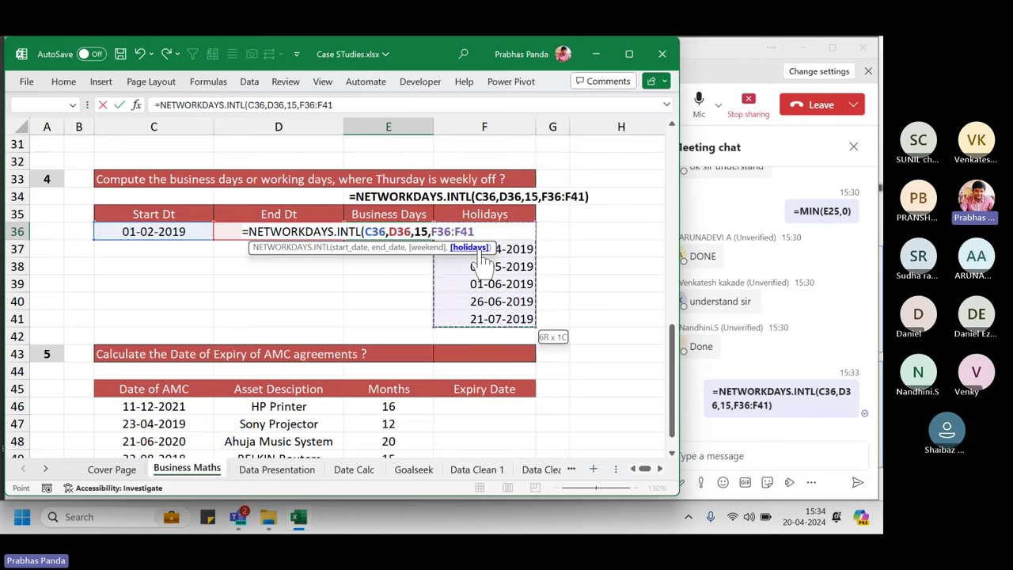
key("Return")
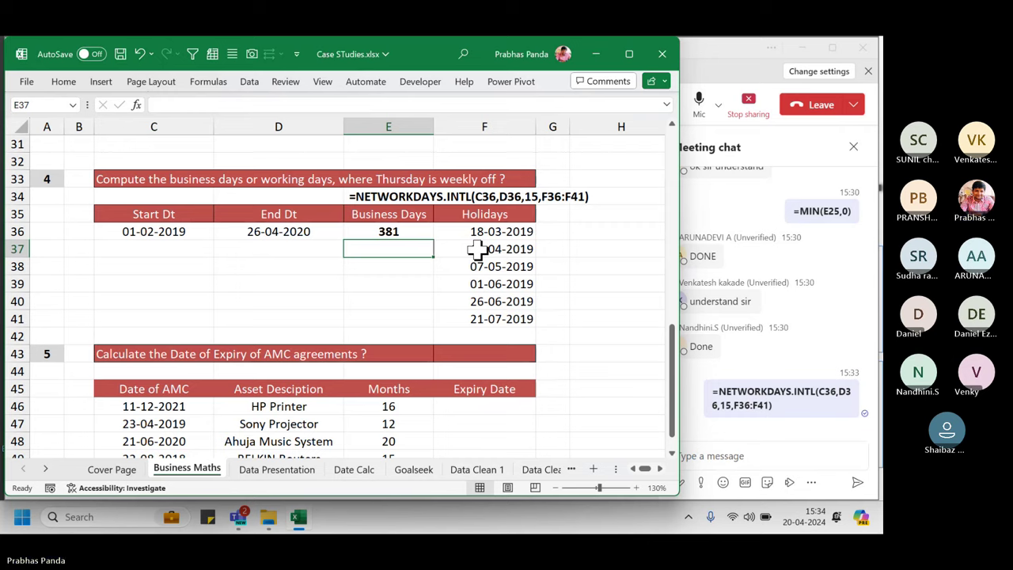
Reopen E36's formula to show the weekend code options, then cancel, keeping 381.
key("Up")
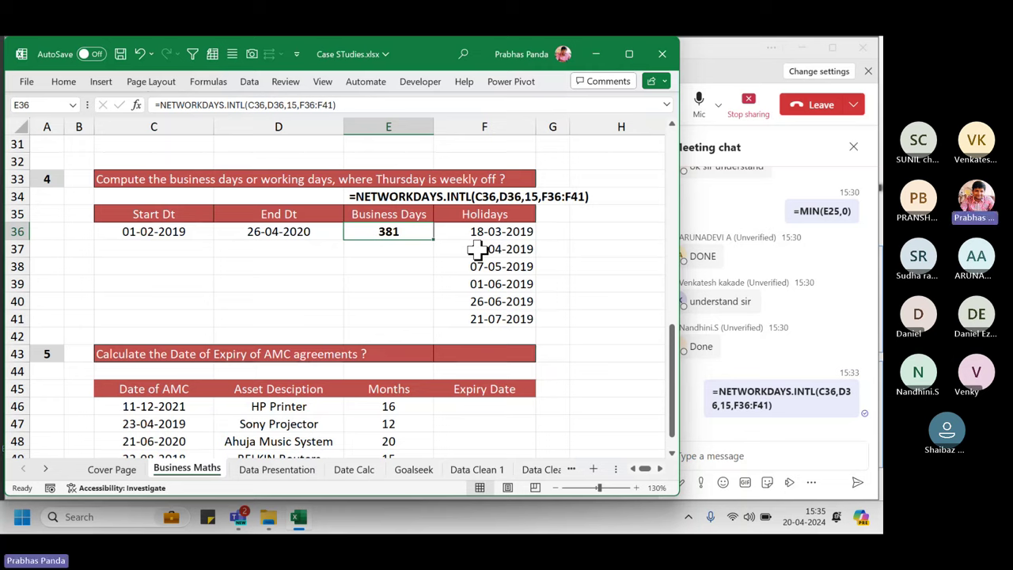
key("F2")
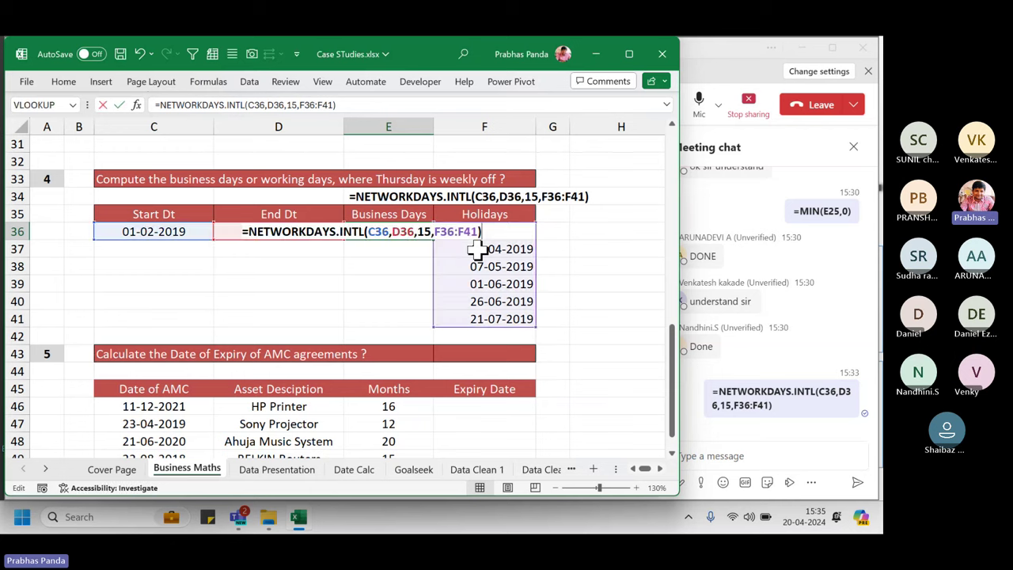
key("BackSpace")
key("BackSpace")
key("BackSpace")
key("BackSpace")
key("BackSpace")
key("BackSpace")
key("BackSpace")
key("BackSpace")
key("BackSpace")
key("BackSpace")
key("BackSpace")
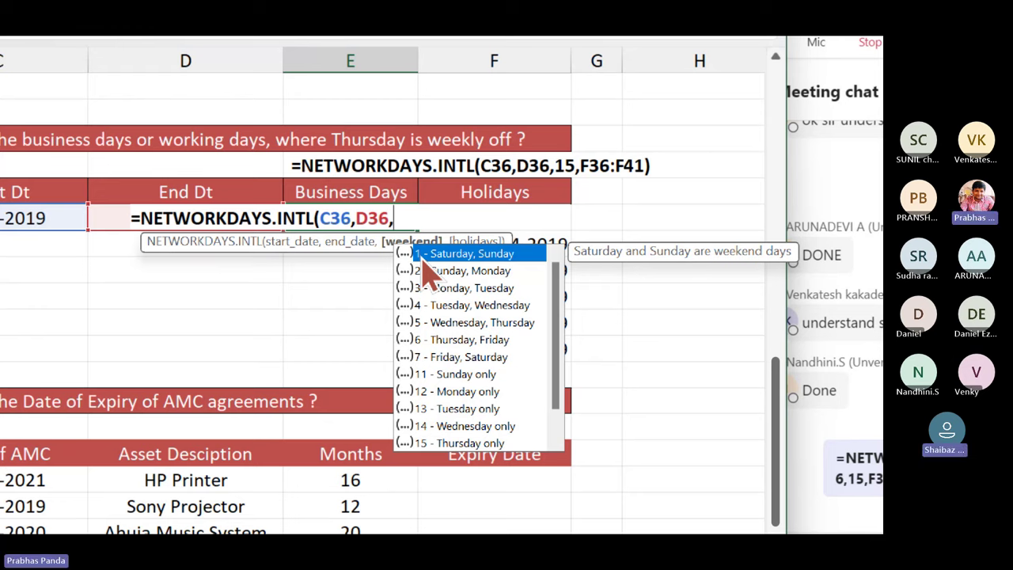
key("Escape")
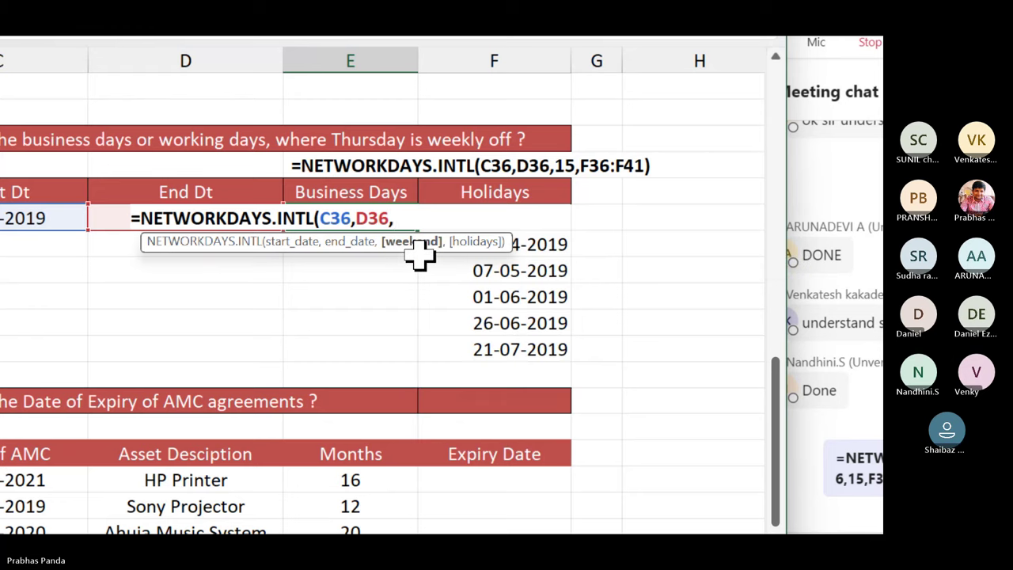
key("Escape")
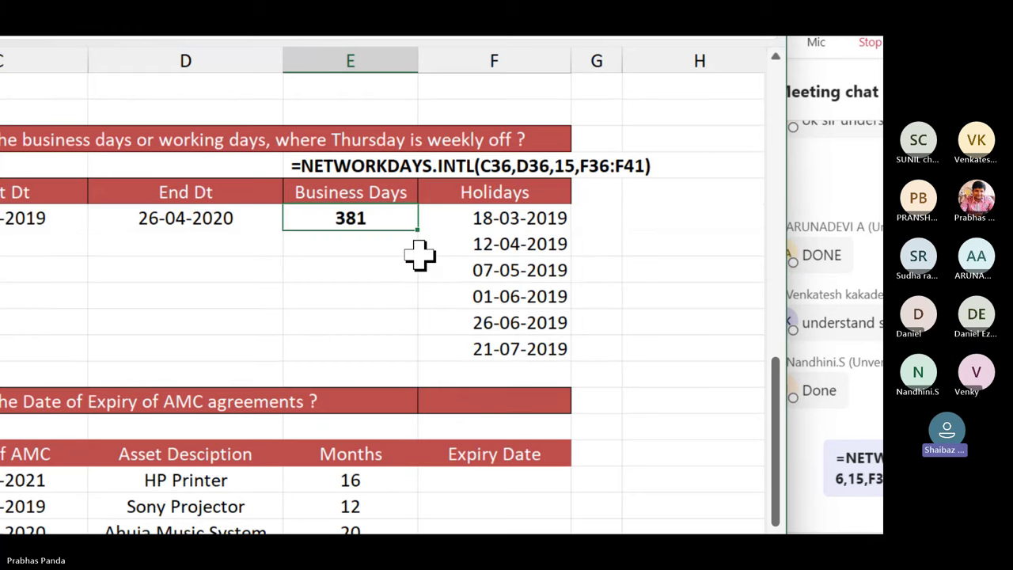
key("F2")
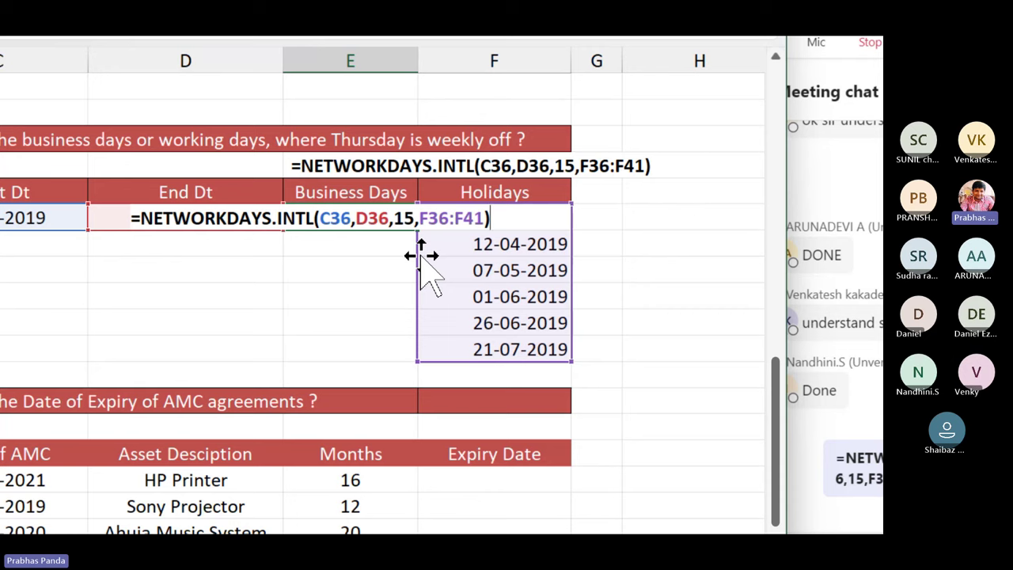
key("BackSpace")
key("BackSpace")
key("BackSpace")
key("BackSpace")
key("BackSpace")
key("BackSpace")
key("BackSpace")
key("BackSpace")
key("BackSpace")
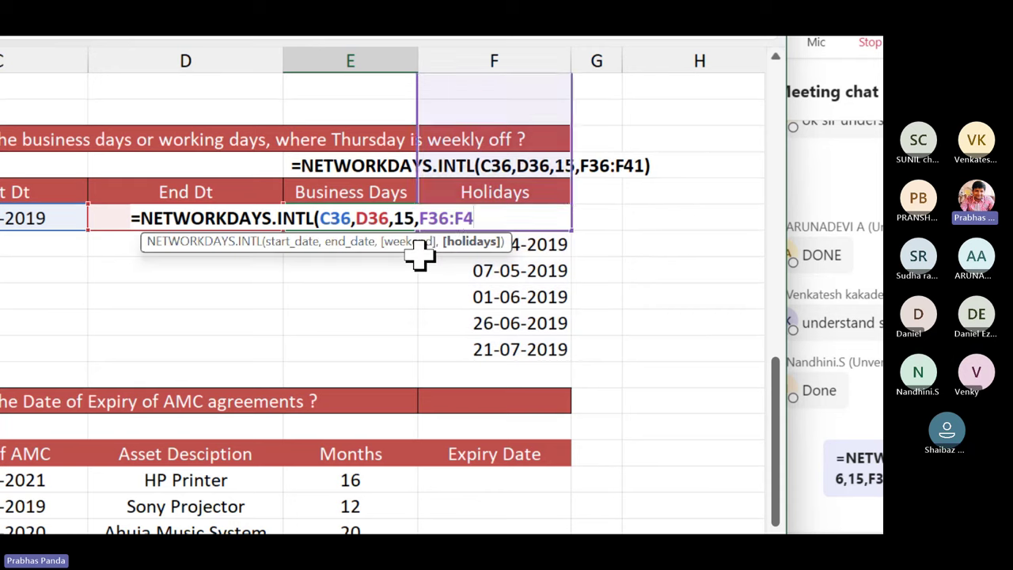
key("BackSpace")
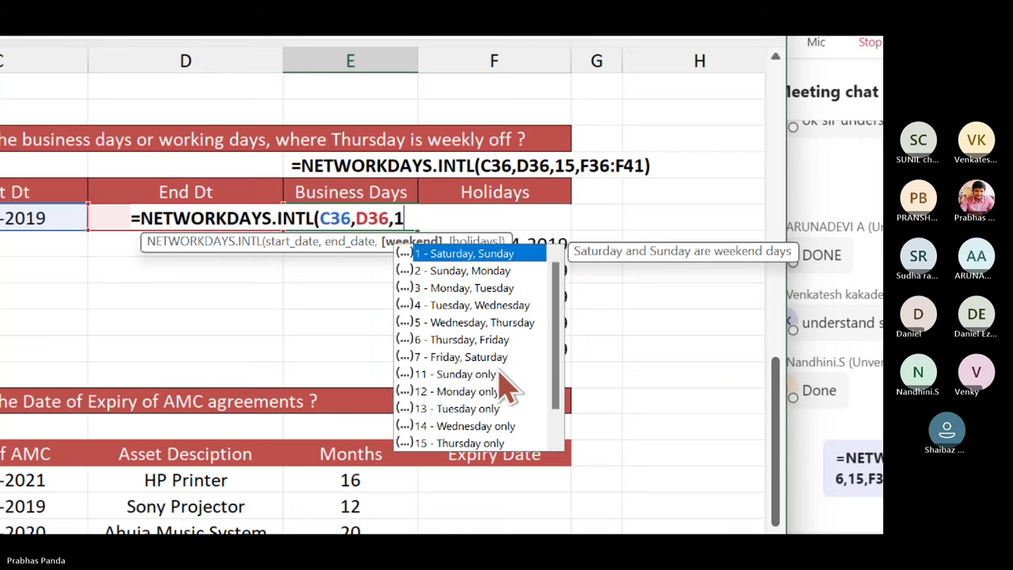
scroll(506, 388, "down", 1)
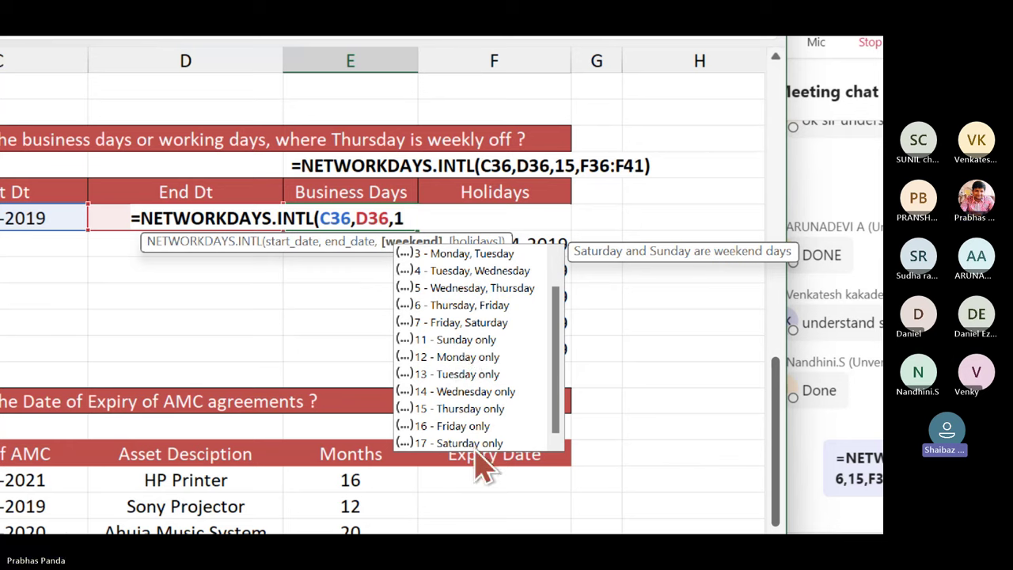
key("Escape")
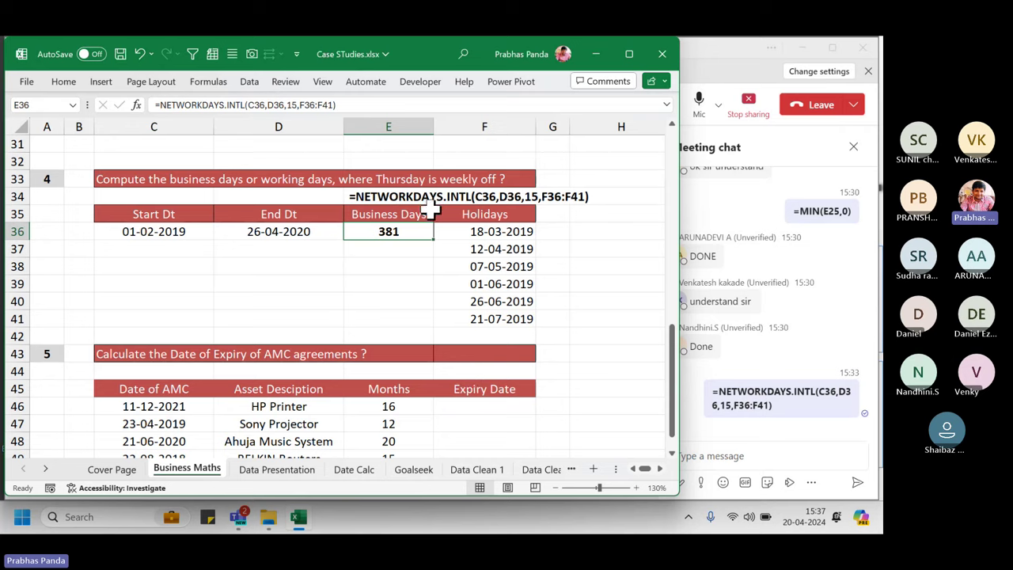
left_click(413, 233)
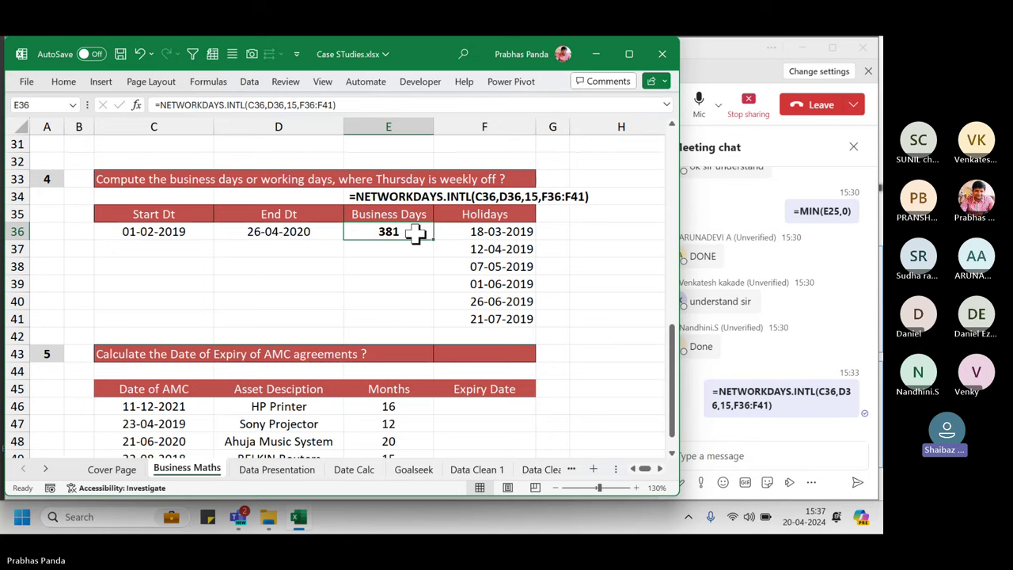
scroll(388, 282, "down", 1)
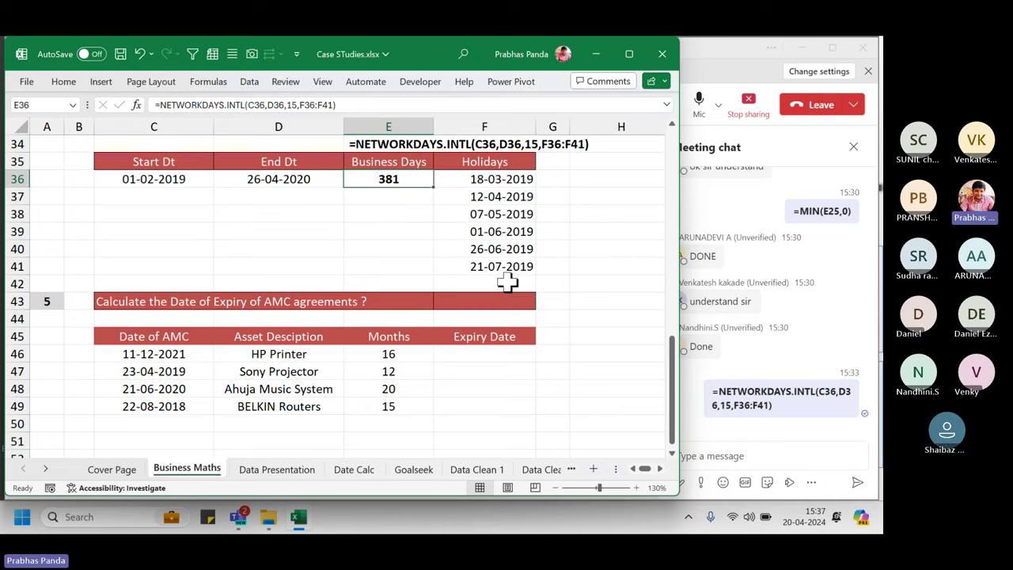
left_click_drag(507, 281, 492, 427)
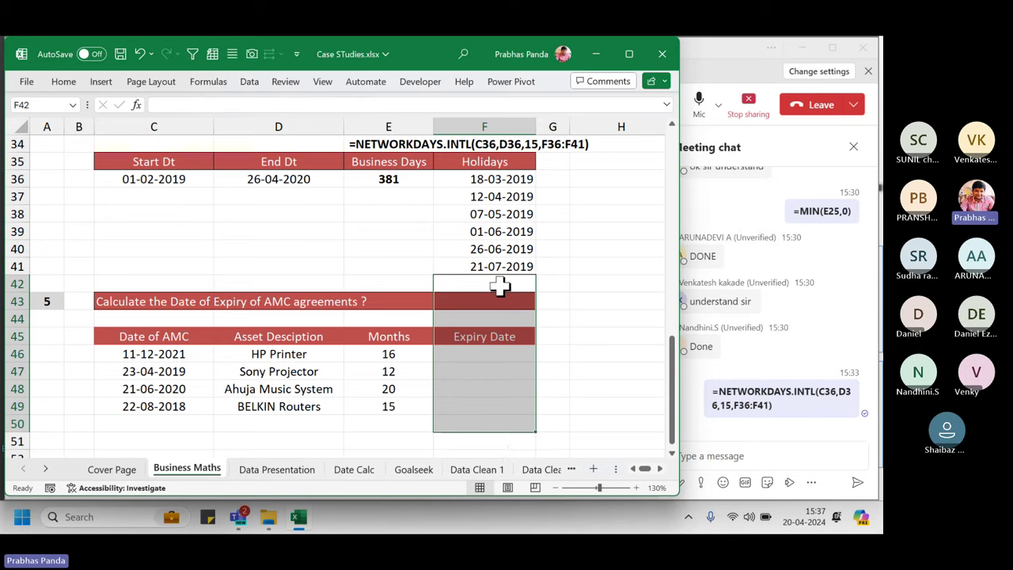
left_click_drag(499, 282, 497, 428)
left_click(228, 236)
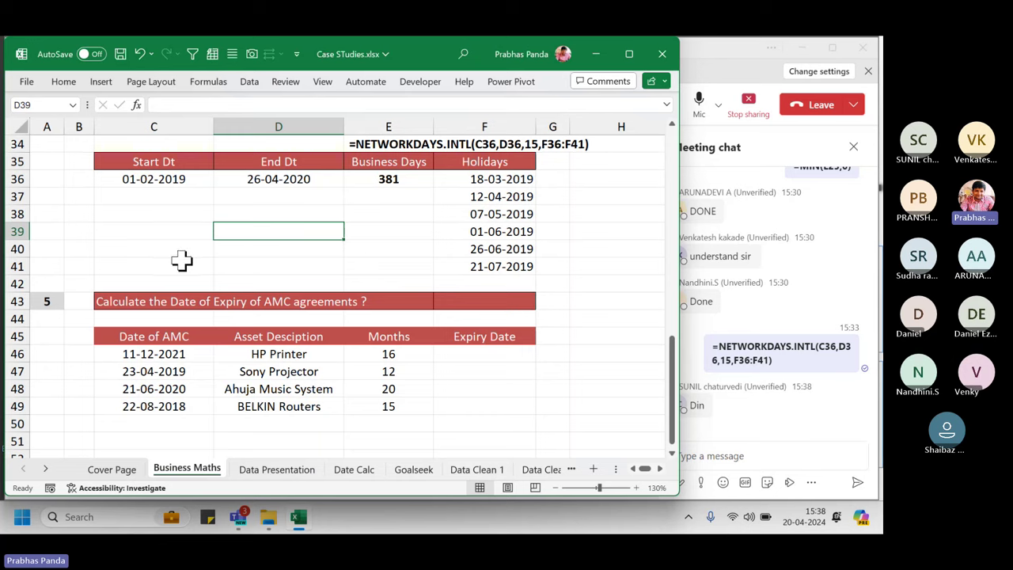
scroll(181, 261, "down", 1)
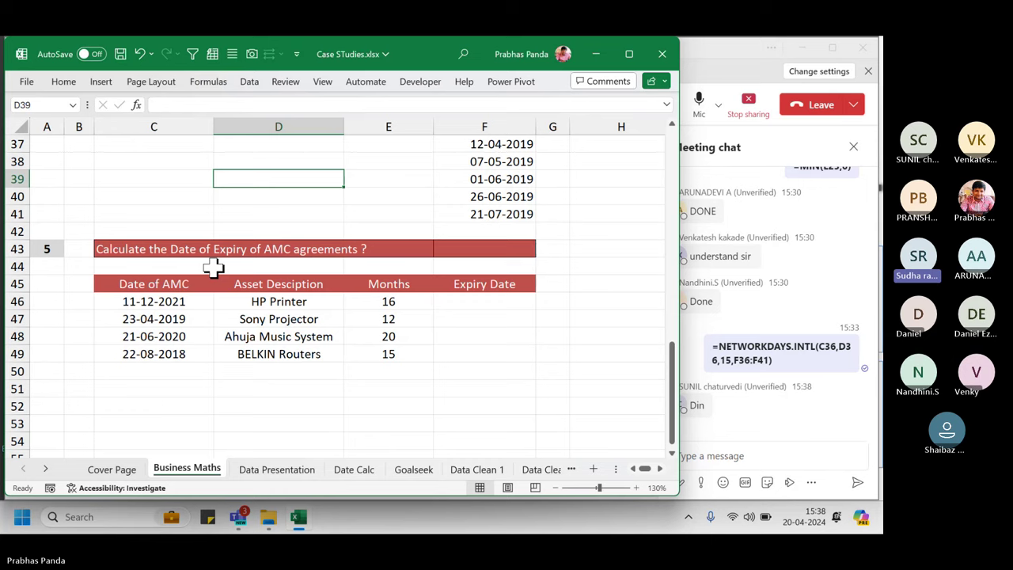
scroll(214, 268, "up", 1)
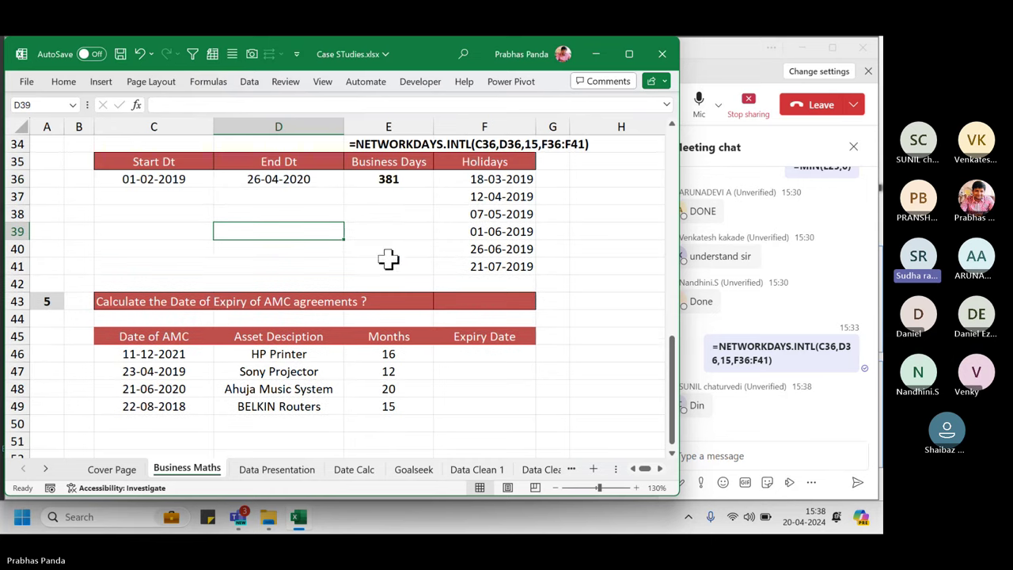
left_click(407, 181)
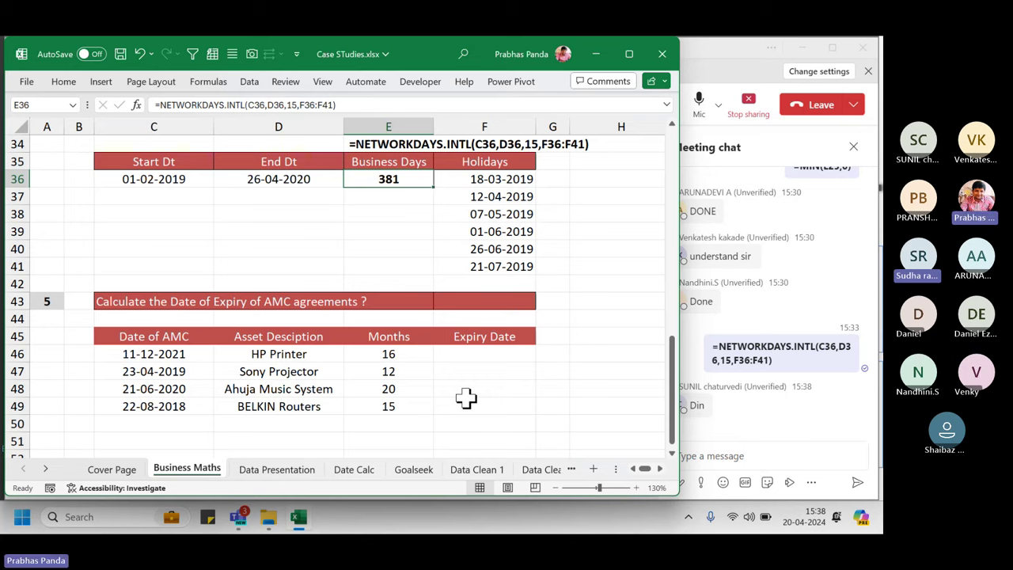
key("F2")
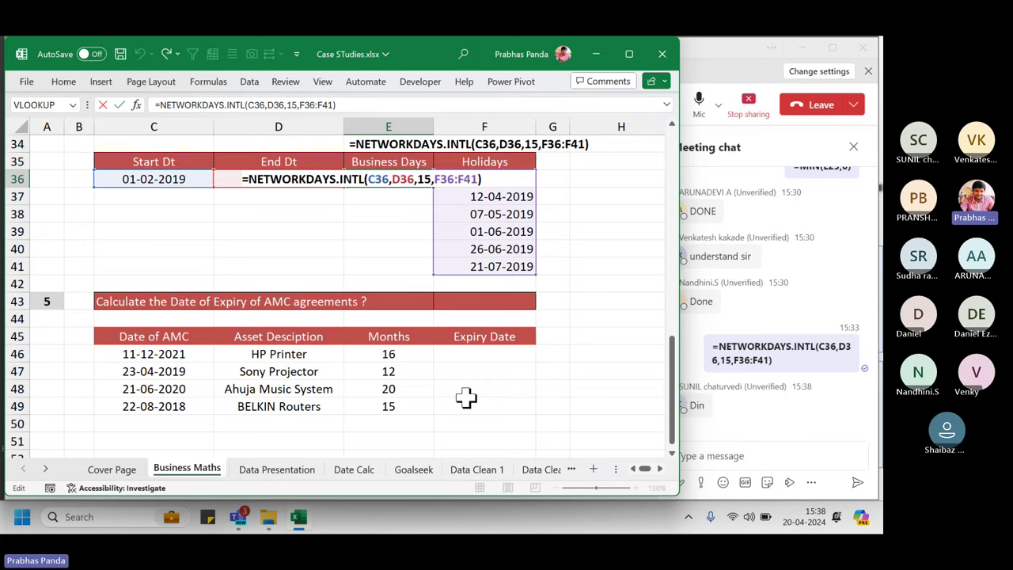
key("BackSpace")
key("BackSpace")
key("BackSpace")
key("BackSpace")
key("BackSpace")
key("BackSpace")
key("BackSpace")
key("BackSpace")
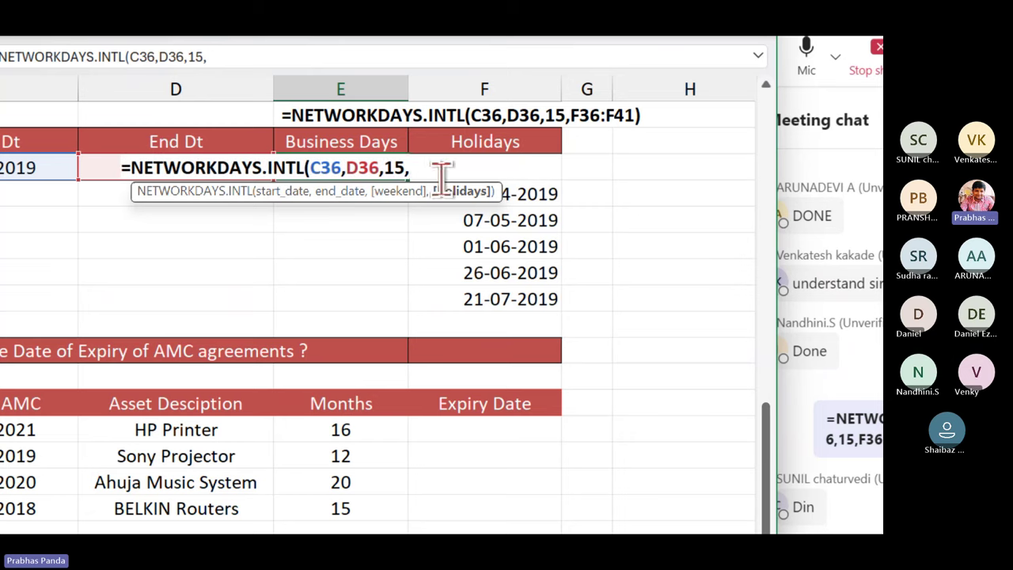
left_click(593, 164)
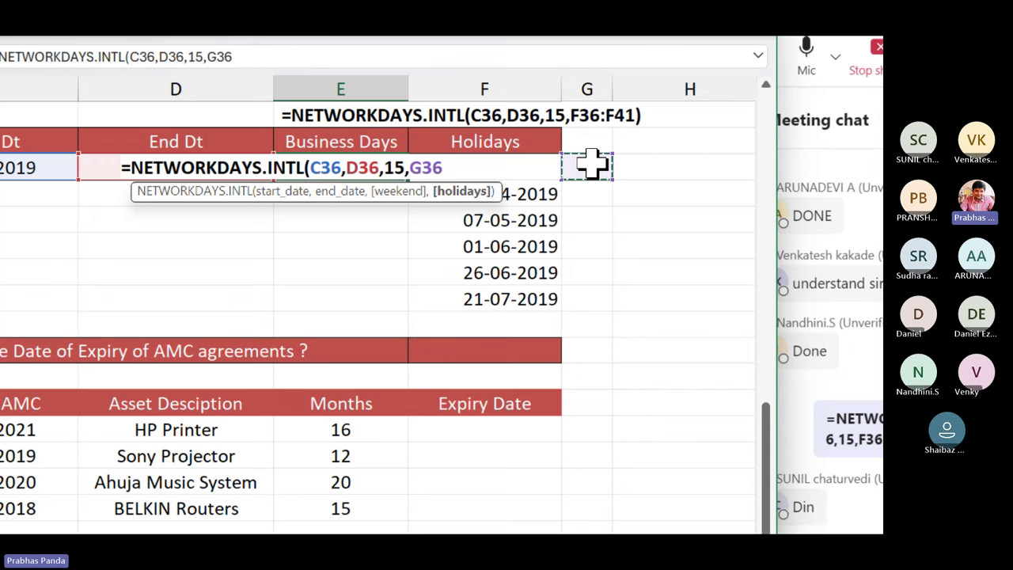
key("Left")
key("shift+Down")
key("shift+Down")
key("shift+Down")
key("shift+Down")
key("shift+Down")
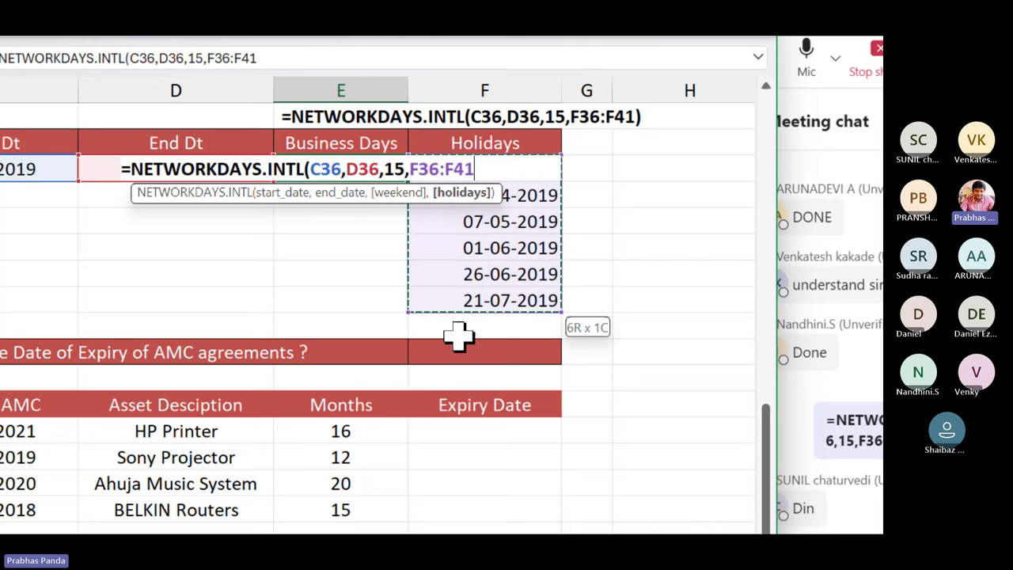
key("Return")
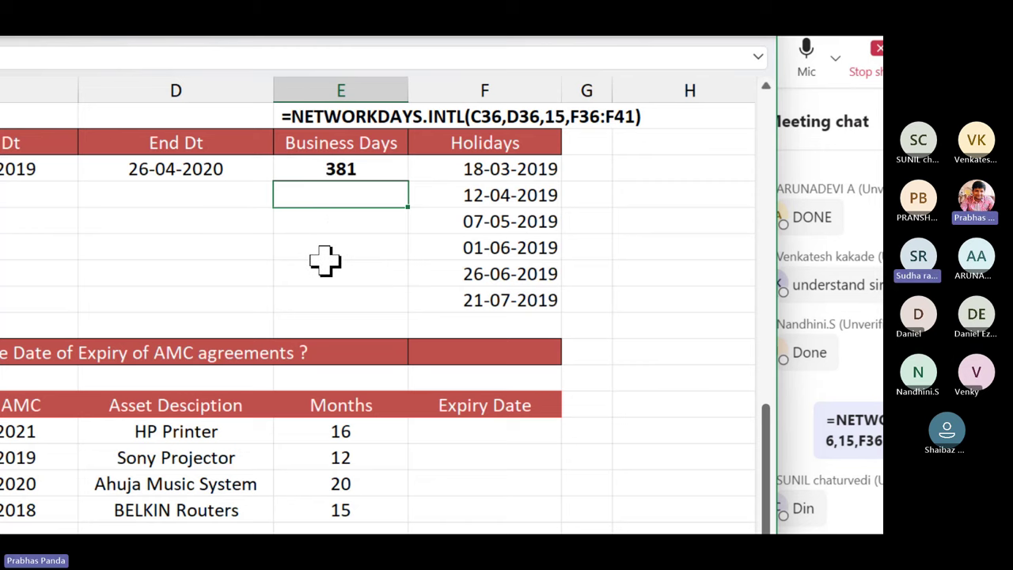
key("Right")
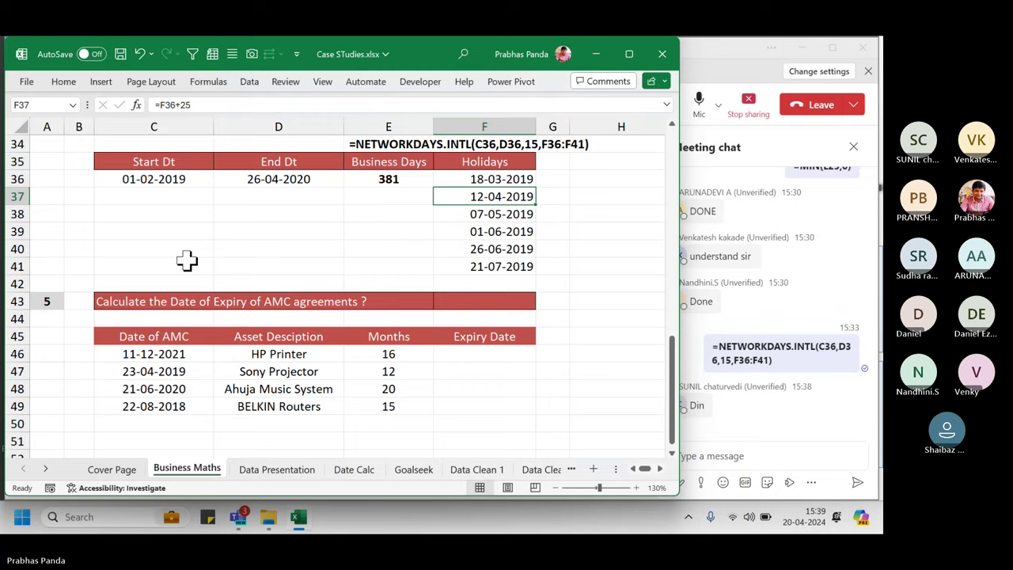
Review the AMC table's first Date of AMC, months value and Expiry Date cell.
left_click(33, 292)
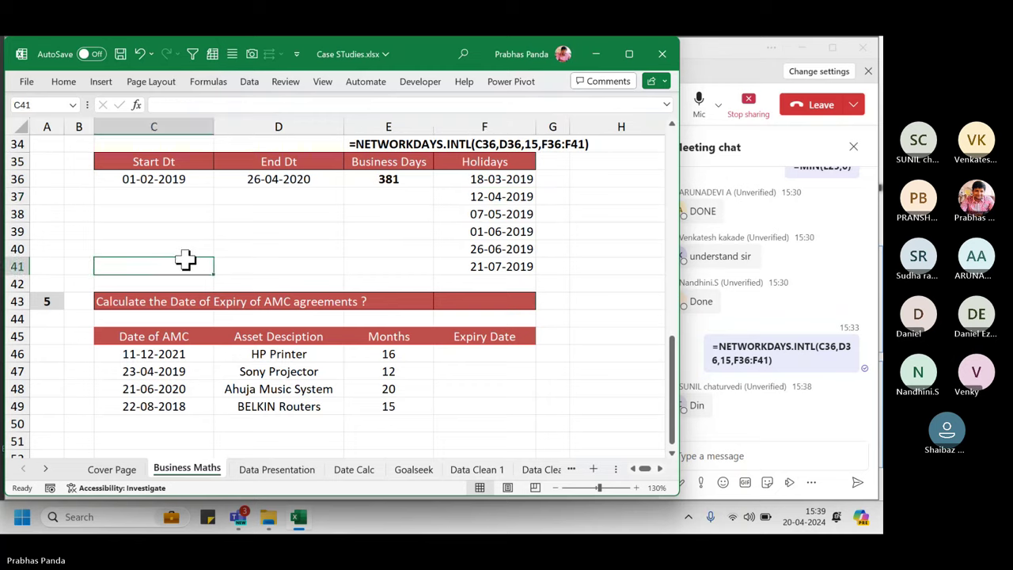
scroll(185, 260, "down", 2)
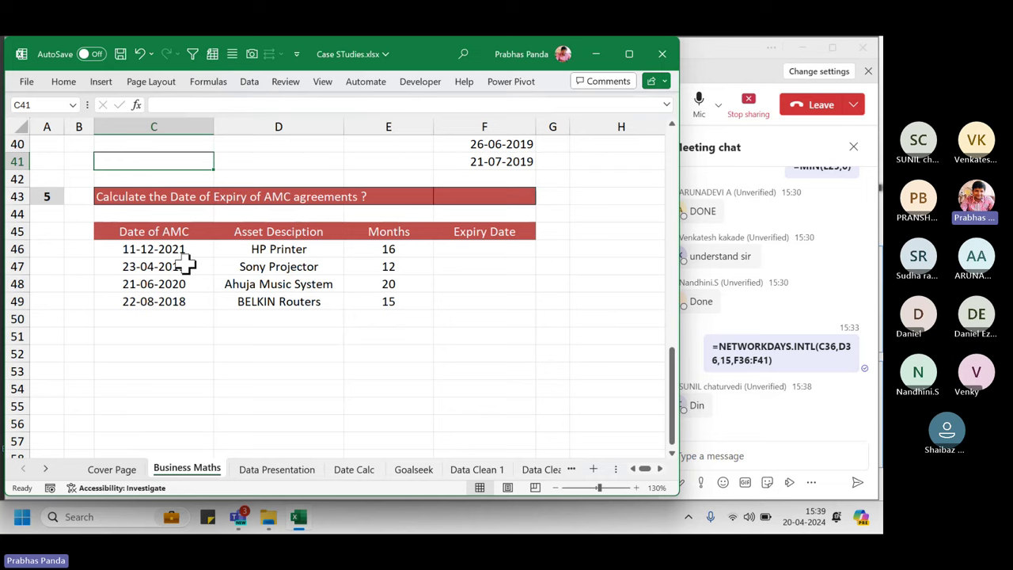
left_click(199, 247)
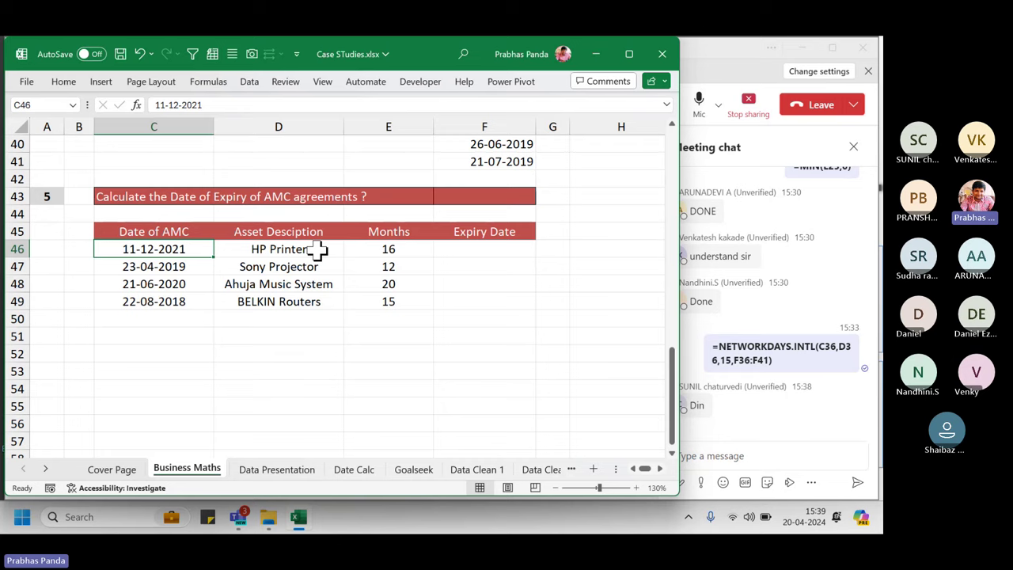
left_click(393, 252)
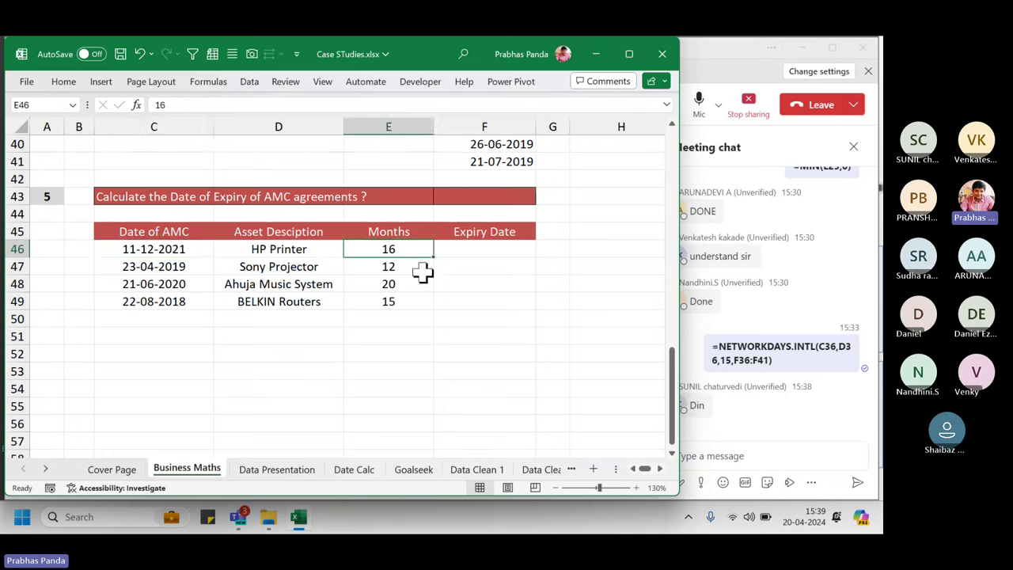
left_click(478, 250)
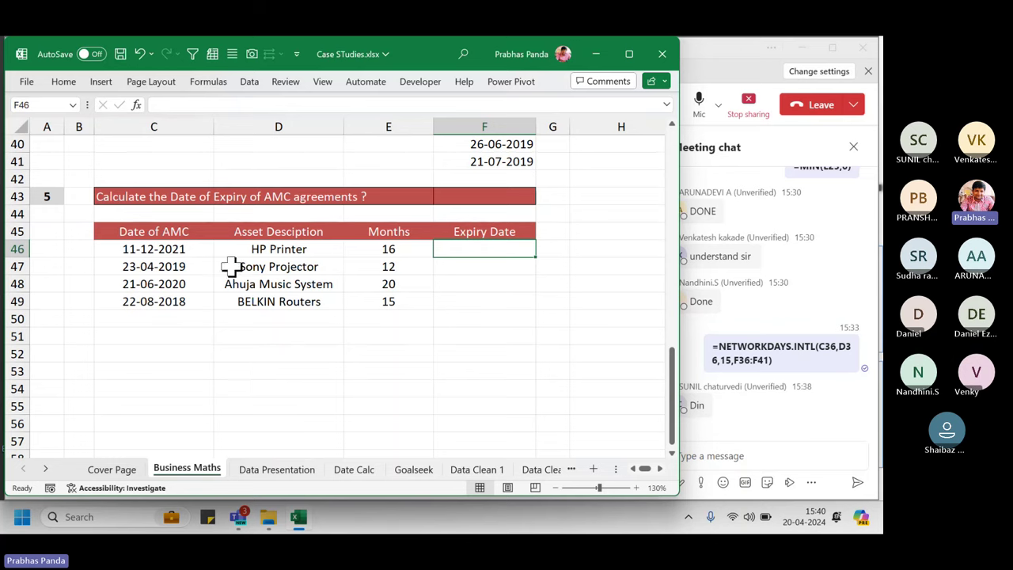
left_click_drag(172, 249, 374, 257)
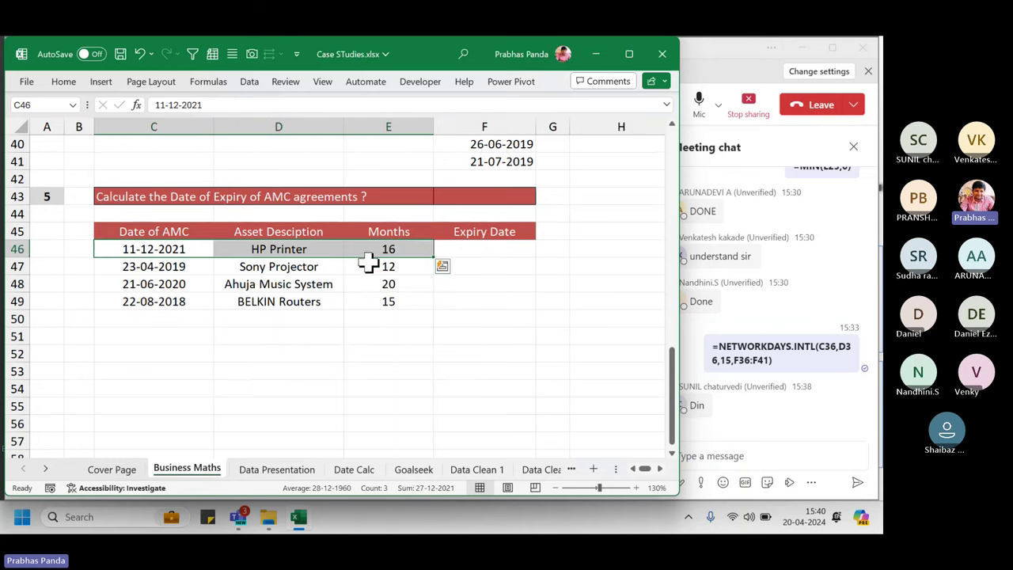
scroll(103, 315, "up", 2)
scroll(102, 315, "down", 2)
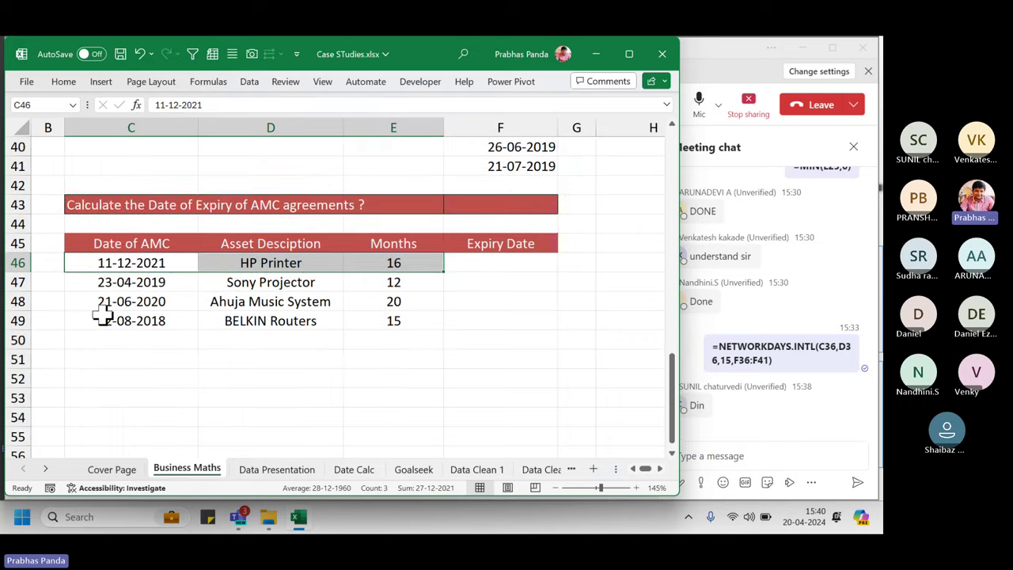
scroll(102, 315, "up", 1)
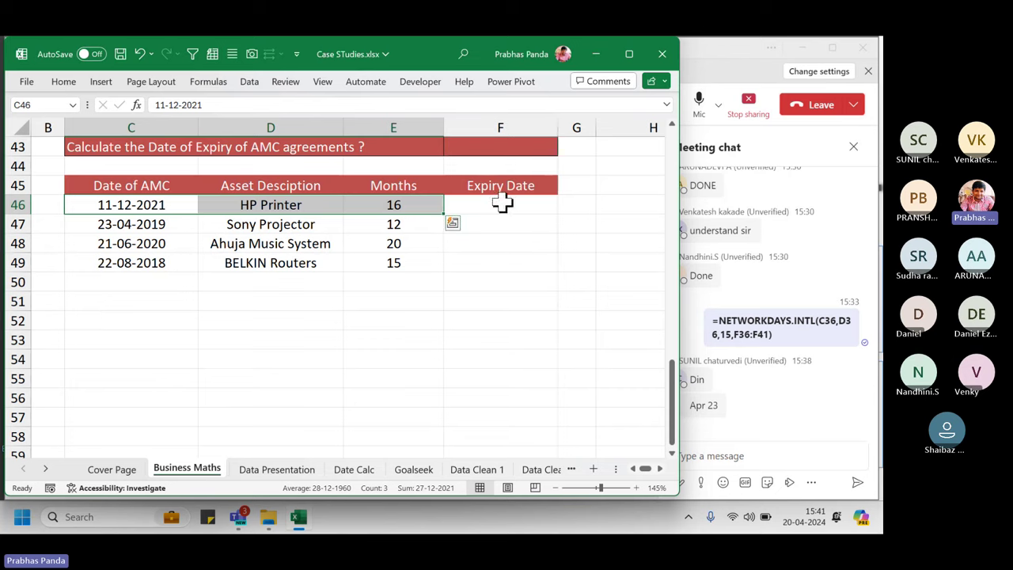
Fill F46:F49 with =EDATE(C46,E46) in one go using Ctrl+Enter.
left_click_drag(501, 200, 500, 260)
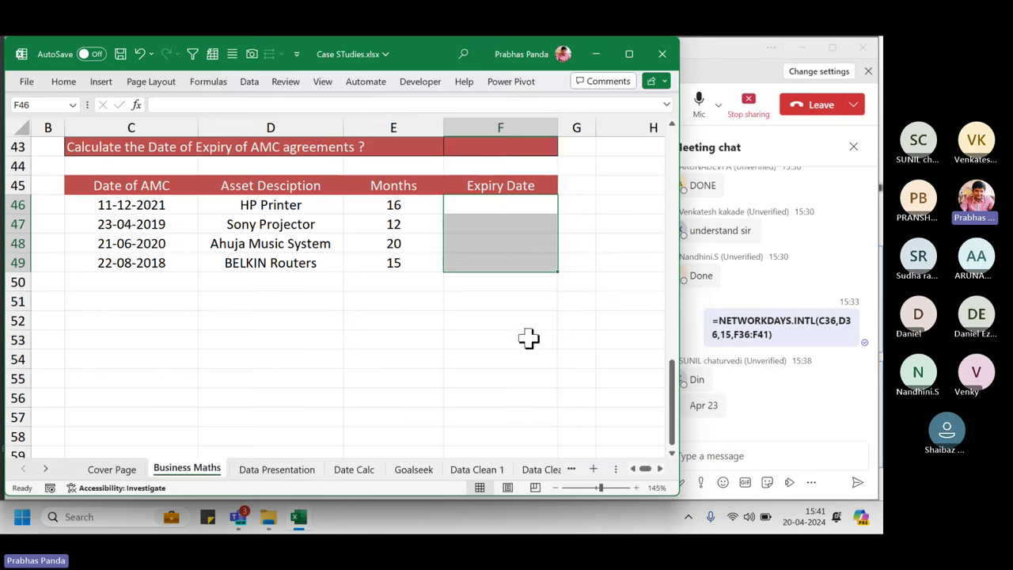
type("=EDATE")
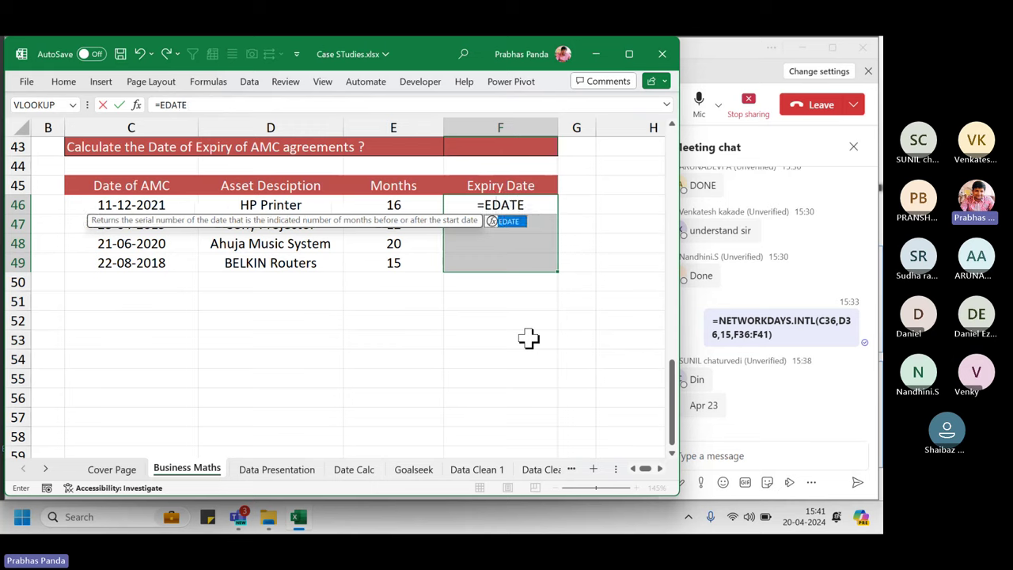
type("(")
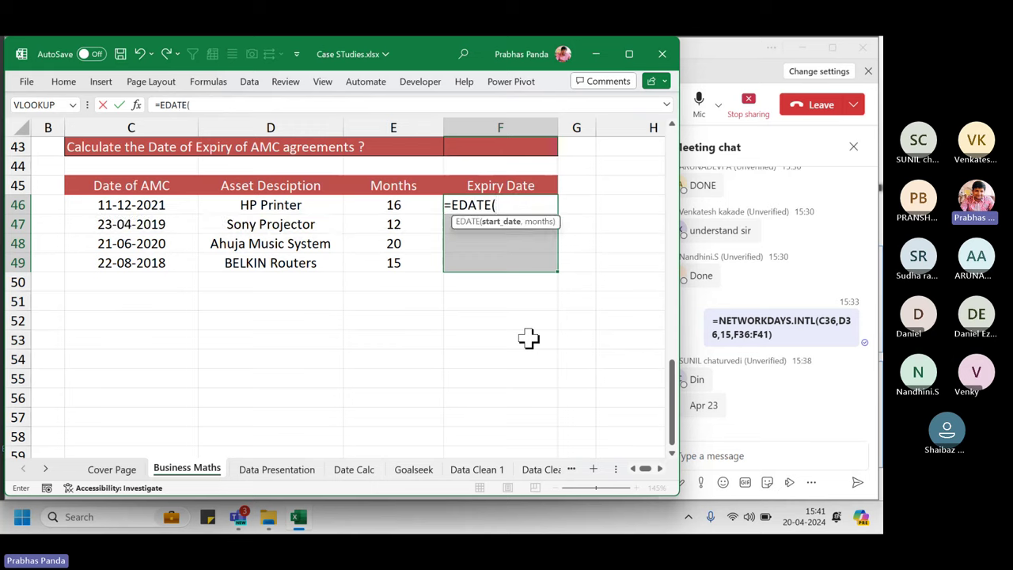
key("Left")
key("Left")
key("Left")
key("Left")
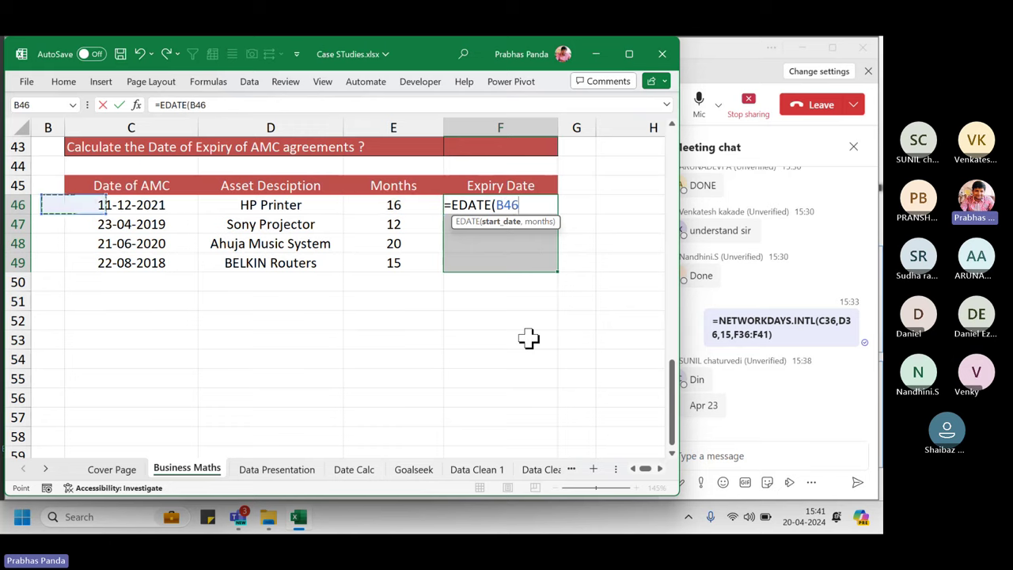
key("Right")
type(",")
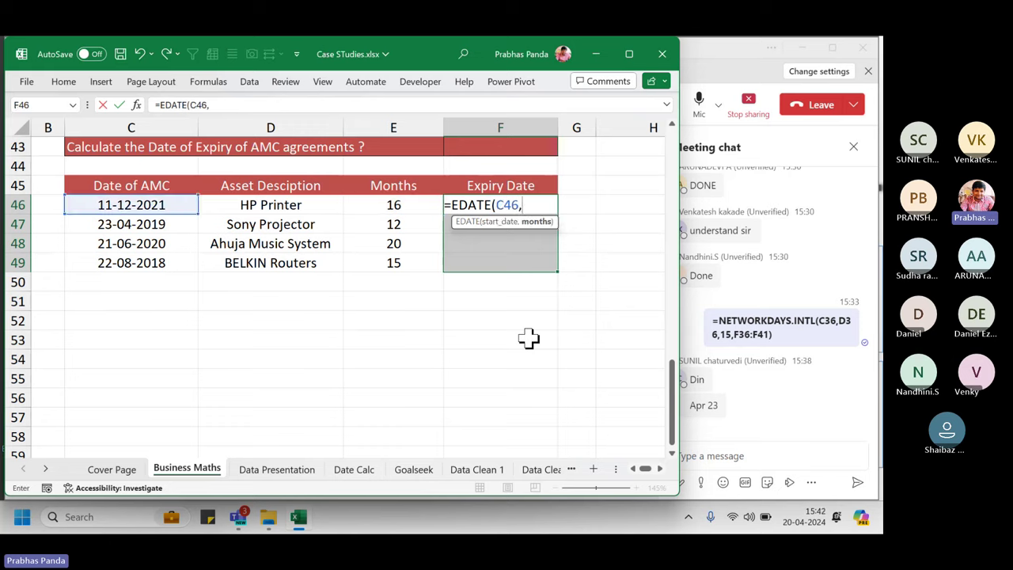
left_click(407, 204)
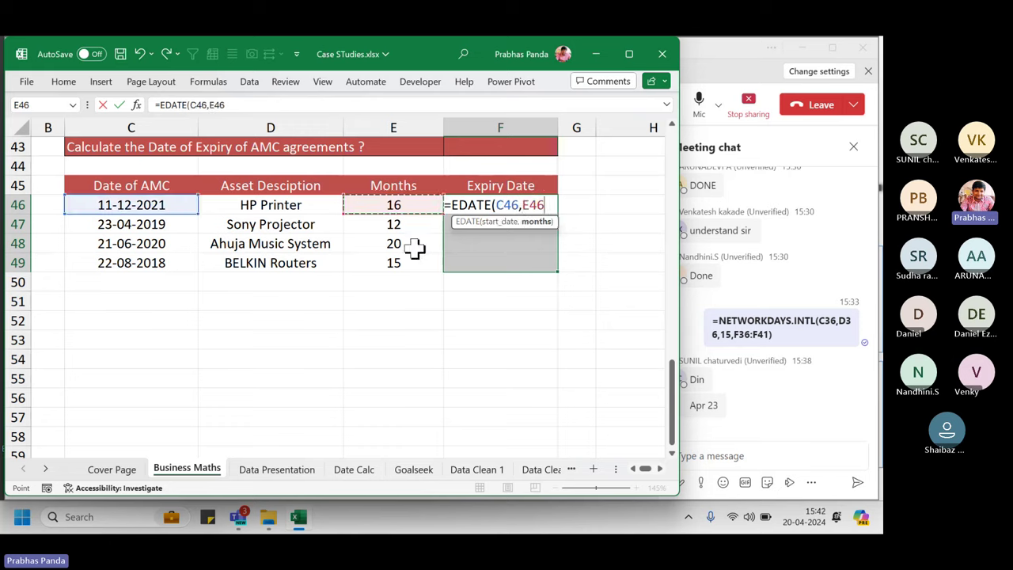
type(")")
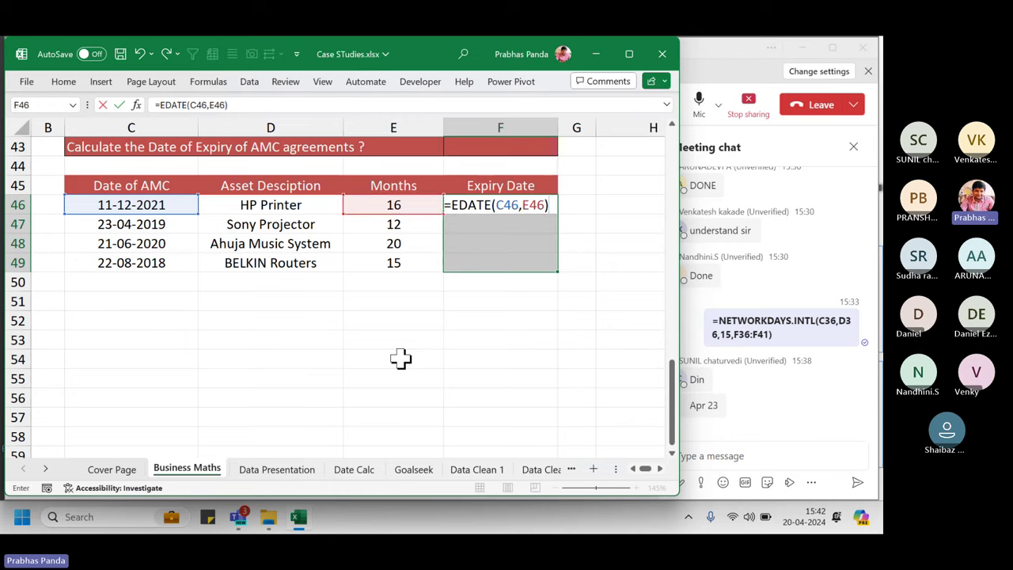
key("ctrl+Return")
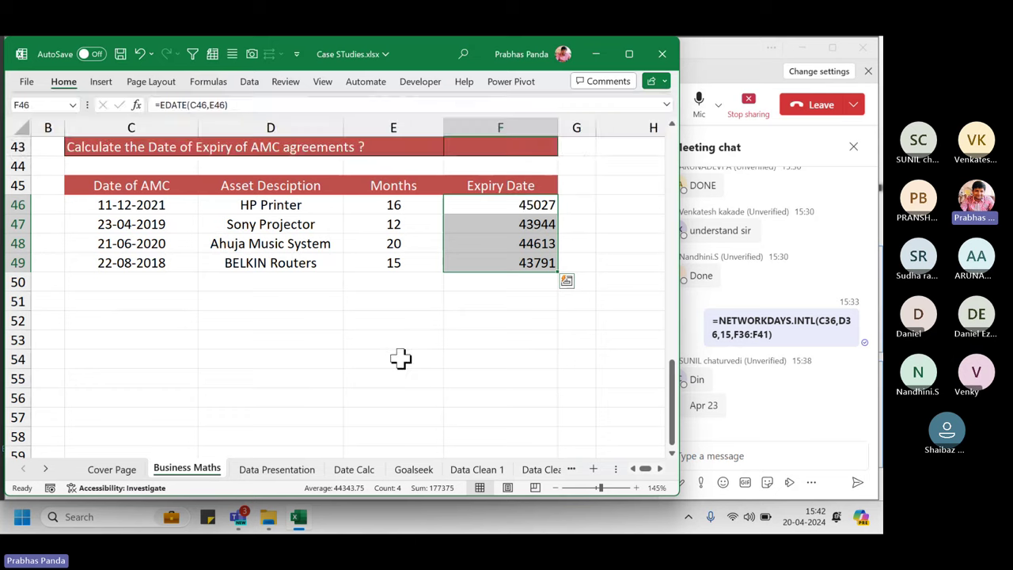
Place the =EDATE(C46,E46) formula text in F44 and colour it red.
key("F2")
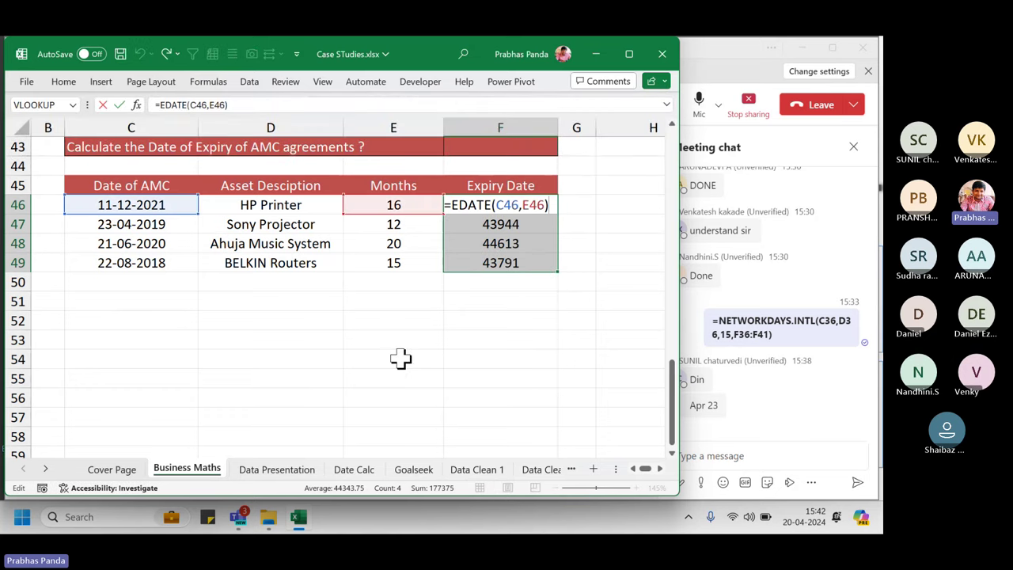
key("Escape")
key("Up")
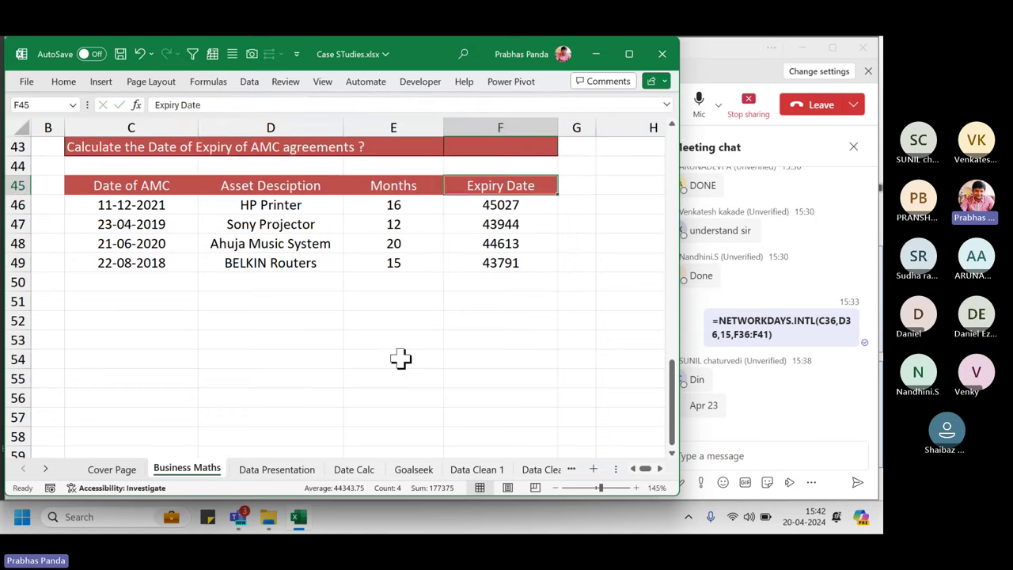
key("Up")
key("Down")
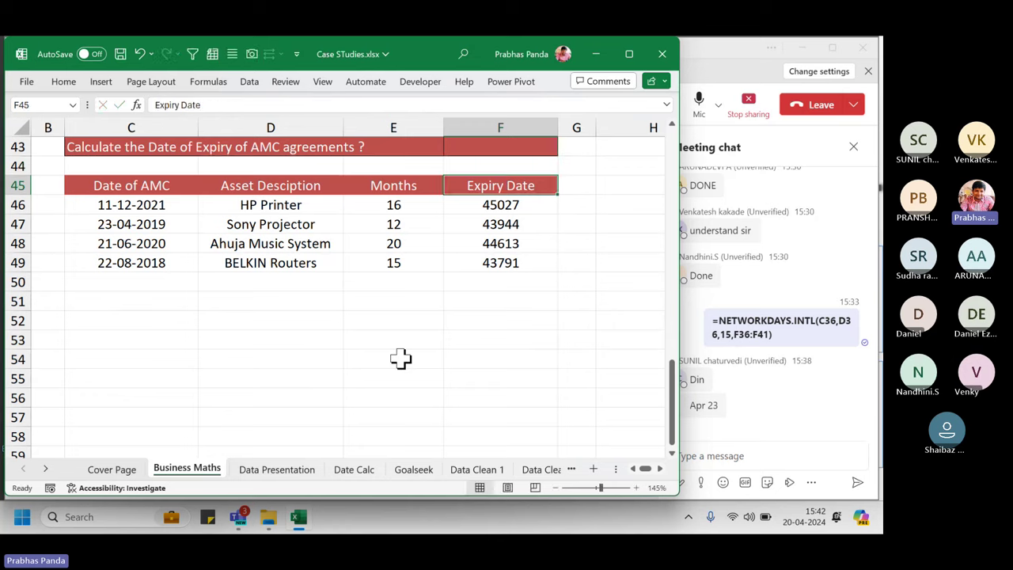
left_click(515, 165)
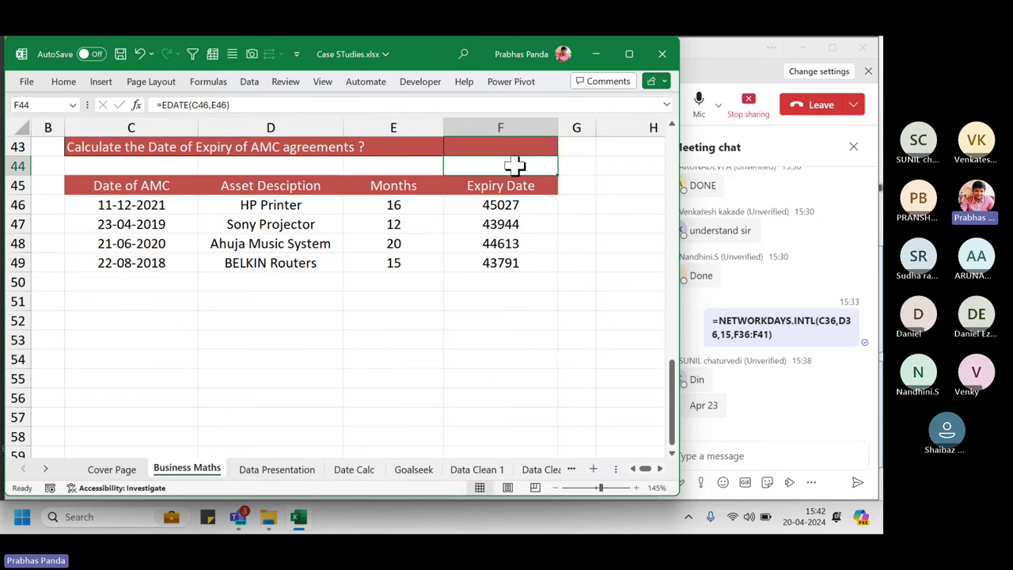
left_click(64, 82)
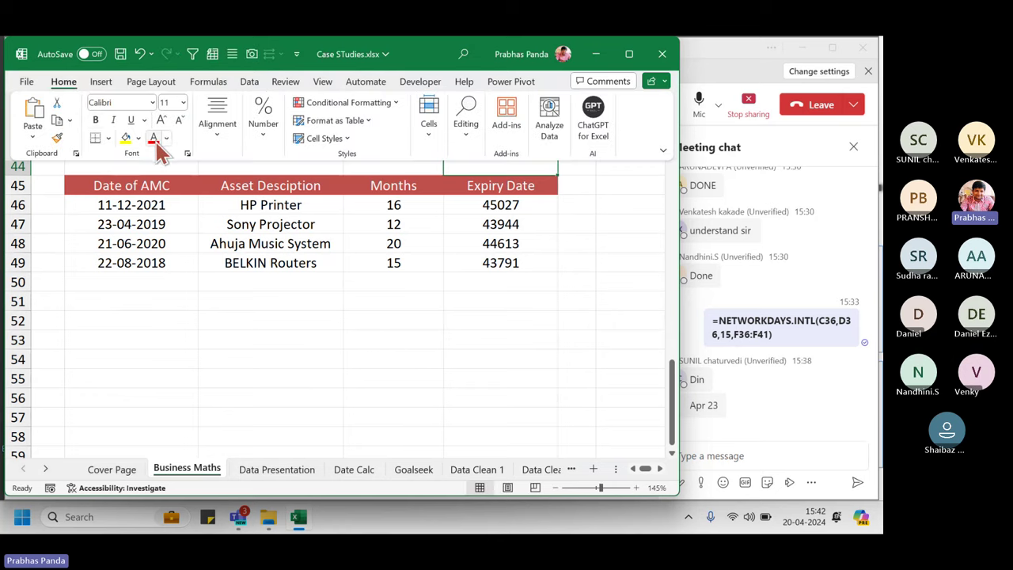
left_click(155, 141)
left_click(479, 300)
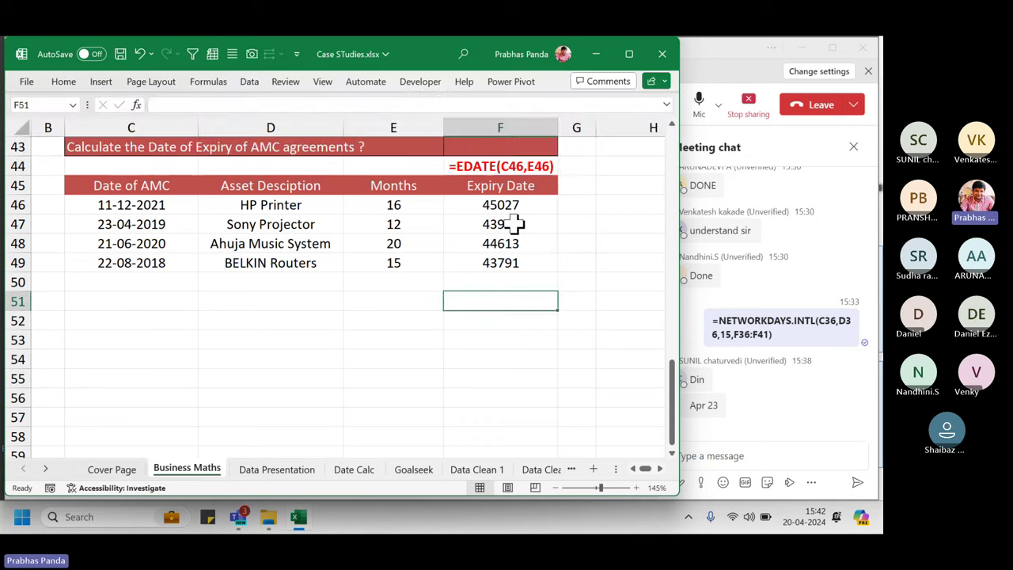
left_click_drag(522, 207, 528, 262)
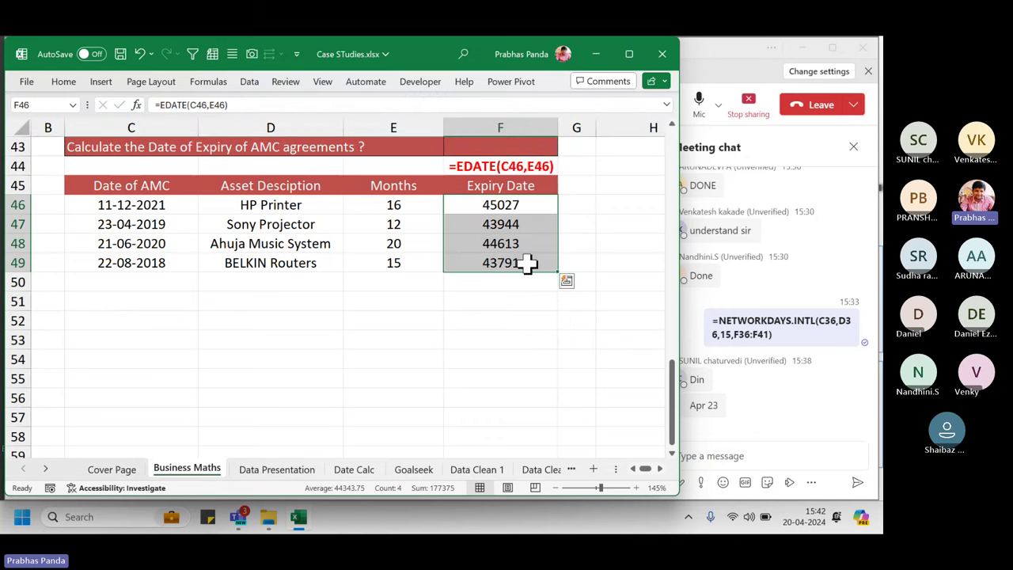
Launch the On-Screen Keyboard from a Start search for 'ON', then minimize it.
key("super")
type("ON")
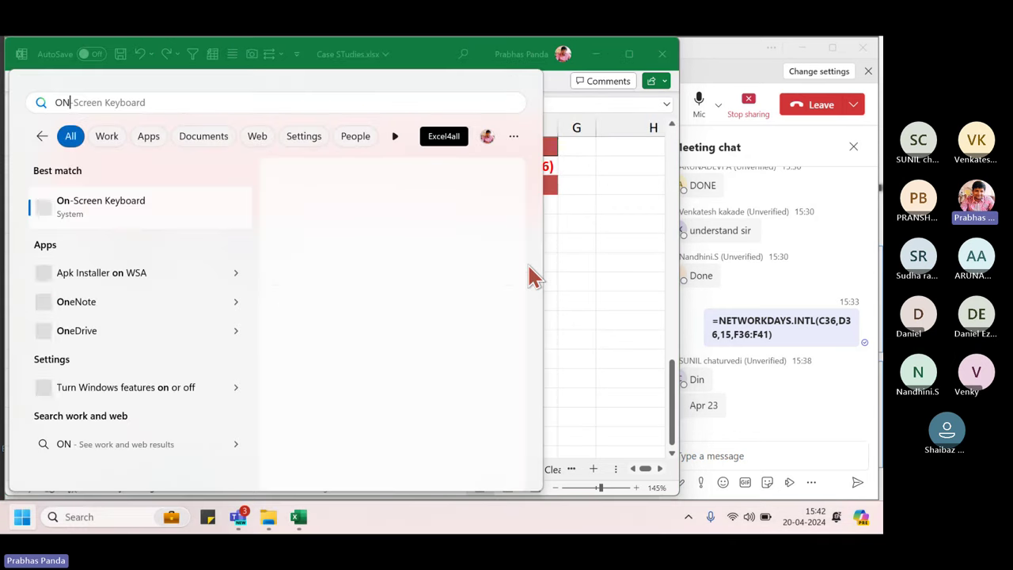
key("Return")
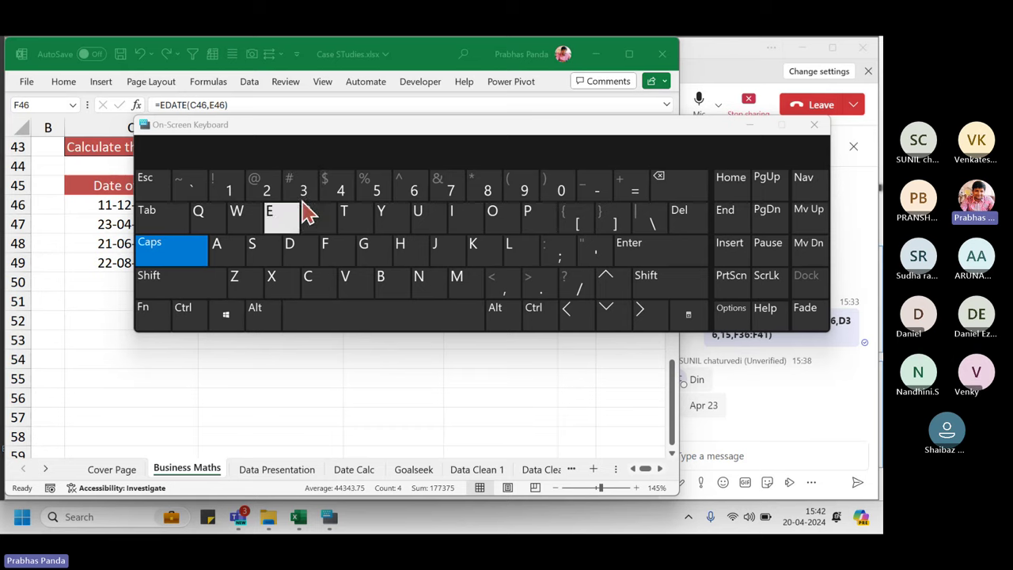
left_click(746, 125)
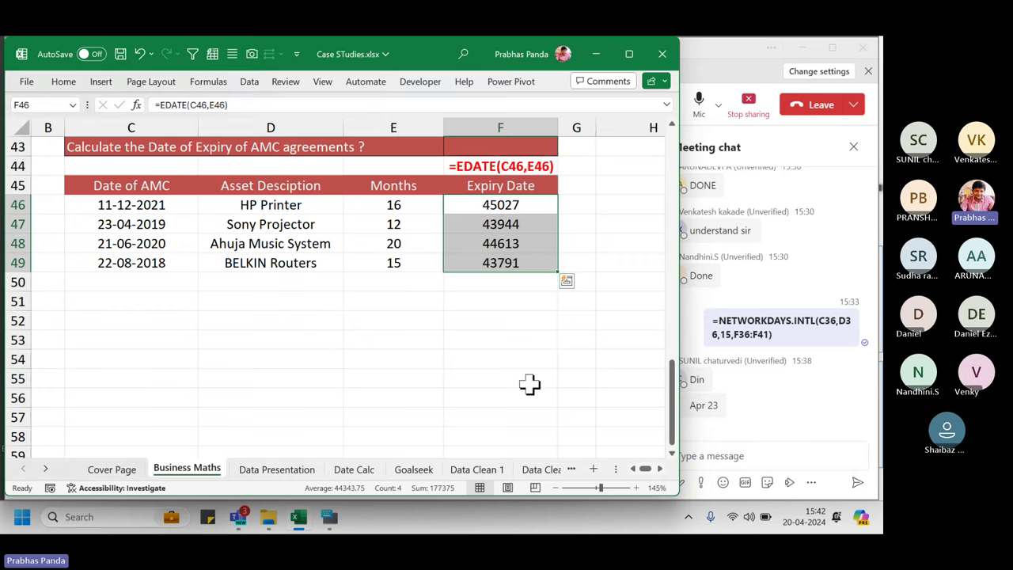
Apply the Date format to F46:F49, showing 11-Apr-23, 23-Apr-20, 21-Feb-22 and 22-Nov-19.
key("ctrl+shift+3")
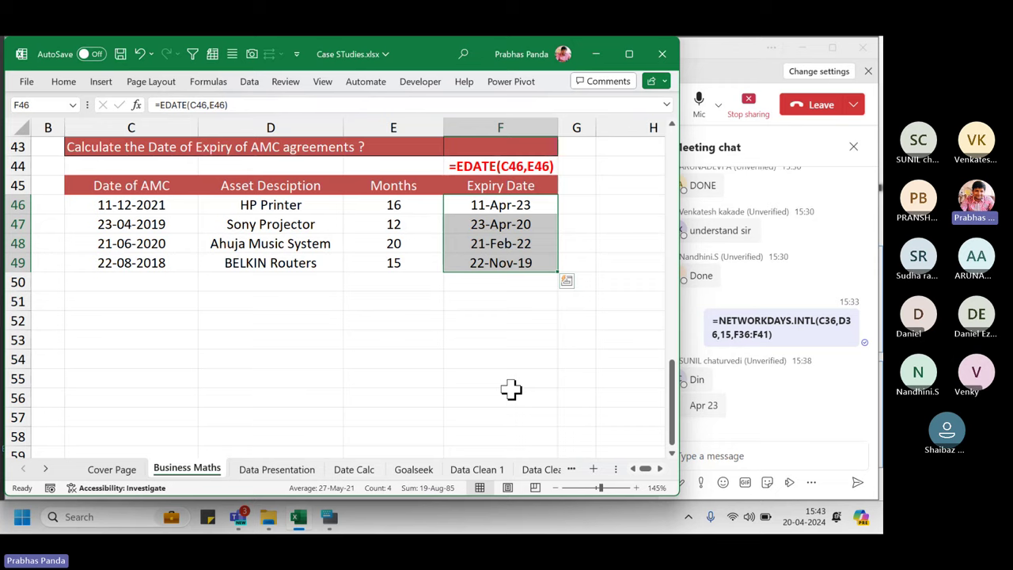
Post =EDATE(C46,E46) in the Teams meeting chat and switch back to Excel.
left_click(752, 458)
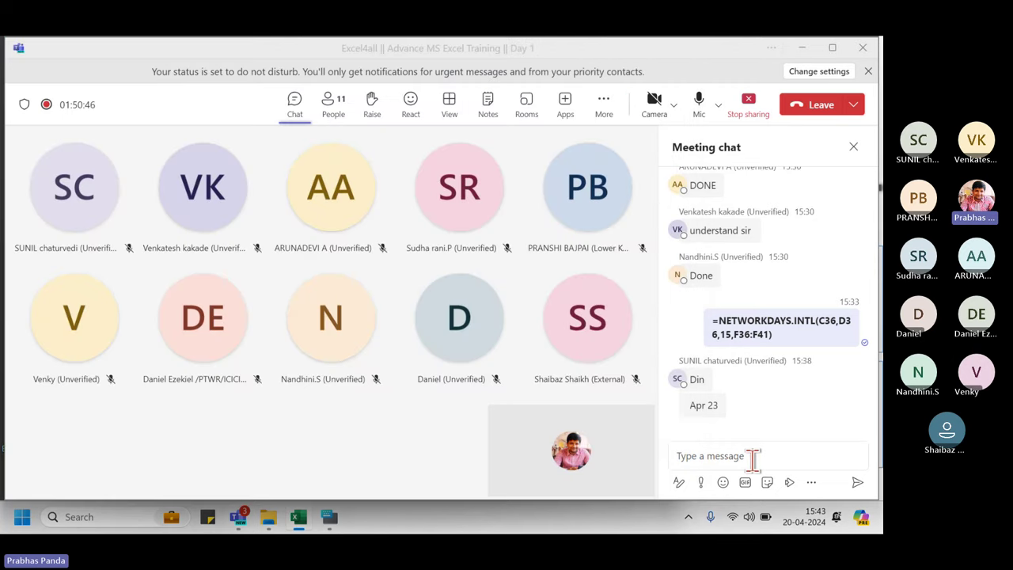
type("=EDATE(C46,E46)")
key("Return")
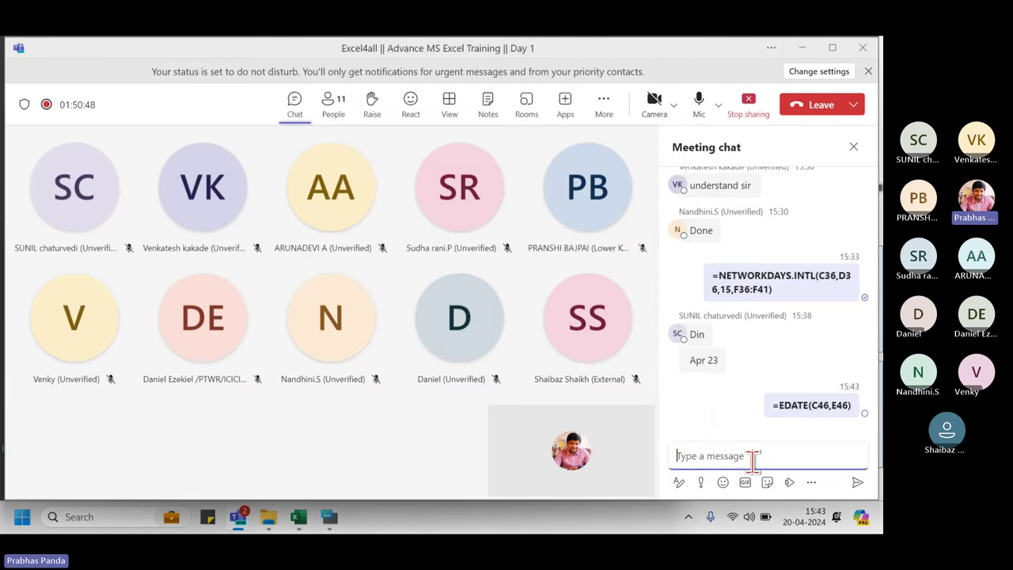
key("alt+Tab")
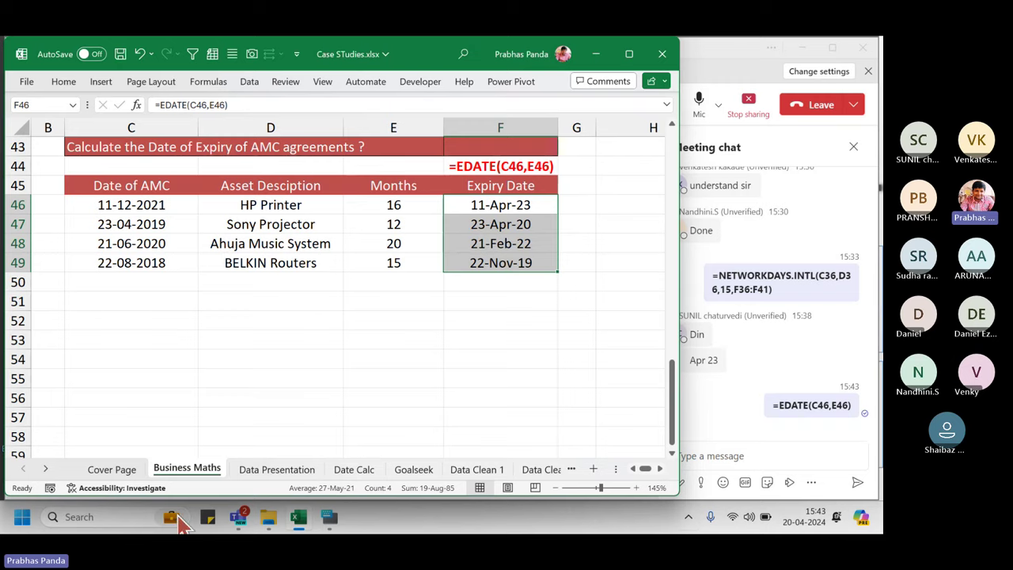
Bring back the On-Screen Keyboard, then minimize it to reveal the AMC expiry table.
left_click(329, 517)
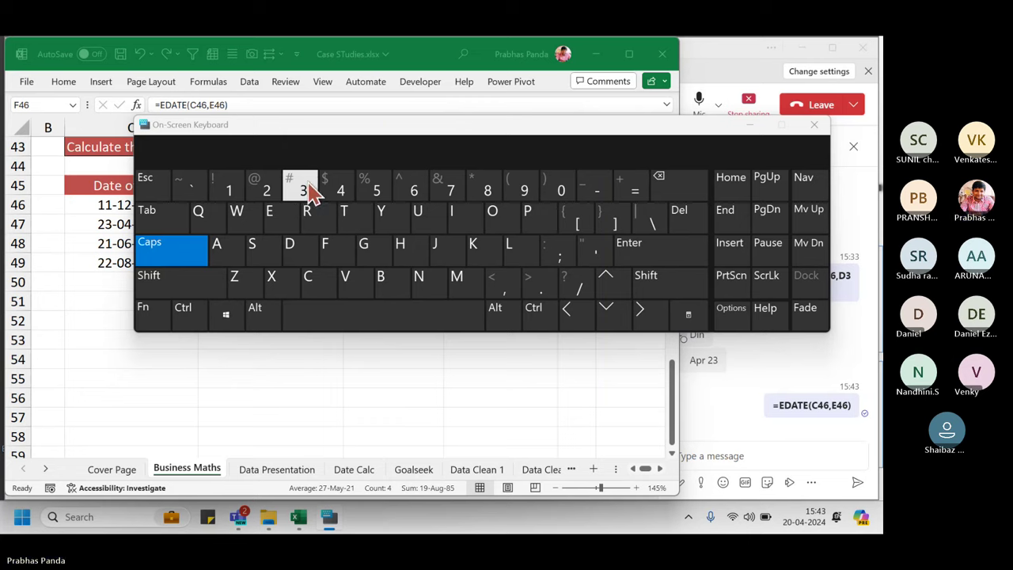
left_click(759, 127)
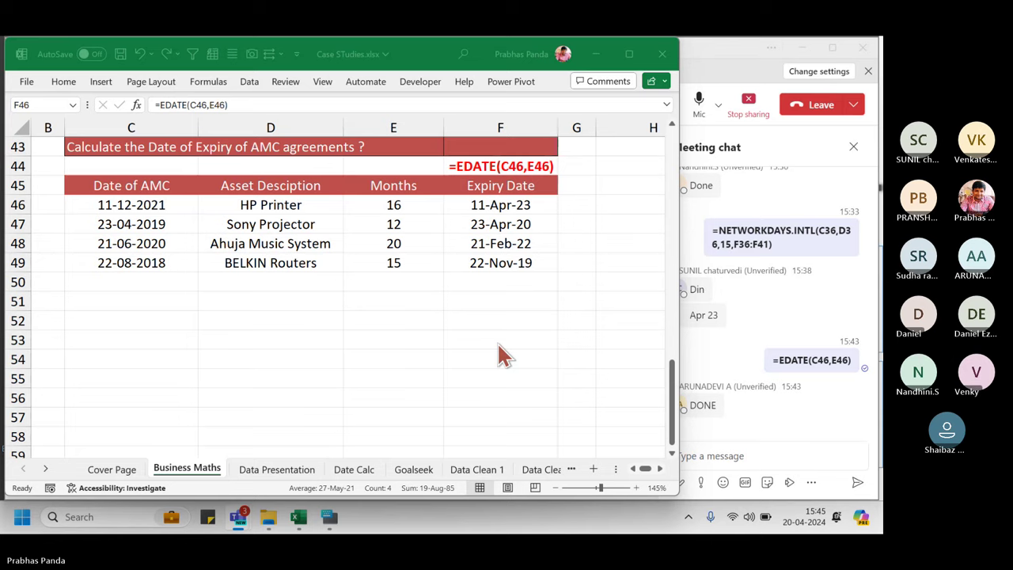
Apply the dd-mmm-yy date format to C46 so it reads 11-Dec-21.
scroll(546, 290, "up", 2)
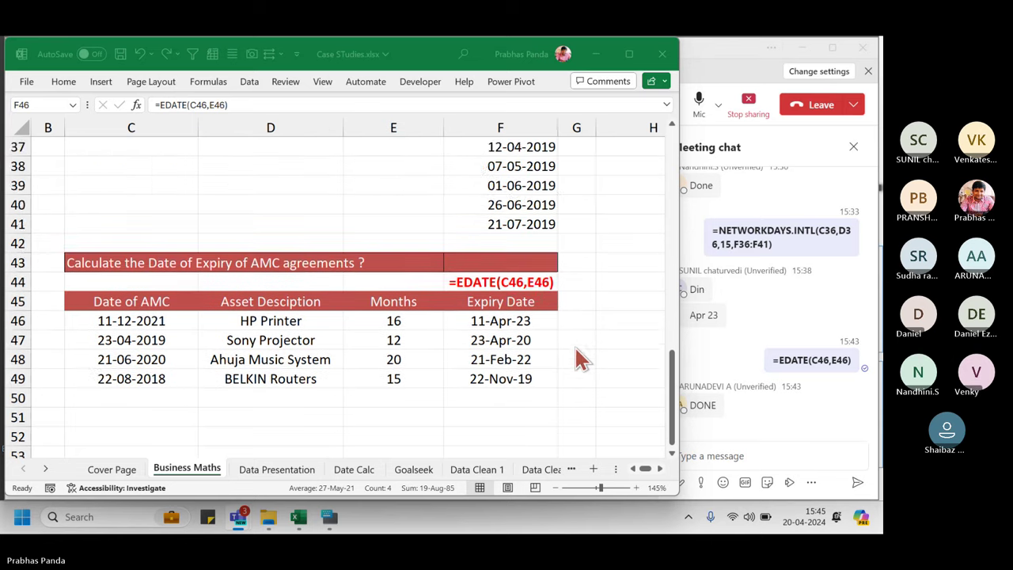
scroll(580, 360, "down", 1)
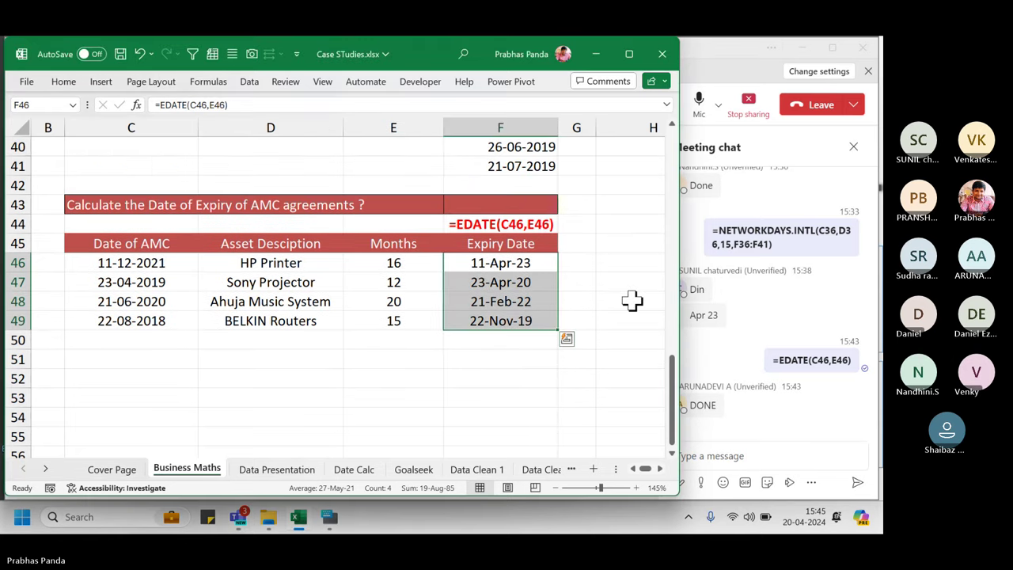
key("Right")
key("Right")
key("Right")
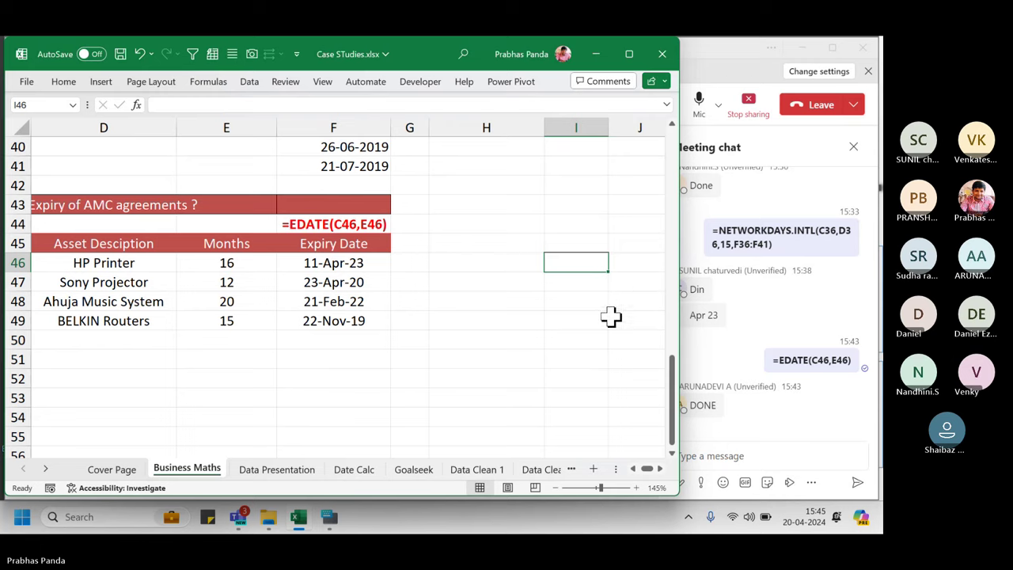
left_click(506, 244)
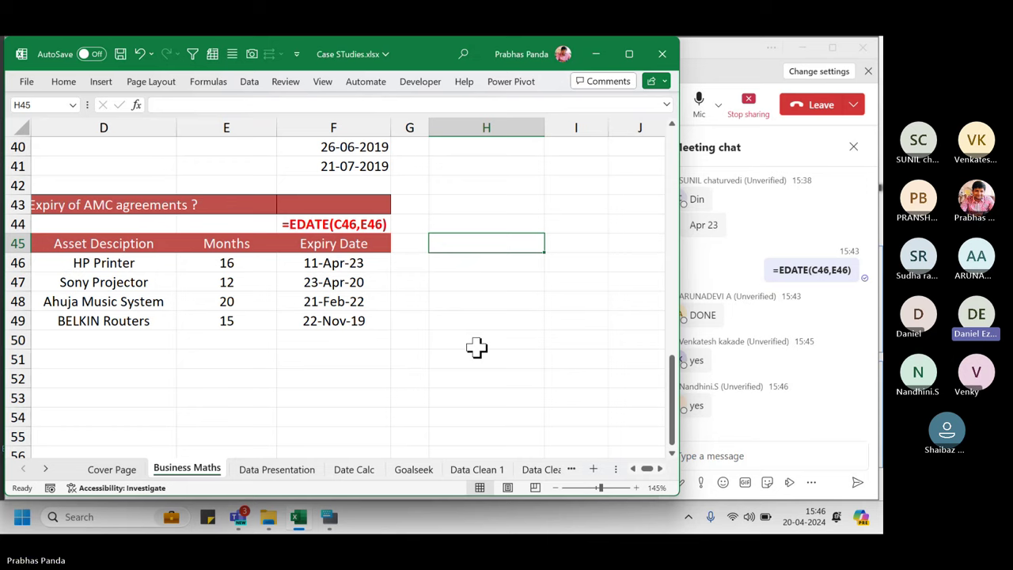
key("Left")
key("Left")
key("Home")
key("Down")
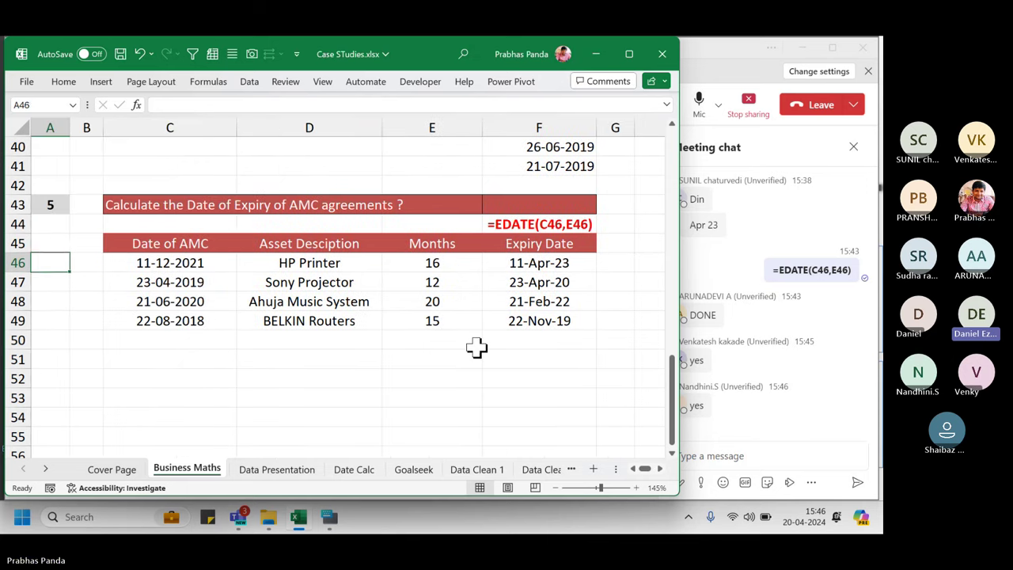
key("Right")
key("Right")
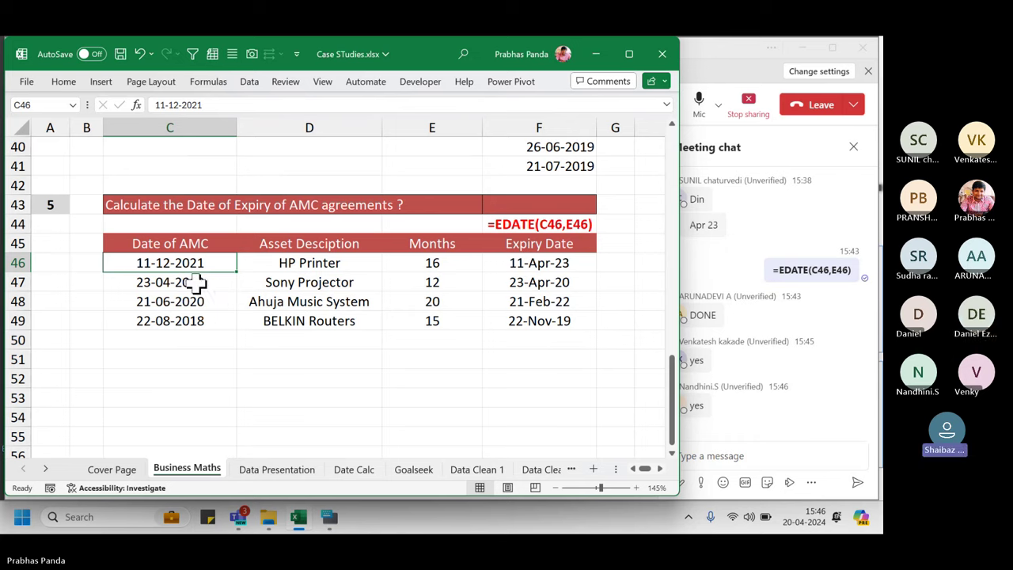
key("ctrl+shift+3")
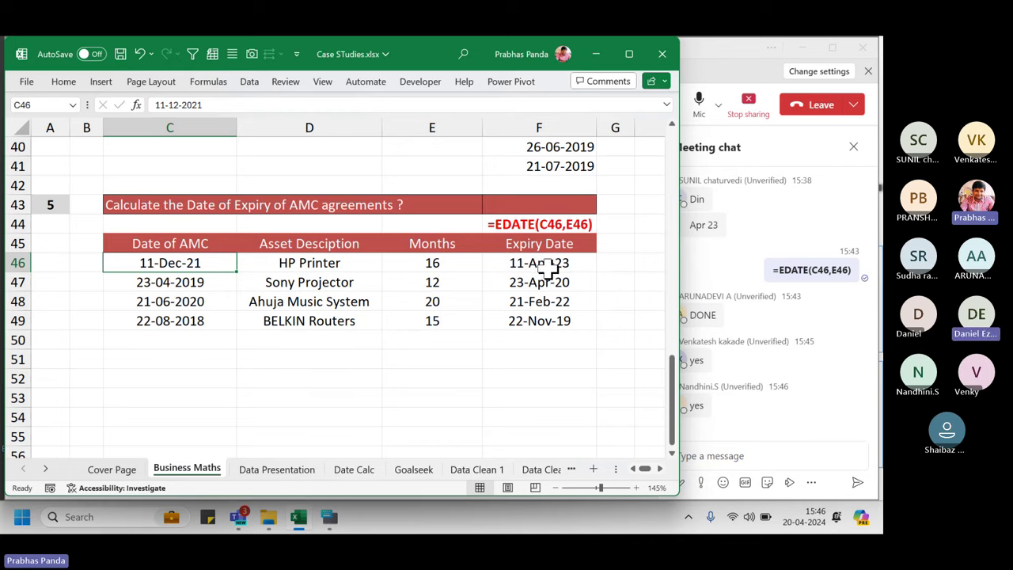
scroll(158, 420, "down", 5)
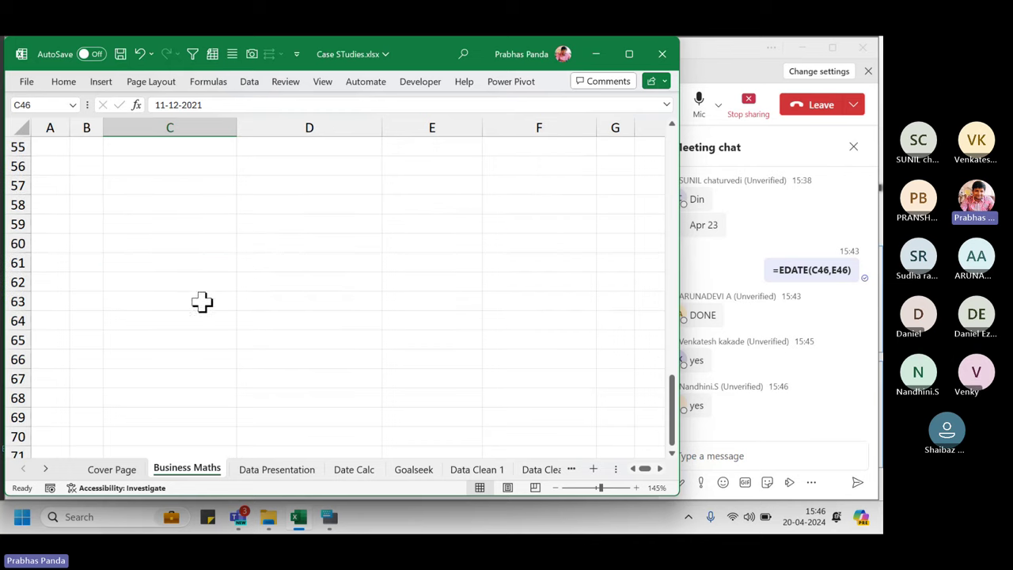
Enter the date pattern notes DDMMYYYY in D59 and MMDDYYYY in D60.
left_click(276, 224)
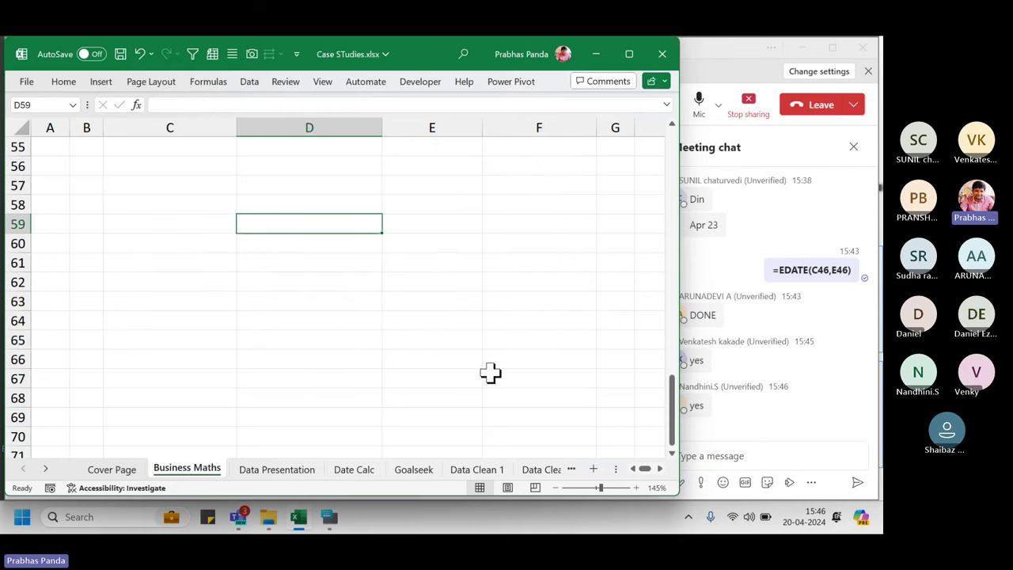
type("DDMMYYYY")
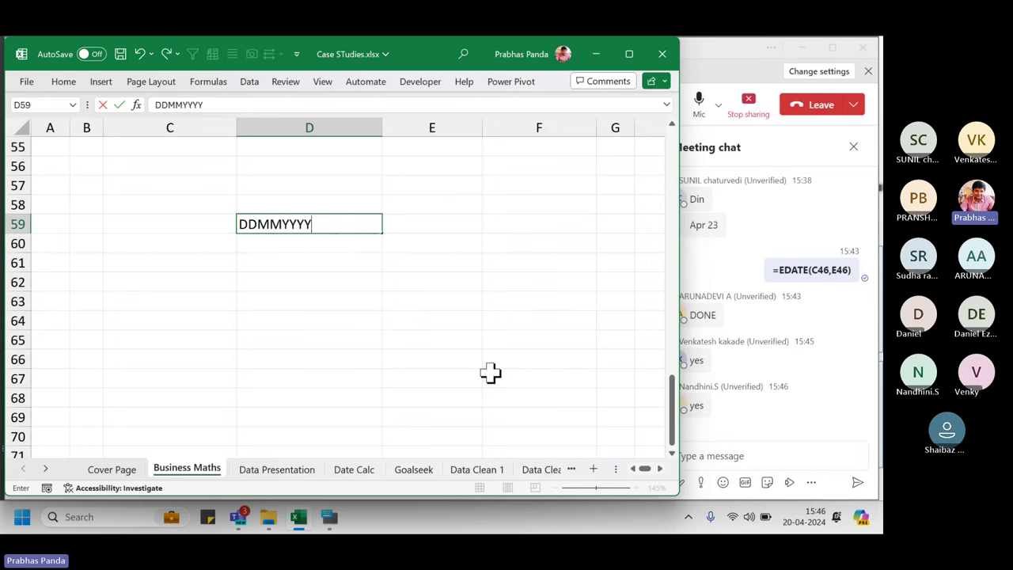
key("Return")
type("DDYYYY")
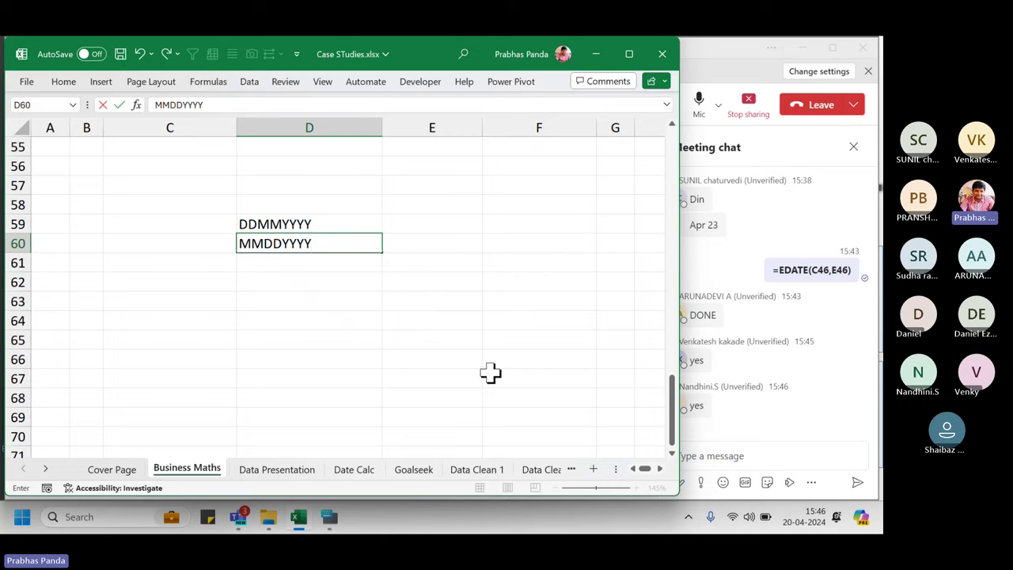
key("Return")
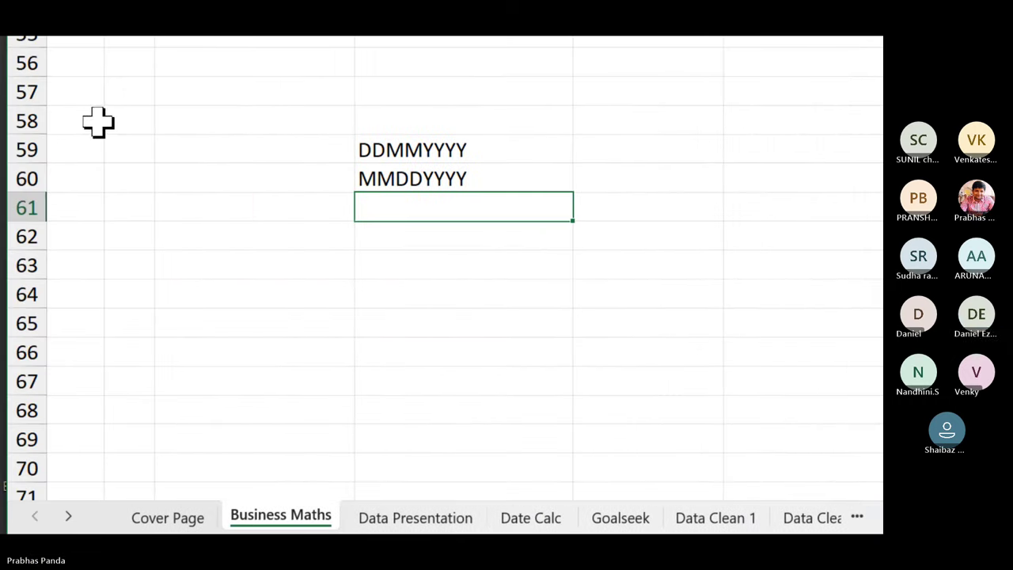
Add separators so the notes read DD-MM-YYYY in D59 and MM/DD/YYYY in D60.
left_click(366, 150)
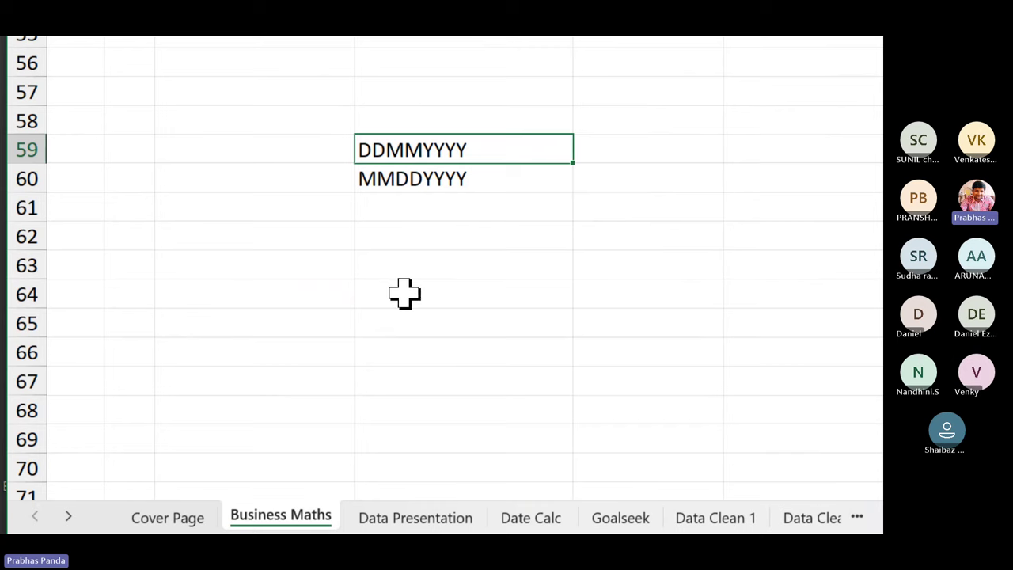
key("F2")
key("Left")
key("Left")
key("Left")
key("Left")
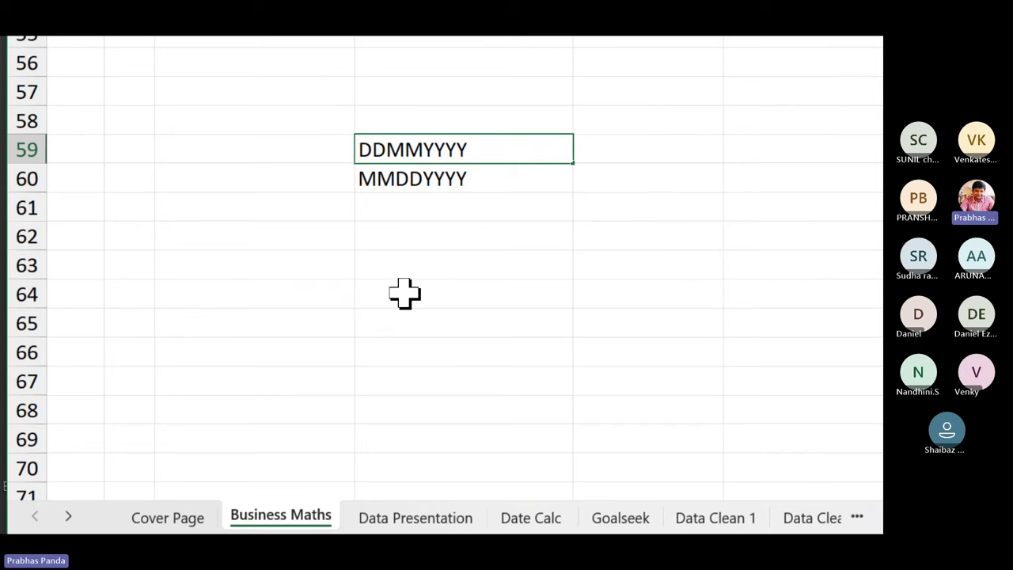
type("-")
key("Left")
key("Left")
key("Left")
type("-")
key("Return")
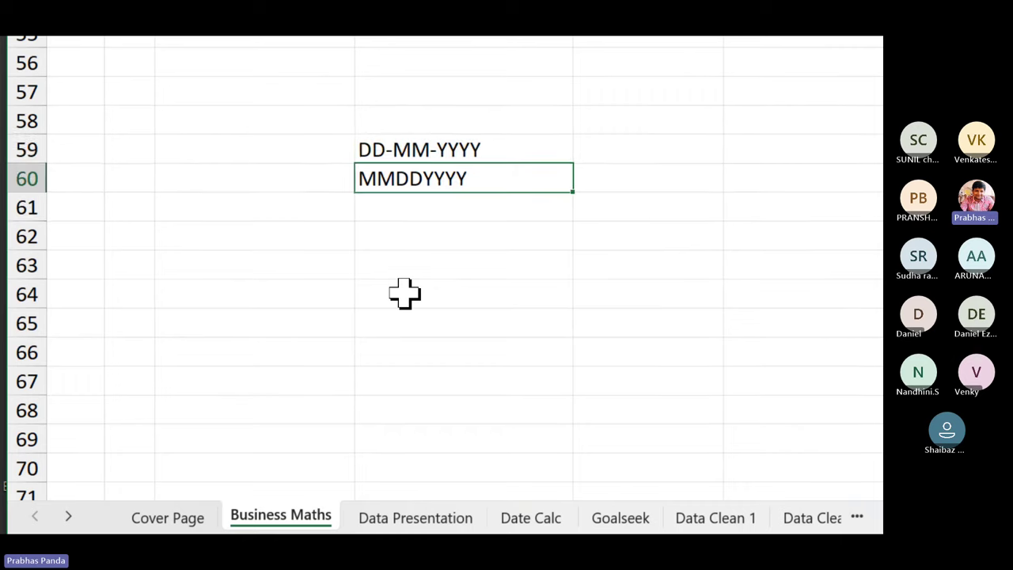
key("F2")
key("Left")
key("Left")
key("Left")
key("Left")
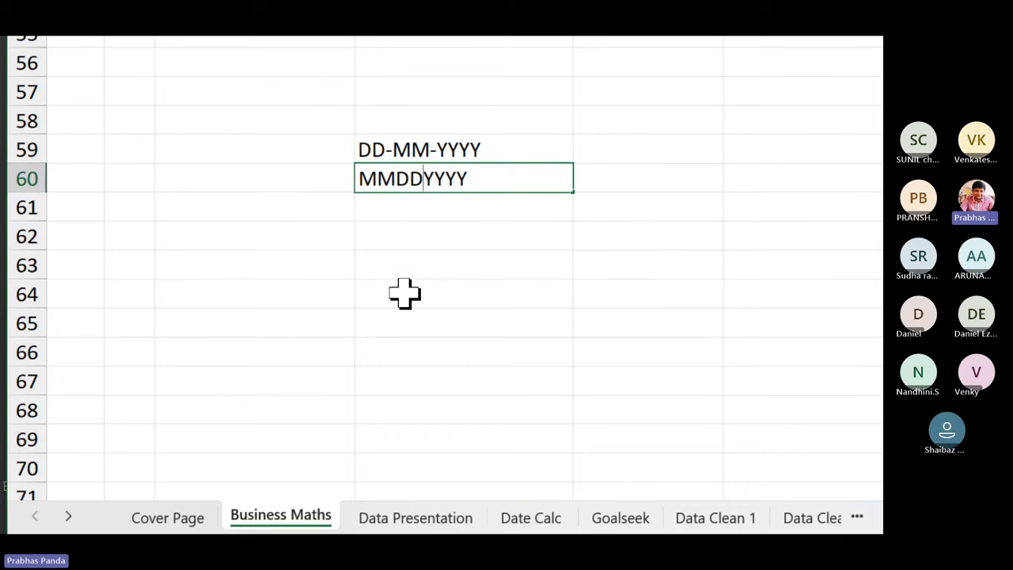
type("/")
key("Left")
key("Left")
key("Left")
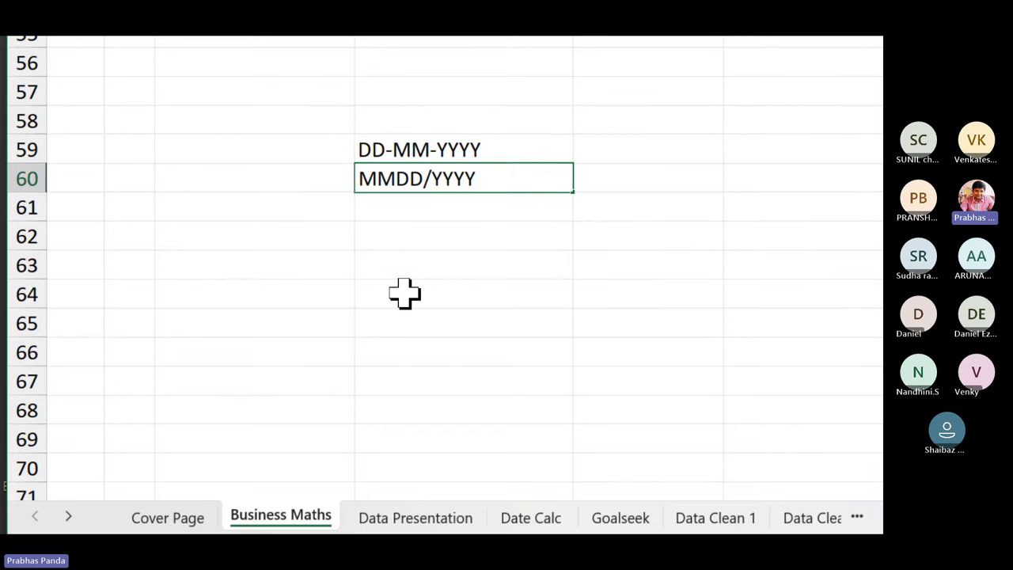
type("/")
key("Return")
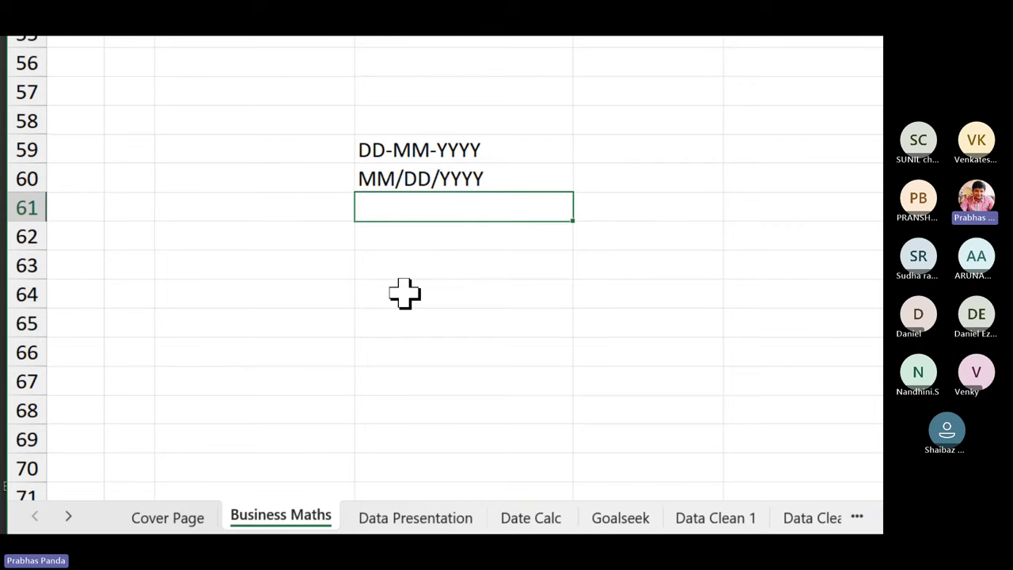
Change the D59 note to DD-MMMM-YYYY.
key("Up")
key("Up")
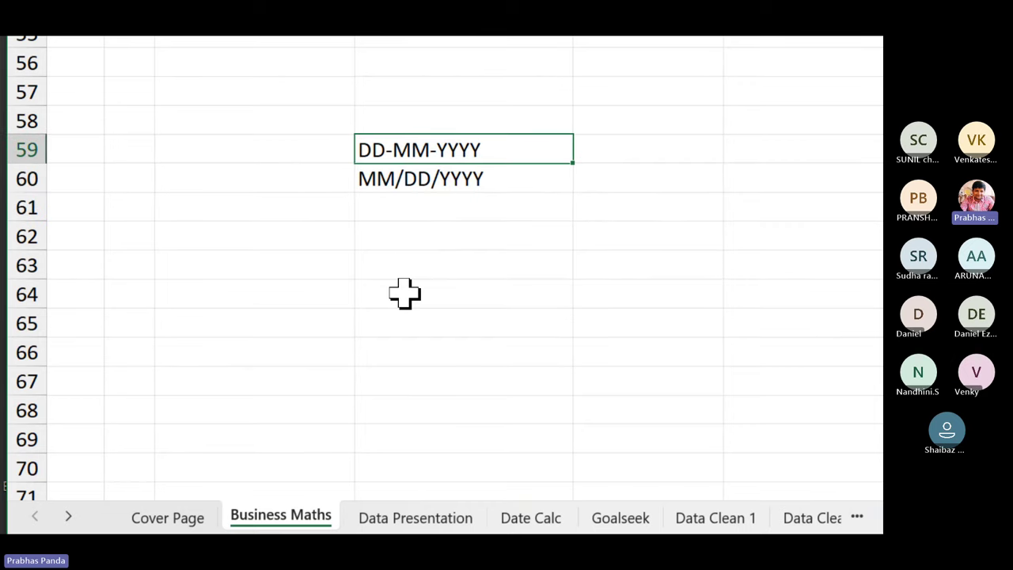
double_click(411, 149)
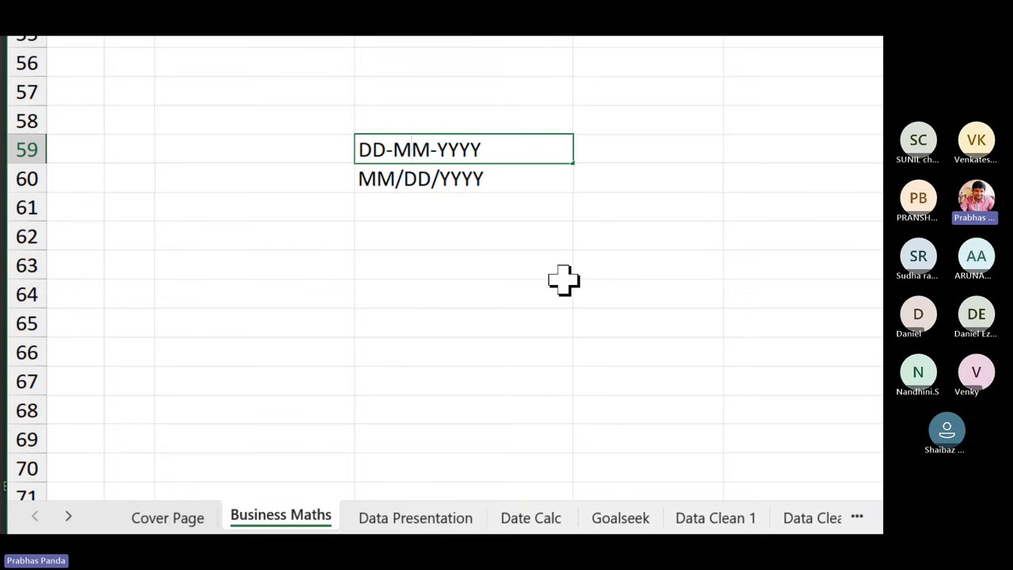
type("M")
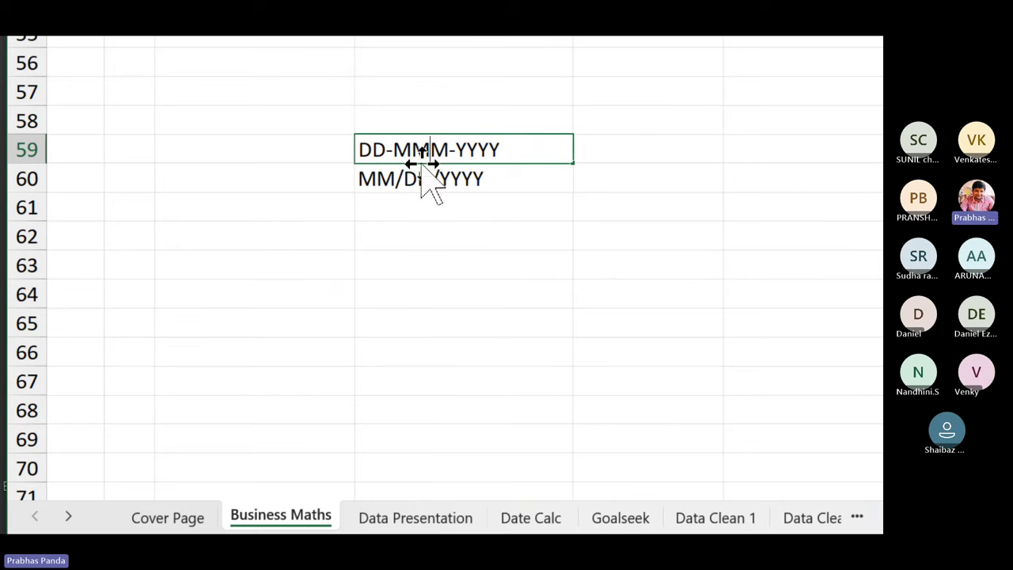
scroll(182, 232, "up", 4)
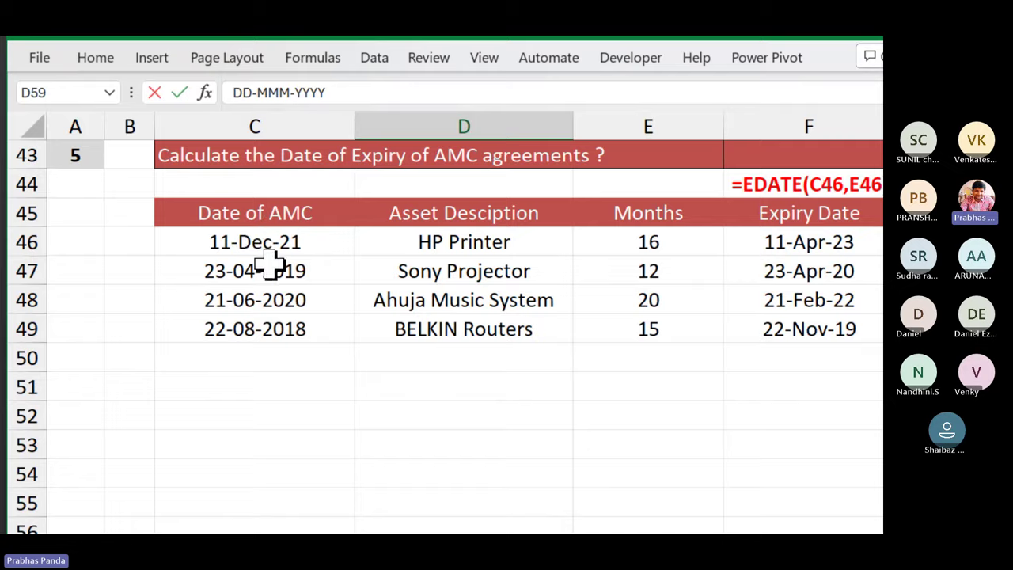
scroll(427, 369, "down", 2)
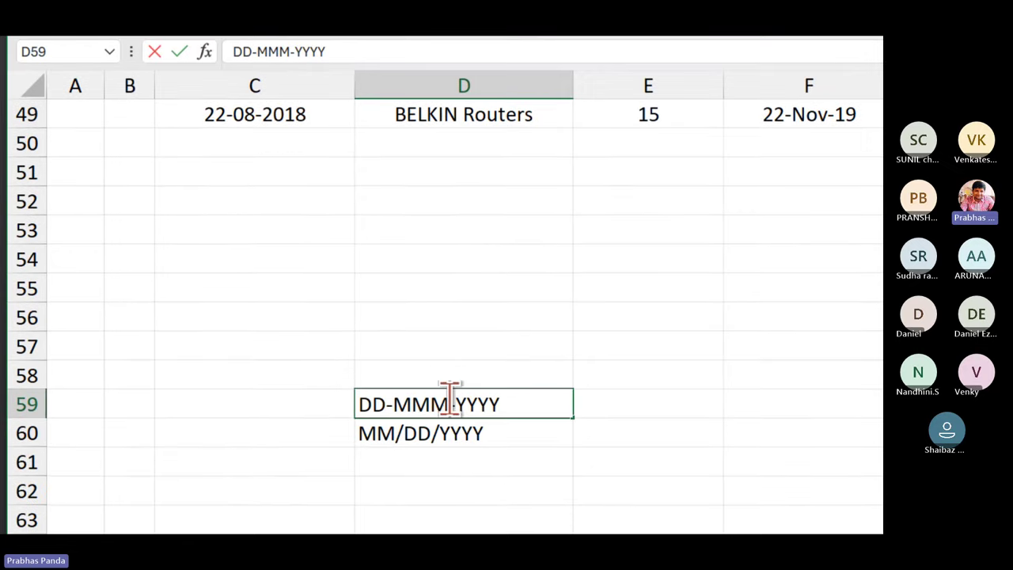
left_click(449, 400)
type("M")
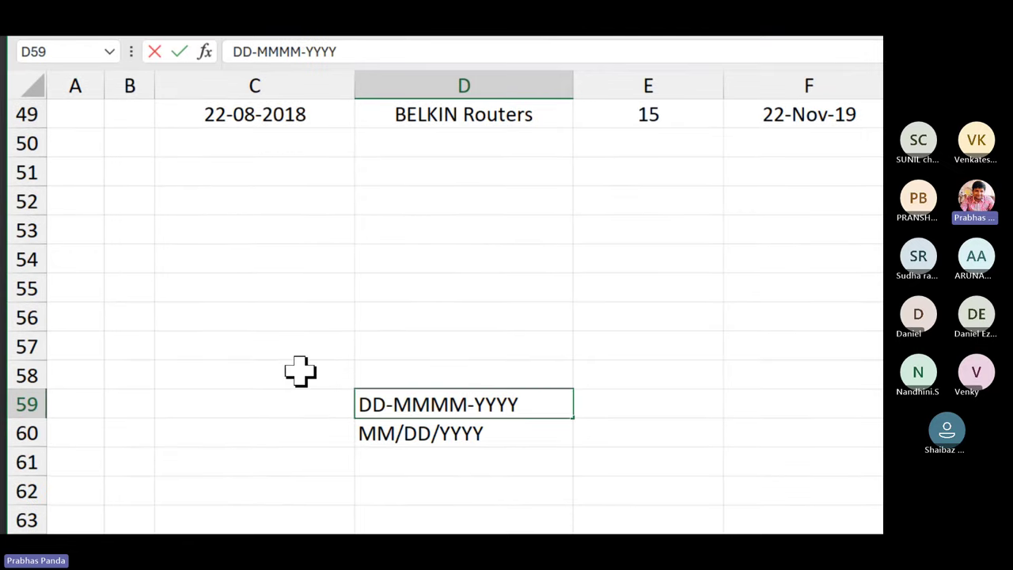
scroll(300, 370, "up", 2)
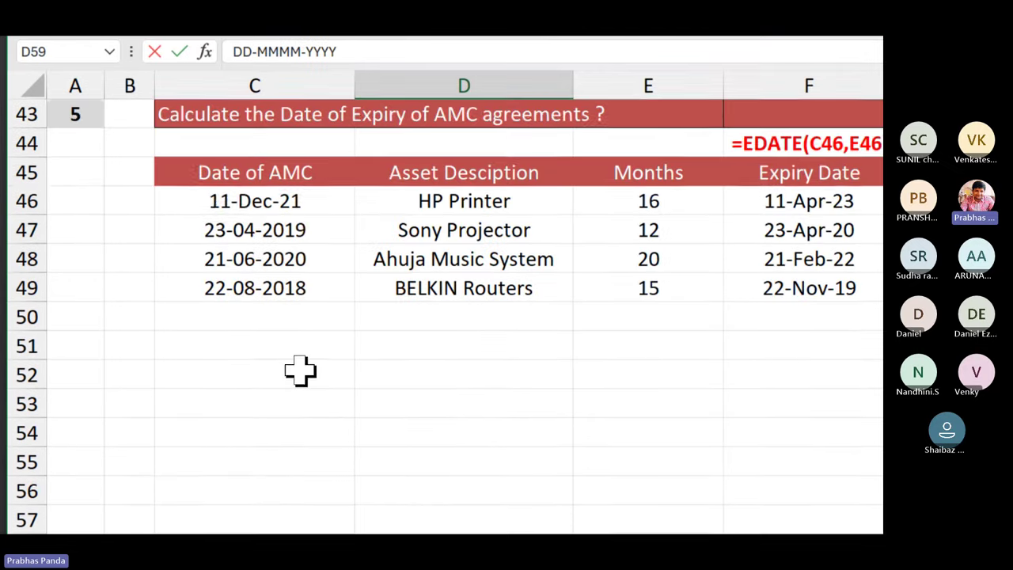
left_click(293, 207)
Try a full-month custom format on C46, then undo it to keep 11-Dec-21.
right_click(292, 209)
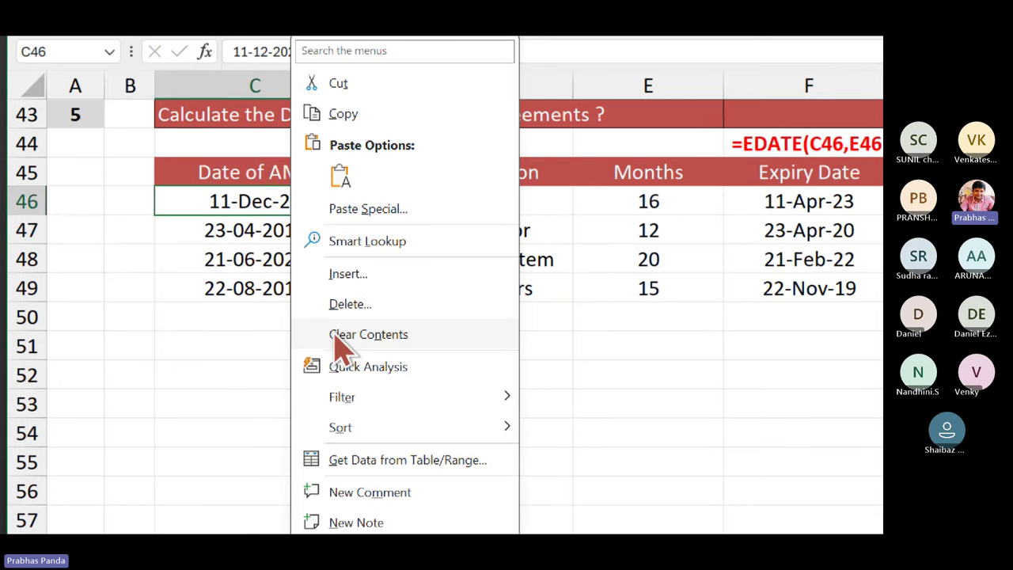
left_click(351, 549)
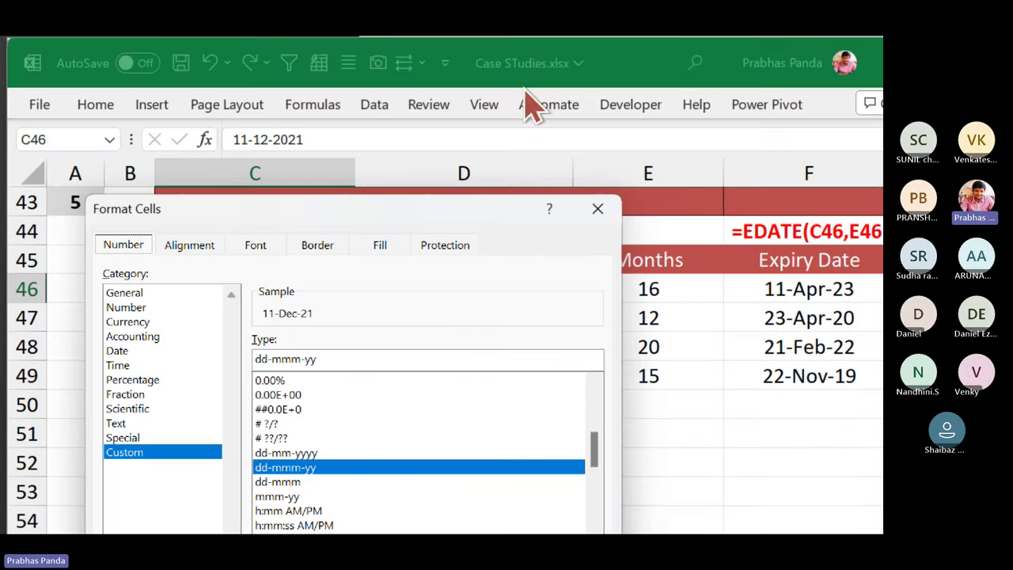
left_click(291, 358)
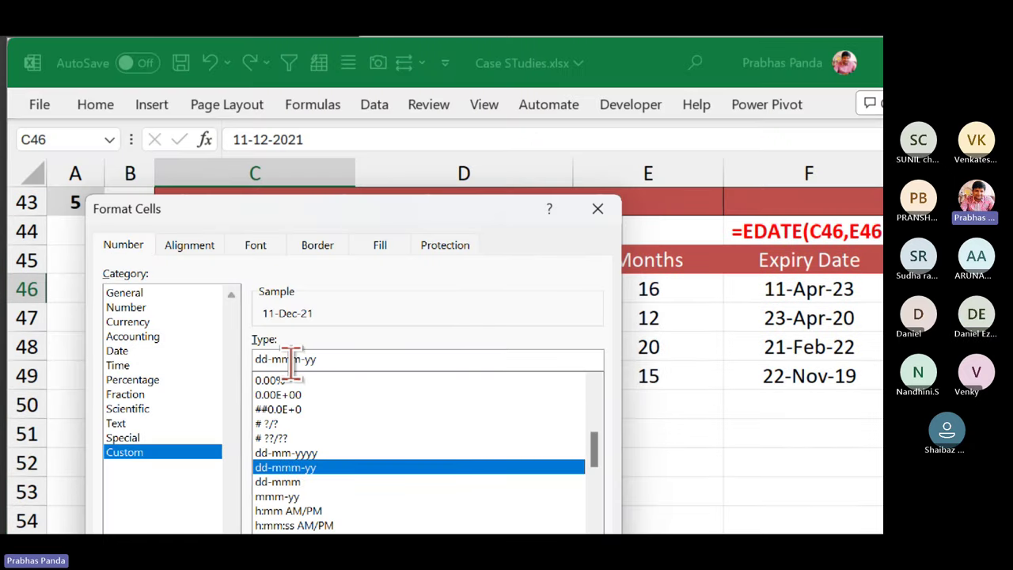
left_click_drag(383, 208, 617, 83)
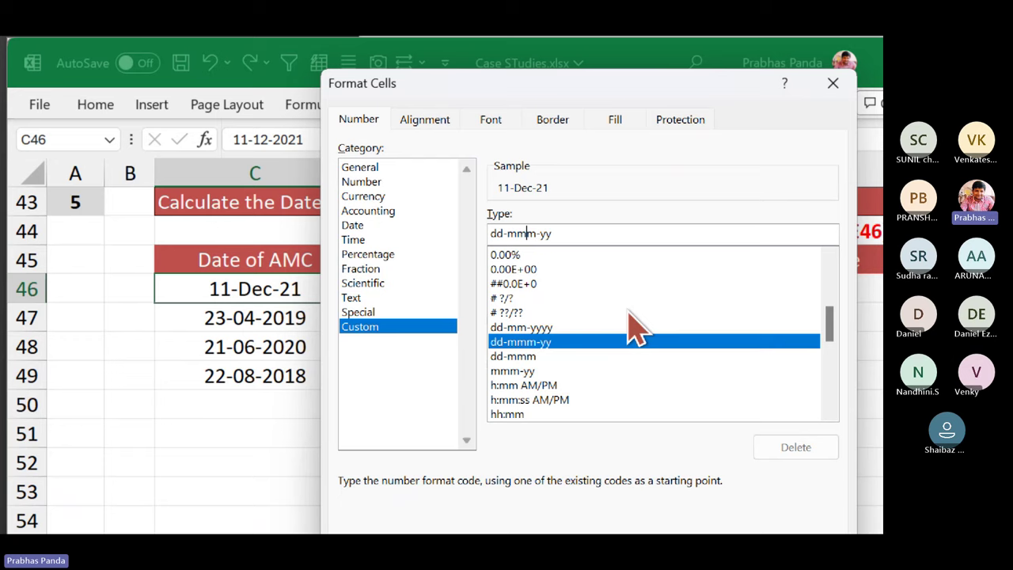
type("M")
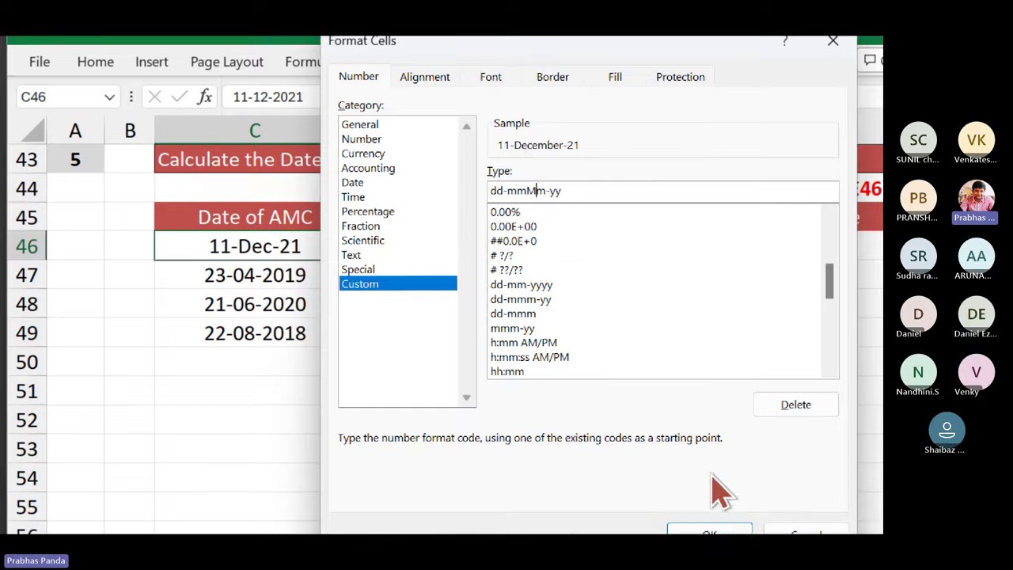
left_click(733, 457)
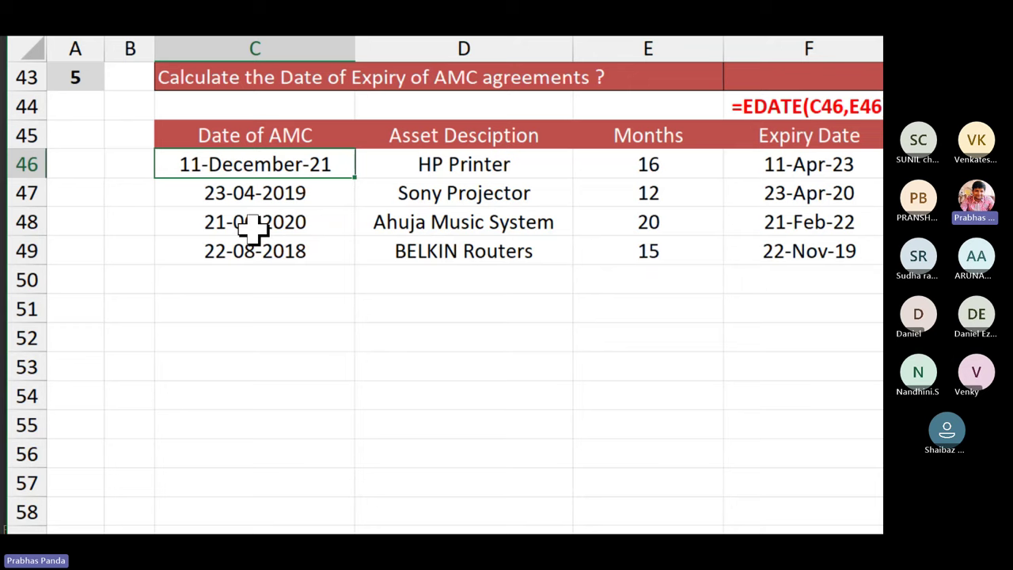
key("ctrl+z")
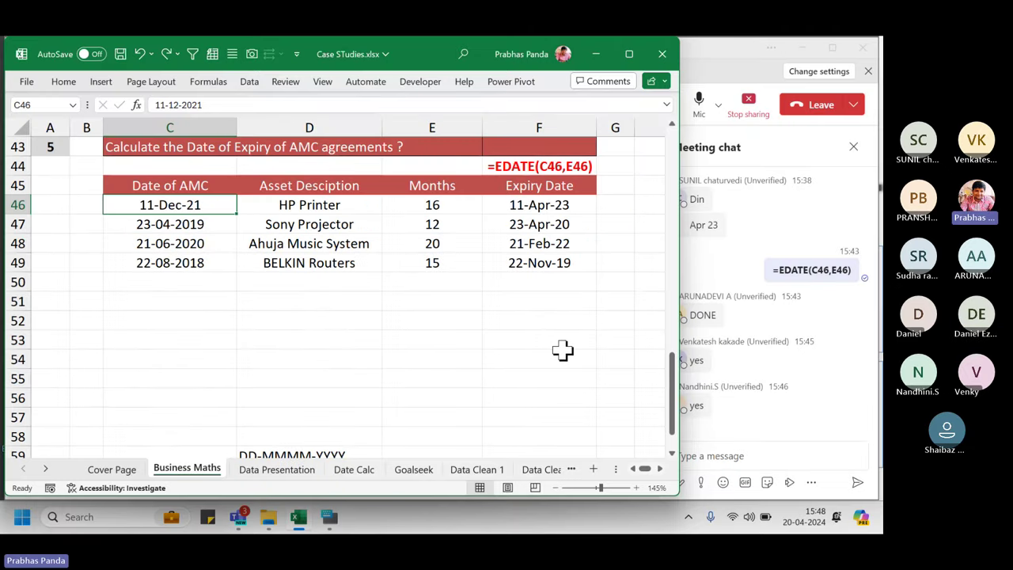
Select the four expiry dates F46:F49.
key("Right")
key("Right")
key("Right")
key("Right")
key("Right")
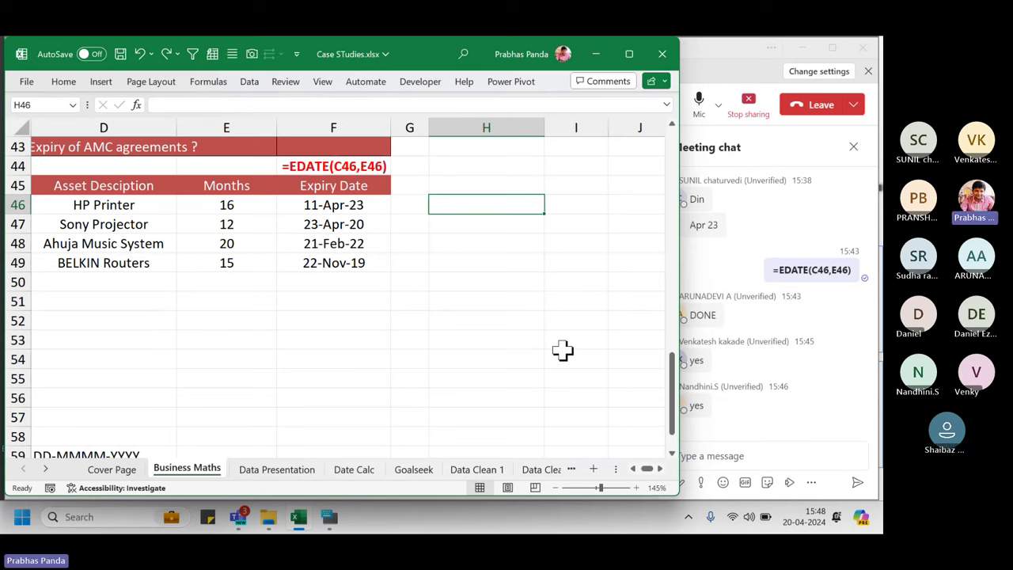
key("Left")
key("Left")
key("ctrl+shift+Down")
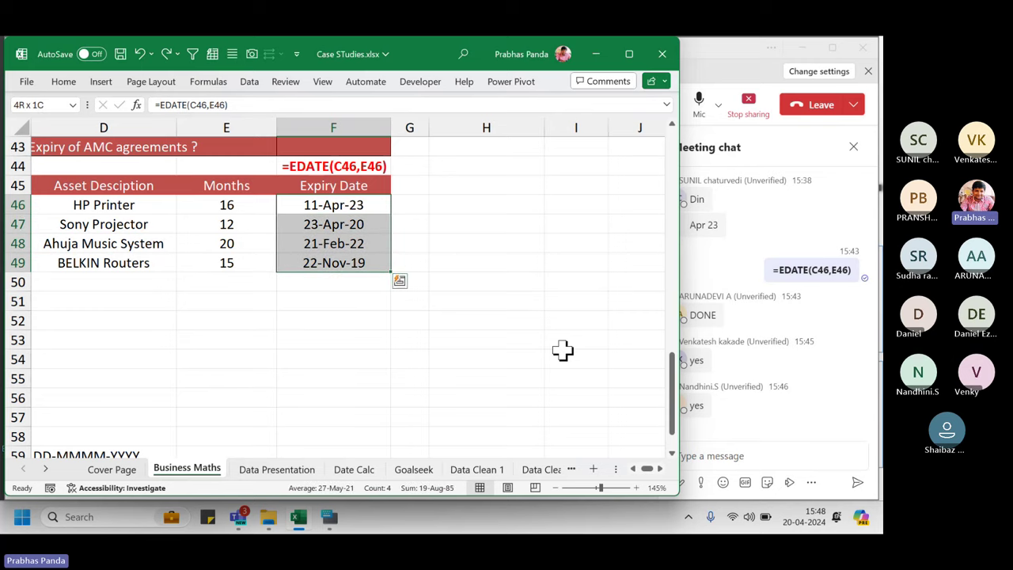
right_click(349, 244)
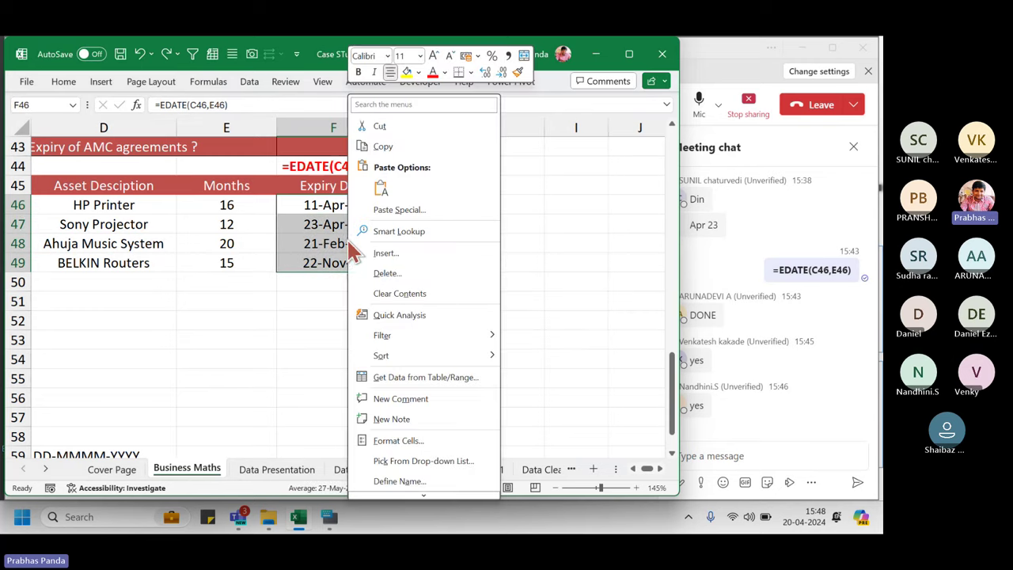
left_click(388, 440)
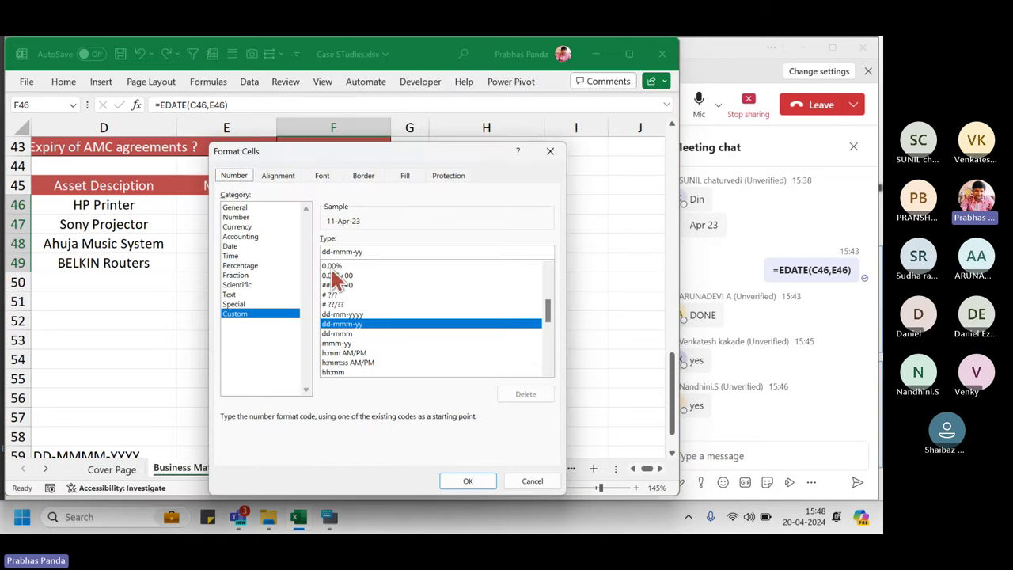
left_click(348, 251)
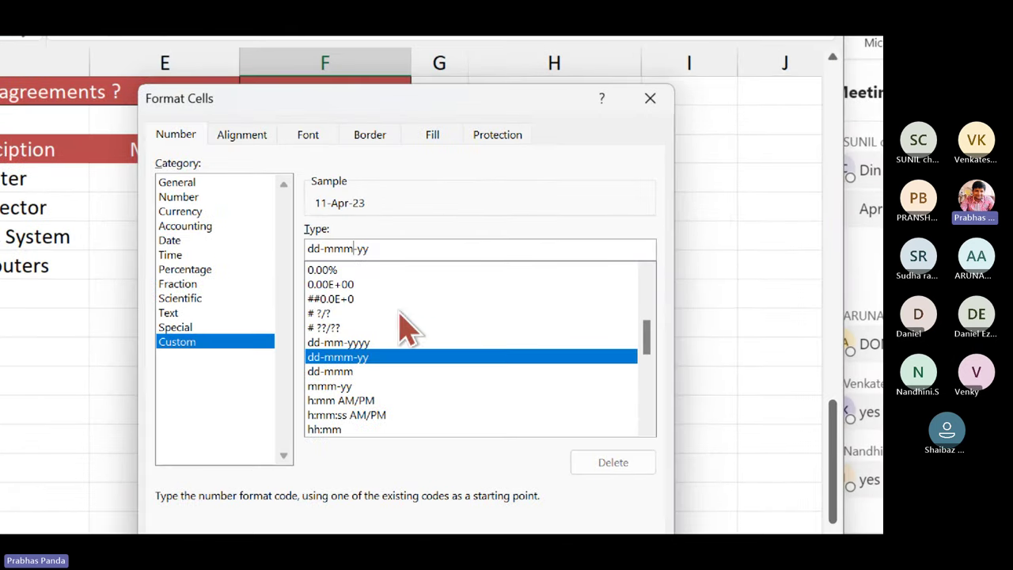
key("BackSpace")
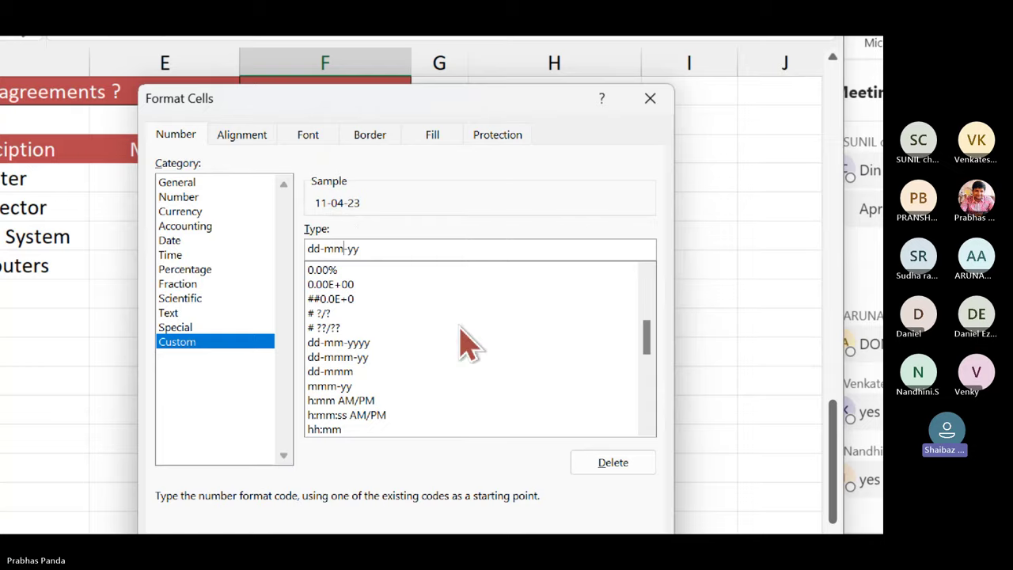
left_click(526, 455)
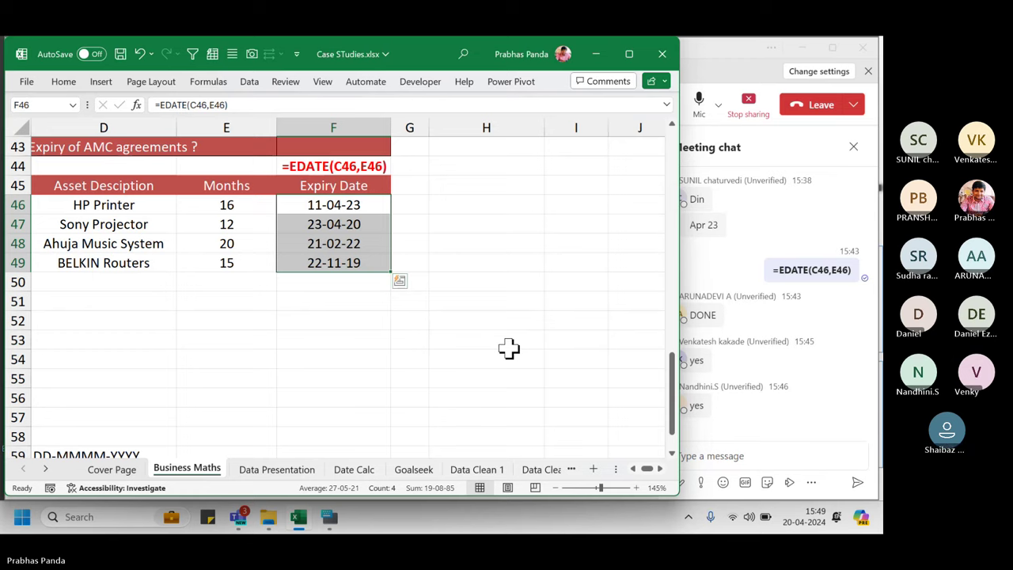
key("ctrl+z")
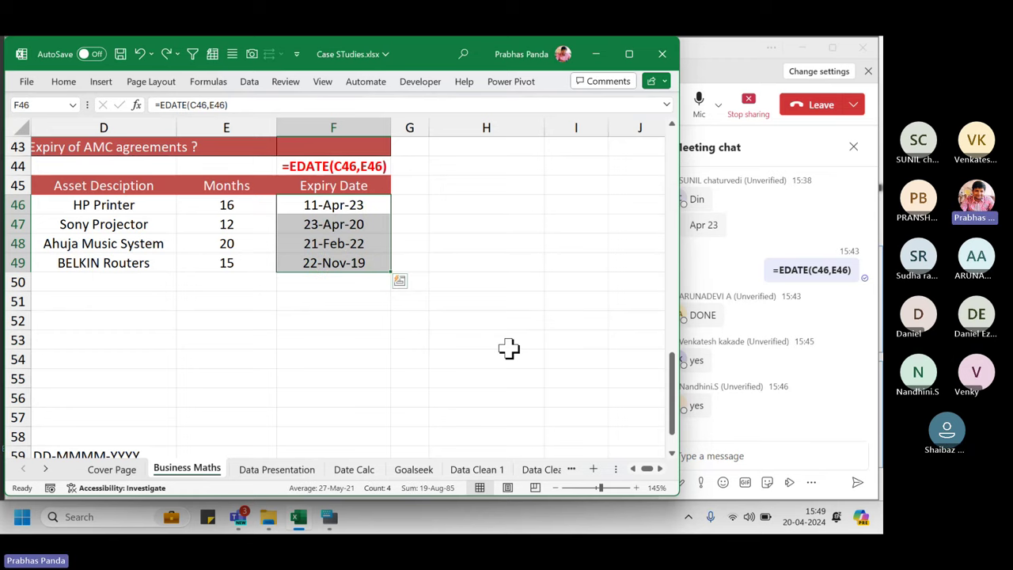
key("Up")
key("Up")
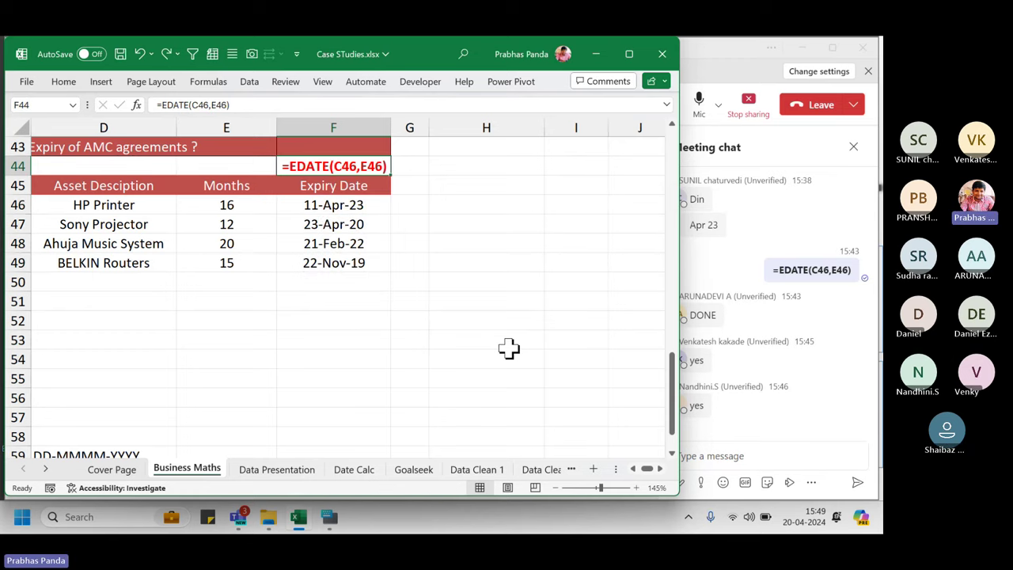
key("Up")
key("Up")
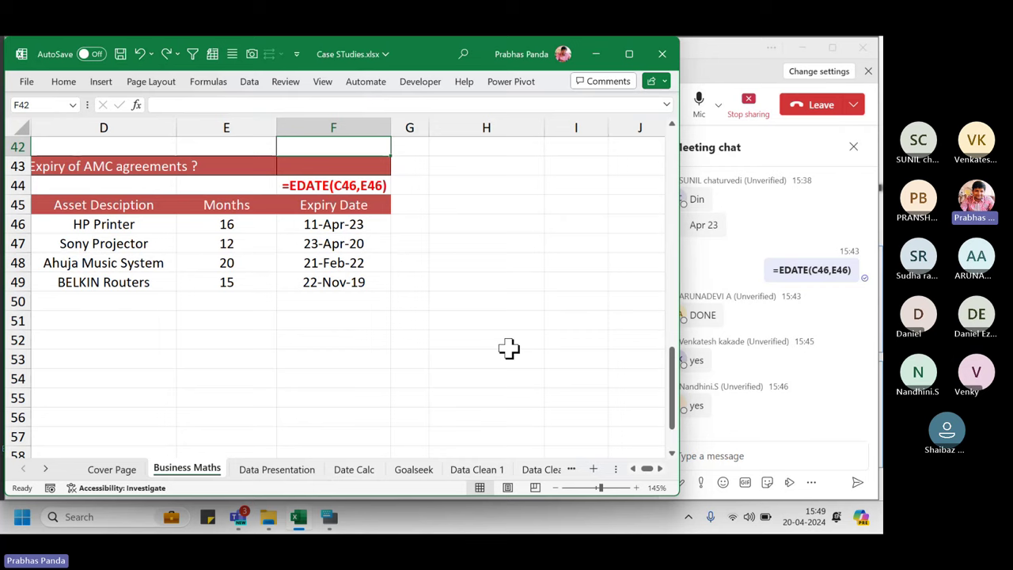
key("Down")
key("Down")
key("Down")
key("Down")
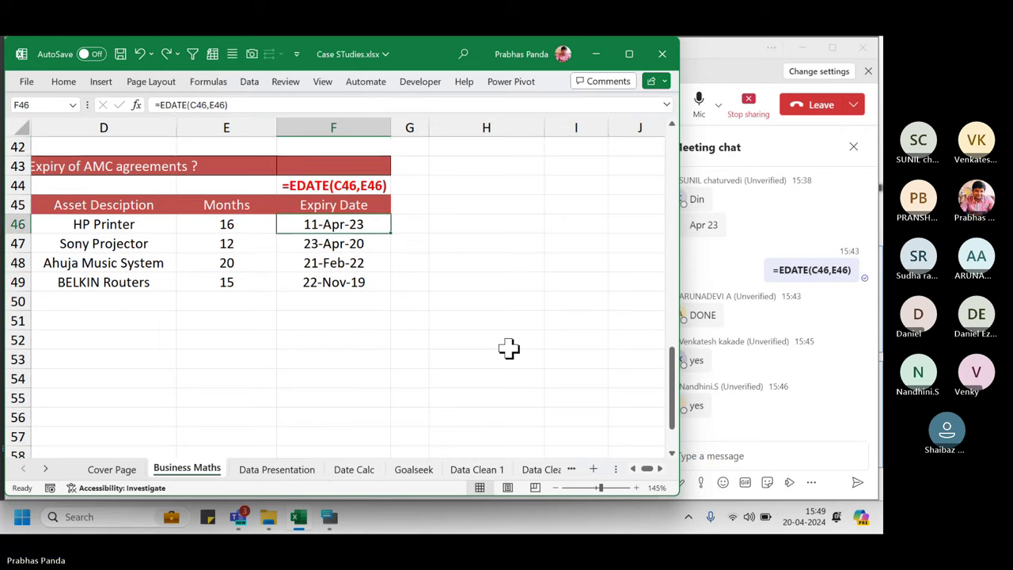
Enter the DAY heading in H45 and begin a TEXT formula in H46:H49.
key("ctrl+shift+Down")
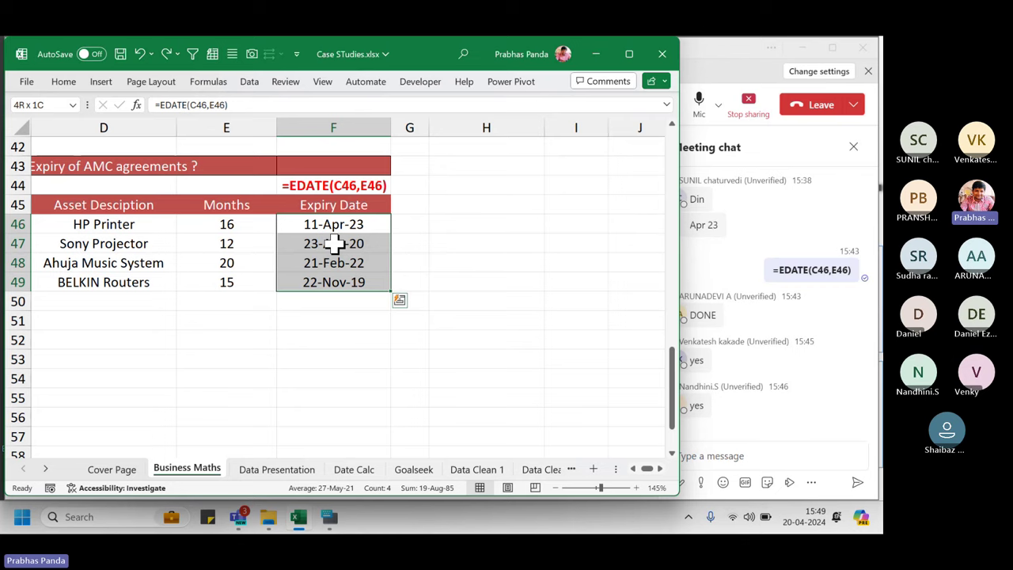
left_click(435, 207)
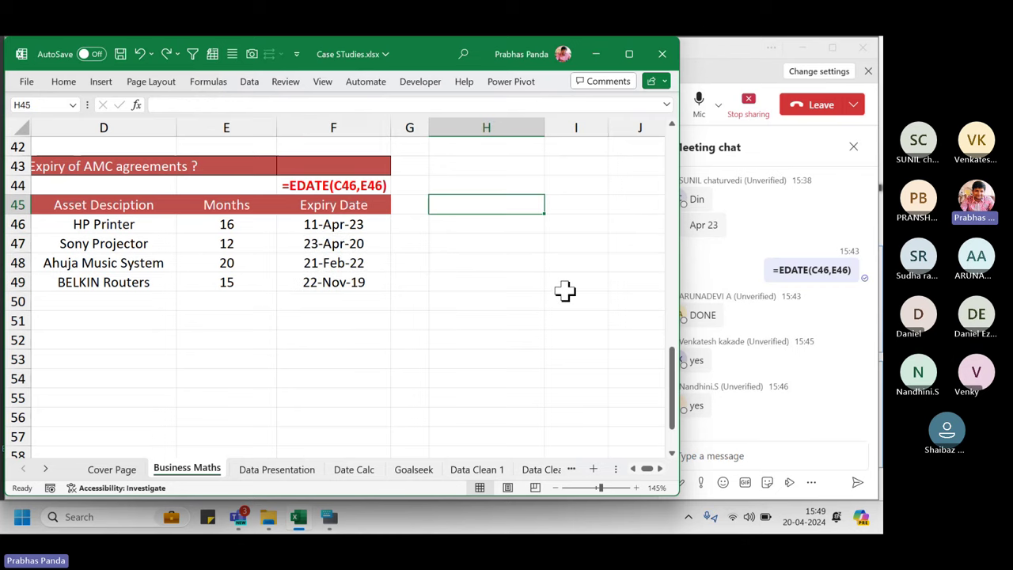
type("DAY")
key("Return")
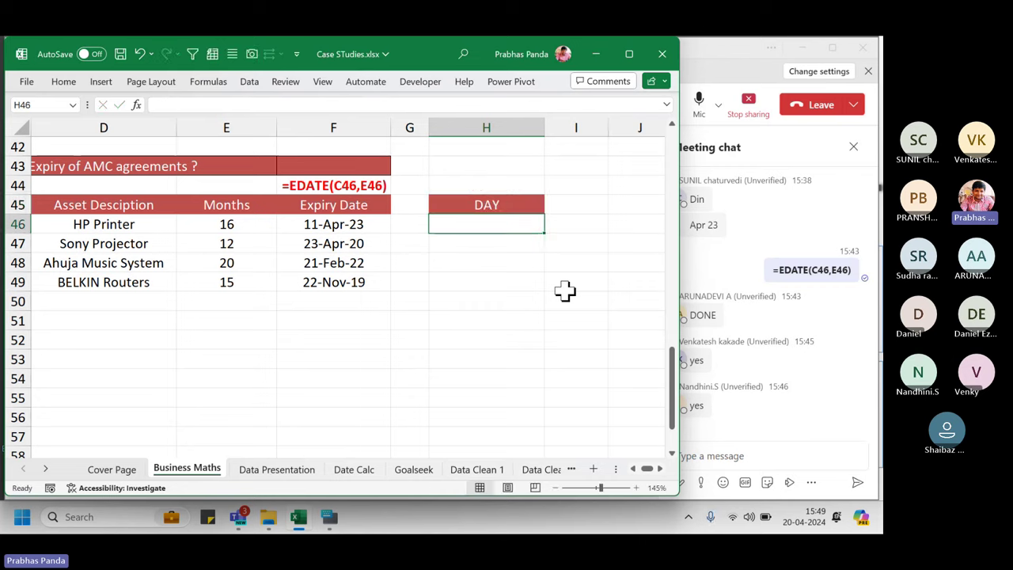
key("shift+Down")
key("shift+Down")
key("shift+Down")
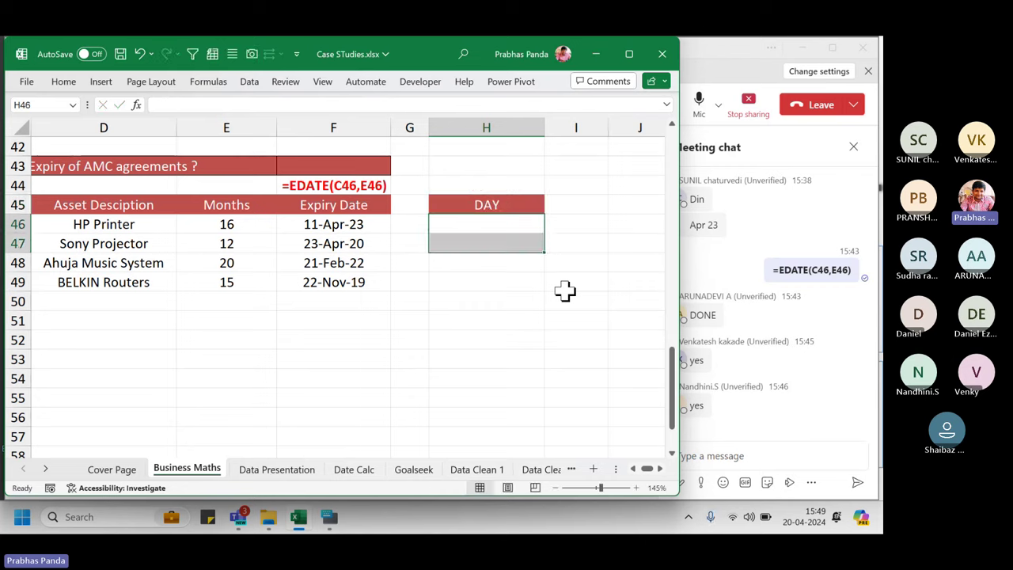
type("=")
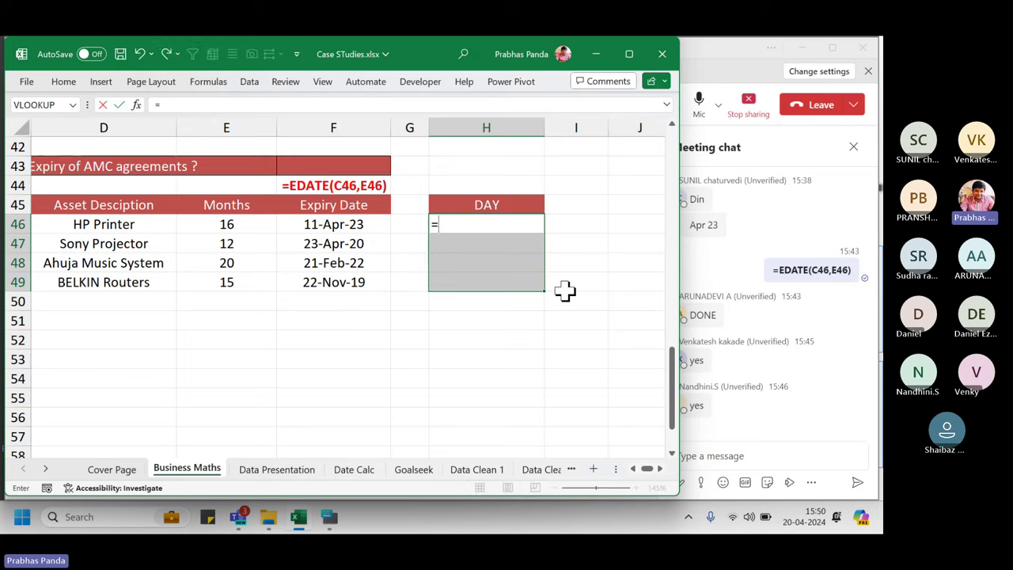
type("text")
Fill H46:H49 with =TEXT(F46,"DDDD") weekday names and centre them.
key("Tab")
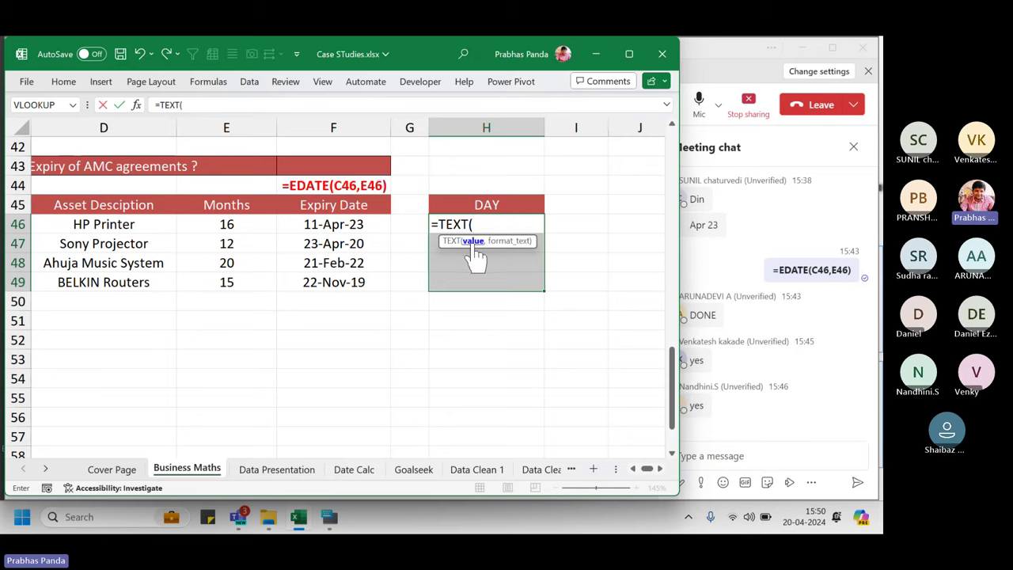
left_click(363, 224)
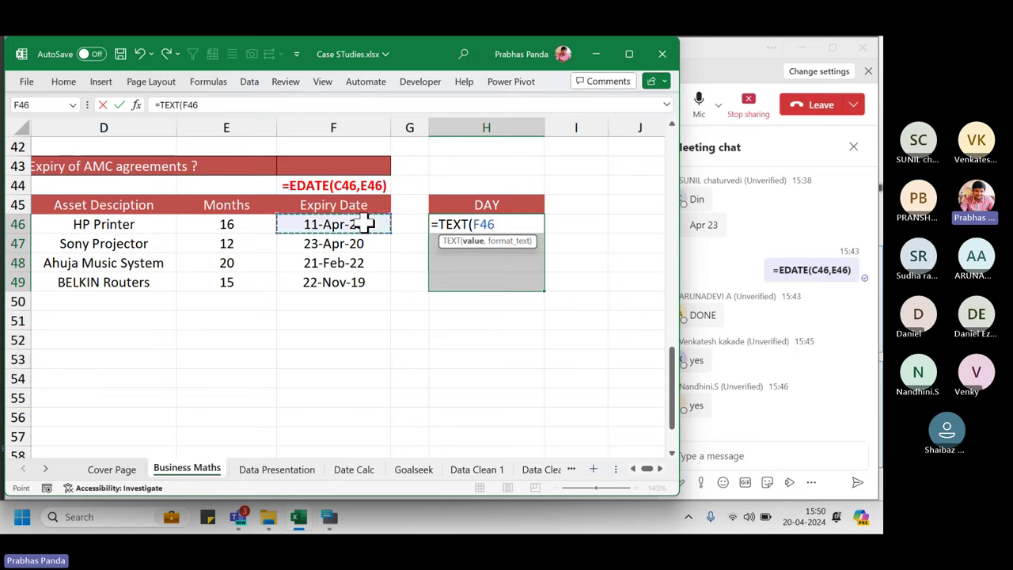
type(",")
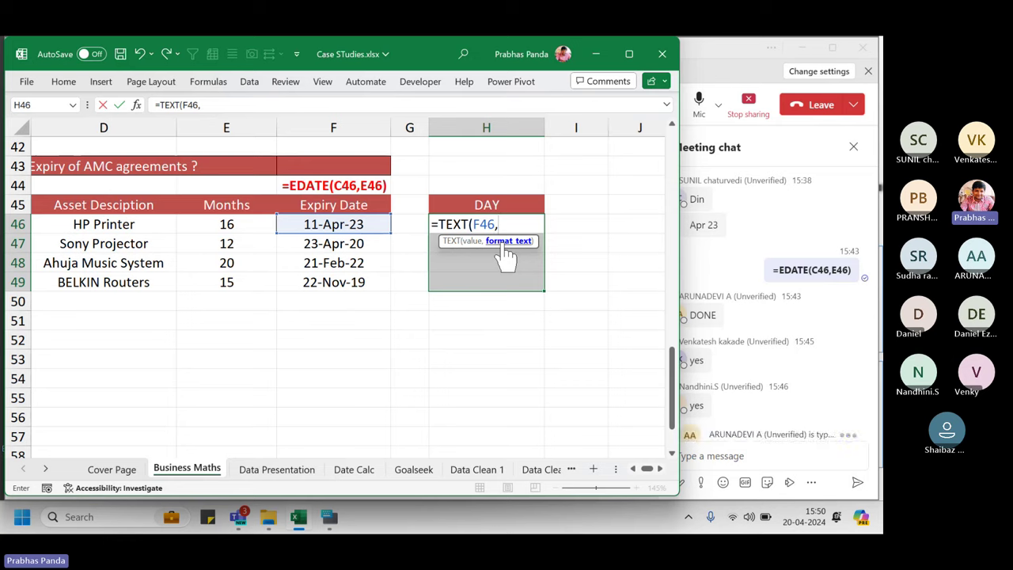
type("\"DDDD")
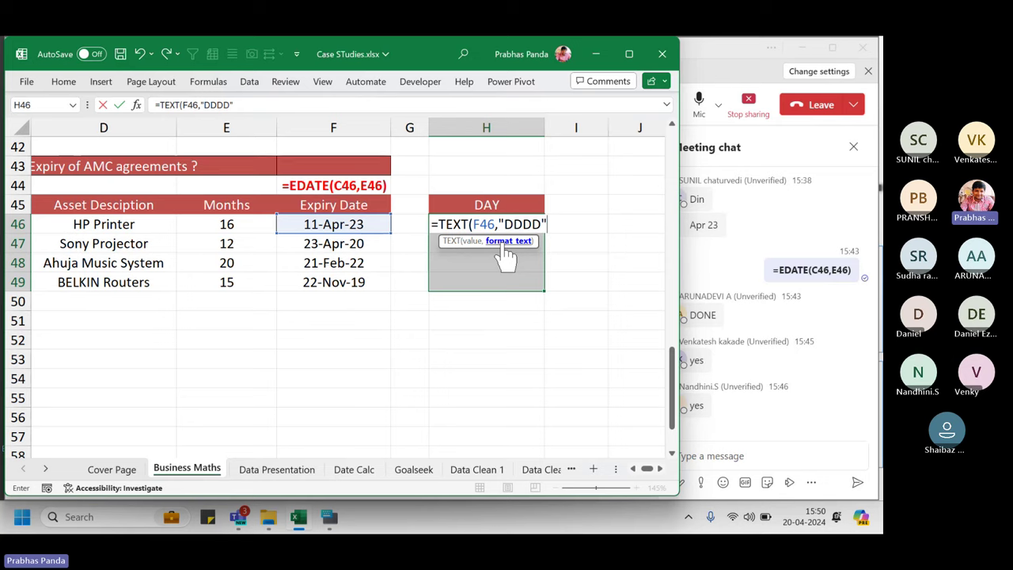
type(")")
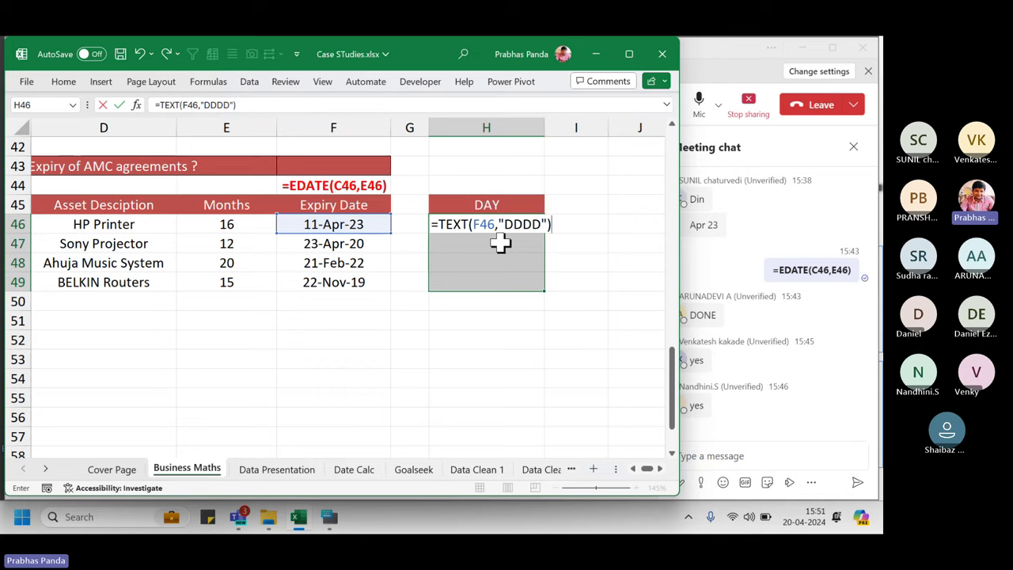
key("ctrl+Return")
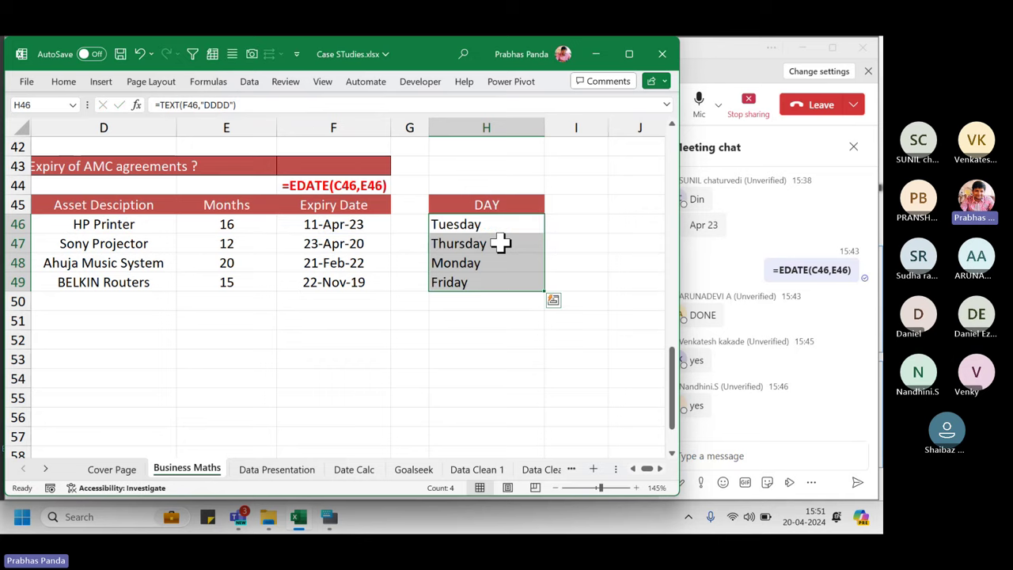
key("alt+h")
Finish centring the day names and return to the first weekday cell.
key("a")
key("c")
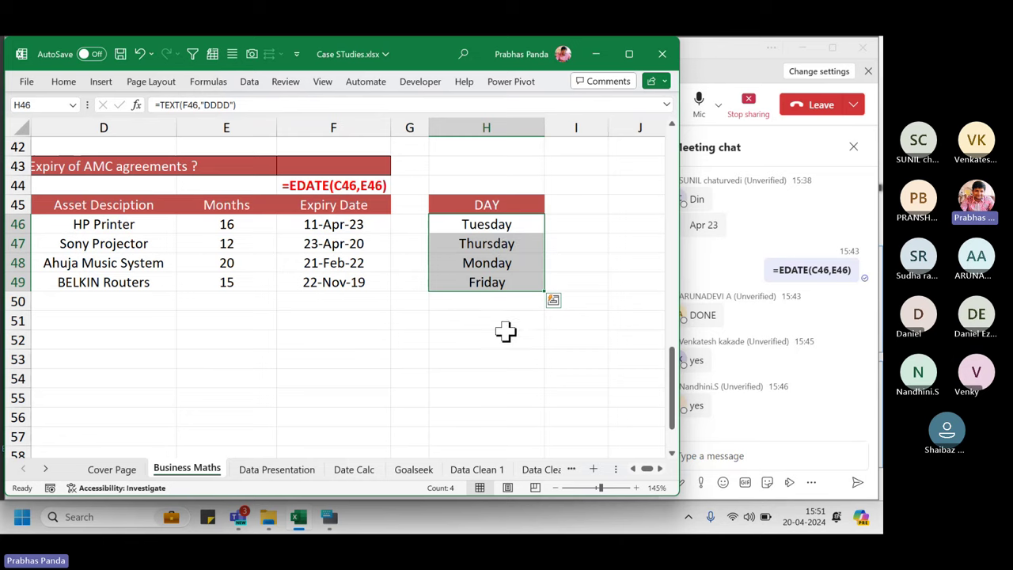
left_click(467, 342)
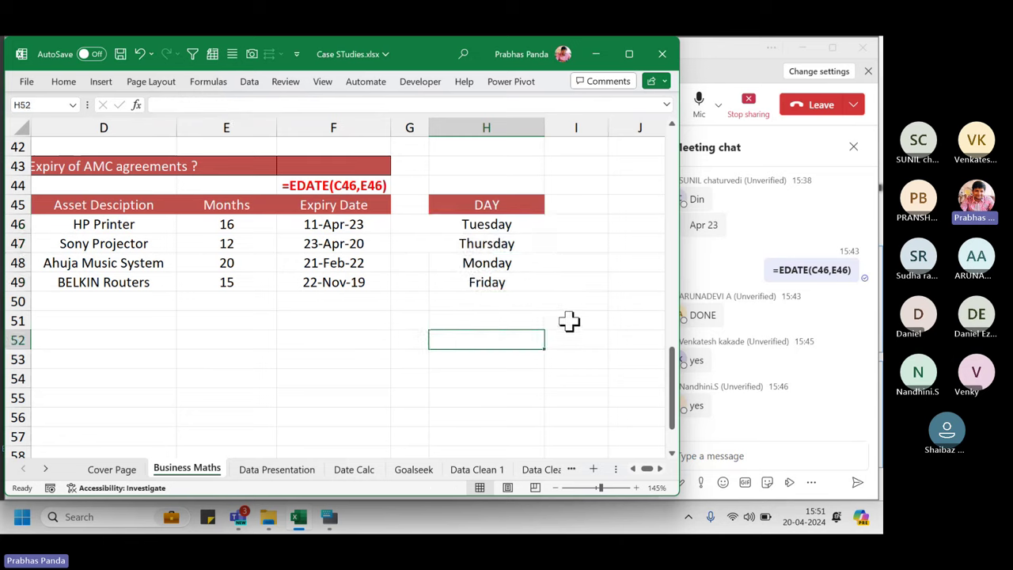
key("Up")
key("Up")
key("Up")
key("Up")
key("Up")
key("Up")
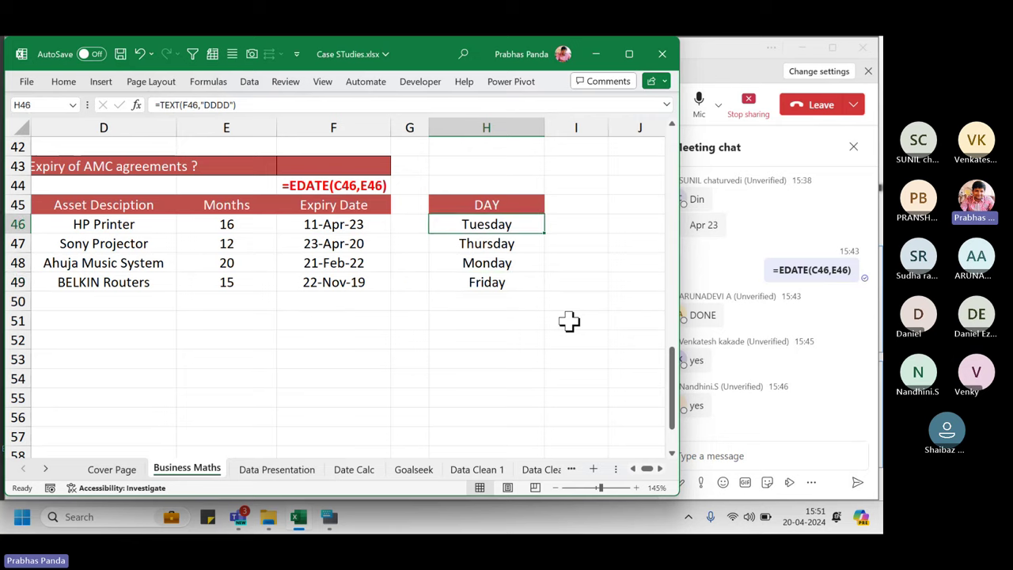
Paste the formula text =TEXT(F46,"DDDD") as a label above the DAY heading.
key("F2")
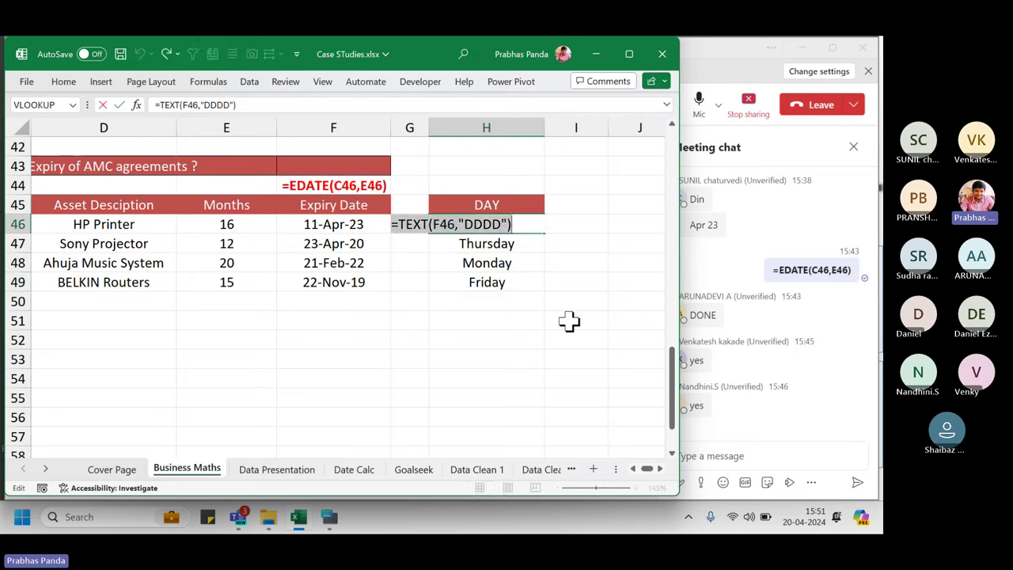
key("Escape")
key("Up")
key("Up")
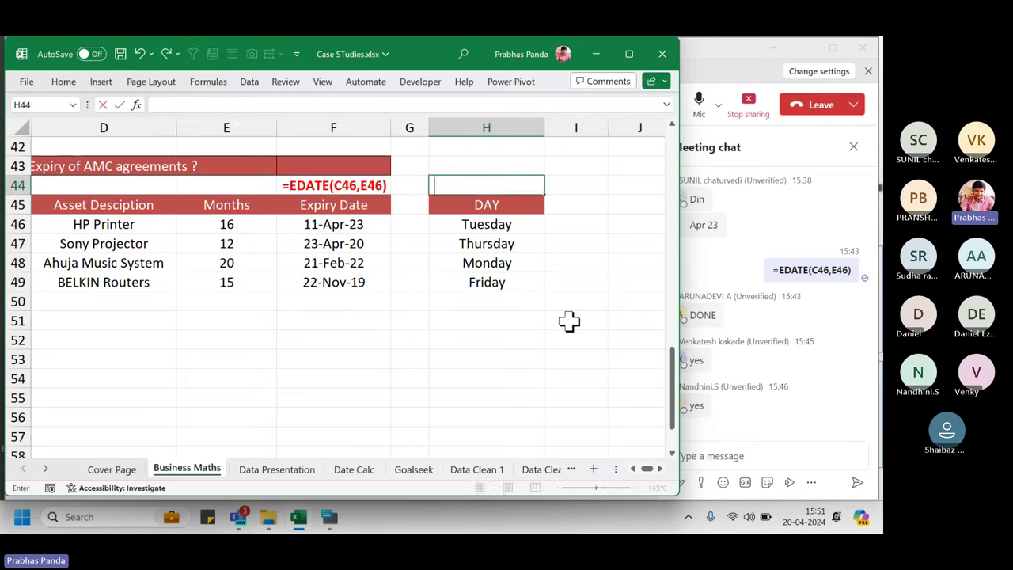
type("=TEXT(F46,\"DDDD\")")
key("Return")
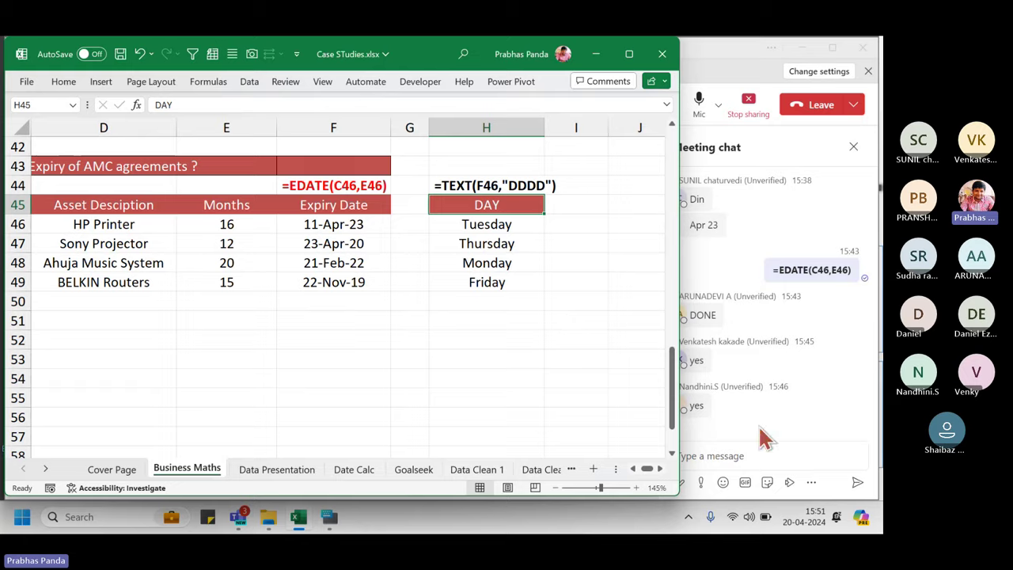
left_click(742, 452)
Send =TEXT(F46,"DDDD") in the Teams meeting chat and return to Excel.
type("=TEXT(F46,\"DDDD\")")
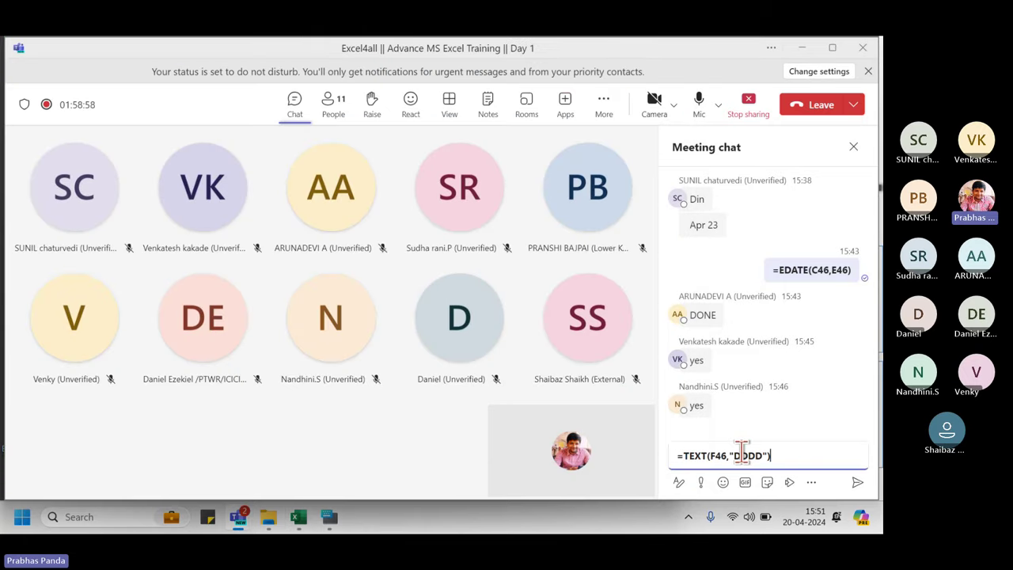
key("Return")
key("alt+Tab")
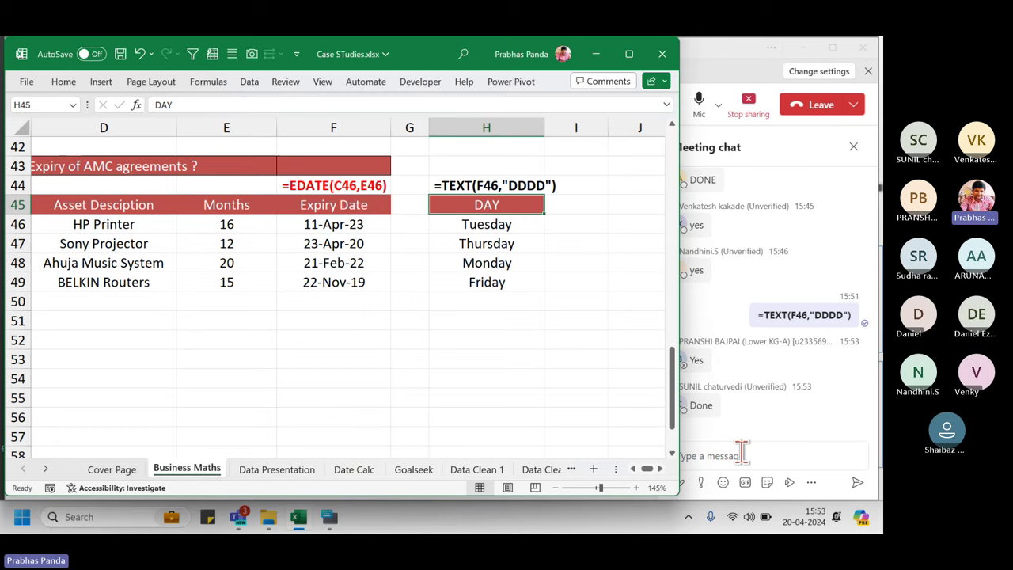
Add Month and Year headers in I45 and J45 with the DAY header style.
key("Right")
key("Right")
key("Right")
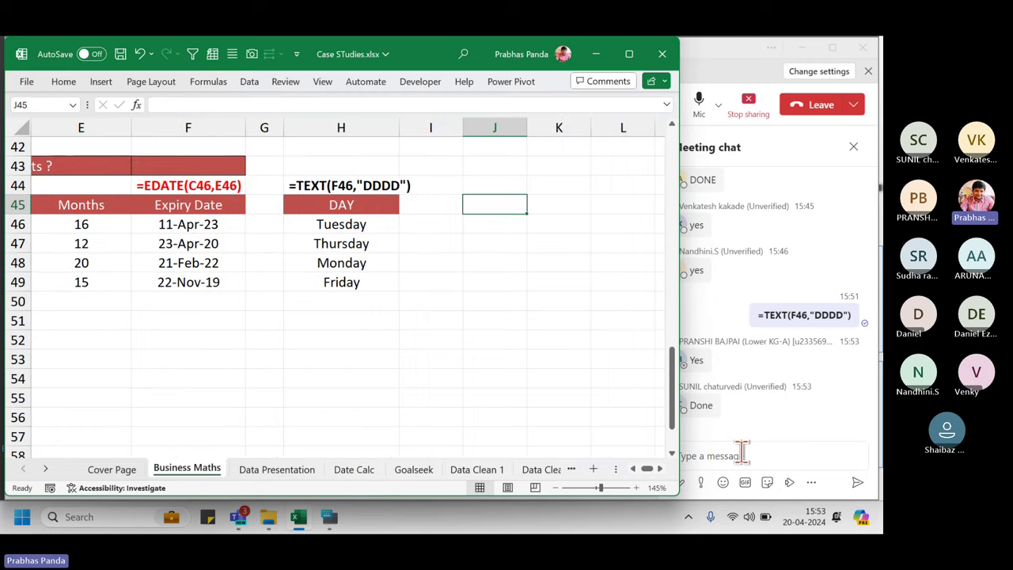
key("Left")
key("Left")
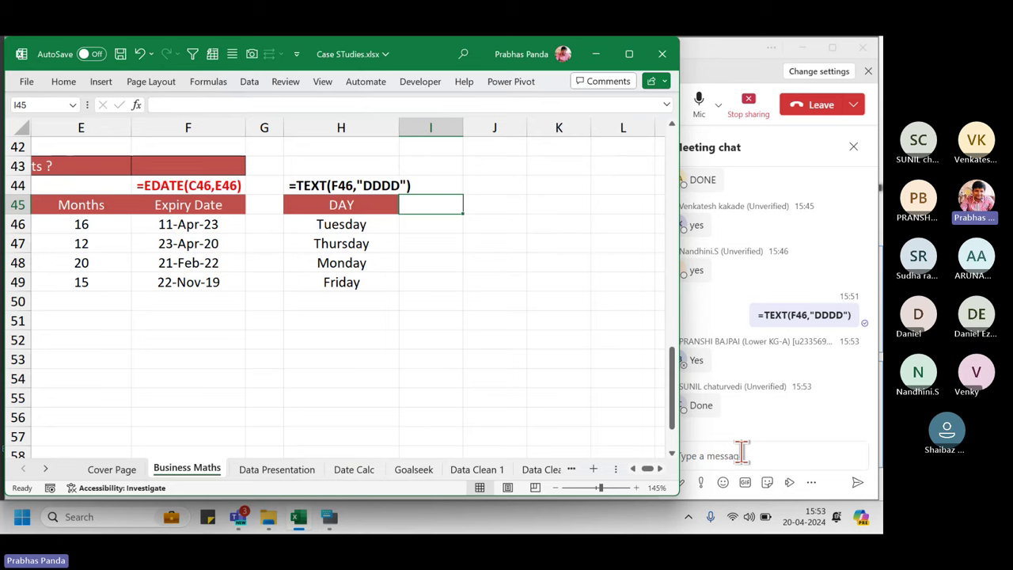
key("ctrl+r")
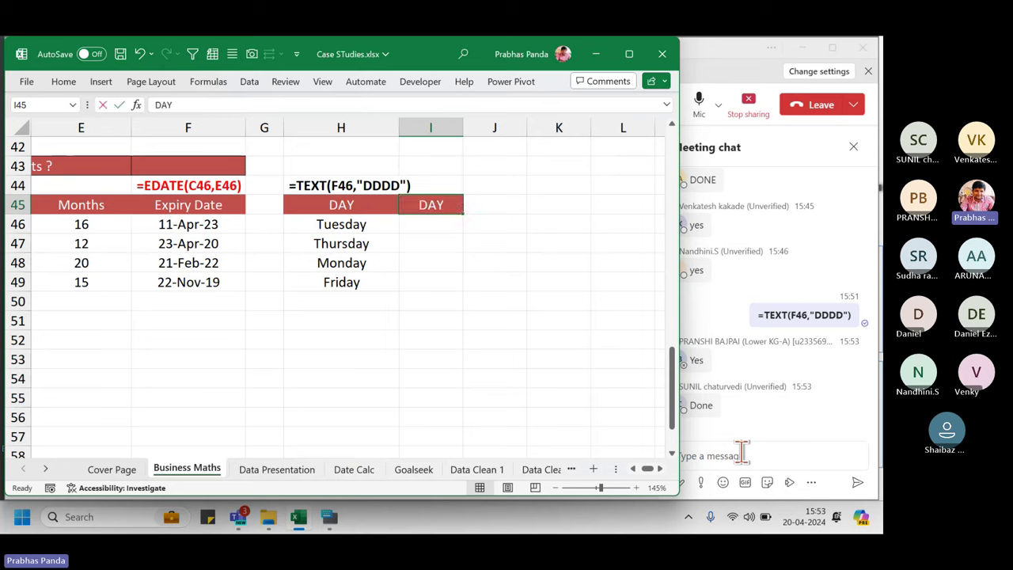
type("mONTH")
key("Right")
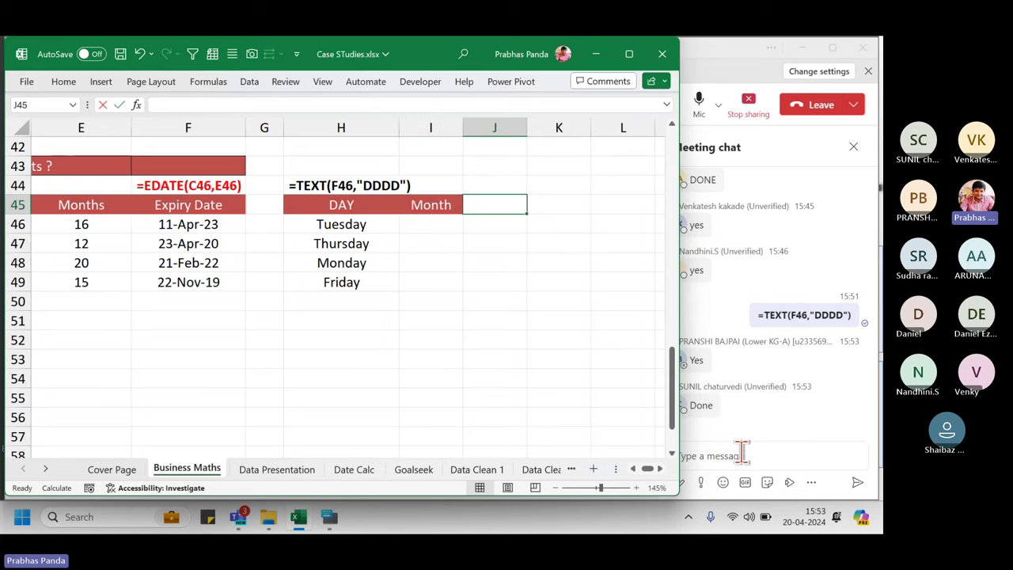
type("Year")
key("Return")
Fill I46:I49 with =TEXT(F46,"MMMM") month names.
key("shift+Down")
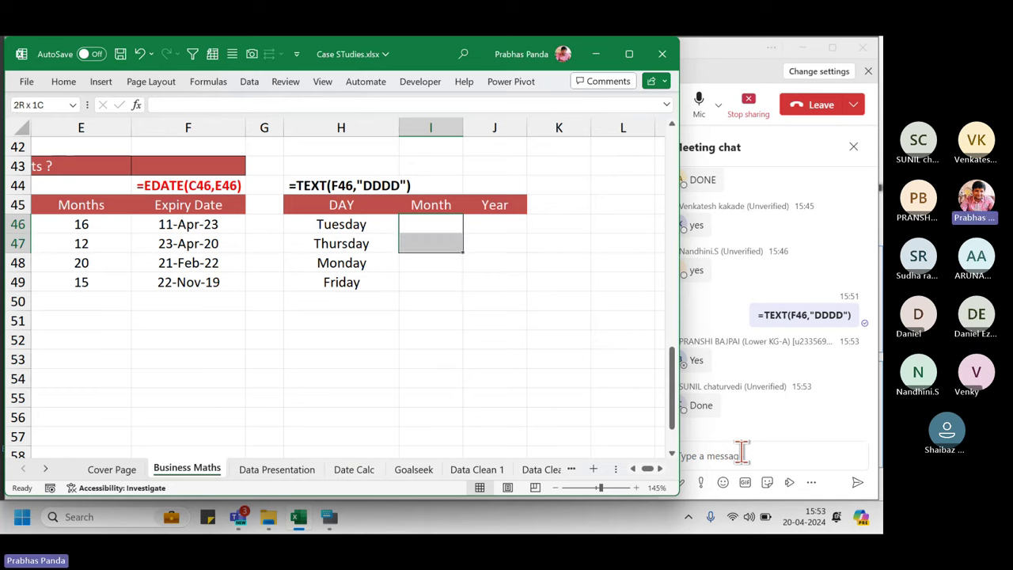
key("shift+Down")
key("shift+Down")
type("=text")
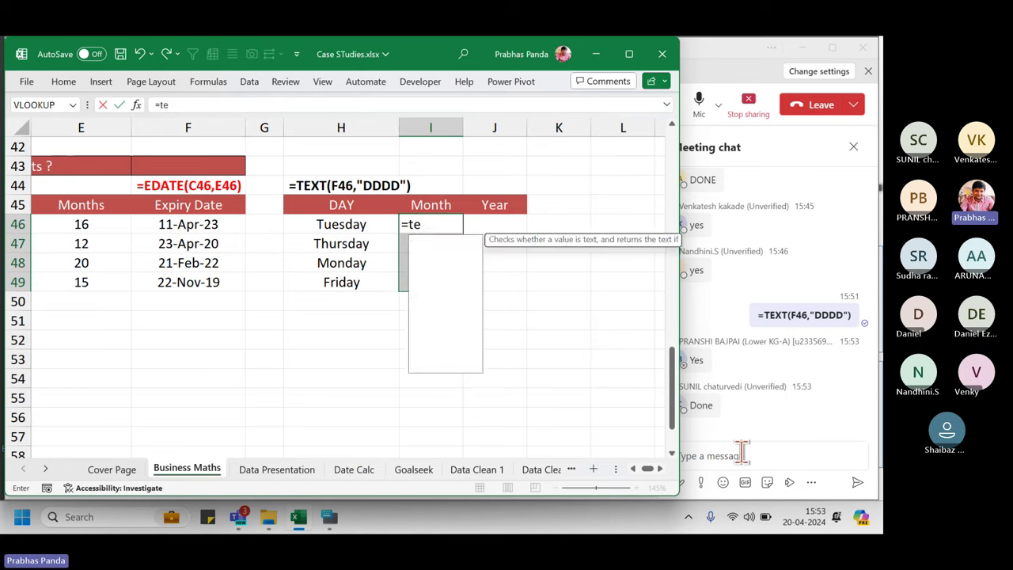
key("Tab")
key("Left")
key("Left")
key("Left")
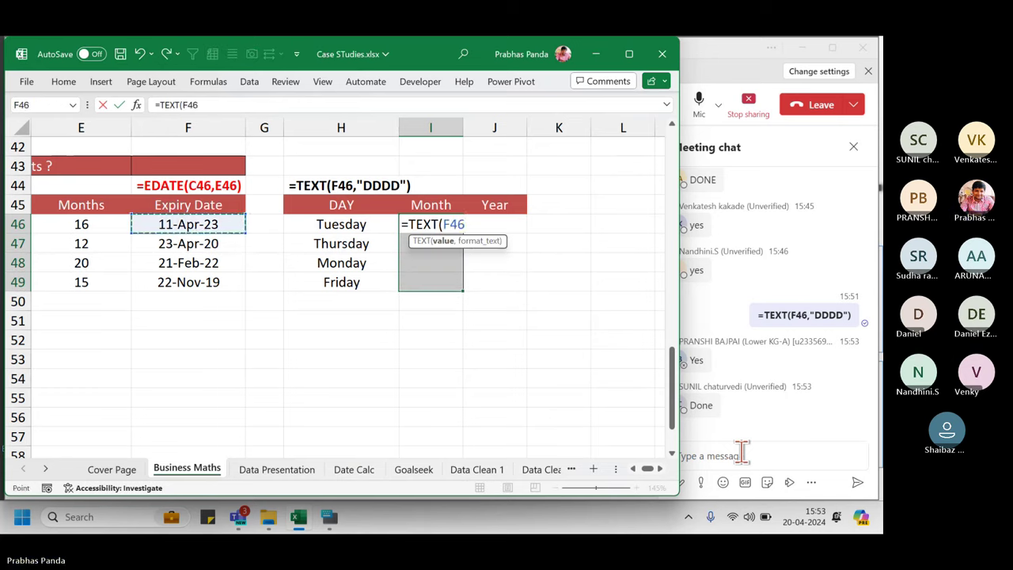
type(",")
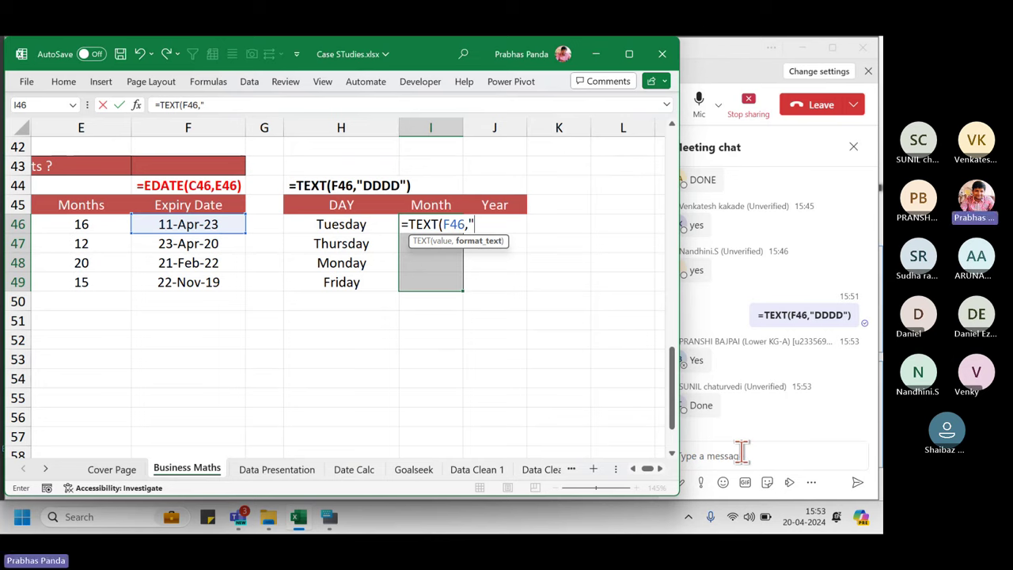
type("\"MMMM\"")
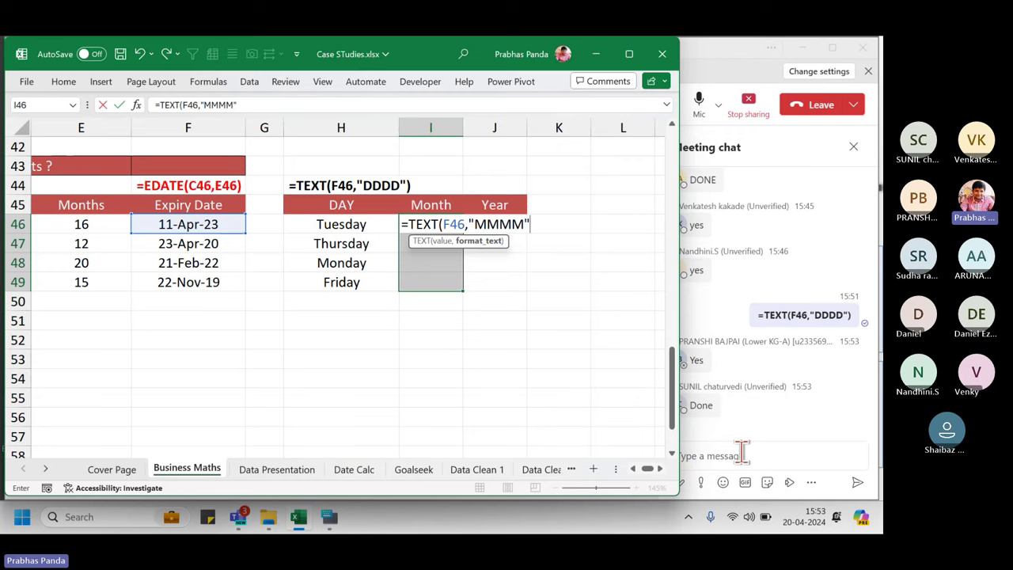
type(")")
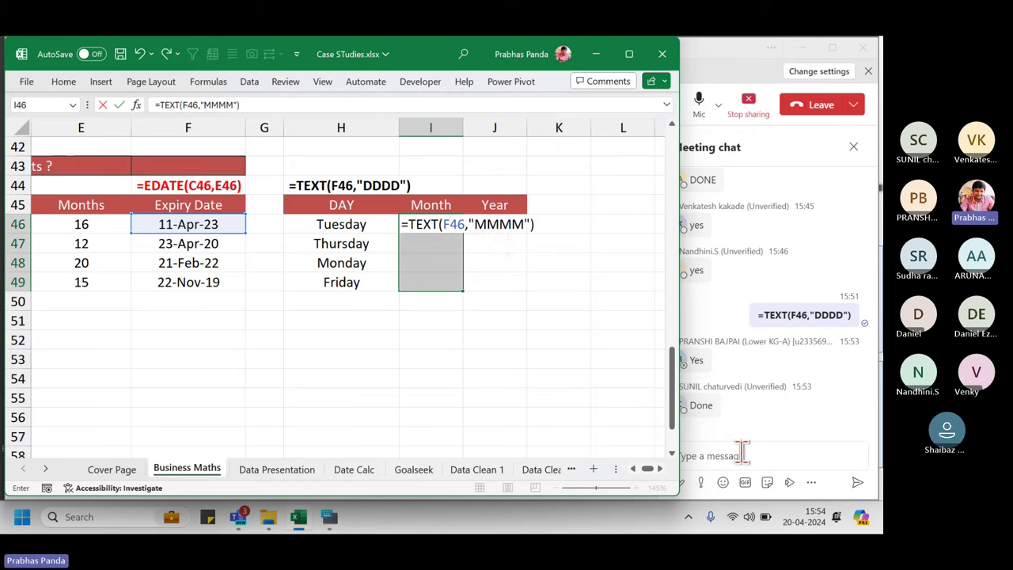
key("Return")
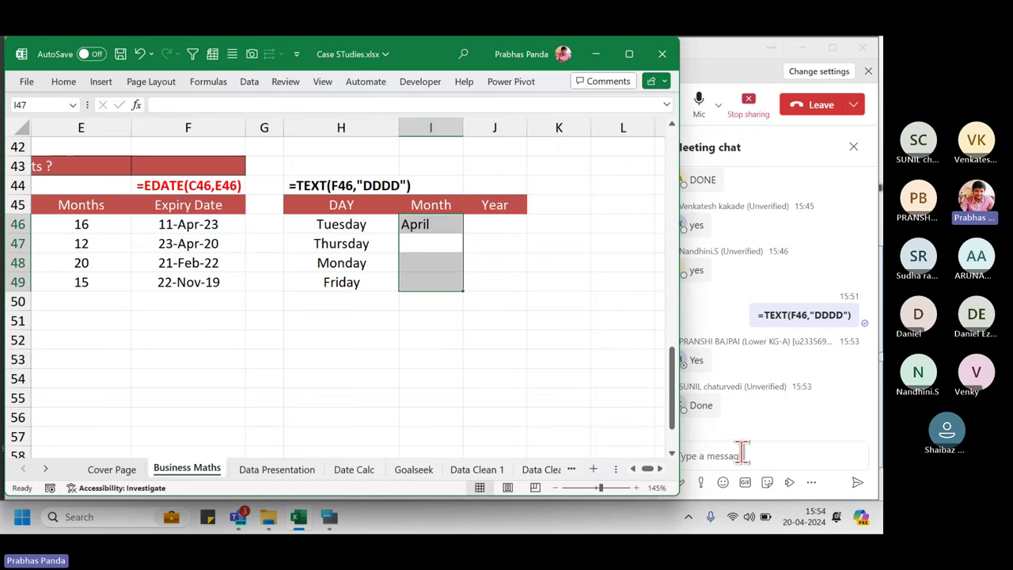
key("Up")
key("F2")
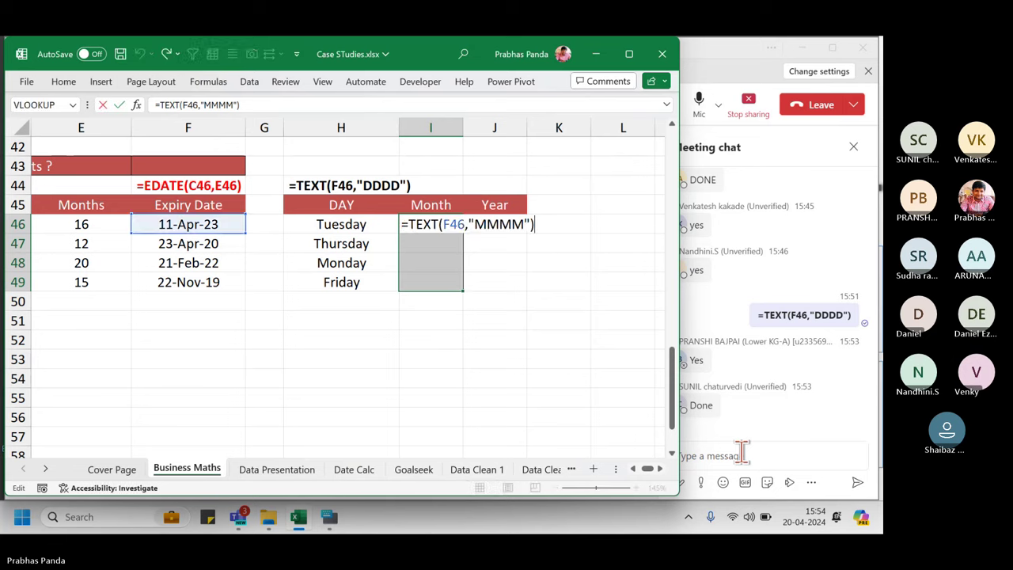
key("ctrl+Return")
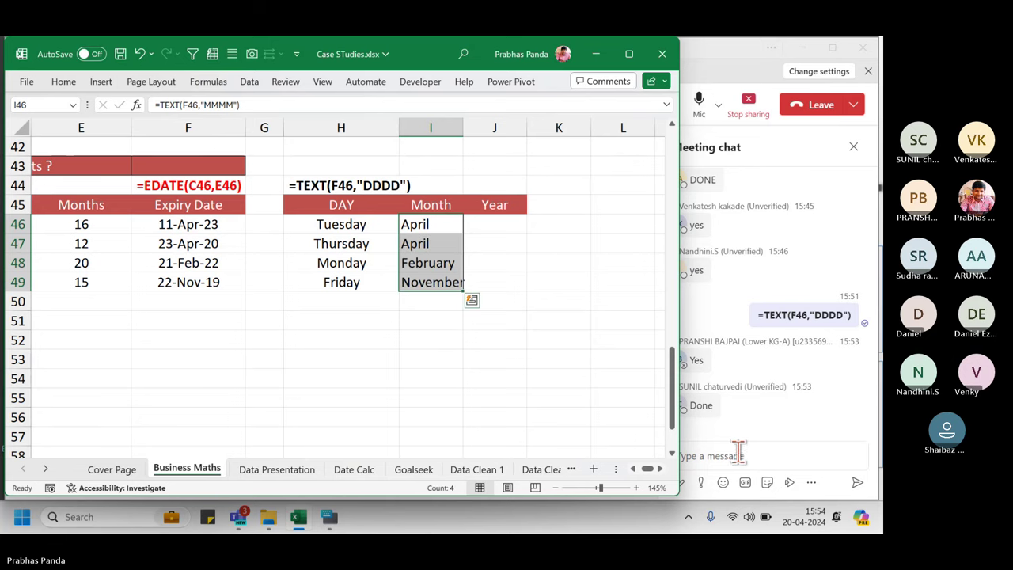
Autofit column I and centre the month names.
key("alt+o")
key("c")
key("a")
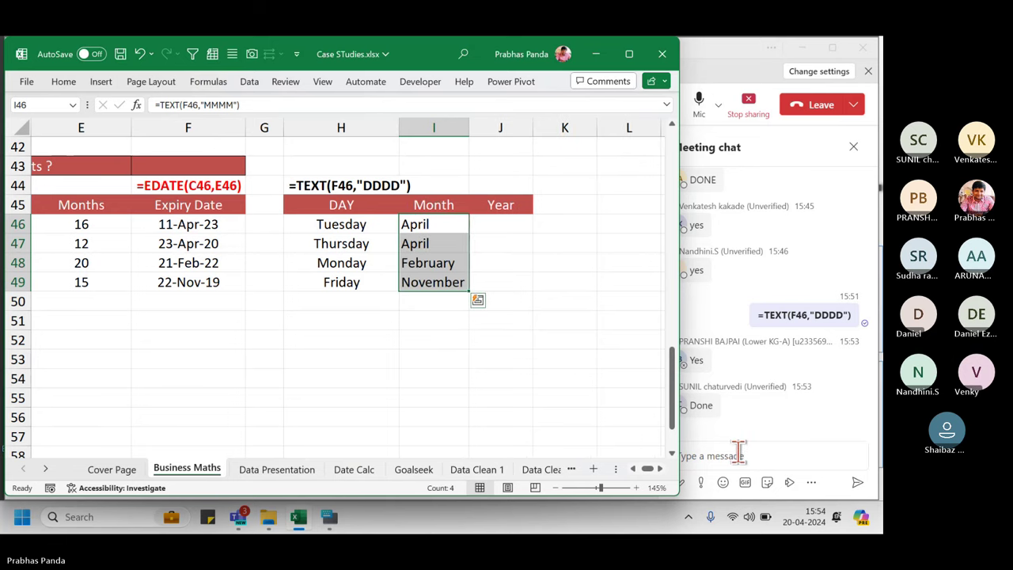
key("alt+h")
key("a")
key("c")
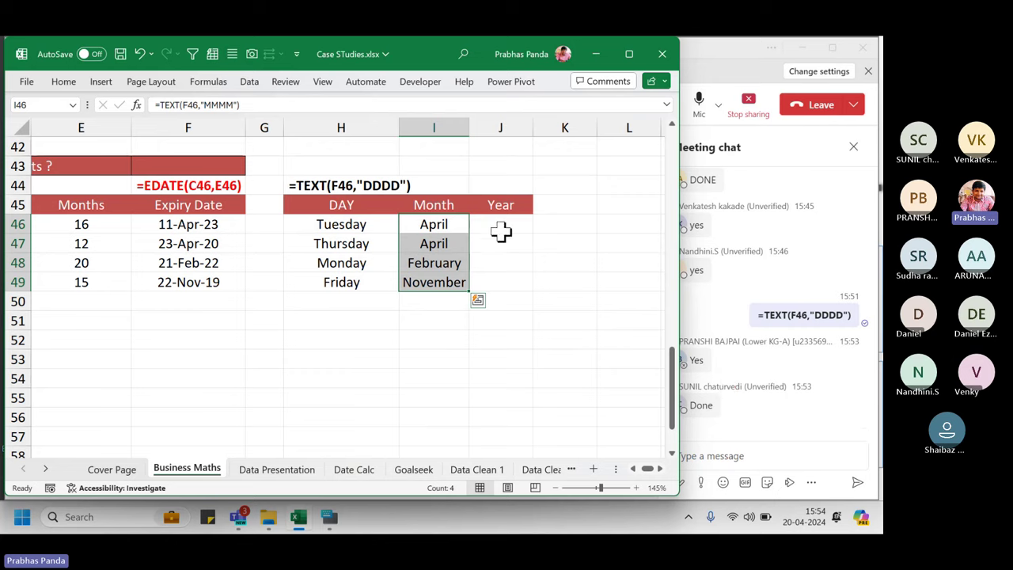
Paste the month formula text as a label beside the Month column.
left_click_drag(501, 231, 512, 278)
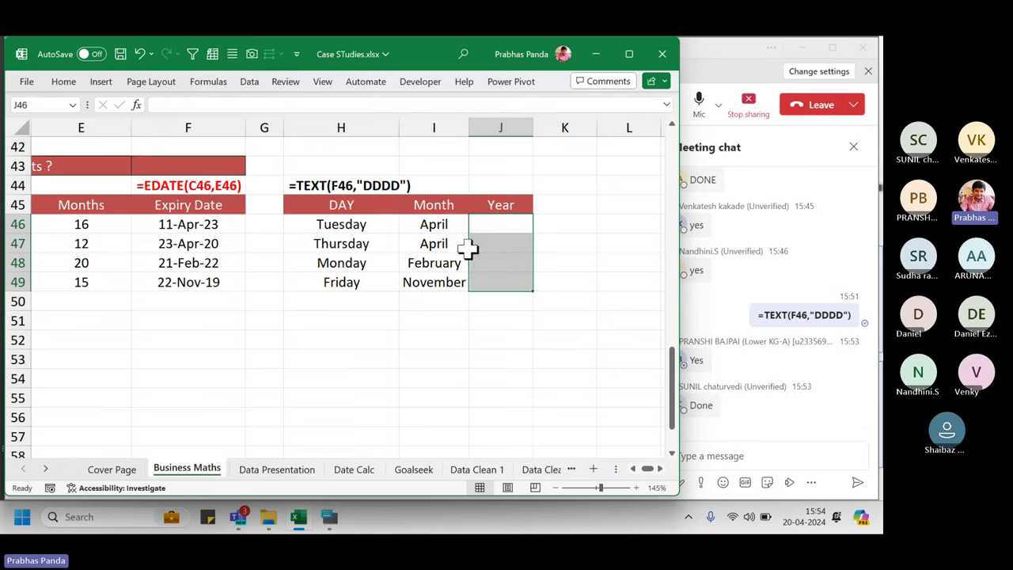
left_click(416, 224)
key("F2")
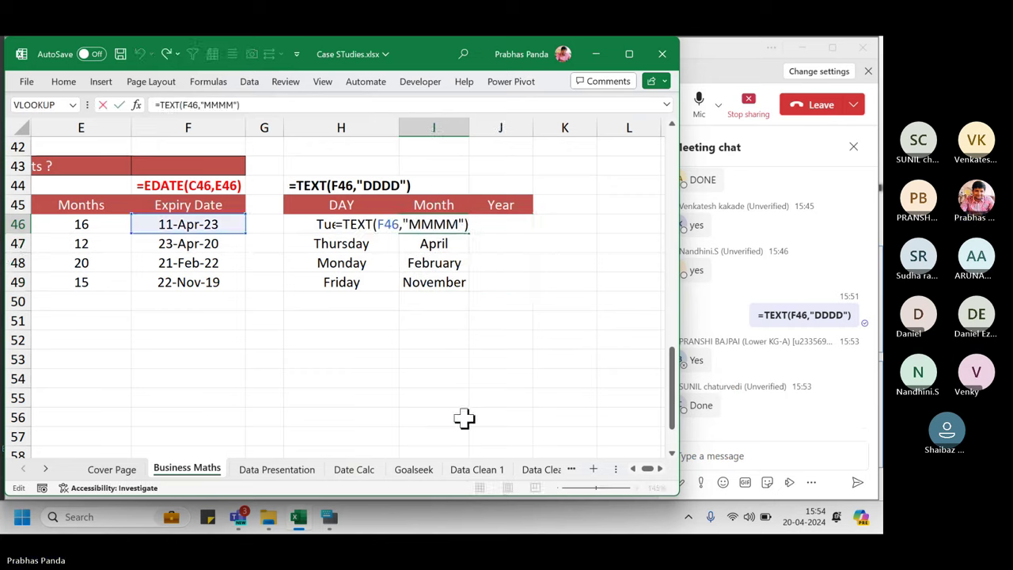
key("Escape")
key("Down")
key("Down")
key("Down")
key("Down")
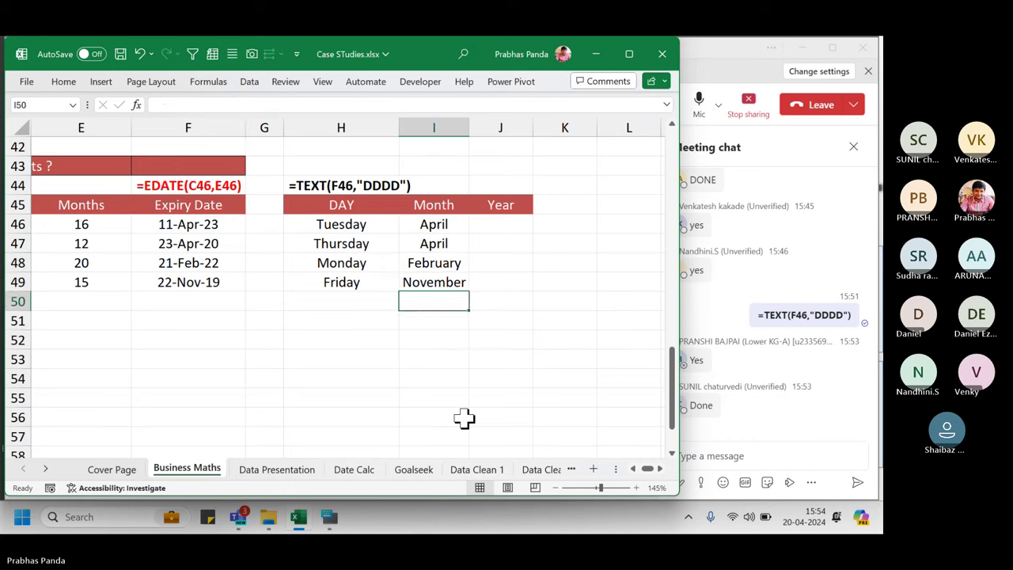
type("=TEXT(F46,\"MMMM\")")
key("Return")
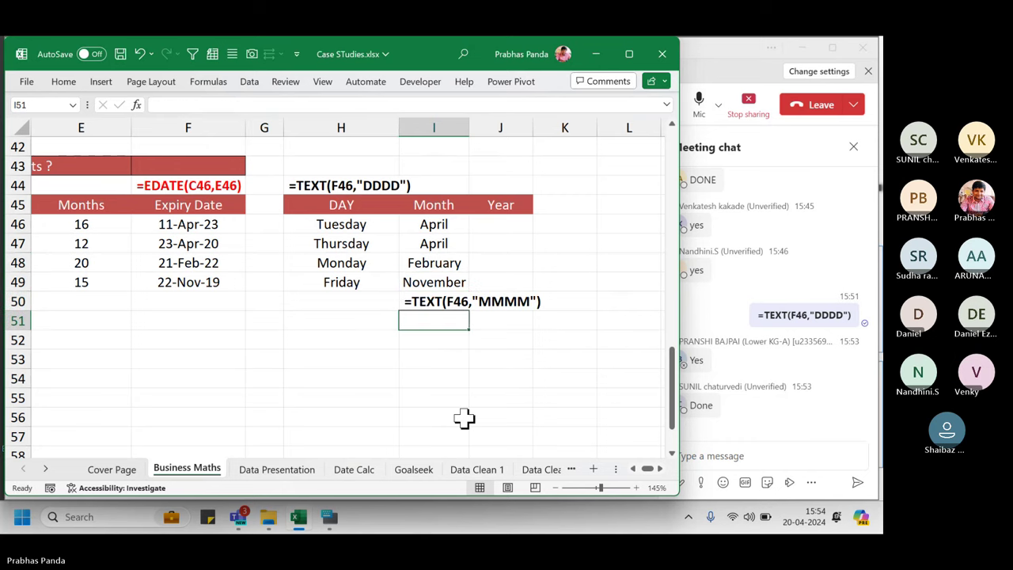
Post =TEXT(F46,"MMMM") in the meeting chat.
left_click(733, 456)
type("=TEXT(F46,\"MMMM\")")
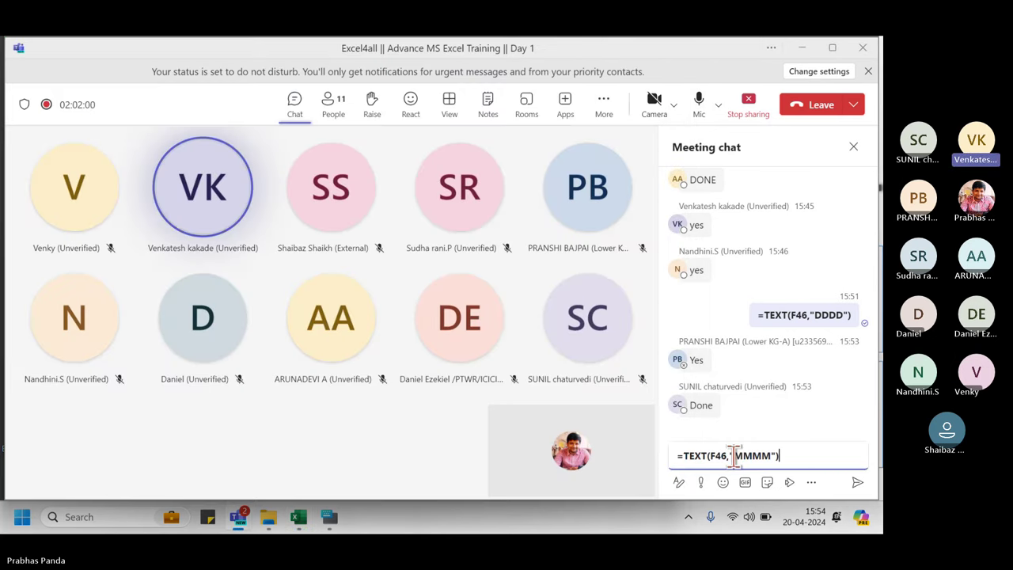
key("Return")
key("alt+Tab")
left_click_drag(522, 228, 510, 282)
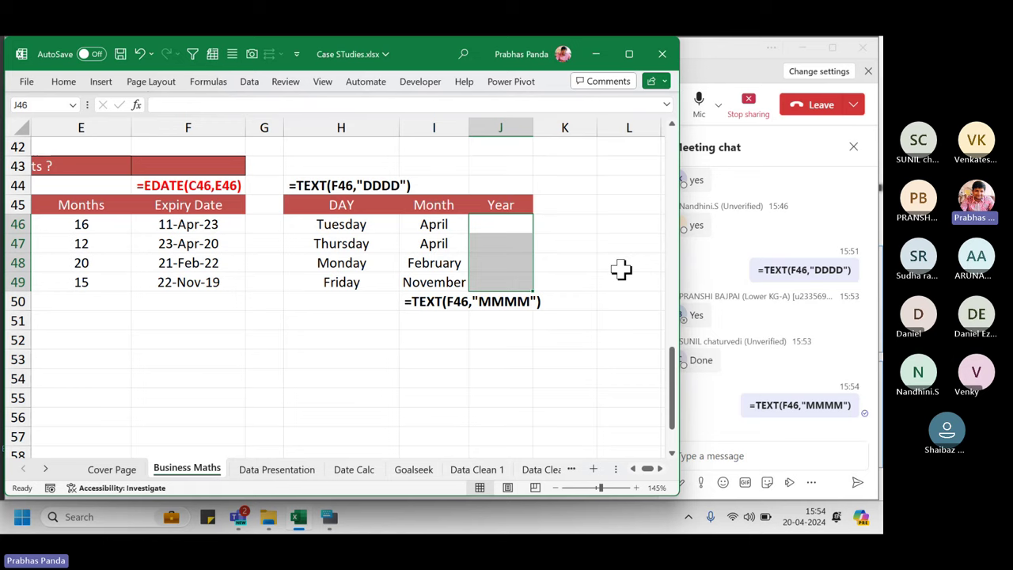
Fill J46:J49 with =YEAR(F46) and paste its formula text above the Year header.
type("=YEAR(")
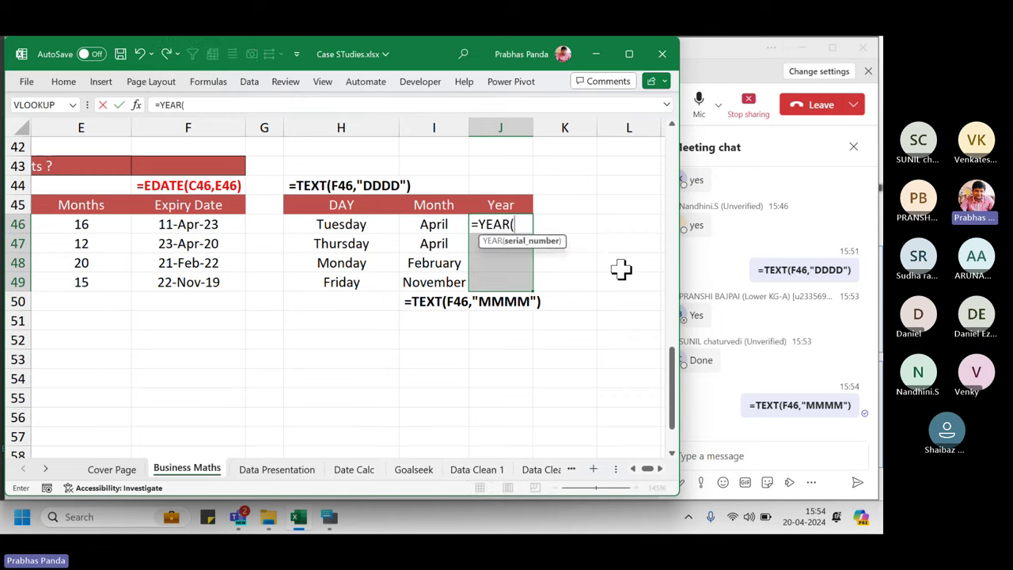
key("Left")
key("Left")
key("Left")
key("Left")
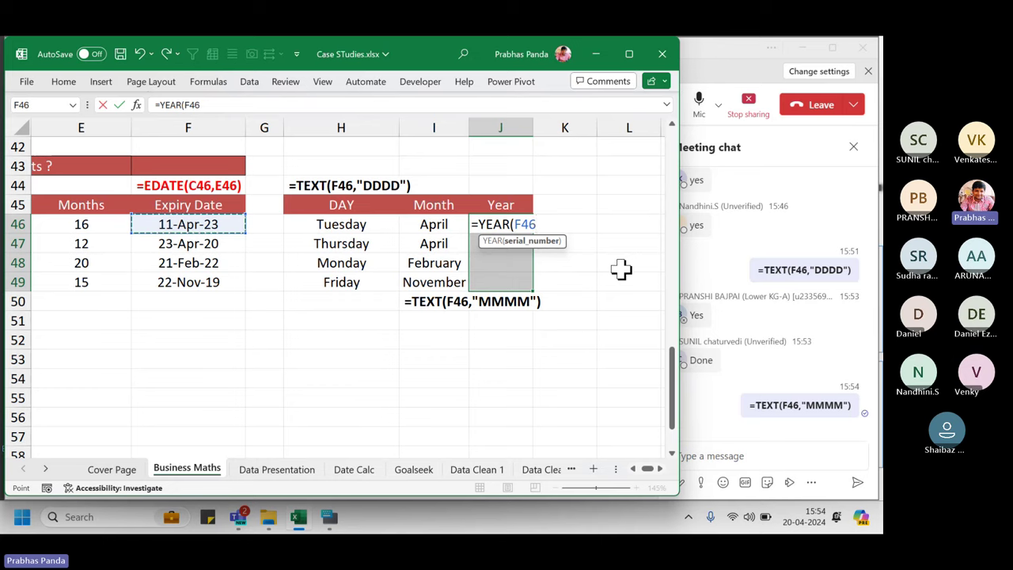
type(")")
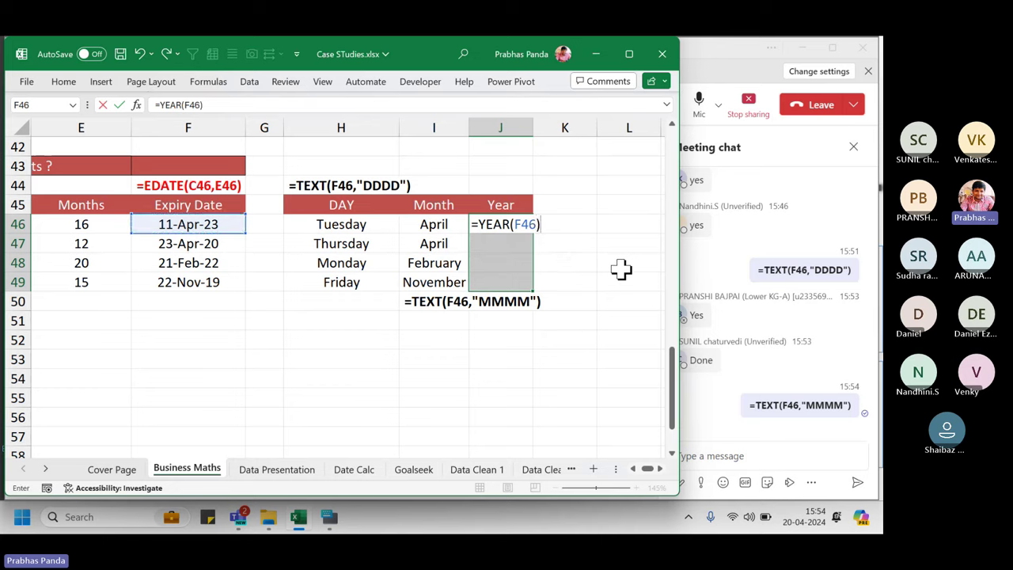
key("ctrl+Return")
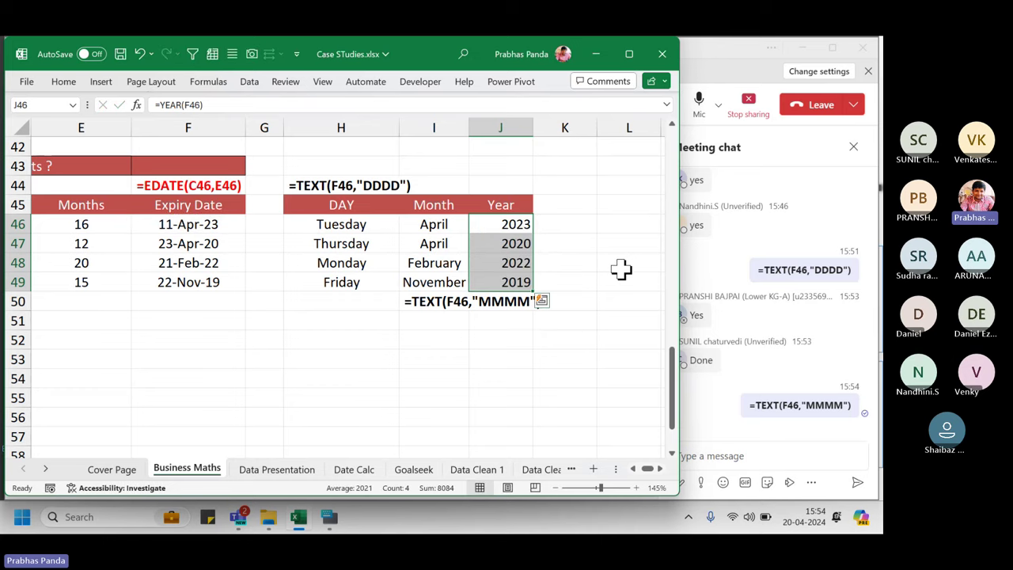
key("F2")
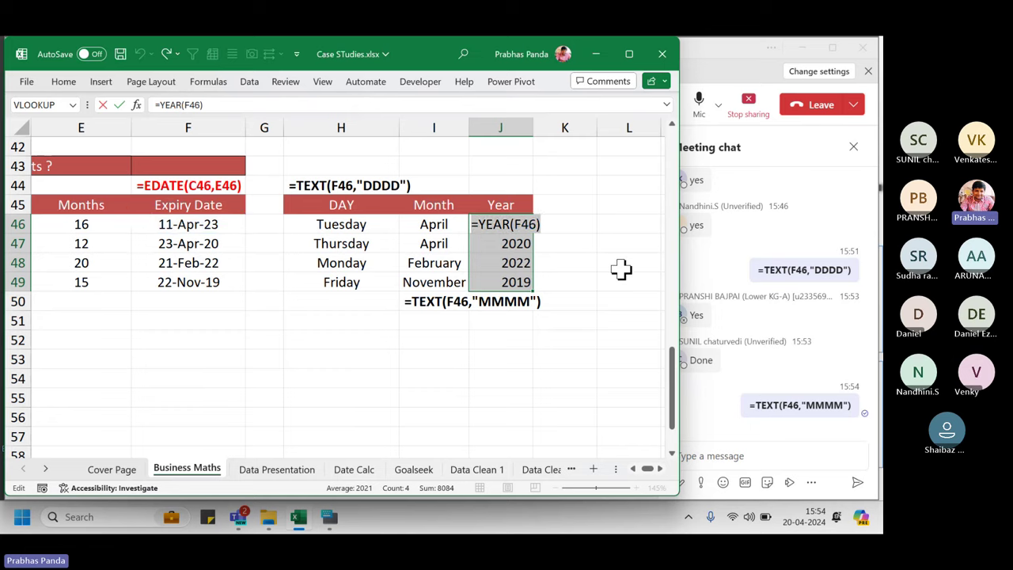
key("Escape")
key("Up")
key("Up")
type("=YEAR(F46)")
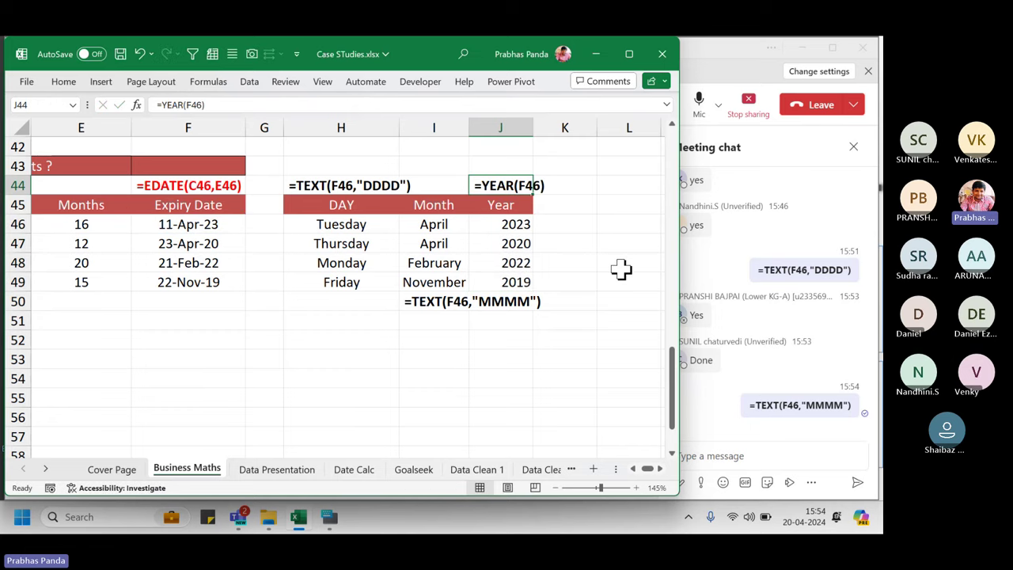
Post =YEAR(F46) to the meeting chat and return to Excel.
left_click(758, 456)
type("=YEAR(F46)")
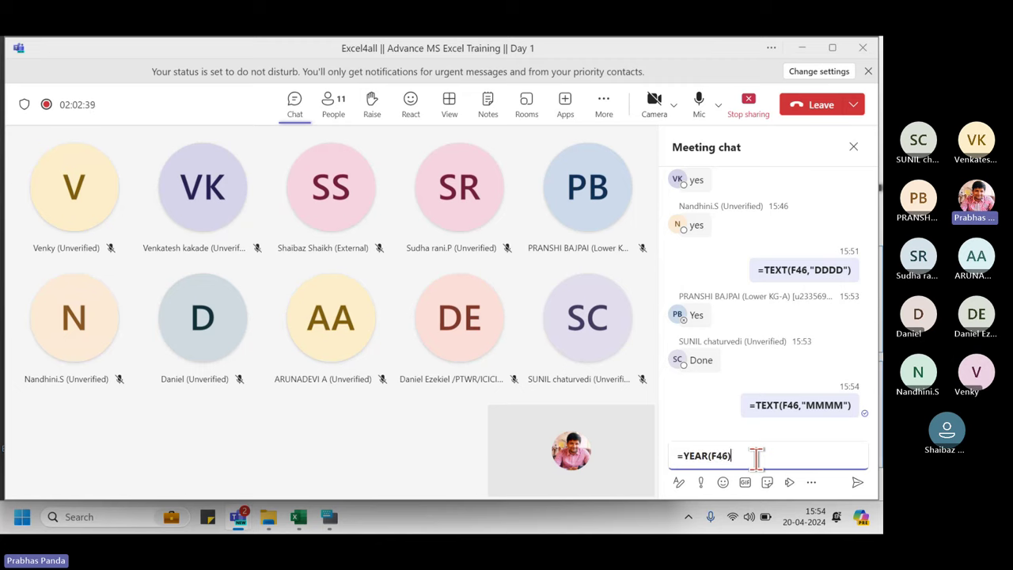
key("Return")
key("alt+Tab")
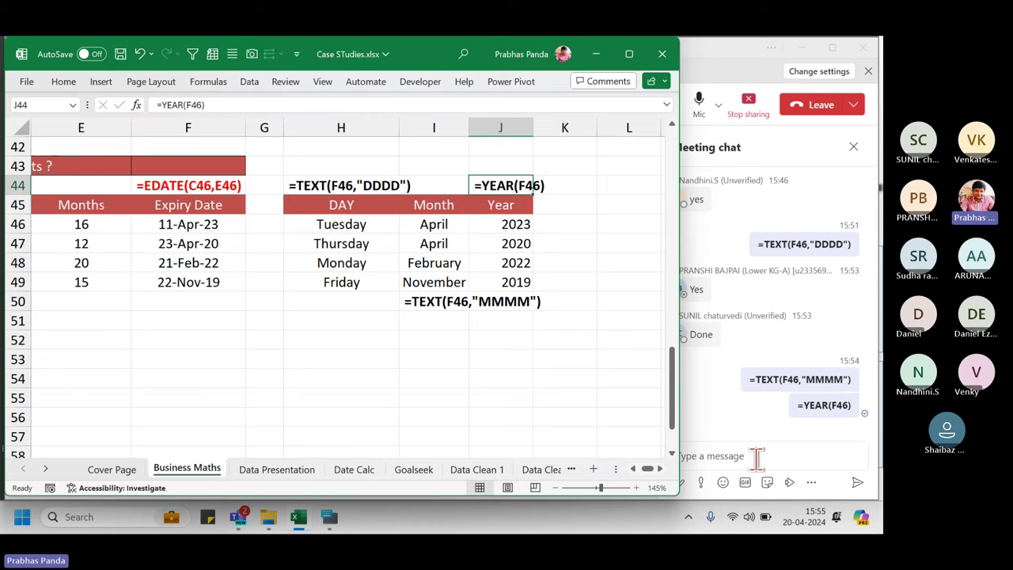
Set the Business Maths sheet tab colour to standard red.
right_click(173, 478)
mouse_move(253, 368)
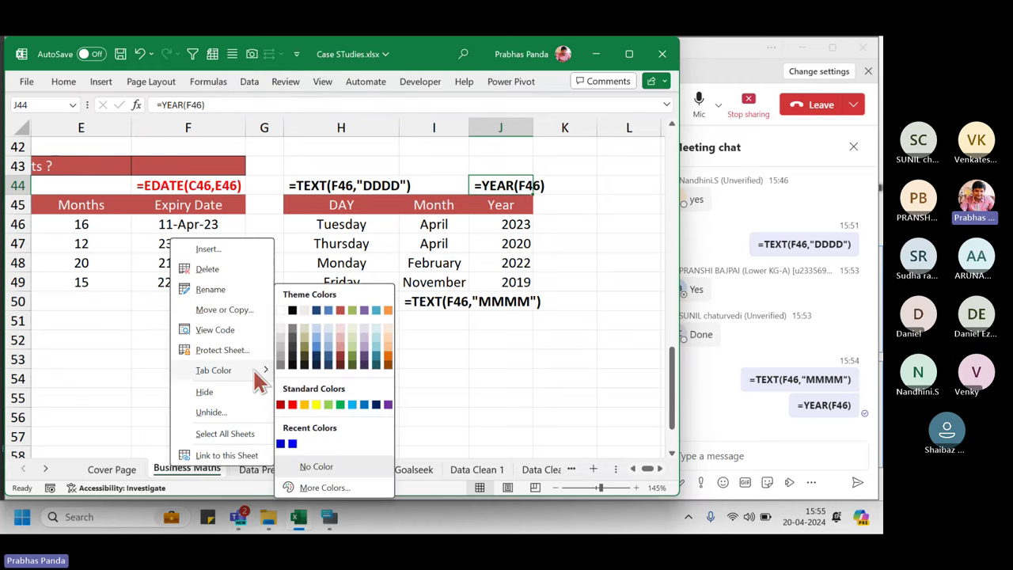
left_click(282, 405)
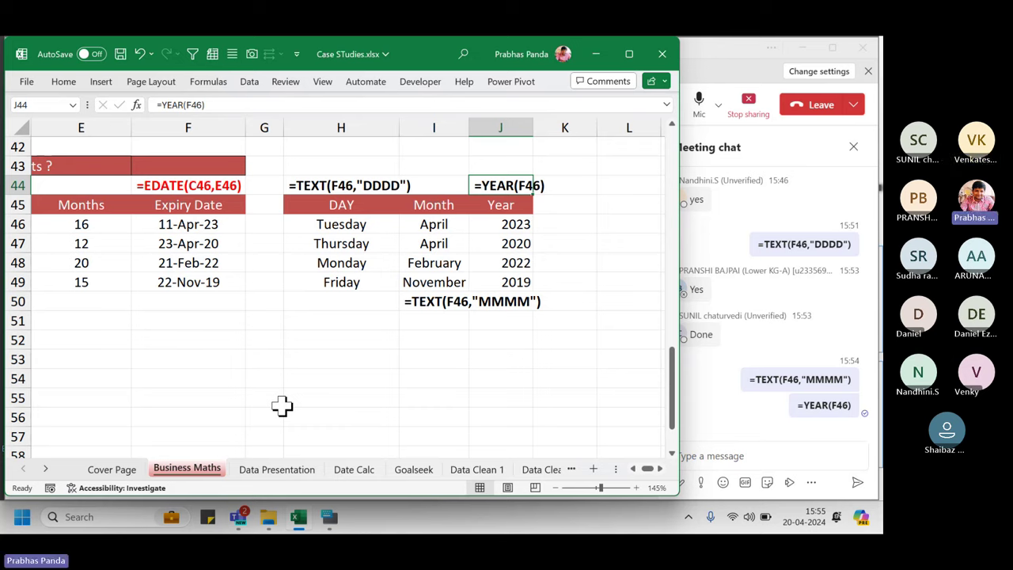
left_click(188, 225)
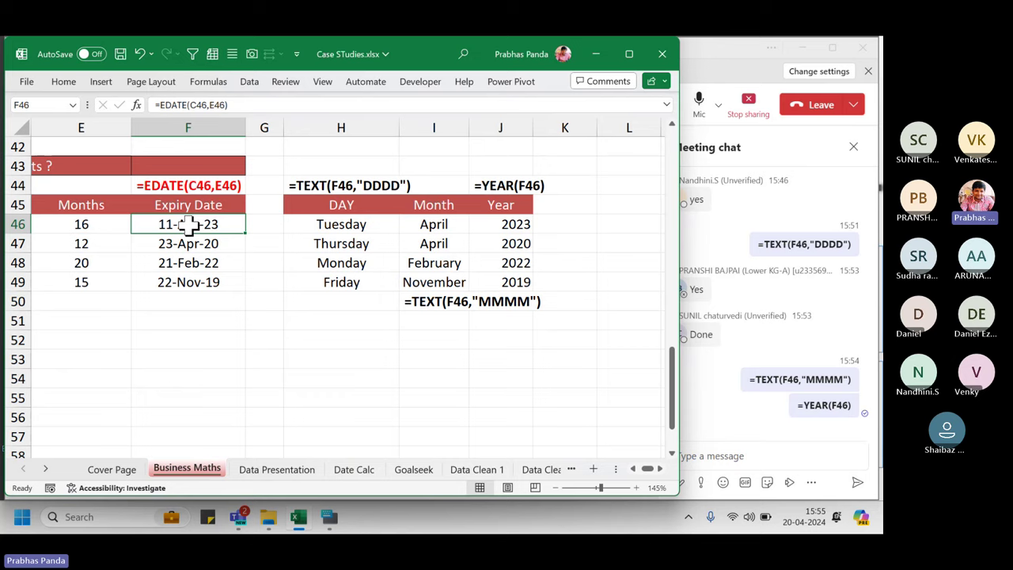
Start a days-to-expiry formula in F51 using TODAY() and F46, shown as General.
left_click(190, 329)
type("=")
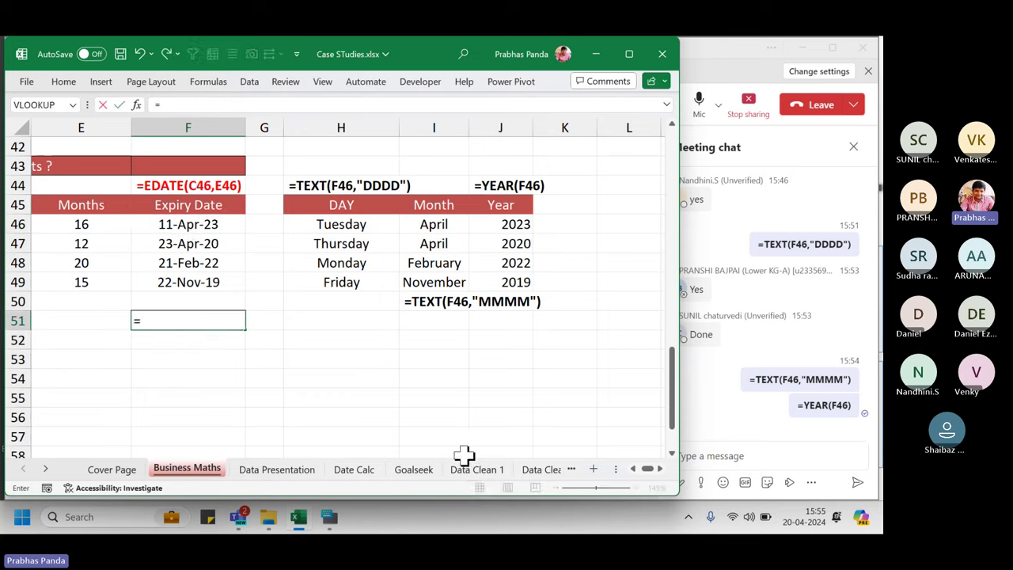
type("TODAY()-")
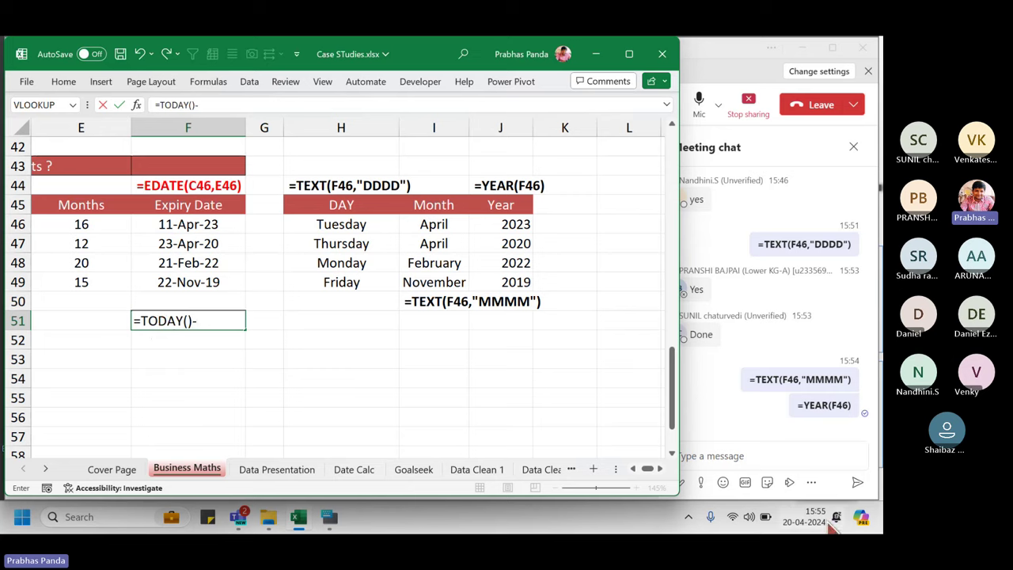
left_click(202, 226)
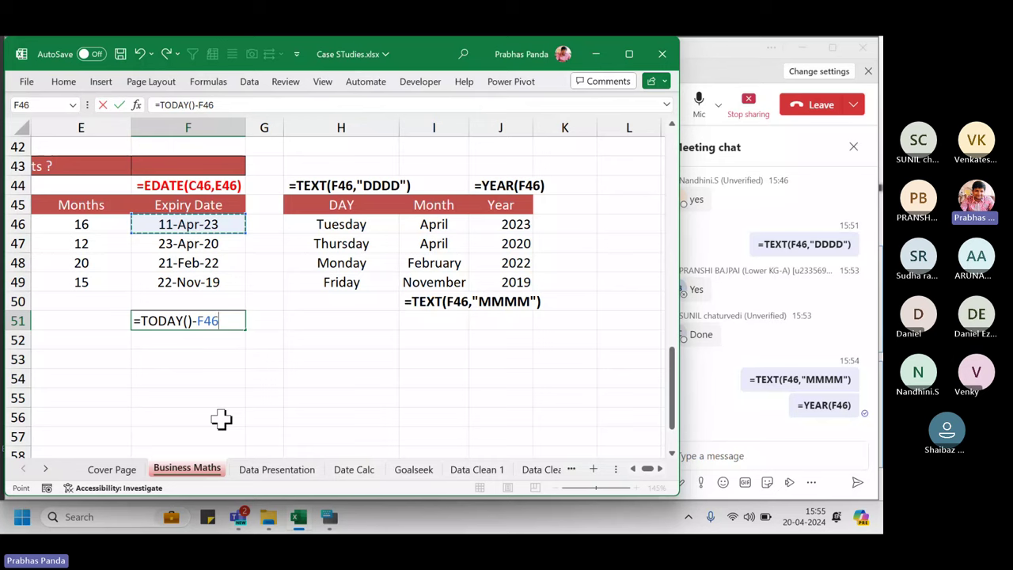
key("Return")
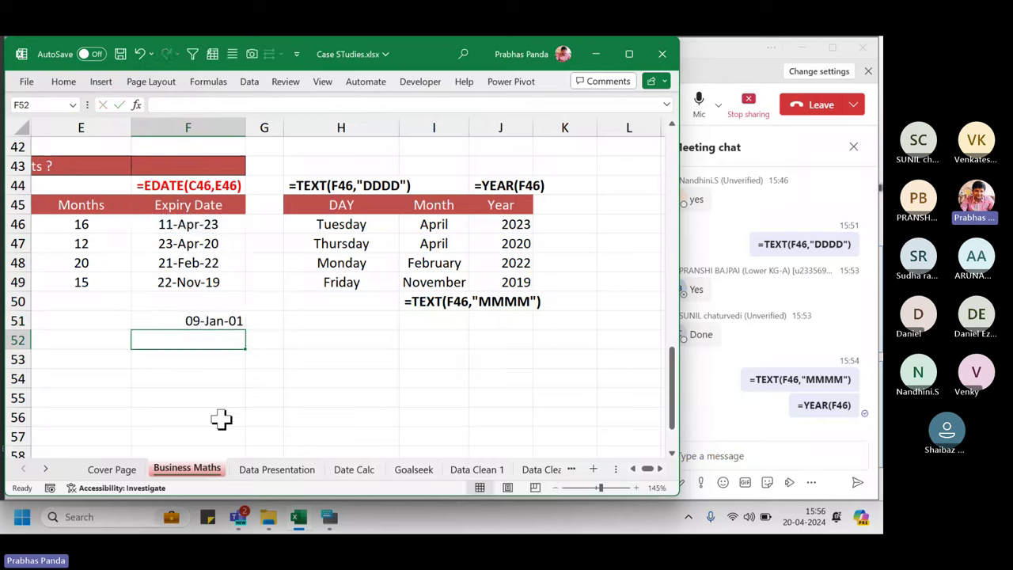
key("Up")
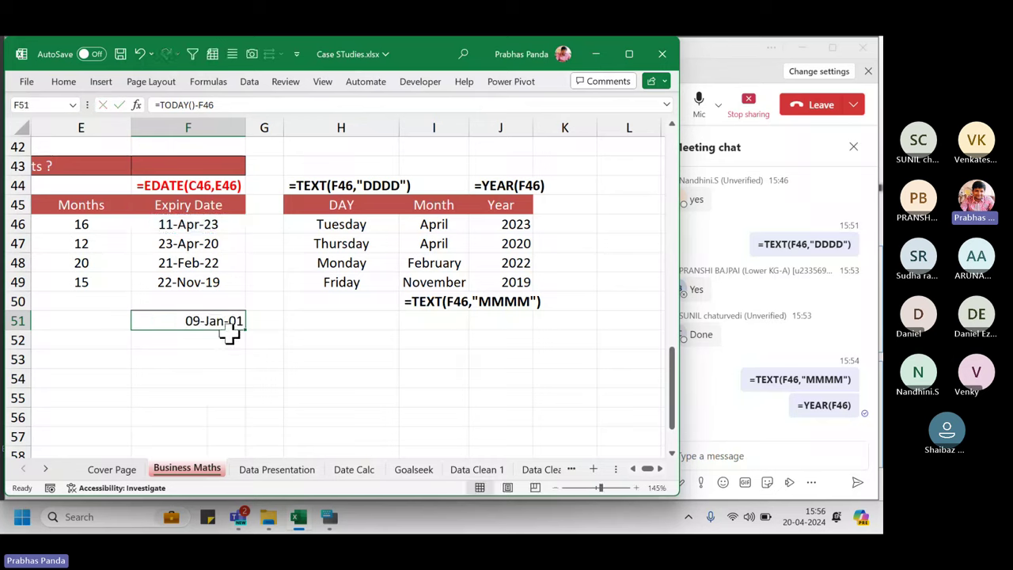
key("ctrl+shift+asciitilde")
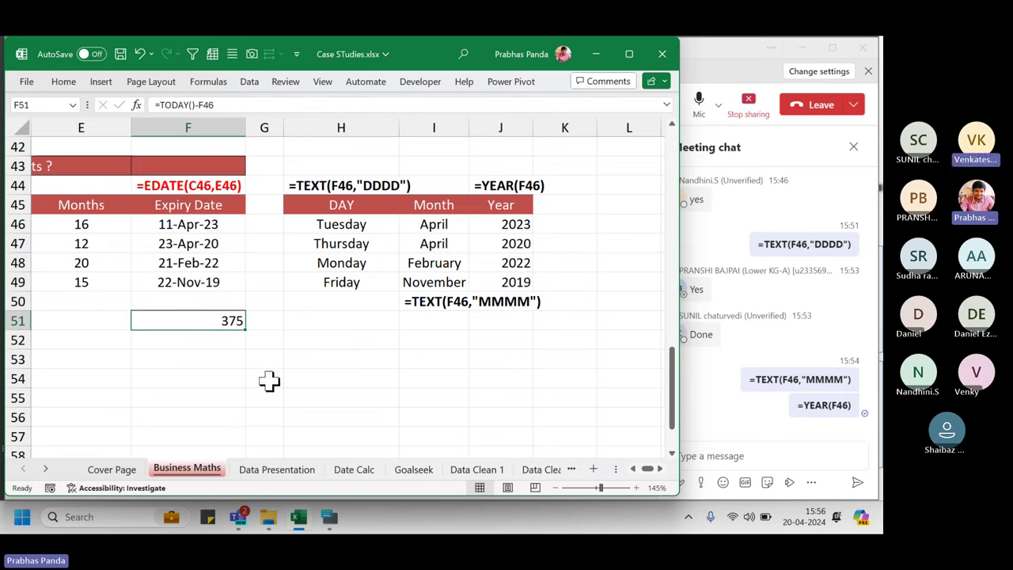
Correct F51 to =F46-TODAY(), showing -375 as a plain number.
key("F2")
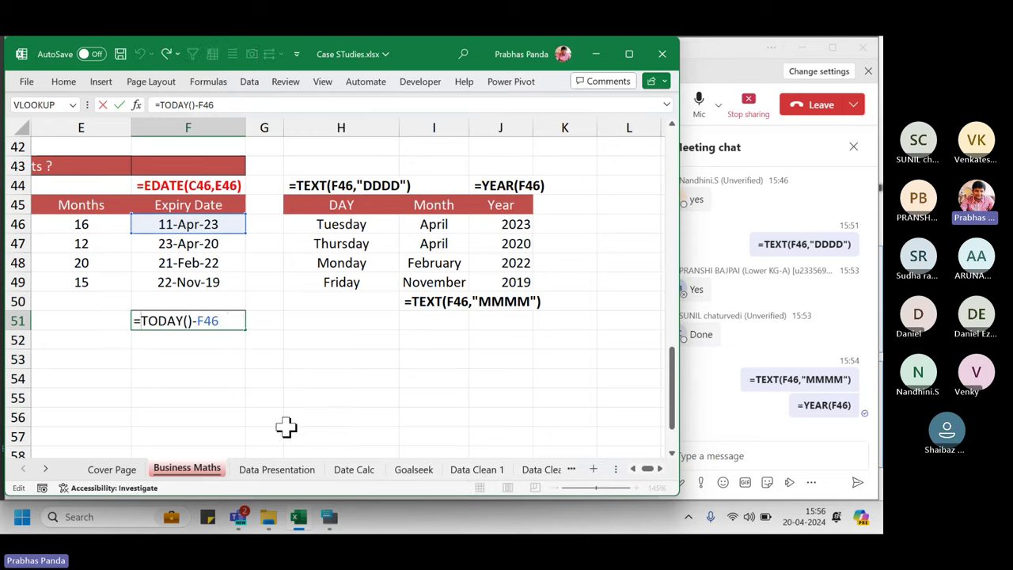
type("-")
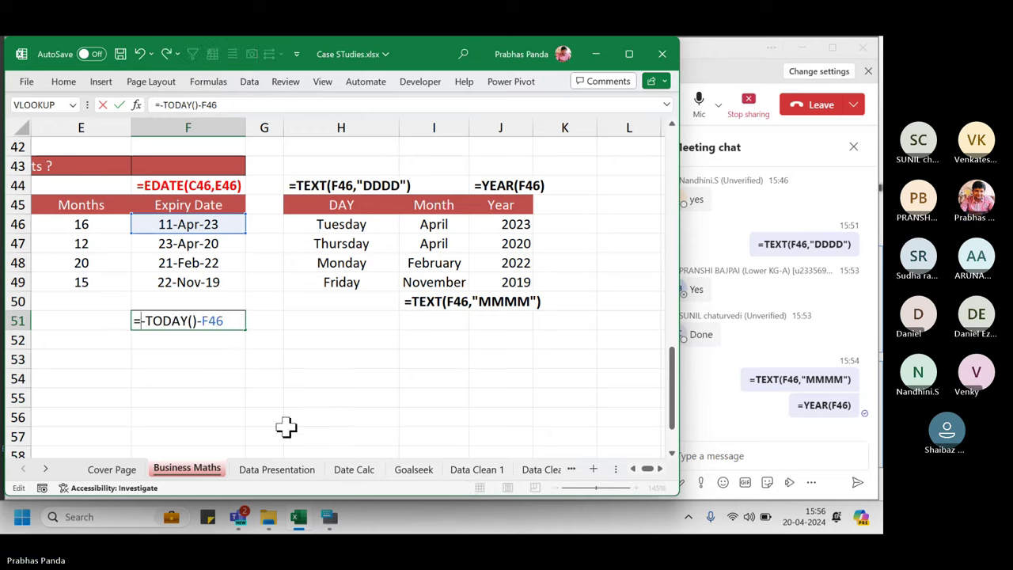
left_click(204, 230)
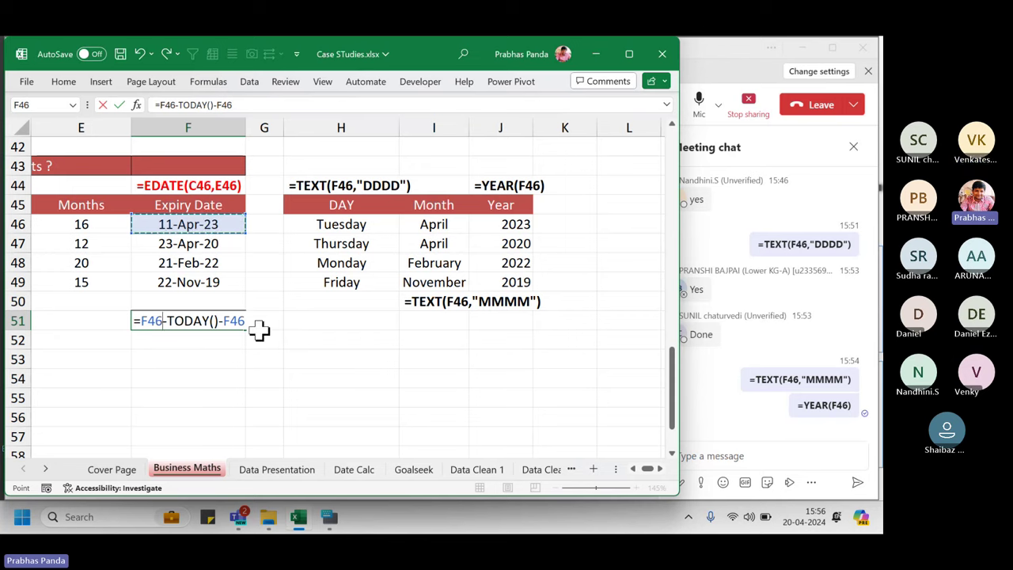
key("Left")
key("Left")
key("Left")
key("BackSpace")
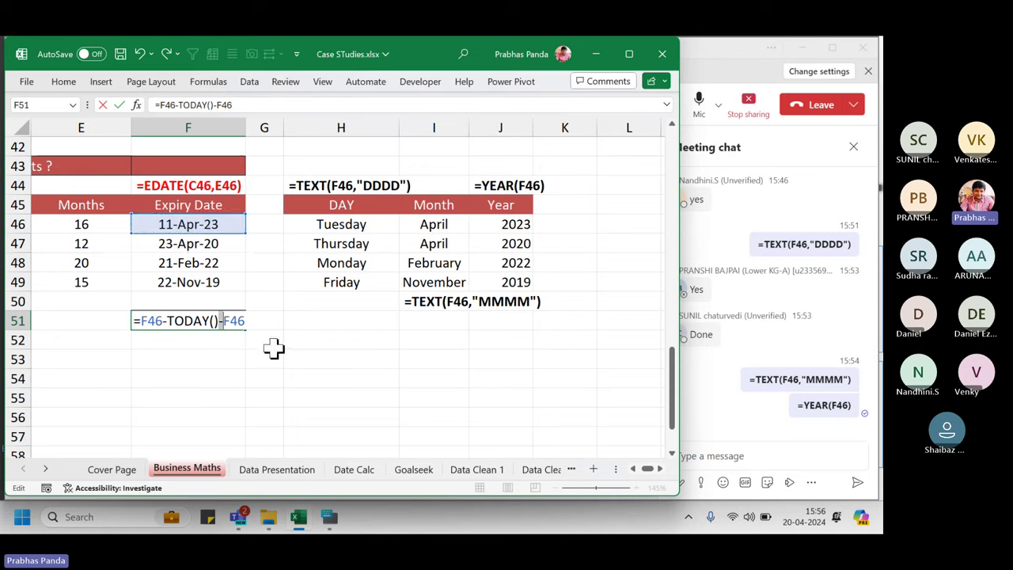
key("Delete")
key("Delete")
key("Delete")
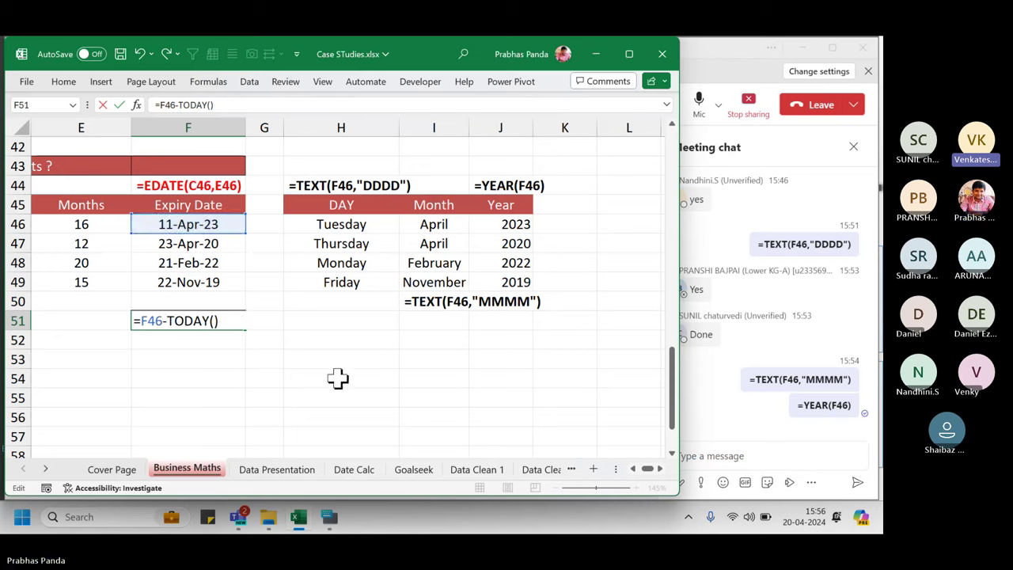
key("Return")
key("Up")
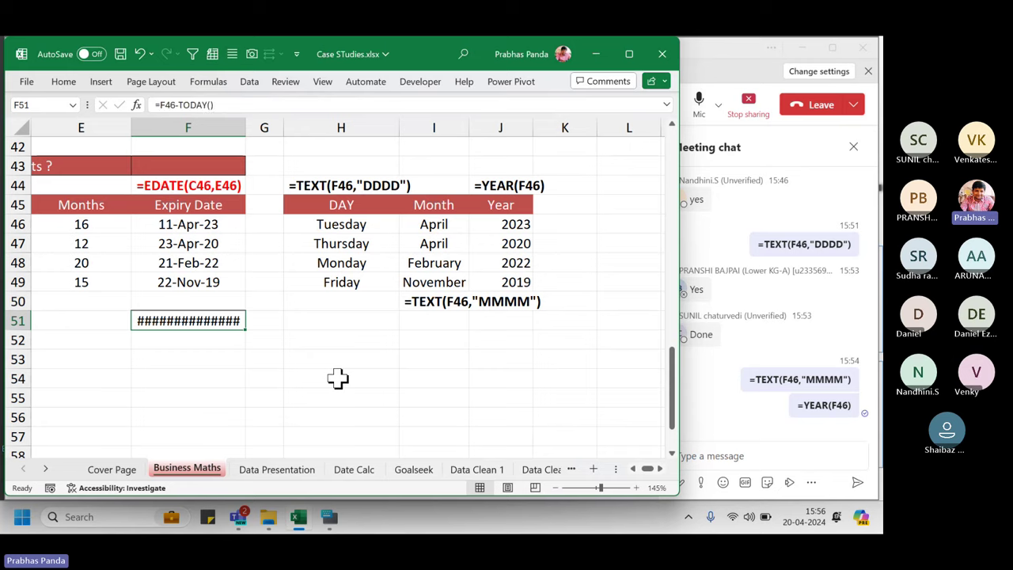
key("ctrl+shift+grave")
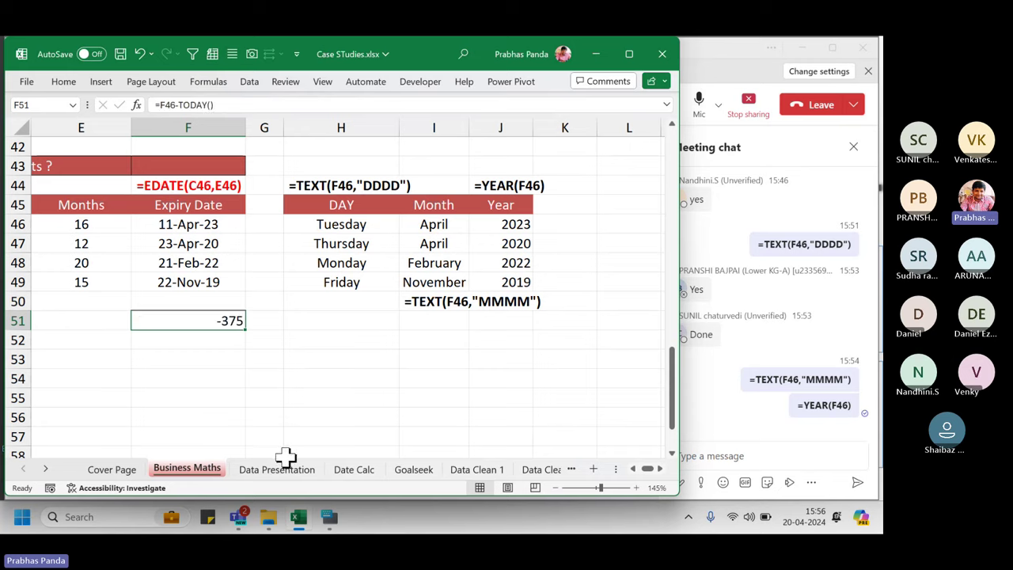
Format F51 as a two-decimal Number with negative values shown in red.
right_click(231, 319)
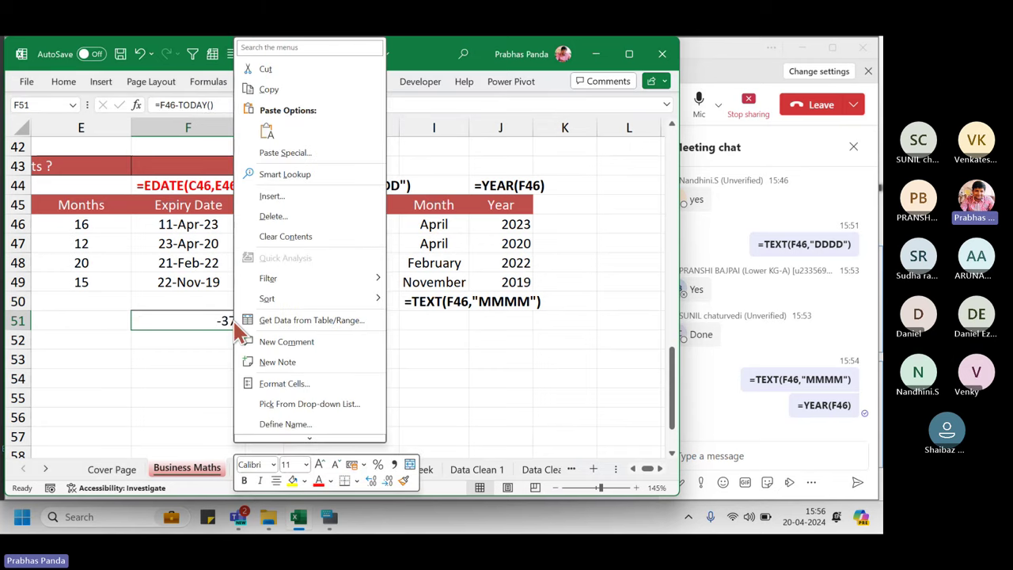
left_click(306, 383)
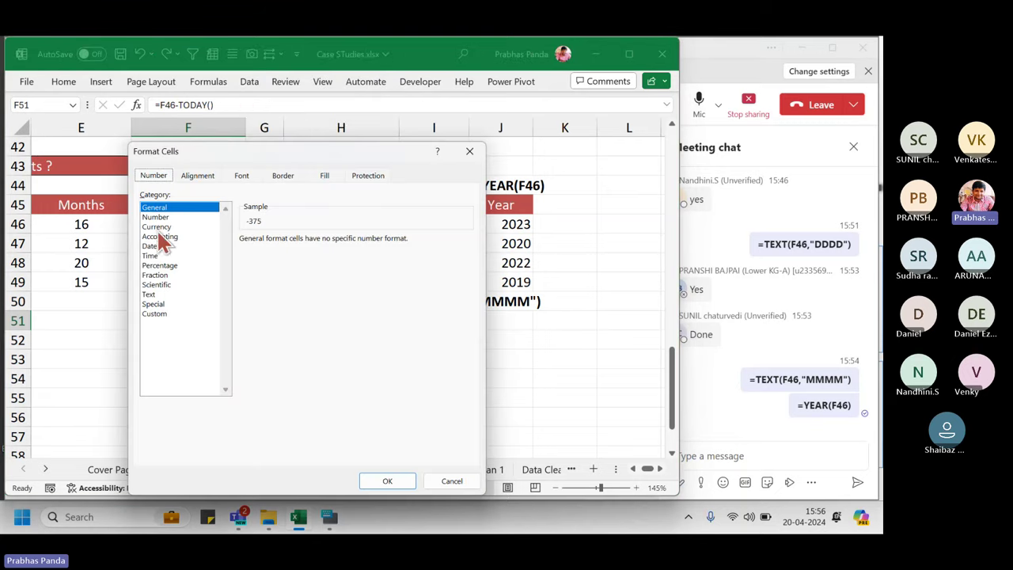
left_click(156, 217)
left_click(262, 315)
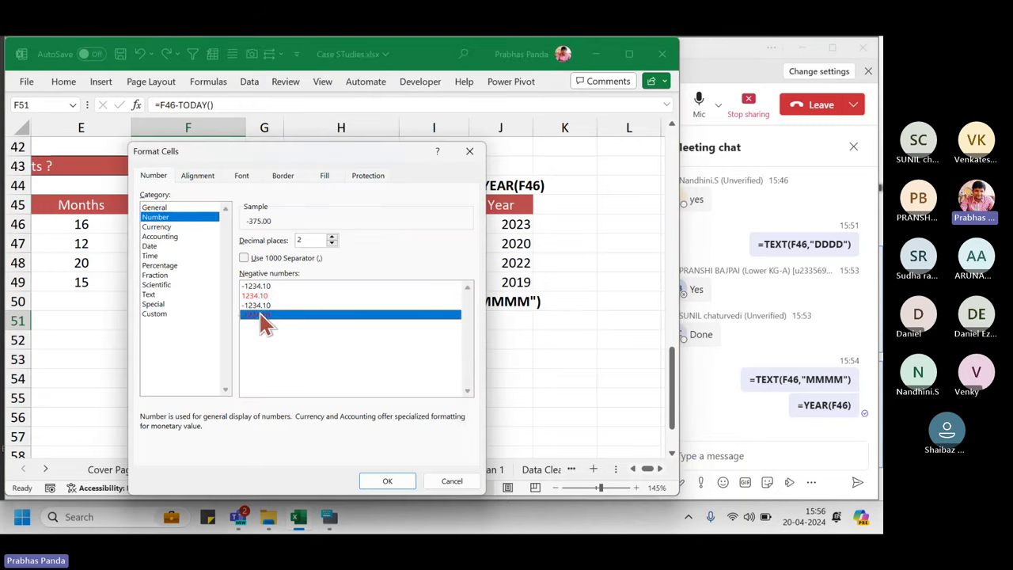
left_click(406, 485)
Fill the days-to-expiry formula from F51 down to F54.
left_click(150, 359)
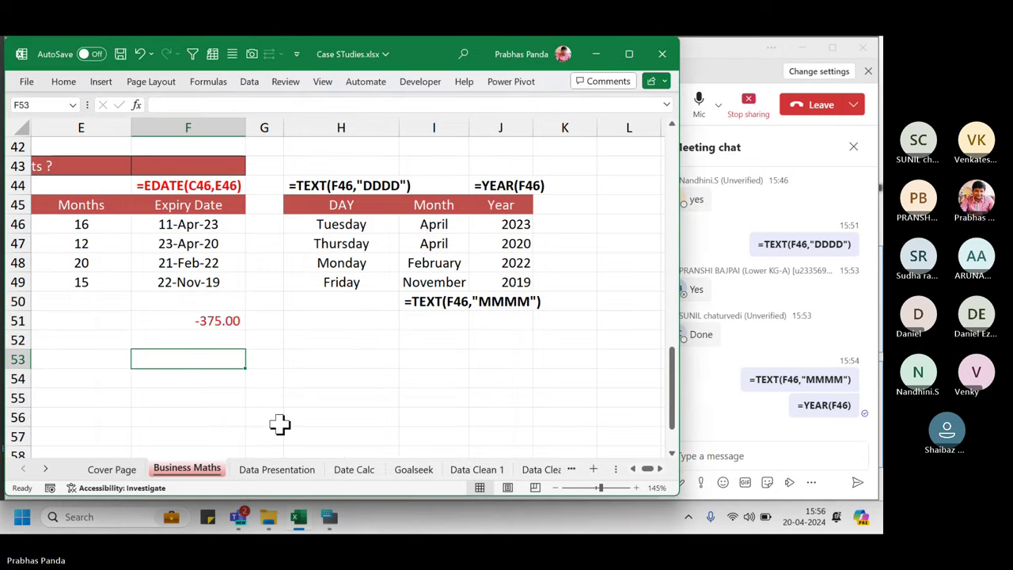
left_click(209, 303)
left_click(224, 322)
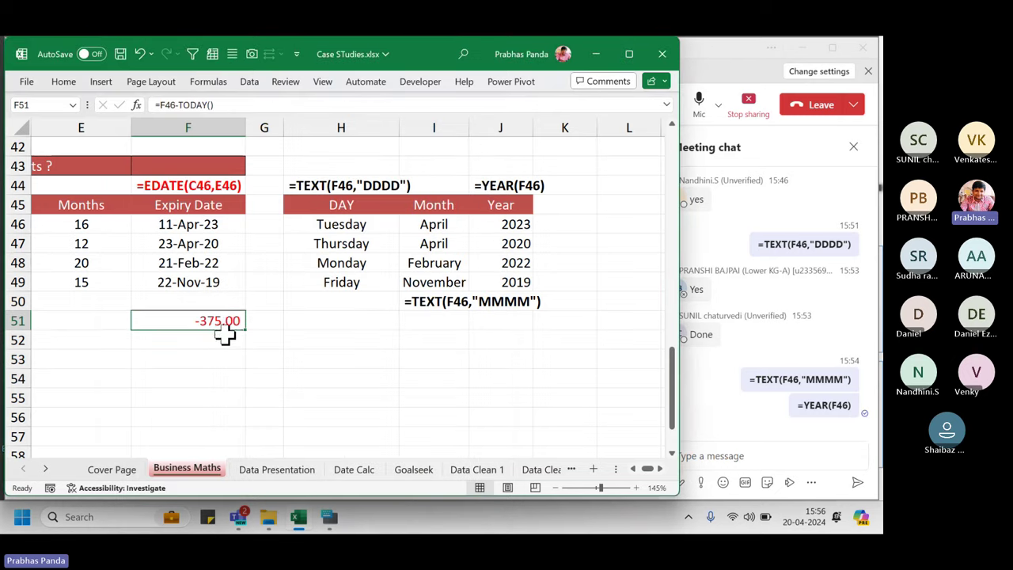
left_click_drag(244, 331, 245, 386)
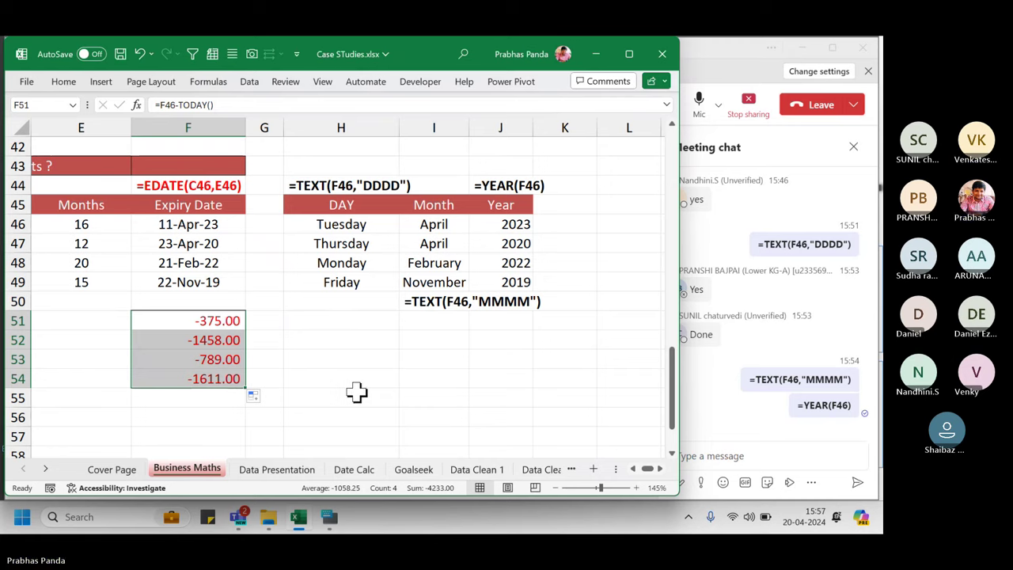
Replace the HP Printer's AMC date in C46 with today's date, 20-Apr-24.
left_click_drag(653, 468, 629, 468)
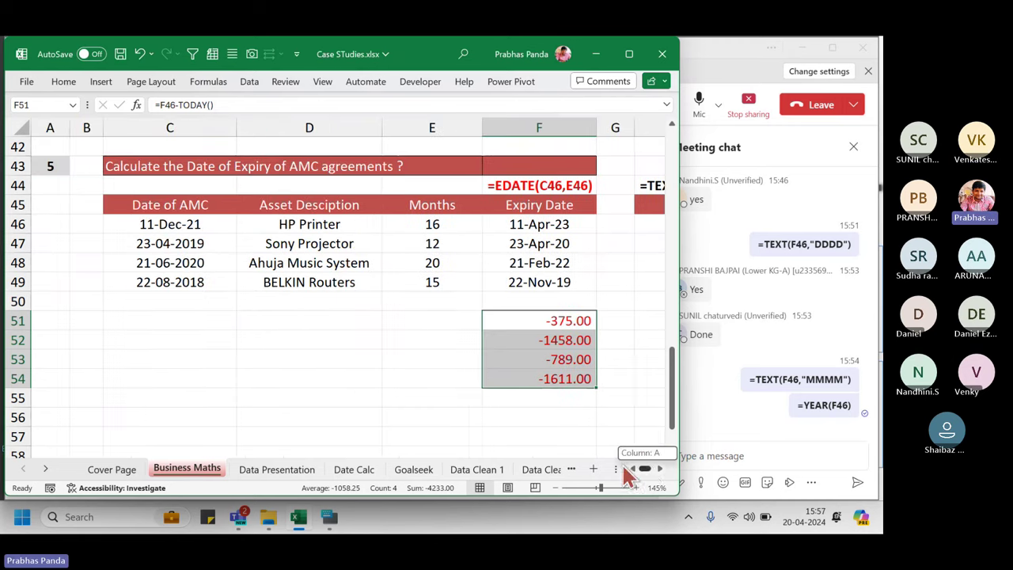
key("F2")
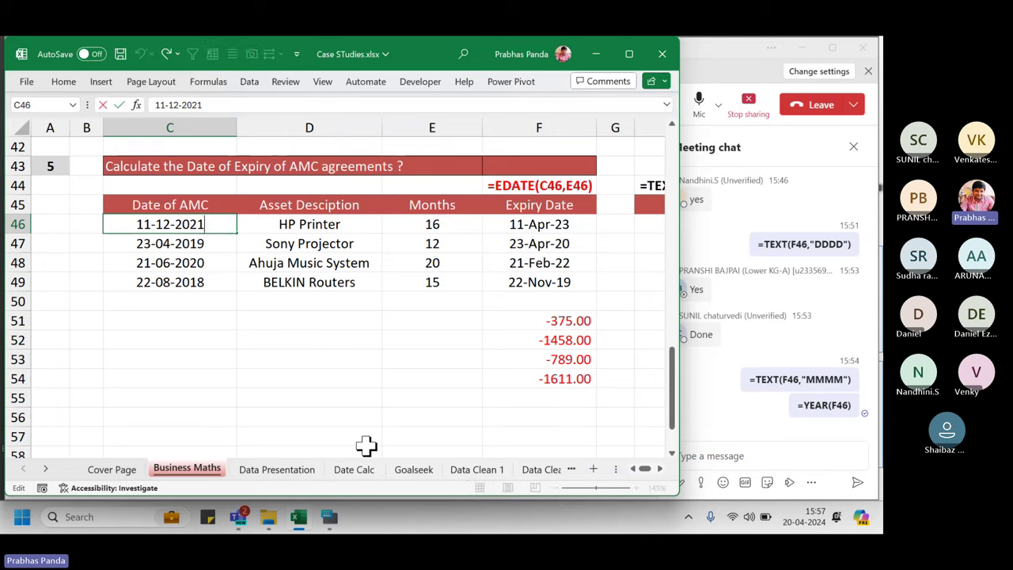
key("BackSpace")
type("3")
key("Escape")
key("ctrl+semicolon")
key("ctrl+Return")
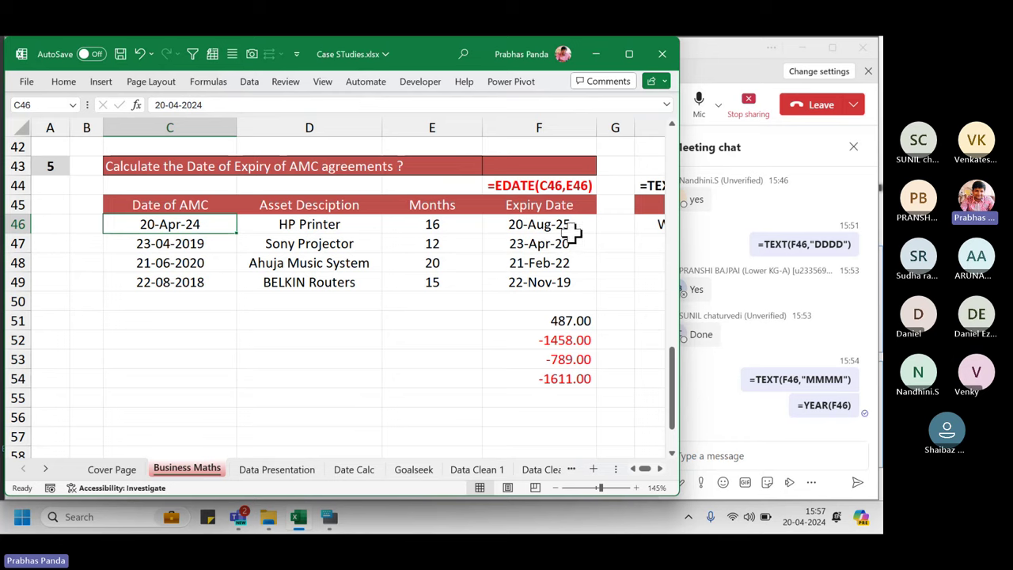
Re-enter the F51 formula so it recalculates to 487.00 days to expiry.
left_click(568, 322)
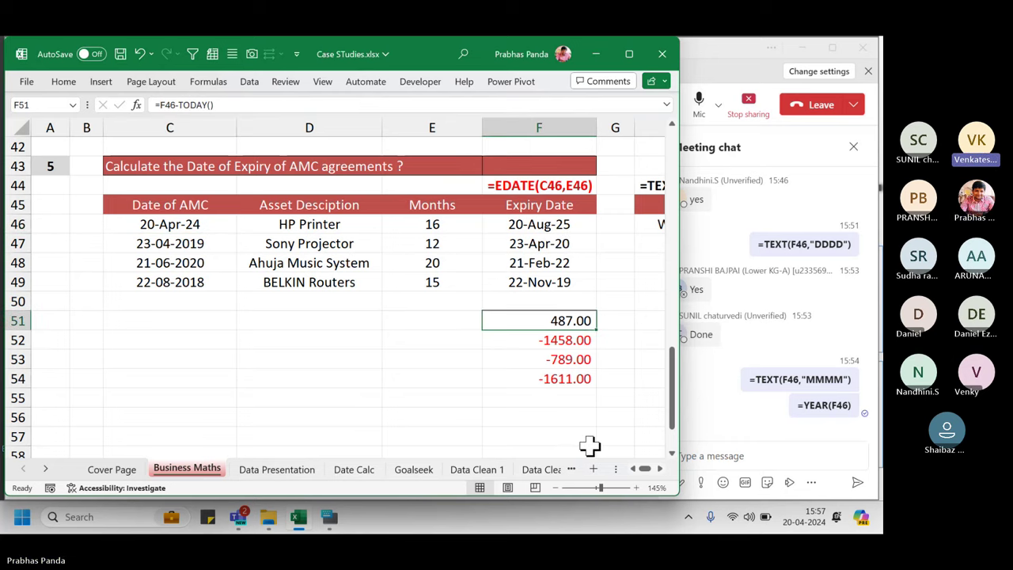
key("F2")
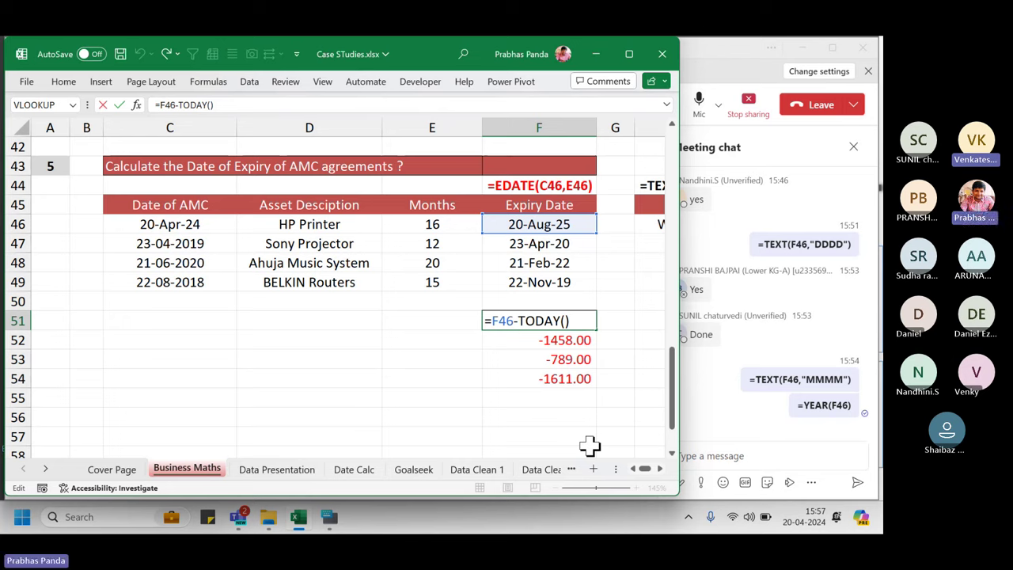
key("ctrl+Return")
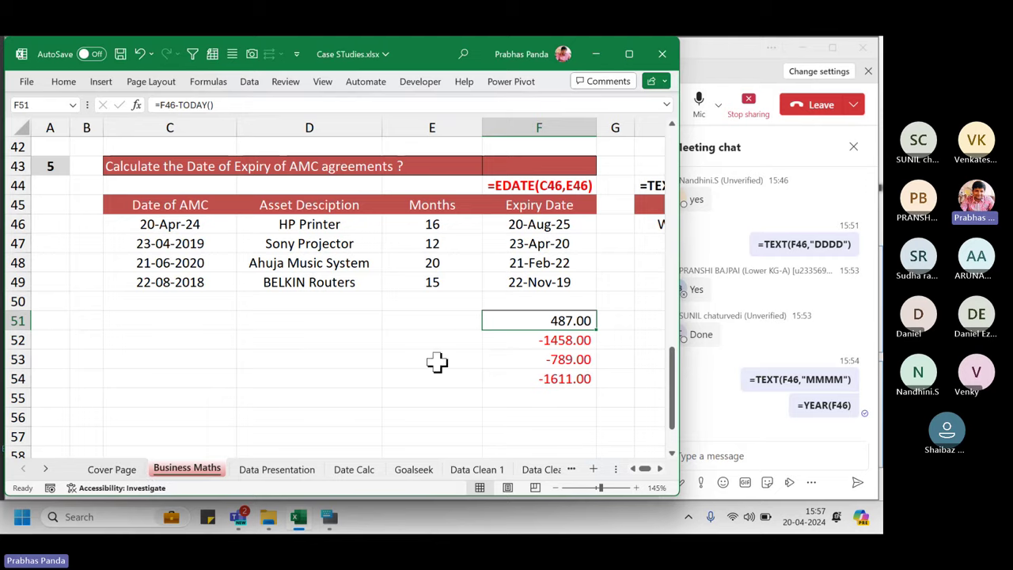
scroll(427, 365, "up", 5)
scroll(430, 326, "up", 1)
Add a Less Than 0 rule to E25:E30 with a custom bright red fill.
left_click_drag(445, 166, 453, 262)
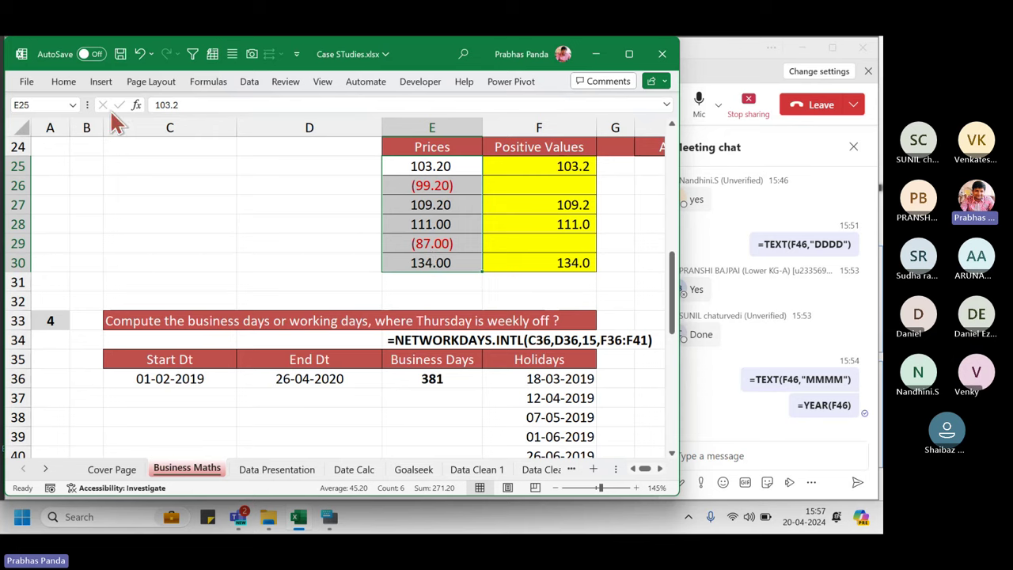
left_click(64, 84)
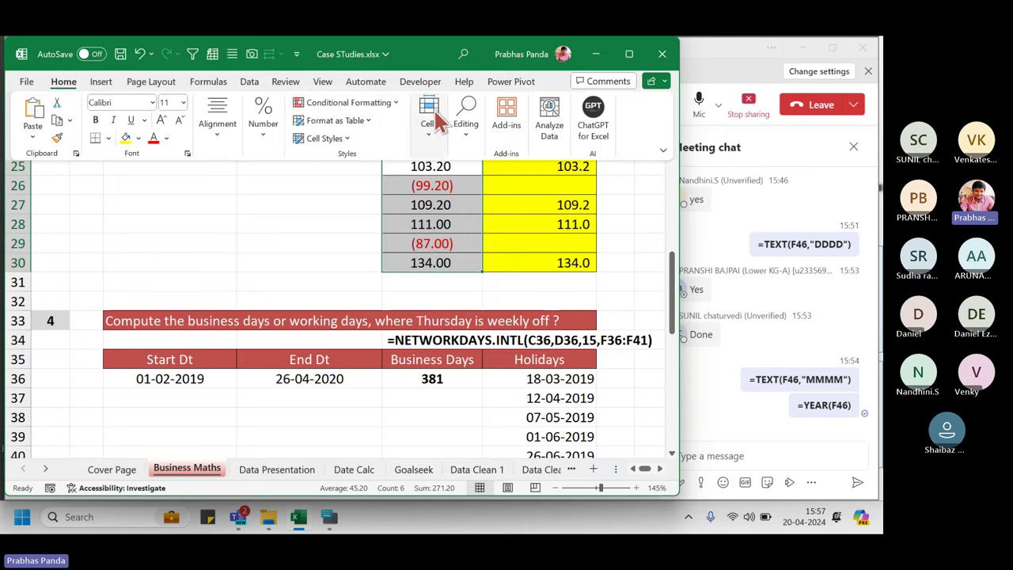
left_click(427, 141)
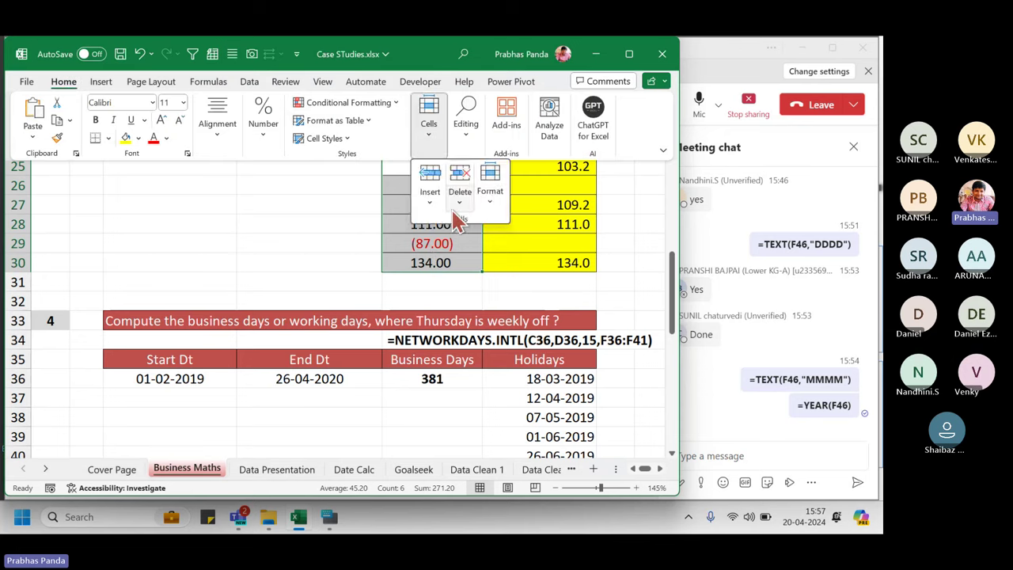
left_click(352, 104)
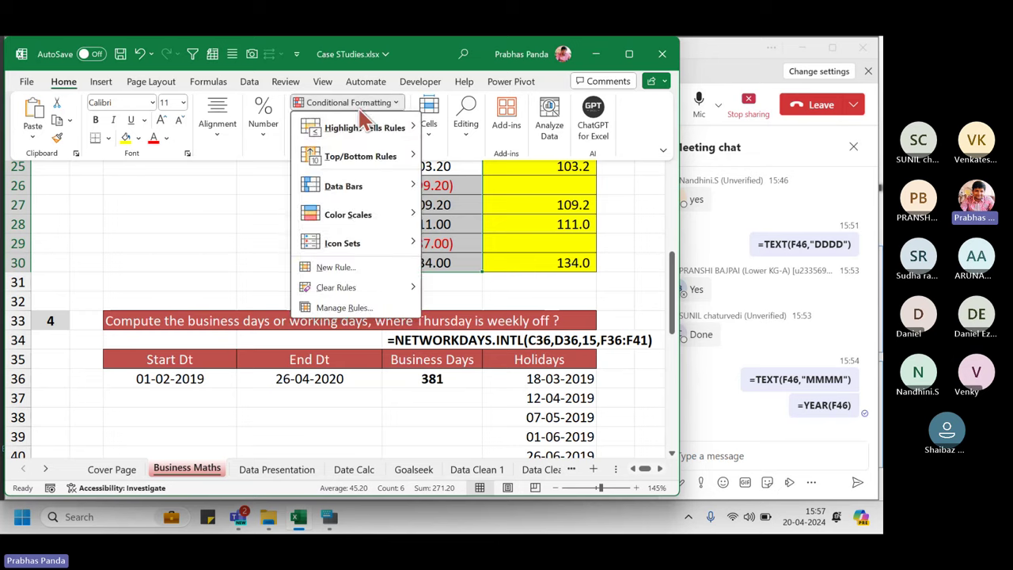
mouse_move(388, 131)
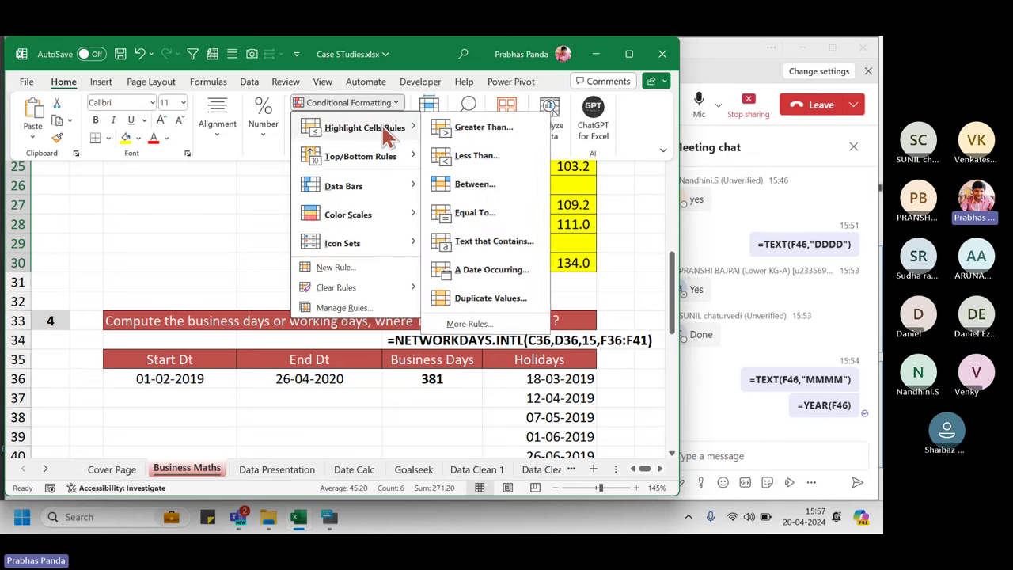
left_click(488, 156)
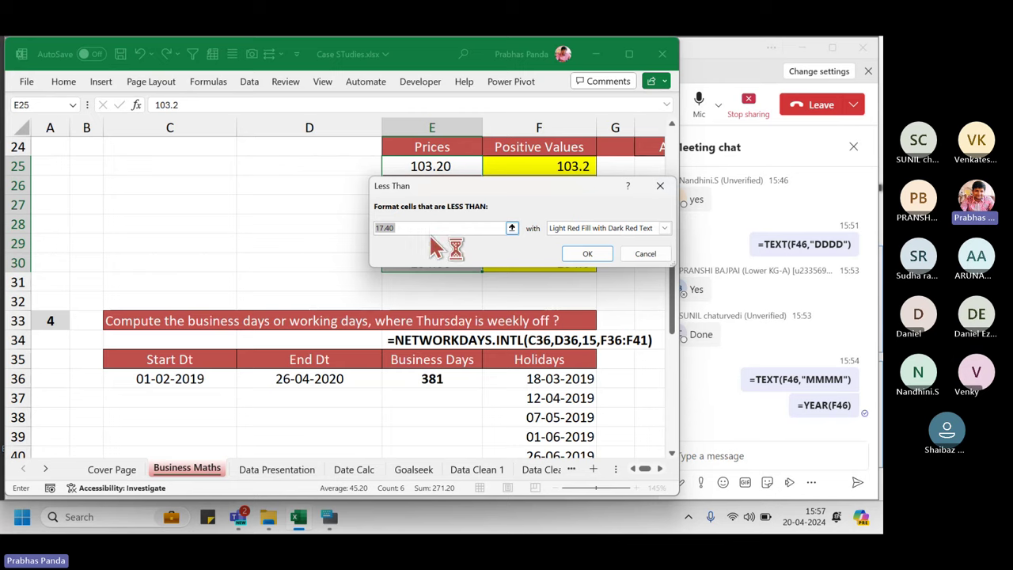
type("0")
left_click(585, 228)
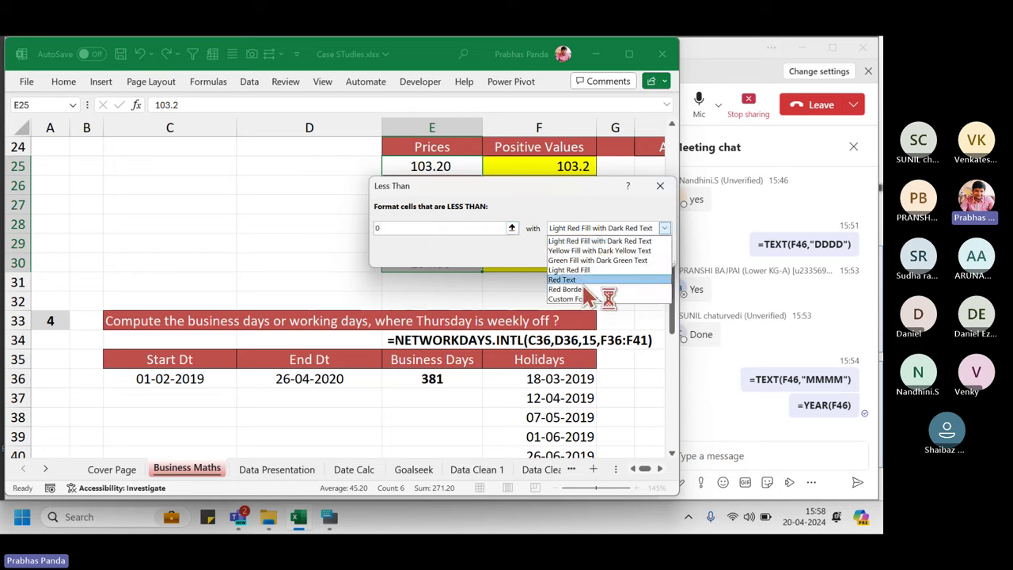
left_click(573, 300)
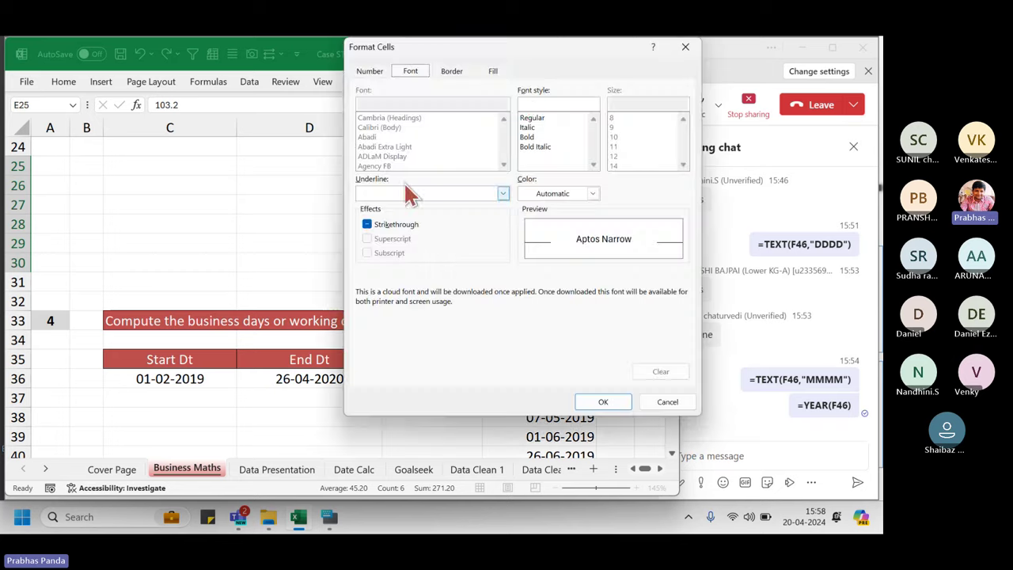
left_click(494, 72)
left_click(381, 199)
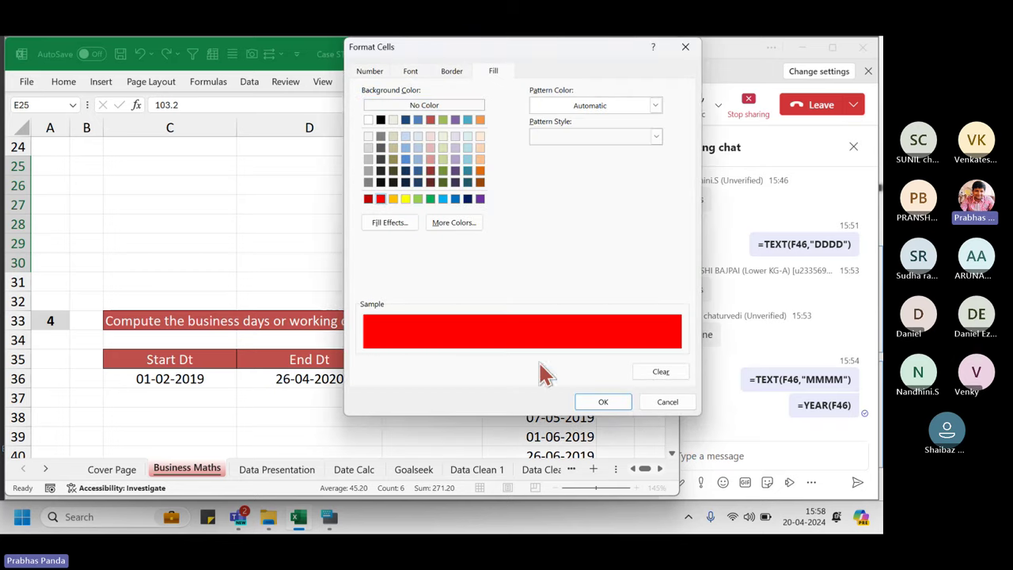
left_click(603, 402)
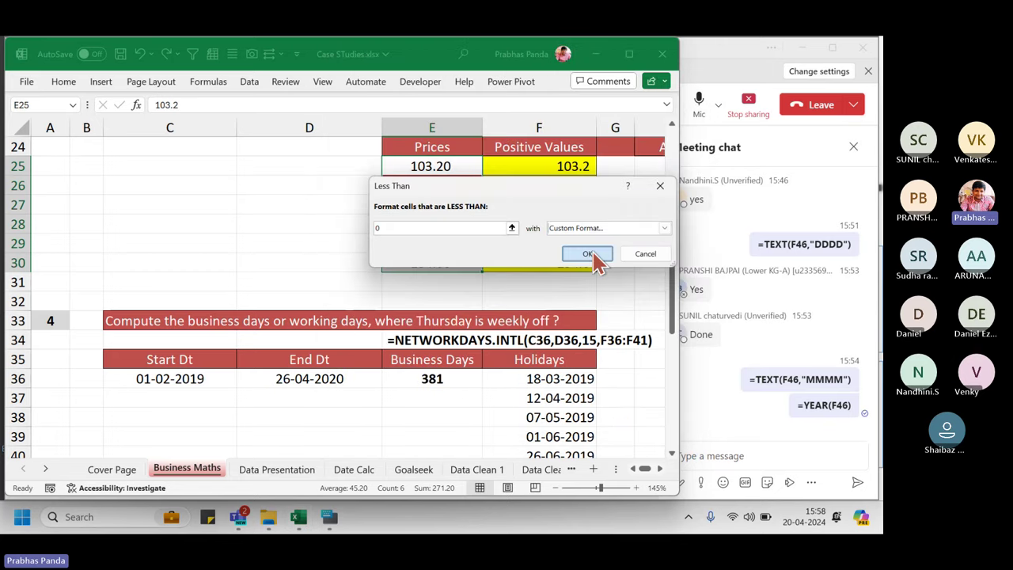
left_click(595, 253)
left_click(292, 202)
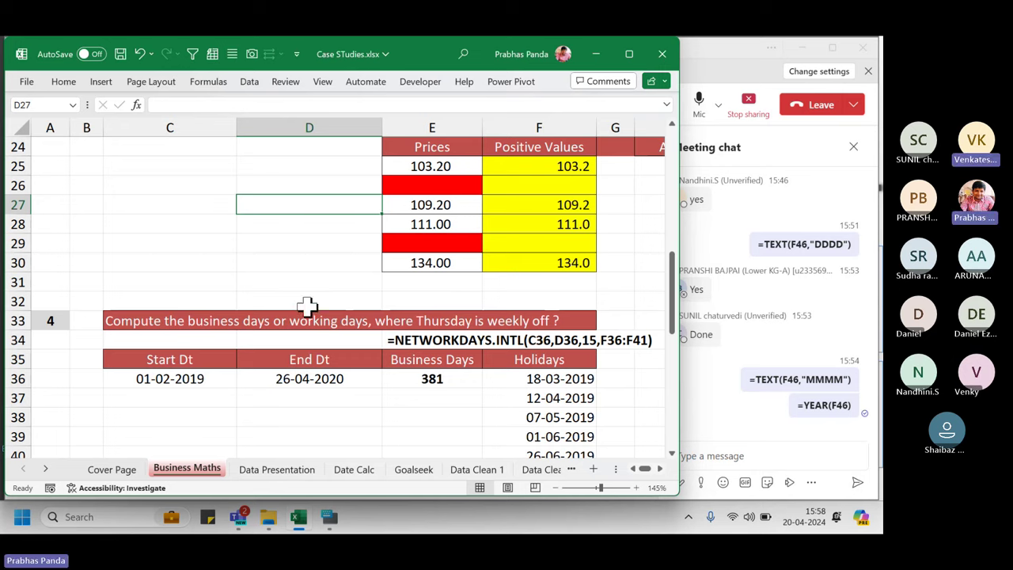
Reselect E25:E30 and review the highlight cell rules list, closing it unchanged.
left_click_drag(427, 167, 428, 264)
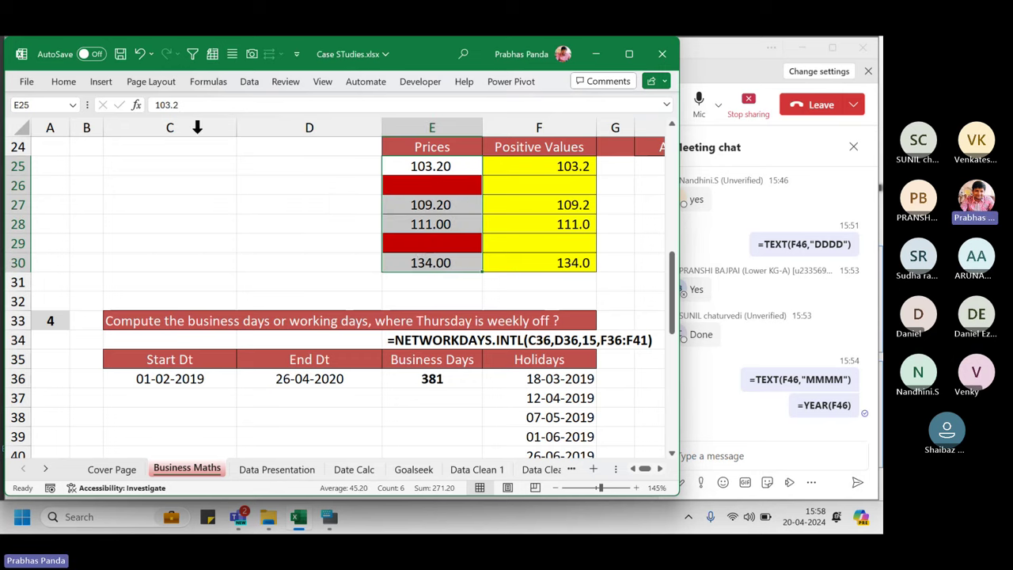
left_click(62, 82)
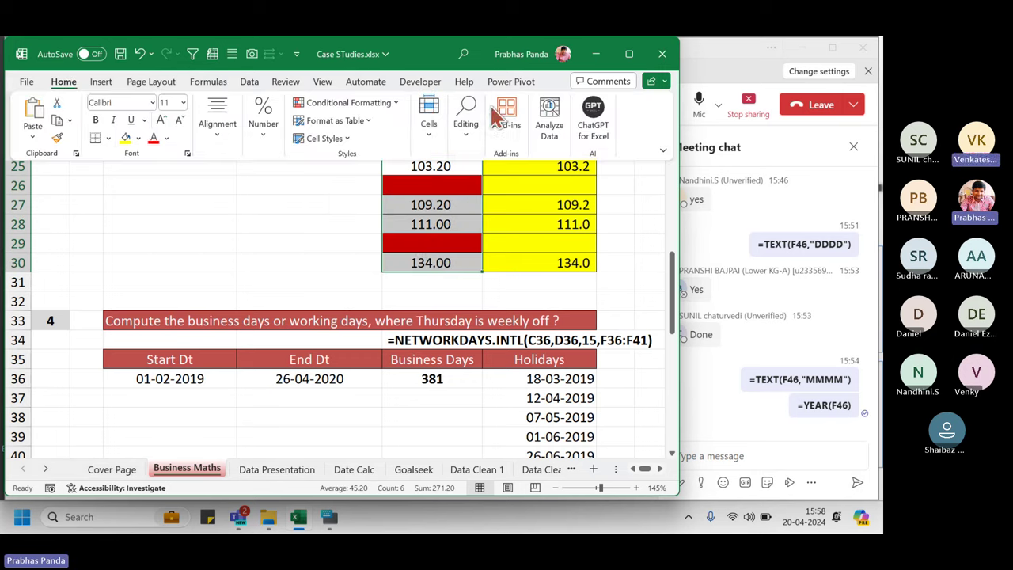
left_click(350, 103)
mouse_move(380, 128)
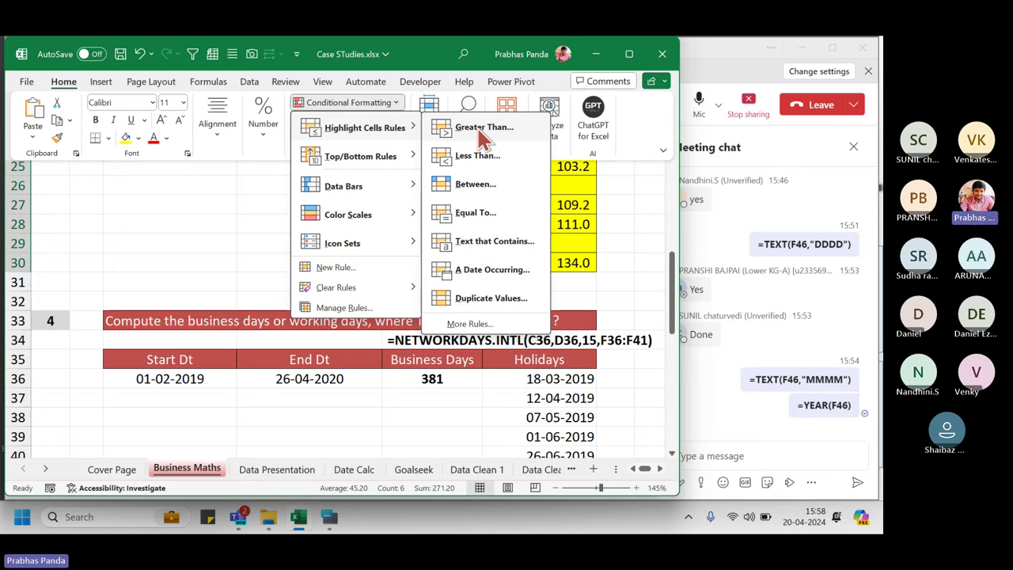
key("Escape")
key("Escape")
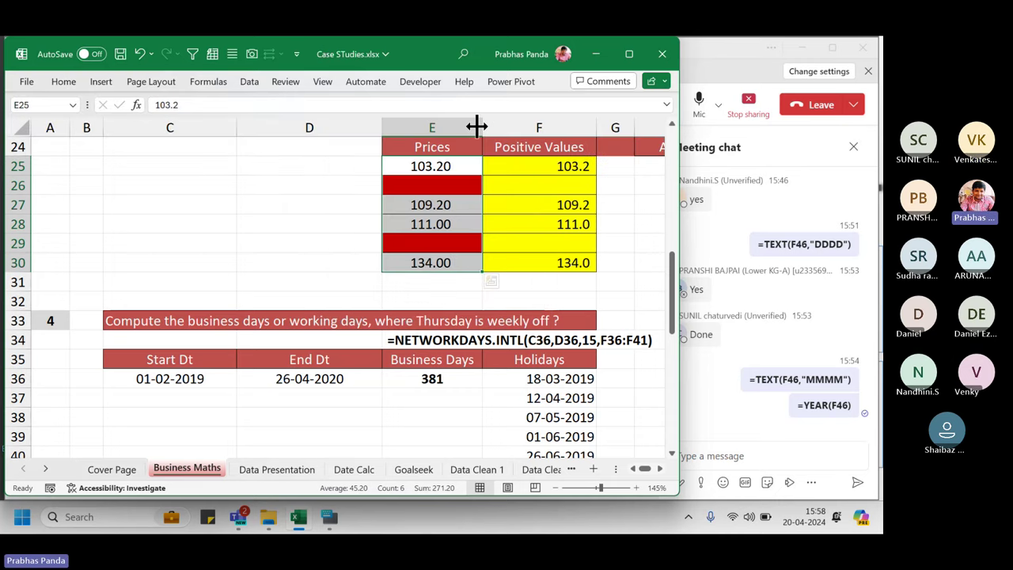
left_click(338, 403)
Scroll through the Business Maths sheet sections and save the Case STudies workbook with Ctrl+S.
scroll(389, 403, "down", 7)
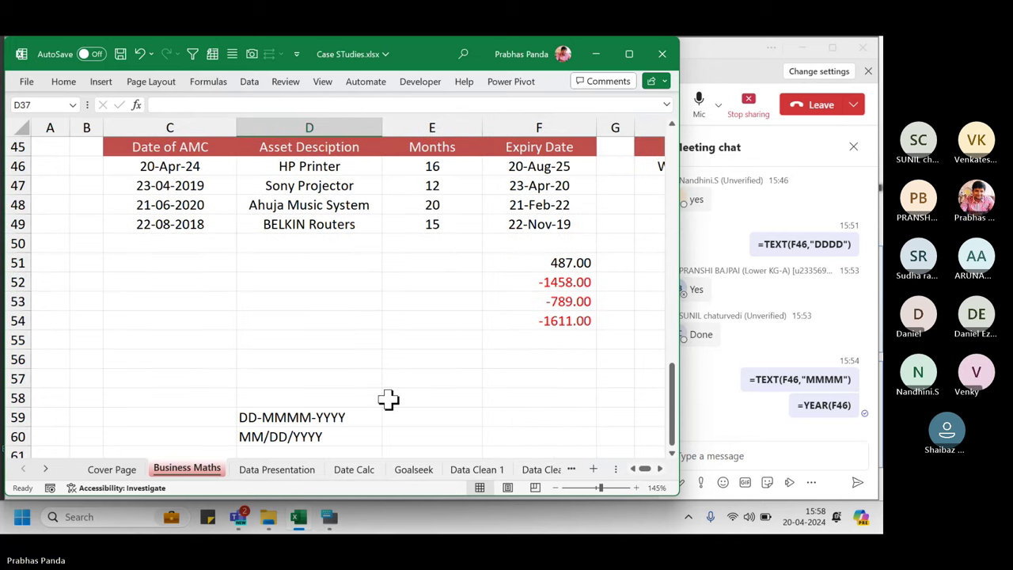
scroll(298, 339, "up", 8)
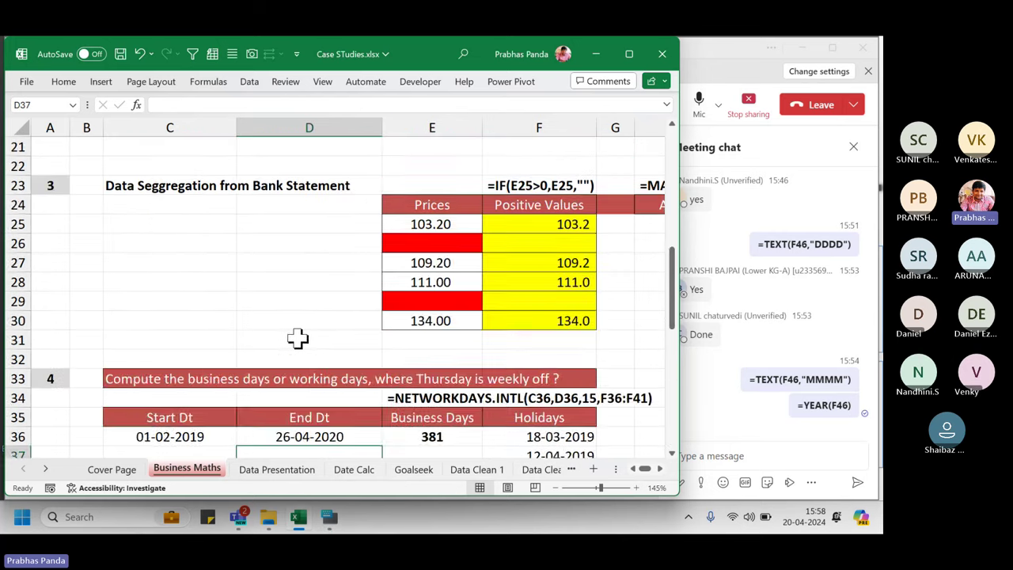
scroll(297, 339, "up", 7)
scroll(298, 339, "down", 3)
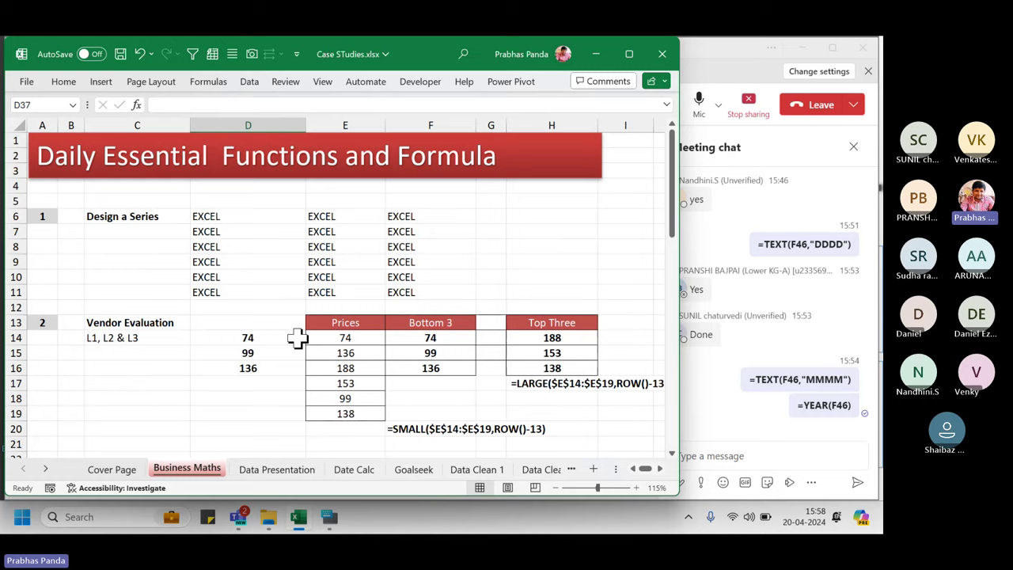
scroll(298, 339, "down", 5)
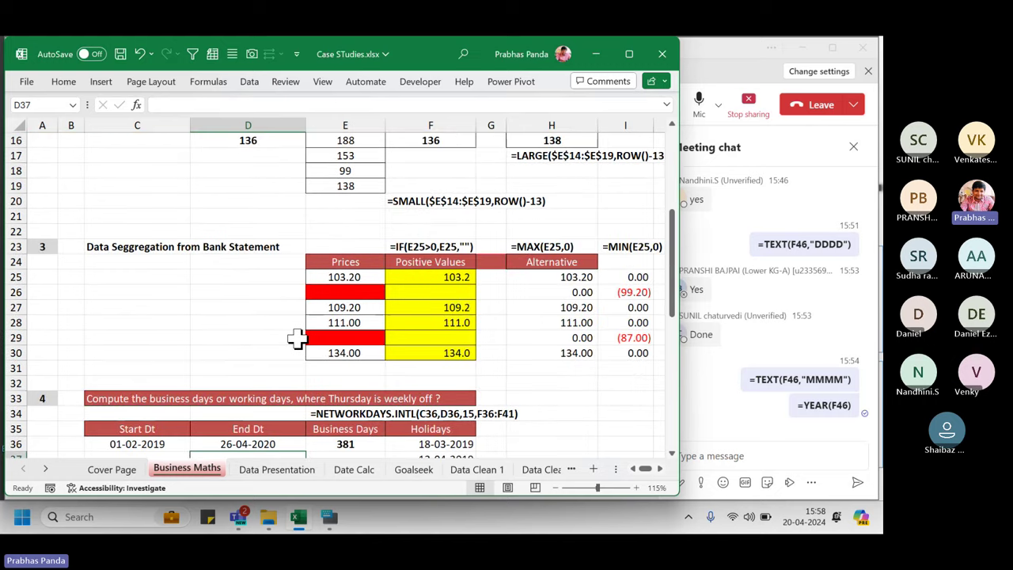
scroll(298, 339, "down", 4)
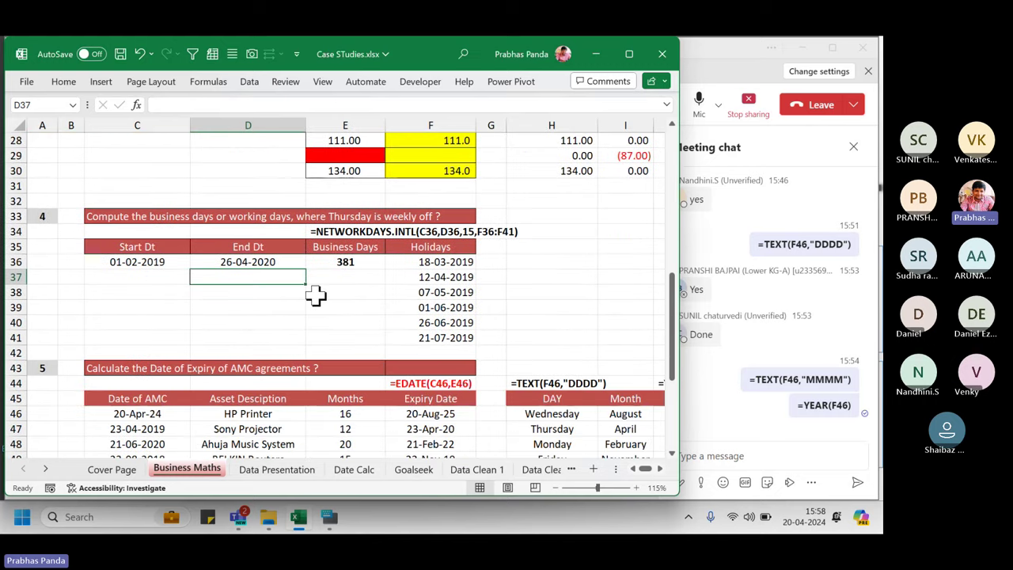
scroll(297, 351, "down", 3)
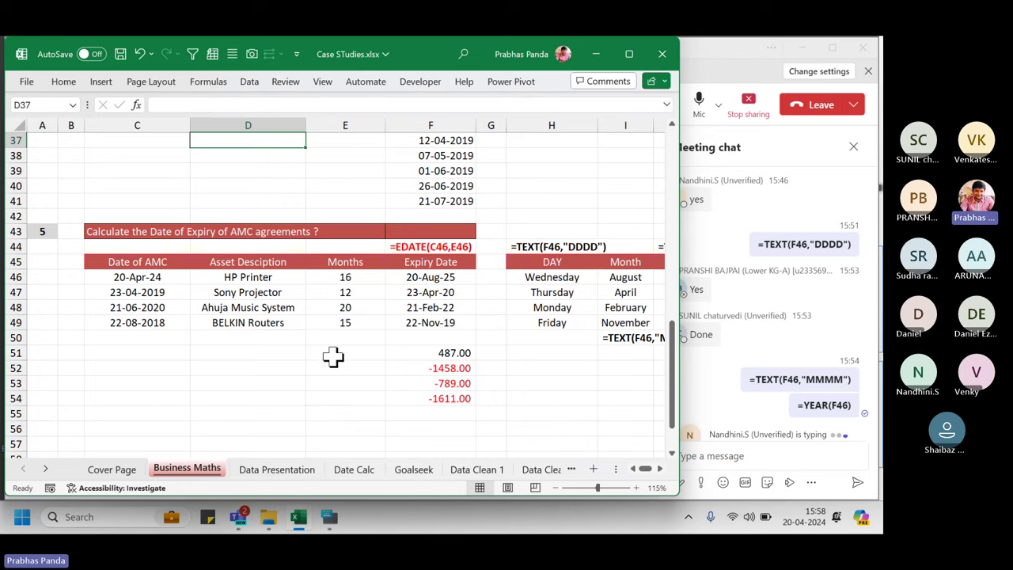
key("ctrl+s")
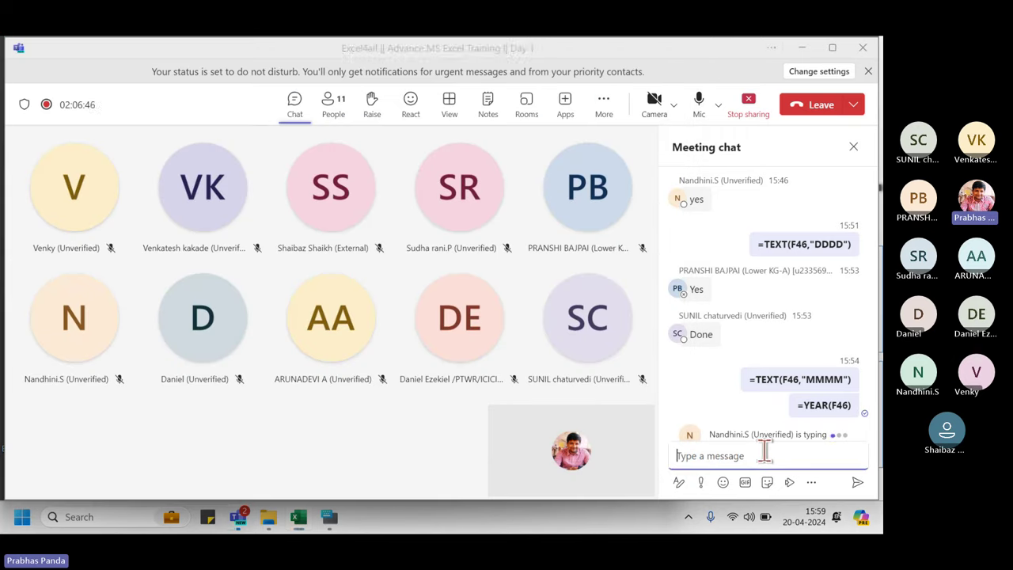
Send '04:10 PM WE WILL RESUME OUR SESSION. 10 MINS SHORT BREAK' to the meeting chat.
left_click(764, 455)
type("04:10")
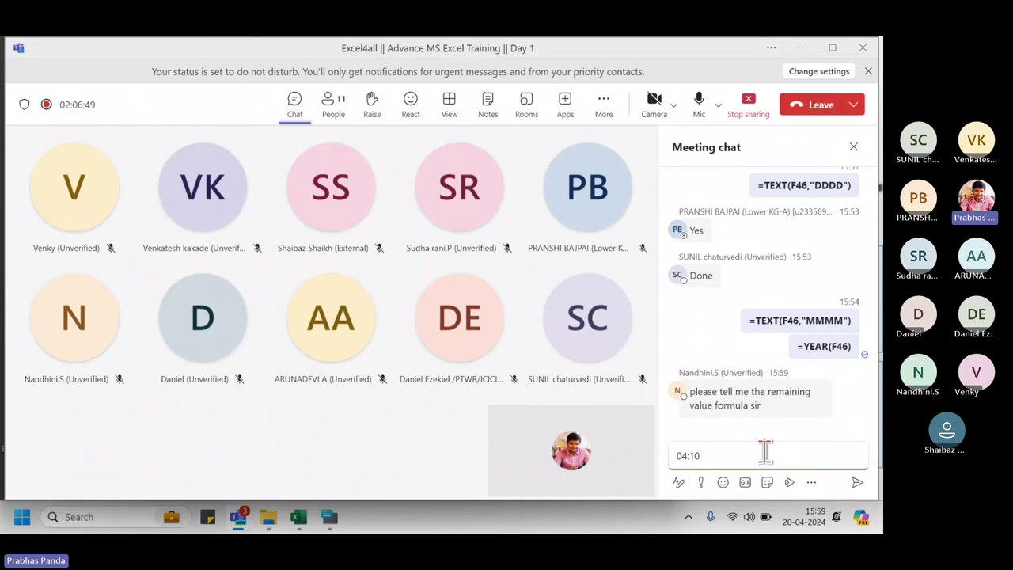
type(" PM WE WILL RESUME")
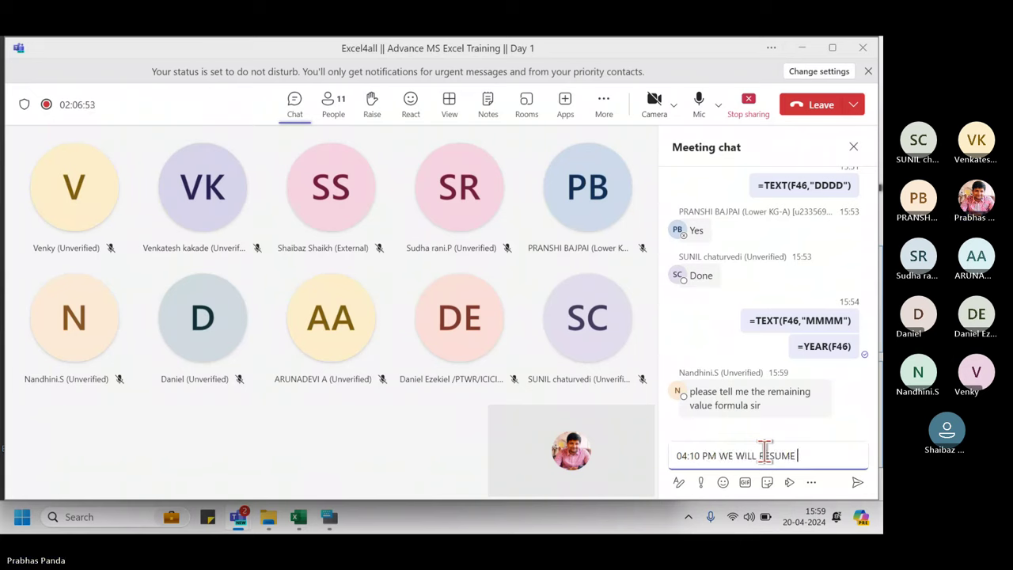
type(" OUR SESSION")
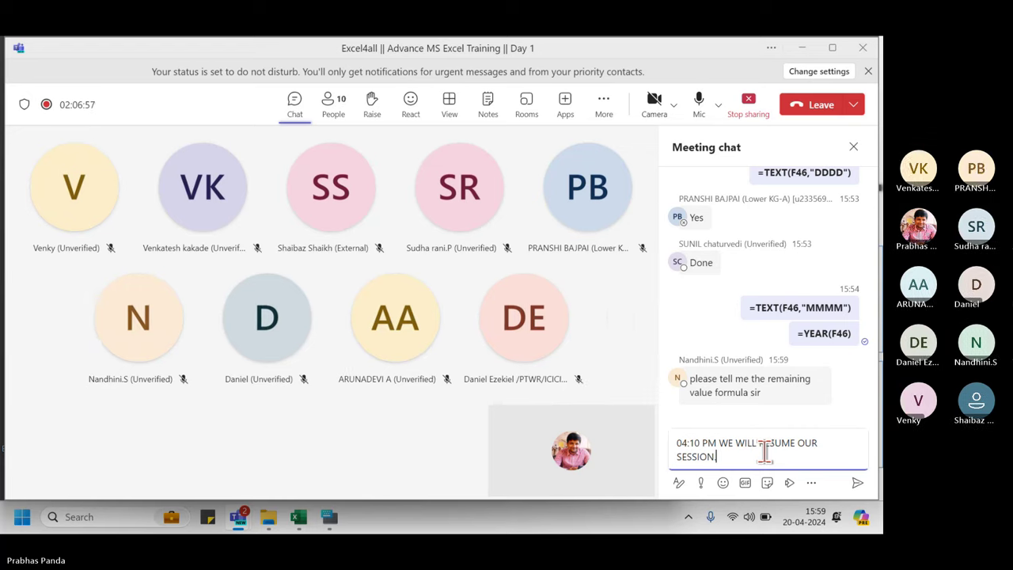
type(". 10 MINS")
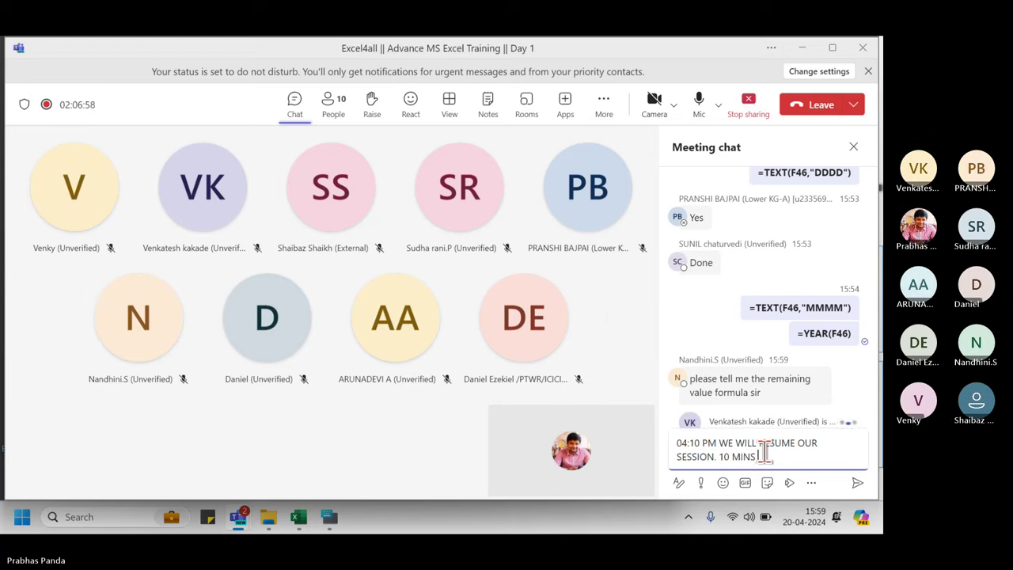
type(" SHORT BREAK")
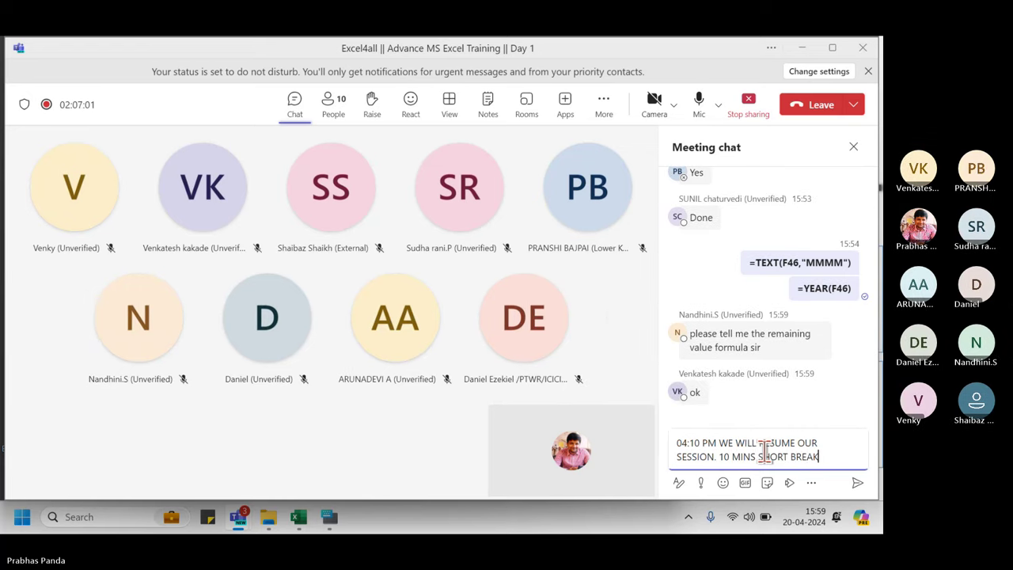
key("Return")
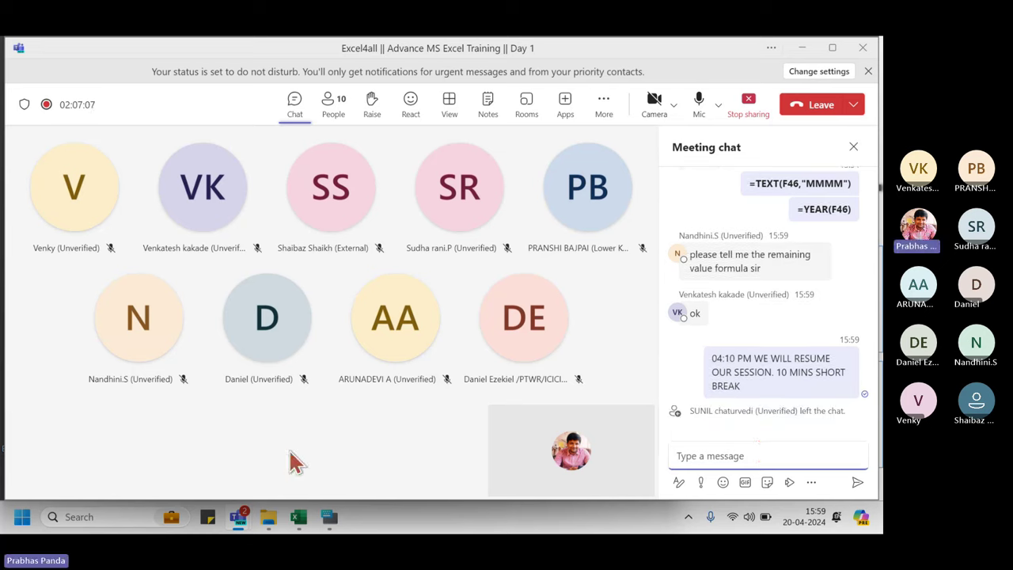
Close the On-Screen Keyboard and bring the Excel workbook back to the front.
left_click(327, 517)
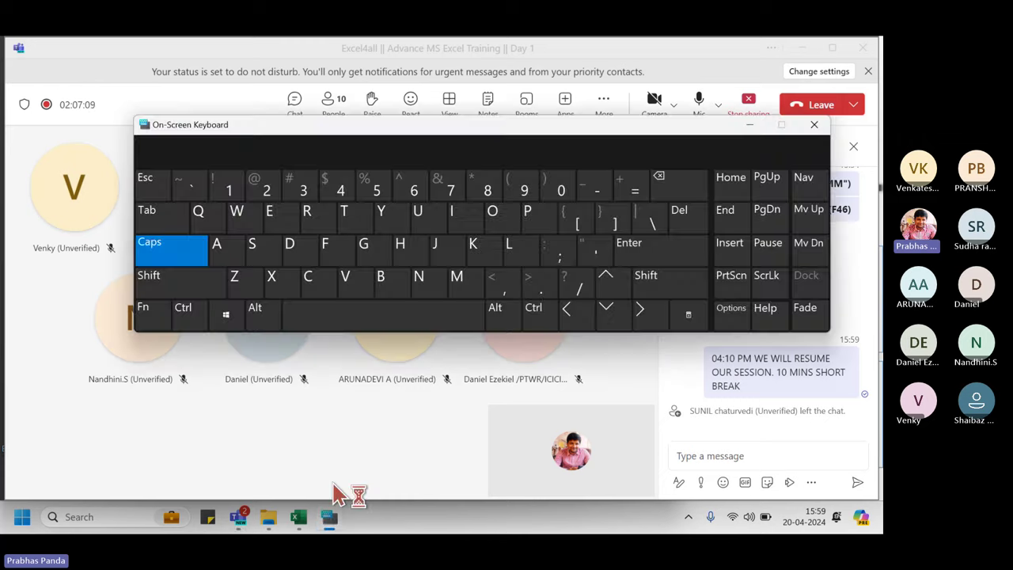
left_click(819, 129)
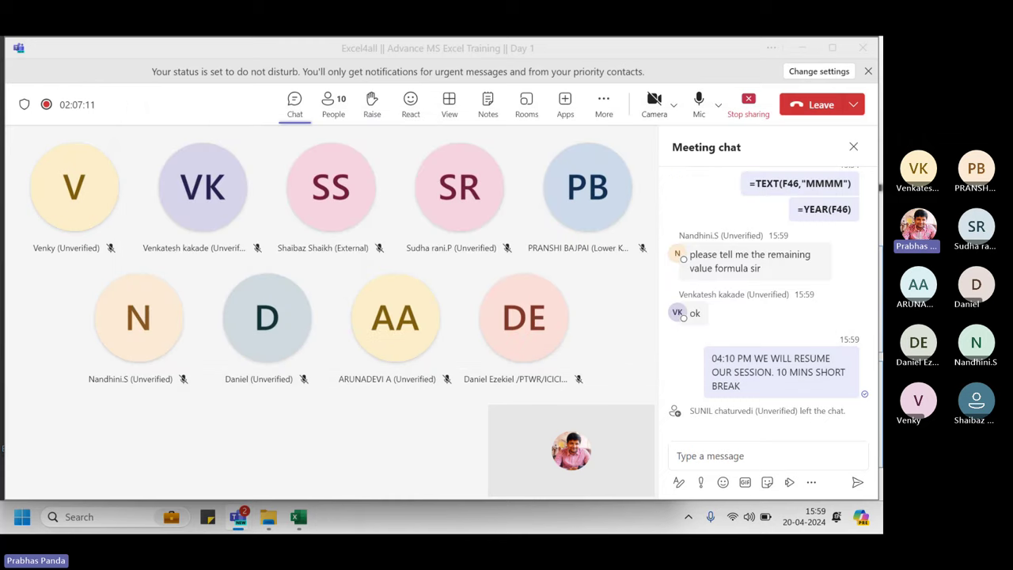
left_click(302, 519)
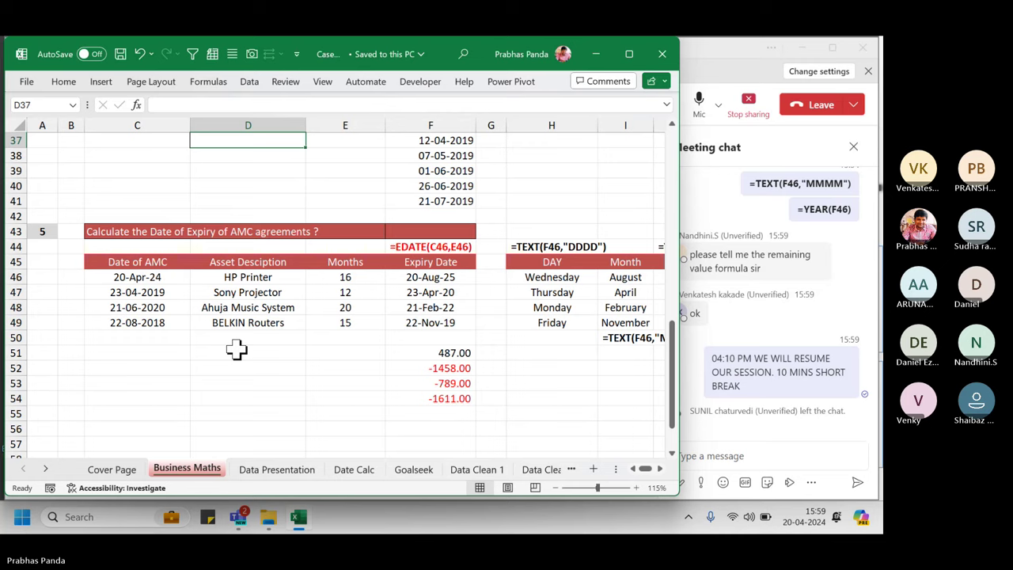
Shift the view two columns right and show F51's formula =F46-TODAY(), then return from Teams to Excel.
left_click(660, 469)
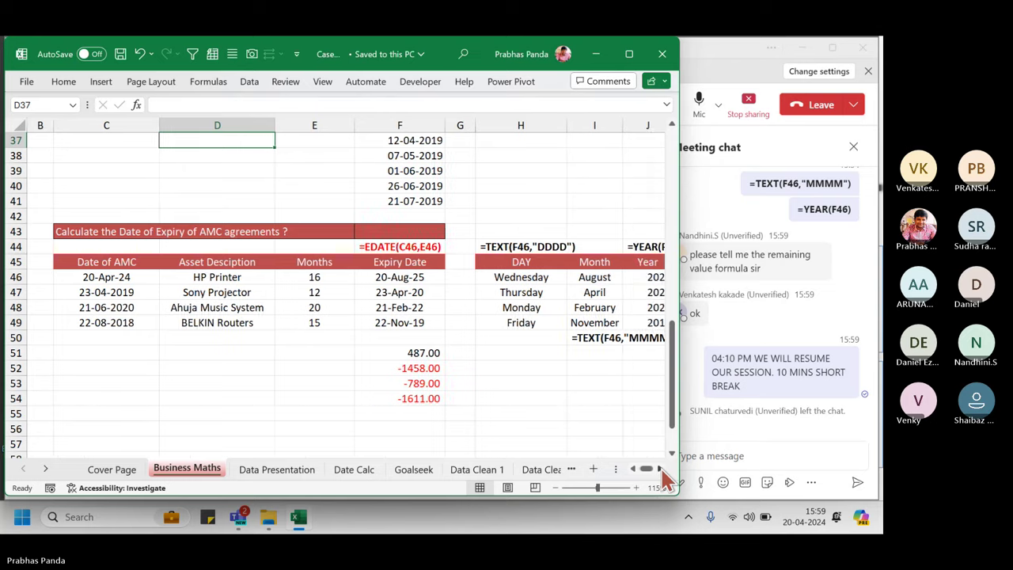
left_click(660, 469)
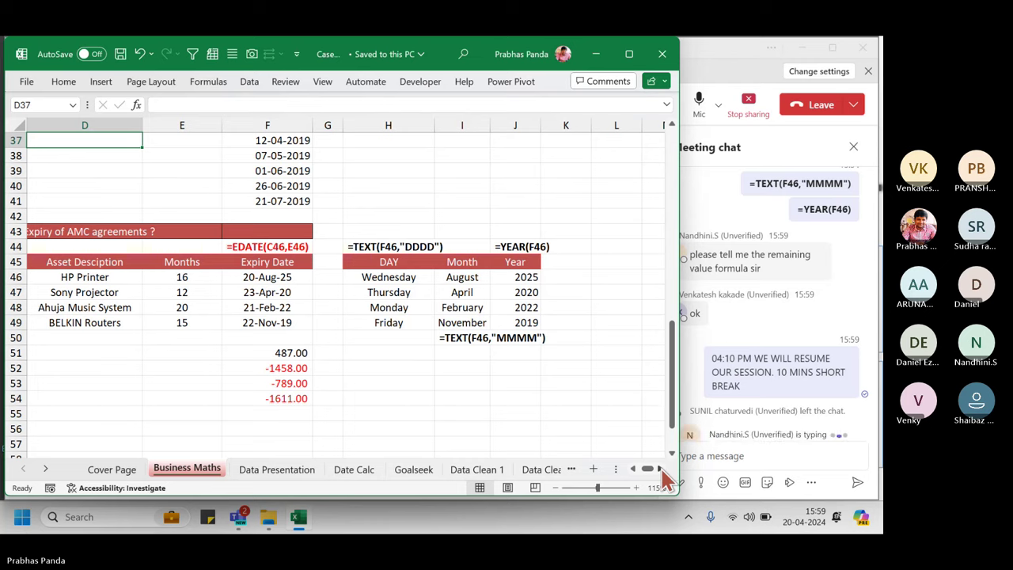
double_click(277, 355)
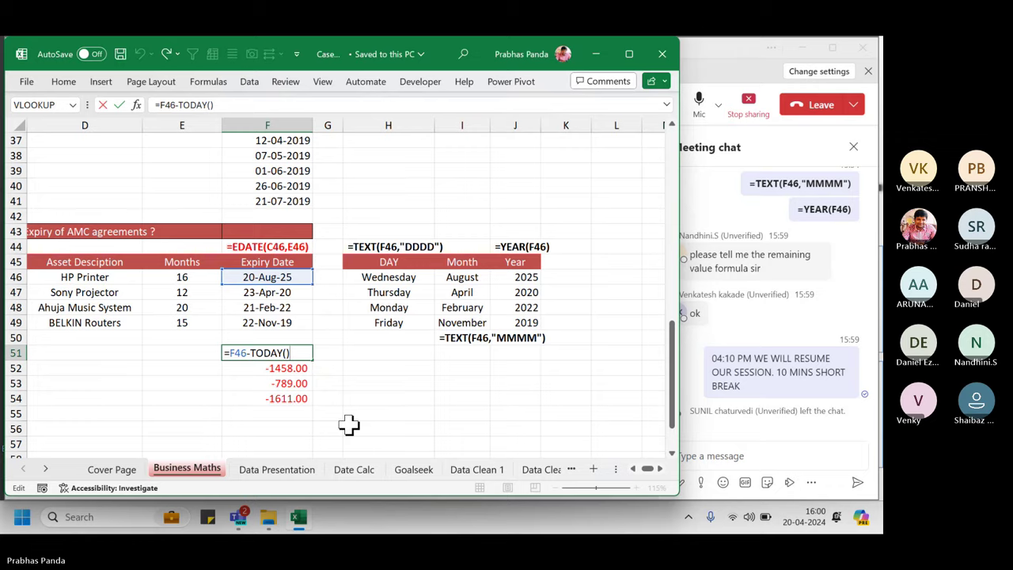
key("alt+Tab")
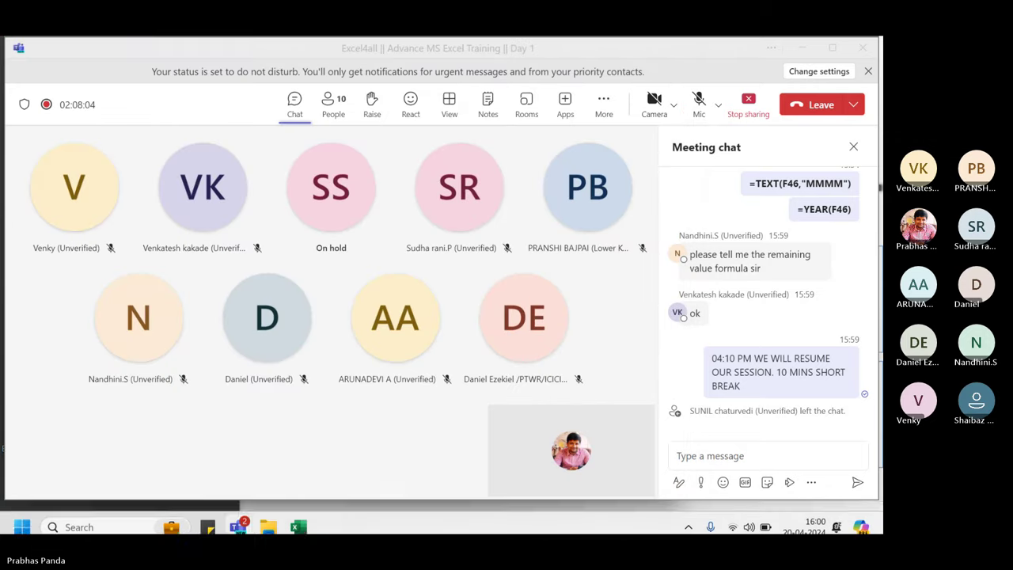
left_click(298, 519)
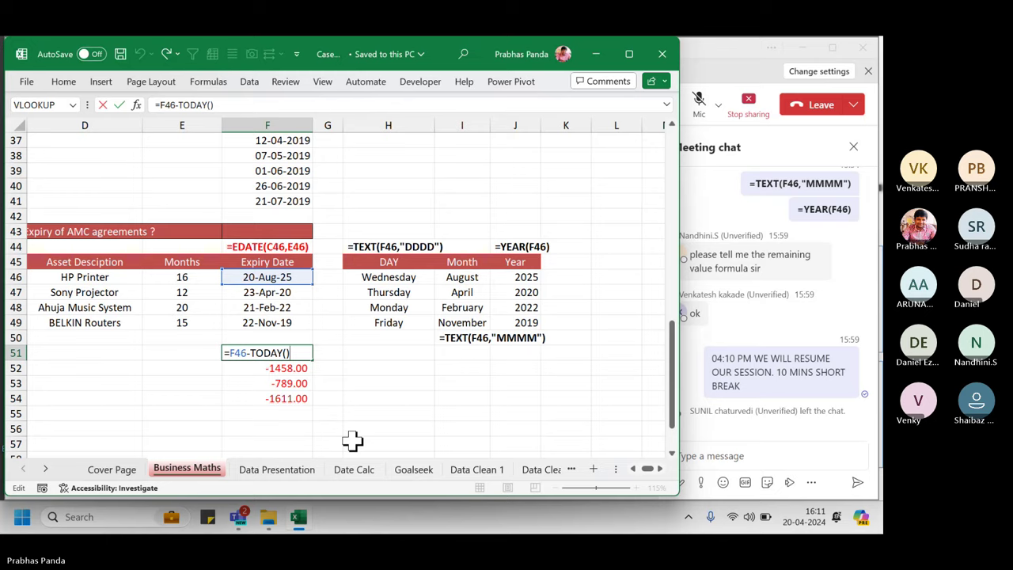
Post 'I AM BACK' in the Teams meeting chat and switch back to Excel.
left_click(774, 456)
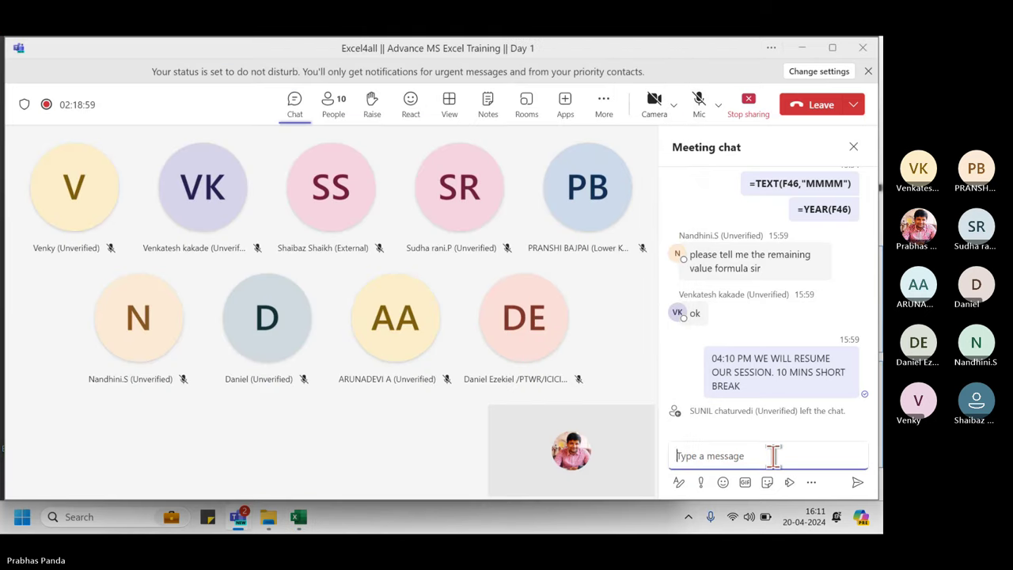
type("I AM BACK")
key("Return")
key("alt+Tab")
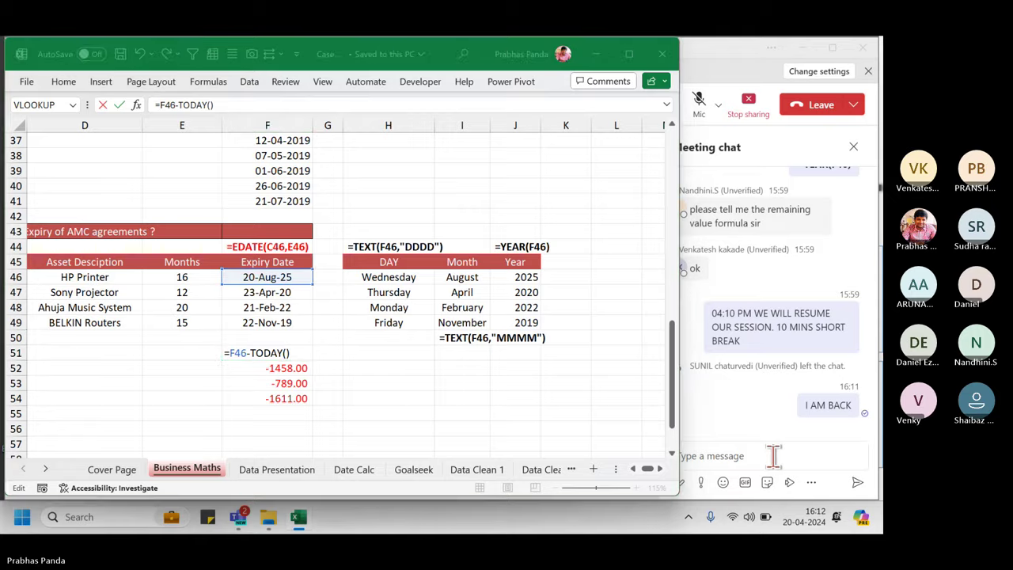
Admit the waiting participant, then commit =F46-TODAY() in F51 so it shows 487.00.
left_click(772, 456)
left_click(388, 196)
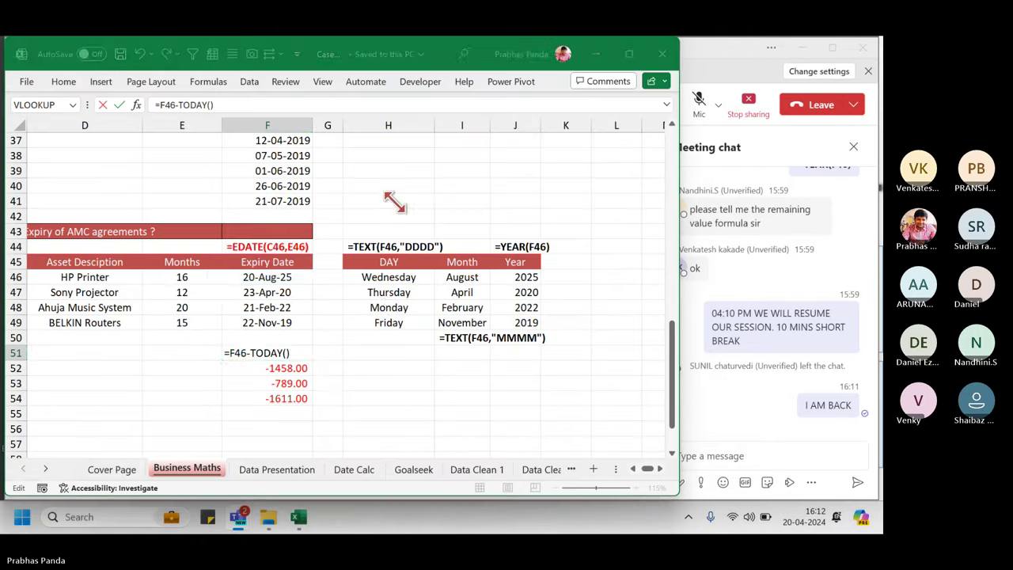
left_click(172, 404)
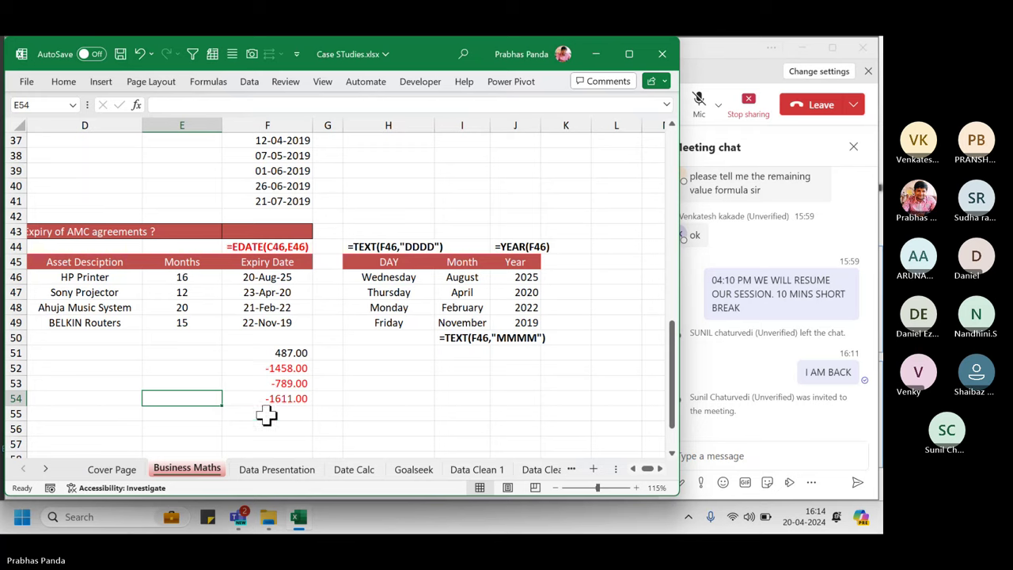
Open the Data Presentation sheet and select the Month and Revenue USD table A4:B16.
left_click(277, 471)
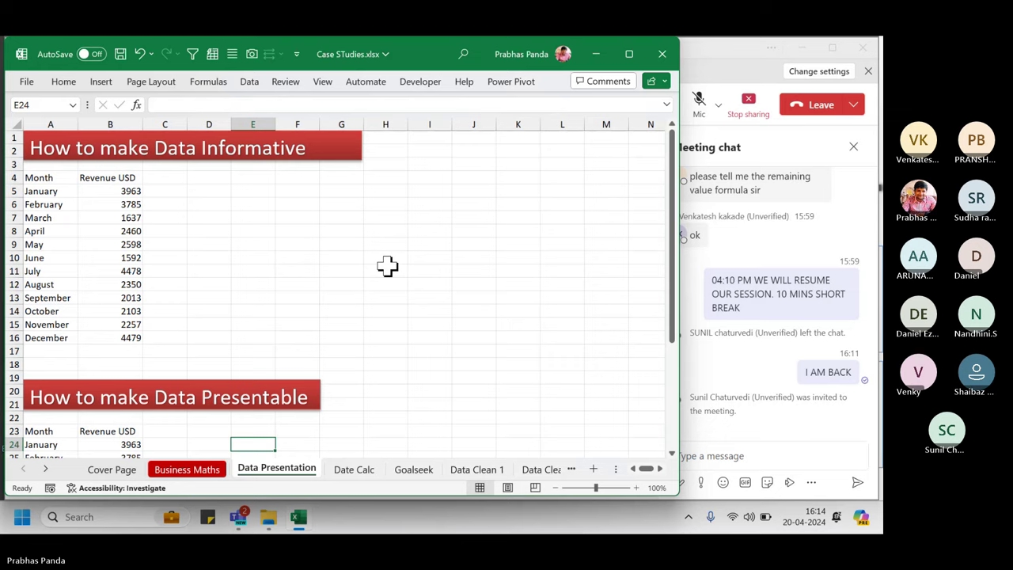
scroll(317, 277, "up", 1, "ctrl")
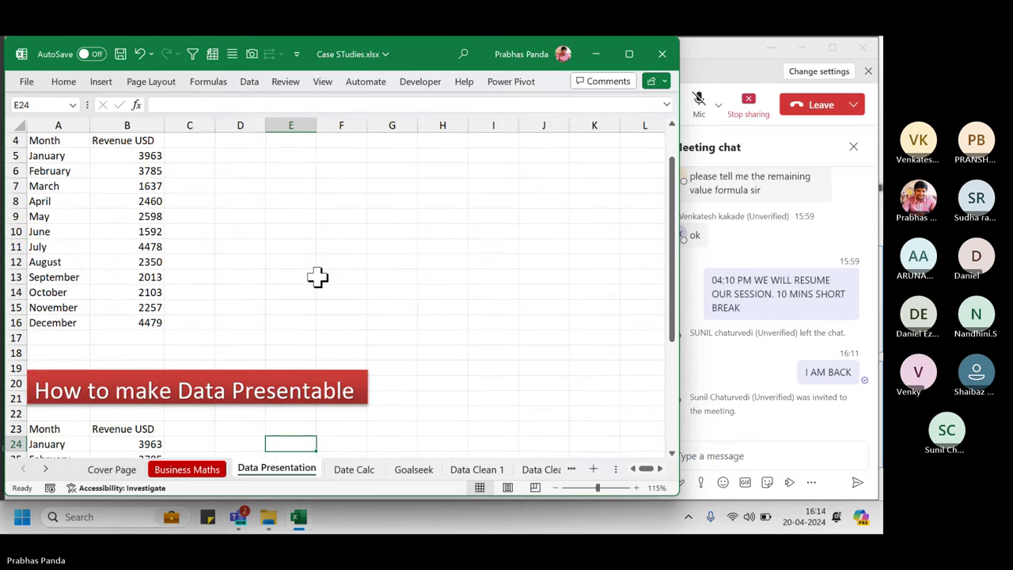
scroll(317, 277, "up", 1)
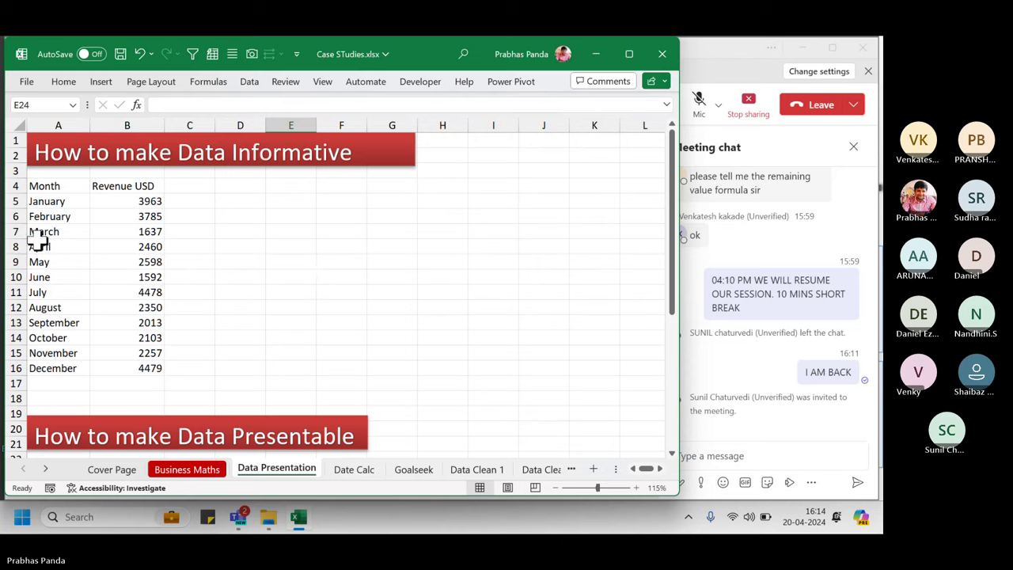
left_click_drag(43, 185, 148, 368)
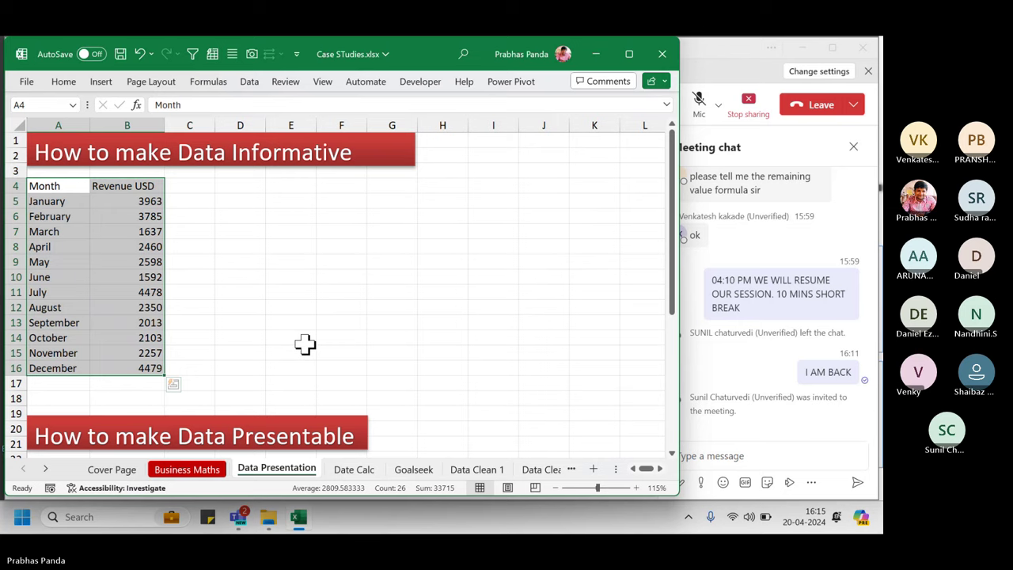
AutoSum B5:B16 into B17 to get 33715, and make the total bold.
left_click(132, 385)
key("ctrl")
key("ctrl")
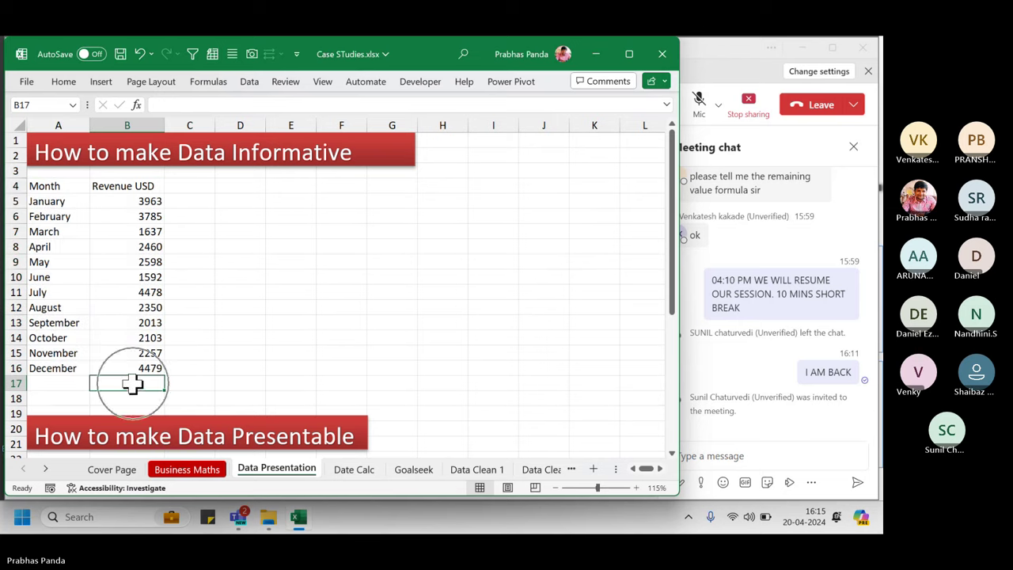
key("ctrl")
key("ctrl")
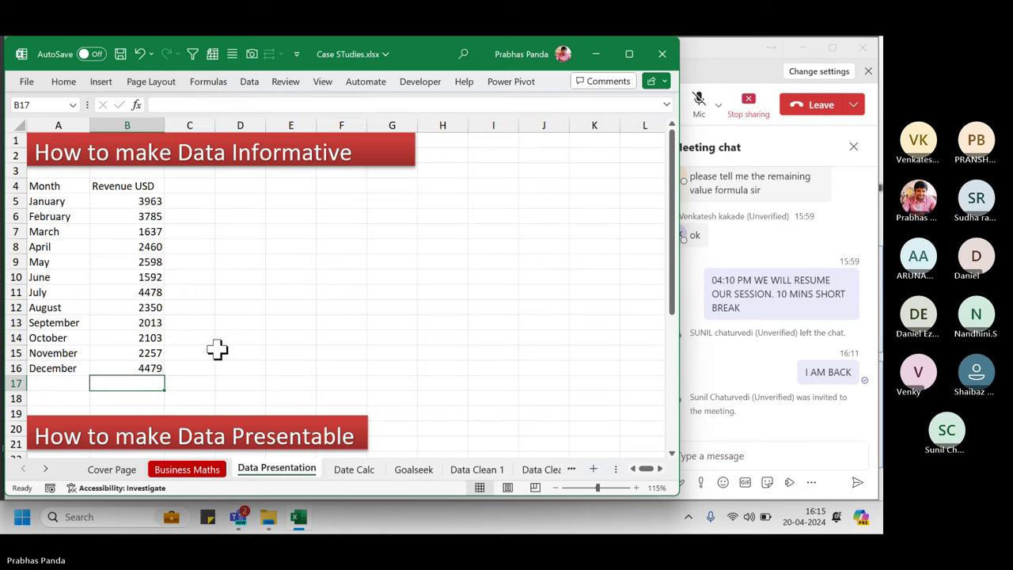
key("alt+equal")
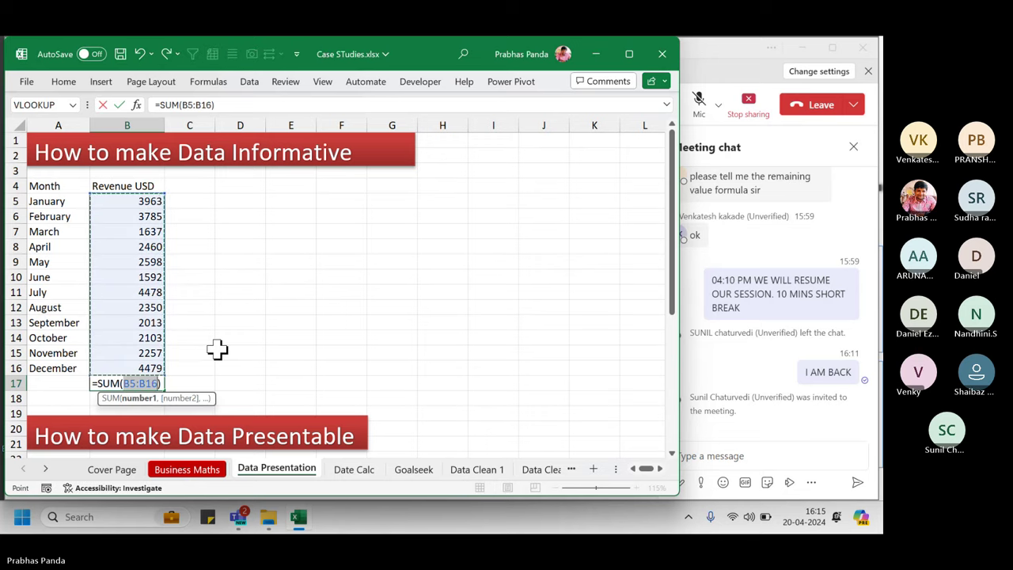
key("Return")
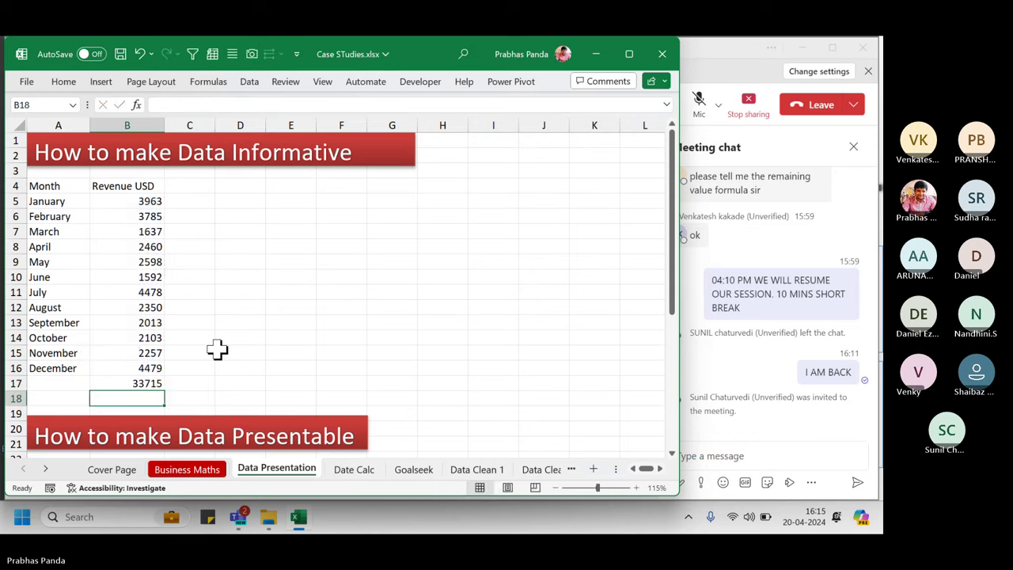
left_click(130, 383)
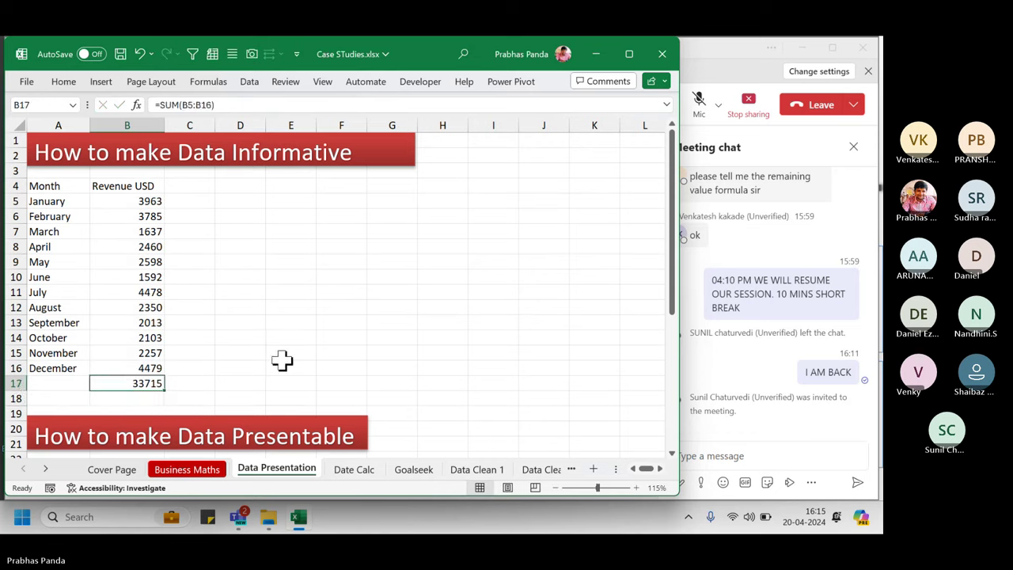
key("Return")
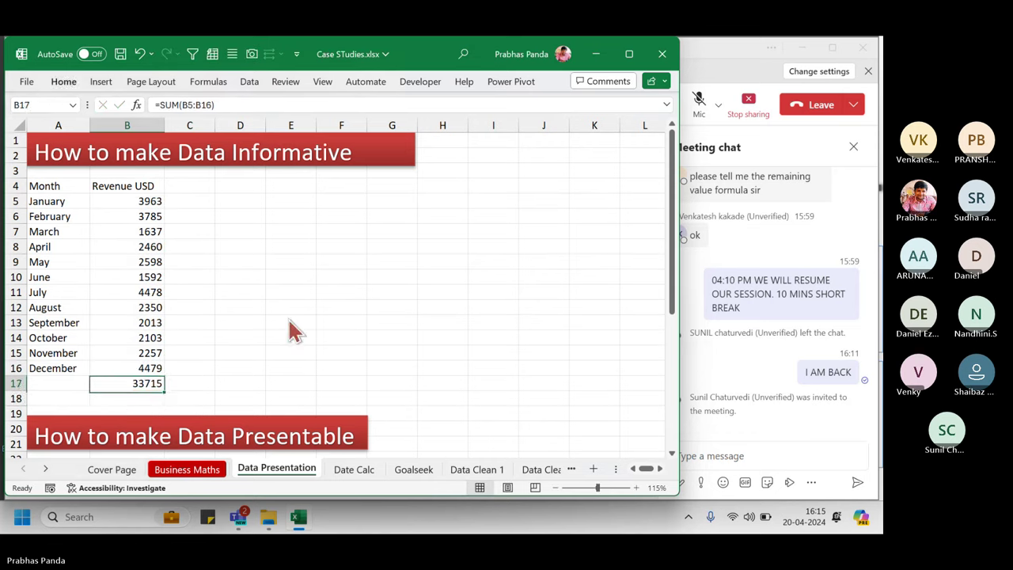
key("Up")
key("ctrl+b")
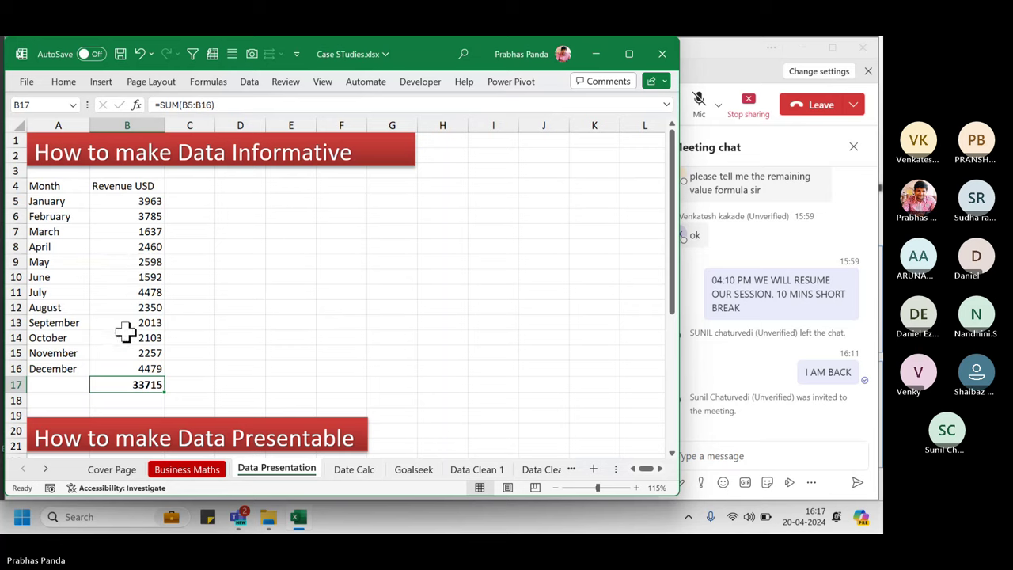
Enter the 'Revenue %' heading in C4, AutoFit column C, and admit the waiting participant.
left_click(191, 185)
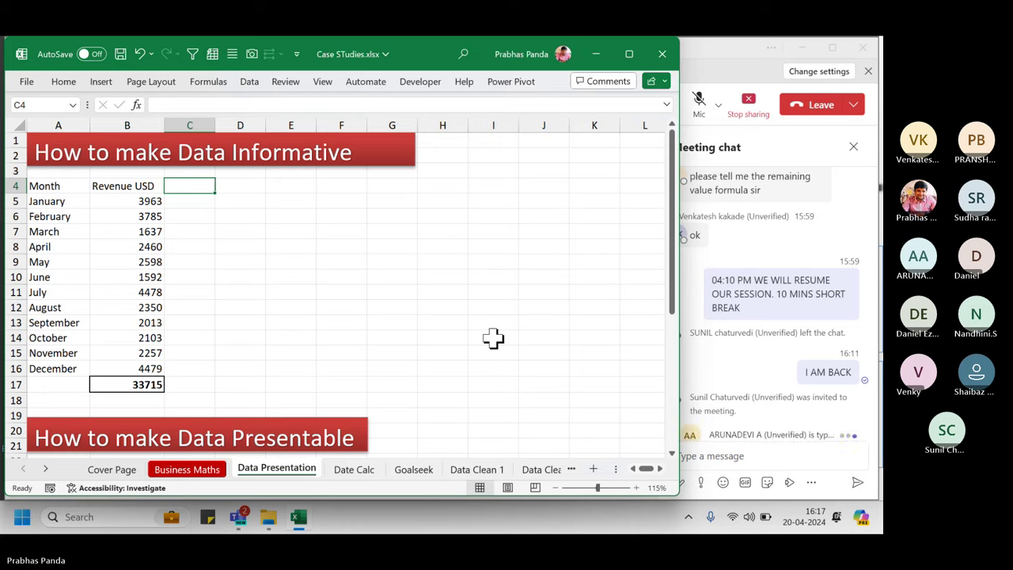
type("Revenu")
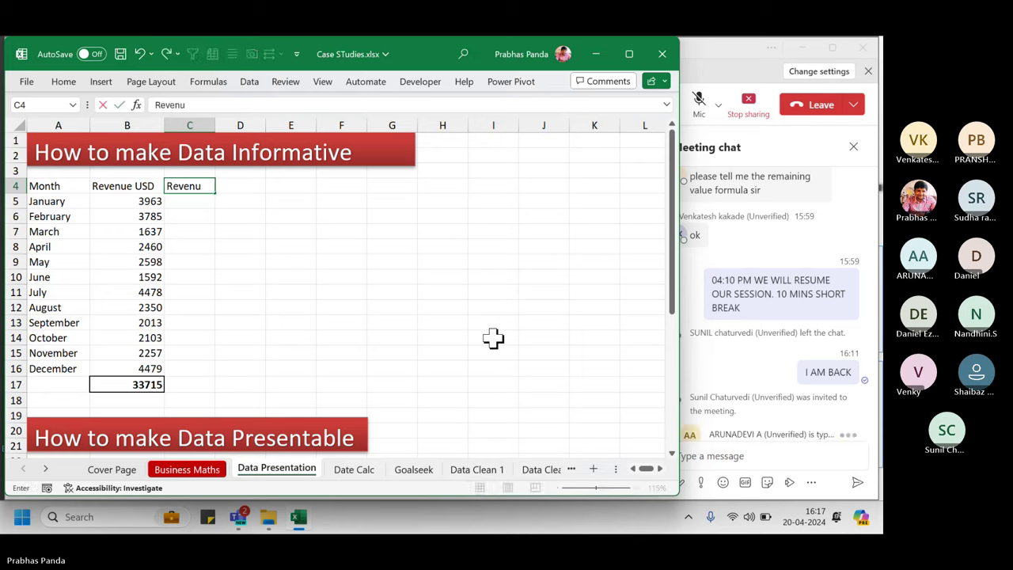
type("e %")
key("Return")
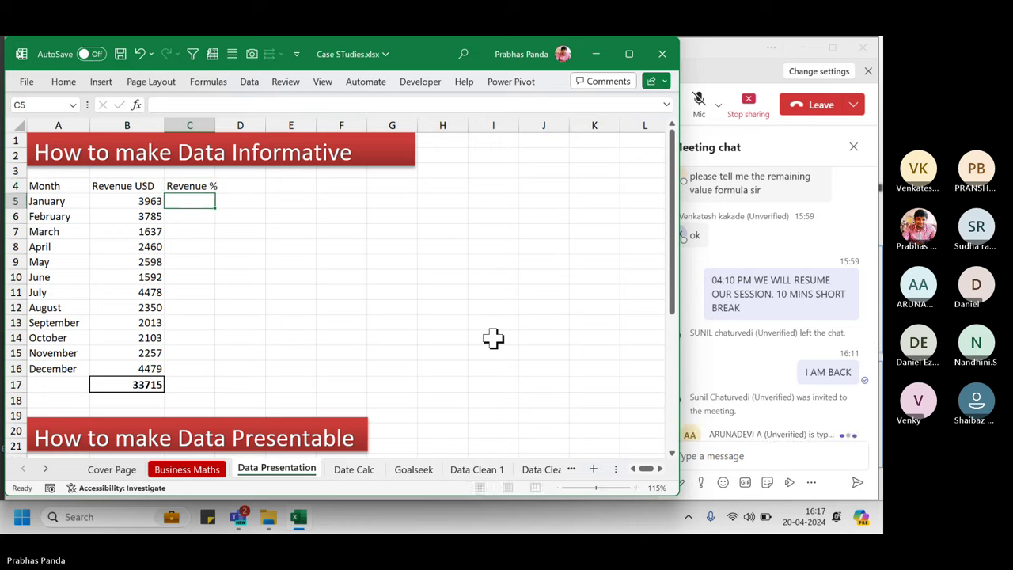
key("Up")
key("alt+h")
key("o")
key("i")
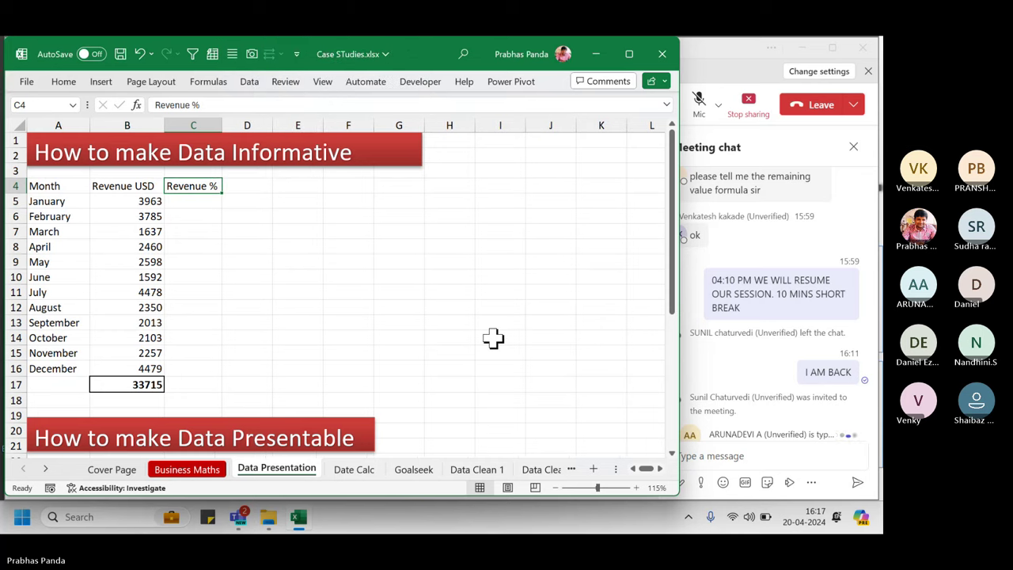
left_click(771, 47)
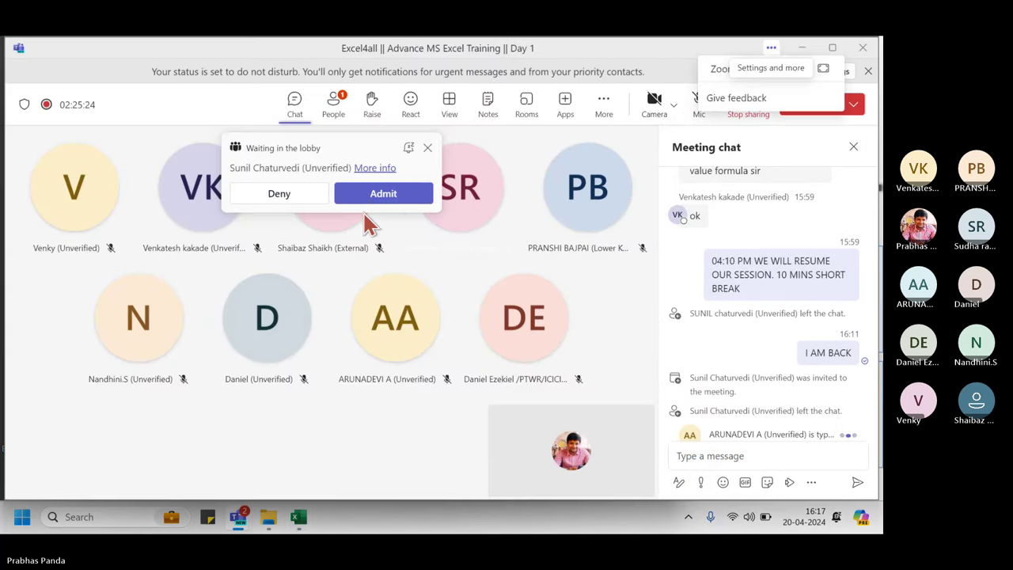
left_click(366, 195)
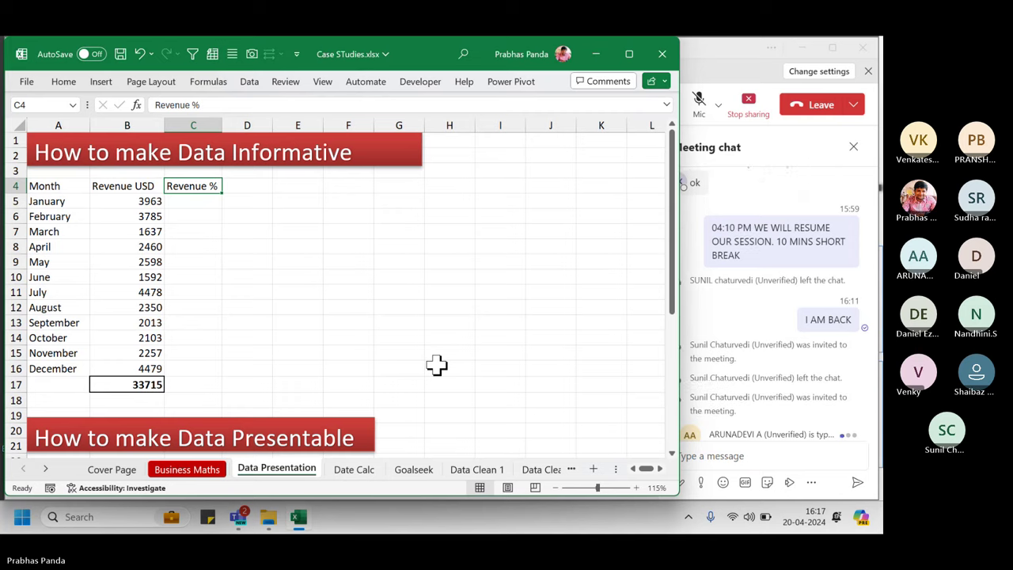
Enter =B5/$B$17 in C5 so January's revenue share shows 0.117544.
key("Down")
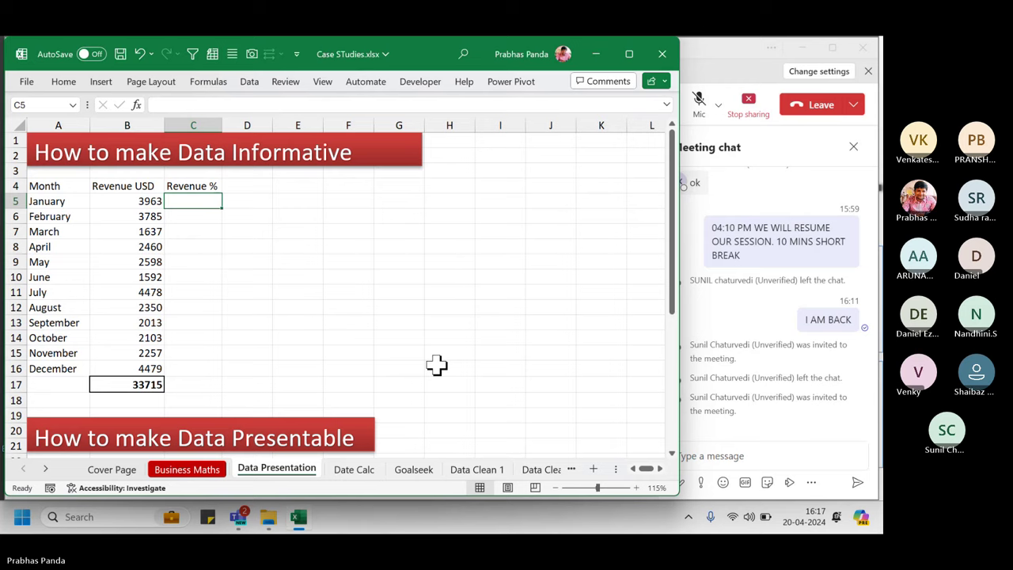
left_click(143, 203)
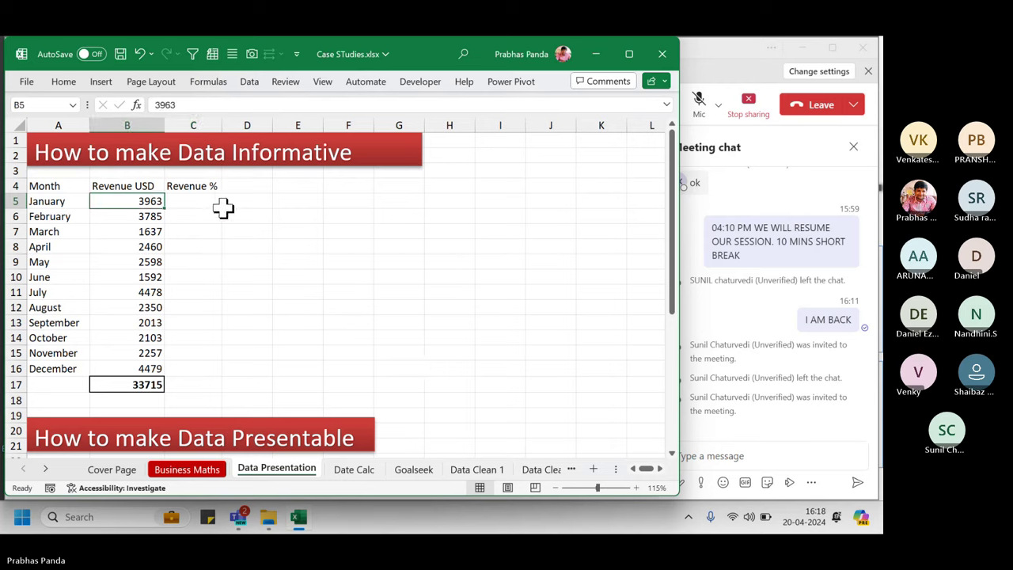
left_click(199, 201)
type("=")
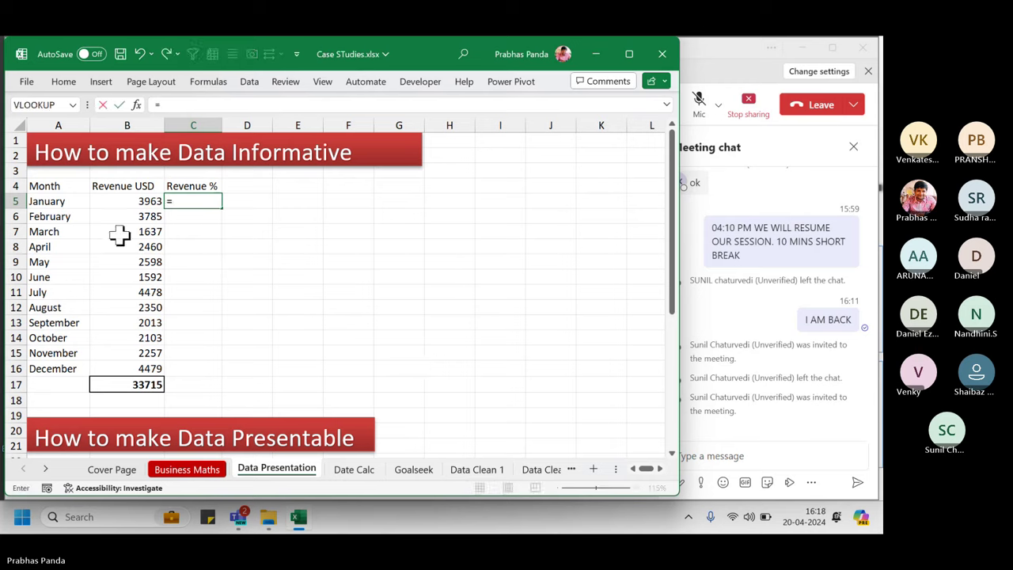
left_click(140, 202)
type("/")
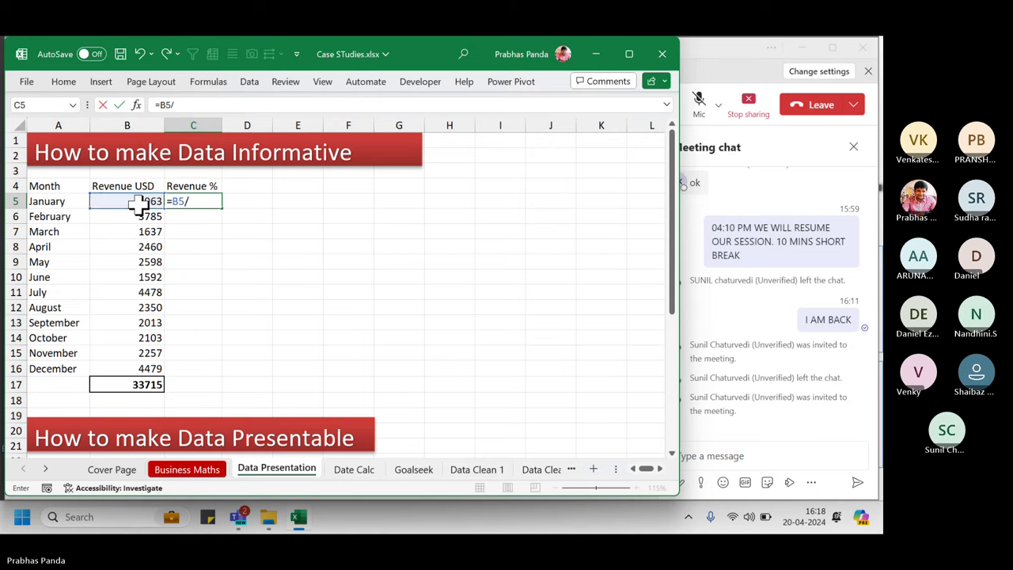
left_click(127, 384)
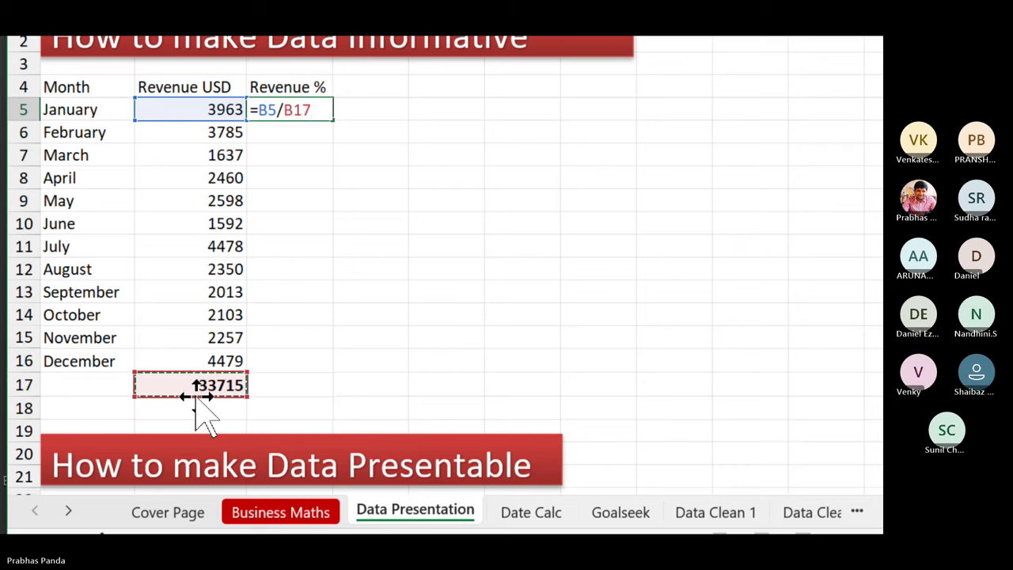
key("F4")
key("Return")
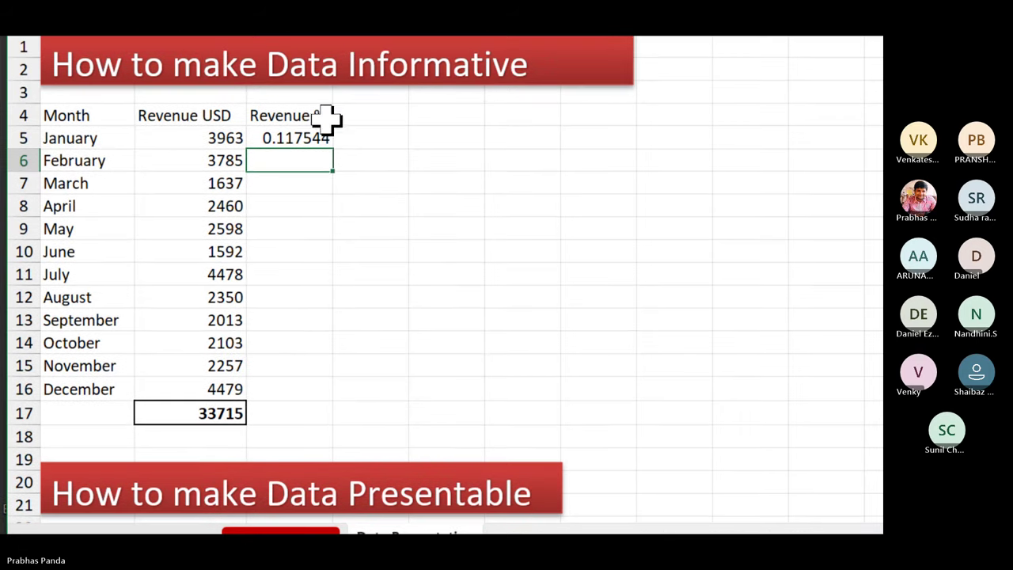
left_click(315, 139)
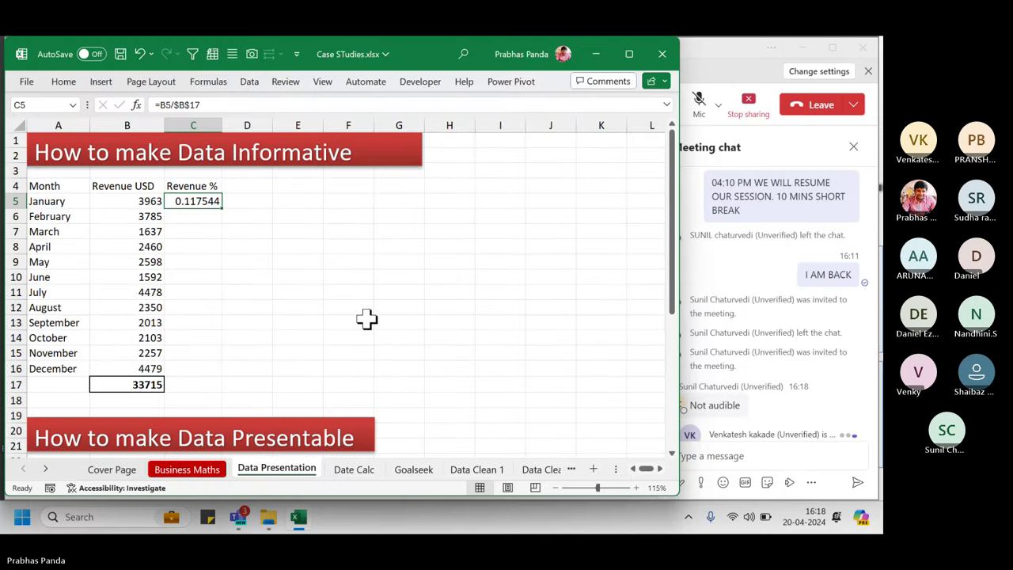
Search the Start menu for On-Screen Keyboard, then cancel without launching anything.
key("super")
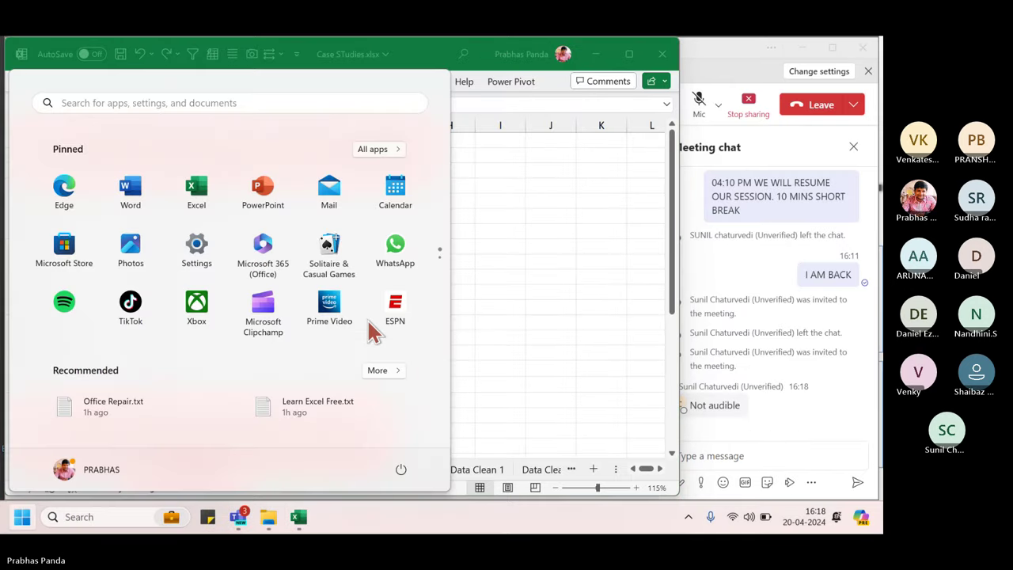
type("n")
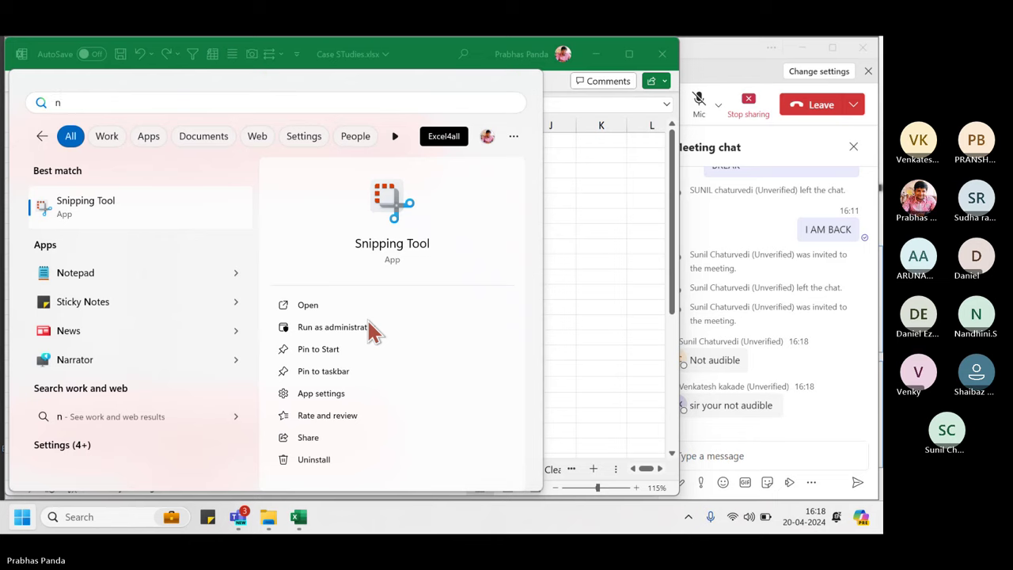
key("BackSpace")
type("on")
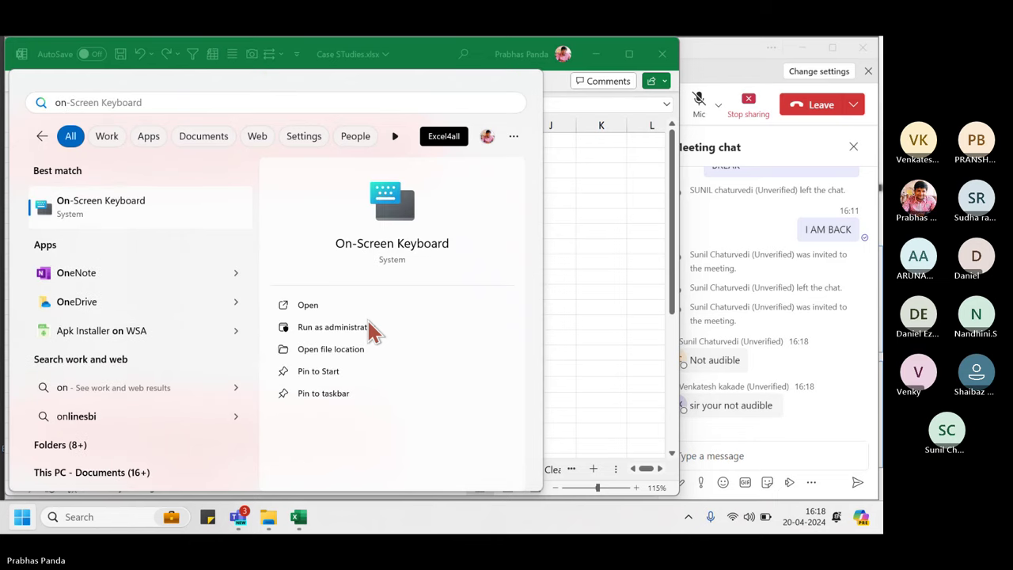
key("BackSpace")
key("BackSpace")
key("Escape")
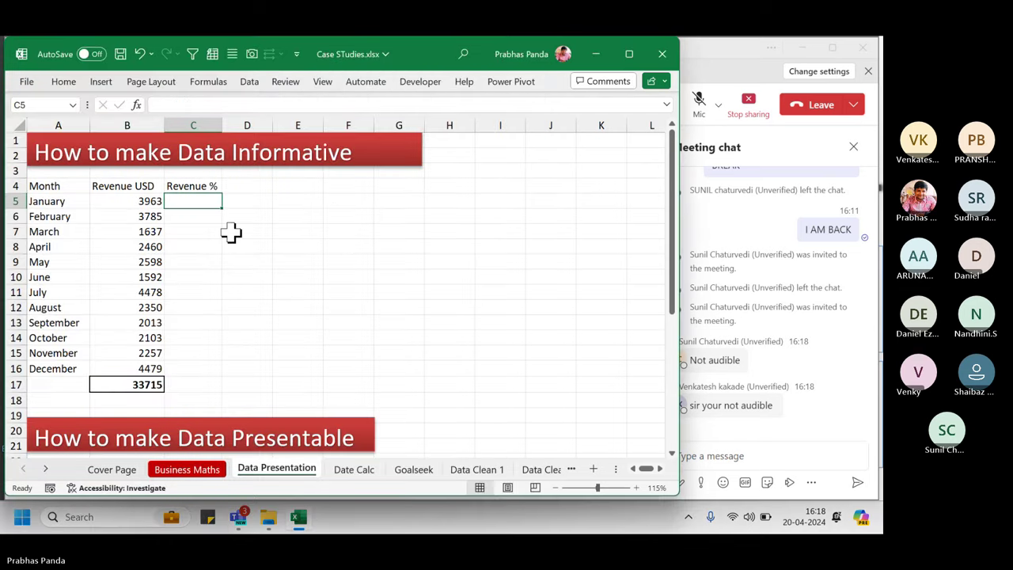
Delete the 33715 total from B17, unmute the Teams microphone, and return to Excel.
left_click(113, 205)
left_click(123, 385)
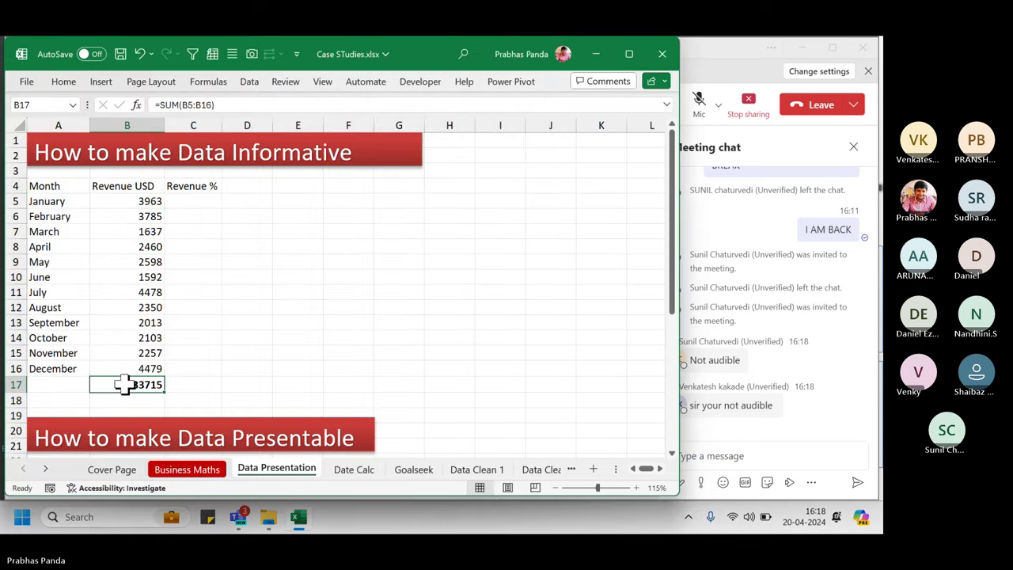
key("Delete")
left_click(706, 57)
left_click(696, 103)
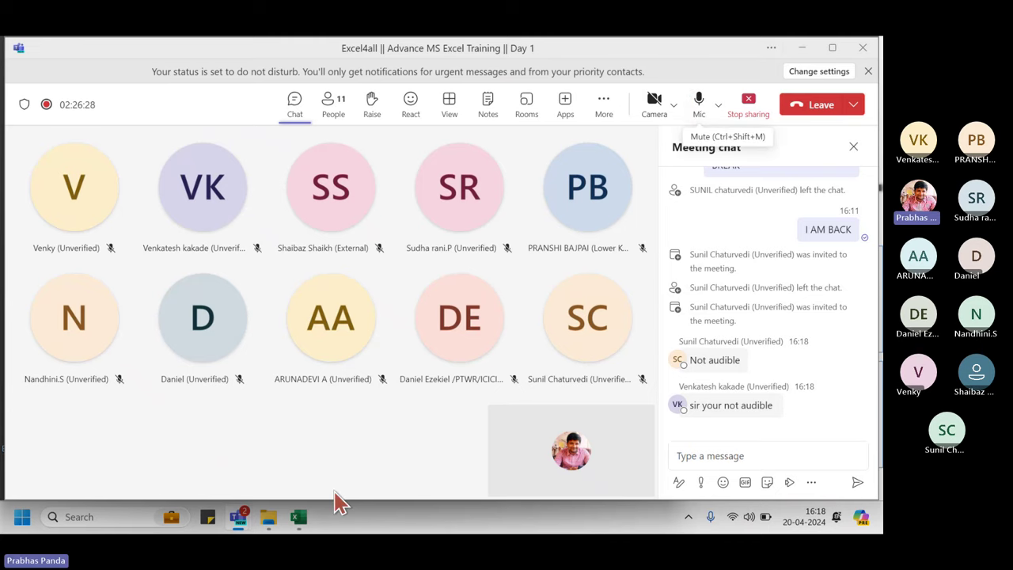
key("alt+Tab")
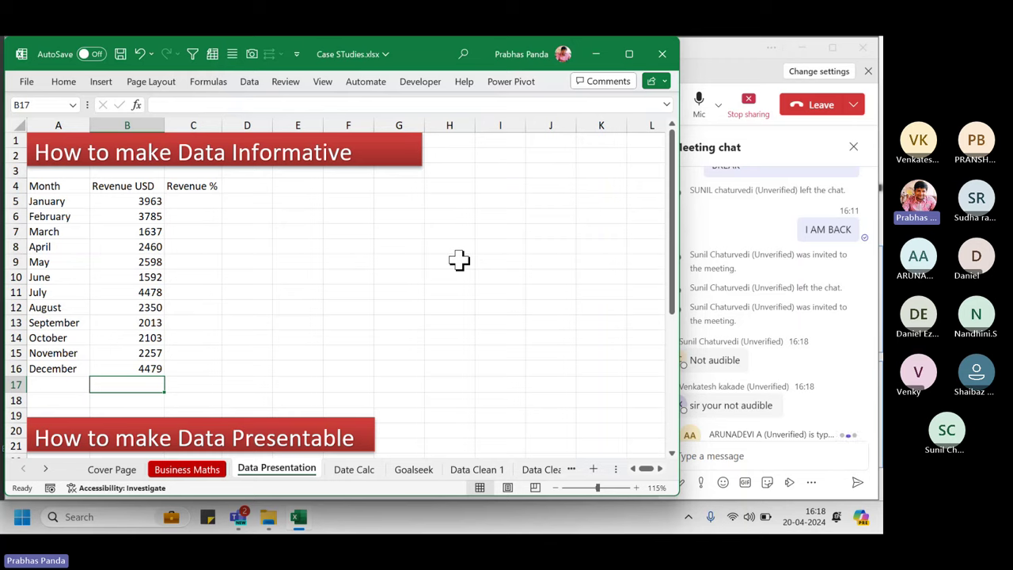
Delete the Revenue % heading in C4 and reselect the A4:B16 month and revenue data.
left_click(215, 473)
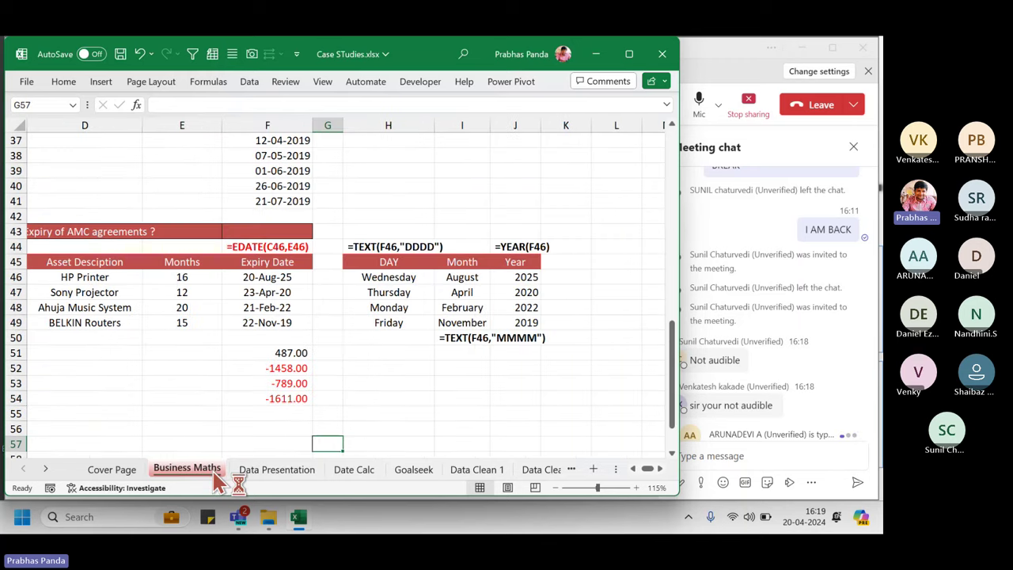
left_click(242, 471)
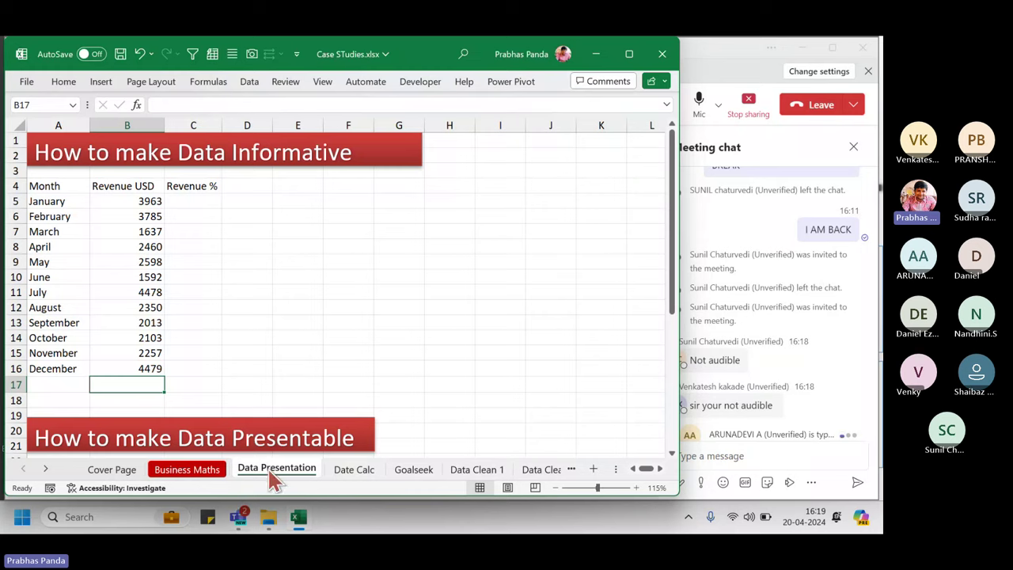
left_click(203, 188)
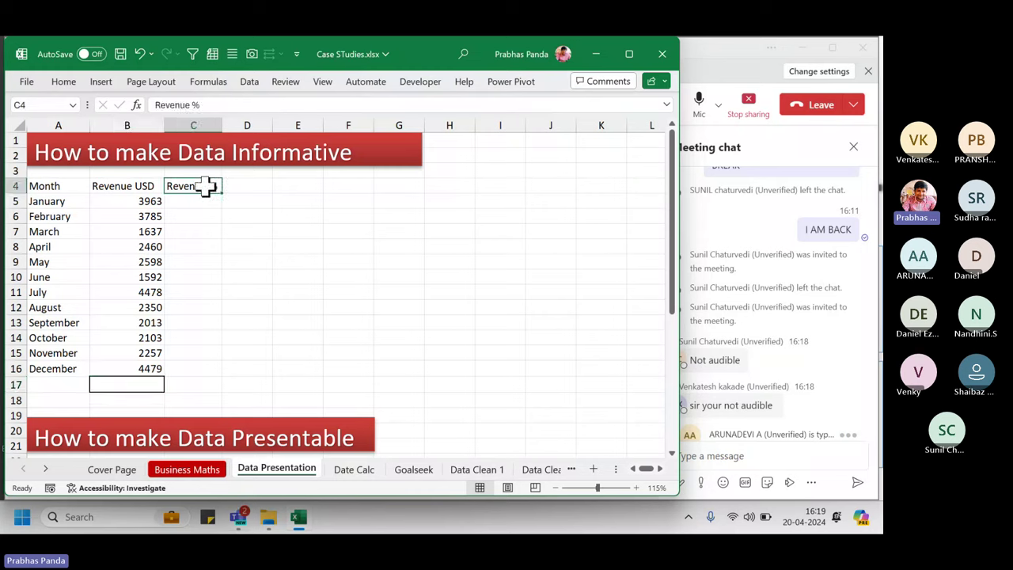
key("Delete")
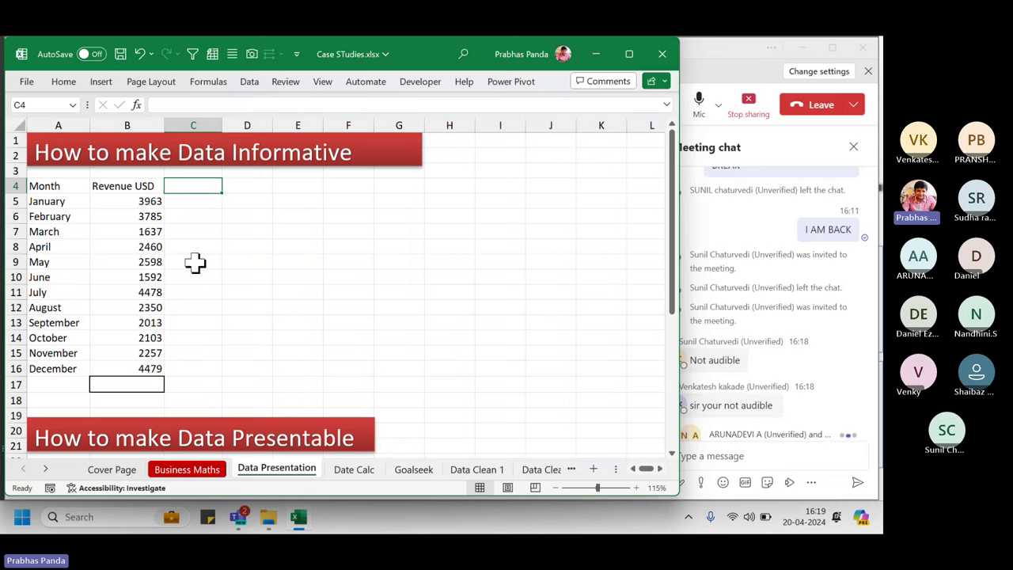
left_click_drag(55, 188, 142, 369)
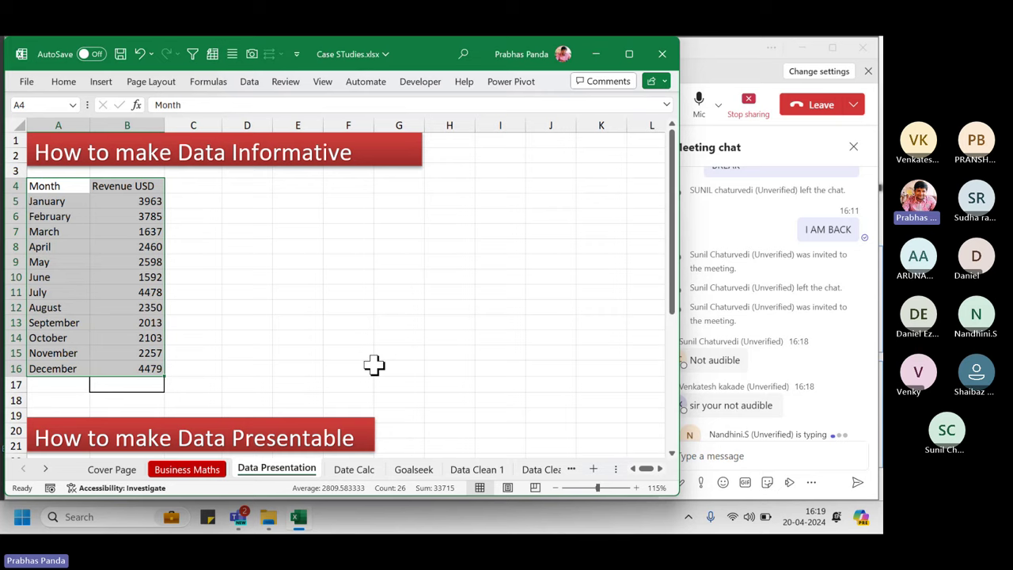
Rebuild the B17 revenue total with AutoSum =SUM(B5:B16), giving 33715.
left_click(130, 385)
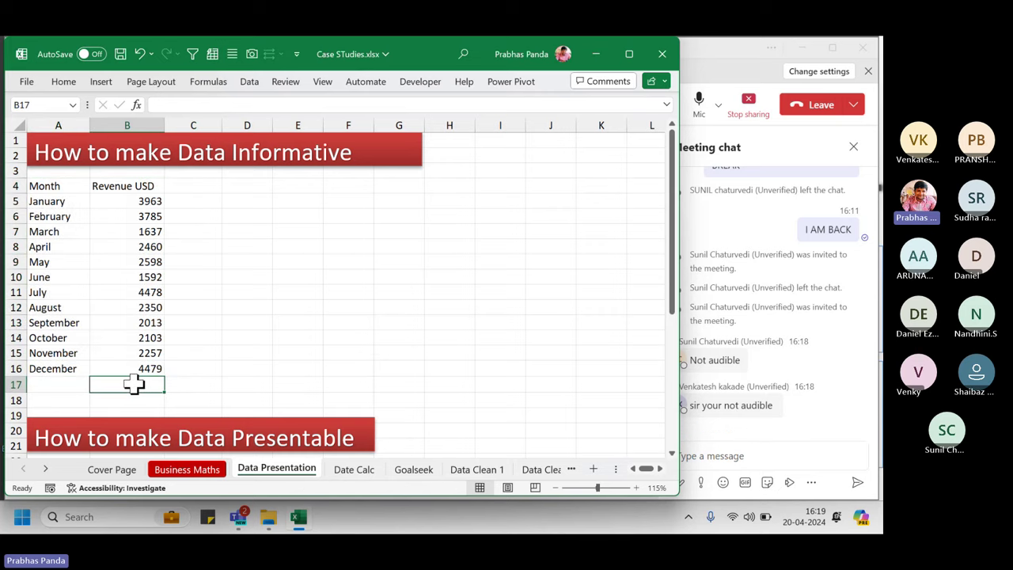
left_click_drag(131, 187, 129, 382)
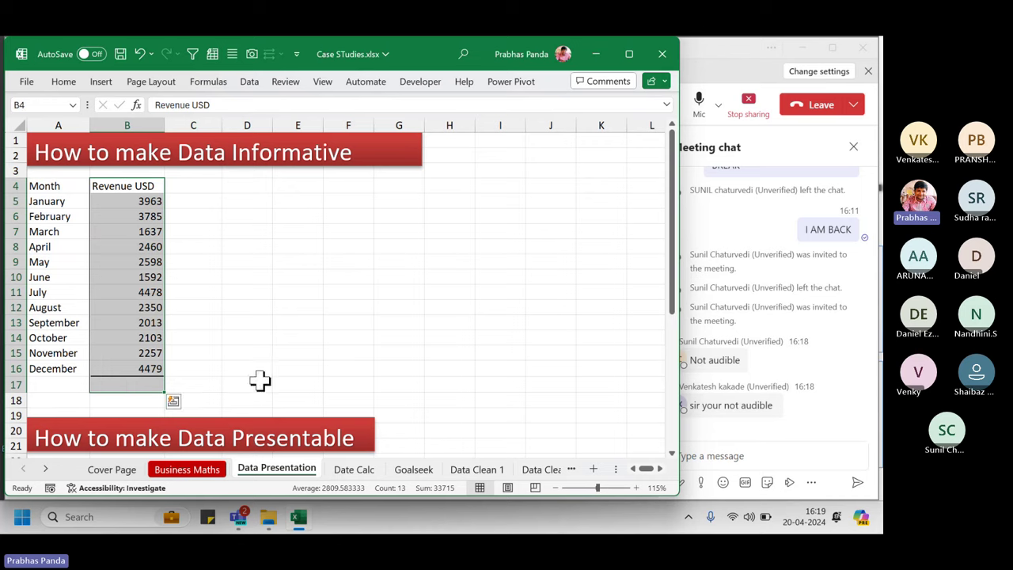
left_click(373, 362)
left_click(147, 385)
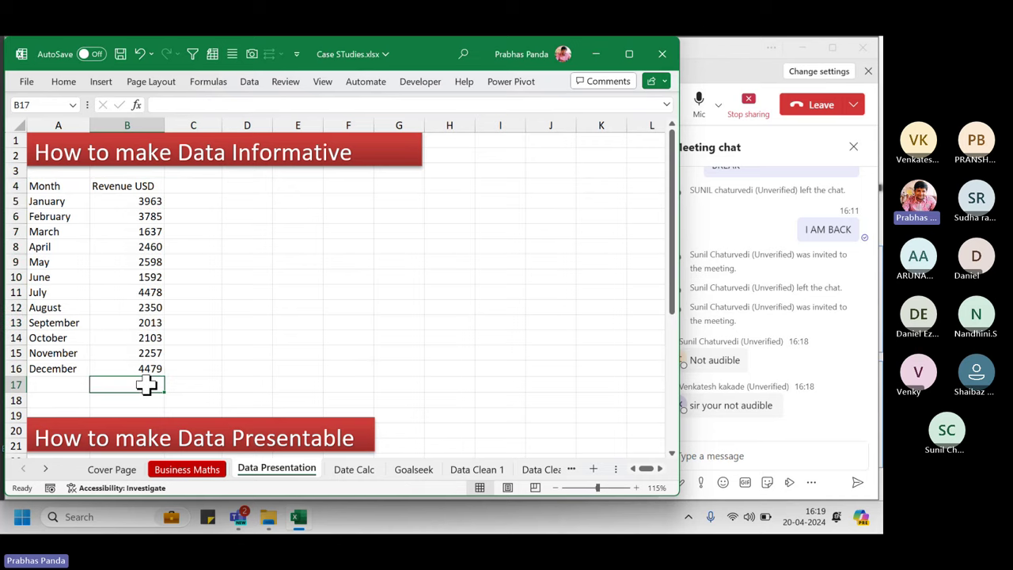
key("ctrl")
key("ctrl")
key("ctrl")
key("ctrl")
key("ctrl")
key("ctrl")
key("ctrl")
key("alt+equal")
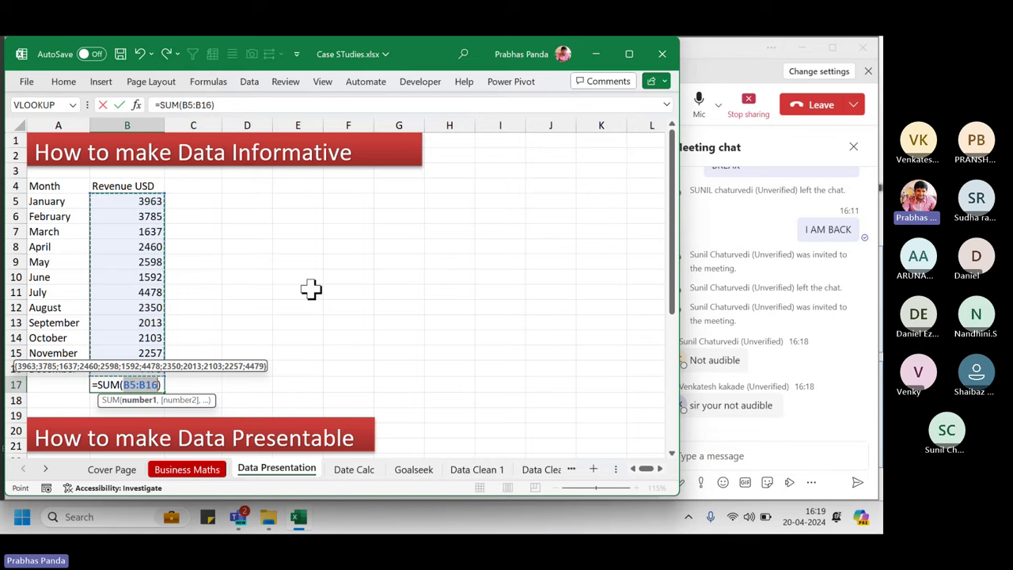
key("Return")
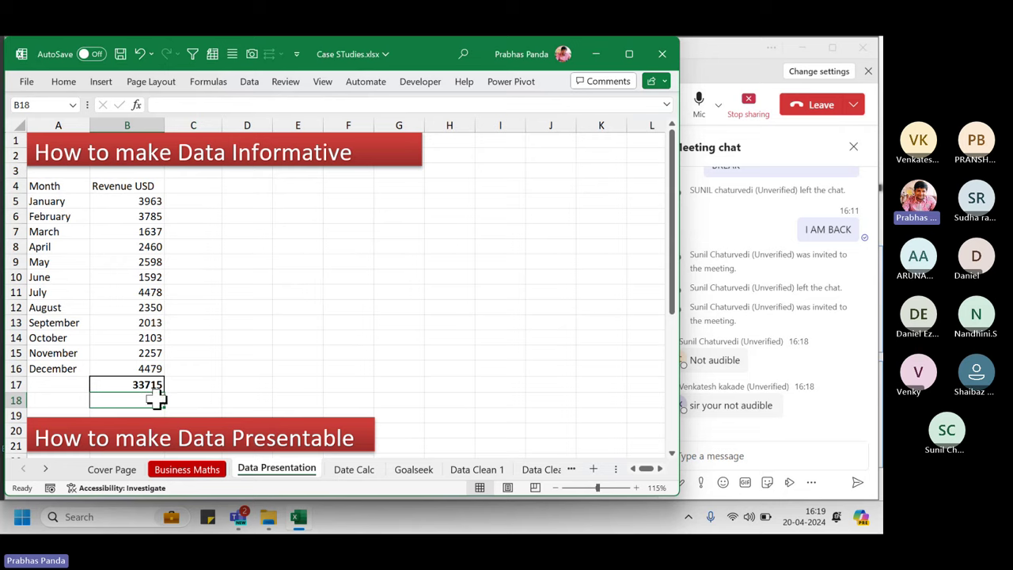
left_click(126, 383)
key("F2")
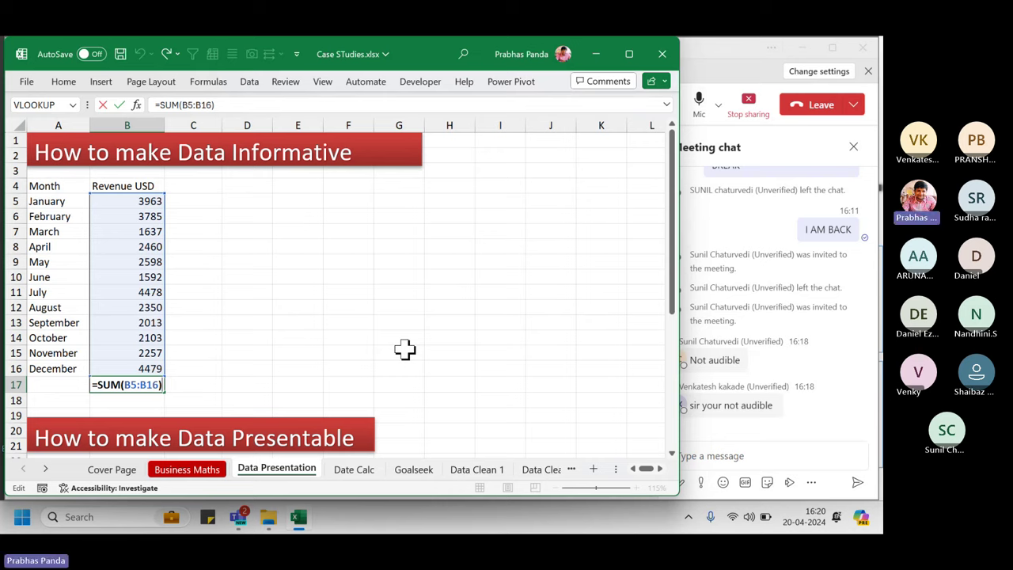
key("ctrl+Return")
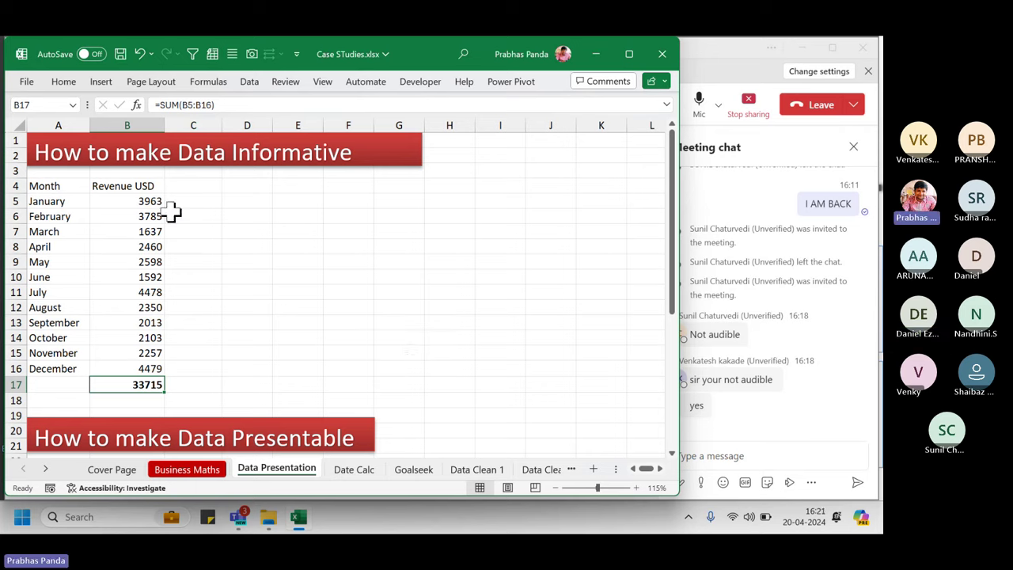
left_click_drag(127, 186, 131, 389)
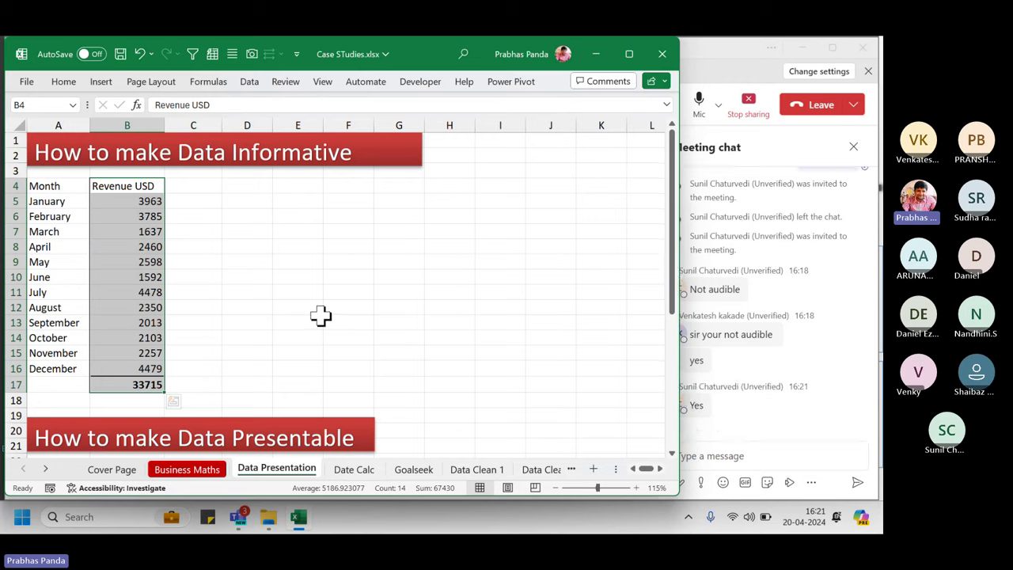
left_click(208, 185)
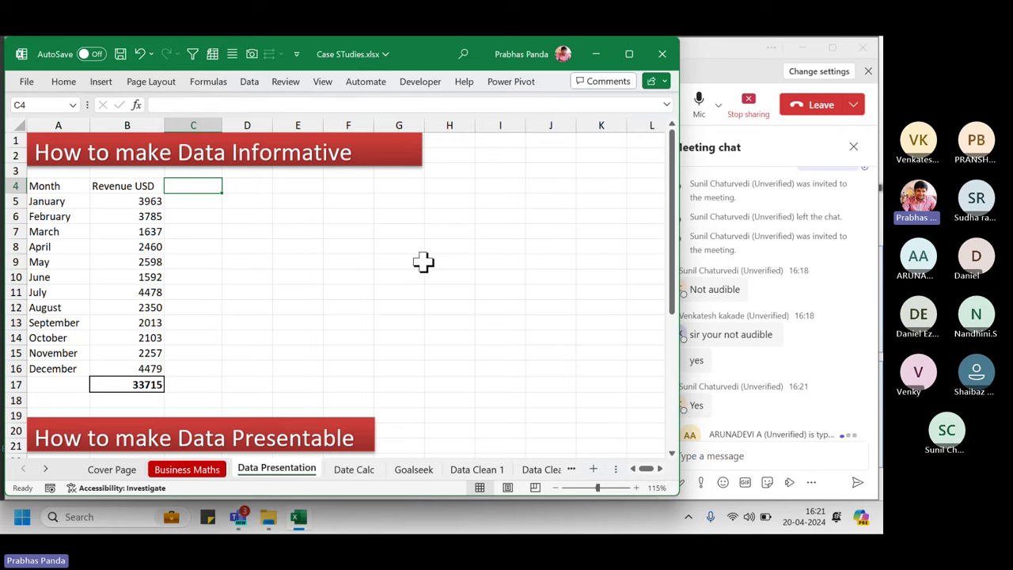
Head column C 'Revenue %' and enter =B5/$B$17 in C5, giving January's share 0.117544.
type("Revenue")
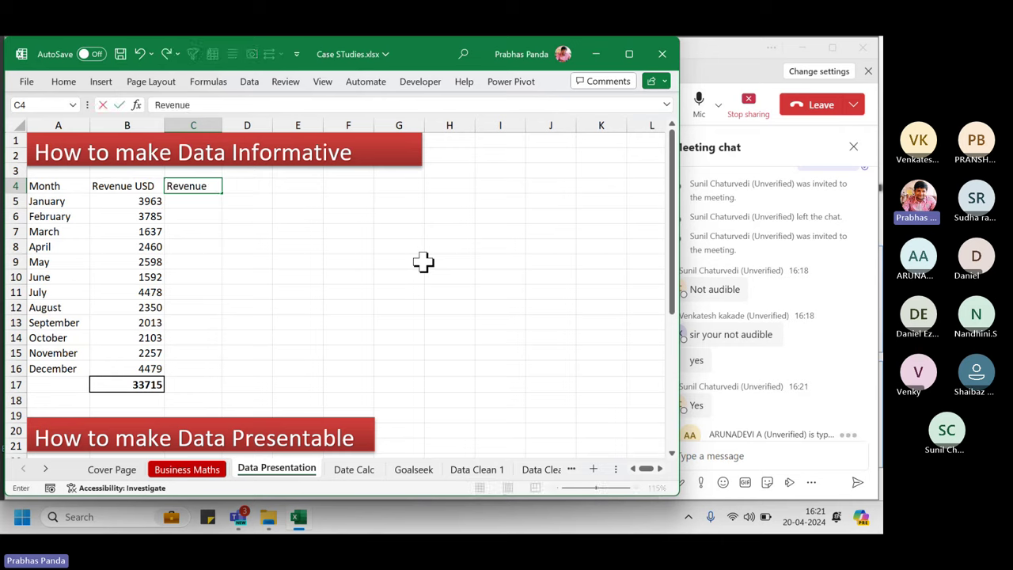
type(" %")
key("Return")
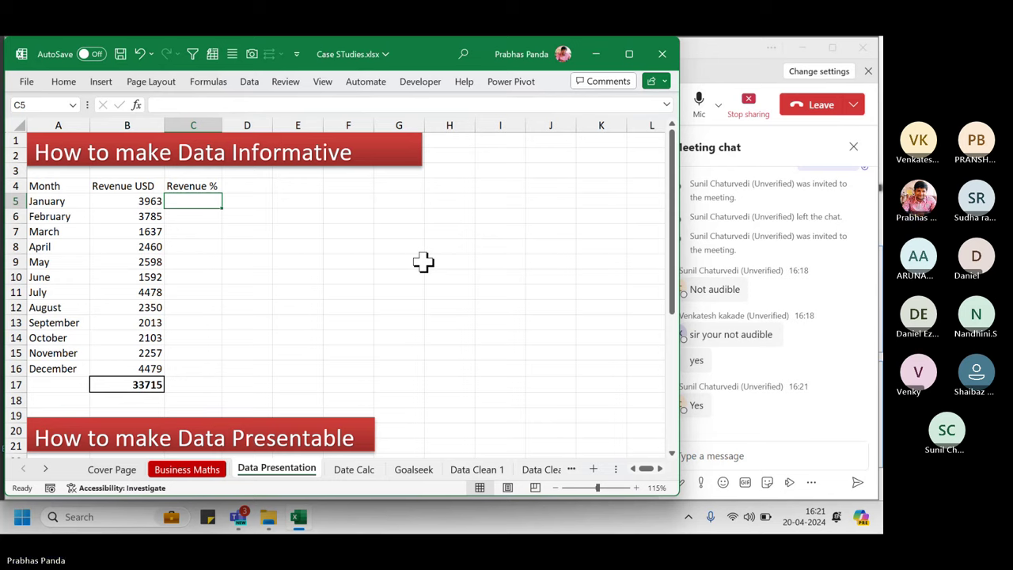
type("=")
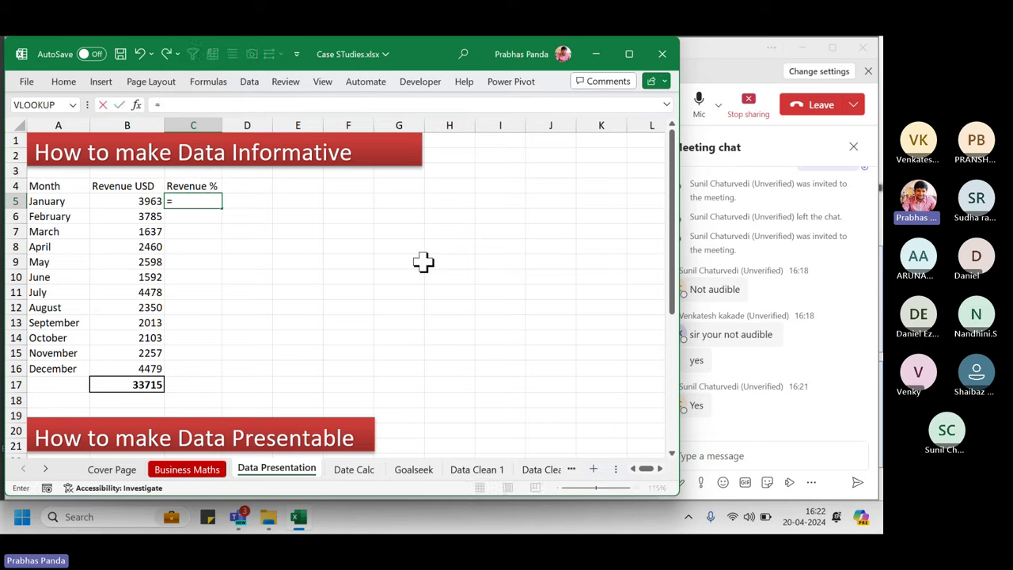
key("Left")
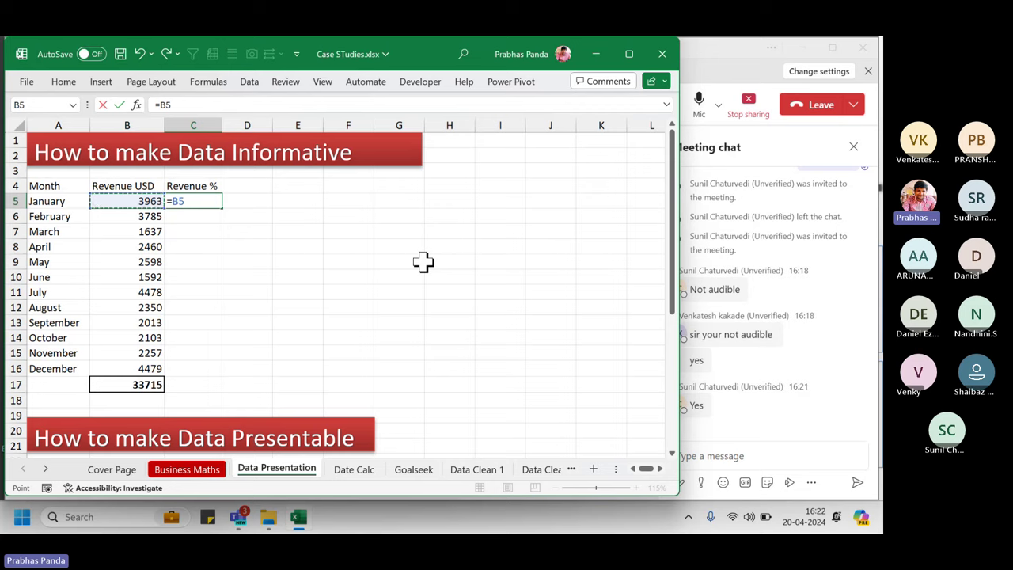
type("/")
left_click(131, 385)
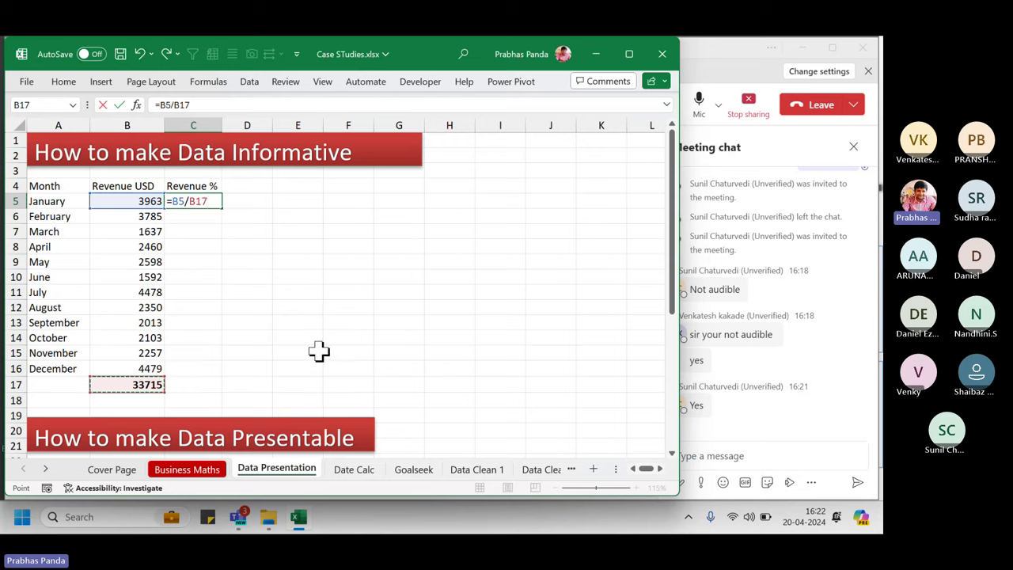
key("F4")
key("Return")
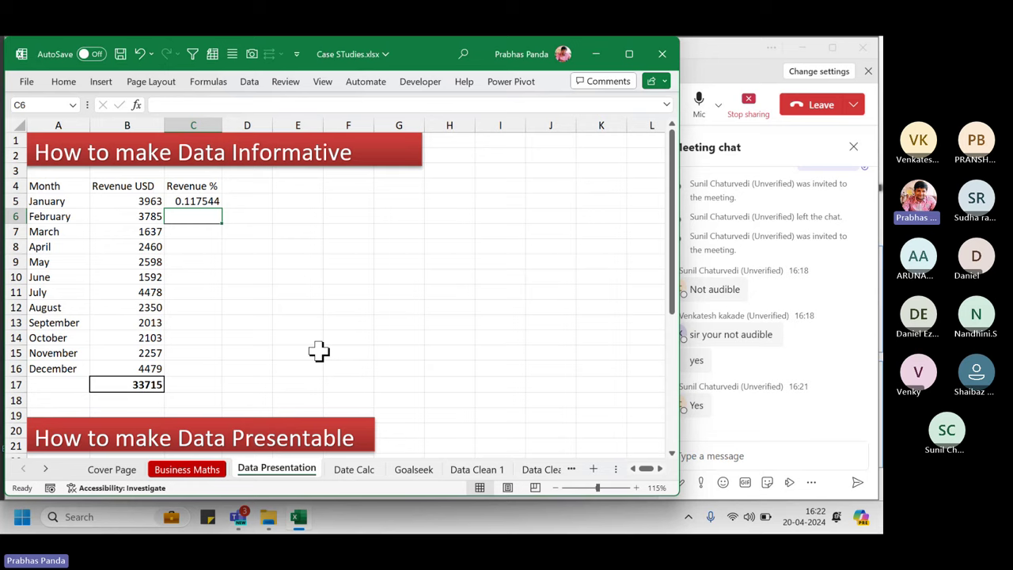
key("Up")
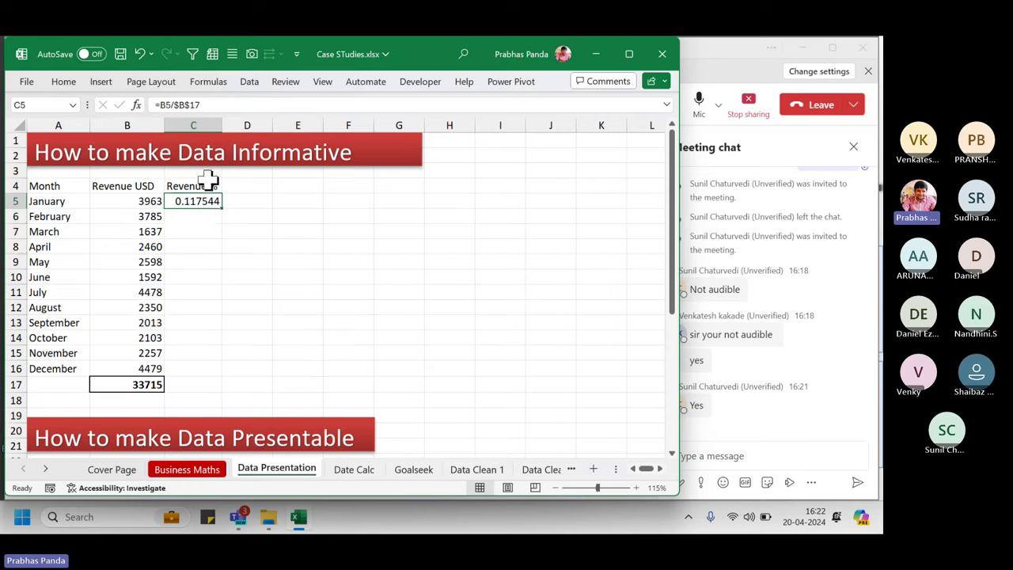
Launch the On-Screen Keyboard from Windows search, then minimise it.
key("super")
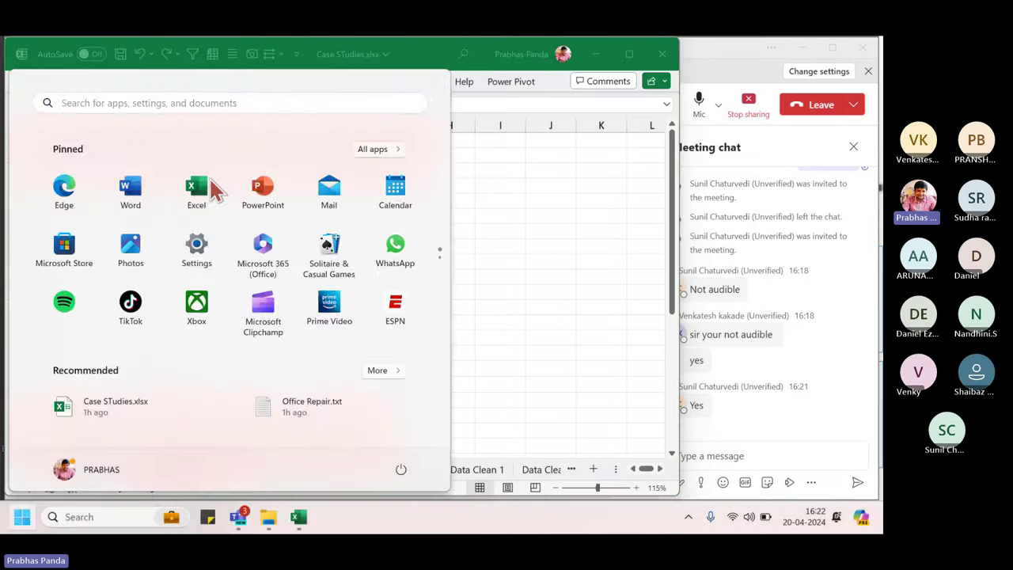
type("n")
key("BackSpace")
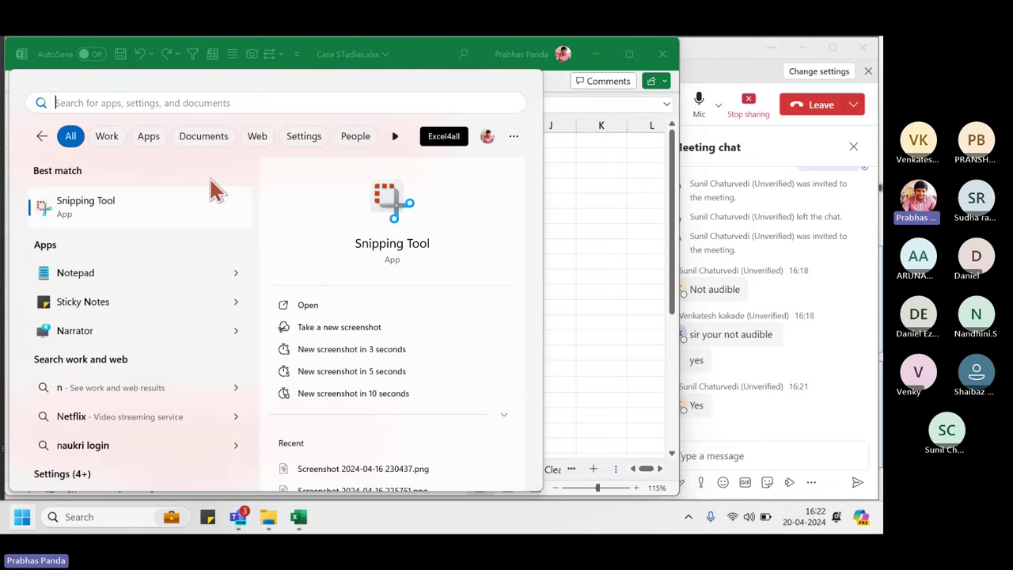
type("on-Screen Keyboard")
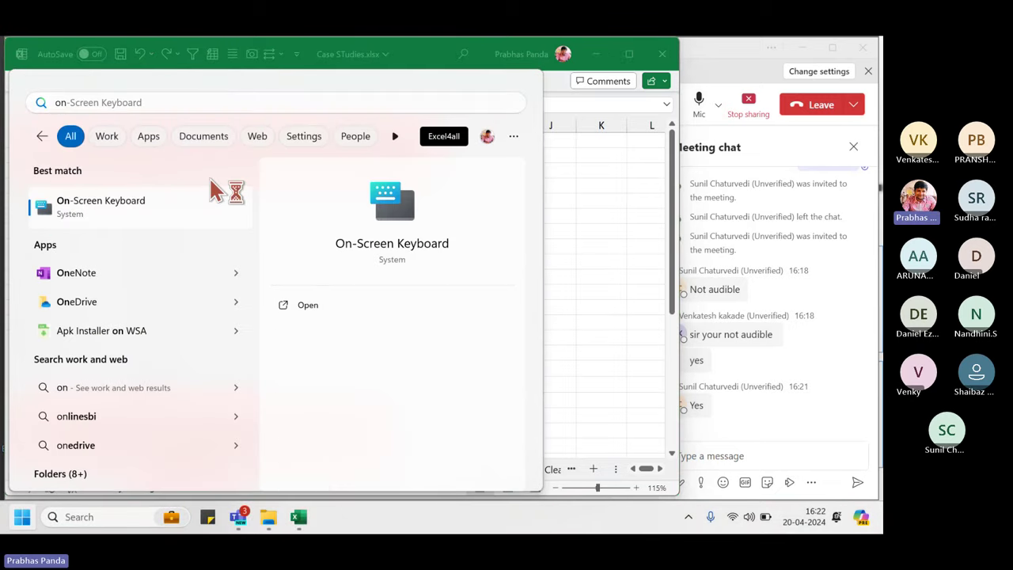
key("Return")
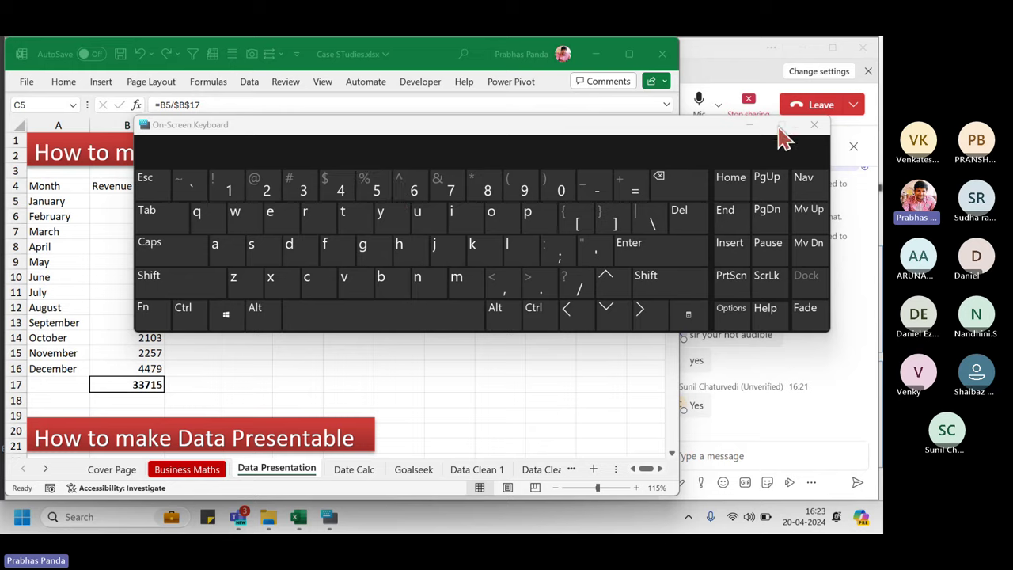
left_click(750, 124)
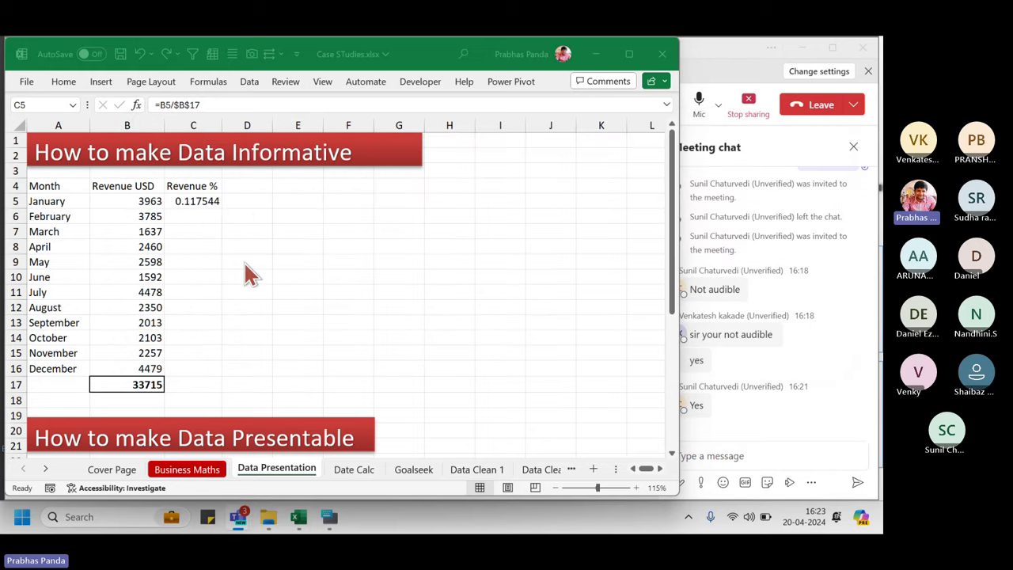
Format C5 as a percentage, fill shares down to C16, and total them to 100% in C17.
key("ctrl+shift+5")
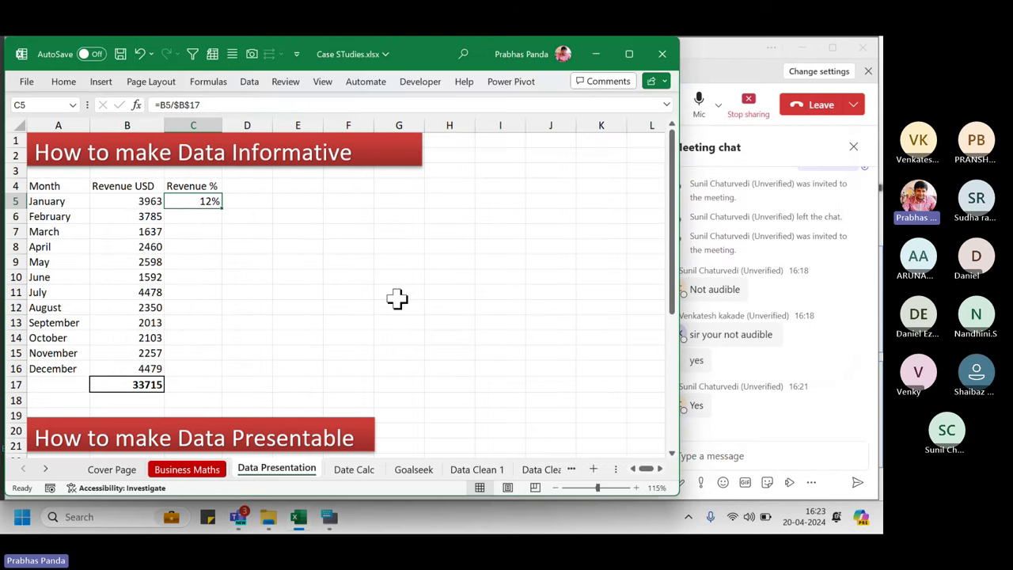
double_click(224, 206)
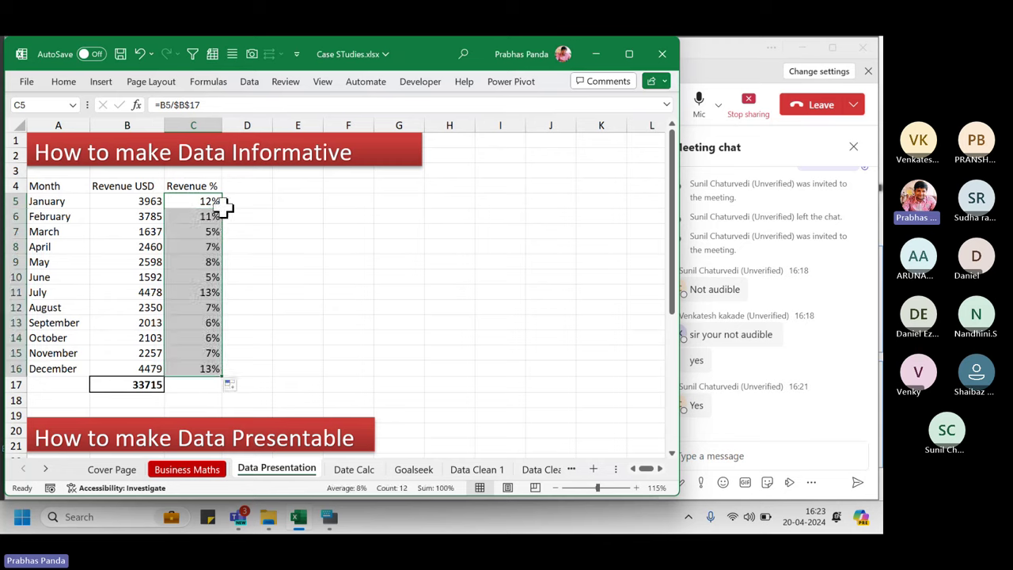
left_click(190, 386)
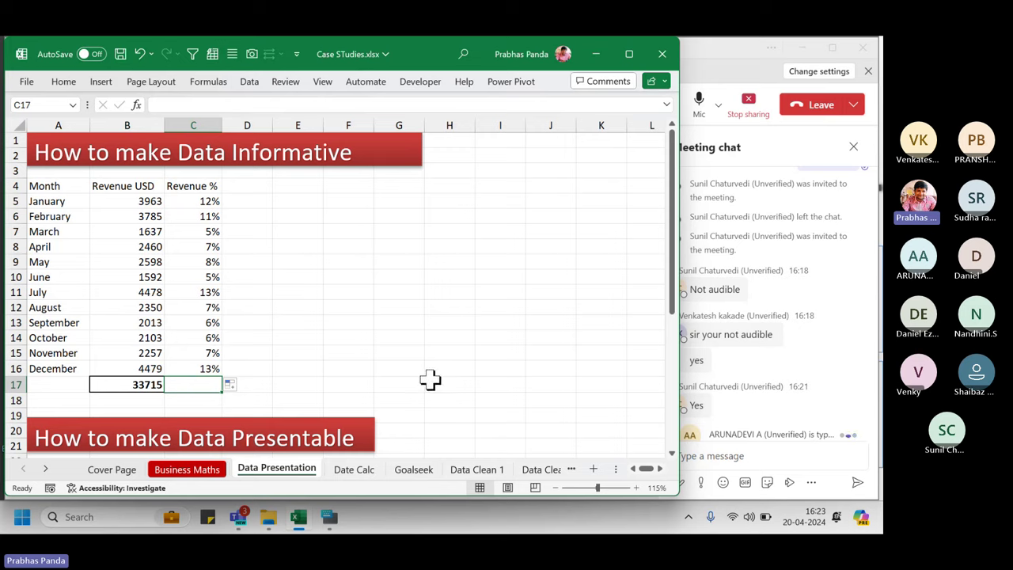
key("ctrl+r")
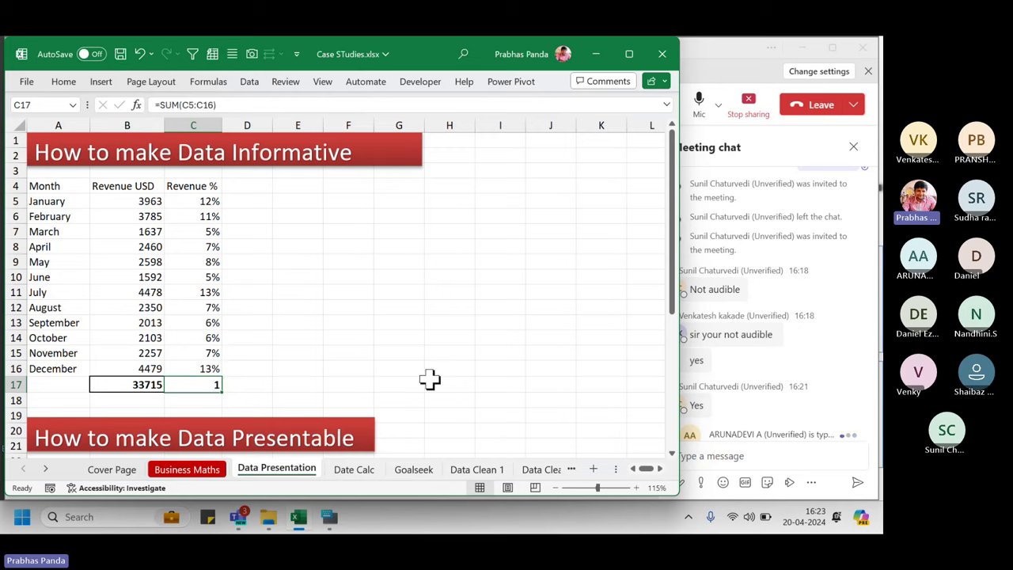
key("ctrl+shift+5")
left_click(466, 369)
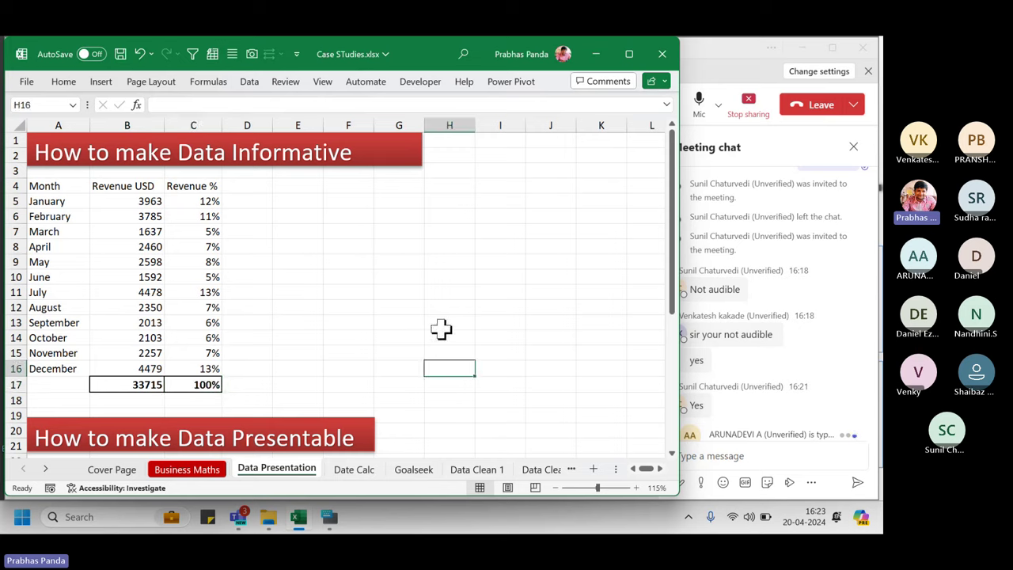
left_click(199, 201)
key("F2")
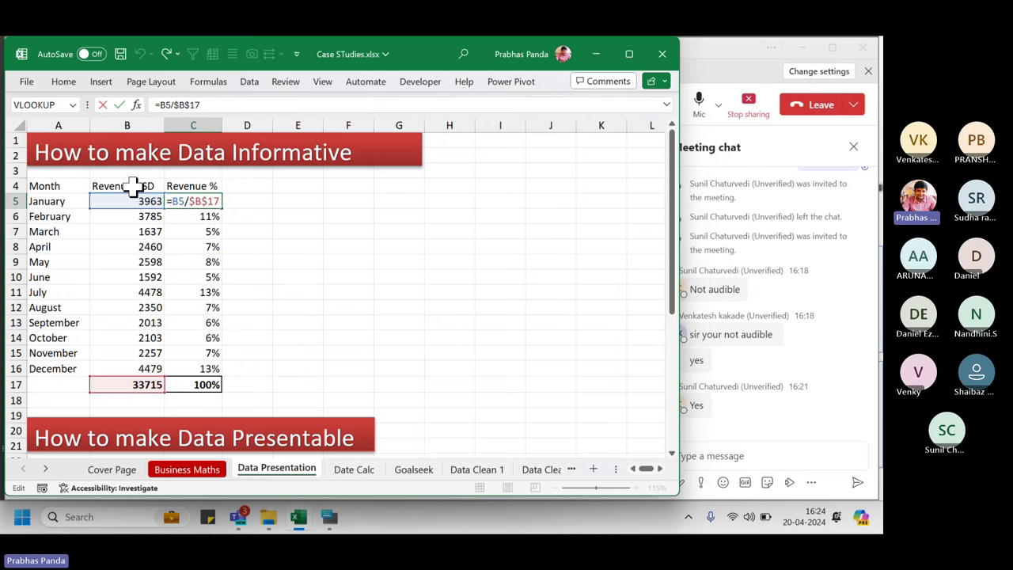
key("Return")
left_click_drag(141, 186, 147, 378)
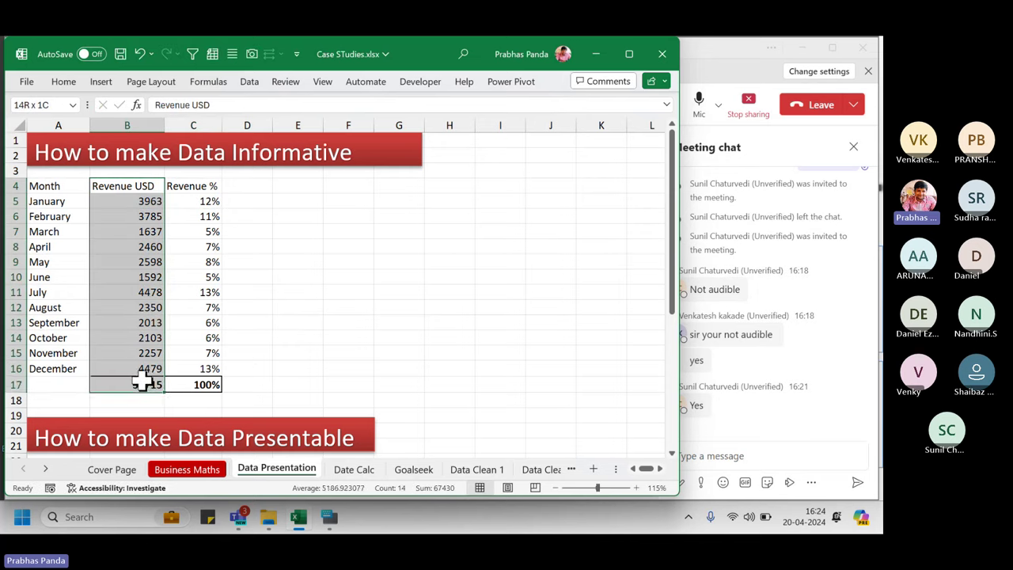
left_click_drag(193, 178, 201, 390)
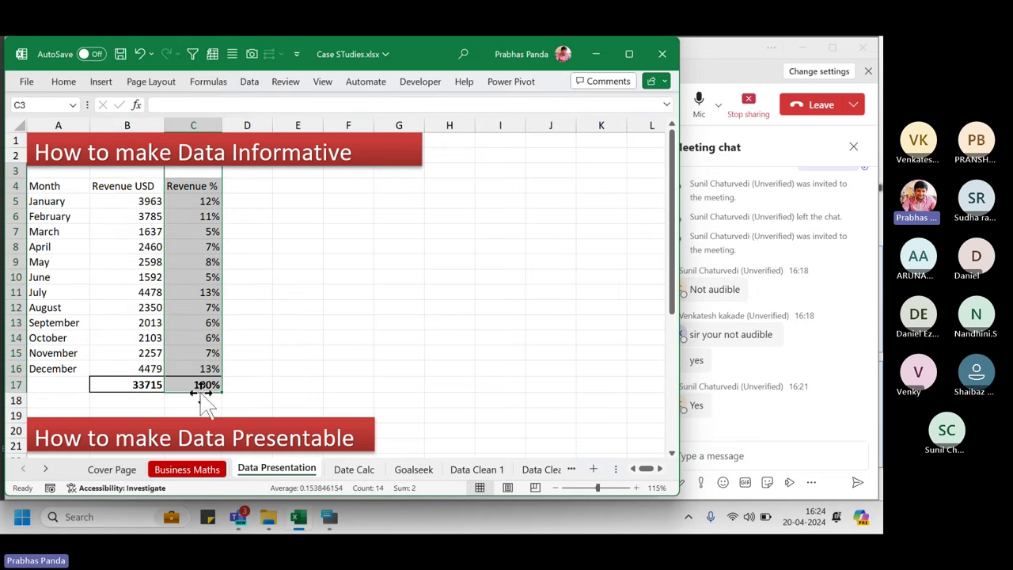
left_click(204, 201)
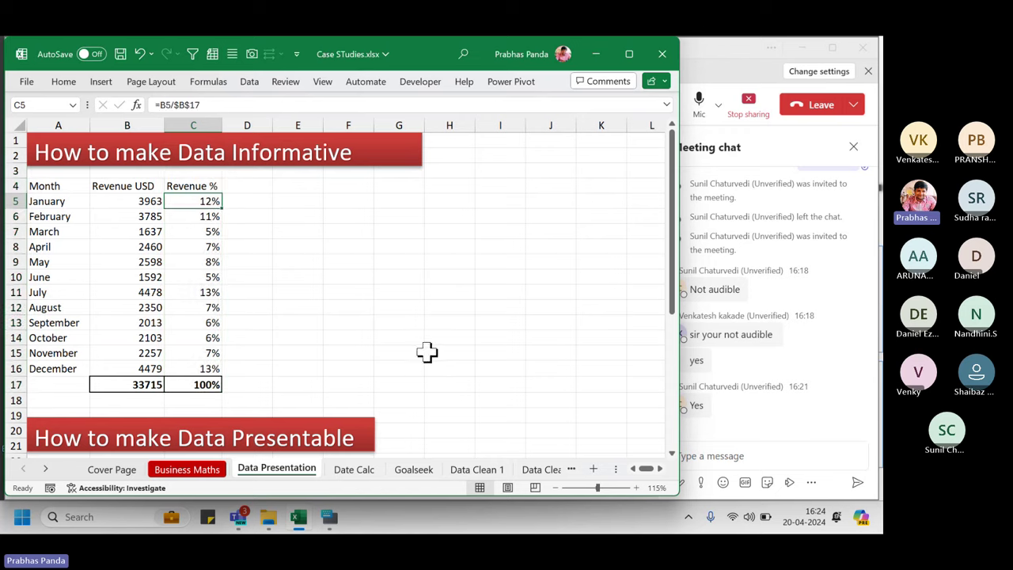
key("F2")
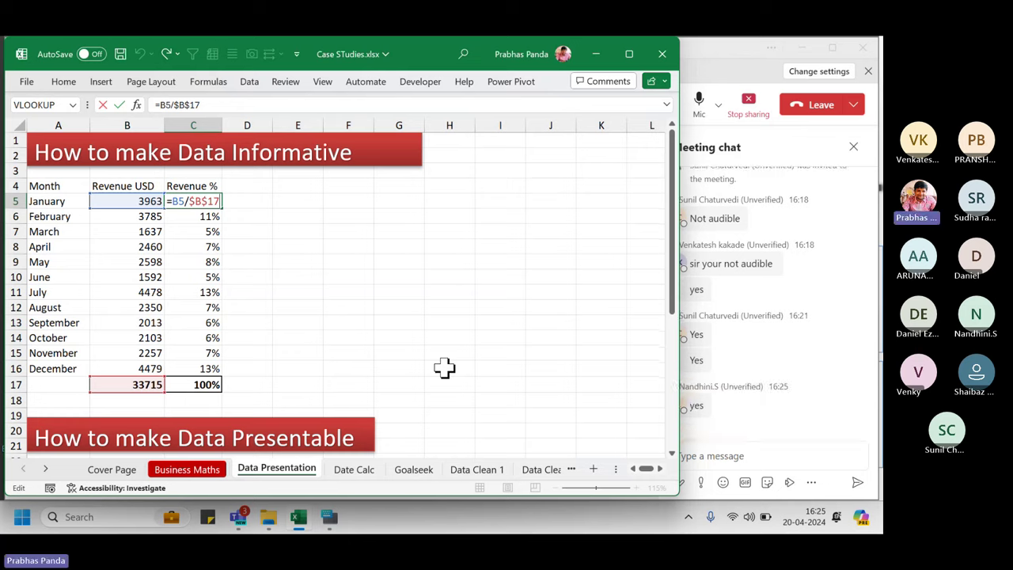
key("ctrl+Return")
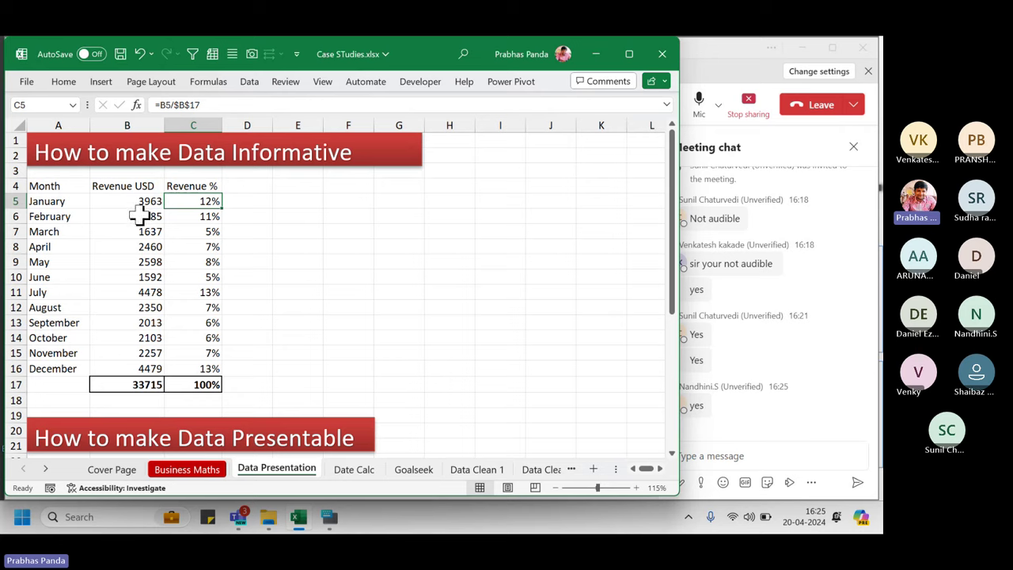
left_click_drag(136, 201, 135, 264)
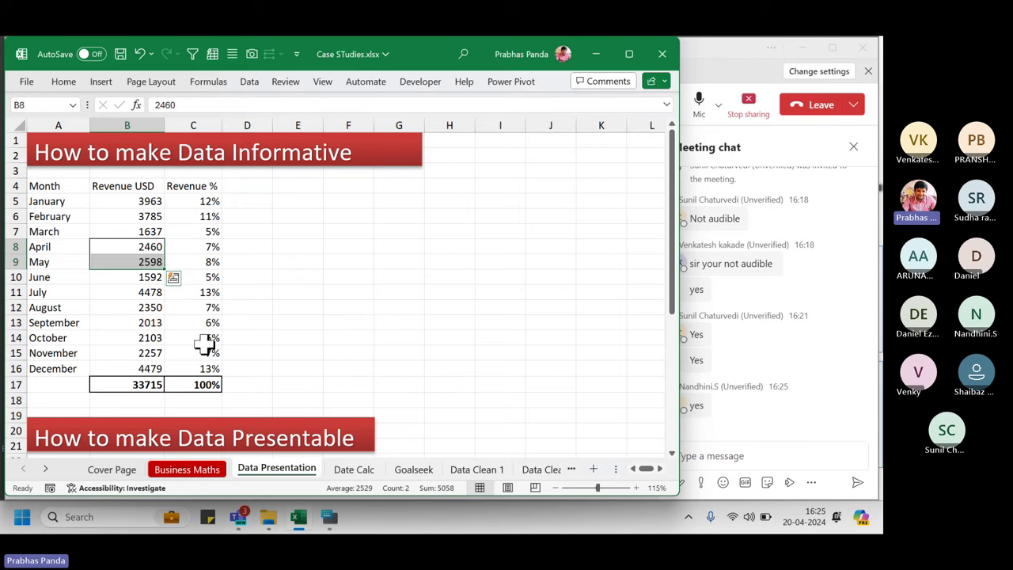
left_click(253, 185)
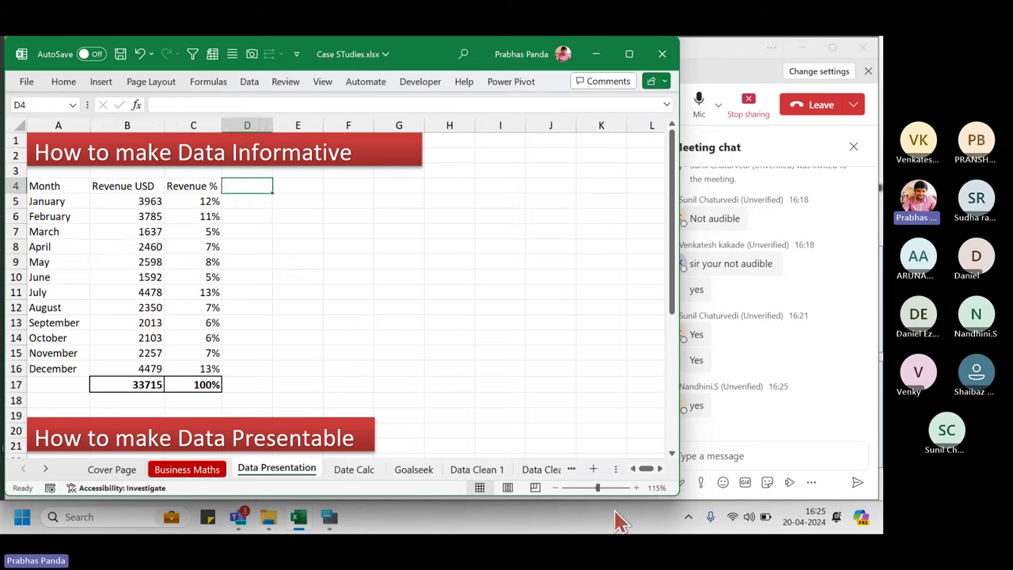
Add the 'Growth' heading in column D and highlight January and February revenues.
type("Growth")
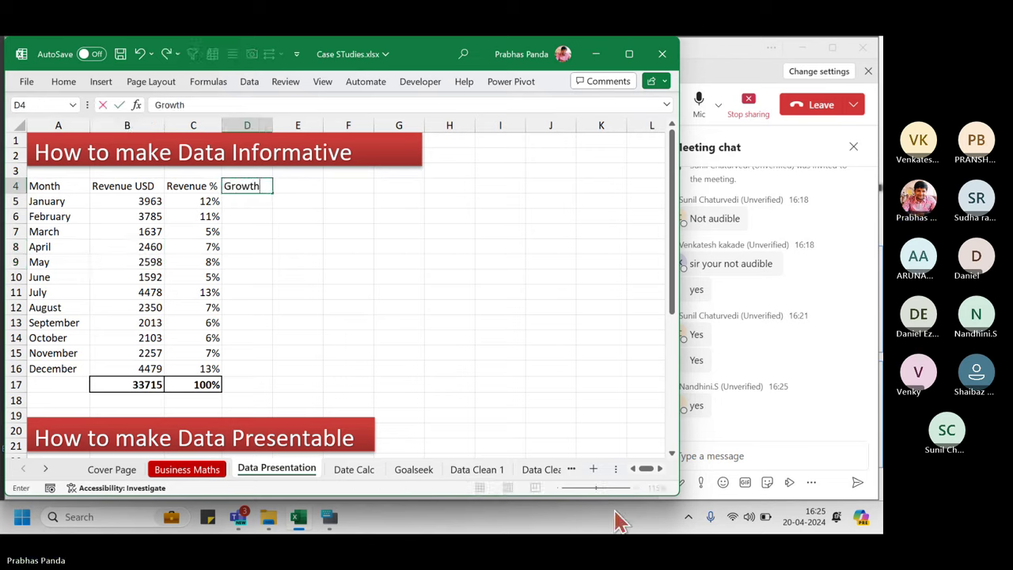
key("Return")
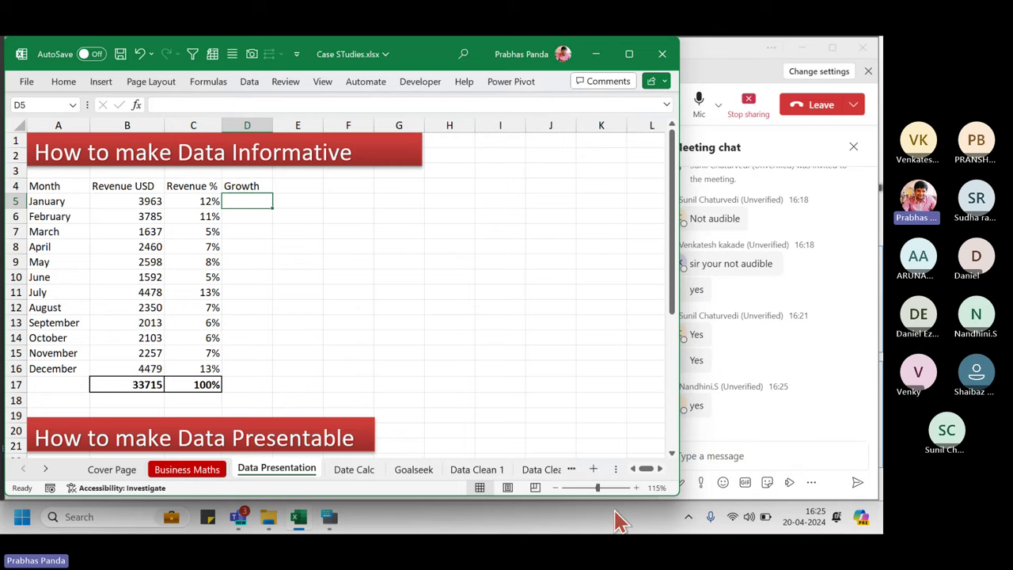
left_click(9, 201)
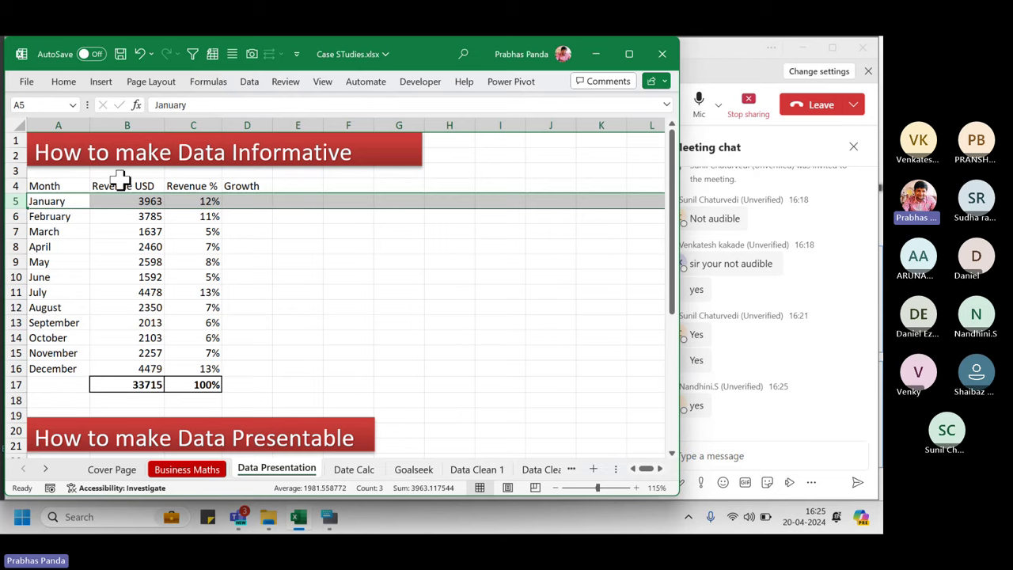
left_click(237, 200)
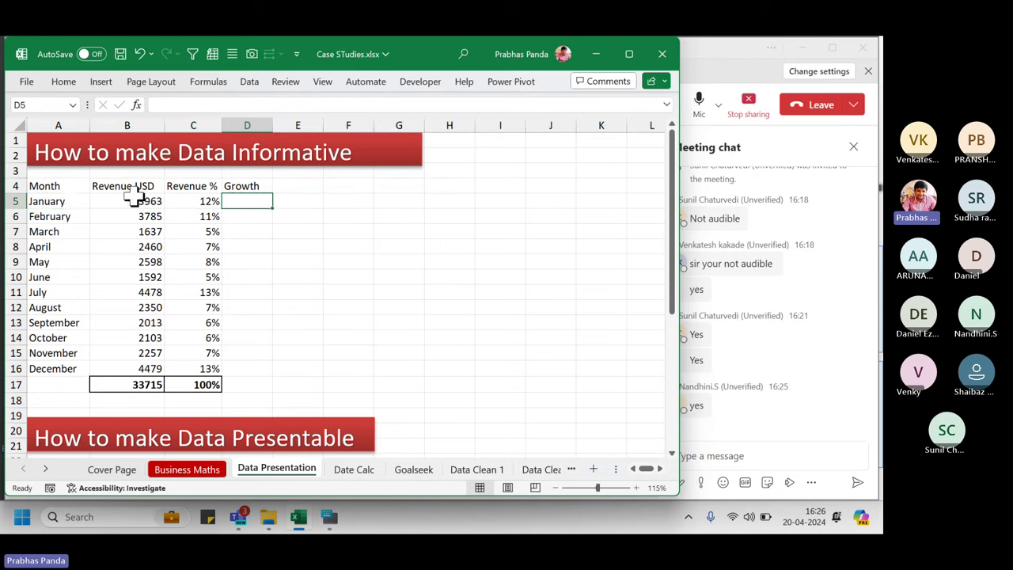
left_click(259, 203)
left_click(14, 201)
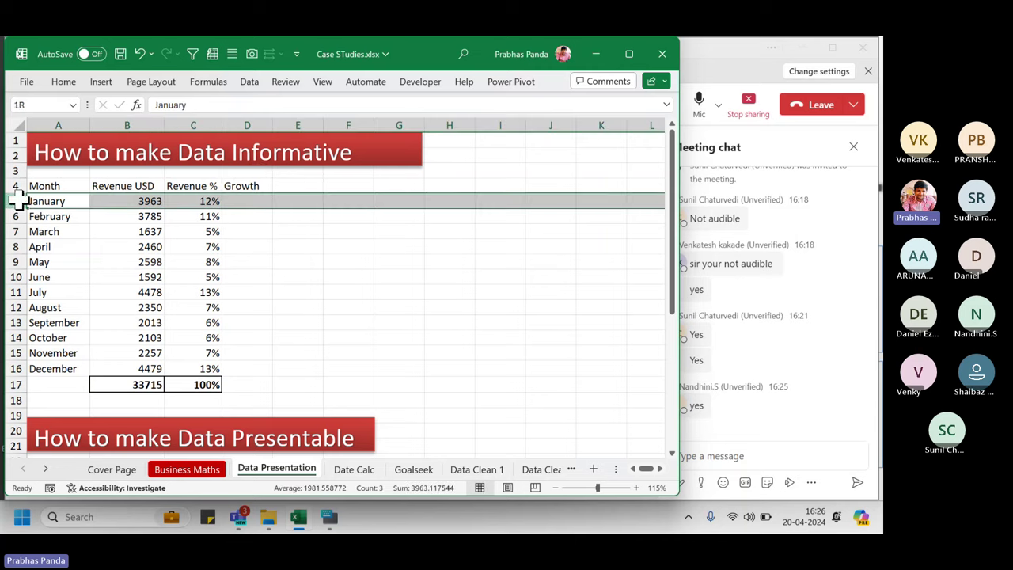
left_click(260, 220)
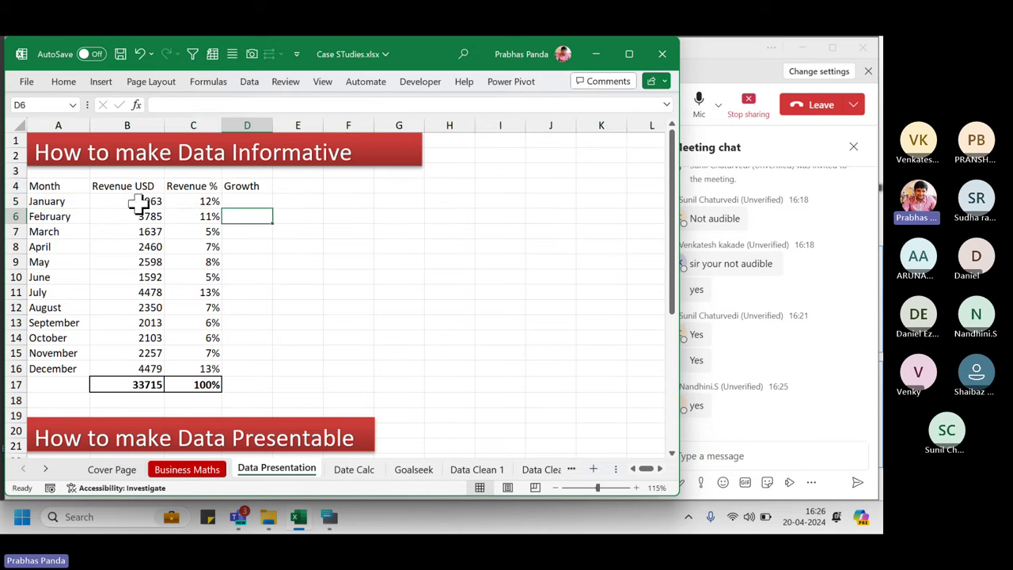
left_click_drag(140, 200, 131, 222)
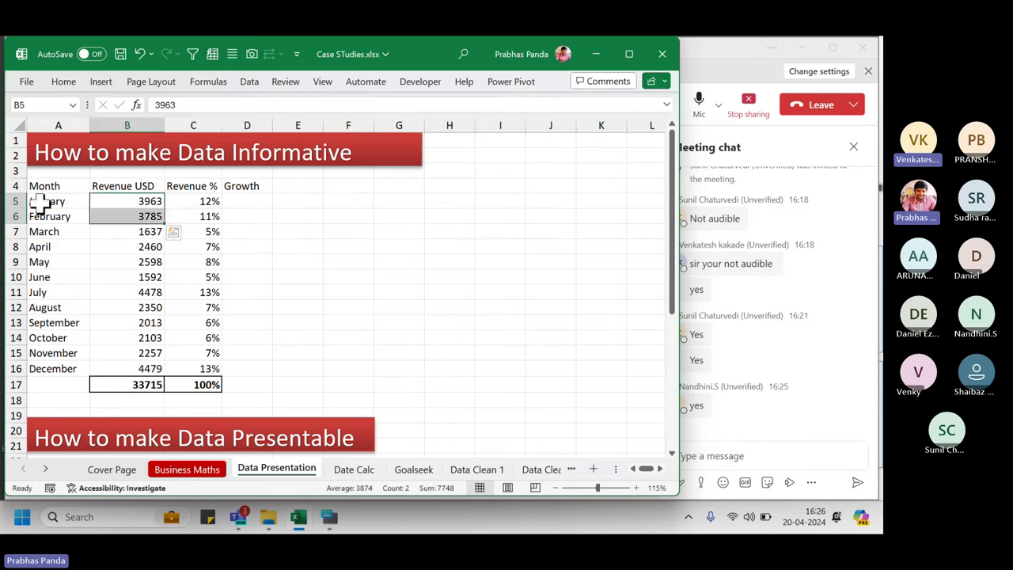
left_click_drag(41, 201, 104, 213)
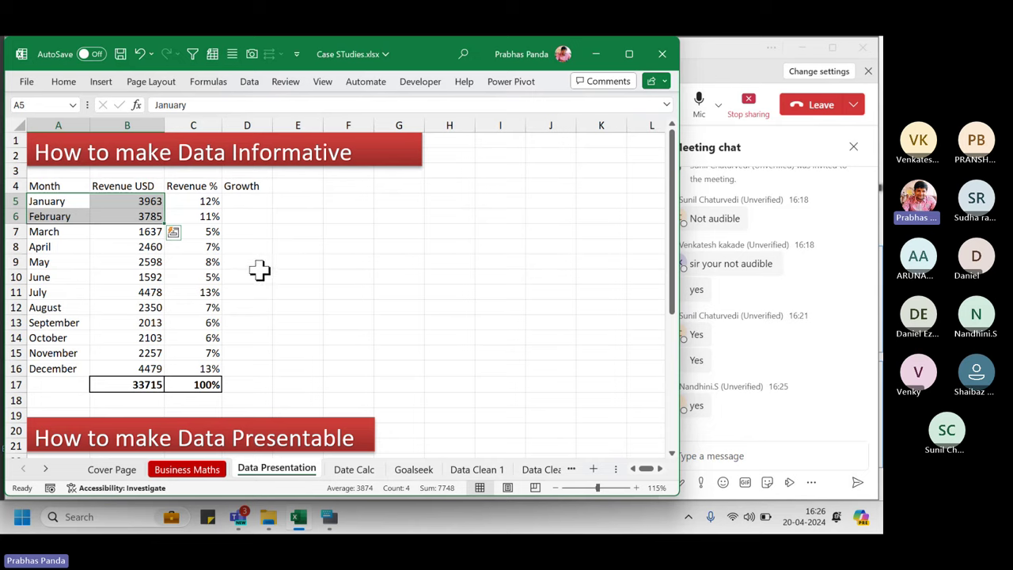
left_click(251, 218)
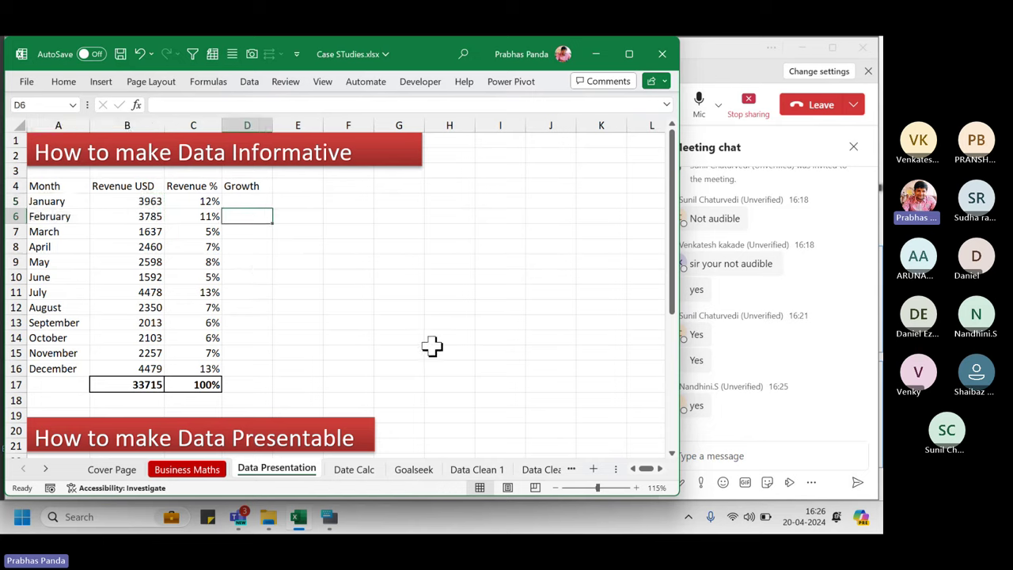
Enter =B6-B5 in D6 and fill it down to D16, from -178 to 2222.
type("=")
key("Left")
key("Left")
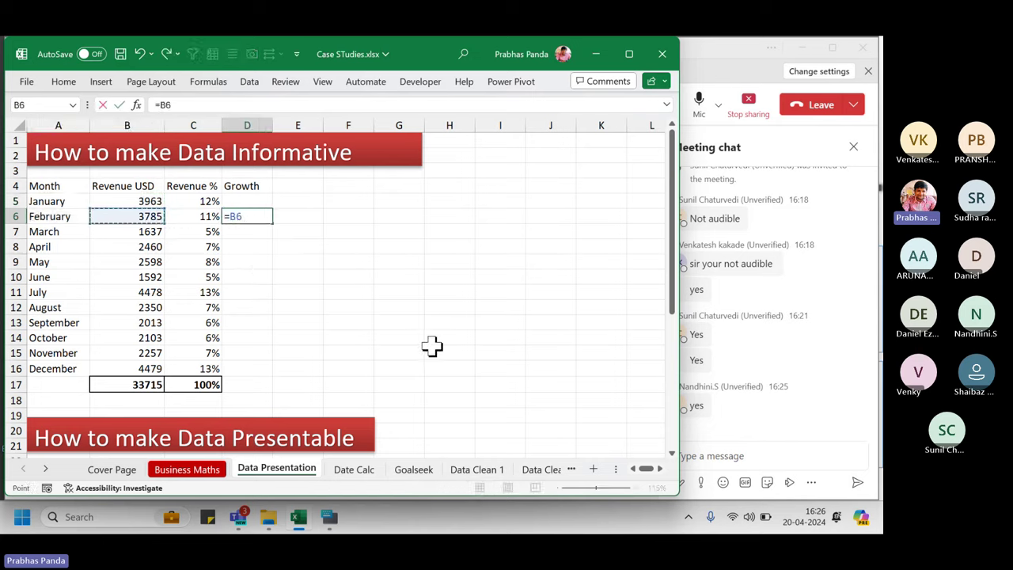
type("-")
key("Left")
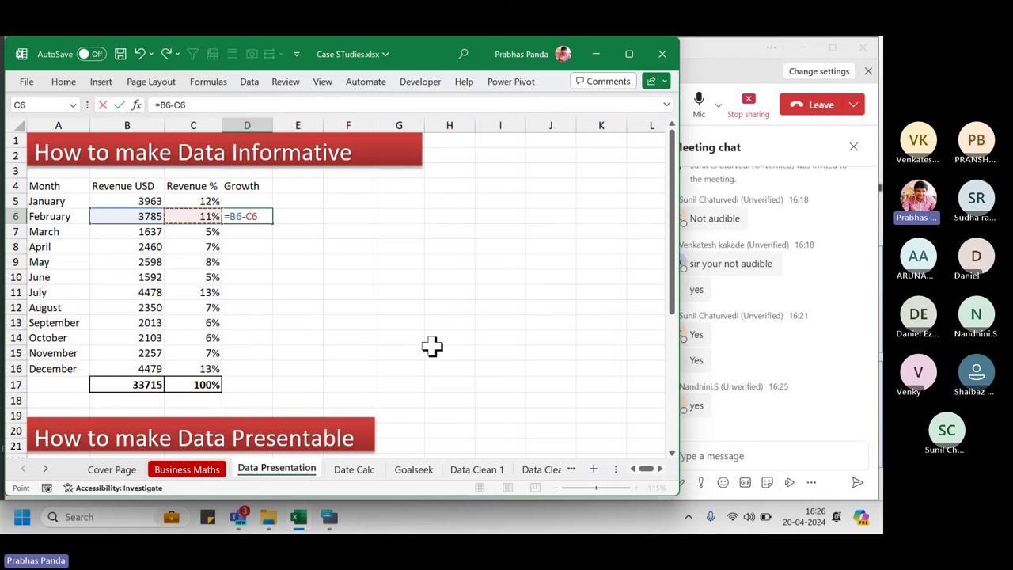
key("Left")
key("Up")
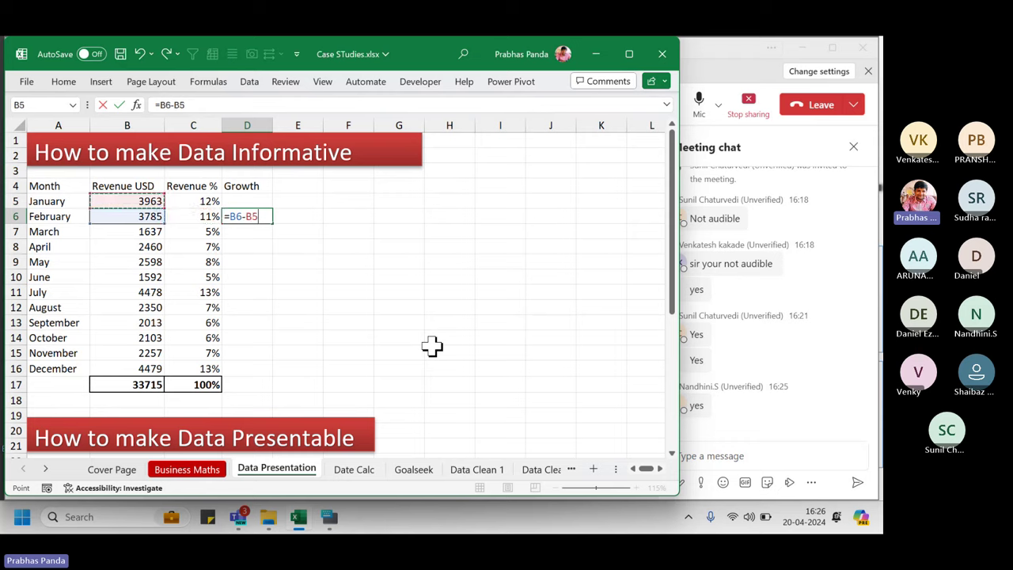
key("Return")
left_click(268, 217)
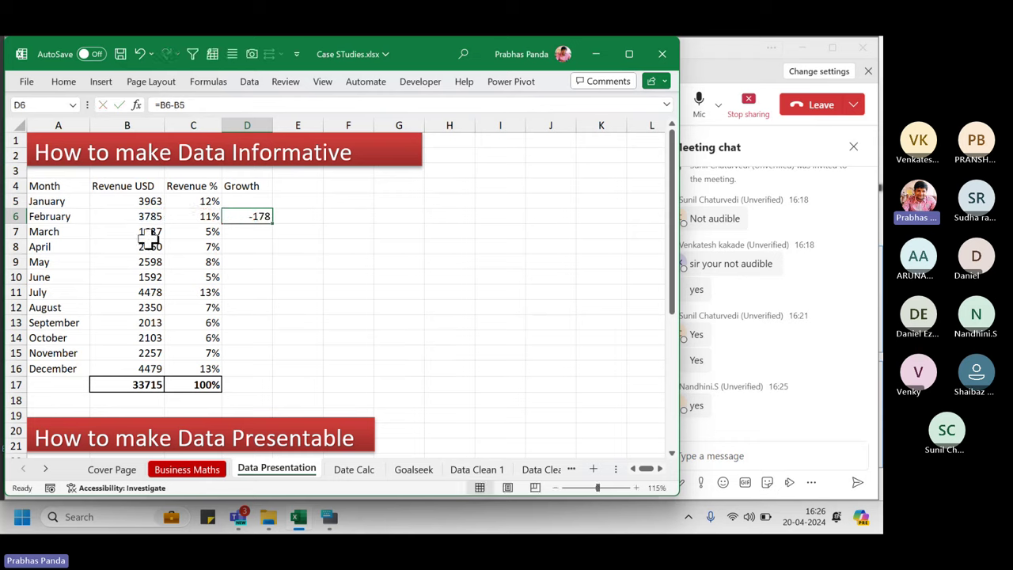
double_click(273, 224)
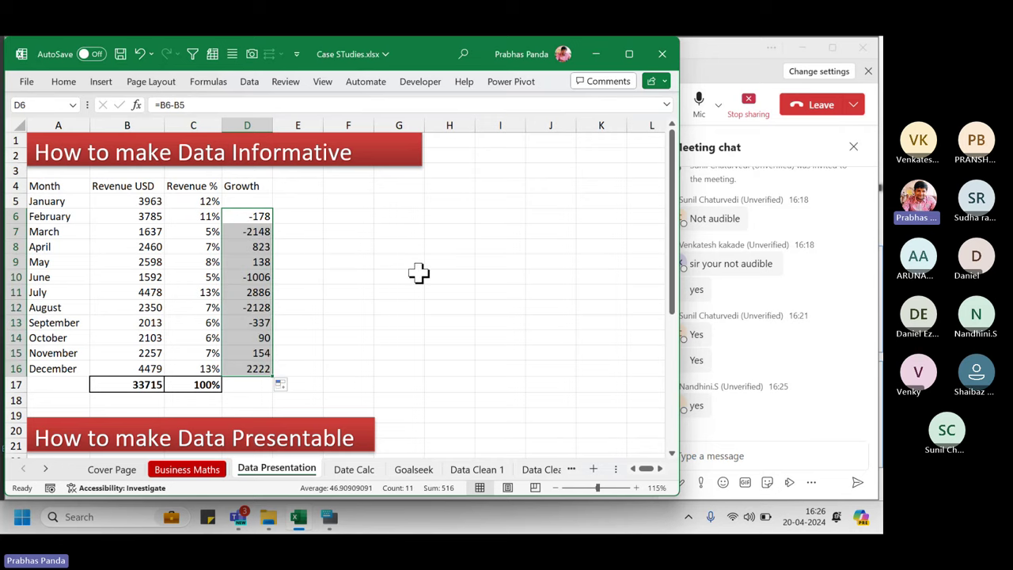
Show D6's =B6-B5 formula with its coloured cell references.
key("F2")
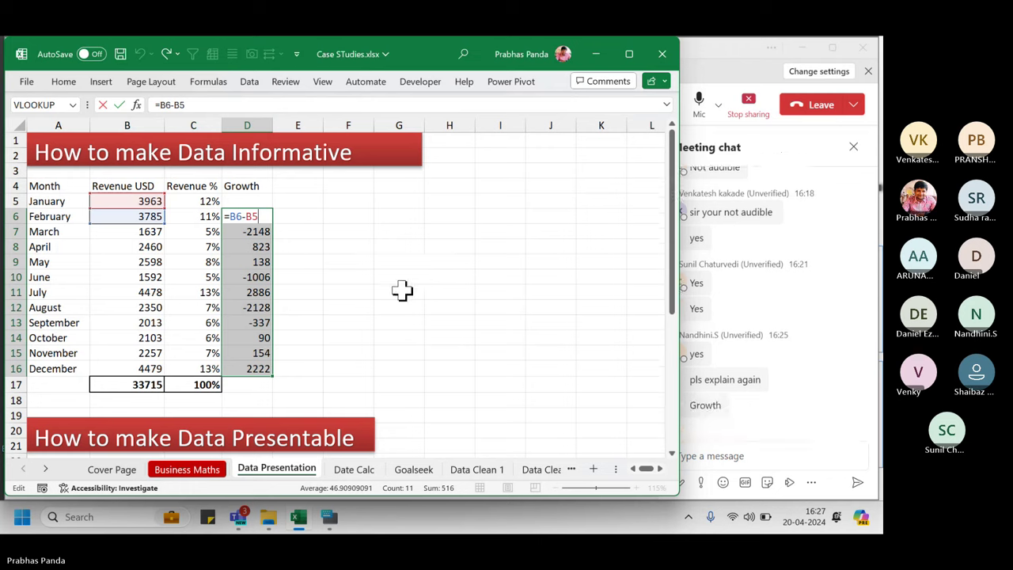
Clear the existing Growth values in D6:D18.
key("ctrl+Return")
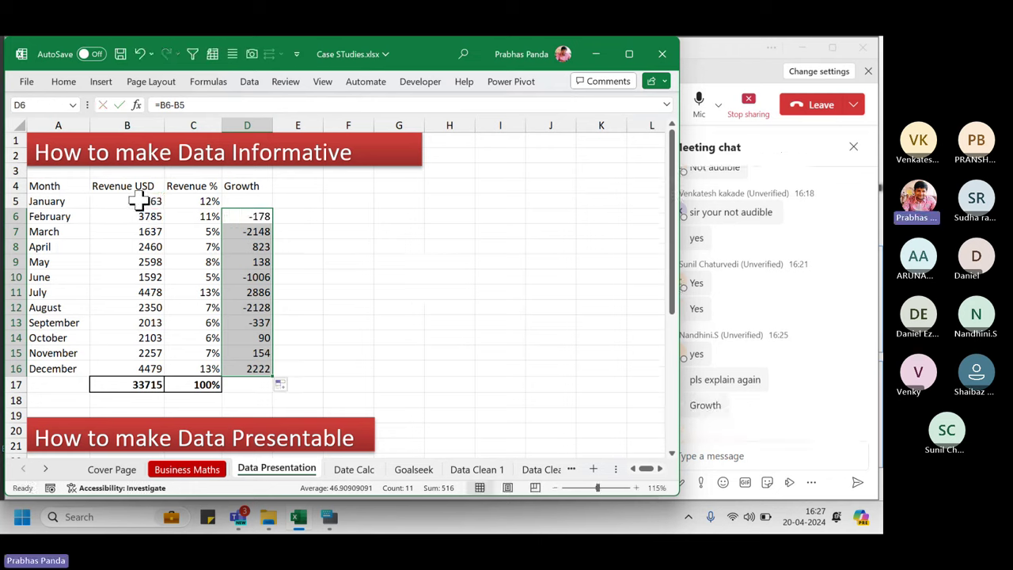
left_click_drag(140, 201, 136, 245)
left_click_drag(251, 216, 252, 400)
key("Delete")
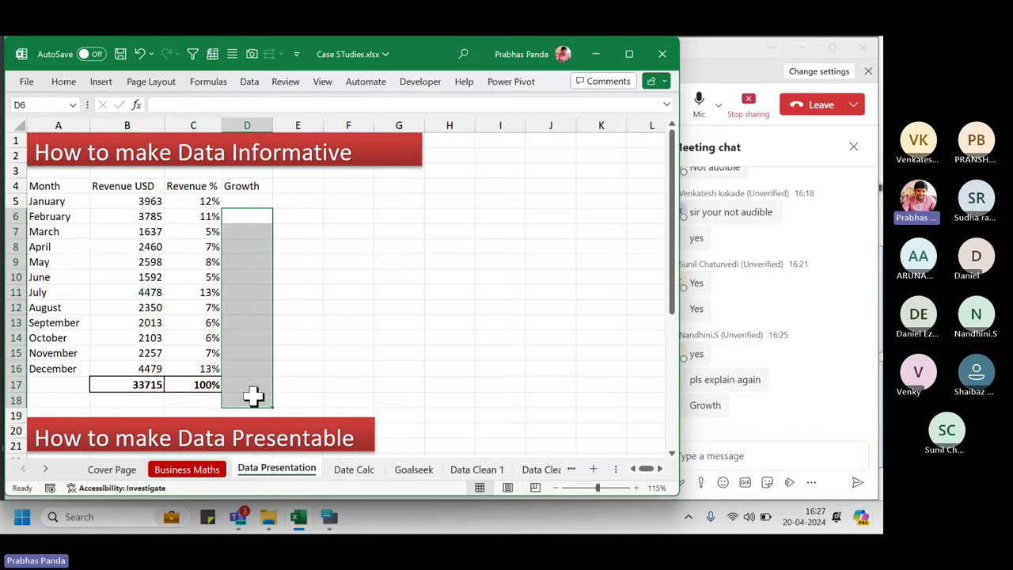
Highlight January and February cells A5:B6 to illustrate the growth calculation.
left_click(11, 201)
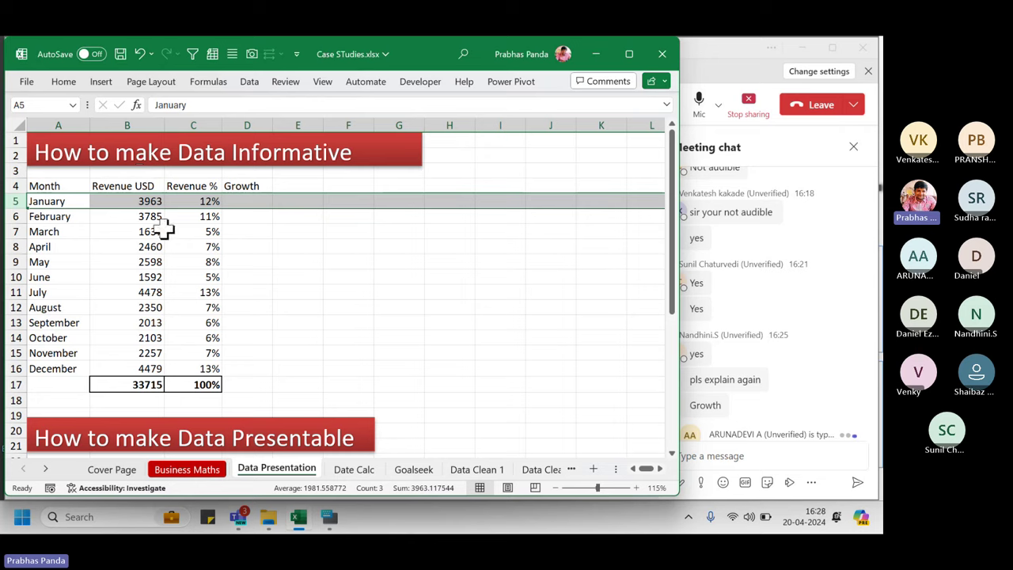
left_click(235, 201)
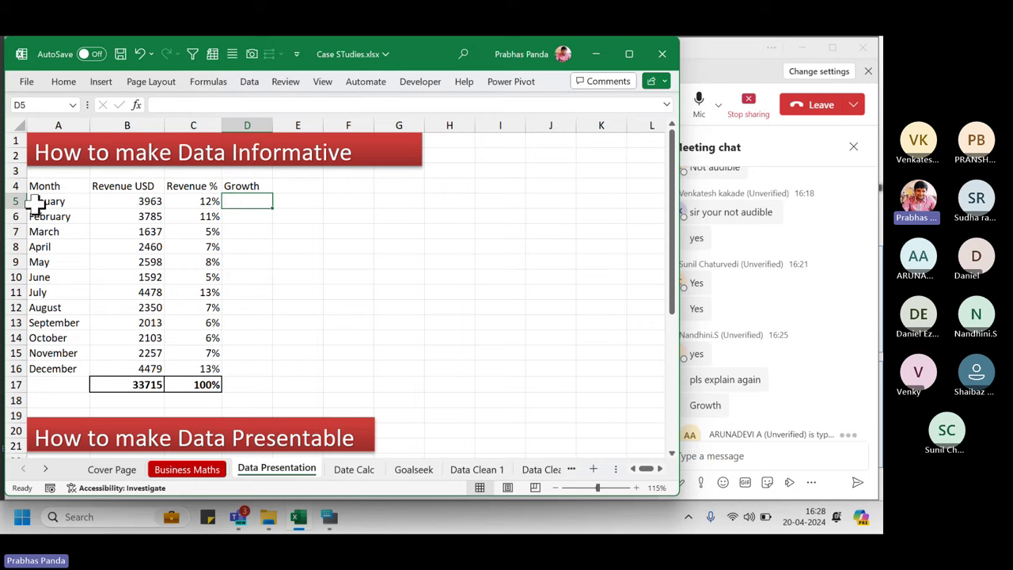
left_click_drag(35, 201, 232, 202)
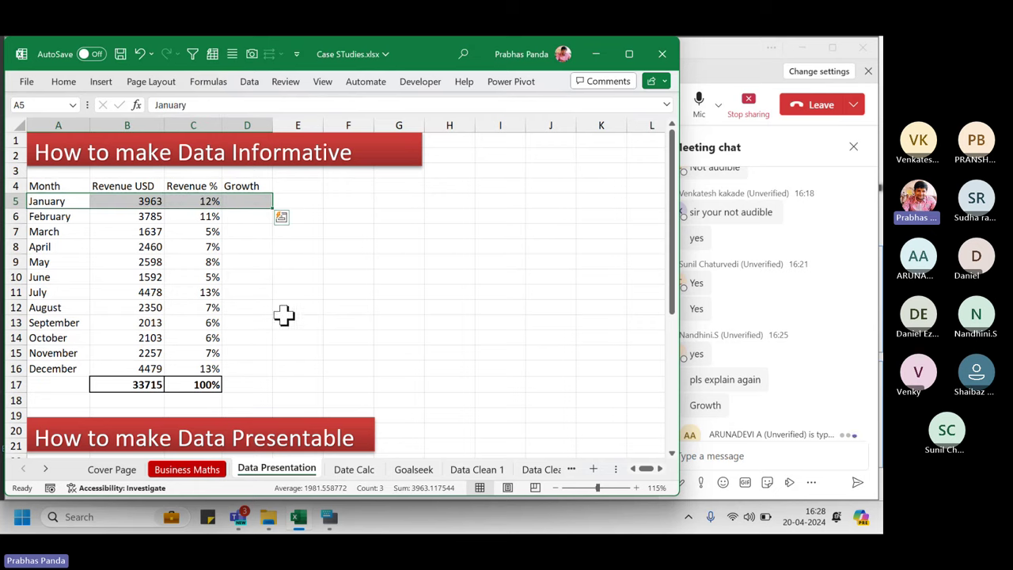
left_click_drag(49, 207, 50, 222)
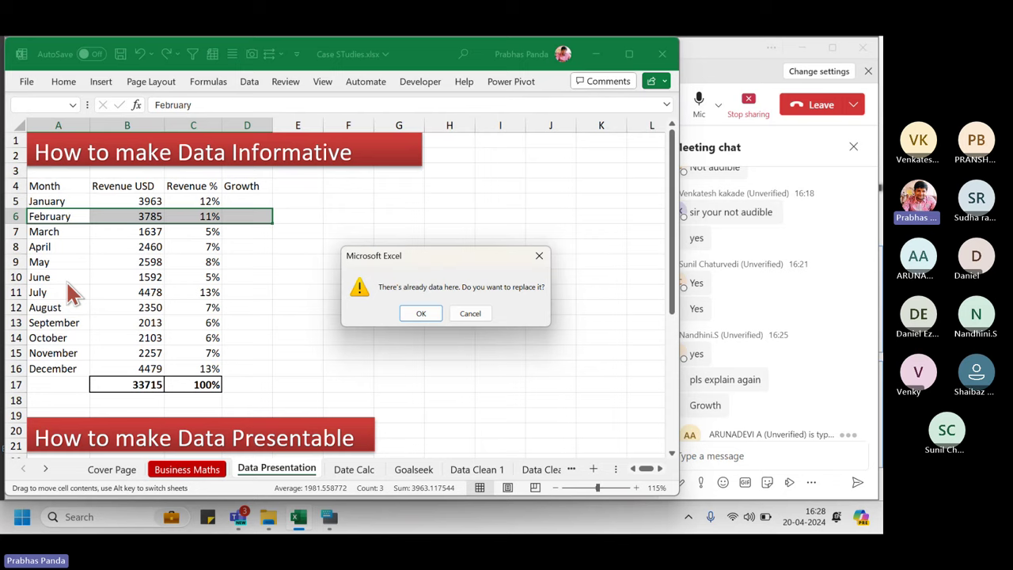
key("Escape")
left_click_drag(63, 201, 170, 215)
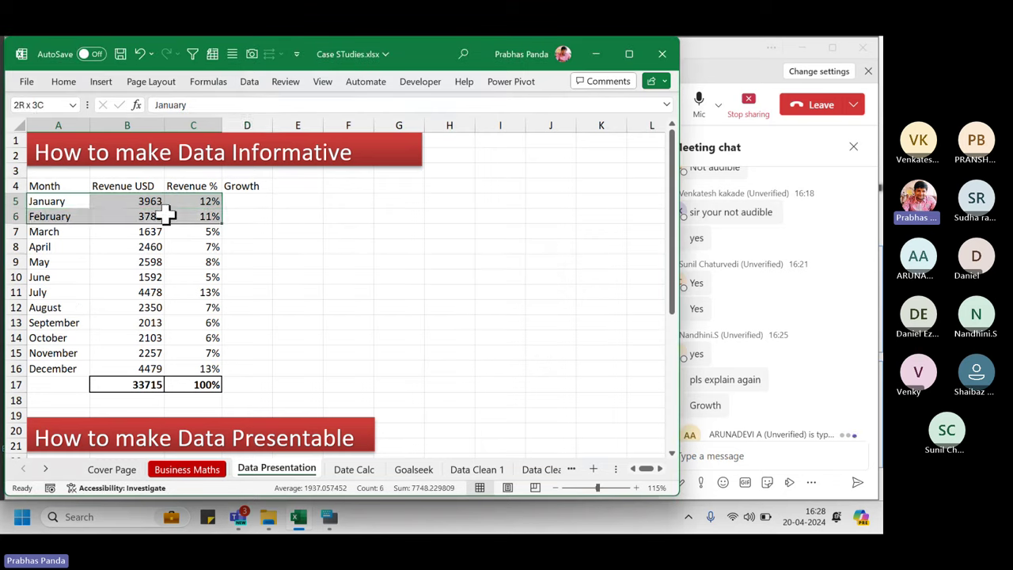
Re-enter =B6-B5 in D6 and fill it down to December, ending at 2222.
left_click(247, 214)
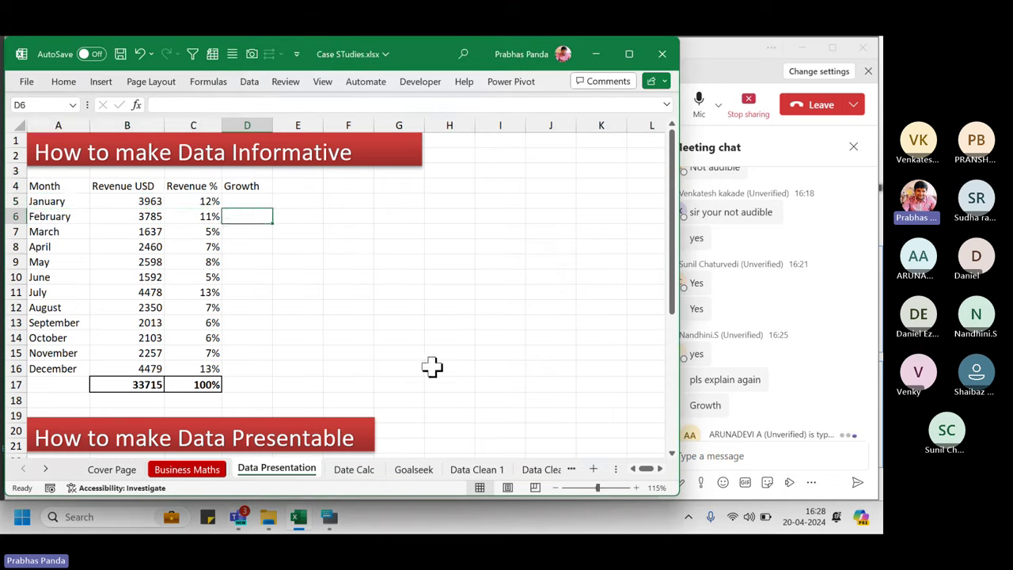
type("=")
key("Left")
key("Left")
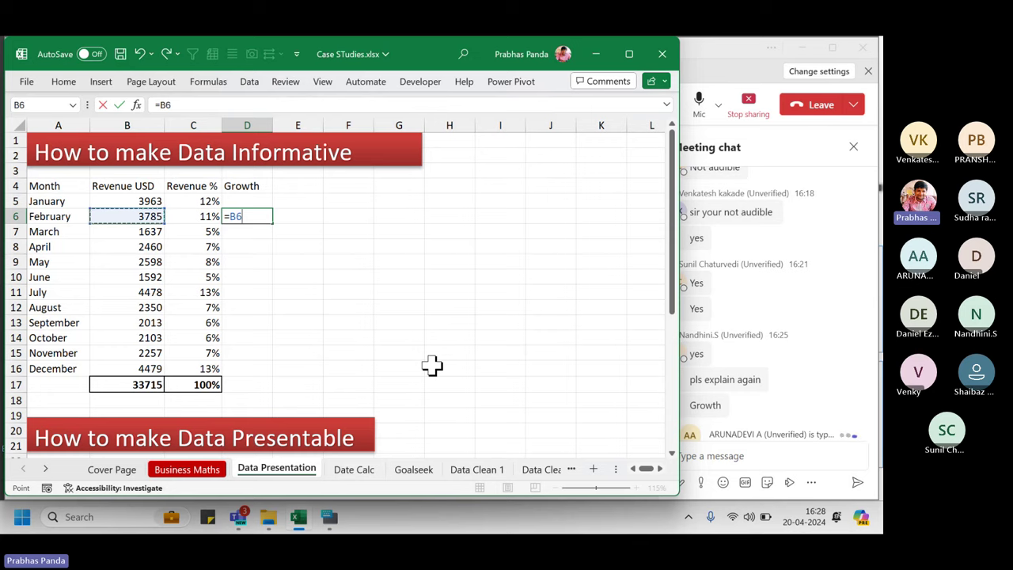
type("-")
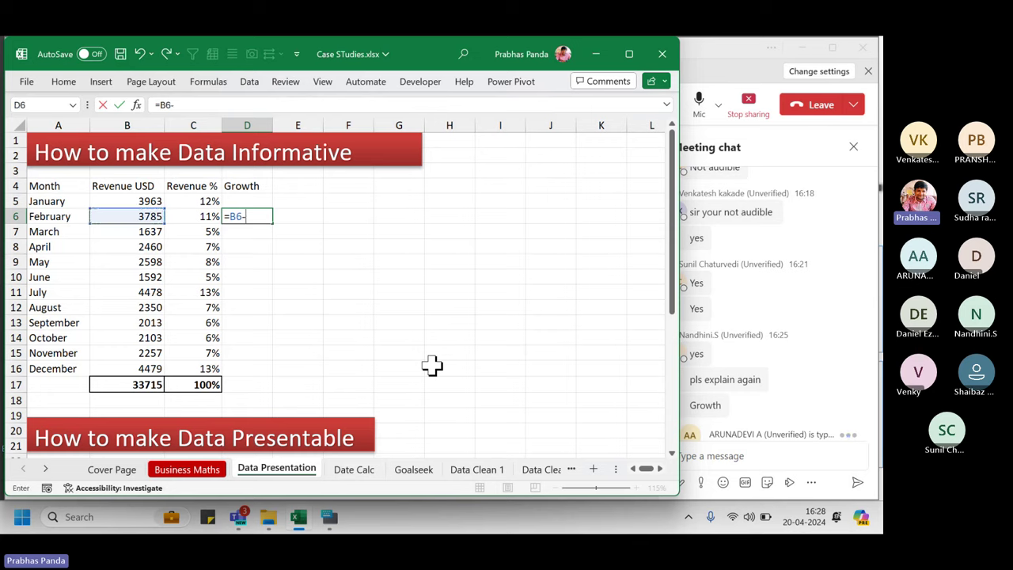
key("Left")
key("Left")
key("Up")
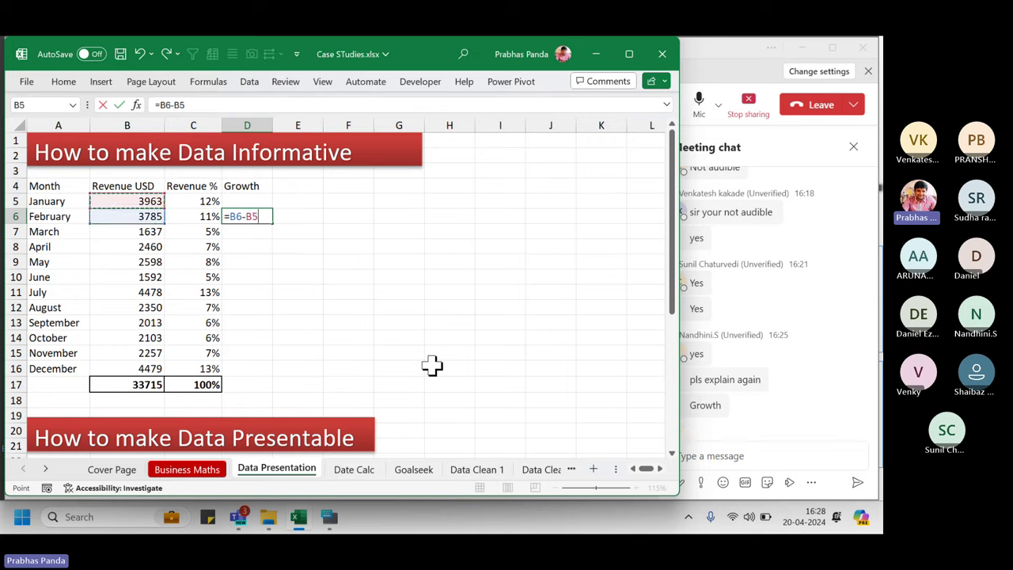
key("Return")
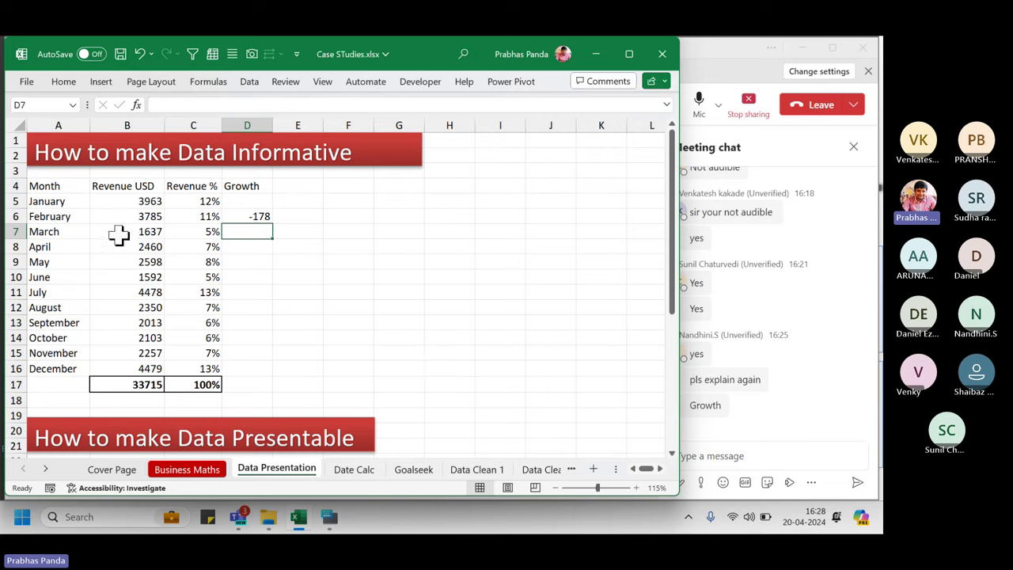
left_click_drag(120, 204, 125, 219)
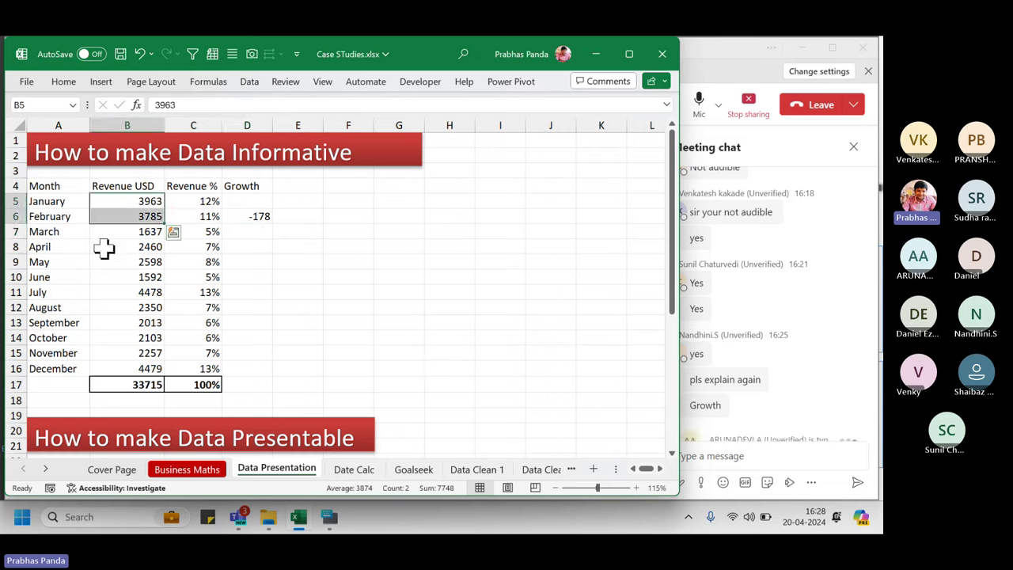
left_click(261, 220)
double_click(274, 224)
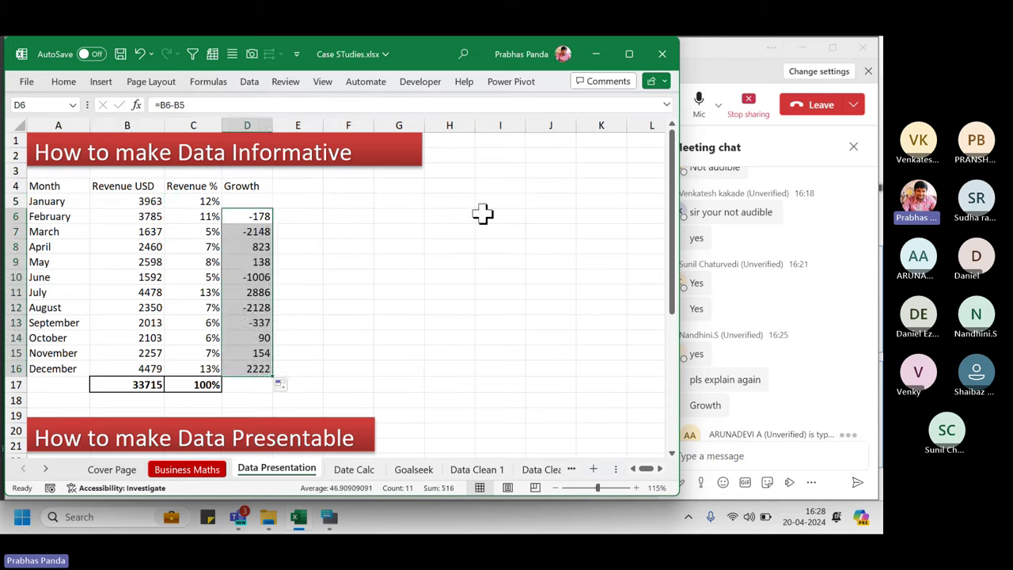
key("F2")
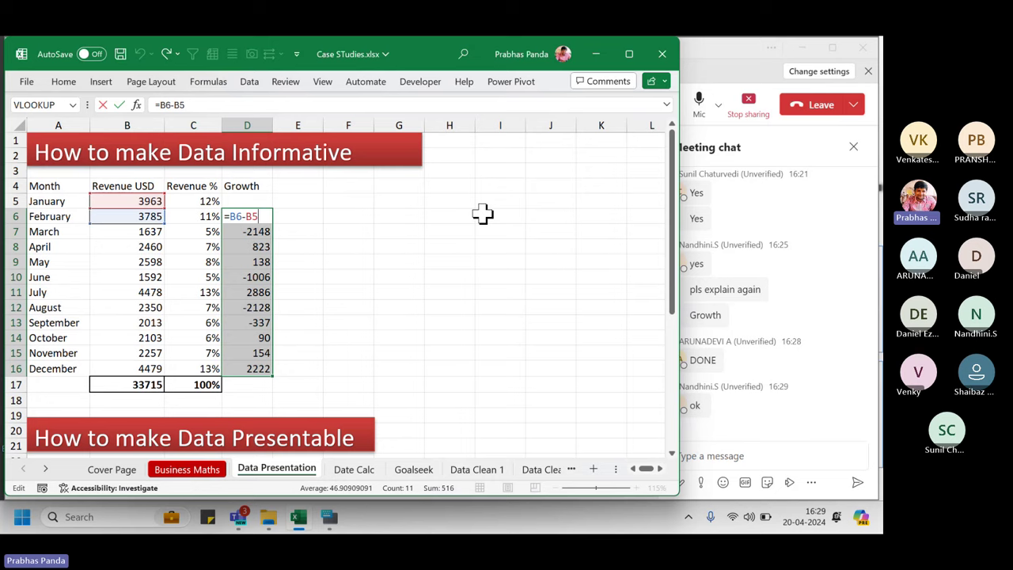
key("ctrl+Return")
key("Up")
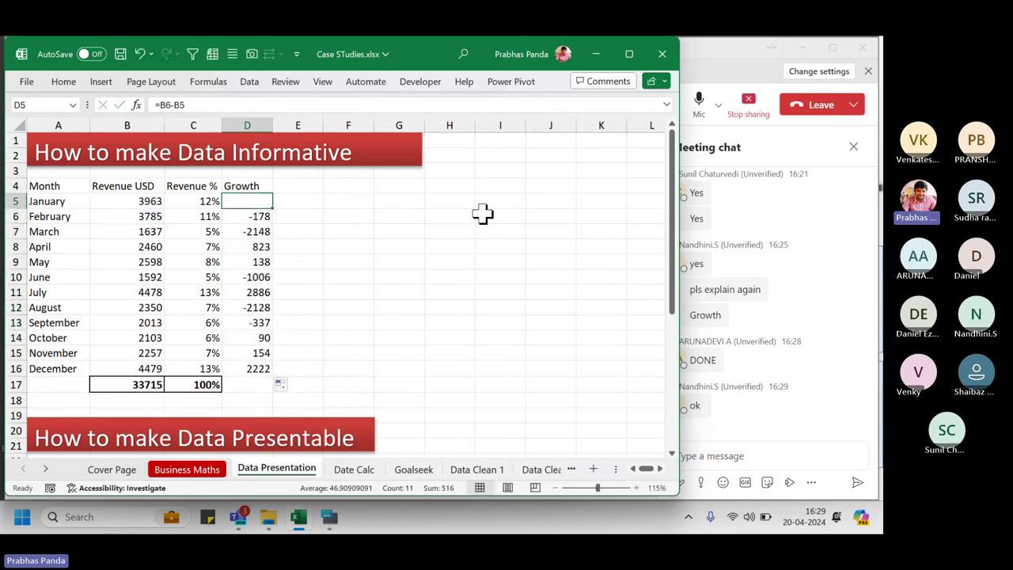
key("Up")
key("Right")
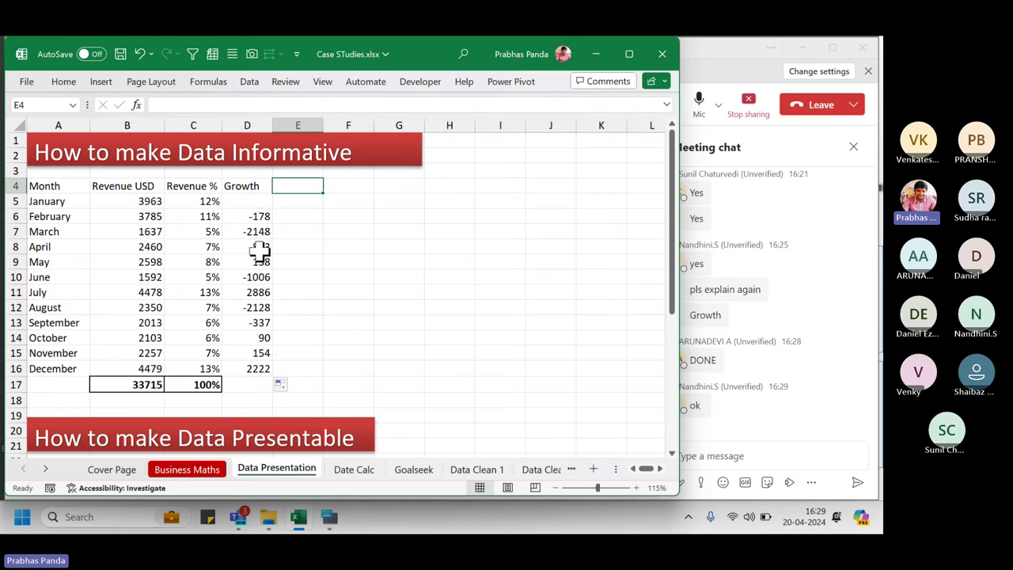
Add the 'Growth %' heading in E4.
key("ctrl+r")
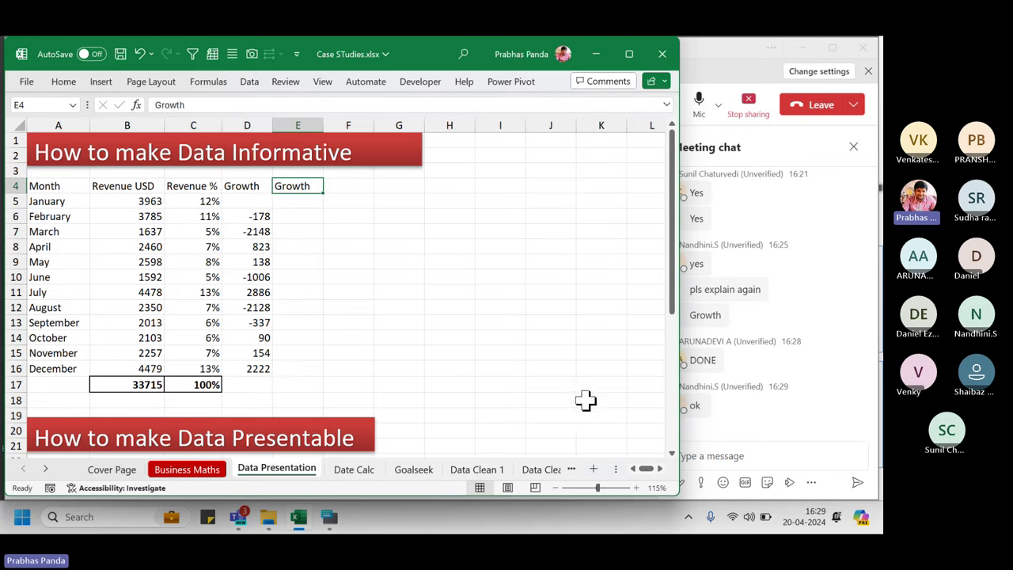
key("F2")
type("%")
key("Return")
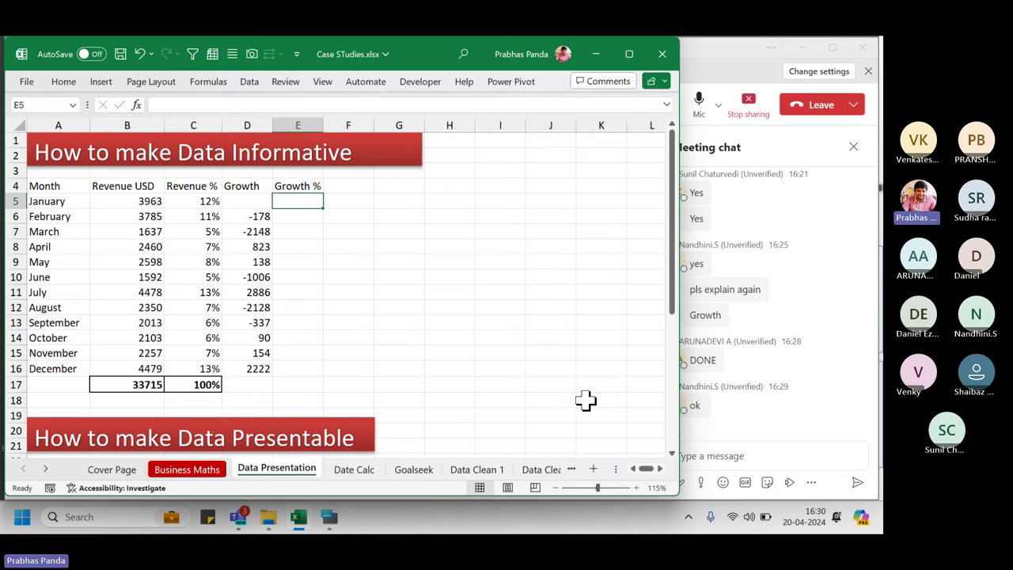
Enter =D6/B5 in E6 for February's growth over January's revenue.
left_click(9, 202)
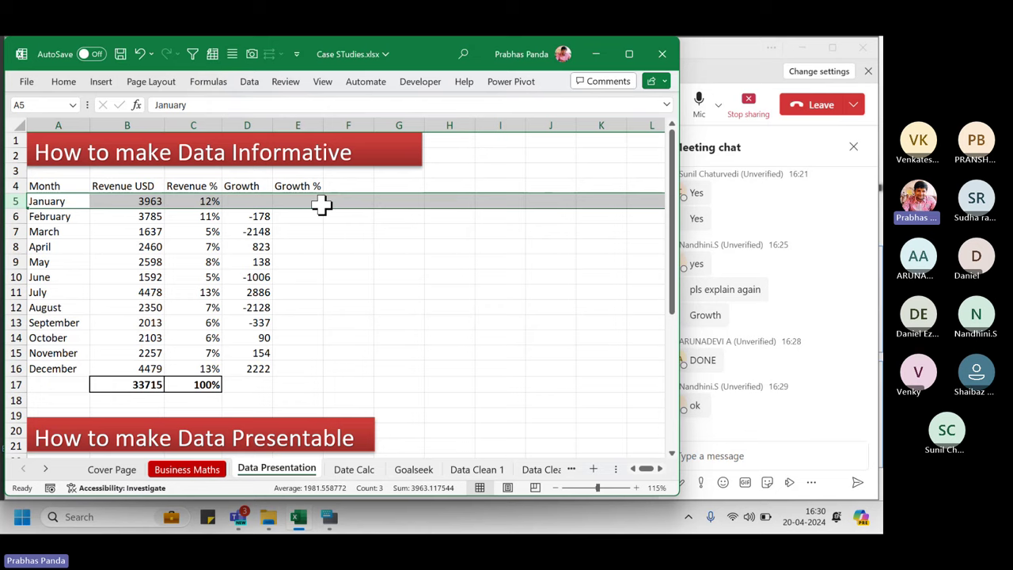
left_click(299, 216)
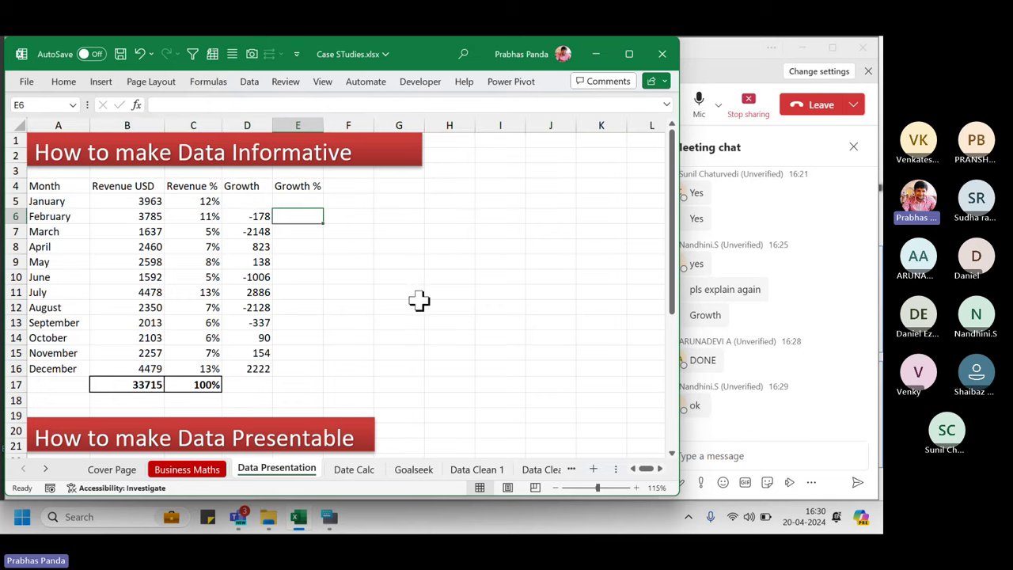
type("=")
left_click(258, 220)
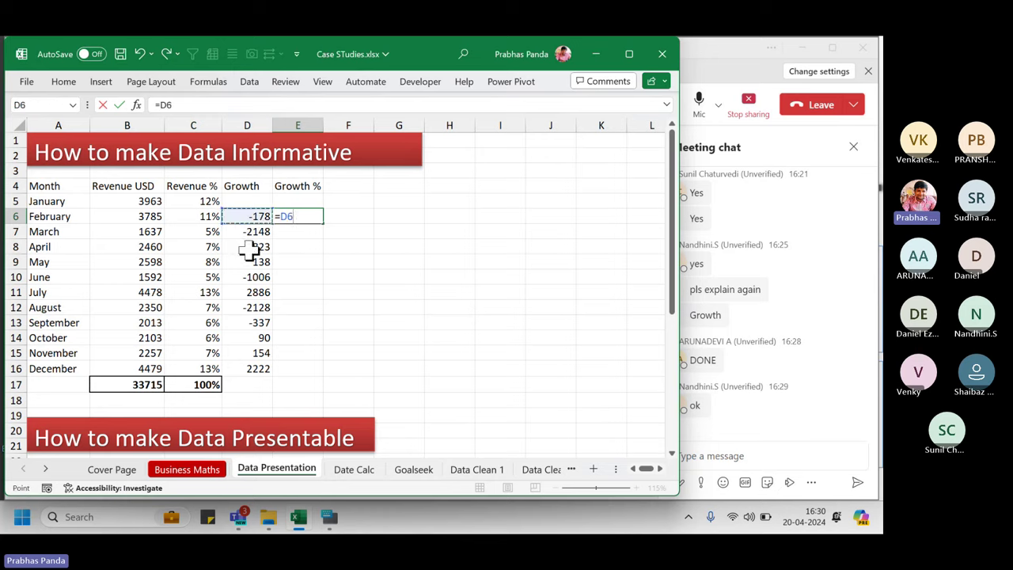
type("/")
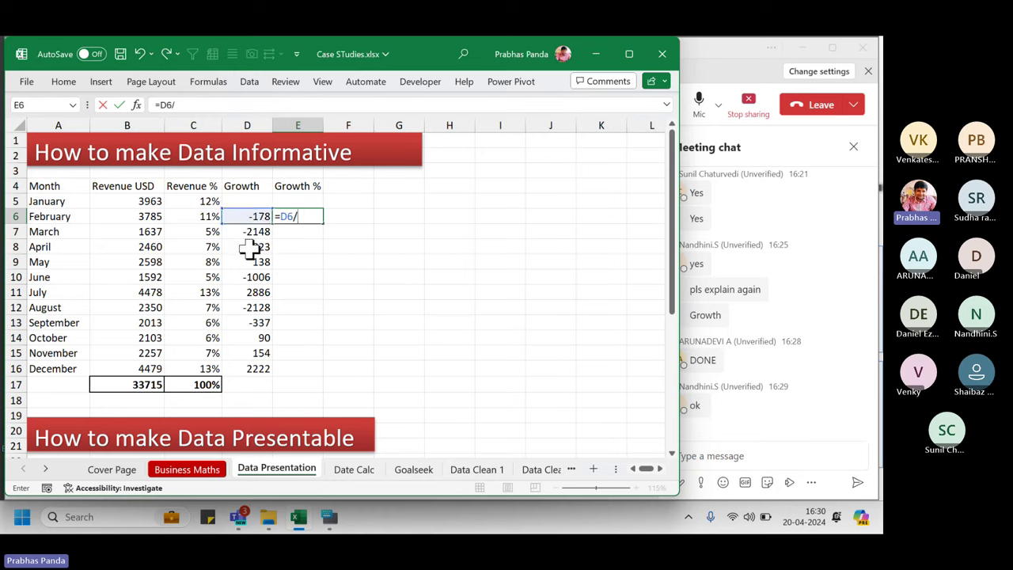
left_click(137, 203)
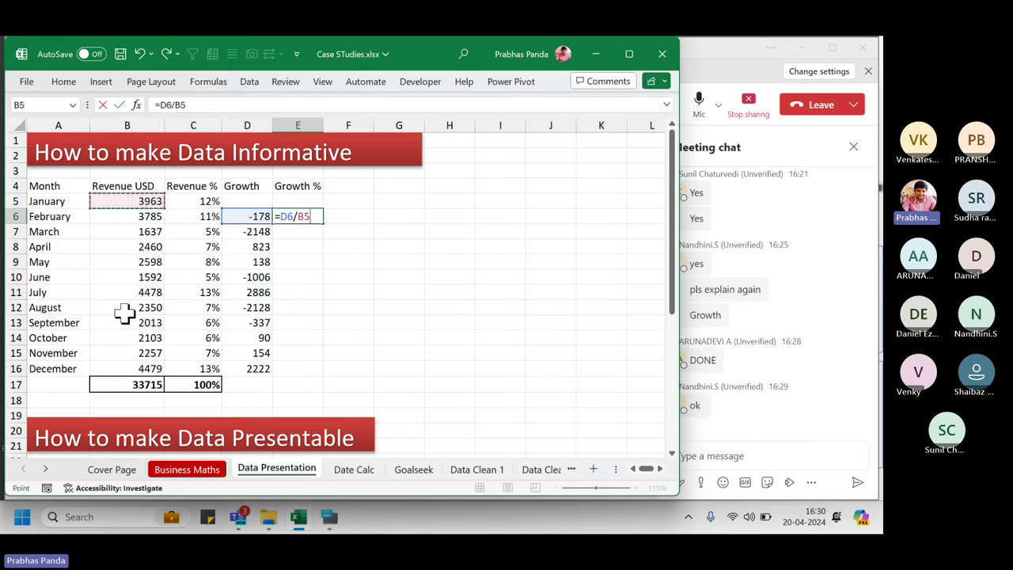
key("Return")
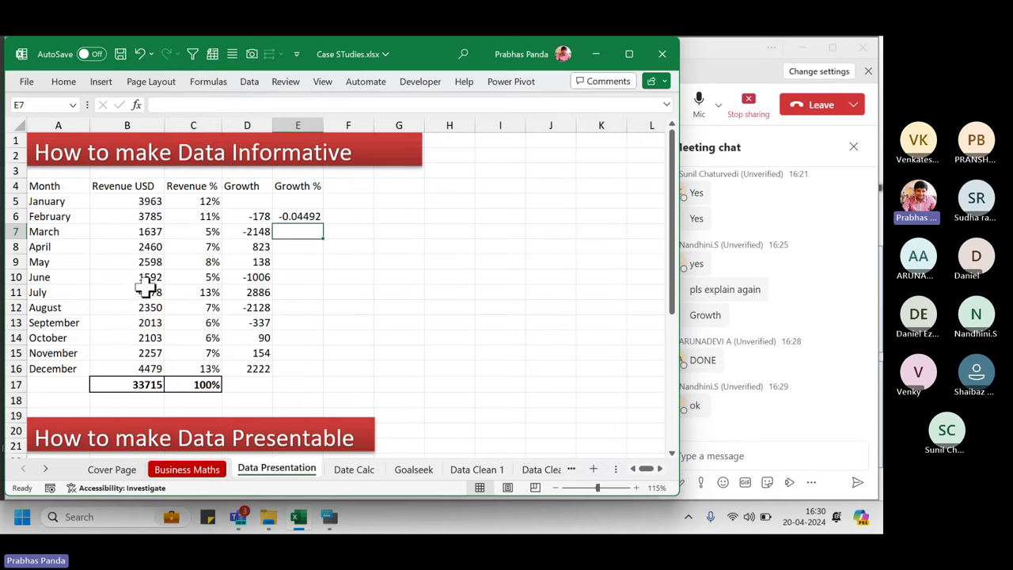
Format E6 as a percentage and fill Growth % down to December, -4% through 98%.
left_click(329, 518)
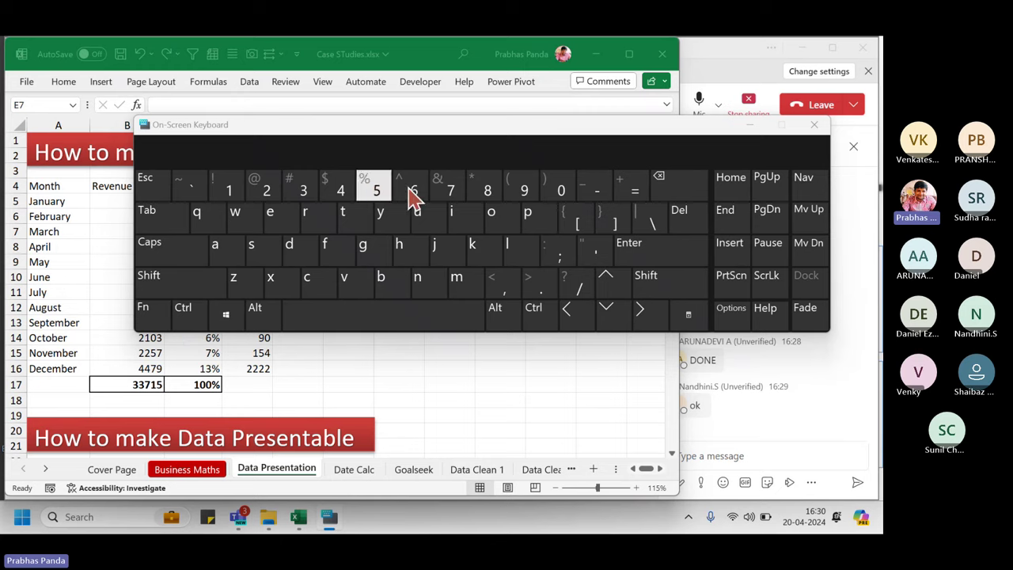
left_click(752, 127)
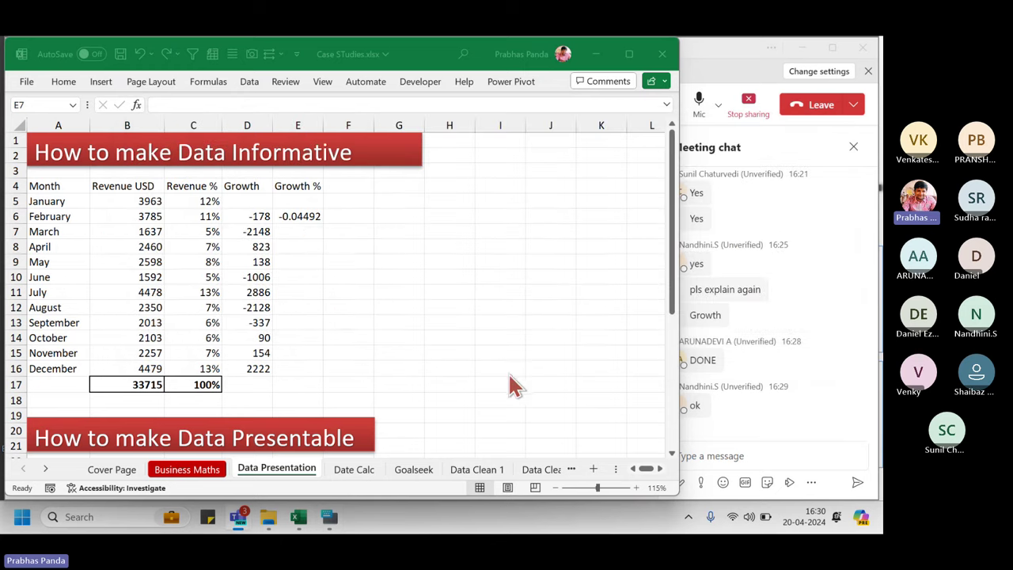
left_click(308, 232)
key("Up")
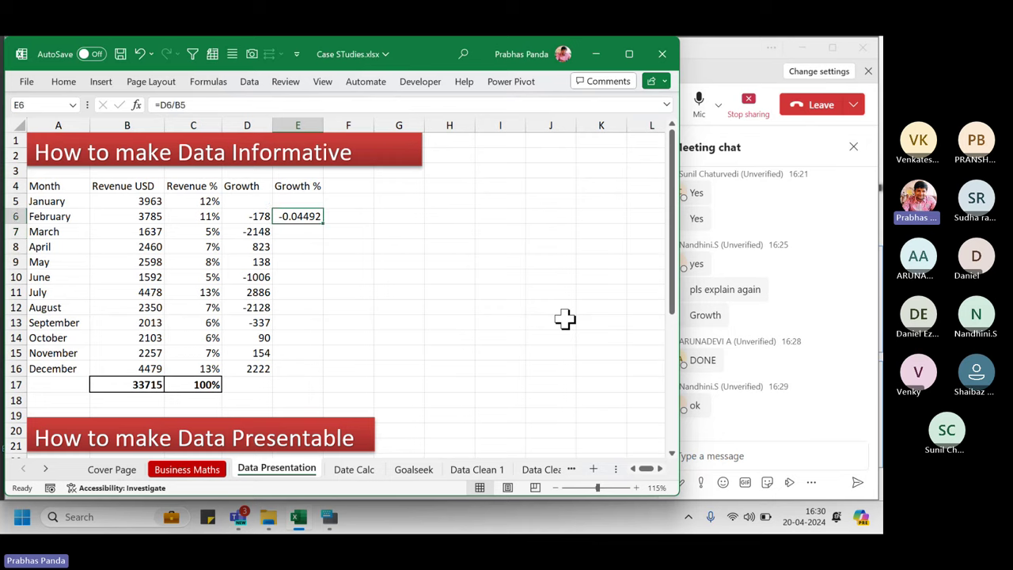
key("ctrl+shift+5")
double_click(323, 223)
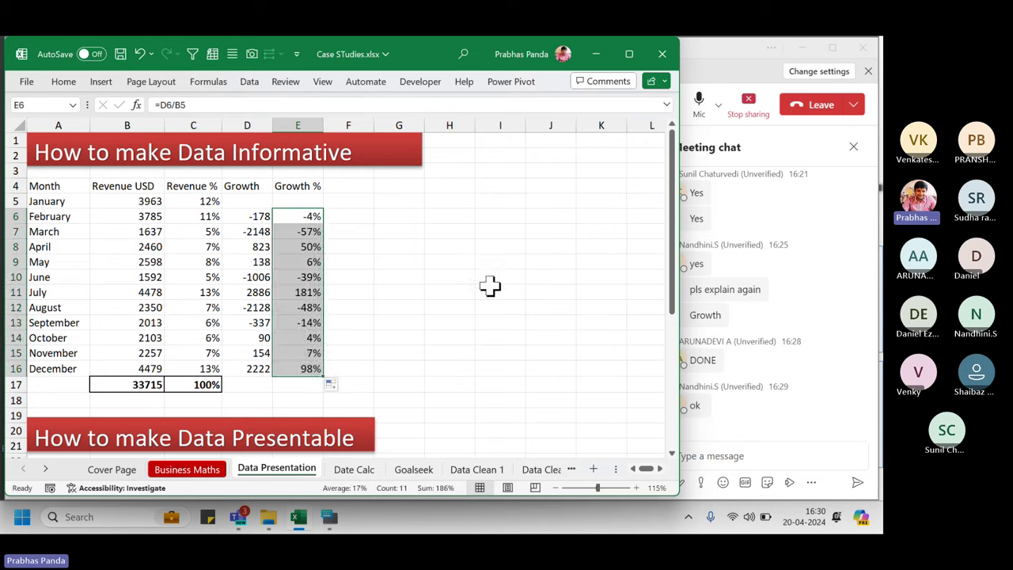
key("F2")
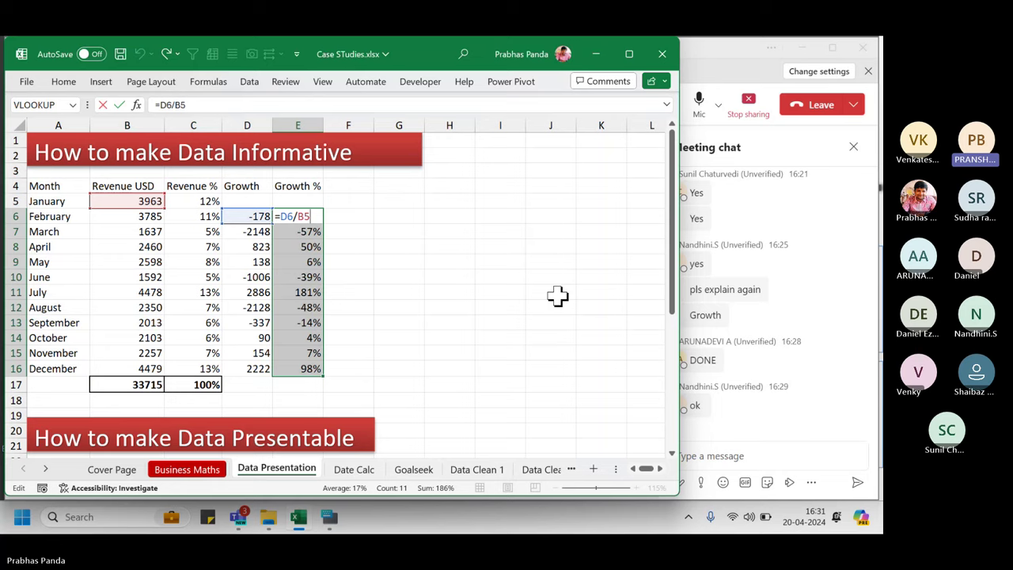
key("Return")
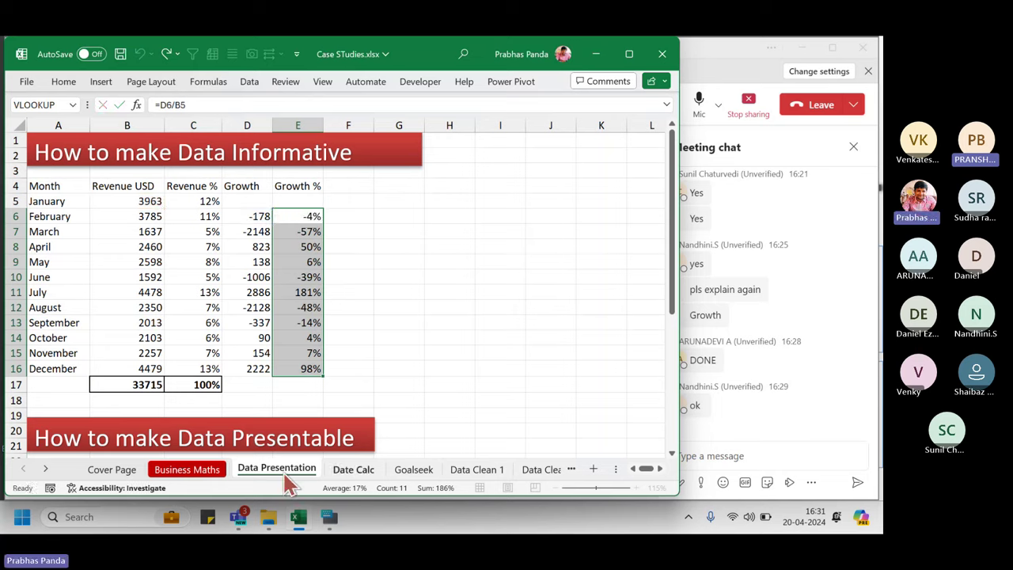
left_click(144, 384)
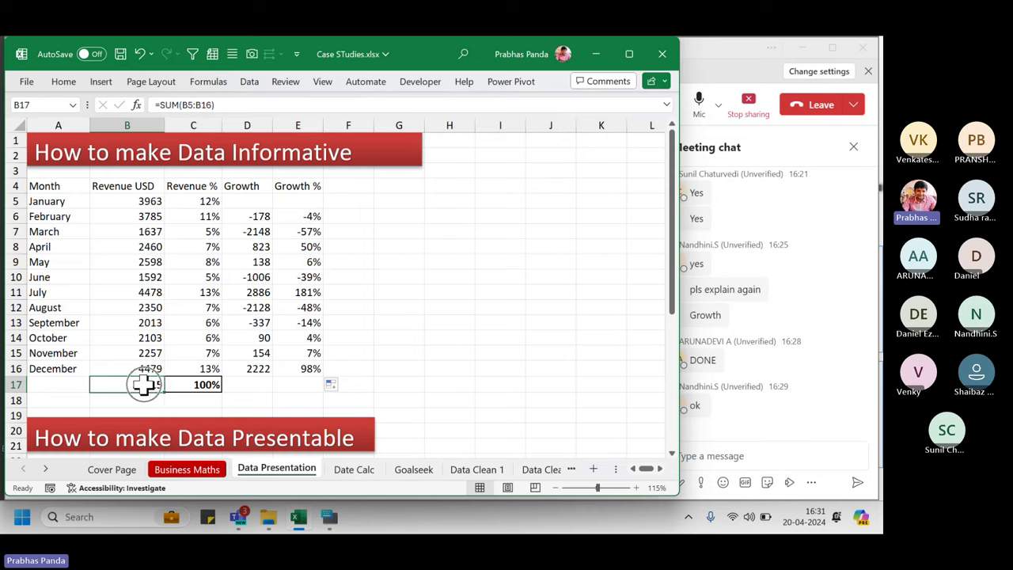
key("Delete")
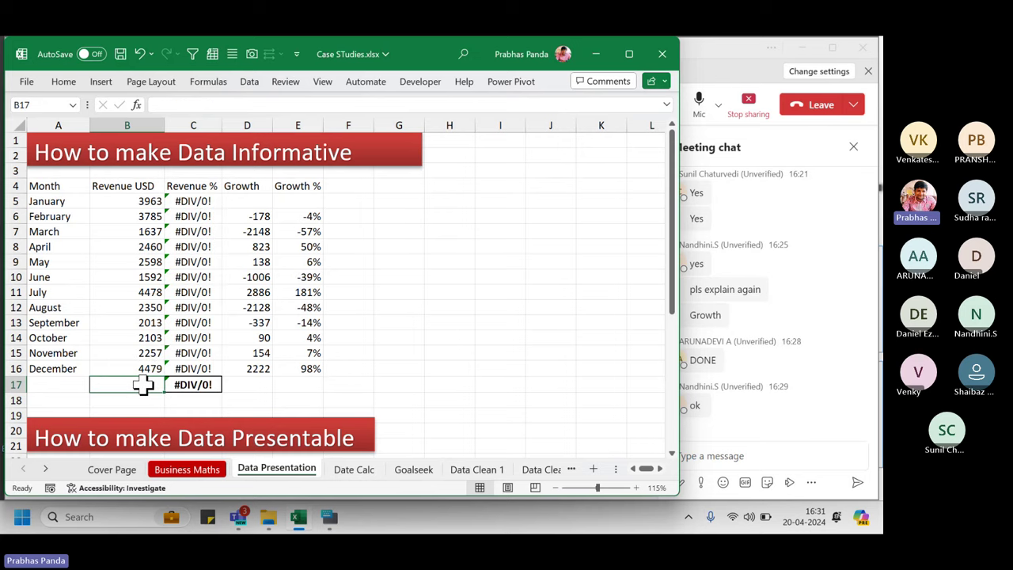
left_click(329, 517)
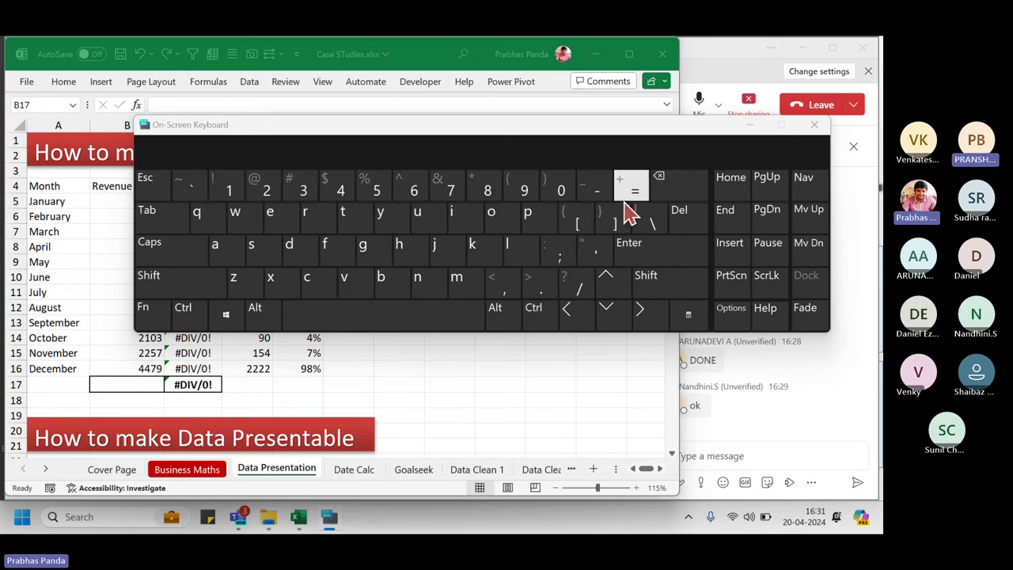
left_click(749, 127)
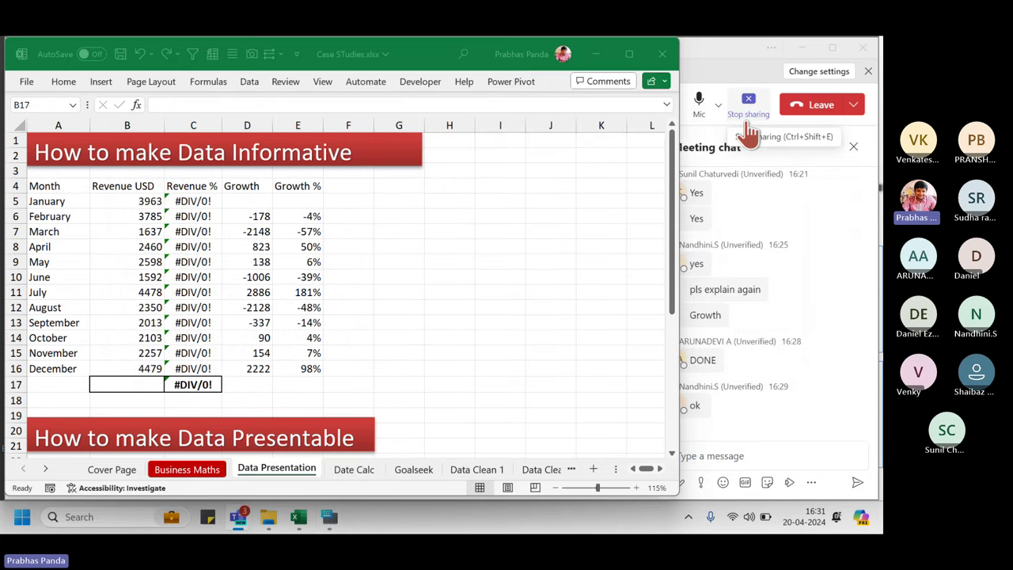
left_click(149, 379)
double_click(149, 381)
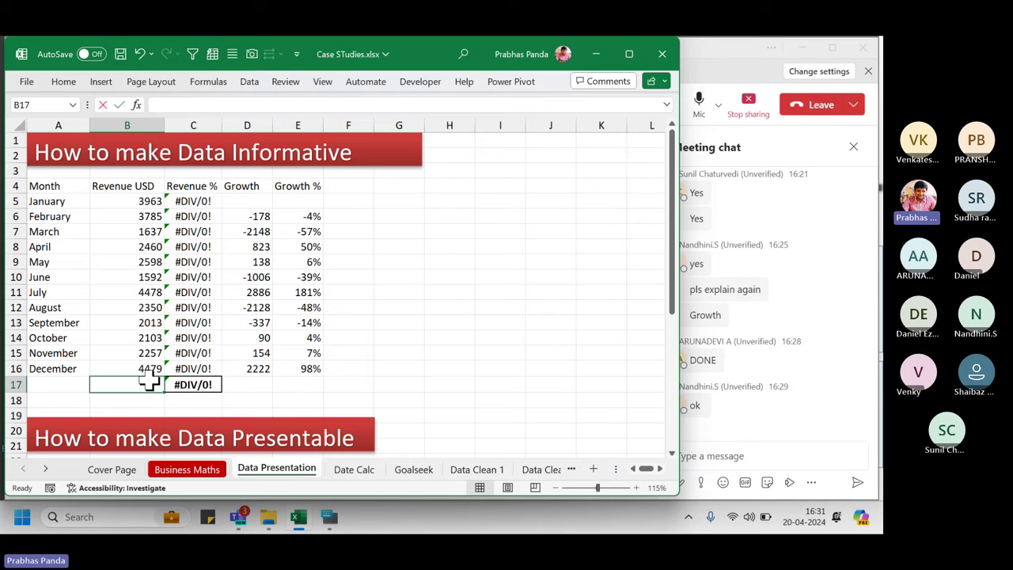
key("alt+equal")
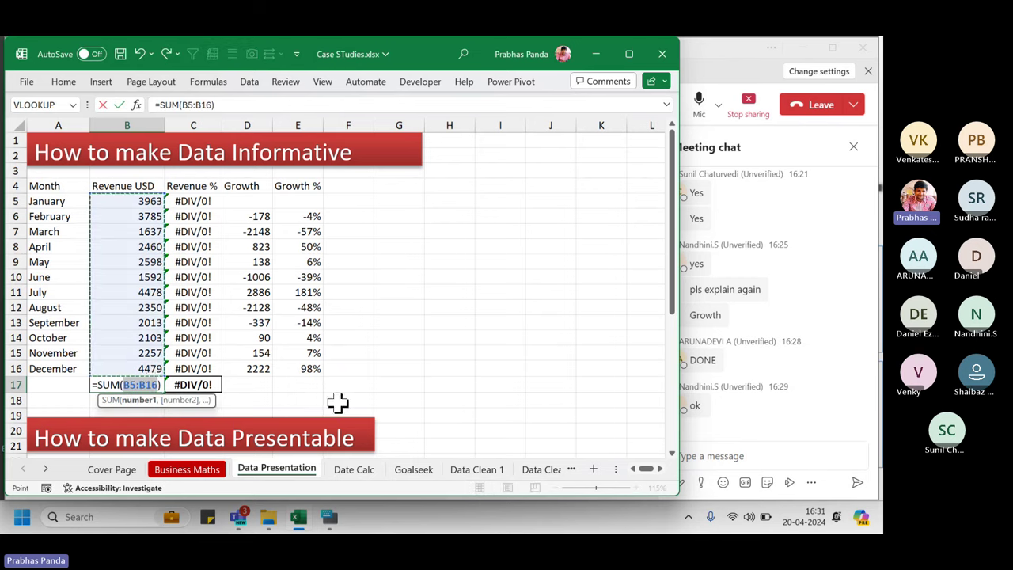
key("Return")
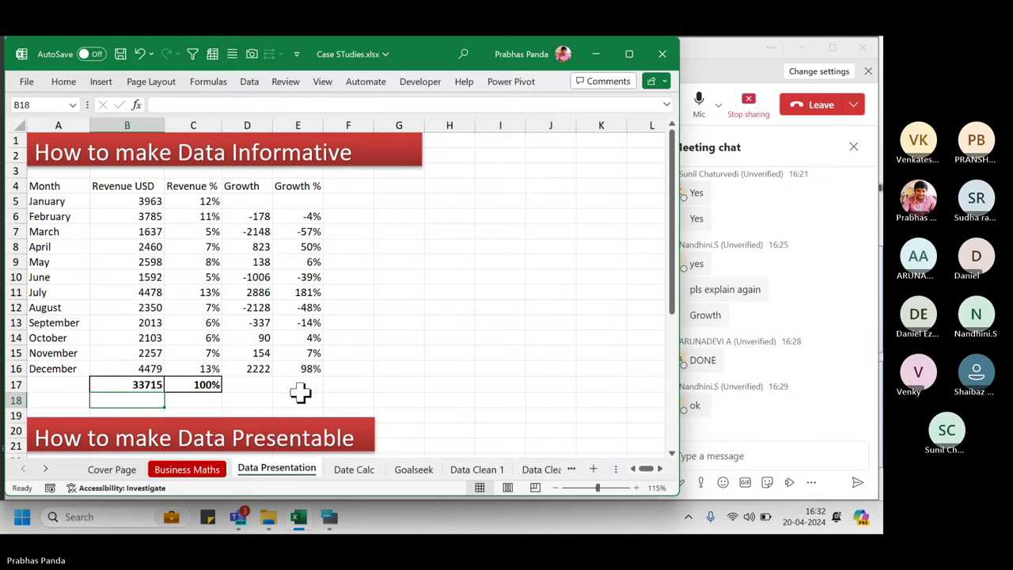
left_click(196, 204)
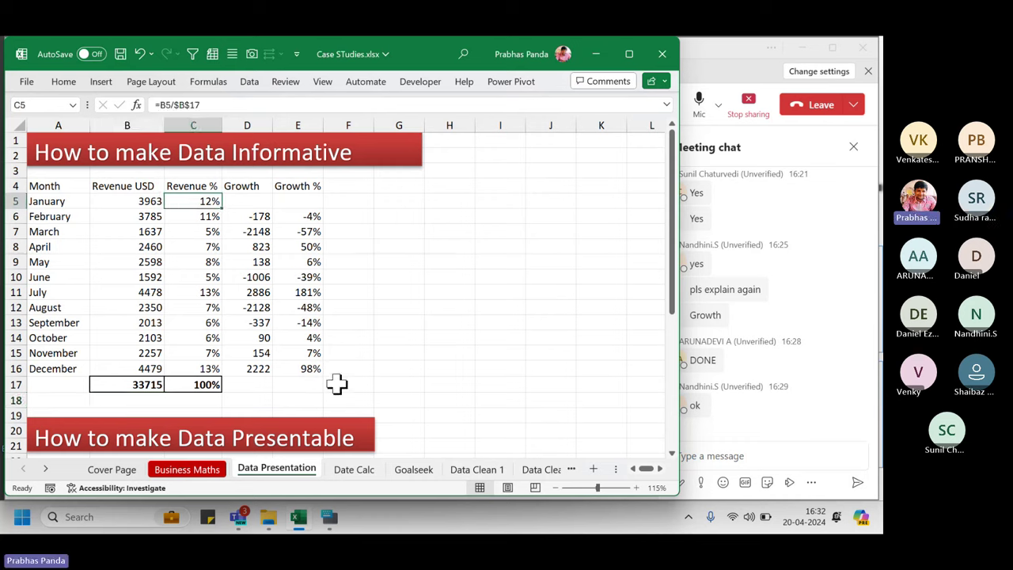
key("F2")
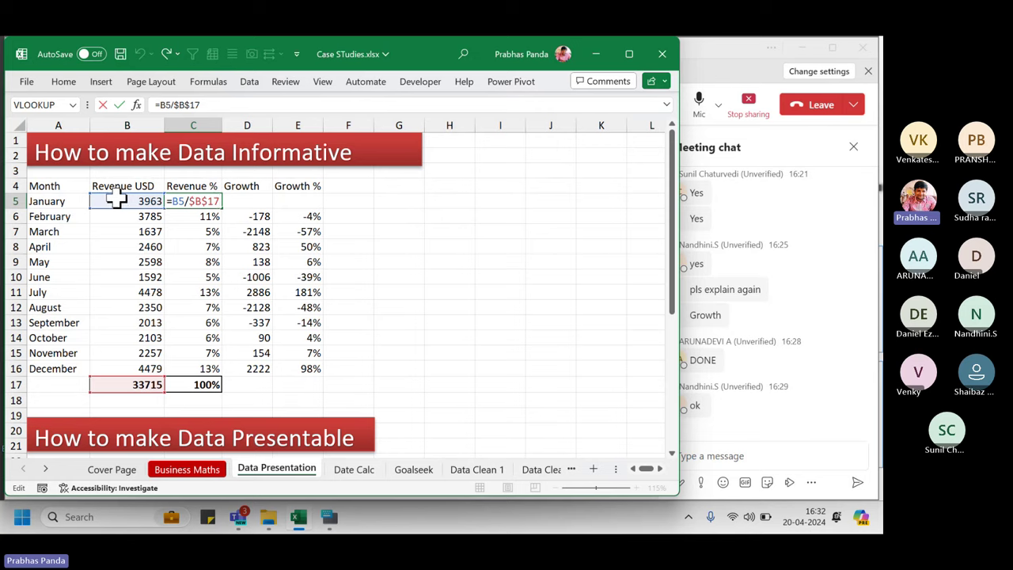
key("ctrl")
key("ctrl")
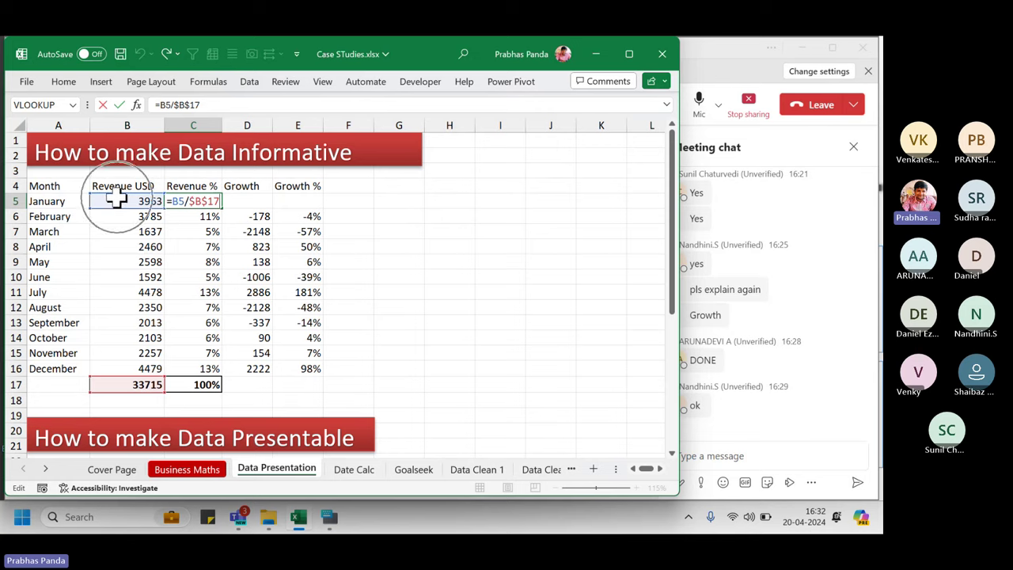
key("ctrl")
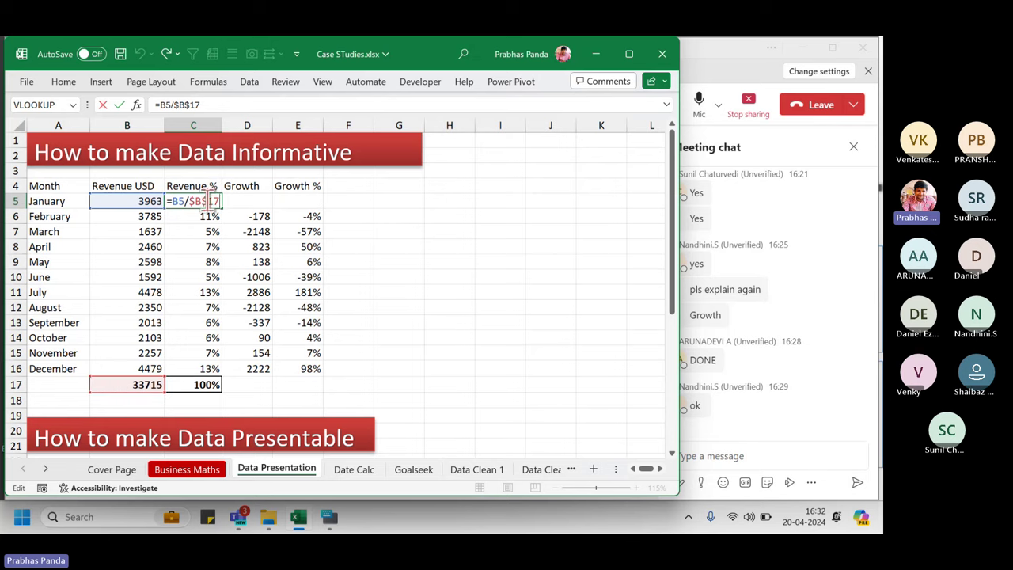
key("ctrl")
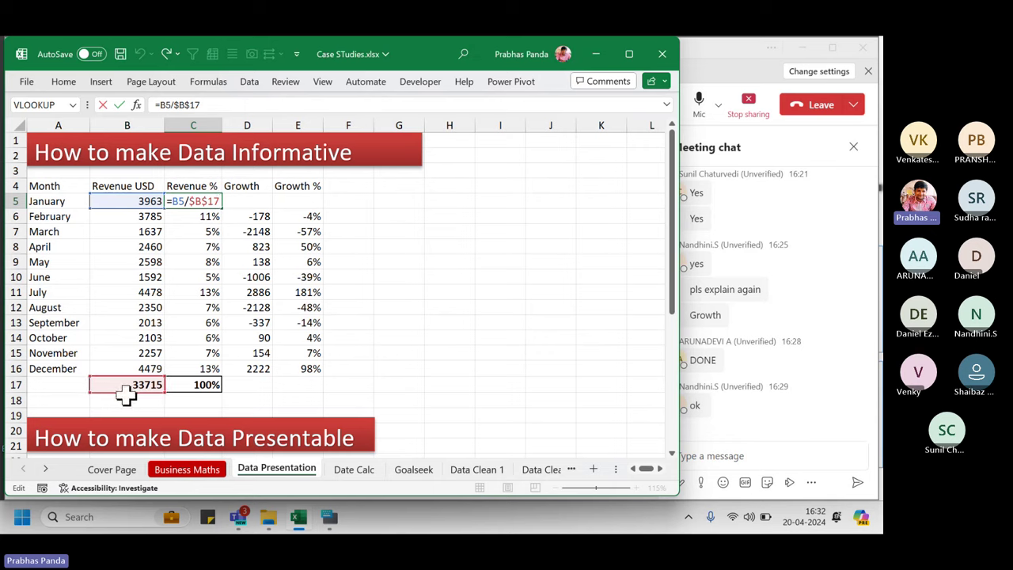
key("ctrl")
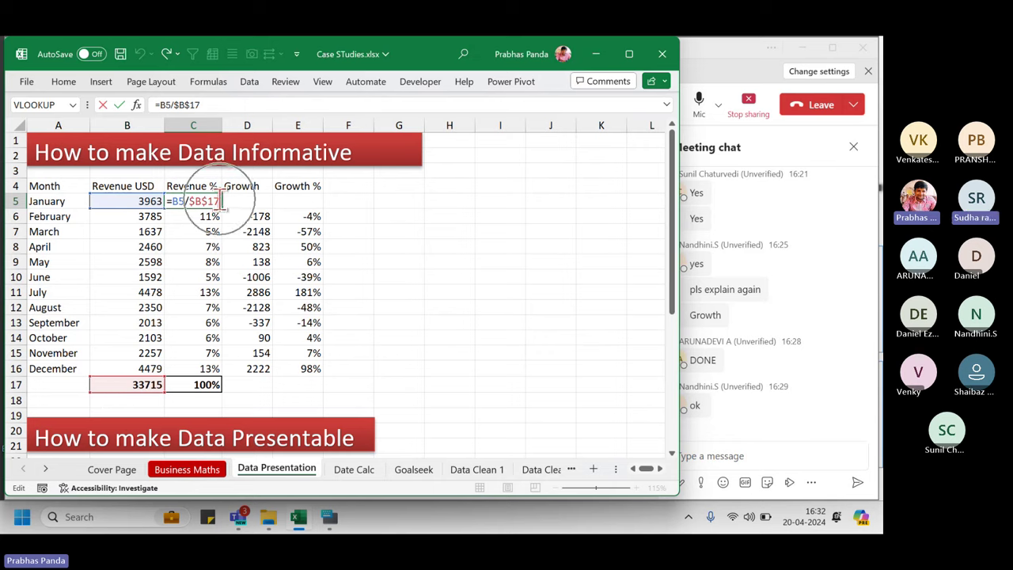
key("ctrl")
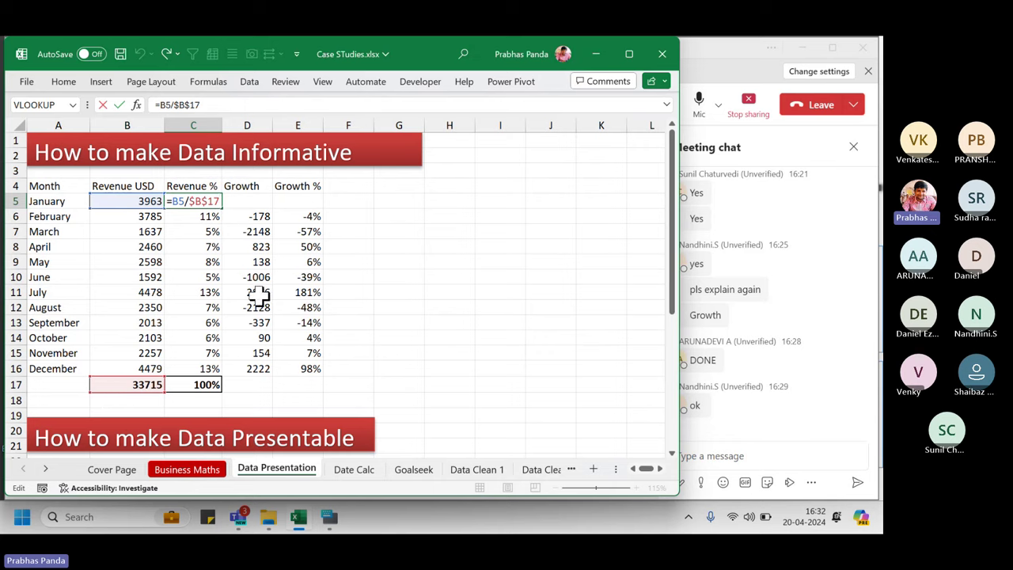
key("Return")
key("Up")
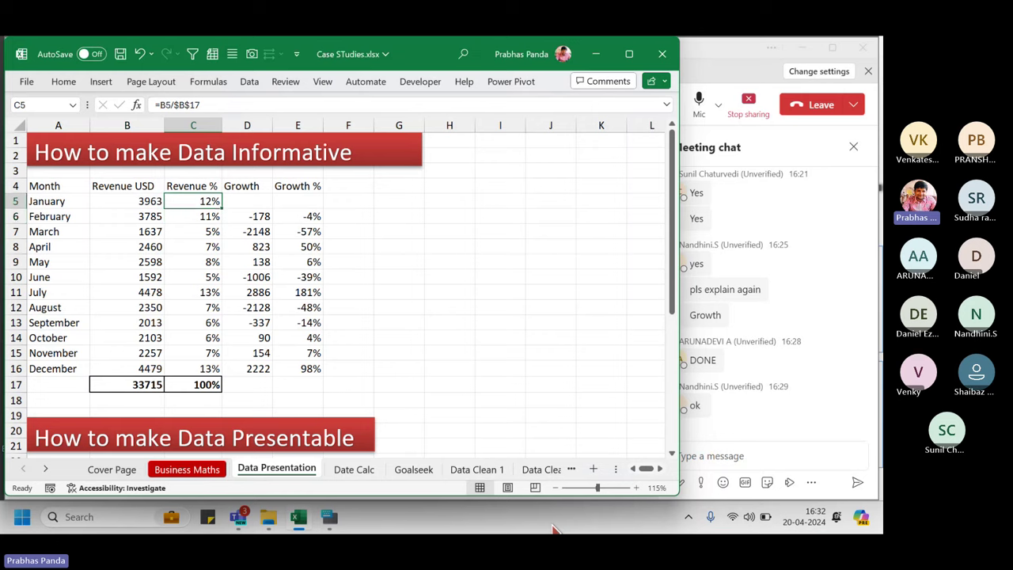
key("ctrl+shift+asciitilde")
left_click(330, 518)
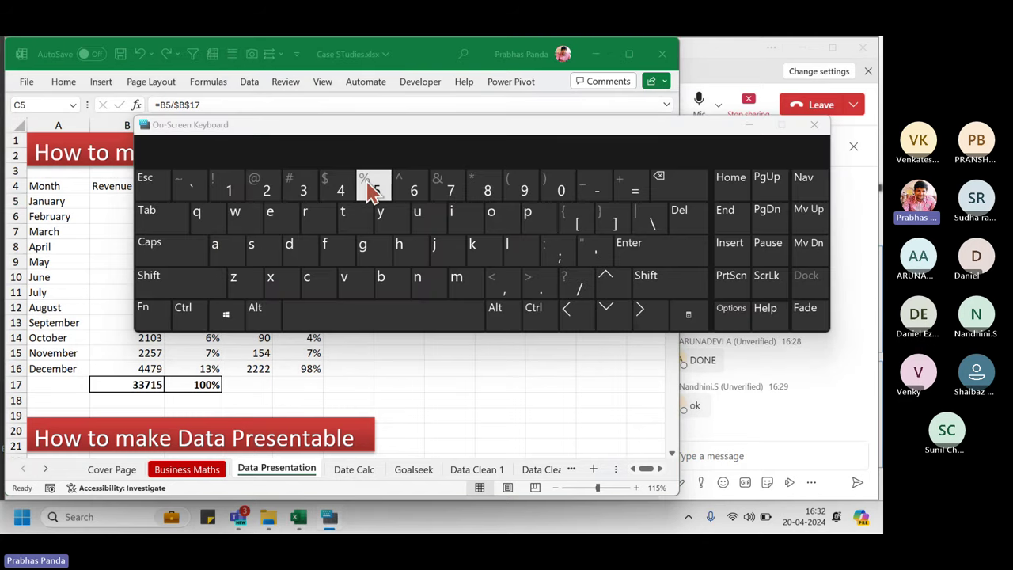
left_click(750, 125)
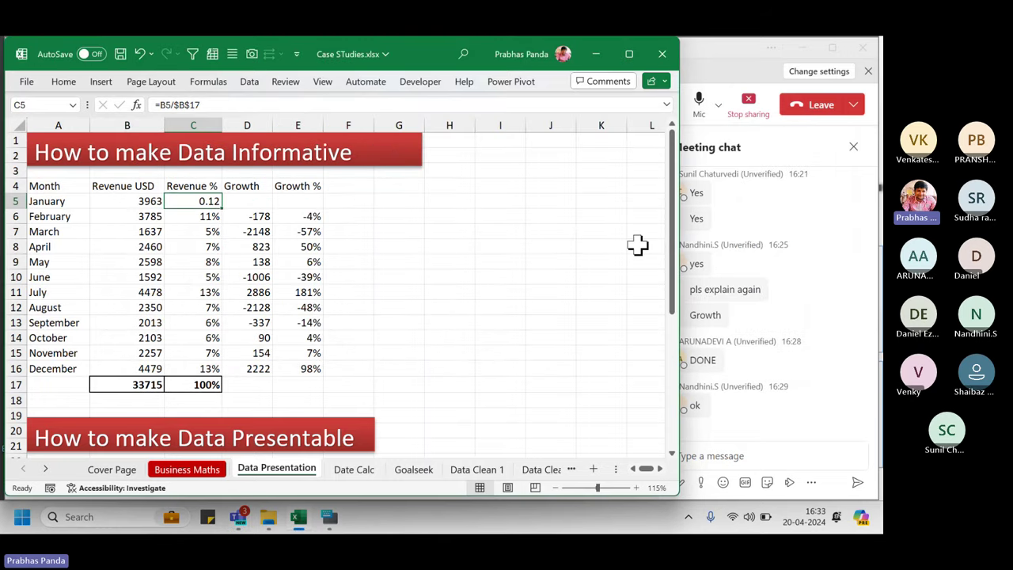
key("ctrl+shift+5")
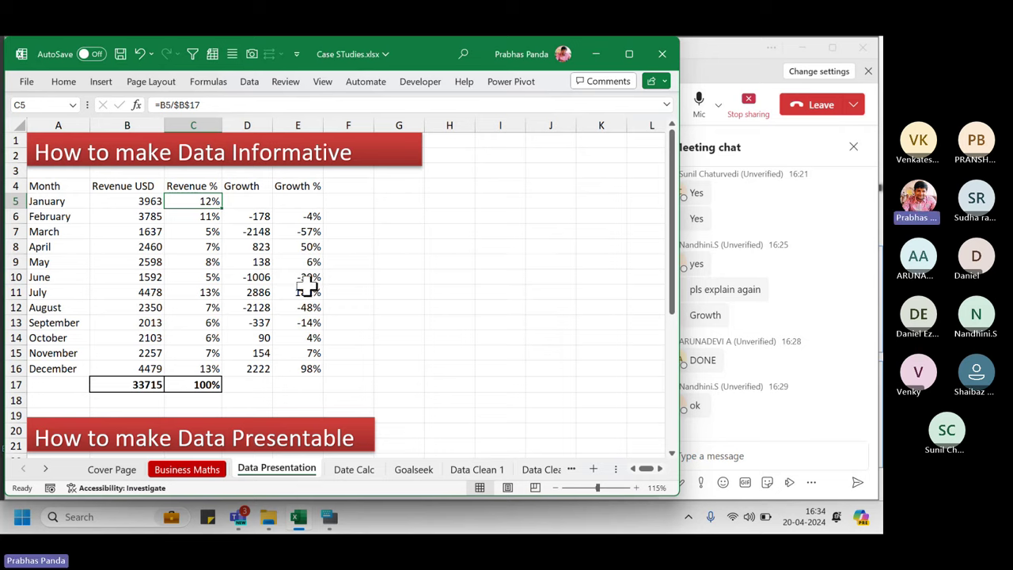
Enter the heading 'YTD' in F4, beside Growth %.
left_click(296, 201)
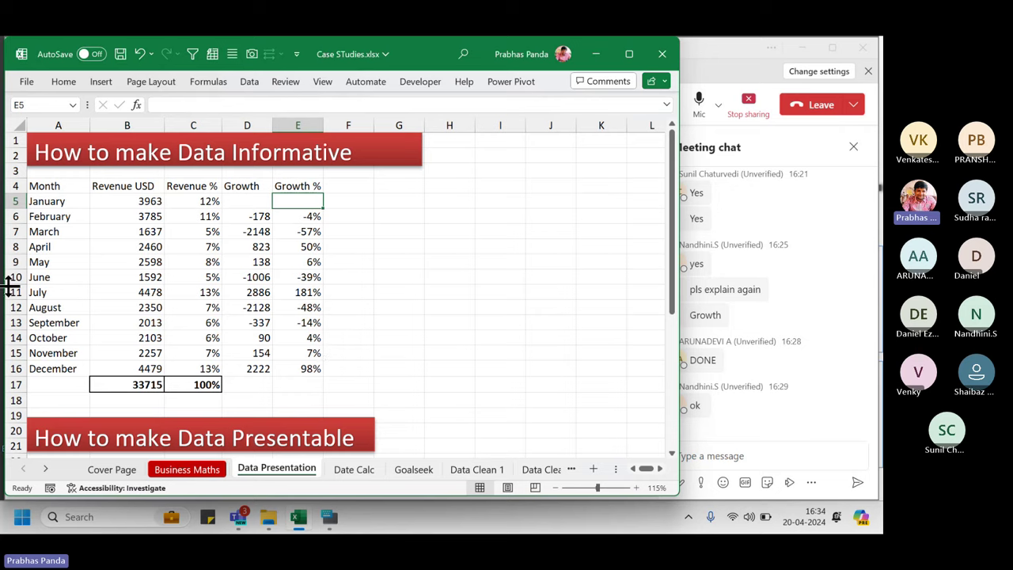
left_click(16, 200)
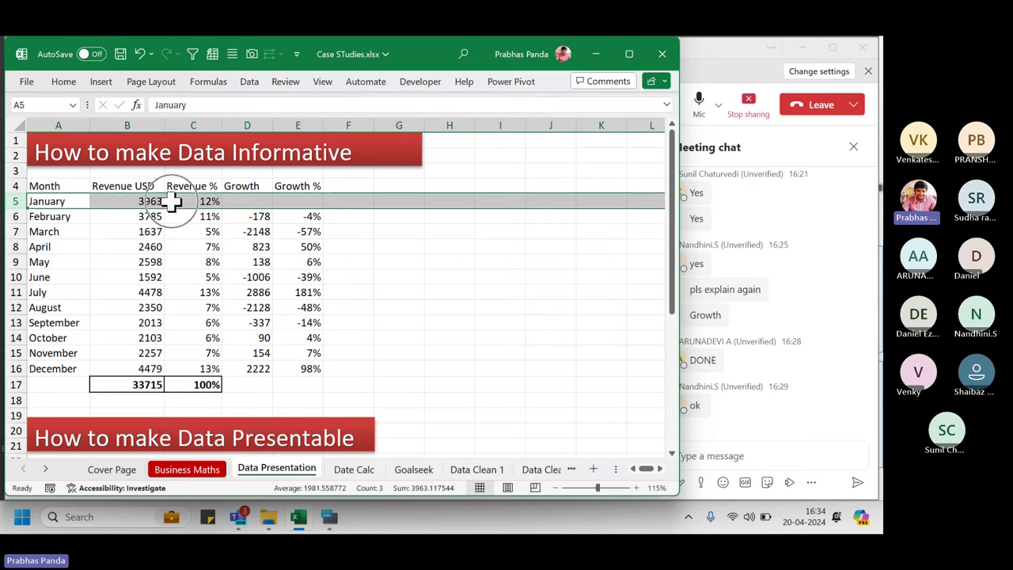
key("shift+Down")
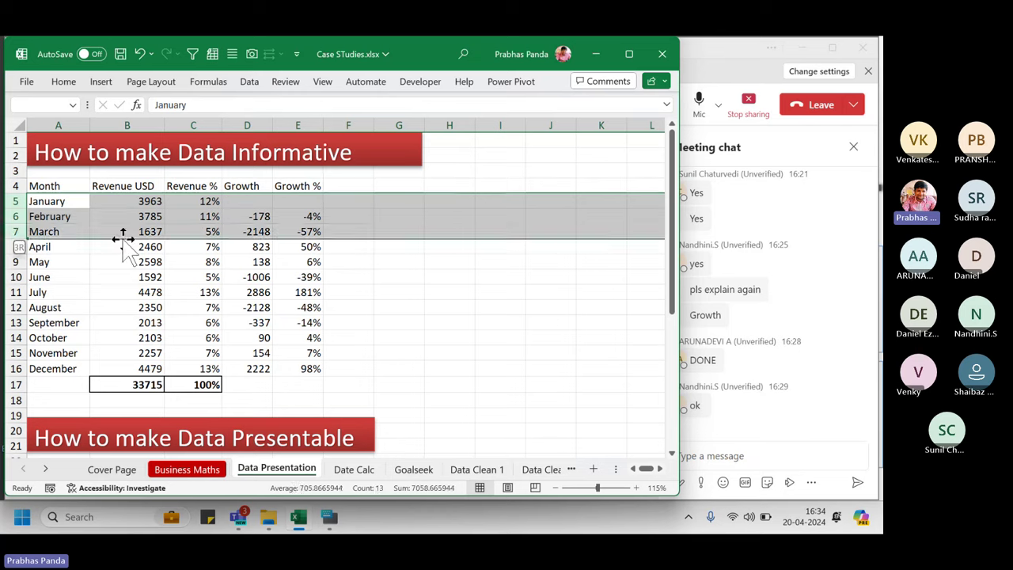
key("shift+Down")
key("shift+Down")
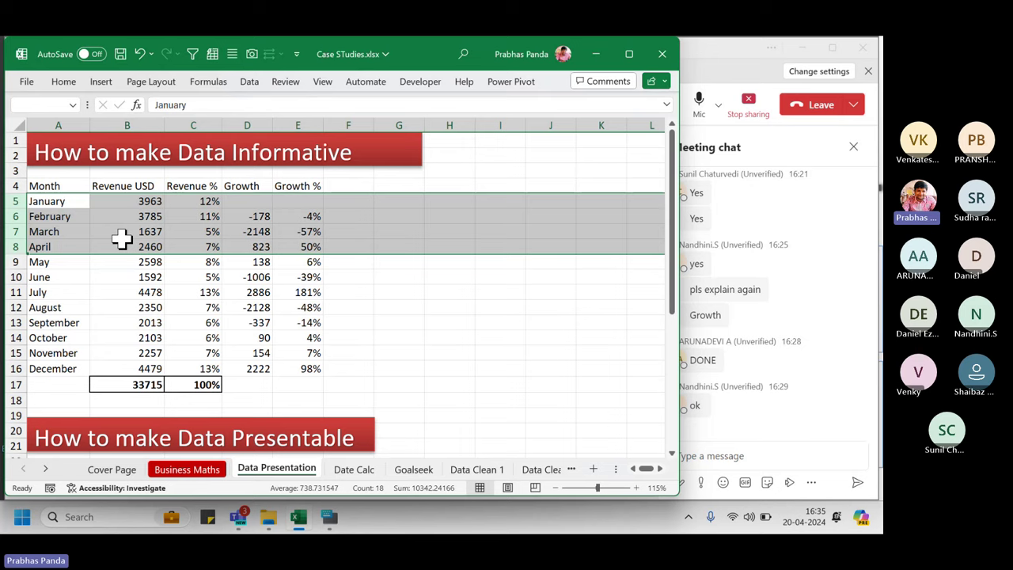
key("Up")
key("Right")
key("Right")
key("Right")
key("Right")
key("Right")
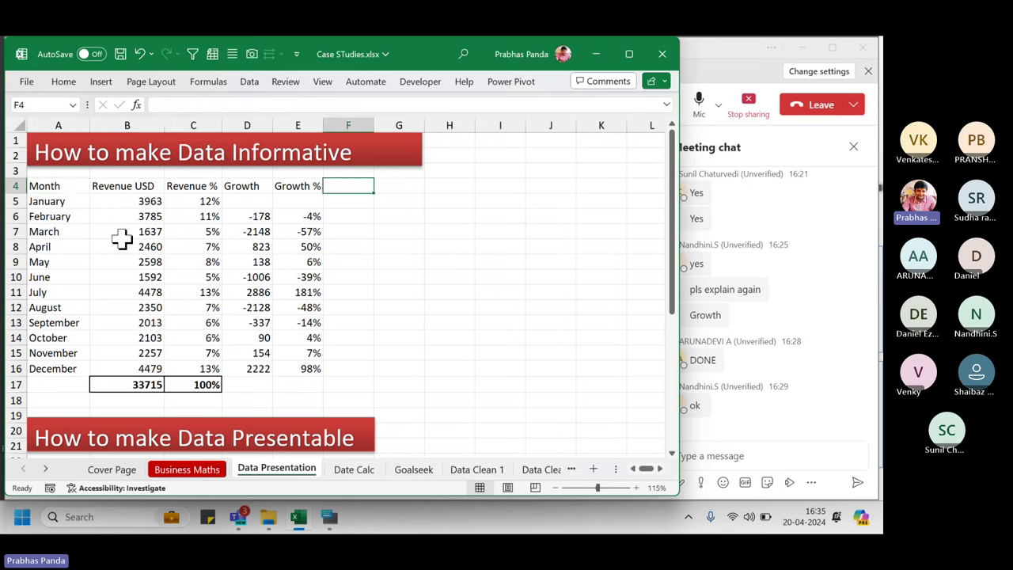
type("YTD")
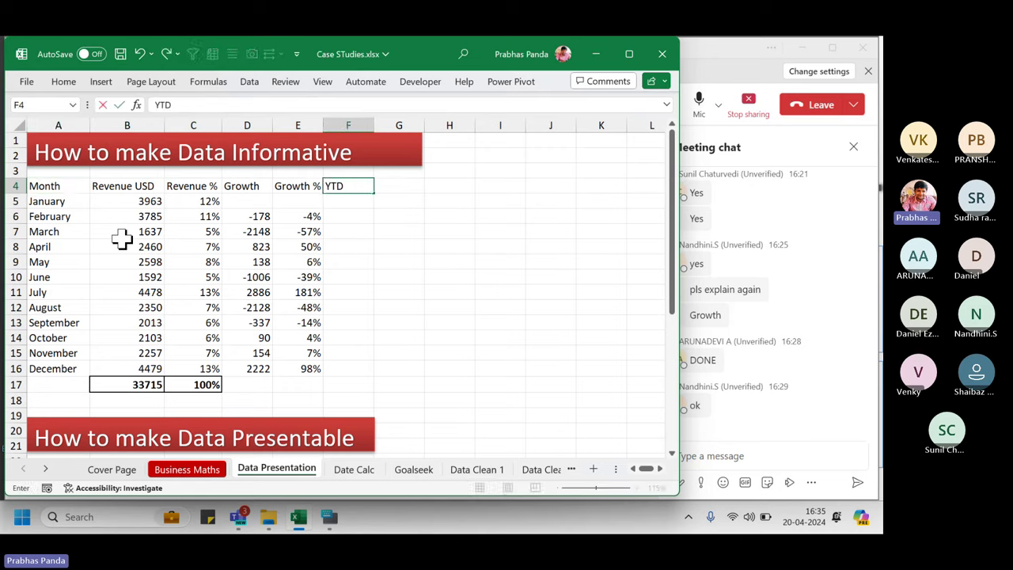
key("Return")
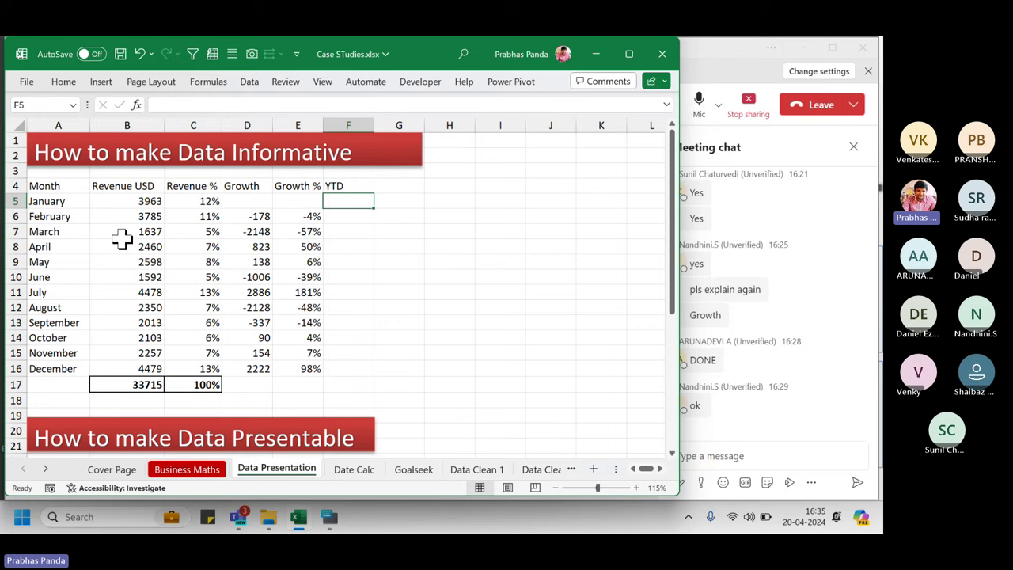
Begin January's YTD formula in F5 as =B5.
key("shift+space")
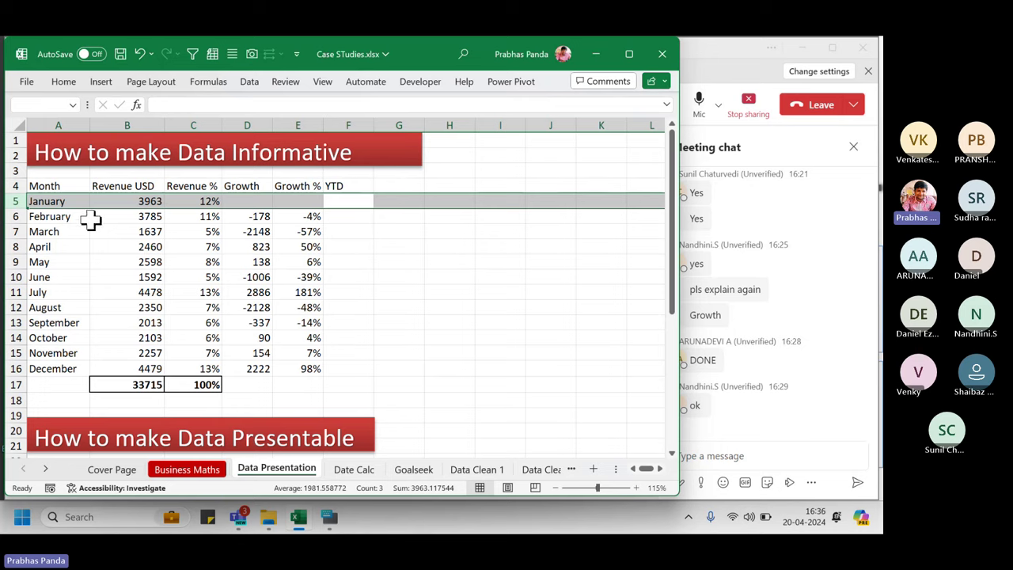
left_click(352, 203)
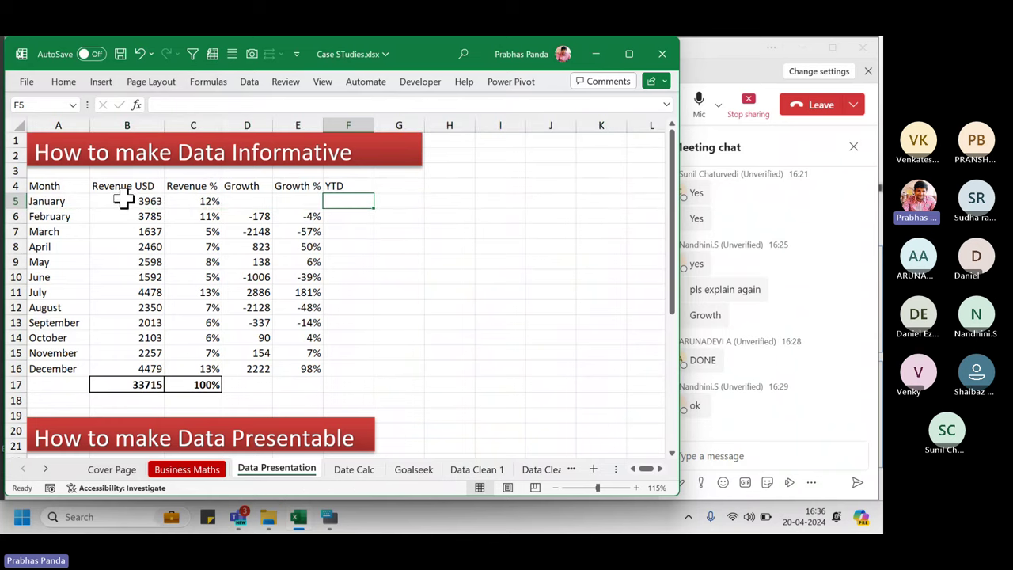
left_click(360, 197)
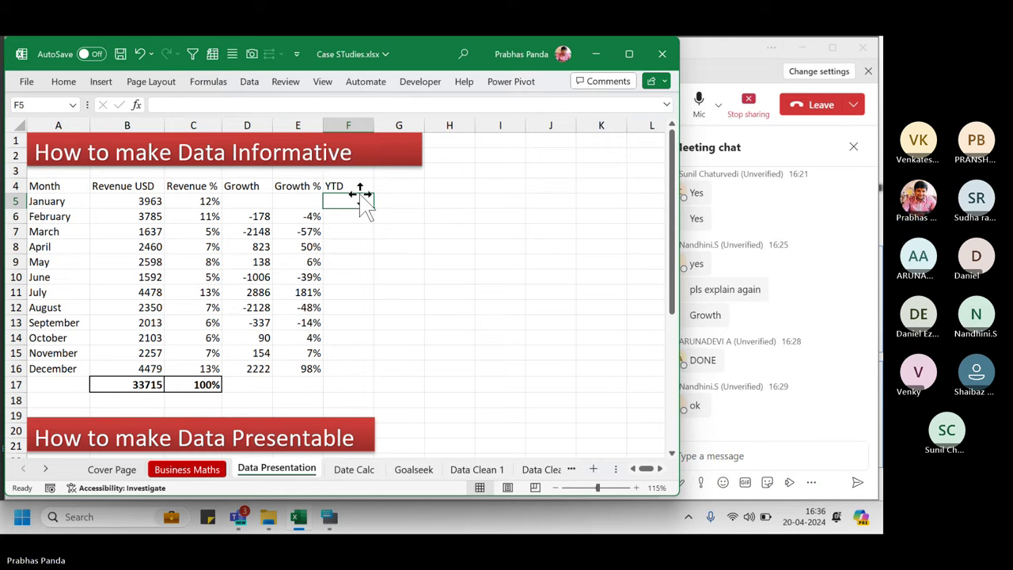
left_click(360, 195)
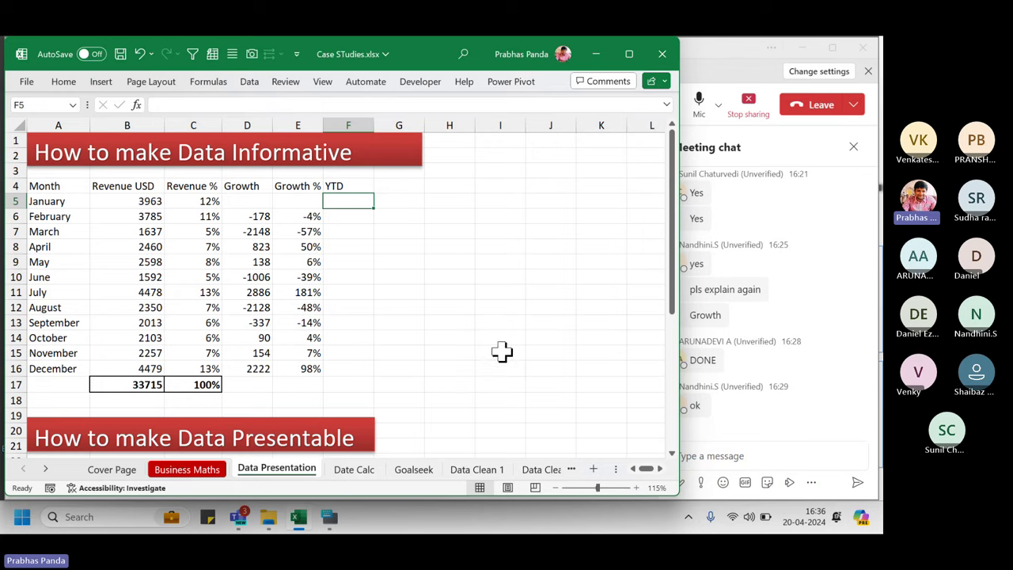
type("=")
key("Left")
key("Left")
key("Left")
key("Left")
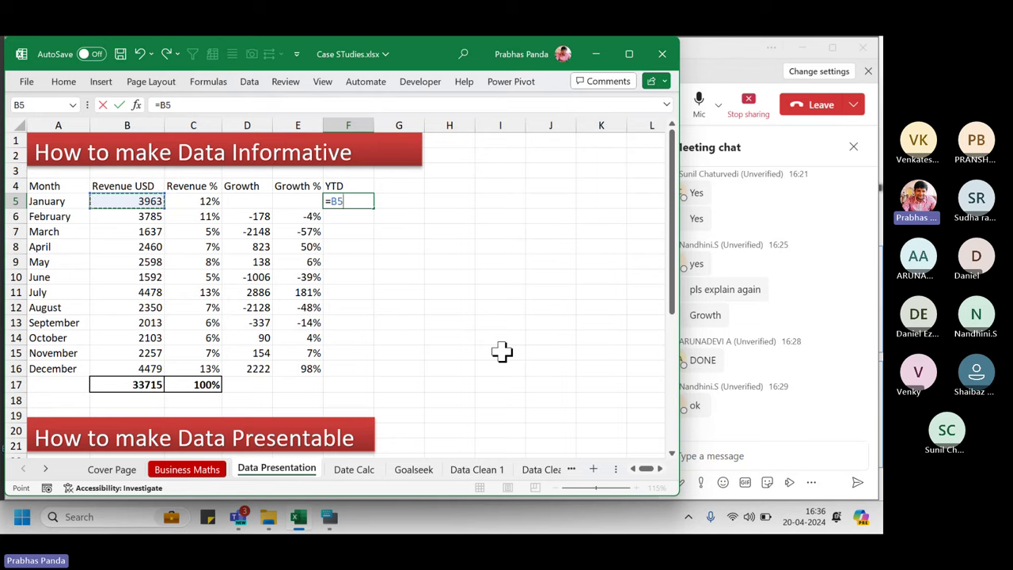
Commit =B5 in F5, enter =F5+B6 in F6, and fill down to December's 33715.
key("Return")
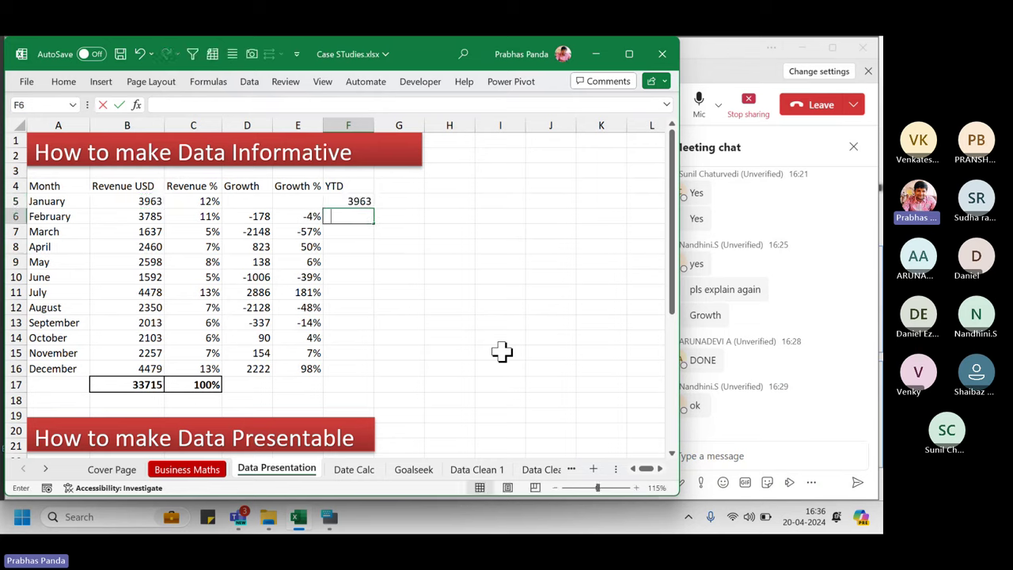
type("=")
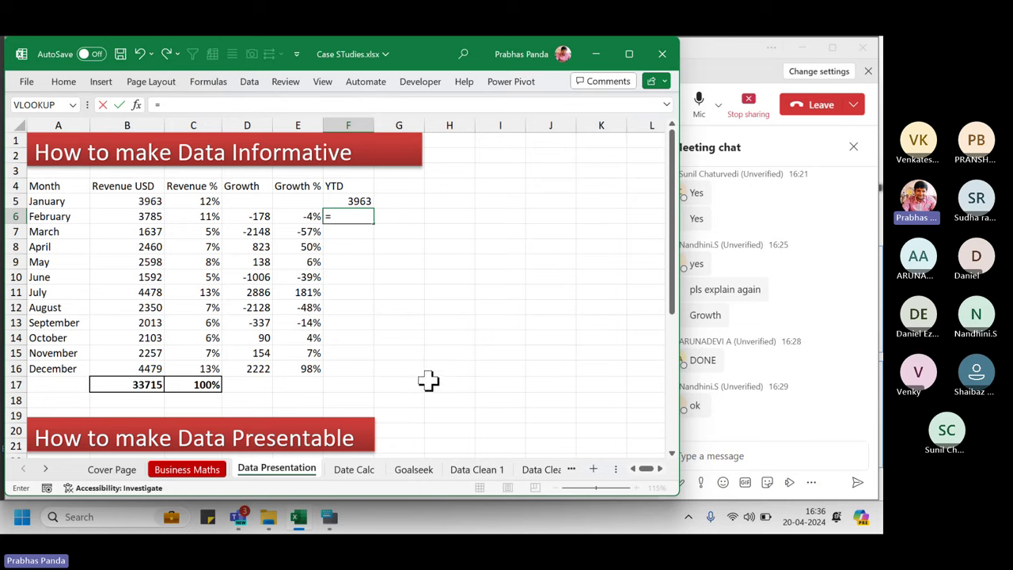
left_click(366, 200)
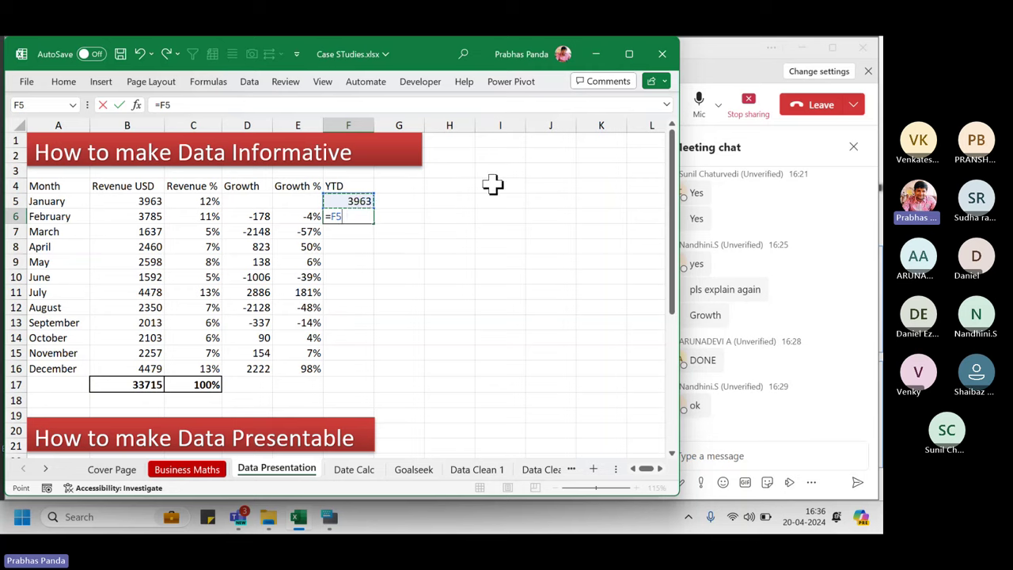
type("+")
left_click(126, 222)
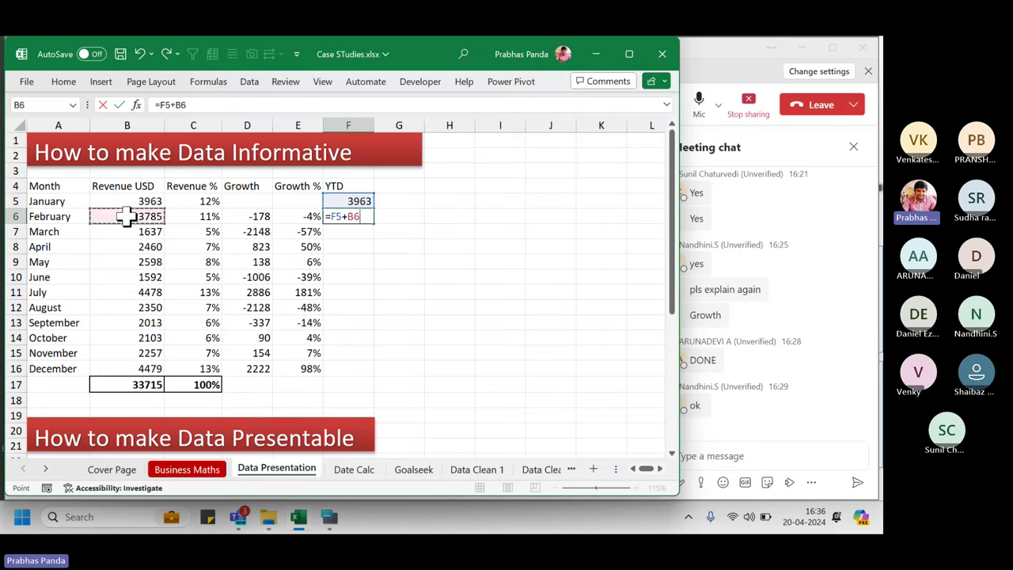
key("Return")
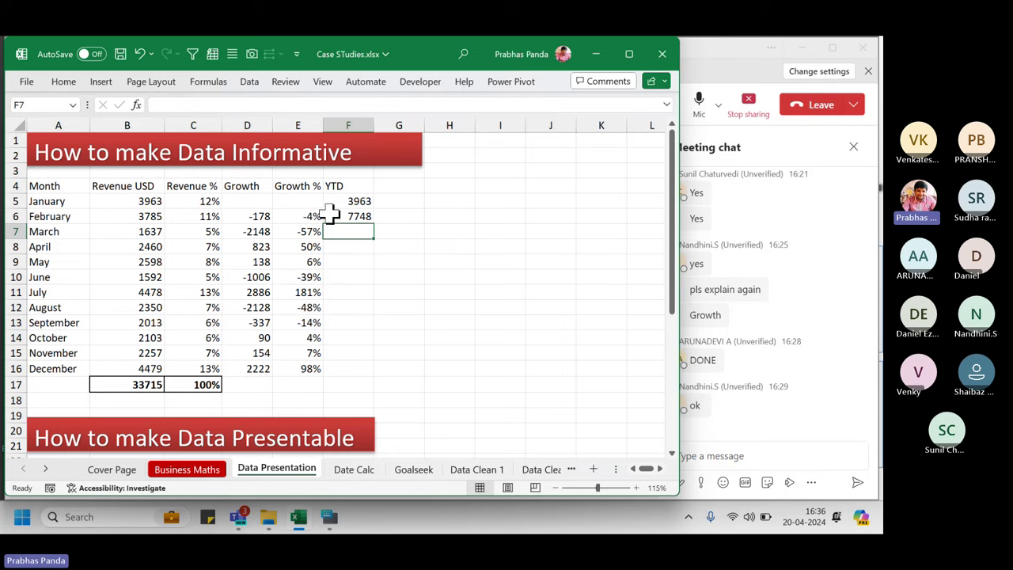
left_click(344, 216)
double_click(376, 227)
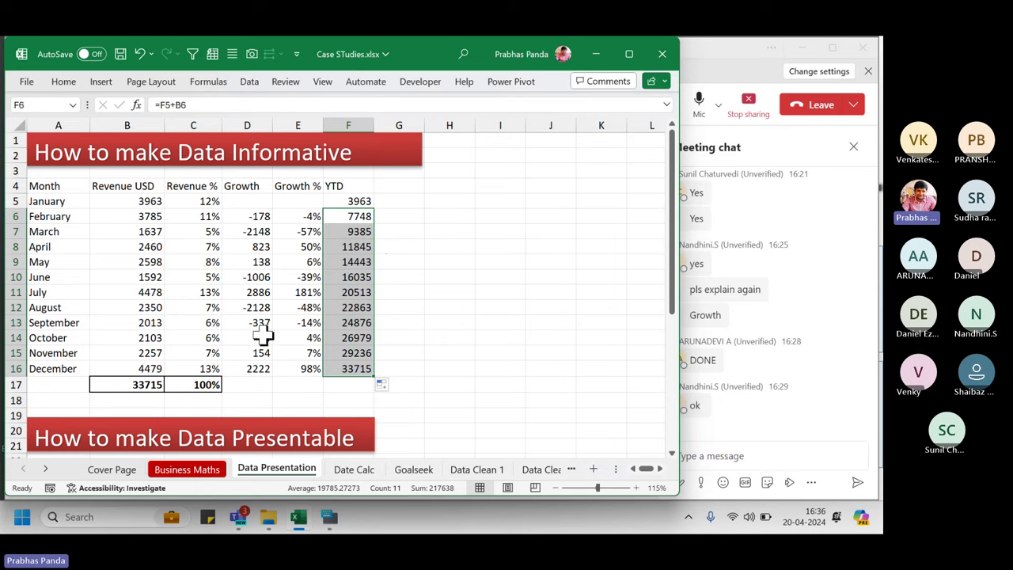
left_click(311, 262)
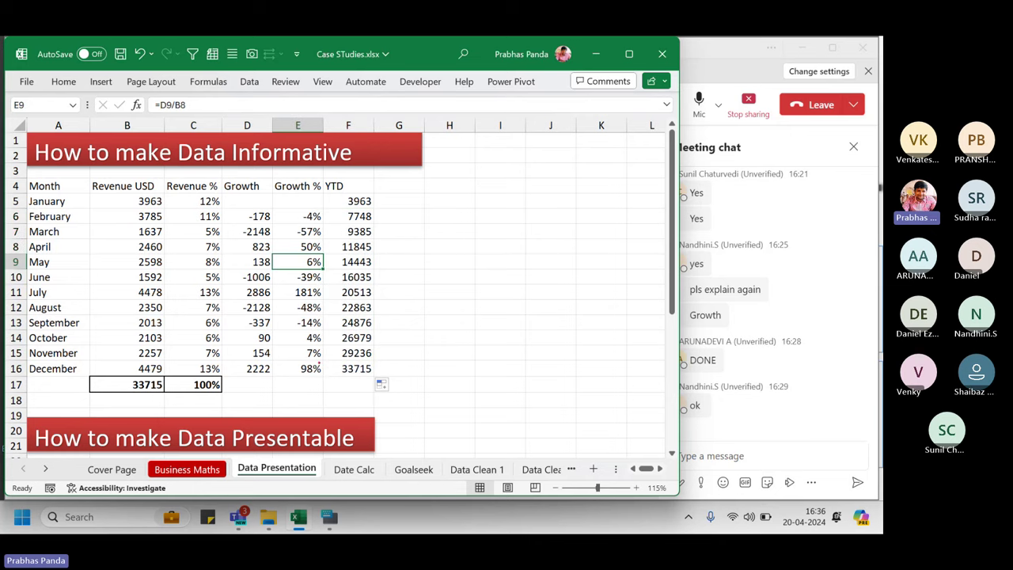
mouse_move(319, 364)
left_mouse_down()
mouse_move(380, 367)
mouse_move(386, 382)
left_mouse_up()
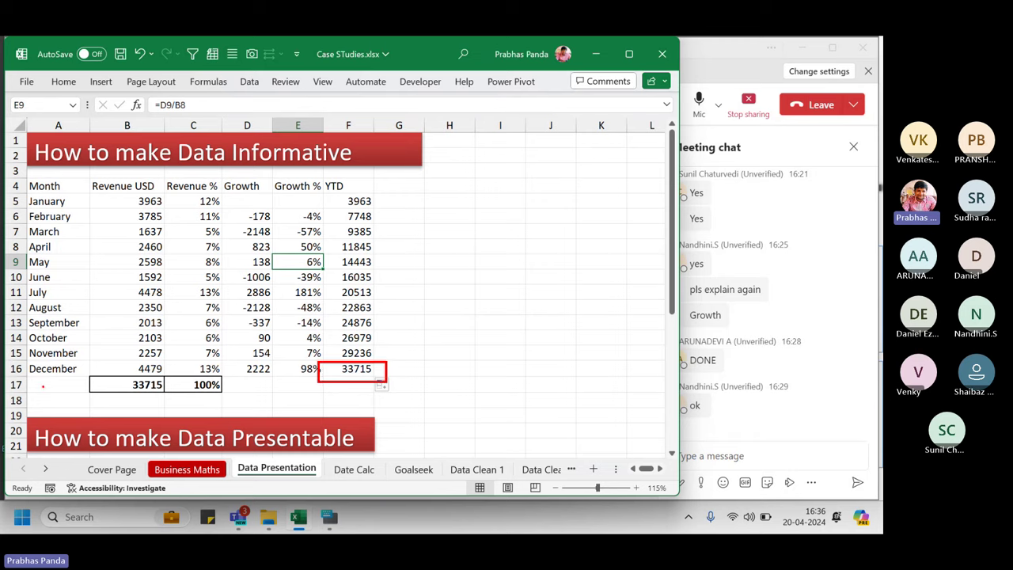
mouse_move(110, 366)
left_mouse_down()
mouse_move(101, 381)
mouse_move(162, 399)
mouse_move(167, 369)
mouse_move(119, 367)
left_mouse_up()
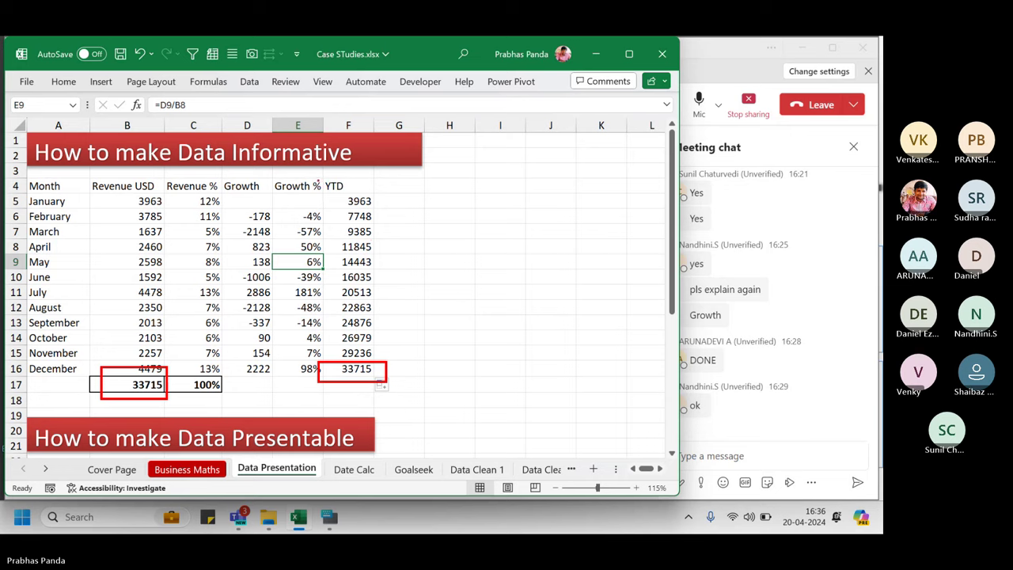
left_click(349, 216)
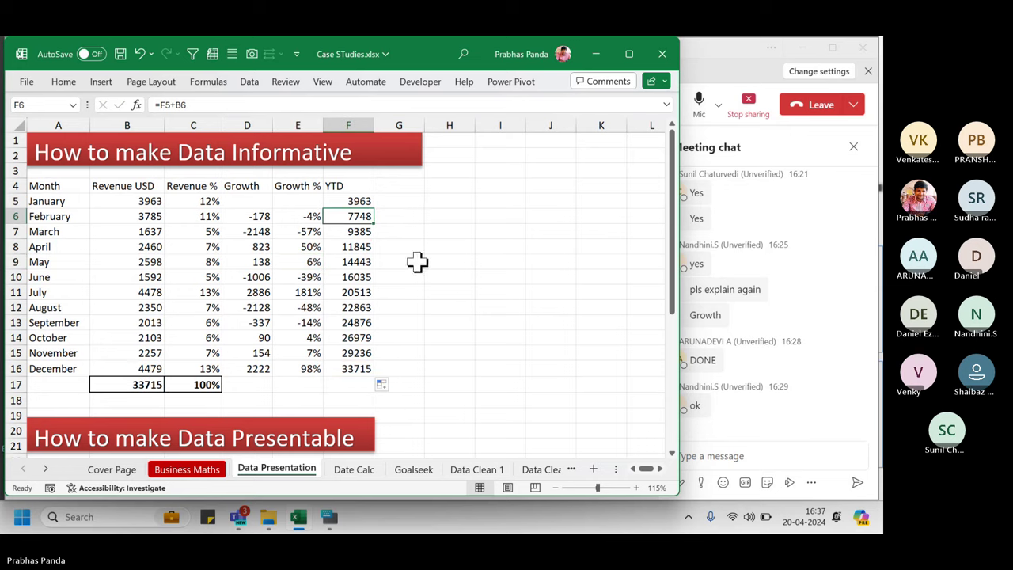
key("F2")
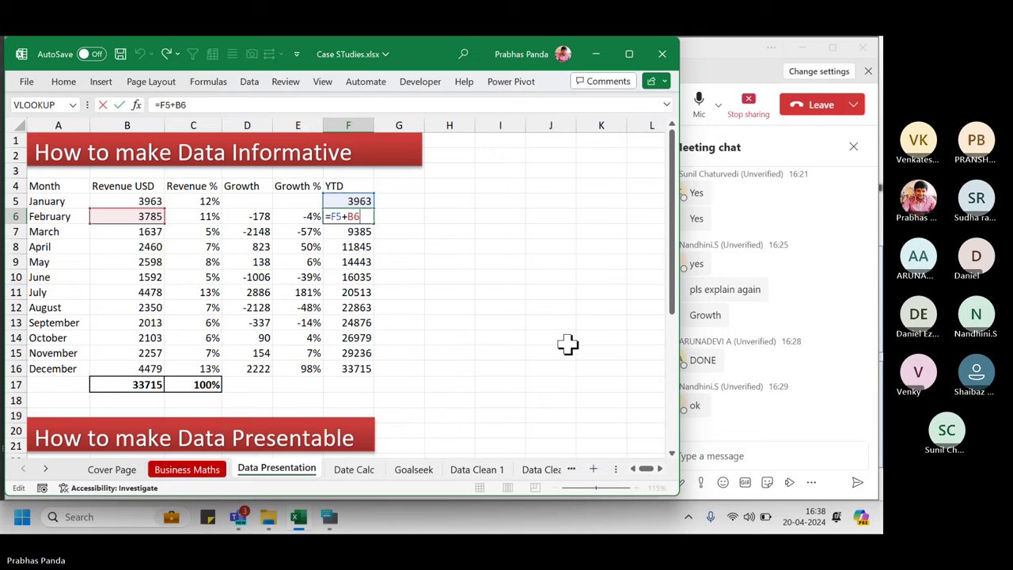
key("ctrl+Return")
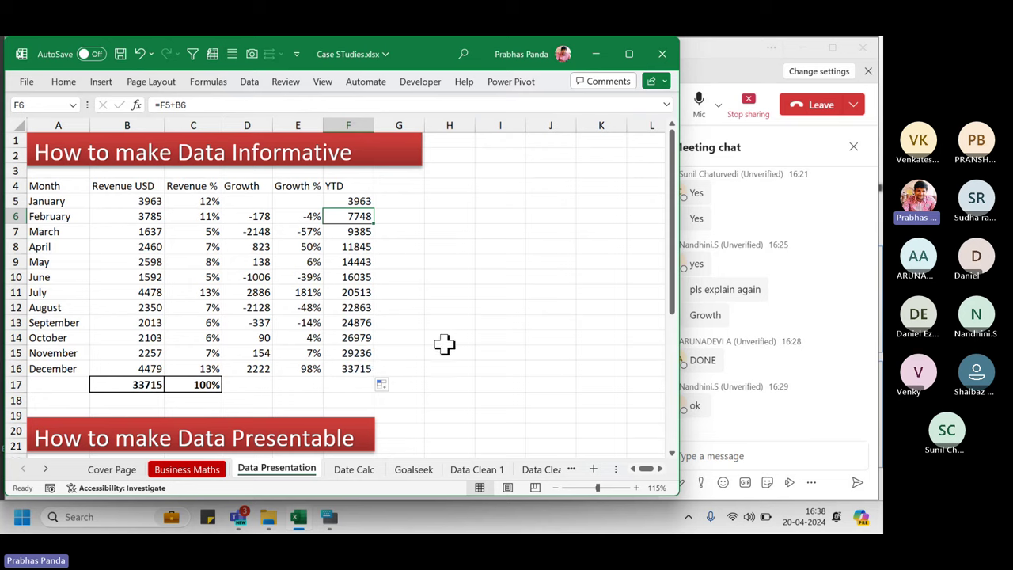
Enter the heading 'YTD %' in G4.
left_click(352, 186)
left_click(408, 187)
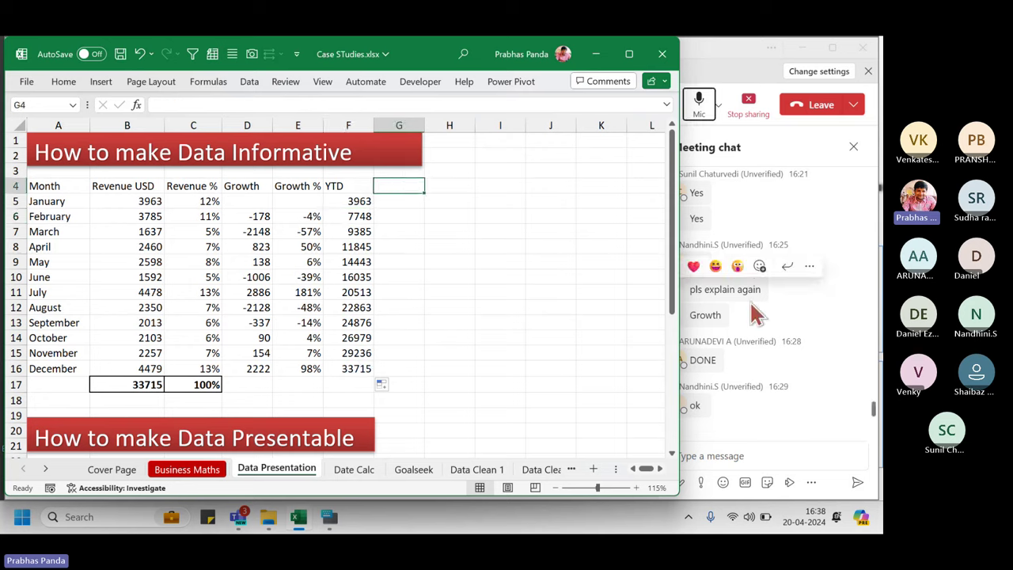
type("YTD %")
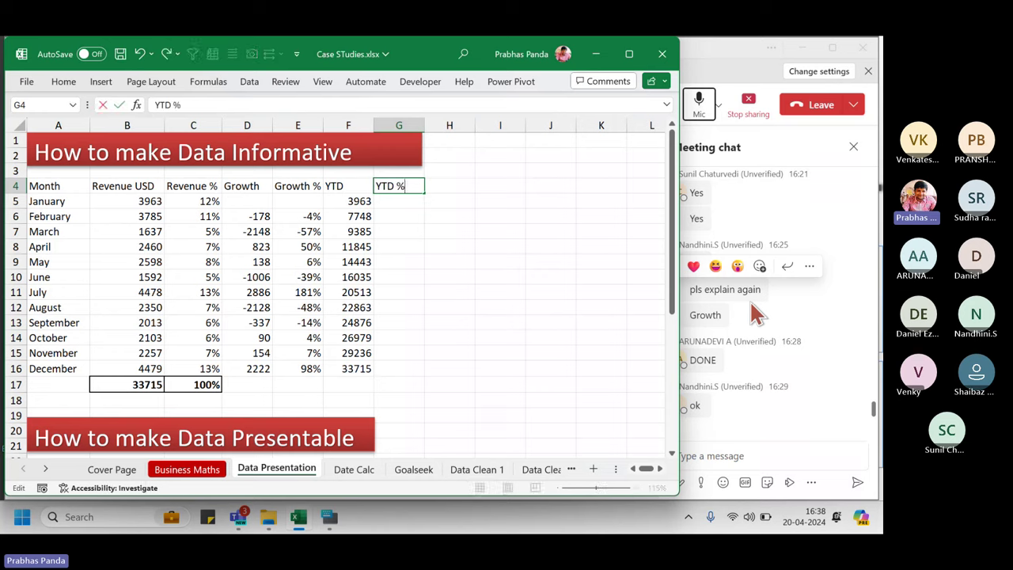
key("Return")
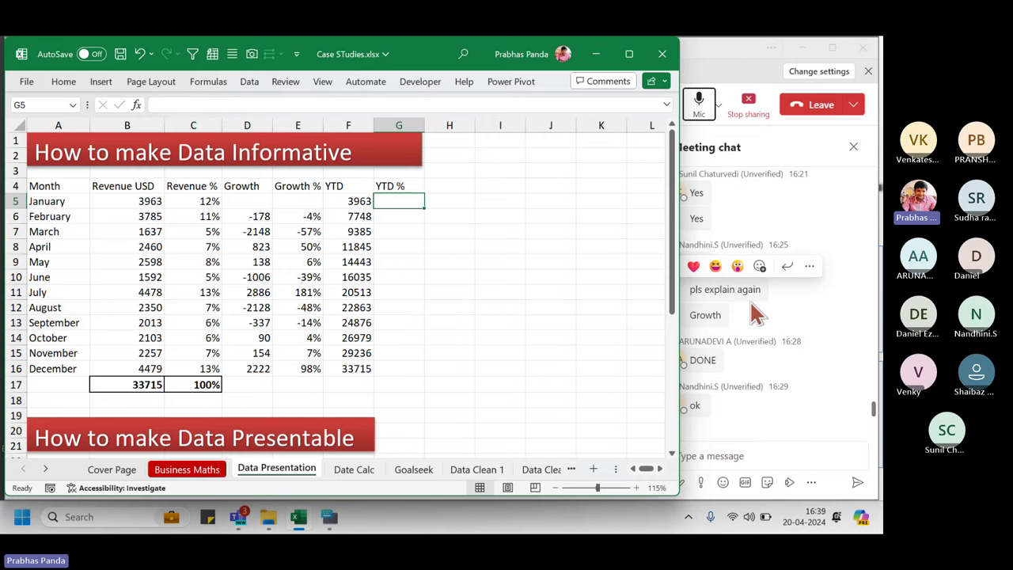
Format G5:G16 as percentages, then bring the Teams meeting window forward.
key("shift+Down")
key("shift+Down")
key("shift+Down")
key("shift+Down")
key("shift+Down")
key("shift+Down")
key("shift+Down")
key("shift+Down")
key("shift+Down")
key("shift+Down")
key("shift+Down")
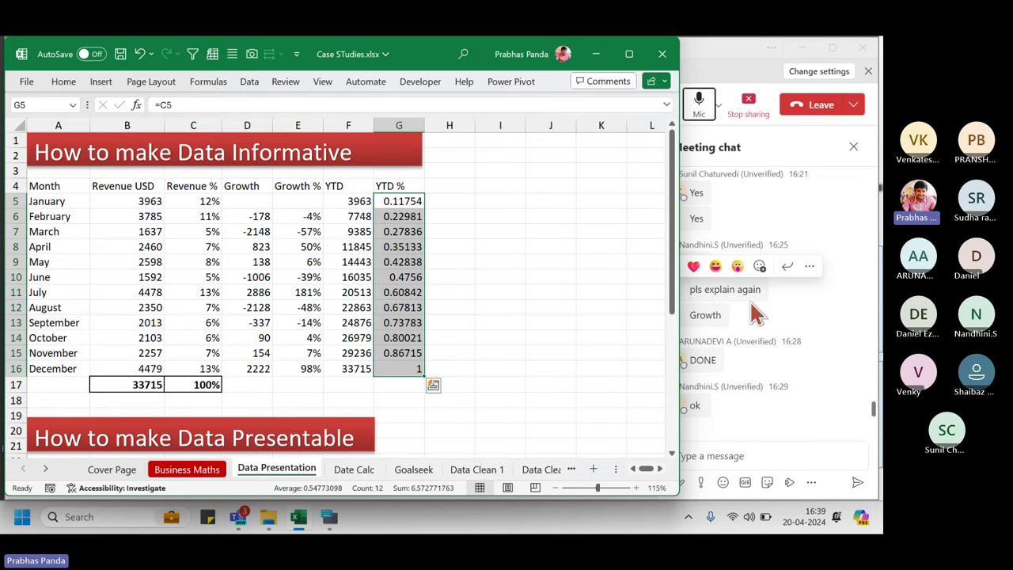
key("ctrl+shift+5")
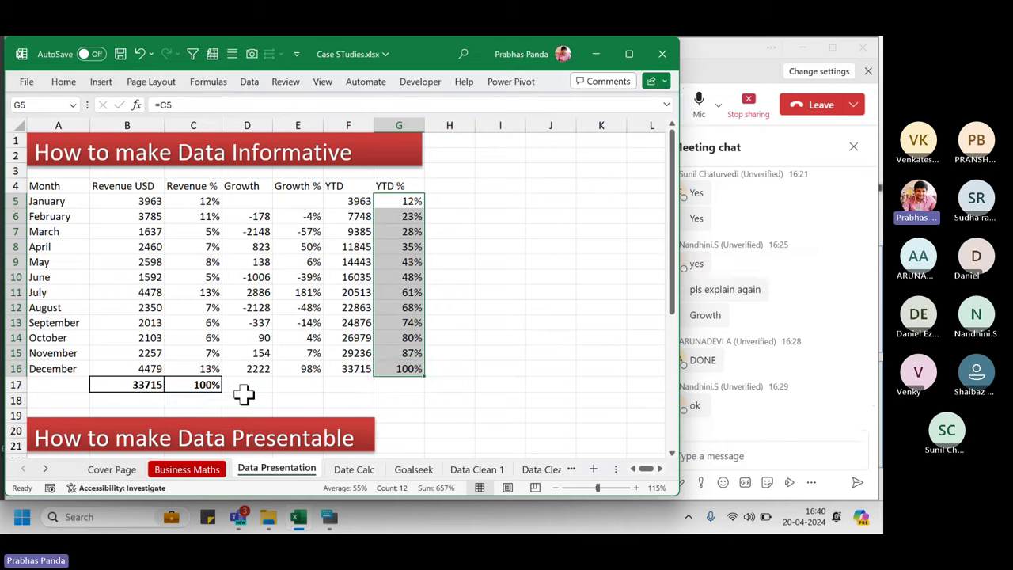
left_click(411, 202)
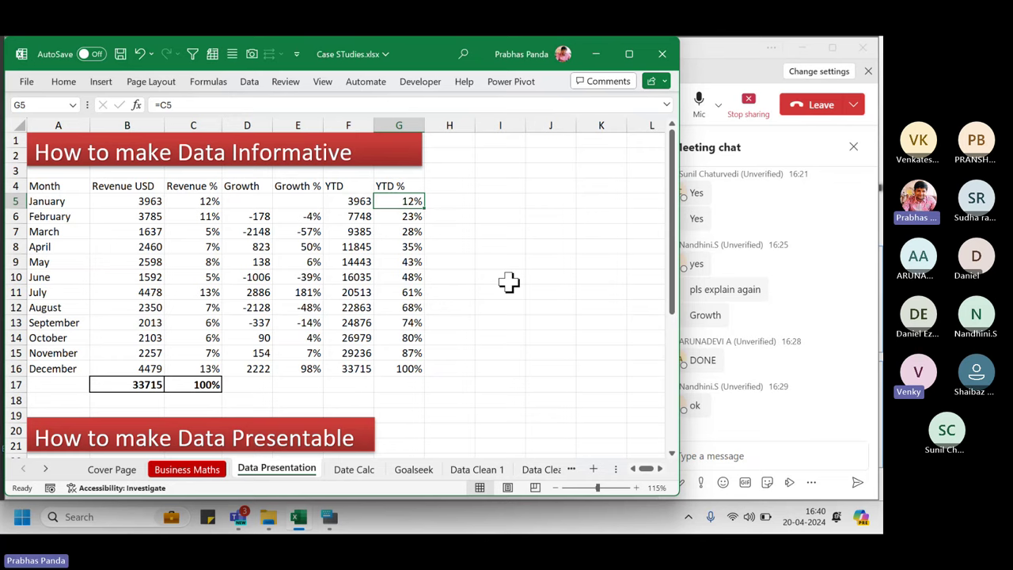
left_click(691, 46)
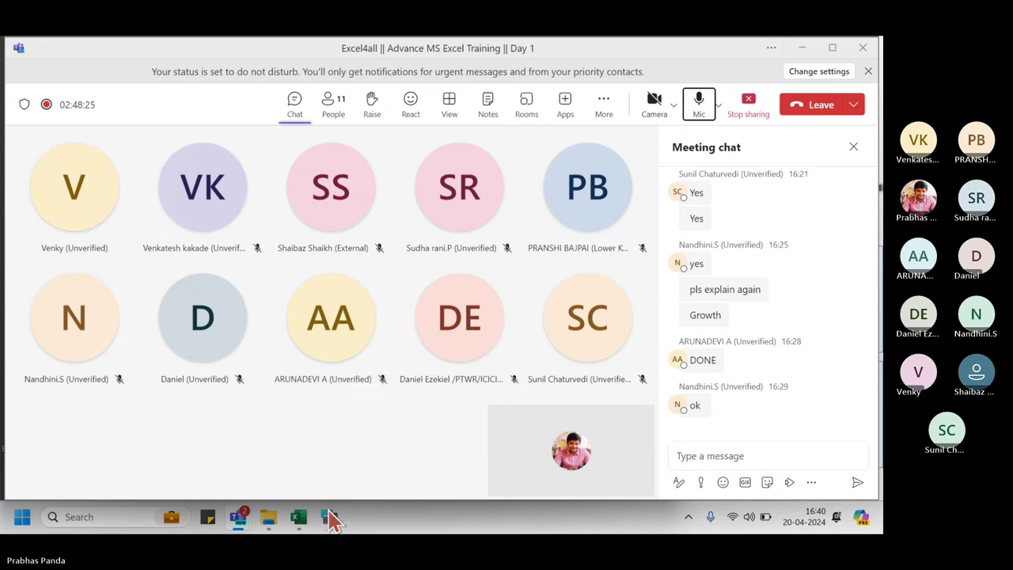
Switch from Teams back to the Excel workbook with its YTD % column.
left_click(298, 517)
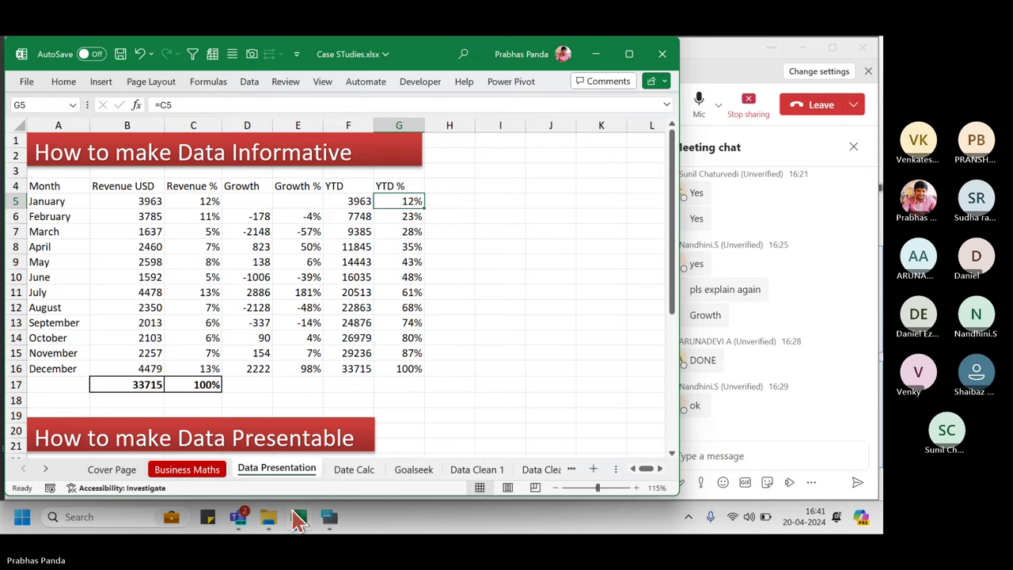
left_click(298, 519)
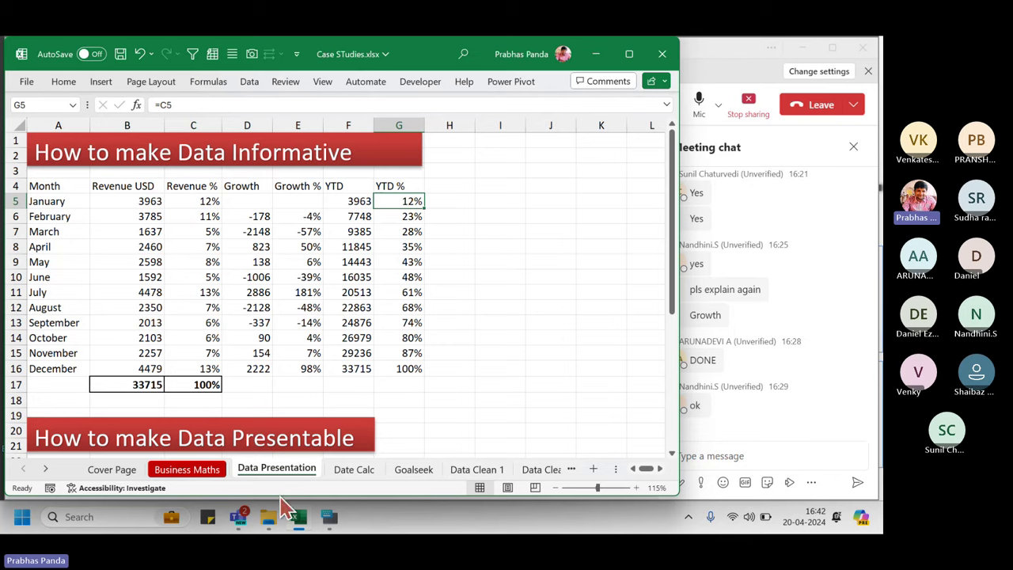
Apply All Borders to the whole table A4:G17, Month through YTD %.
left_click(183, 231)
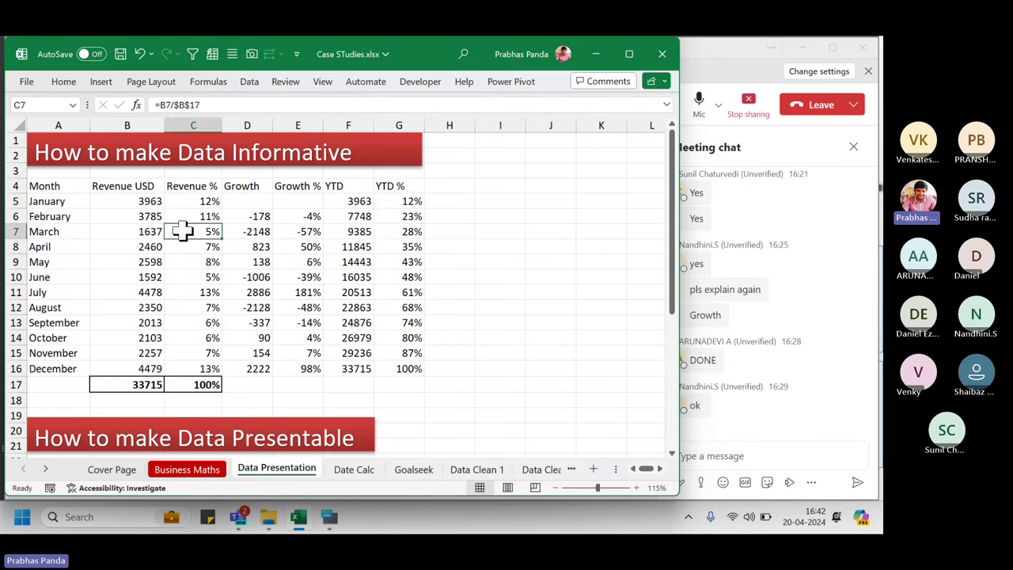
key("ctrl+a")
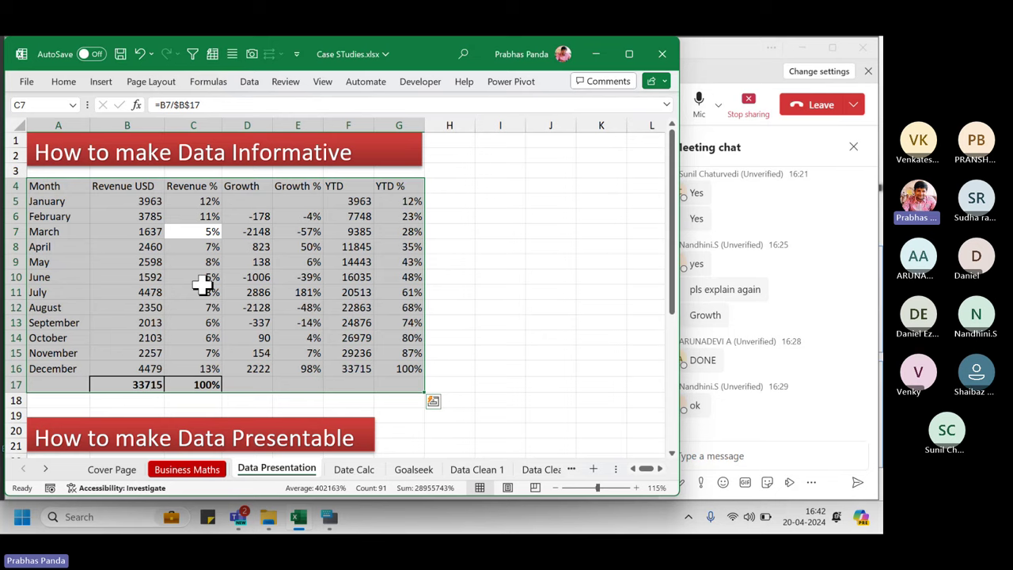
left_click(65, 82)
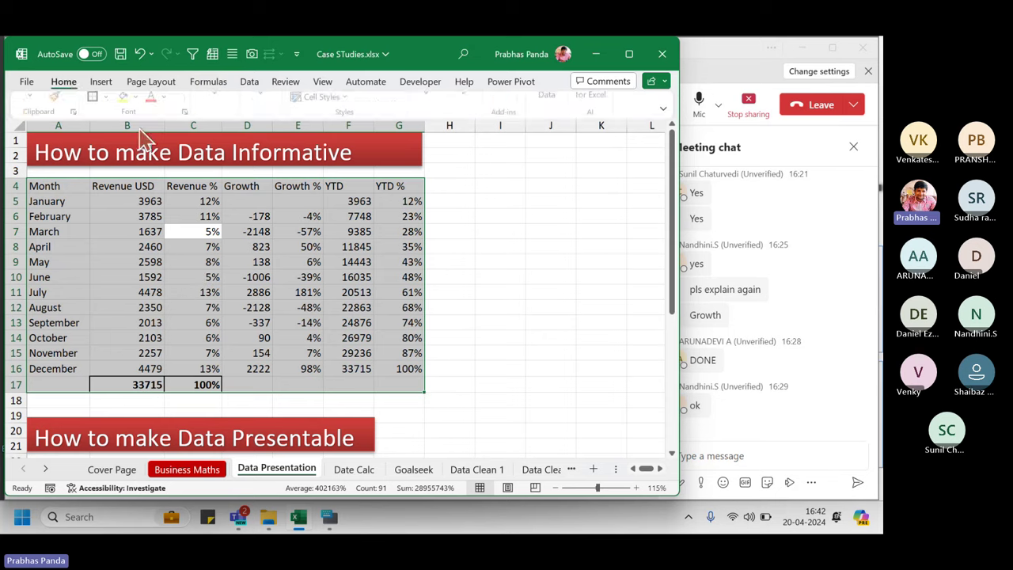
left_click(109, 138)
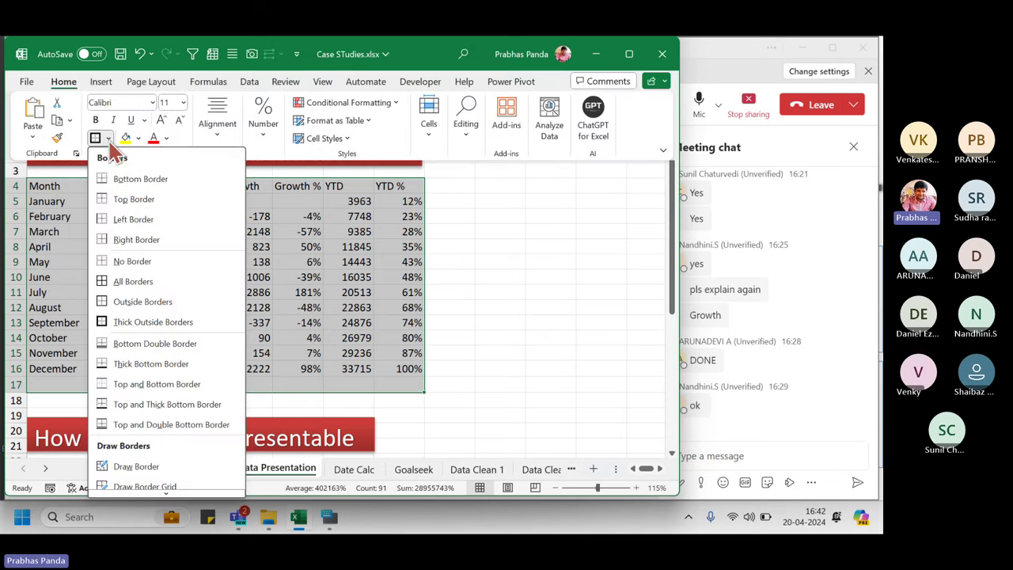
left_click(146, 286)
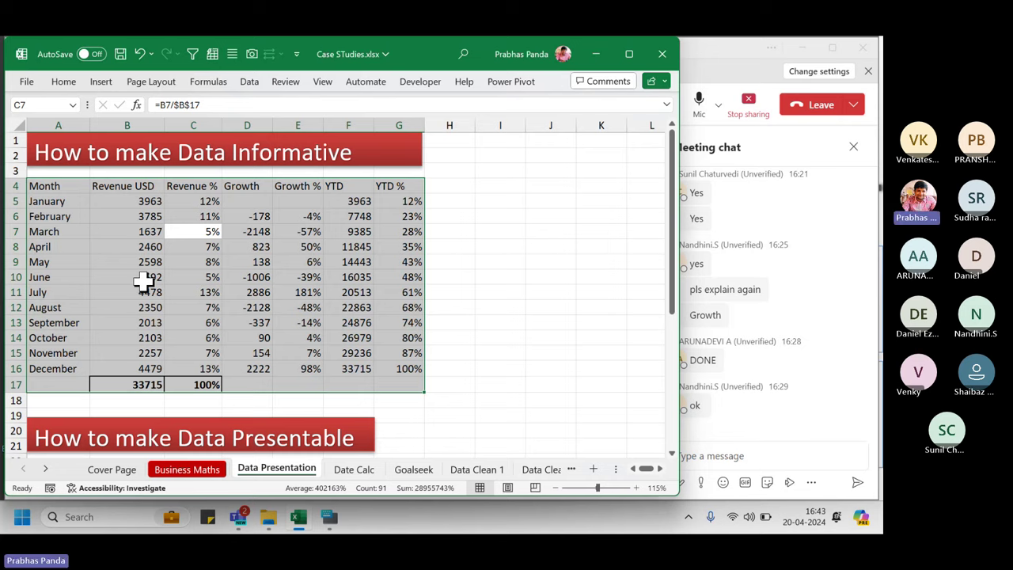
key("alt")
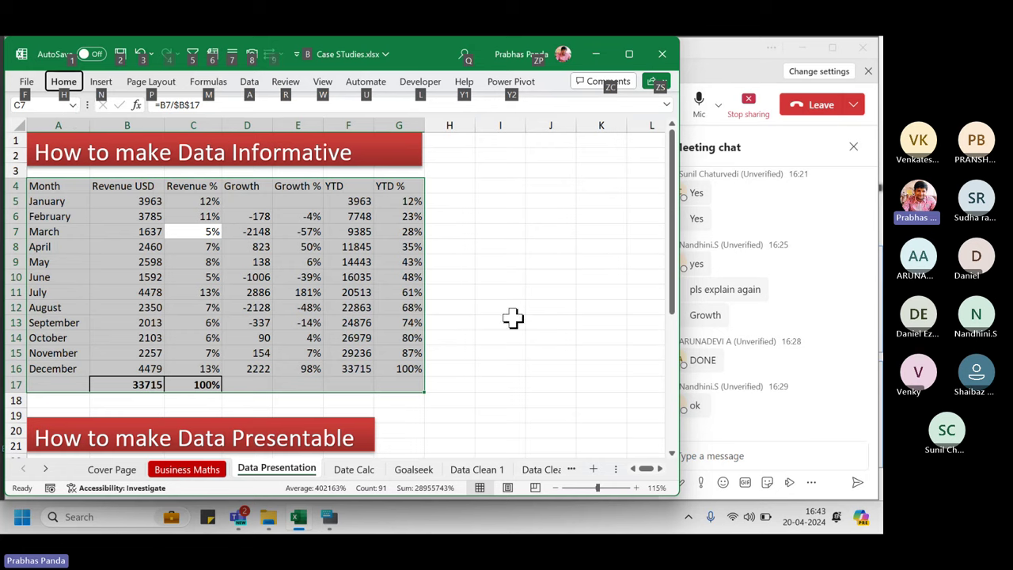
key("h")
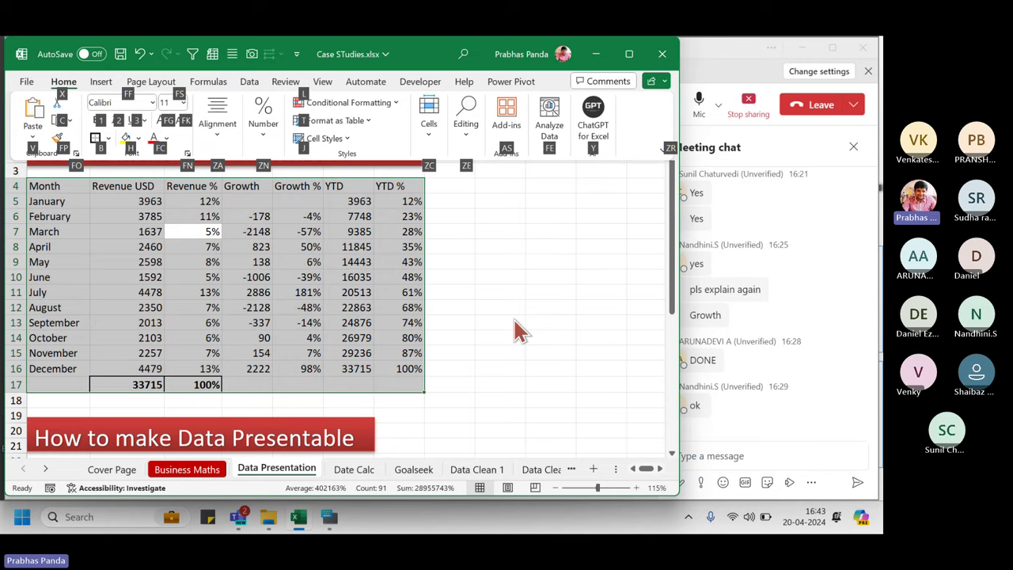
key("alt")
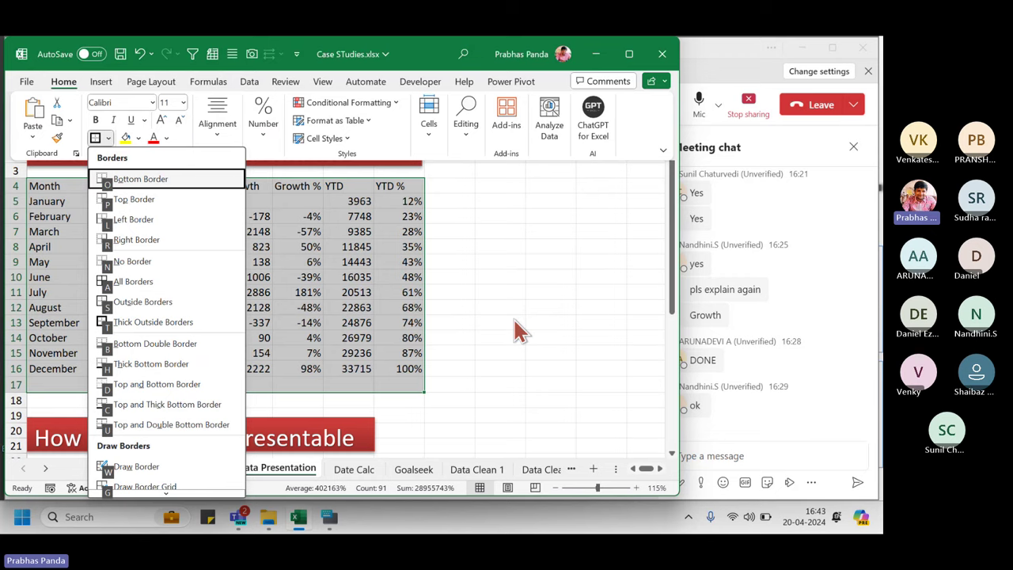
key("Escape")
key("Escape")
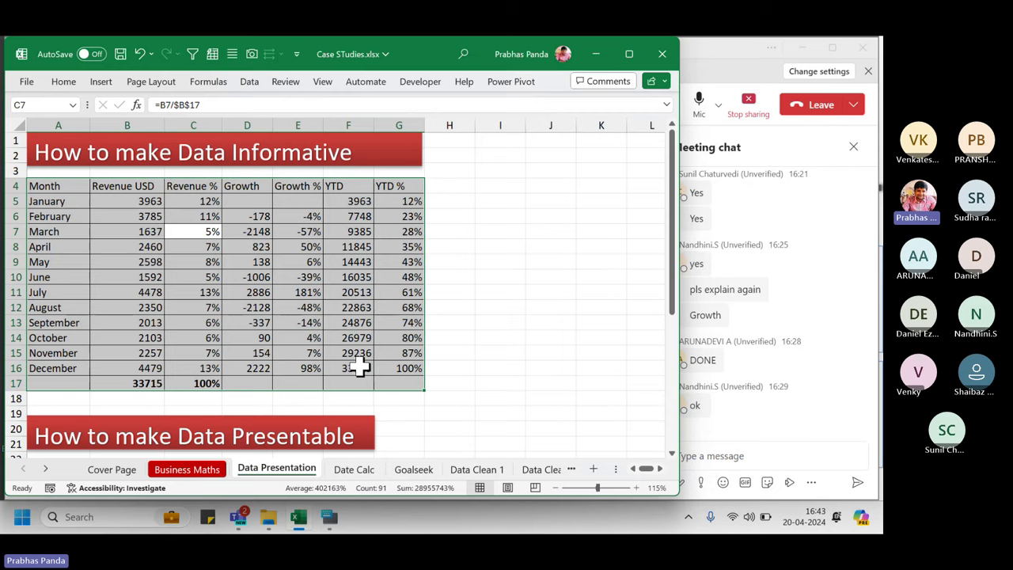
left_click(299, 307)
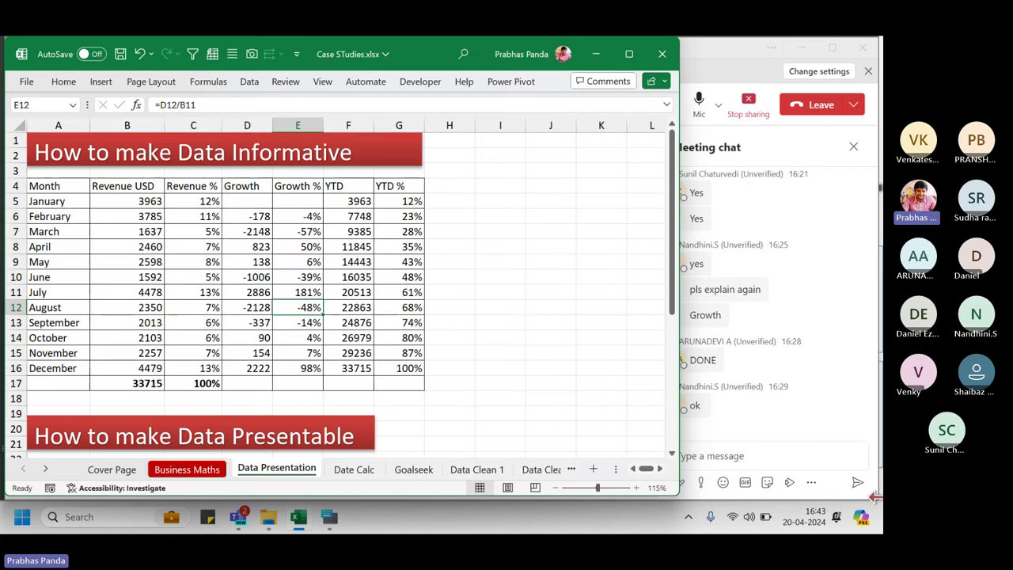
Post the bold chat note 'ALT+H+B+A : ALL BOREDERS' and return to Excel.
left_click(762, 454)
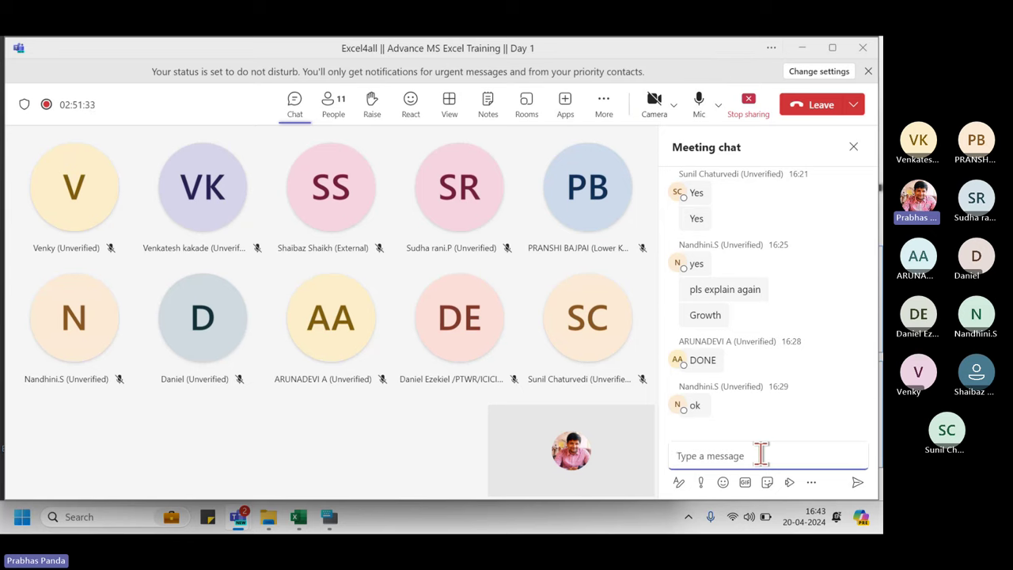
type("ALT+H+B+A : ALL BOREDERS")
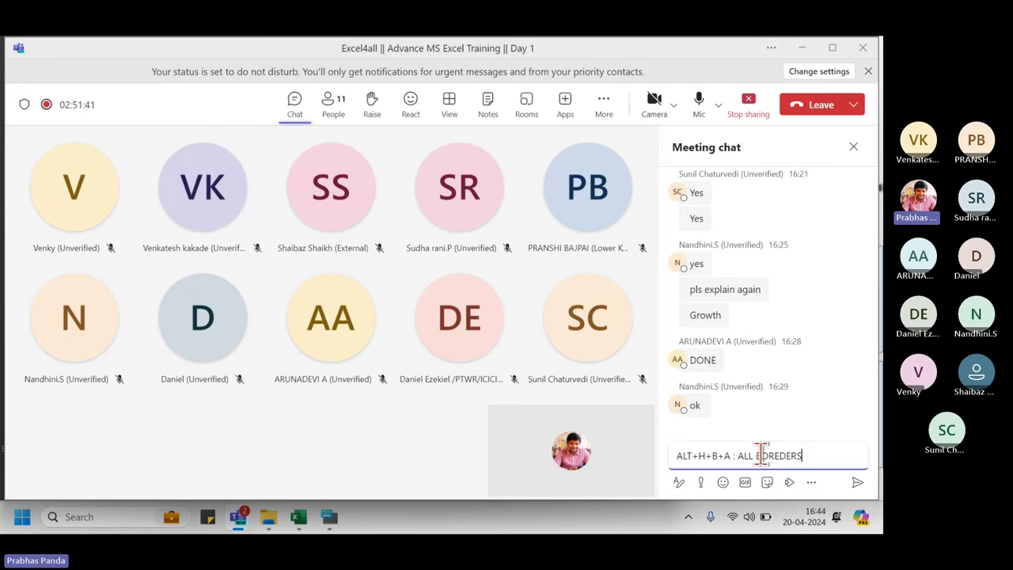
key("ctrl+a")
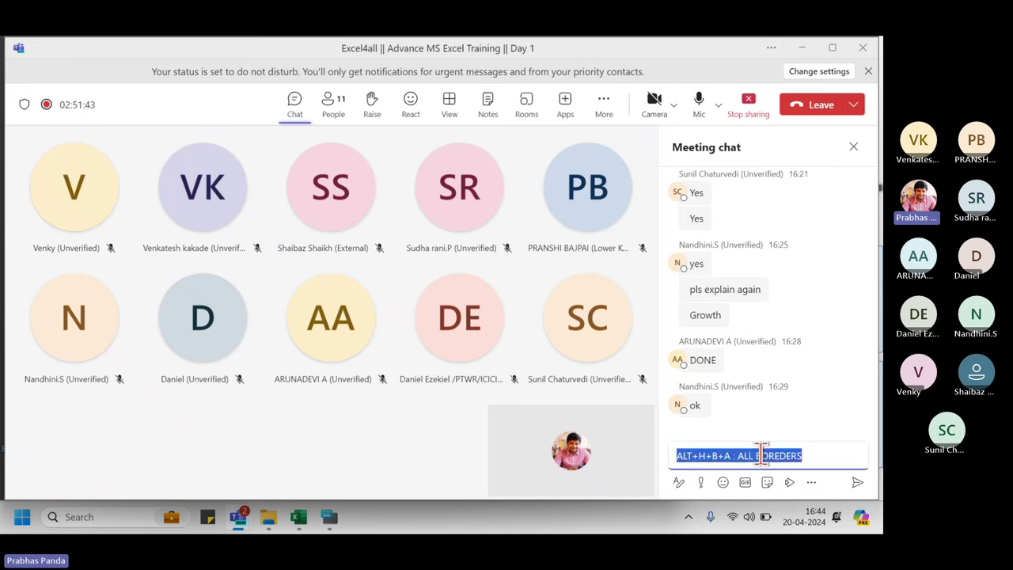
key("ctrl+b")
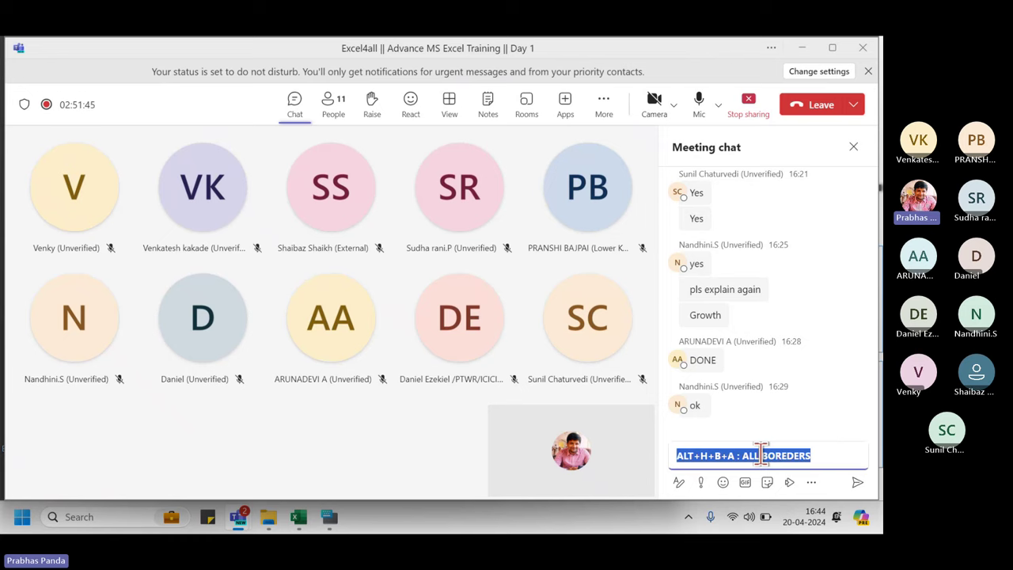
key("Return")
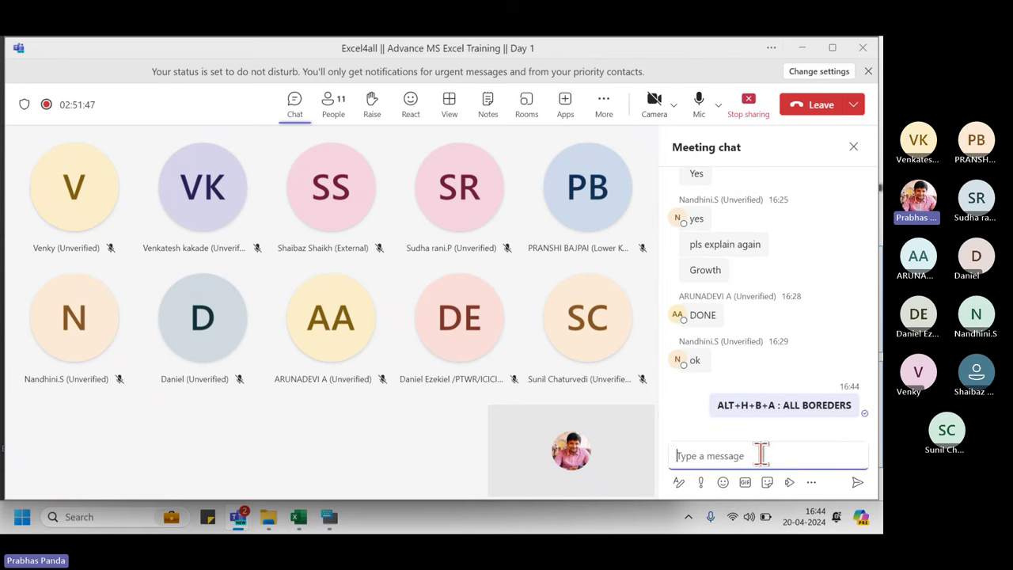
key("alt+Tab")
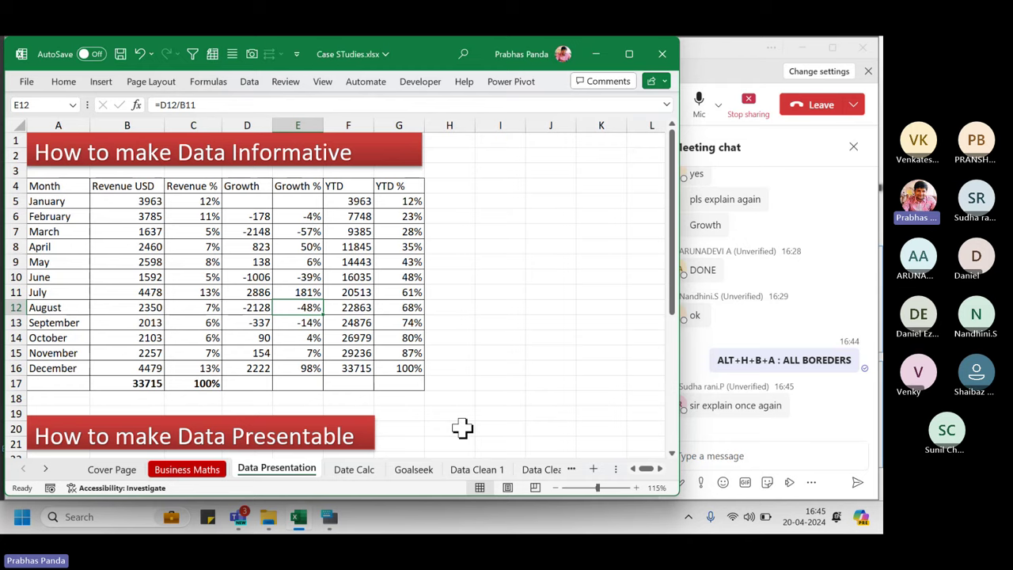
Reapply All Borders to A4:G17, then drag-select the table from A4 to its bottom-right corner.
key("ctrl+a")
key("alt+h")
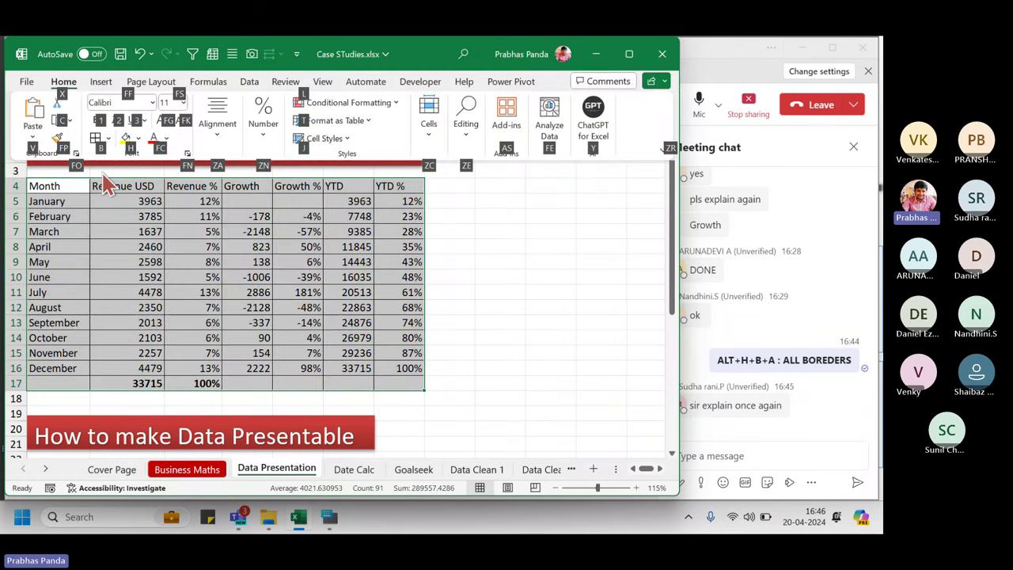
key("b")
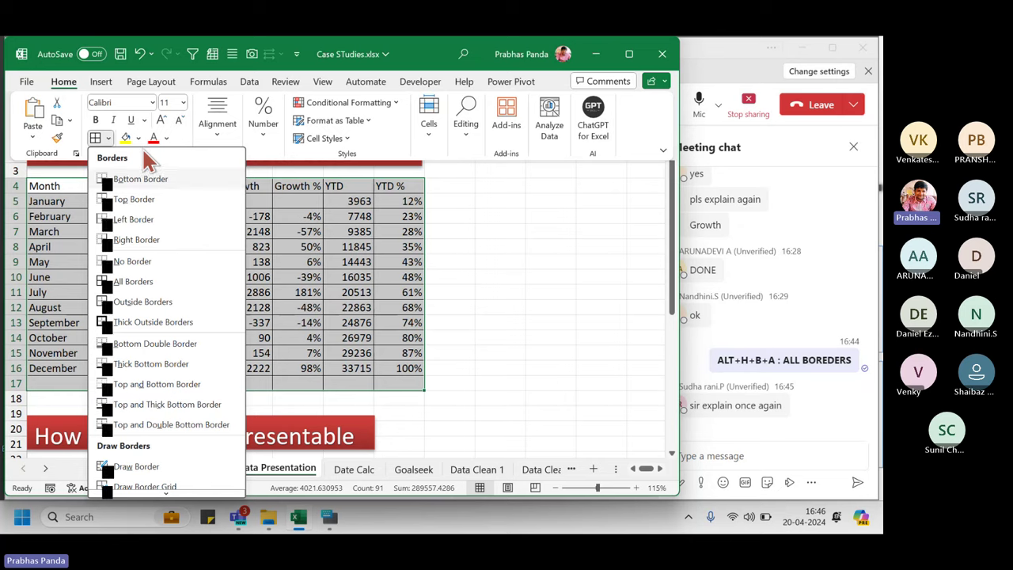
left_click(144, 286)
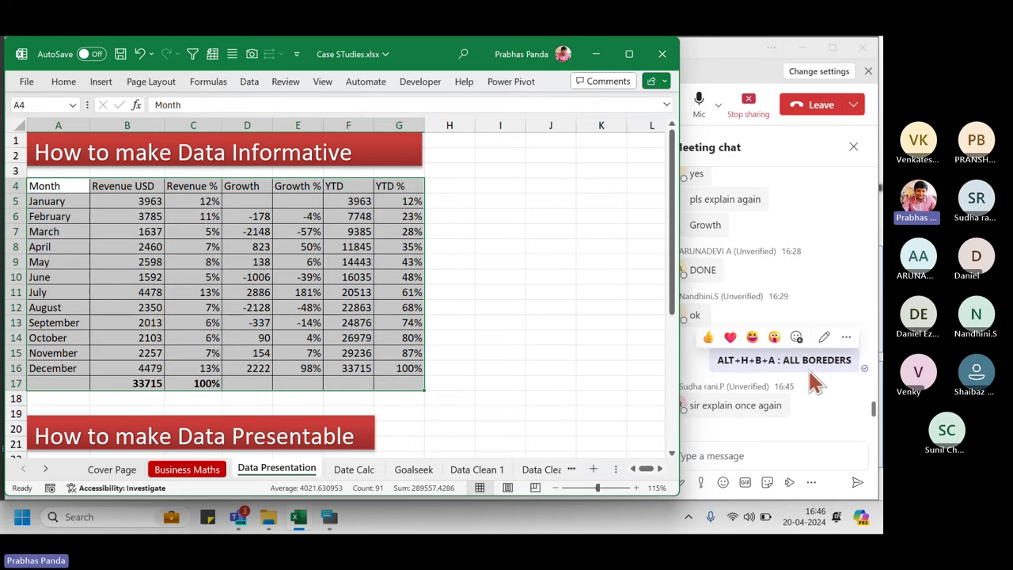
left_click_drag(38, 185, 414, 382)
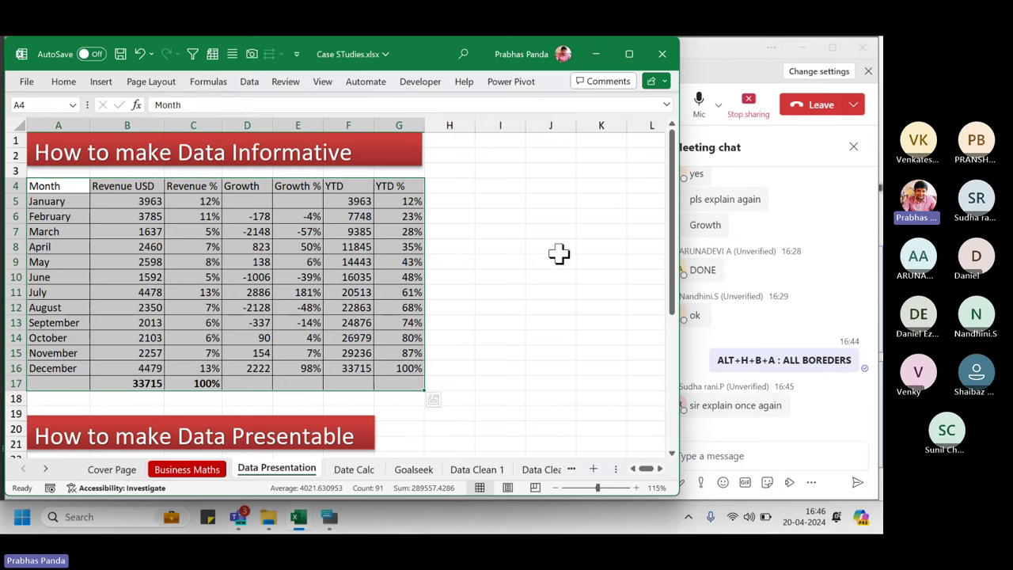
Apply All Borders to the selected table, then select the figures B4 through G17.
left_click(63, 82)
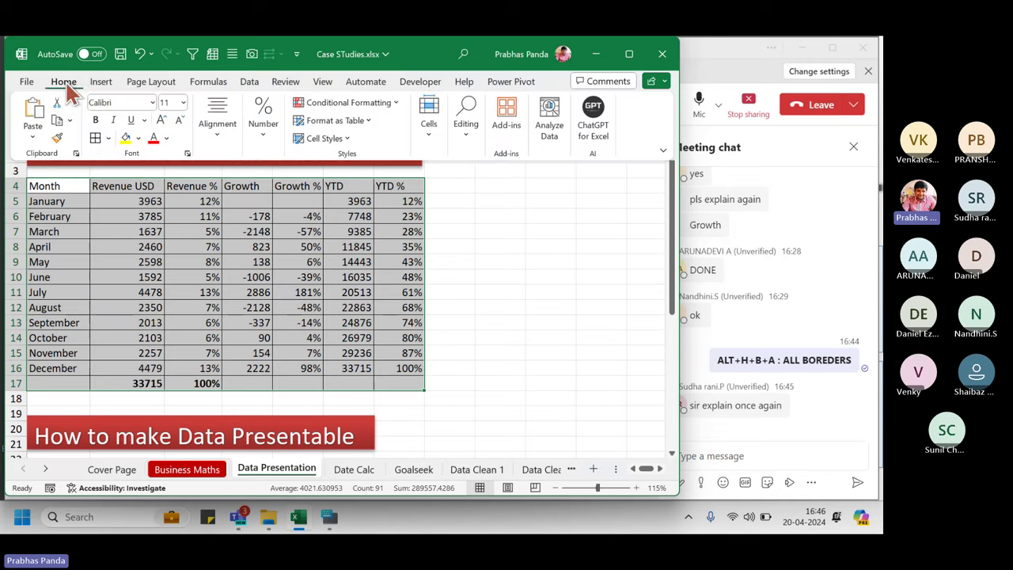
left_click(107, 138)
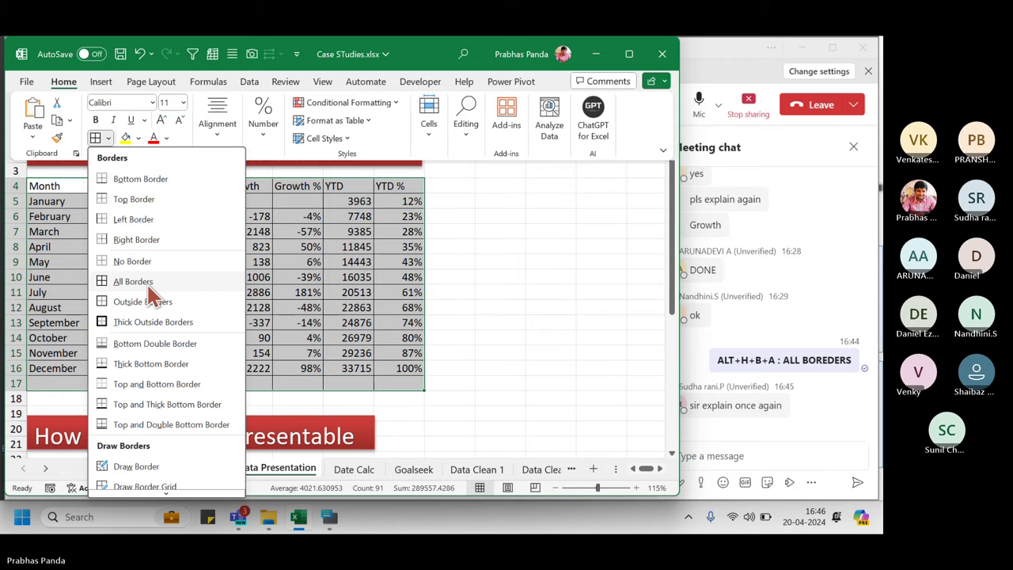
left_click(158, 283)
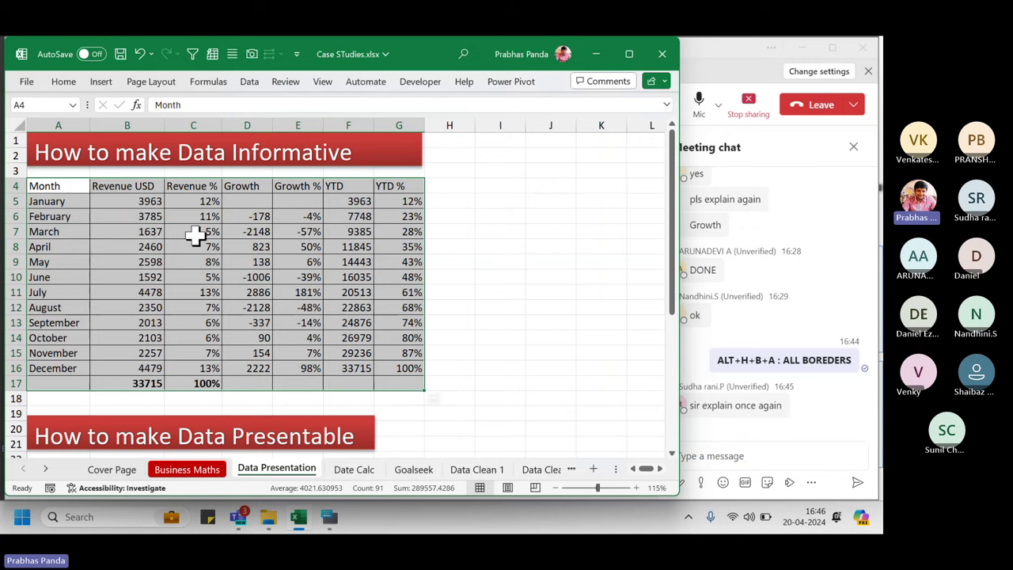
left_click(63, 120)
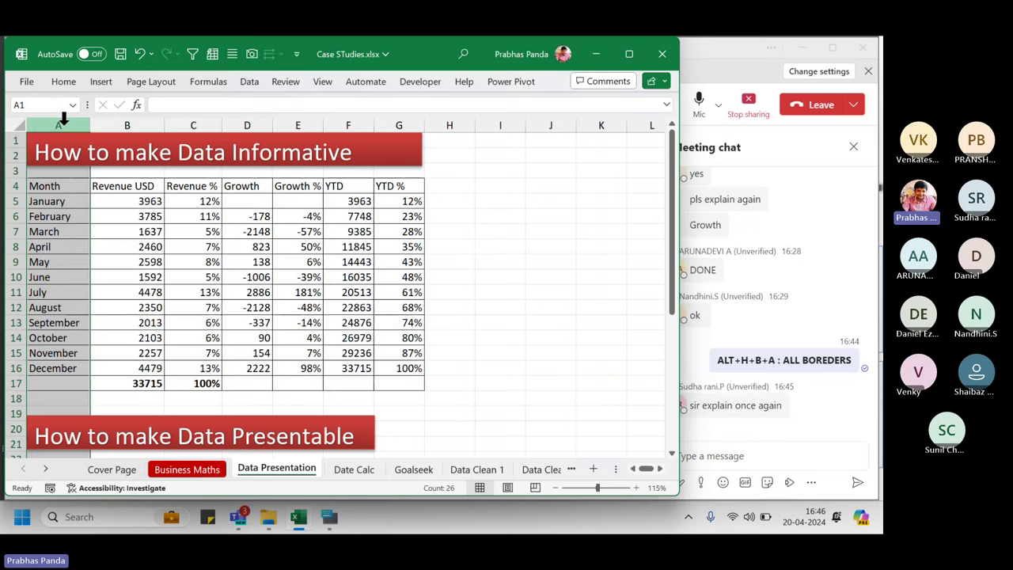
left_click_drag(126, 186, 412, 383)
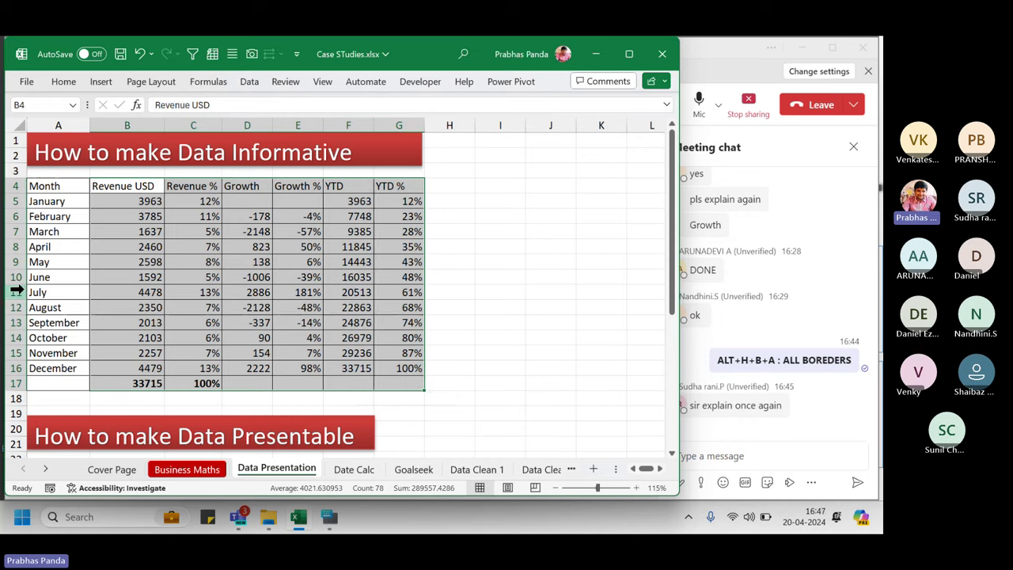
Open the Home alignment options for the selected table, then back out without changes.
mouse_move(720, 352)
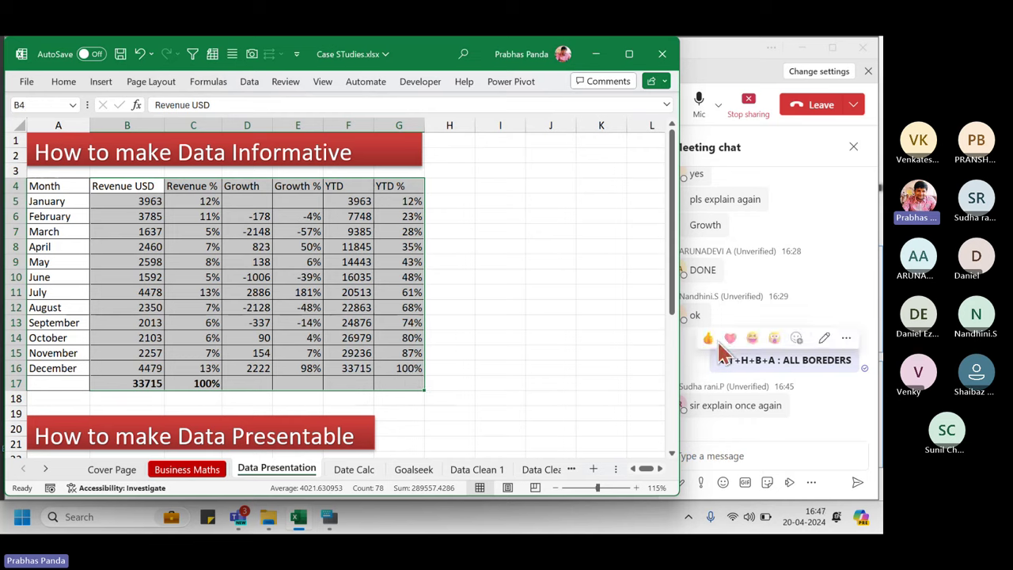
left_click(63, 82)
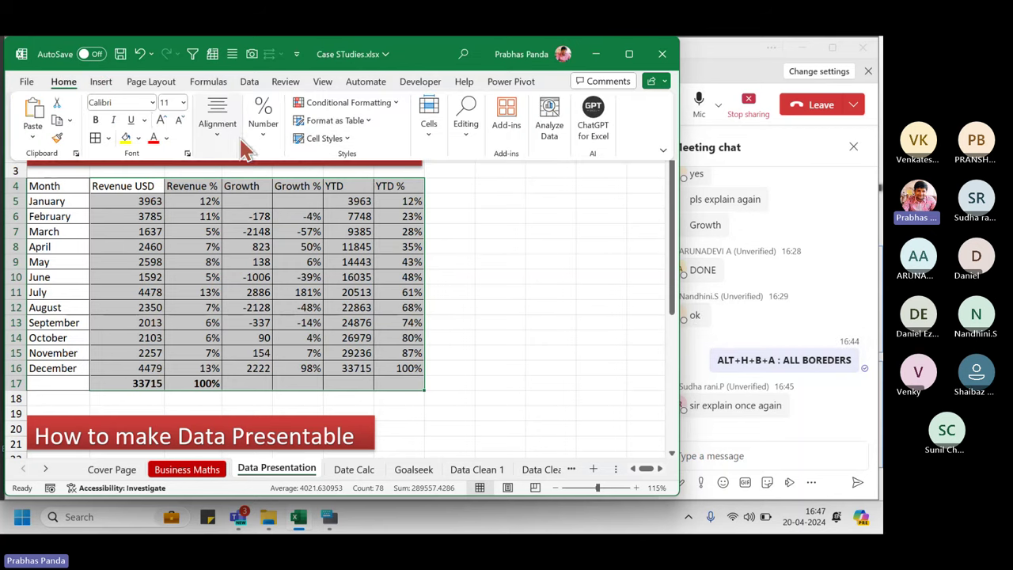
left_click(219, 131)
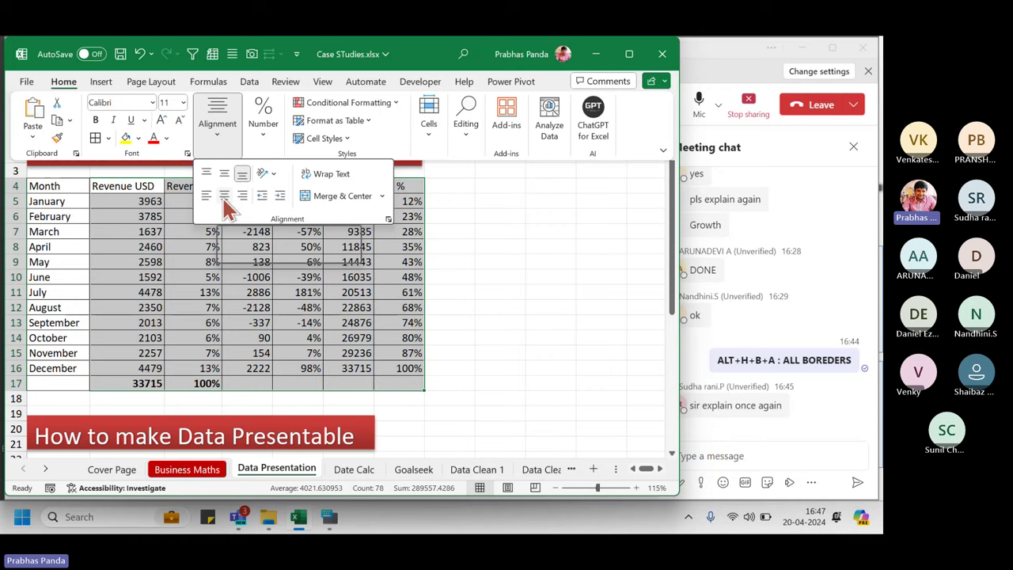
key("Escape")
key("Escape")
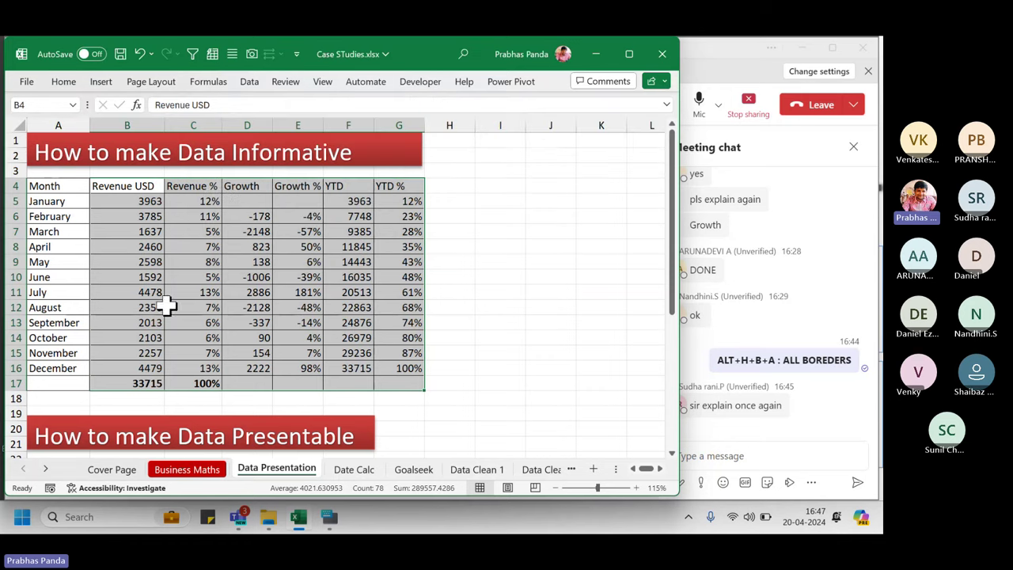
key("alt")
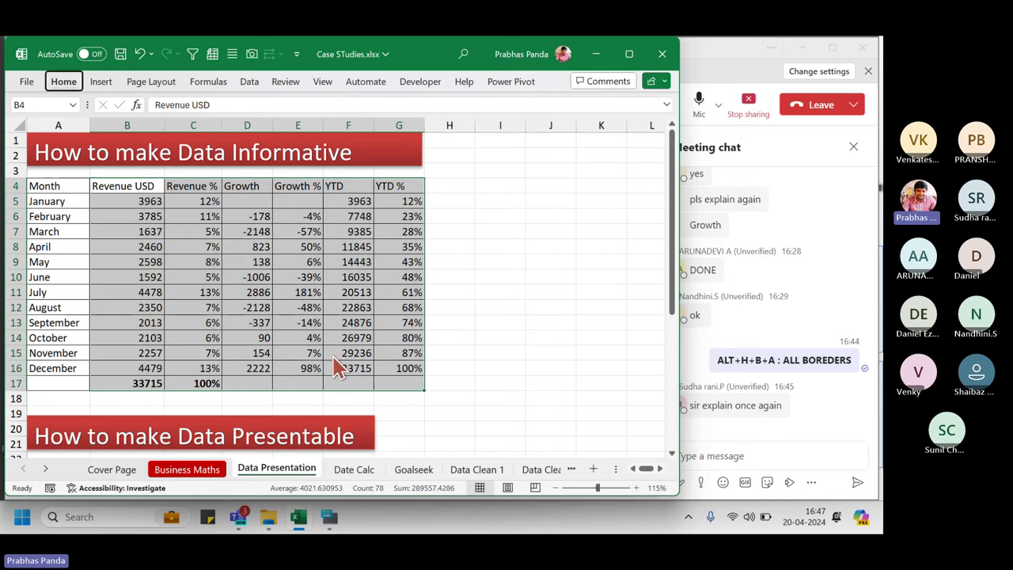
key("h")
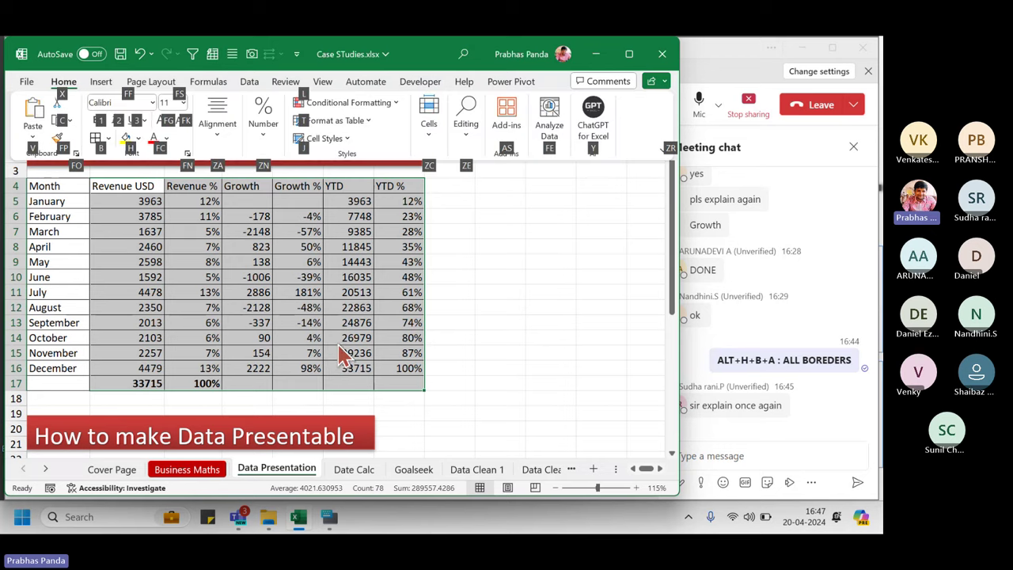
key("b")
key("a")
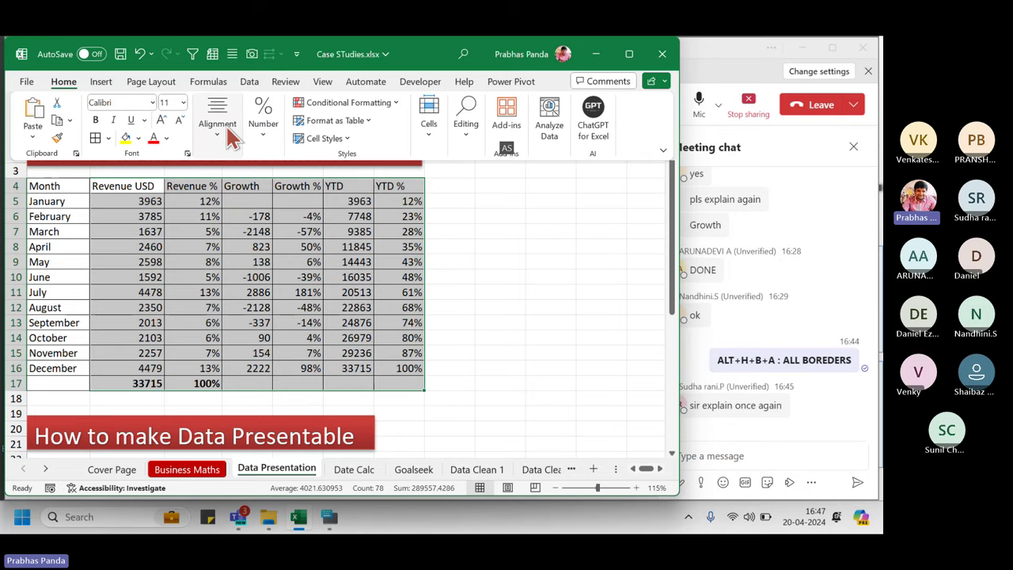
Centre-align Revenue USD through YTD % with the window maximised, then restore its size.
left_click(634, 57)
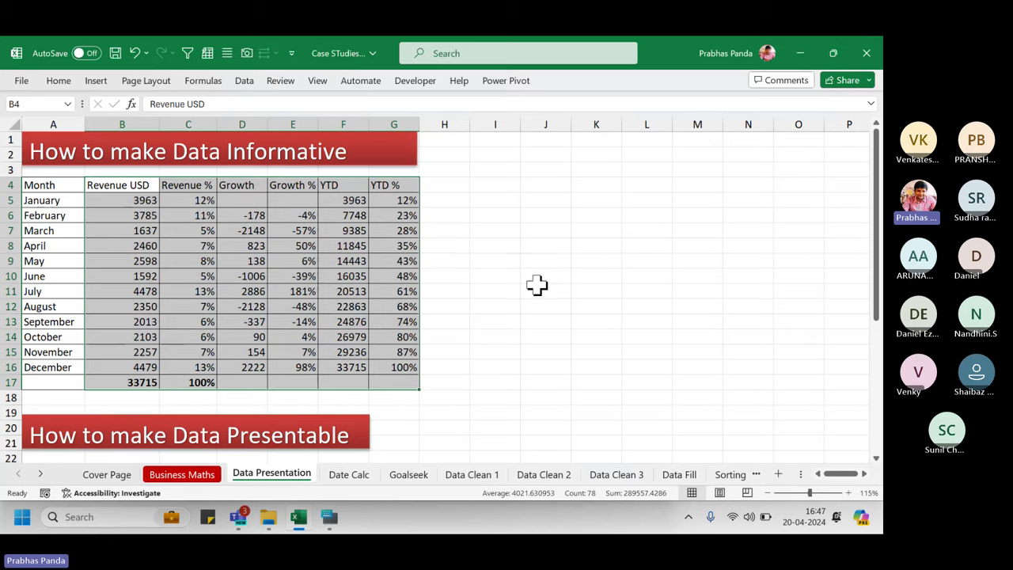
key("alt")
key("Return")
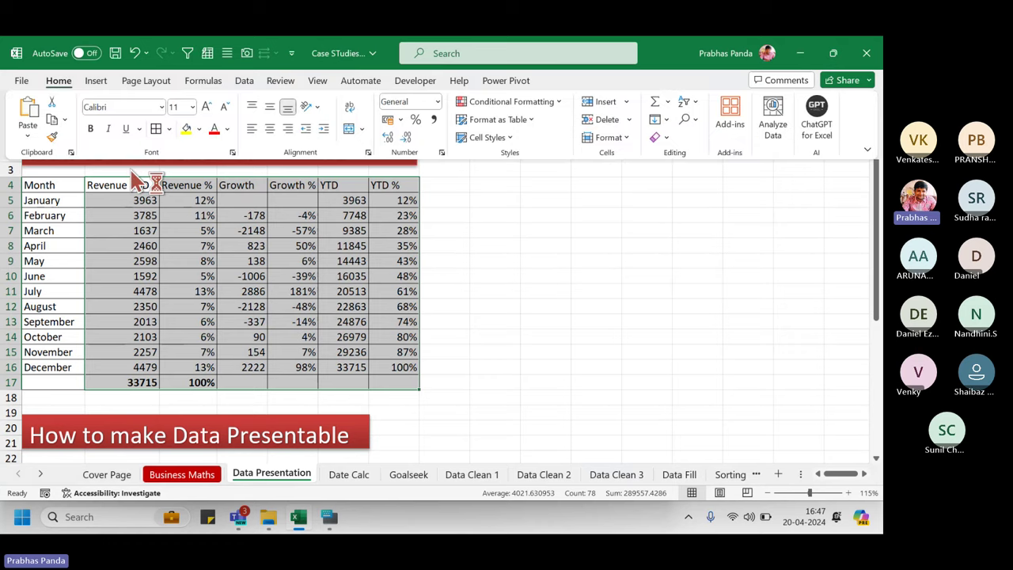
key("alt+h")
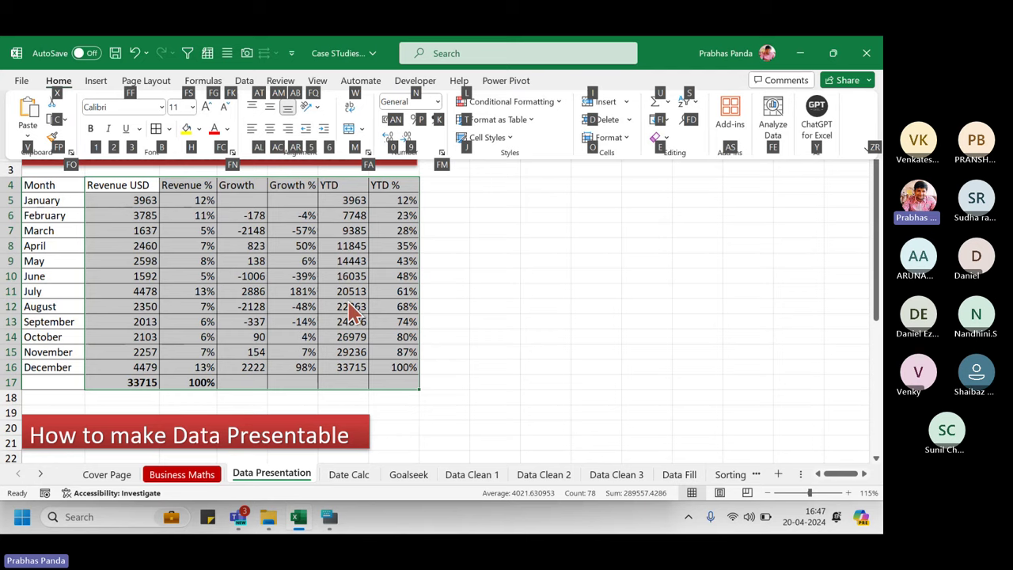
key("Escape")
key("Escape")
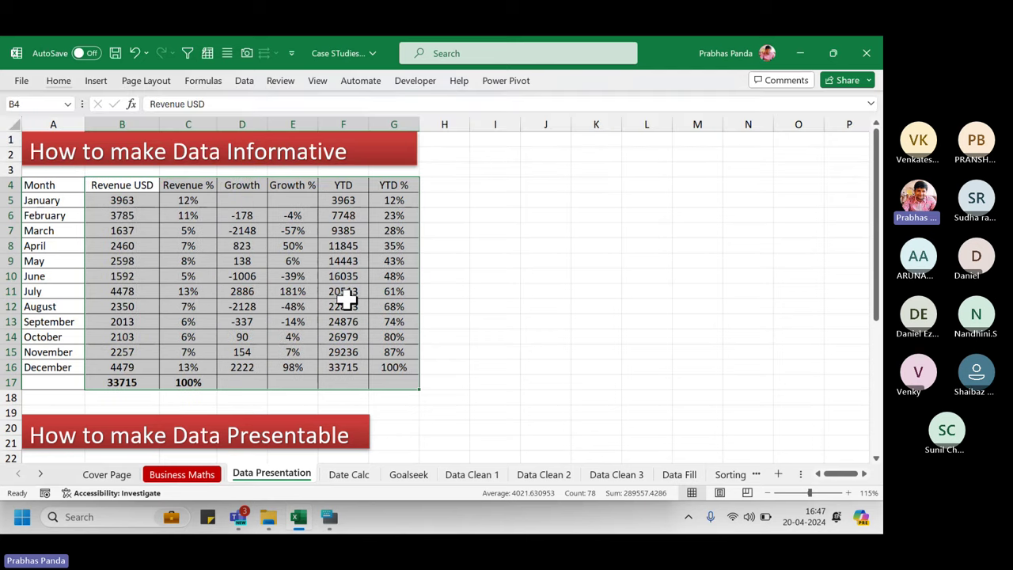
left_click(834, 54)
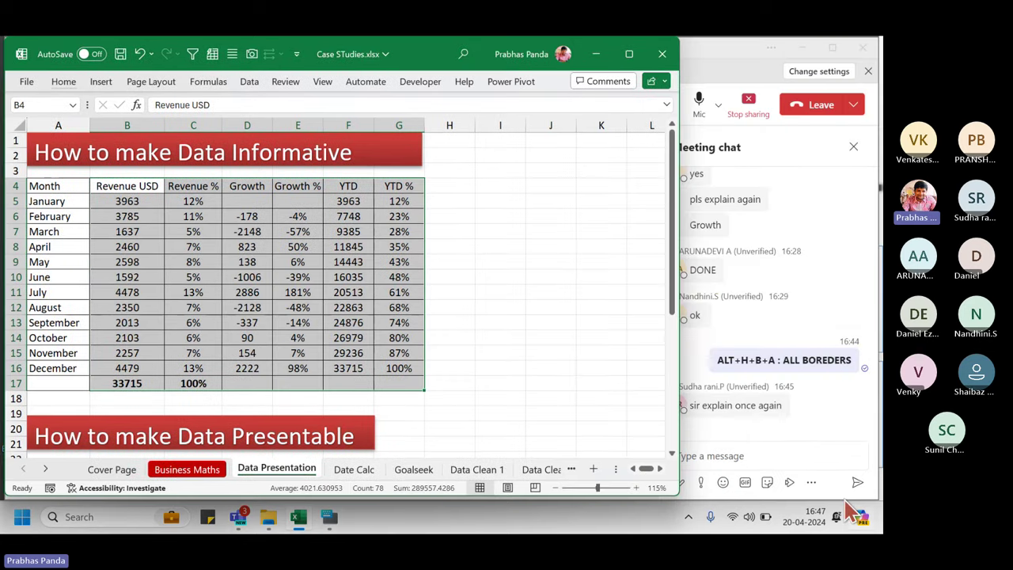
Send the chat note 'ALT+H+A+C: CENTRE ALIGNMENT' and switch back to Excel.
left_click(780, 451)
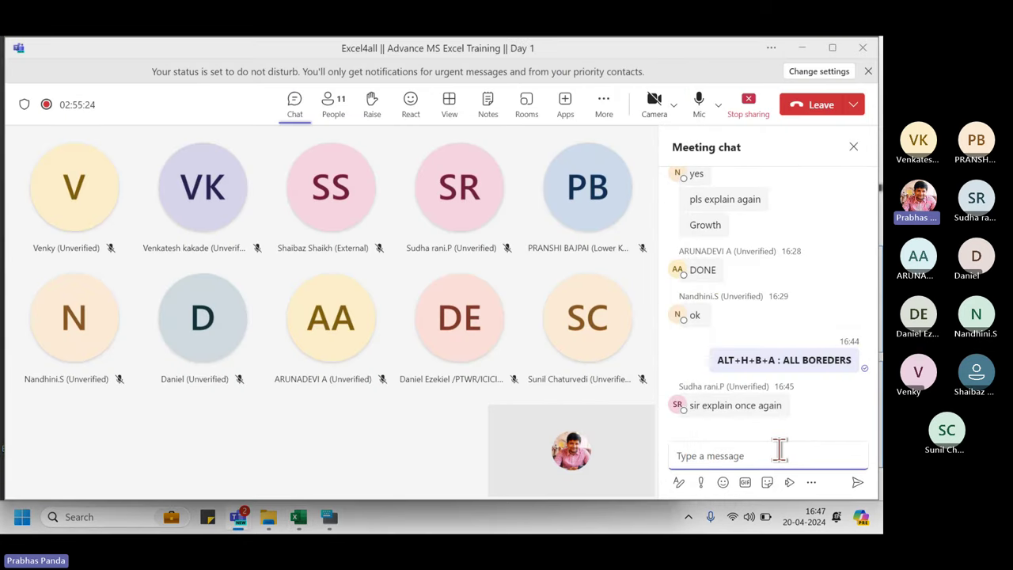
type("ALT+H+A+C: CEN")
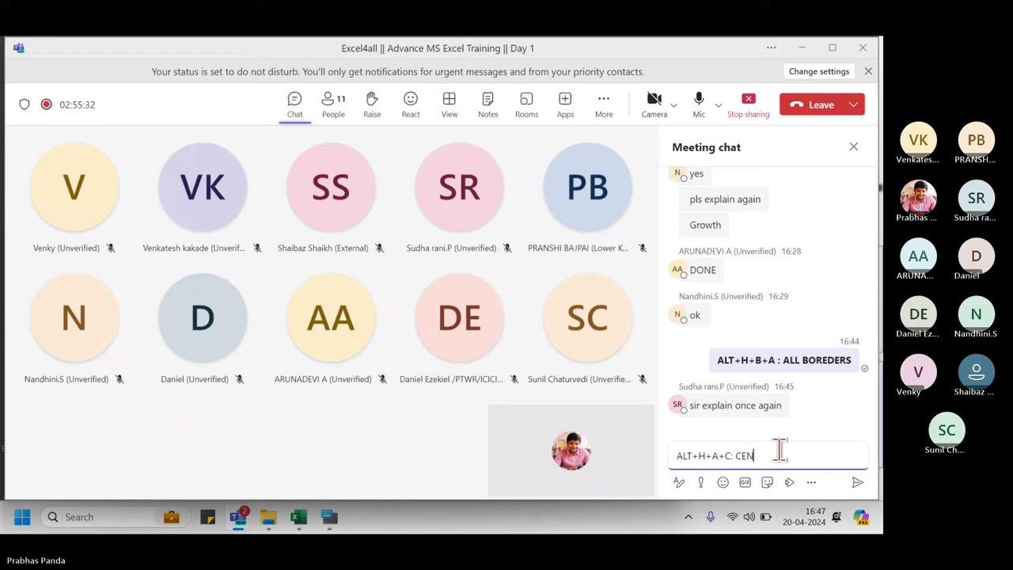
type("TRE ALIGNMENT")
key("Return")
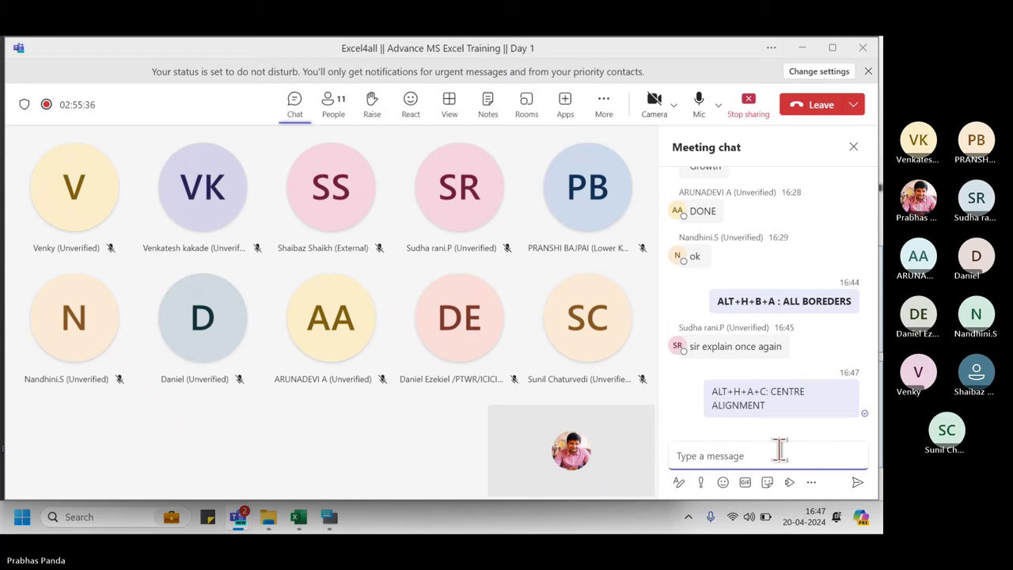
key("alt+Tab")
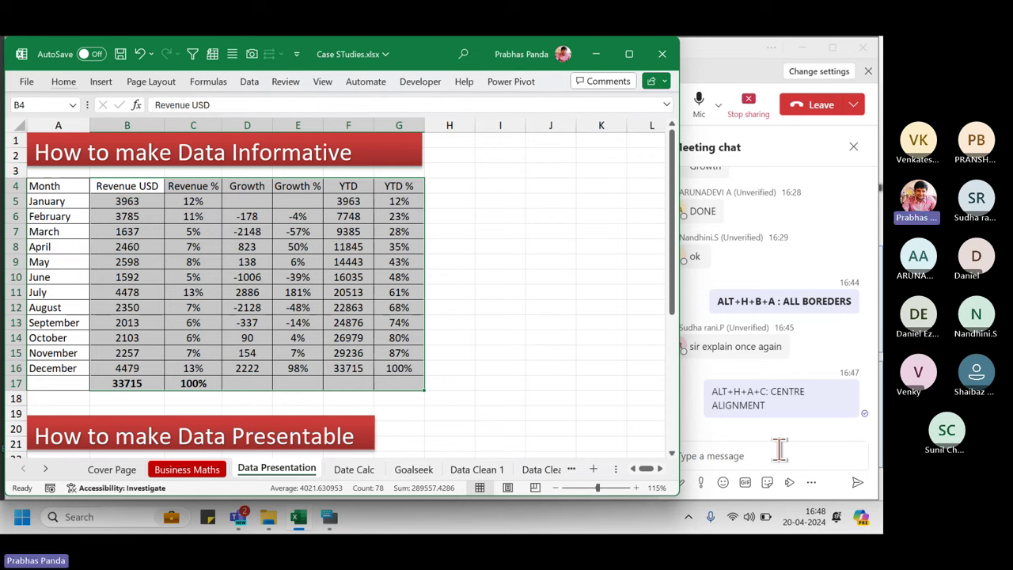
Give the Month column A4:A17, header through December, the blue Accent1 cell style.
key("Left")
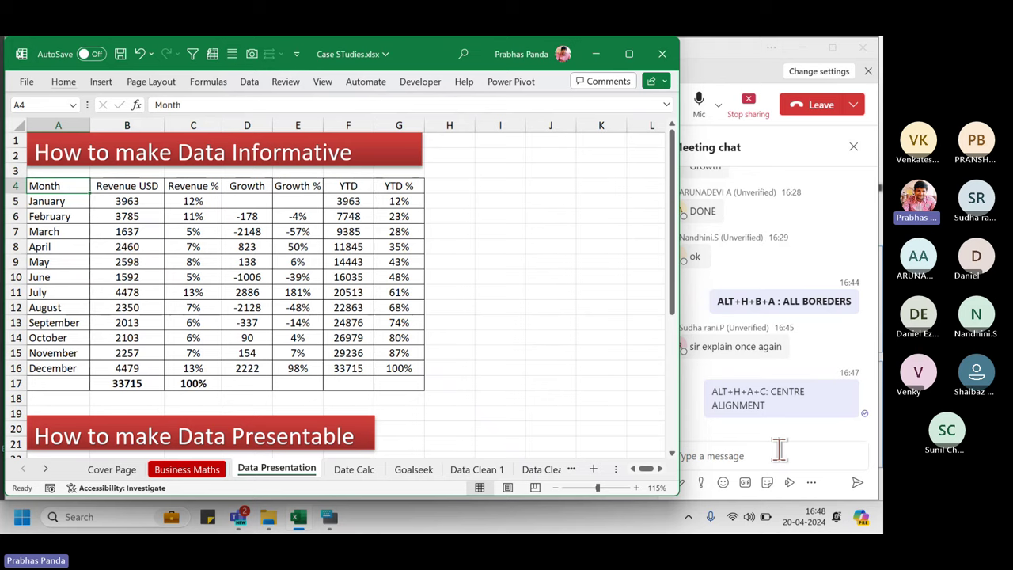
key("ctrl+shift+Down")
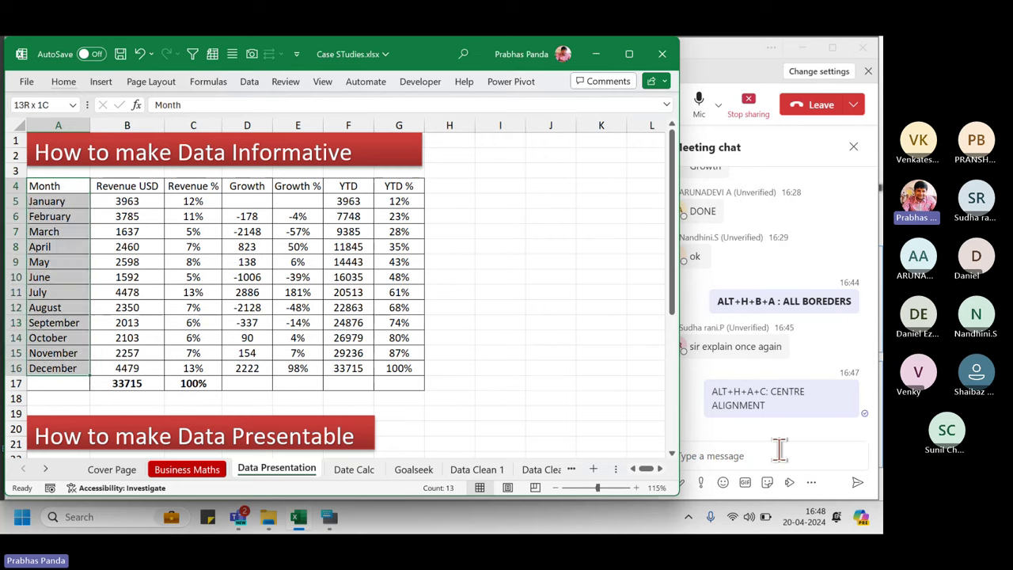
key("shift+Down")
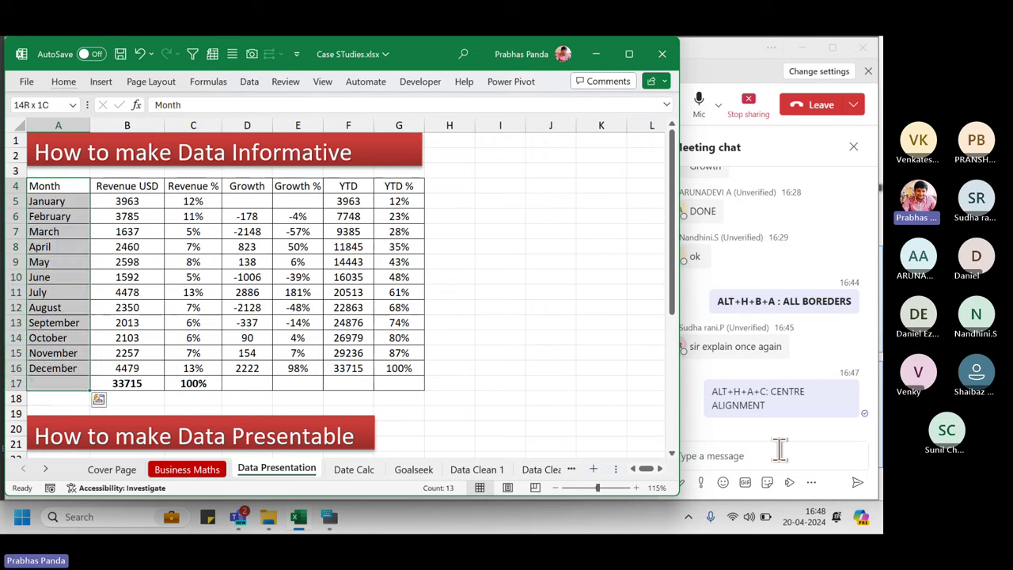
left_click(63, 82)
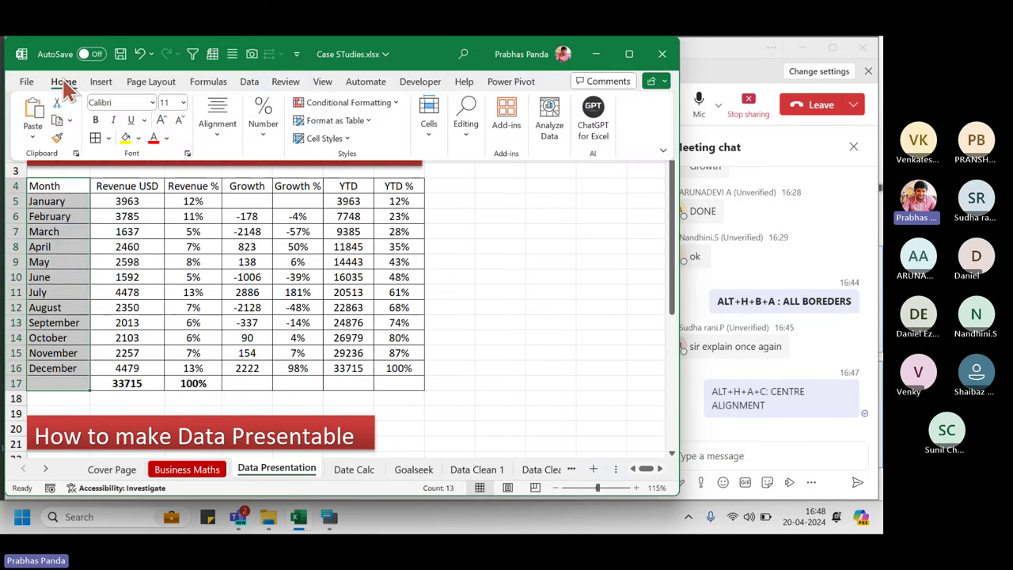
left_click(347, 147)
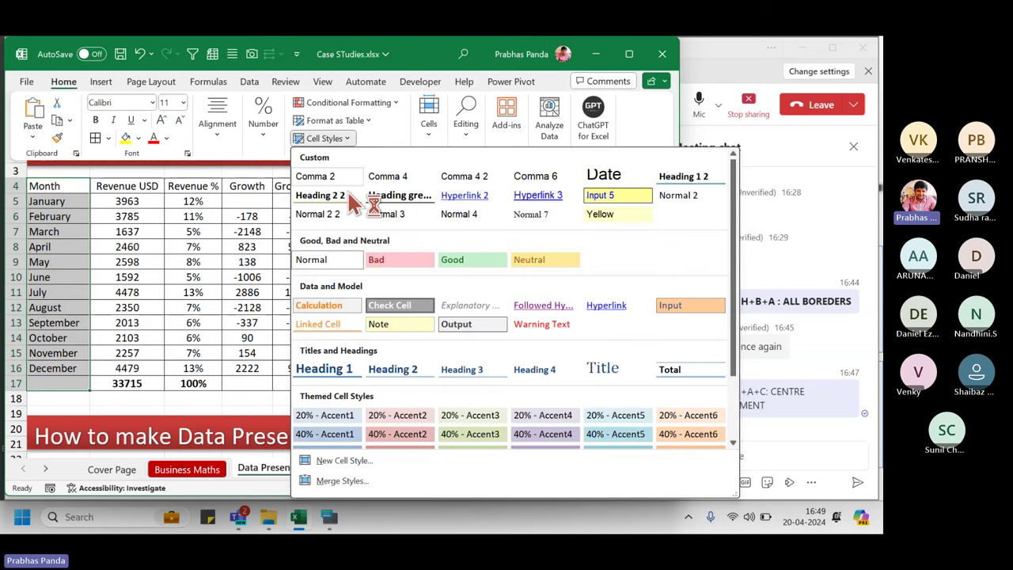
scroll(354, 205, "down", 3)
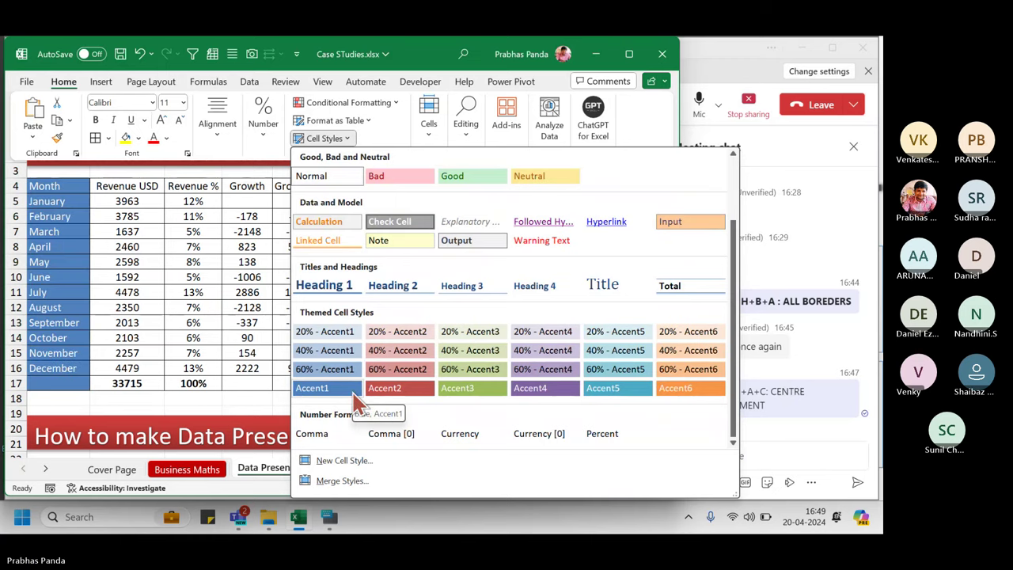
left_click(353, 404)
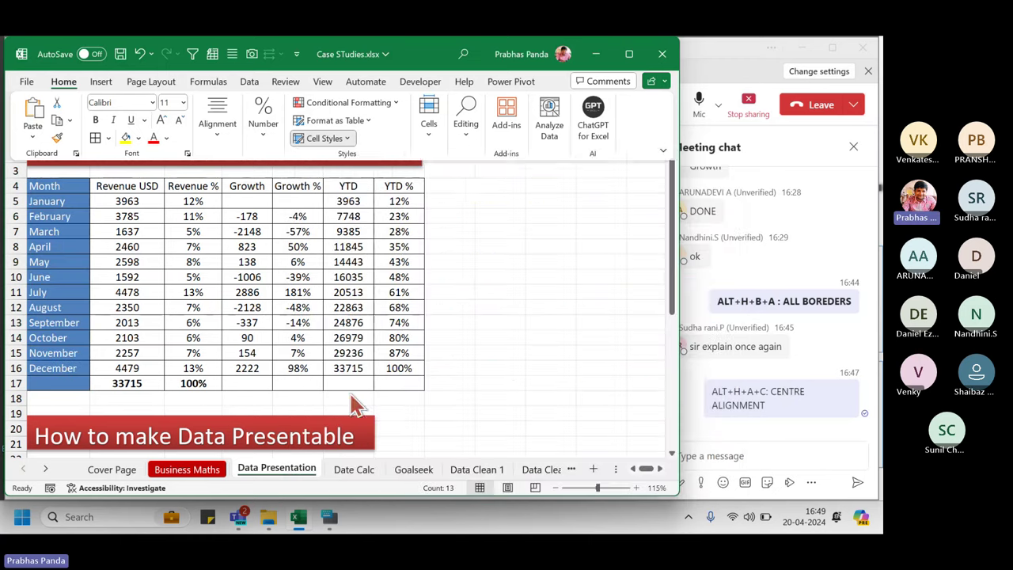
Give the headers B4:G4 the red Accent2 cell style, then select the whole table A4:G17.
left_click(115, 189)
key("ctrl+shift+Right")
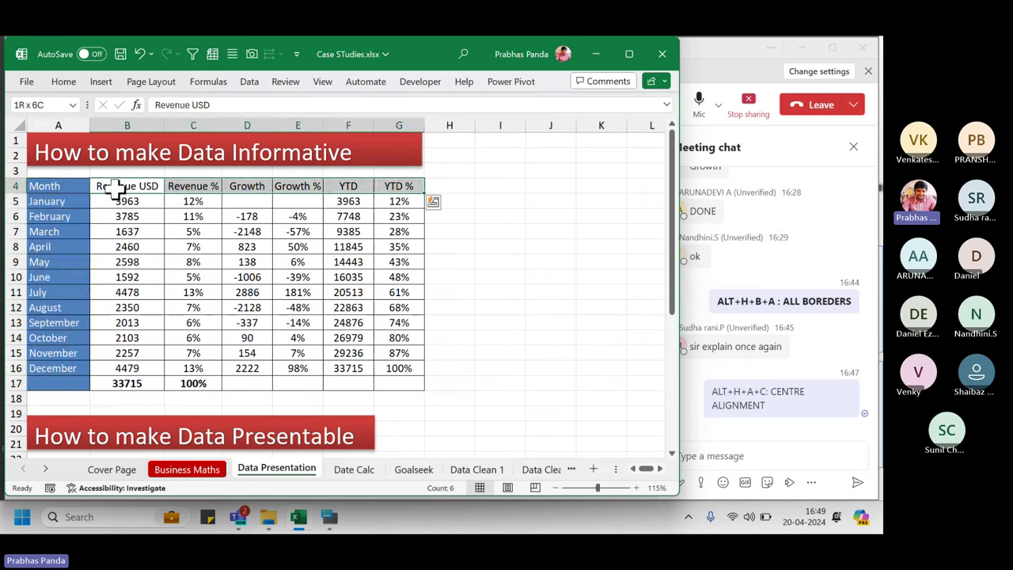
left_click(63, 83)
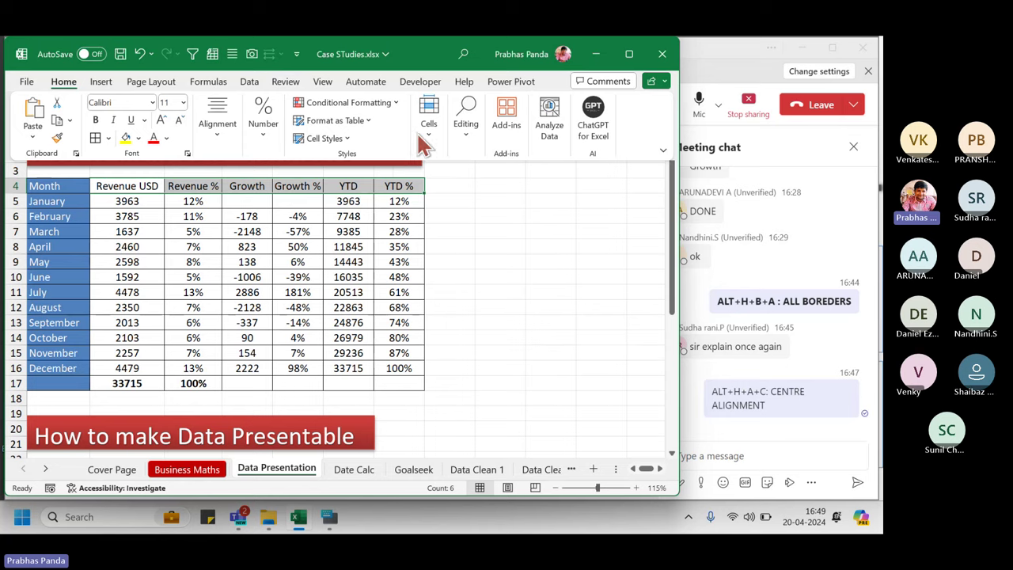
left_click(325, 139)
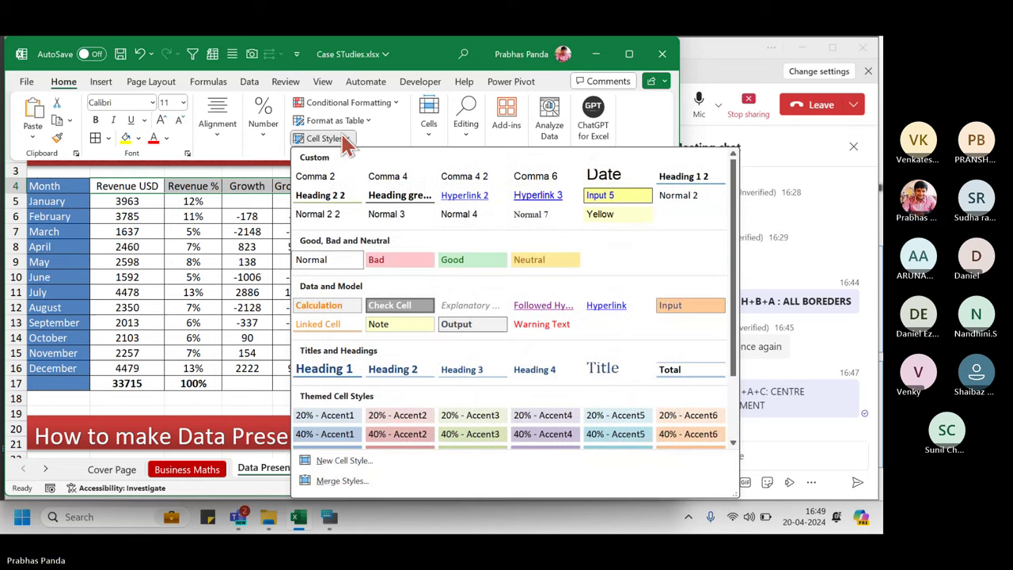
scroll(356, 339, "down", 2)
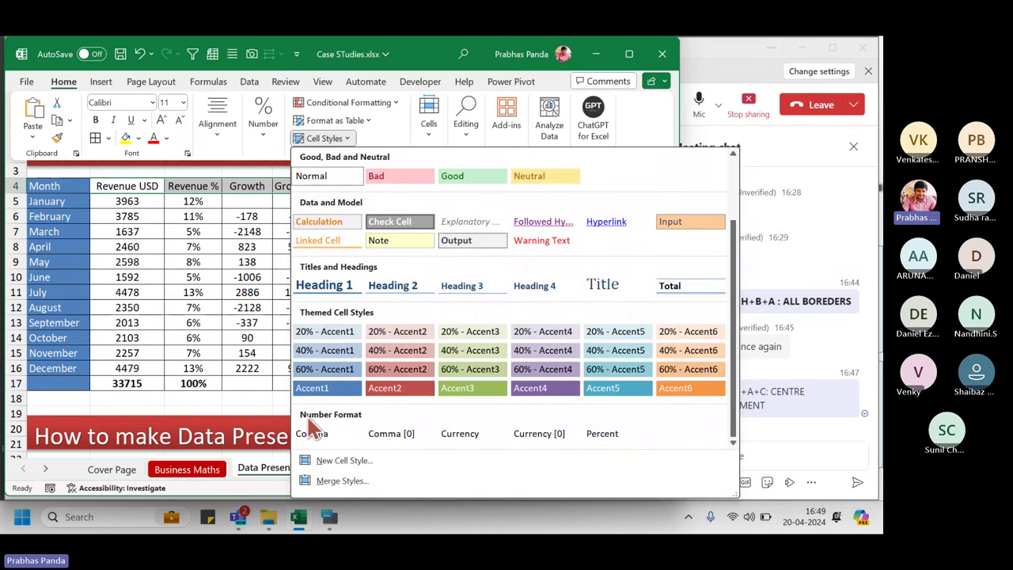
left_click(394, 391)
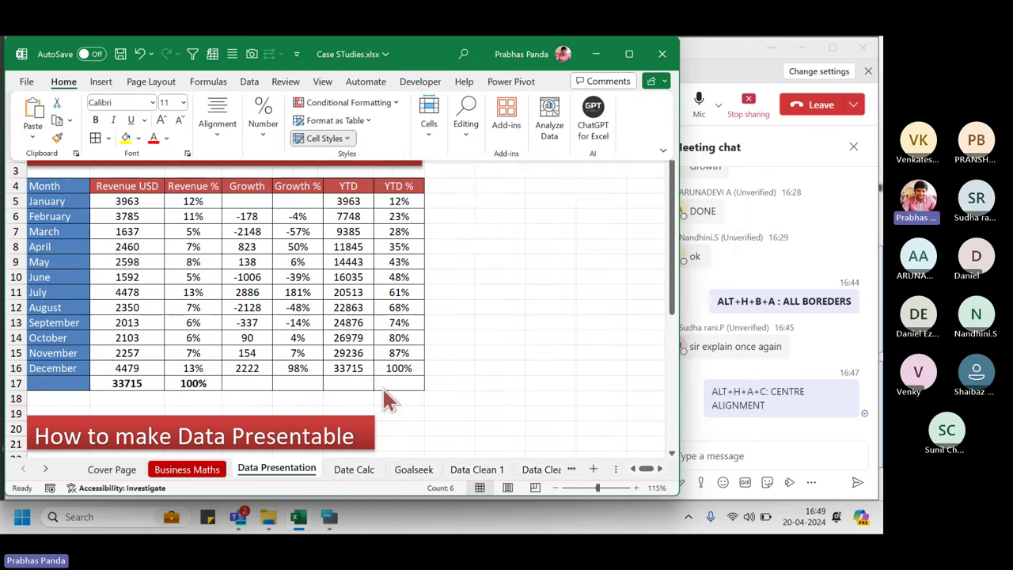
left_click(212, 266)
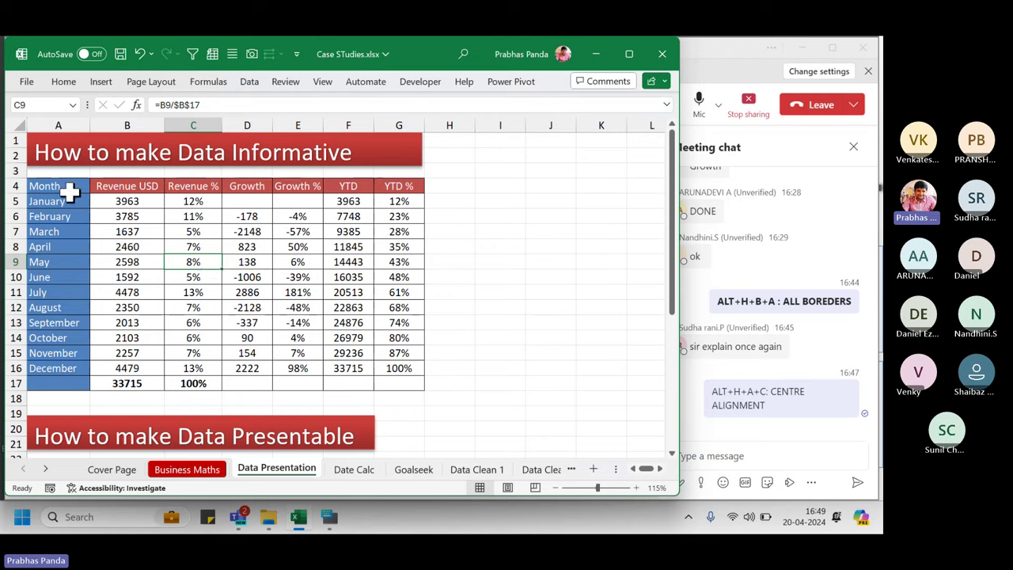
left_click_drag(70, 186, 388, 385)
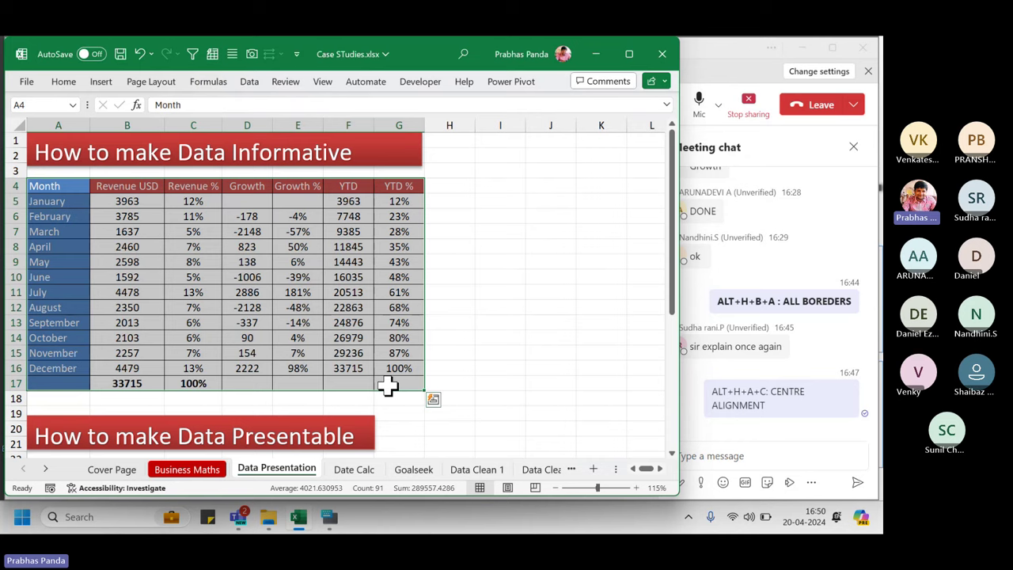
Copy the selected revenue table and launch PowerPoint from Windows search.
key("ctrl+c")
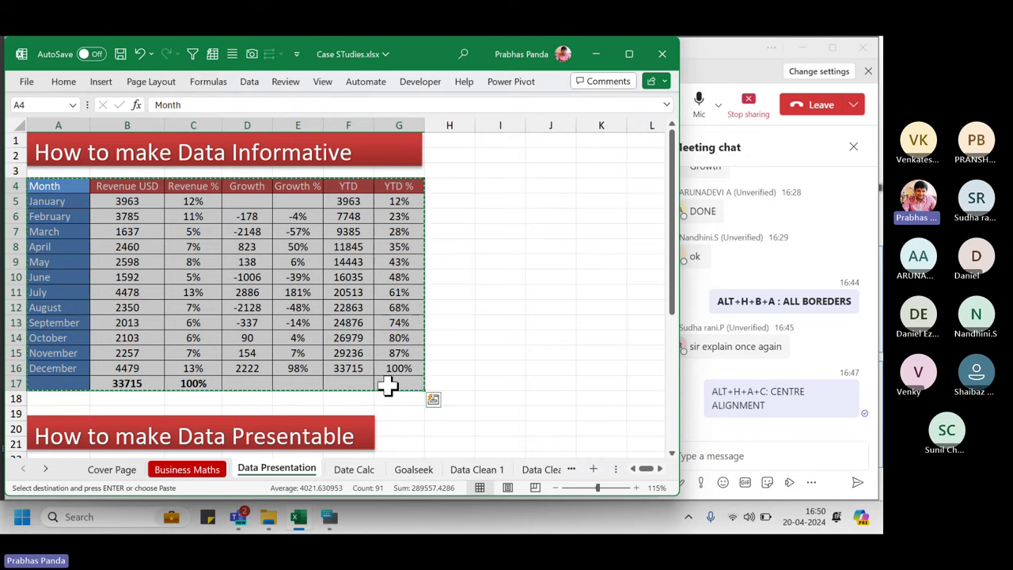
key("super")
type("OWERPOINT")
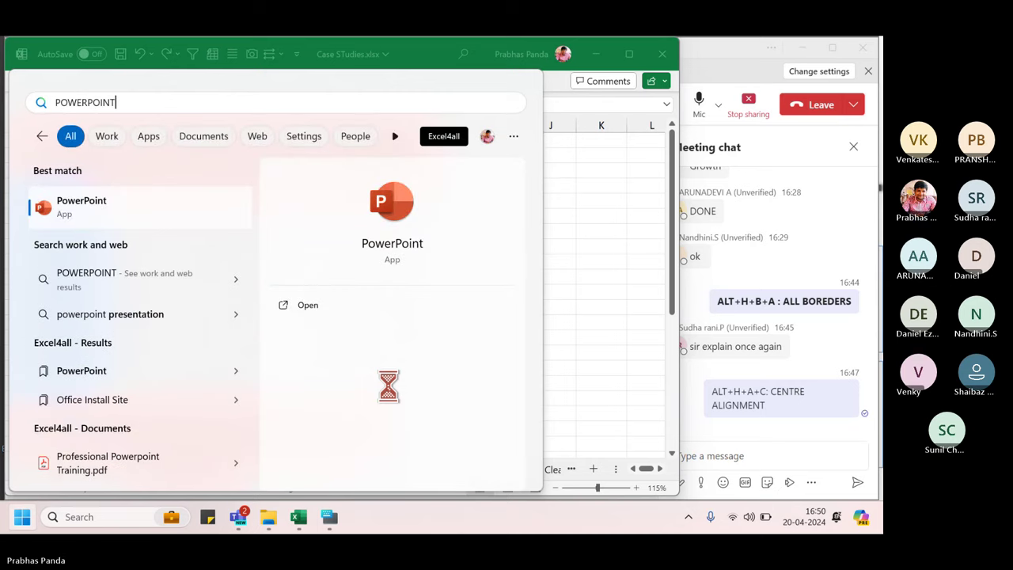
key("Return")
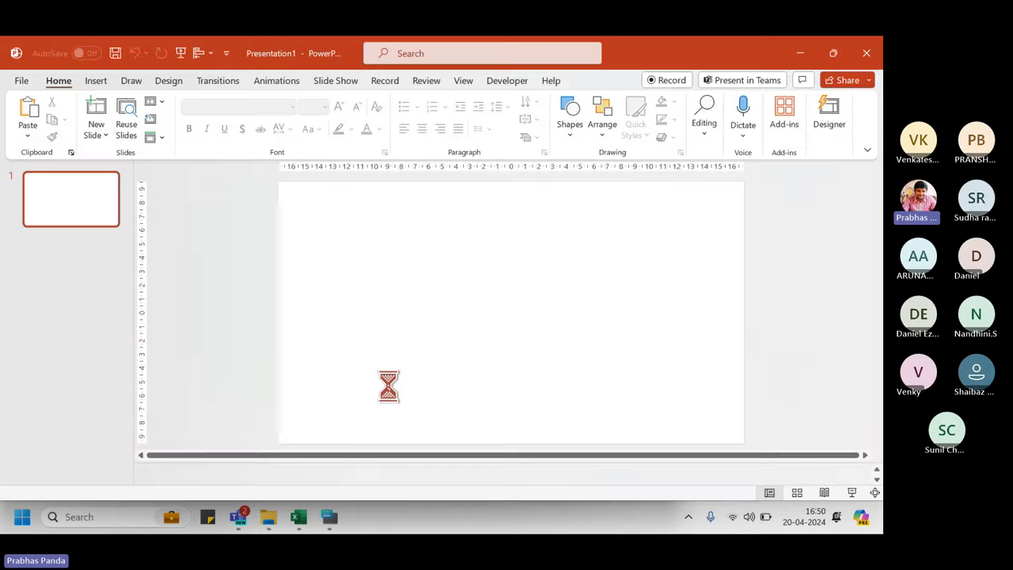
Clear the slide's placeholders, paste the table as a picture, then close PowerPoint without saving.
key("ctrl+a")
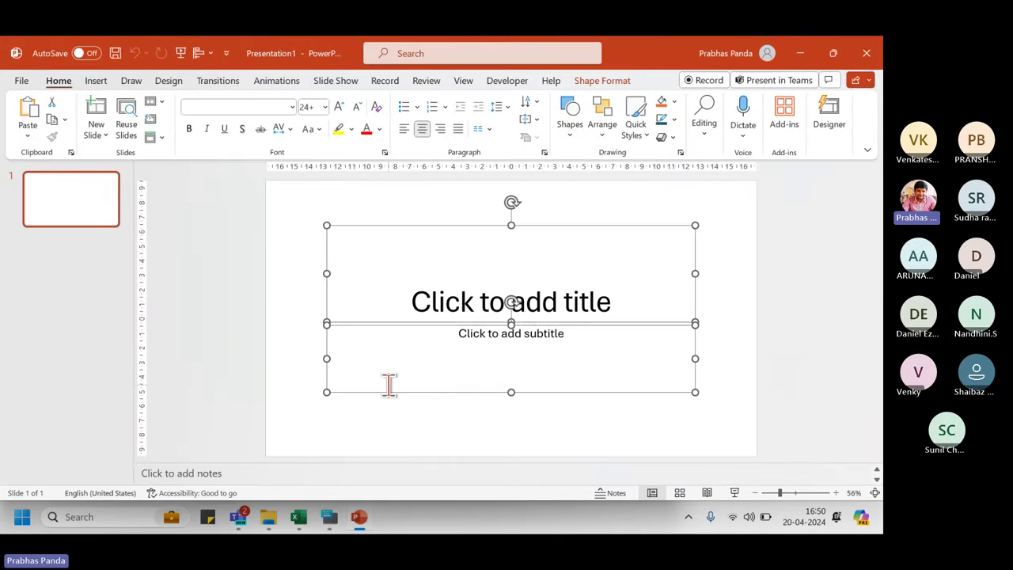
key("Delete")
right_click(354, 214)
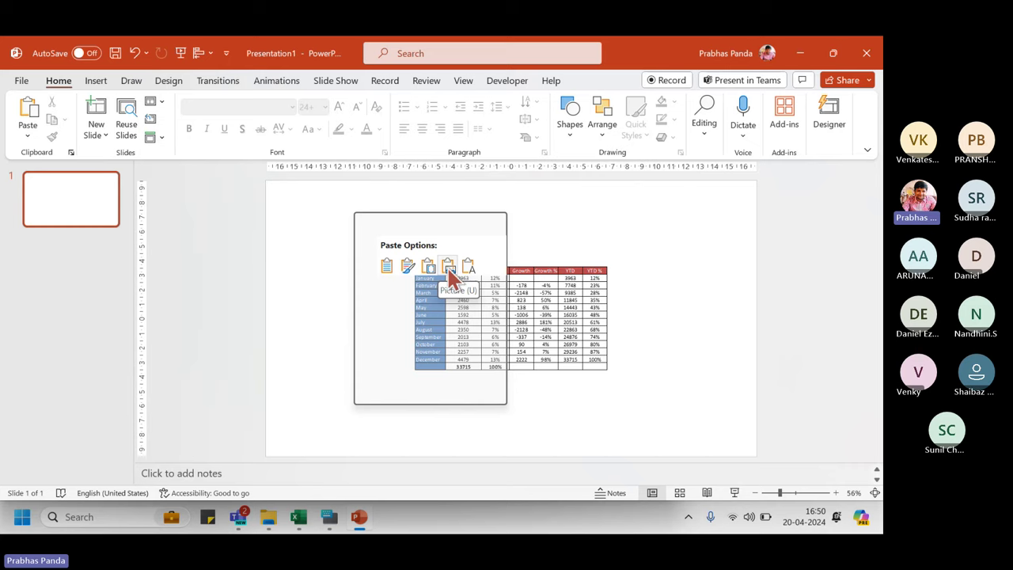
left_click(450, 269)
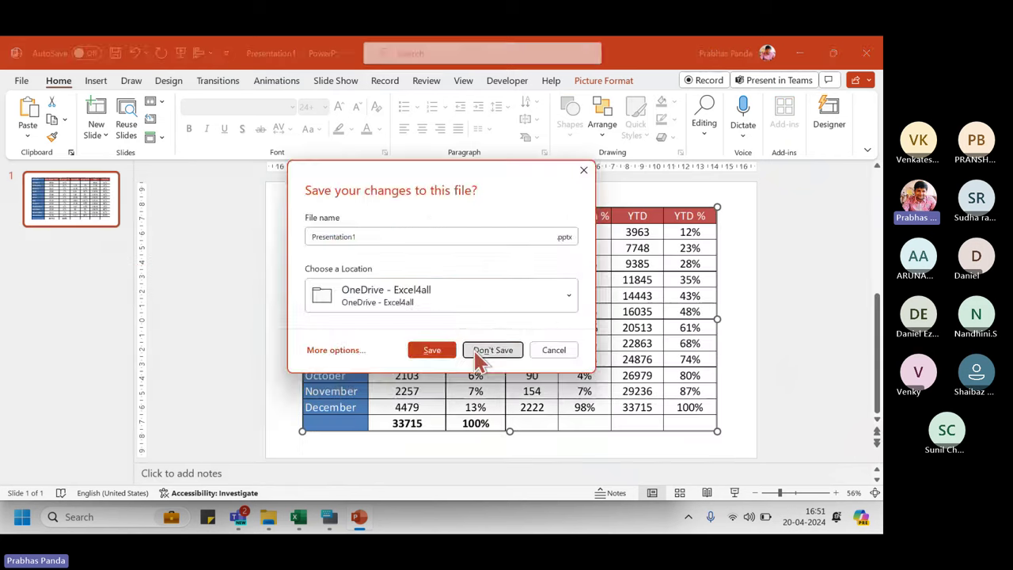
left_click(491, 349)
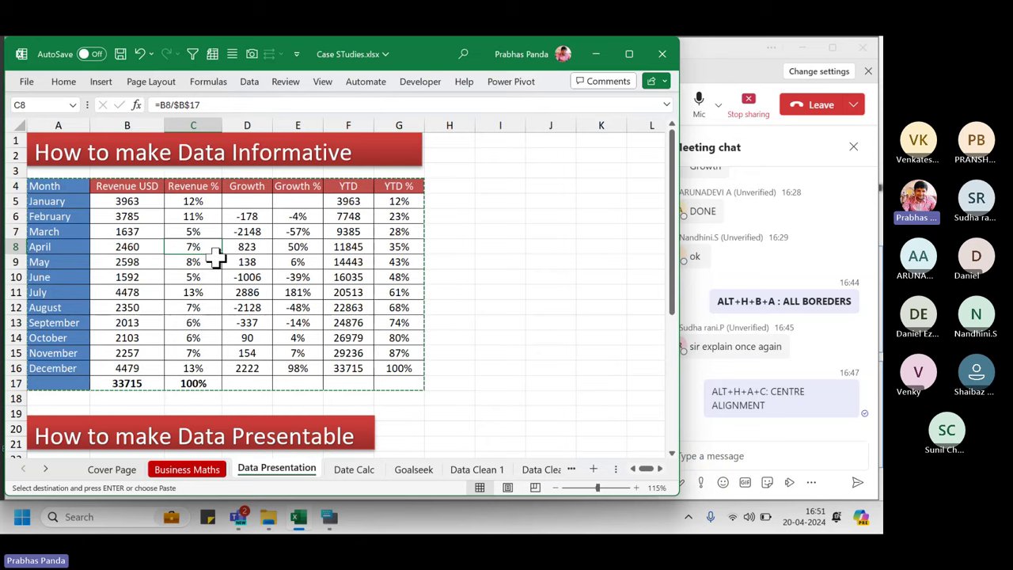
left_click(201, 220)
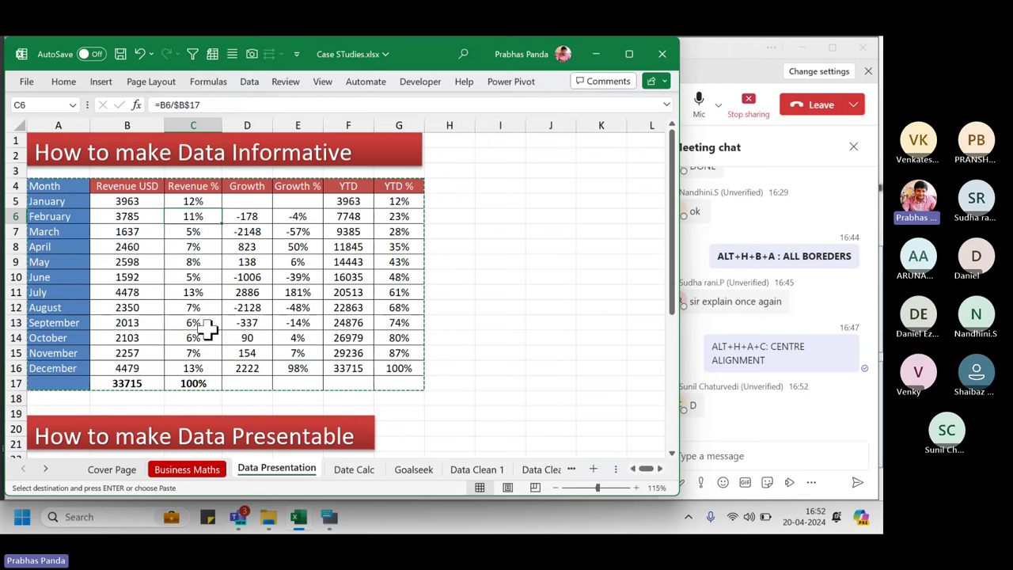
Scroll to the Data Presentable list, enlarge the window and select A23:B35 with Ctrl+A.
scroll(207, 328, "down", 3)
scroll(207, 327, "down", 2)
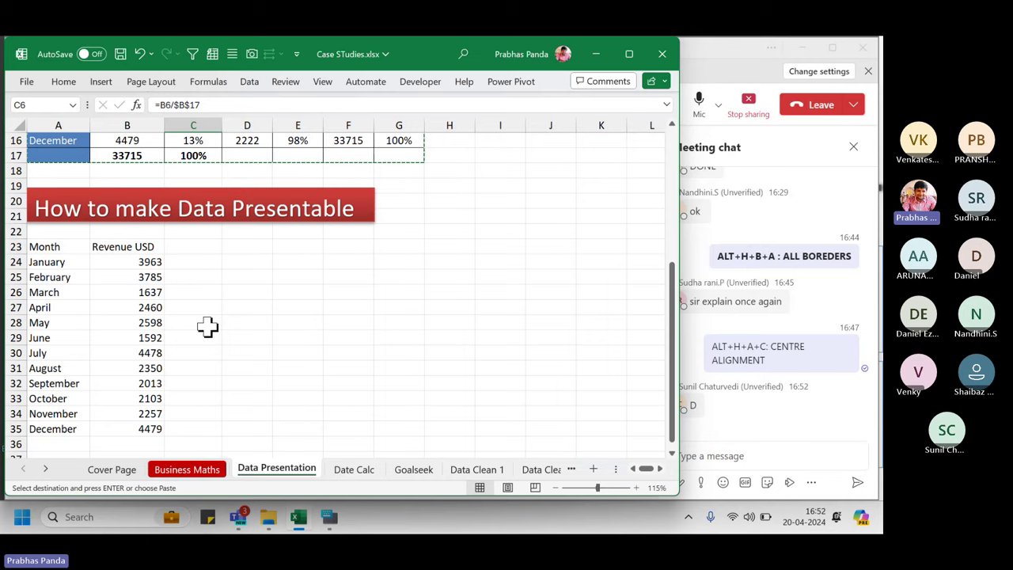
scroll(208, 327, "up", 5)
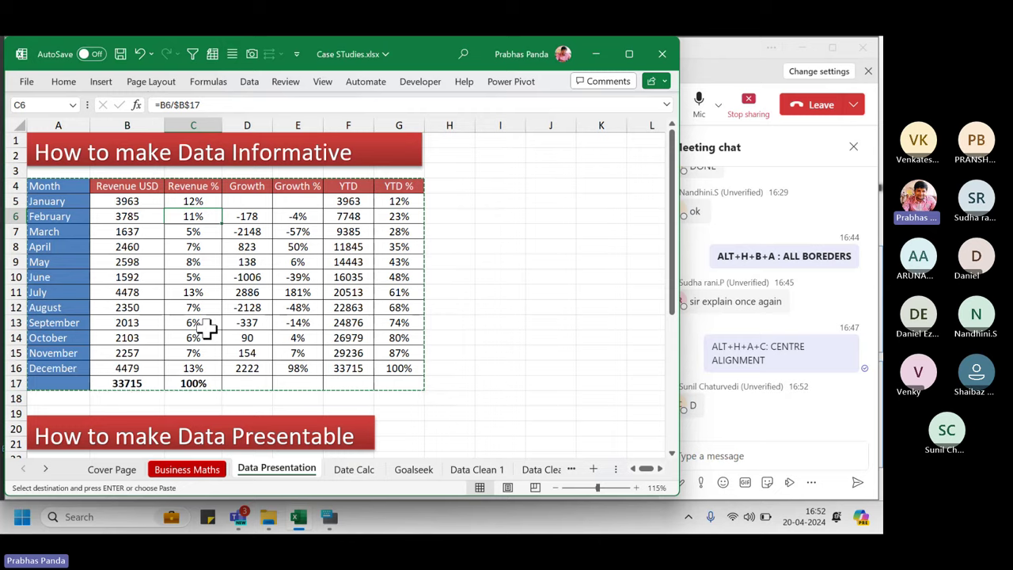
scroll(208, 328, "down", 7)
scroll(204, 335, "up", 1)
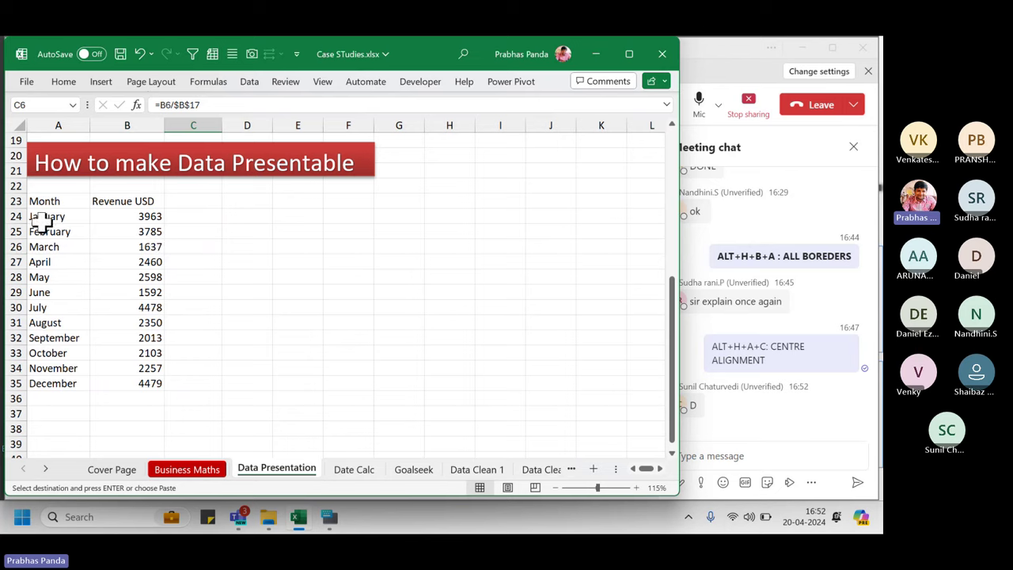
left_click(154, 278)
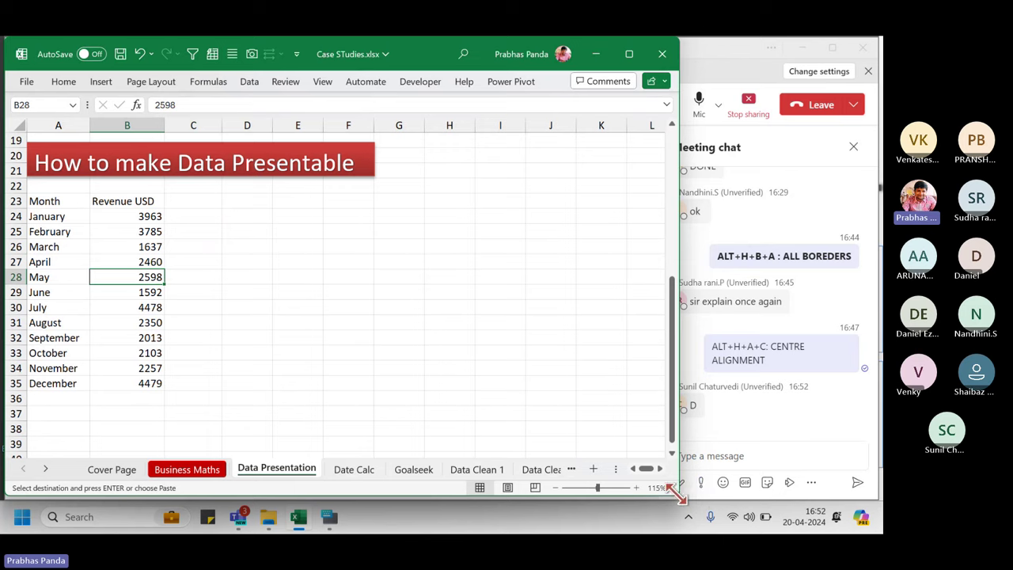
left_click_drag(678, 494, 681, 502)
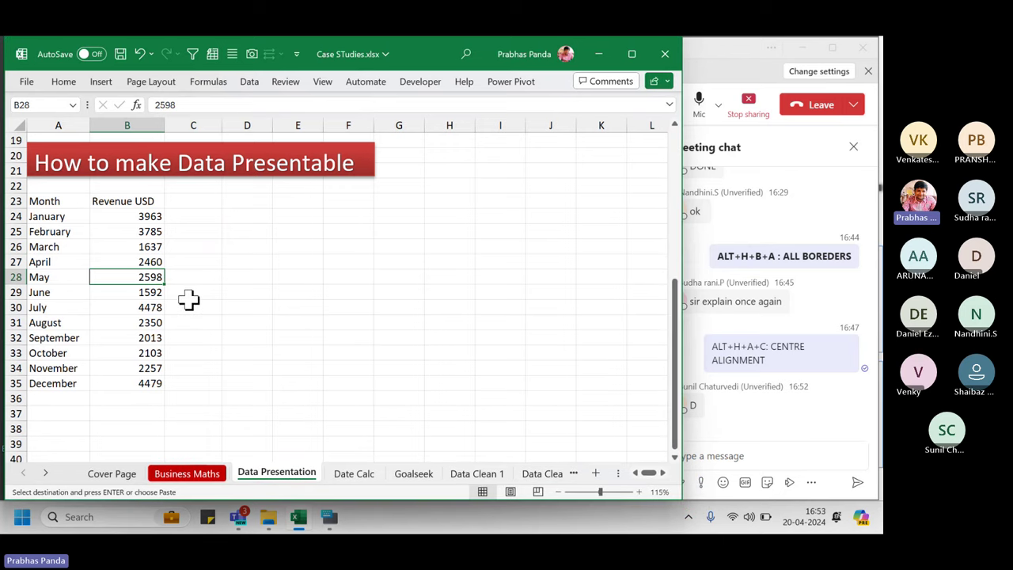
key("ctrl+a")
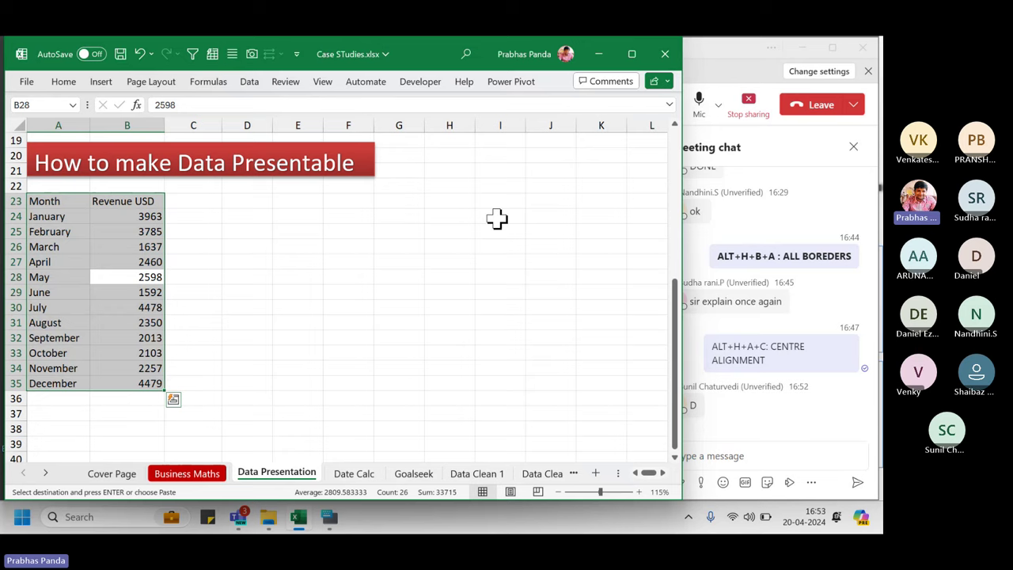
Convert $A$23:$B$35 into a table with 'My table has headers' checked.
key("ctrl+t")
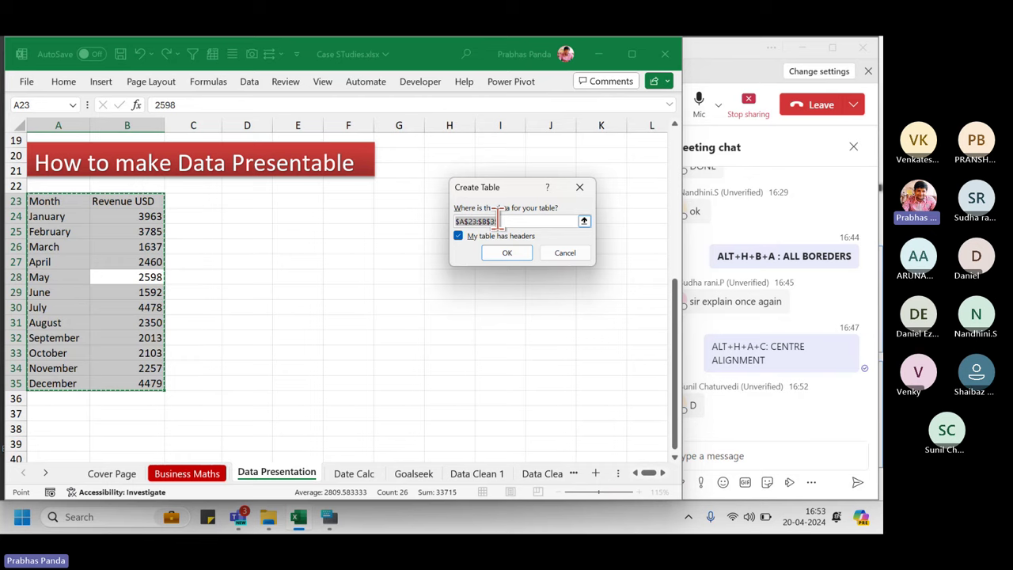
left_click_drag(498, 191, 271, 228)
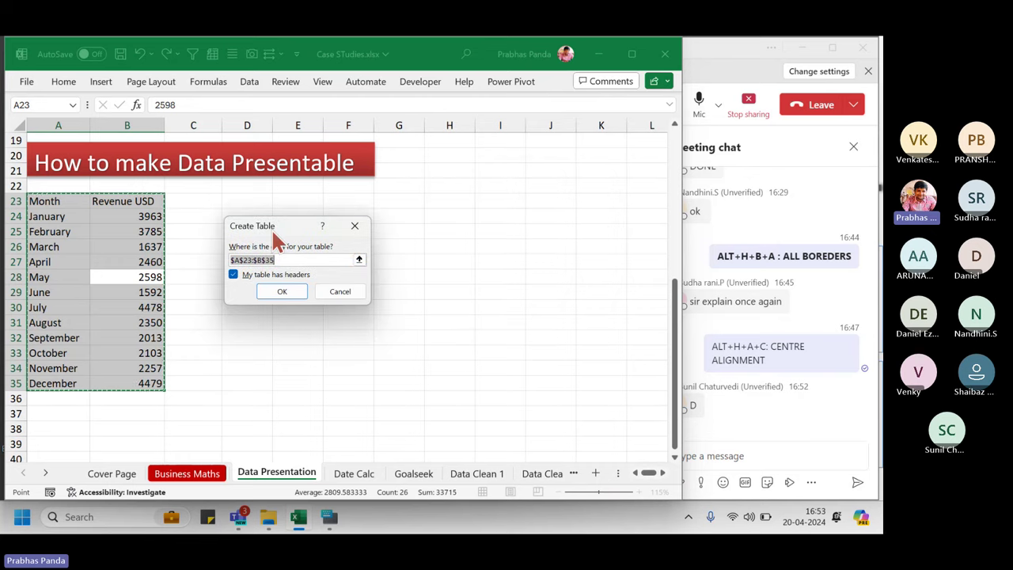
left_click(286, 291)
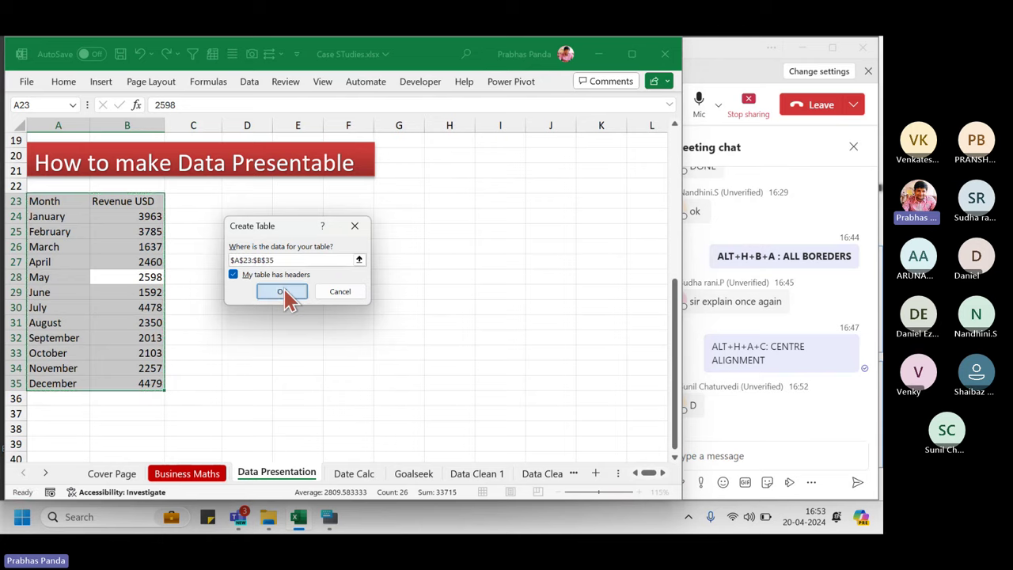
left_click(122, 261)
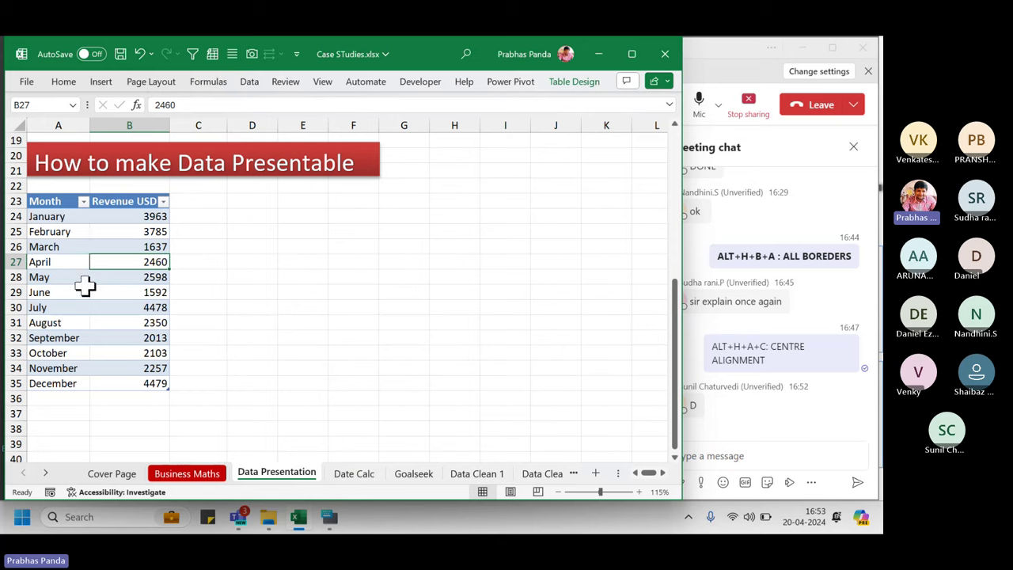
Apply the red Medium style from Format as Table to the Month/Revenue table.
left_click(63, 82)
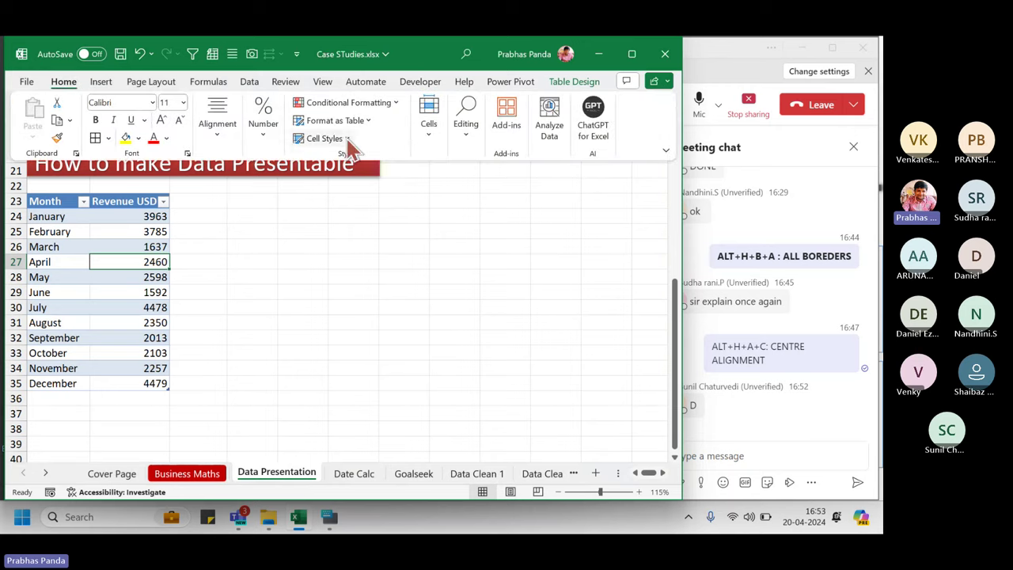
left_click(366, 129)
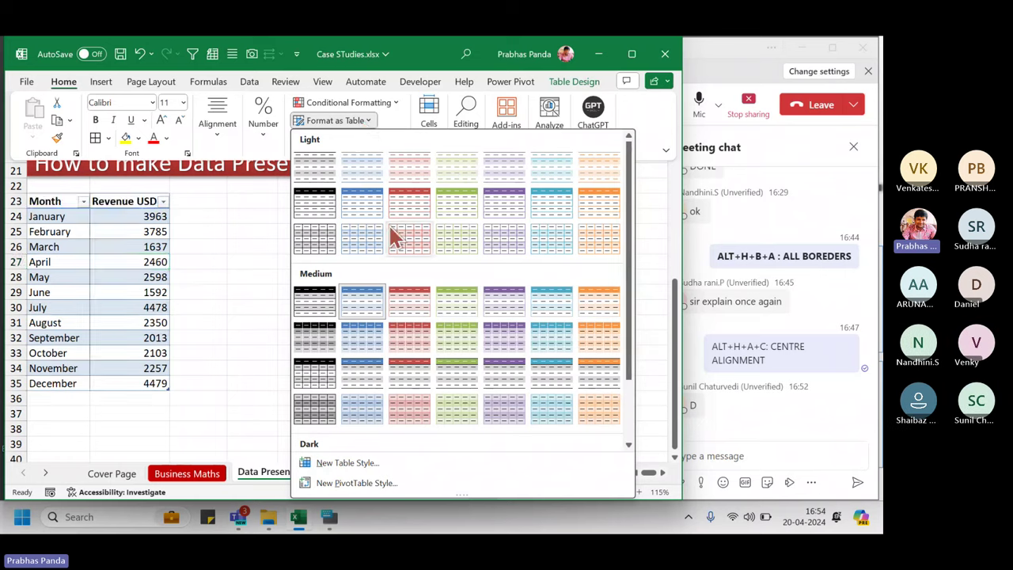
scroll(396, 238, "down", 2)
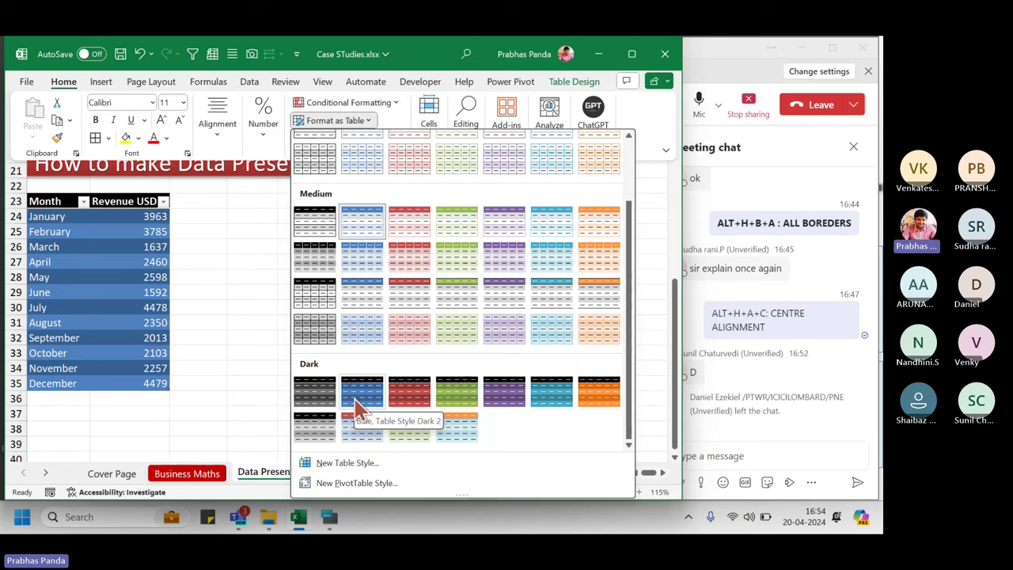
scroll(354, 409, "up", 2)
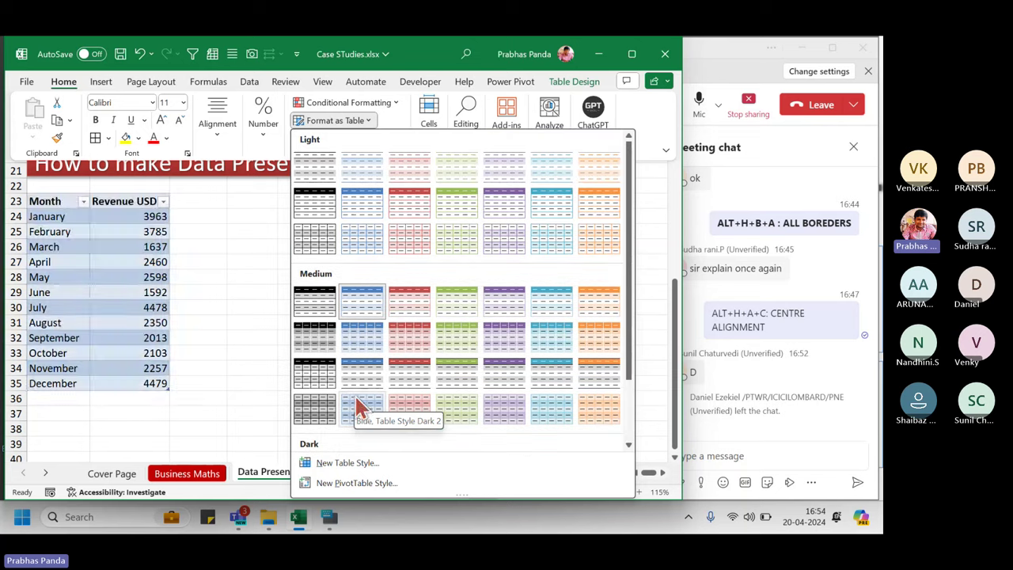
left_click(396, 369)
left_click(140, 293)
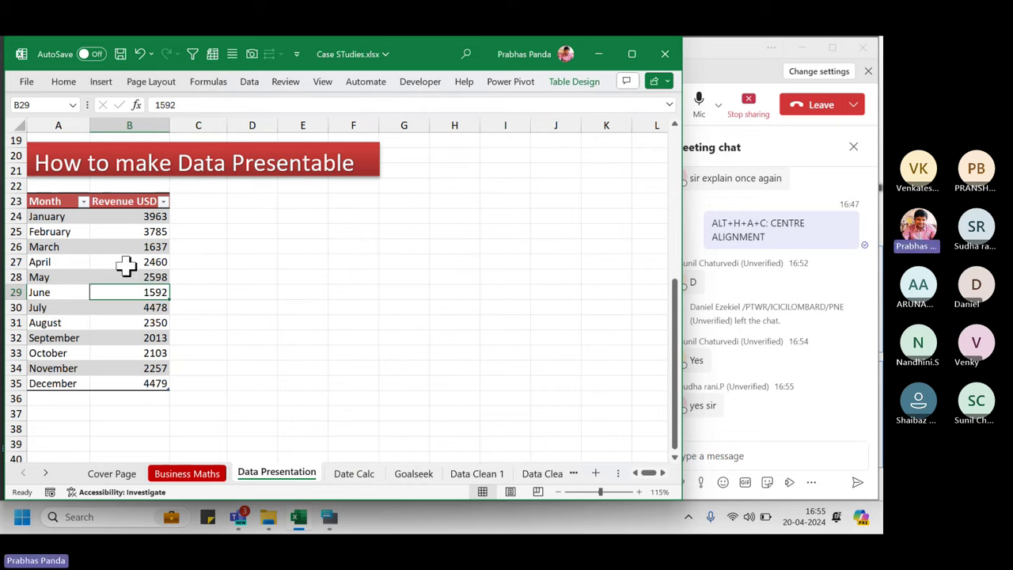
Check the Revenue USD column sum, then type the heading INCENTIVE into C23.
left_click_drag(129, 202, 105, 393)
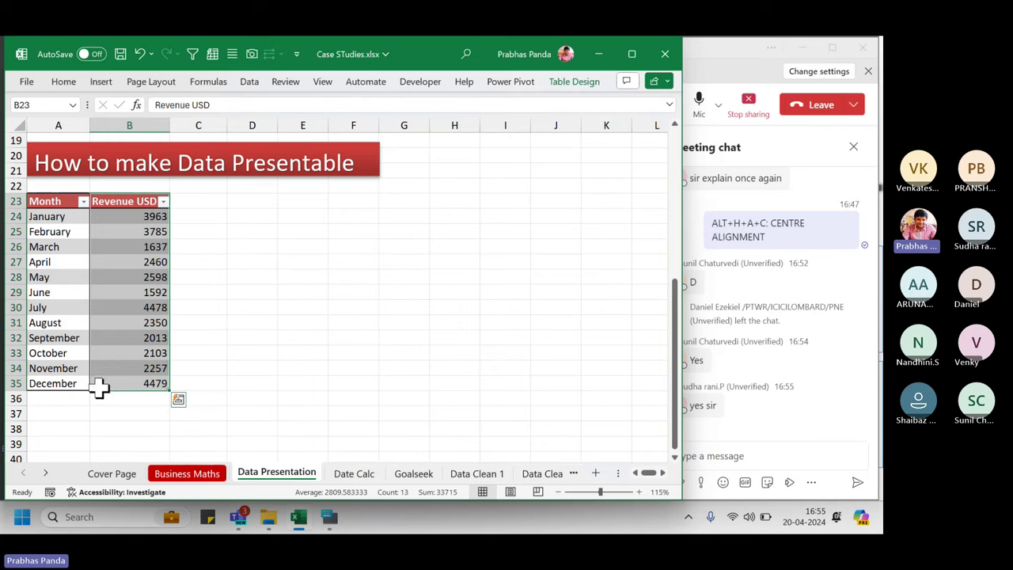
scroll(104, 393, "up", 1)
scroll(177, 299, "down", 1)
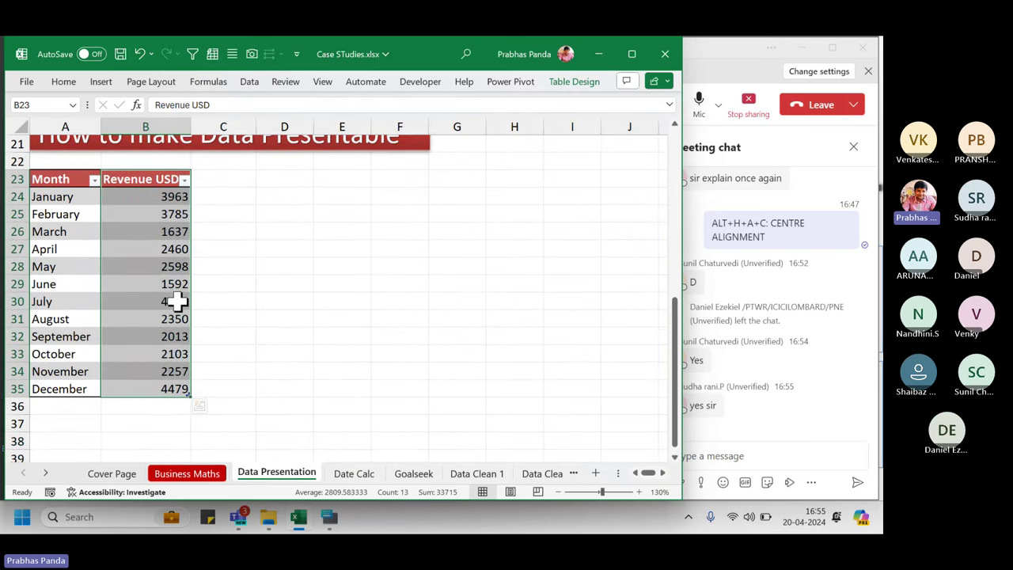
left_click(161, 191)
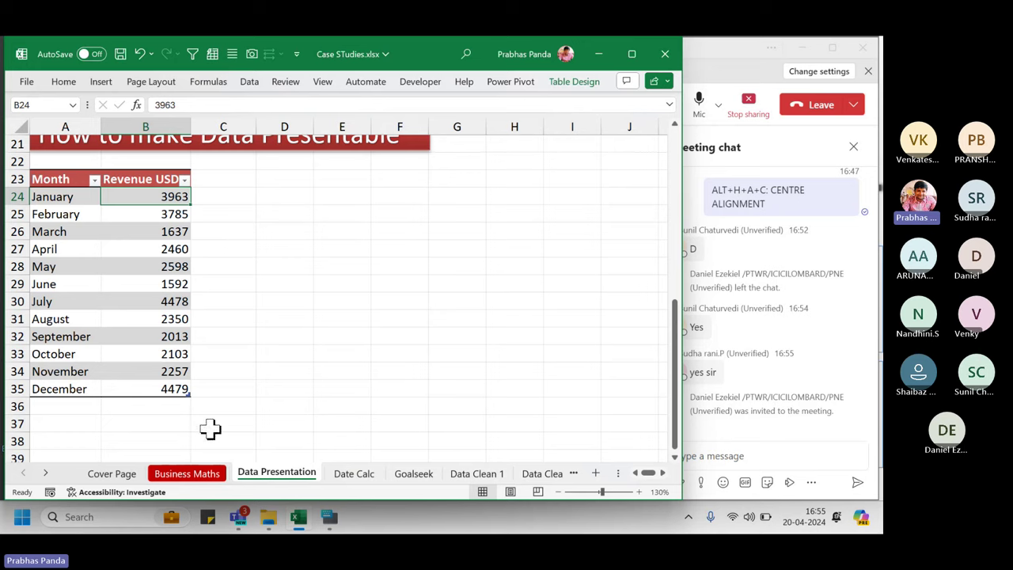
left_click(231, 180)
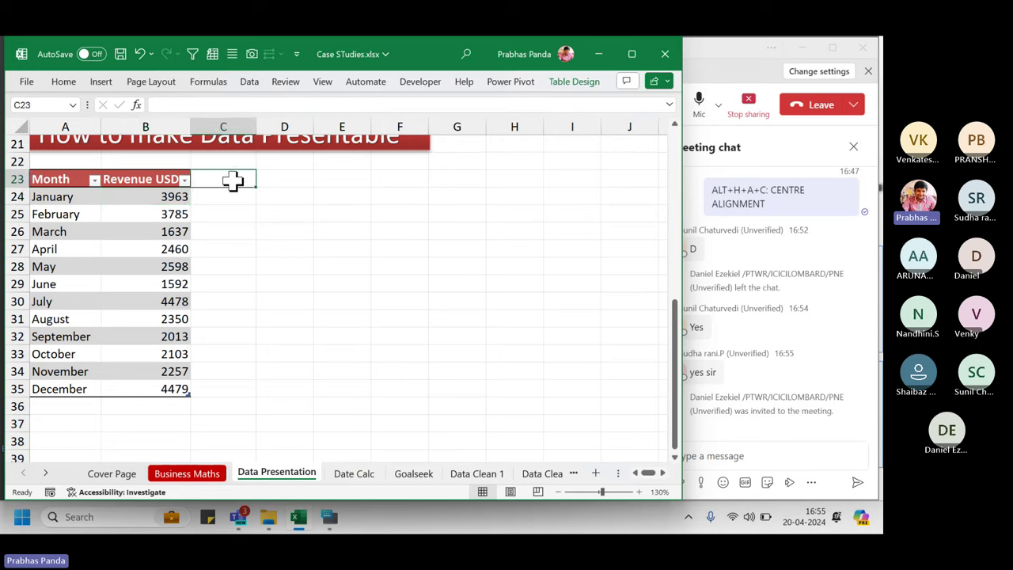
type("iNCENTIVE")
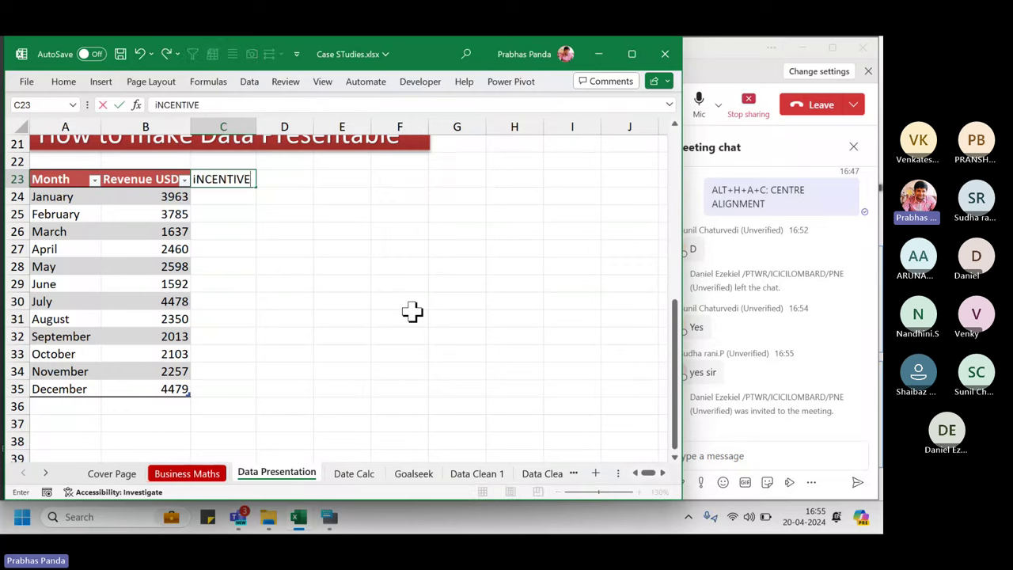
Confirm the C23 heading so the table gains an Incentive column.
key("Return")
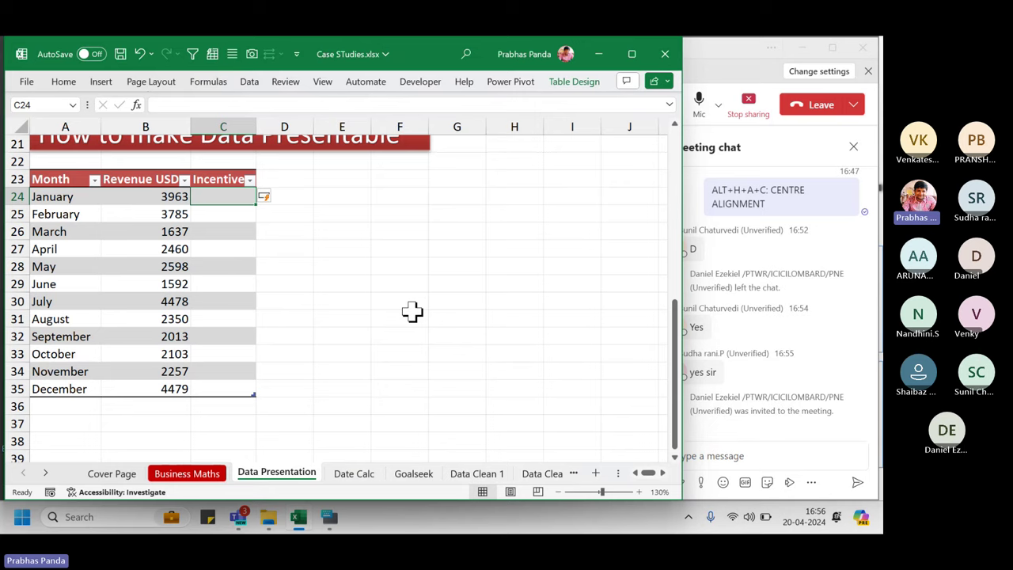
Enter =[@[Revenue USD]]*2% in C24 so Incentive fills down, 79.26 through 89.58.
type("=")
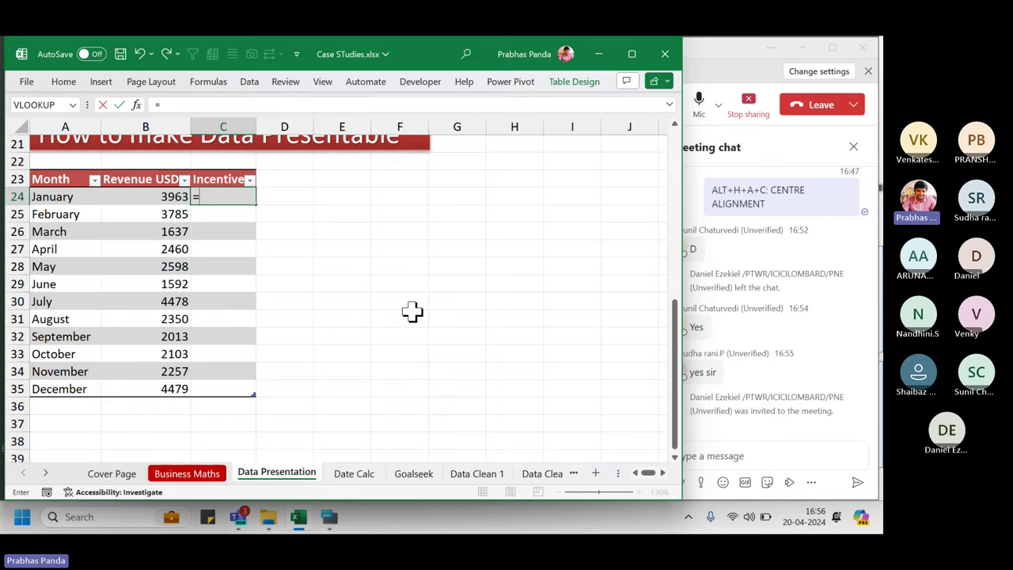
key("Left")
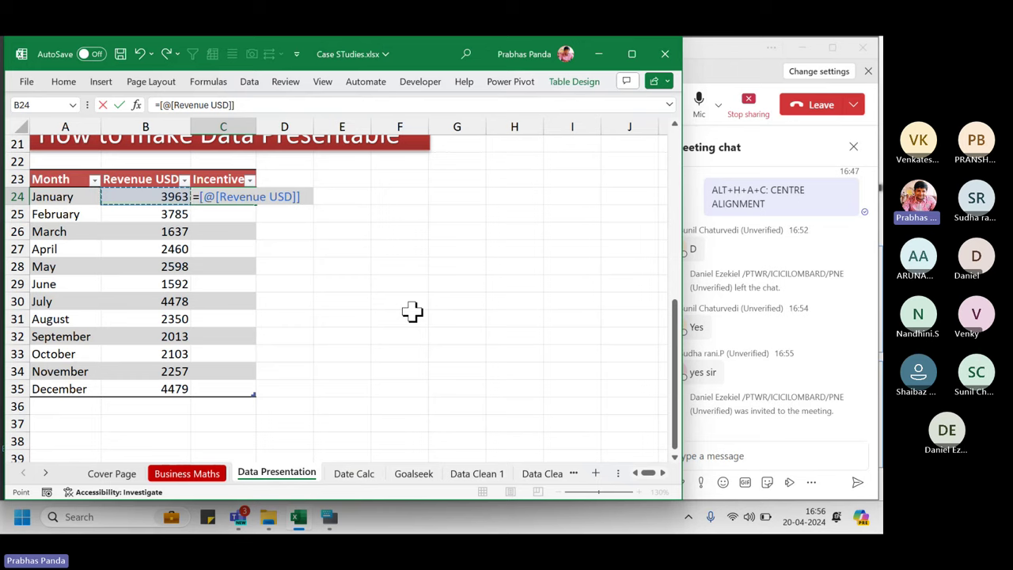
type("*2")
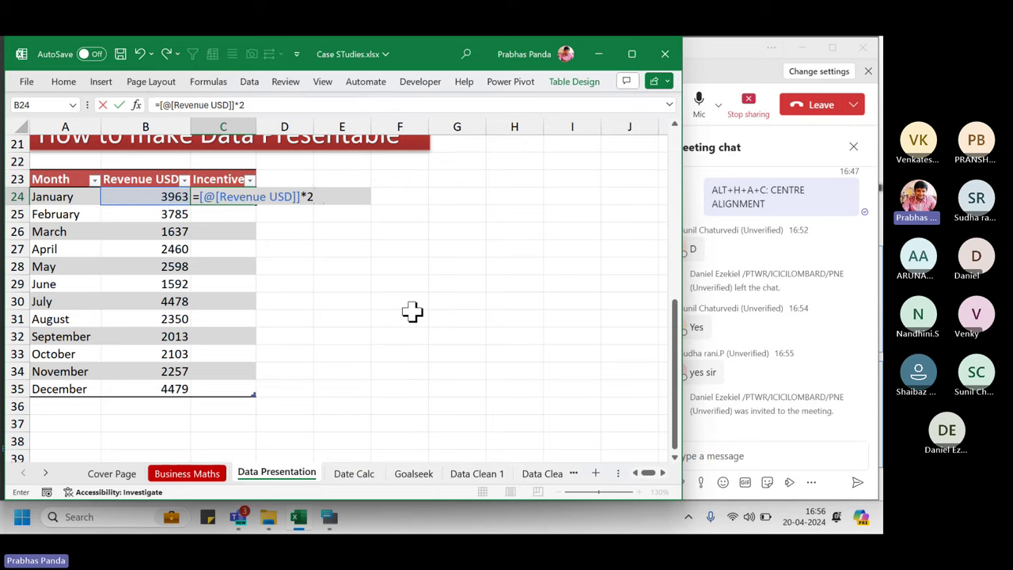
type("%")
key("Return")
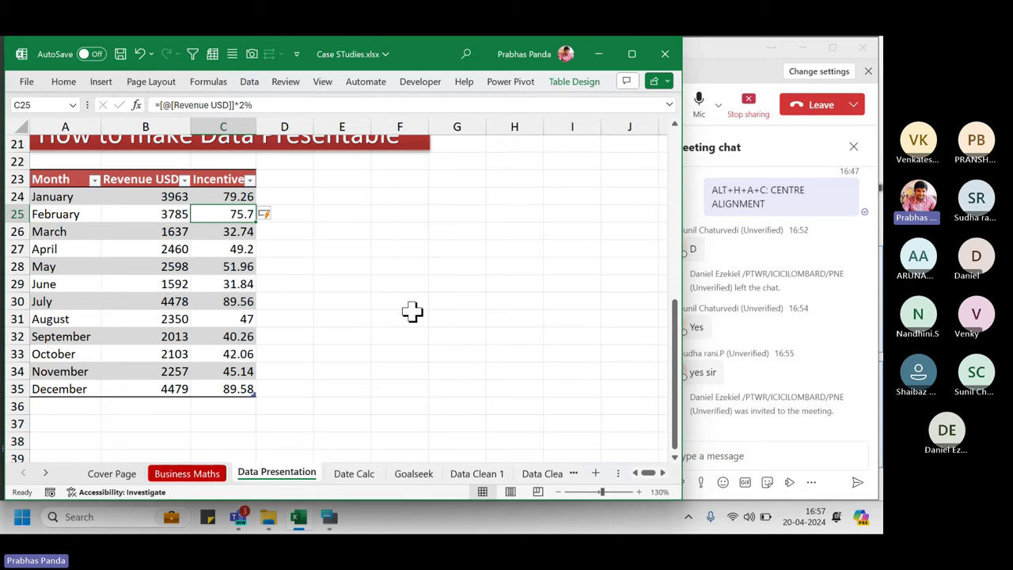
key("Up")
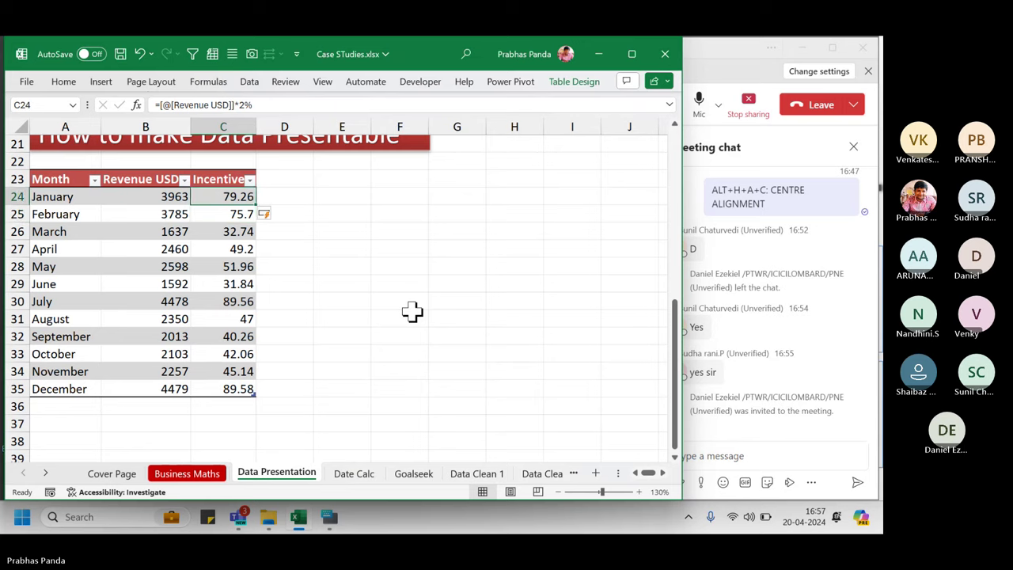
key("F2")
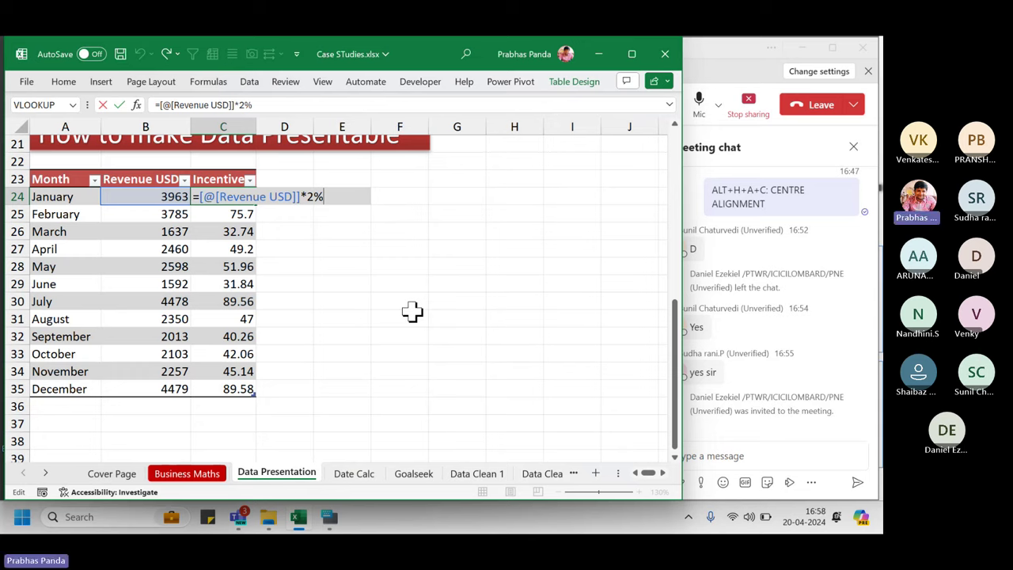
key("ctrl+Return")
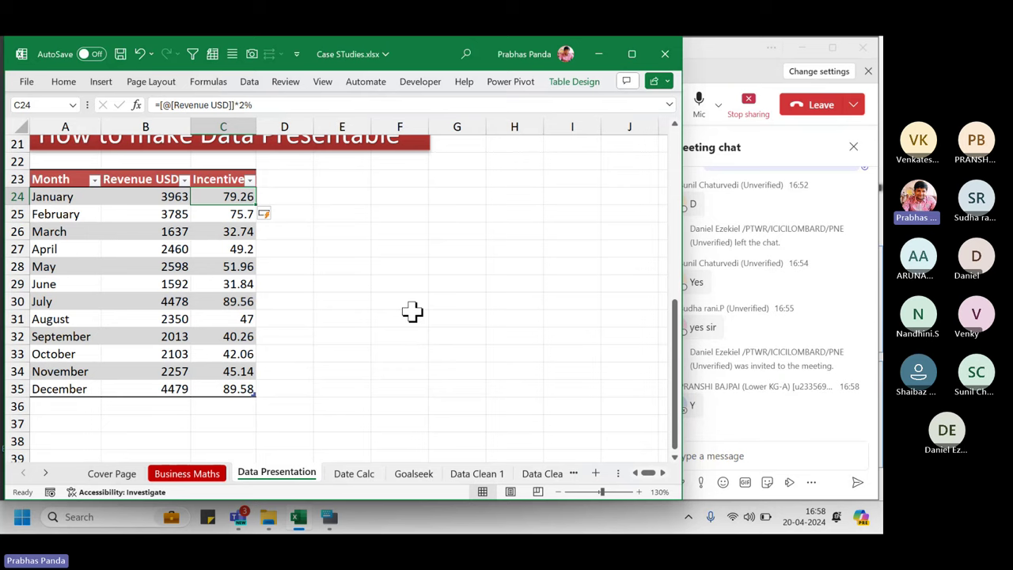
Enter the header 'Net Revenue' in D23 so the table gains a fourth column.
left_click(287, 180)
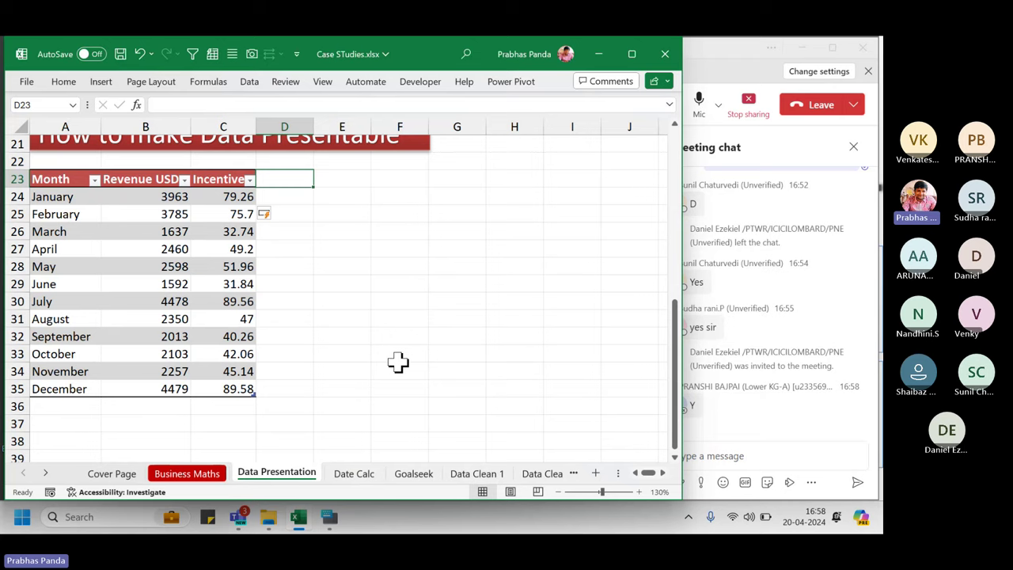
type("Net Revenue")
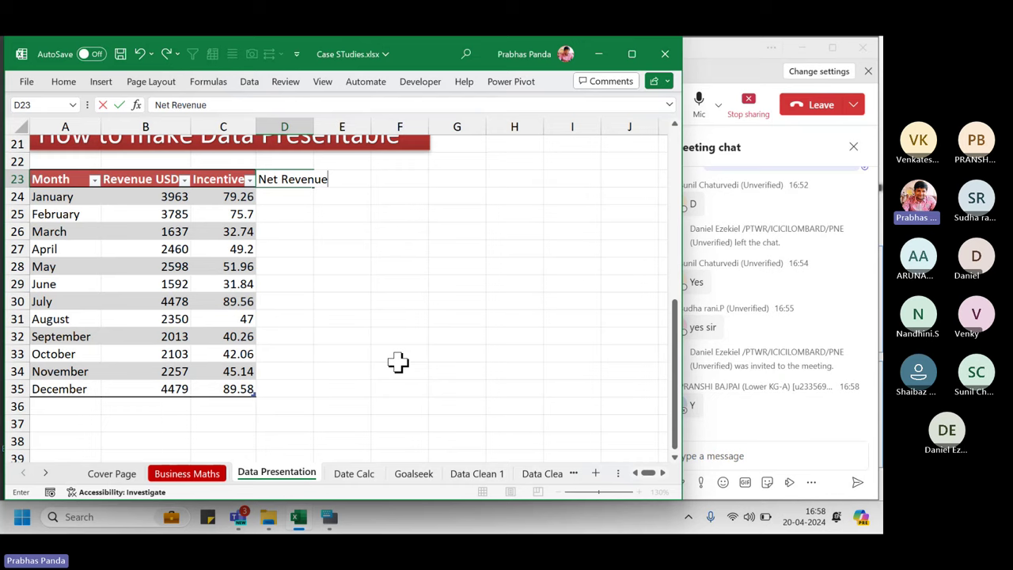
key("Return")
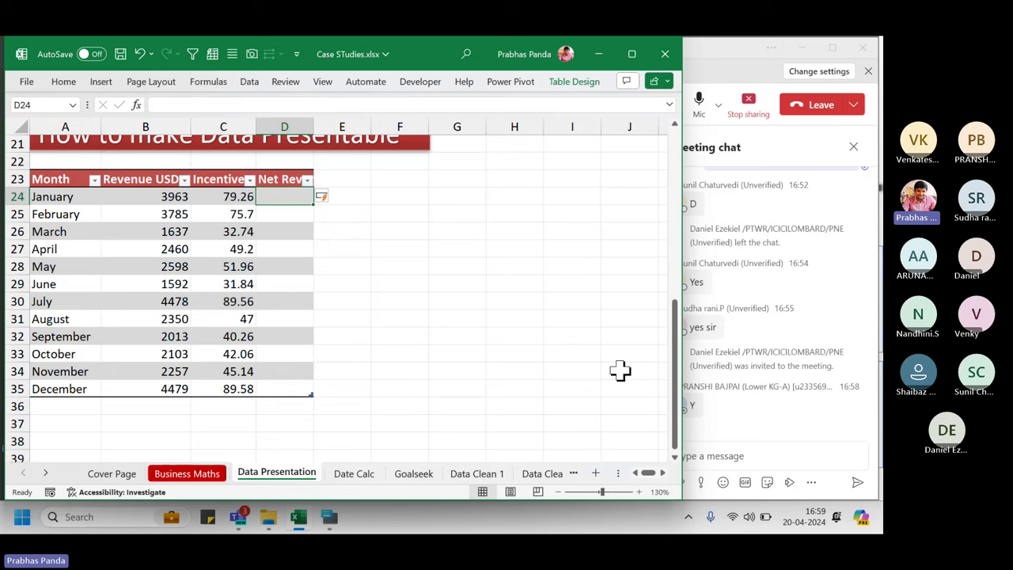
type("=")
key("Left")
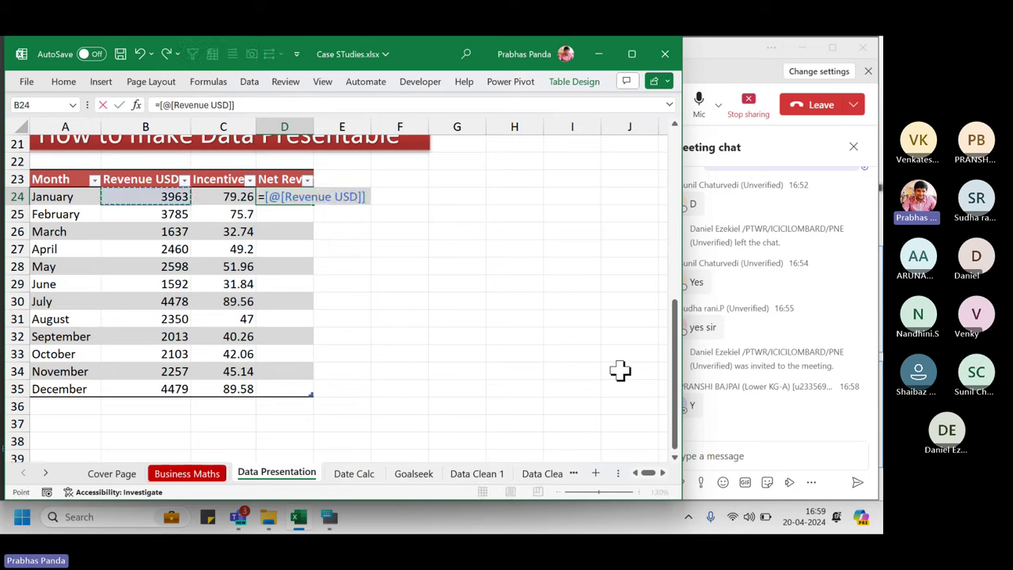
type("-")
key("Left")
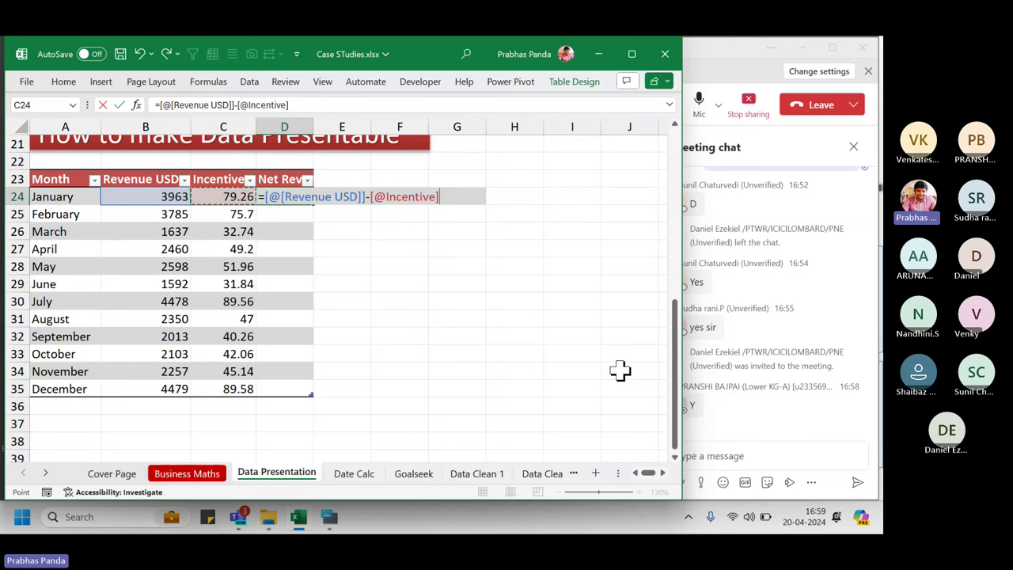
key("ctrl+Return")
key("Return")
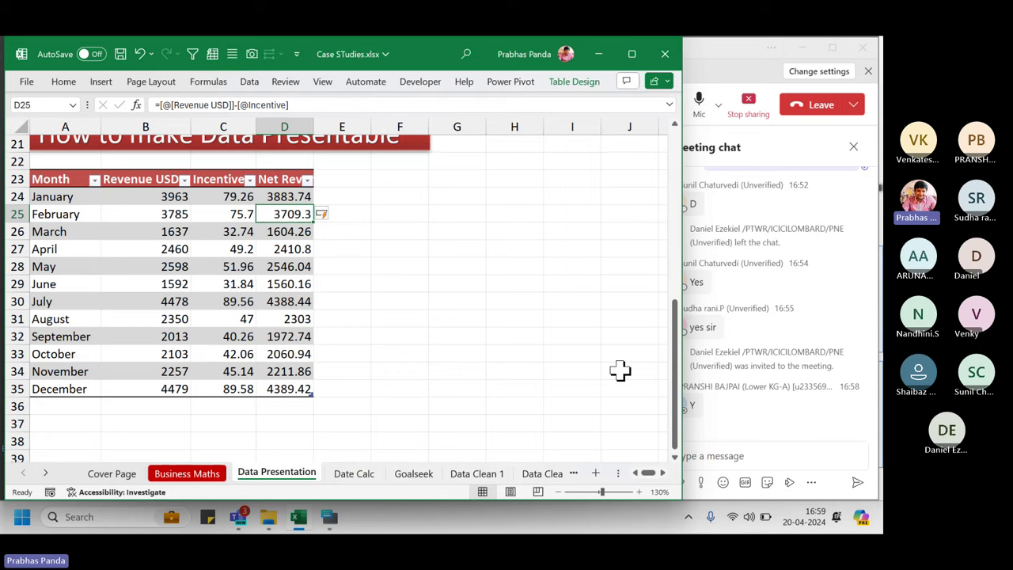
key("Up")
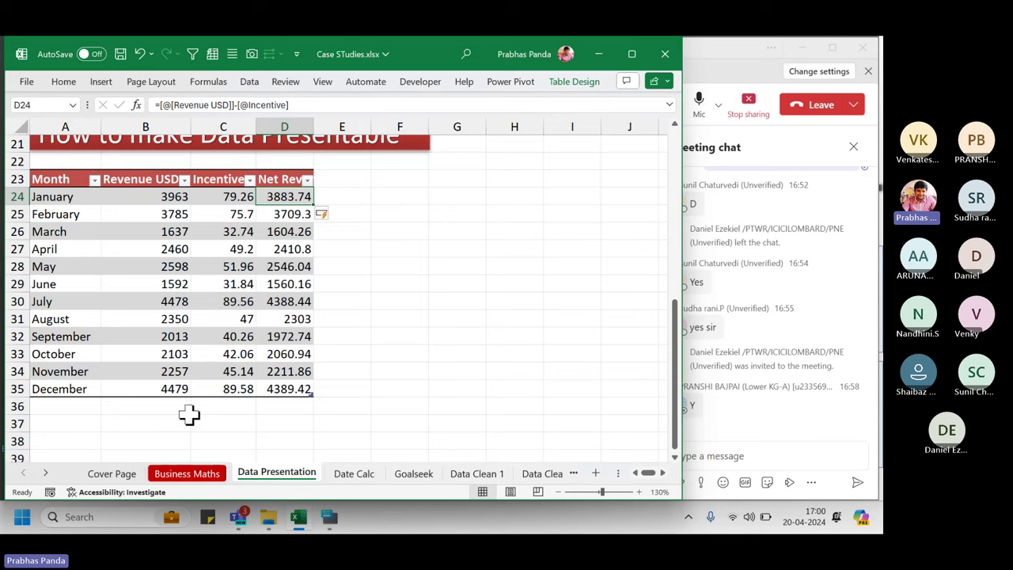
Turn on the table's Total Row, which sums Net Revenue to 33040.7 in row 36.
left_click(183, 230)
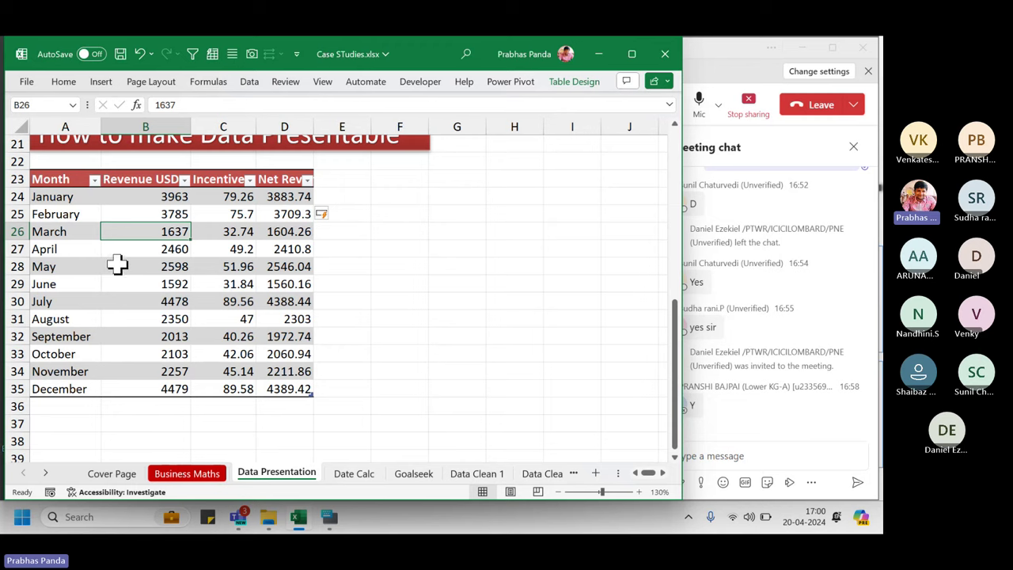
left_click(572, 82)
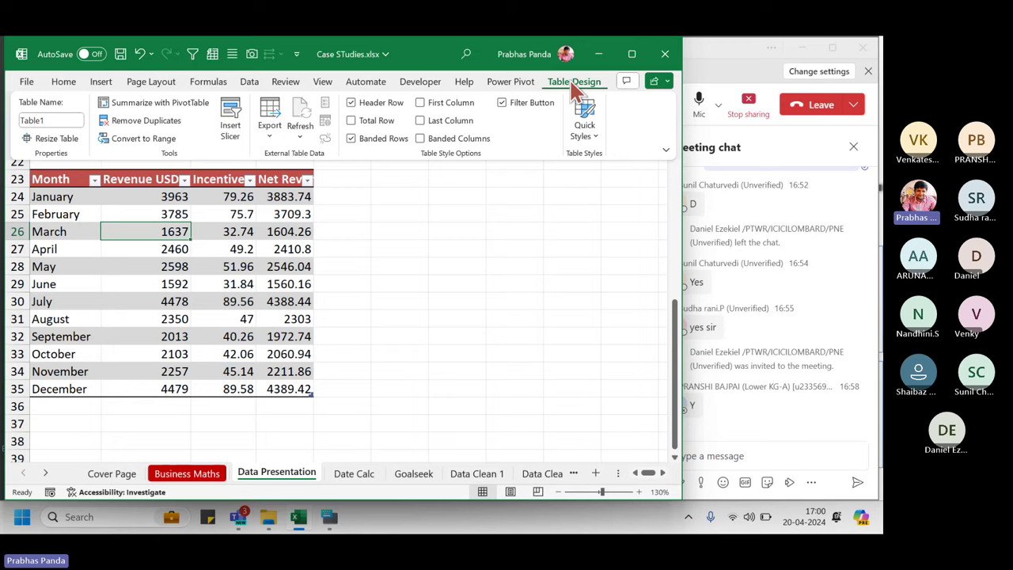
left_click(358, 128)
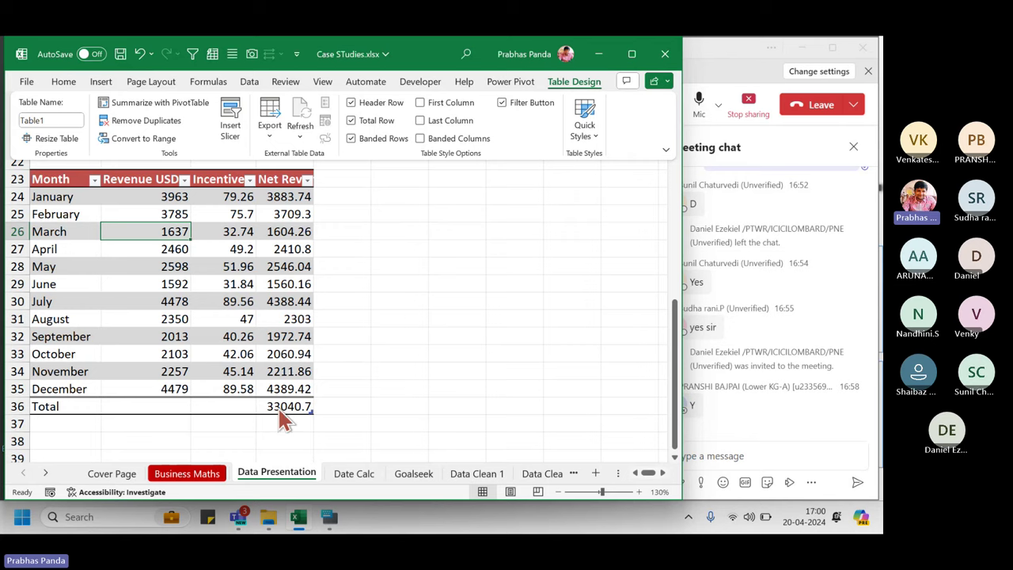
left_click(151, 418)
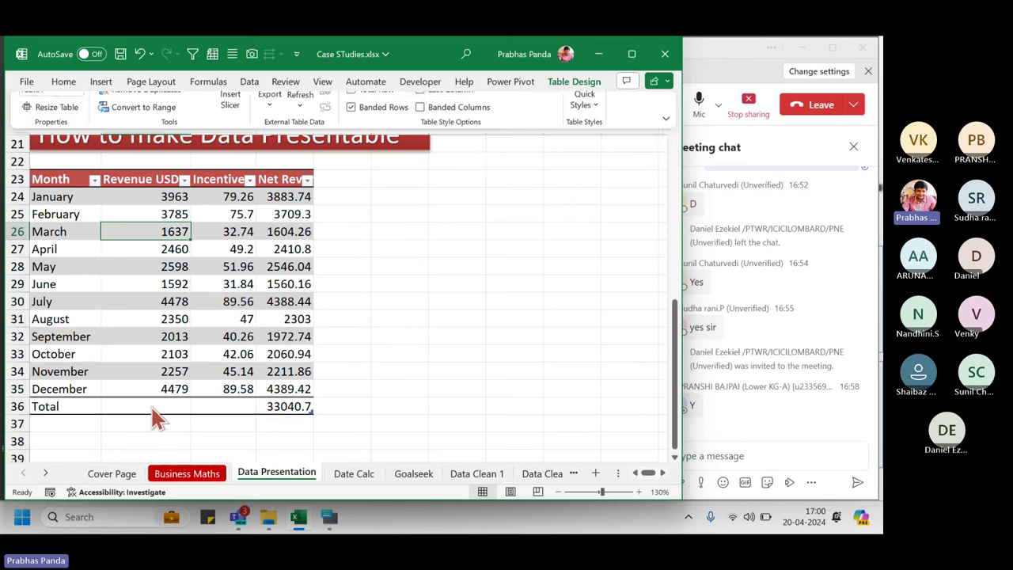
left_click(161, 404)
Set the Revenue USD total cell B36 to Sum, showing 33715.
left_click(169, 404)
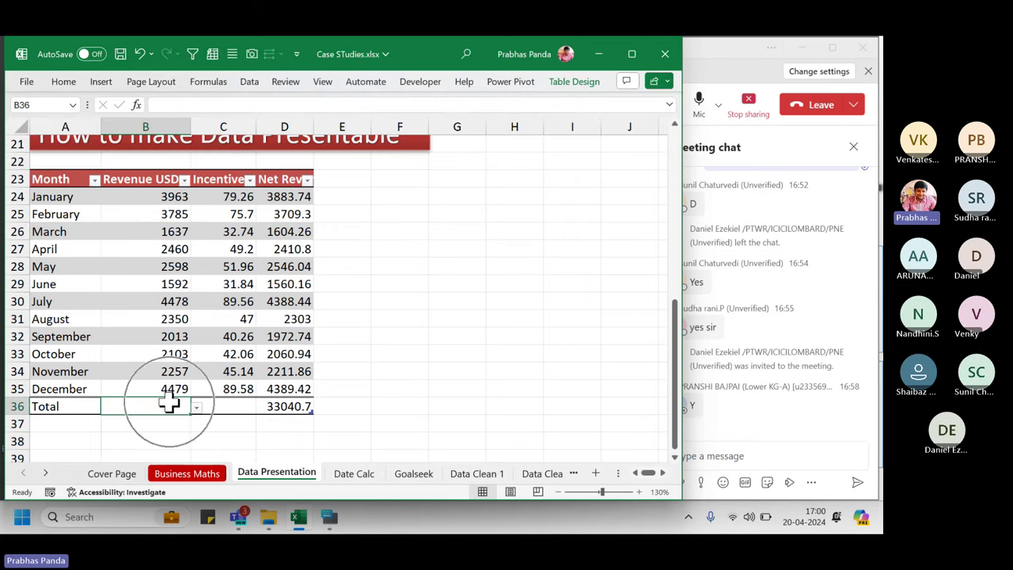
left_click(168, 404)
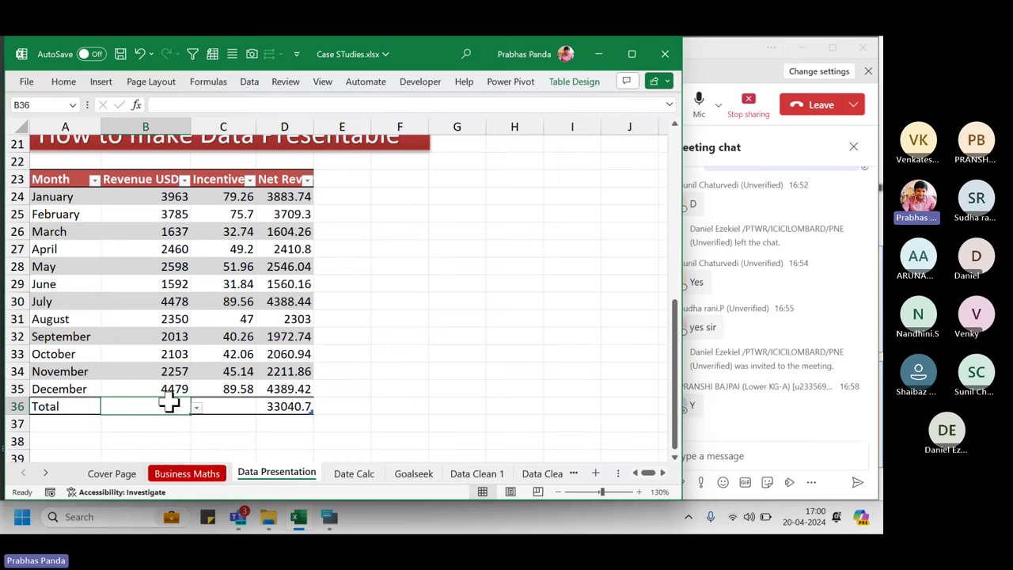
left_click(169, 404)
left_click(169, 404)
left_click(169, 404)
left_click(196, 408)
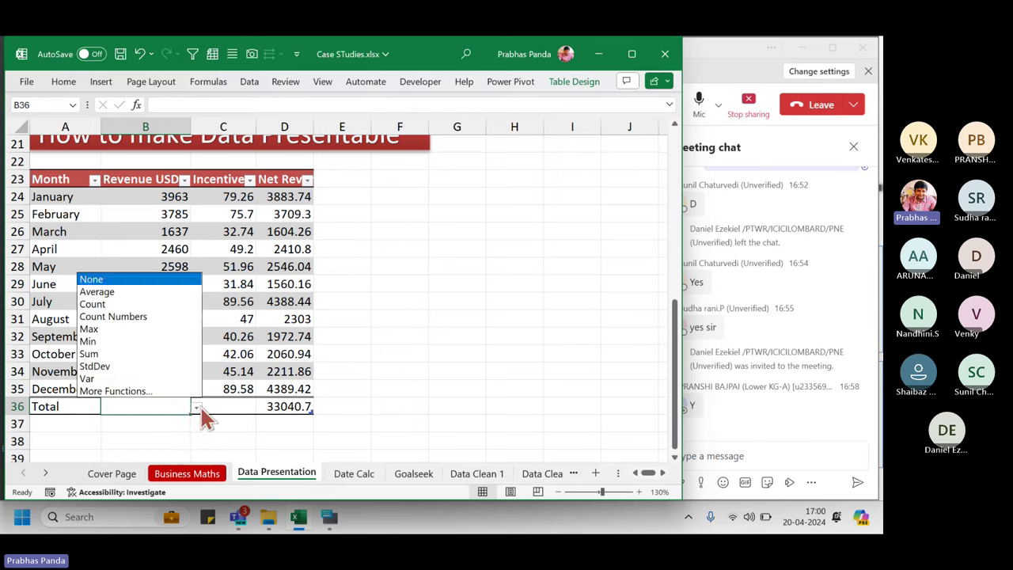
left_click(111, 354)
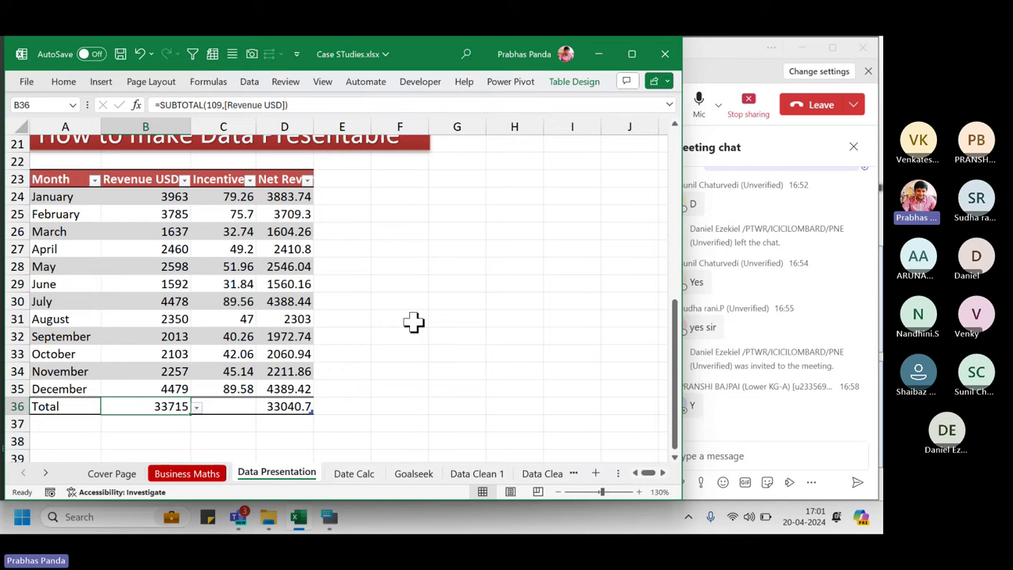
left_click(573, 82)
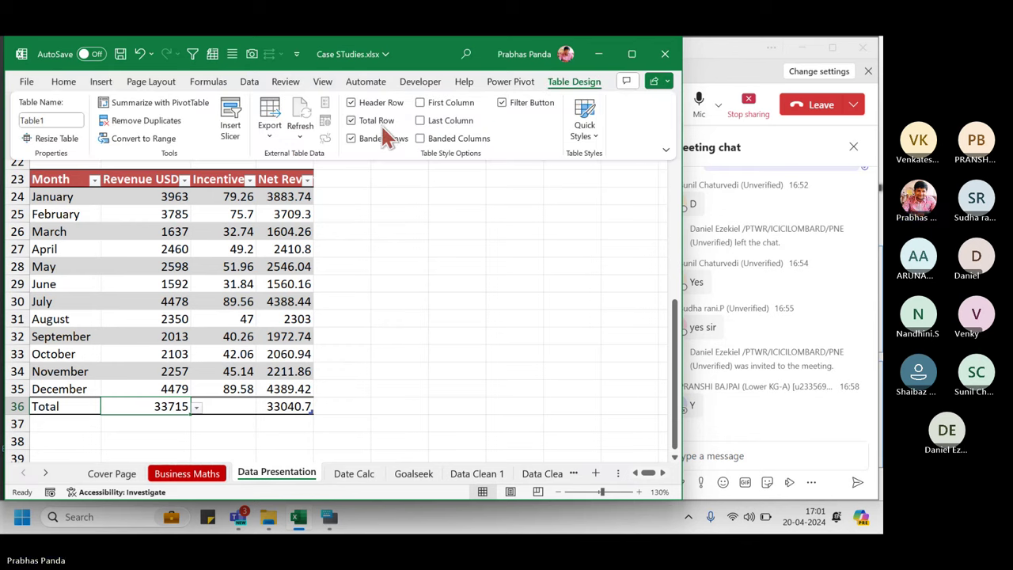
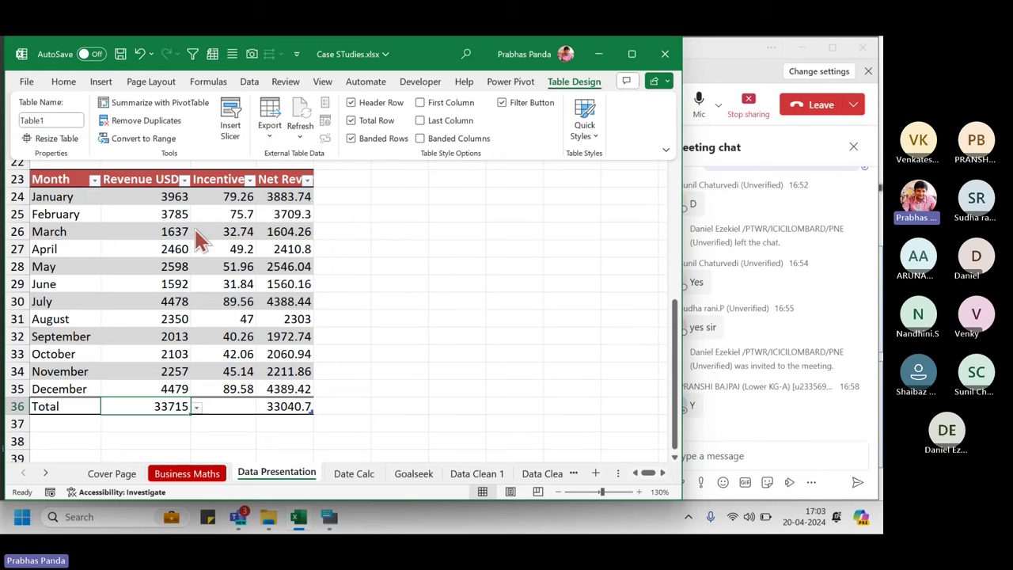
Try banded rows and banded columns on the table, leaving alternating row shading on.
left_click(392, 143)
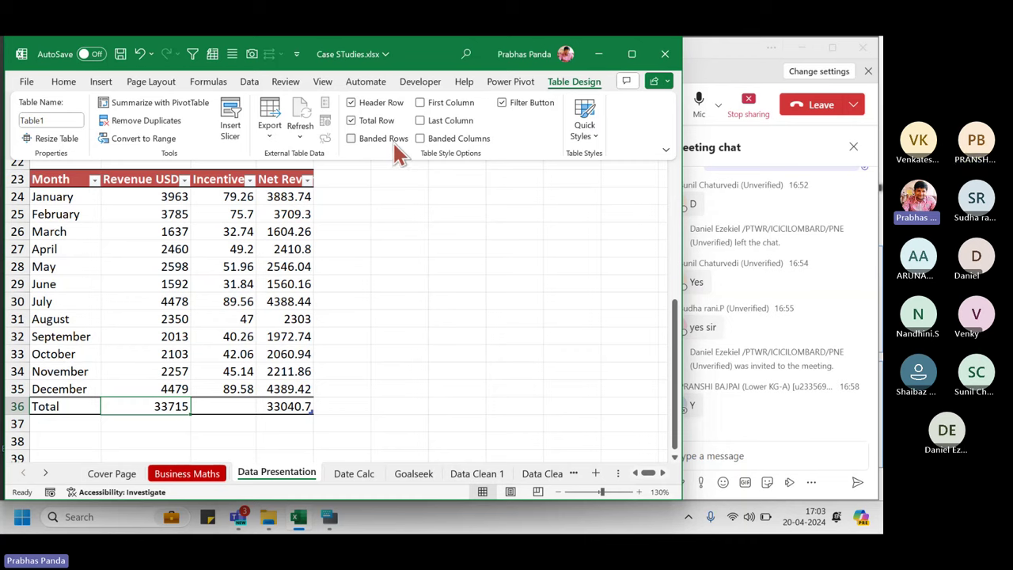
left_click(396, 150)
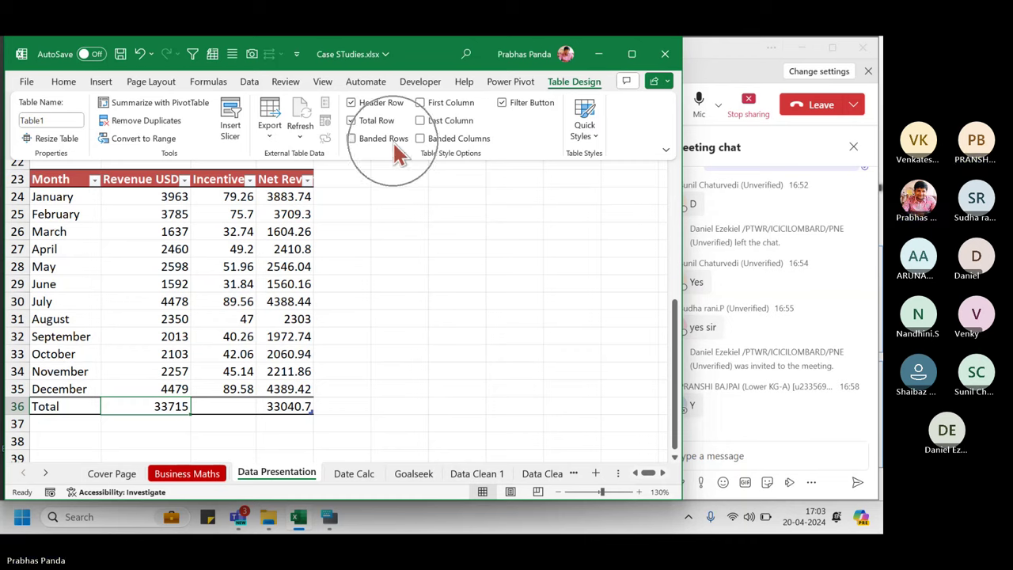
left_click(455, 141)
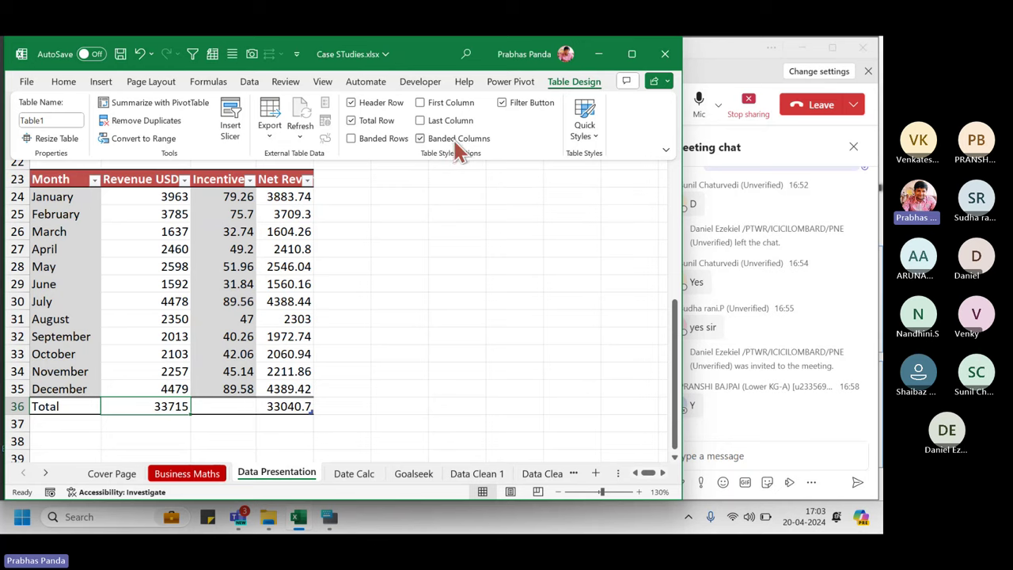
left_click(453, 141)
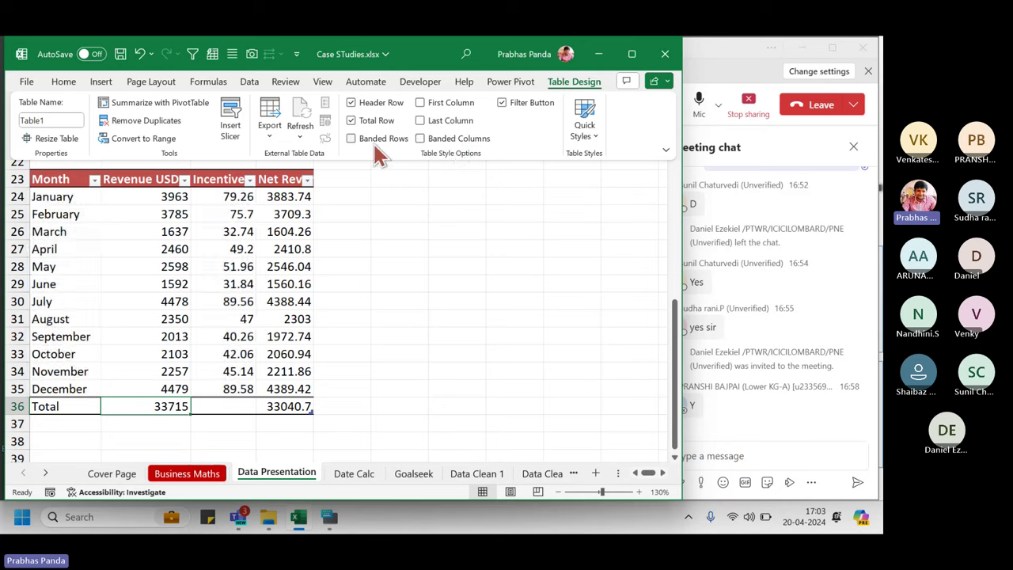
left_click(377, 151)
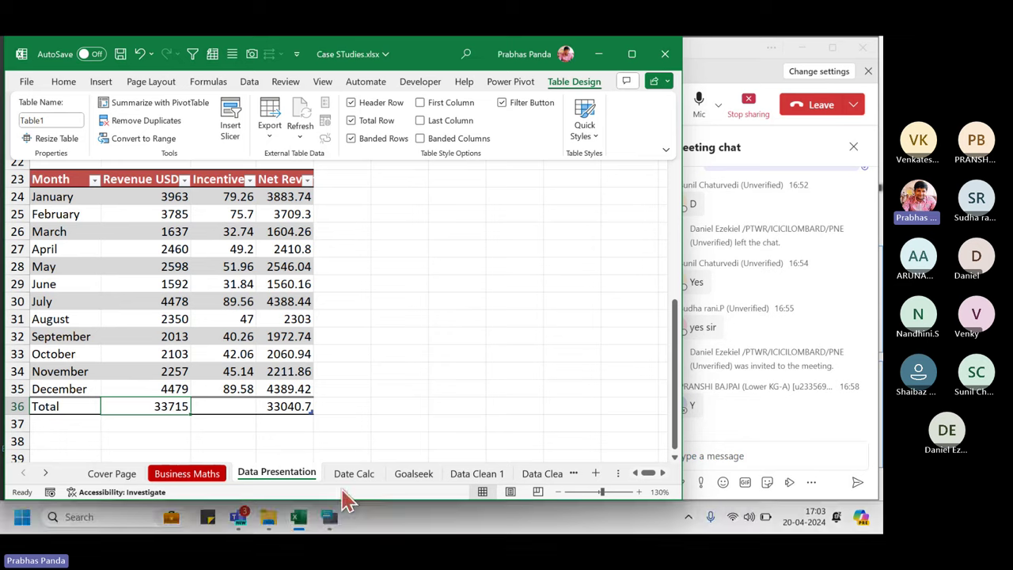
left_click(150, 208)
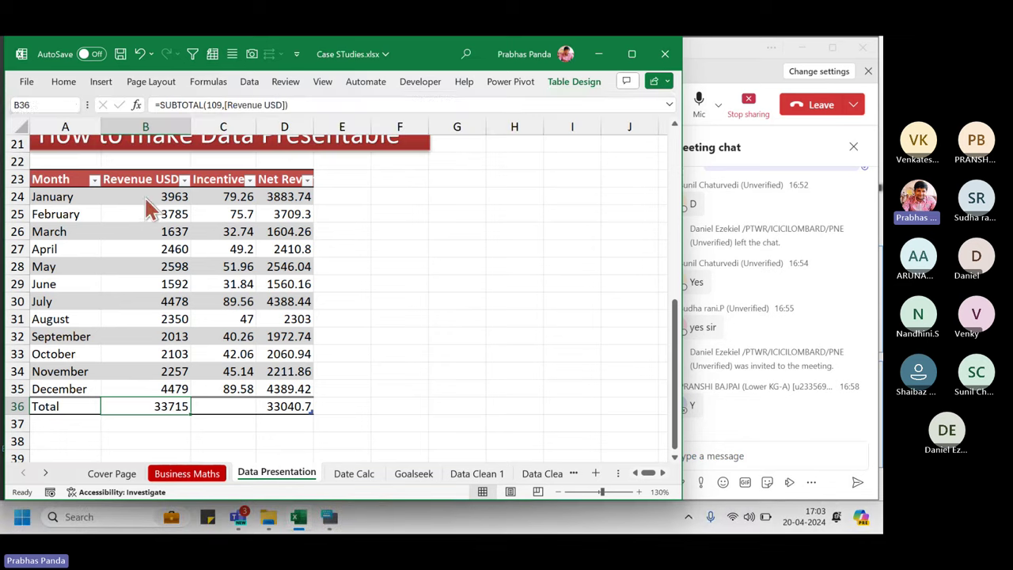
Select B23 down to the Total row in columns B–D and centre-align the values.
left_click(146, 200)
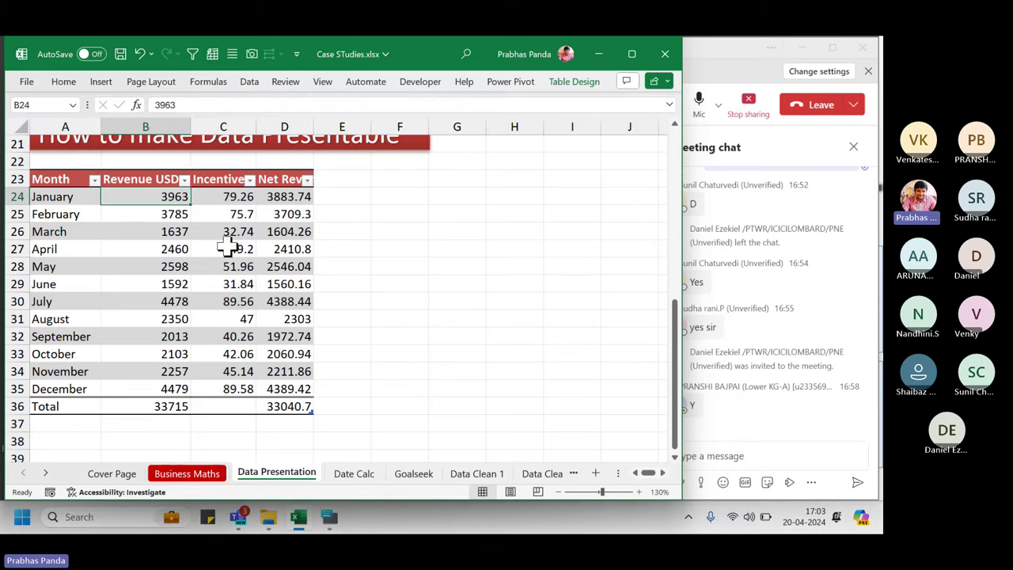
left_click(132, 178)
key("ctrl+shift+Down")
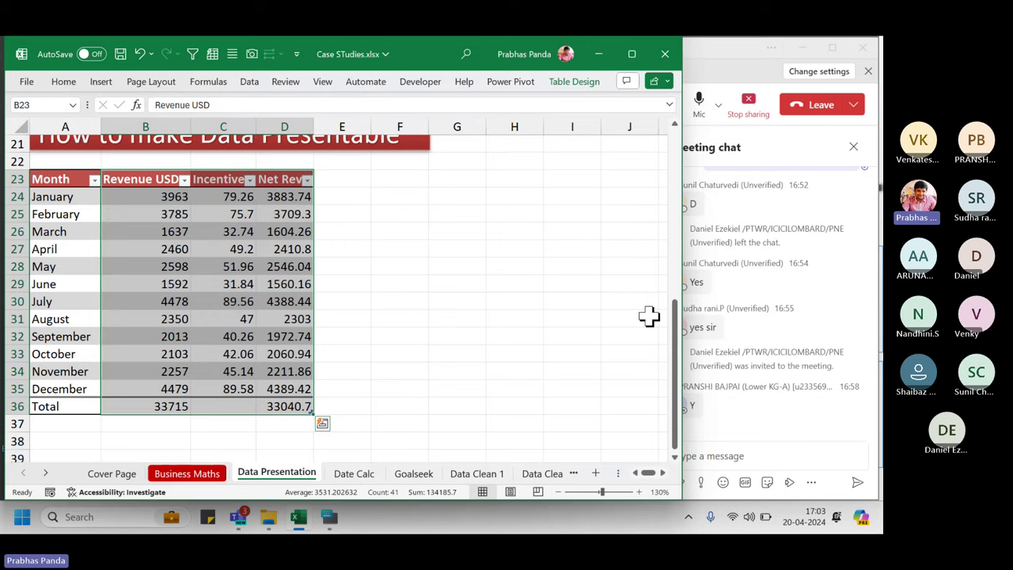
key("alt")
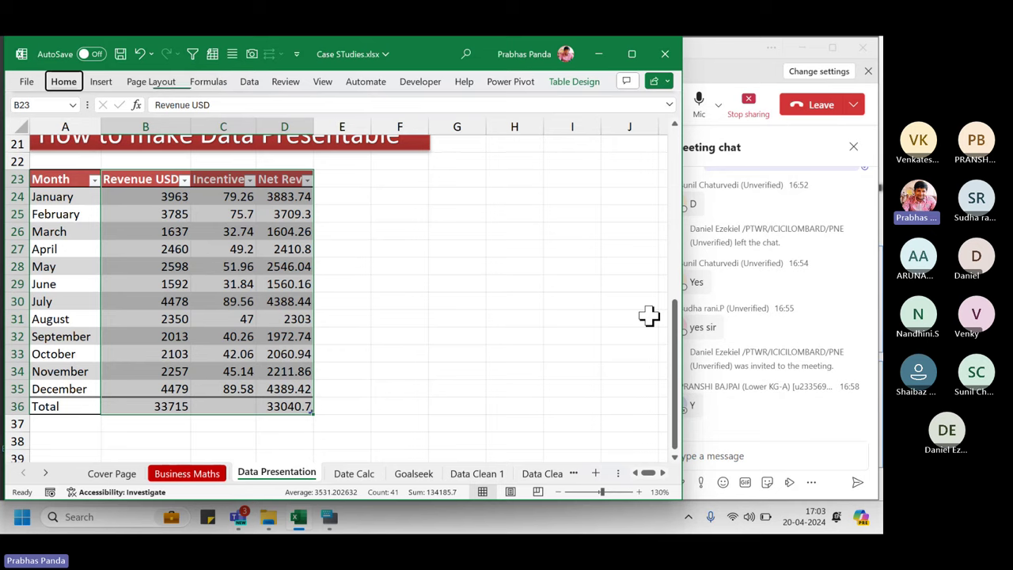
key("h")
key("a")
key("c")
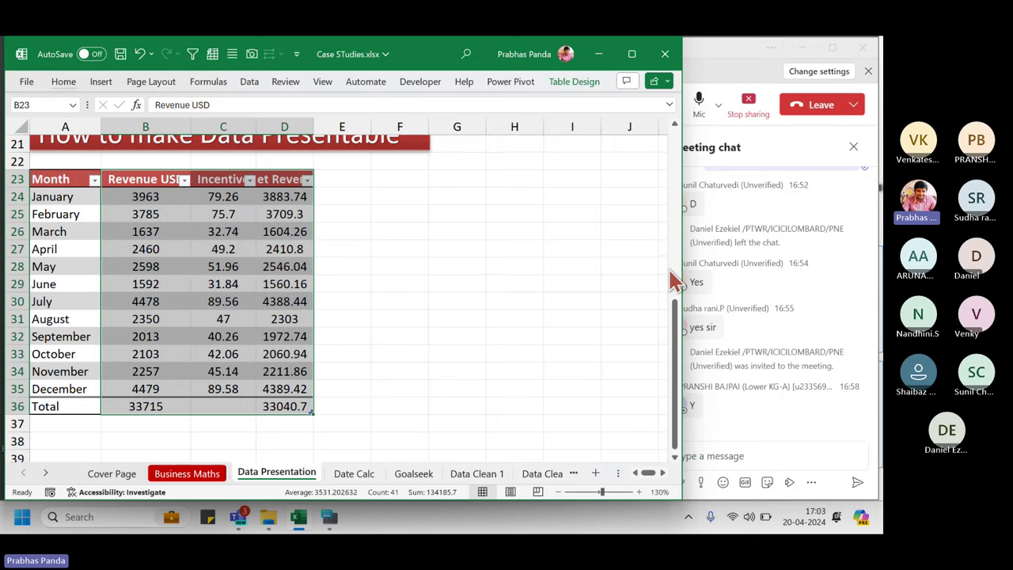
left_click(62, 83)
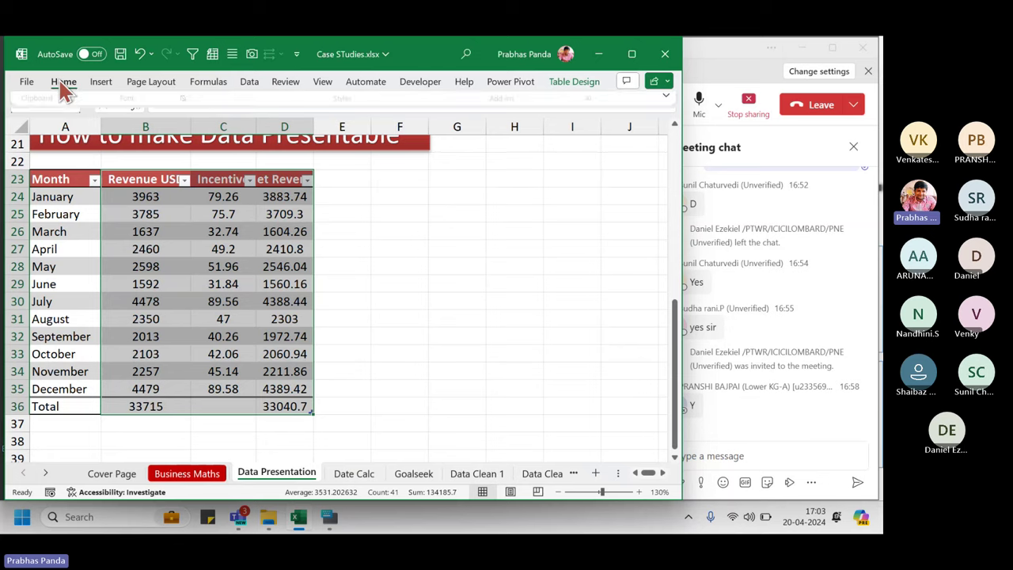
left_click(222, 130)
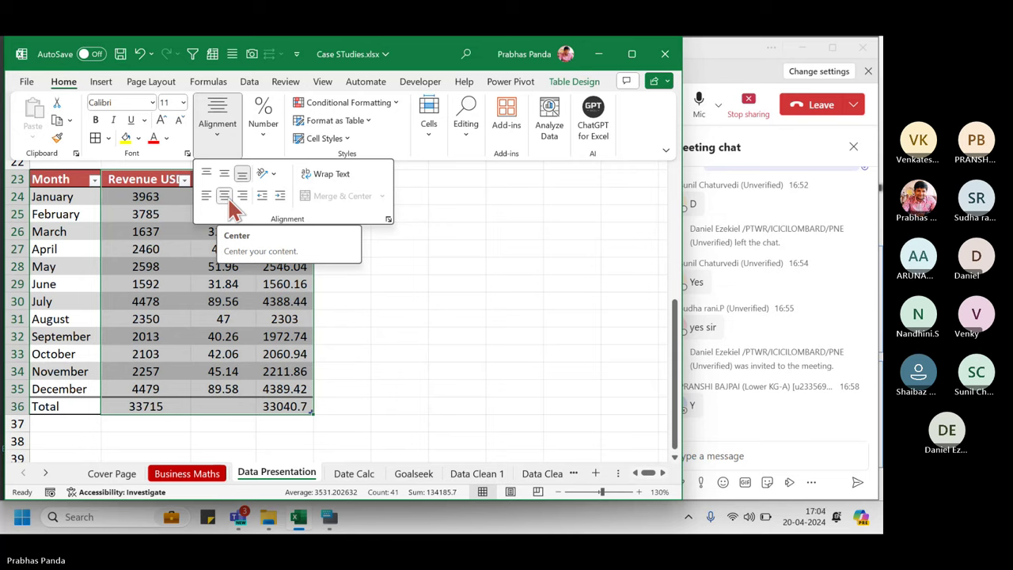
left_click(230, 202)
left_click(227, 198)
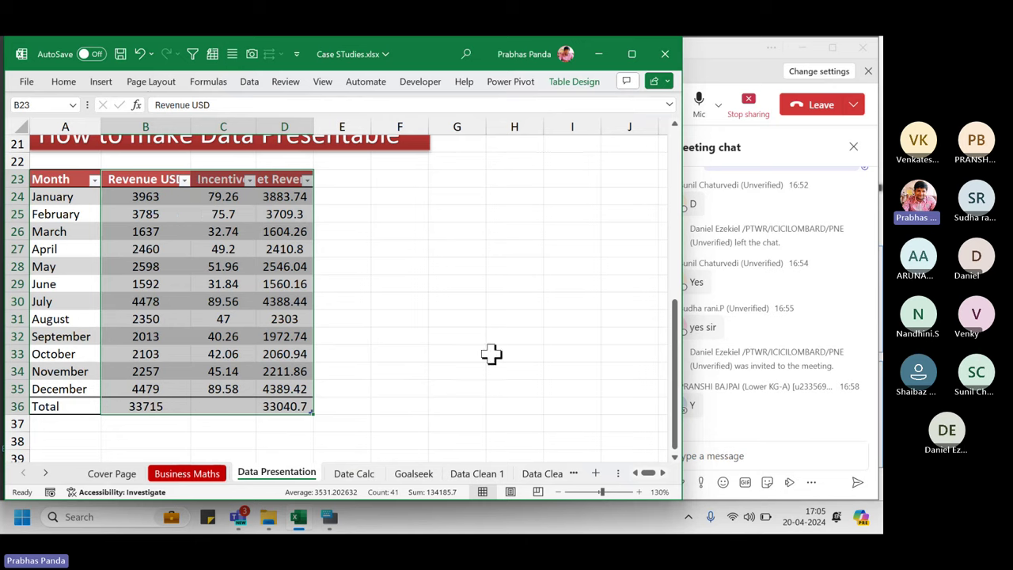
AutoFit columns B–D with Alt+H, O, I so their headers show, then go to the Teams chat.
key("alt")
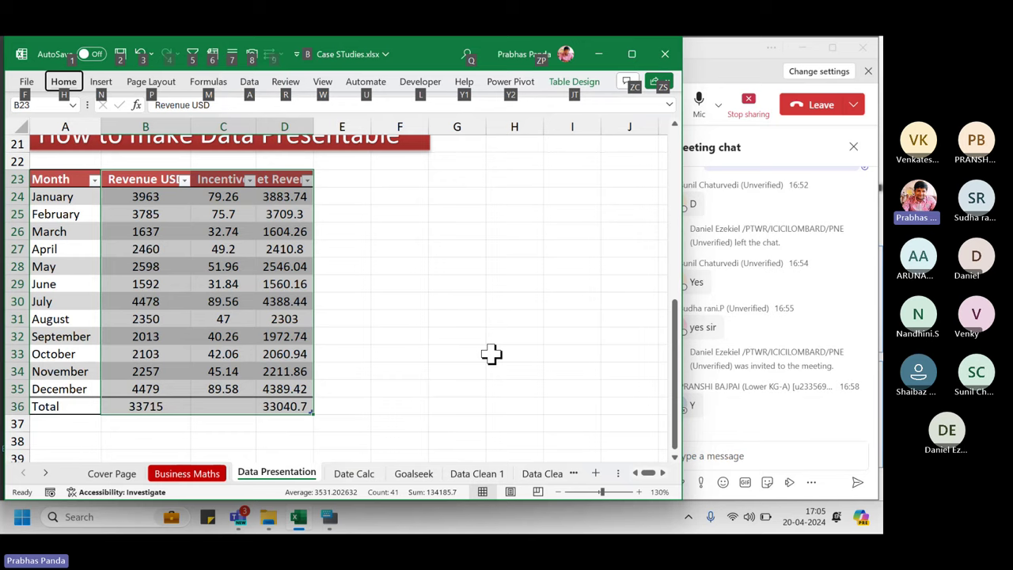
key("h")
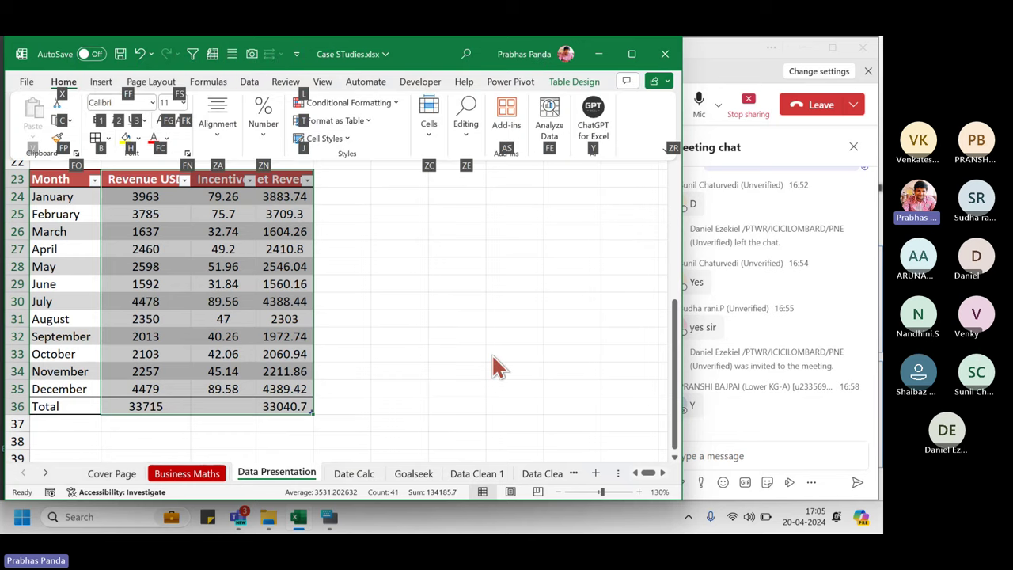
key("z")
key("c")
key("o")
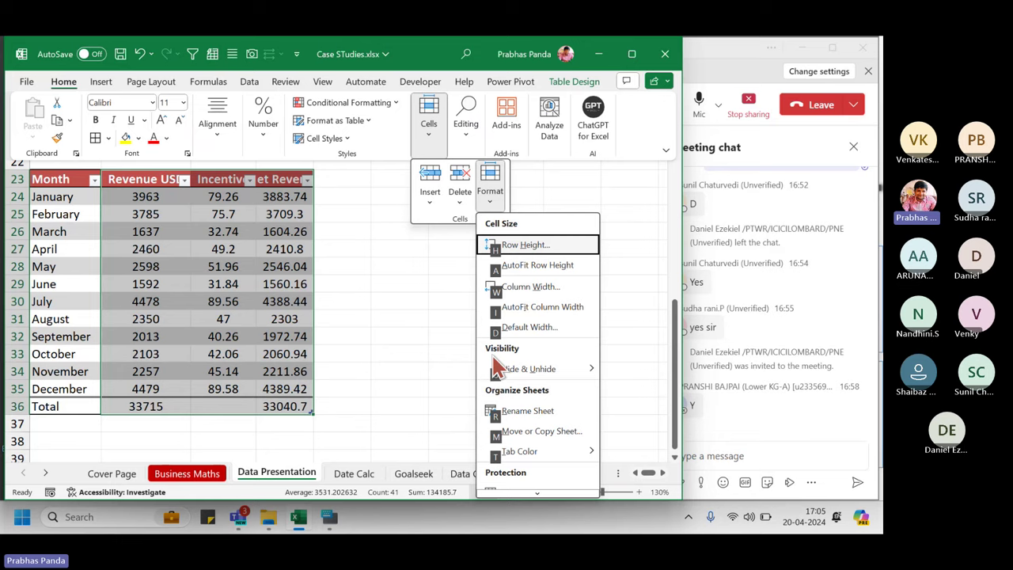
key("i")
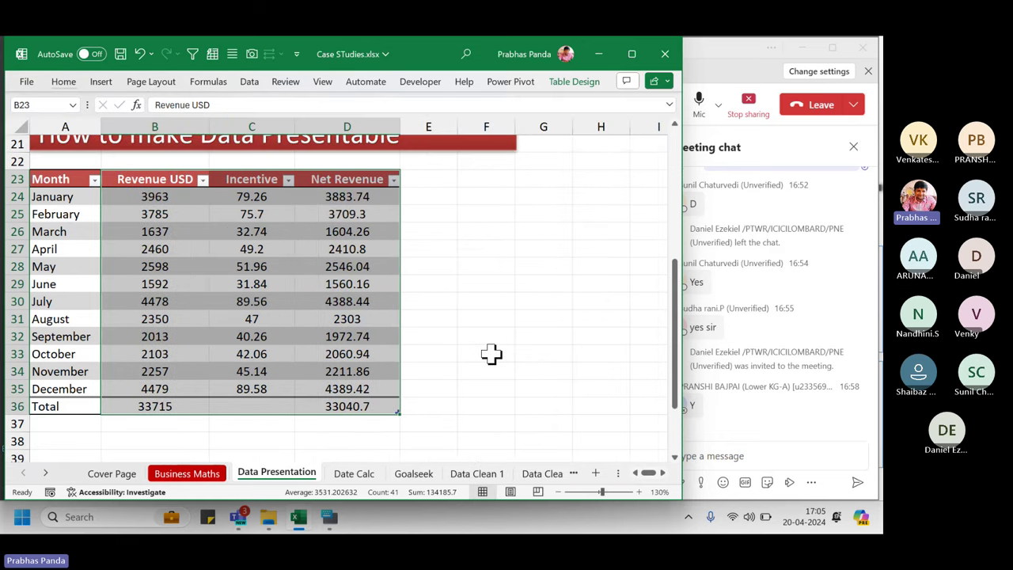
left_click(706, 455)
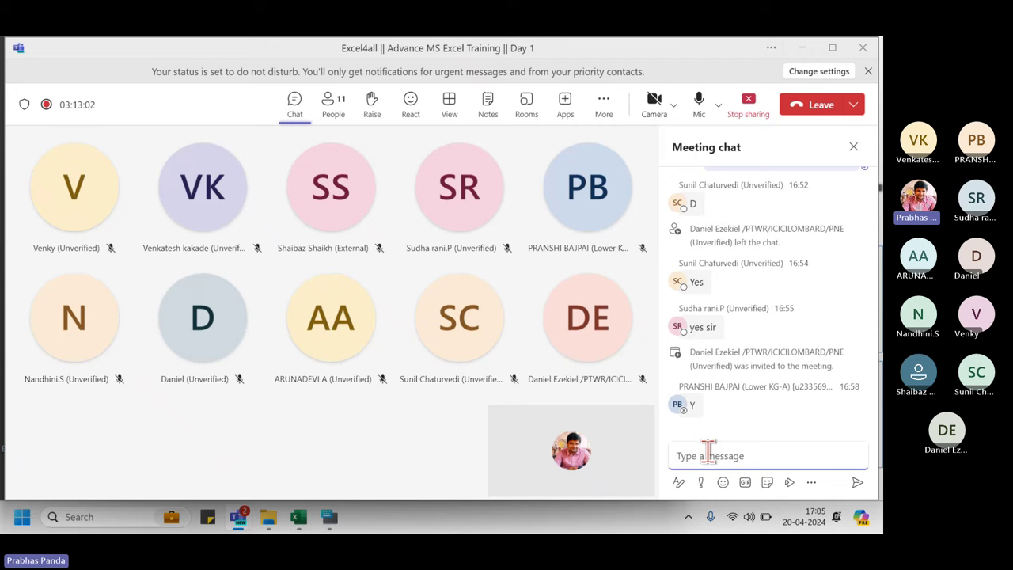
Post 'ALT+H+O+I : AUTOFIT OF COLUMN WIDTH' in the meeting chat and return to Excel.
type("ALT+H+O+I : AUTOFIT OF COLUMN WID")
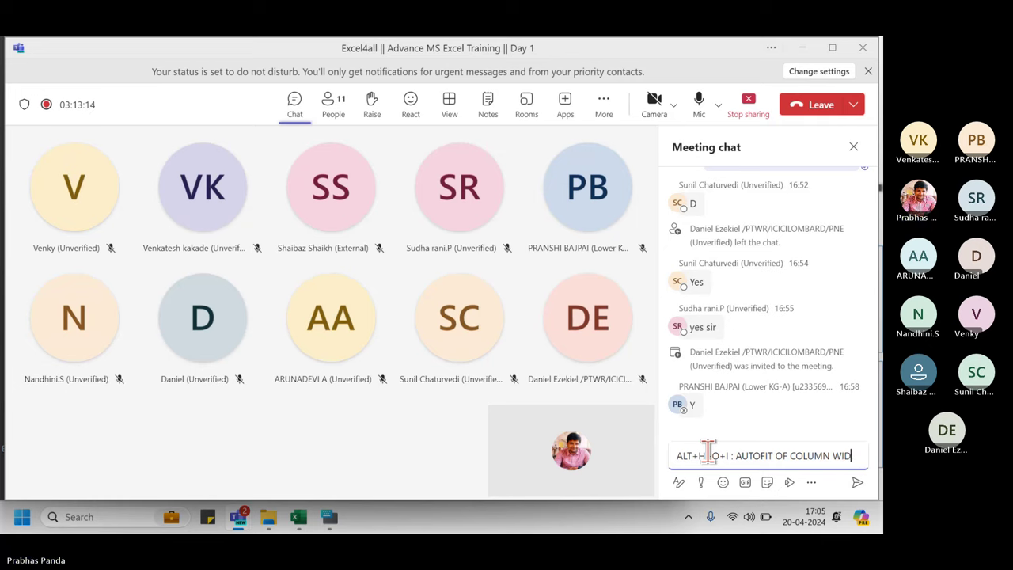
type("TH")
key("ctrl+a")
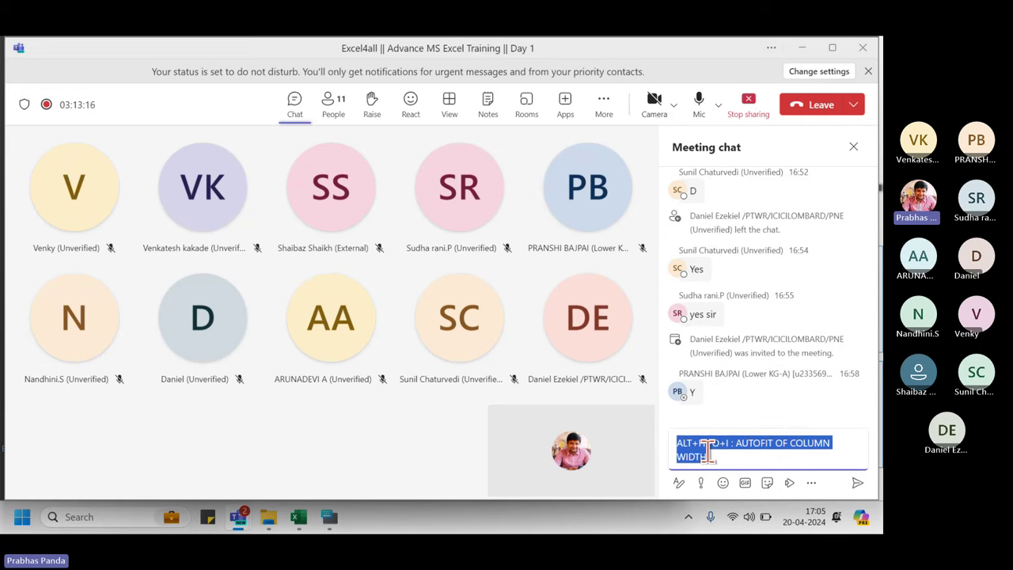
key("Return")
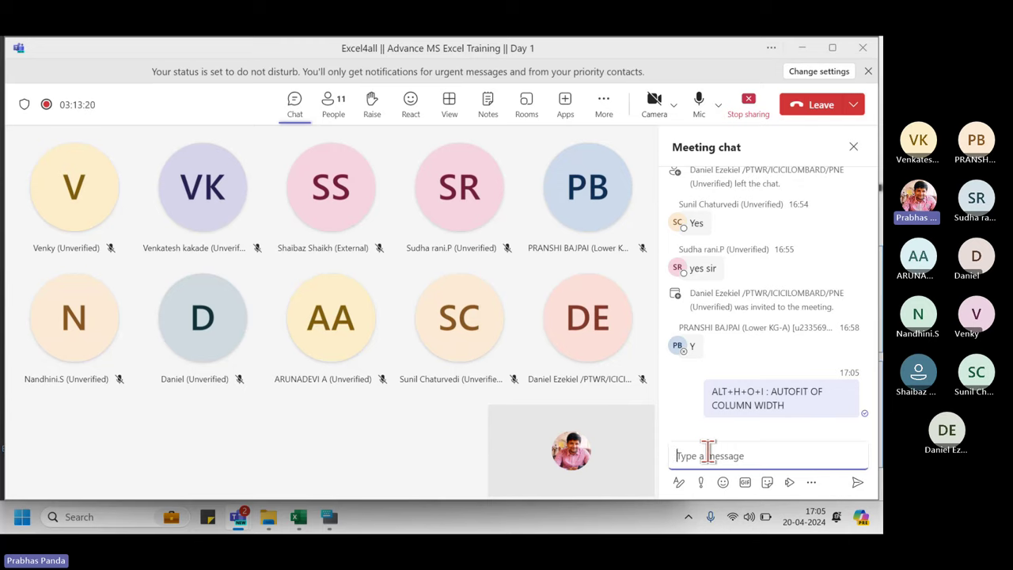
key("alt+Tab")
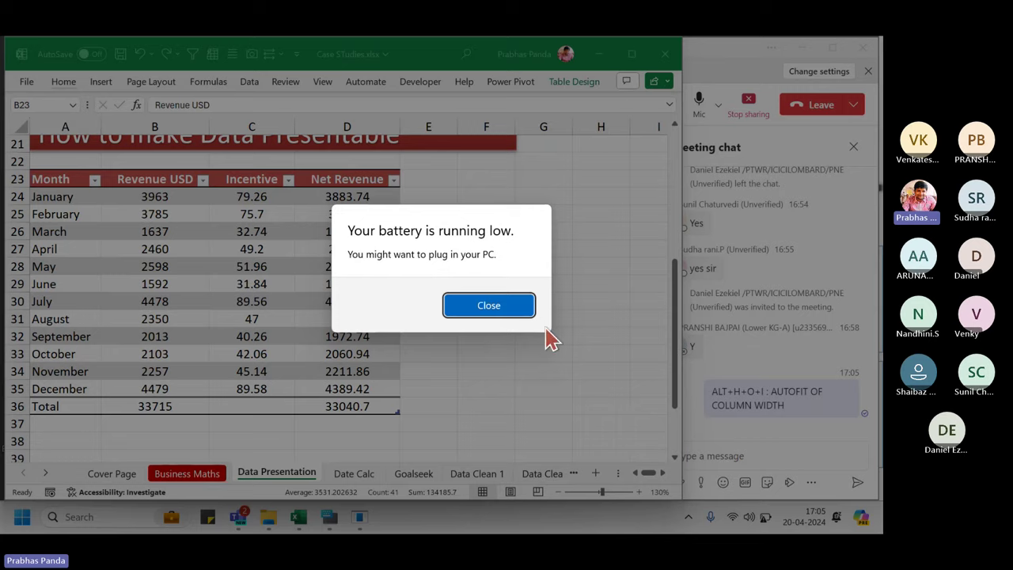
Dismiss the low-battery warning, re-apply AutoFit Column Width to columns B–D, then select B25.
left_click(525, 308)
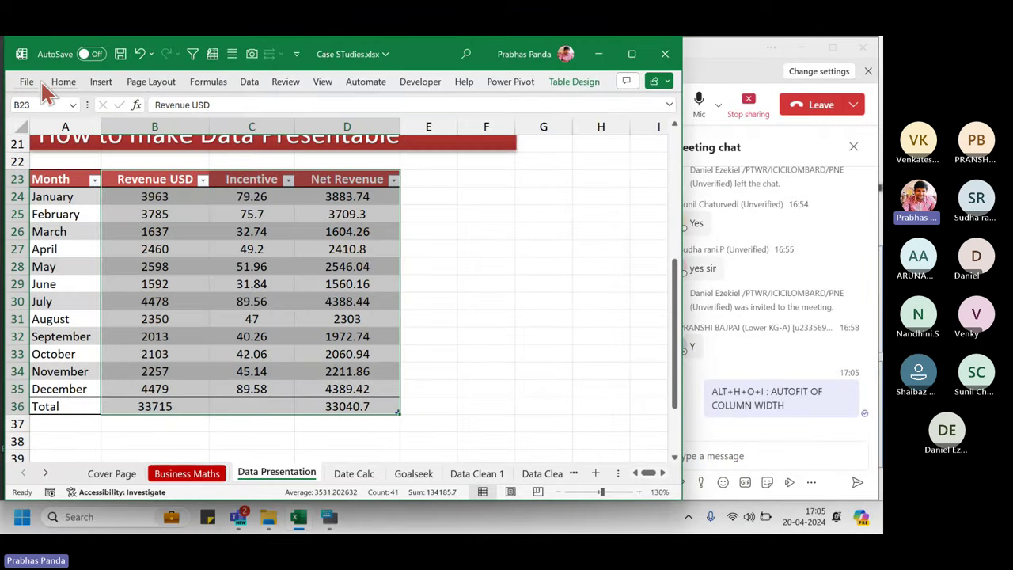
left_click(63, 85)
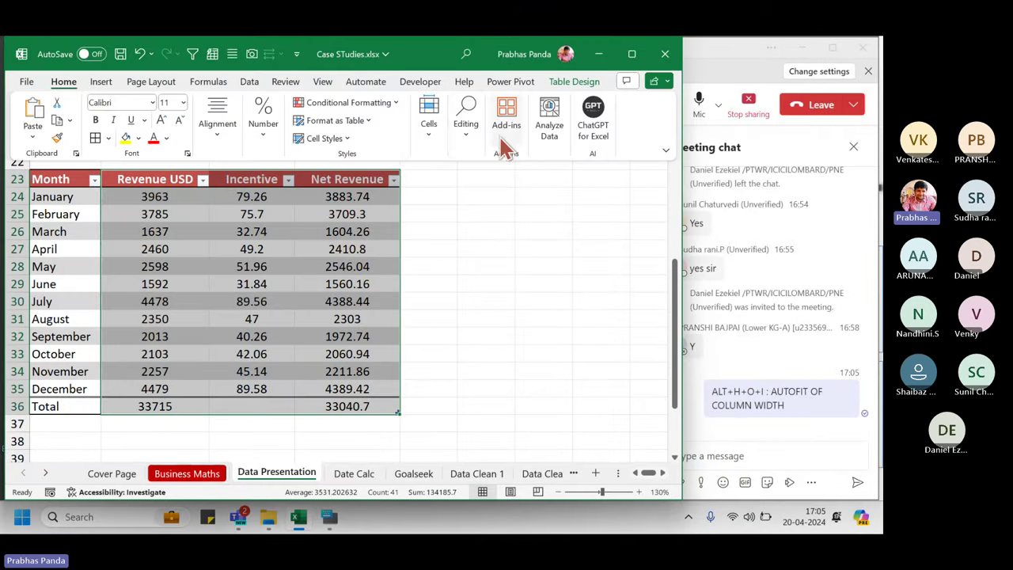
left_click(472, 140)
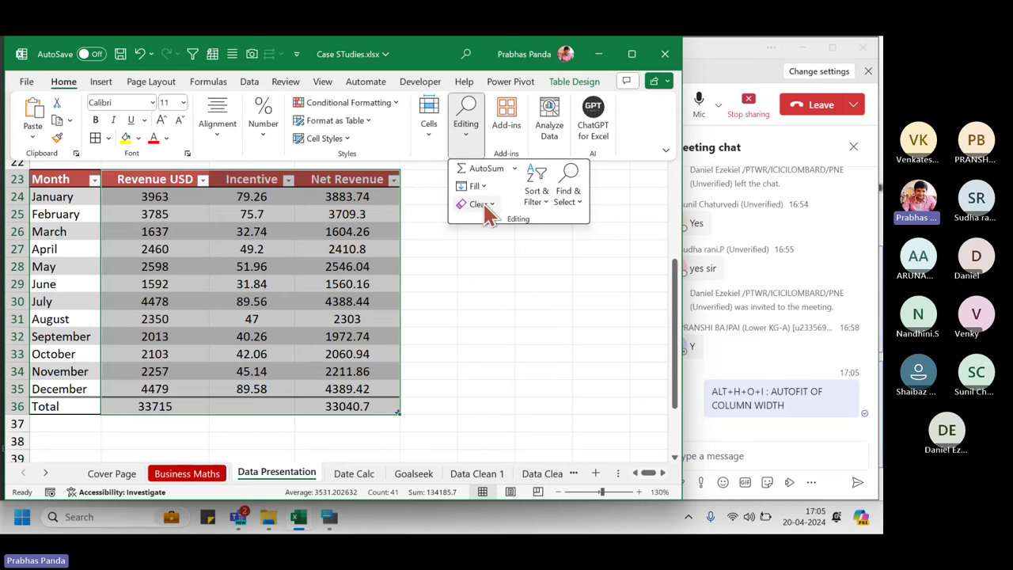
key("alt+h")
key("o")
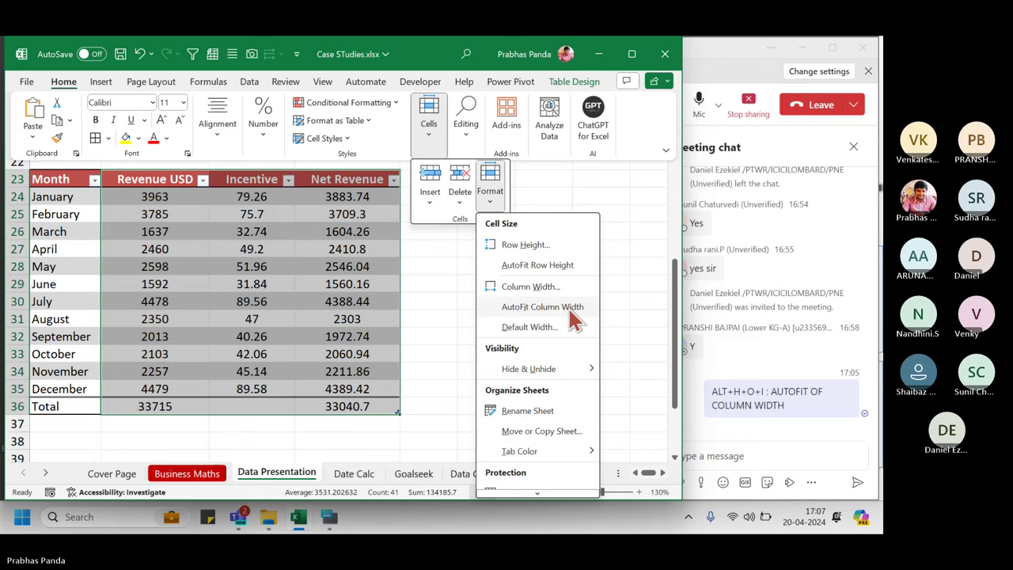
left_click(568, 306)
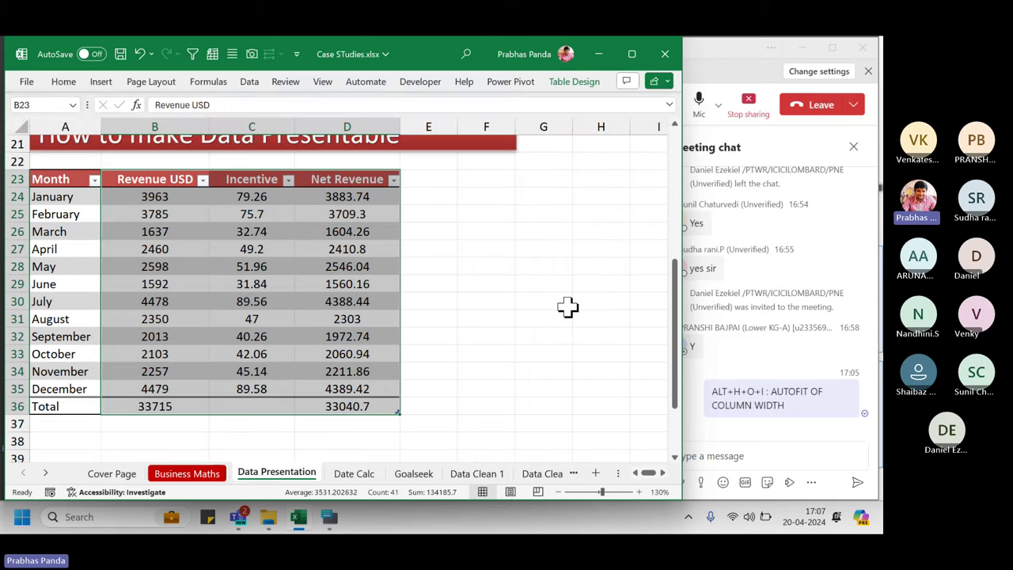
left_click(180, 213)
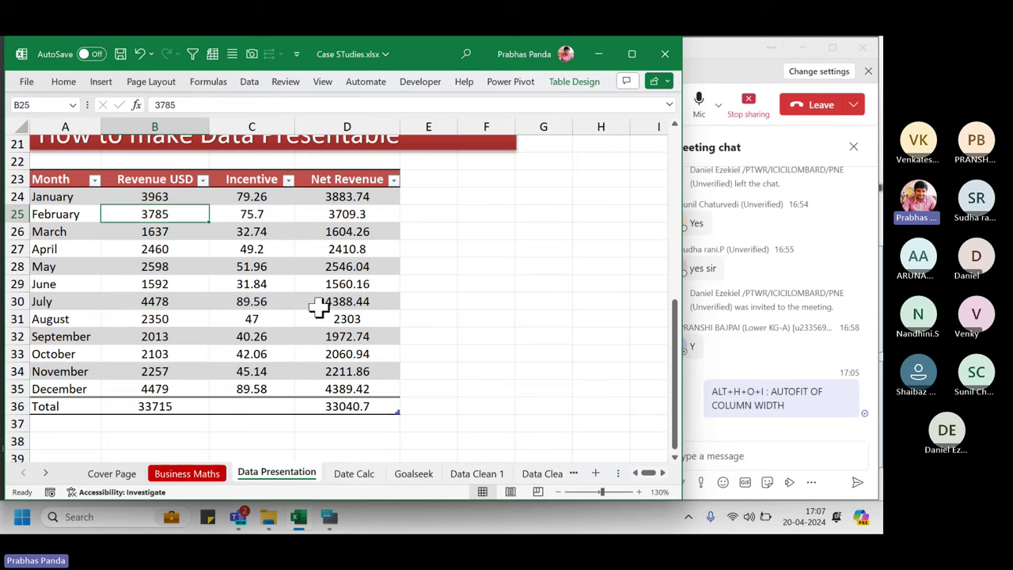
Apply Comma Style with Ctrl+Shift+1 to the selected values in columns B–D.
left_click_drag(155, 196, 339, 405)
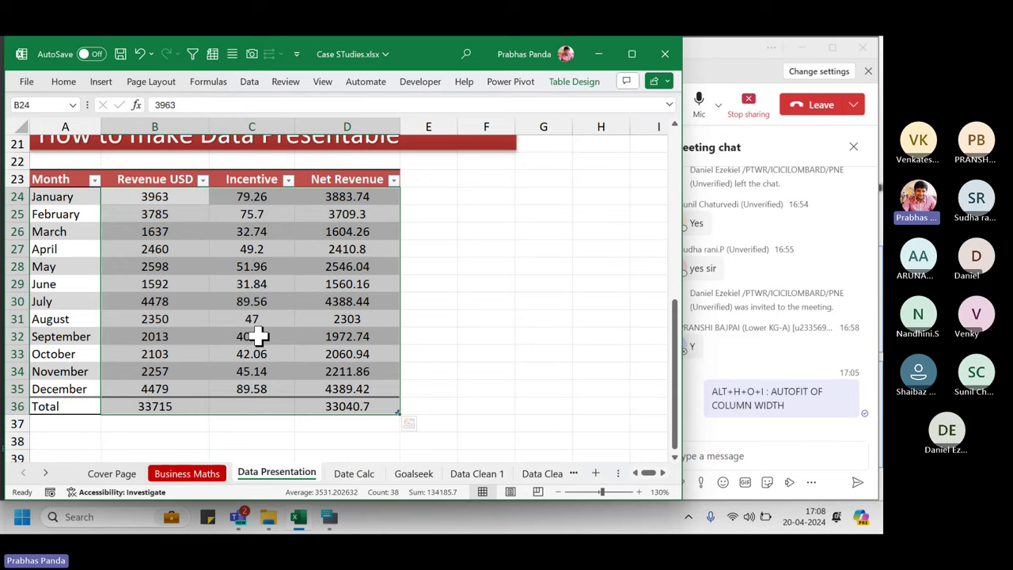
left_click(329, 519)
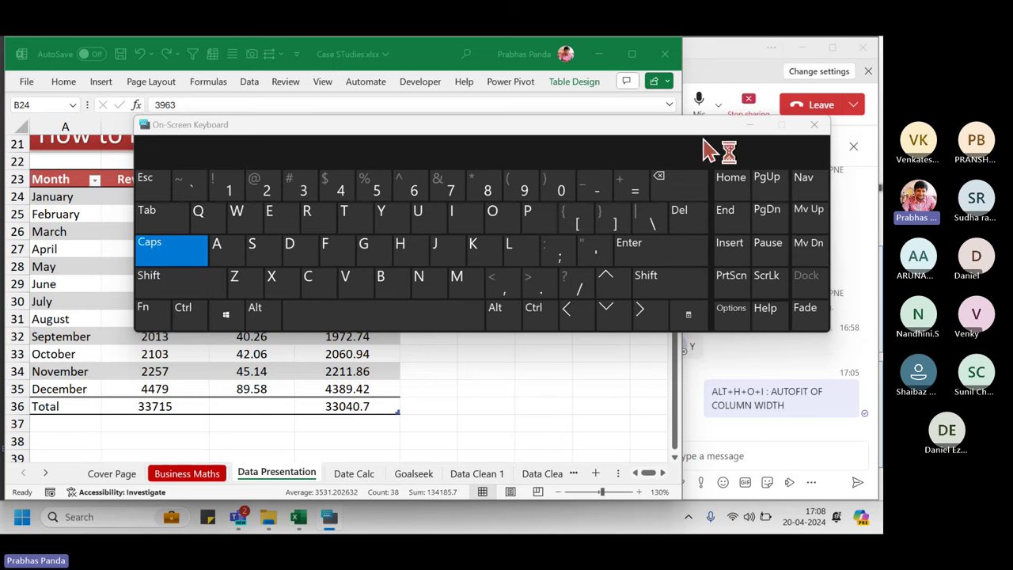
left_click(750, 125)
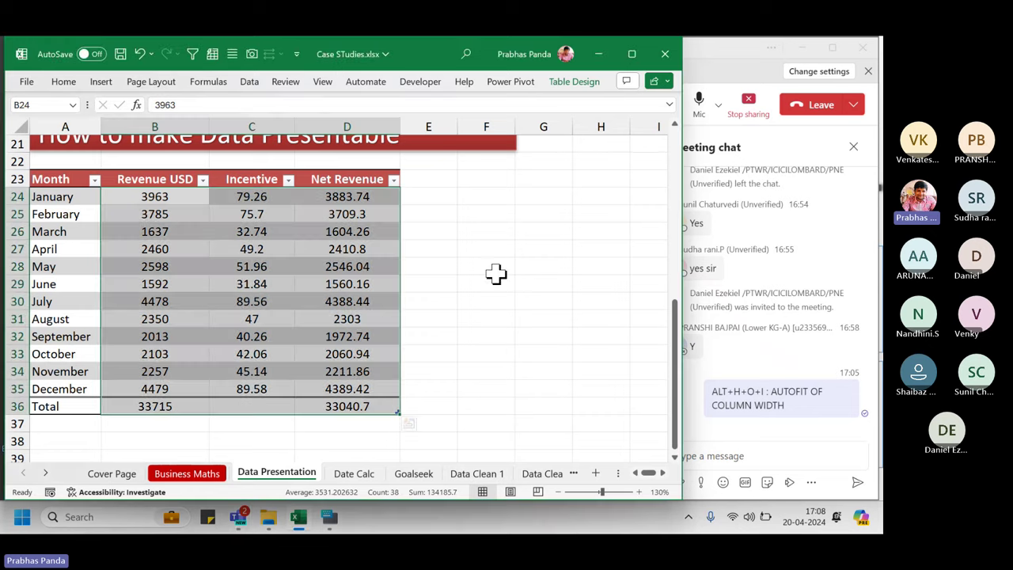
key("ctrl+shift+1")
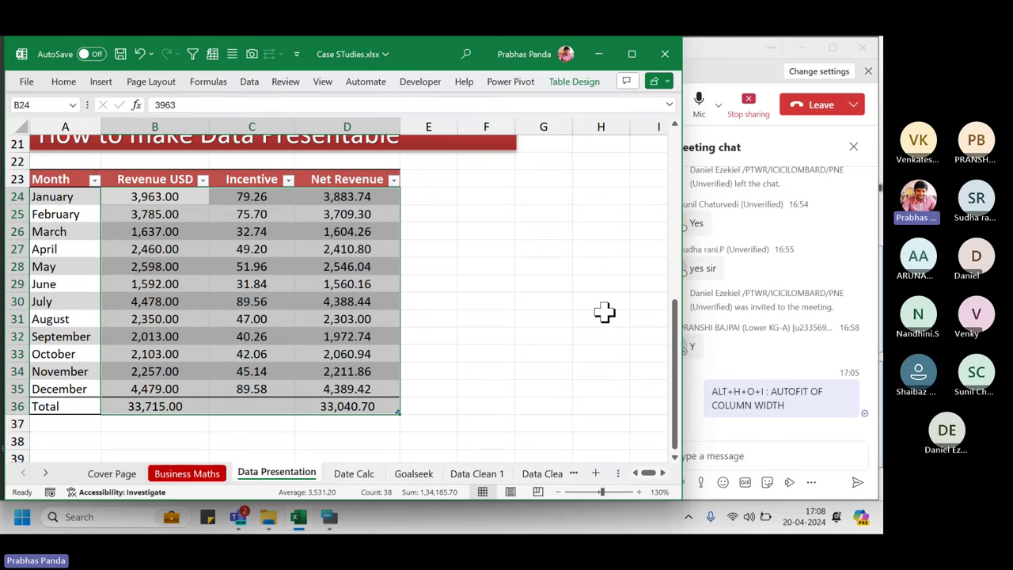
Colour the Data Presentation sheet tab red, then go to the Date Calc sheet.
left_click(304, 423)
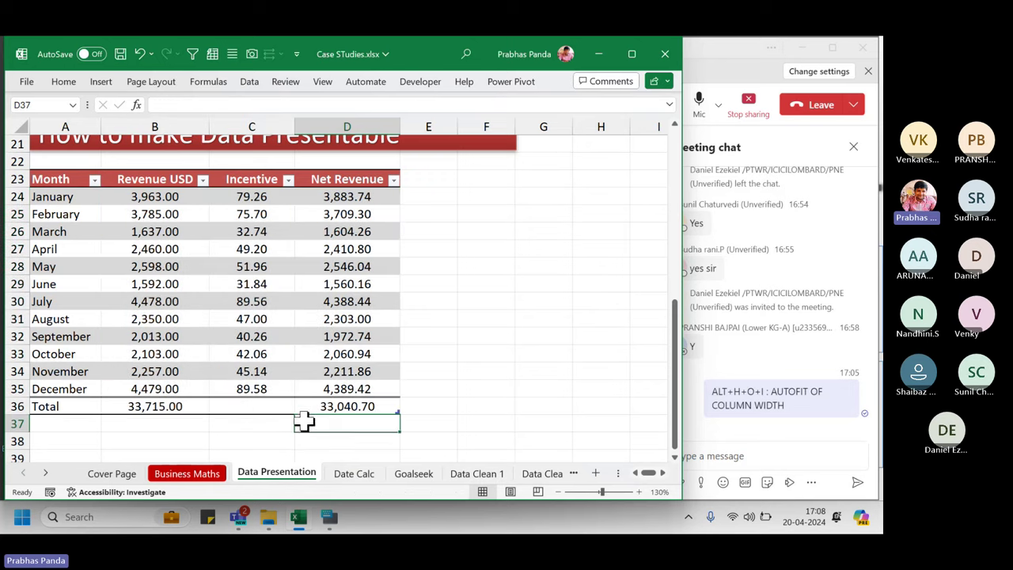
right_click(295, 481)
mouse_move(369, 373)
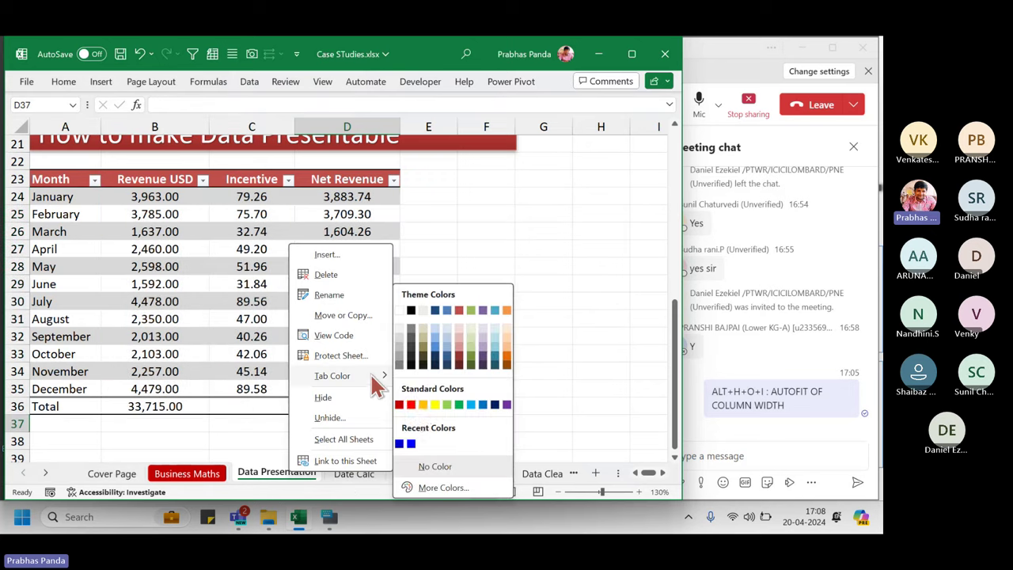
left_click(399, 404)
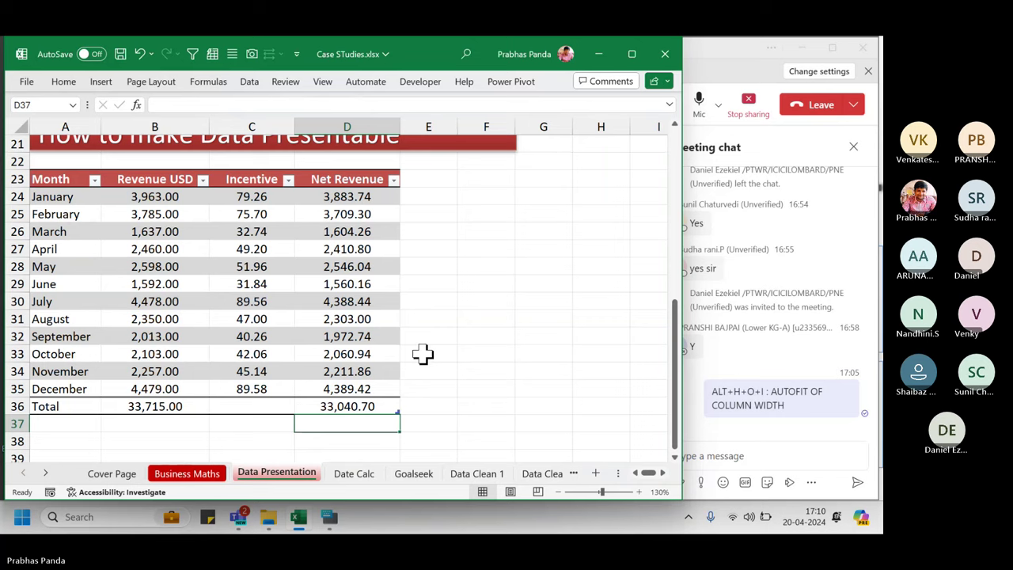
key("ctrl+Page_Down")
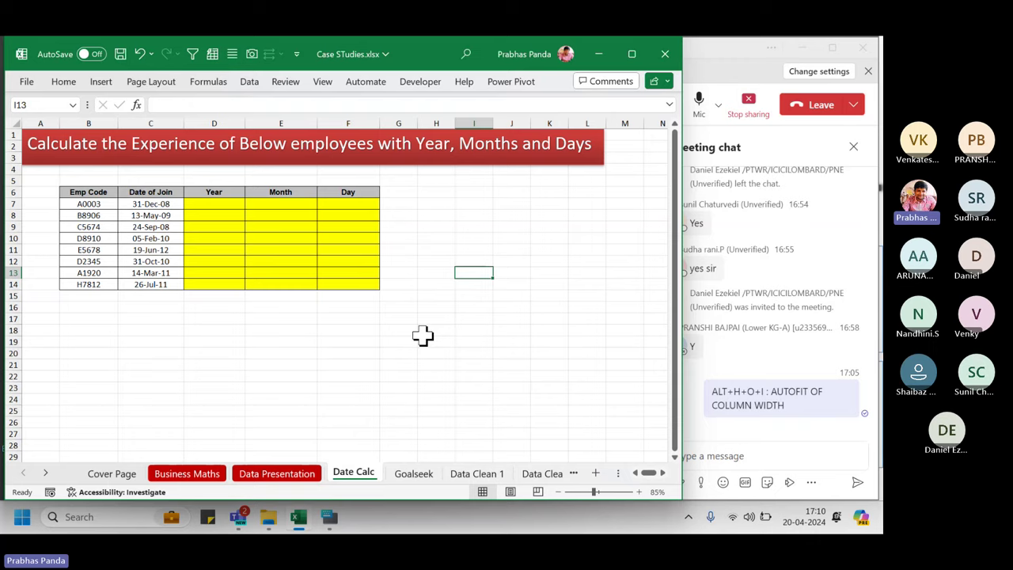
scroll(422, 336, "up", 1, "ctrl")
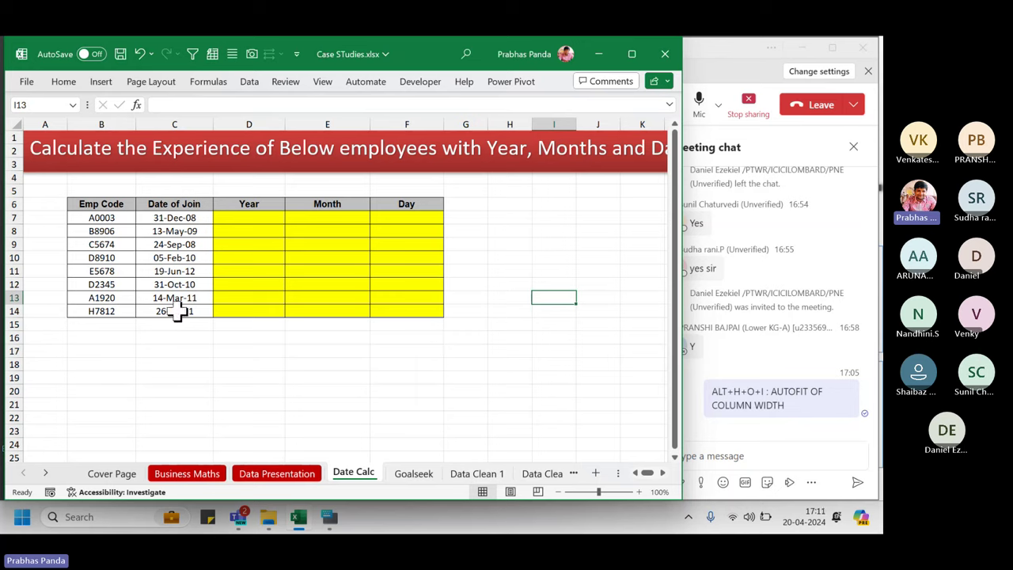
left_click_drag(101, 191, 82, 373)
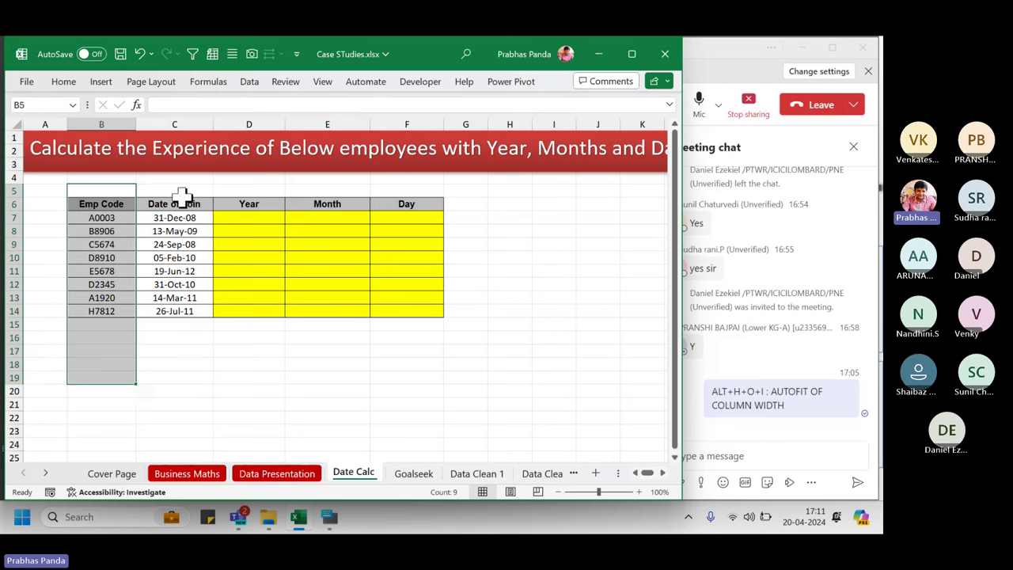
left_click_drag(182, 199, 174, 337)
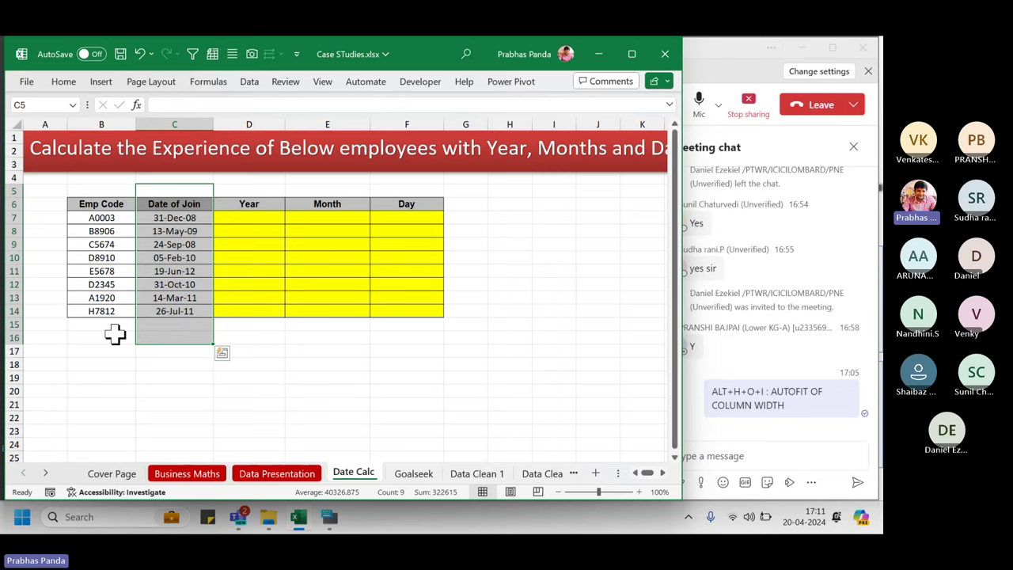
left_click_drag(248, 190, 447, 305)
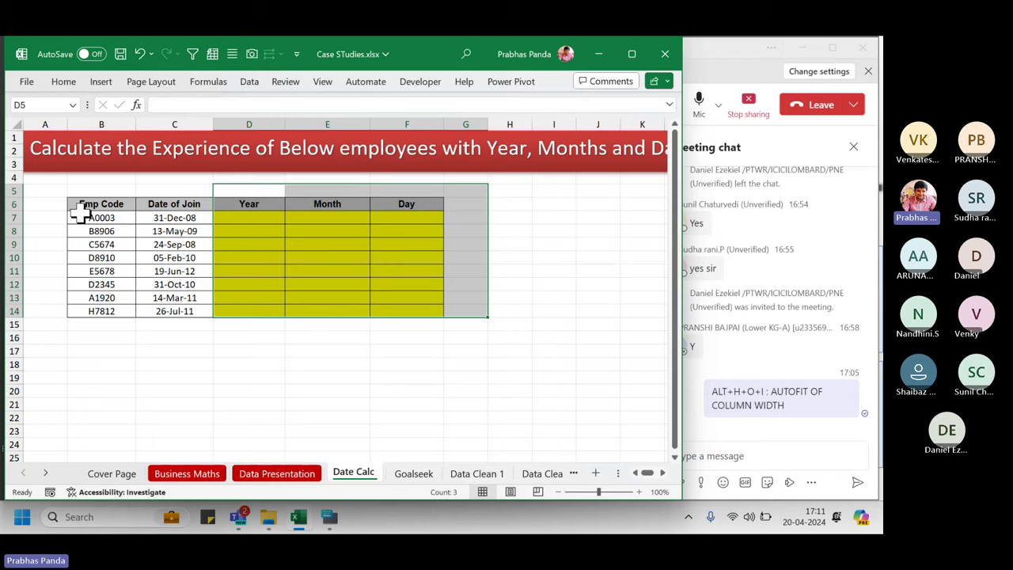
left_click_drag(85, 190, 83, 369)
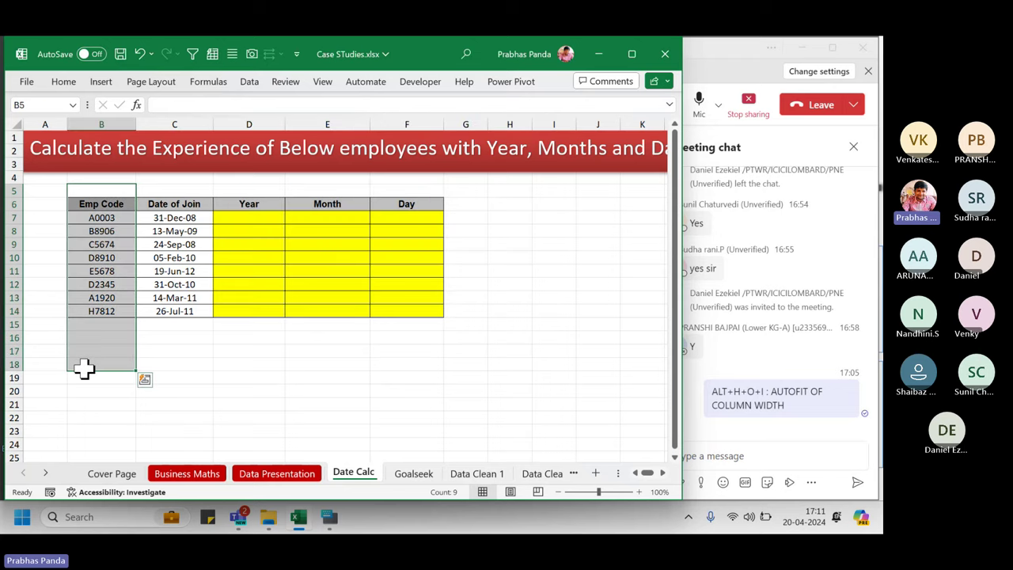
left_click_drag(159, 190, 165, 321)
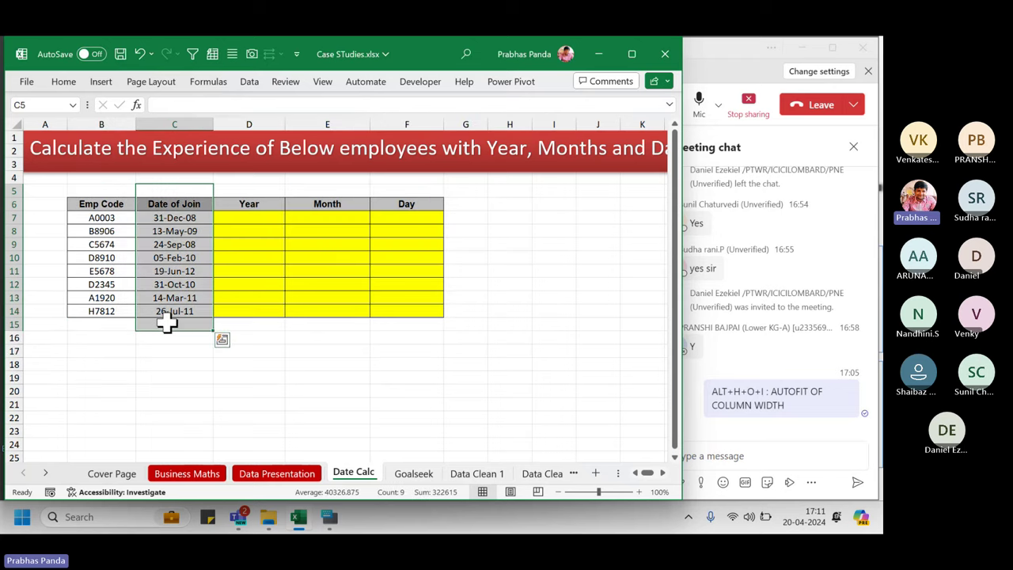
left_click_drag(263, 192, 453, 318)
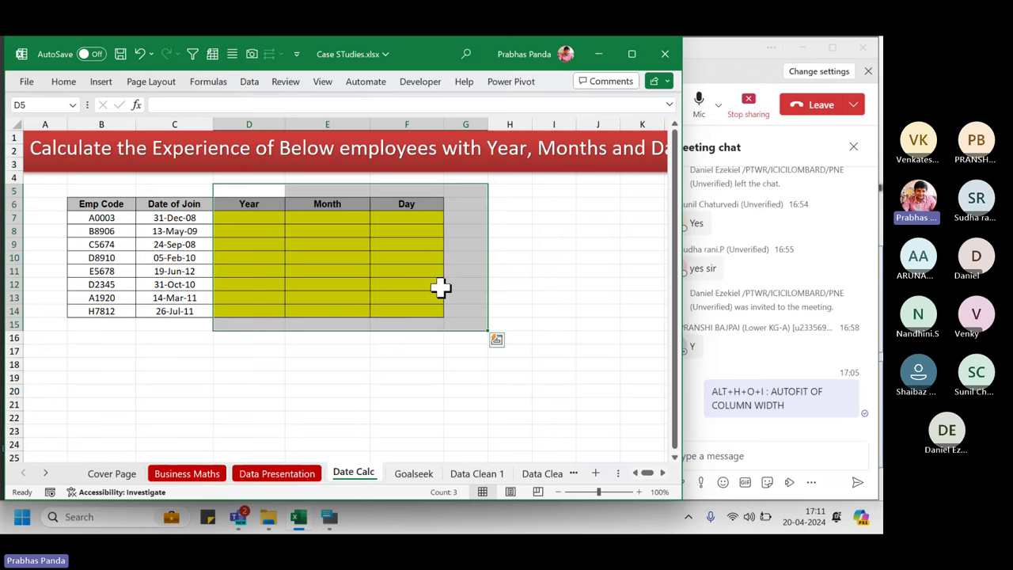
scroll(441, 288, "up", 1)
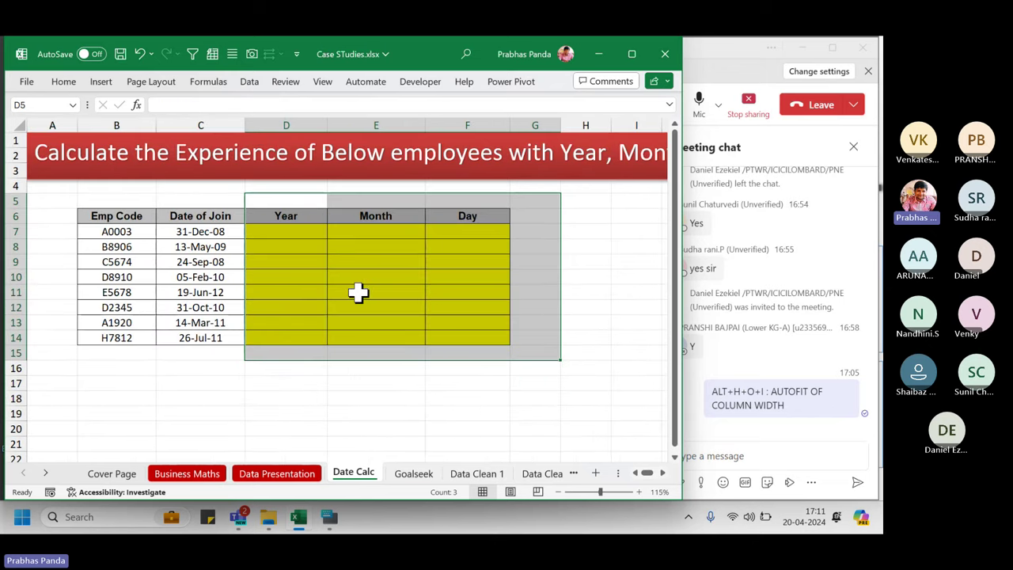
Enter the label DATEDIF in cell F4.
key("ctrl+z")
scroll(317, 312, "up", 1)
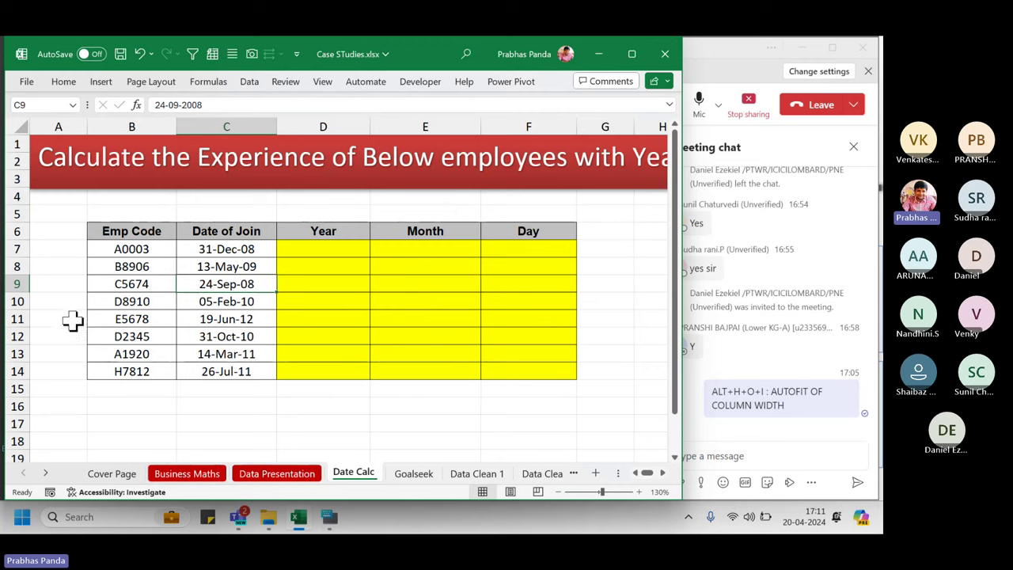
left_click(547, 199)
key("Escape")
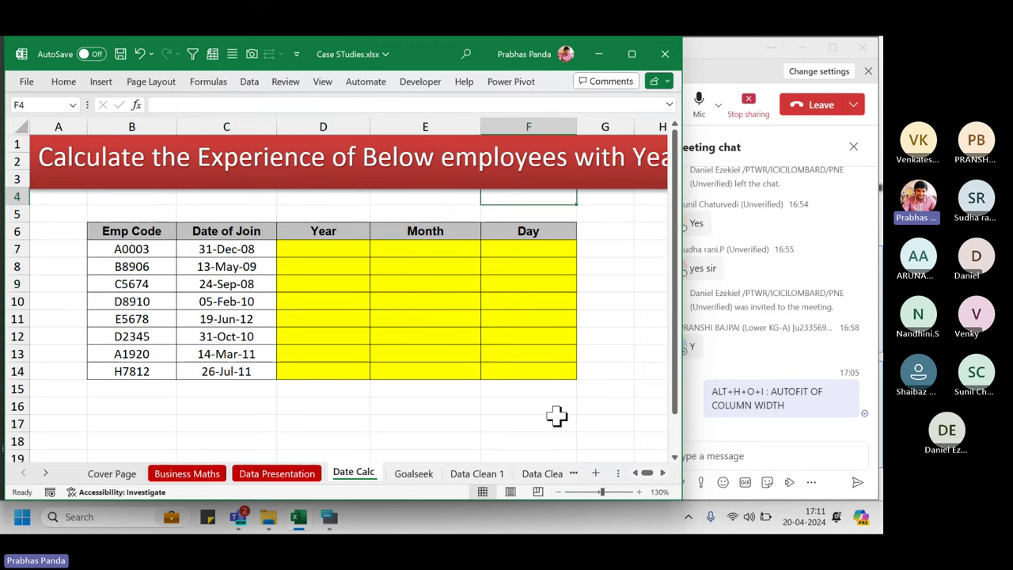
type("DATEDIF")
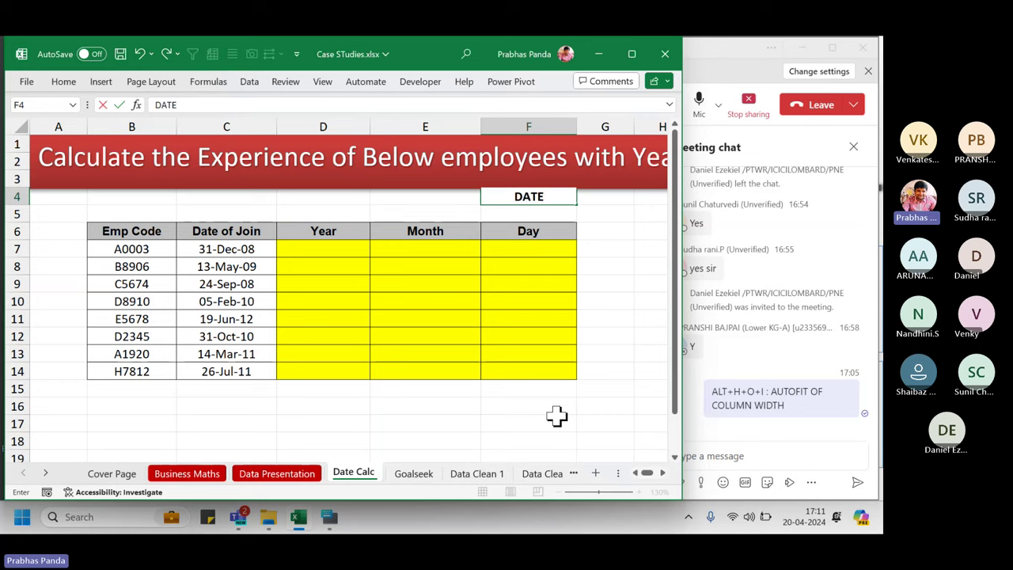
key("Return")
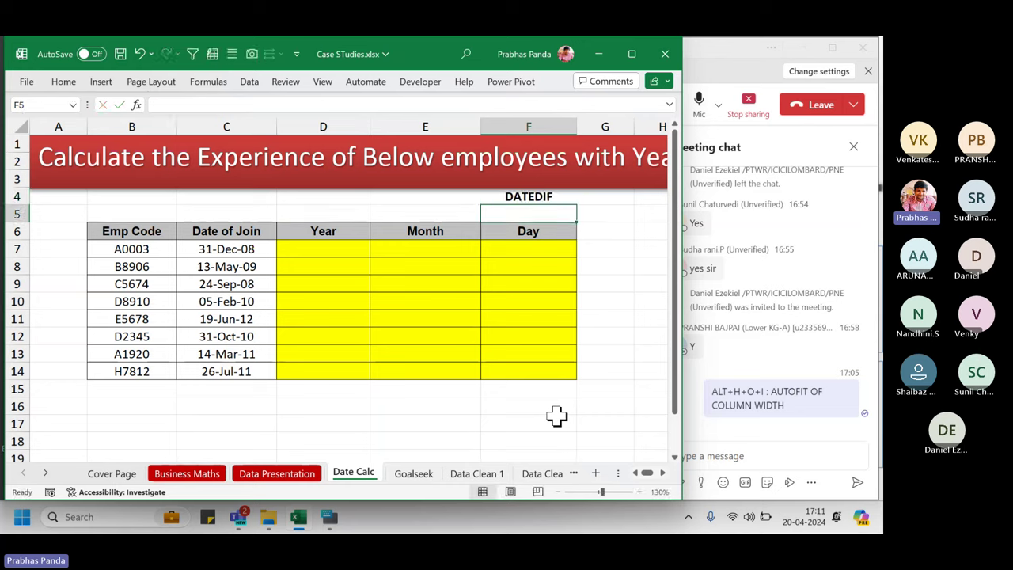
key("Up")
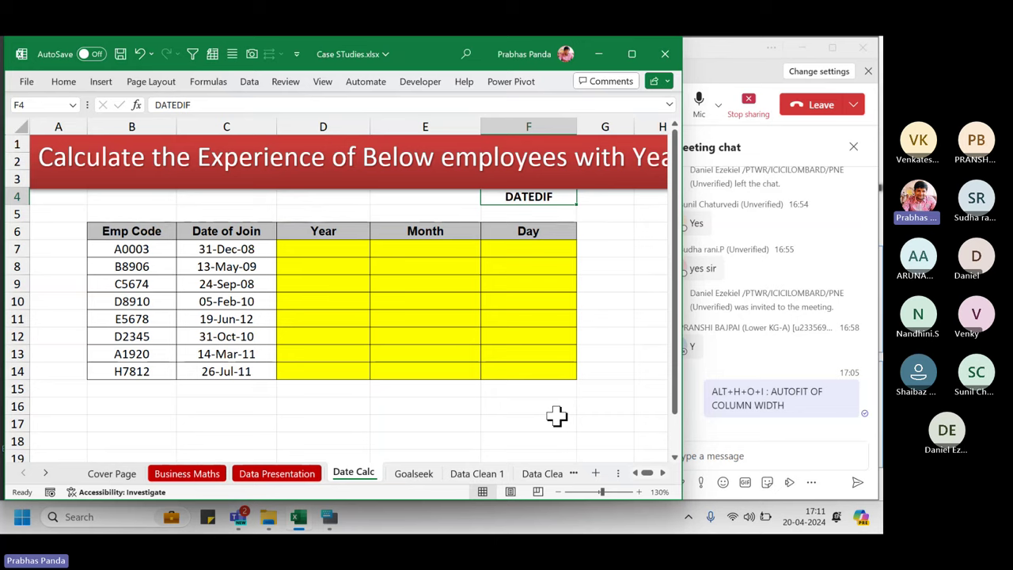
Try EDATE and DATEDIF formulas in E4, cancel both, and move to D7.
key("Down")
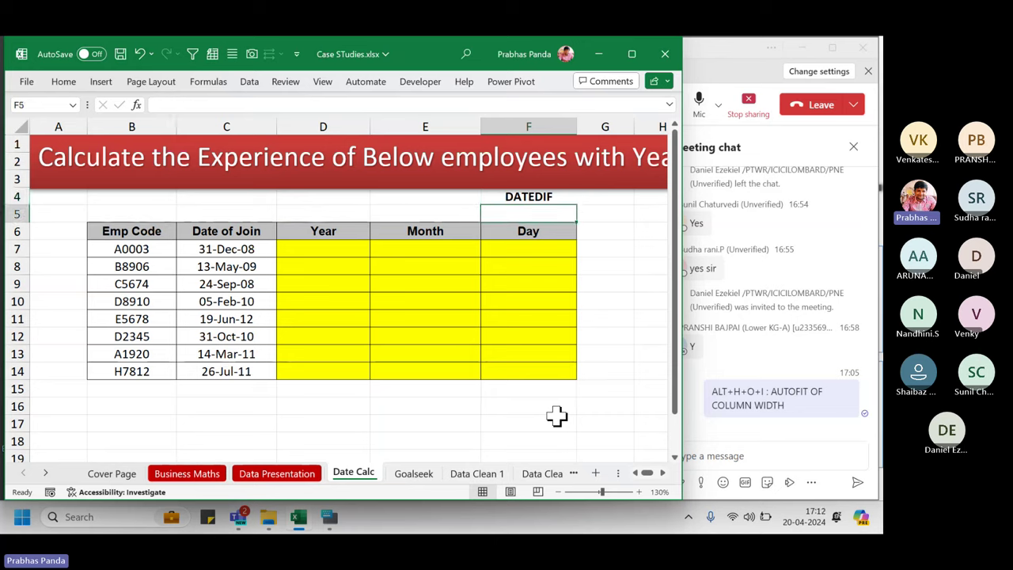
key("Left")
key("Up")
key("F2")
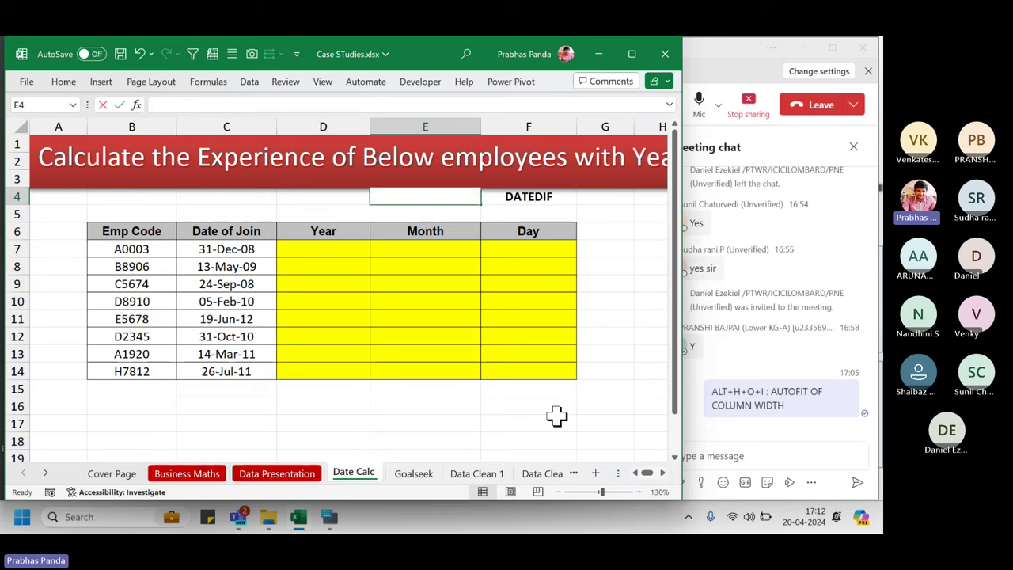
type("=")
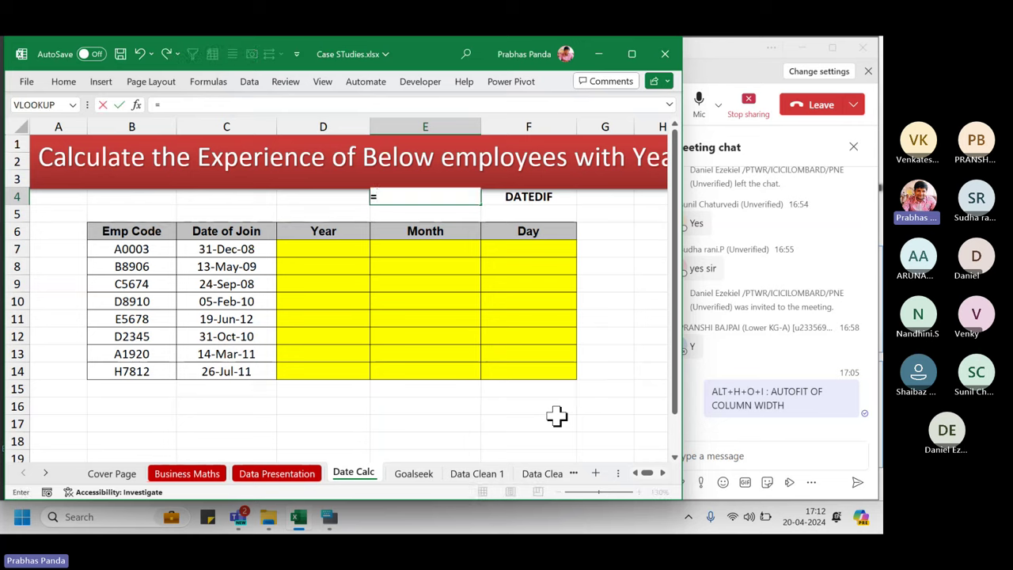
type("ED")
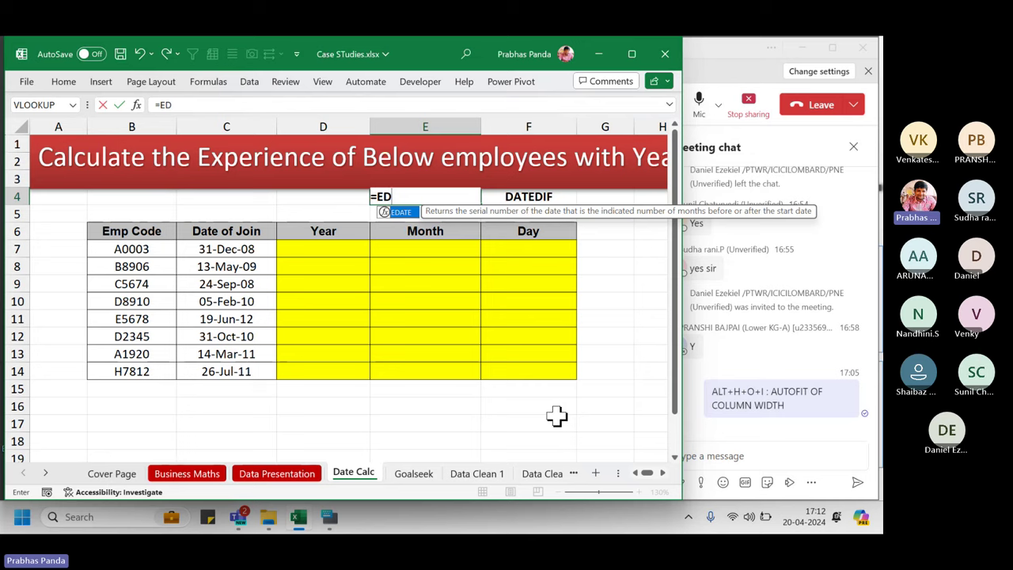
key("Tab")
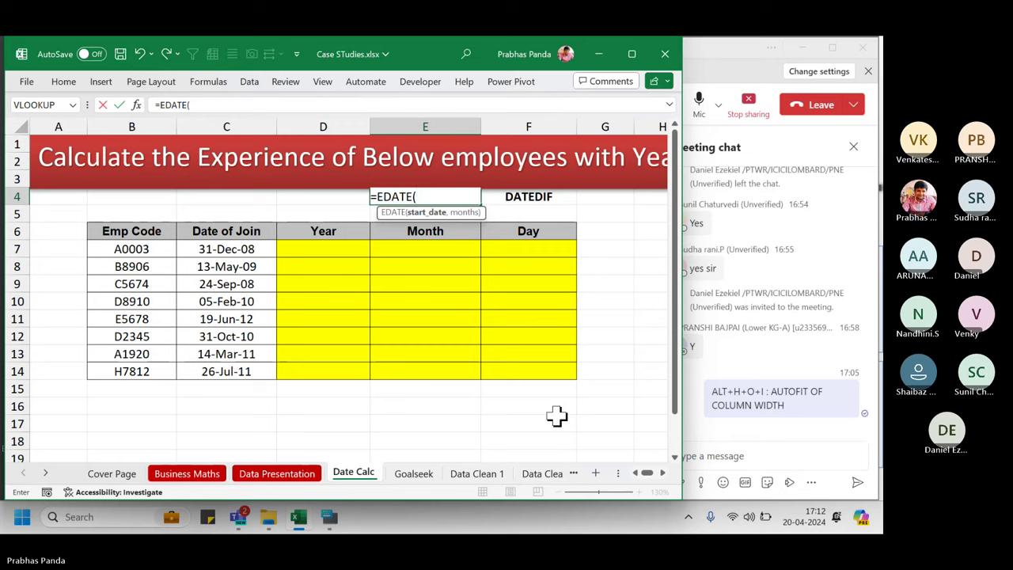
key("Escape")
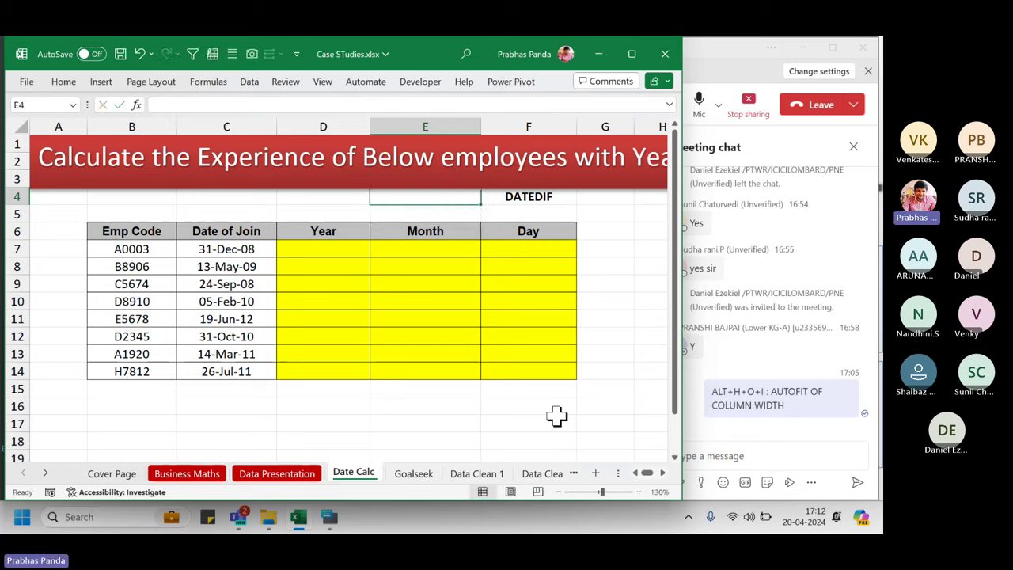
type("=DATED")
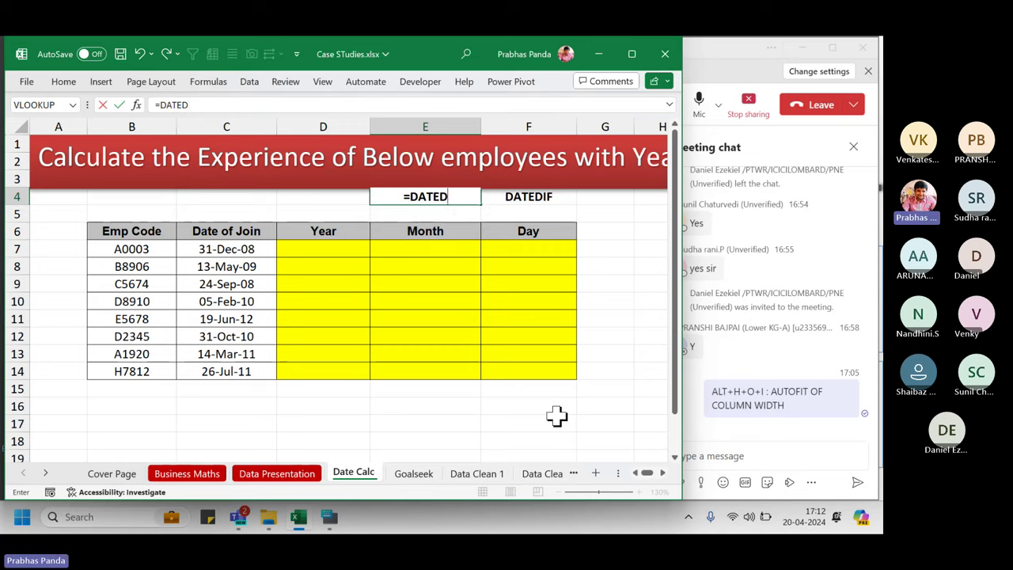
type("IF")
key("Escape")
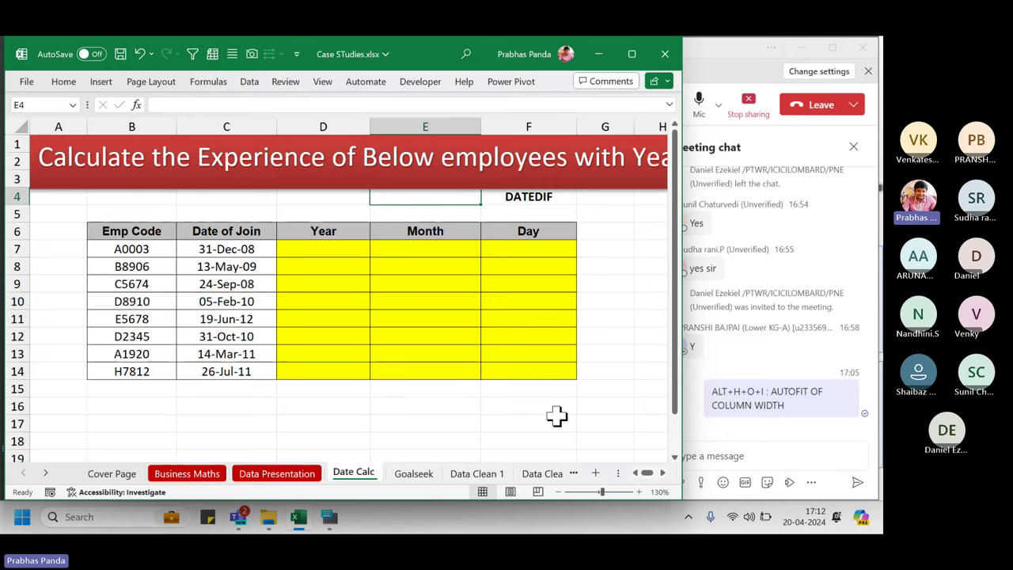
key("Down")
key("Down")
key("Down")
key("Left")
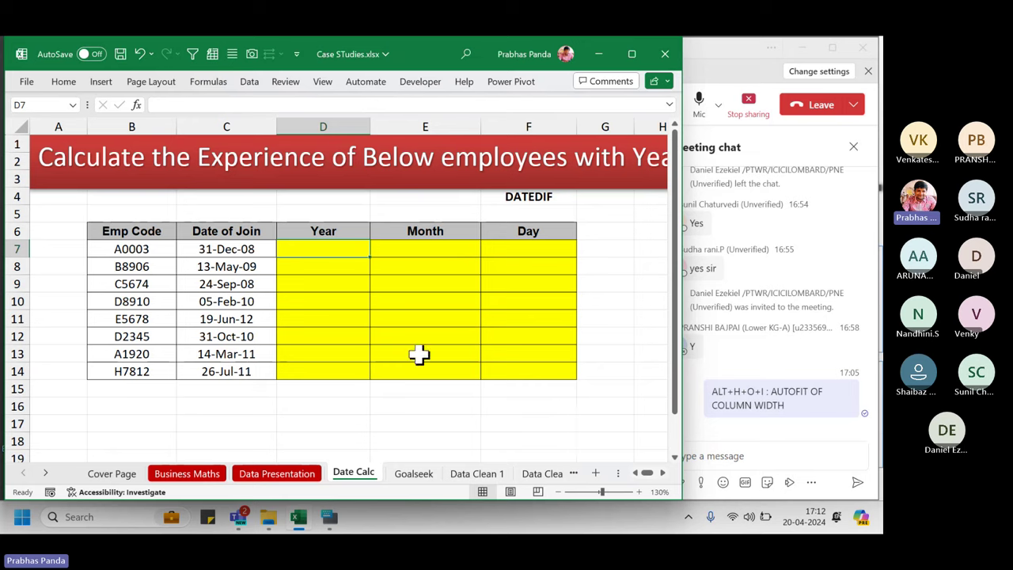
Type =DATEDIF(C7, in D7, removing a stray bracket after C7.
type("=")
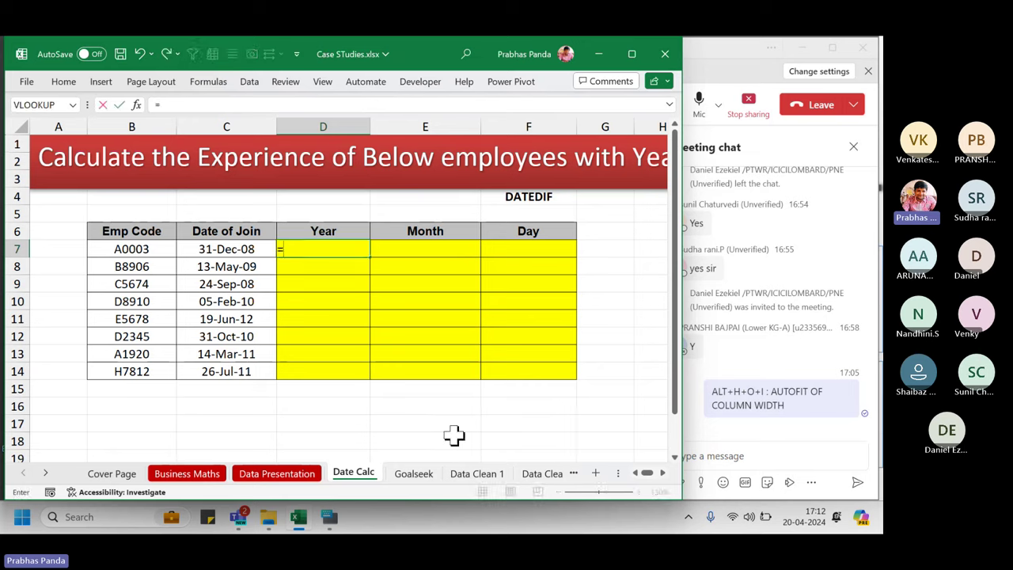
type("DATEDIF")
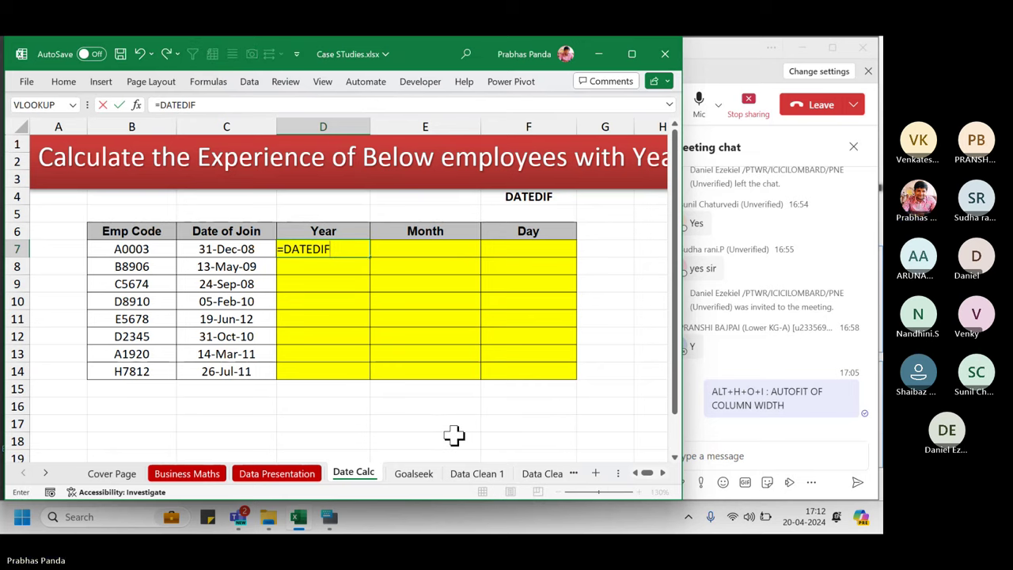
type("(")
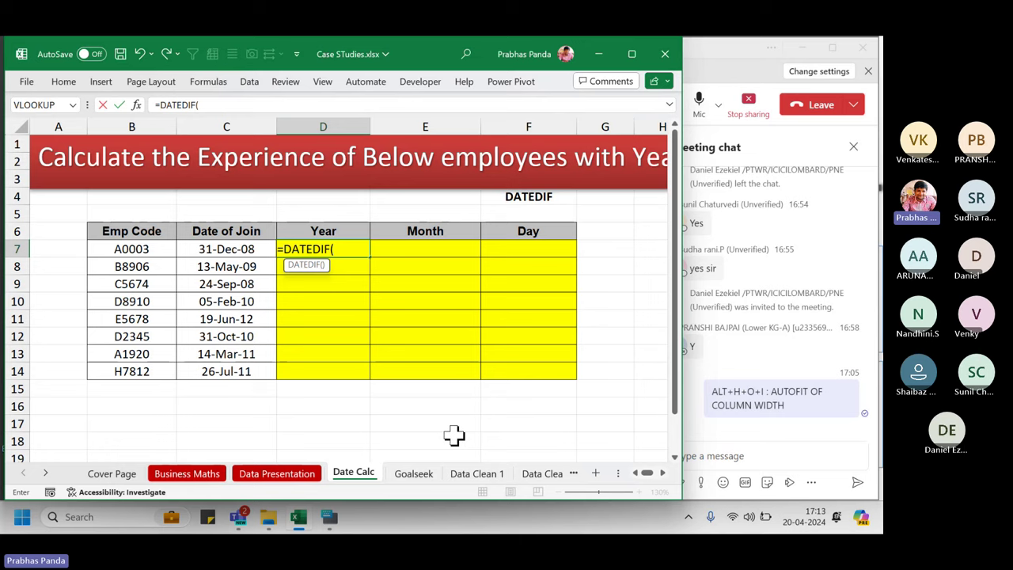
key("Left")
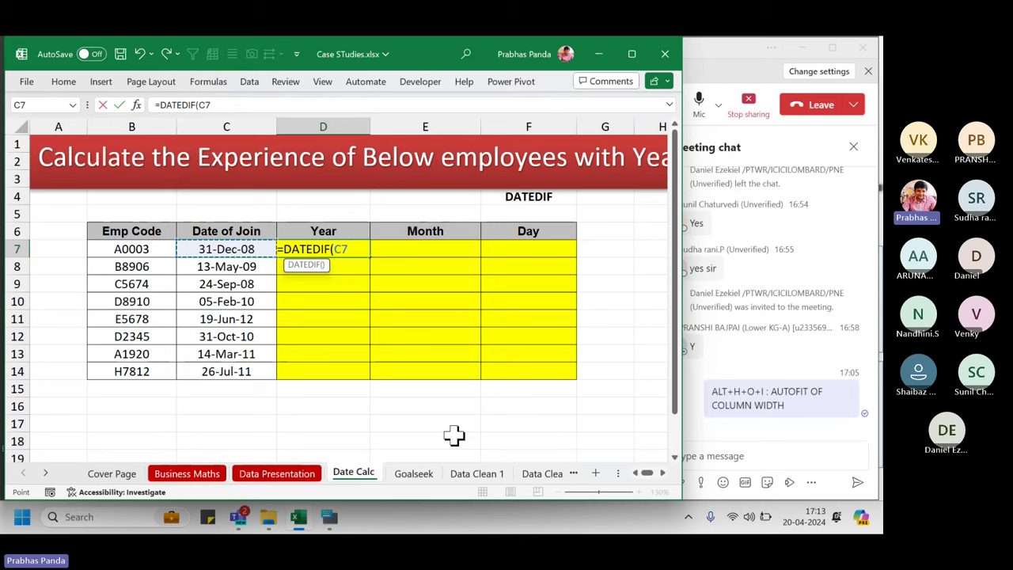
type("(")
key("BackSpace")
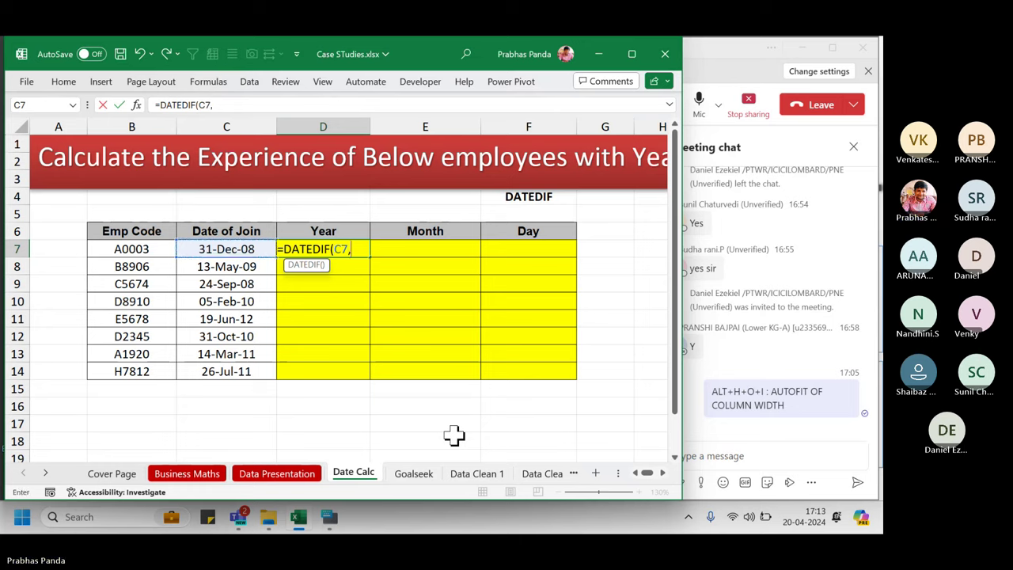
type(",")
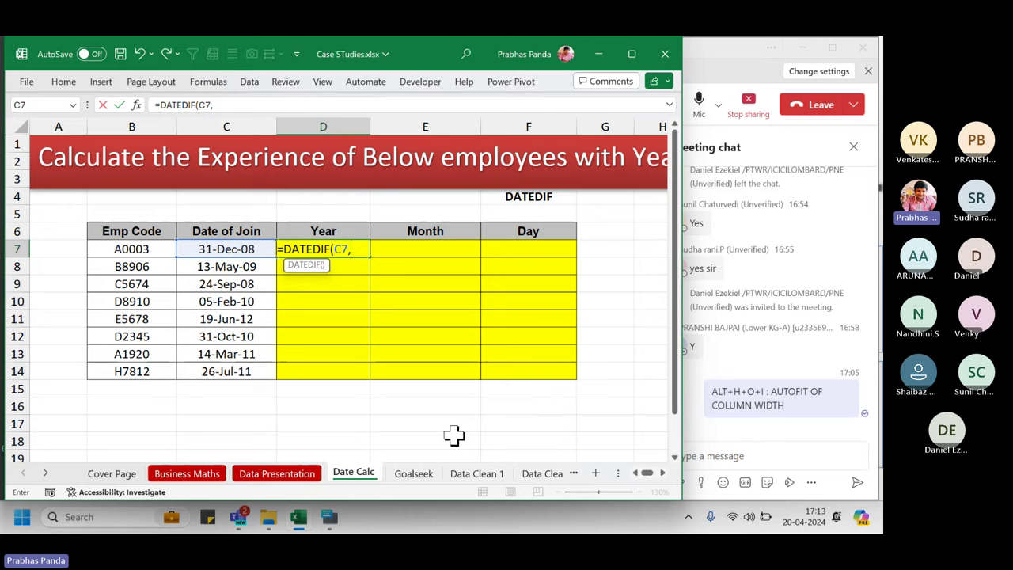
Complete D7 as =DATEDIF(C7,TODAY(),D5), commit it, then go to D5.
type("T")
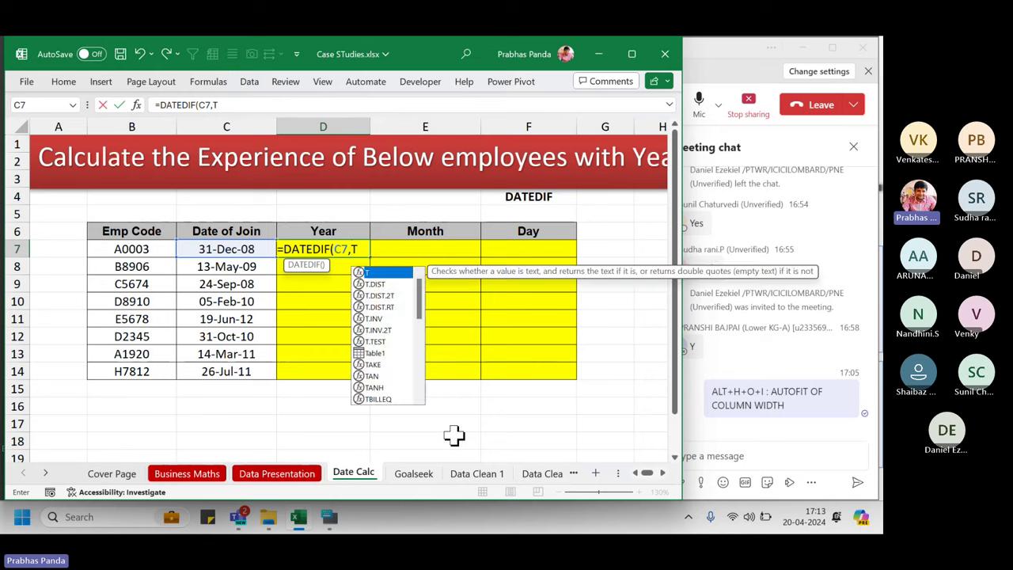
type("ODA")
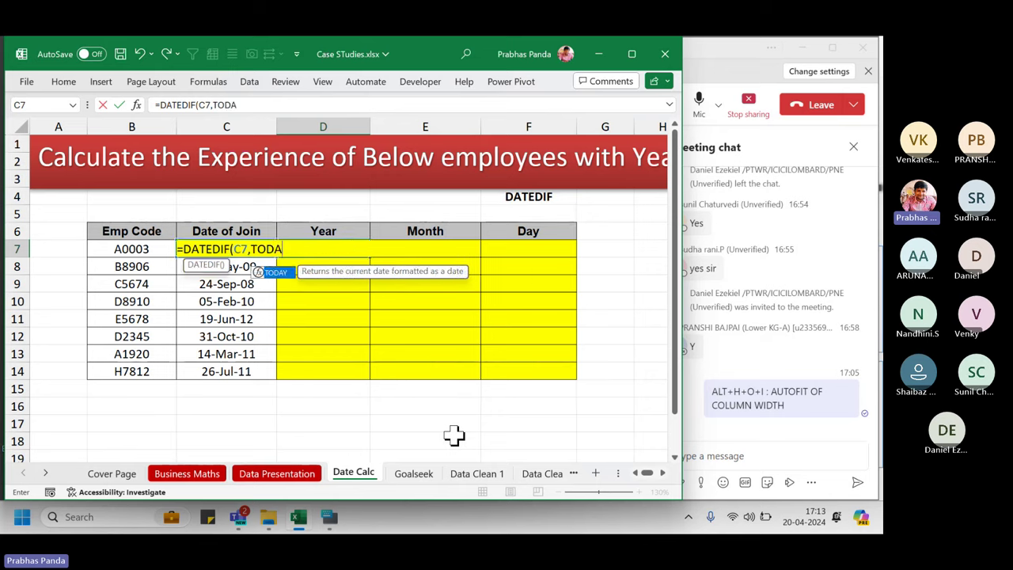
type("Y()")
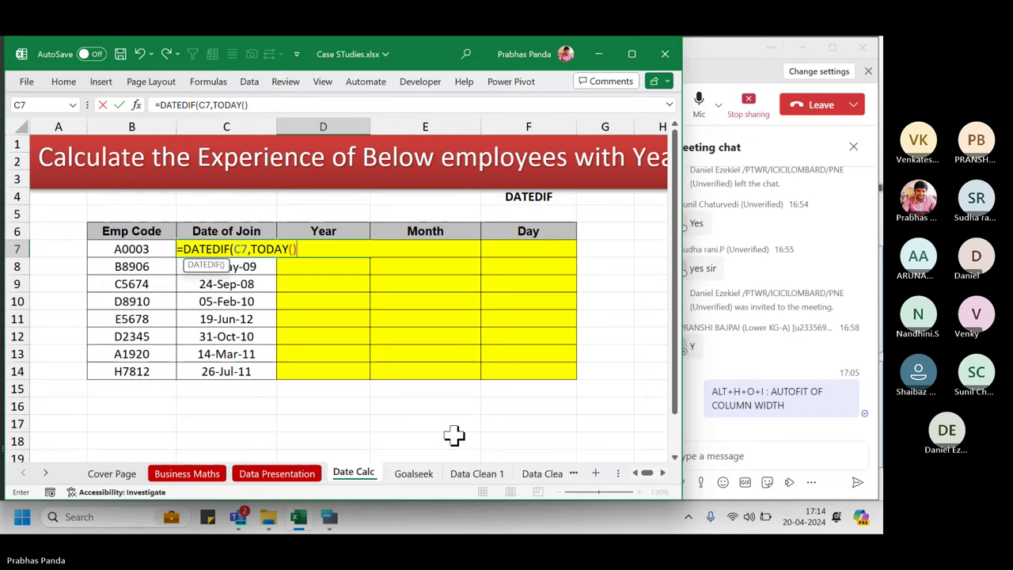
type(",")
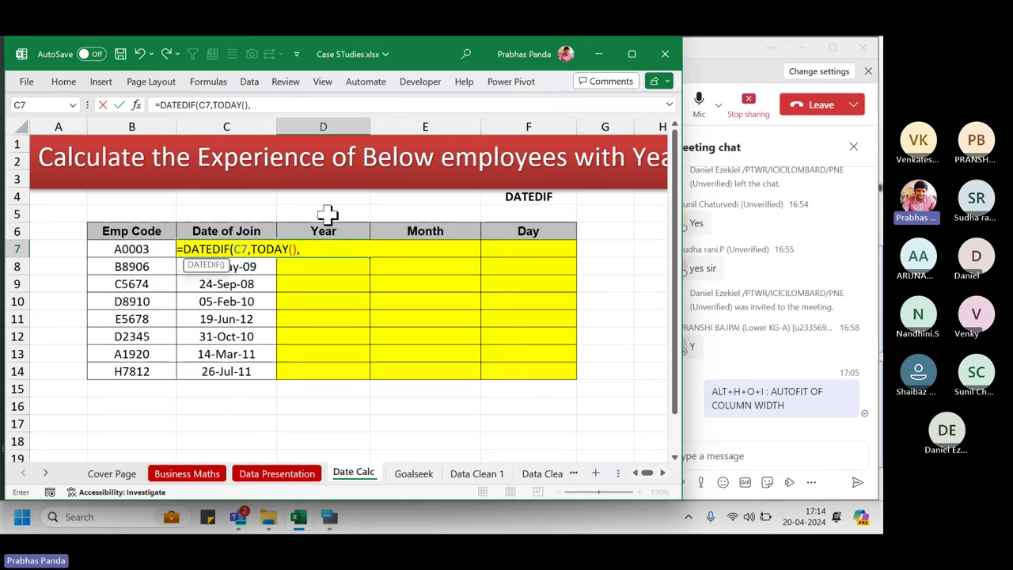
left_click(329, 213)
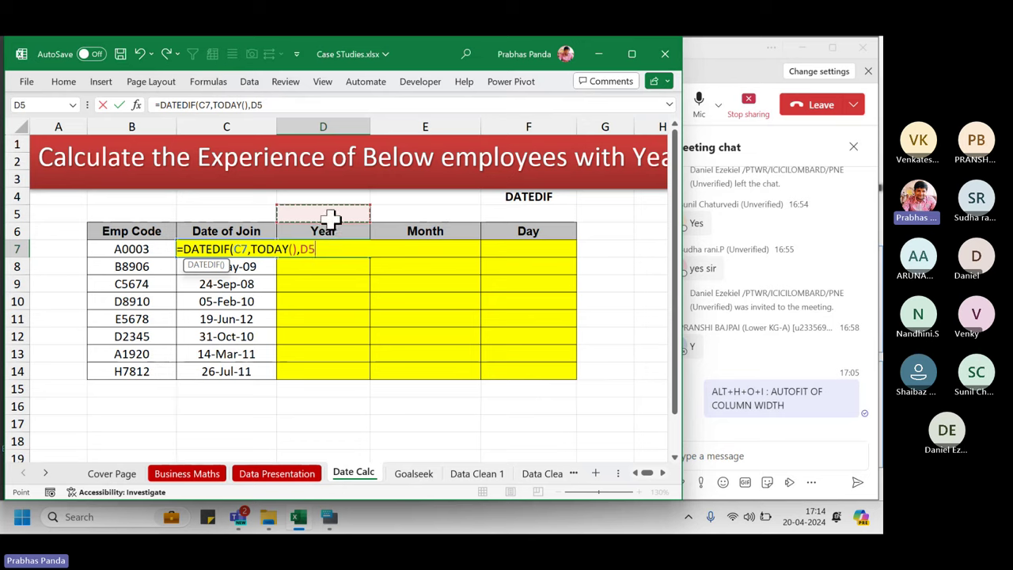
type(")")
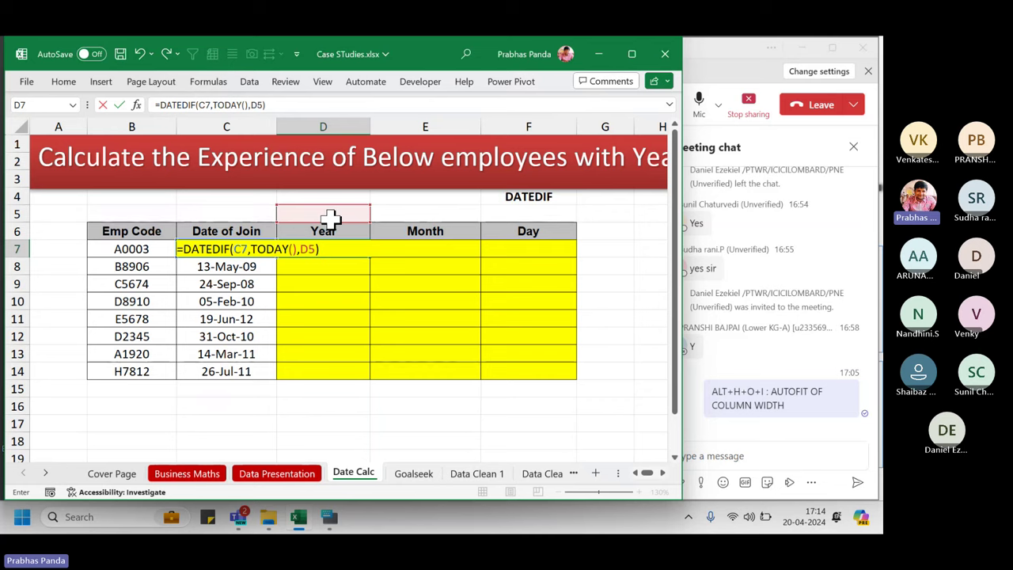
key("Return")
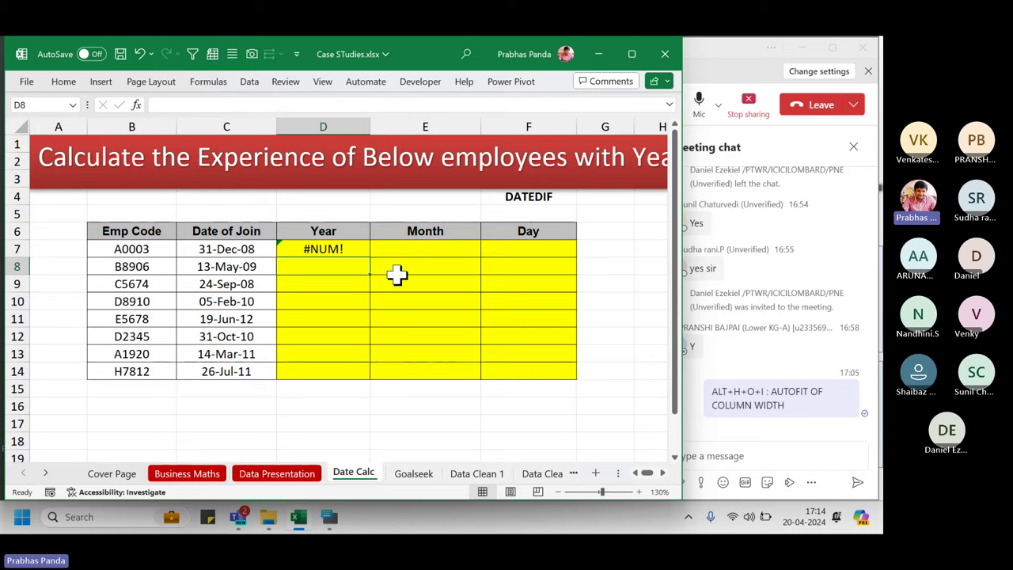
key("Up")
key("Up")
key("Up")
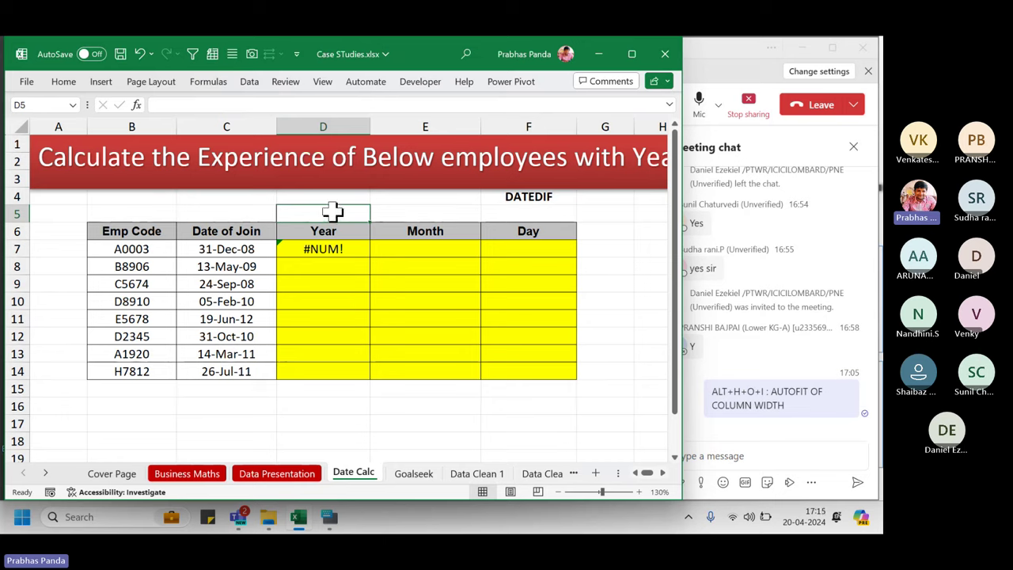
Enter Y as the unit in D5 so D7 shows 15 years.
type("Ye")
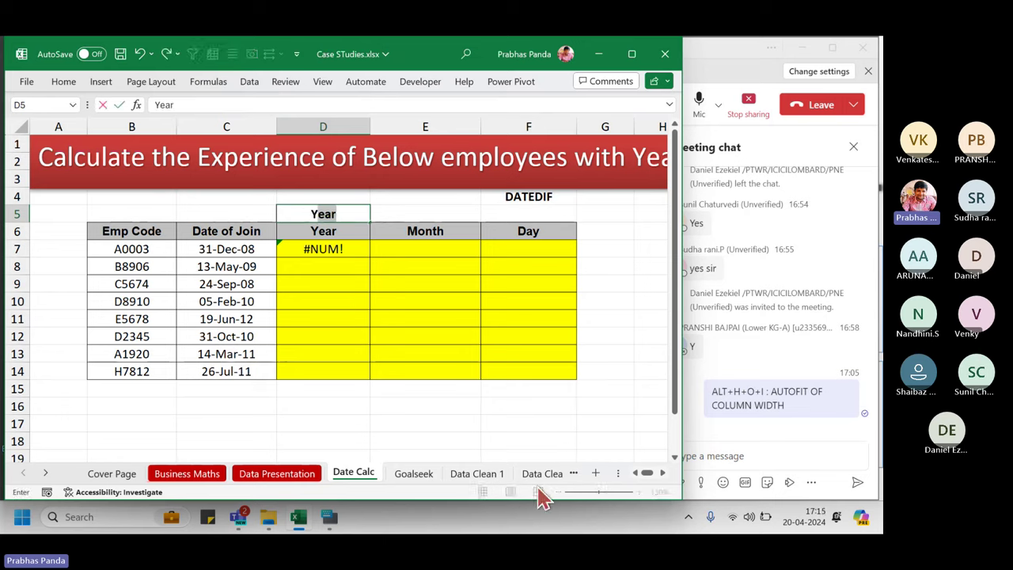
key("BackSpace")
key("BackSpace")
key("Return")
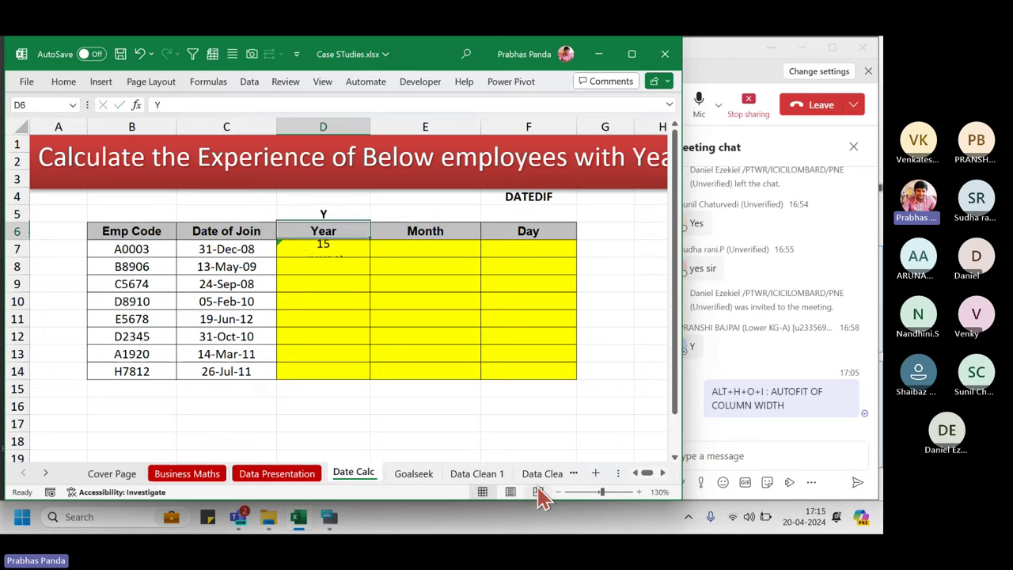
key("Down")
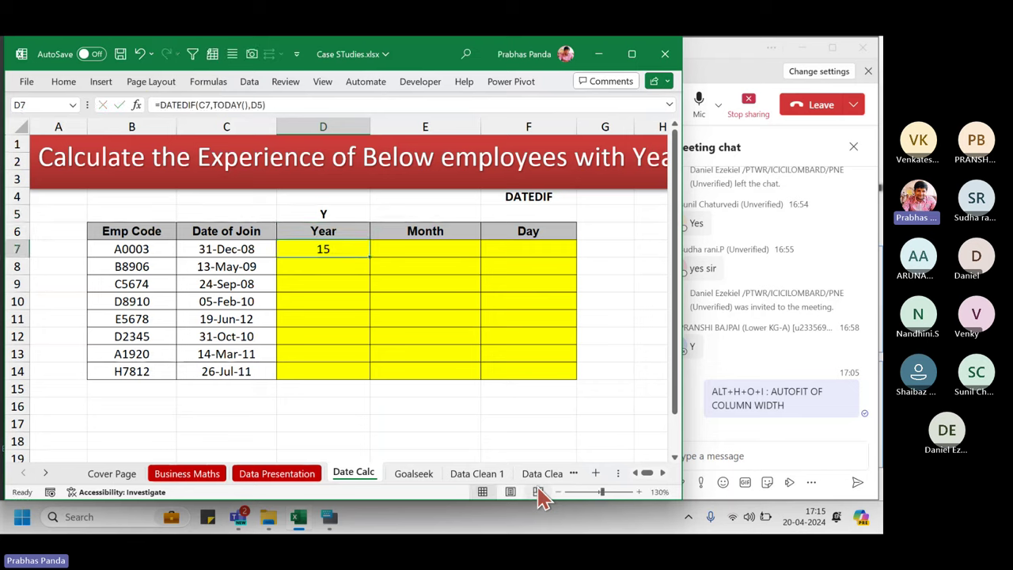
Copy D7's formula text and paste it into D16 as text with a leading apostrophe.
key("F2")
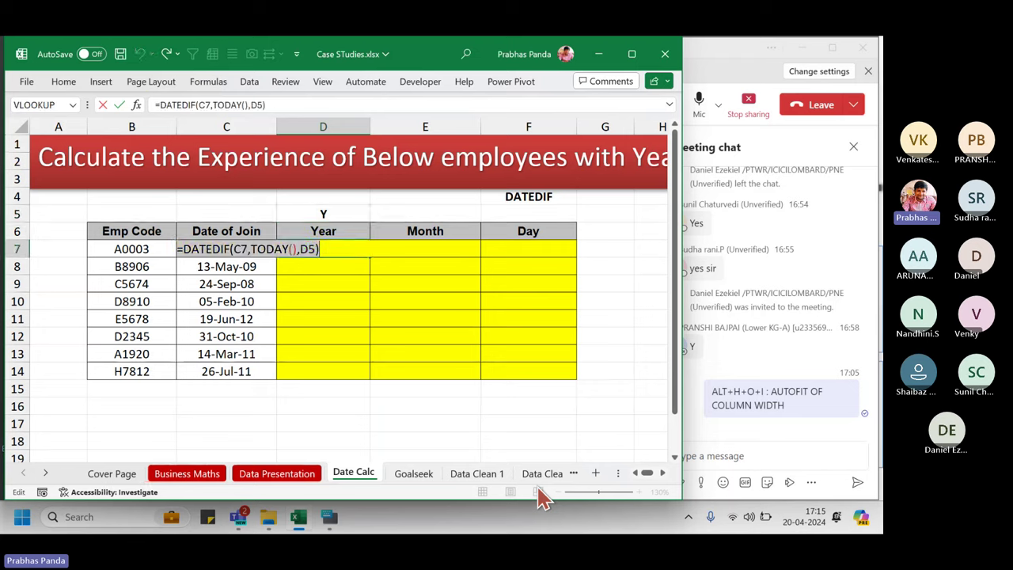
key("ctrl+Return")
key("Down")
key("Down")
key("Down")
key("Down")
key("Down")
key("Down")
key("Down")
key("Down")
key("Down")
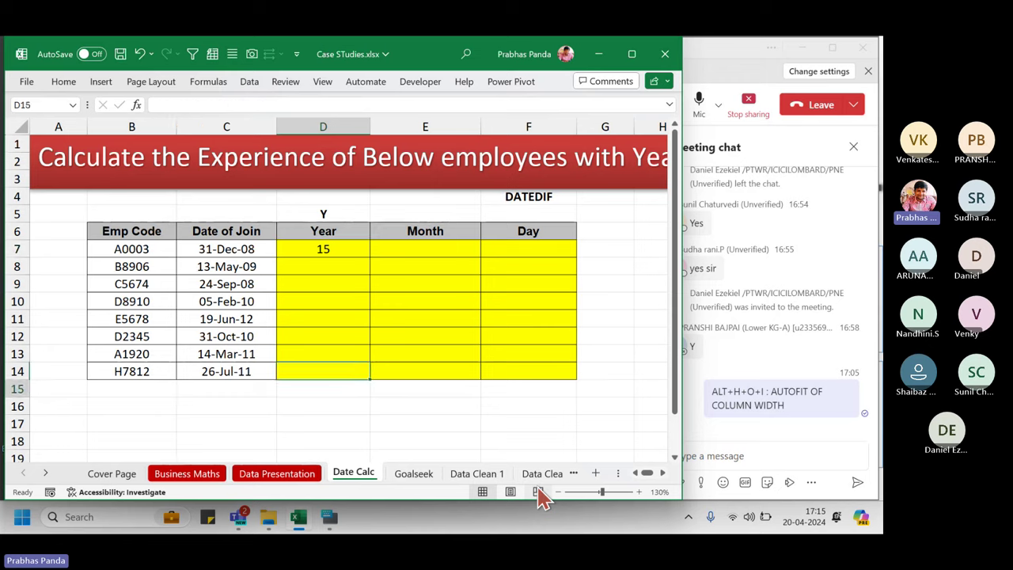
type("'")
type("=DATEDIF(C7,TODAY(),D5)")
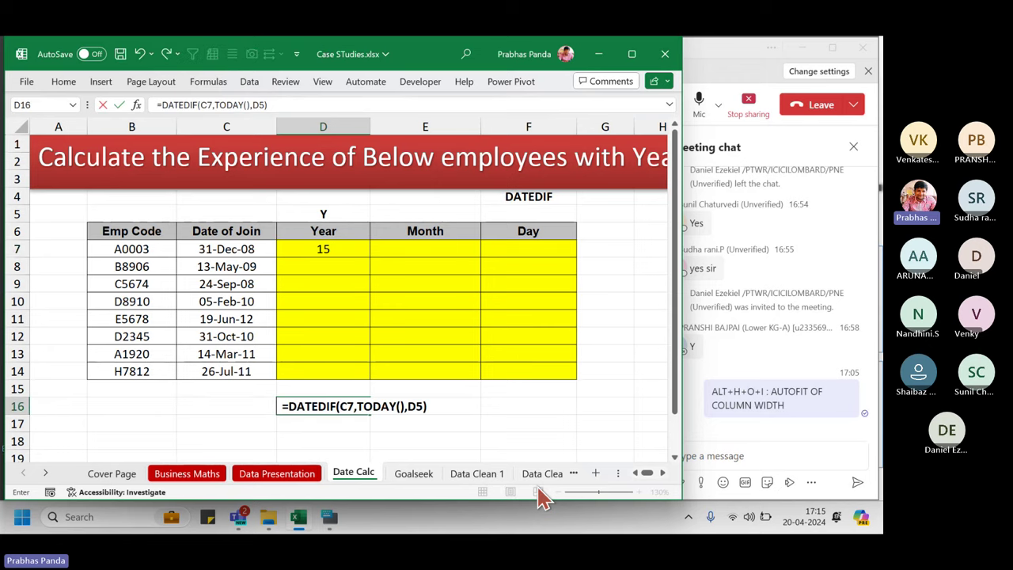
key("Return")
Paste and send =DATEDIF(C7,TODAY(),D5) in the Teams meeting chat, then switch back to Excel.
left_click(730, 455)
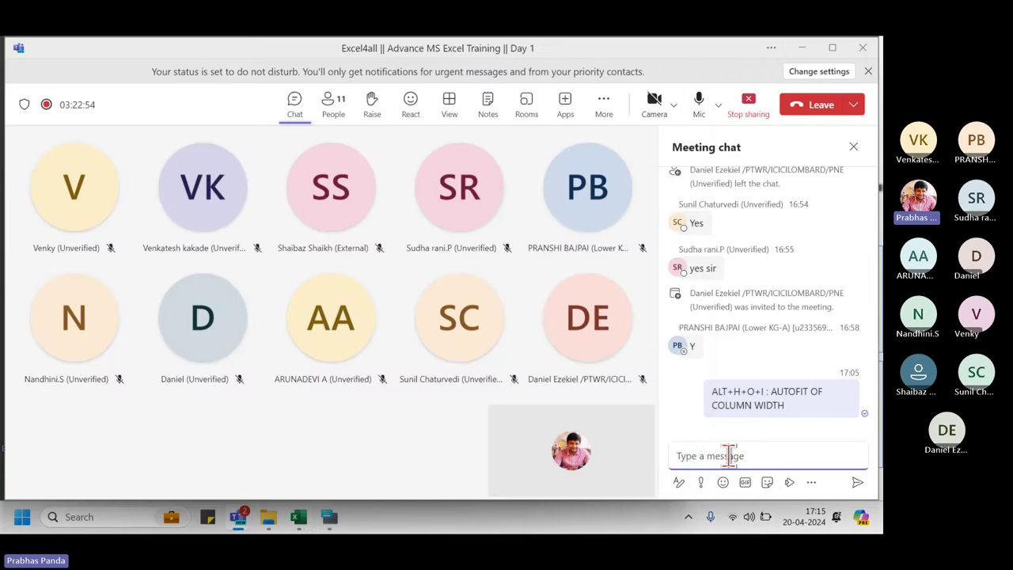
type("=DATEDIF(C7,TODAY(),D5)")
key("Return")
key("alt+Tab")
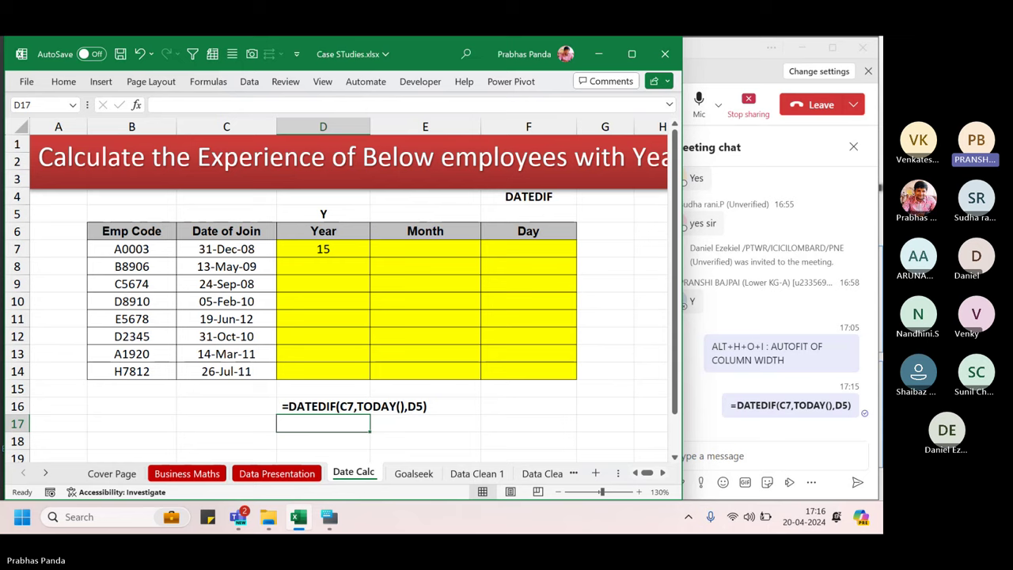
Edit D7's DATEDIF formula and delete its trailing D5) unit reference.
left_click(345, 247)
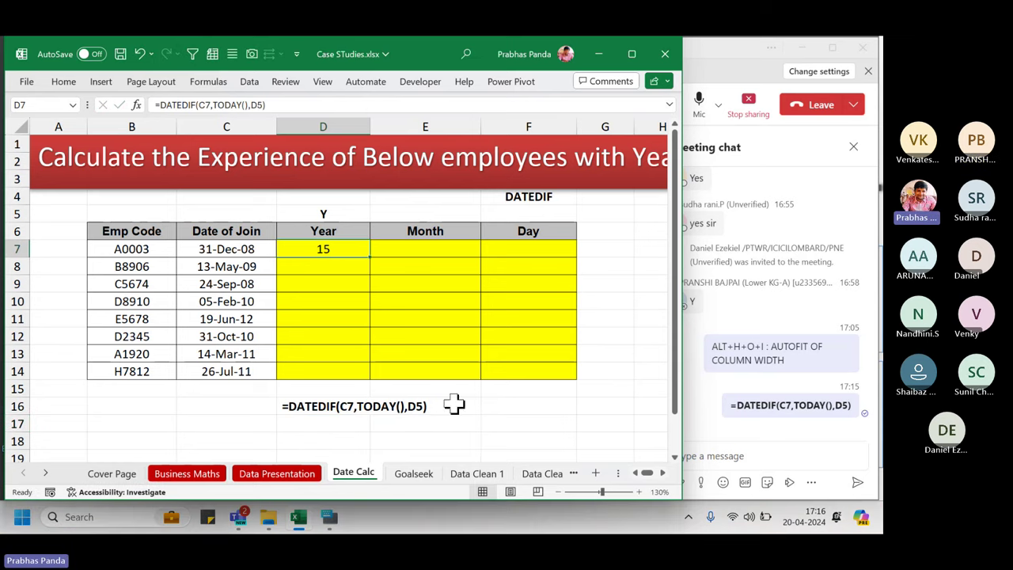
key("F2")
key("BackSpace")
key("BackSpace")
key("BackSpace")
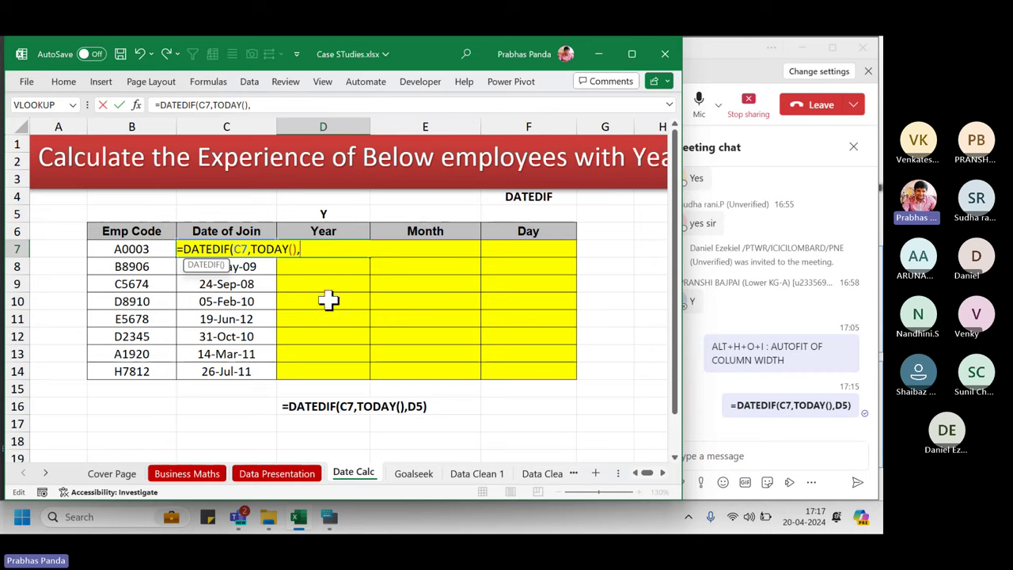
Finish D7's DATEDIF formula with the Y unit and commit it.
type("\"Y\"")
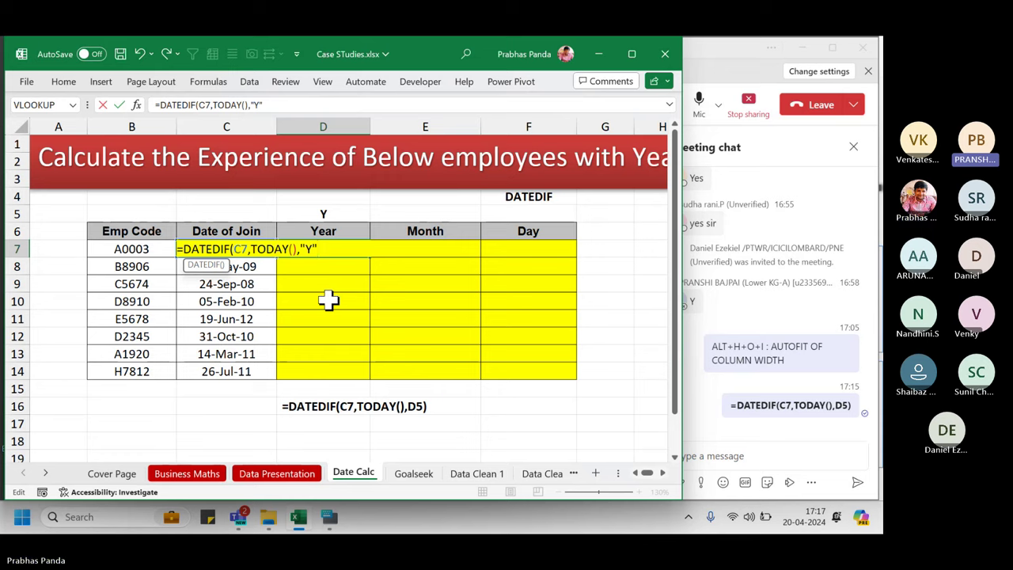
type(")")
key("Return")
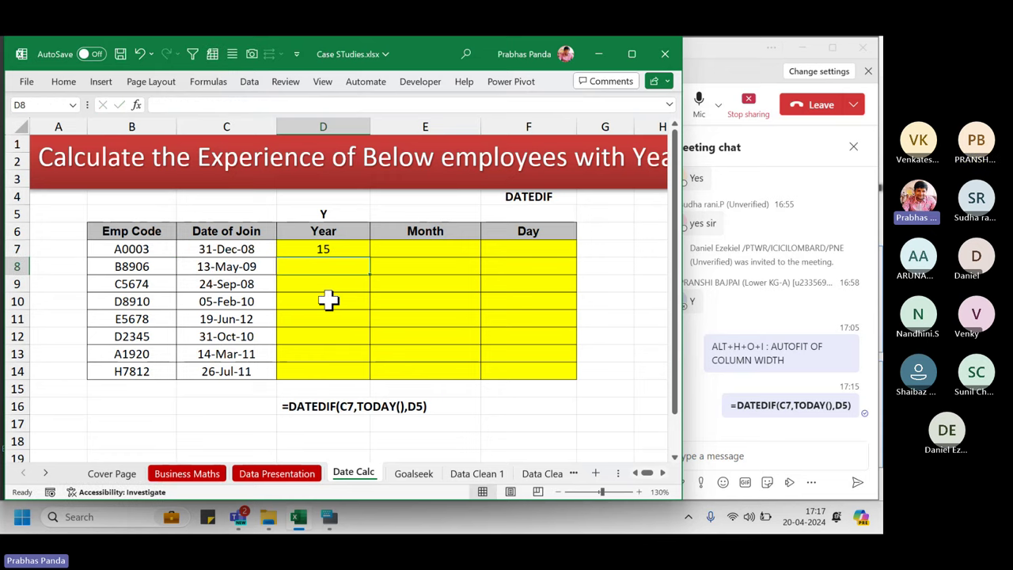
Test clearing the Y in D5, undo to restore it, and reopen D7's formula.
key("Up")
key("Up")
key("Up")
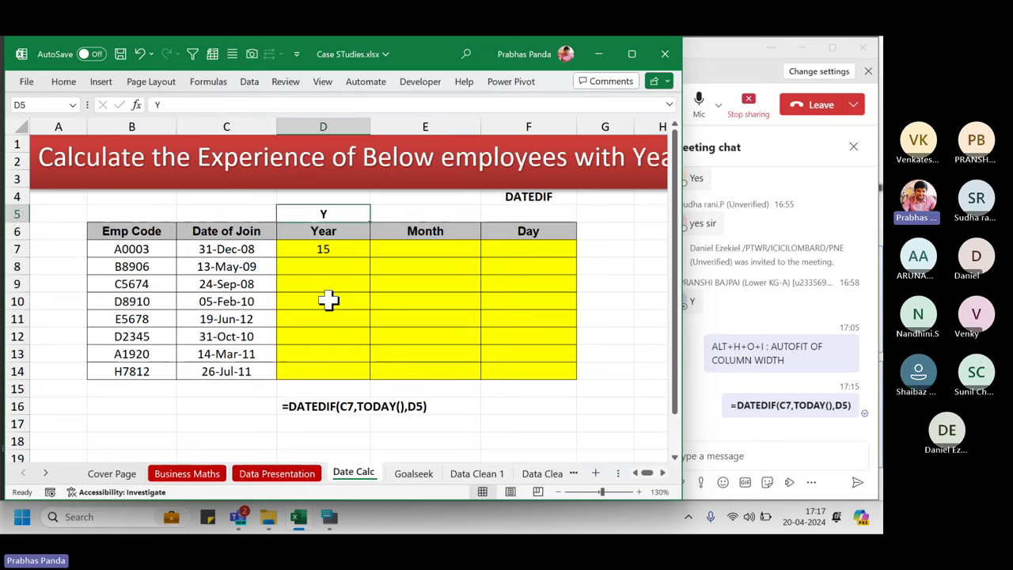
key("Delete")
key("Down")
key("Down")
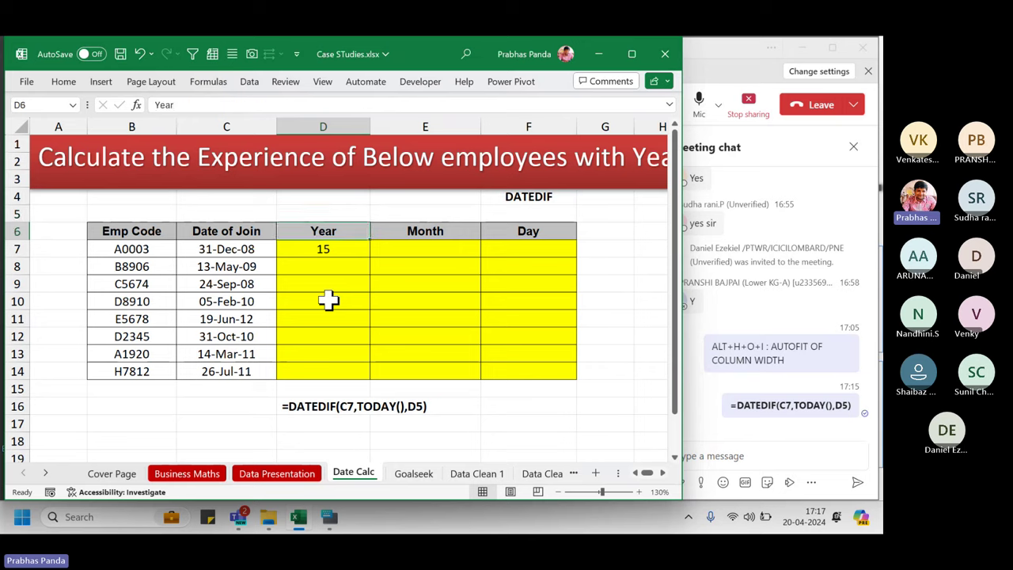
key("F2")
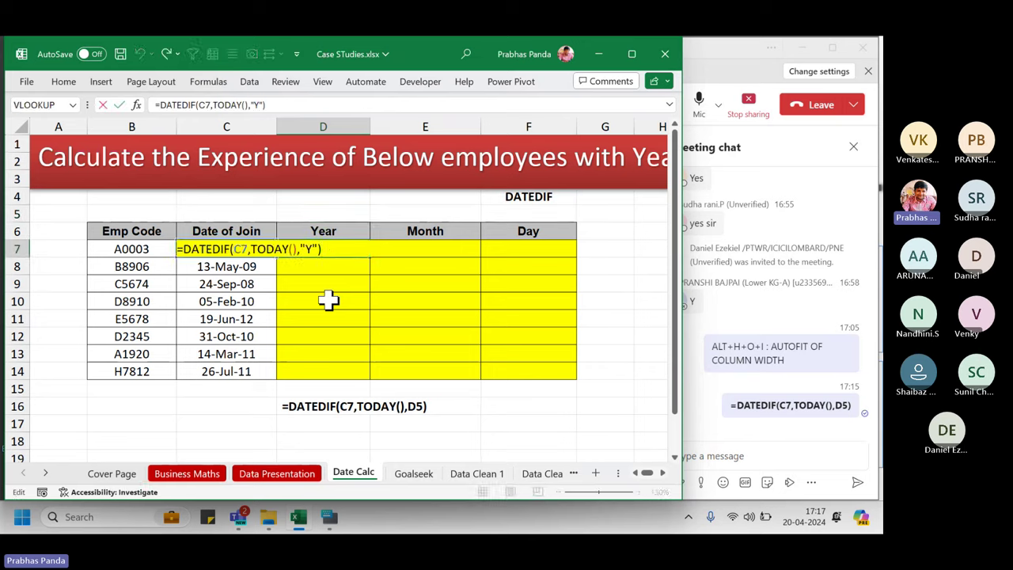
key("Escape")
key("ctrl+z")
key("Down")
key("Down")
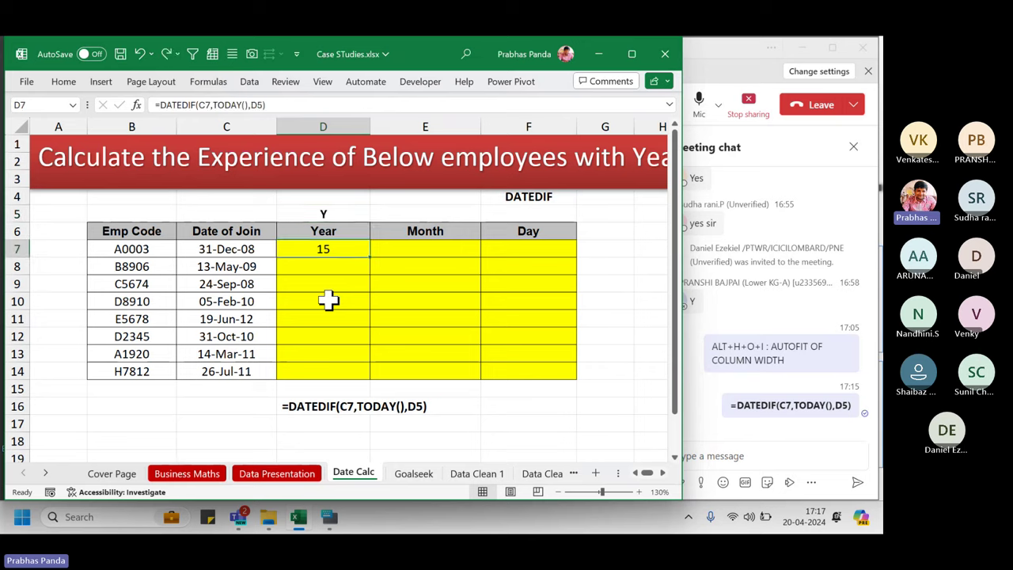
key("F2")
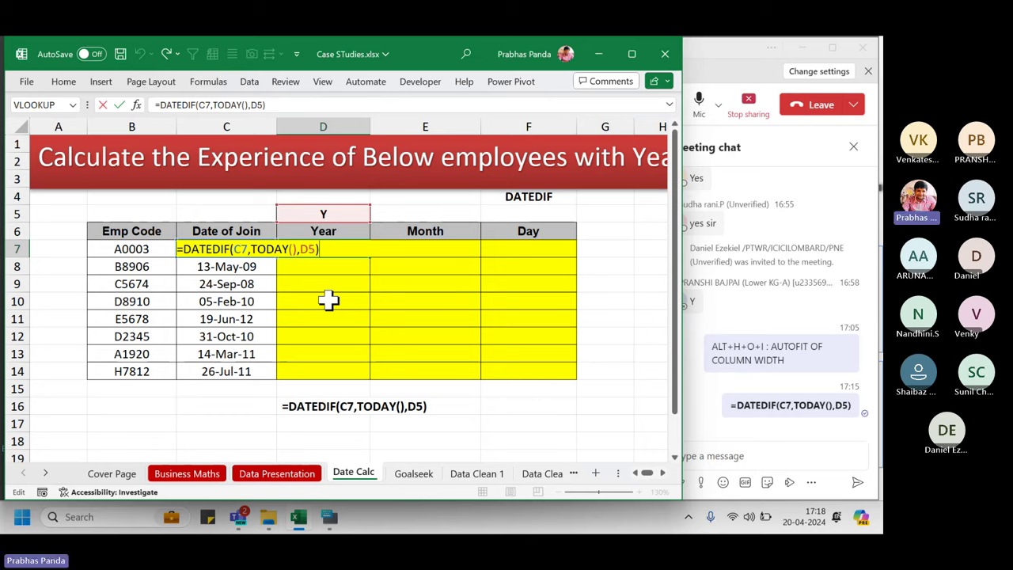
Commit D7 showing 15 years and enter unit labels M in E5 and D in F5.
key("ctrl+Return")
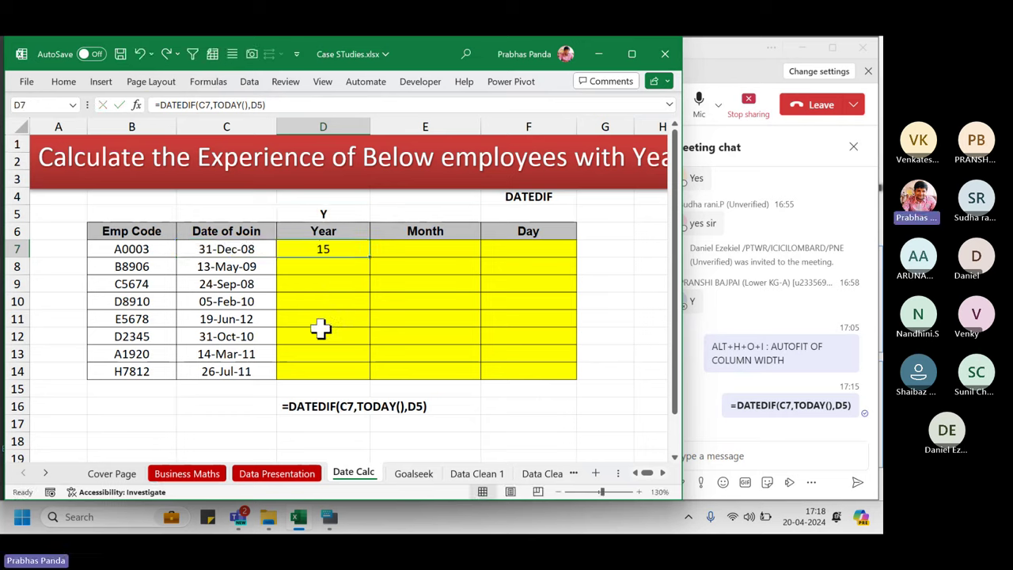
left_click(437, 214)
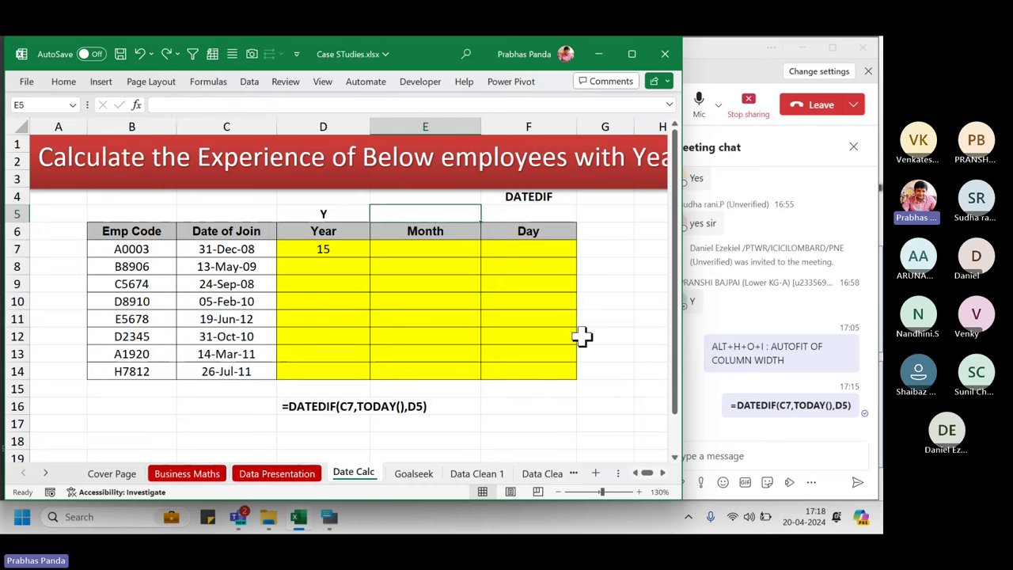
type("M")
key("Delete")
key("Tab")
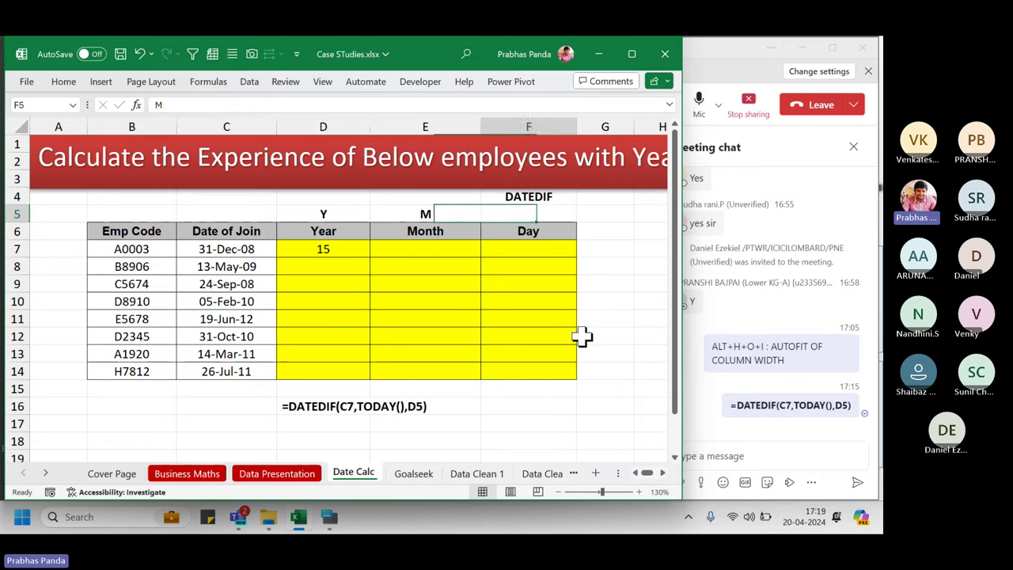
type("D")
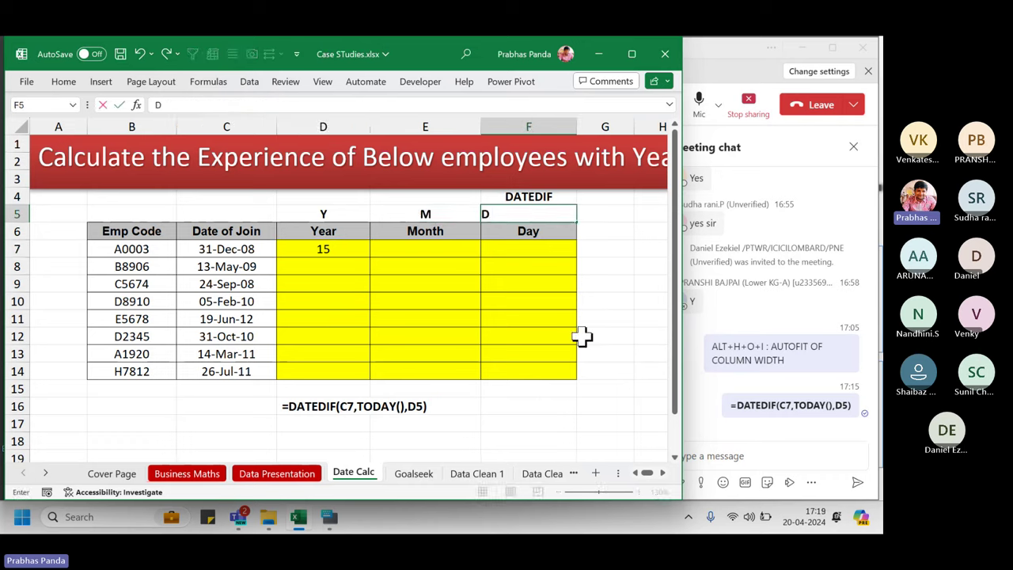
key("Return")
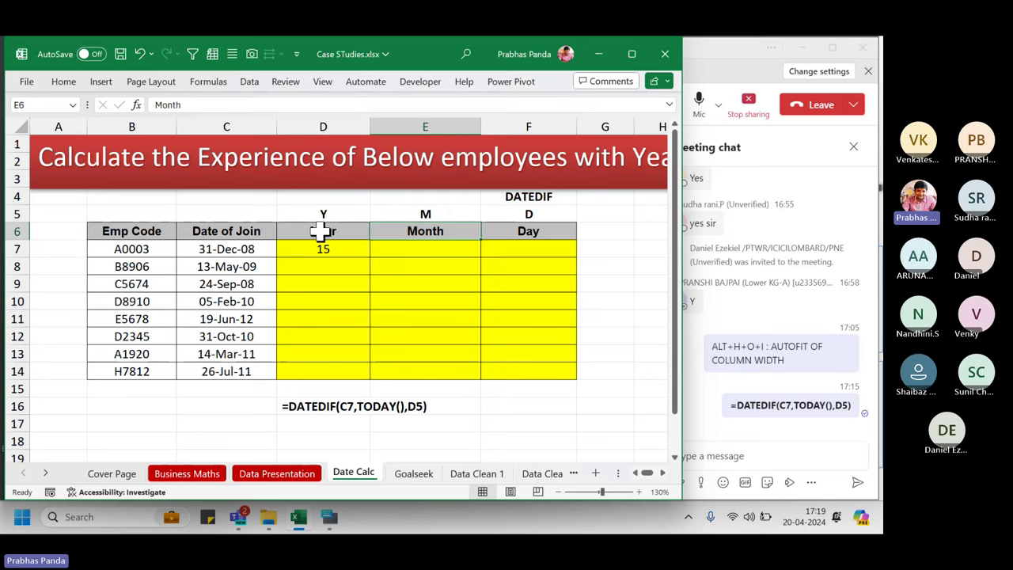
Enter =DATEDIF(C7,TODAY(),E5) in E7 to get 183 months.
left_click(437, 247)
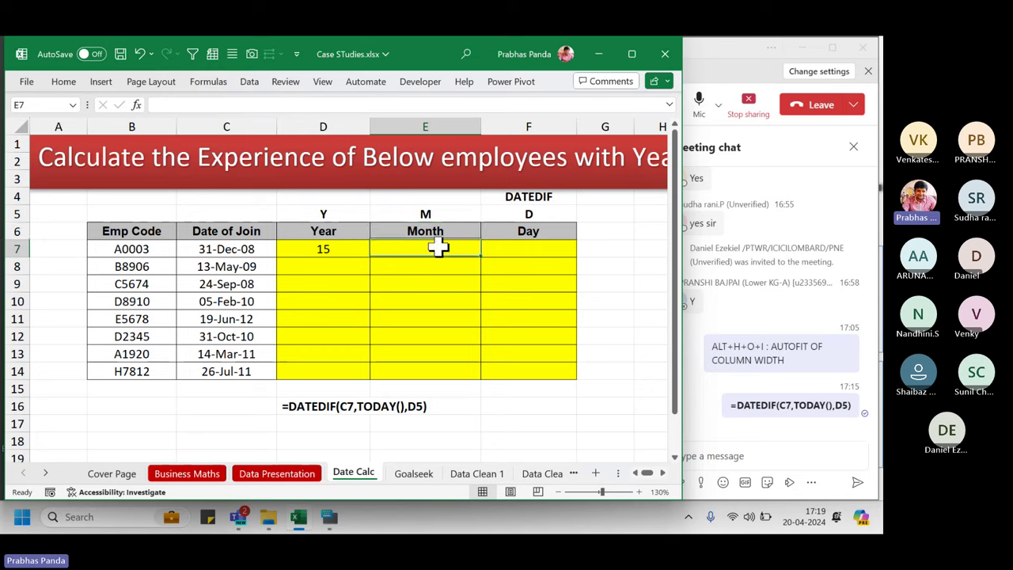
type("=DATE")
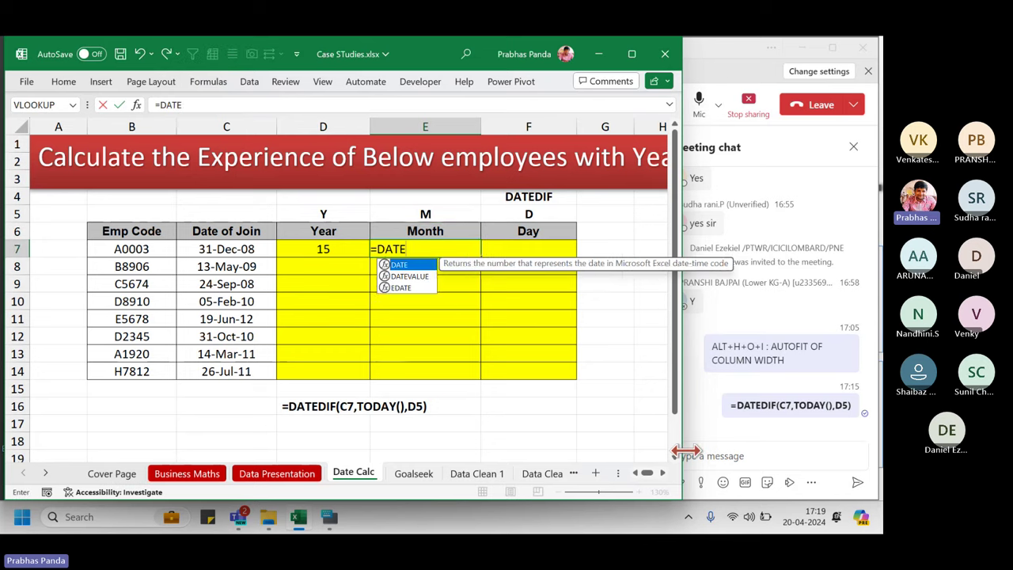
type("DIF(")
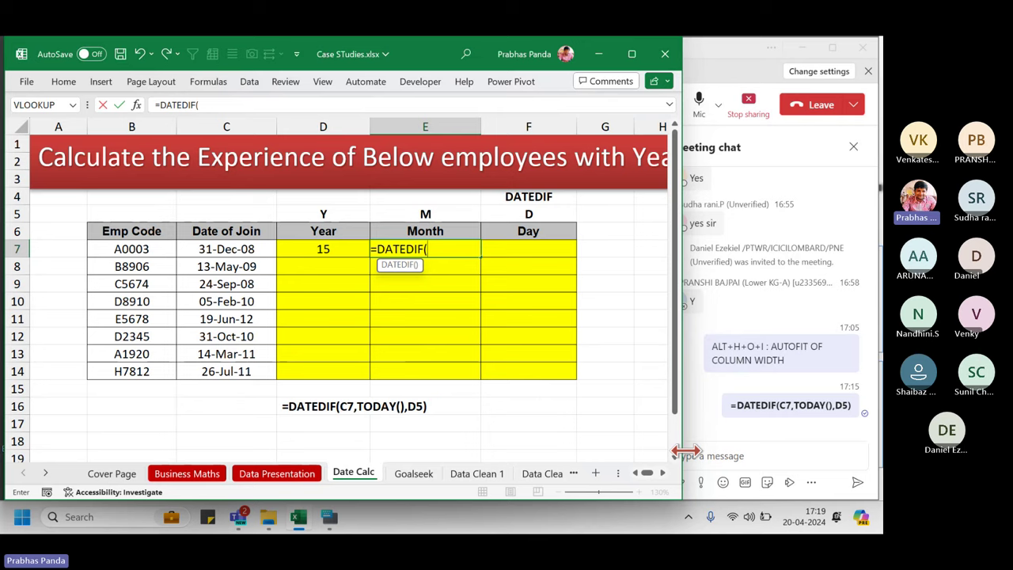
key("Left")
key("Left")
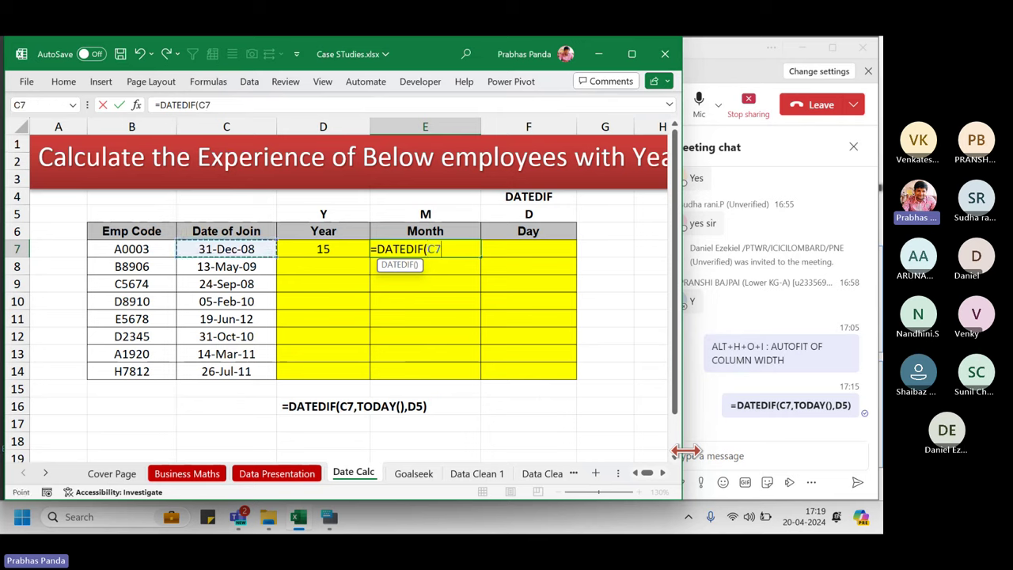
type(",TODAY()")
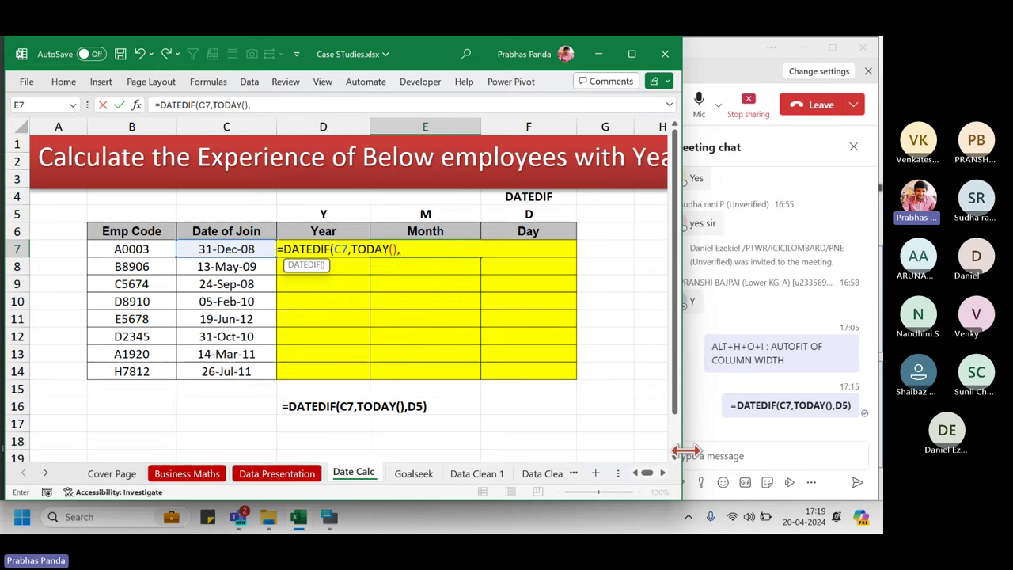
type(",")
key("Up")
key("Up")
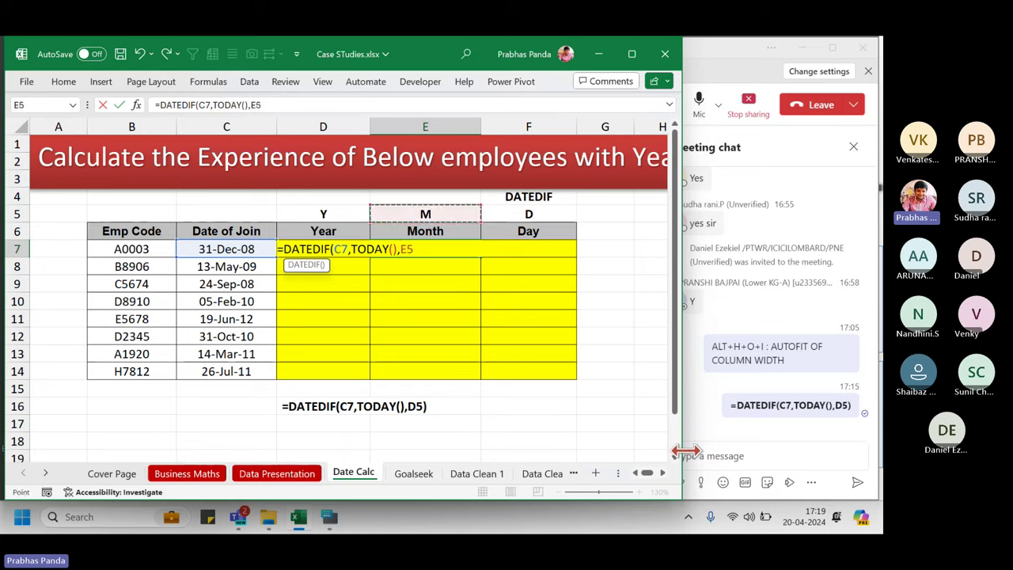
type(")")
key("Return")
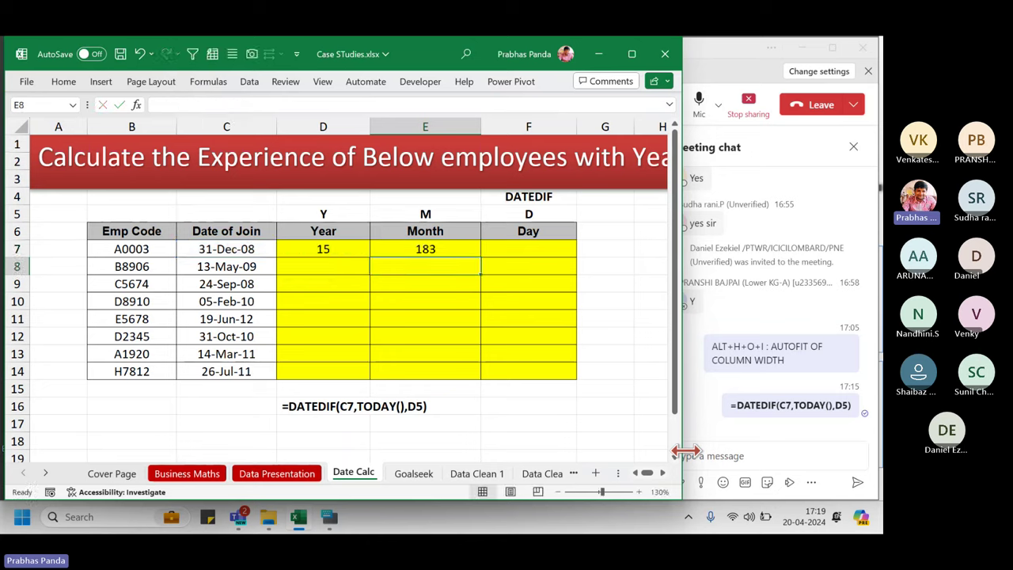
Enter =DATEDIF(C7,TODAY(),F5) in F7 to get 5589 days.
key("Up")
key("Right")
type("=D")
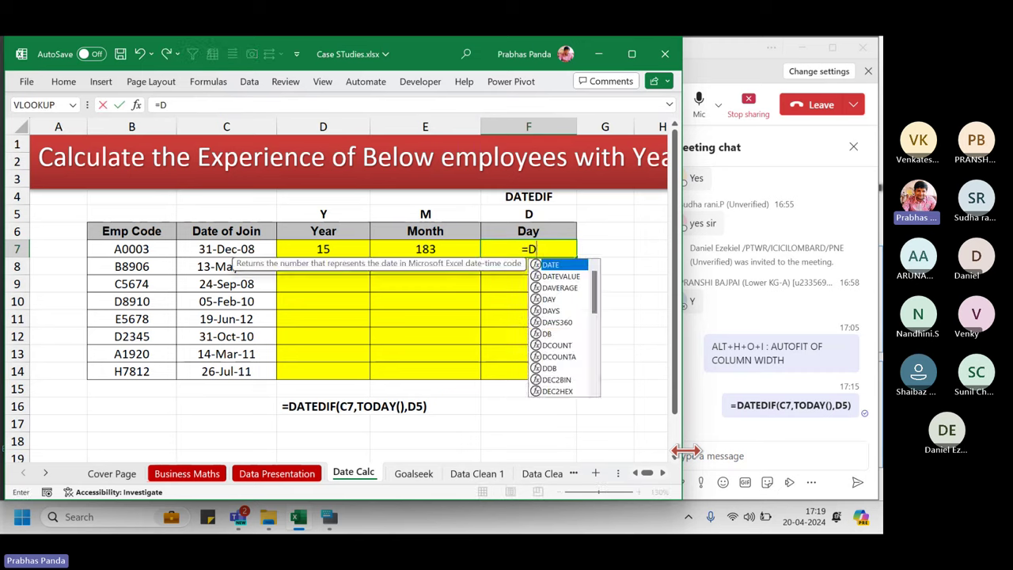
type("ATEDIF(")
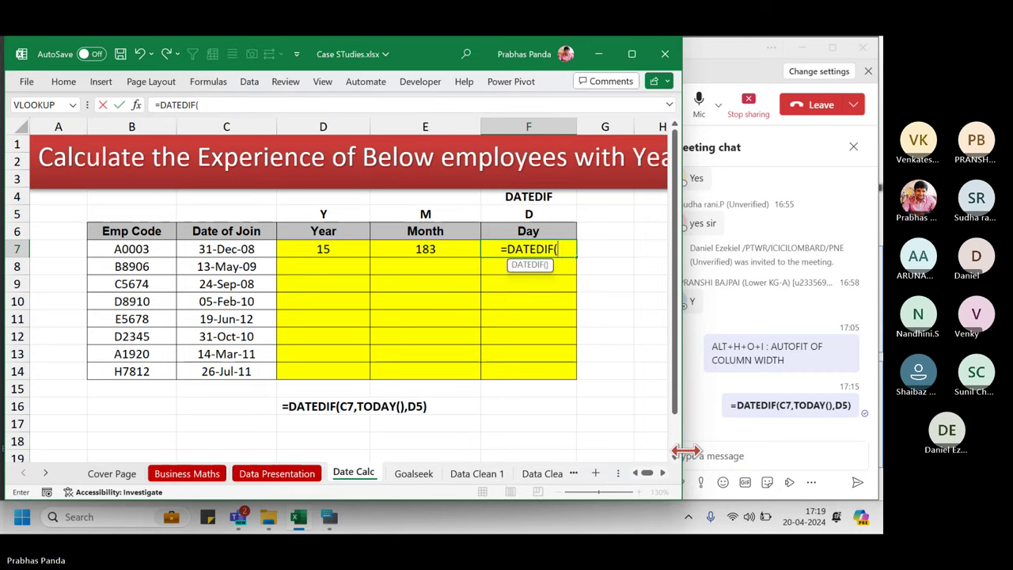
key("Left")
key("Left")
key("Left")
type(",")
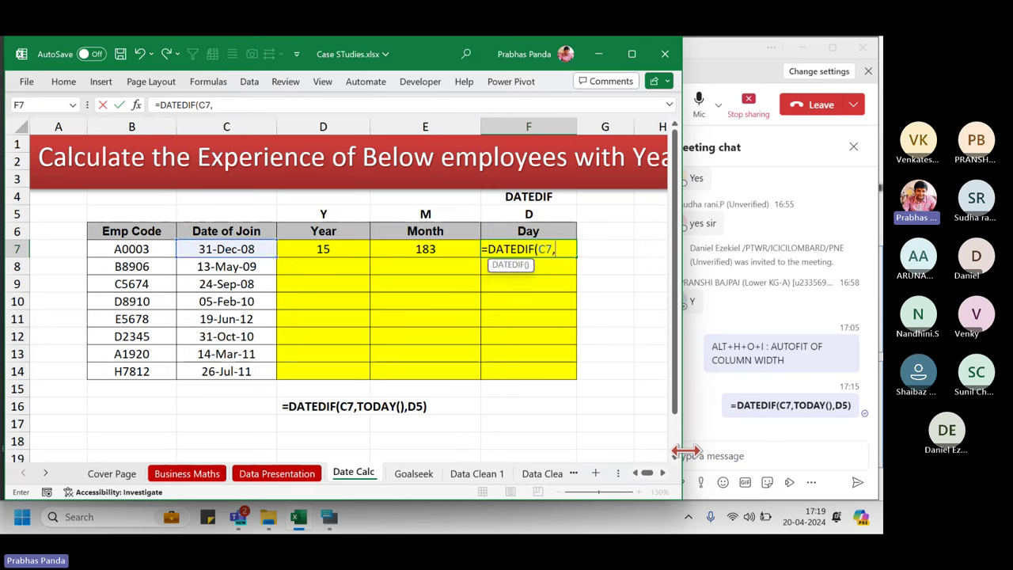
type("TODAY(),")
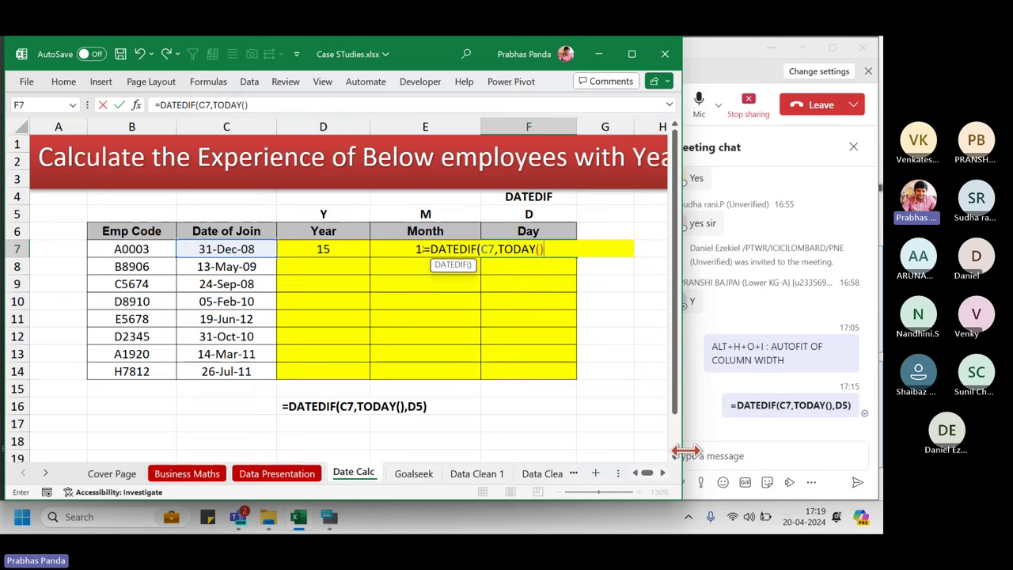
key("Up")
key("Up")
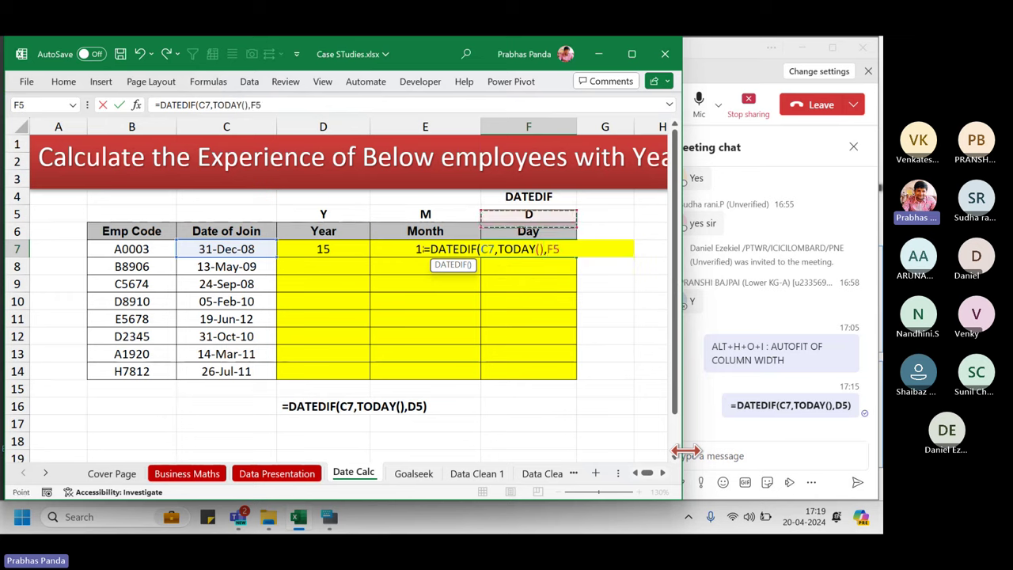
key("ctrl+Return")
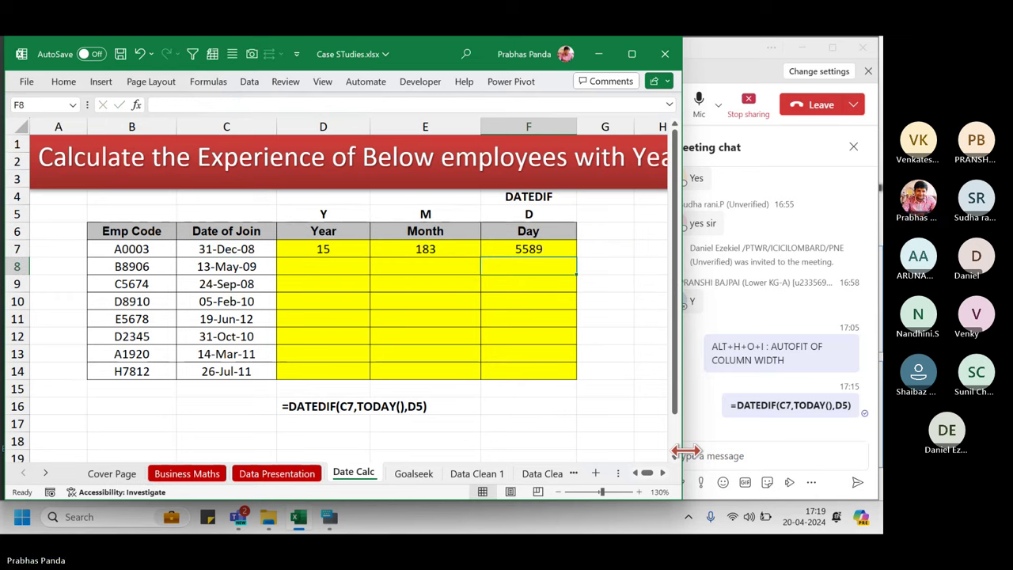
key("ctrl+grave")
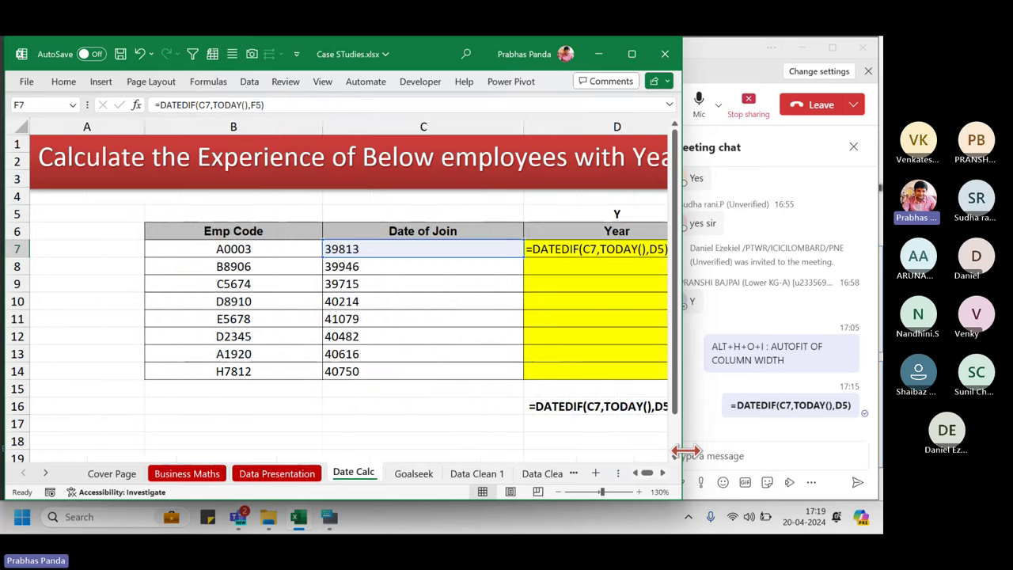
left_click(663, 474)
left_click(662, 473)
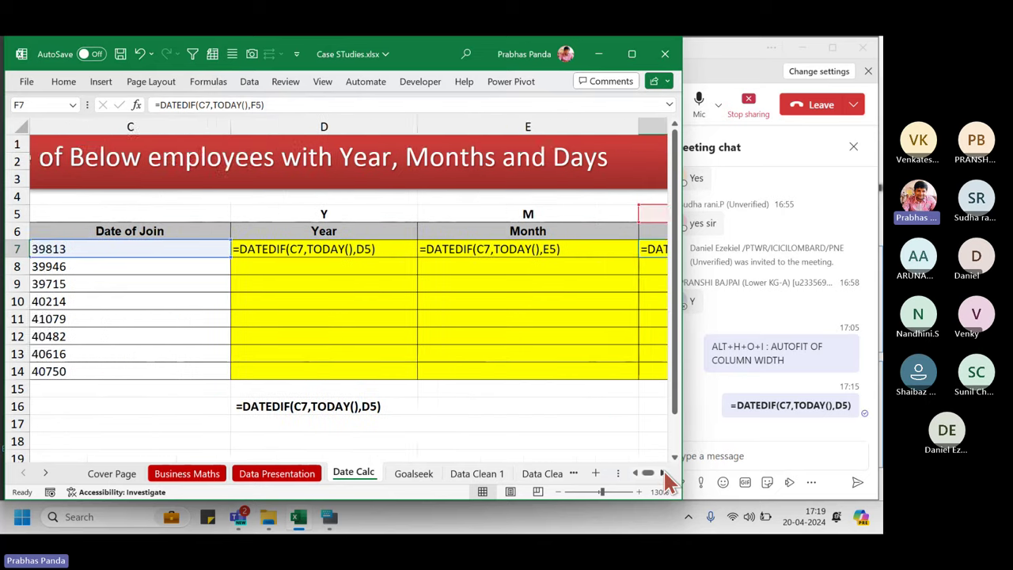
left_click(663, 473)
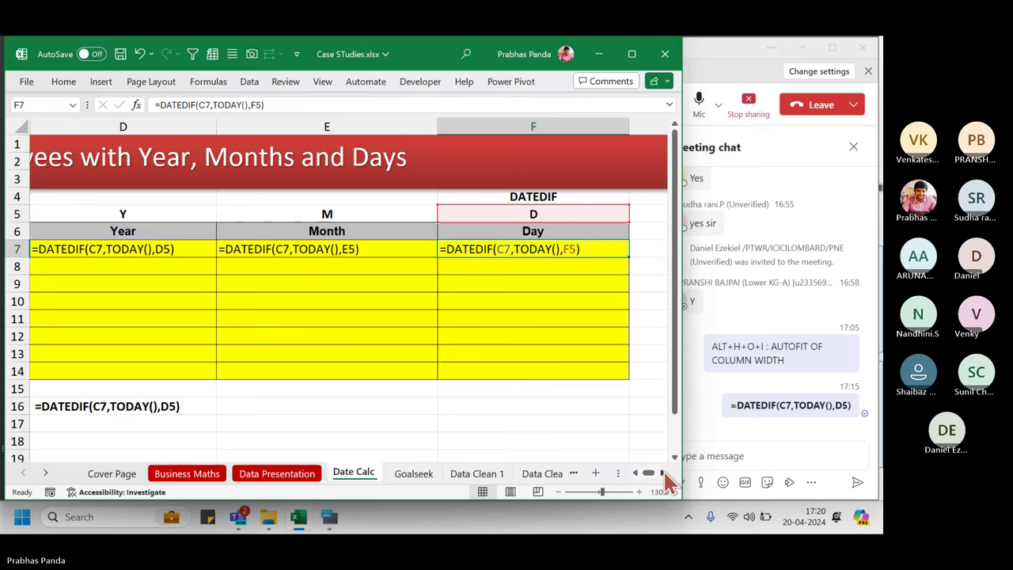
key("ctrl+grave")
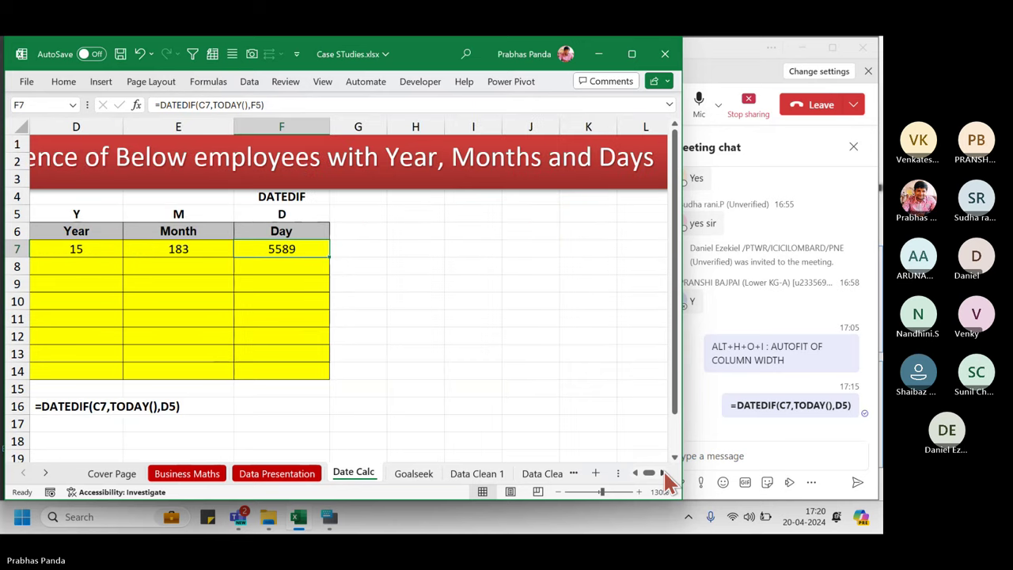
key("Left")
key("Left")
key("Left")
key("Left")
key("Left")
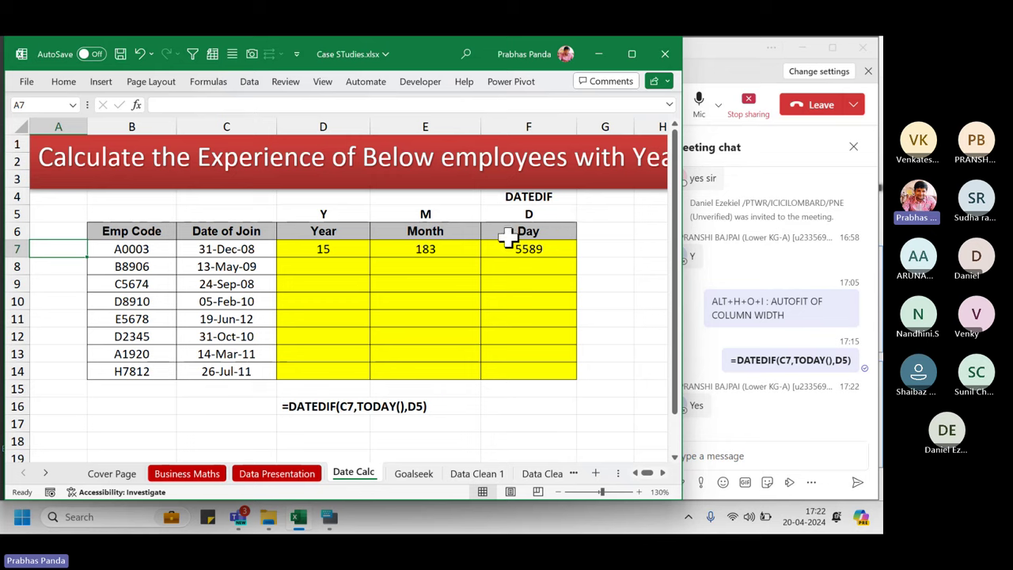
left_click(346, 126)
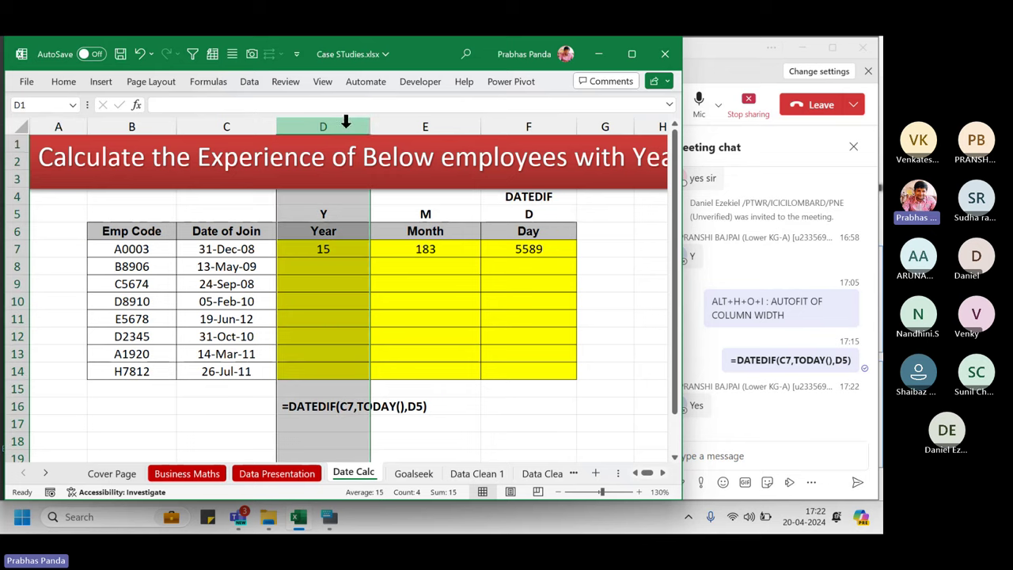
left_click(448, 123)
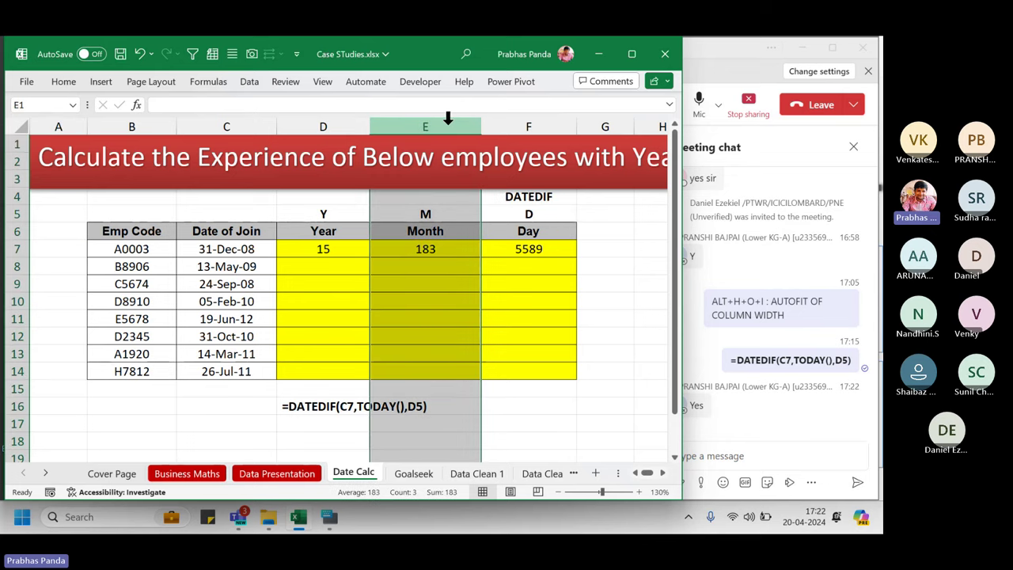
left_click(550, 121)
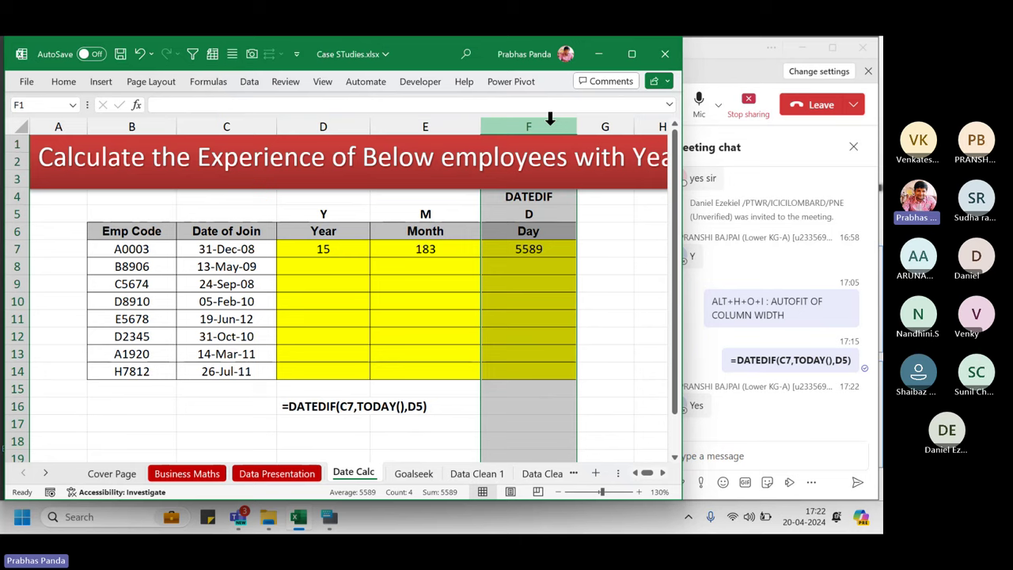
left_click(444, 125)
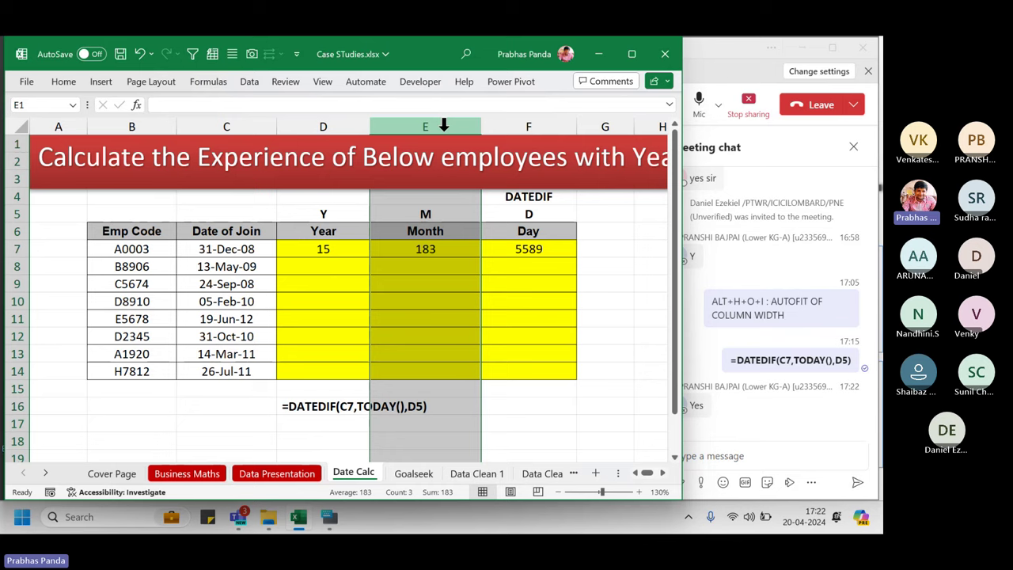
left_click(431, 249)
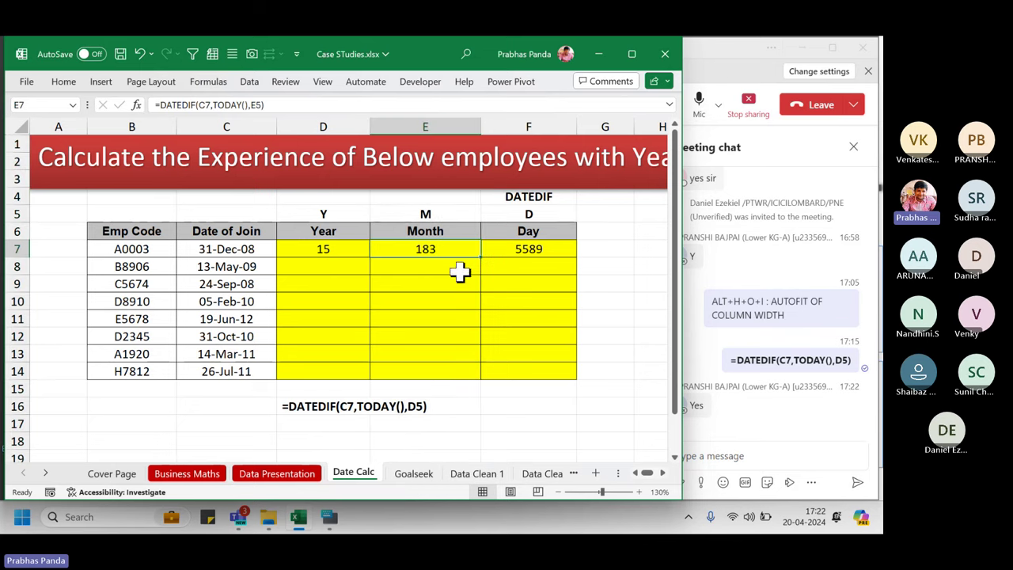
left_click(455, 195)
Enter =E7/12 in E4 to convert the months to 15.25 years.
type("=")
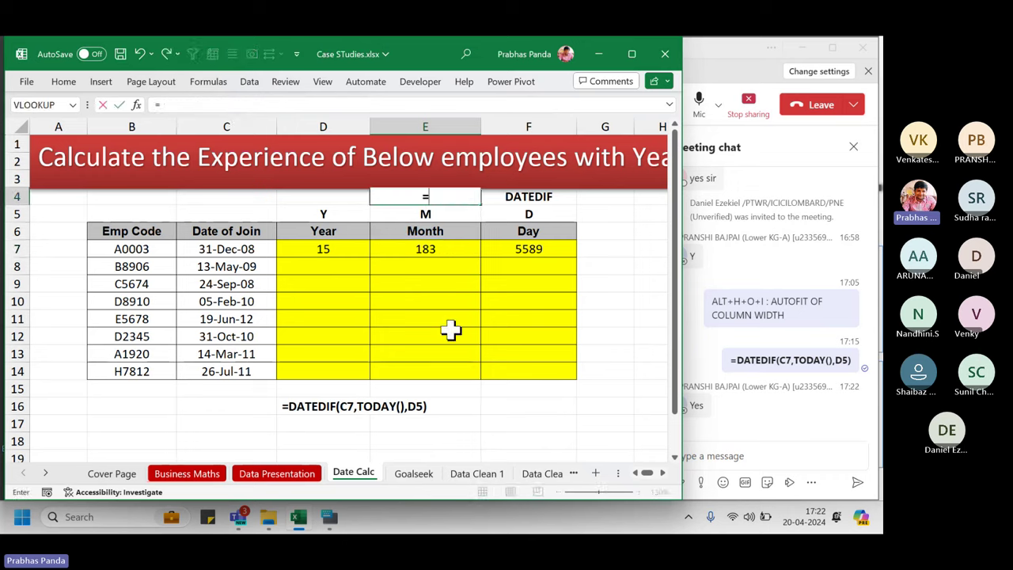
key("Down")
key("Down")
key("Down")
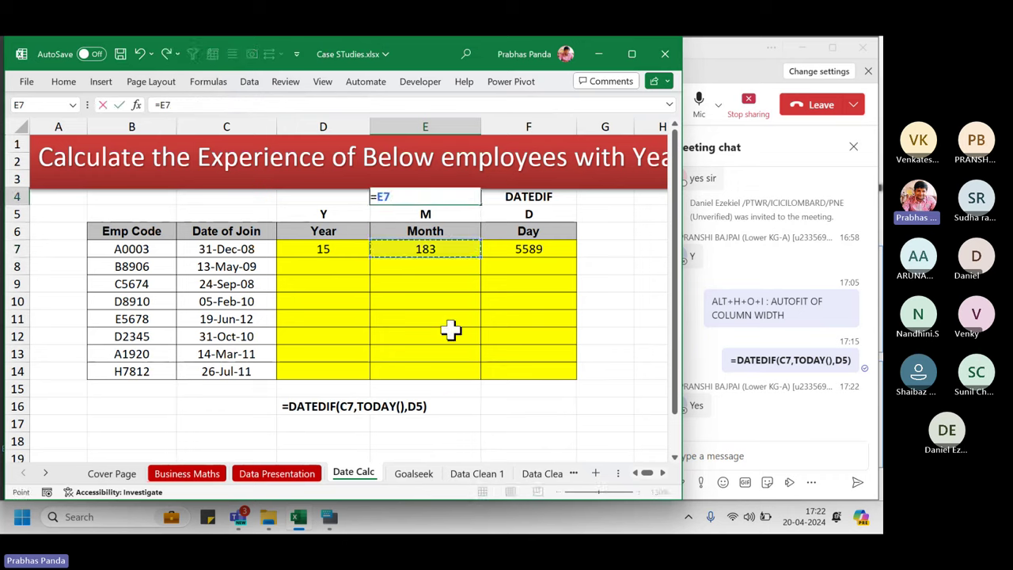
type("/12")
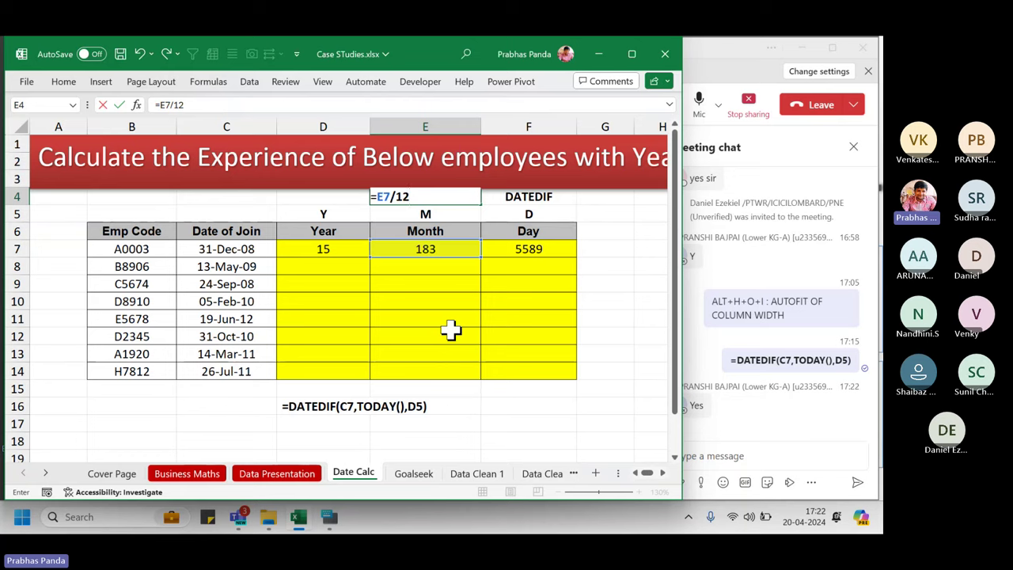
key("Return")
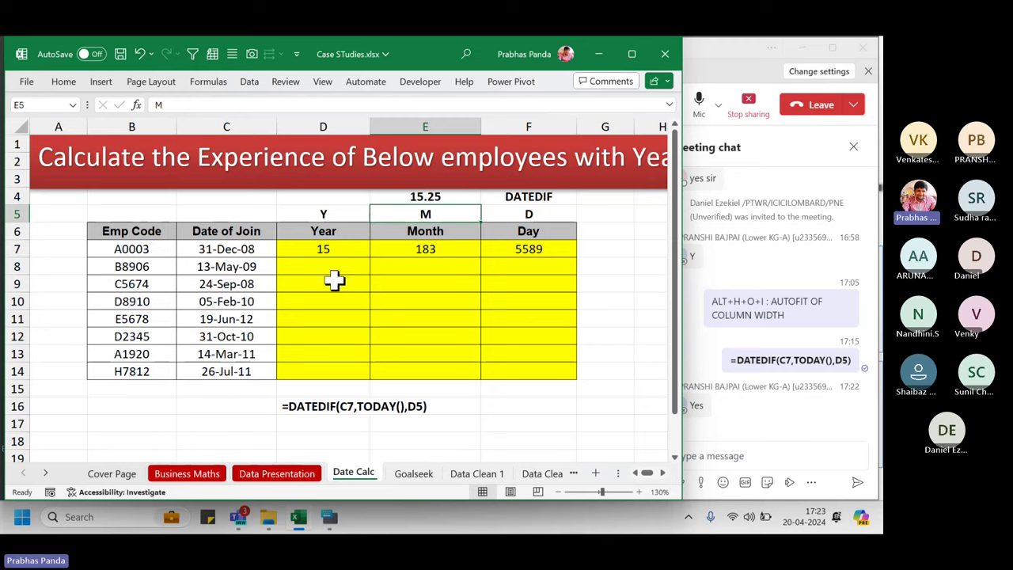
Select column D, then cells E8 and E5.
left_click(323, 115)
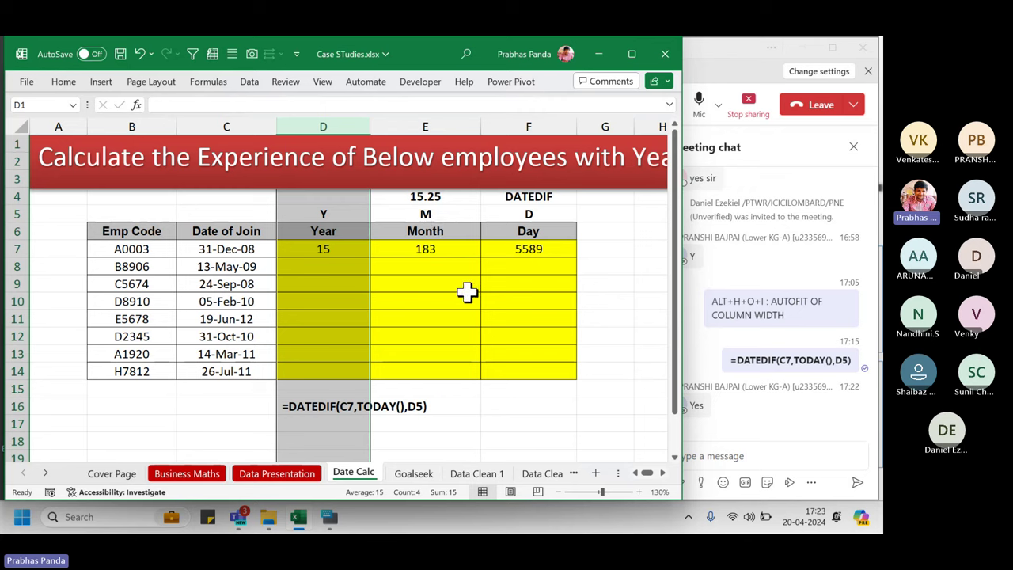
left_click(456, 270)
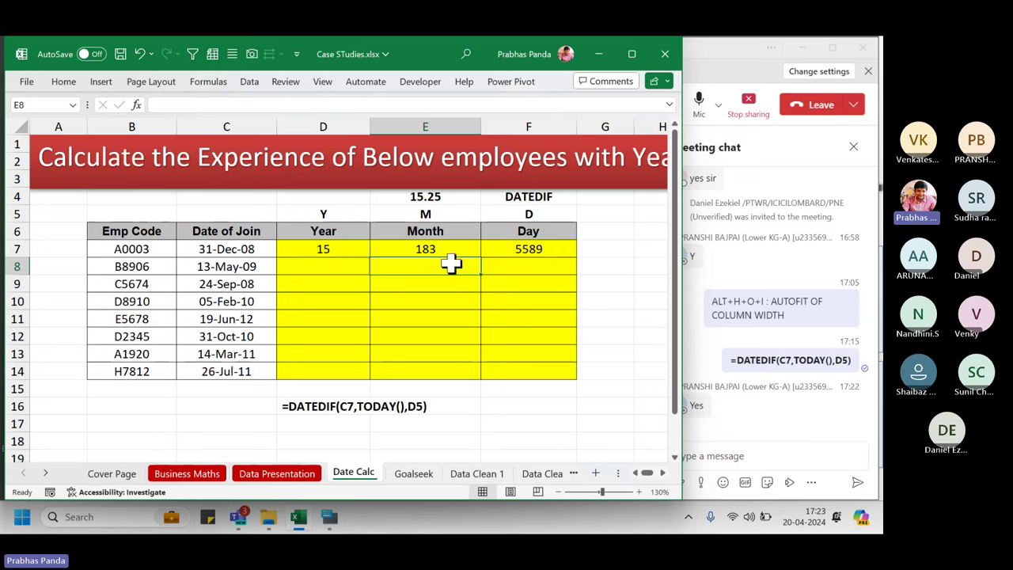
left_click(447, 216)
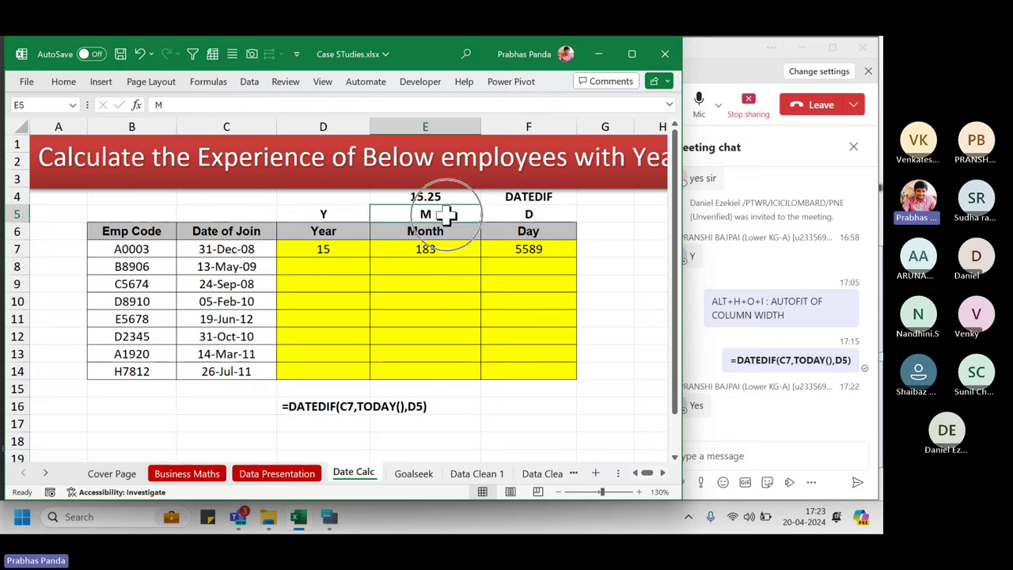
left_click(447, 215)
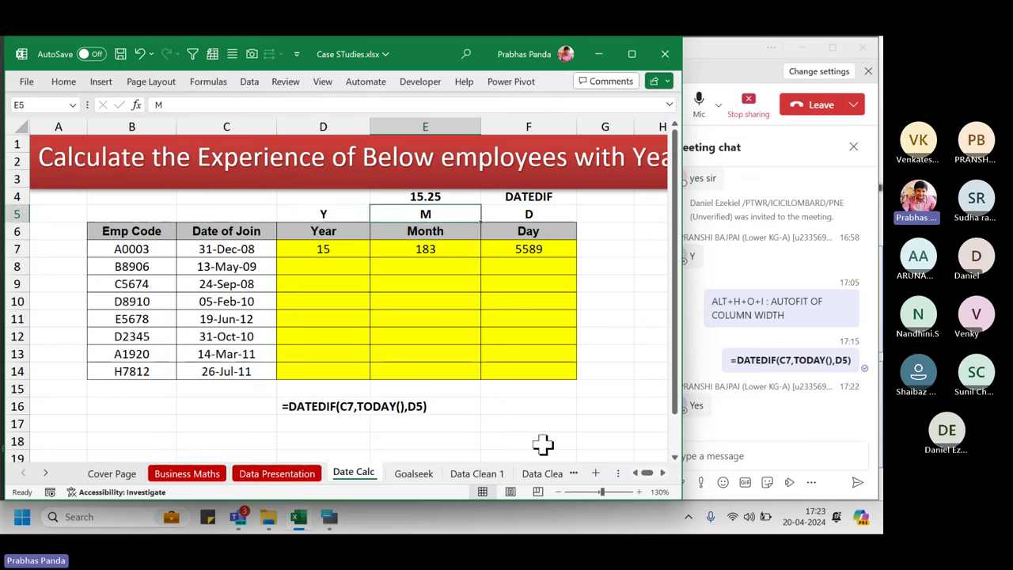
Set the month unit in E5 to YM and the day unit in F5 to MD.
type("YM")
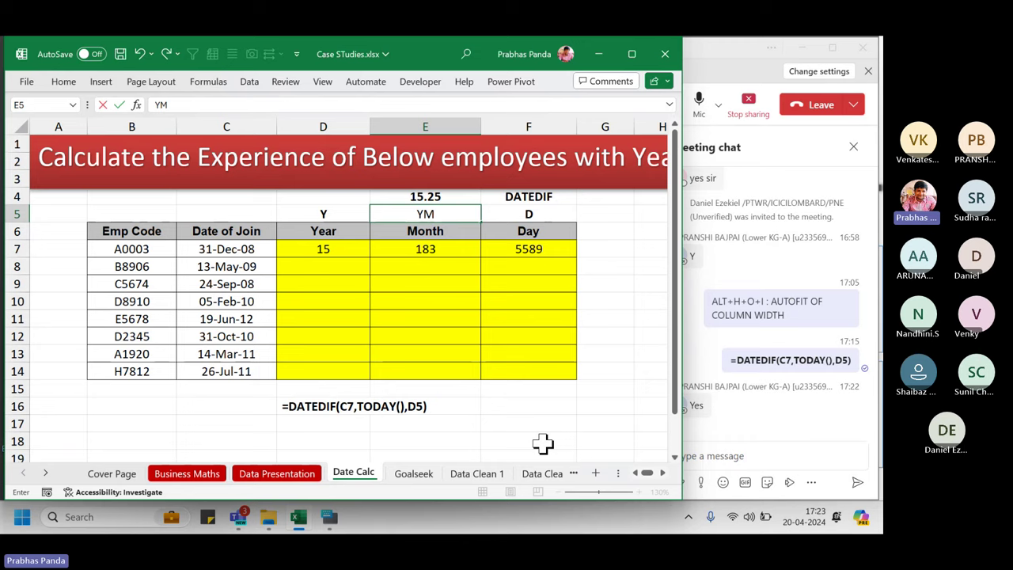
key("Return")
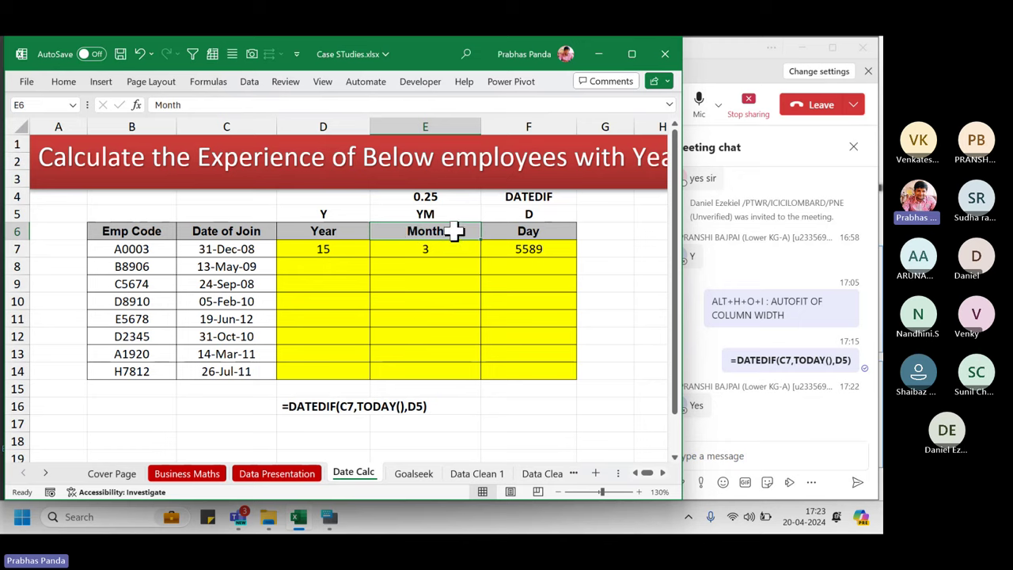
left_click(552, 222)
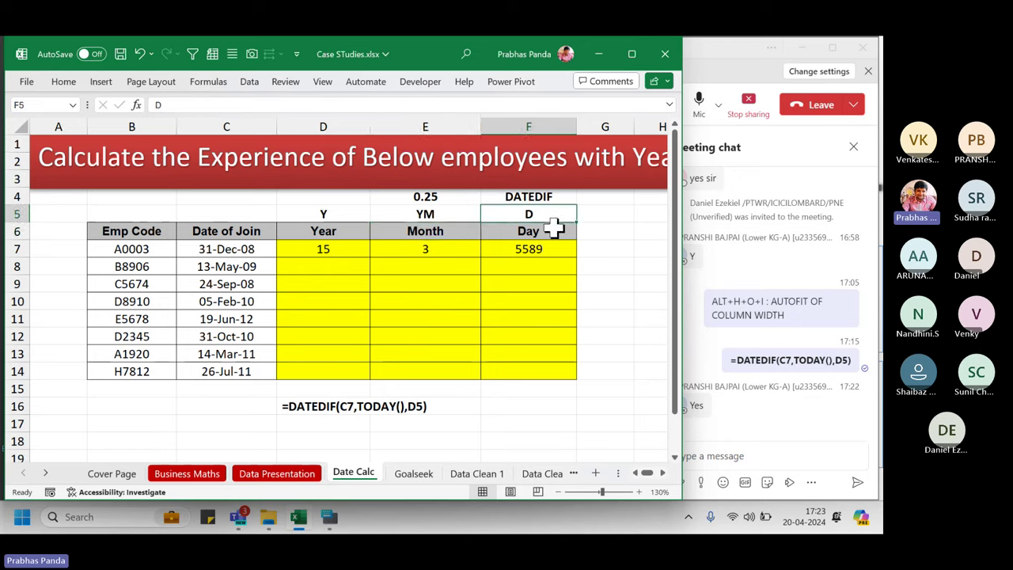
type("MD")
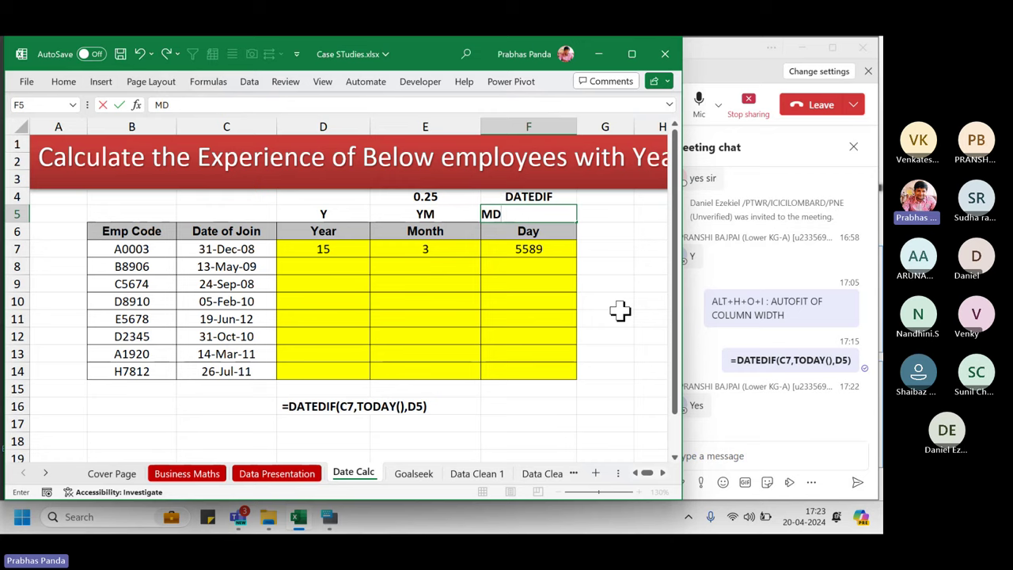
key("Return")
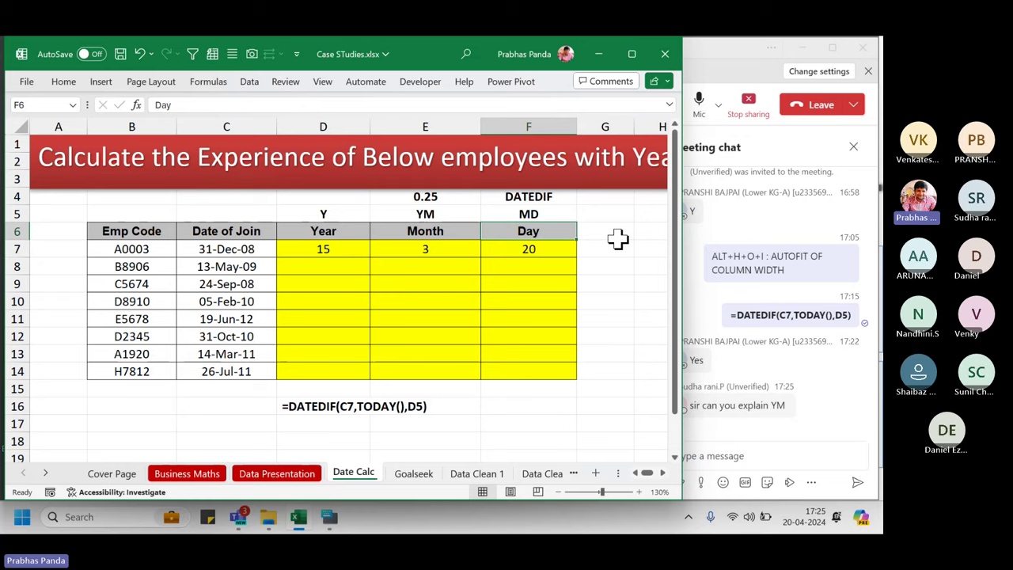
Try Month as the unit in E5, which gives #NUM!, then set it back to M.
left_click(441, 216)
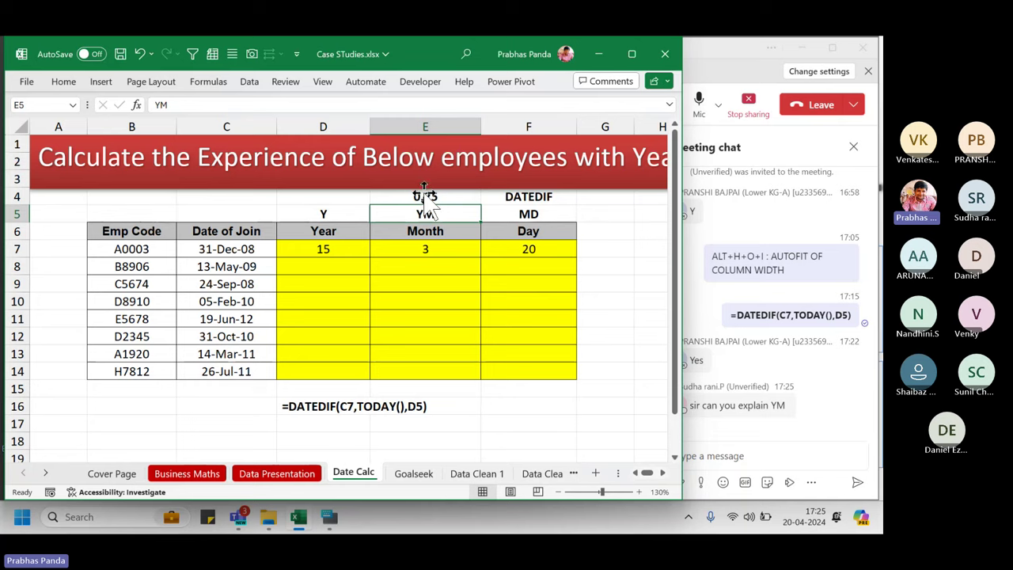
type("Month")
key("Return")
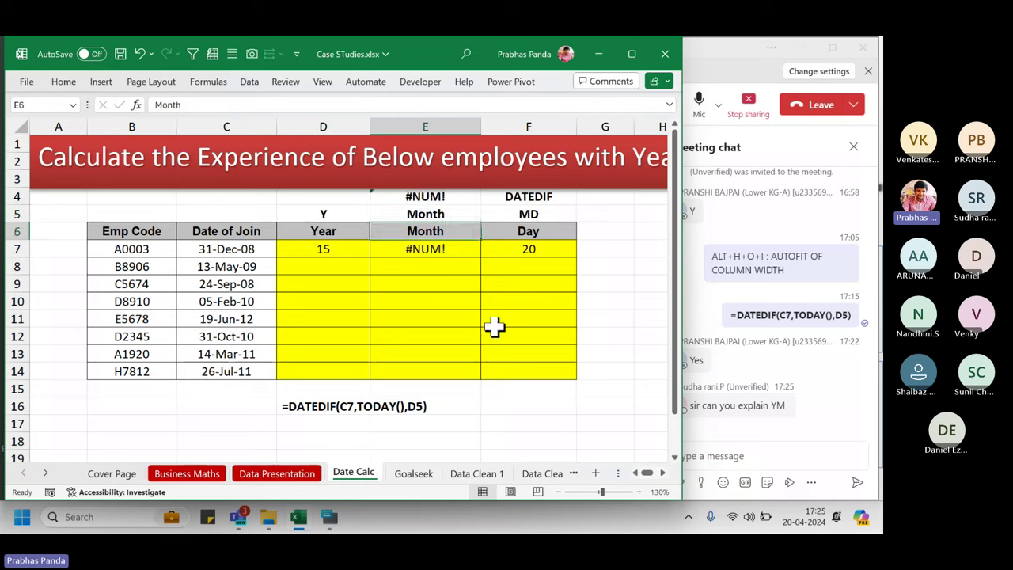
left_click(441, 211)
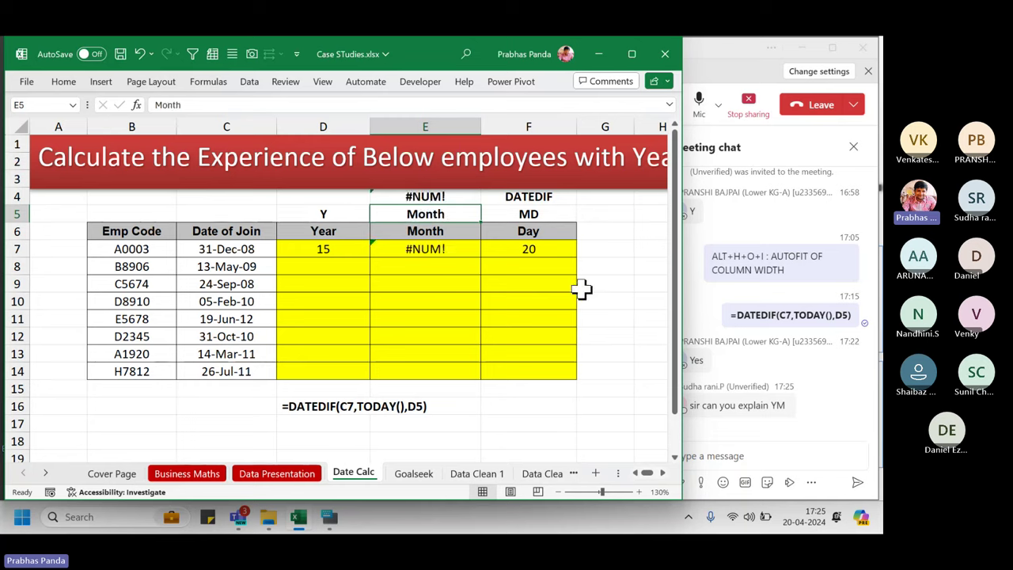
type("M")
key("Delete")
key("Return")
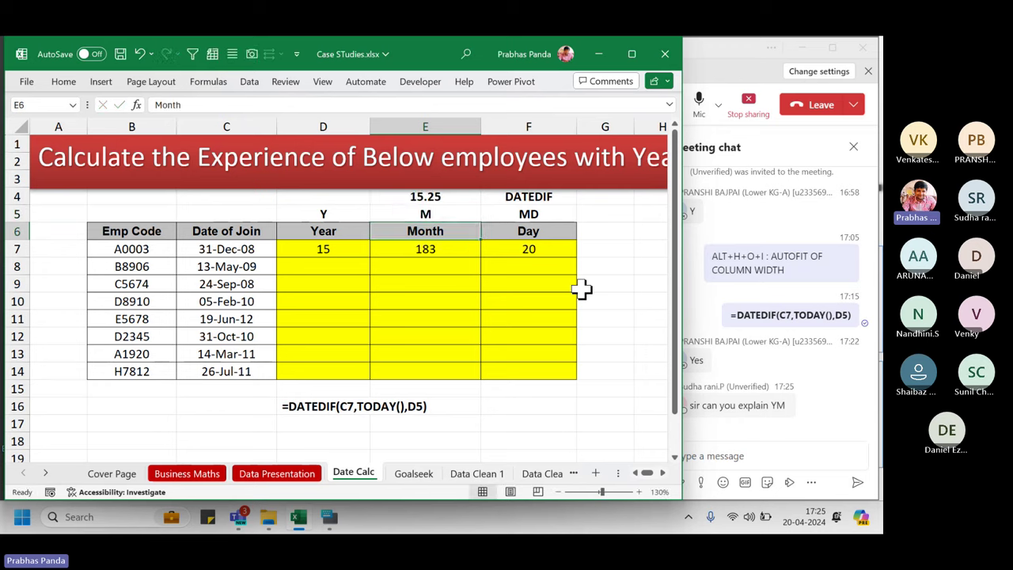
Inspect E7's formula and view E4's =E7/12 formula in edit mode.
left_click(448, 254)
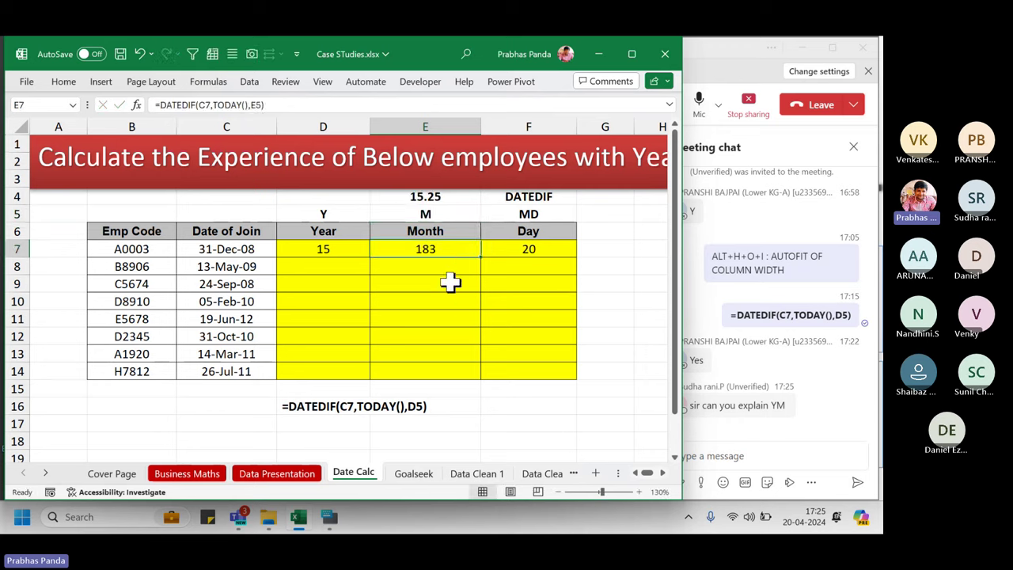
left_click(448, 192)
left_click(432, 201)
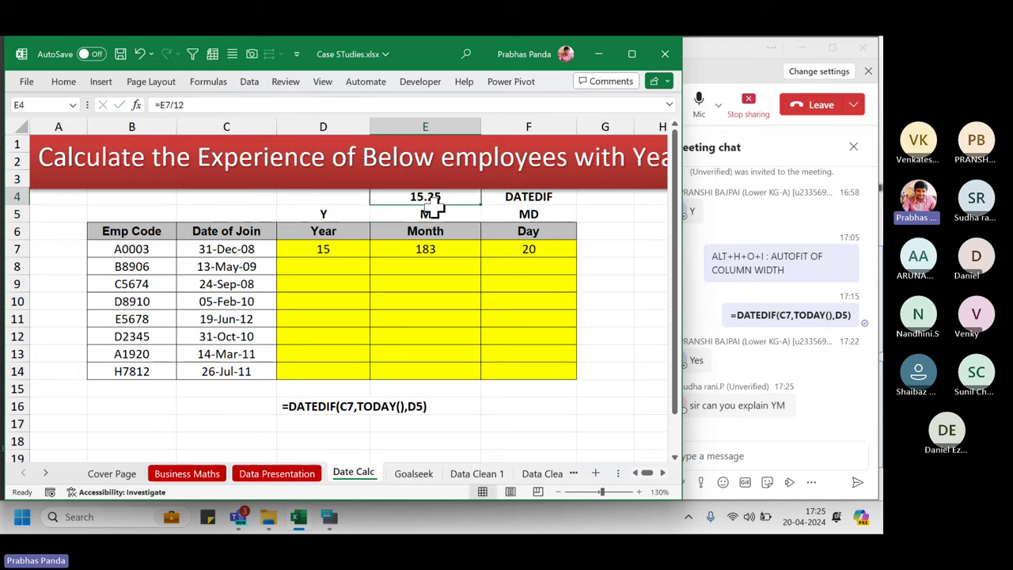
key("F2")
key("Escape")
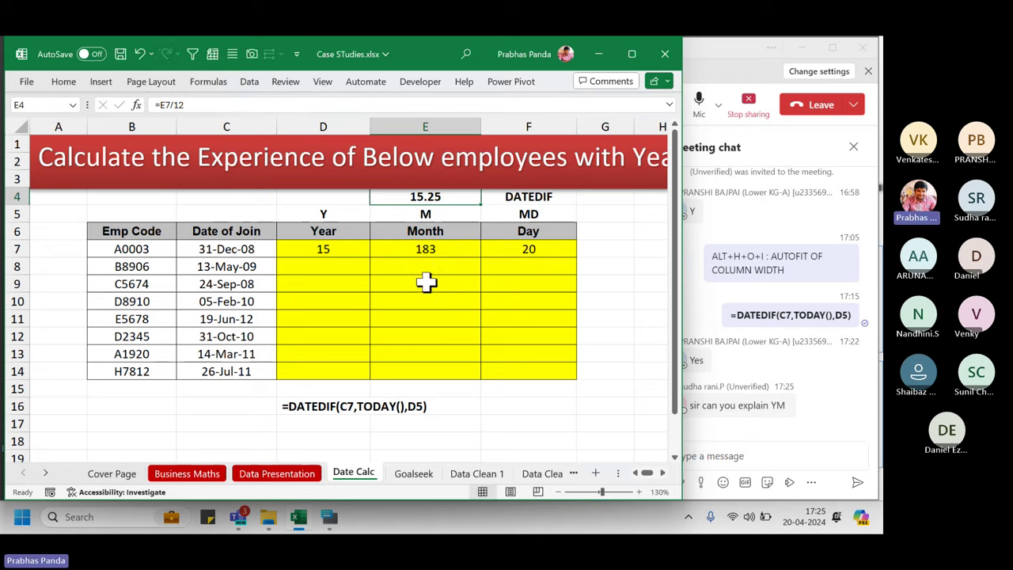
Type M into E5 again, then select E4 and column D.
left_click(429, 212)
type("M")
left_click(413, 193)
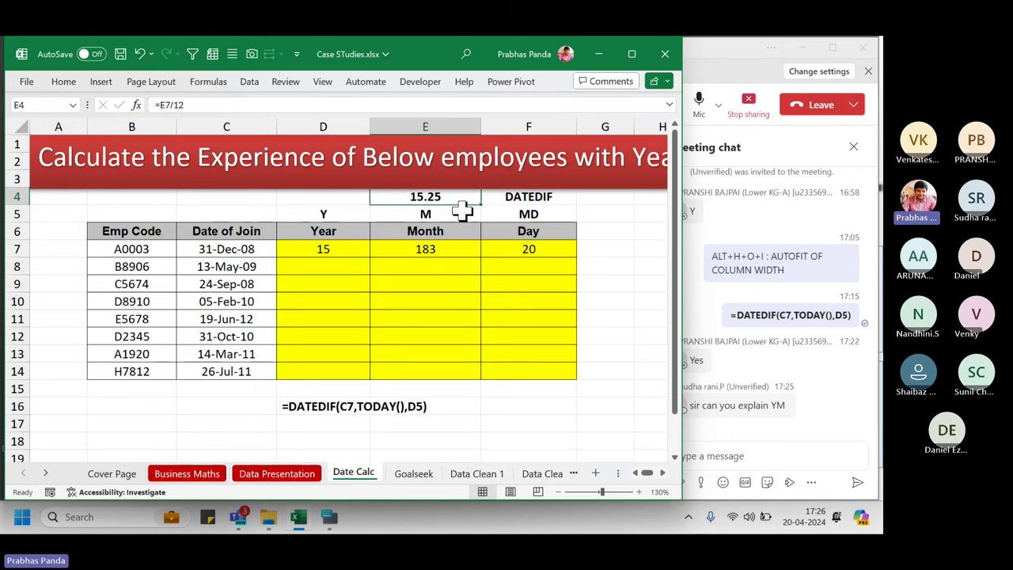
left_click(320, 126)
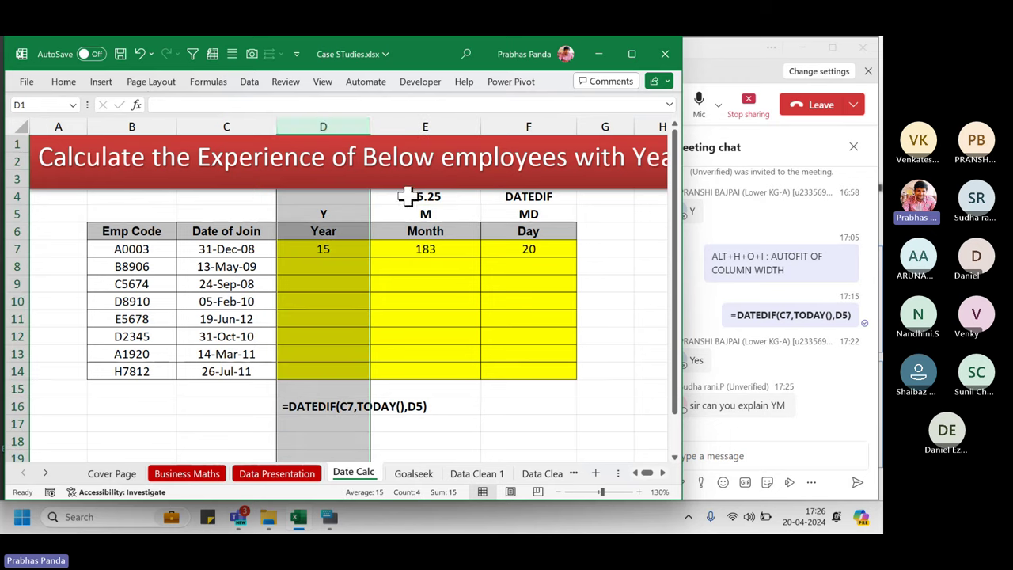
Set E5's month unit back to YM so E7 shows 3, then open Help with F1.
left_click(436, 251)
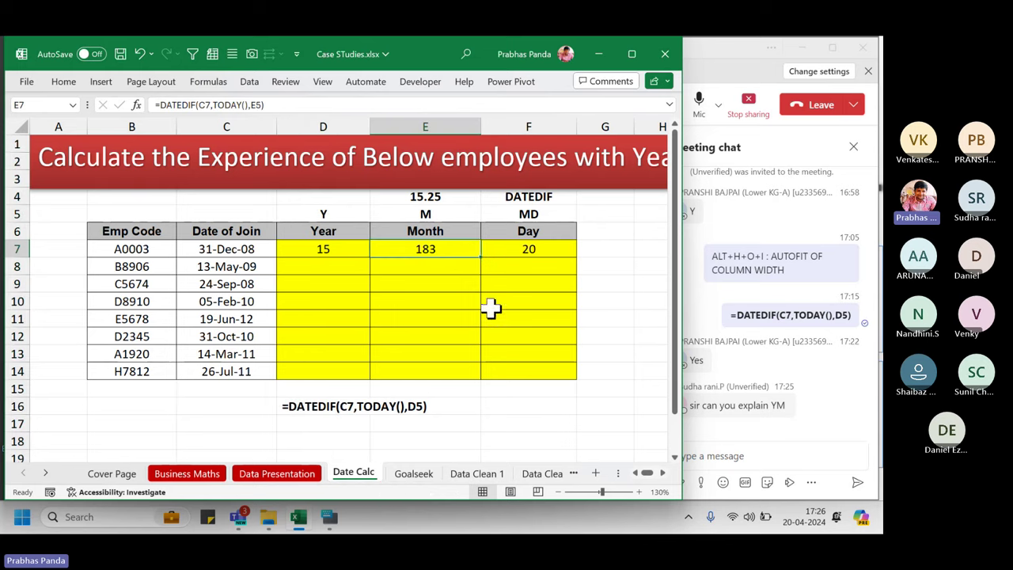
left_click(462, 214)
type("YM")
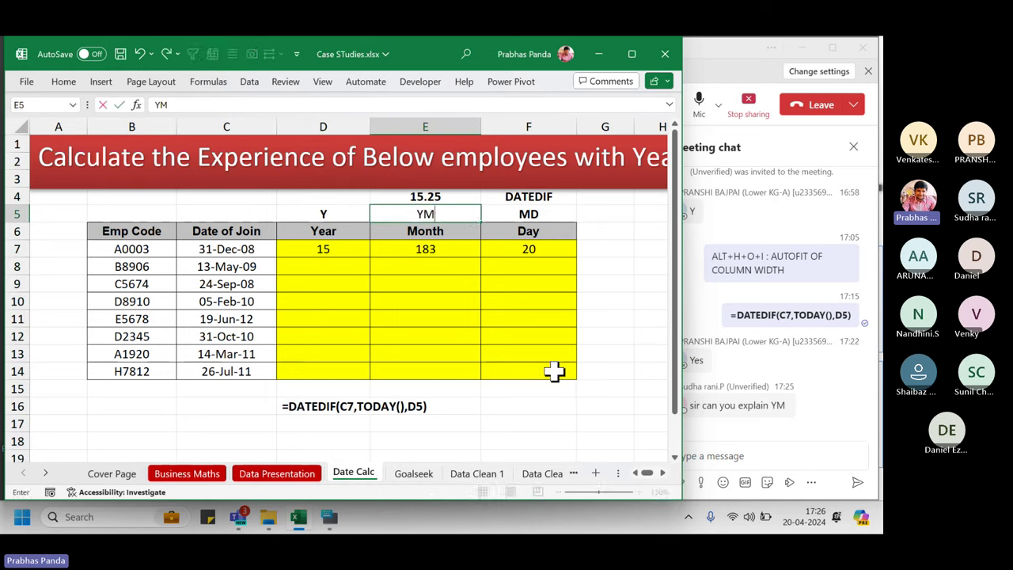
key("Return")
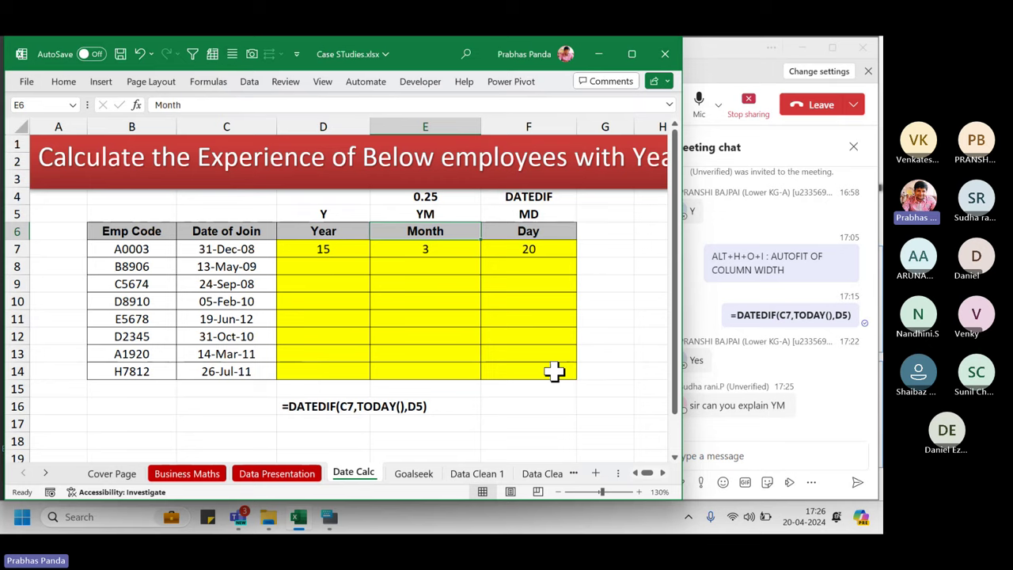
key("F1")
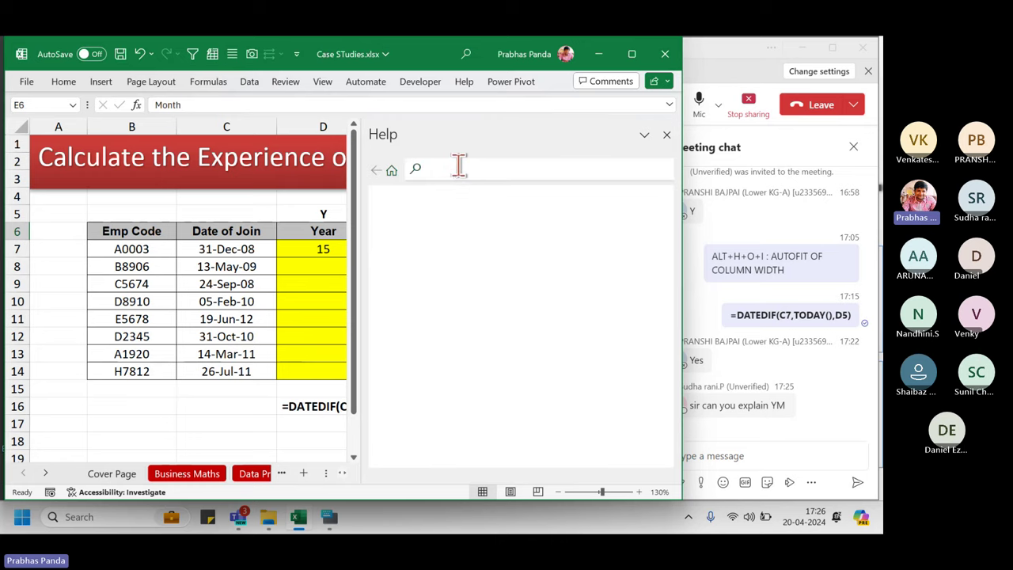
Search Help for 'DATEDIF FUNCTION' and open the DATEDIF article.
type("DATEDIF FUNCTION")
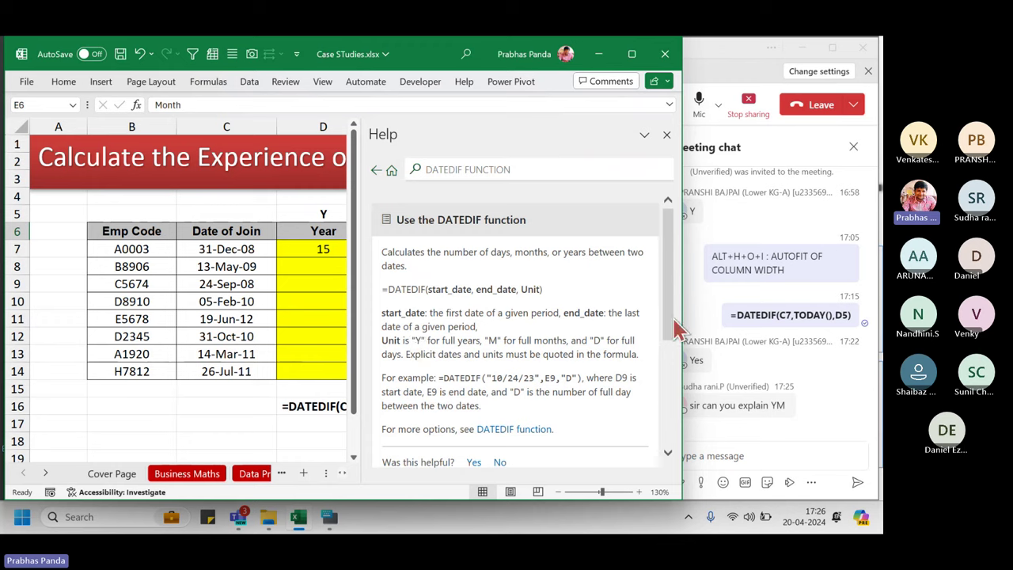
left_click_drag(672, 323, 667, 395)
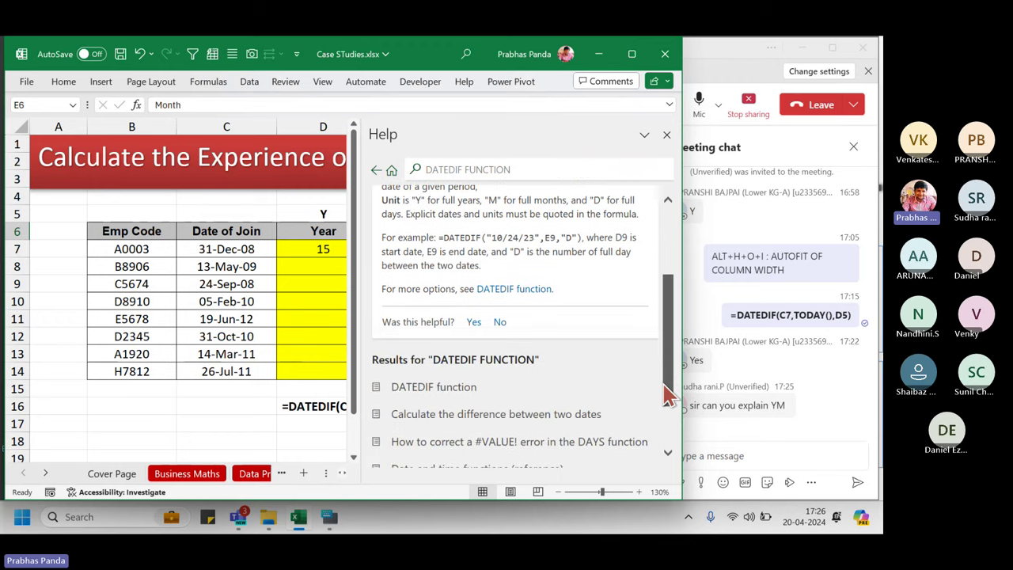
left_click(515, 288)
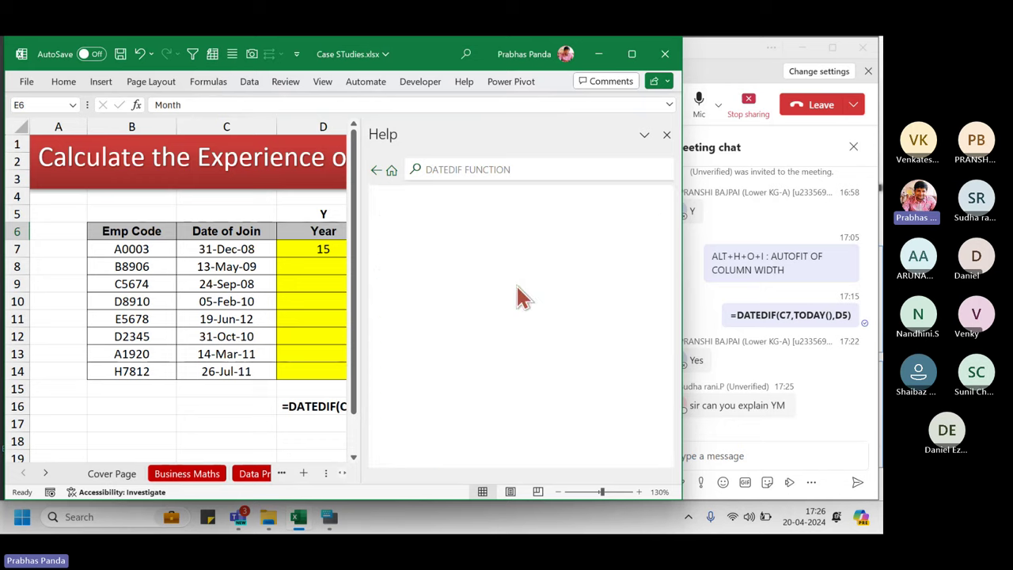
Read through the DATEDIF article and close the Help pane.
scroll(606, 308, "down", 10)
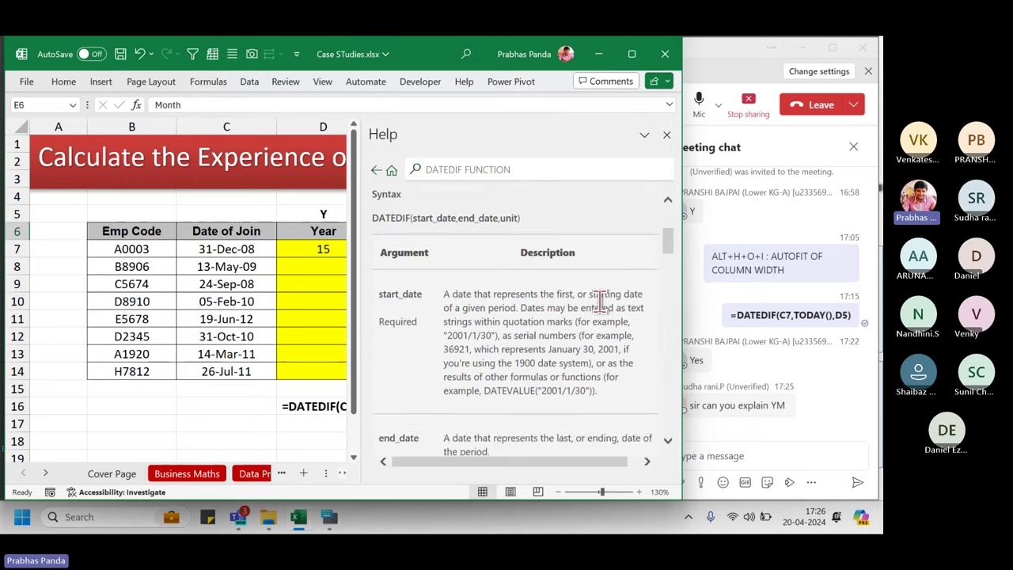
scroll(601, 301, "down", 3)
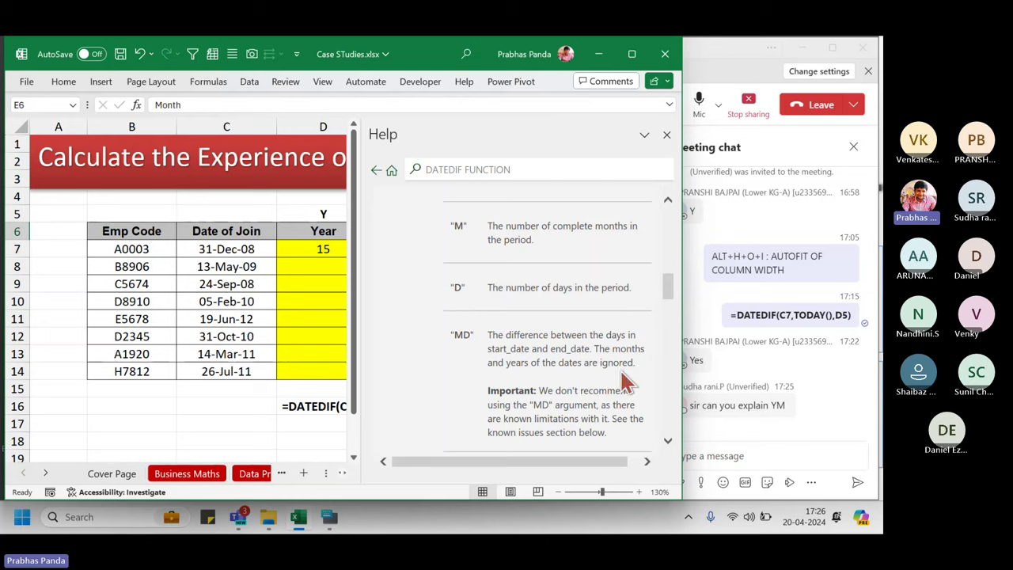
scroll(641, 385, "down", 1)
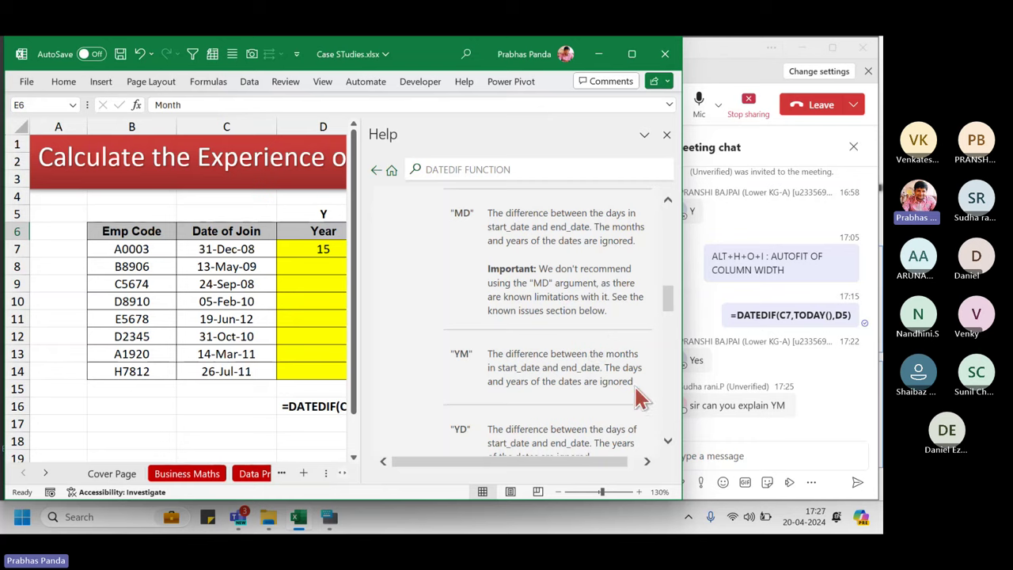
scroll(641, 393, "down", 3)
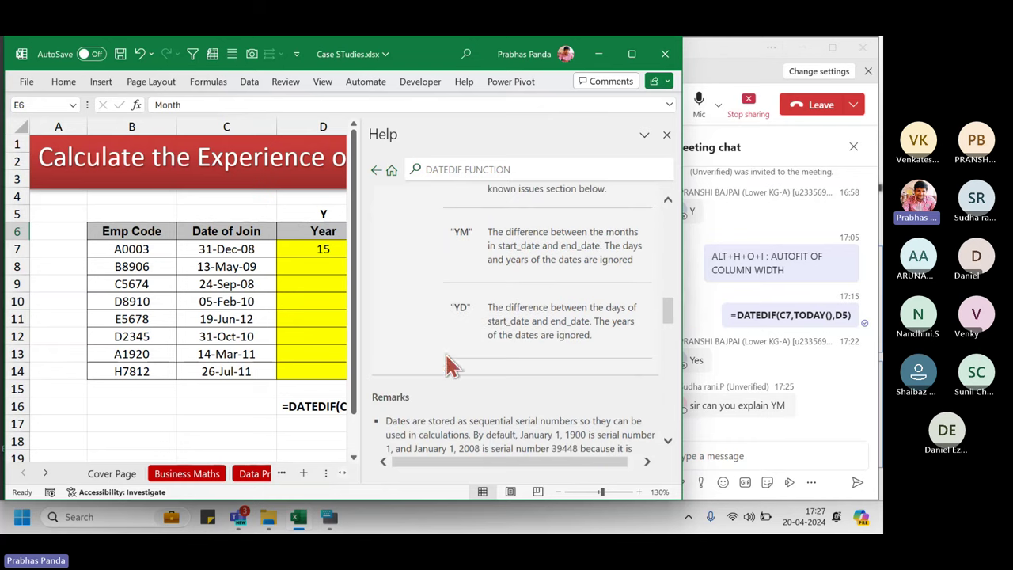
scroll(448, 362, "down", 3)
scroll(460, 273, "down", 5)
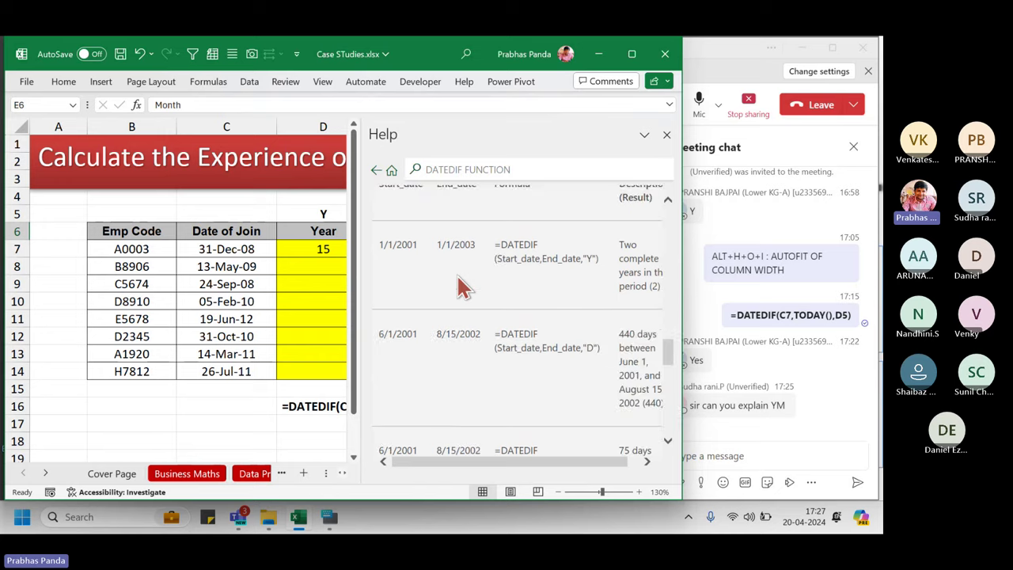
scroll(457, 276, "down", 5)
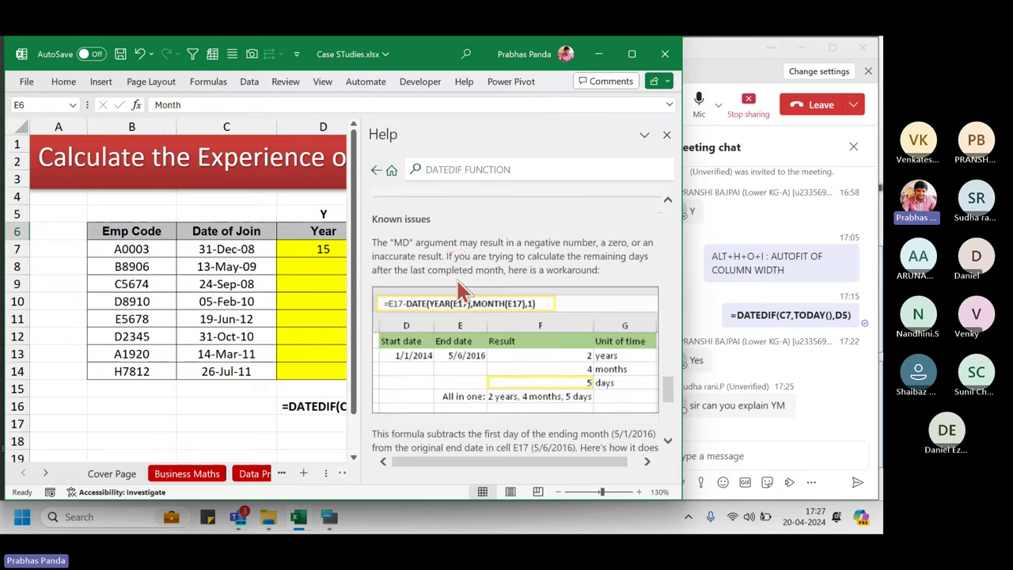
scroll(456, 277, "up", 4)
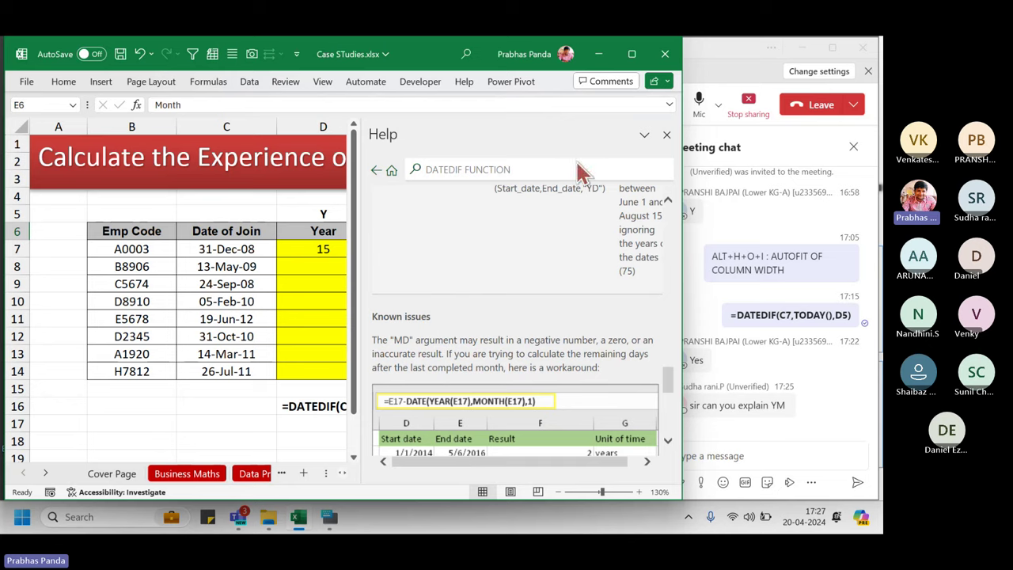
left_click(666, 136)
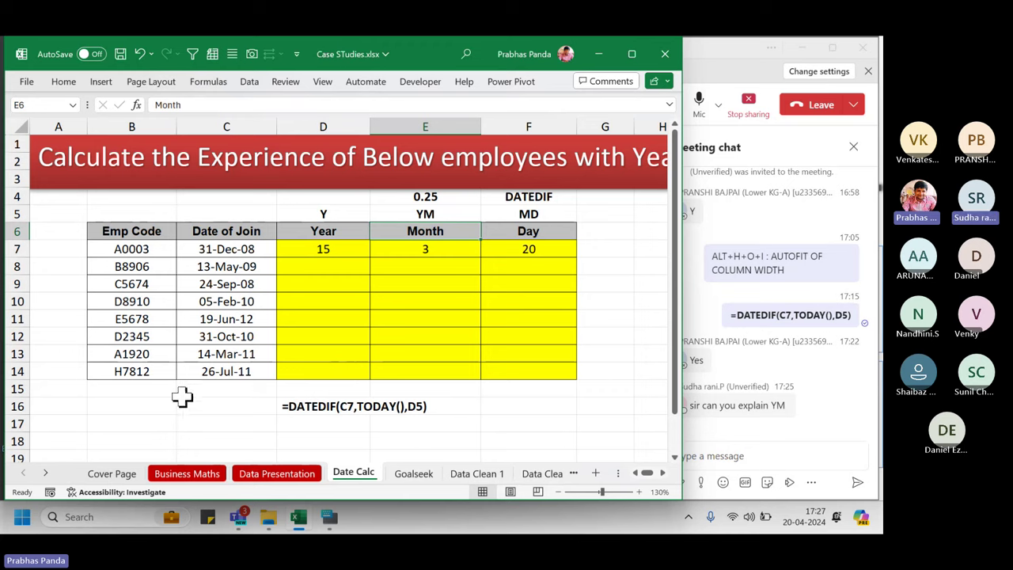
Fill the Year, Month and Day formulas from D7:F7 down to row 14.
left_click_drag(299, 247, 558, 252)
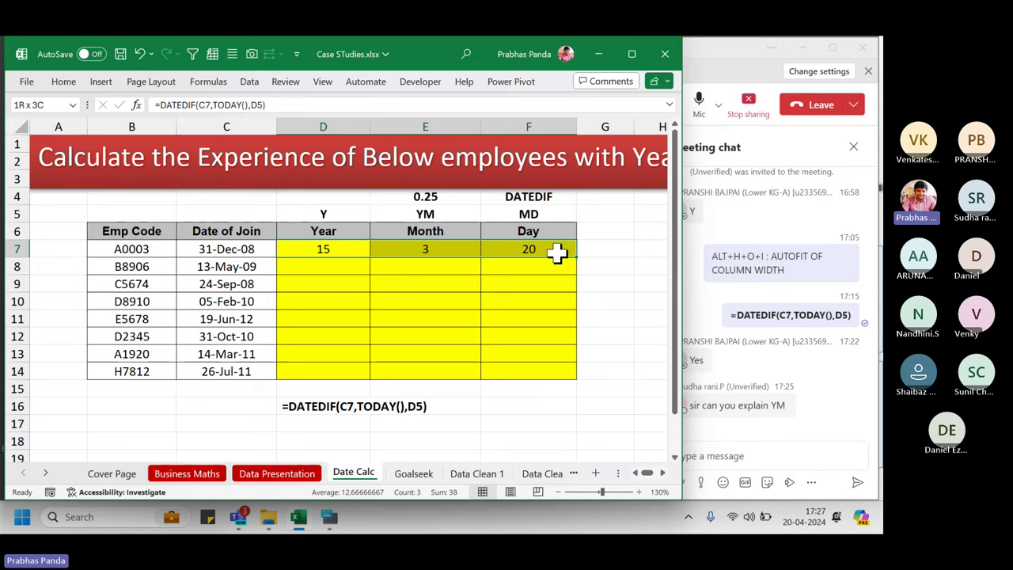
left_click_drag(559, 251, 558, 251)
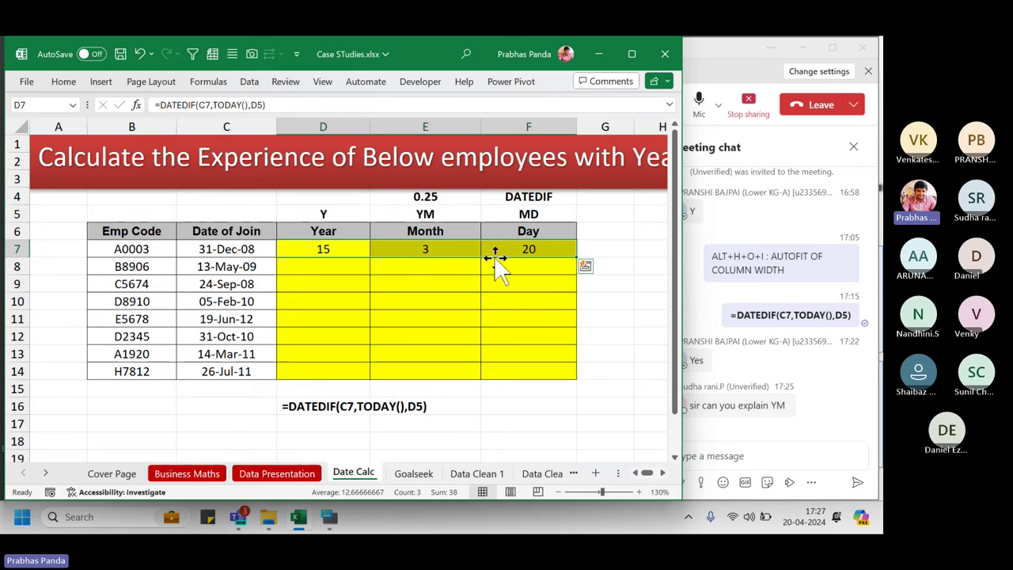
double_click(577, 258)
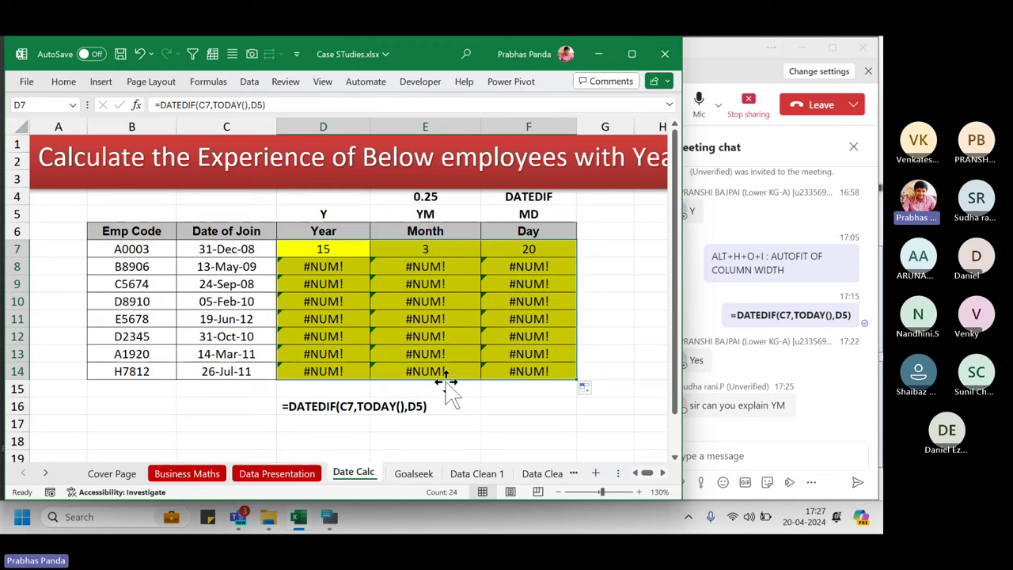
Check the references in D8's copied Year formula without changing it.
left_click(326, 266)
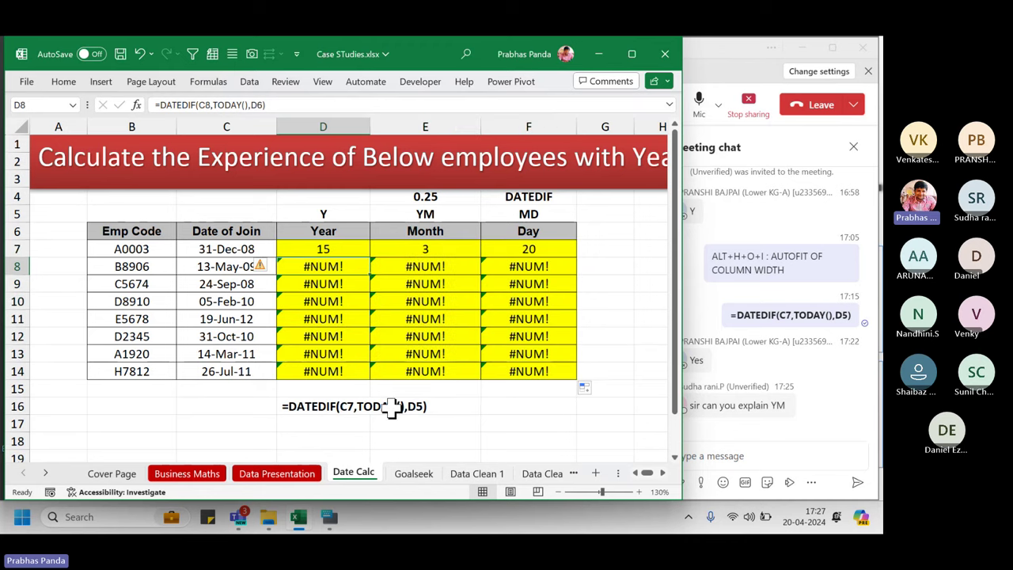
key("F2")
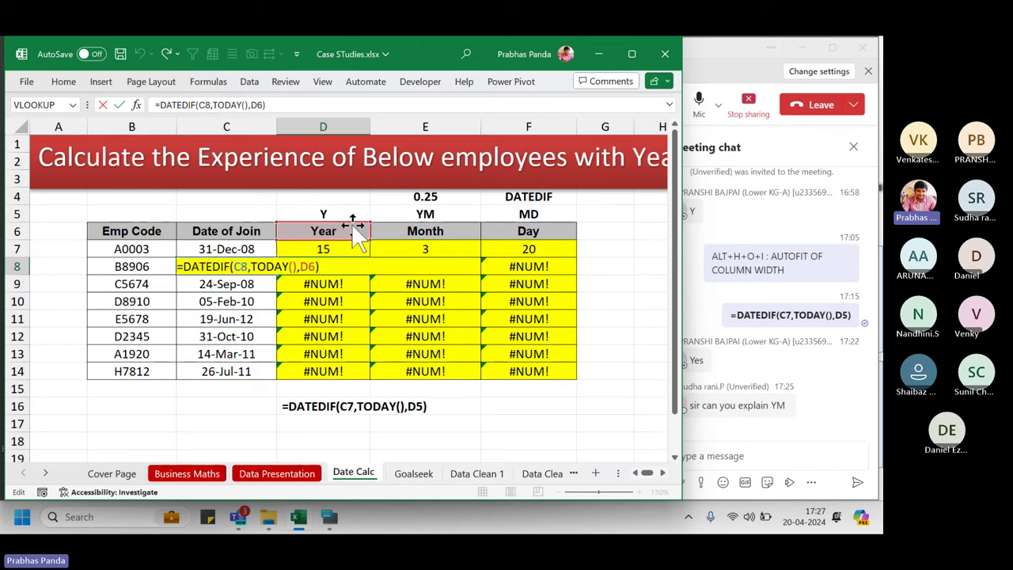
key("ctrl")
key("ctrl")
key("ctrl")
key("ctrl")
key("Escape")
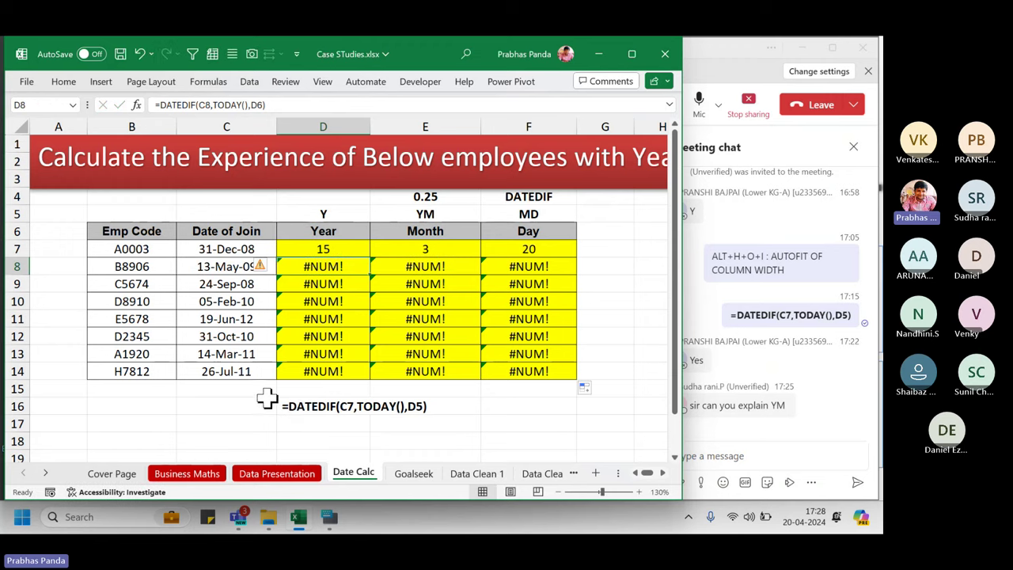
left_click(343, 268)
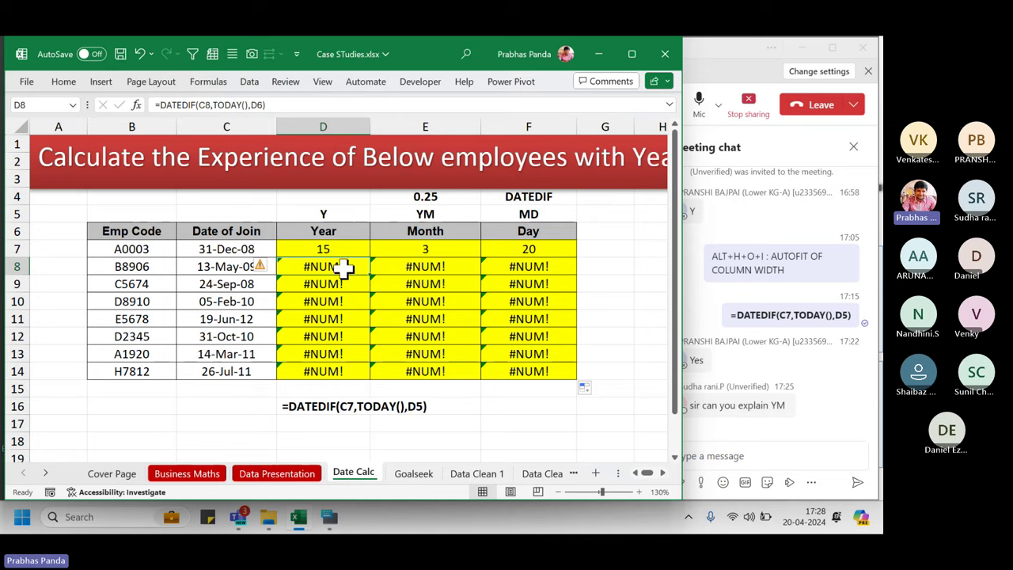
left_click(343, 268)
Select the Year cells D7:D14 and begin editing the D7 formula.
left_click(344, 247)
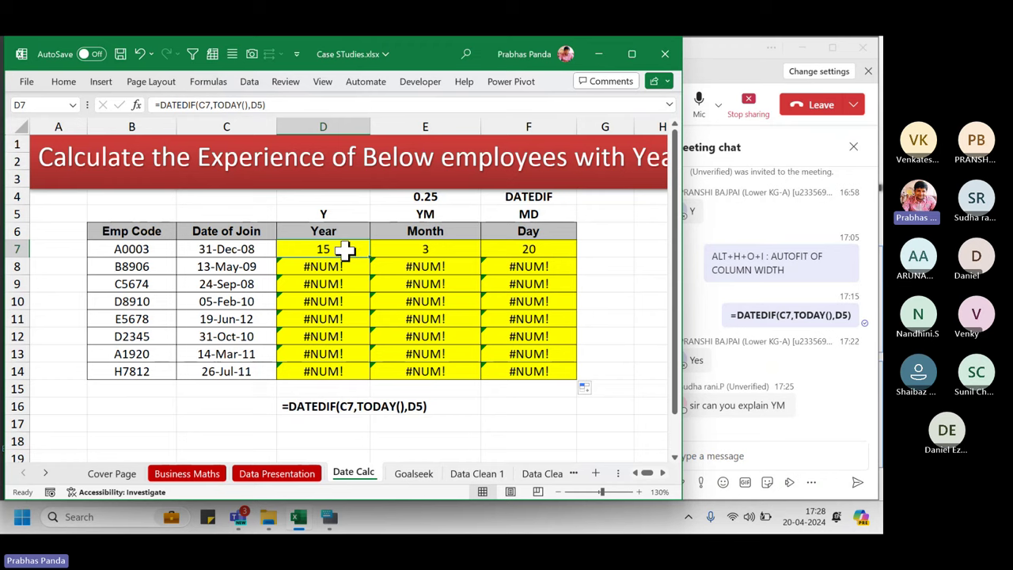
left_click(346, 250)
key("ctrl+shift+Down")
key("F2")
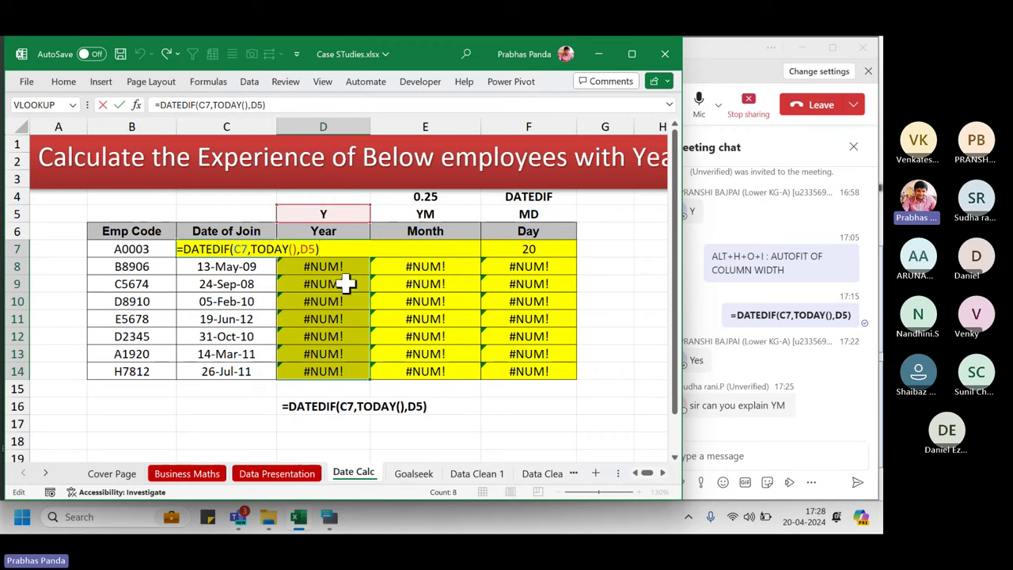
Lock the Year unit reference as $D$5 and apply it to D7:D14.
left_click(307, 248)
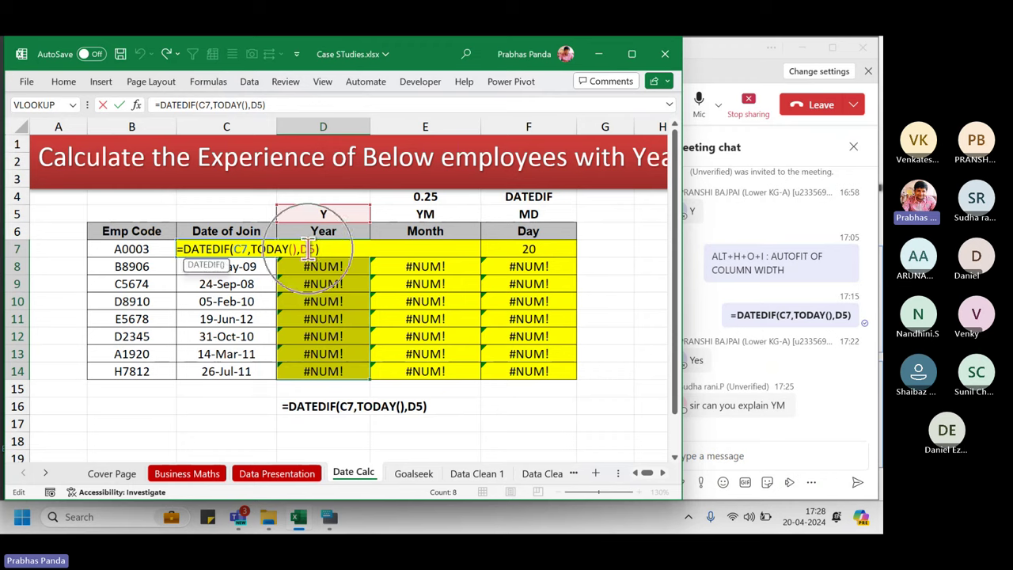
left_click(308, 247)
key("F4")
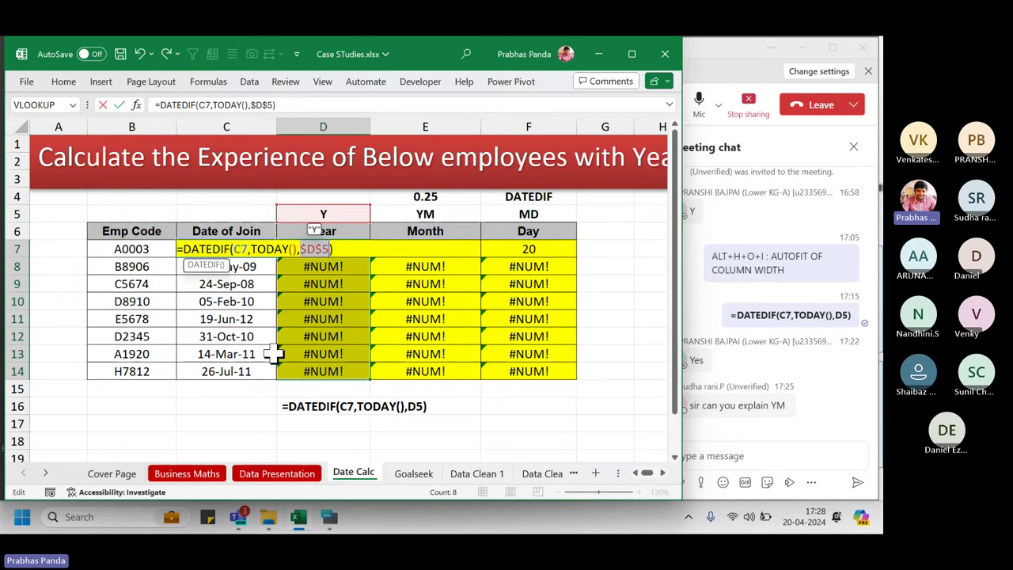
key("ctrl+Return")
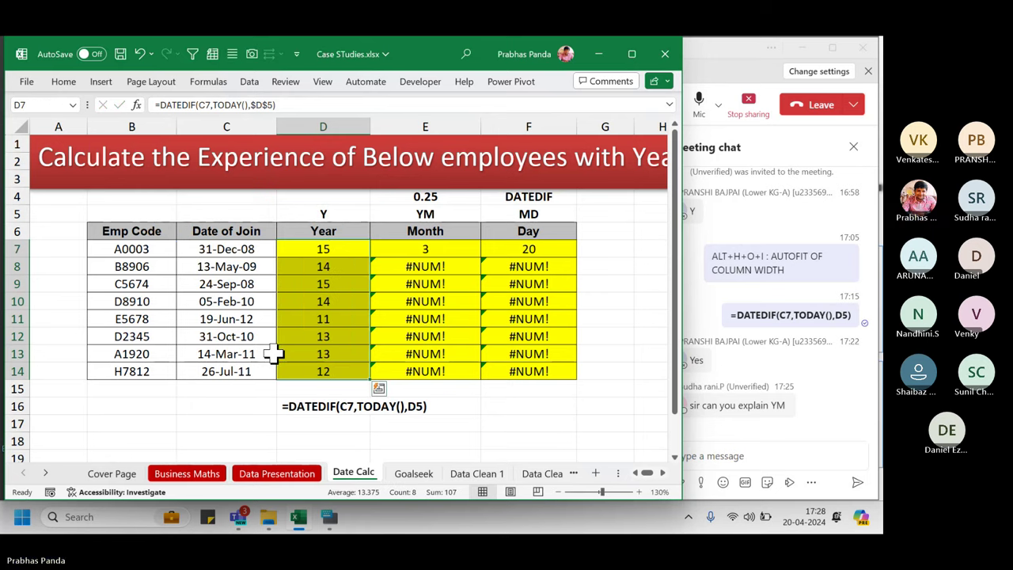
Lock the Month unit reference as $E$5 across E7:E14.
key("Right")
key("ctrl+shift+Down")
key("F2")
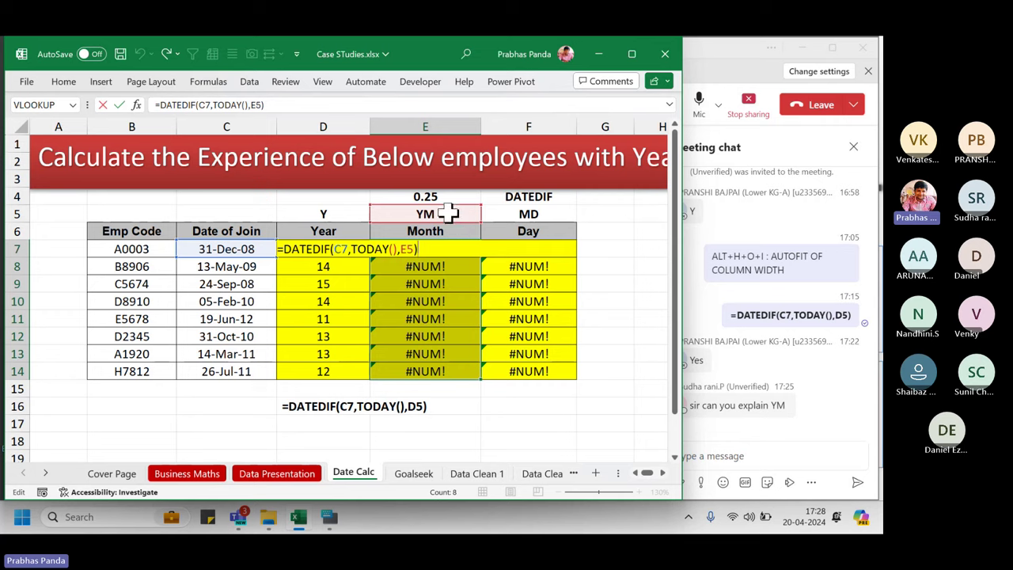
key("shift+Left")
key("shift+Left")
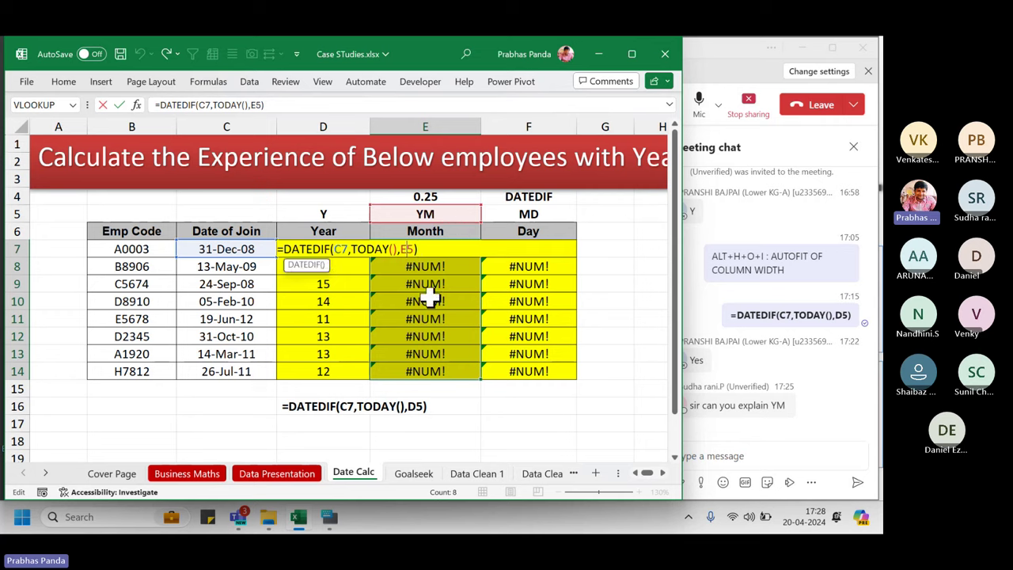
key("F4")
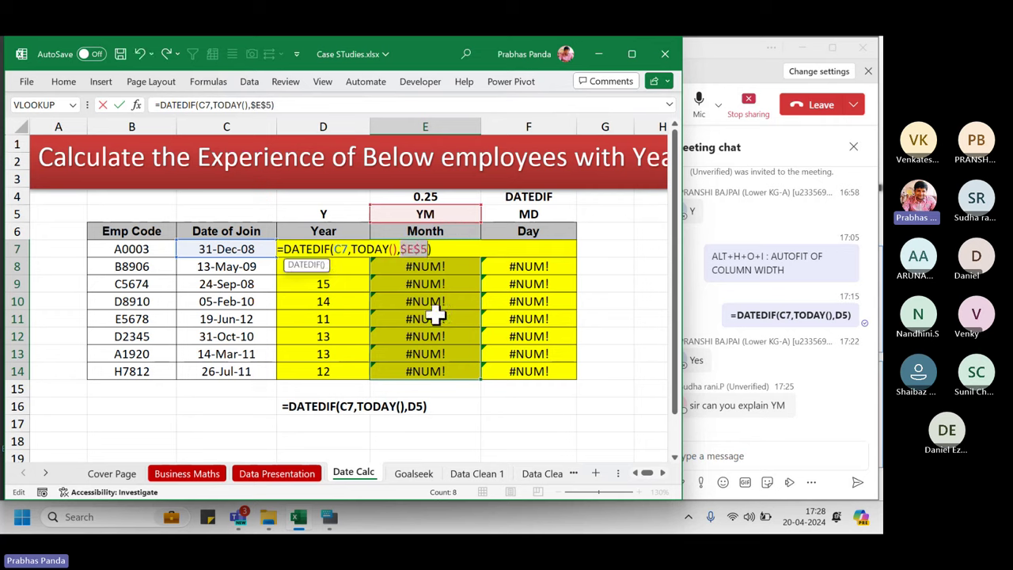
key("ctrl+Return")
Lock the Day unit reference as $F$5 across F7:F14.
key("Right")
key("ctrl+shift+Down")
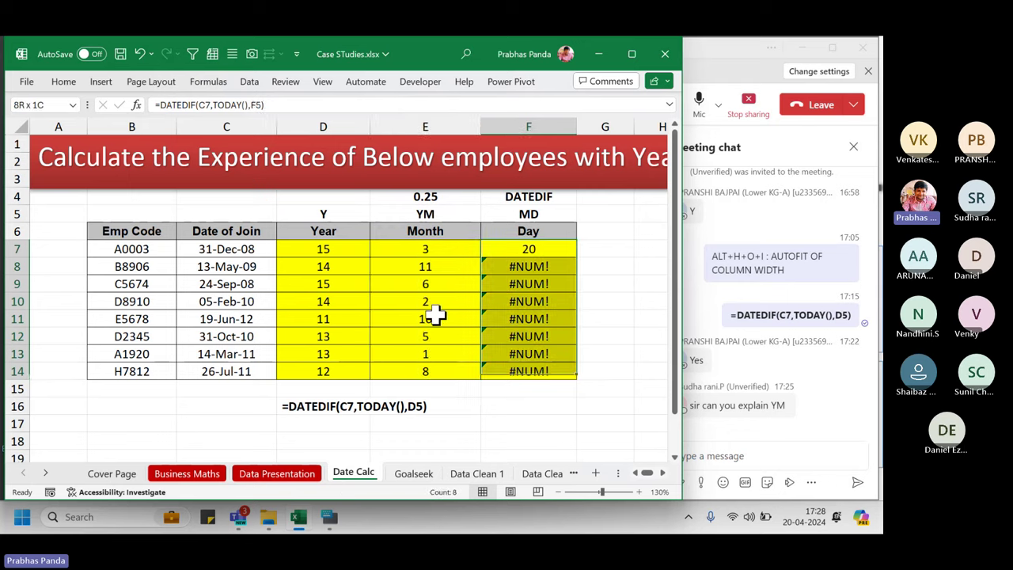
key("F2")
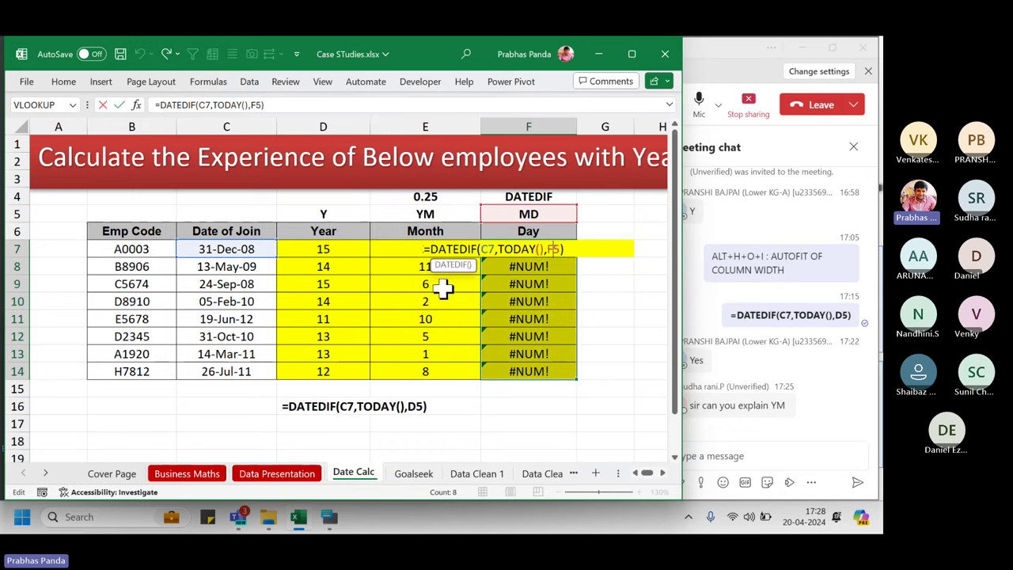
key("F4")
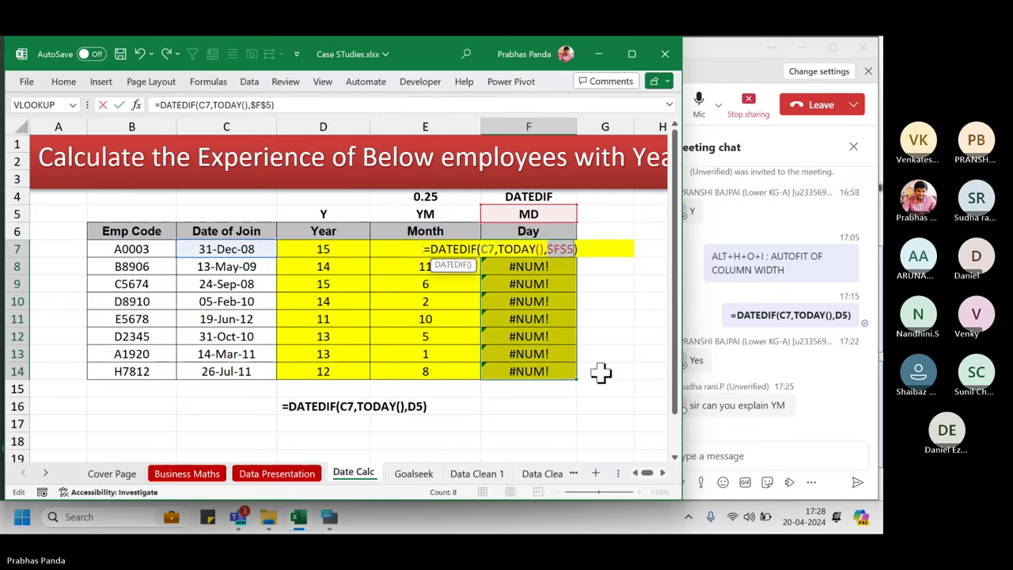
key("ctrl+Return")
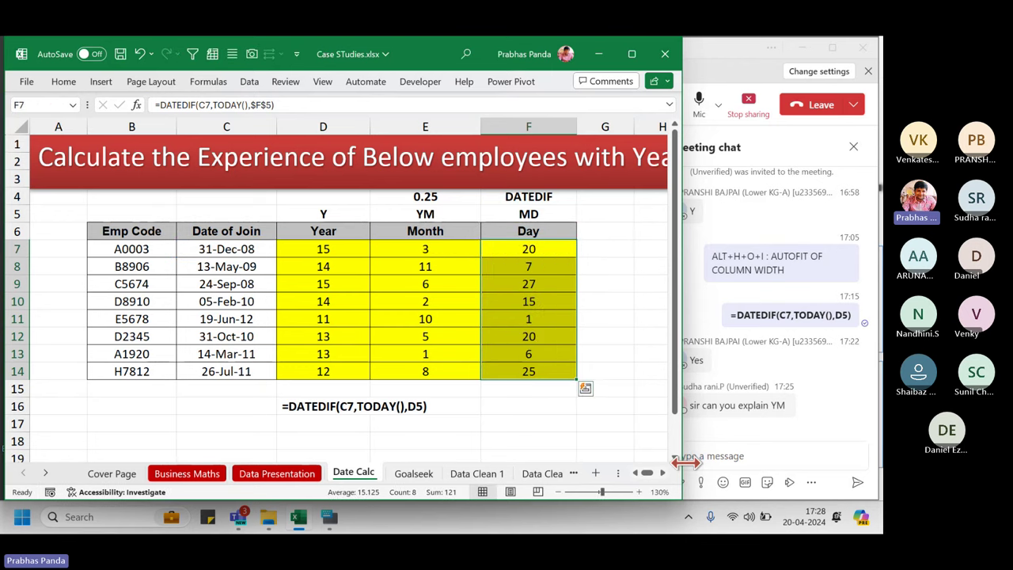
Show formulas on the sheet to review the Month and Day columns.
key("ctrl+grave")
left_click(663, 473)
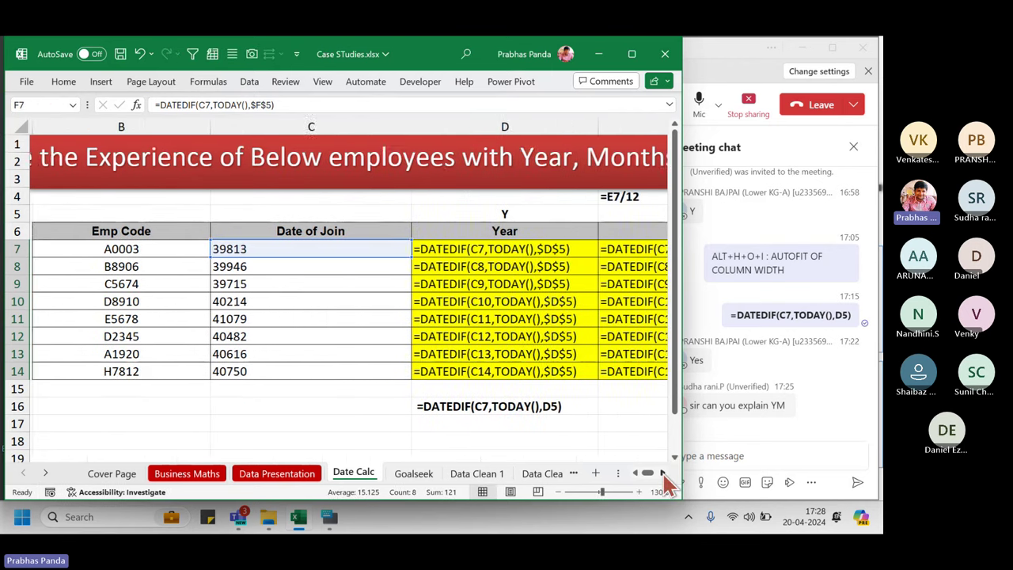
left_click(663, 475)
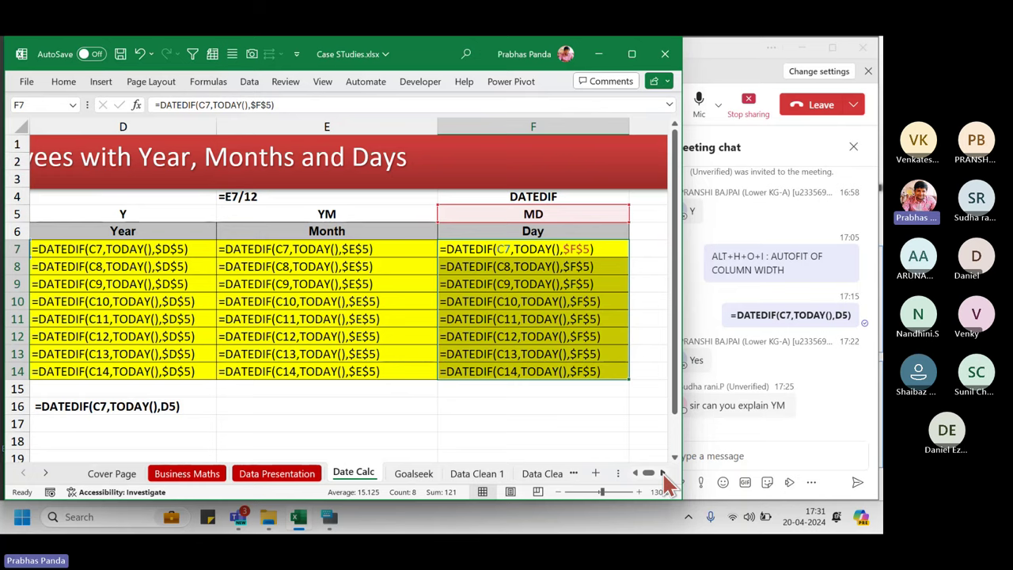
Turn off Show Formulas on Date Calc and move to D7 to inspect its Year result.
key("ctrl+grave")
key("Left")
key("Left")
key("Left")
key("Left")
key("Left")
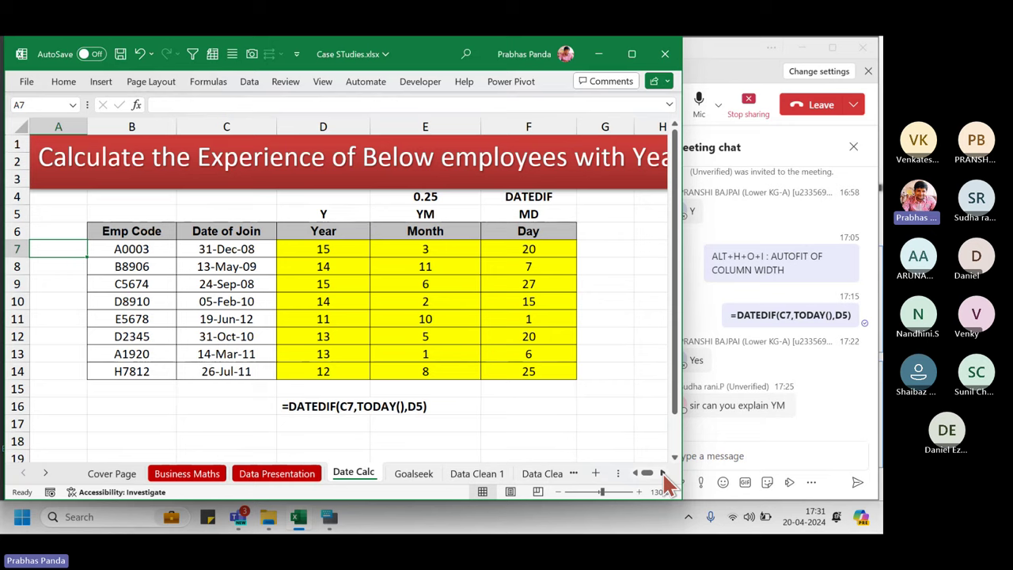
key("Right")
key("Right")
key("Right")
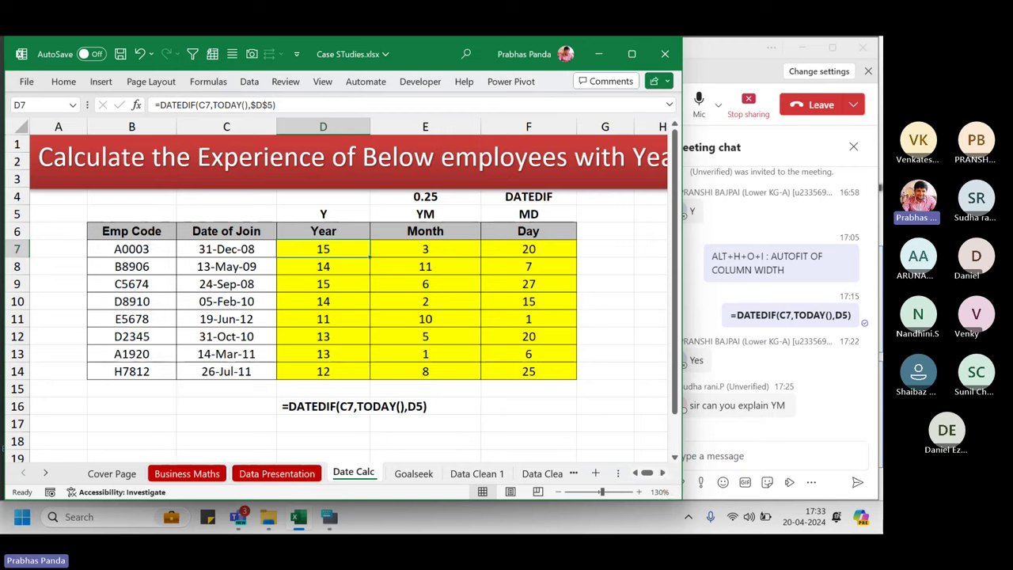
left_click(325, 124)
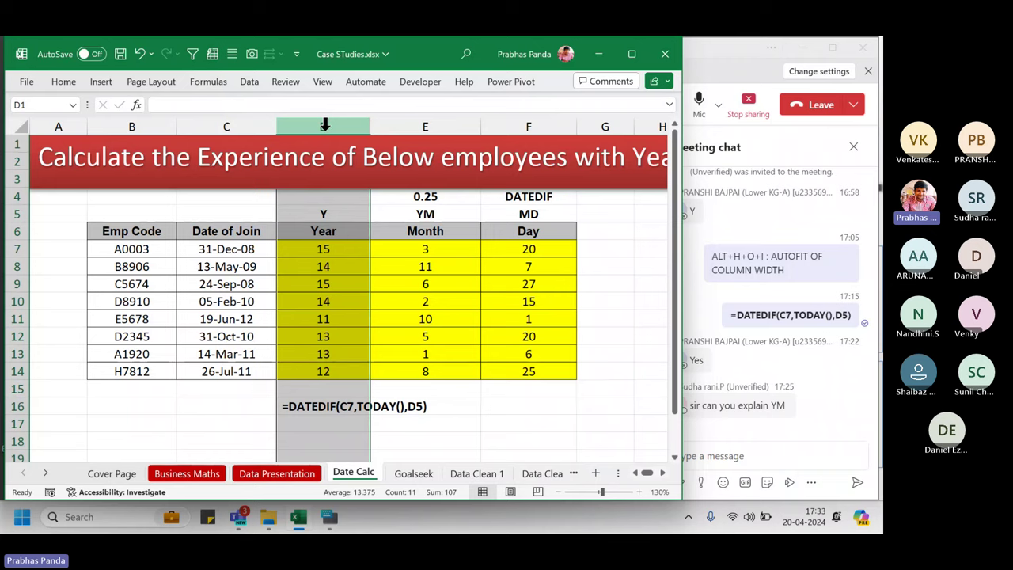
left_click(423, 125)
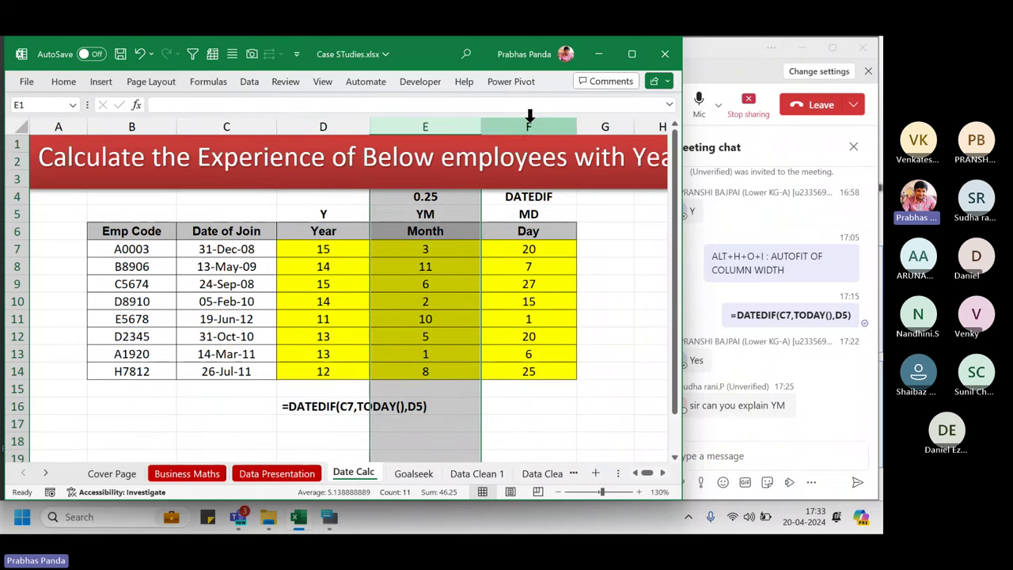
left_click(522, 129)
left_click(303, 121)
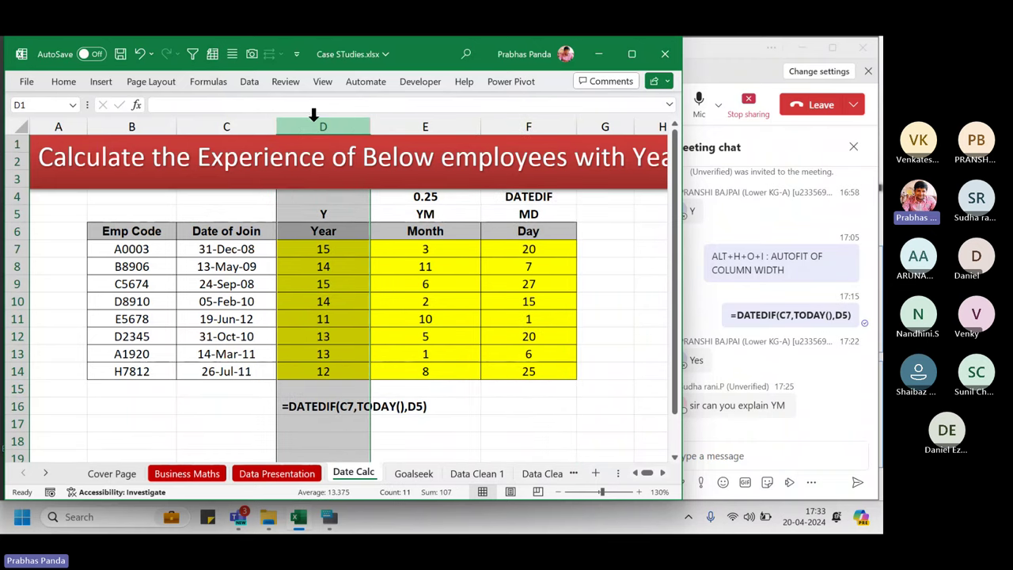
left_click(430, 122)
left_click(522, 127)
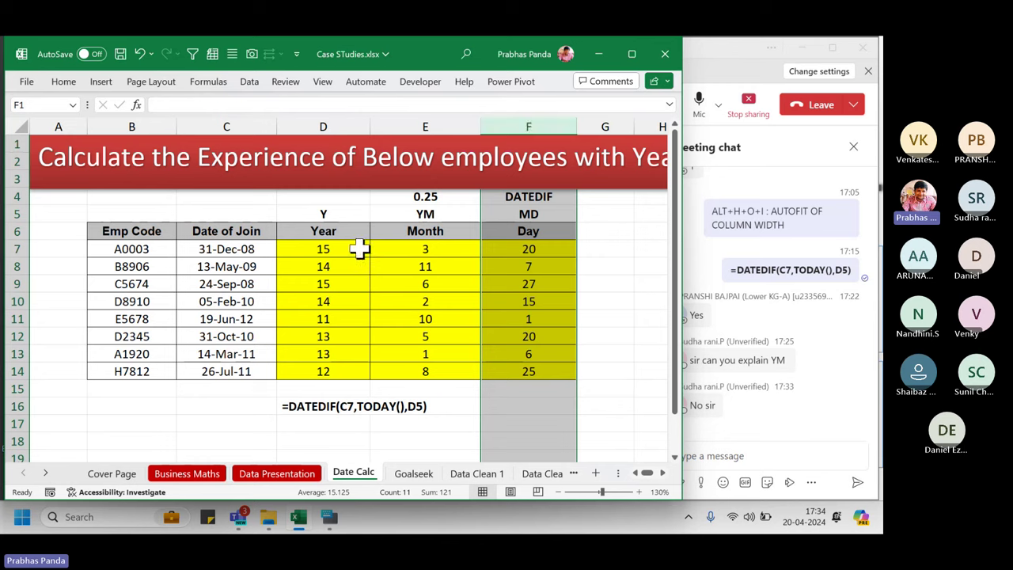
Delete the Year, Month and Day results in D7:F14 and reselect the emptied range.
left_click_drag(357, 248, 517, 369)
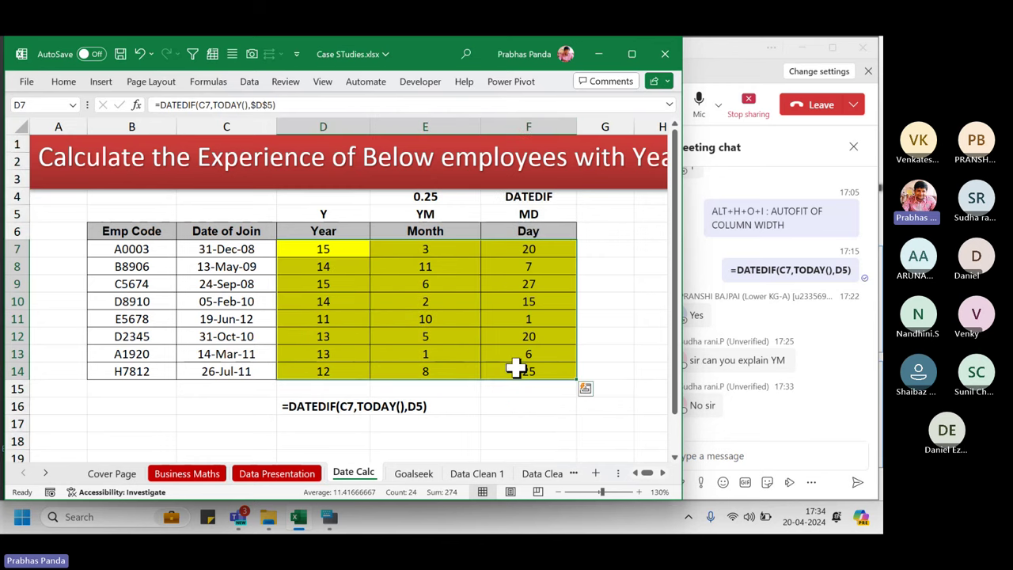
key("Delete")
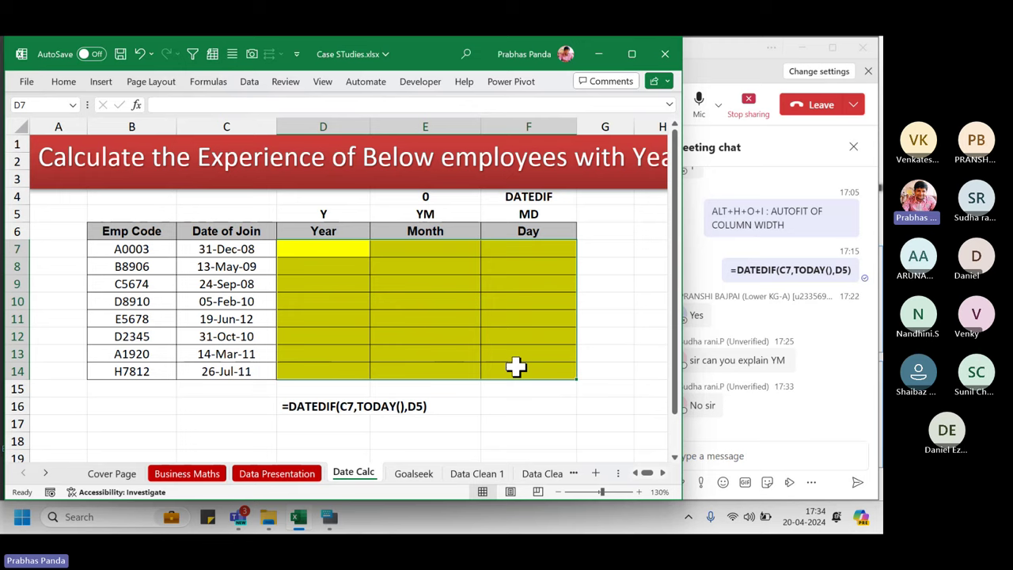
left_click_drag(324, 252, 527, 371)
Begin =DATEDIF( in D7 with the join date C7 as the start argument.
type("=DATEDIF")
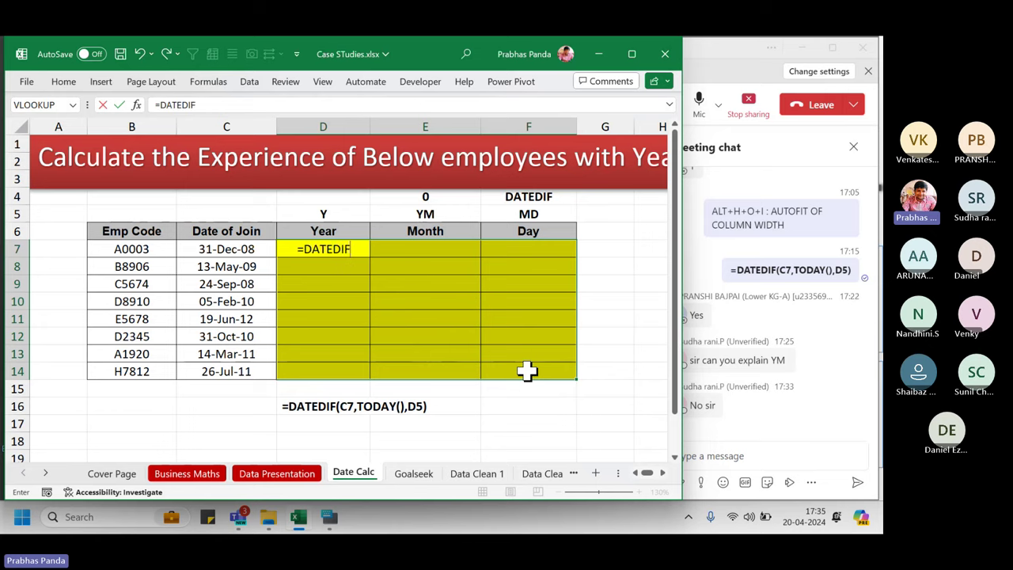
type("(")
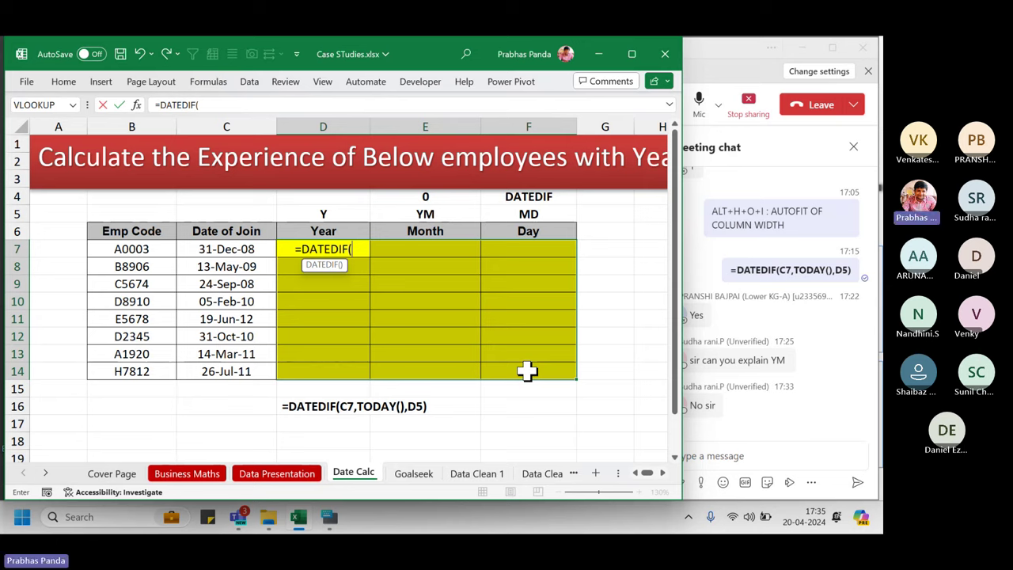
key("Left")
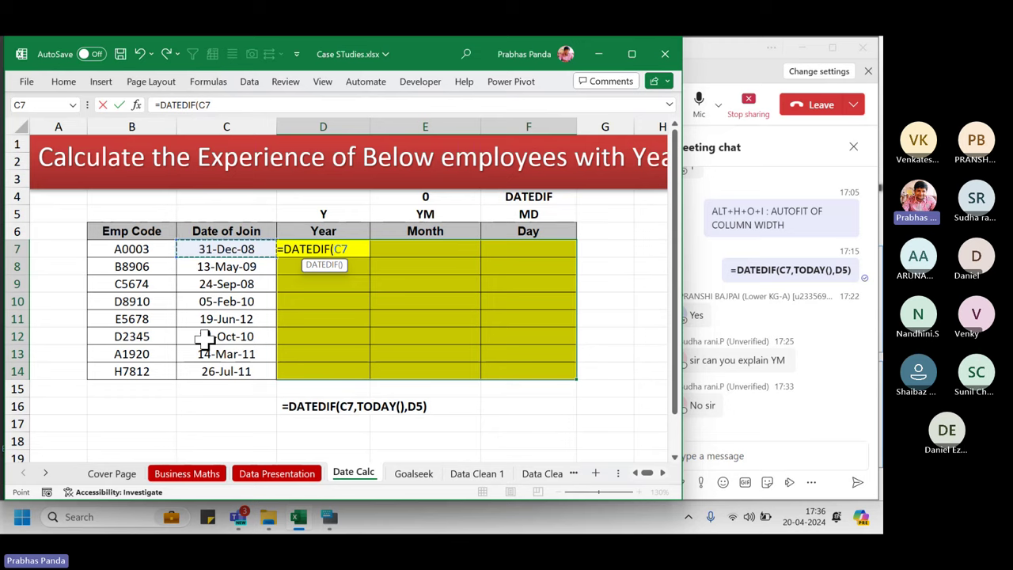
Complete =DATEDIF($C7,TODAY(),D$5) and enter it into all of D7:F14 at once.
left_click(234, 118)
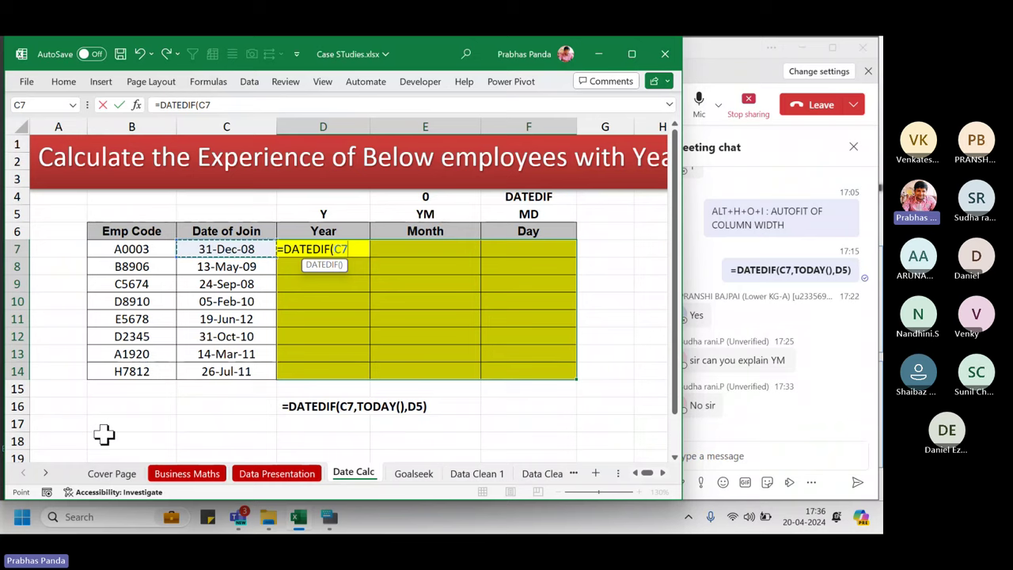
key("F4")
key("F4")
key("F4")
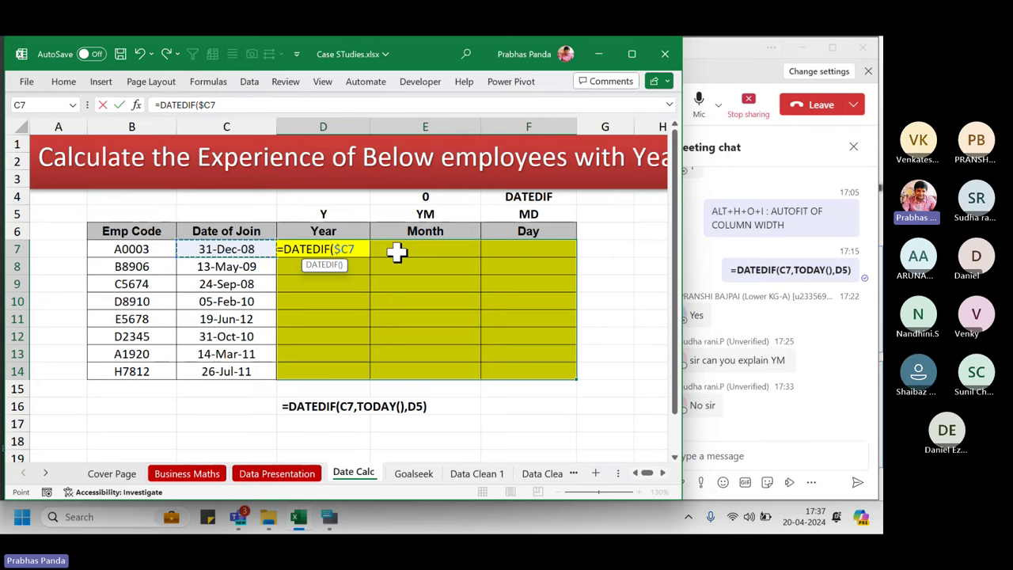
type(",")
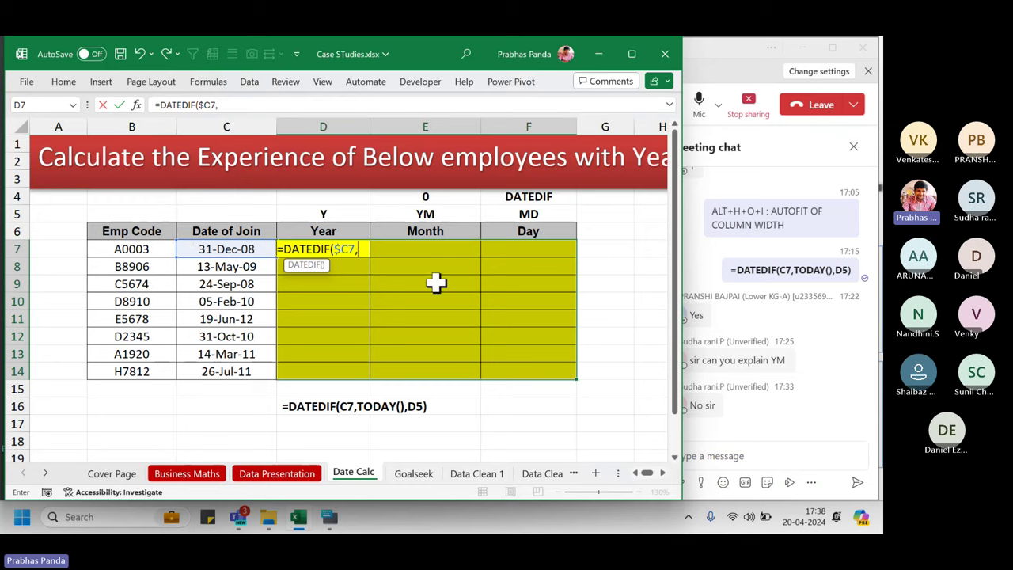
type("TO")
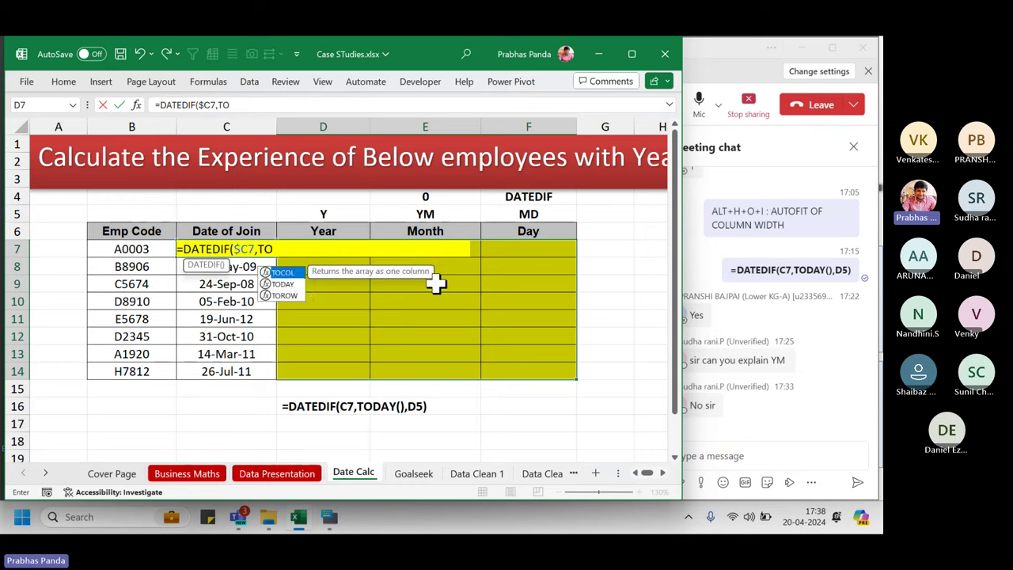
type("DAY()")
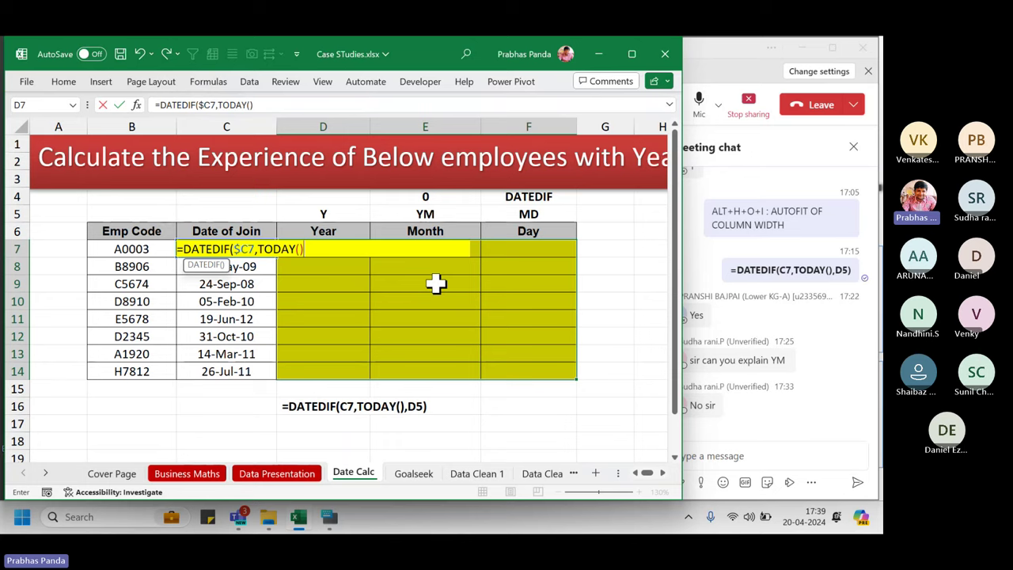
type(",")
key("Up")
key("Up")
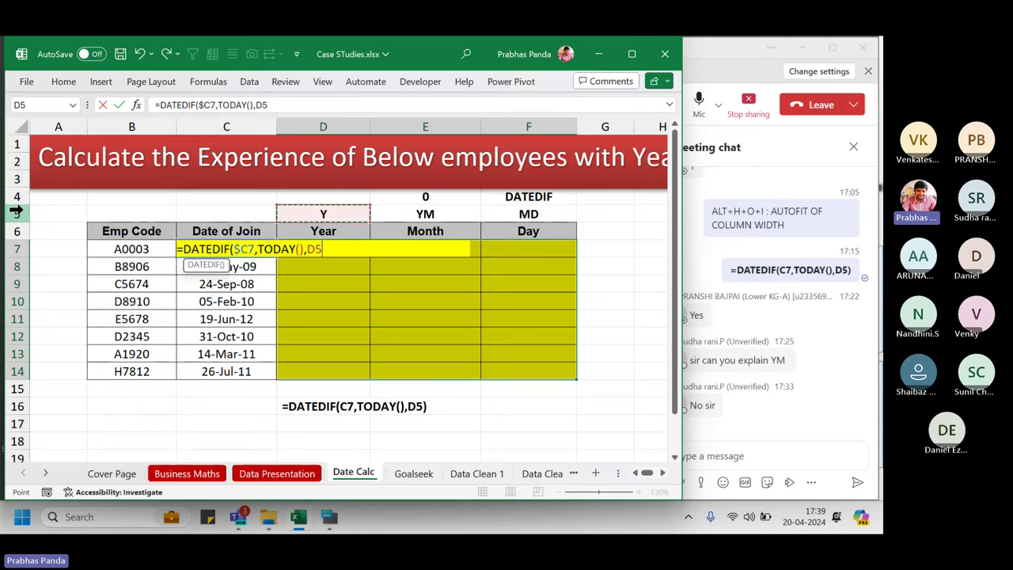
key("F4")
key("F4")
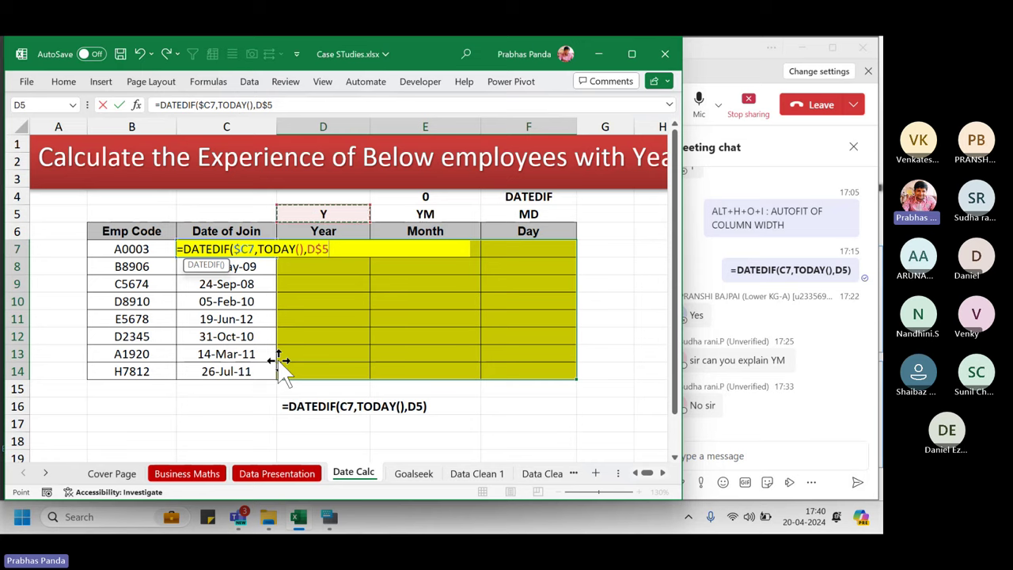
type(")")
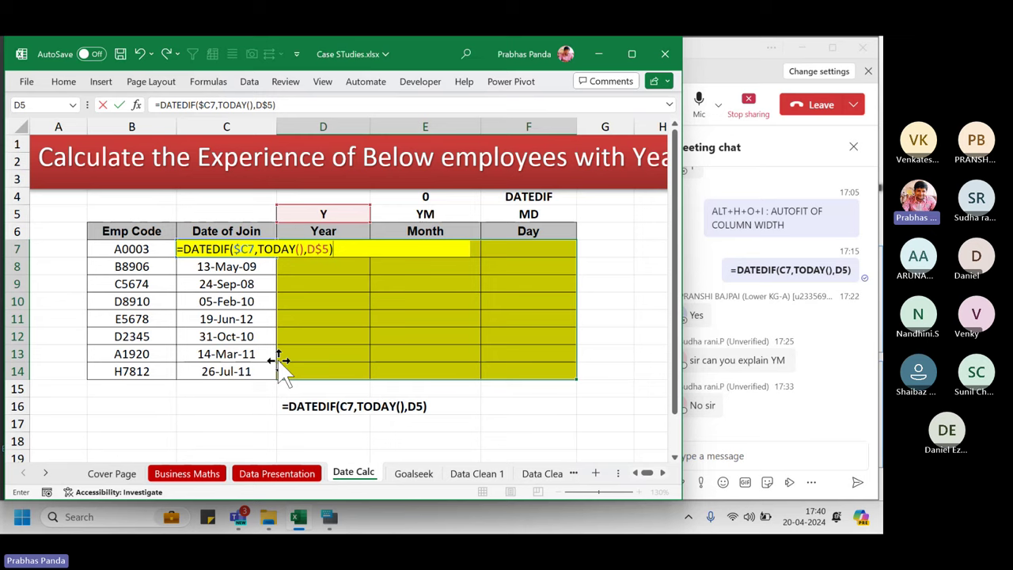
key("ctrl+Return")
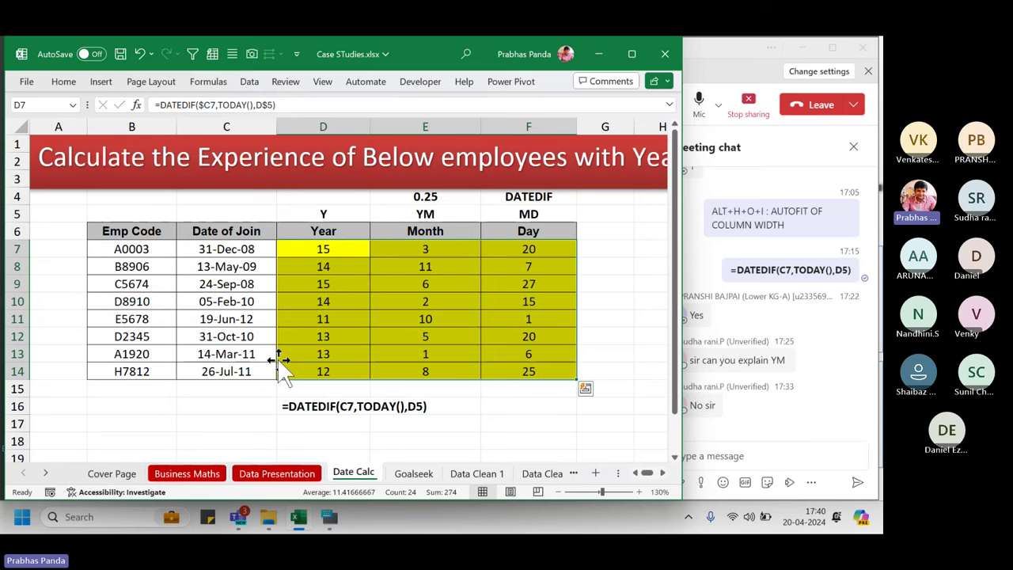
Check D7's formula, then replace the D16 note with the anchored formula text.
key("F2")
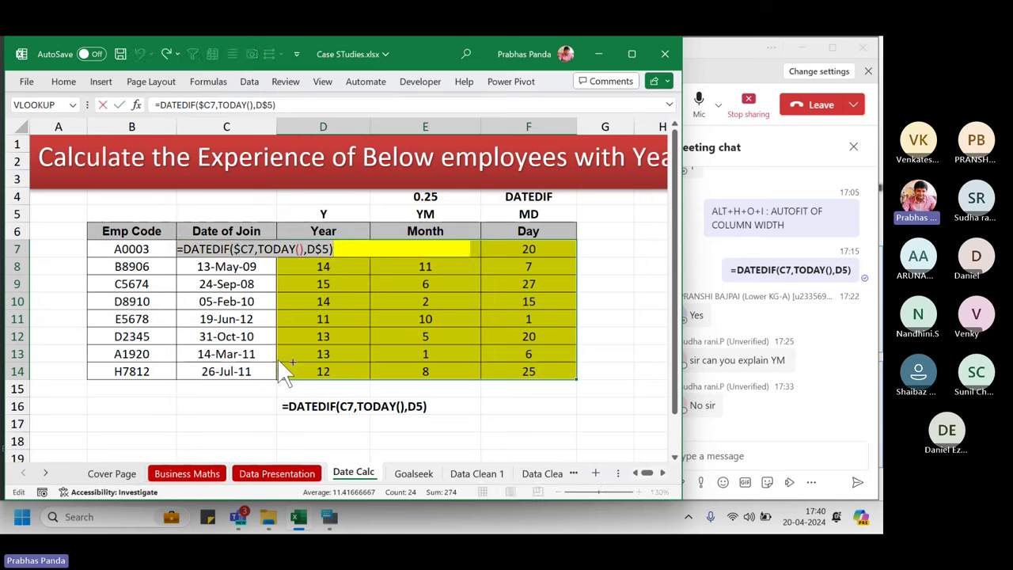
key("Escape")
key("Down")
key("Down")
key("Down")
key("Down")
key("Down")
key("Down")
key("Down")
key("Down")
key("Down")
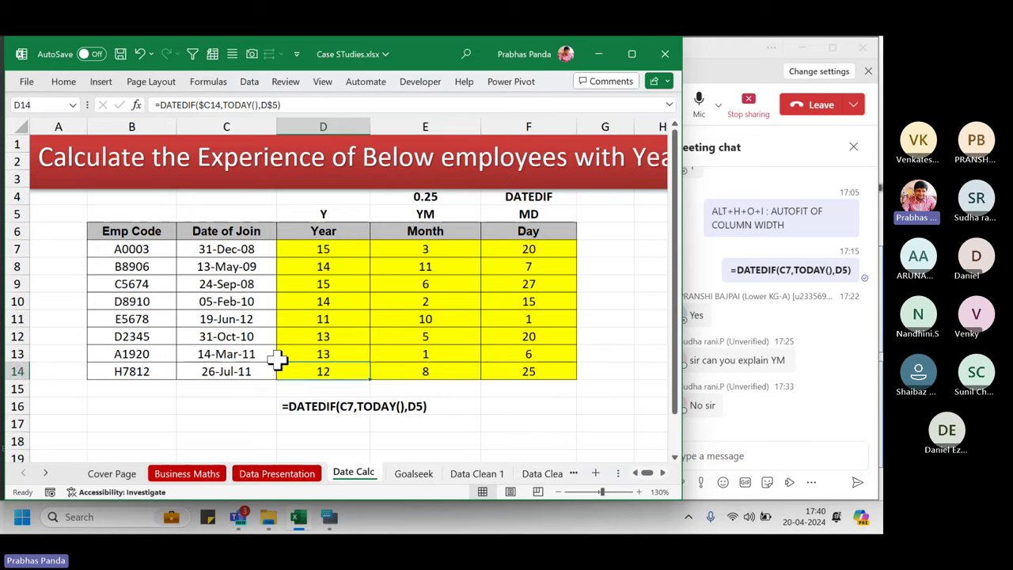
key("Delete")
type("=DATEDIF($C7,TODAY(),D$5)")
key("Return")
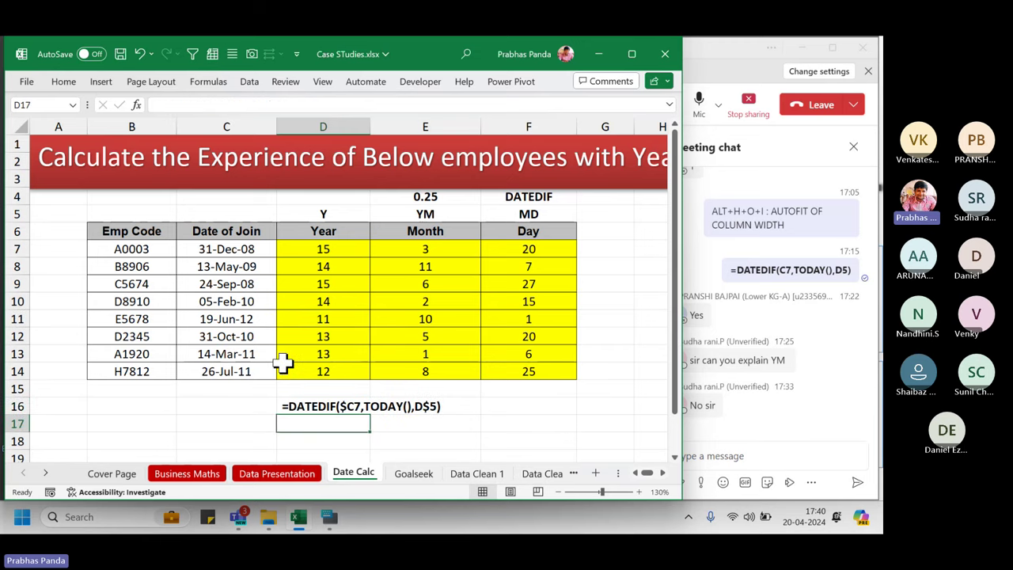
Paste the anchored DATEDIF formula into the Teams meeting chat and send it.
left_click(723, 457)
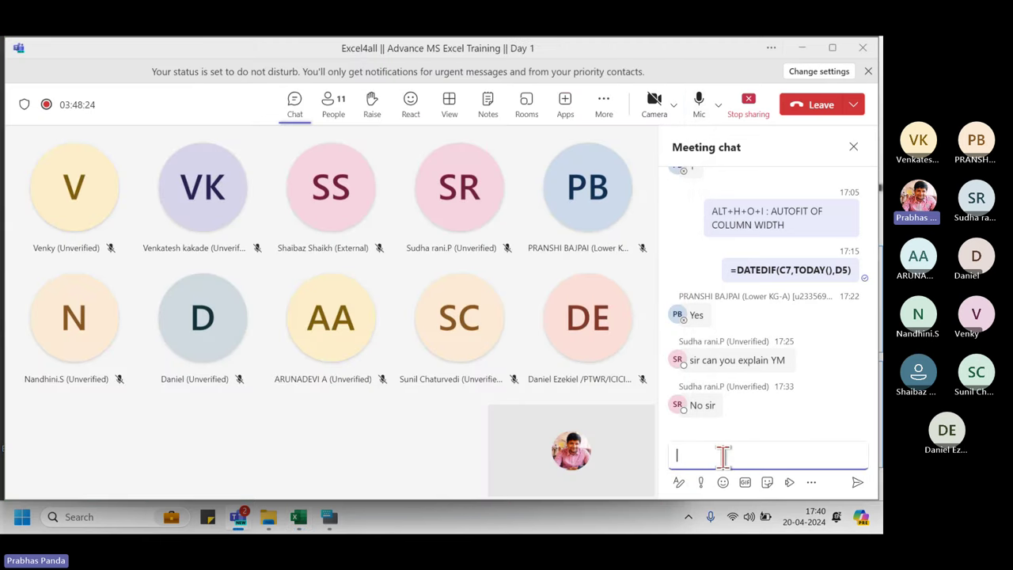
type("=DATEDIF($C7,TODAY(),D$5)")
key("Return")
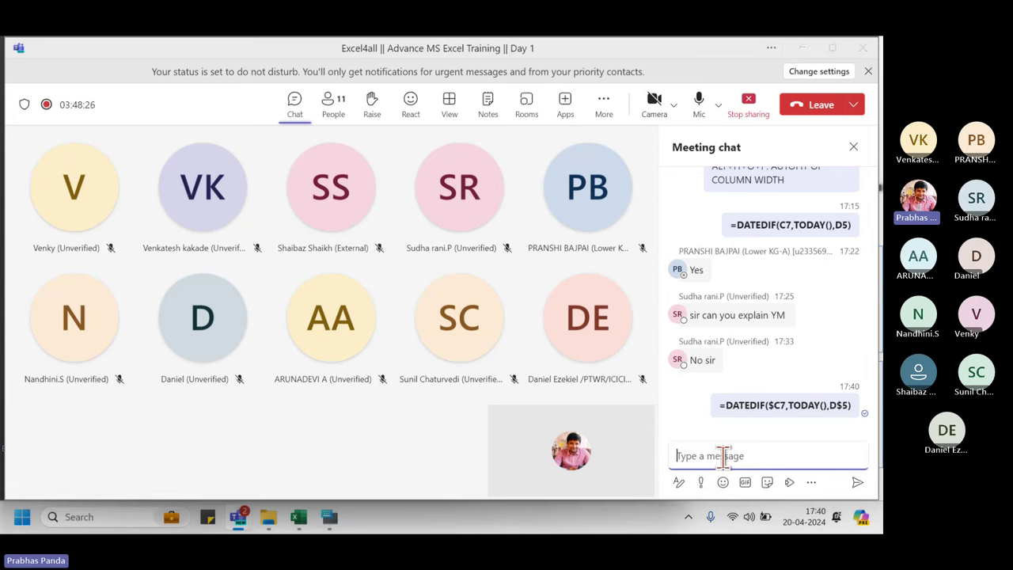
key("alt+Tab")
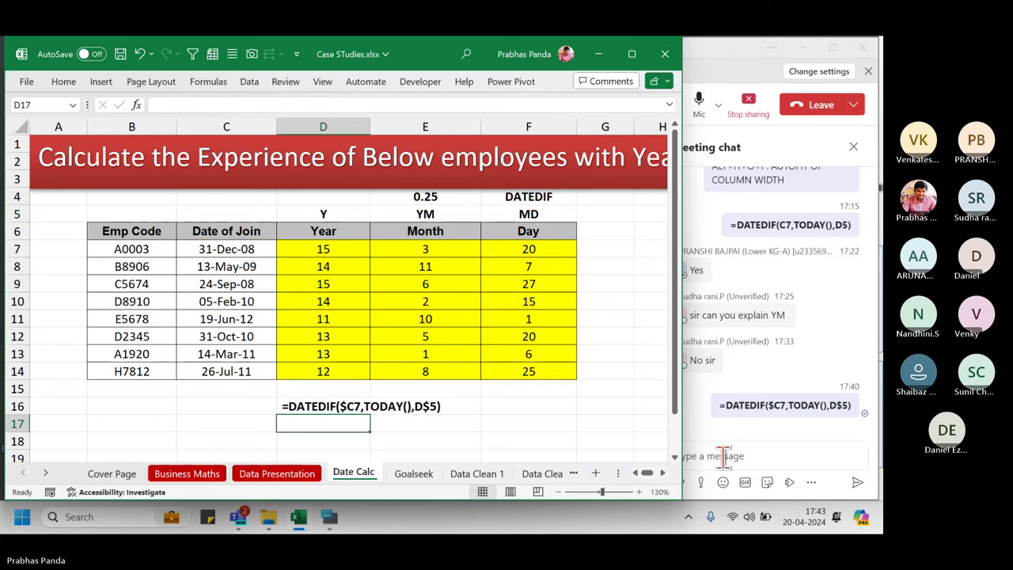
right_click(351, 480)
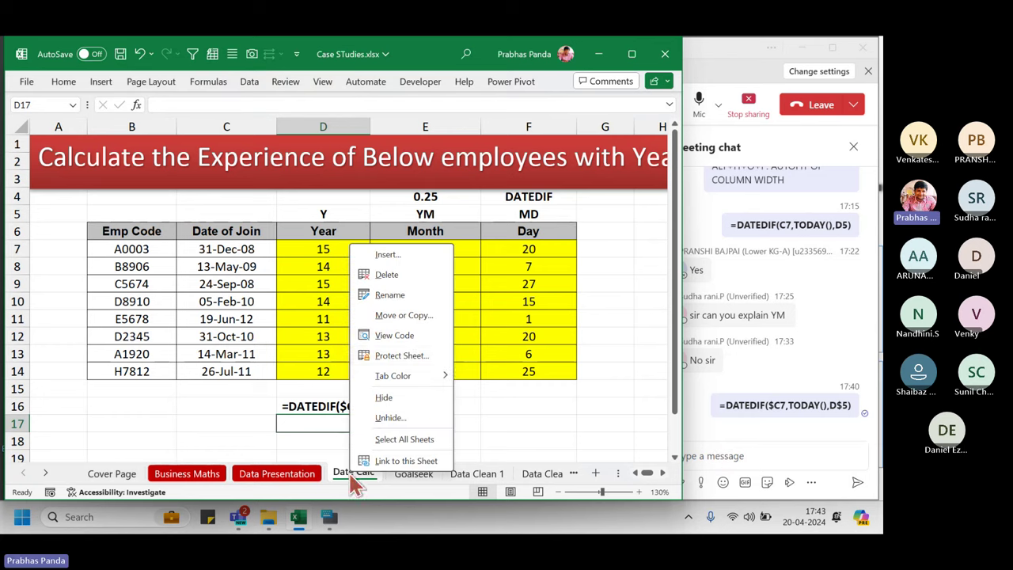
mouse_move(432, 379)
left_click(464, 404)
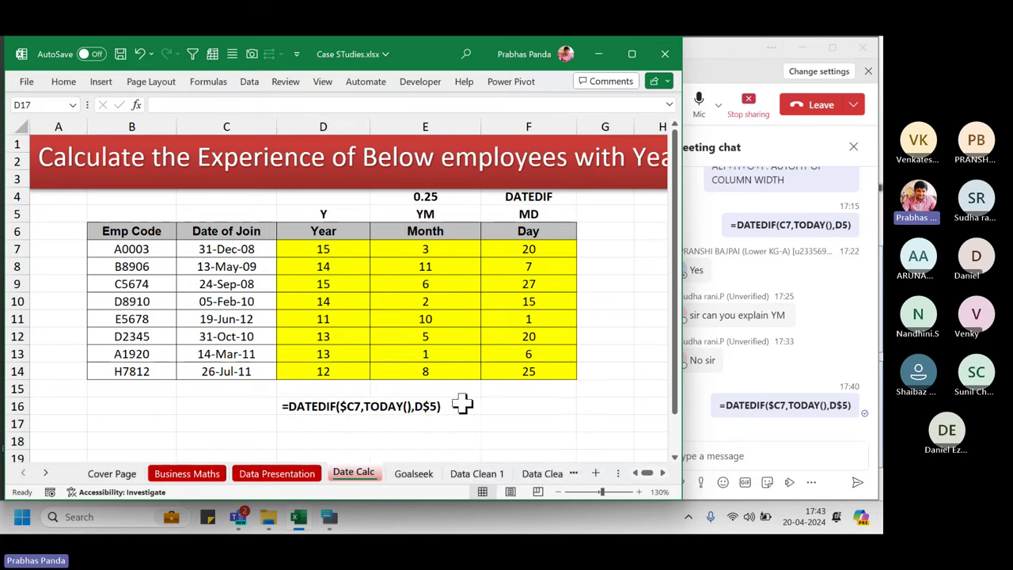
left_click(187, 473)
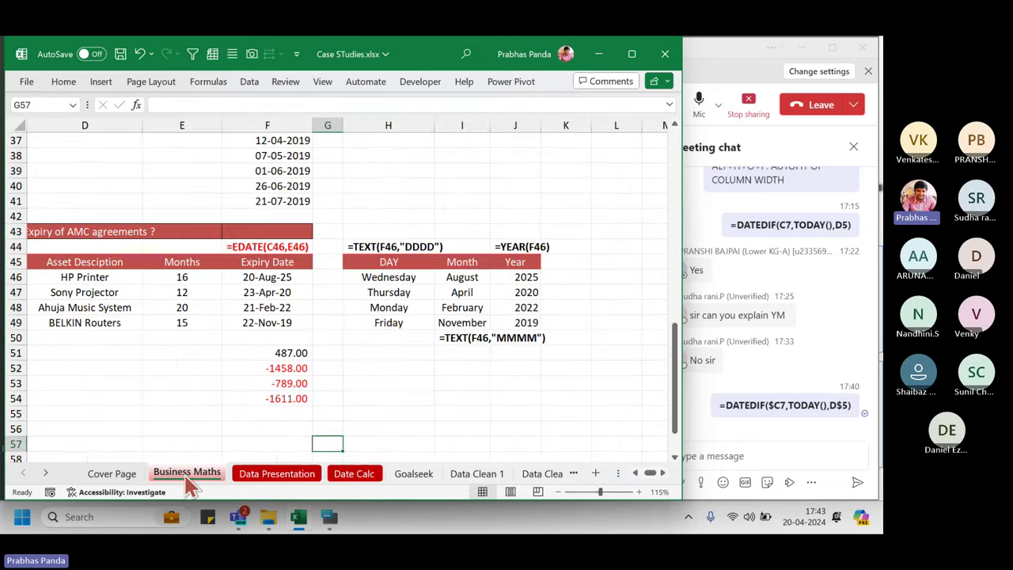
key("ctrl+Home")
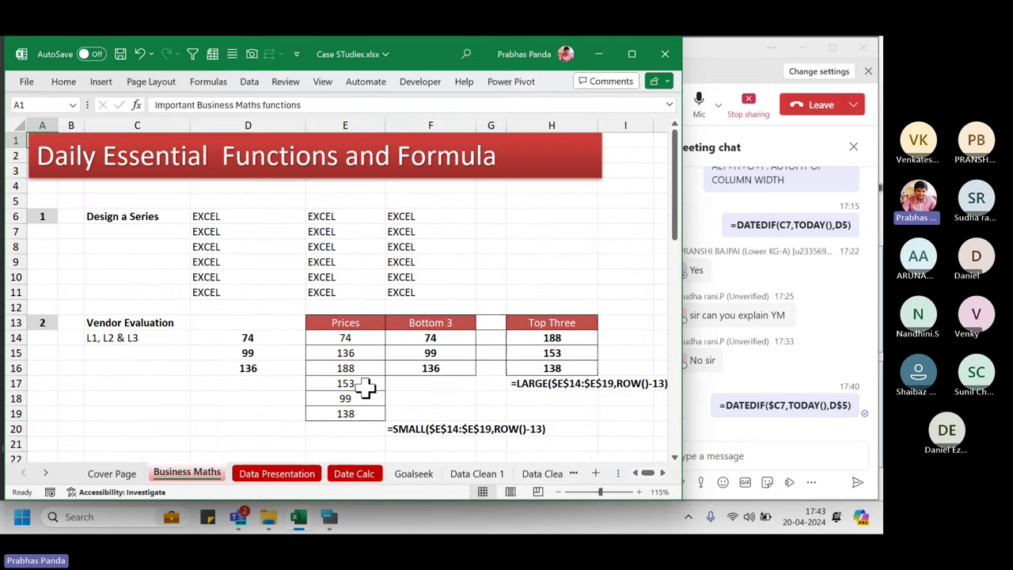
scroll(338, 291, "down", 1)
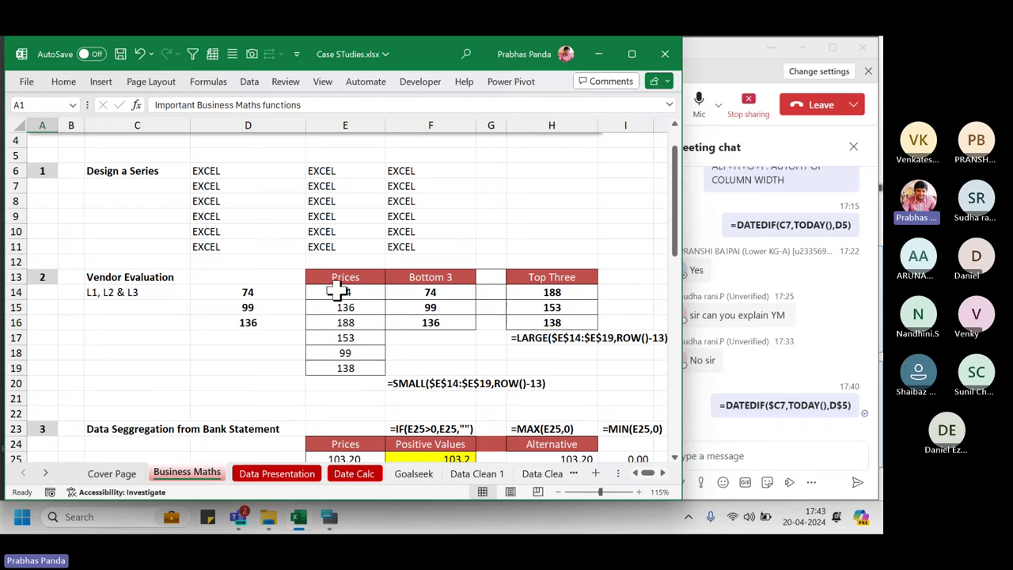
scroll(338, 292, "down", 2)
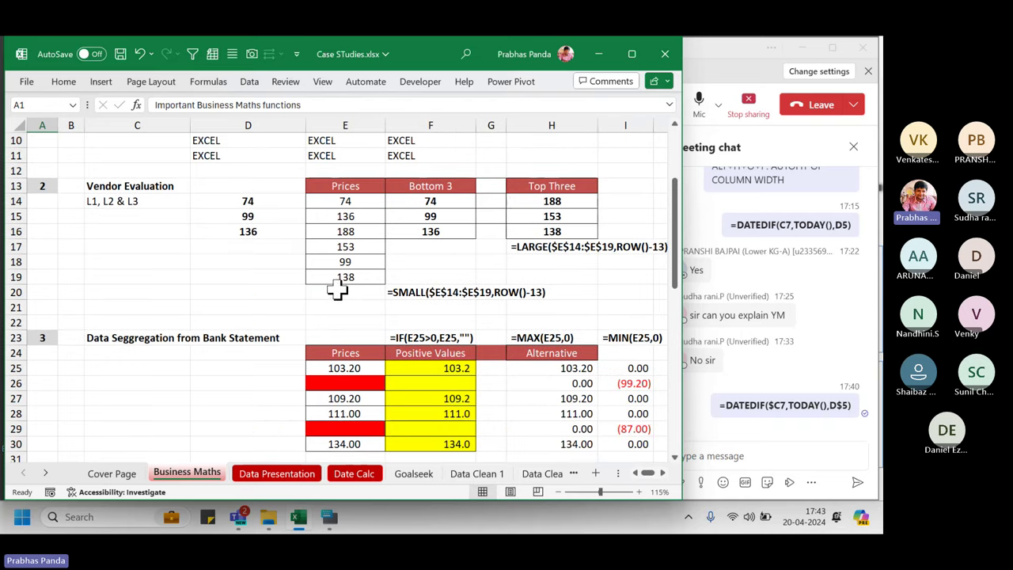
scroll(337, 291, "down", 1)
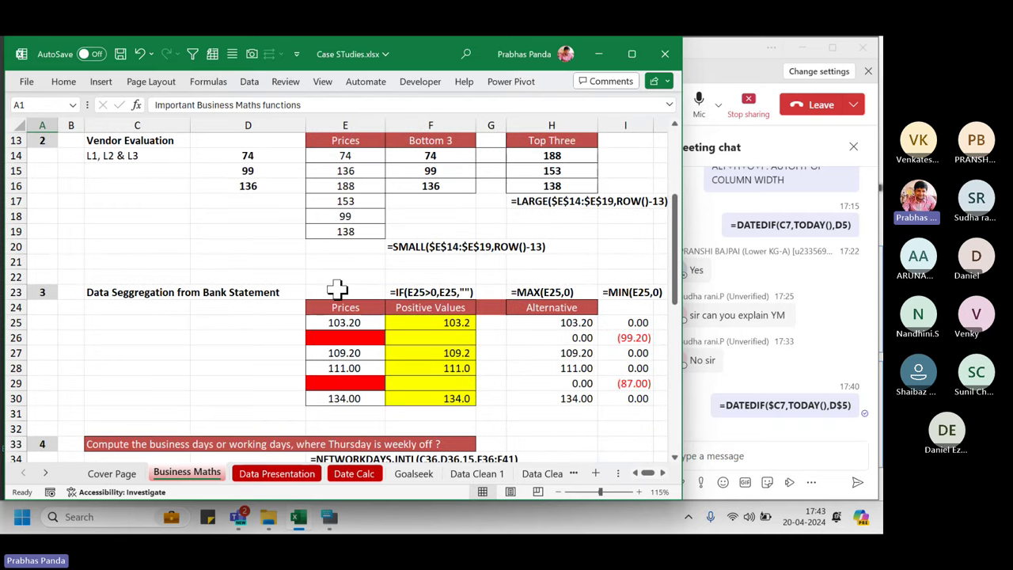
scroll(337, 290, "down", 2)
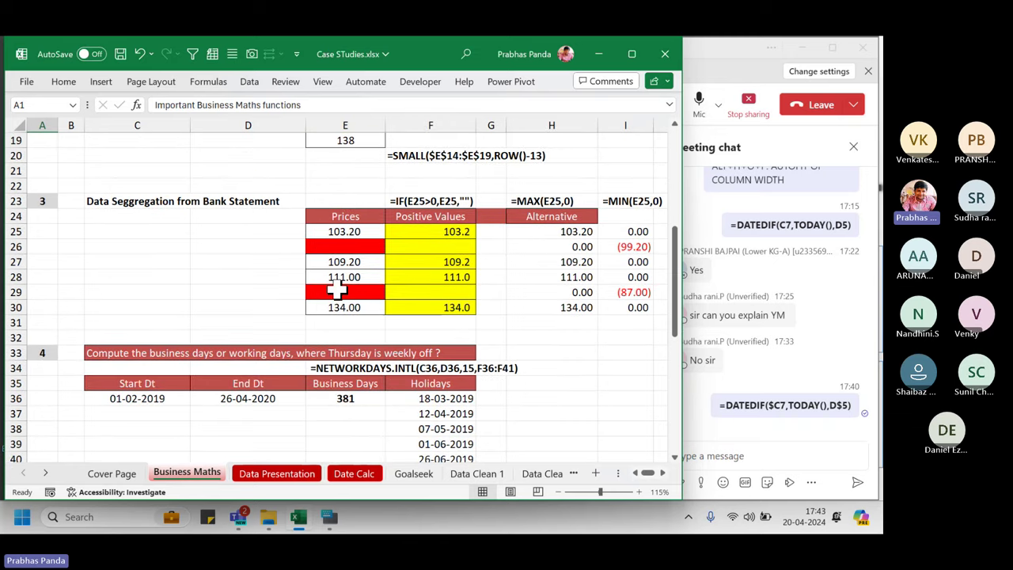
scroll(337, 291, "down", 3)
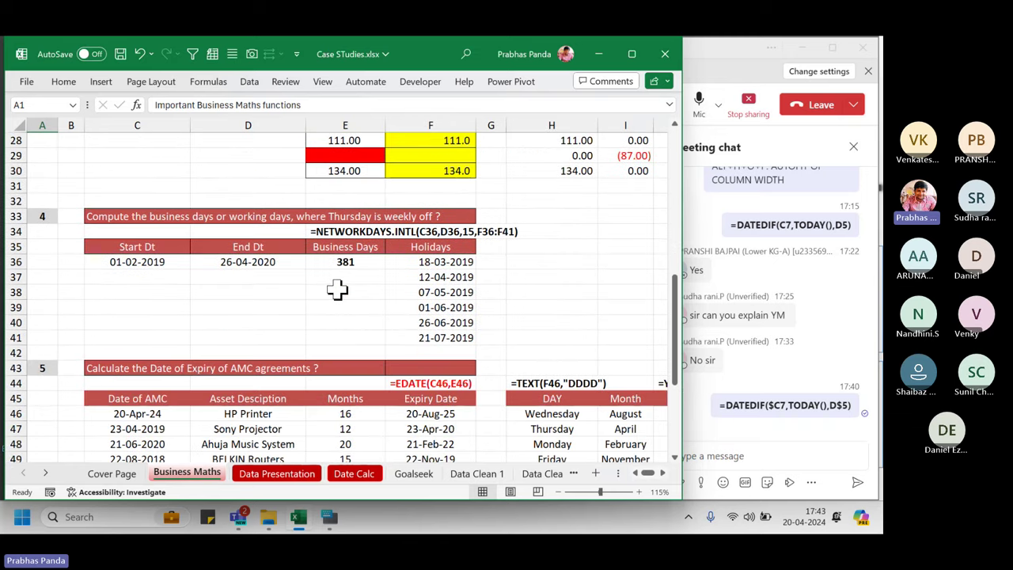
scroll(337, 290, "down", 2)
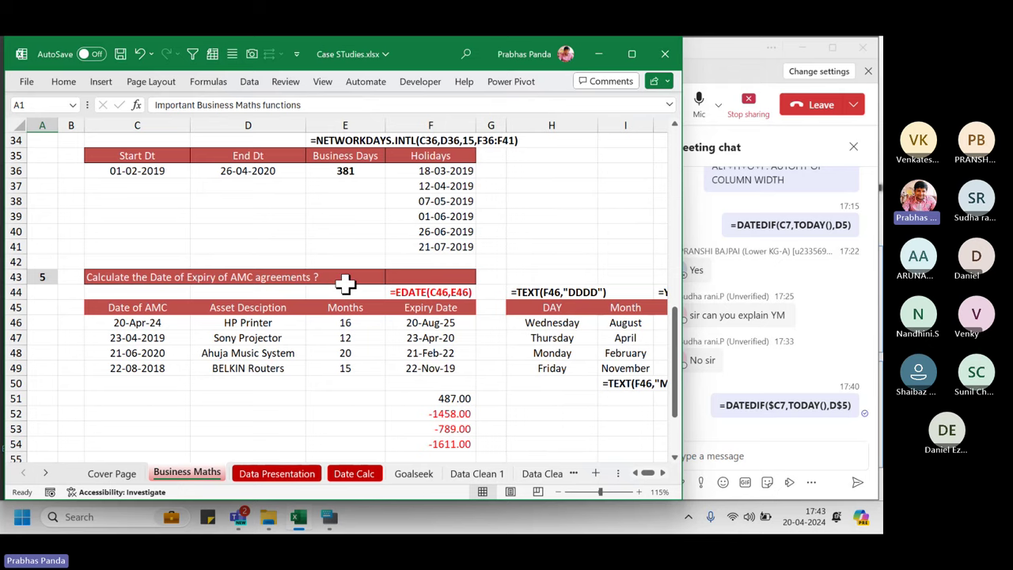
scroll(345, 283, "down", 2)
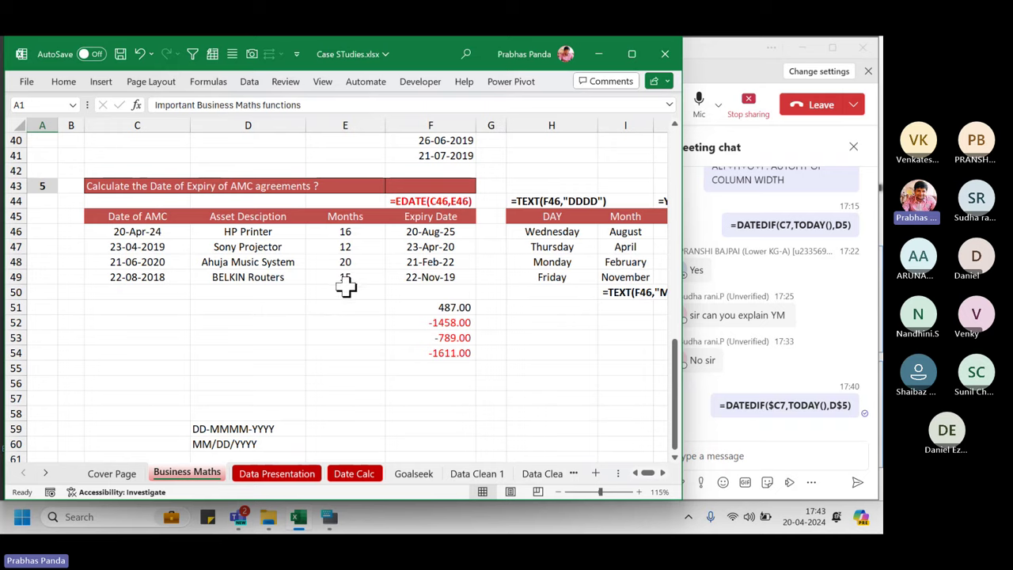
Open the Data Presentation sheet and scroll through its Month, Revenue USD, Incentive and Net Revenue tables.
left_click(277, 474)
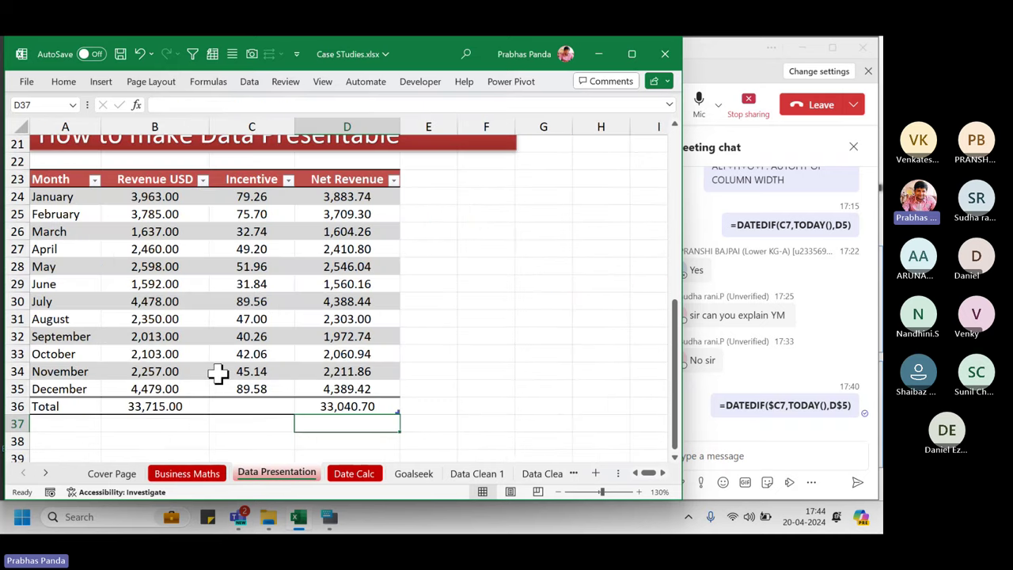
scroll(219, 372, "up", 7)
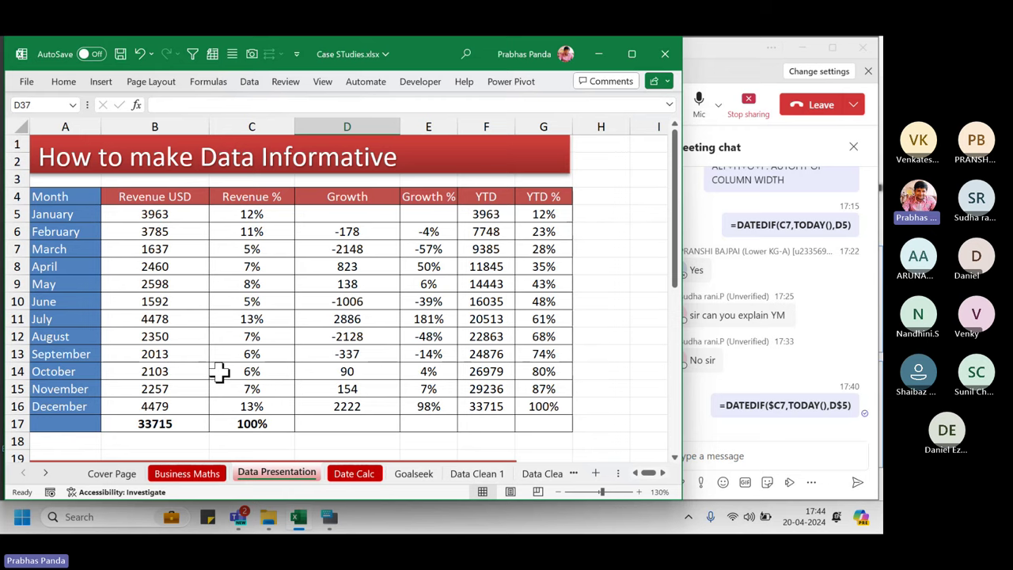
scroll(220, 372, "down", 3)
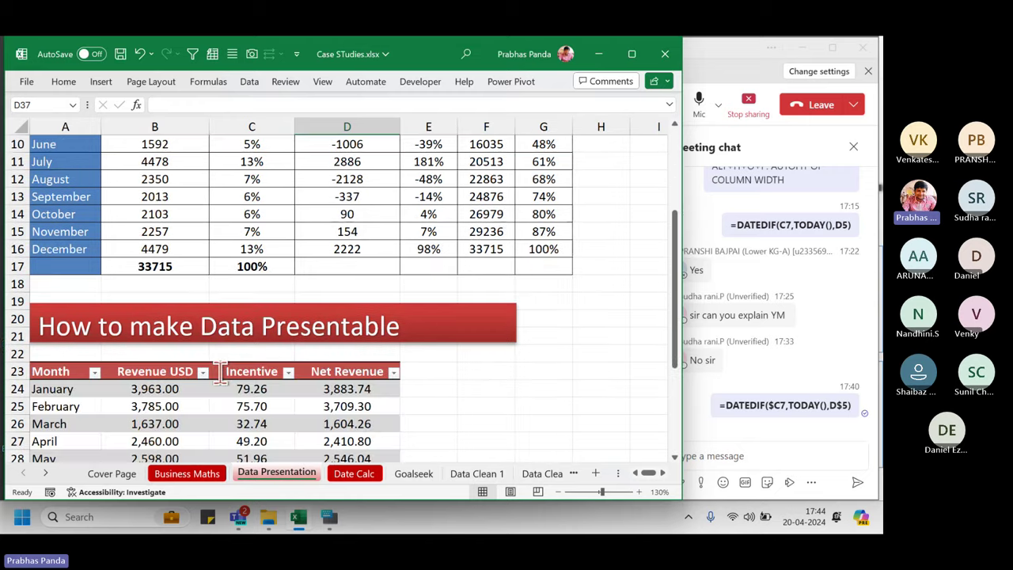
scroll(220, 372, "down", 3)
scroll(220, 372, "down", 1)
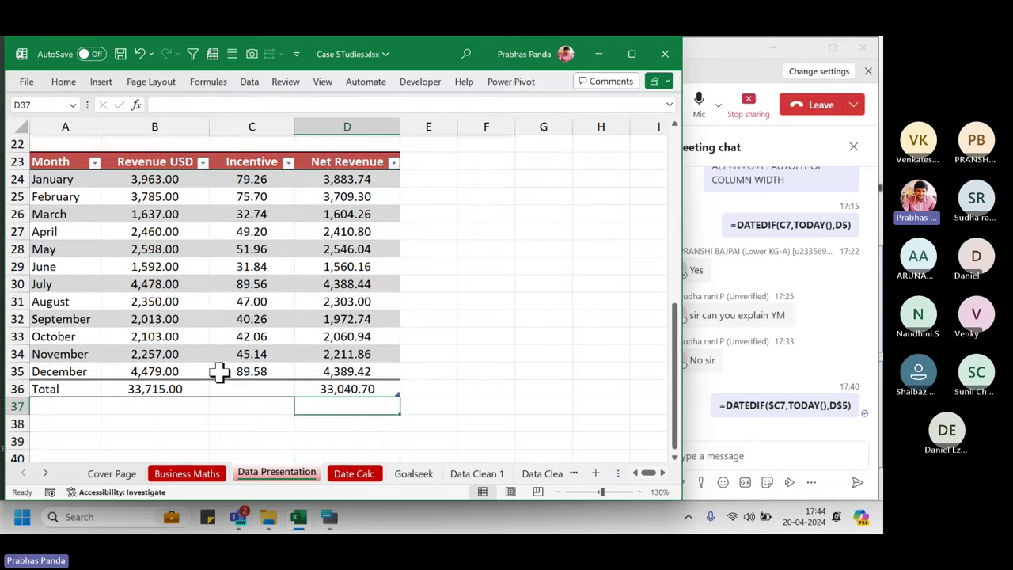
scroll(220, 372, "up", 1)
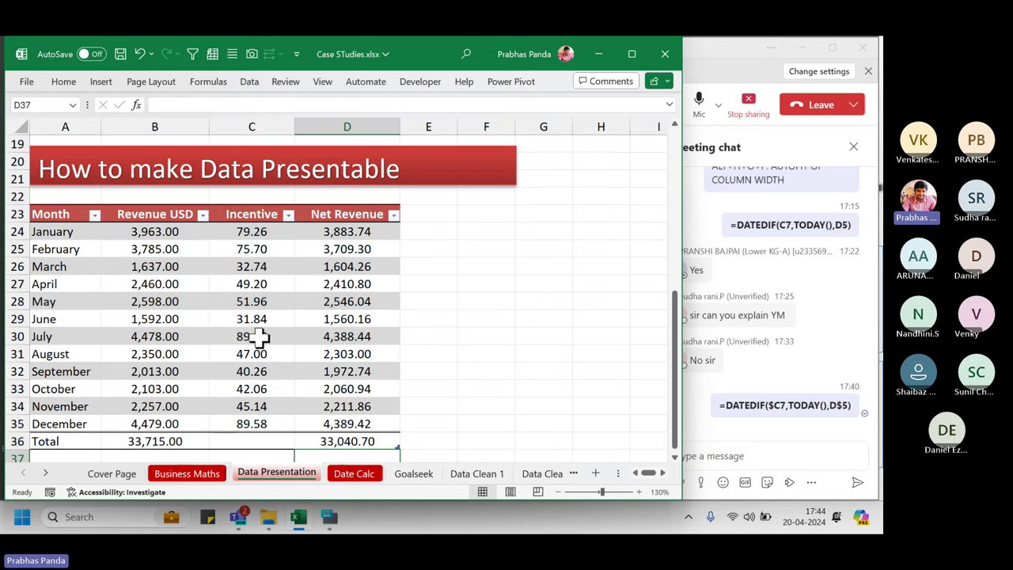
Return to Date Calc, save the workbook, then stop the Teams recording via More > Record and transcribe.
left_click(354, 475)
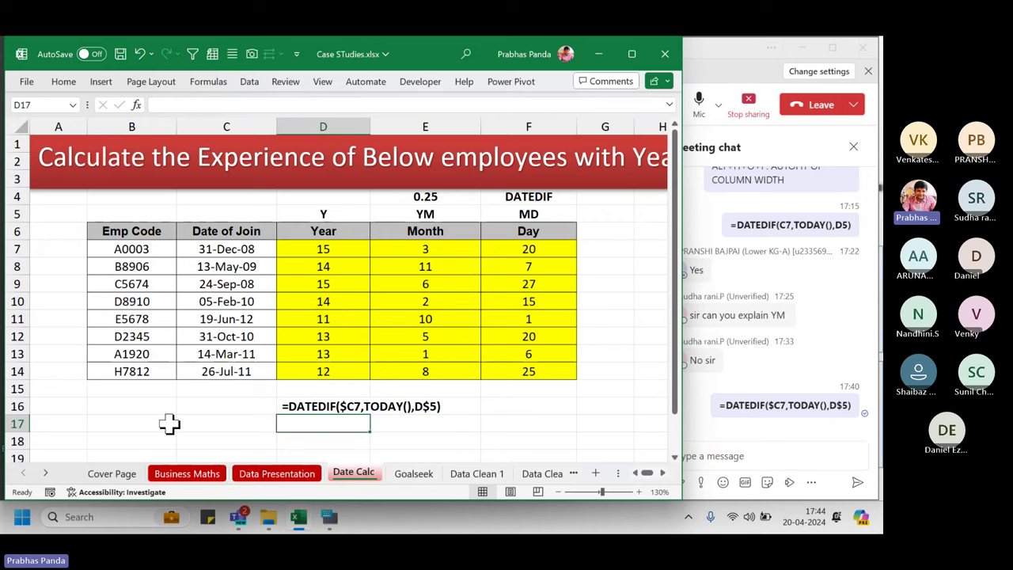
key("ctrl+s")
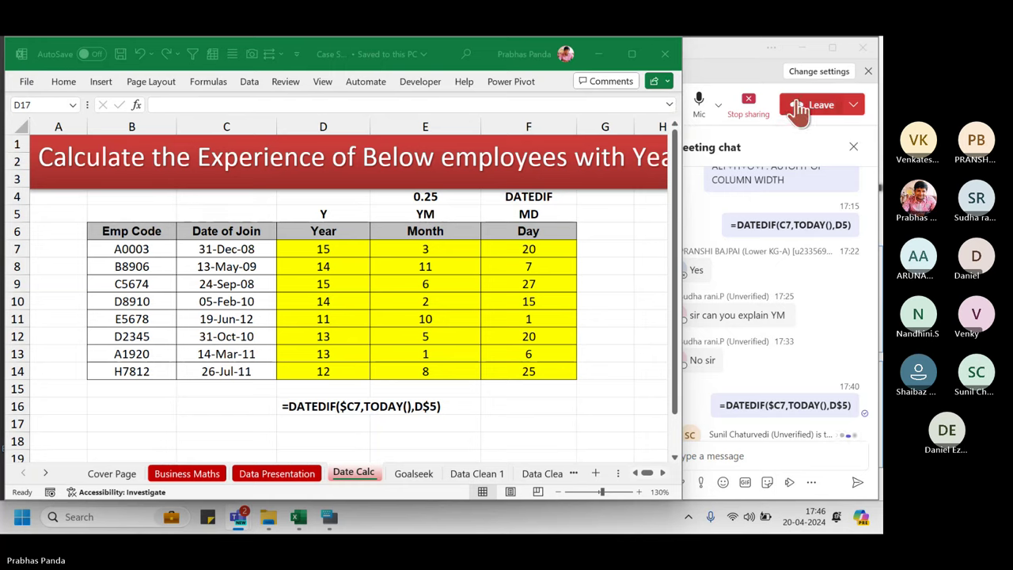
left_click(720, 60)
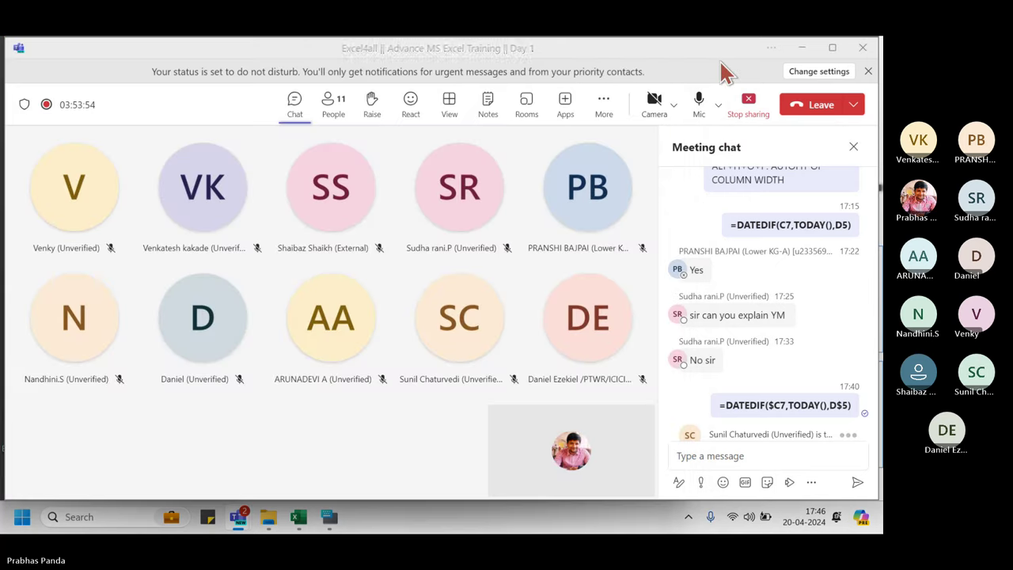
left_click(603, 109)
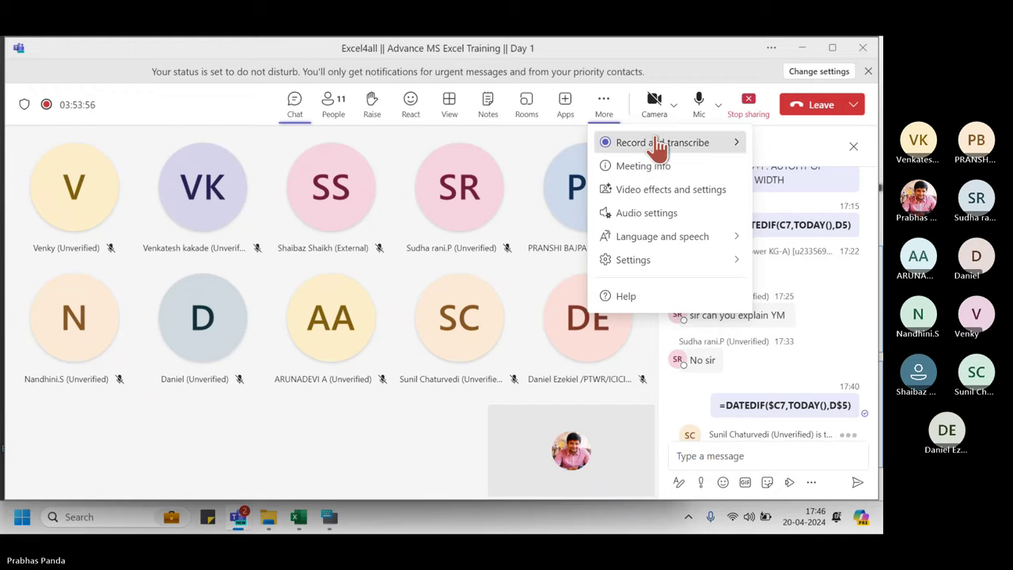
left_click(658, 143)
left_click(562, 158)
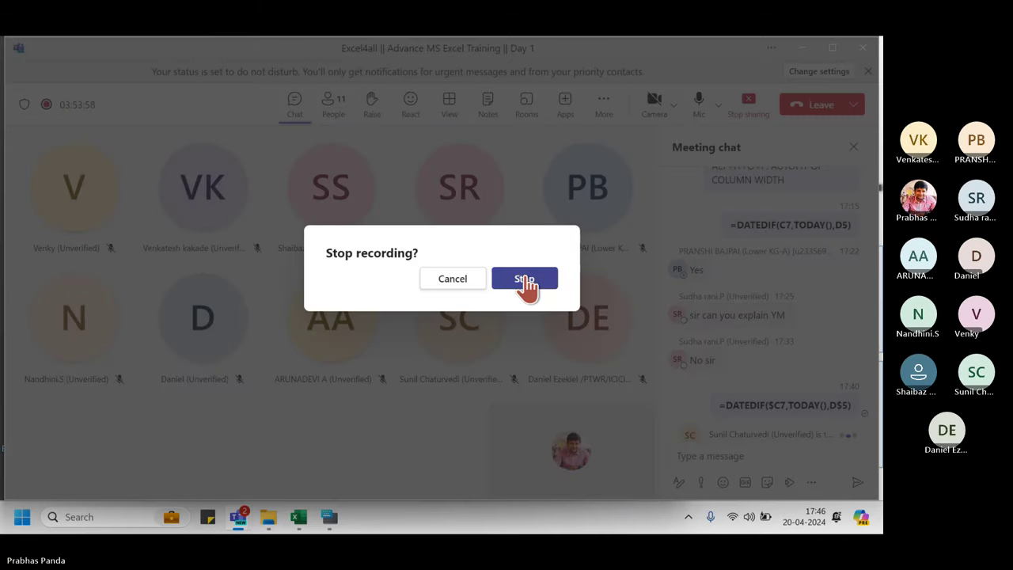